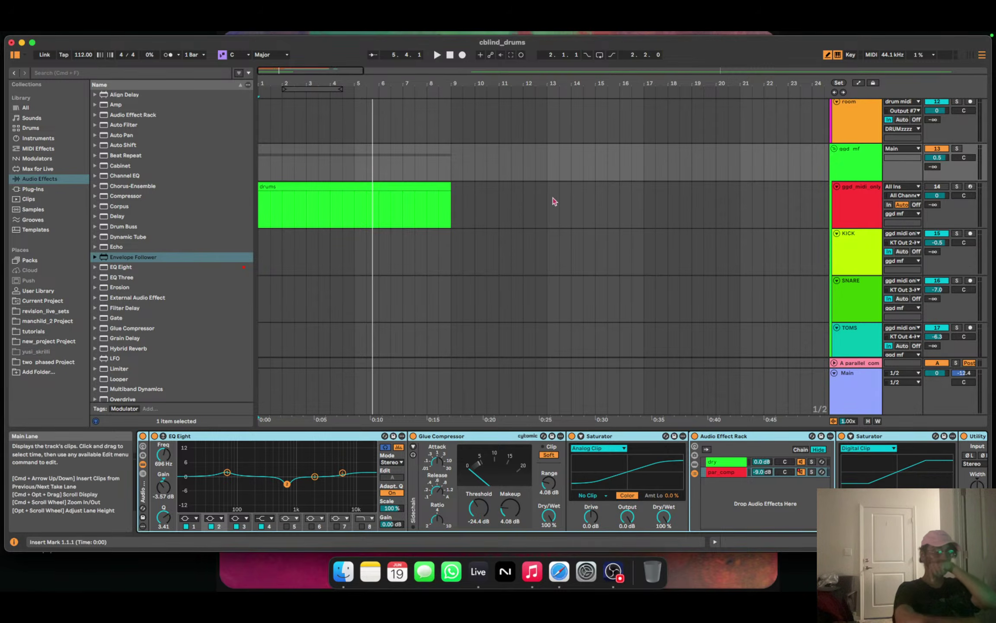
Check the audio device settings and briefly play the set from the start to test the sound.
key("super+comma")
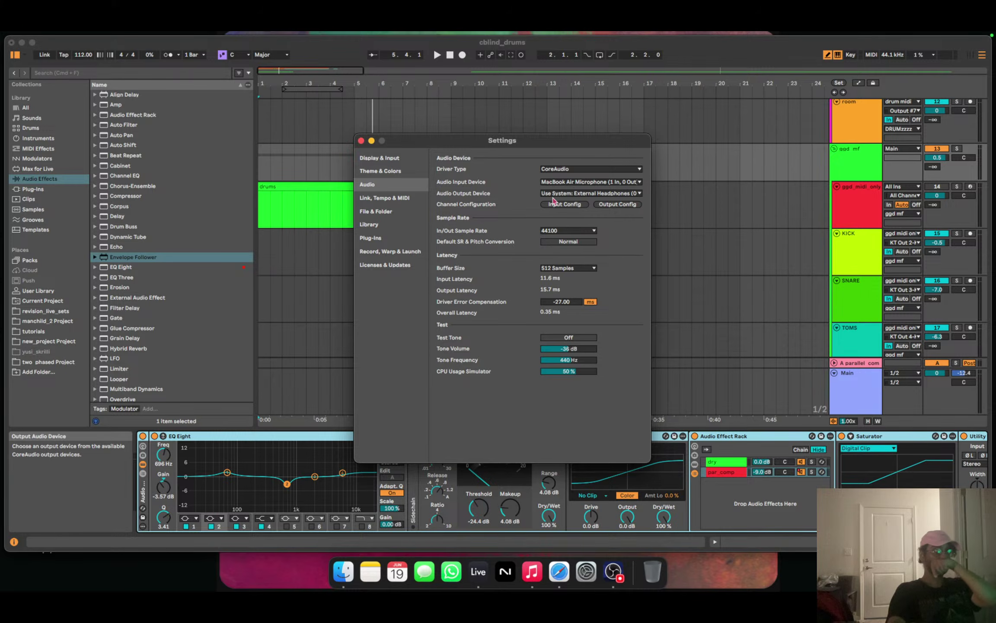
left_click(361, 141)
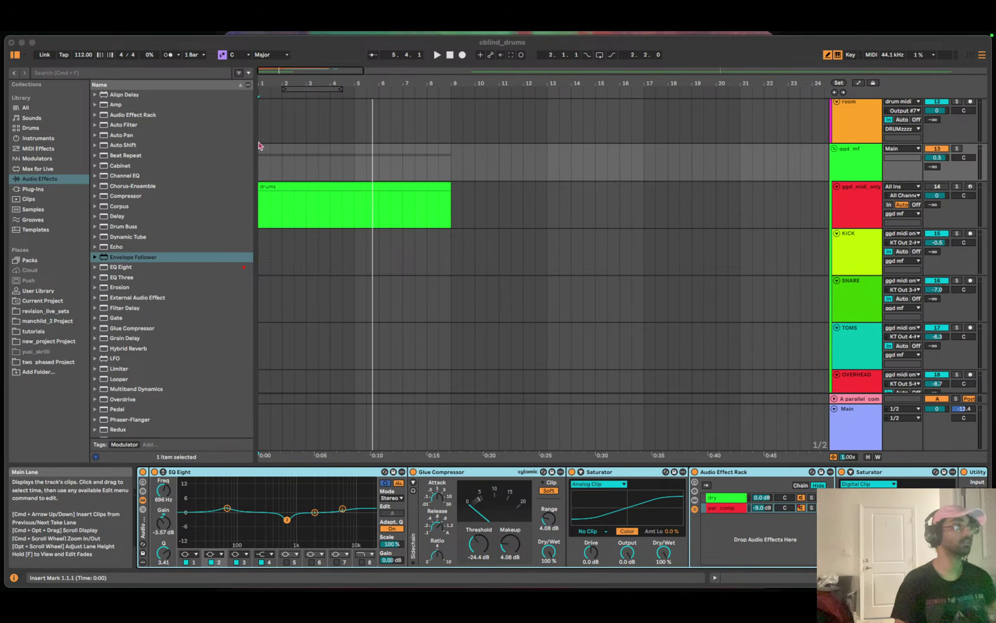
left_click(437, 55)
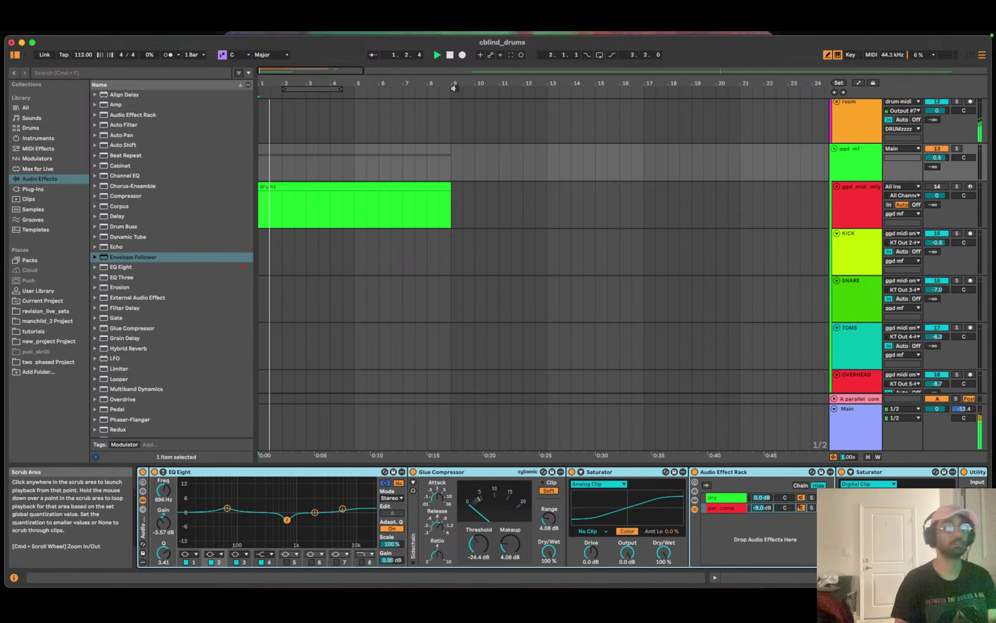
key("space")
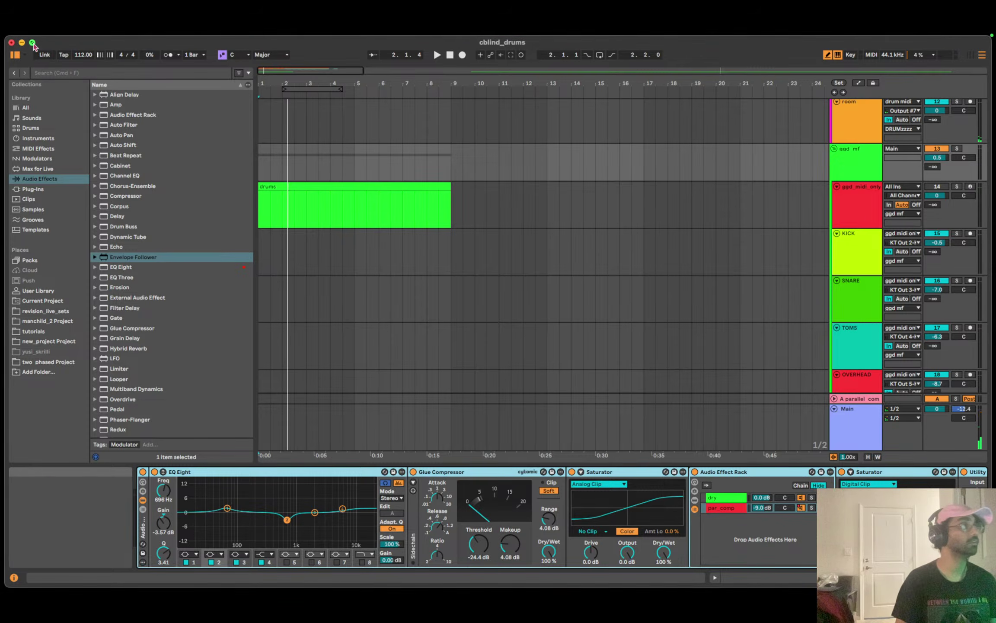
Expand the window to full screen and look over the guitar, bass and drum tracks in the arrangement.
key("ctrl+super+f")
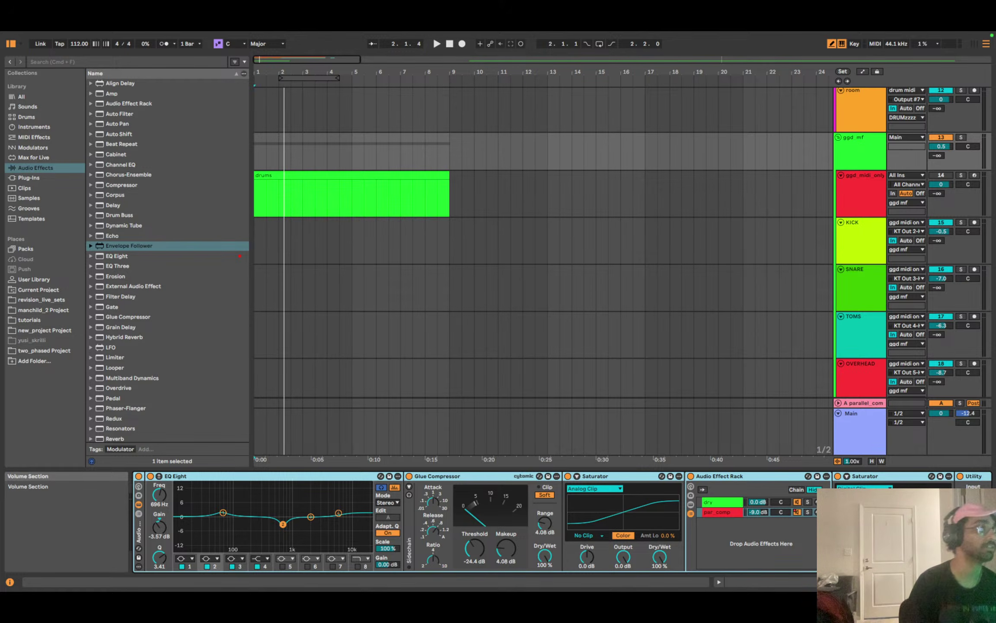
scroll(718, 205, "up", 5)
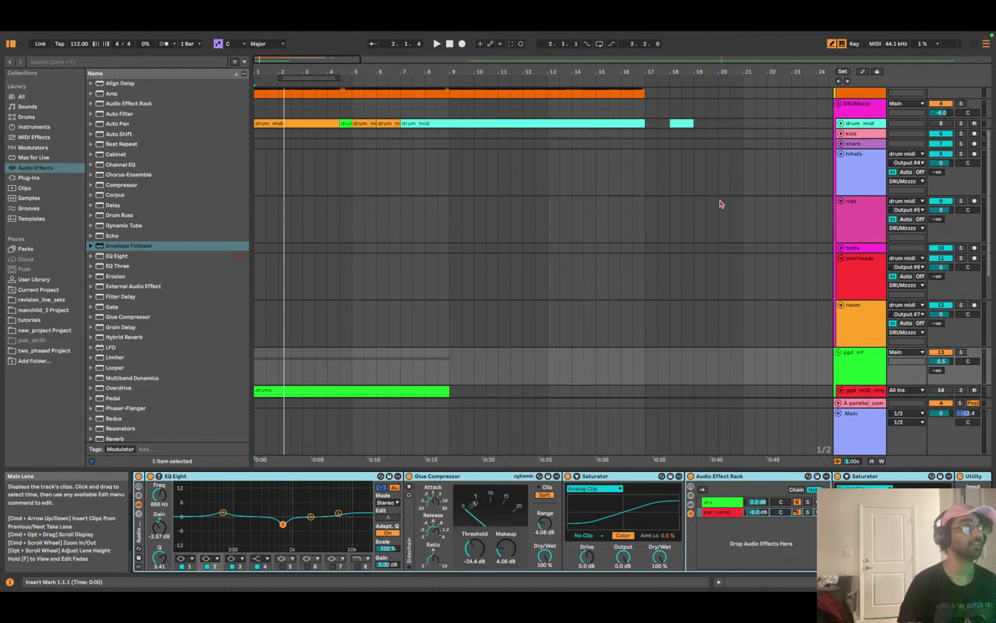
scroll(718, 307, "up", 3)
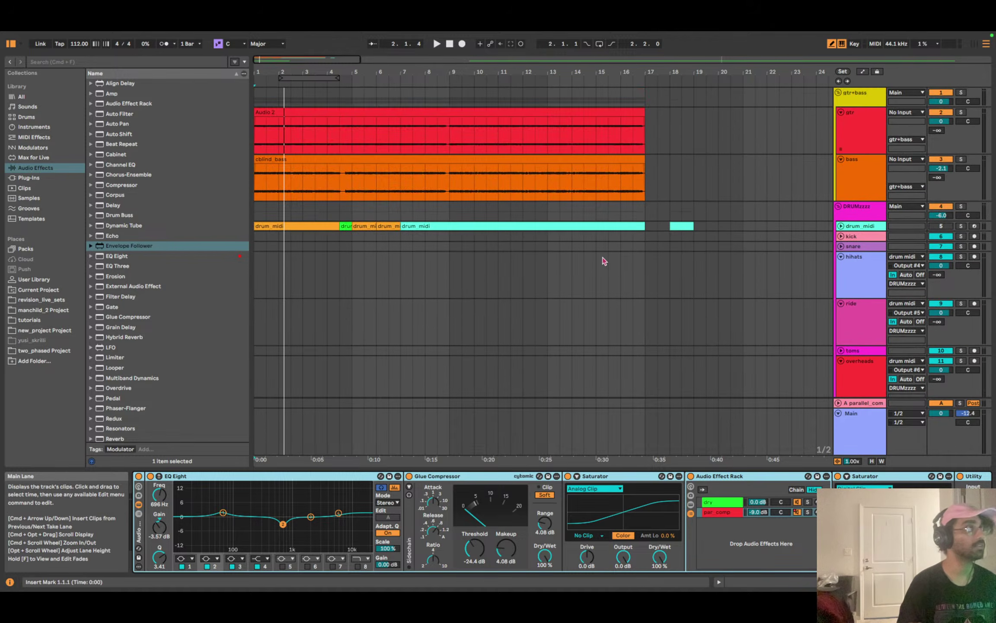
scroll(817, 196, "down", 6)
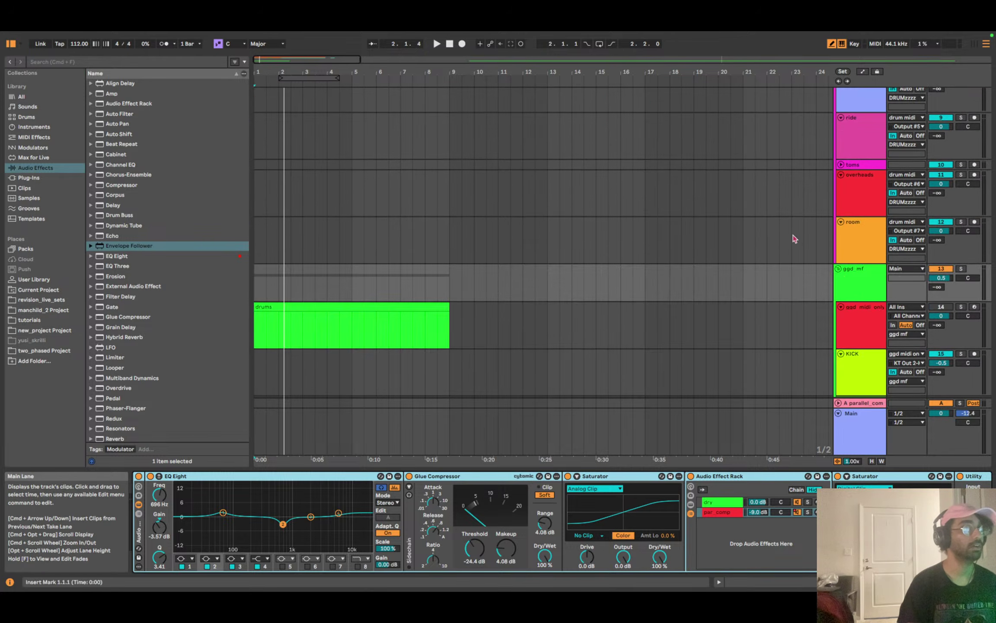
Fold the ggd mf, gtr+bass and DRUMzzzz group tracks and hide the browser.
left_click(839, 270)
scroll(727, 155, "up", 5)
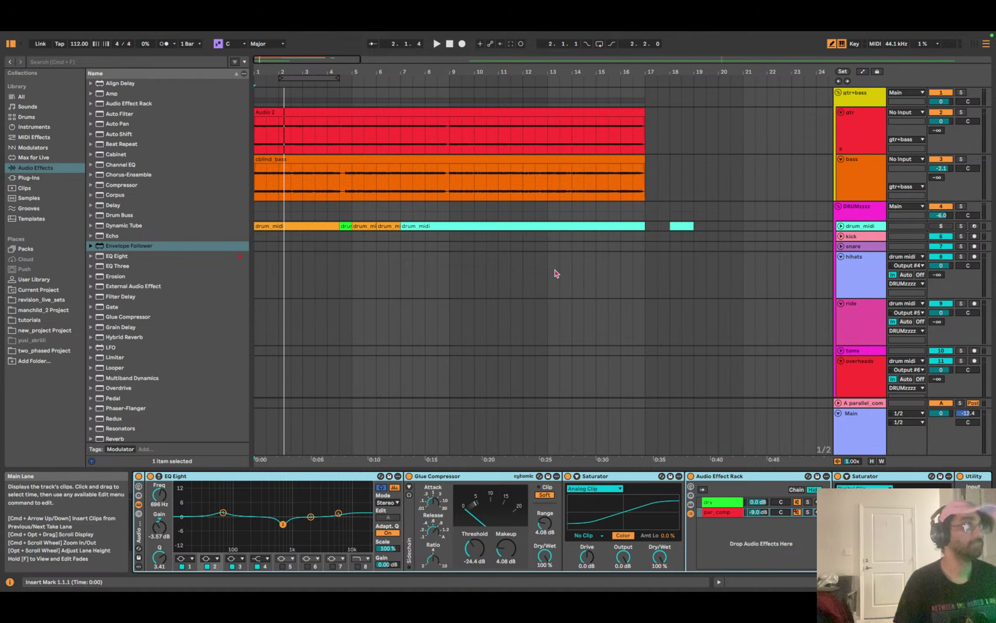
left_click(12, 44)
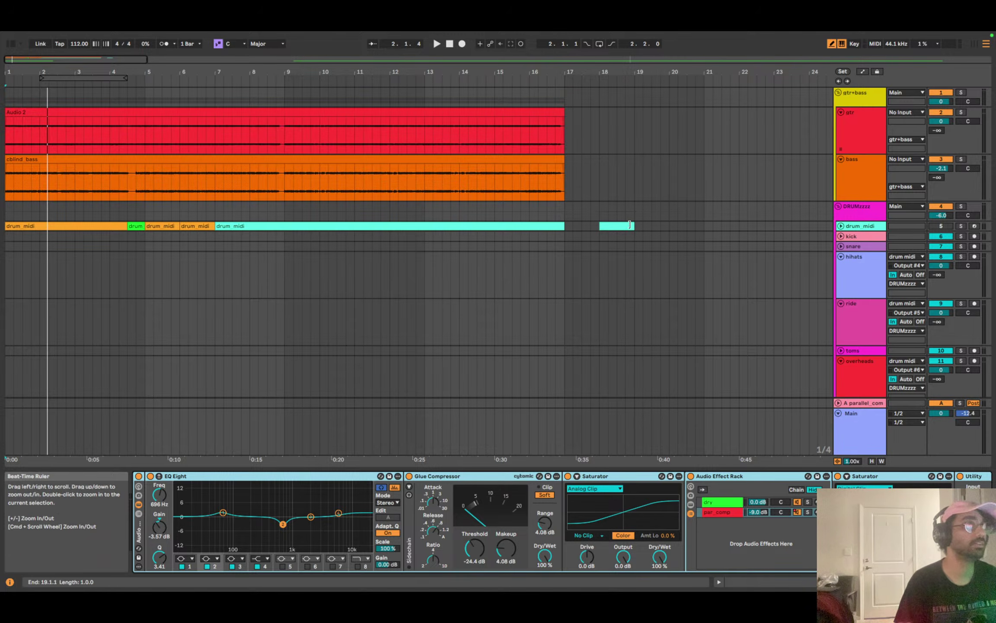
left_click(838, 93)
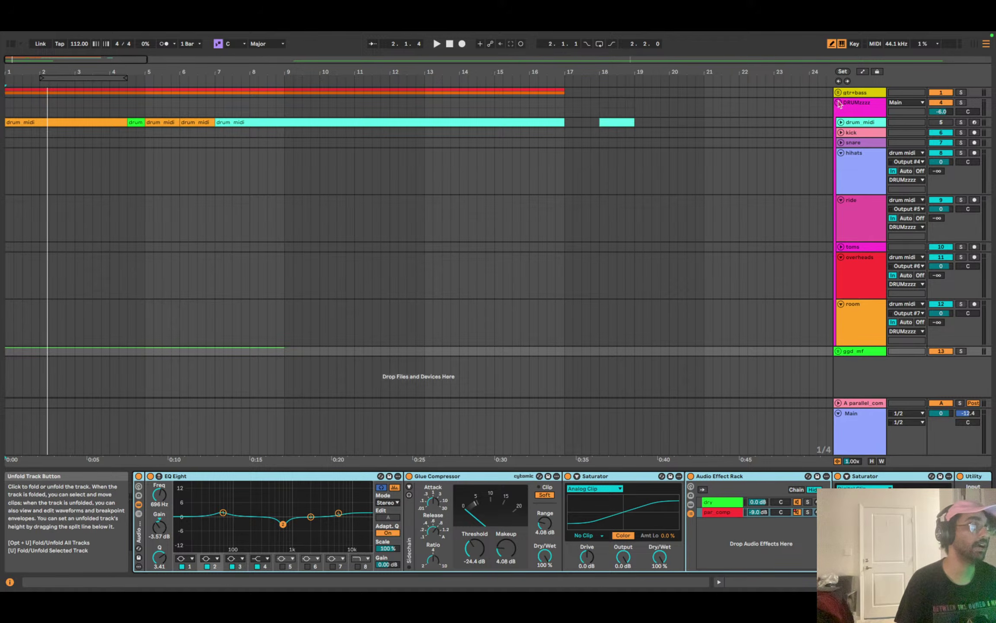
left_click(838, 102)
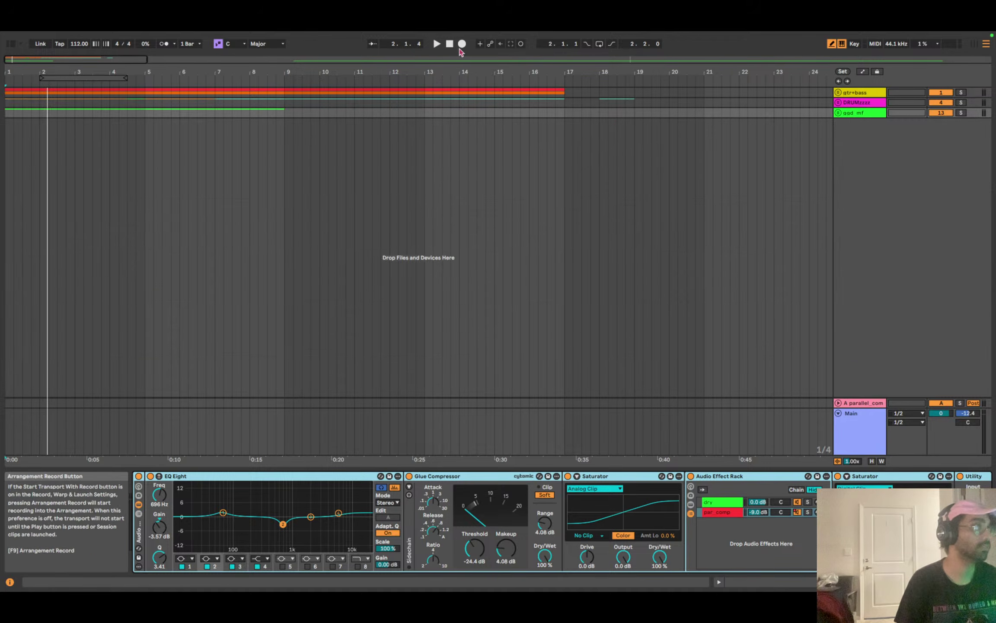
Play the arrangement from the start until just past bar 17 and return the playback position to 1.1.1.
key("space")
left_click(437, 45)
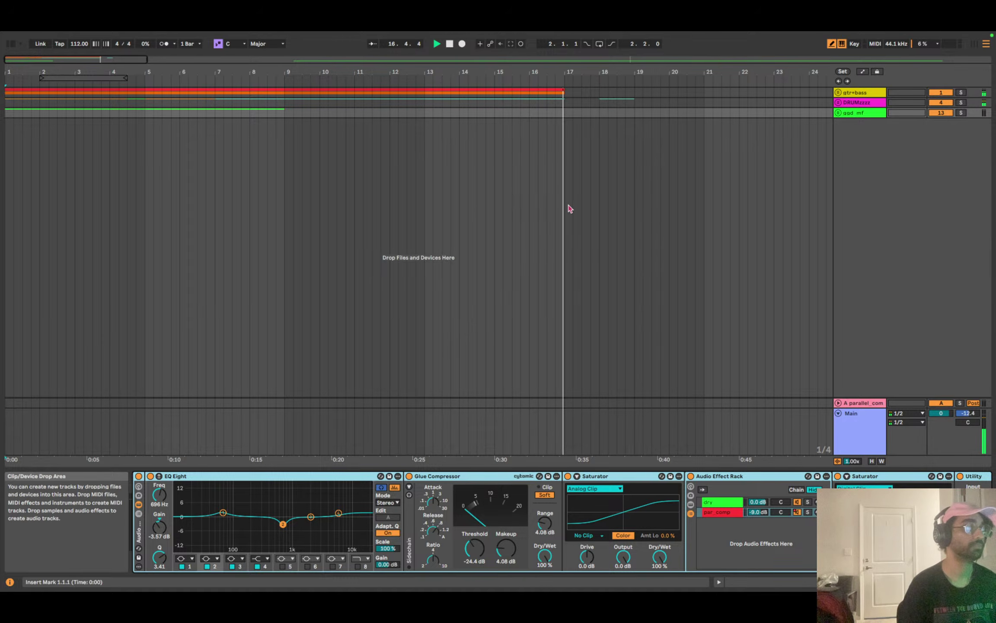
key("space")
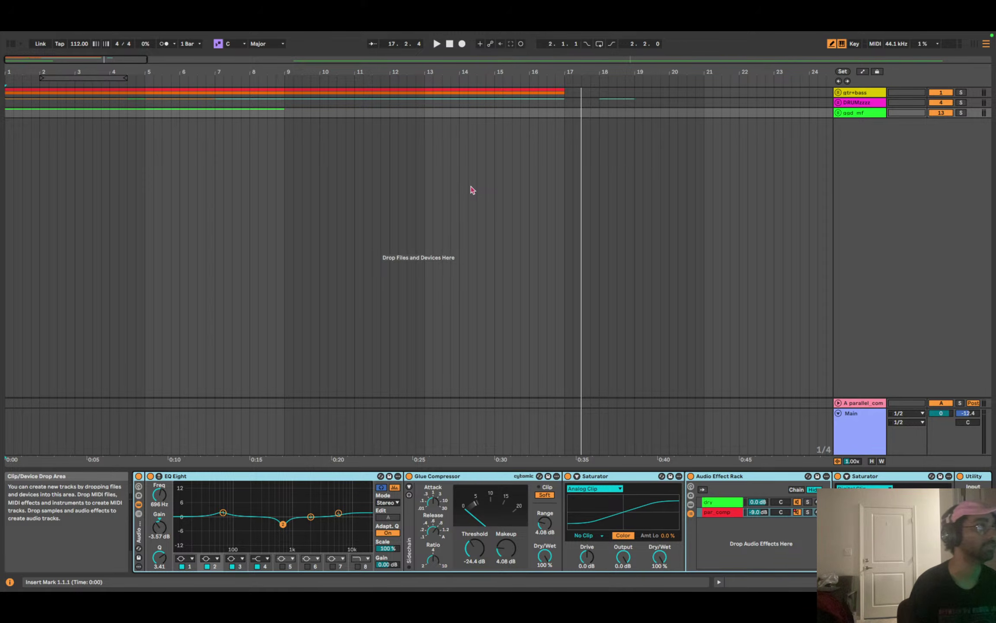
left_click(450, 45)
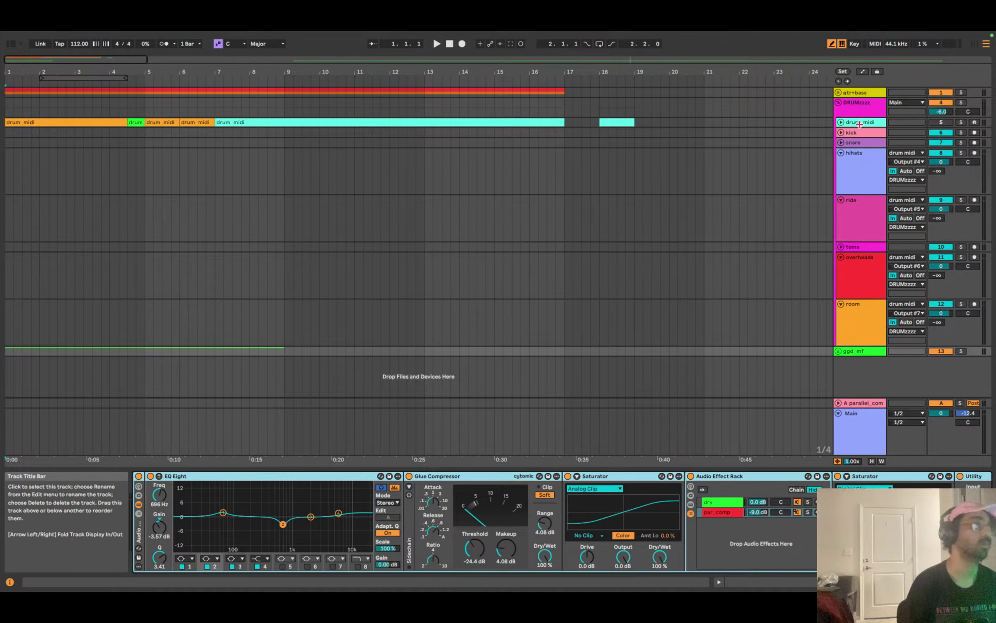
Unfold the drum_midi track in the DRUMzzzz group and open its SSD5 sampler plug-in window.
left_click(854, 111)
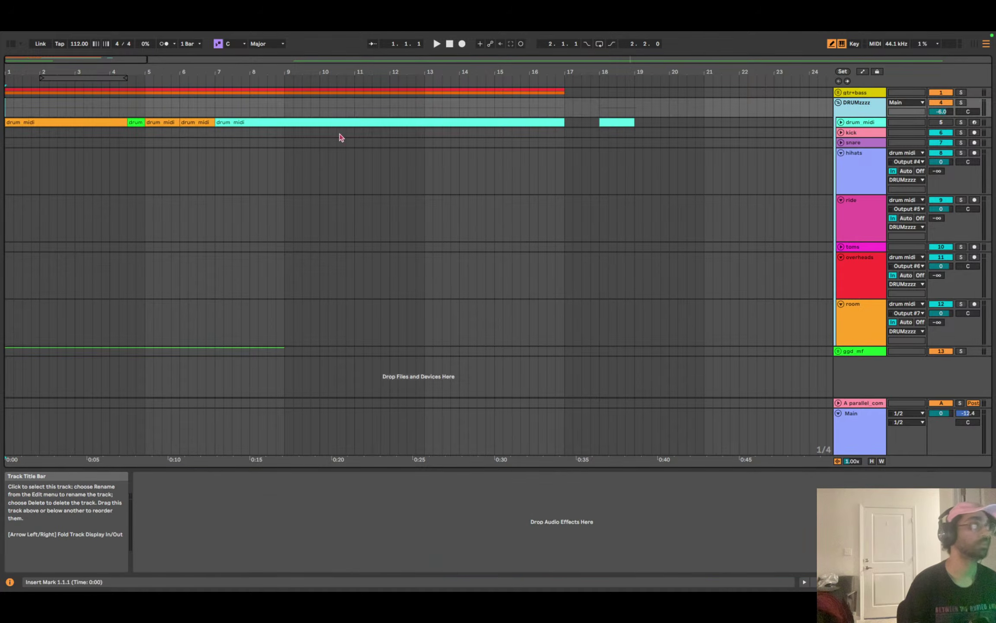
left_click(840, 122)
left_click(862, 154)
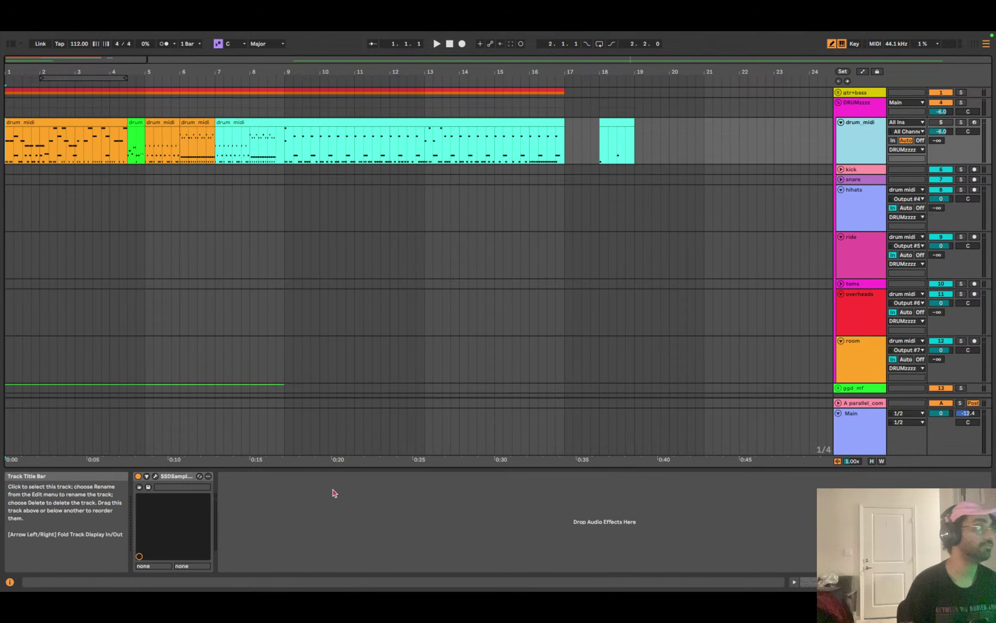
left_click(156, 476)
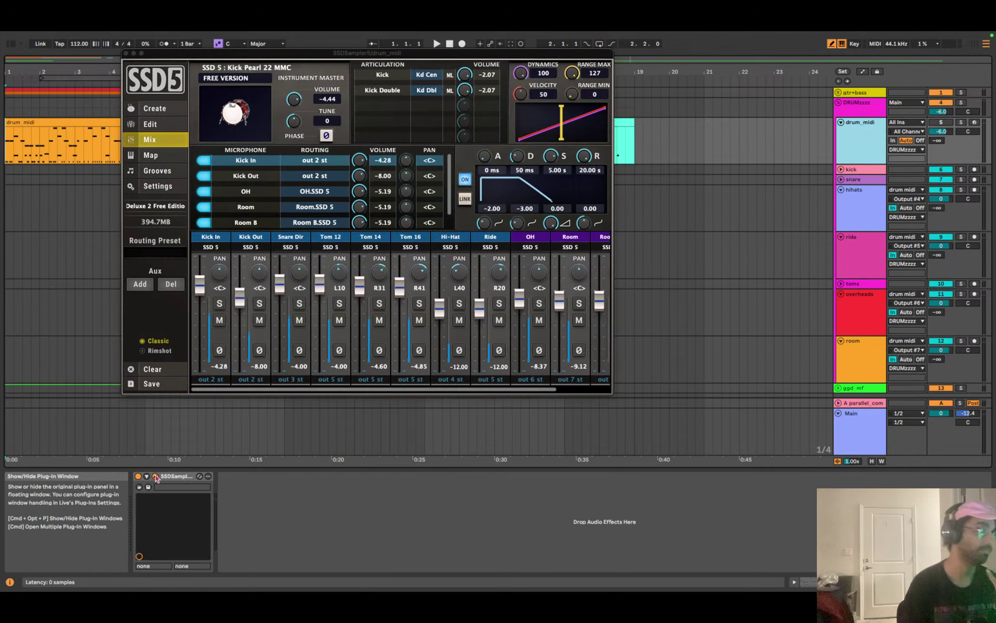
Show the drum kit in SSD5's Create view and audition its cymbals and drums.
left_click(157, 107)
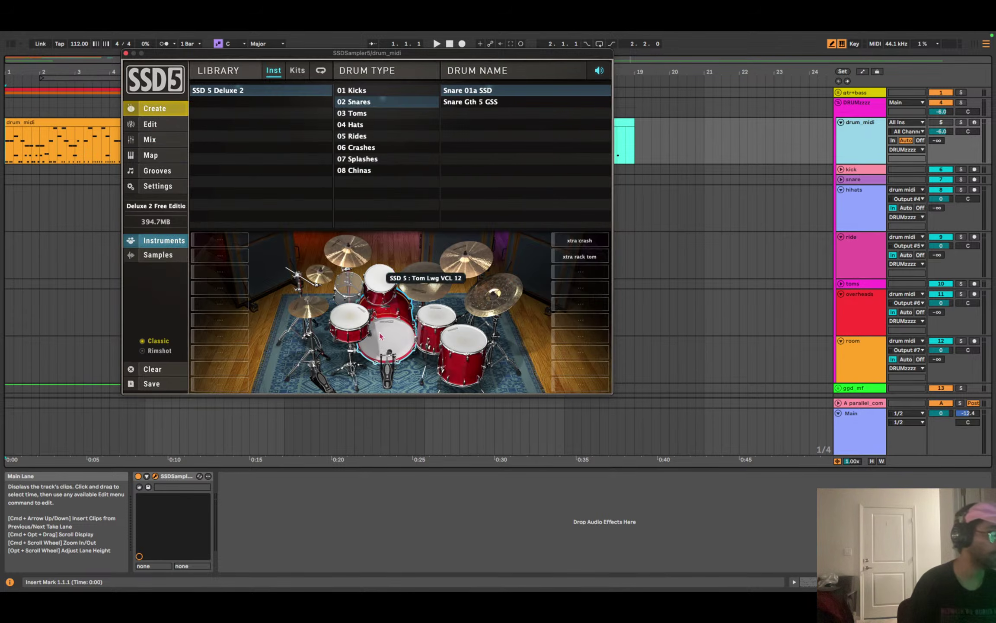
left_click(303, 312)
left_click(405, 330)
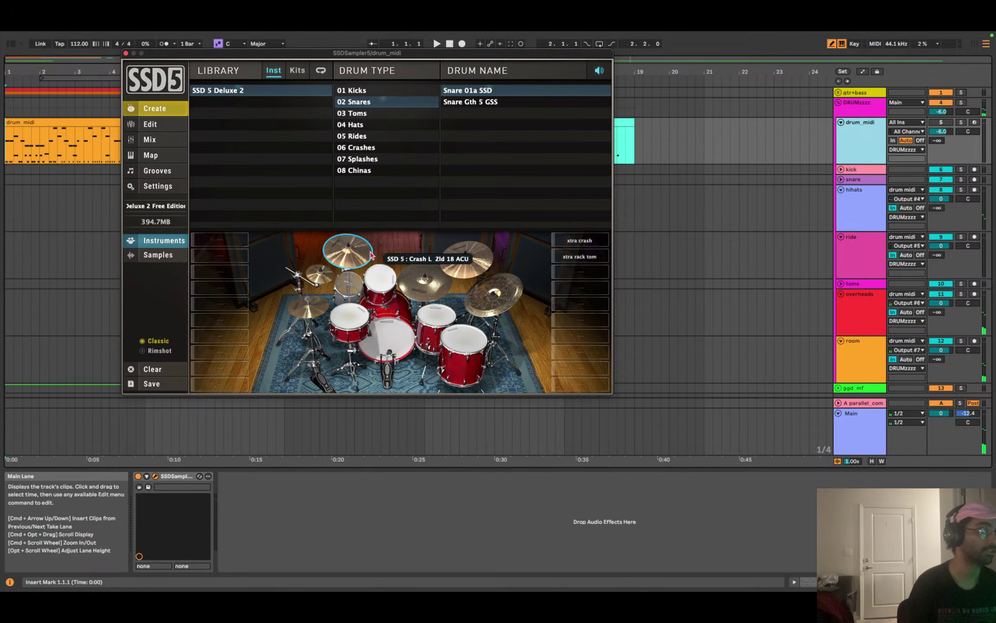
left_click(348, 251)
left_click(471, 272)
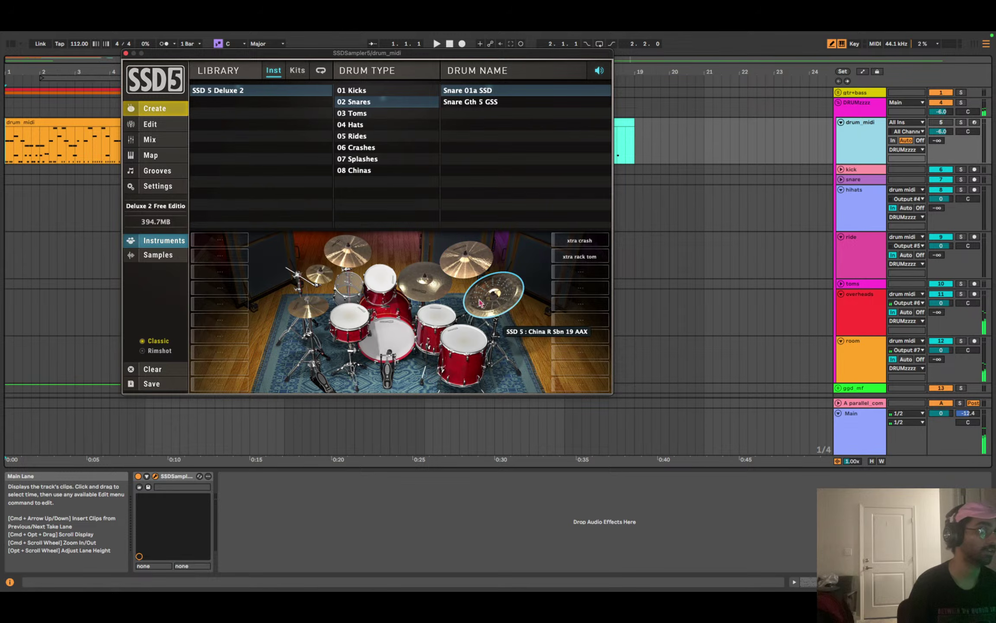
left_click(488, 318)
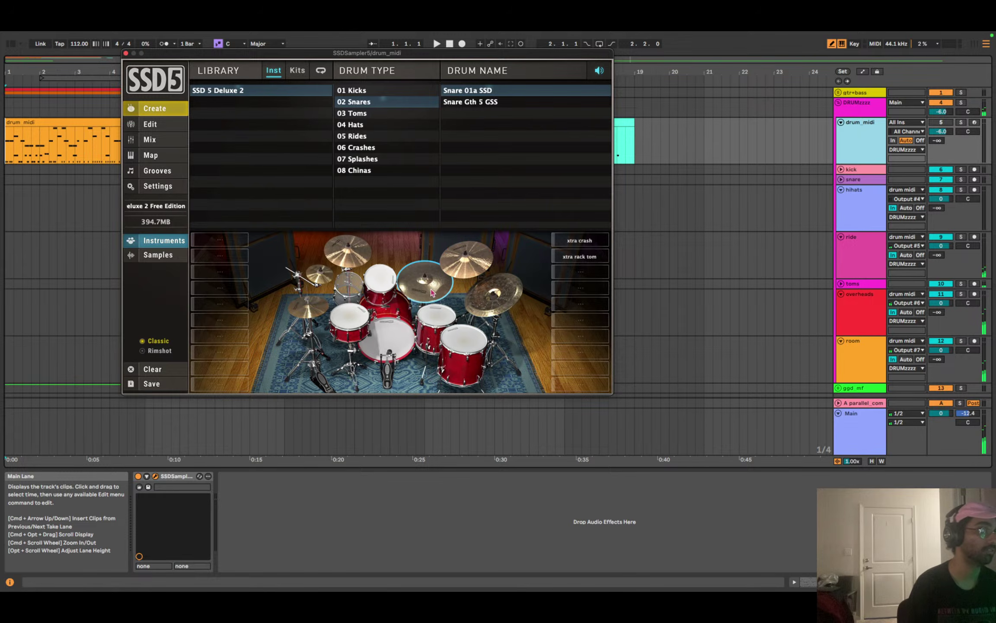
left_click(397, 343)
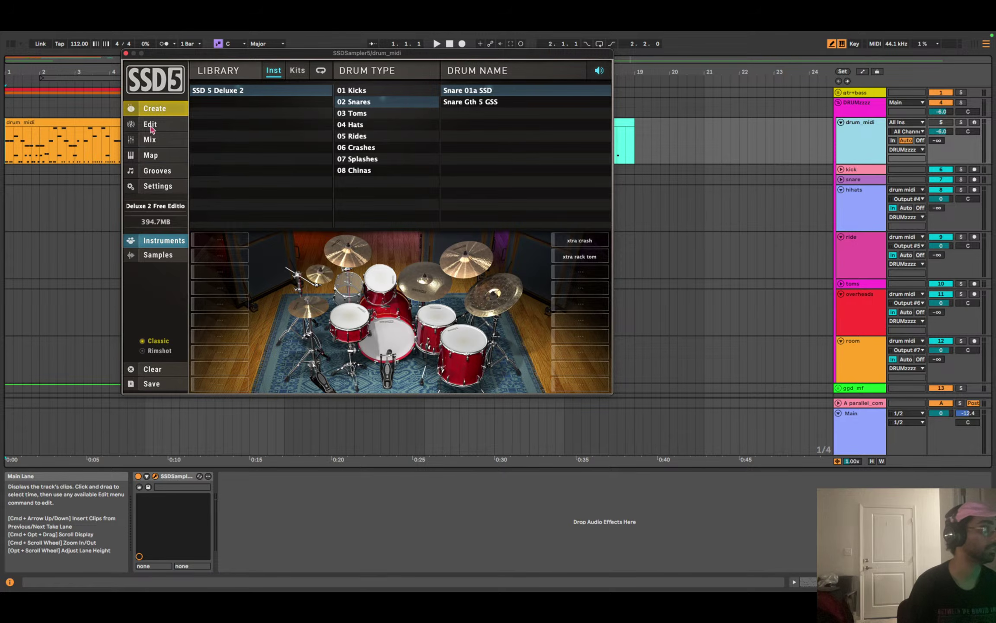
Show SSD5's Mix view and unfold the kick, snare and toms tracks to expose their output routing.
left_click(155, 144)
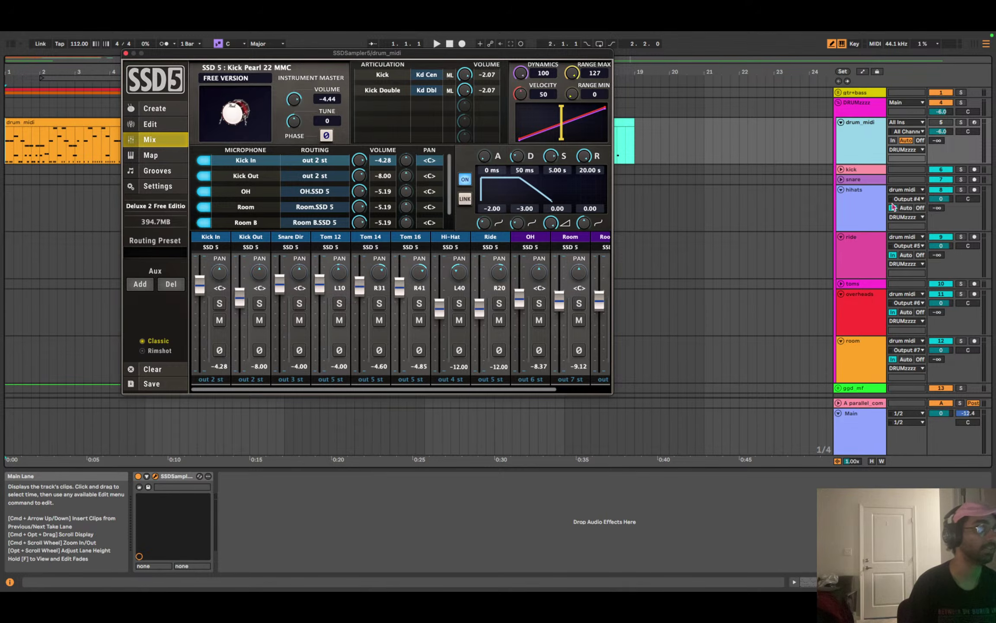
left_click(841, 169)
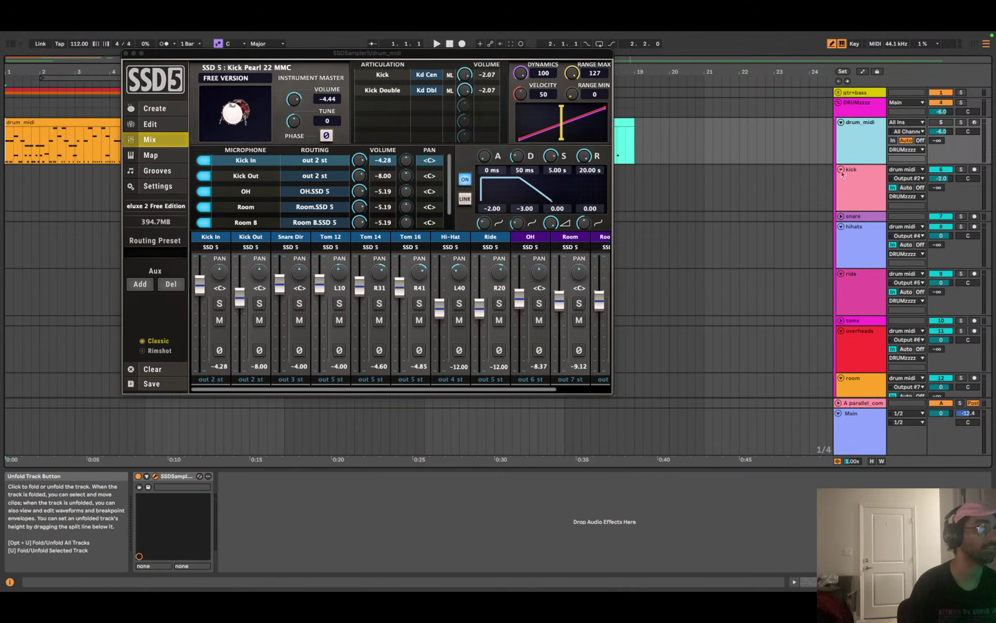
left_click(841, 216)
scroll(850, 176, "down", 1)
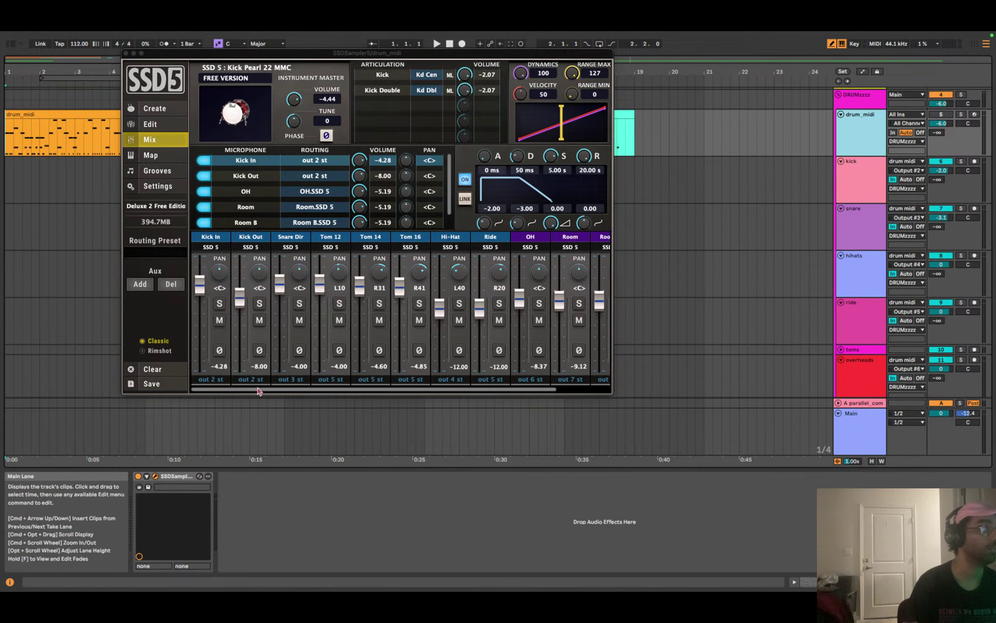
scroll(869, 259, "down", 1)
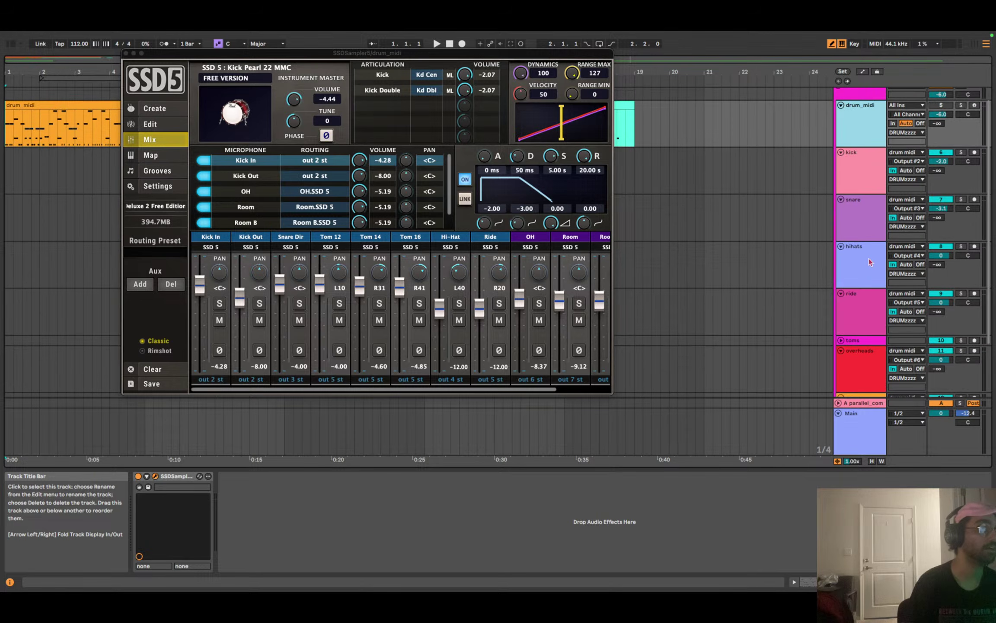
scroll(869, 259, "down", 1)
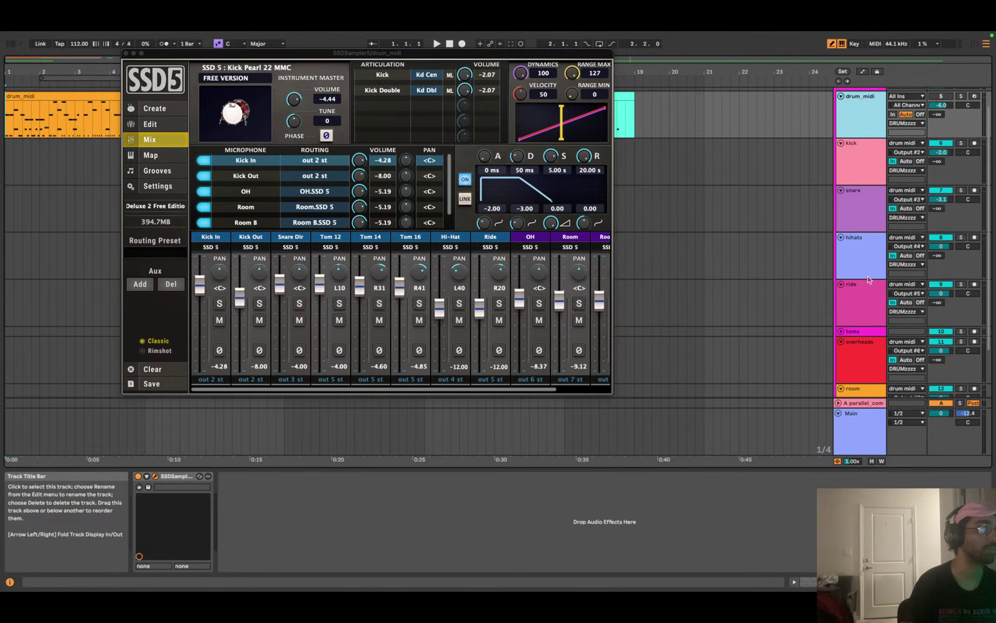
left_click(846, 332)
left_click(840, 332)
scroll(862, 173, "down", 5)
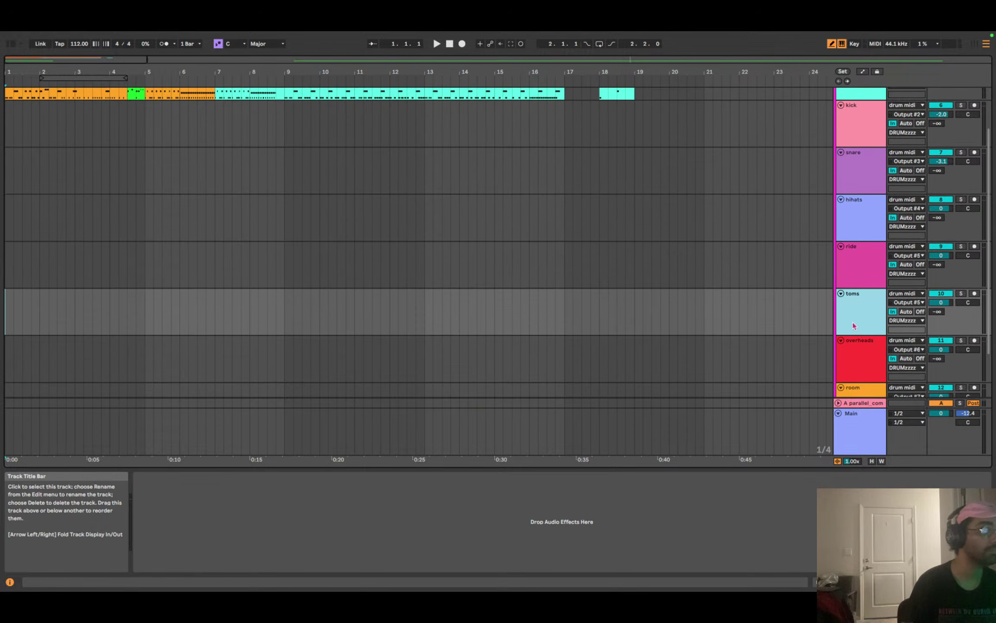
Reselect the drum_midi track and examine the SSD5 kit alongside the individual drum output tracks.
scroll(862, 124, "up", 6)
left_click(859, 133)
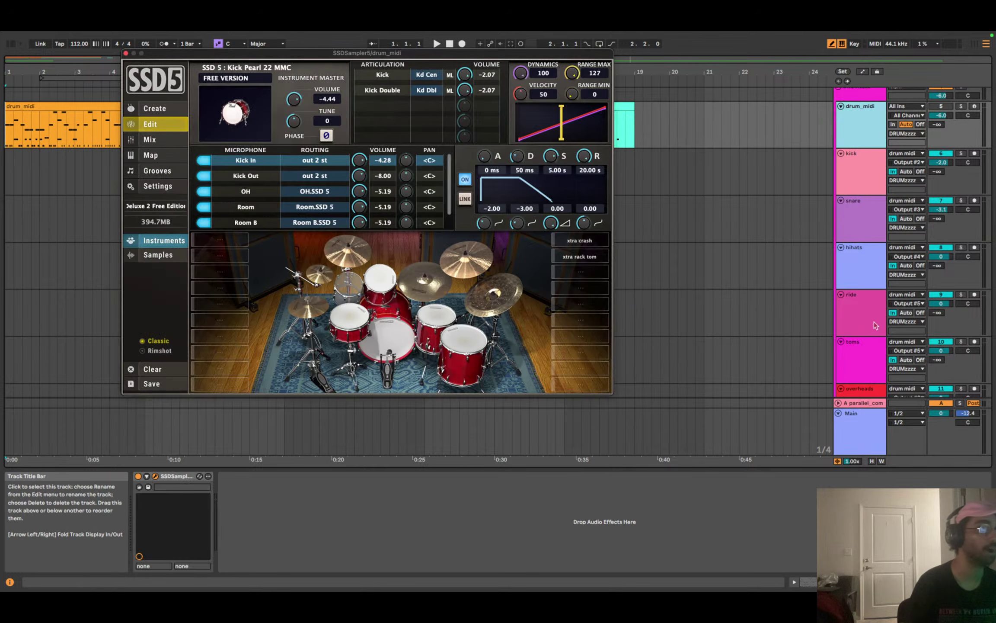
scroll(873, 323, "down", 1)
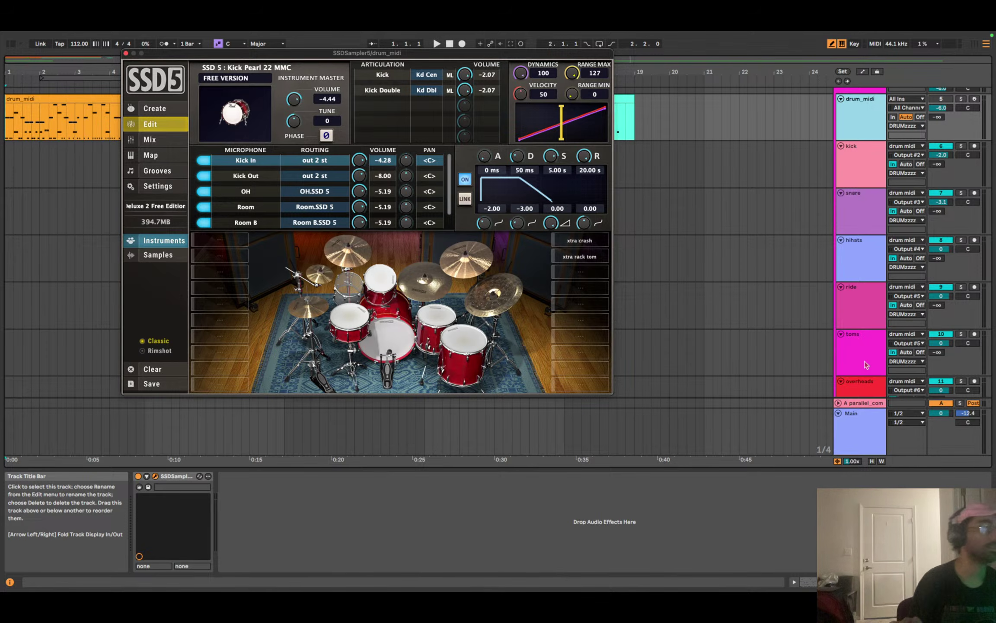
scroll(866, 365, "down", 1)
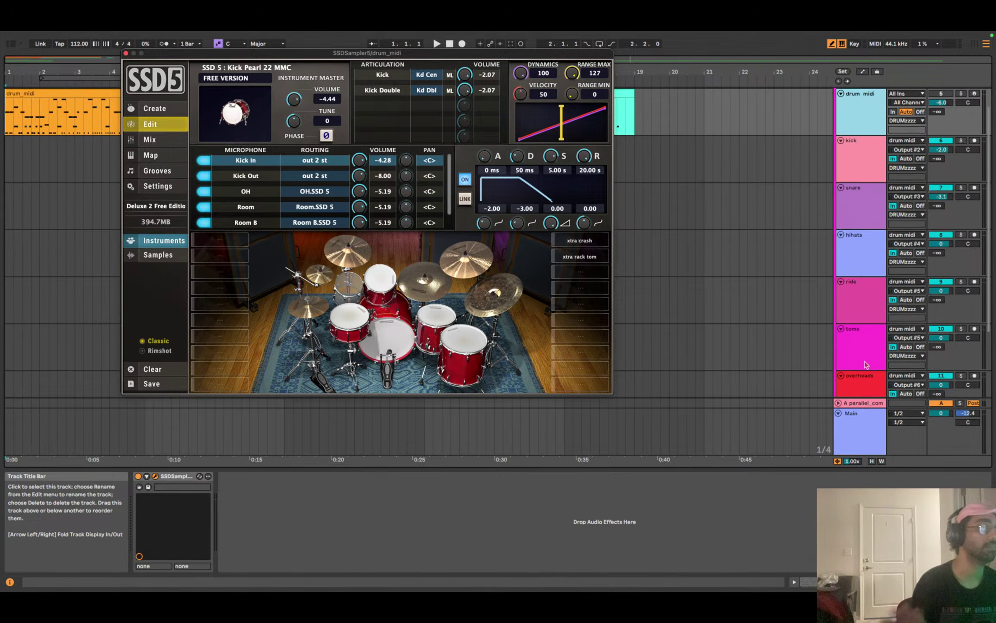
scroll(866, 365, "down", 3)
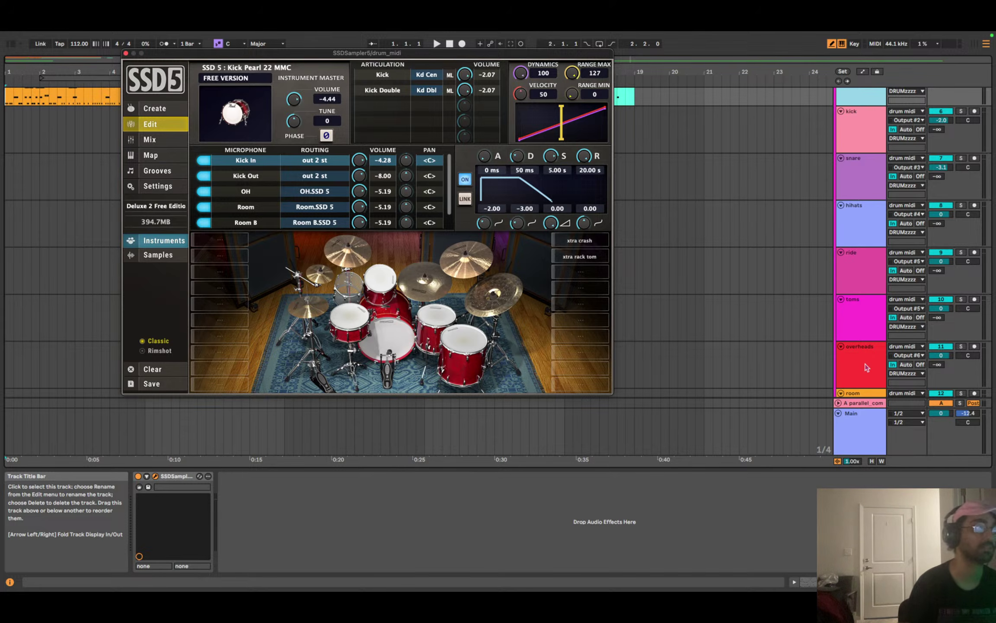
Bring back SSD5's Mix view and compare its channel outputs with the overheads and room tracks.
left_click(149, 109)
left_click(150, 139)
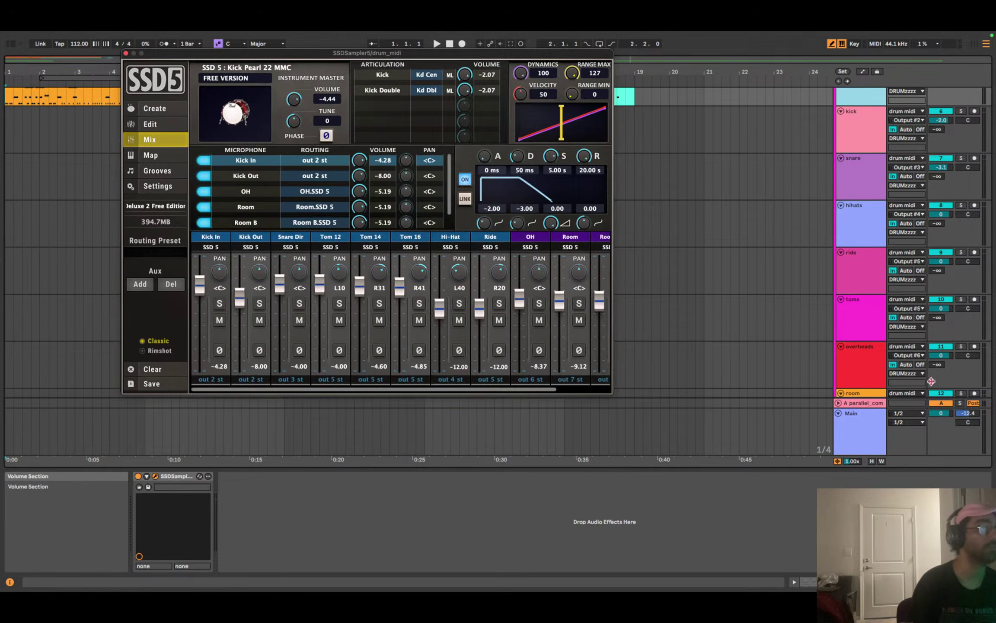
scroll(858, 348, "down", 4)
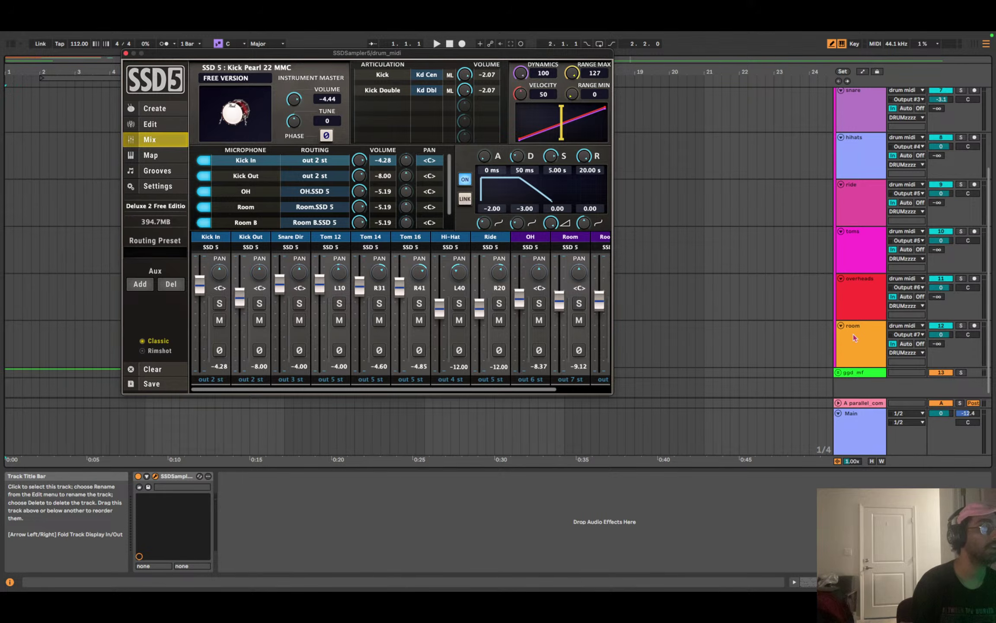
Move the SSD5 window clear of the drum tracks and examine how the kick and snare tracks receive drum_midi's outputs.
scroll(772, 136, "up", 3)
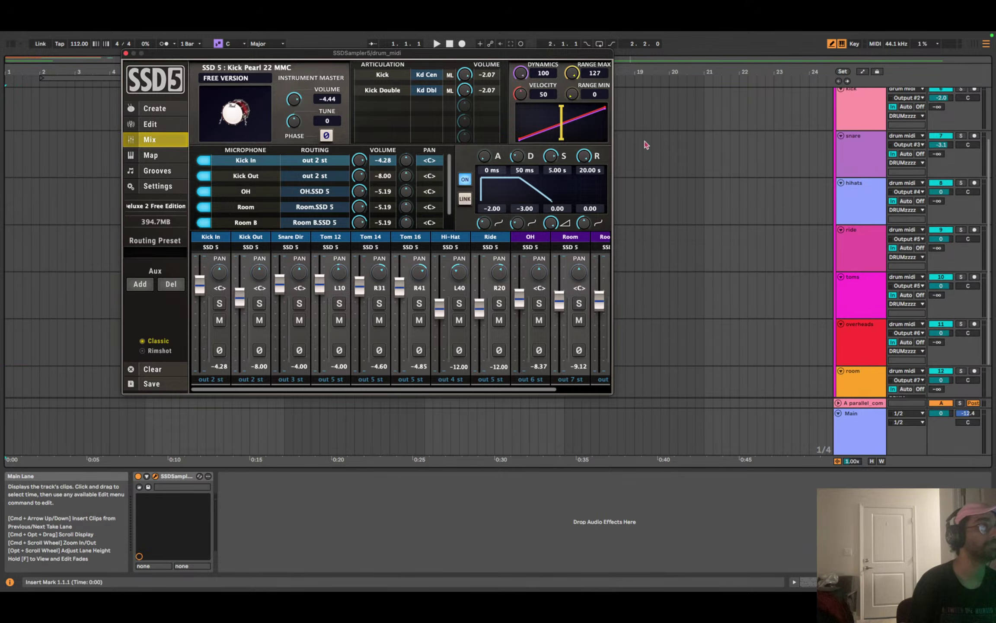
scroll(827, 219, "up", 3)
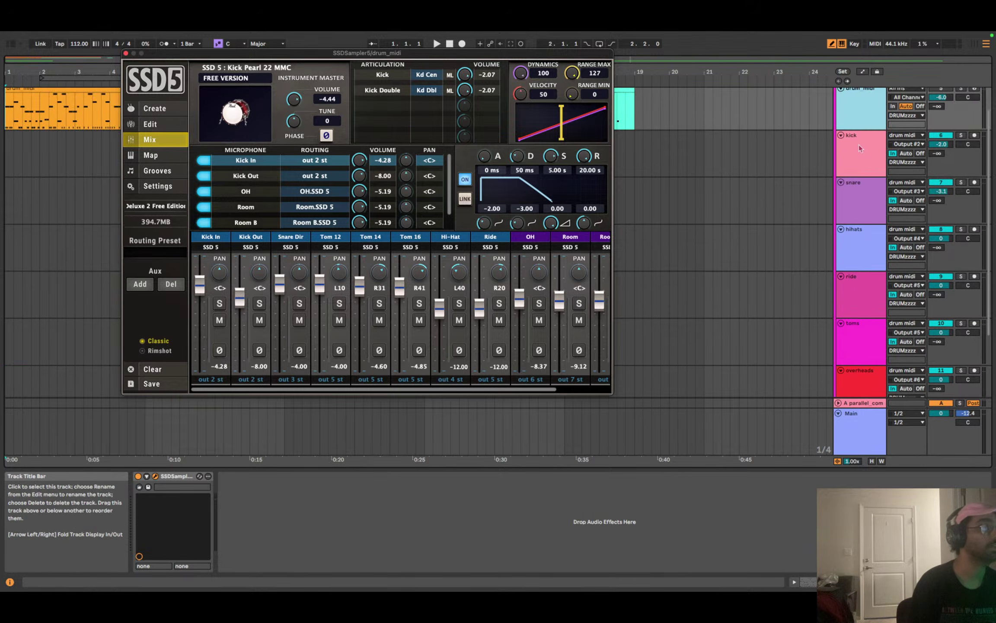
left_click_drag(221, 52, 409, 270)
scroll(738, 184, "up", 2)
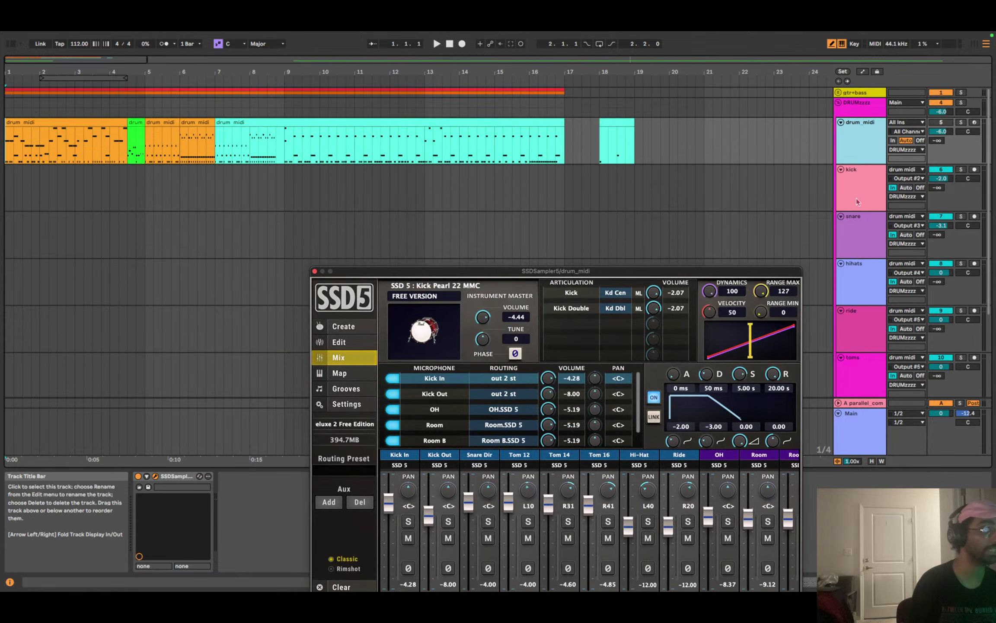
left_click_drag(482, 276, 383, 217)
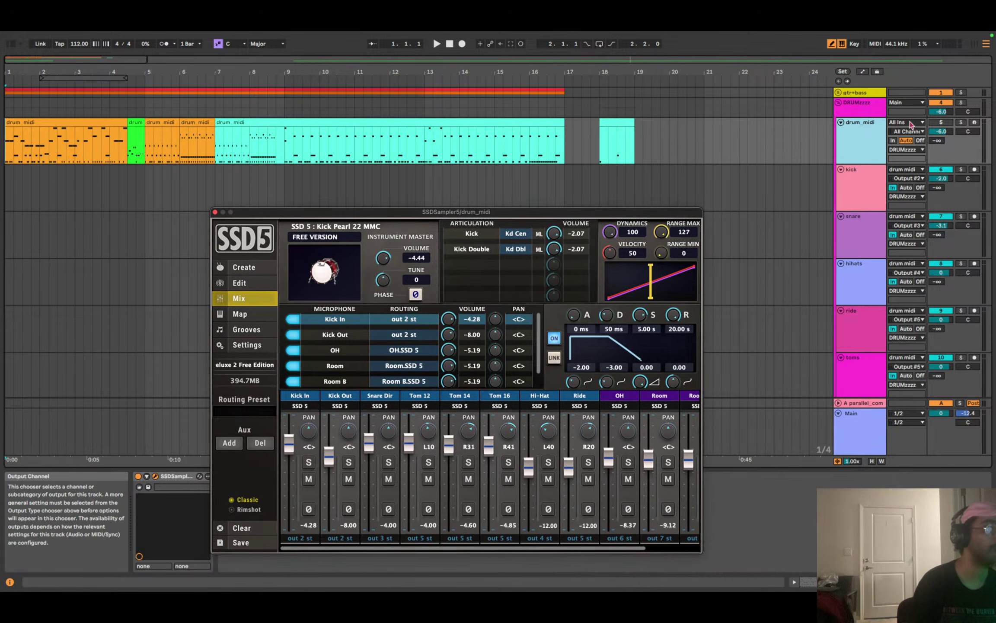
left_click(874, 199)
left_click(866, 238)
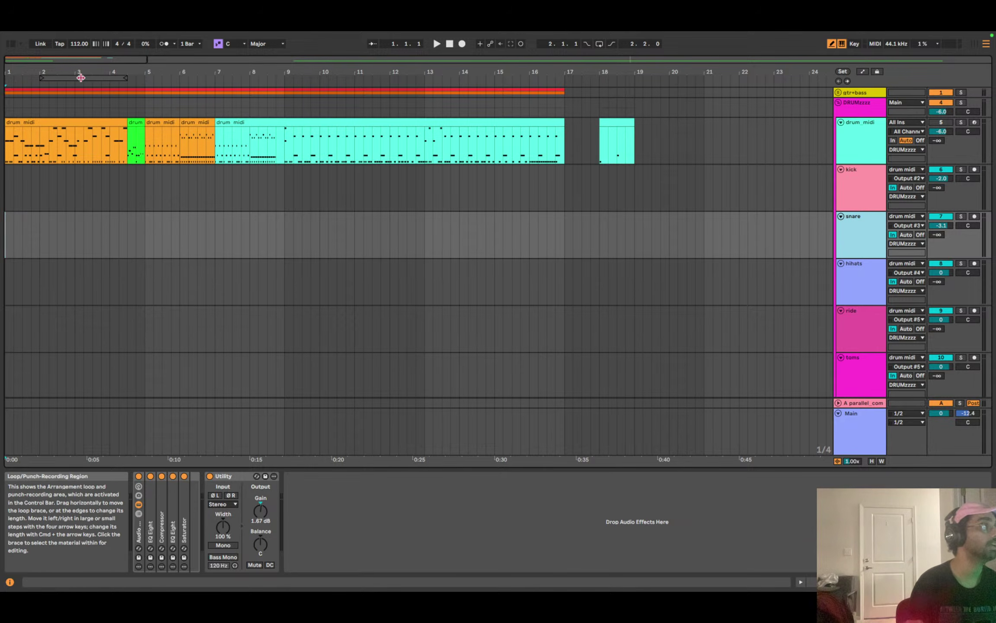
Zoom in on the arrangement, solo the DRUMzzzz group and play the drums from the start to bar 7.
left_click_drag(65, 62, 65, 102)
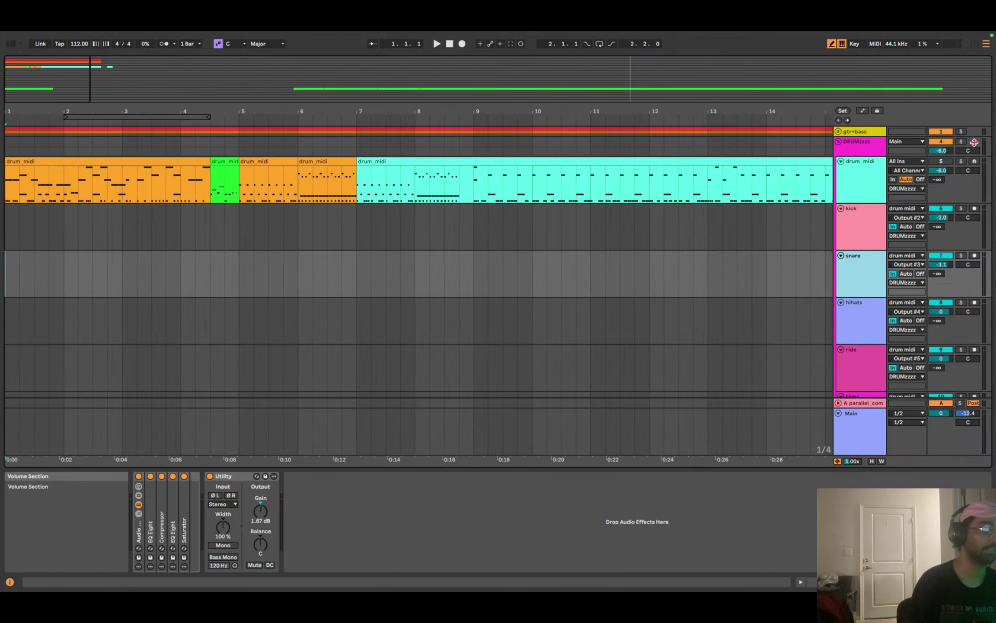
left_click(961, 142)
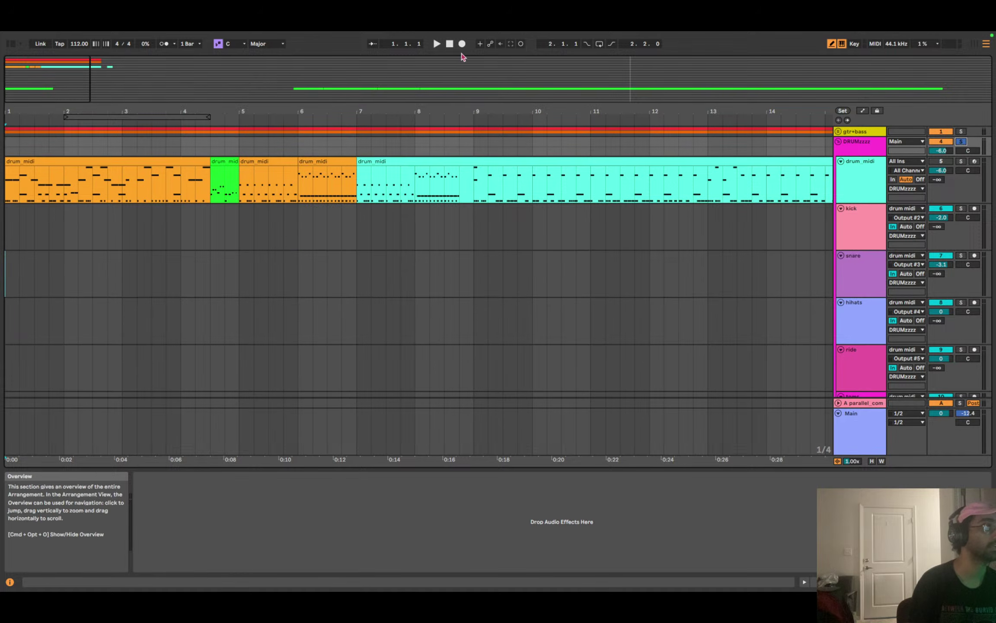
left_click(437, 43)
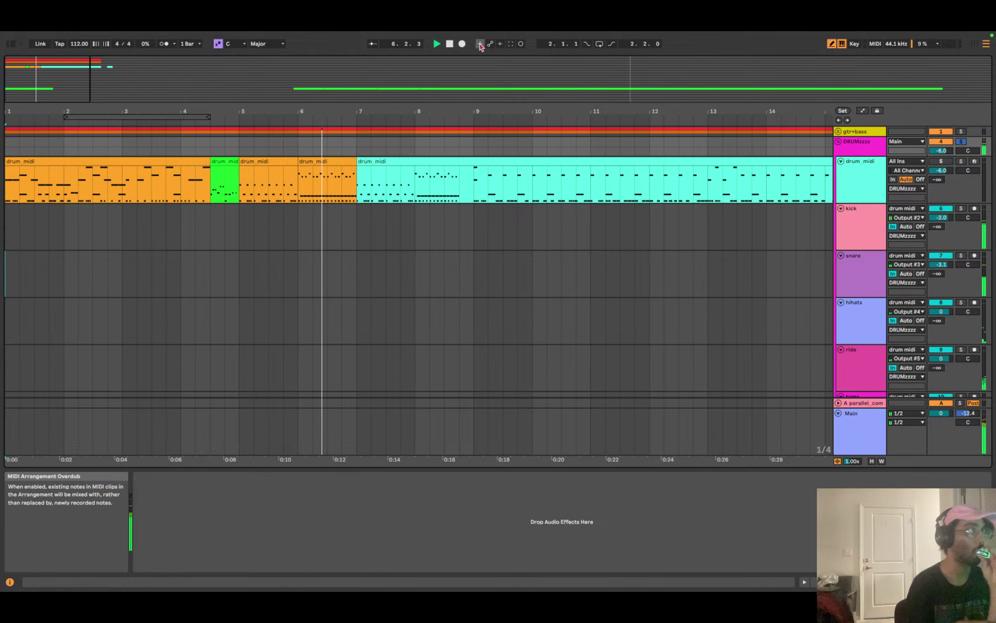
key("space")
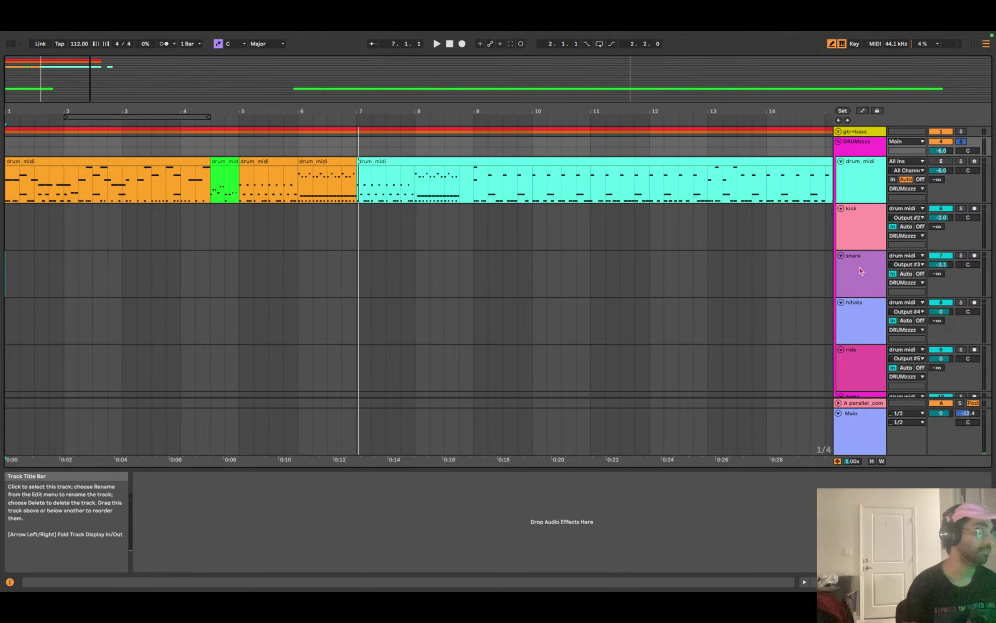
Solo the hihats track and audition it from the drum_midi clips around bars 4 and 5.
scroll(859, 267, "down", 1)
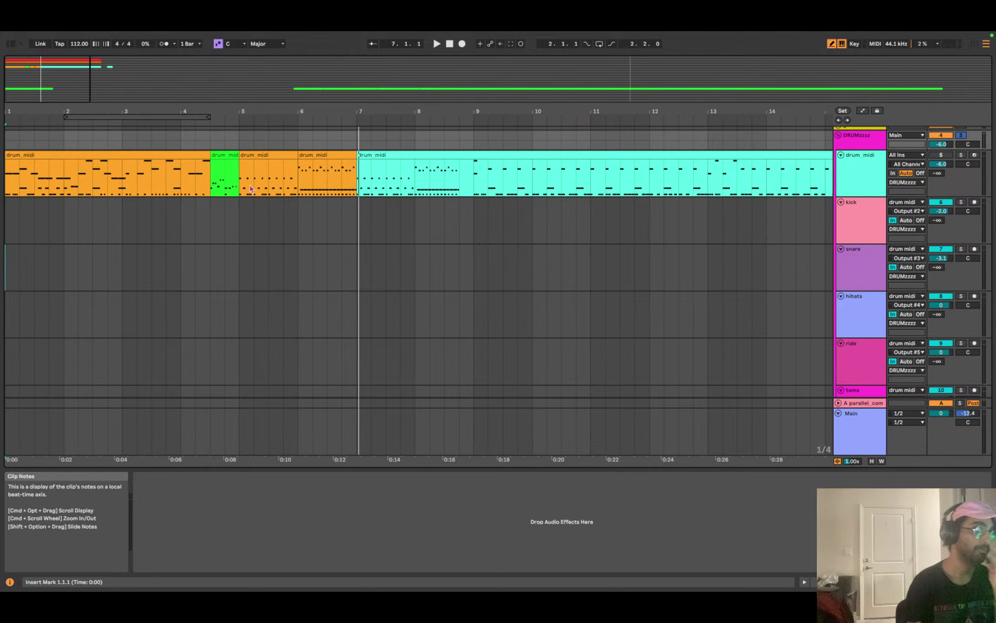
left_click(210, 181)
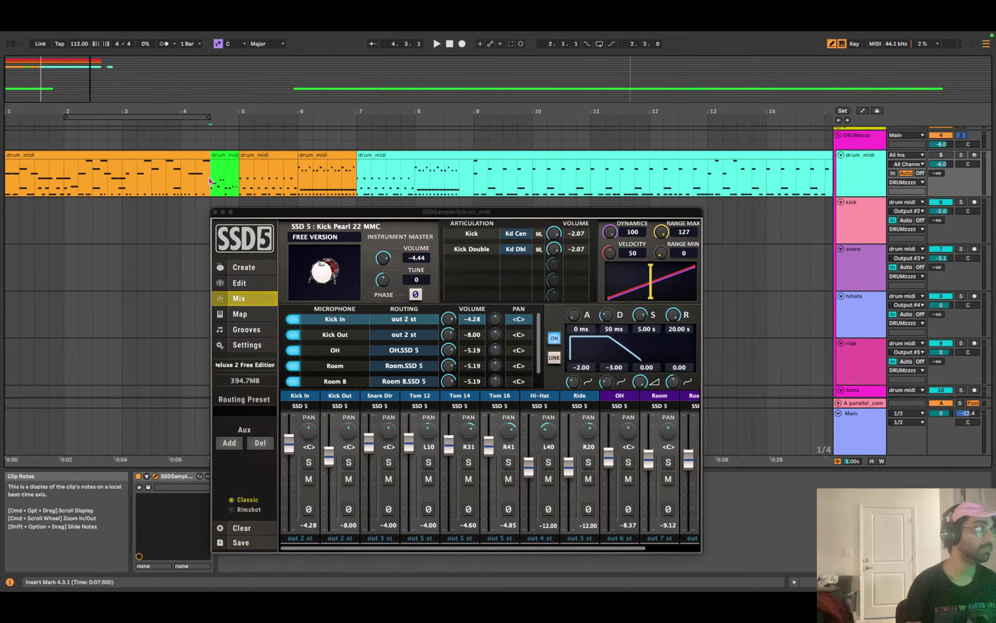
left_click(961, 297)
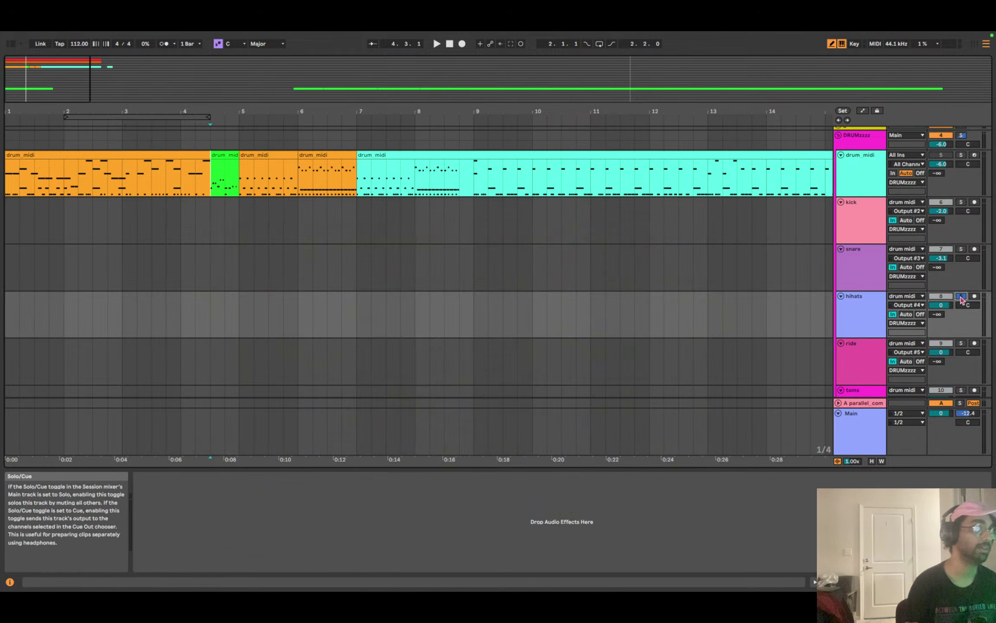
key("space")
left_click(244, 179)
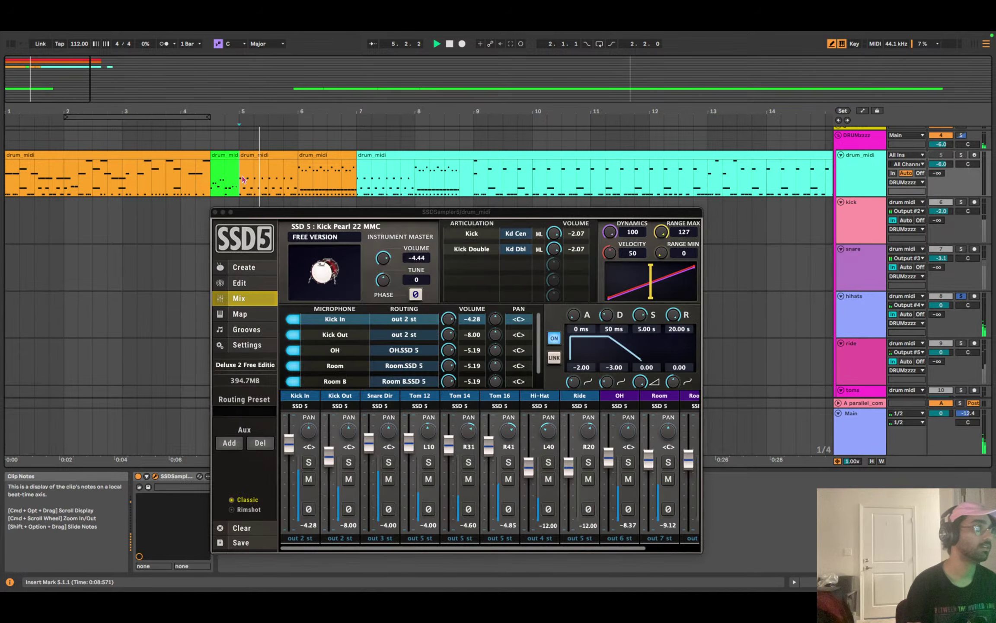
key("space")
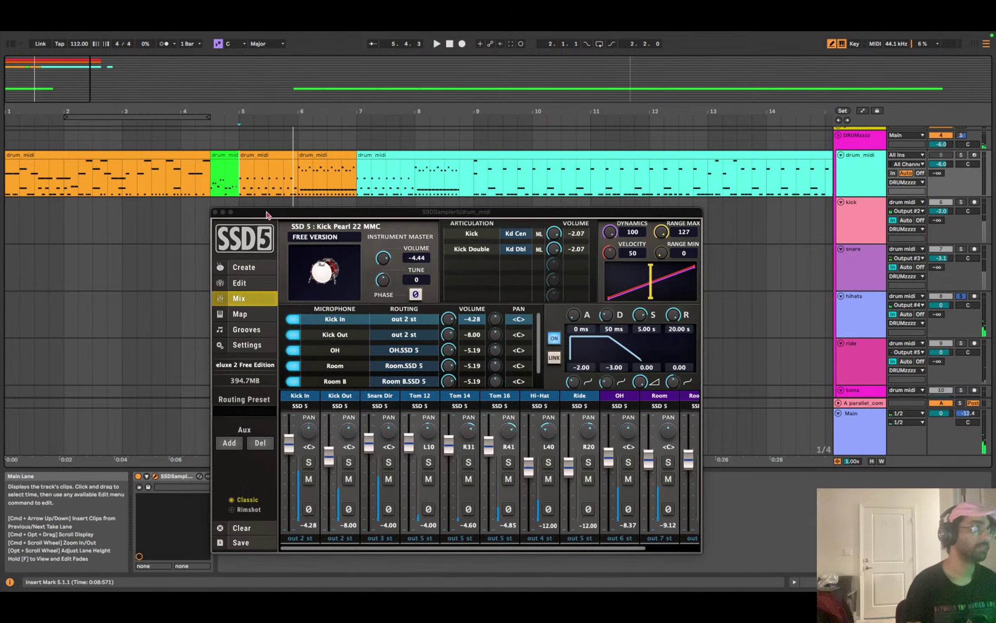
Point out the hi-hat in SSD5's Edit view, close the plug-in window and return to the hihats track.
left_click(747, 305)
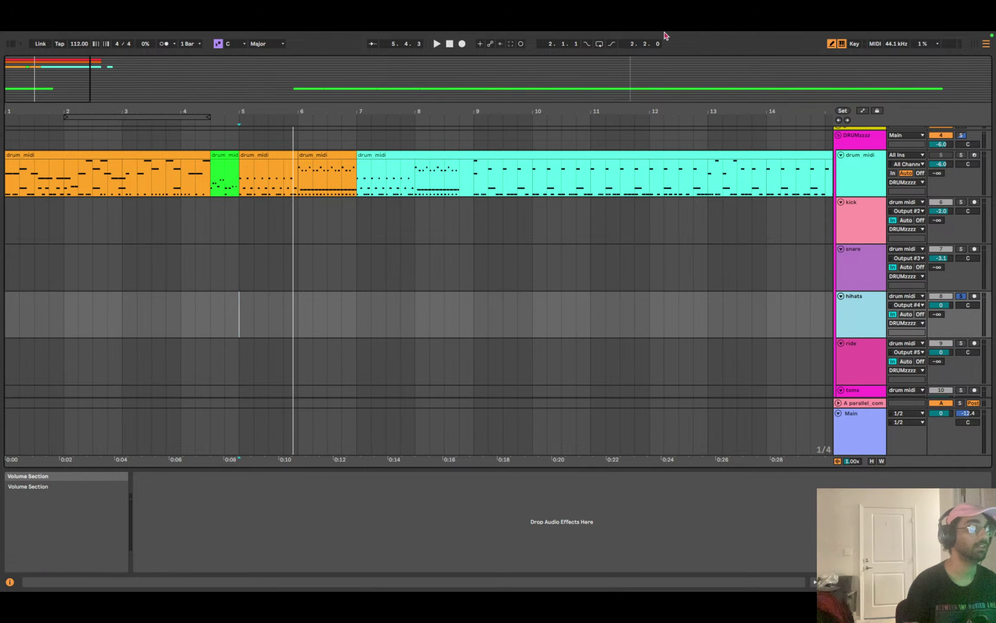
left_click(858, 177)
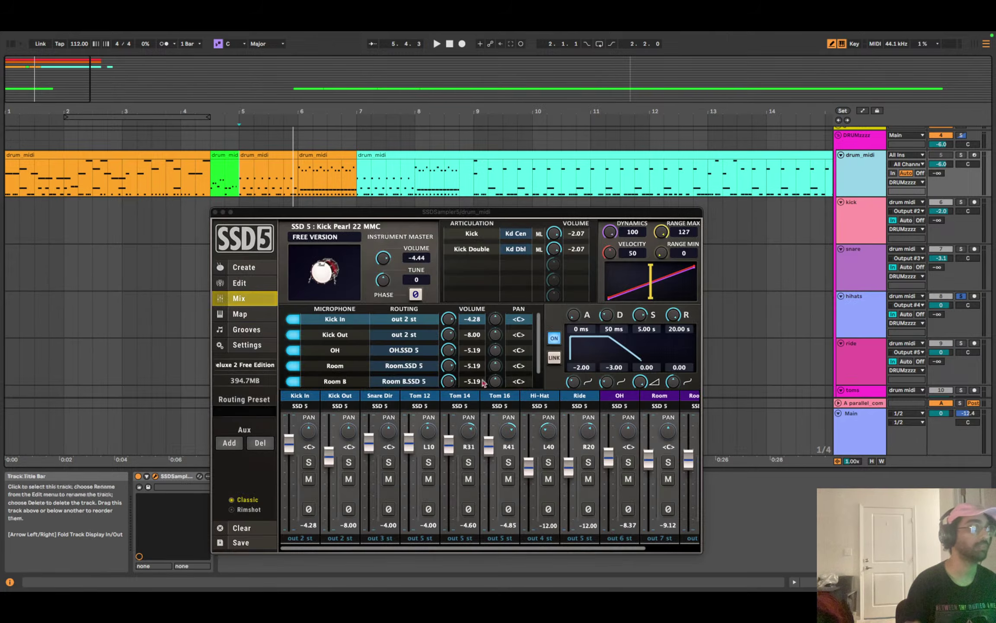
left_click(257, 283)
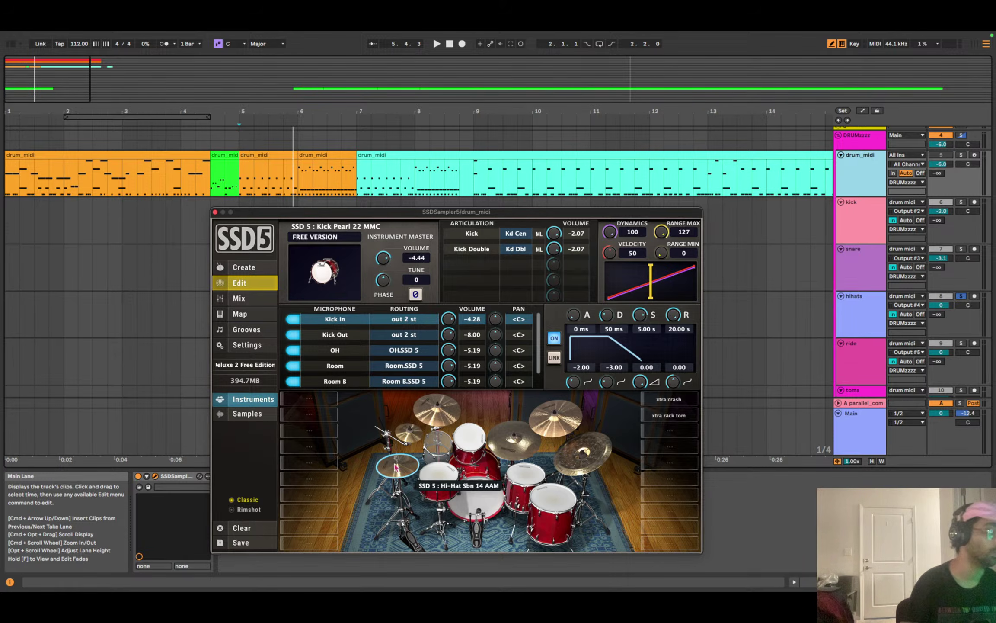
left_click(214, 213)
key("Down")
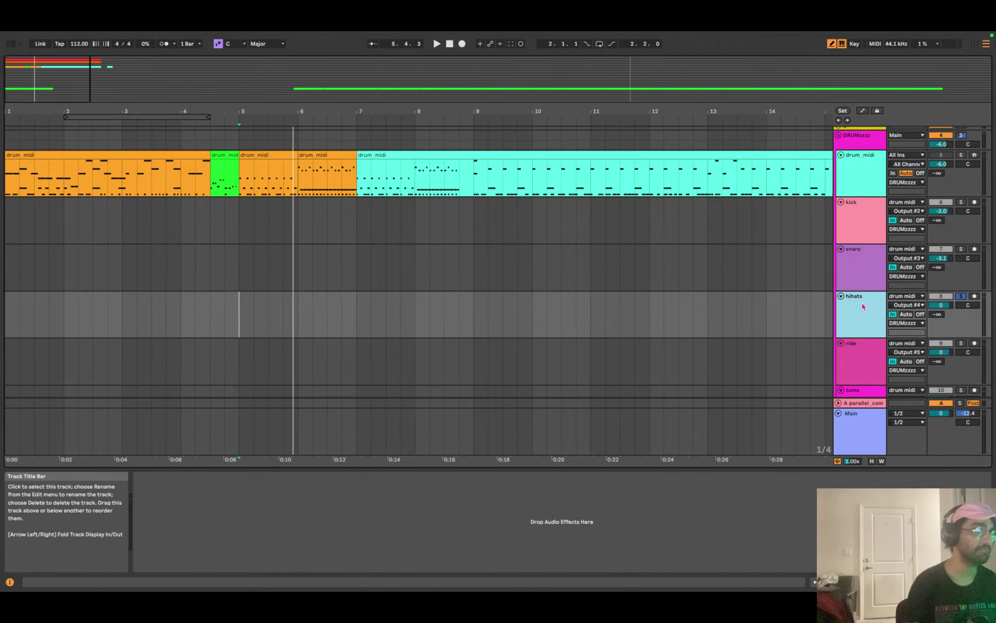
Play the soloed hihats briefly, add an EQ Eight to the track and check its enlarged frequency display.
key("space")
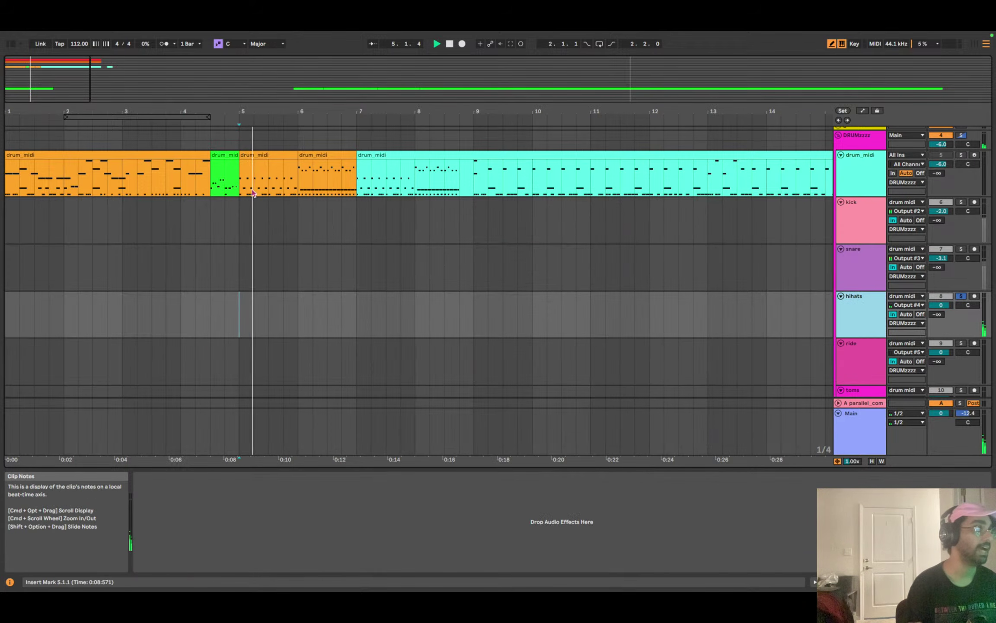
left_click(10, 43)
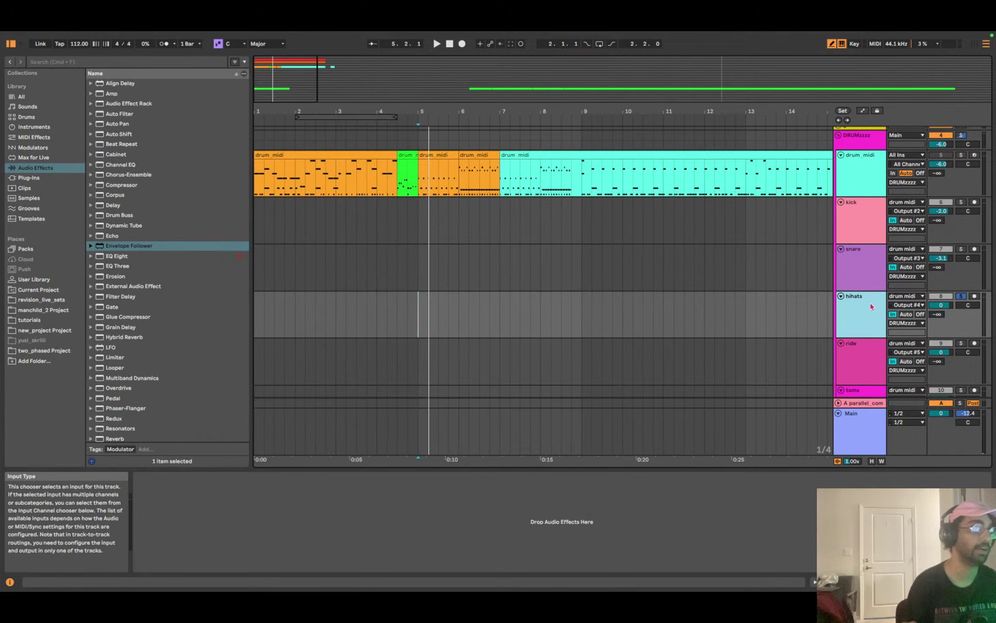
double_click(126, 259)
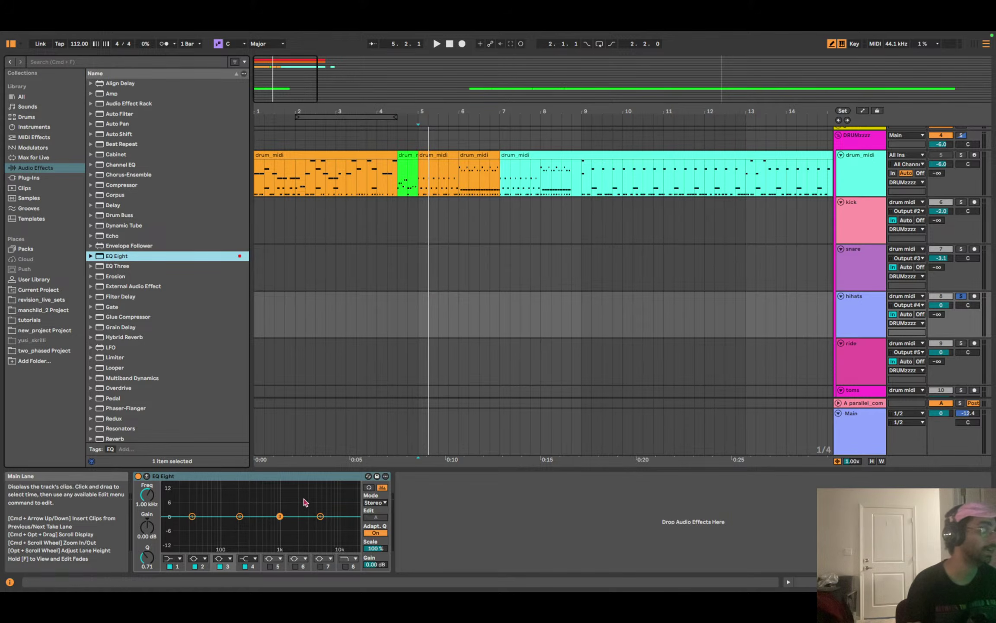
left_click(382, 488)
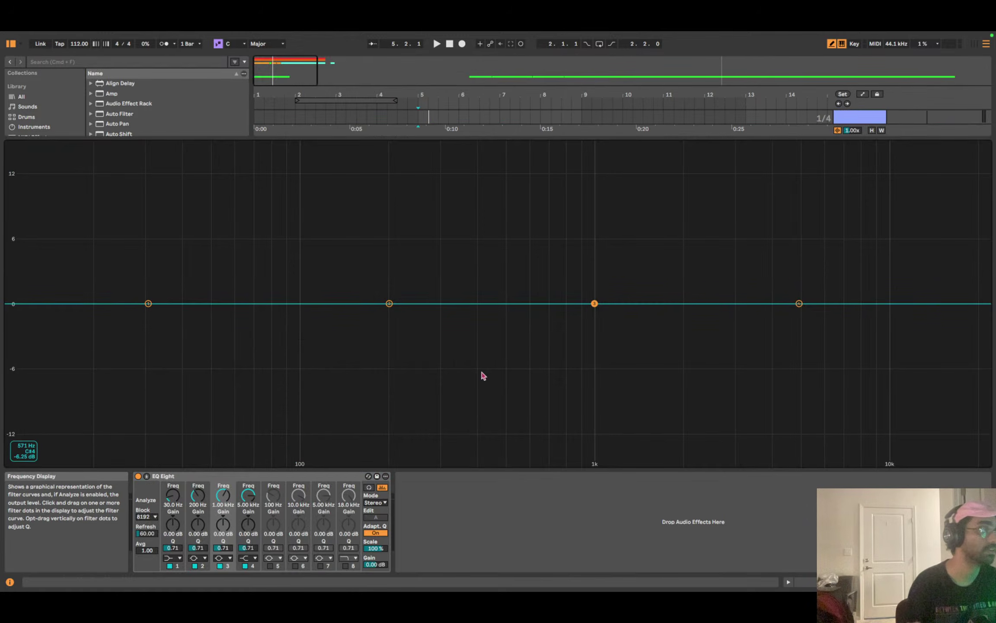
key("Escape")
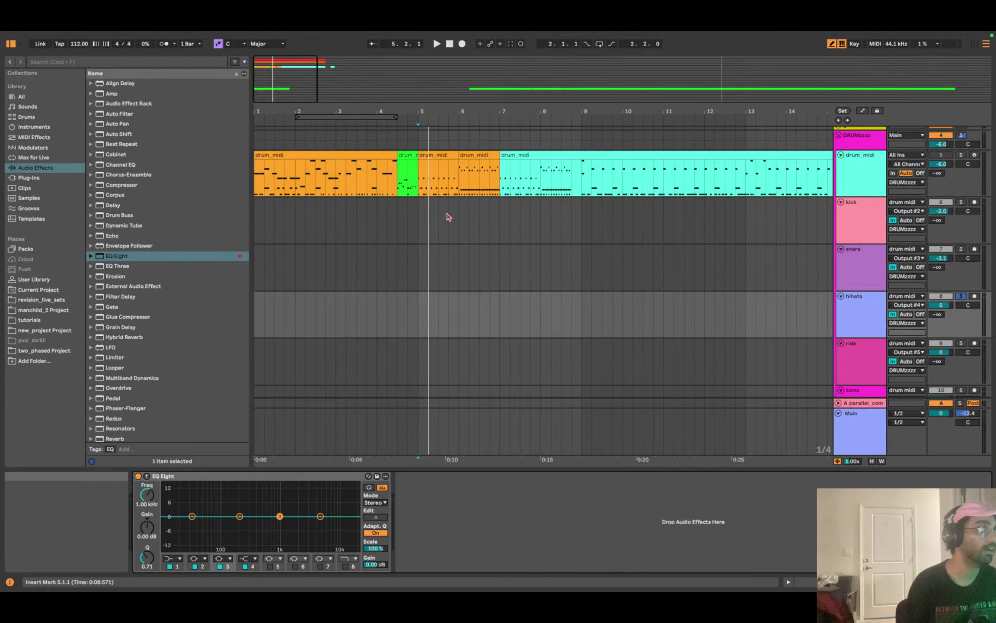
Loop the one-bar drum_midi clip at bar 5 and play it.
left_click(421, 178)
key("super+l")
key("space")
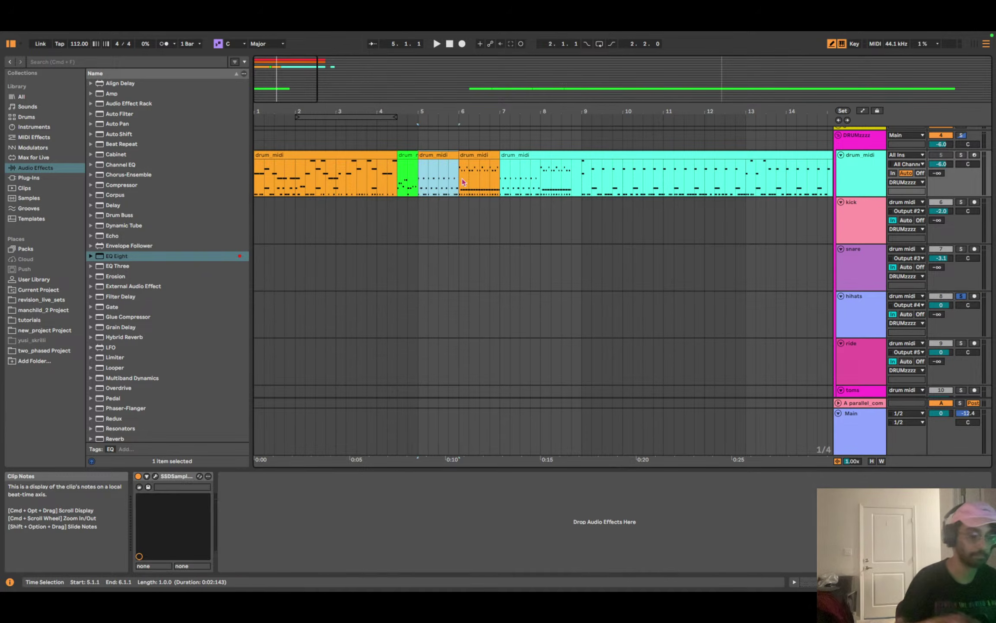
key("super+k")
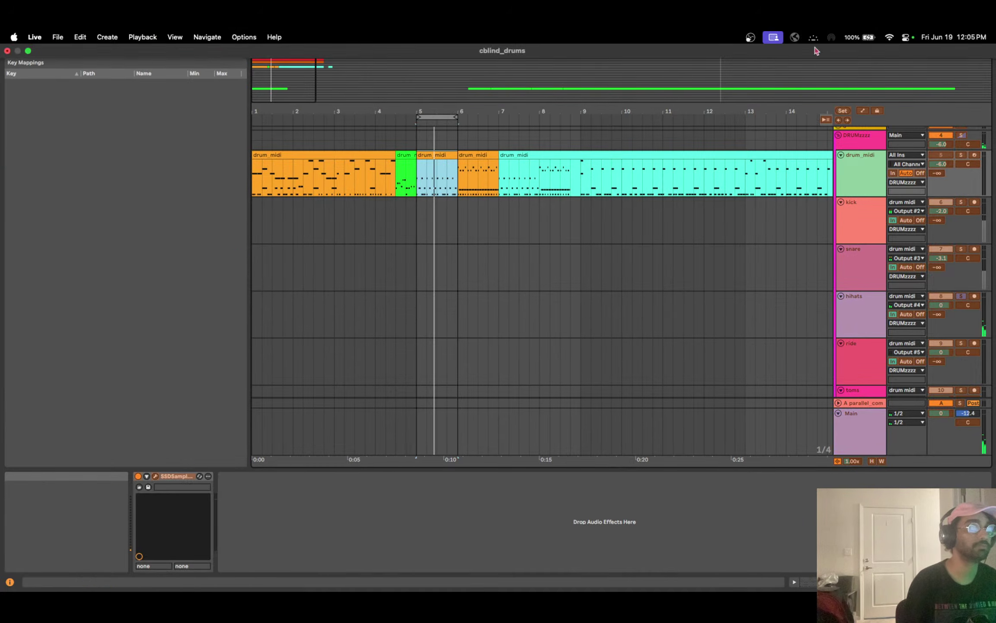
left_click(831, 44)
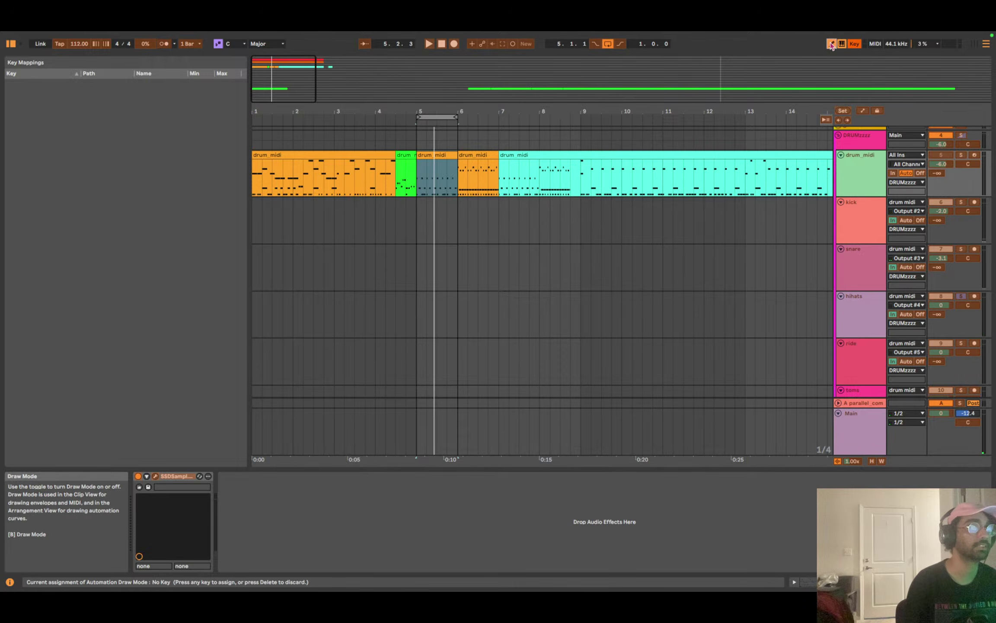
key("super+k")
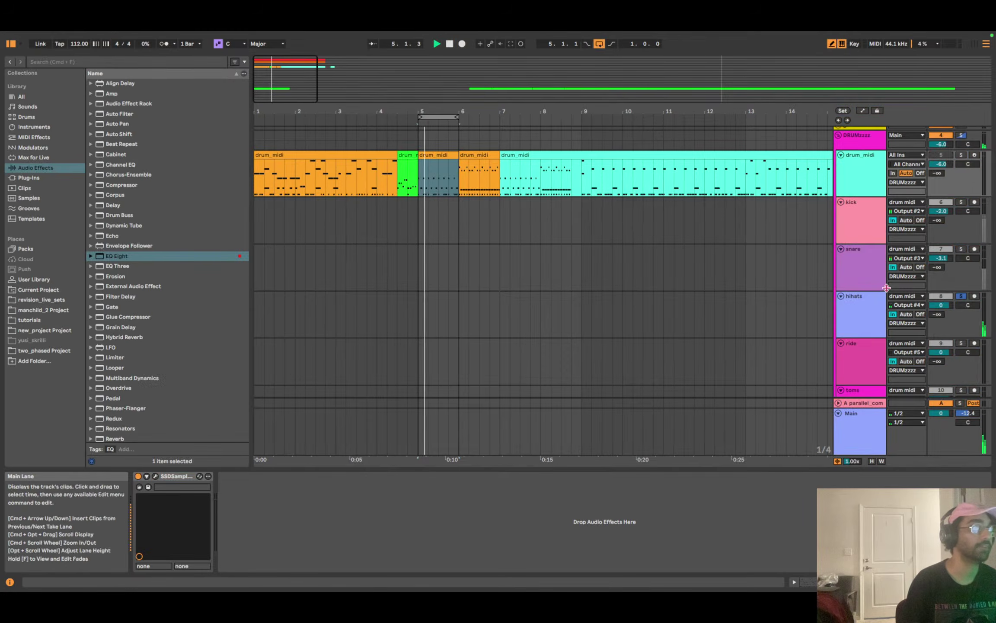
Enable audition mode in the hihats EQ Eight and boost band 4 to about 2.54 dB at 3.56 kHz during looped playback.
left_click(867, 311)
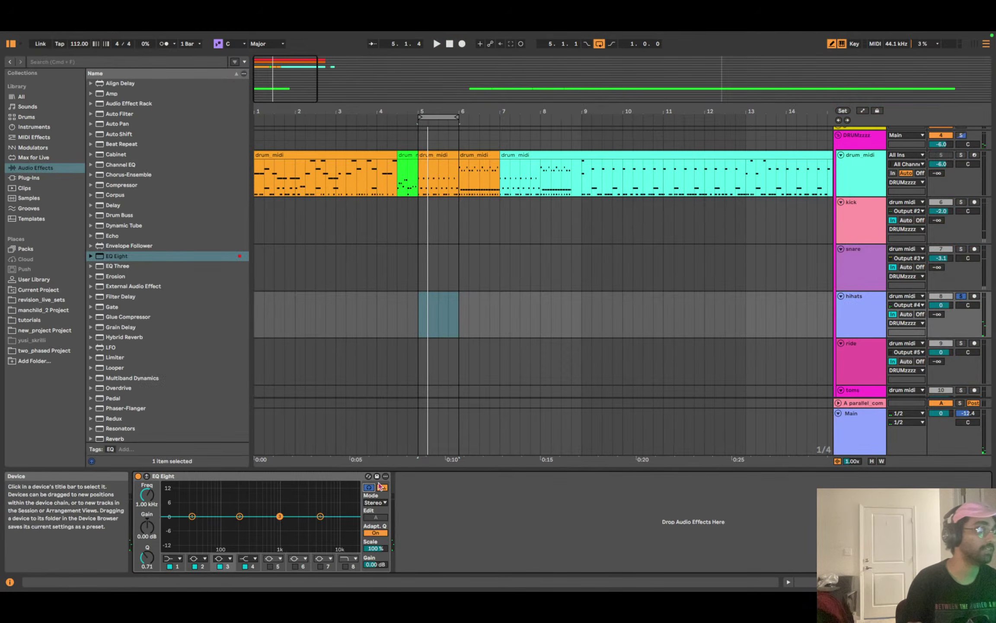
left_click(369, 487)
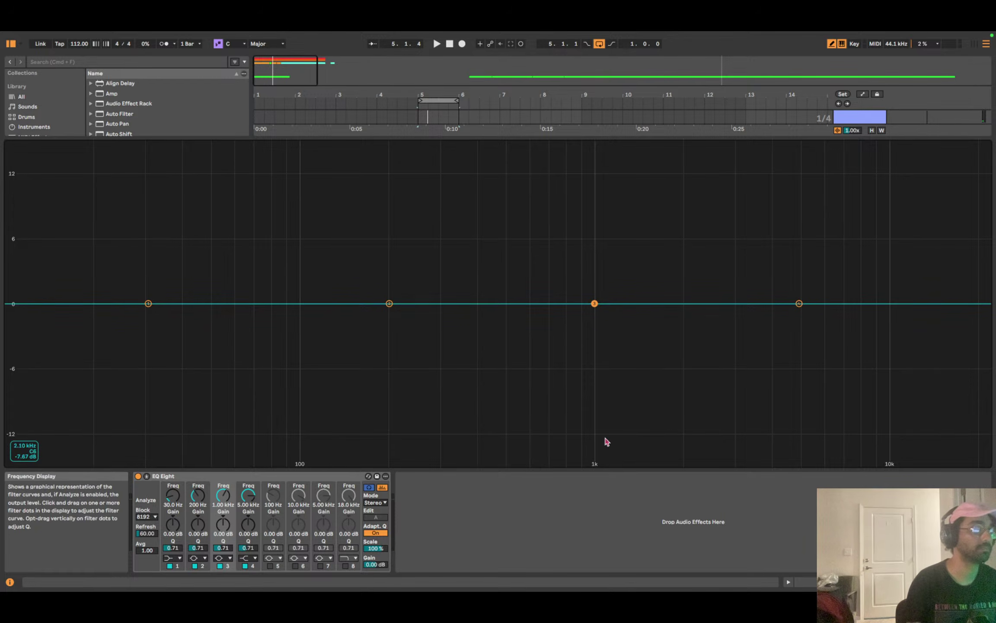
key("space")
left_click_drag(799, 303, 756, 277)
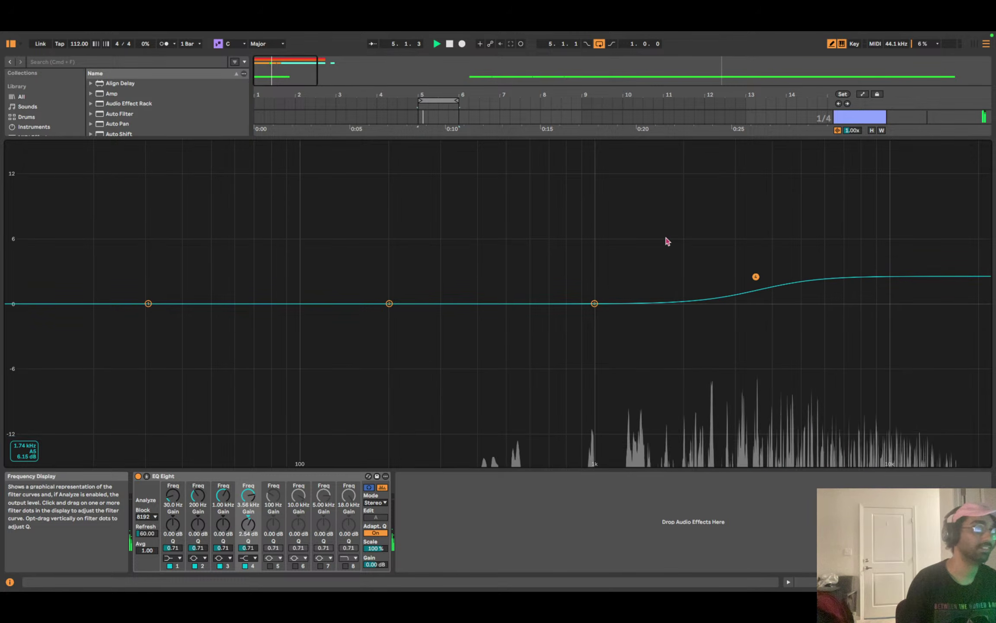
key("Escape")
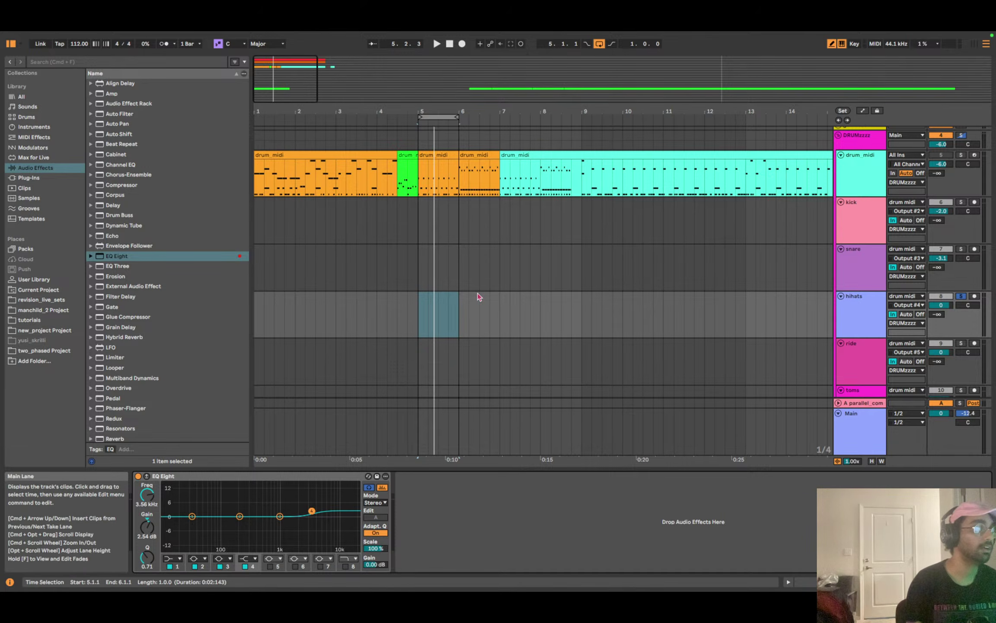
Loop the one-bar drum_midi clip at bar 6 and play it.
left_click(468, 155)
key("super+l")
key("space")
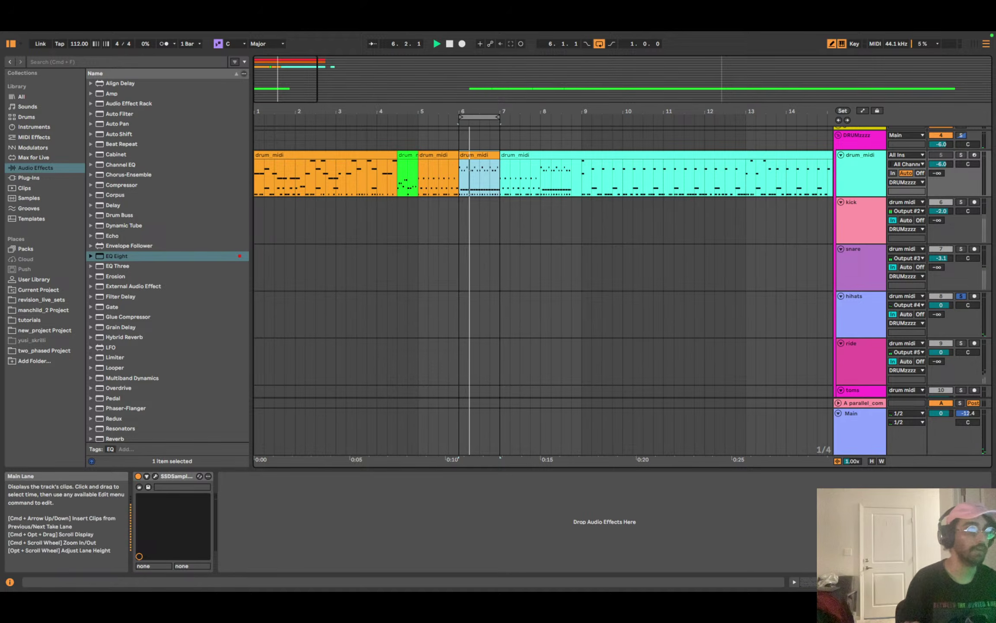
Solo the ride track, play the loop and add an EQ Eight to the track.
left_click(960, 344)
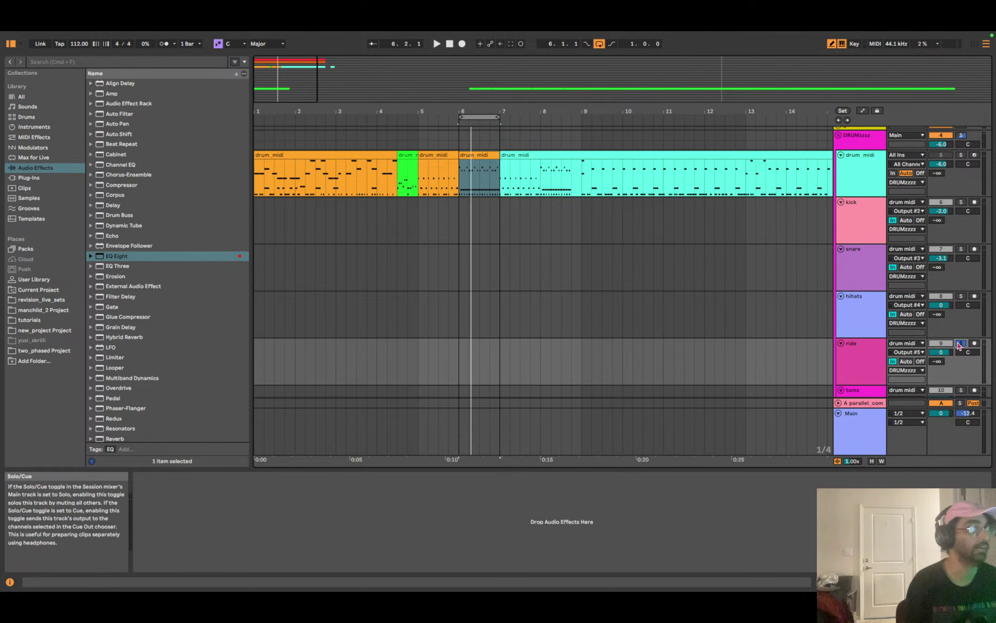
key("space")
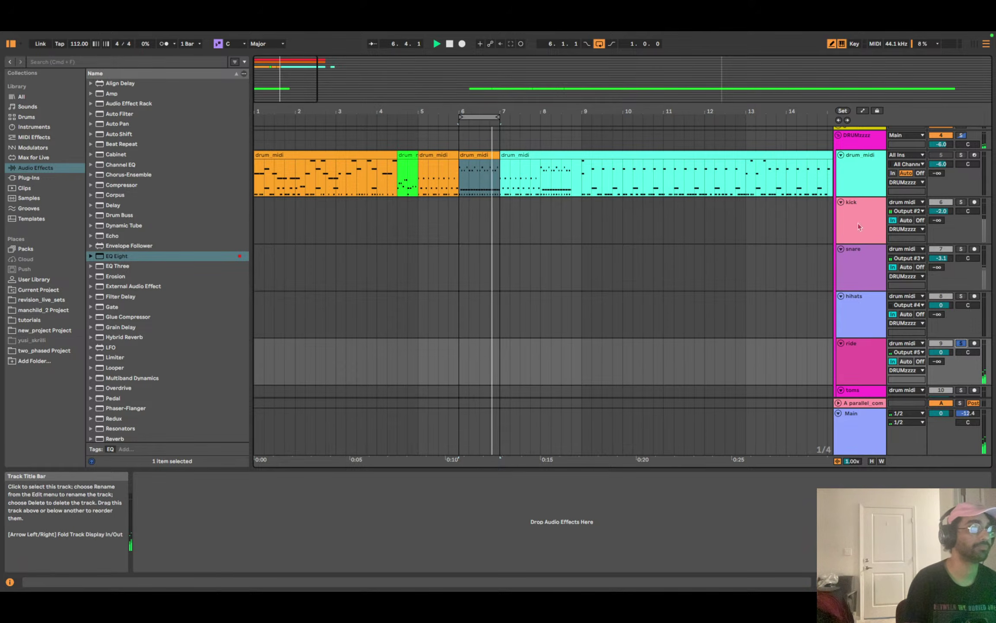
double_click(116, 256)
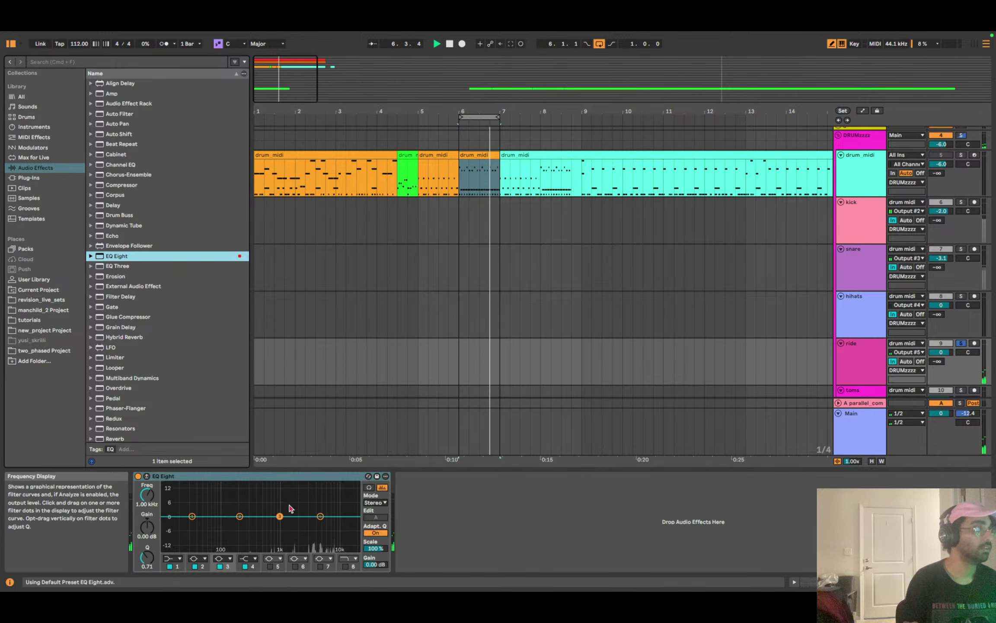
Expand the ride EQ Eight display and shape band 4 into a bell boost of about 2.24 dB at 5.89 kHz with Q 1.71.
left_click(369, 487)
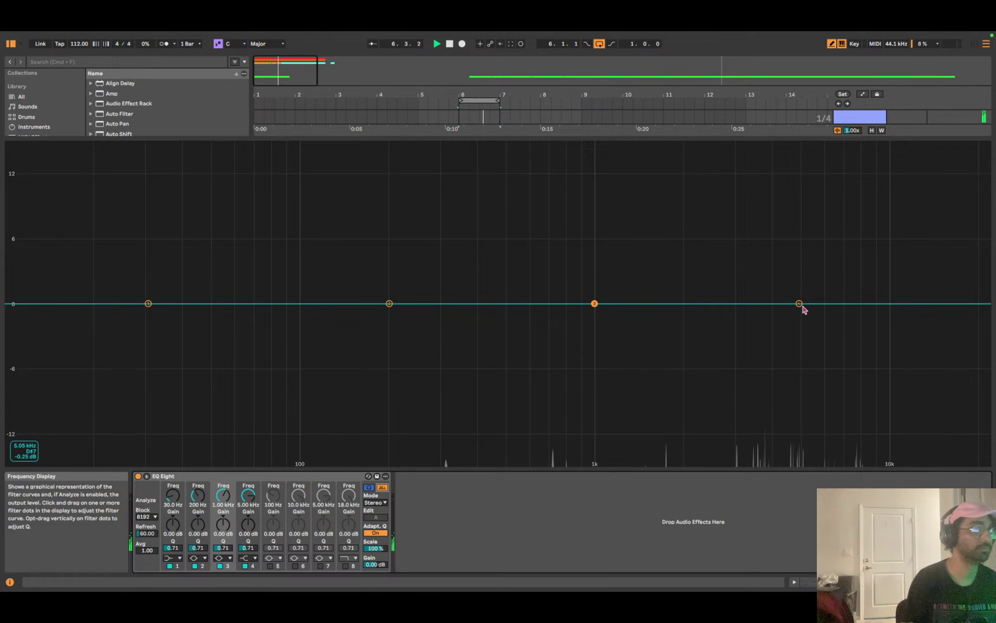
mouse_move(801, 304)
left_mouse_down()
mouse_move(794, 290)
mouse_move(731, 273)
mouse_move(781, 289)
mouse_move(782, 302)
left_mouse_up()
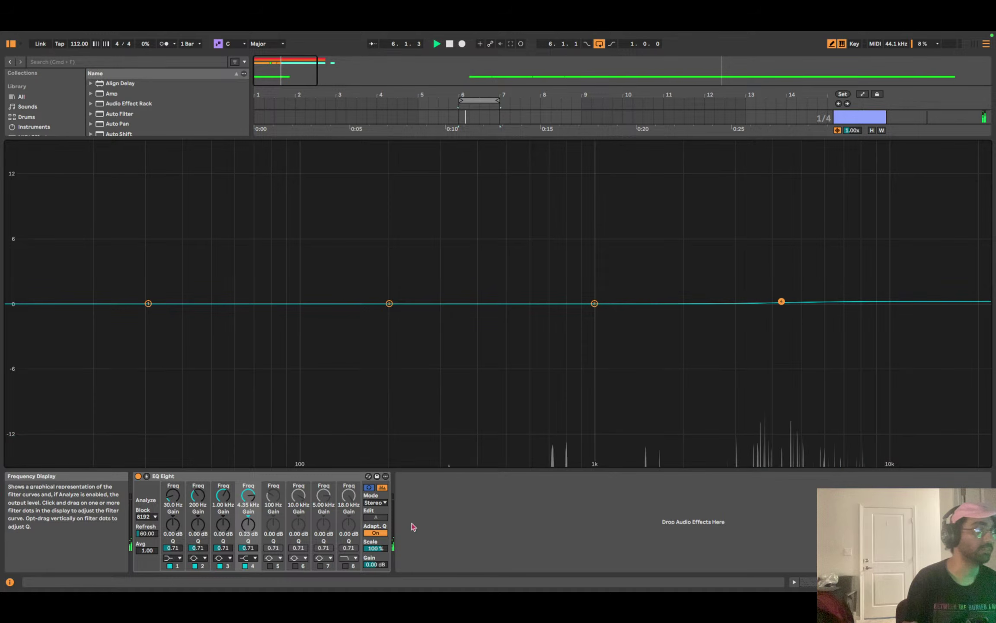
left_click(249, 558)
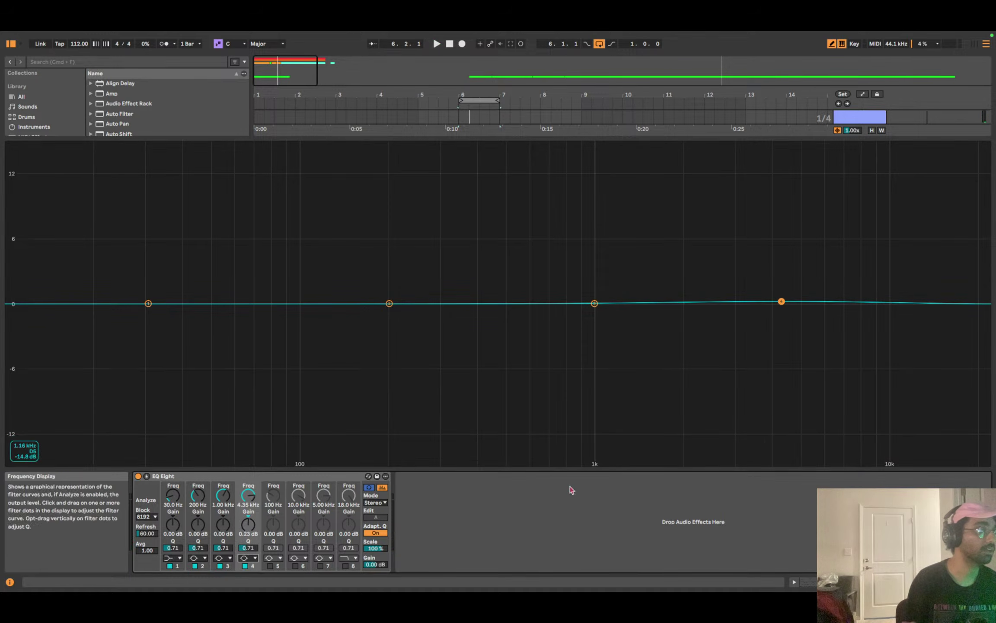
left_click_drag(781, 302, 777, 290)
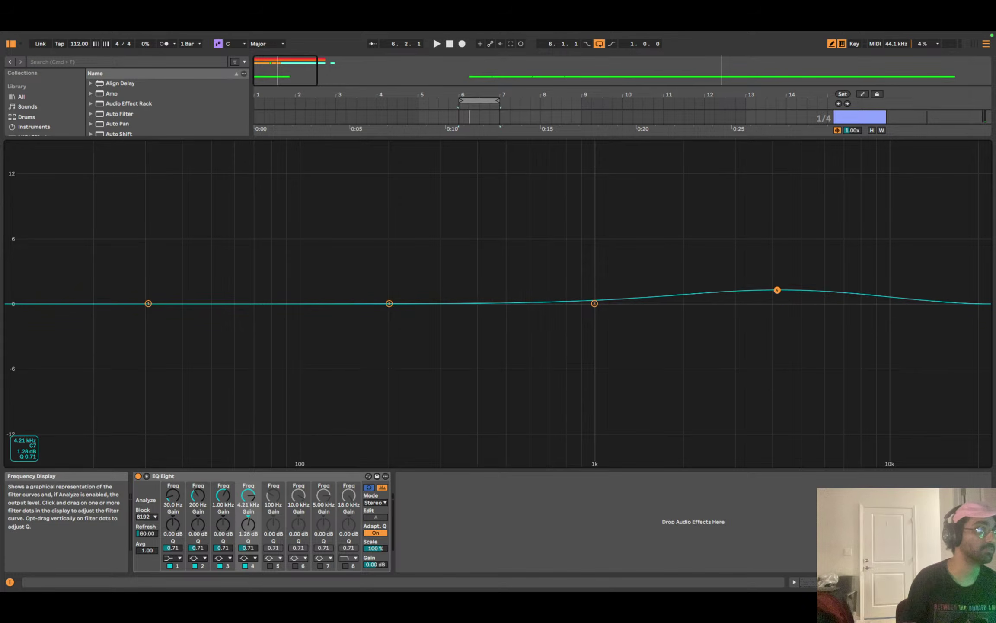
left_click_drag(249, 547, 248, 528)
key("space")
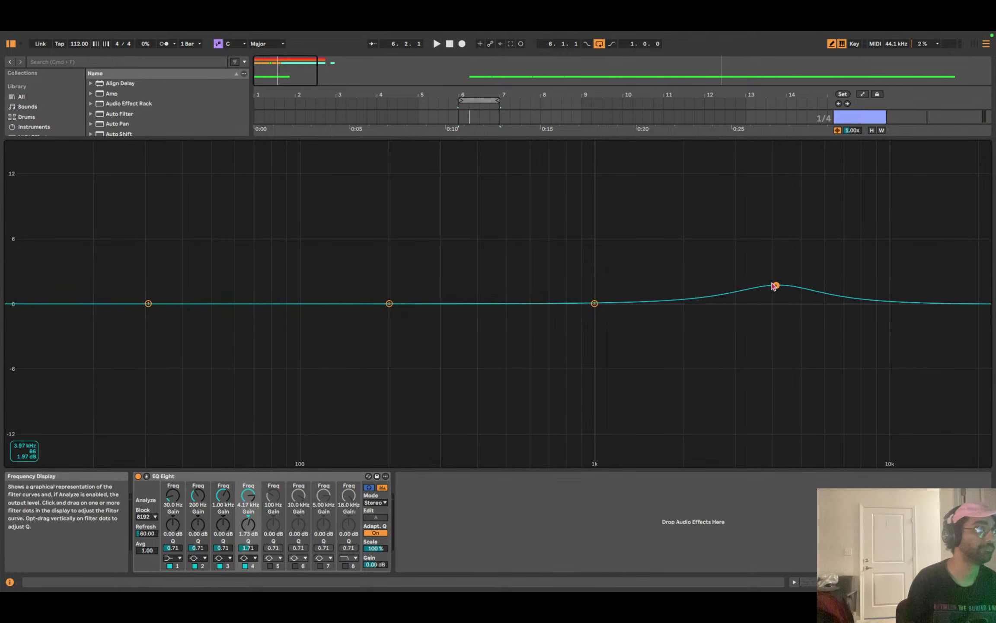
left_click_drag(776, 286, 820, 280)
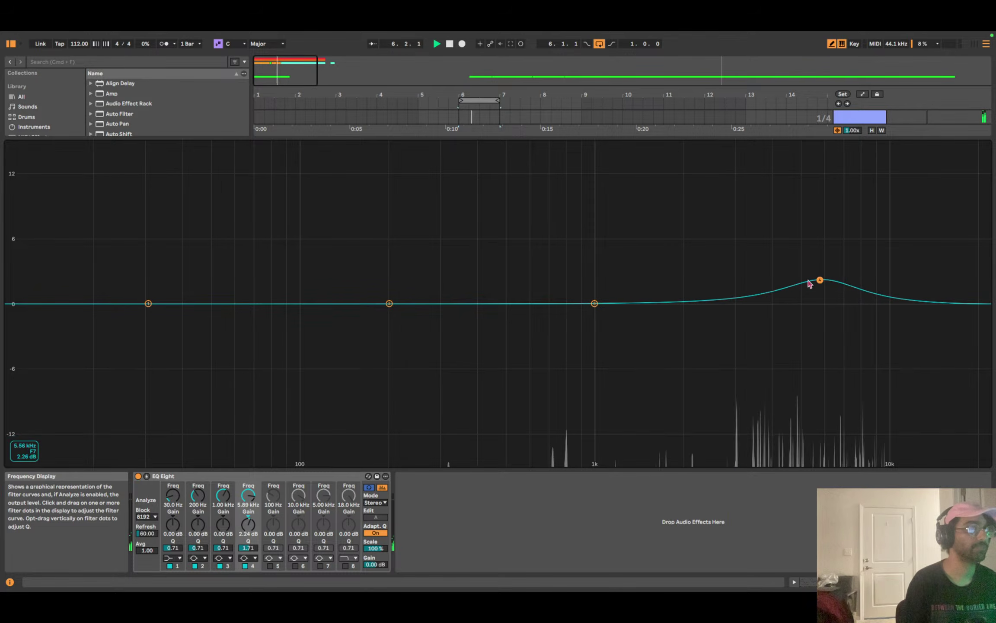
Cut band 3 of the ride EQ by about 4.25 dB at 2.87 kHz with Q 5.55 and play the loop.
left_click_drag(595, 303, 755, 310)
left_click_drag(223, 547, 223, 530)
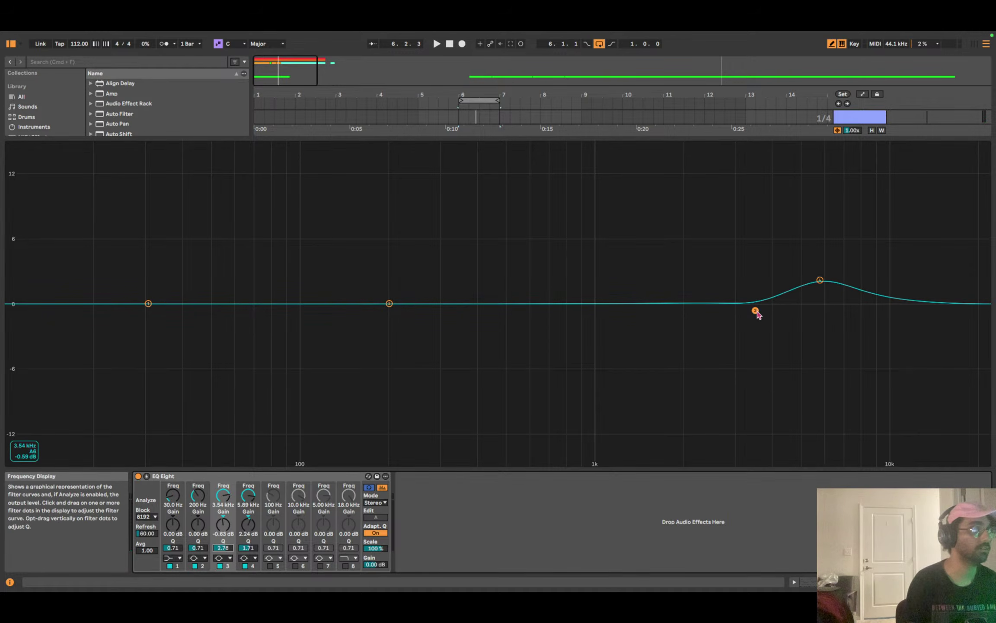
left_click_drag(756, 312, 755, 326)
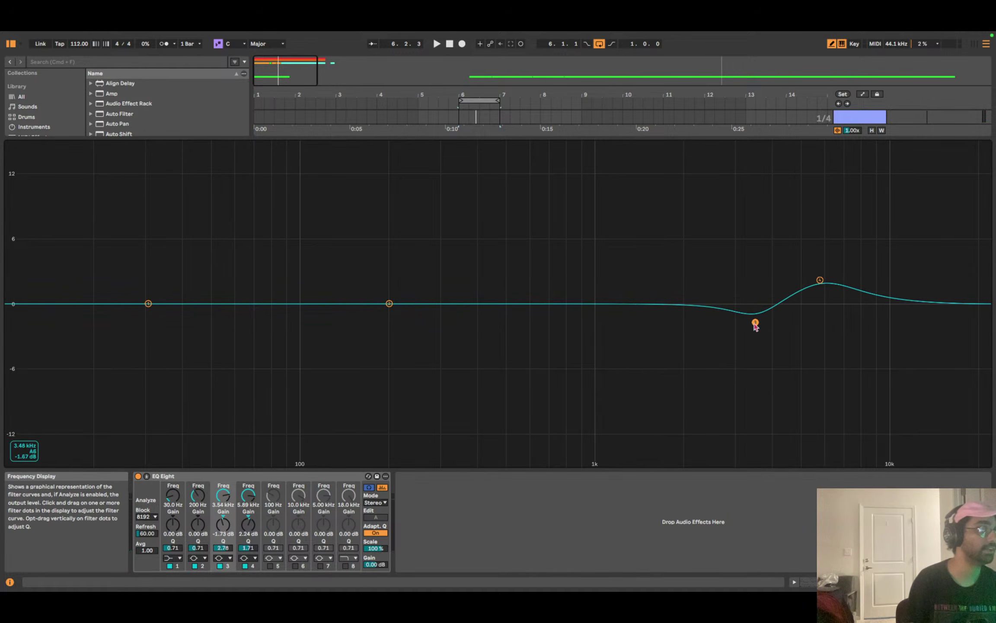
left_click_drag(228, 548, 228, 530)
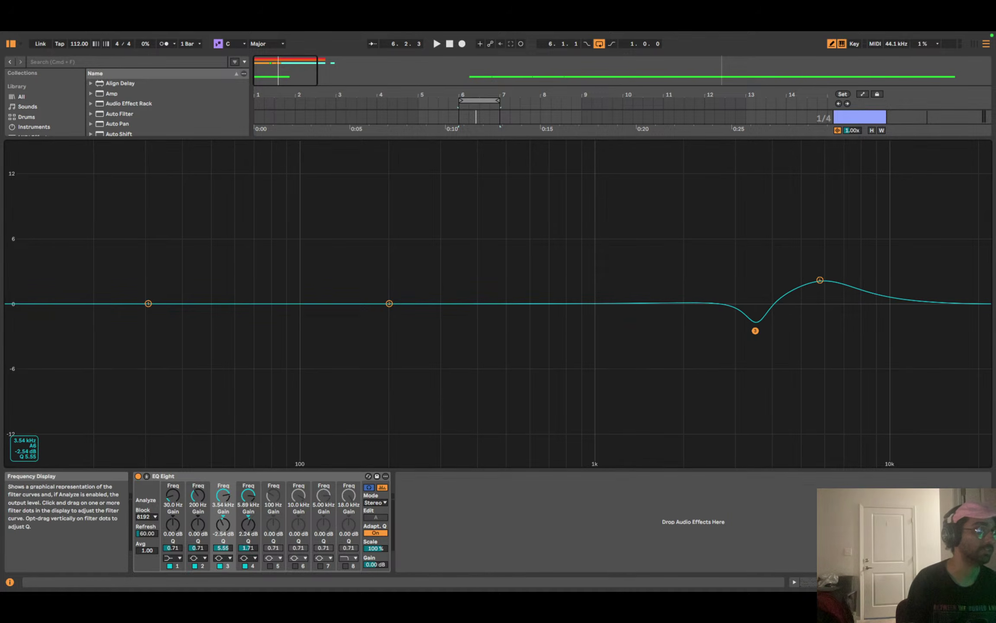
left_click_drag(756, 331, 729, 349)
key("space")
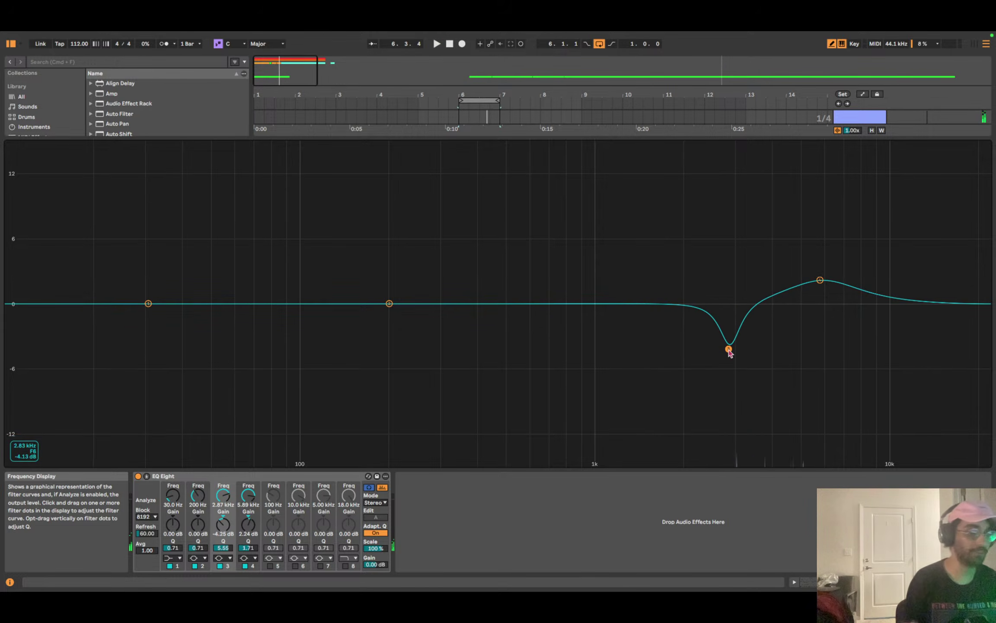
Collapse the EQ display, raise the ride track's volume to 6.0 dB and play the loop.
key("Escape")
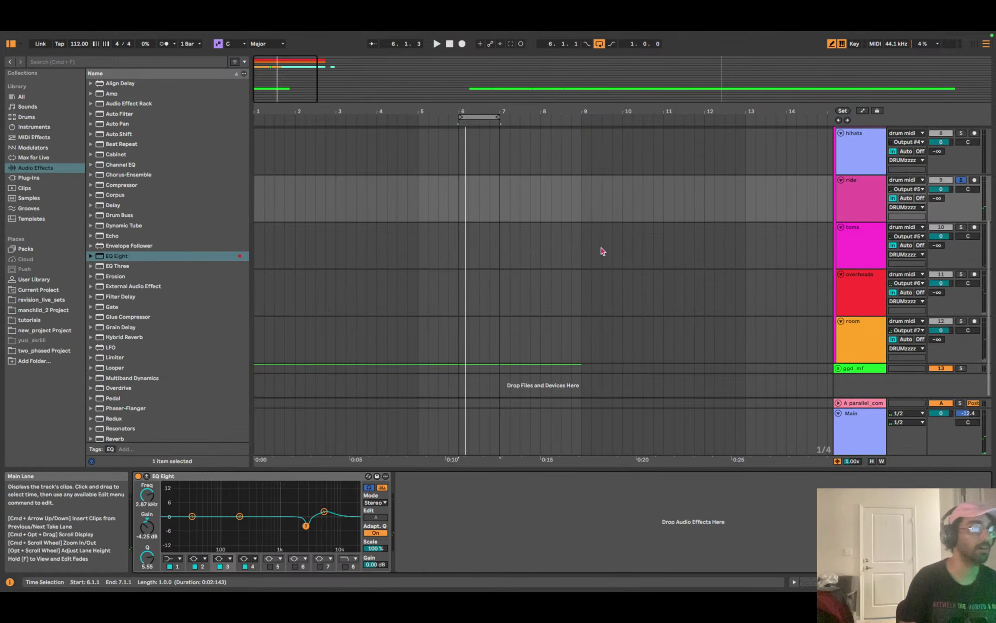
key("XF86AudioRaiseVolume")
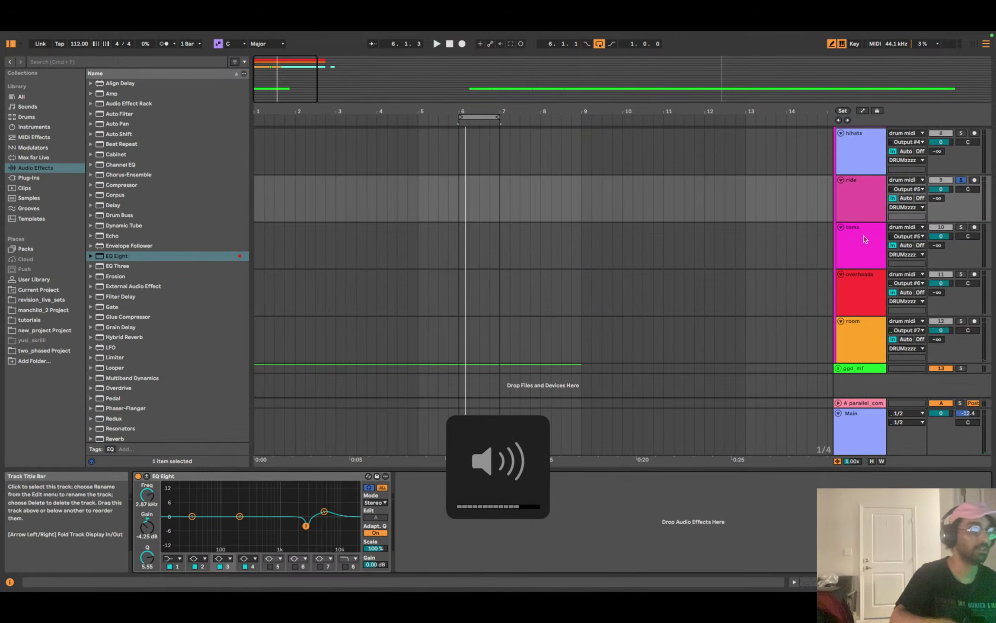
key("space")
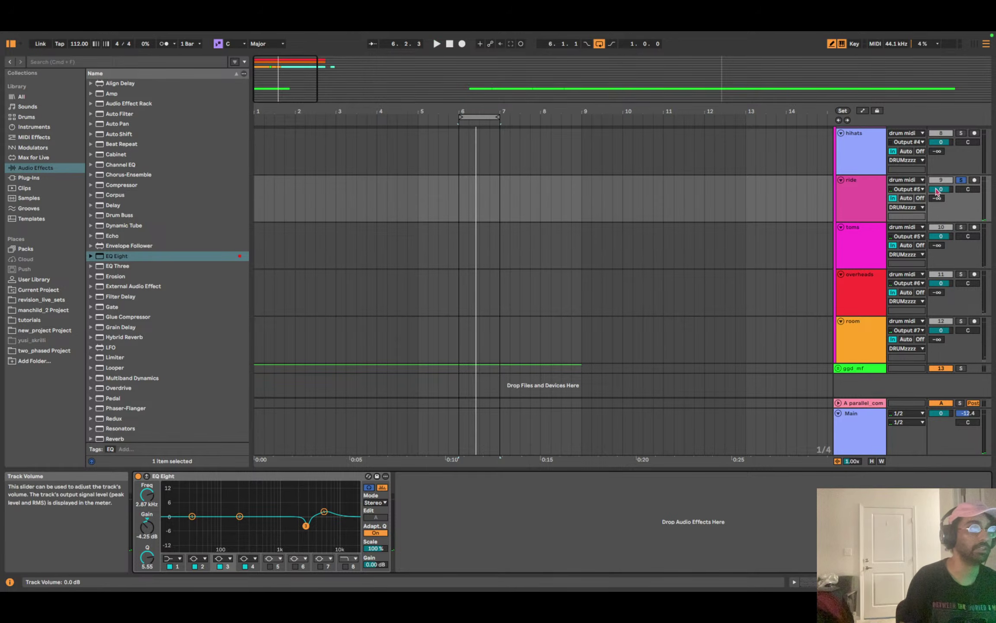
left_click(858, 197)
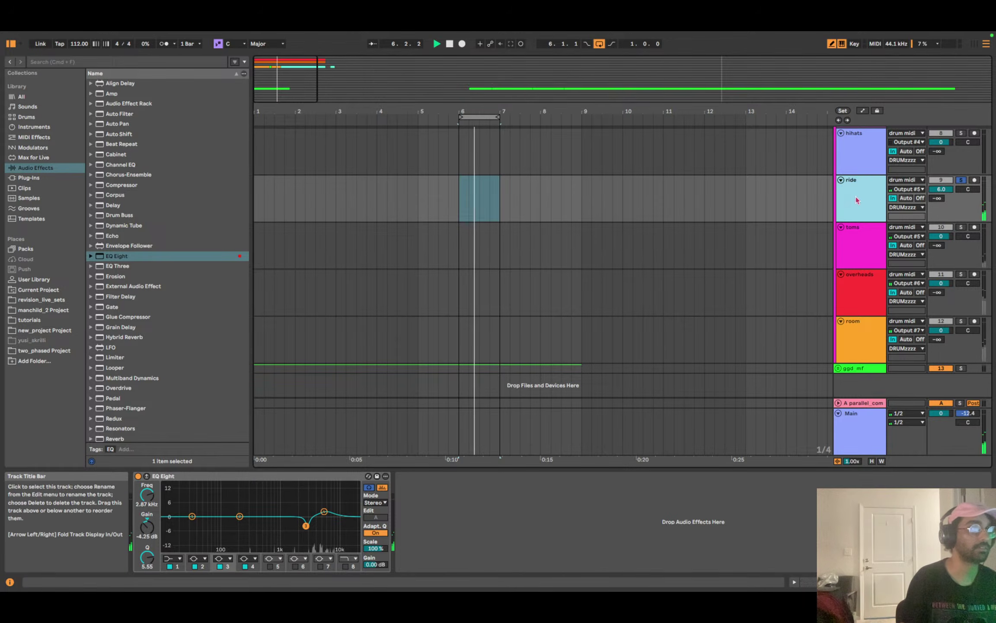
Reopen the expanded ride EQ and adjust band 3 to about -2.39 dB at 3.07 kHz and band 4 to 2.19 dB.
left_click(369, 476)
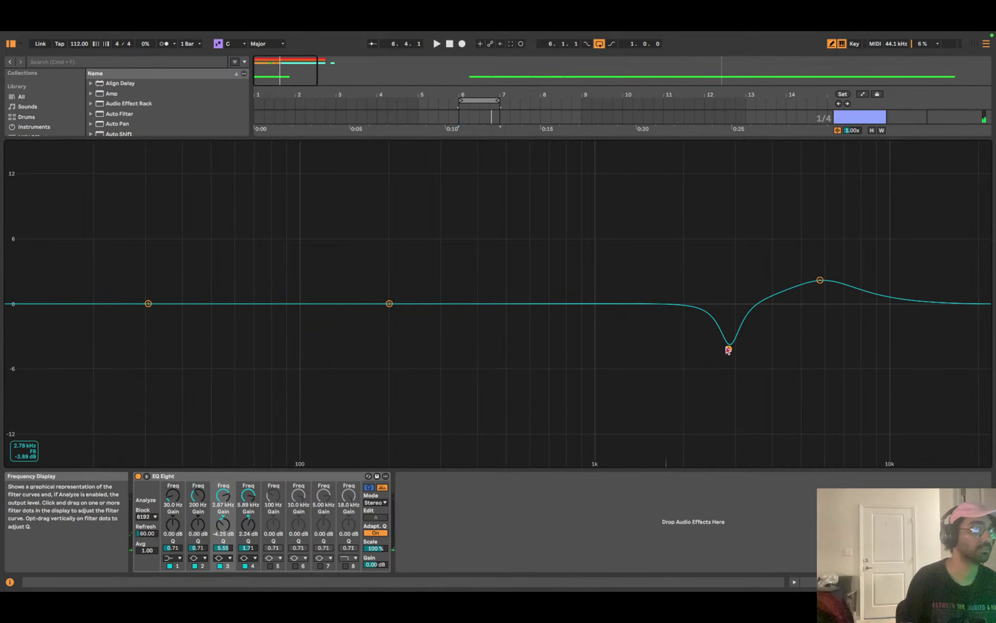
mouse_move(729, 348)
left_mouse_down()
mouse_move(745, 352)
mouse_move(734, 142)
mouse_move(723, 144)
mouse_move(740, 145)
mouse_move(752, 287)
mouse_move(740, 356)
mouse_move(737, 343)
left_mouse_up()
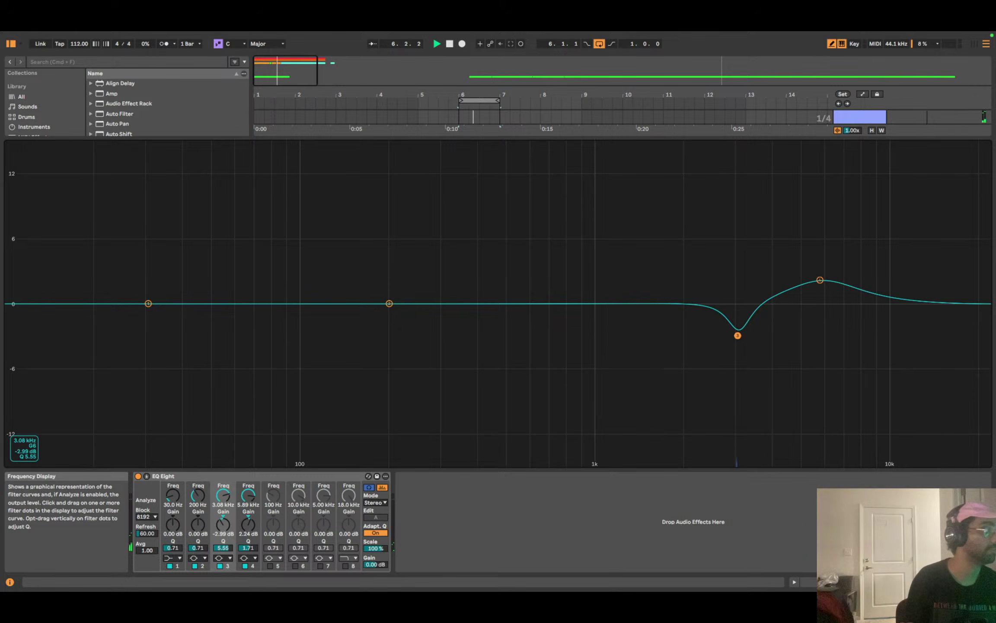
left_click_drag(738, 335, 738, 334)
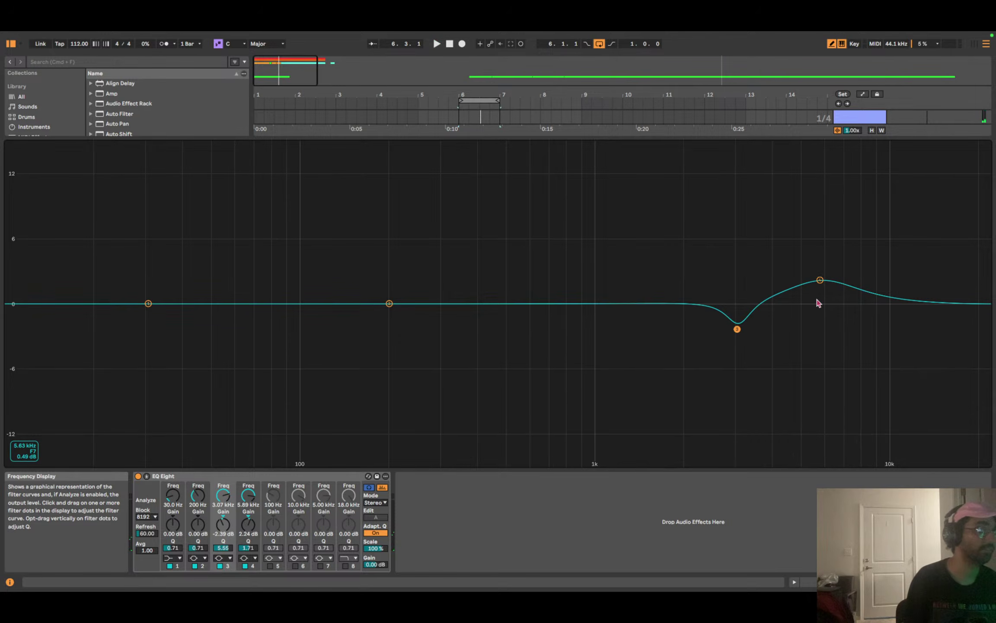
left_click(820, 281)
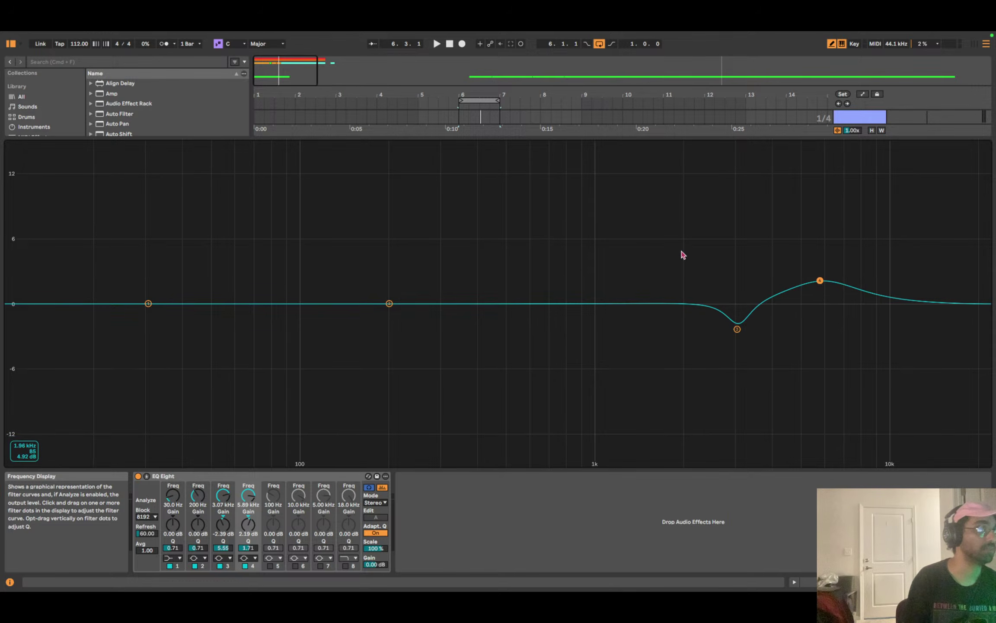
Collapse the EQ display, reset the ride track's volume to 0 dB, unsolo it and play the loop with all drums.
key("Escape")
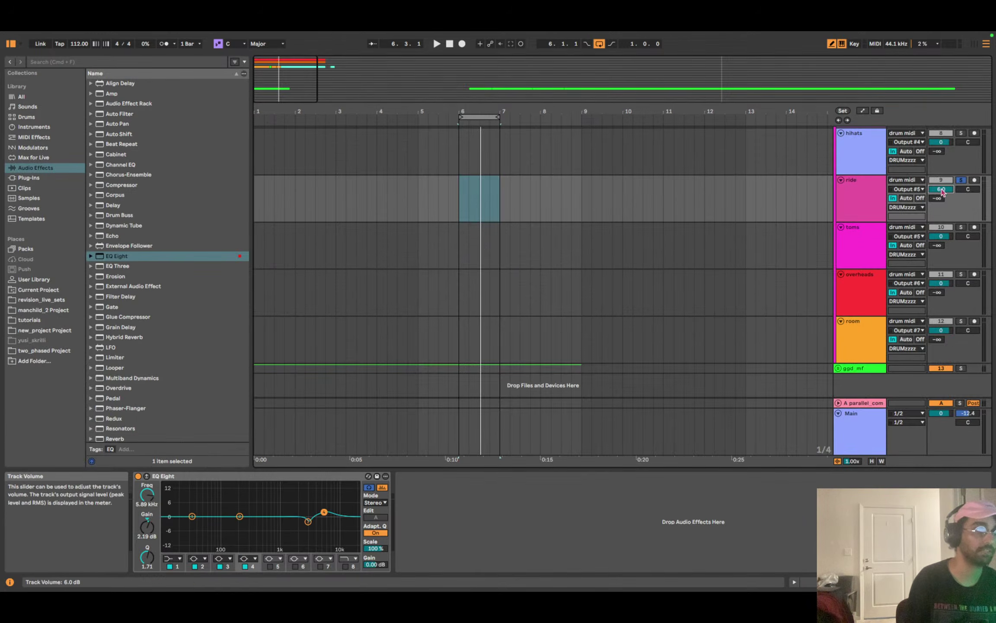
key("Delete")
key("space")
scroll(465, 239, "up", 2)
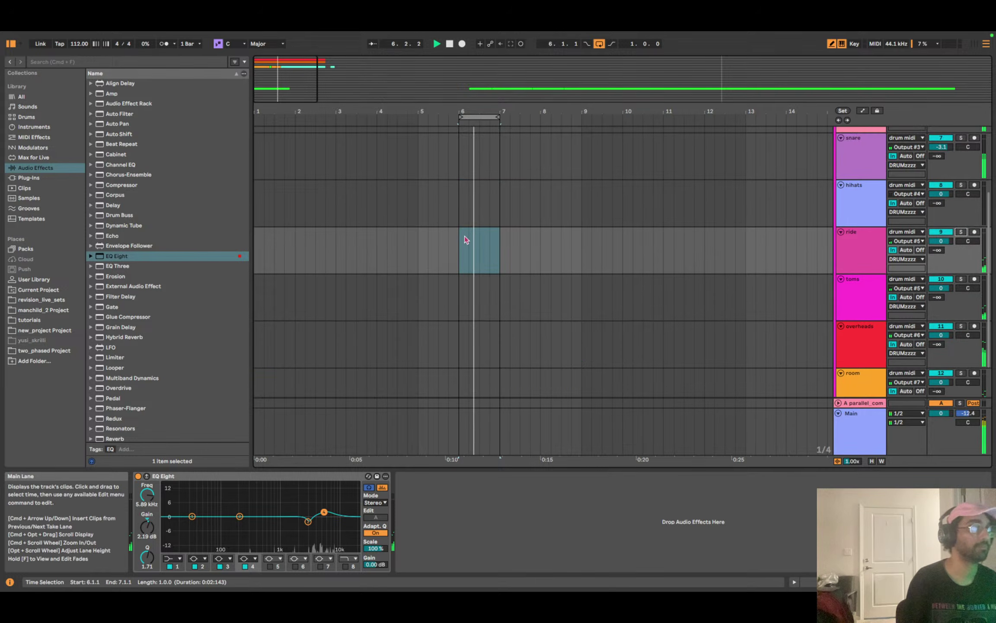
scroll(465, 240, "up", 3)
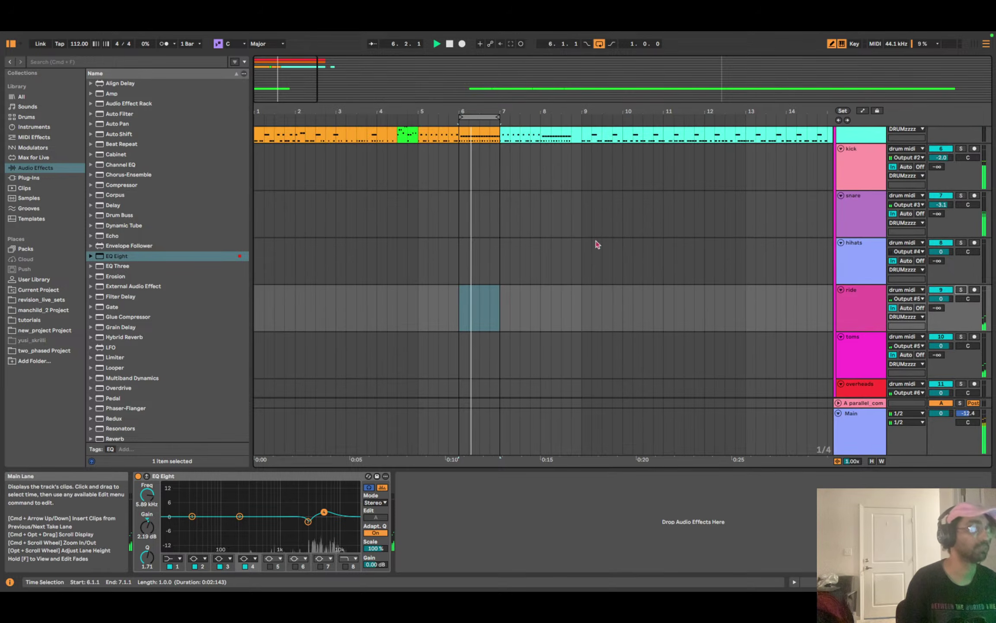
left_click(862, 302)
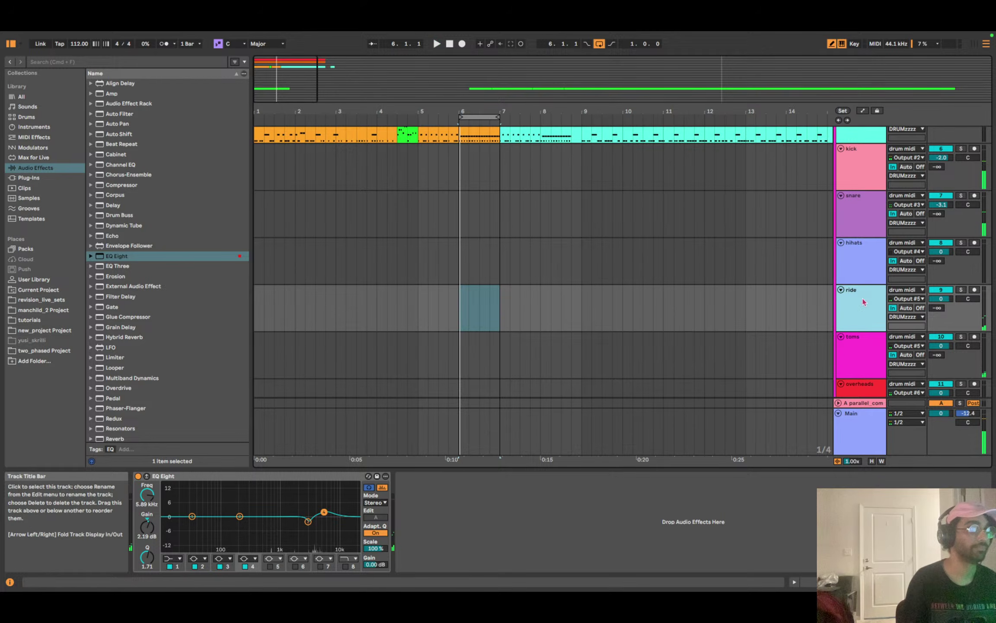
Turn off the arrangement loop, play bar 6 and compare the EQ Eight curves of the hihats and ride tracks.
scroll(144, 326, "down", 5)
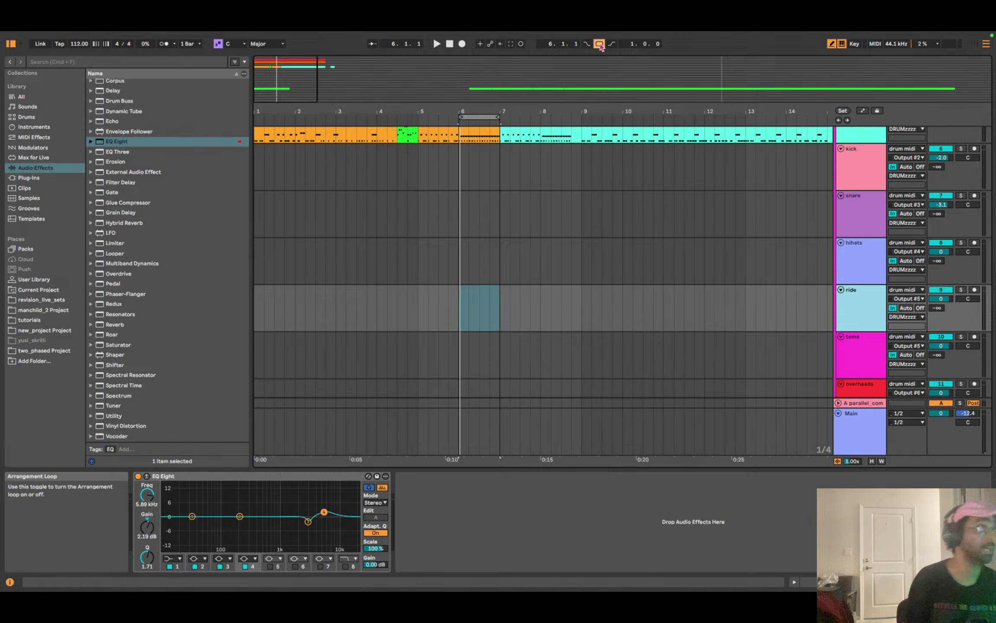
key("space")
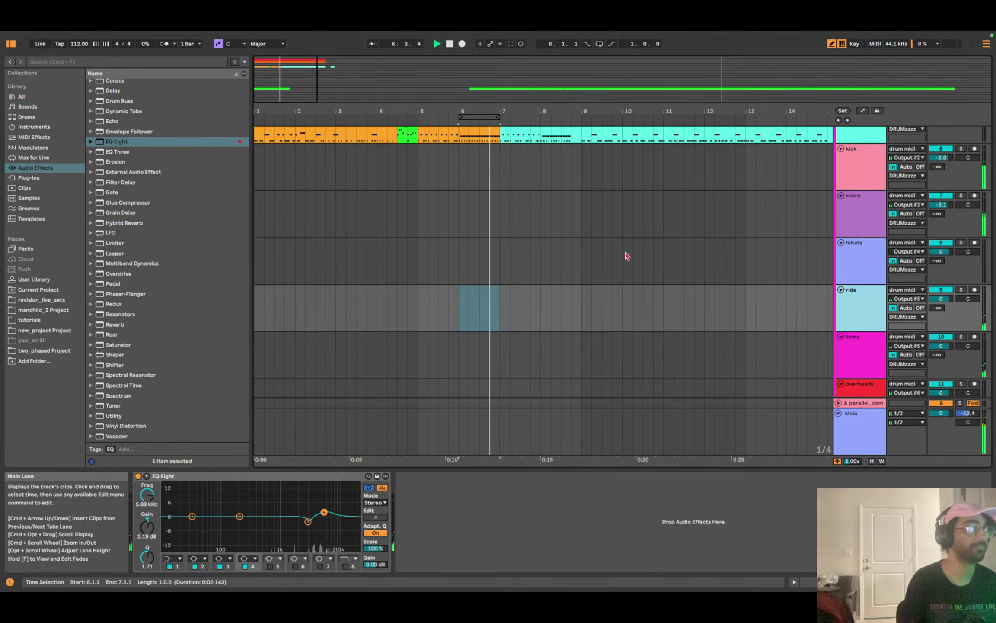
left_click(849, 232)
left_click(855, 255)
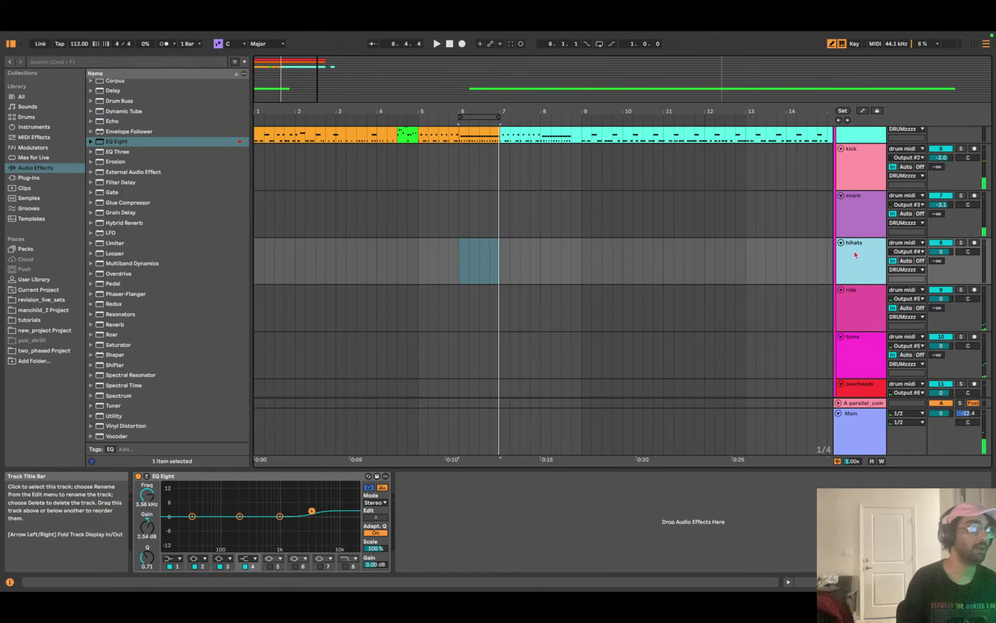
left_click(864, 314)
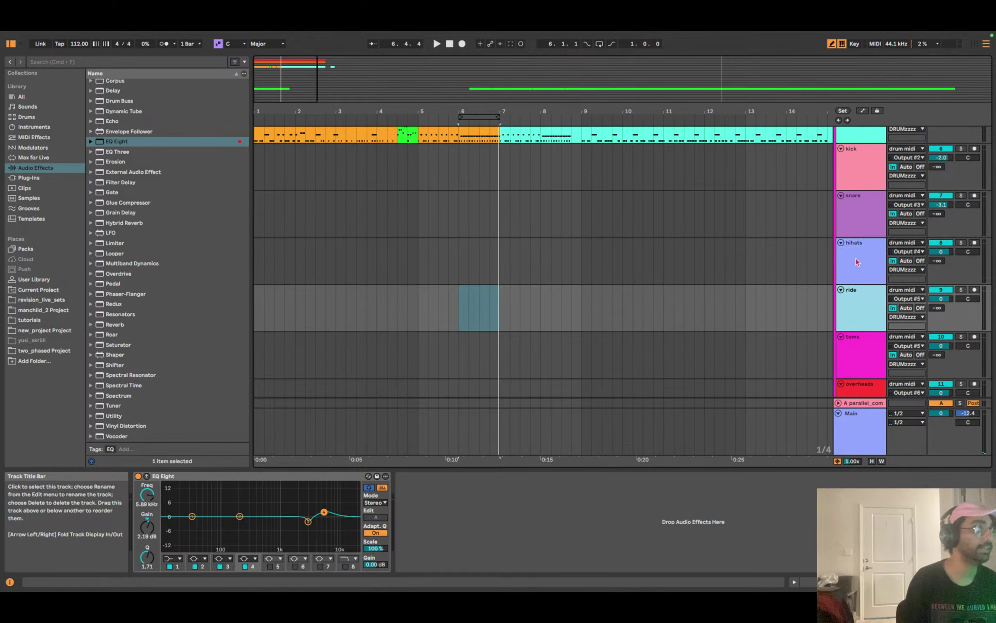
Review the drum tracks and select the toms track to show its device chain.
scroll(857, 262, "down", 1)
scroll(858, 262, "down", 1)
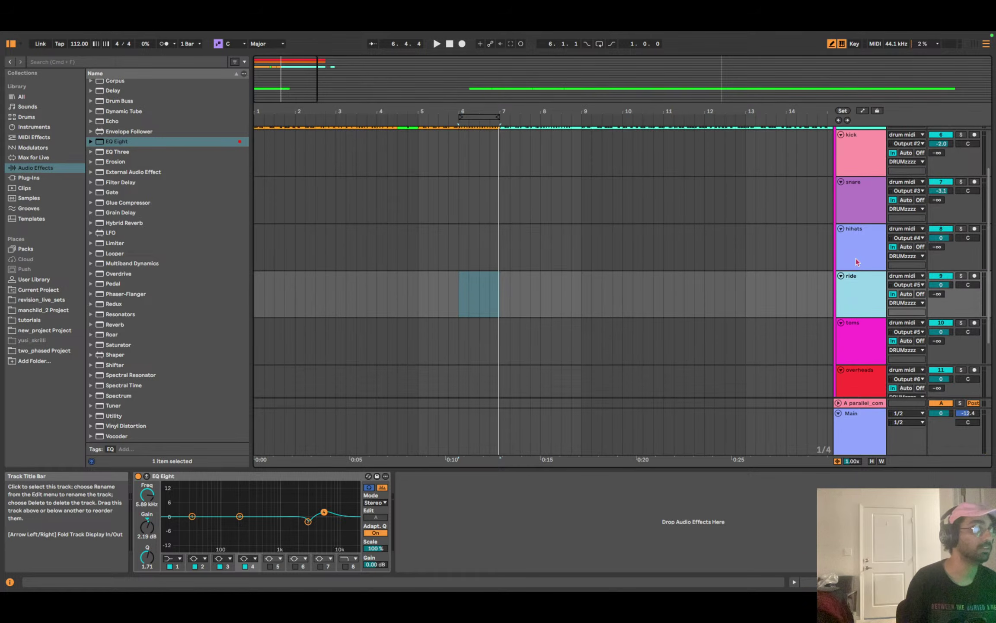
scroll(599, 197, "up", 8)
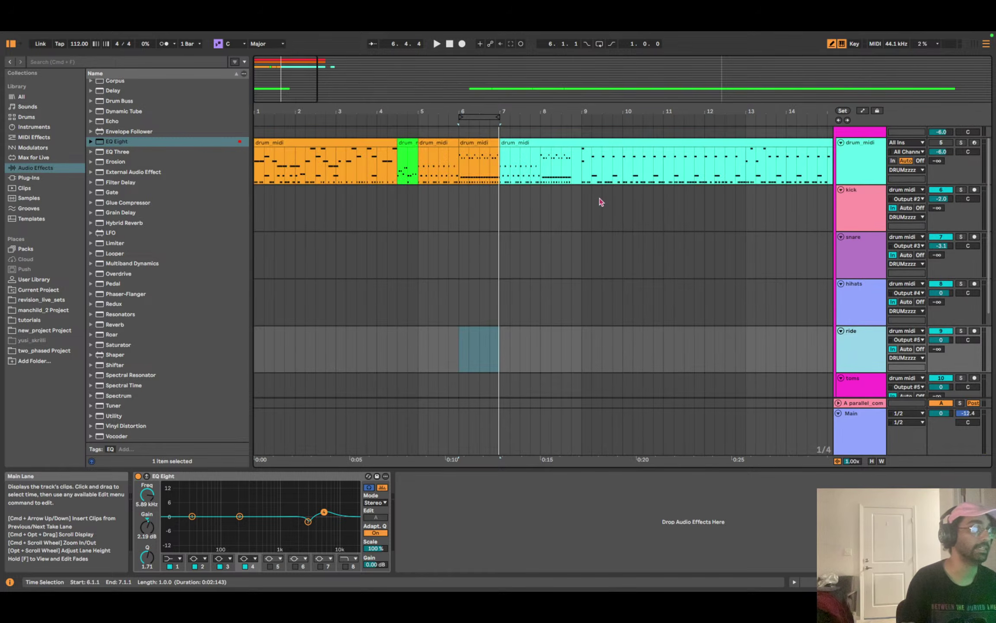
scroll(599, 198, "down", 1)
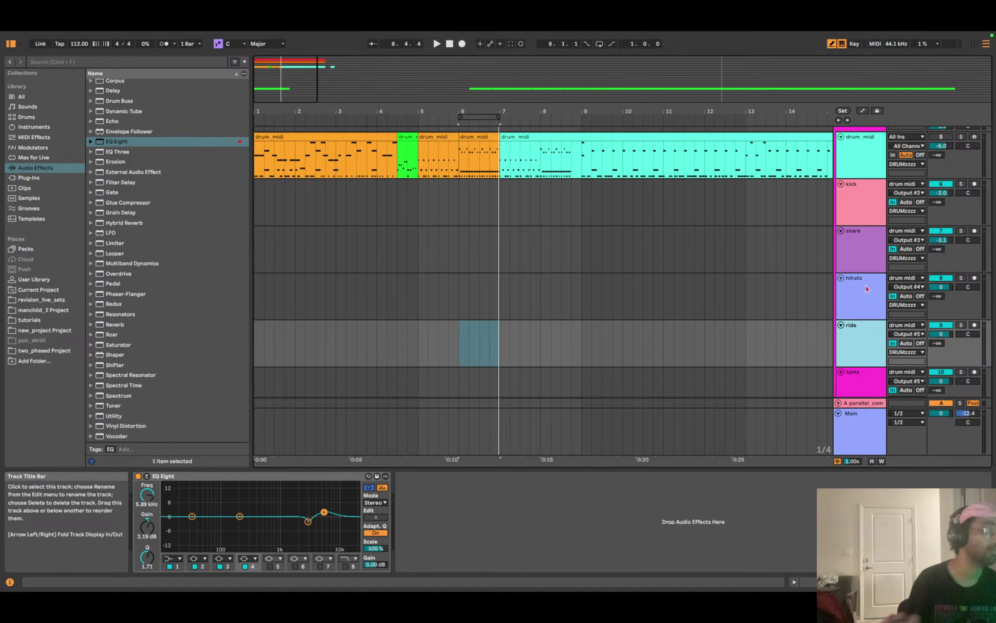
scroll(863, 273, "down", 5)
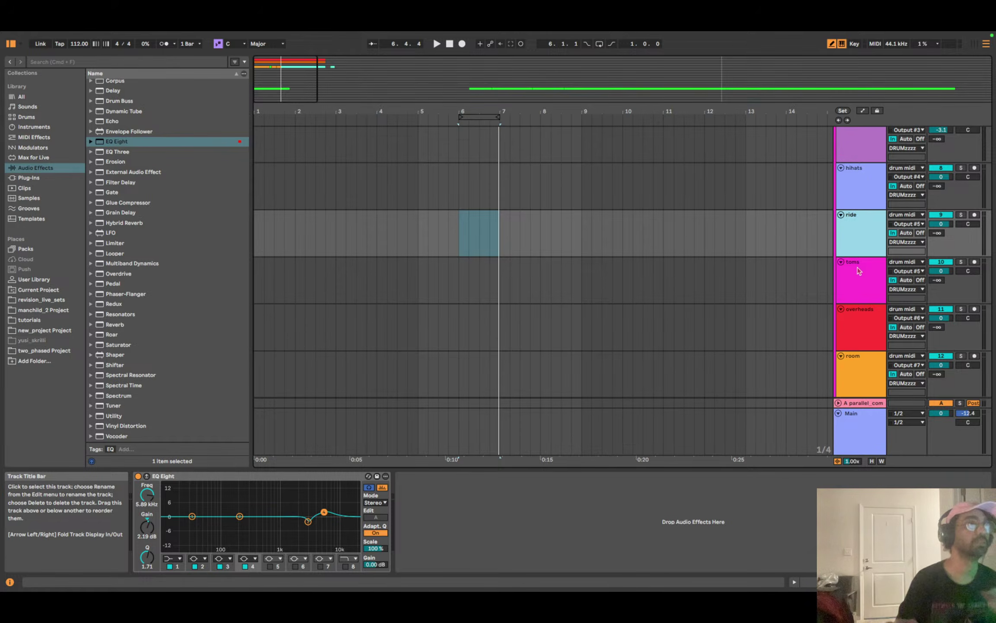
left_click(859, 271)
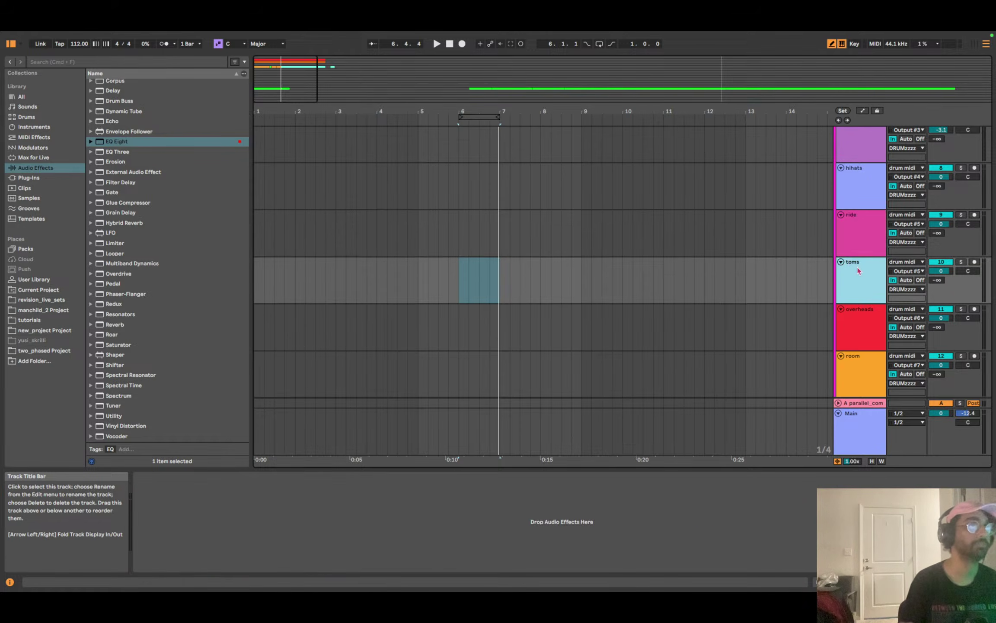
Play the arrangement from bar 6 into bar 9, stop it, and replay it from bar 4 of the drum_midi clip.
scroll(589, 210, "up", 3)
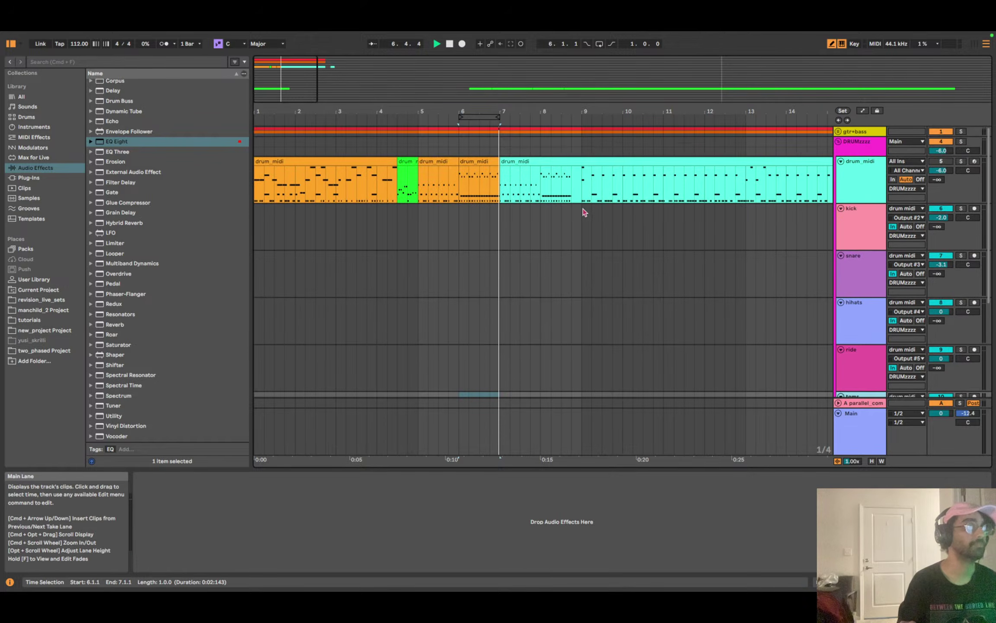
key("space")
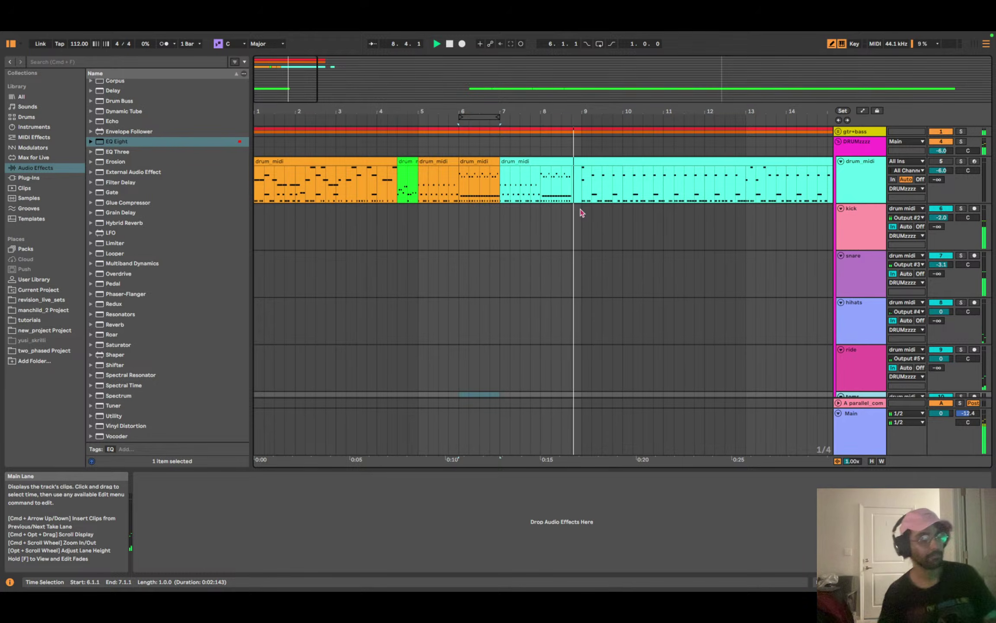
key("space")
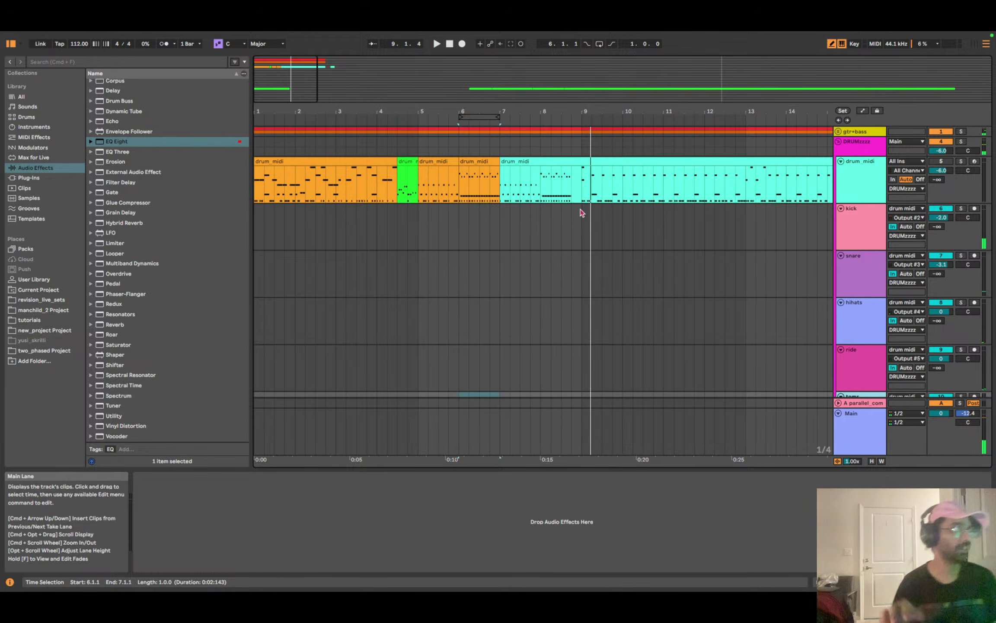
left_click(375, 197)
key("space")
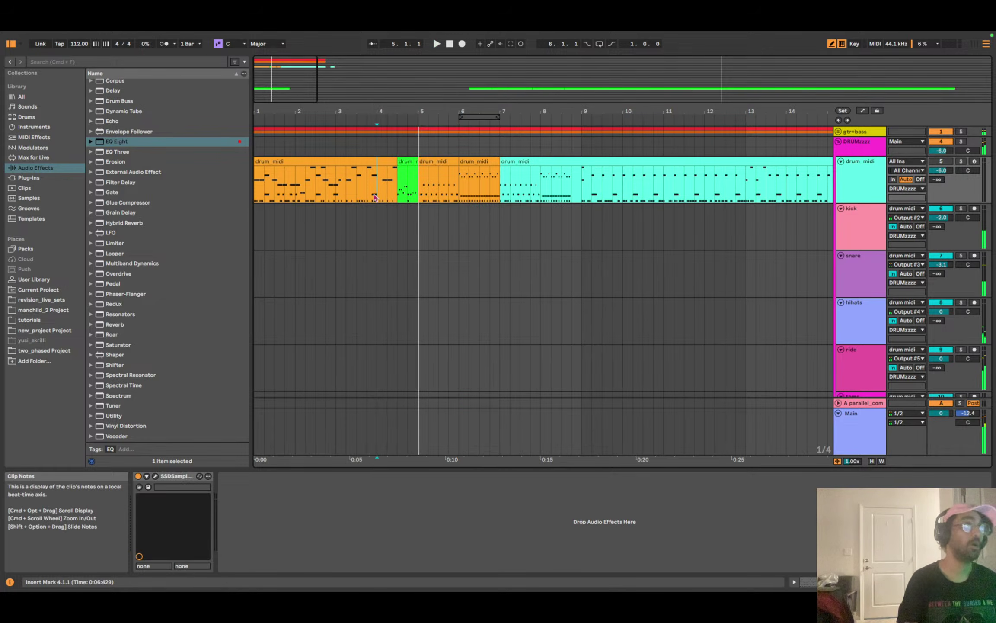
Loop the tom fill in the drum_midi clips from 4.2.1 for one bar and play it.
left_click_drag(395, 189, 419, 183)
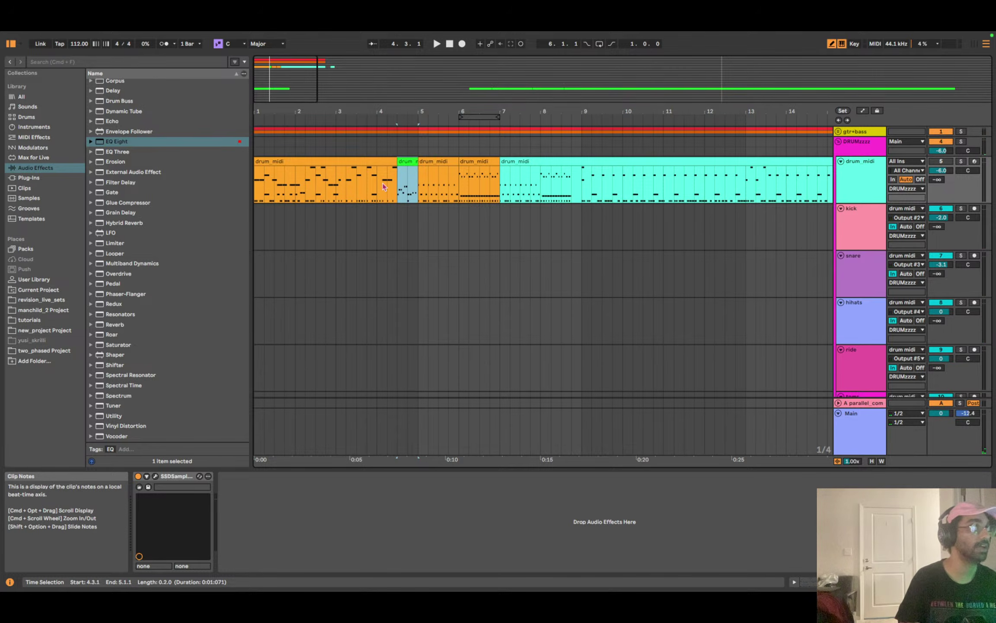
left_click_drag(377, 190, 438, 190)
key("super+l")
key("space")
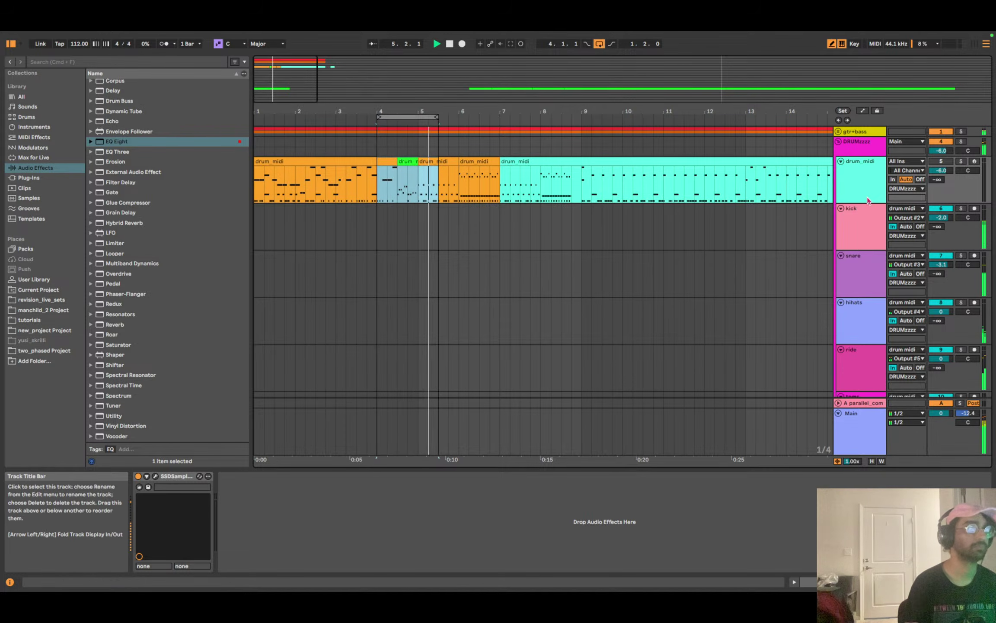
key("super+Left")
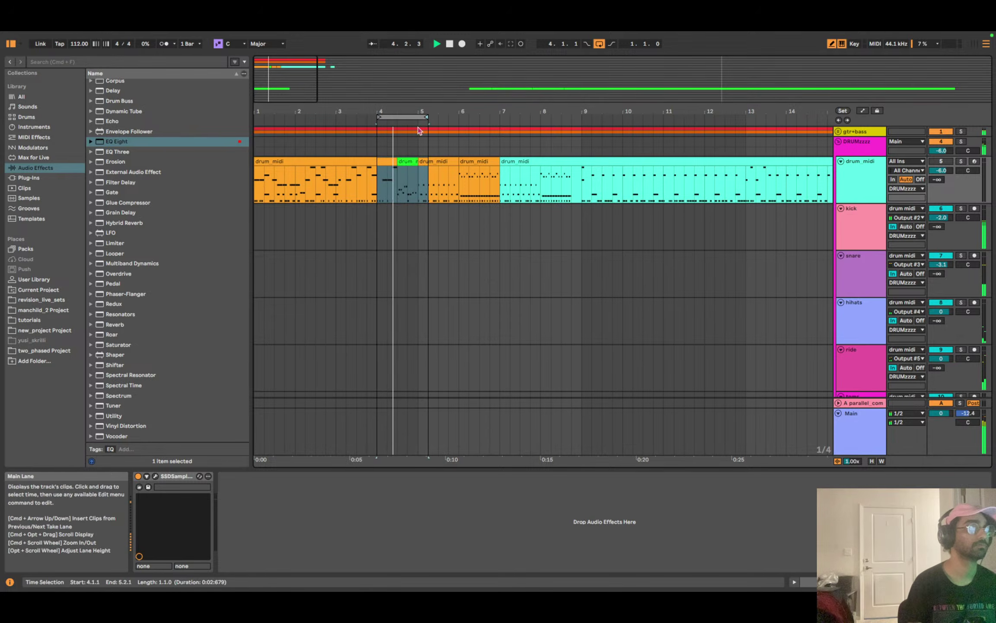
left_click_drag(378, 117, 388, 117)
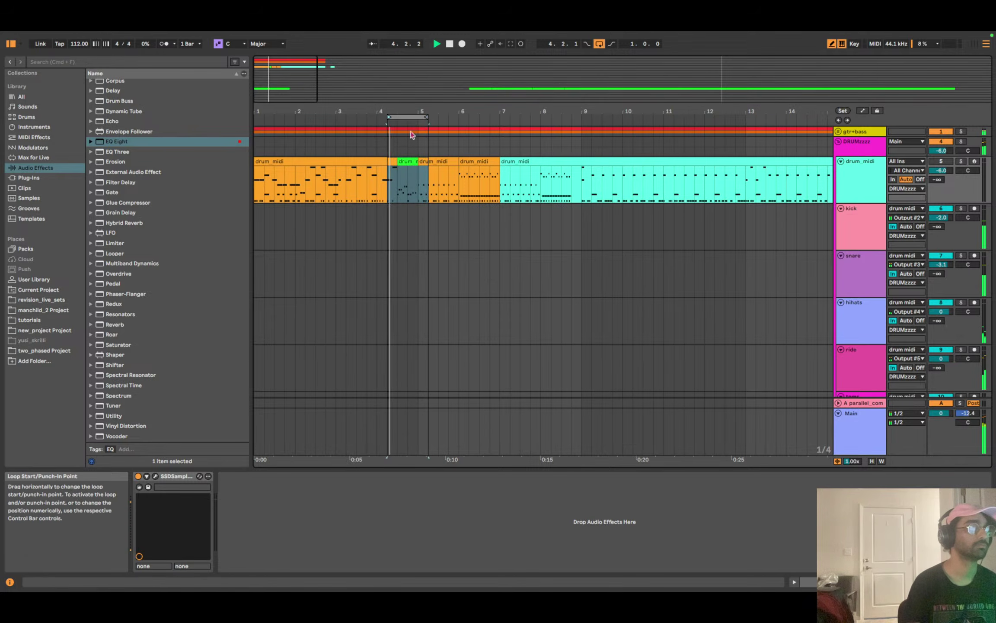
Open SSD5's mixer and, during loop playback, lower Tom 14 to -8.68, Tom 12 to -7.62 and Tom 16 to -8.06.
left_click(156, 476)
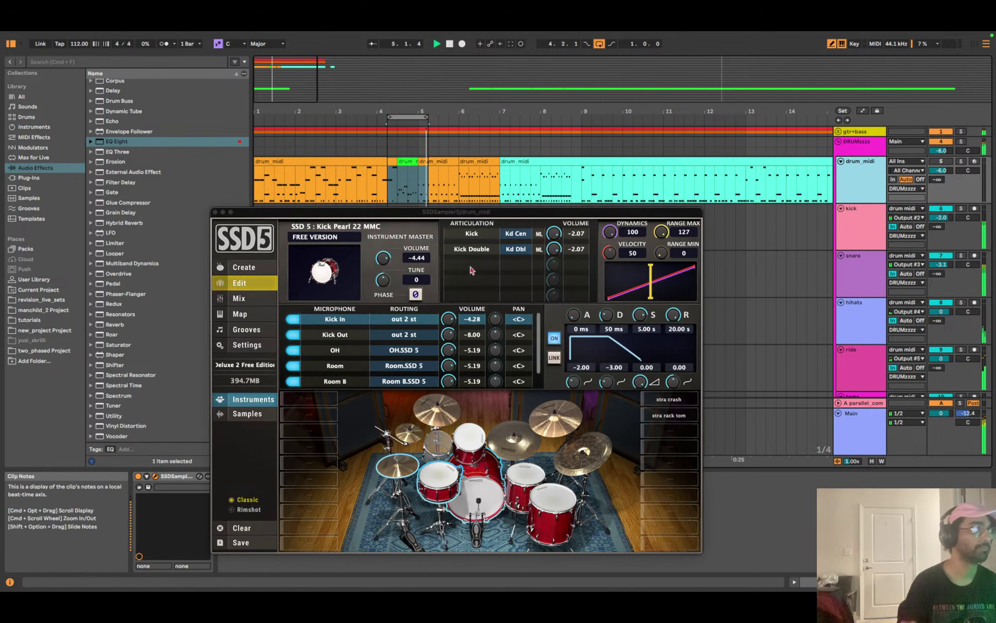
key("space")
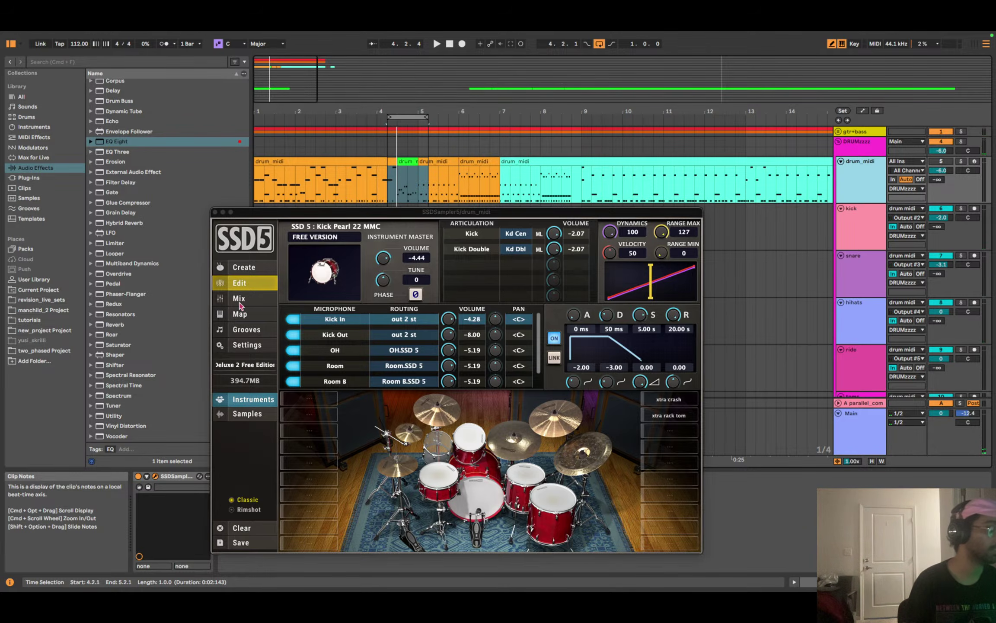
left_click(239, 299)
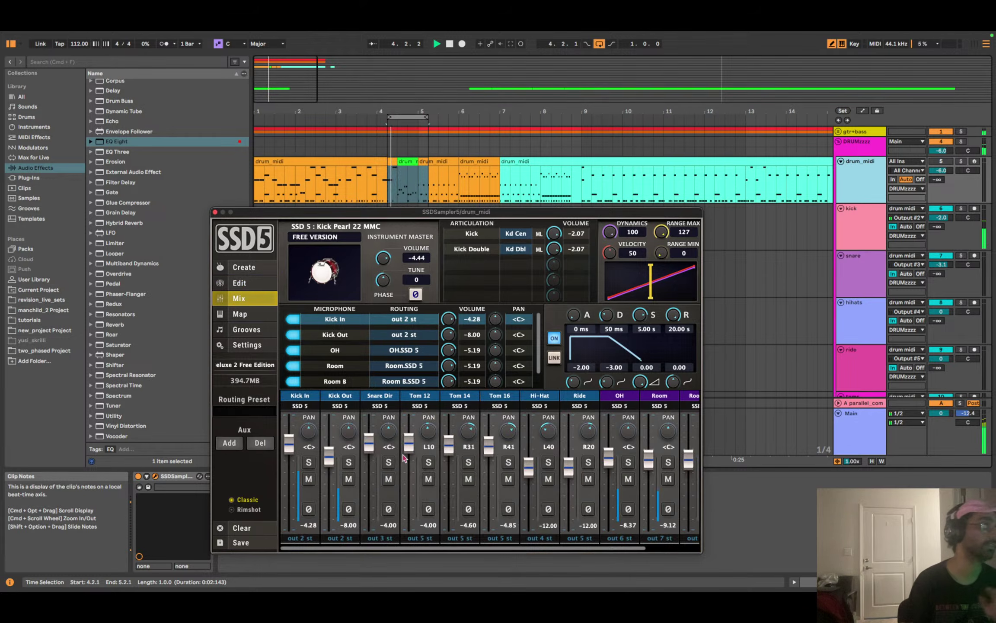
key("space")
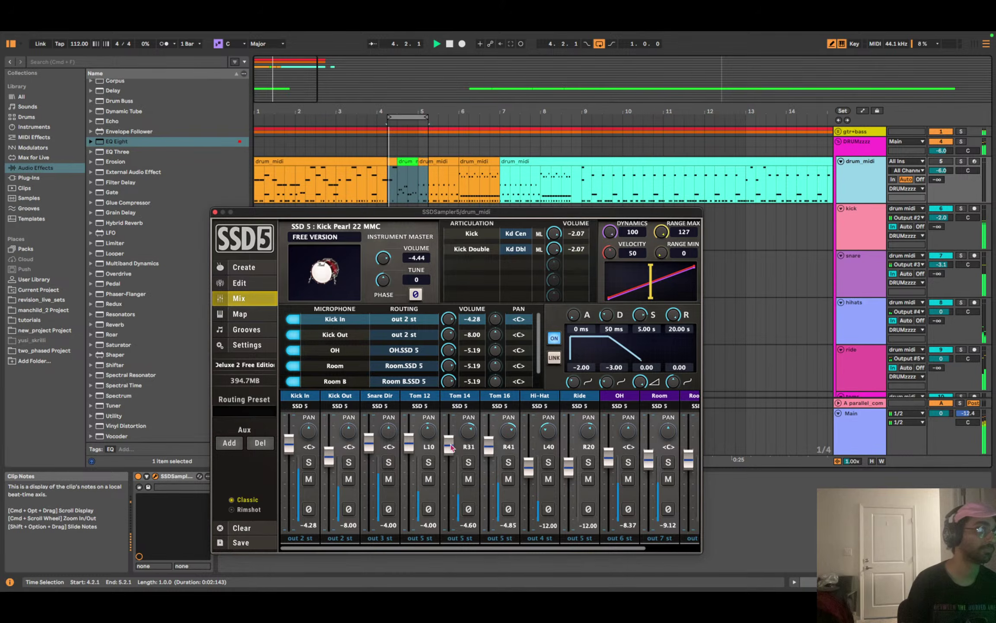
left_click_drag(451, 448, 450, 466)
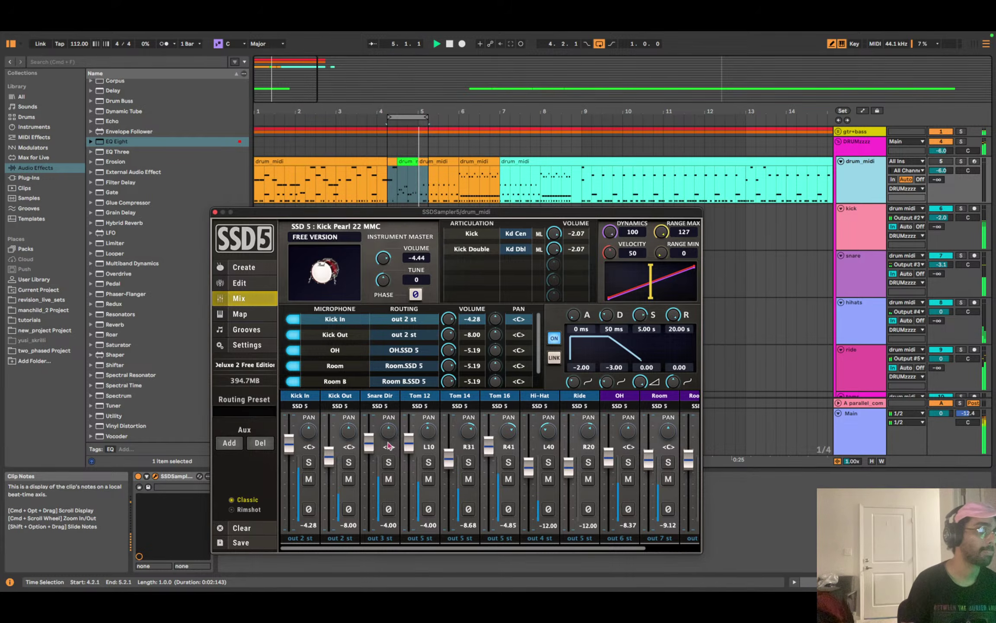
left_click_drag(409, 449, 409, 461)
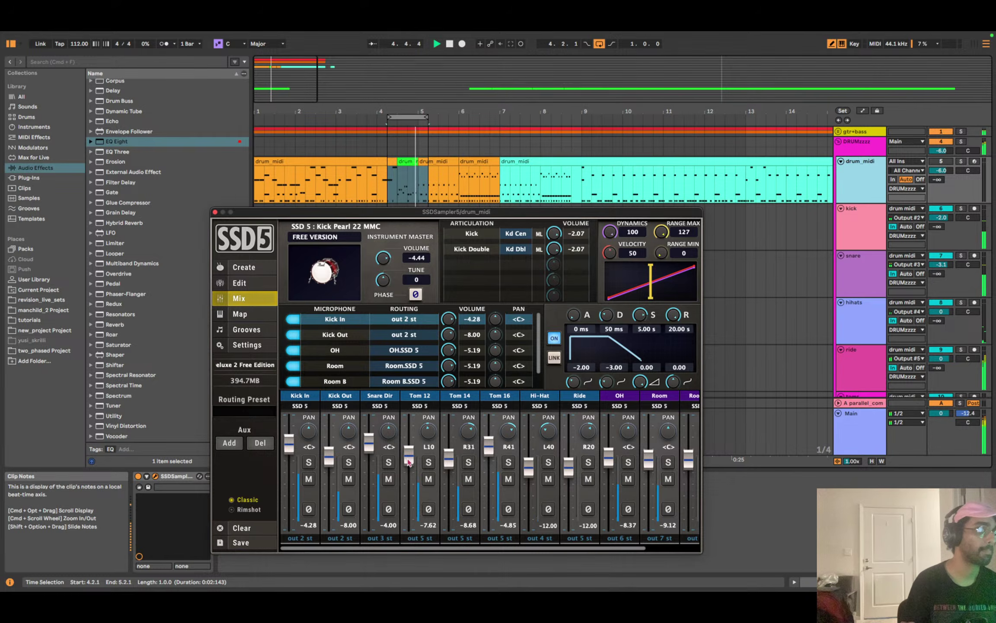
left_click_drag(492, 450, 493, 464)
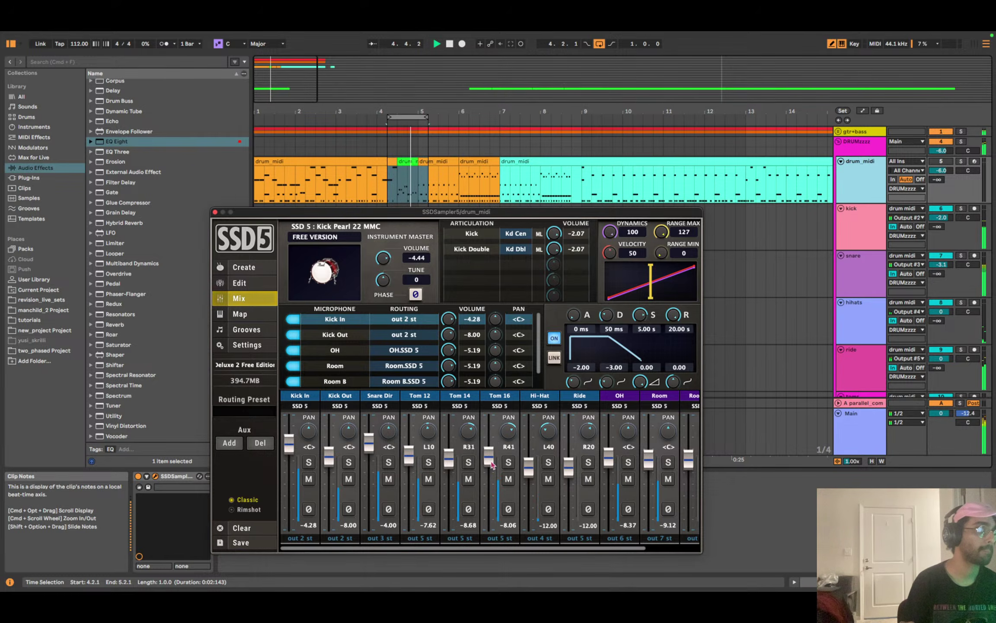
Fine-tune the SSD5 tom levels to -9.44 for Tom 12, -8.90 for Tom 14 and -8.69 for Tom 16.
left_click_drag(409, 452, 447, 467)
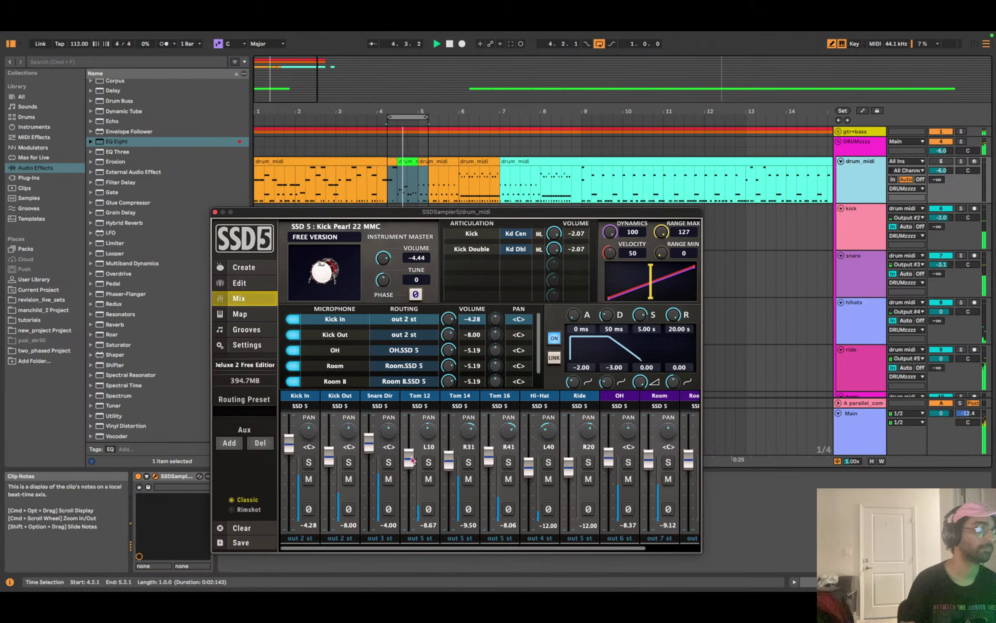
left_click_drag(489, 455, 489, 461)
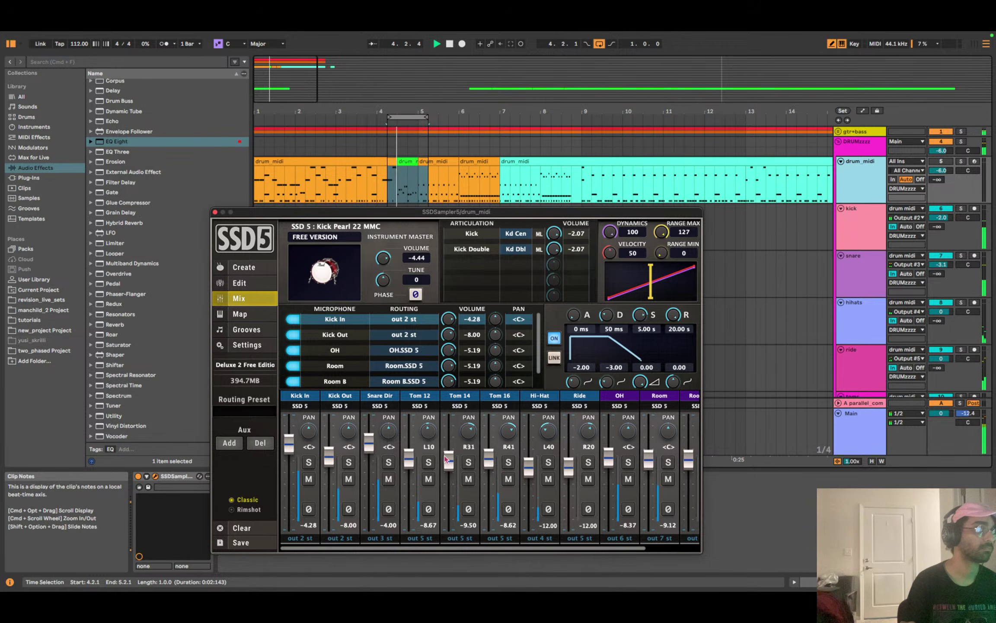
left_click_drag(448, 461, 411, 461)
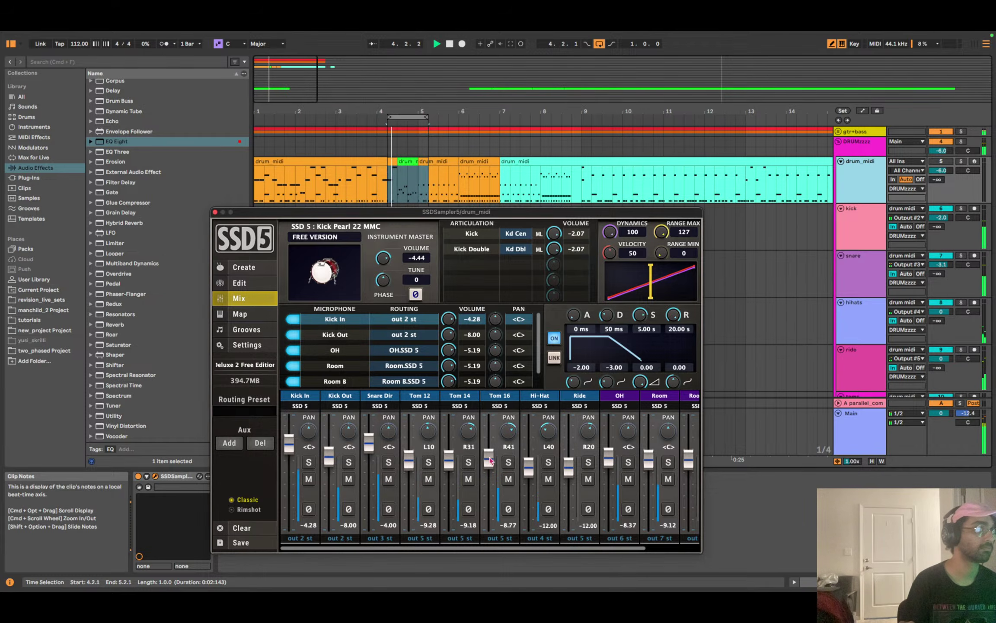
left_click_drag(488, 458, 450, 460)
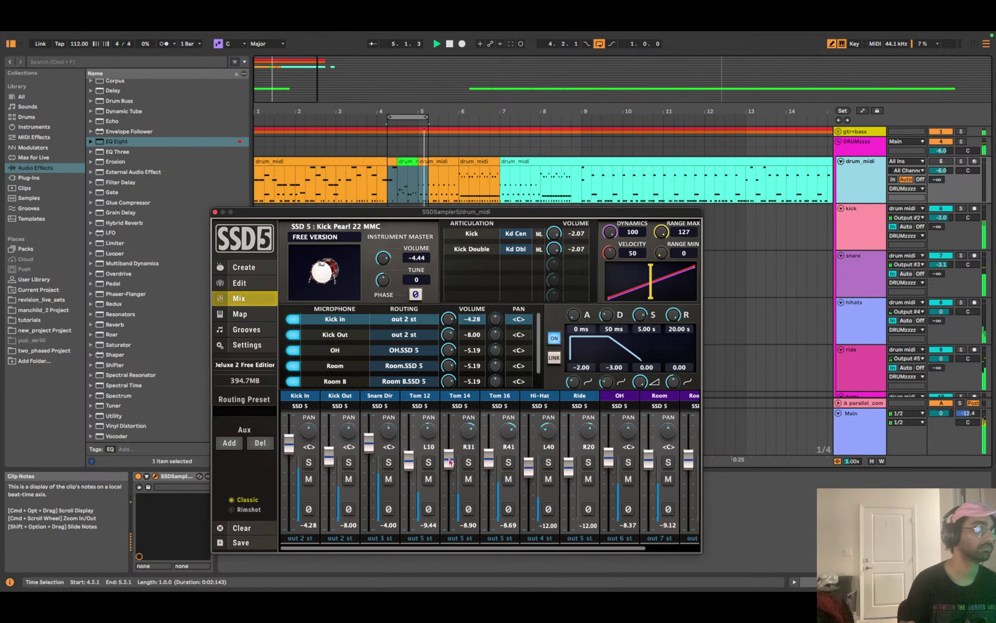
Solo the toms track to hear it alone in the loop, and unsolo it again.
scroll(971, 212, "down", 2)
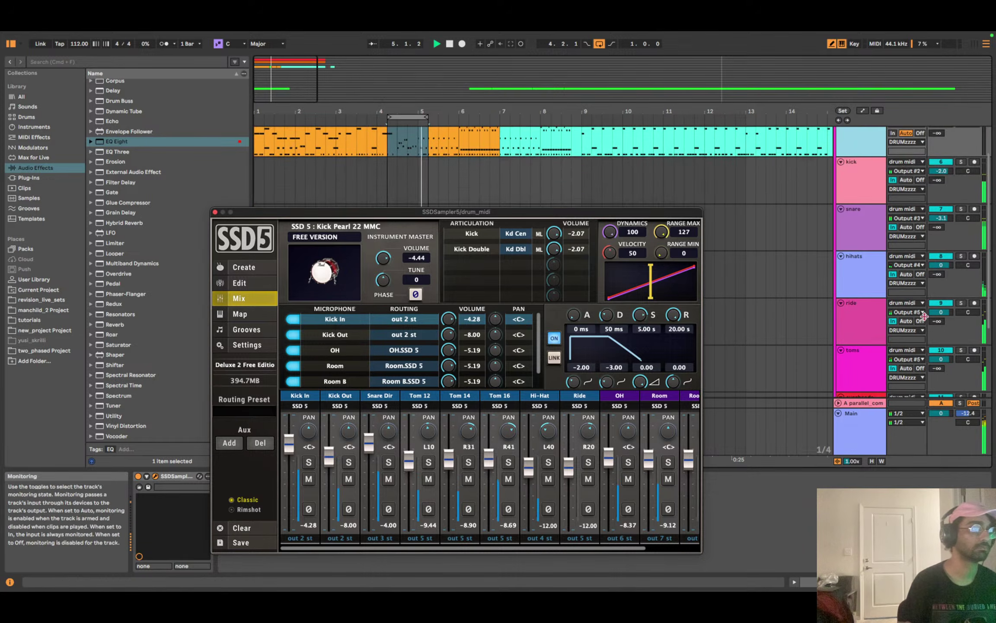
left_click(961, 350)
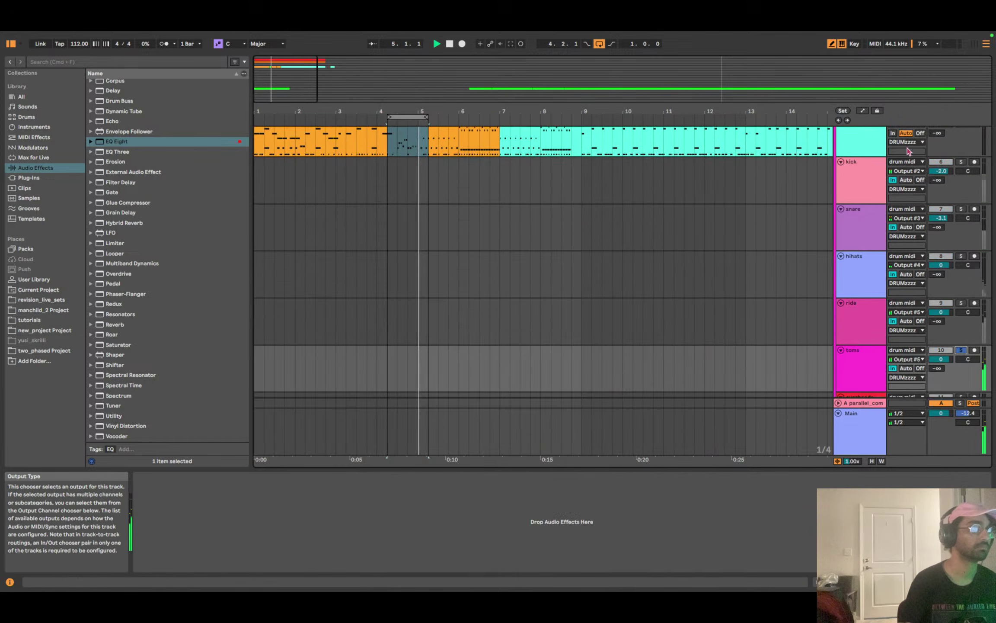
left_click(961, 350)
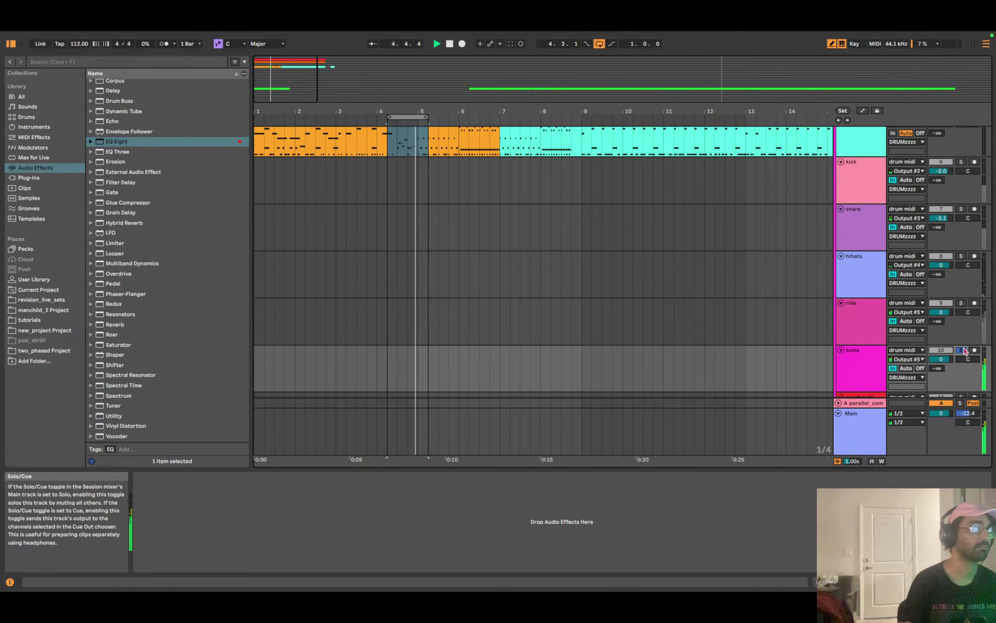
scroll(502, 141, "up", 2)
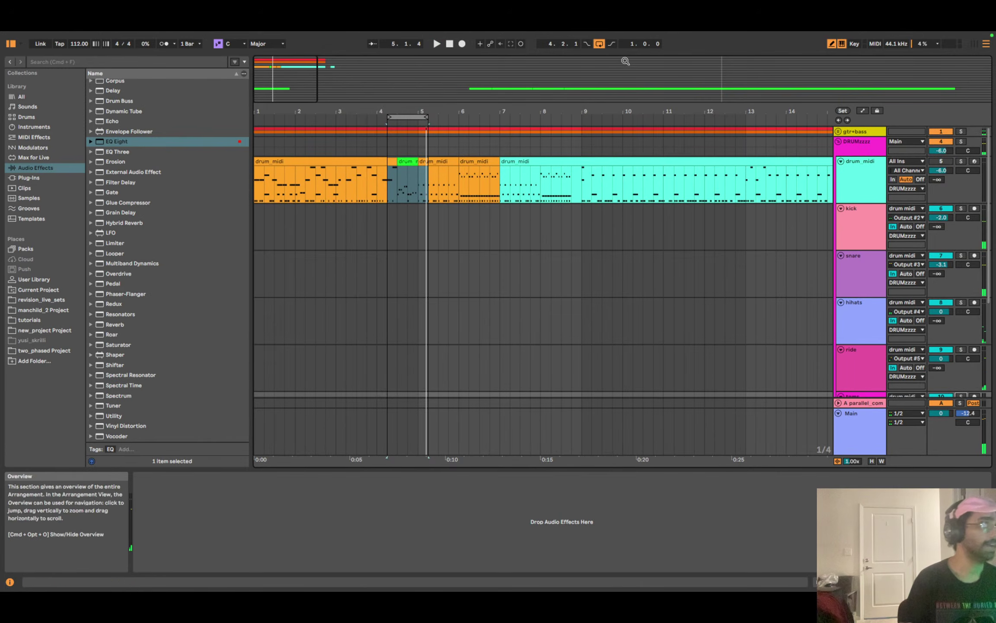
Turn off the arrangement loop and play the drums from 3.3.1 through the tom fill into bar 6.
left_click(601, 45)
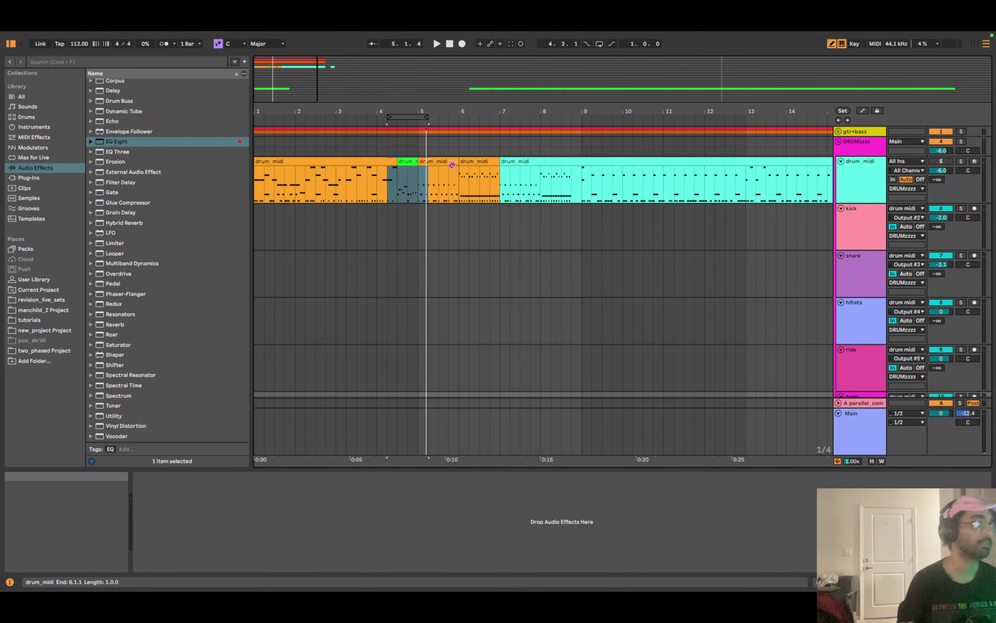
left_click(388, 185)
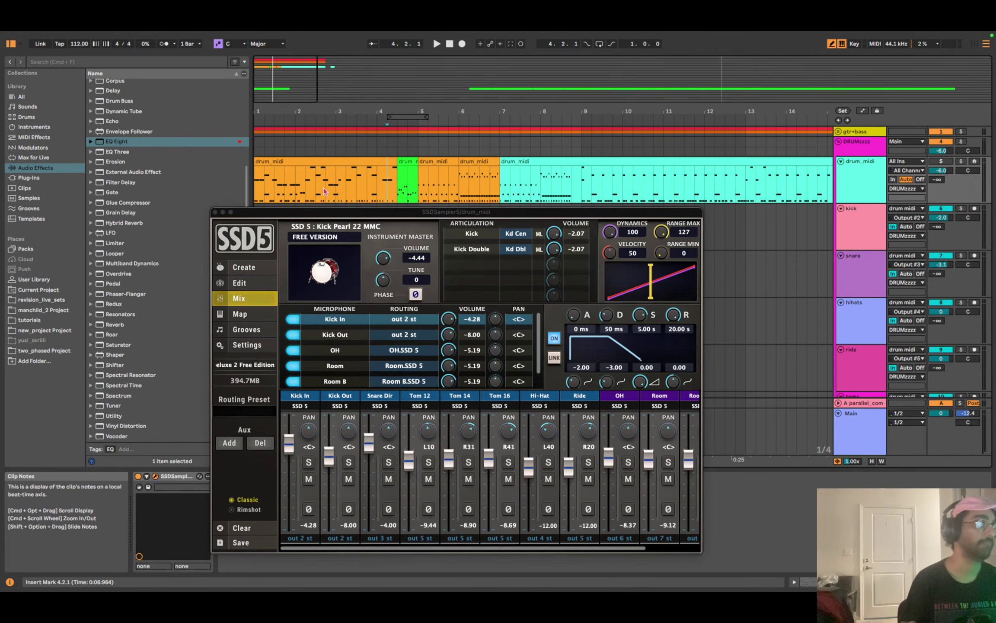
left_click(357, 180)
key("space")
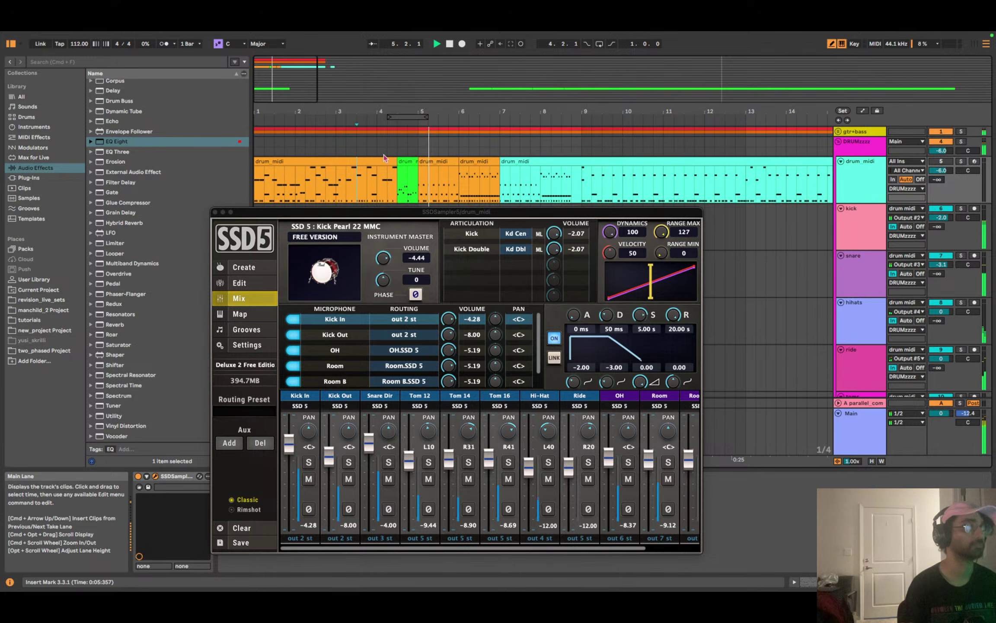
key("space")
Close the SSD5 plug-in window and select the toms track to show its device chain.
left_click(215, 212)
scroll(869, 281, "down", 3)
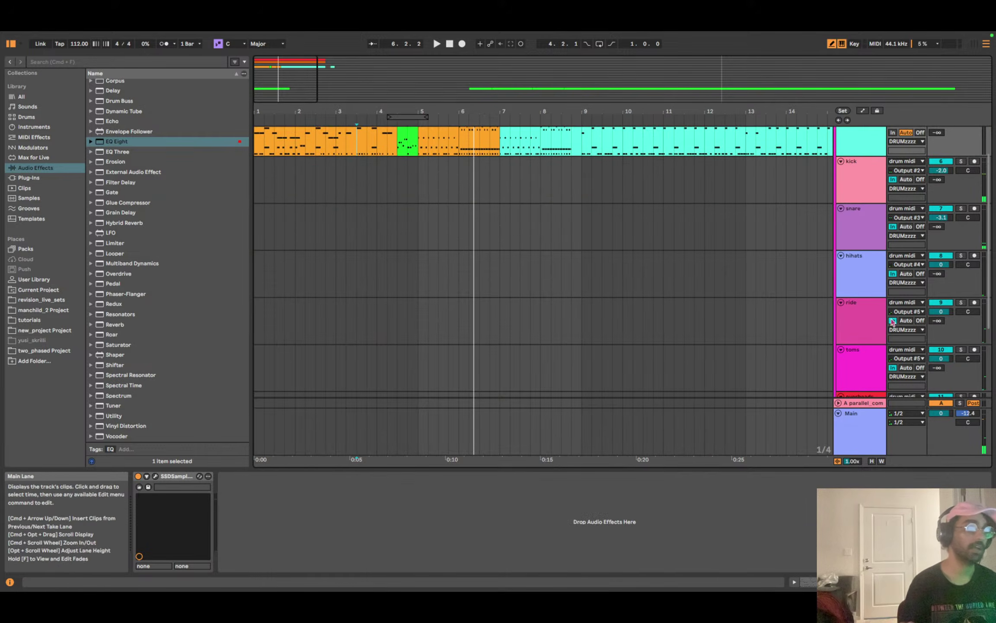
scroll(838, 333, "down", 1)
scroll(868, 342, "down", 2)
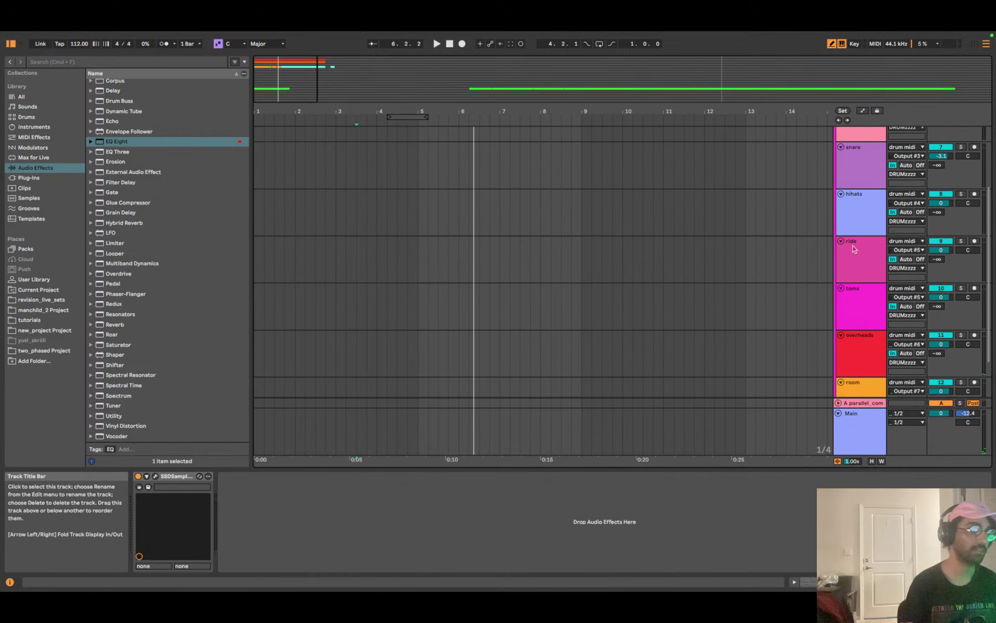
left_click(865, 308)
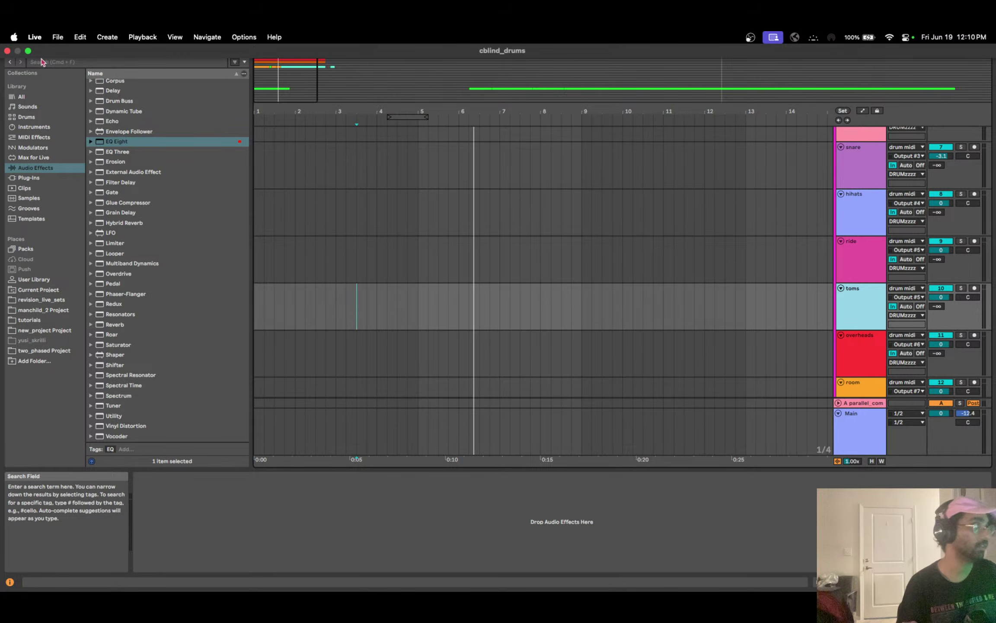
Take Live out of full screen, open mix_eq_cheatsheet.png from the desktop and enlarge it to read the toms EQ recommendations.
left_click(29, 51)
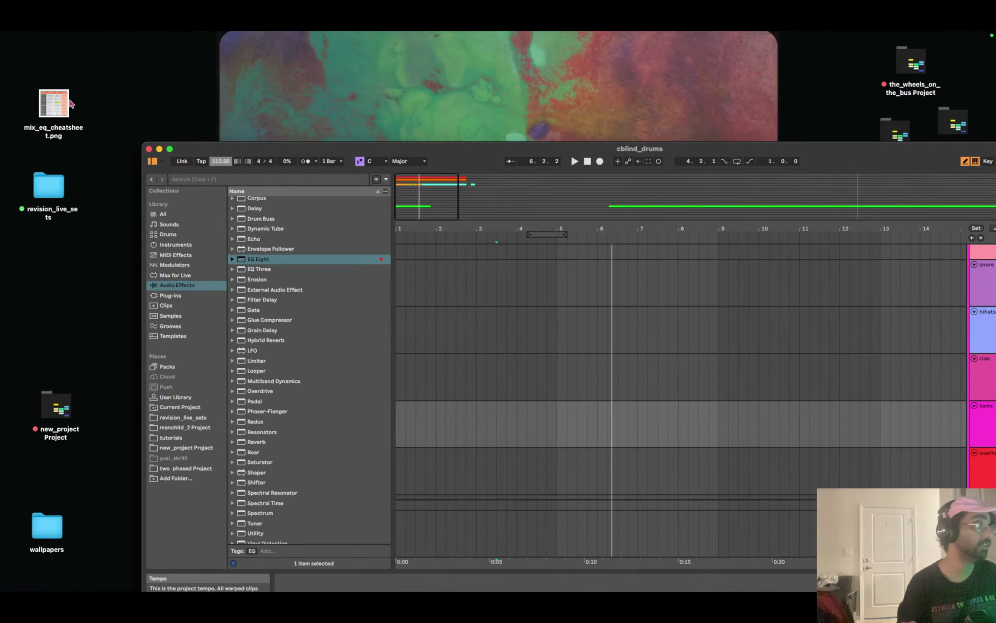
left_click(60, 101)
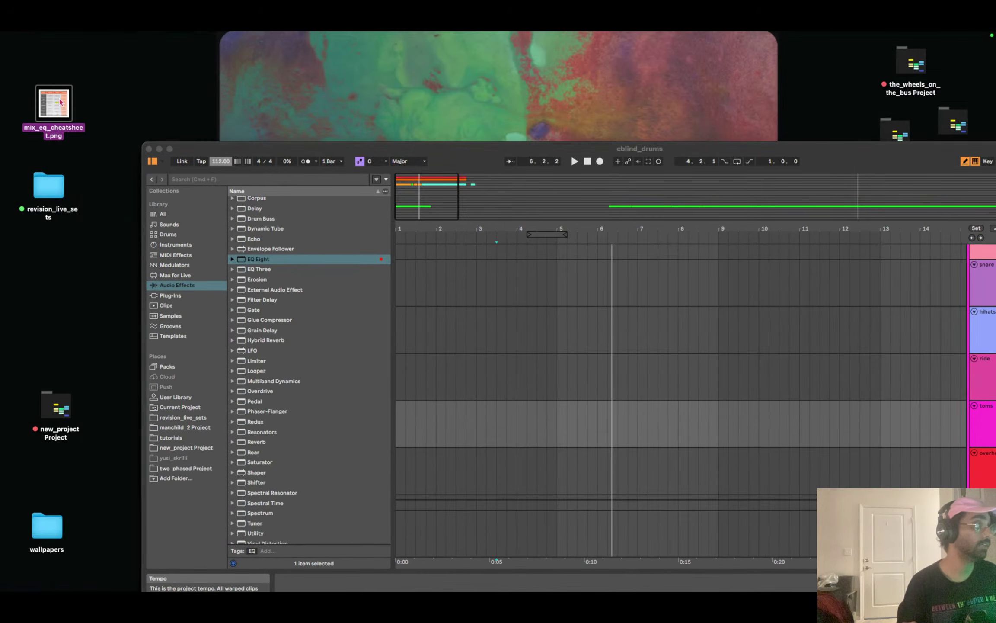
double_click(61, 102)
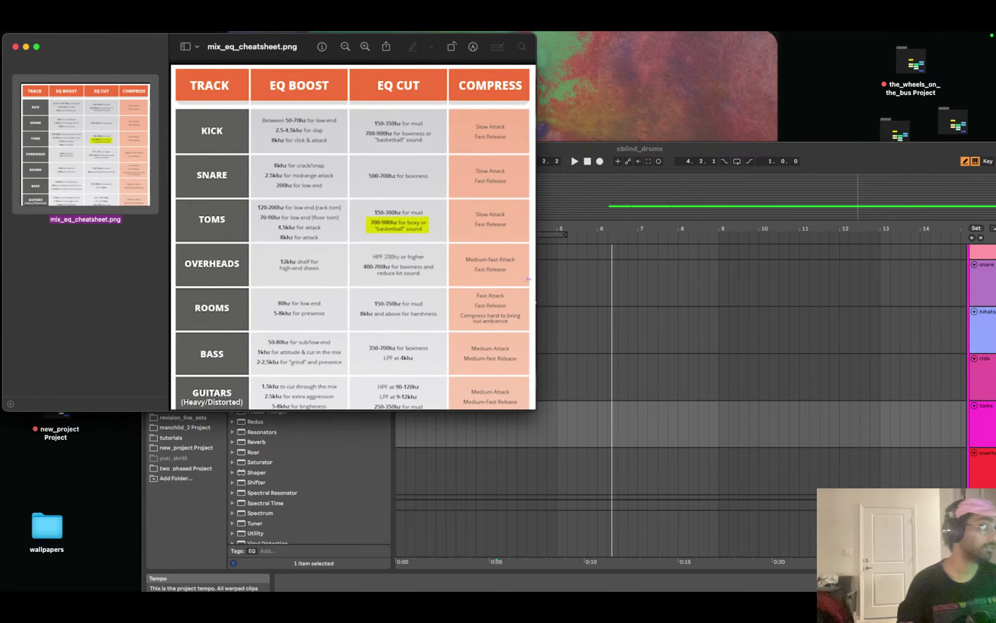
left_click_drag(535, 409, 801, 504)
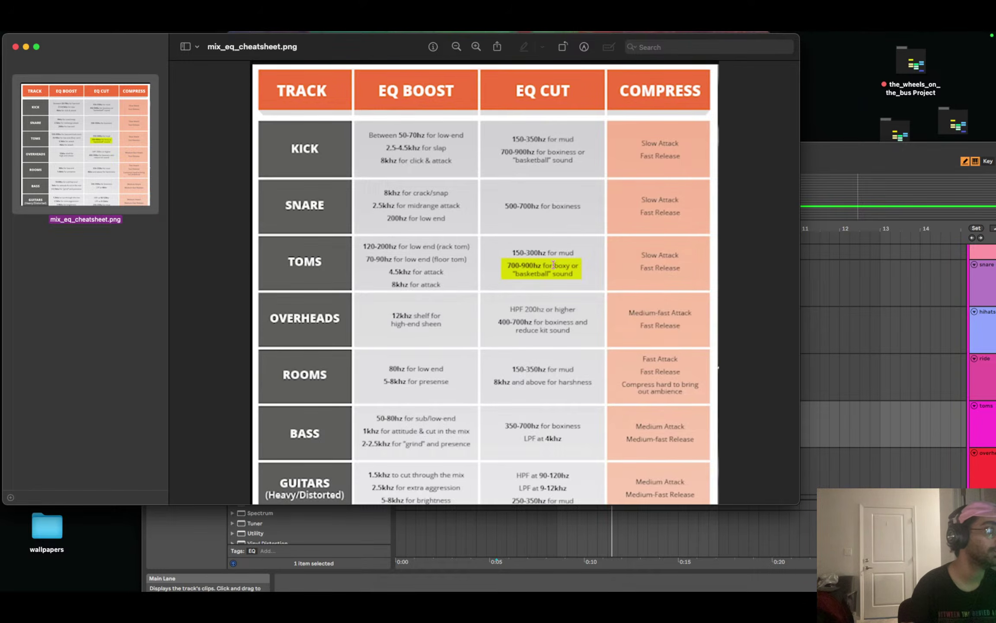
Switch back to Ableton Live, loop the short green drum_midi clip at 4.3.1 and play it with the toms track in view.
left_click(850, 298)
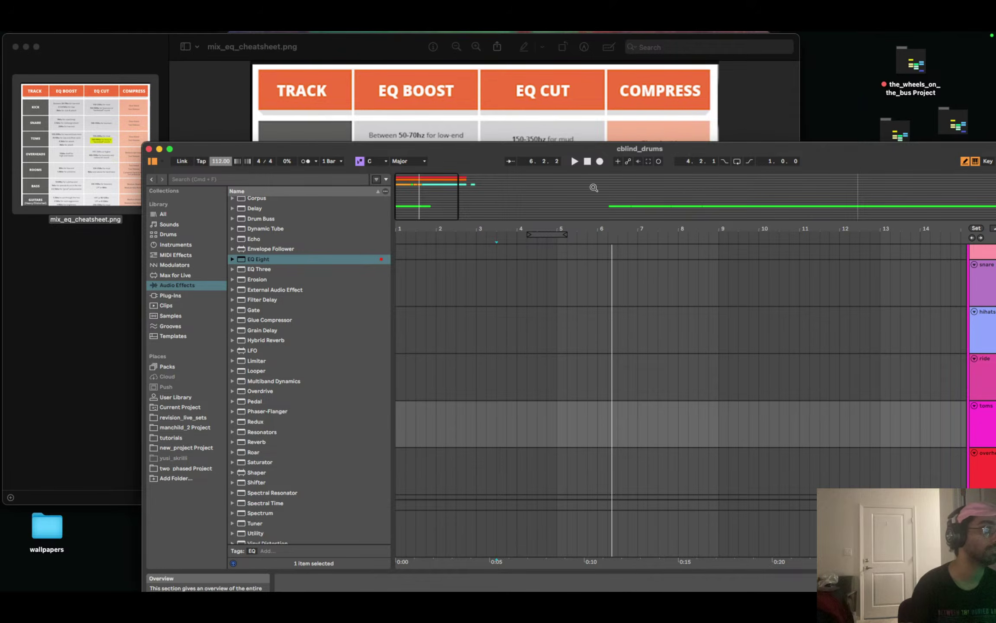
double_click(439, 149)
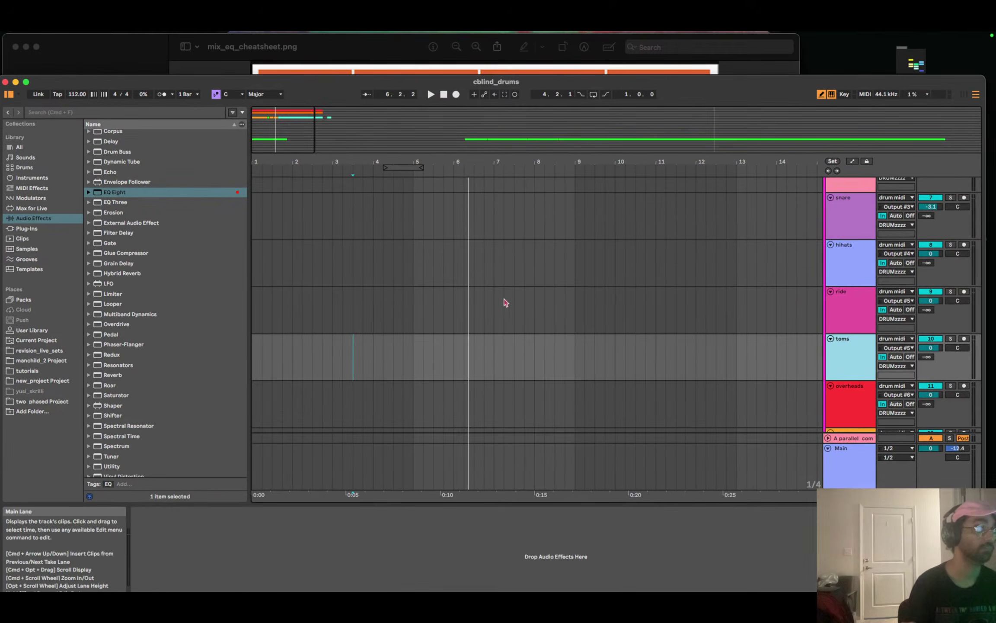
scroll(505, 300, "up", 3)
scroll(402, 274, "down", 1)
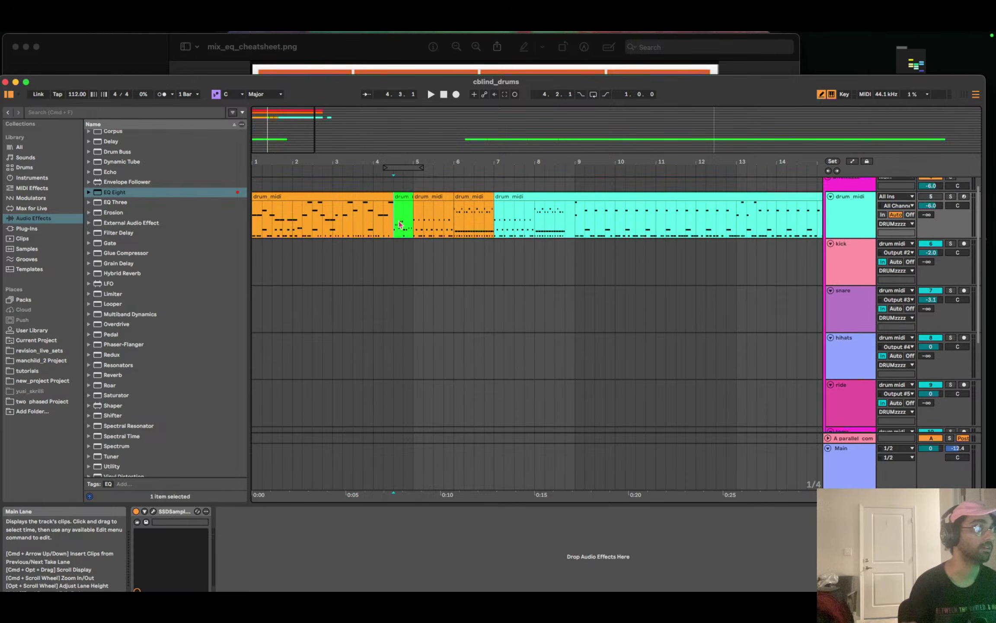
left_click(401, 195)
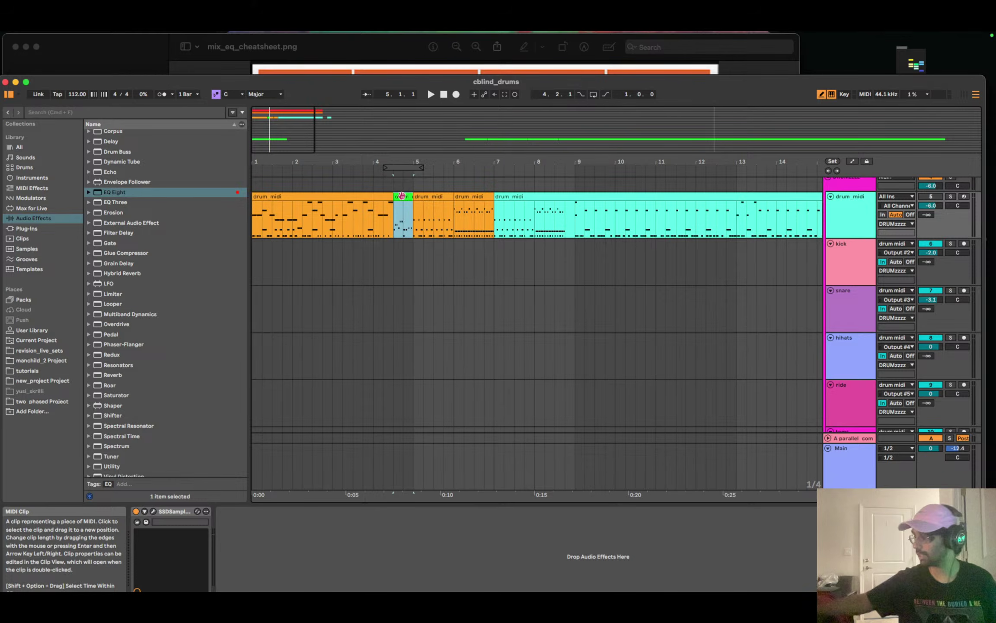
key("cmd+l")
key("space")
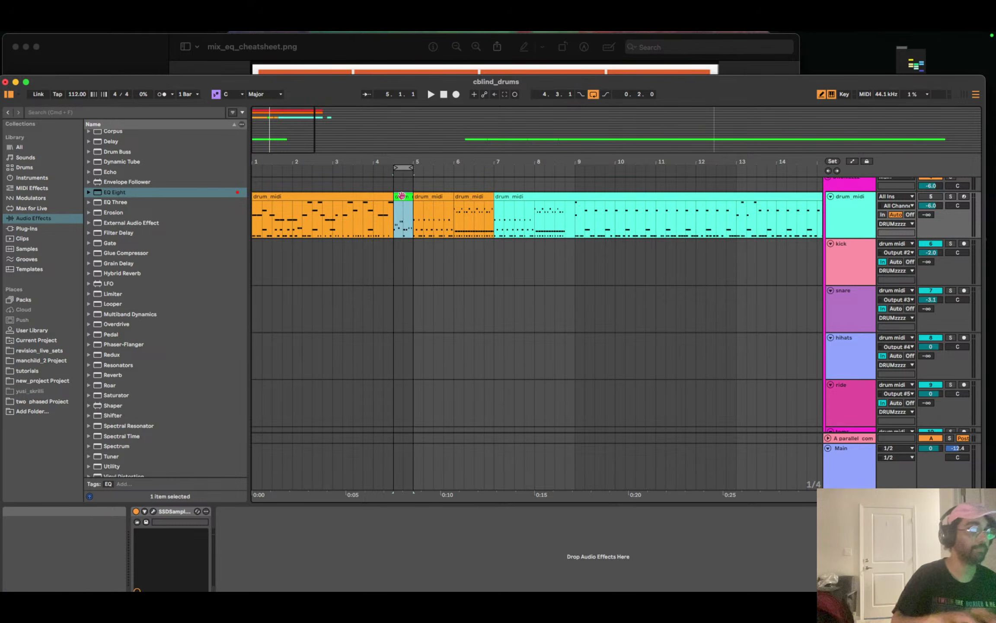
scroll(594, 300, "down", 3)
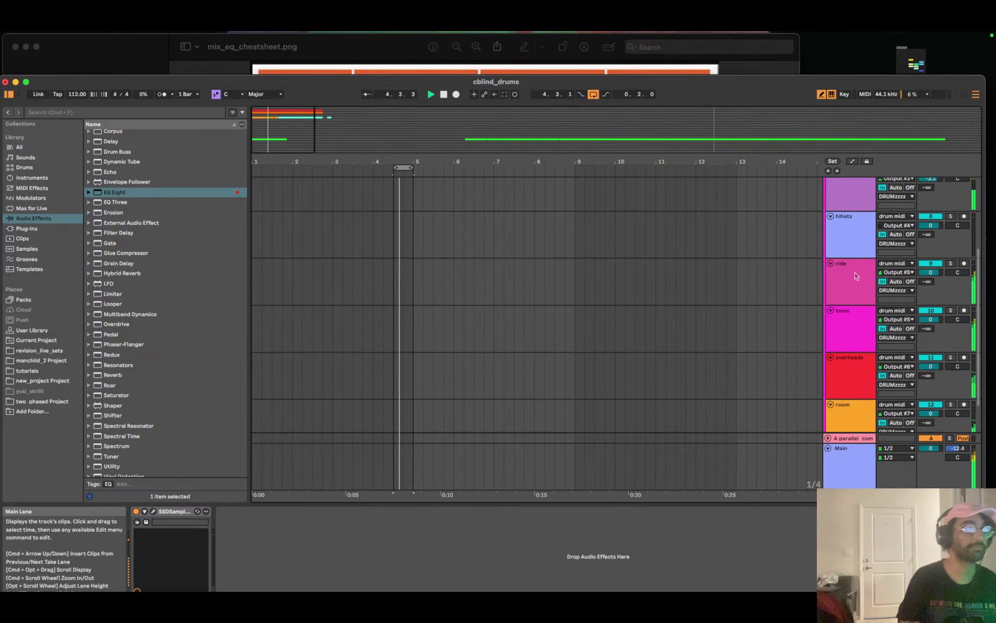
Solo the toms track and add an EQ Eight with its enlarged frequency display open.
left_click(950, 310)
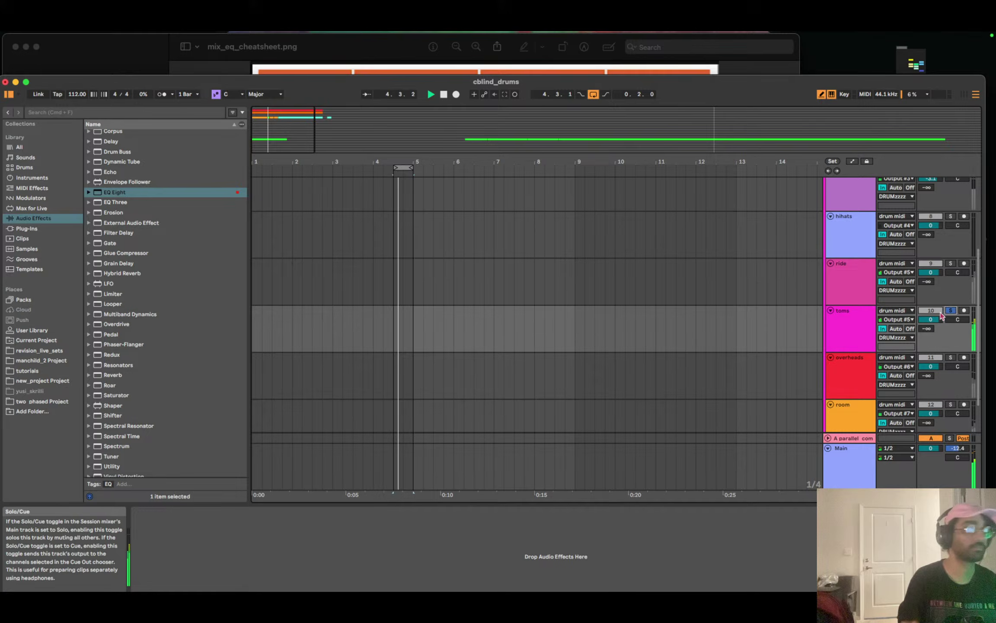
double_click(130, 192)
left_click(131, 43)
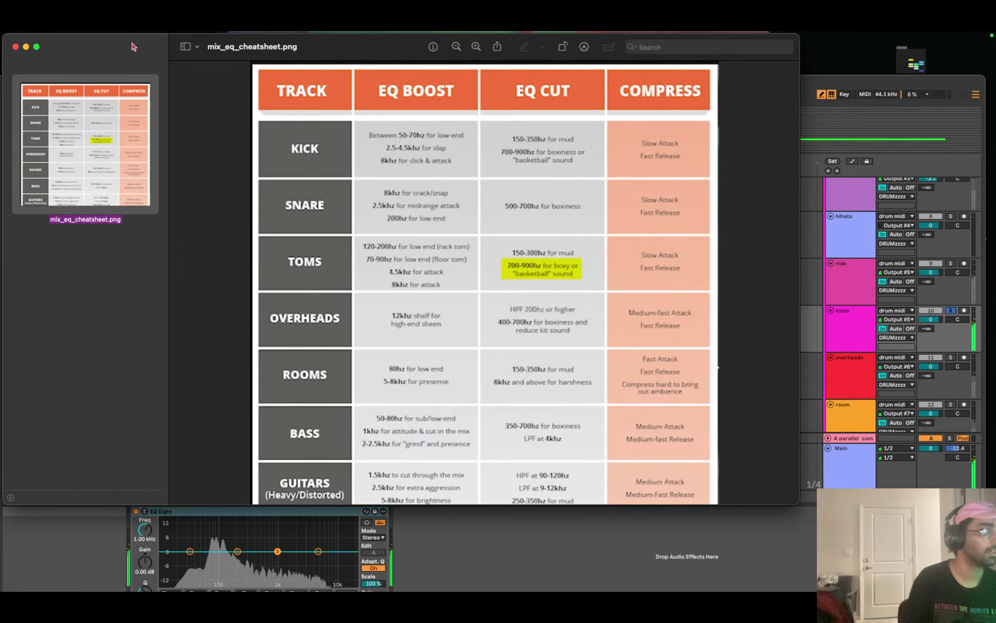
left_click(451, 551)
double_click(268, 546)
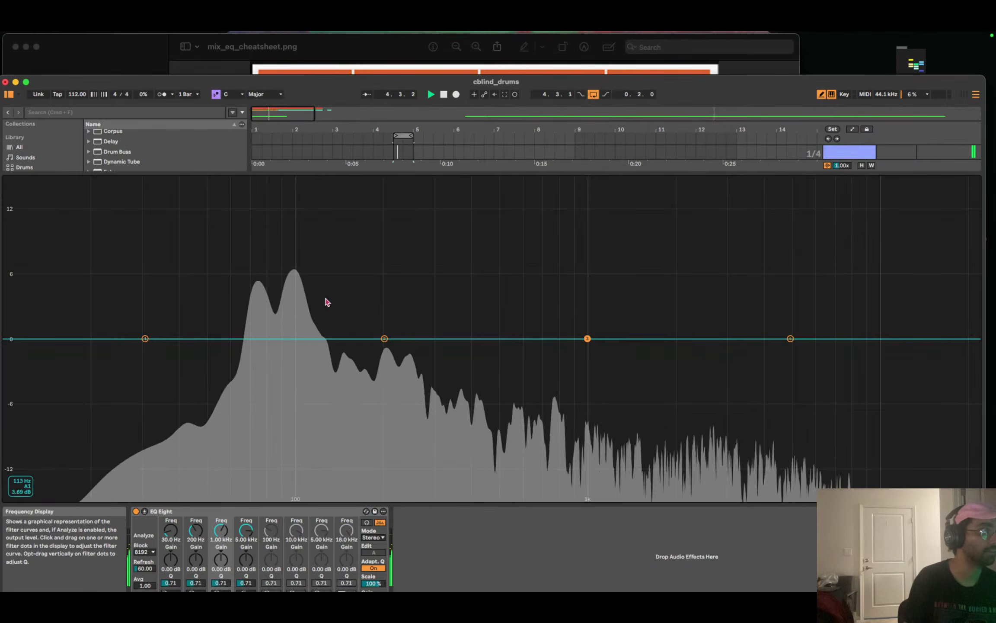
Cut band 2 of the toms EQ Eight by 1.43 dB at 124 Hz with a Q of 2.47.
left_click_drag(385, 338, 324, 353)
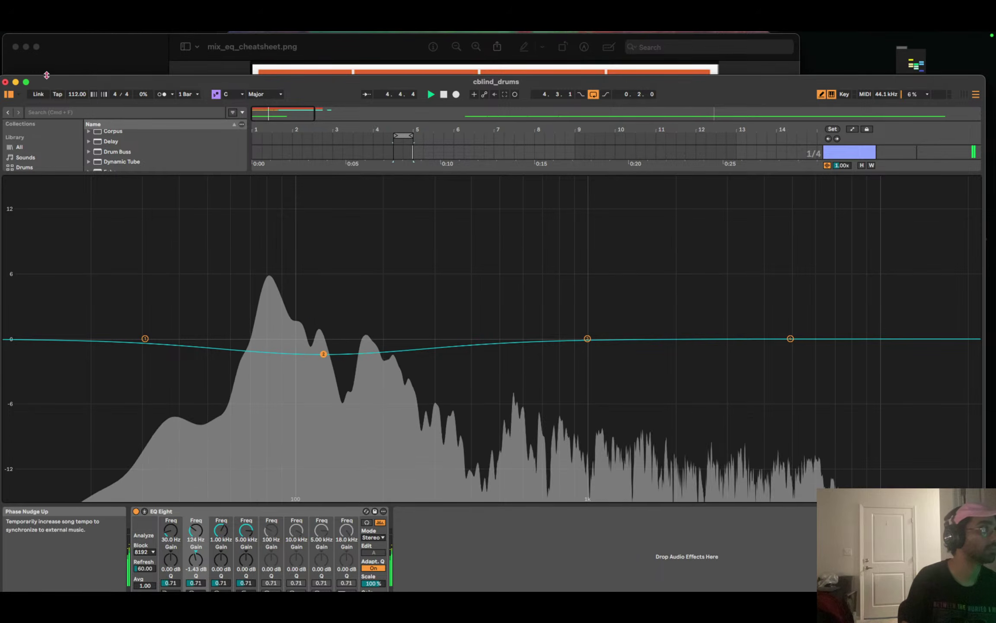
left_click_drag(51, 78, 87, 52)
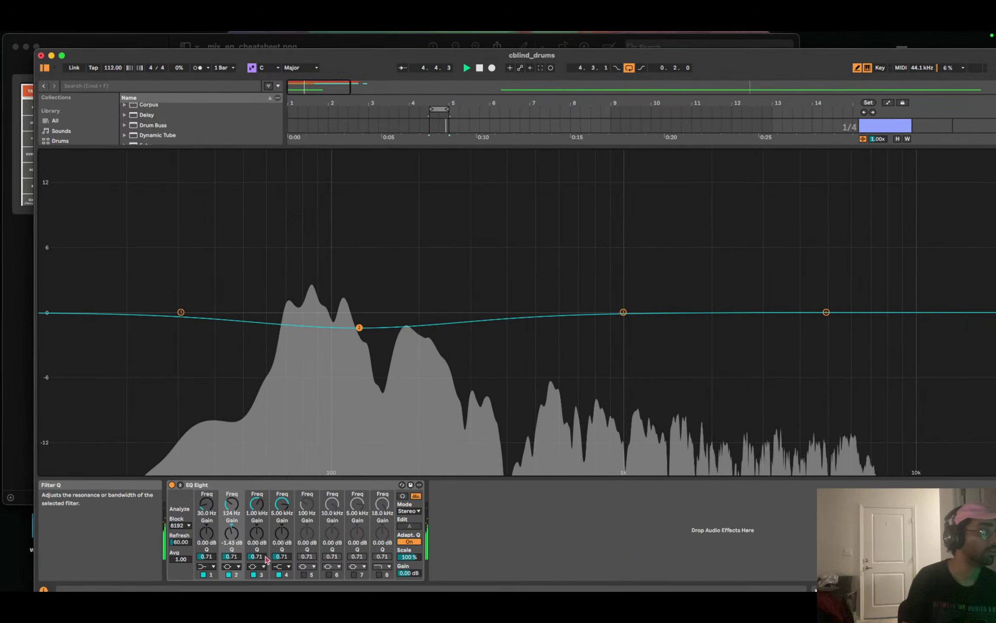
left_click_drag(256, 557, 231, 536)
key("super+z")
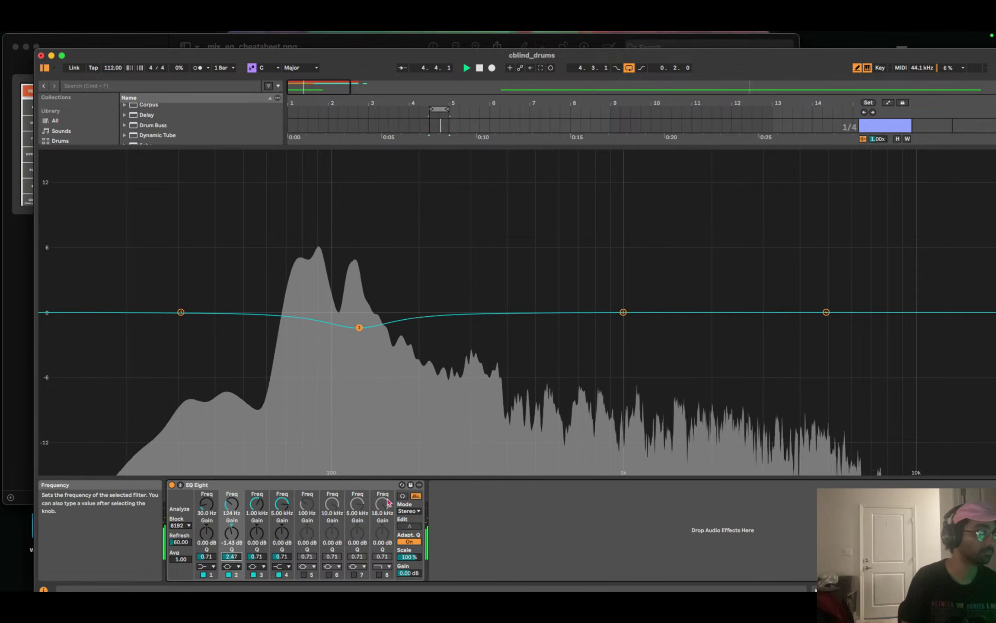
Turn on EQ Eight's audition mode and reshape the band 2 cut at about 166 Hz, about -3.7 dB, with Q 3.41.
left_click(402, 496)
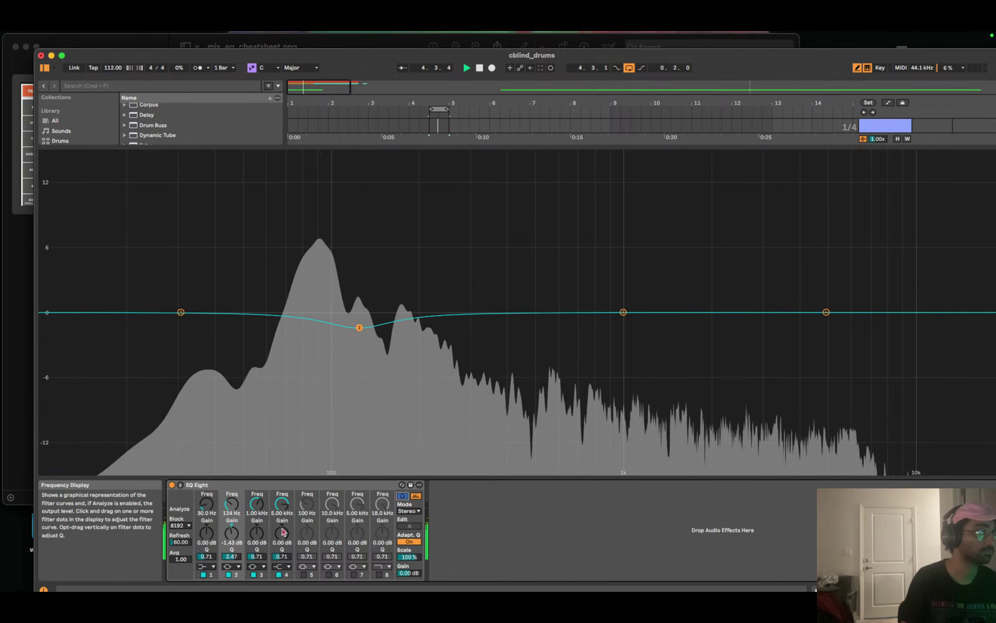
left_click_drag(232, 556, 232, 541)
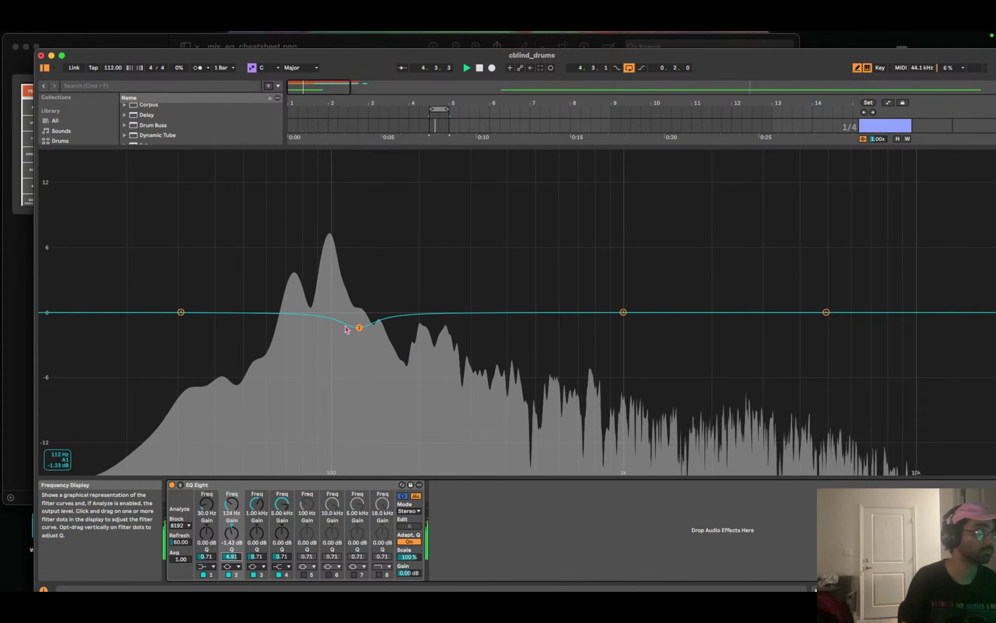
left_click_drag(359, 327, 397, 351)
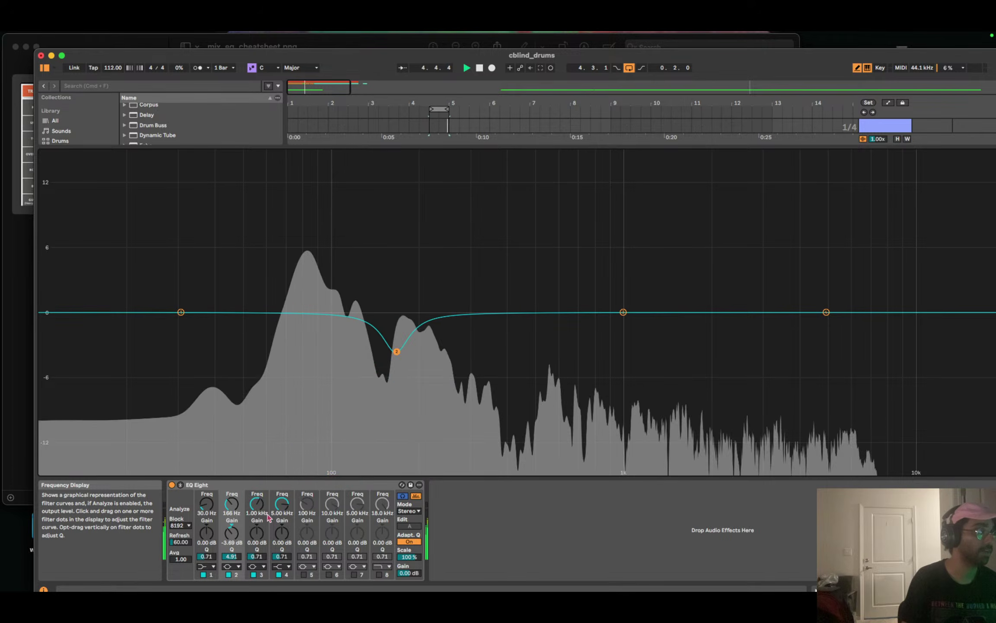
left_click_drag(231, 556, 231, 565)
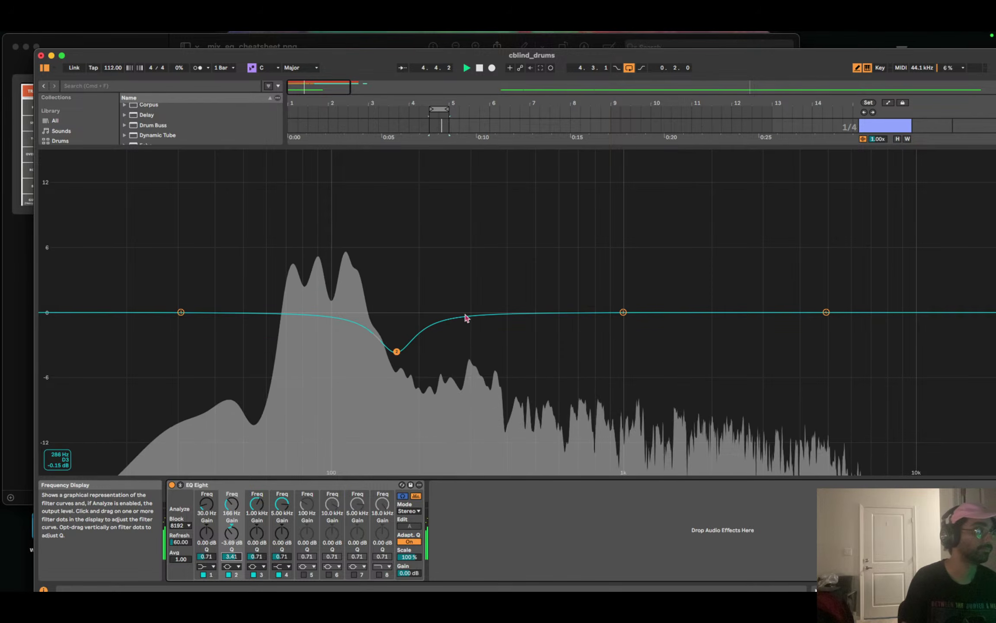
Move the band 2 cut to 106 Hz at -3.44 dB, stop playback and recheck the toms row of the EQ cheatsheet.
left_click_drag(397, 352, 339, 349)
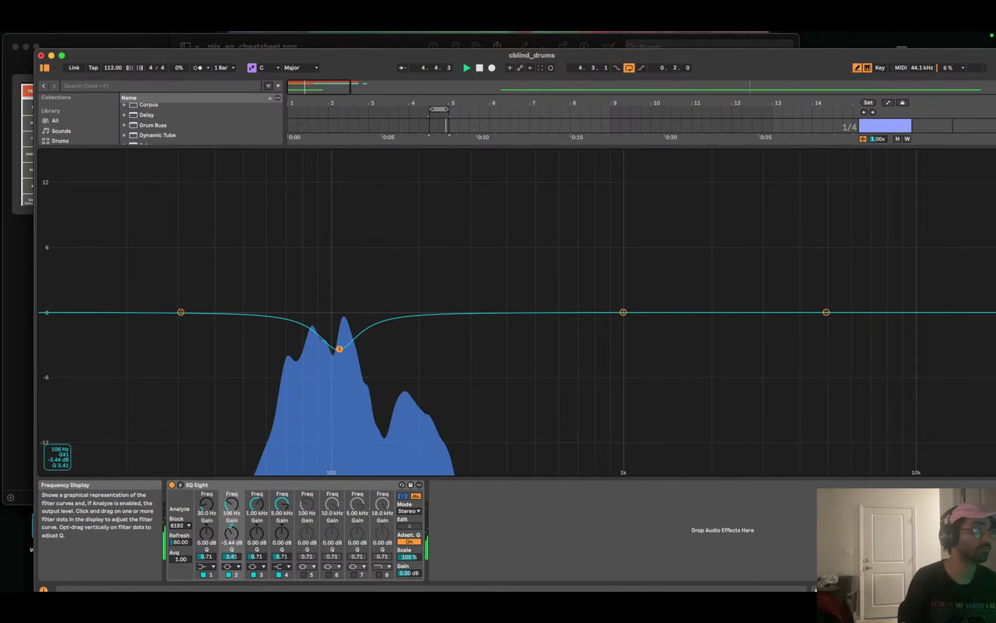
key("space")
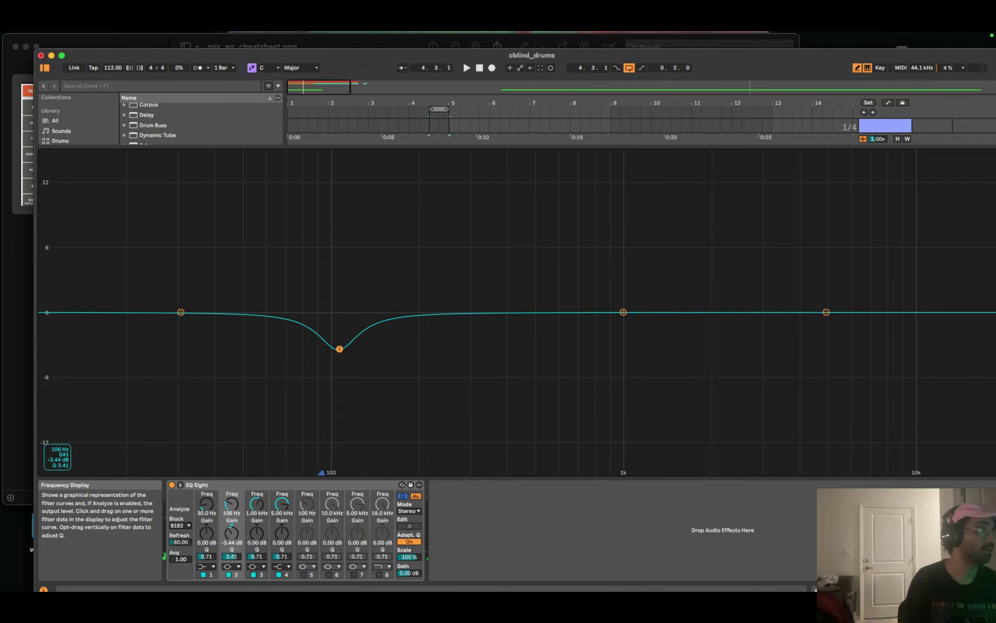
left_click(88, 47)
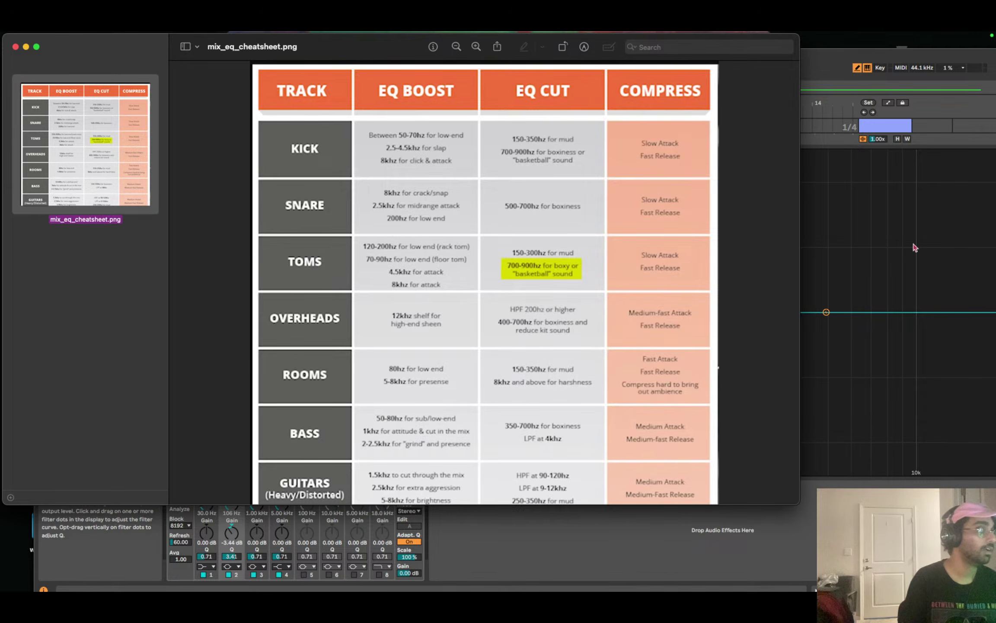
key("super+Tab")
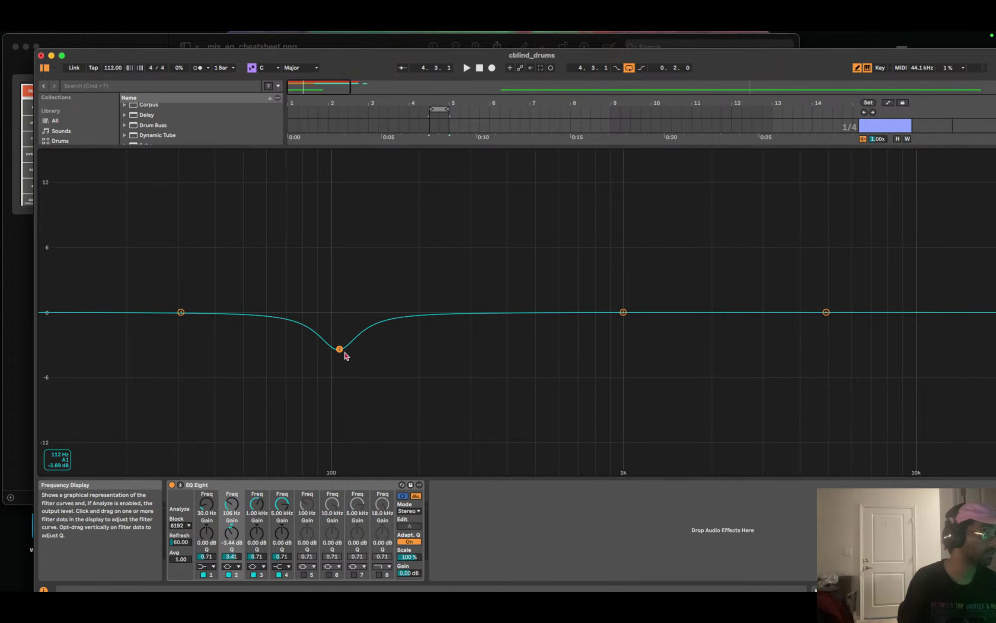
Play the toms loop while sweeping the band 2 cut, and settle it at 107 Hz and -3.99 dB with Q 4.35.
key("space")
left_click_drag(343, 351, 344, 351)
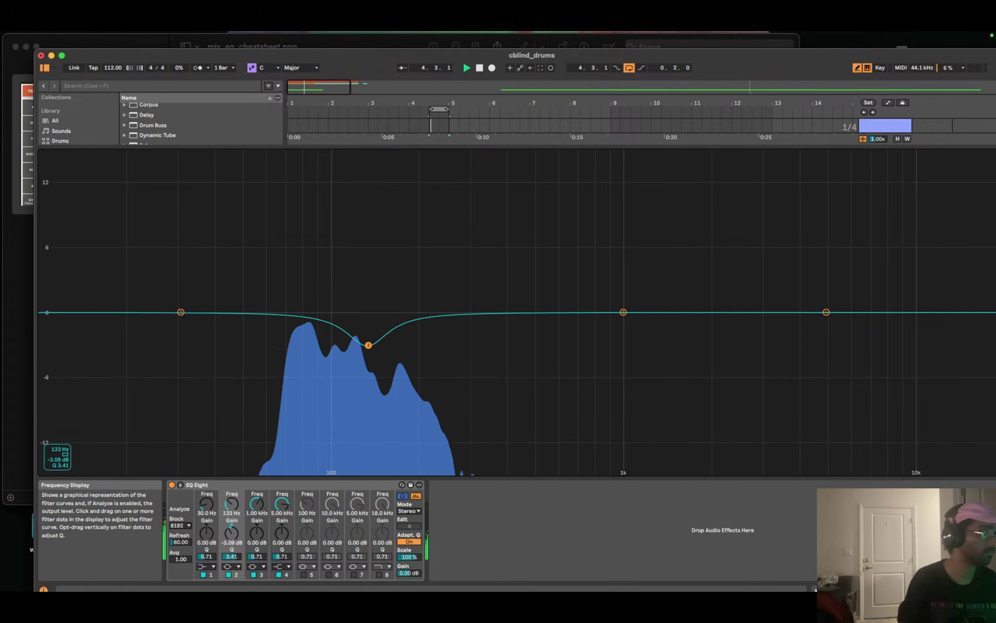
left_click_drag(368, 345, 340, 338)
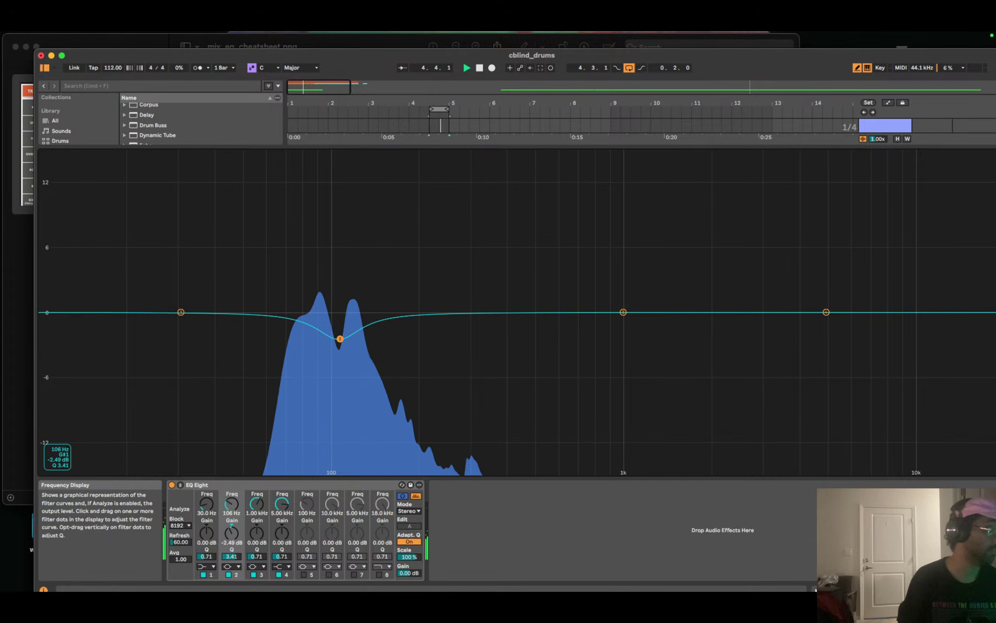
left_click_drag(340, 339, 340, 339)
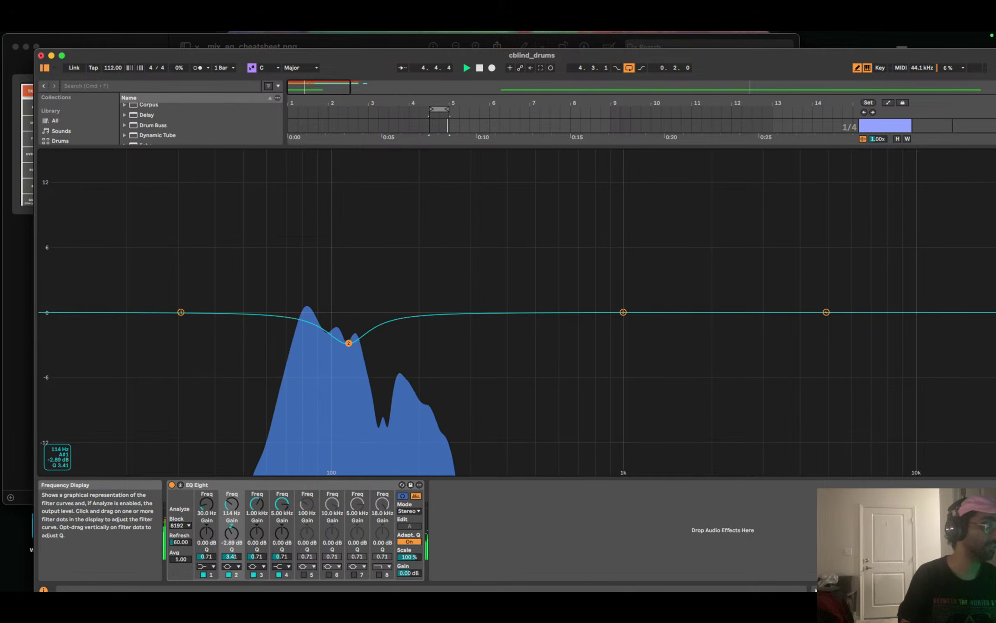
left_click_drag(232, 556, 267, 496)
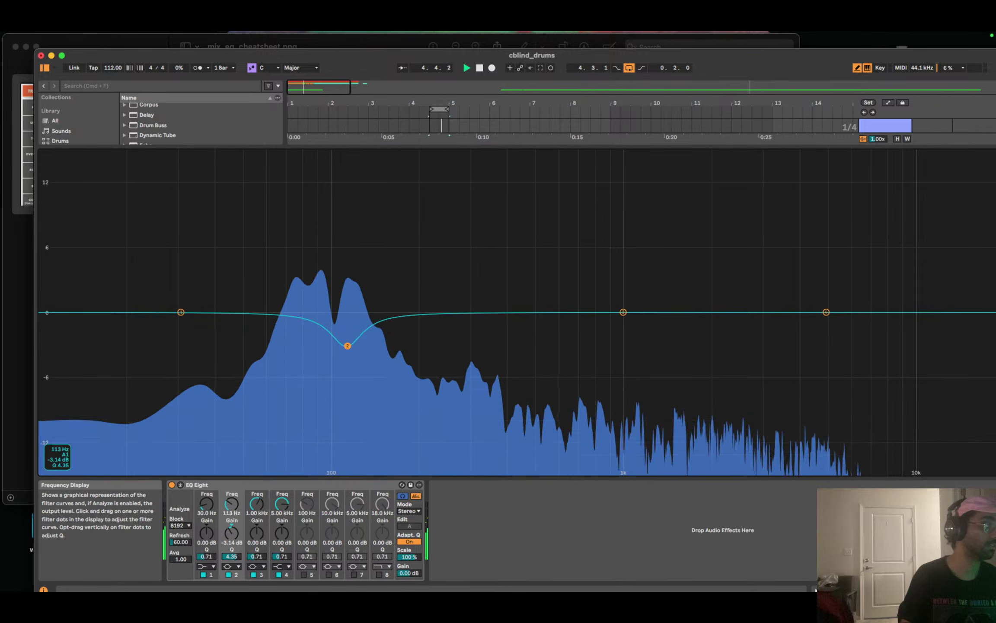
left_click_drag(348, 345, 325, 354)
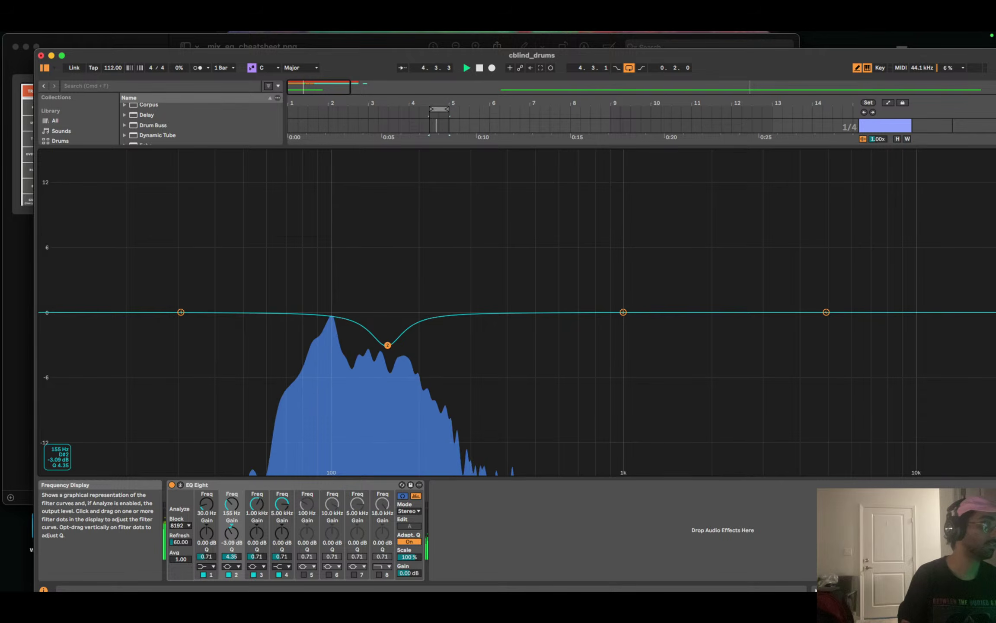
left_click_drag(387, 345, 341, 356)
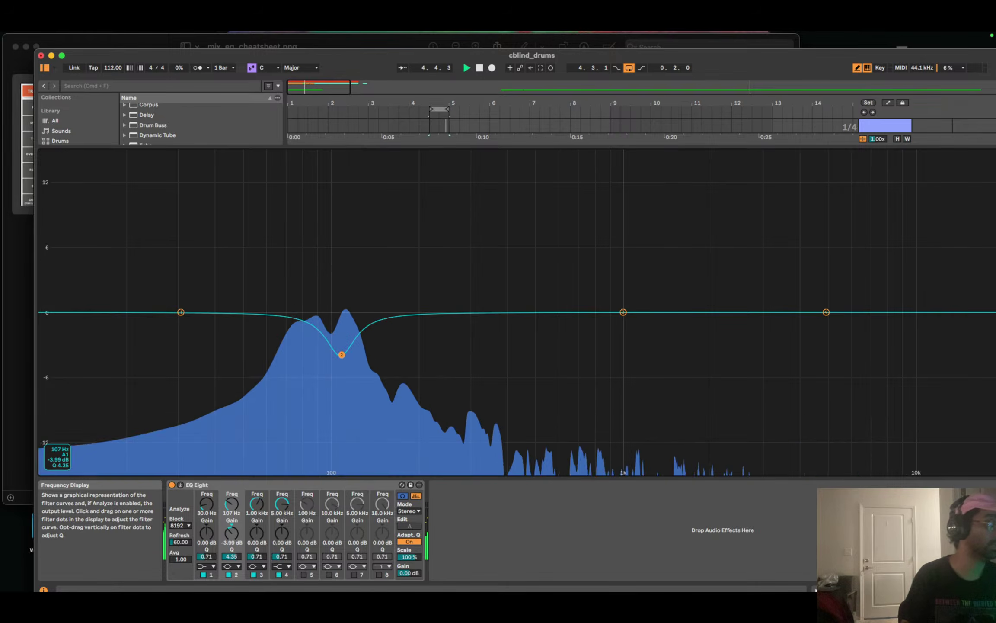
key("space")
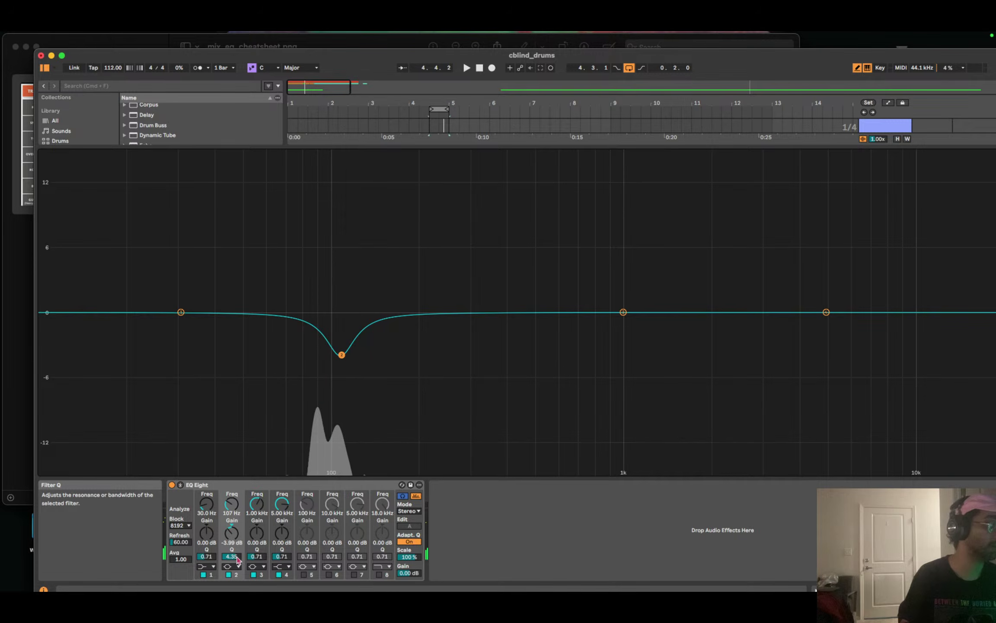
Widen the band 2 cut to a Q of 3.85 and audition it on the toms loop.
left_click(234, 557)
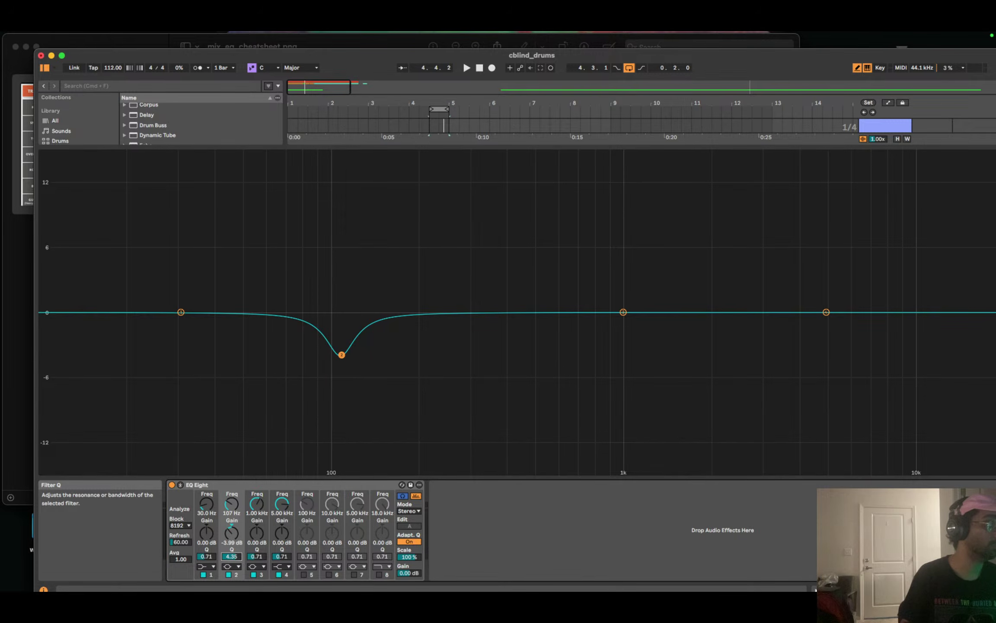
key("space")
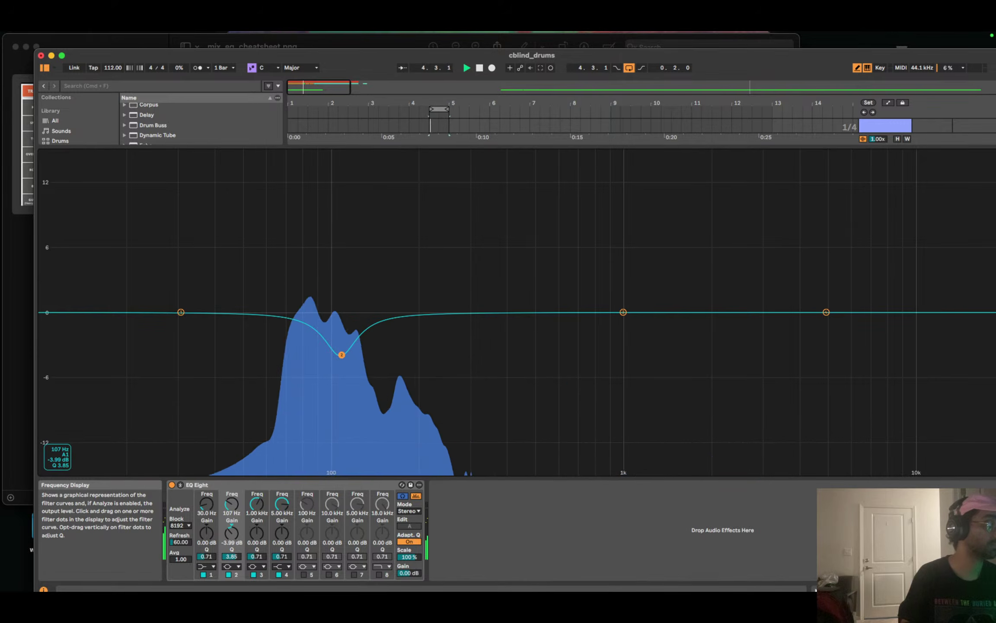
key("space")
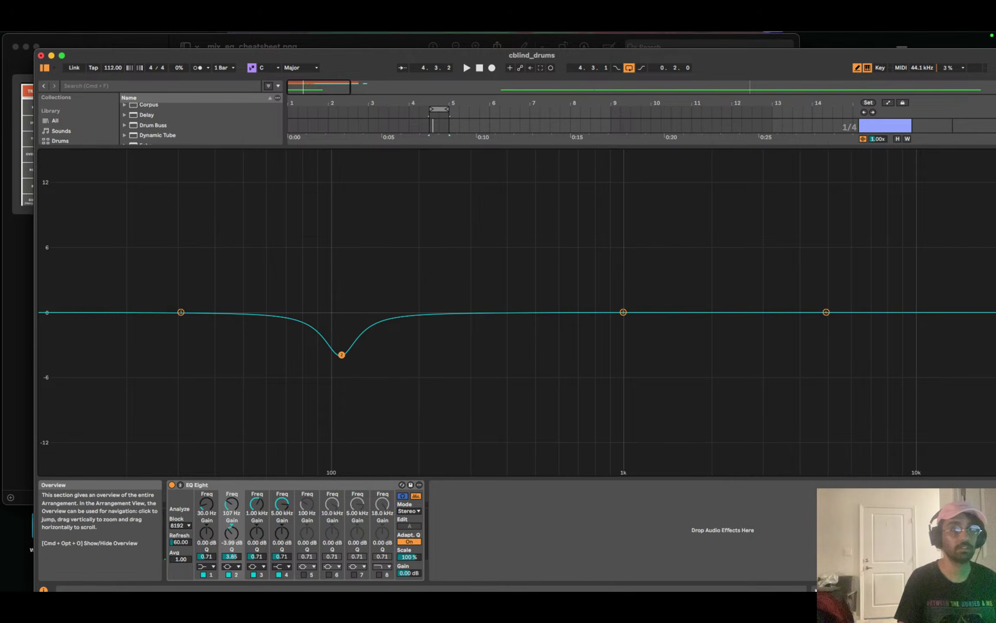
Minimize the Ableton Live window and open YouTube in Safari.
key("F11")
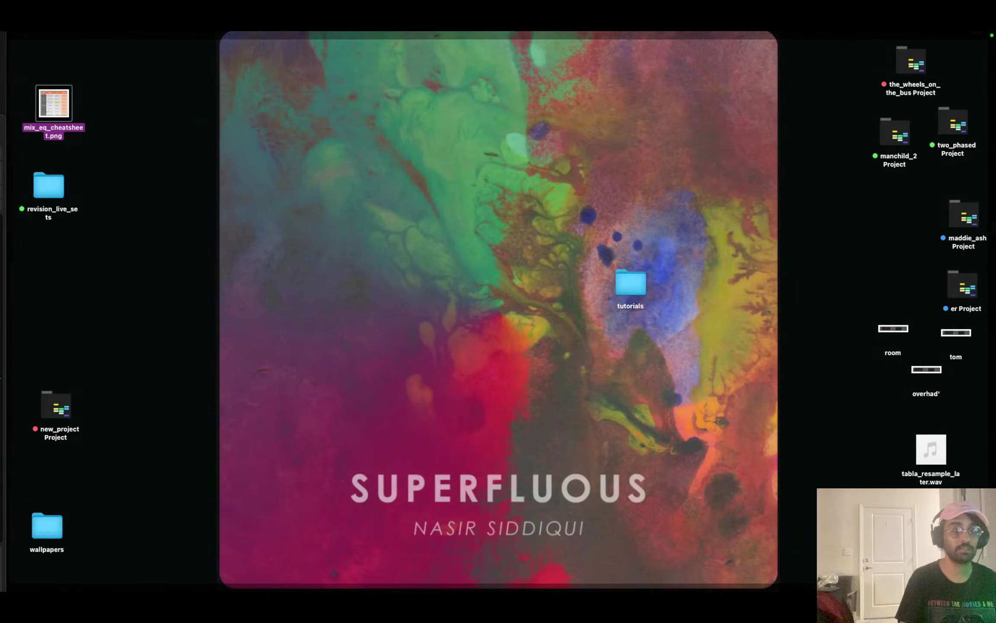
key("F11")
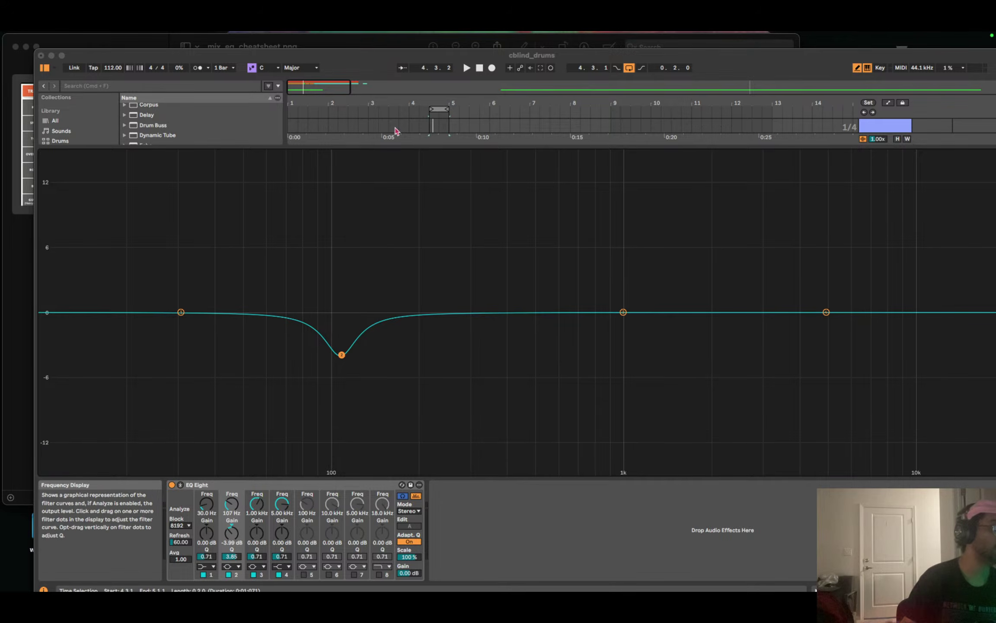
left_click(52, 56)
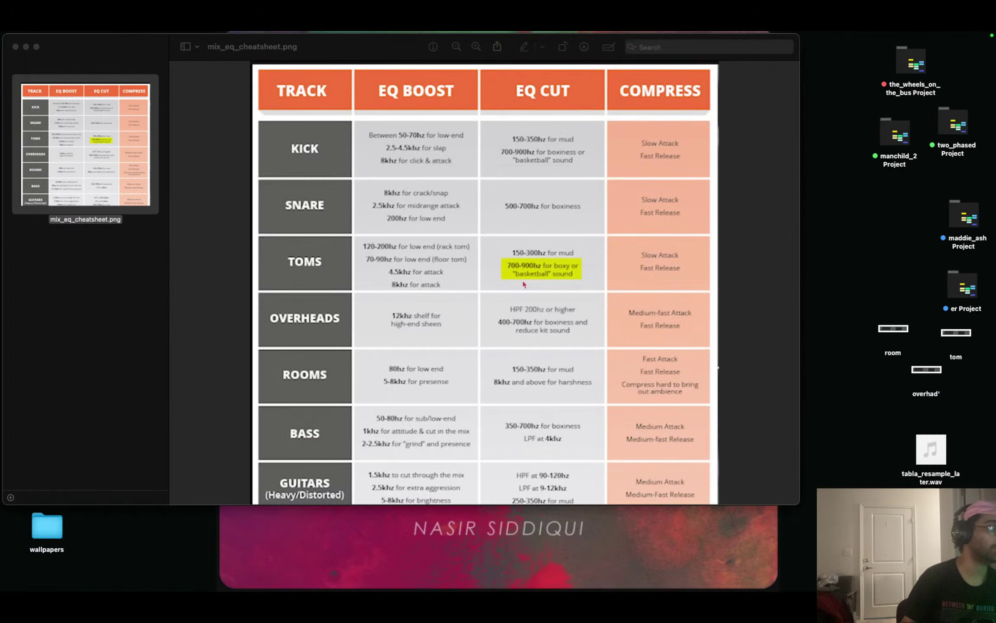
left_click(543, 573)
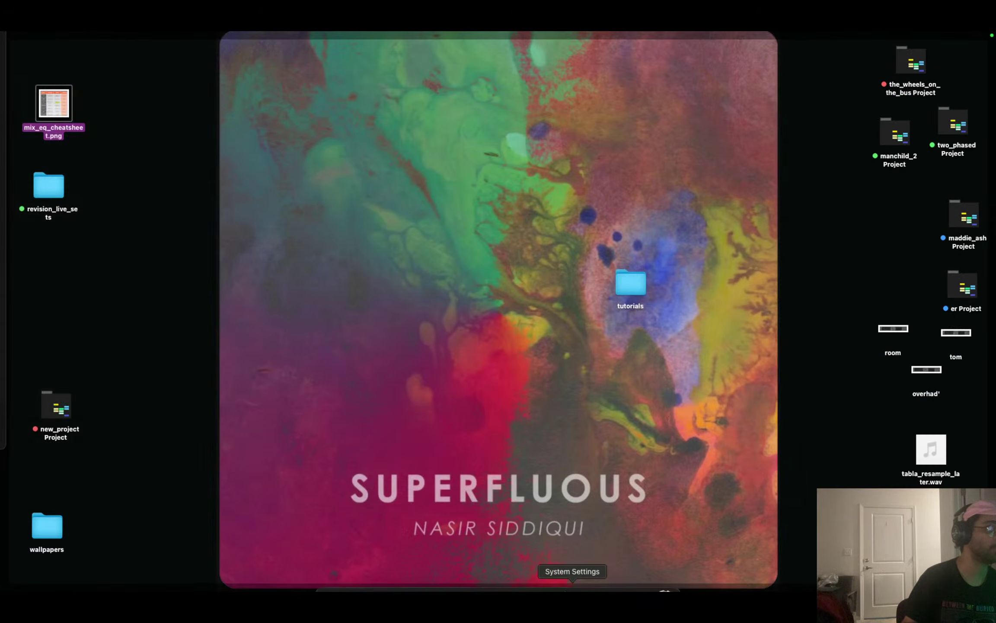
left_click(554, 577)
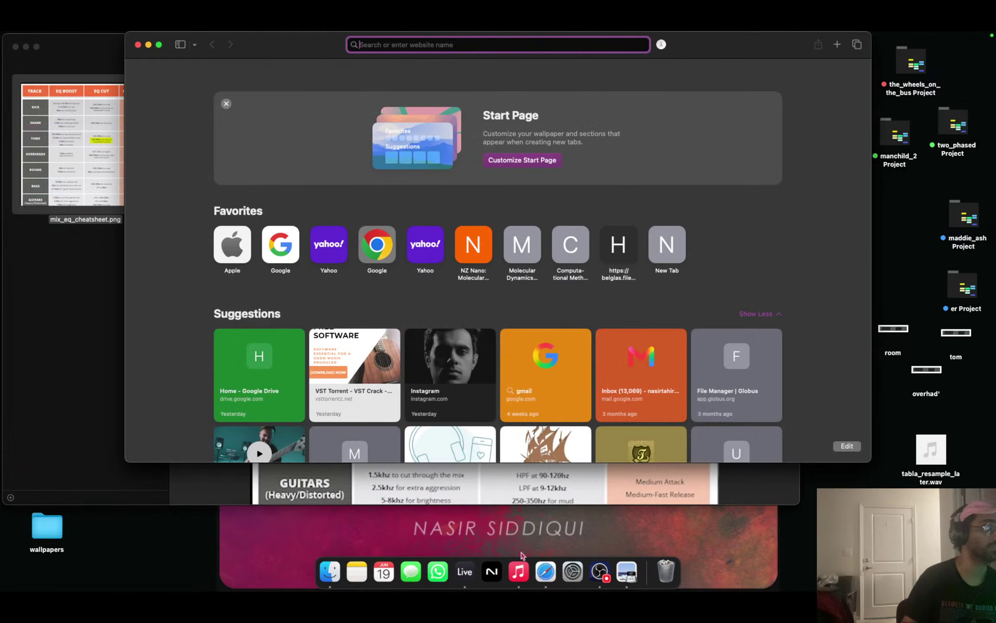
type("you")
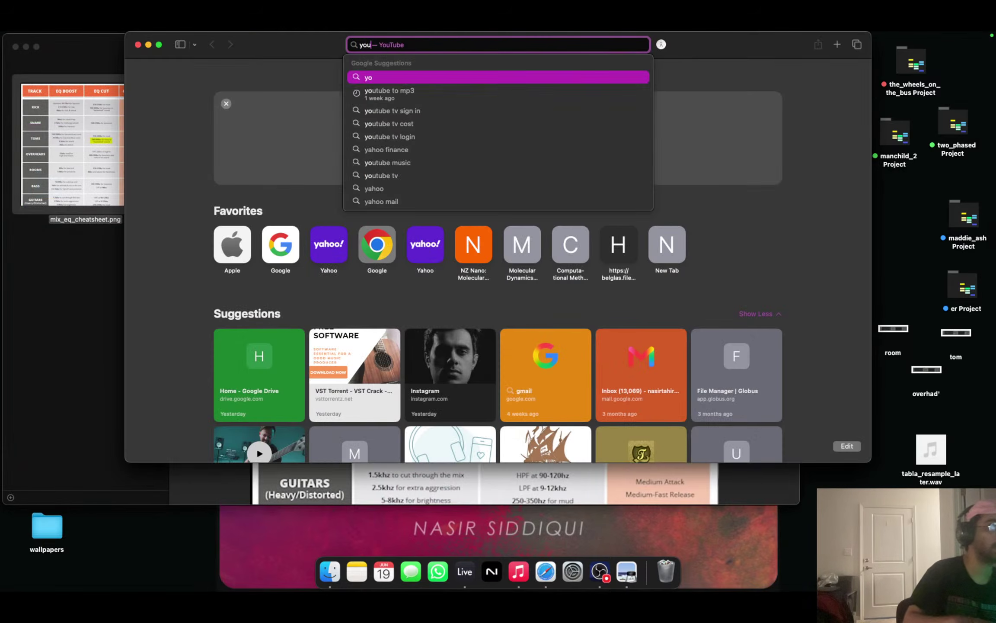
key("Return")
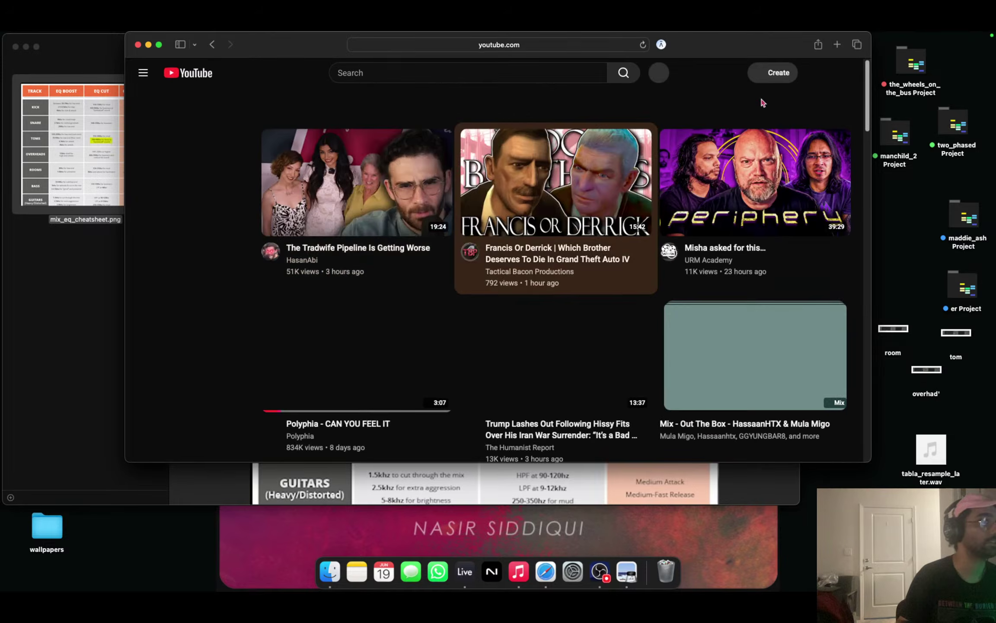
Open the channel's own videos page in YouTube Studio and return to the YouTube home page.
left_click(843, 72)
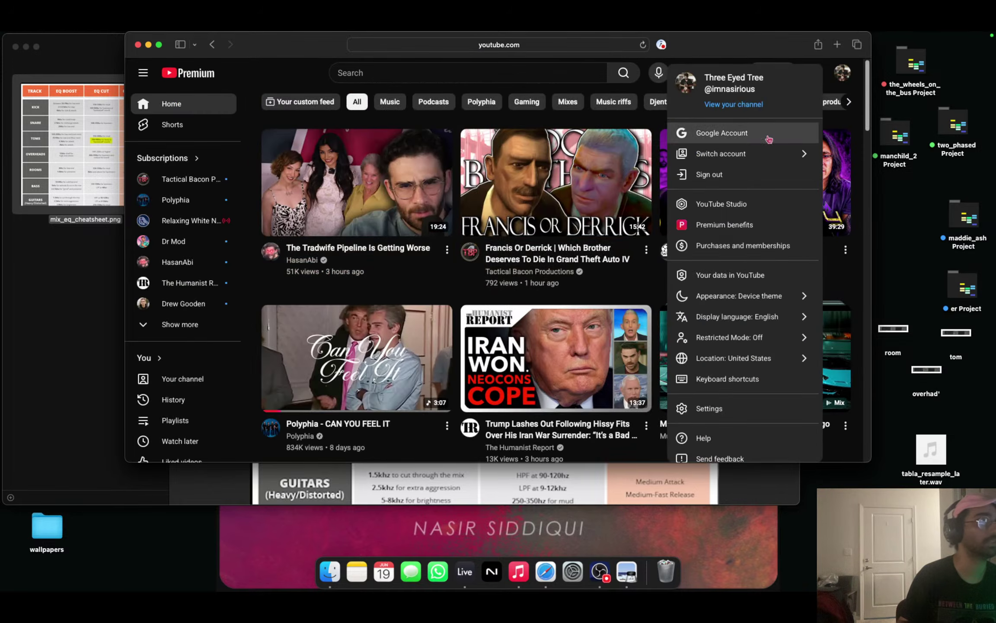
left_click(182, 106)
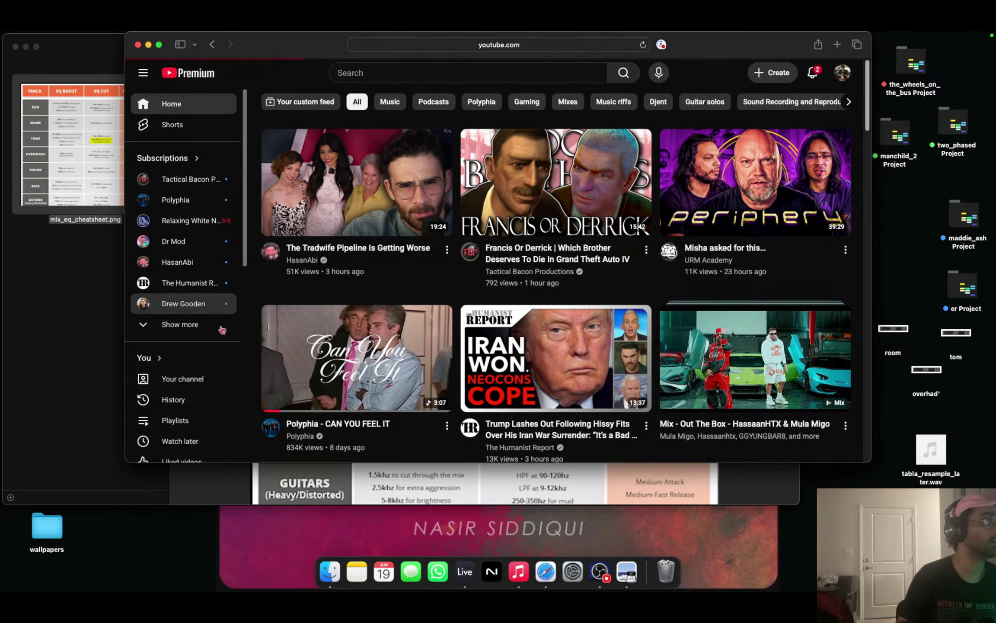
scroll(186, 346, "down", 2)
left_click(192, 446)
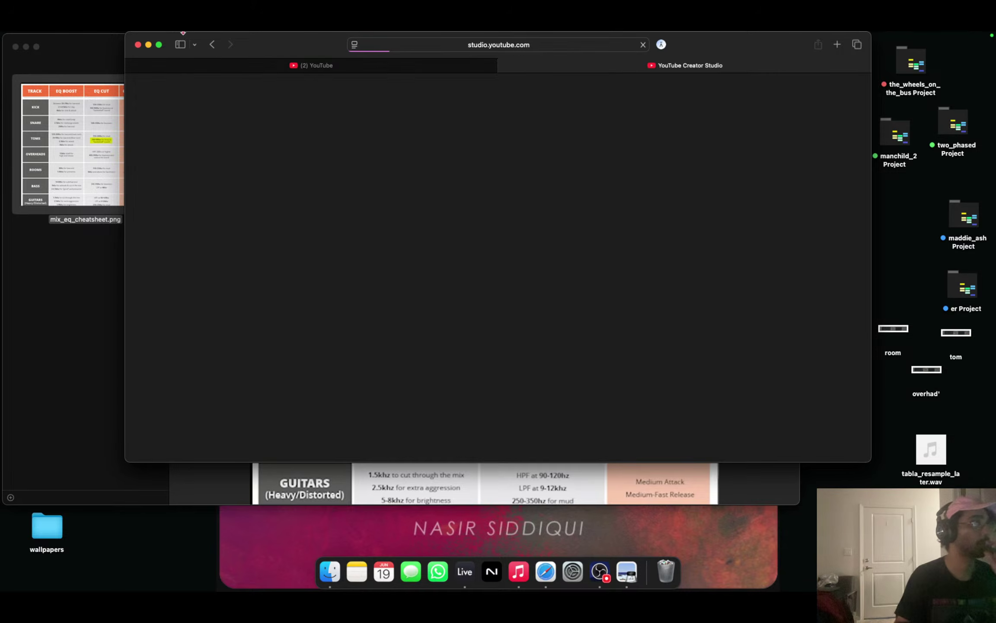
left_click(213, 44)
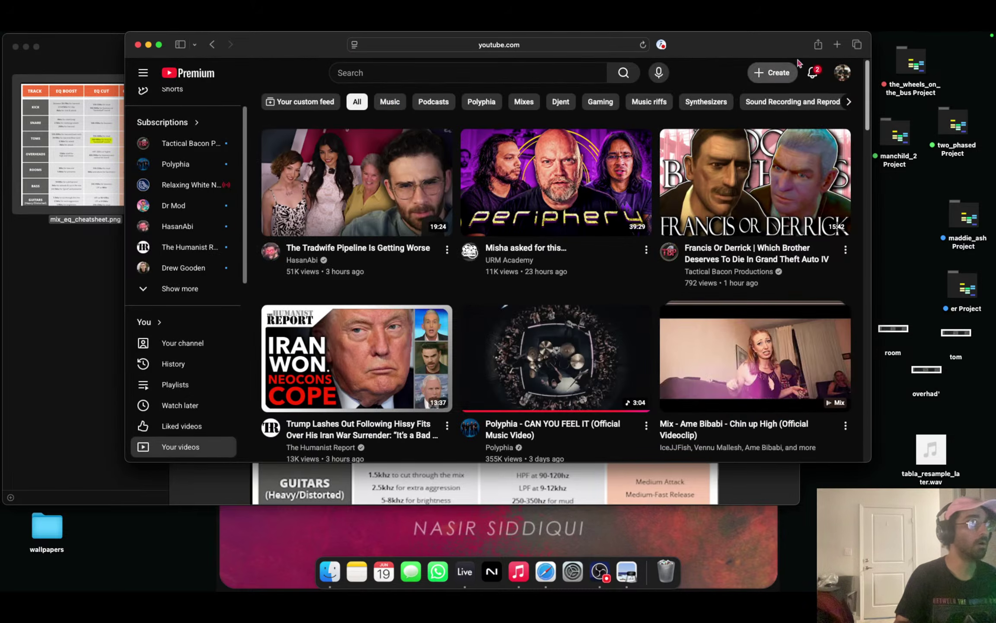
Open the signed-in account's own channel page and look through its videos, past live streams and playlists.
left_click(842, 73)
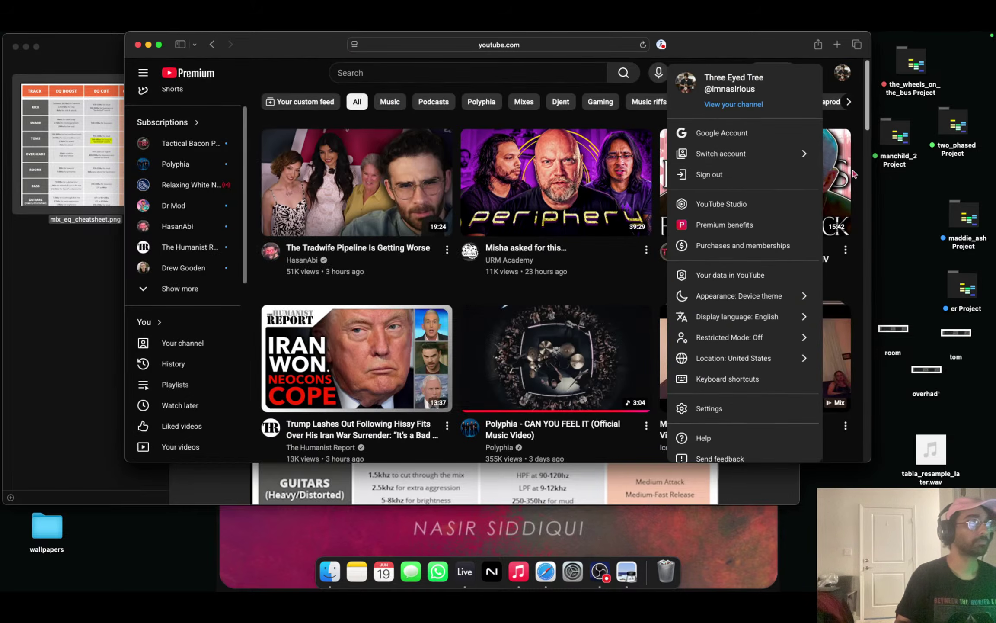
left_click(745, 108)
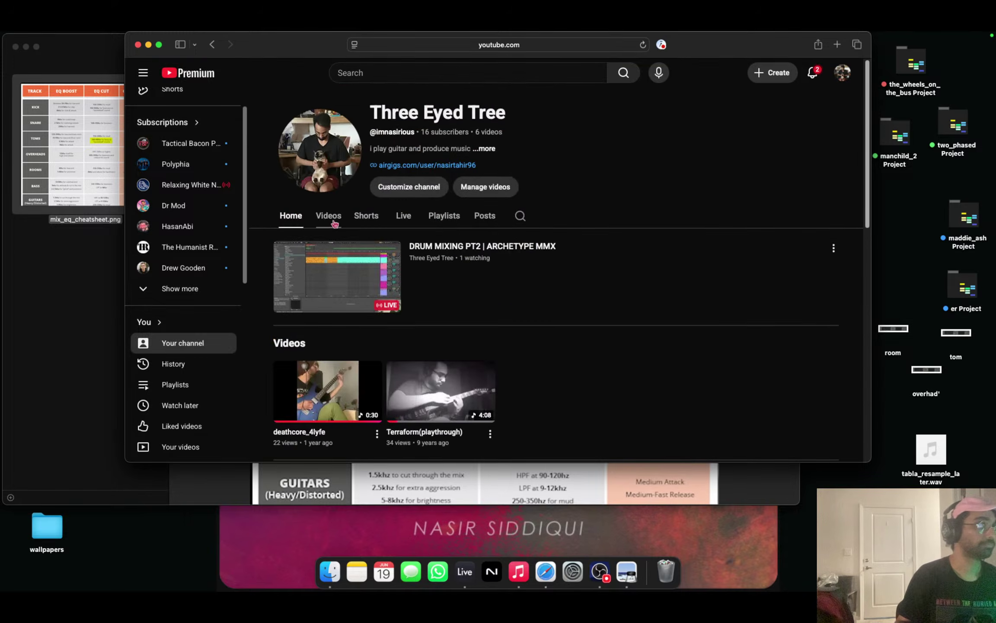
scroll(446, 219, "down", 10)
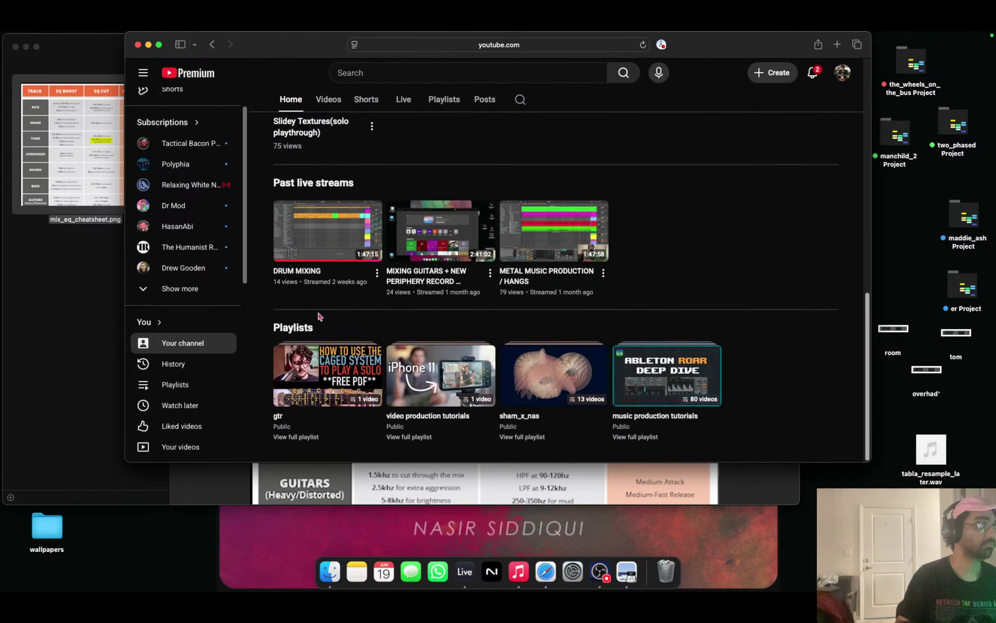
scroll(176, 397, "down", 2)
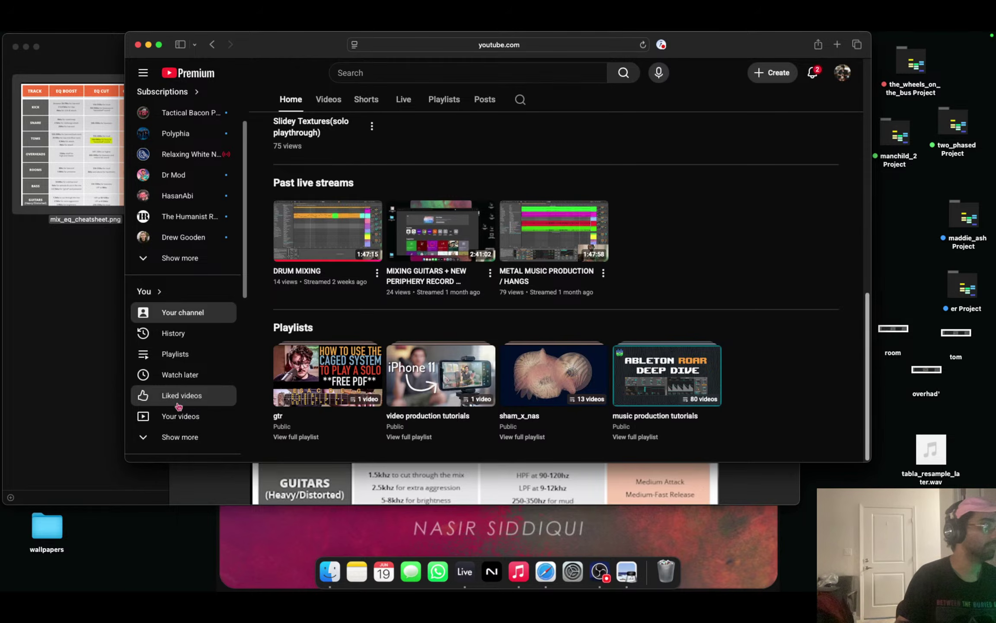
Open the "music production tutorials" playlist from the account's saved playlists and pause its first video.
left_click(181, 437)
left_click(182, 352)
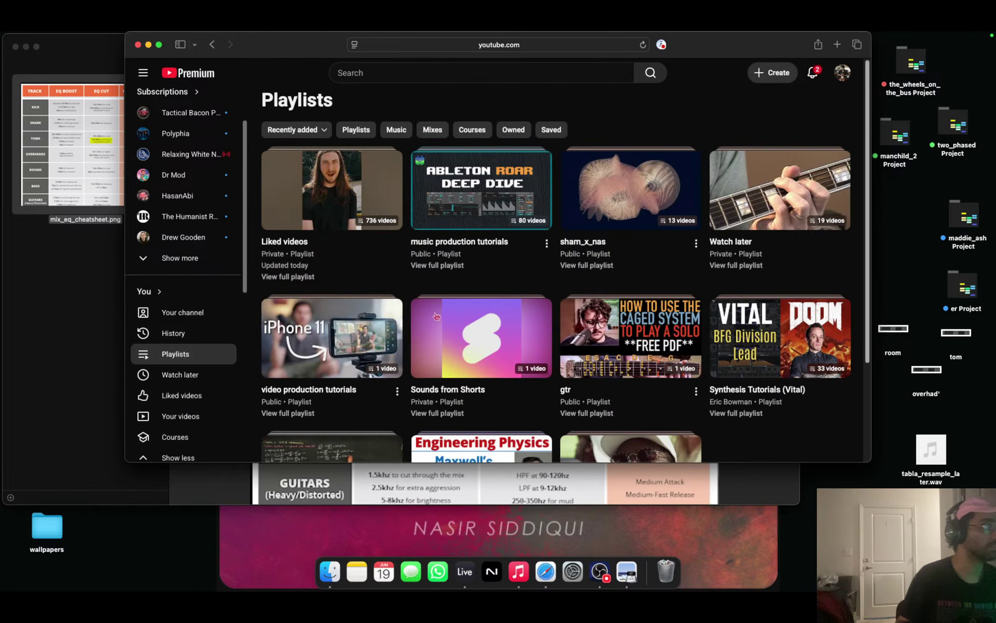
left_click(476, 186)
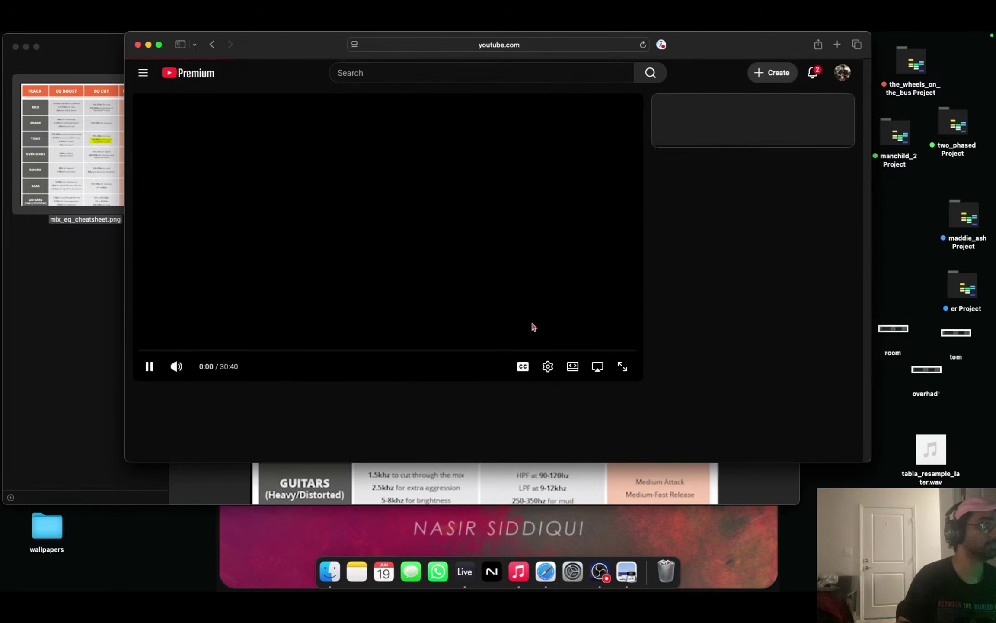
left_click(379, 275)
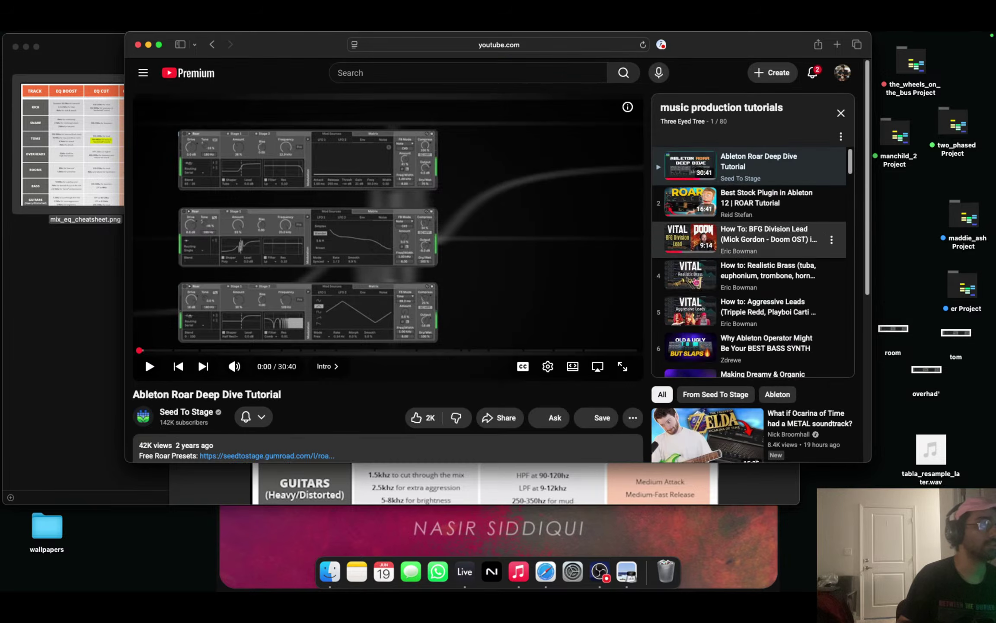
Look through the "music production tutorials" playlist down to its last entry and back up to the early entries for a relevant tutorial.
scroll(779, 251, "down", 5)
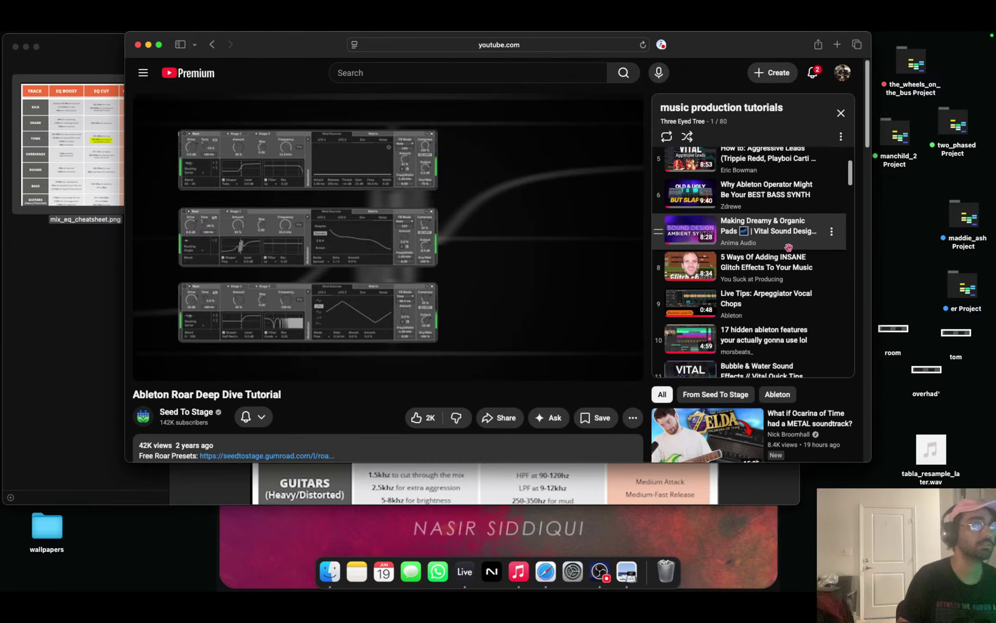
scroll(789, 247, "down", 15)
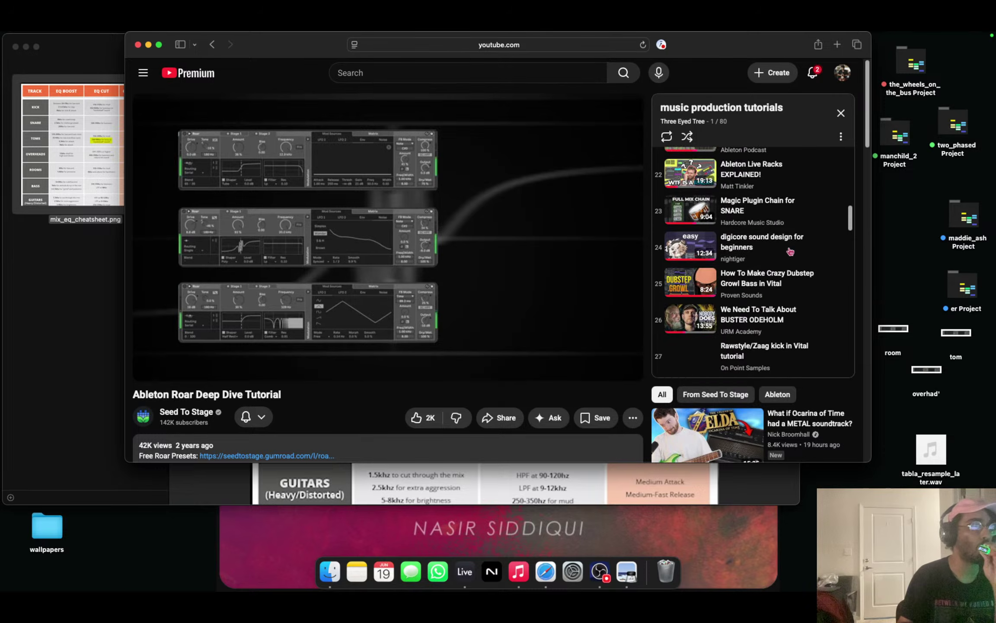
scroll(790, 252, "down", 10)
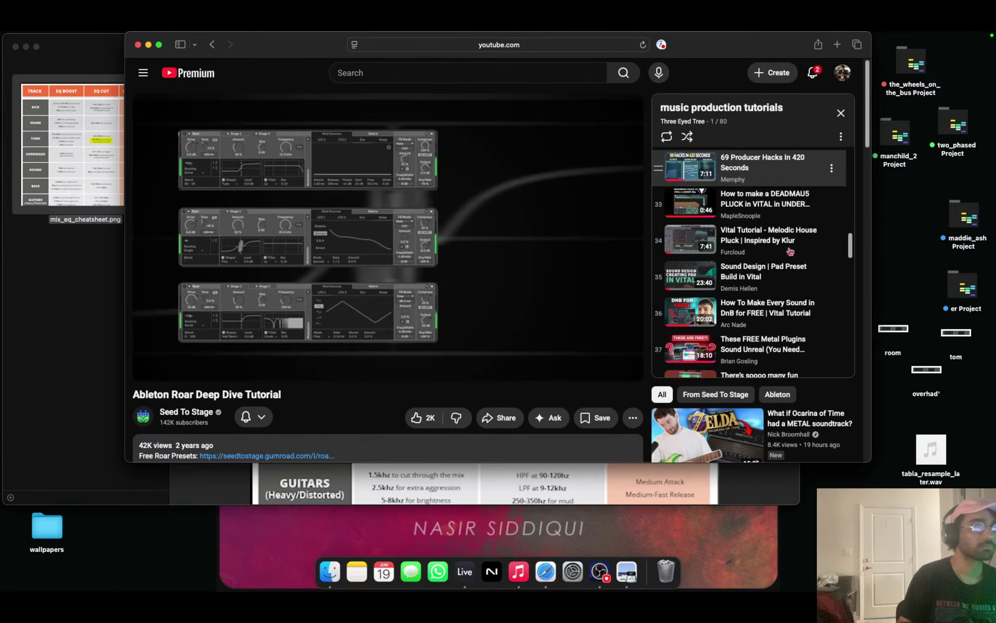
scroll(791, 252, "down", 15)
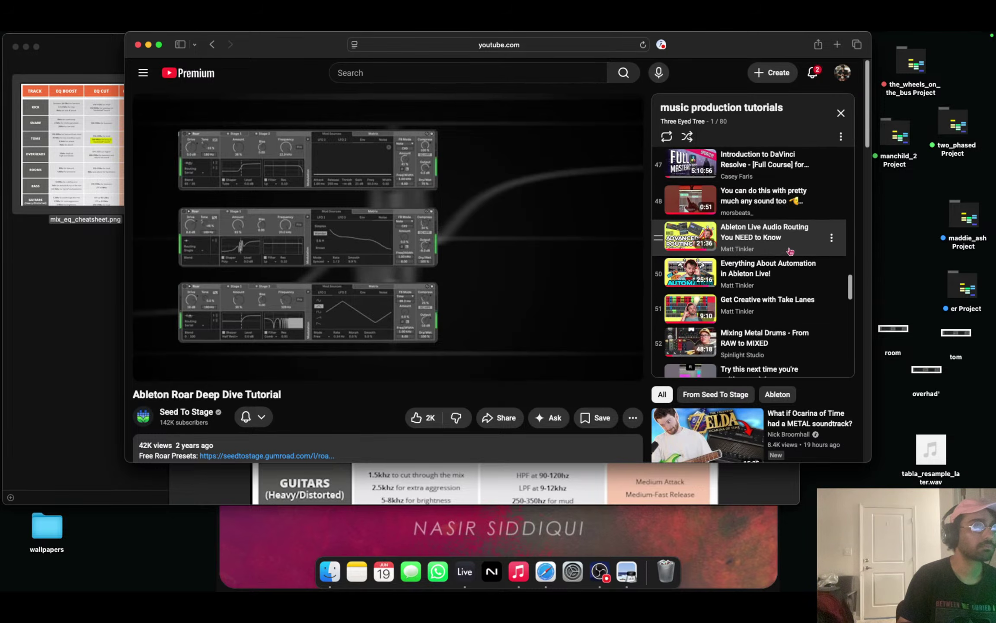
scroll(791, 252, "down", 5)
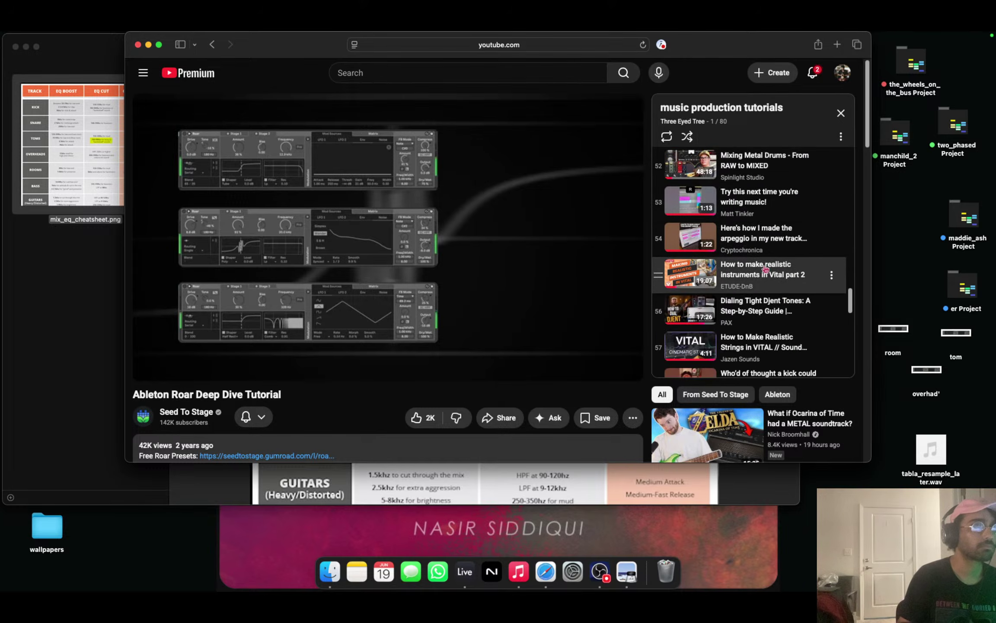
scroll(765, 269, "down", 2)
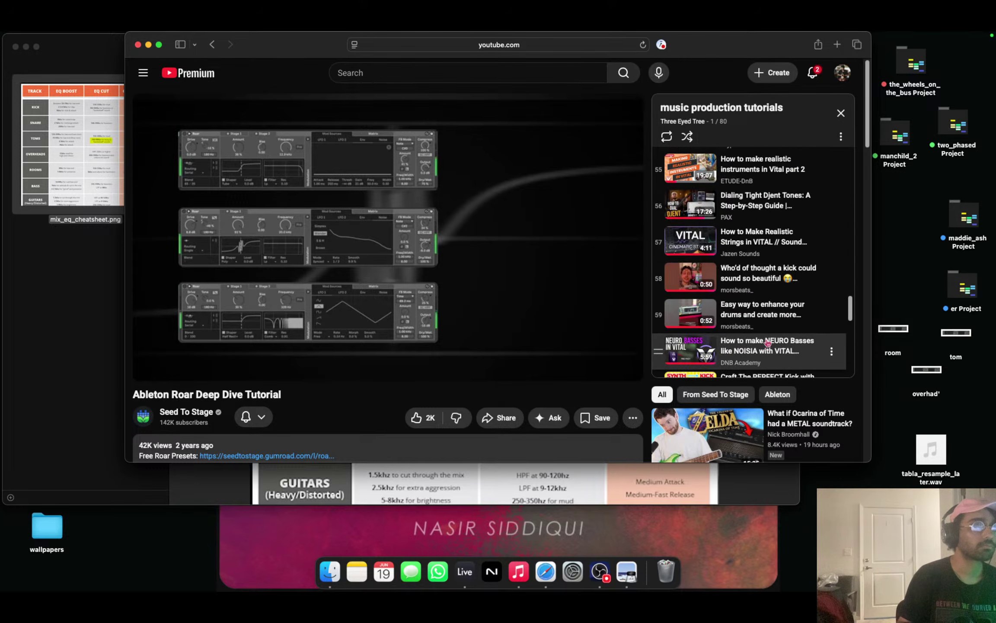
scroll(772, 265, "down", 5)
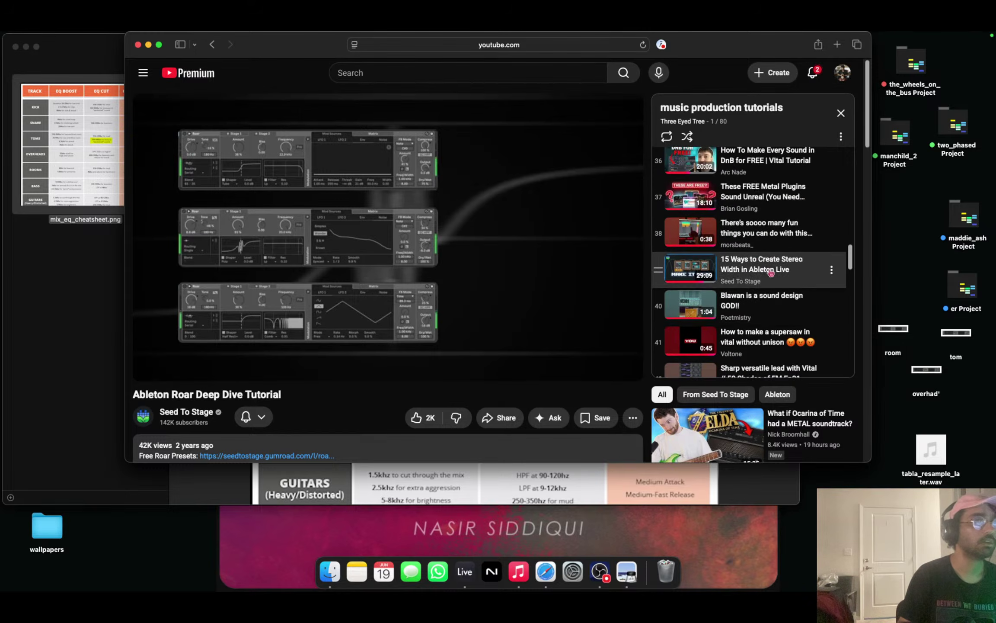
scroll(772, 272, "up", 2)
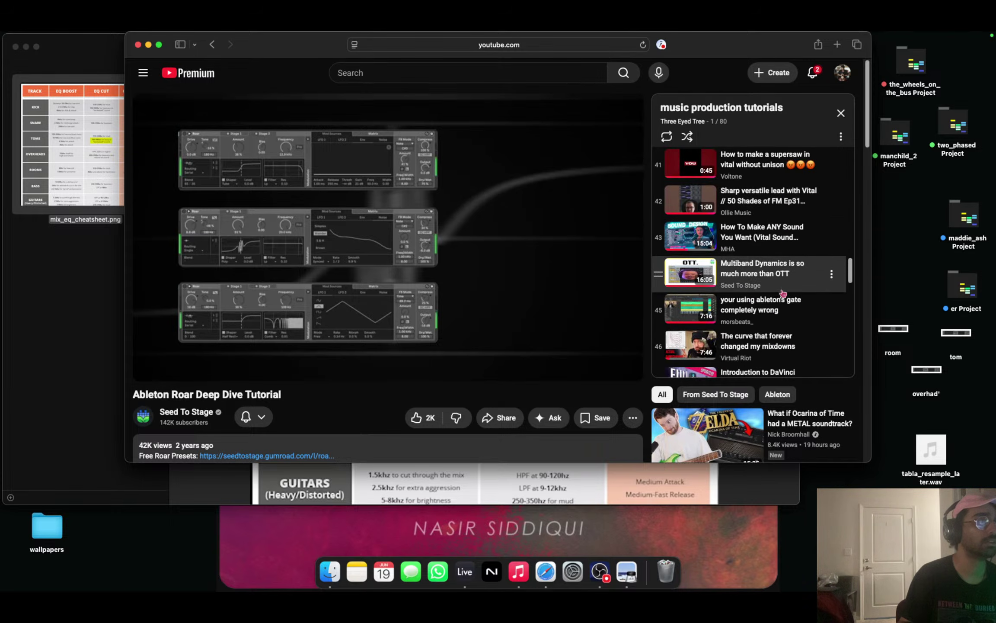
scroll(783, 294, "down", 5)
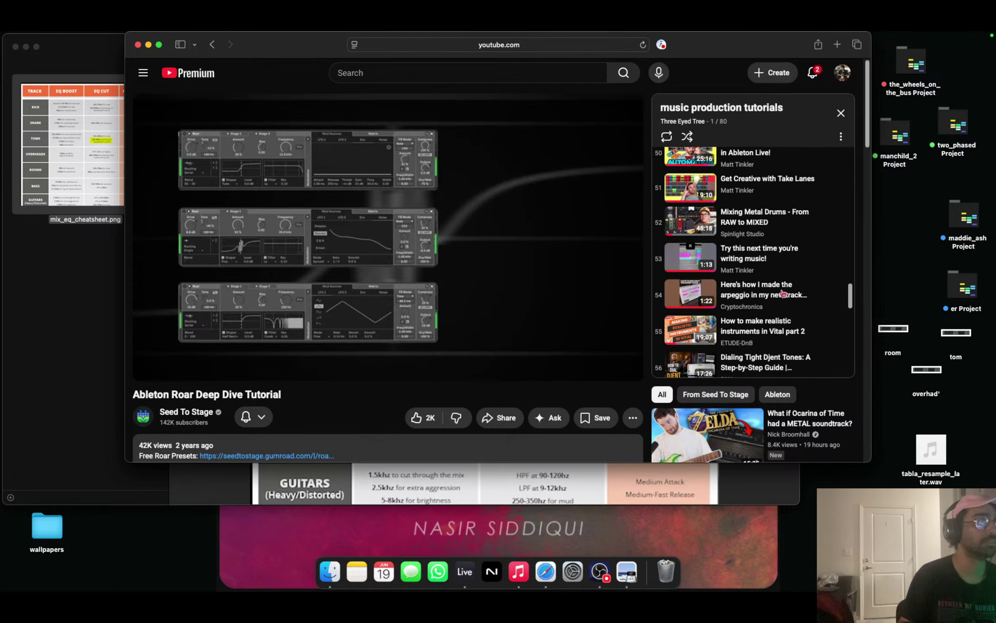
scroll(772, 285, "down", 1)
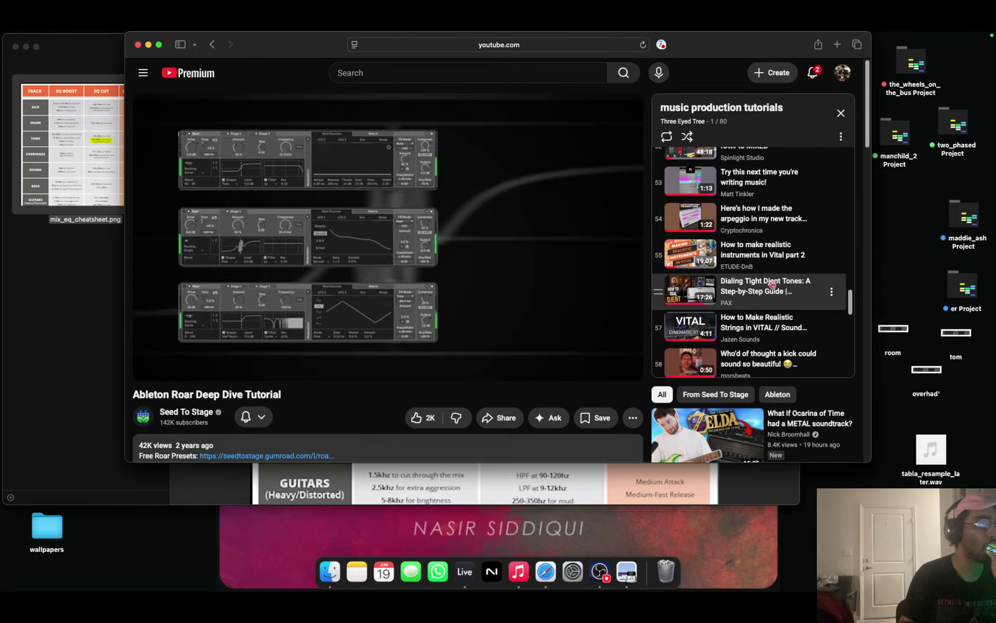
scroll(772, 285, "down", 1)
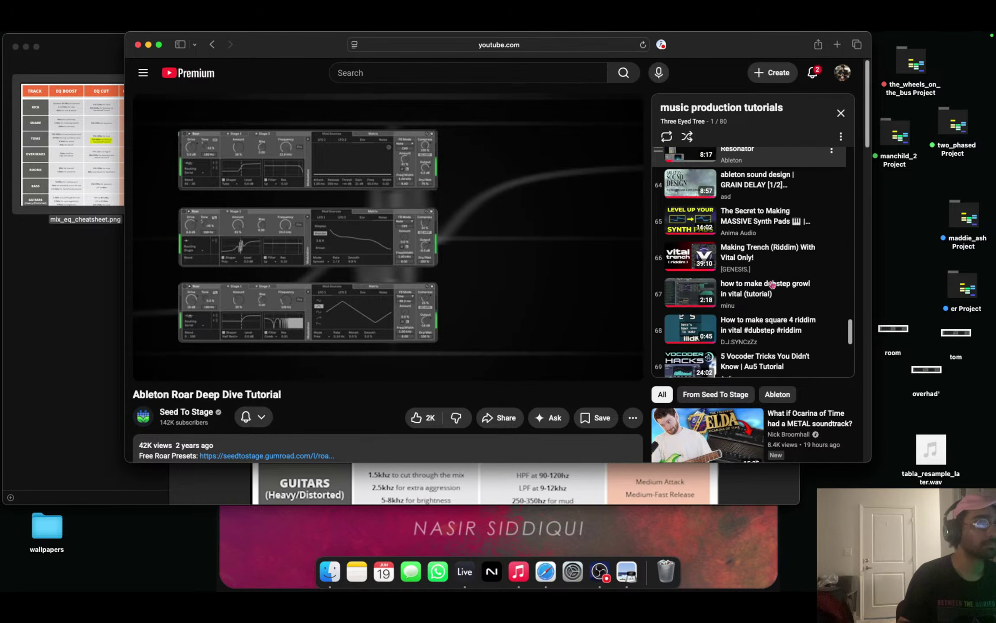
scroll(772, 284, "down", 8)
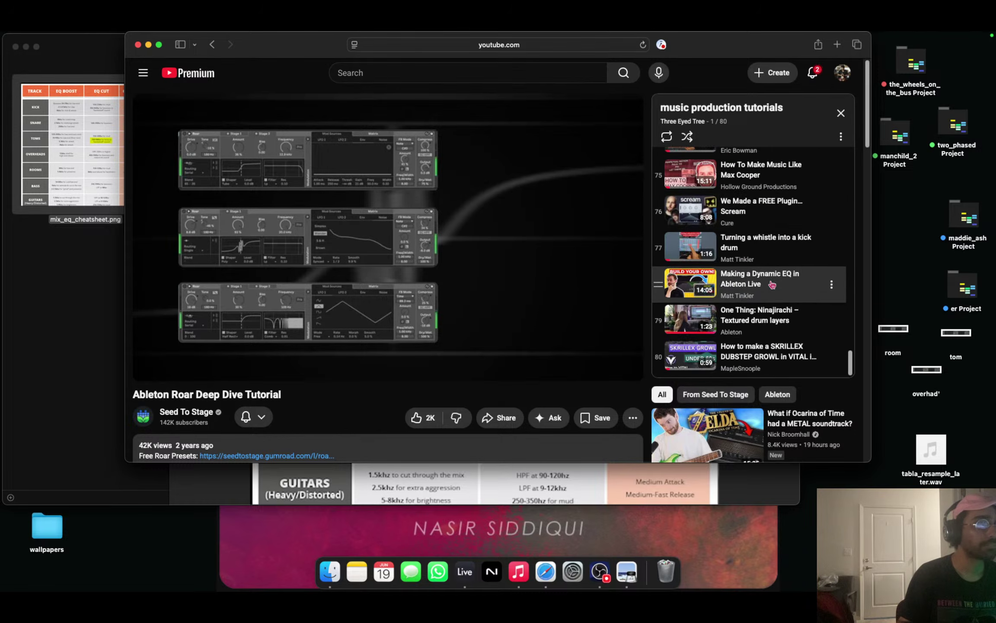
scroll(772, 284, "down", 6)
scroll(757, 259, "up", 6)
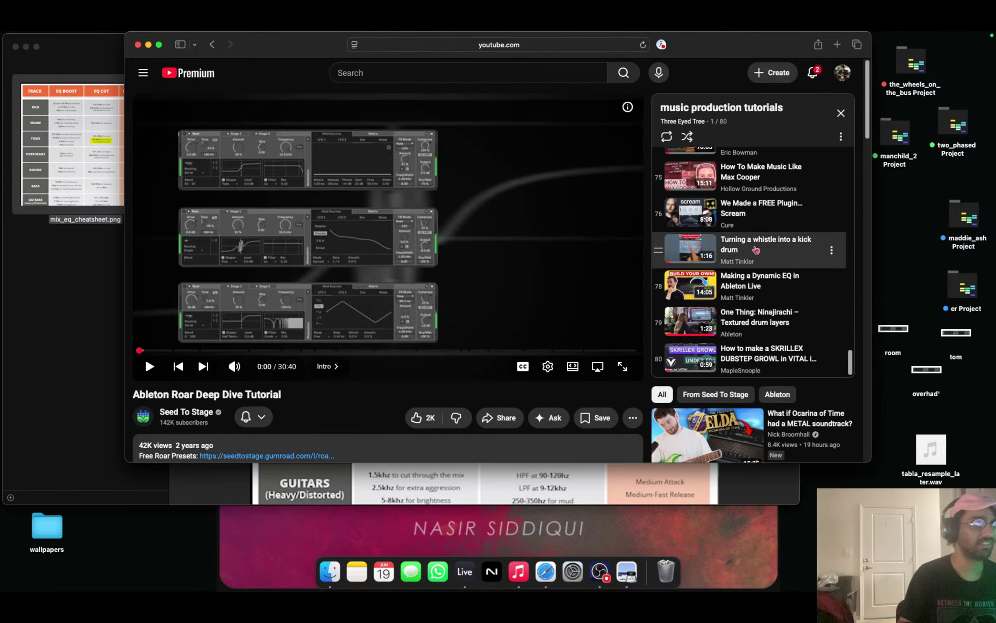
scroll(756, 250, "up", 20)
scroll(756, 250, "up", 13)
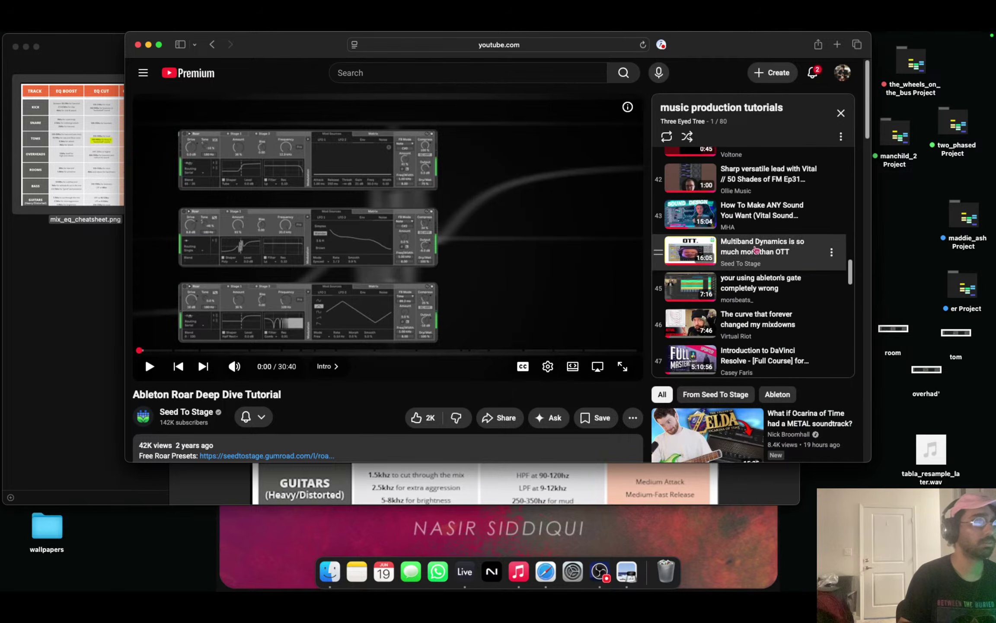
scroll(756, 250, "up", 15)
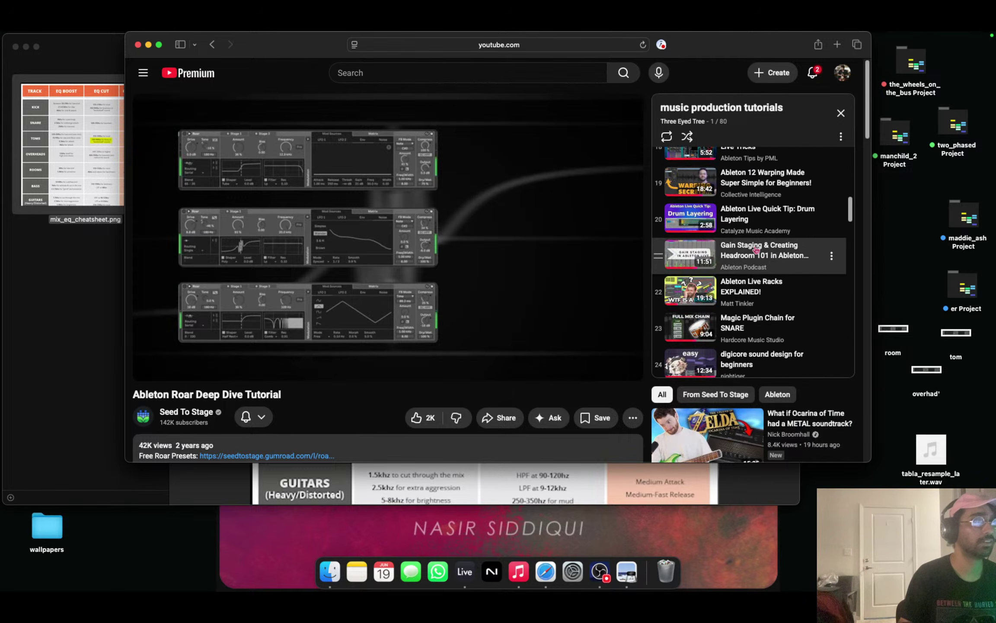
scroll(761, 259, "up", 6)
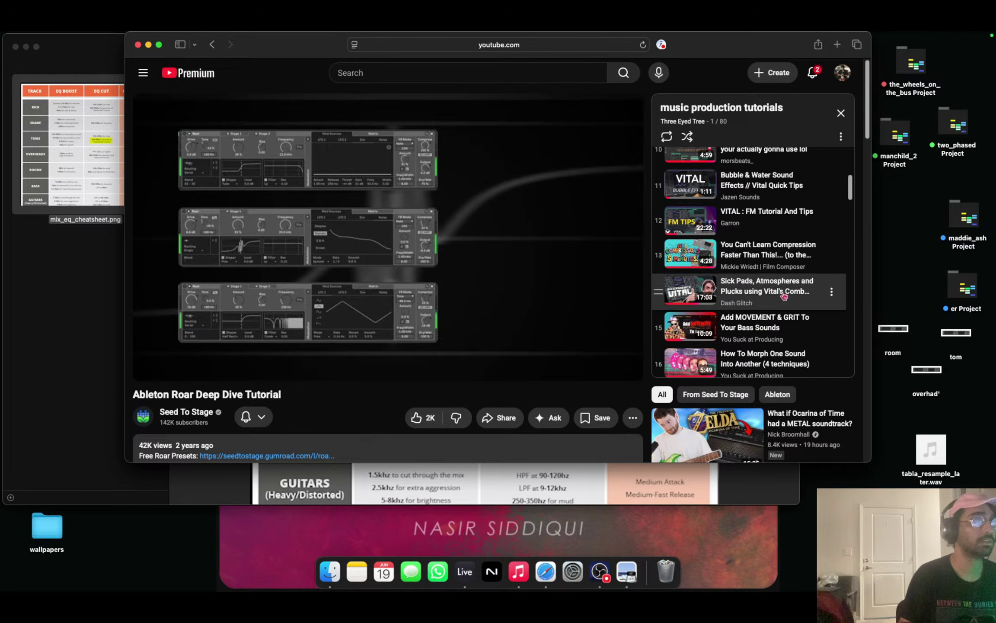
scroll(784, 296, "up", 3)
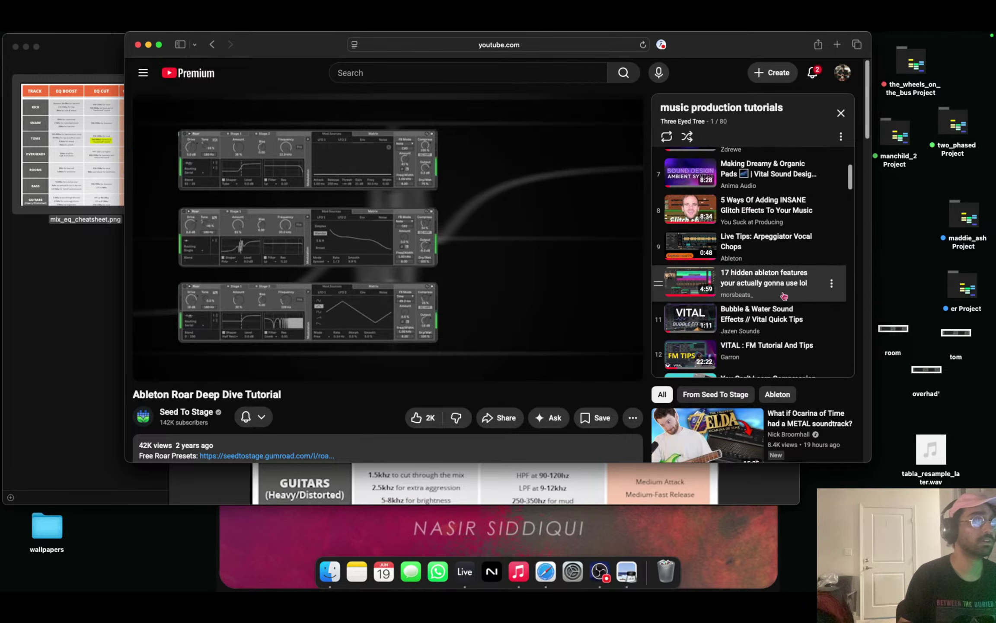
Review the "music production tutorials" playlist again, from its early entries to those past number 70 and back up.
scroll(774, 281, "down", 13)
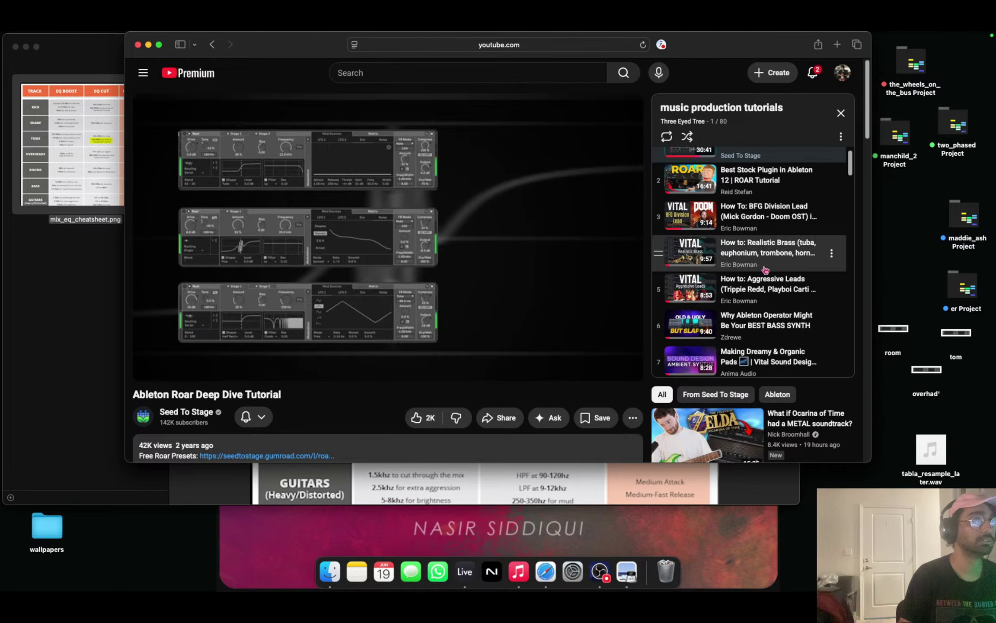
scroll(765, 270, "down", 6)
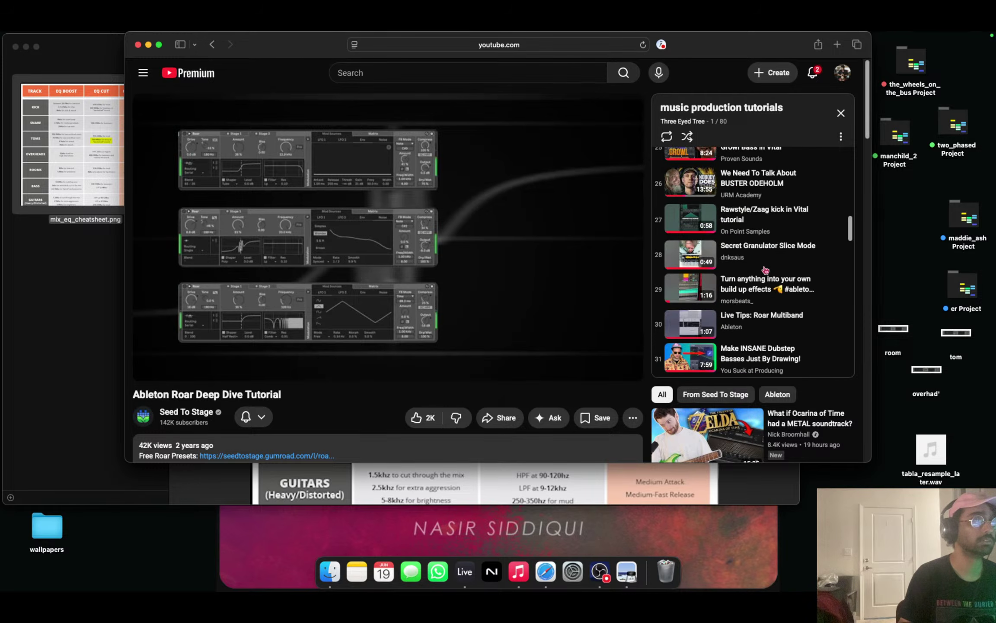
scroll(765, 270, "down", 7)
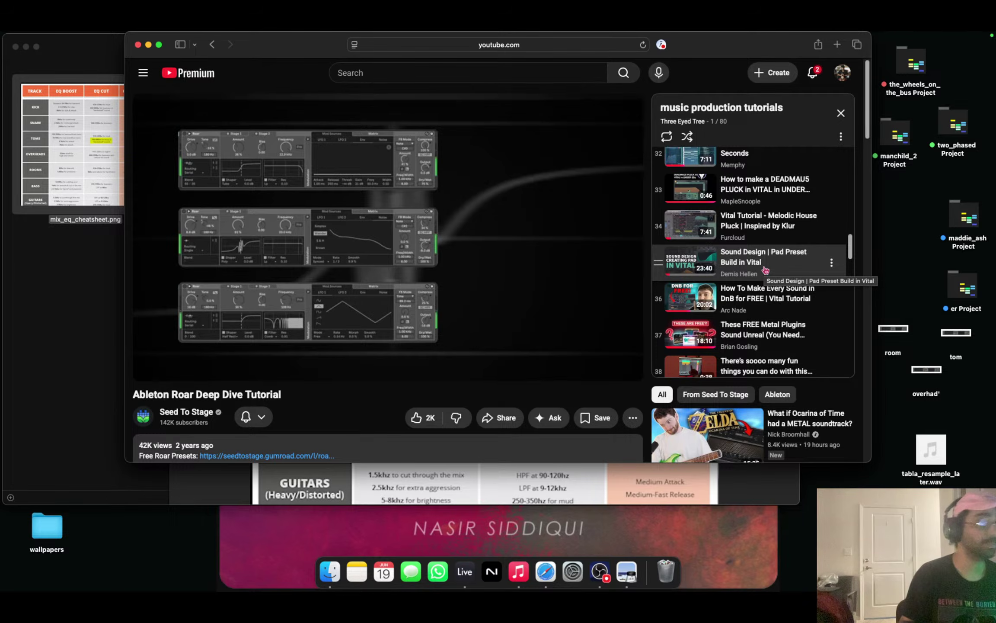
scroll(765, 270, "down", 1)
scroll(765, 270, "down", 4)
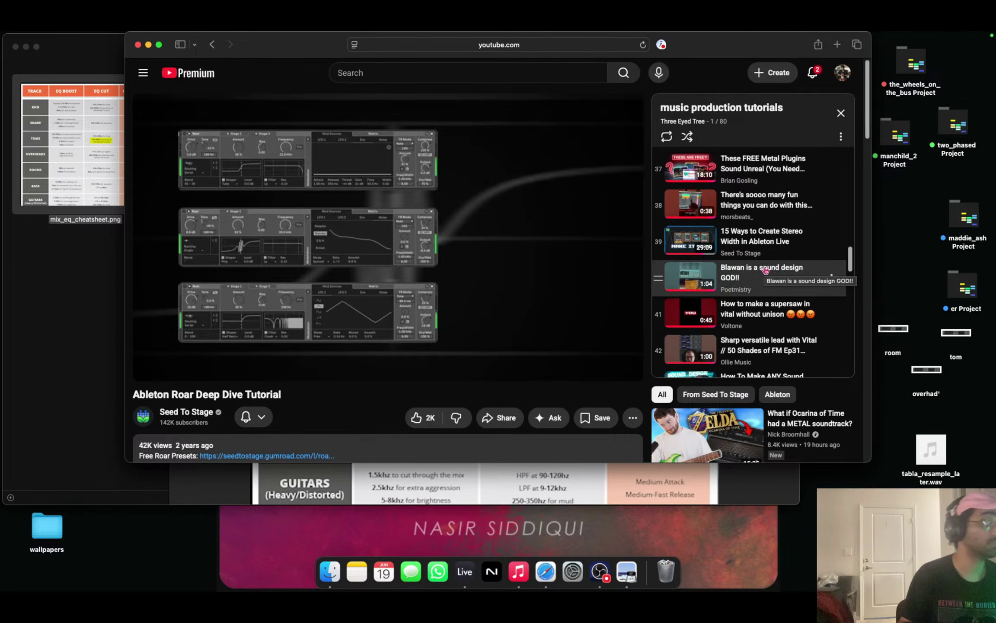
scroll(765, 269, "down", 1)
scroll(765, 270, "down", 2)
scroll(765, 270, "down", 2)
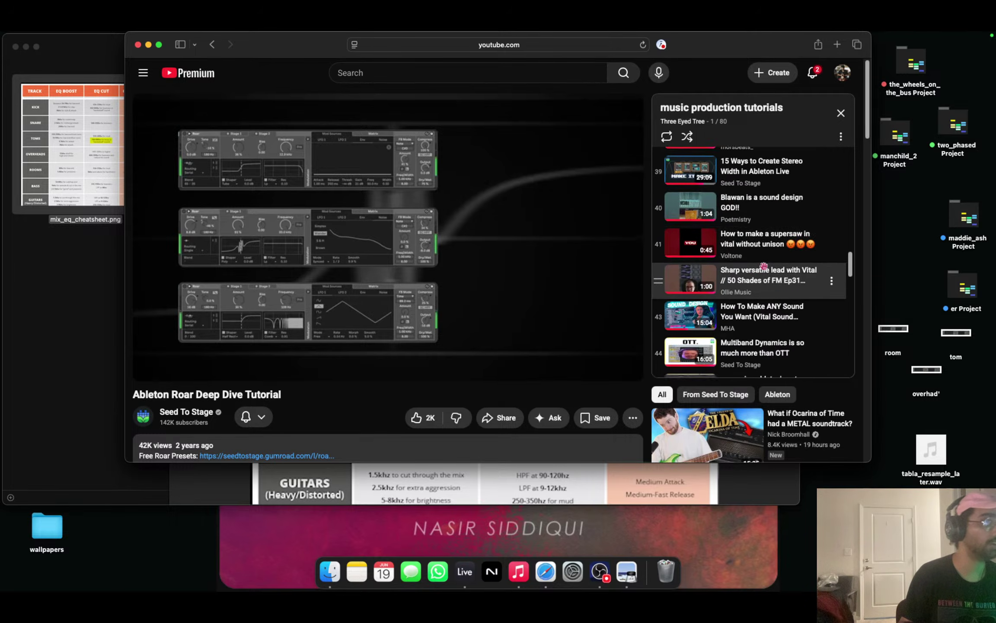
scroll(765, 270, "down", 2)
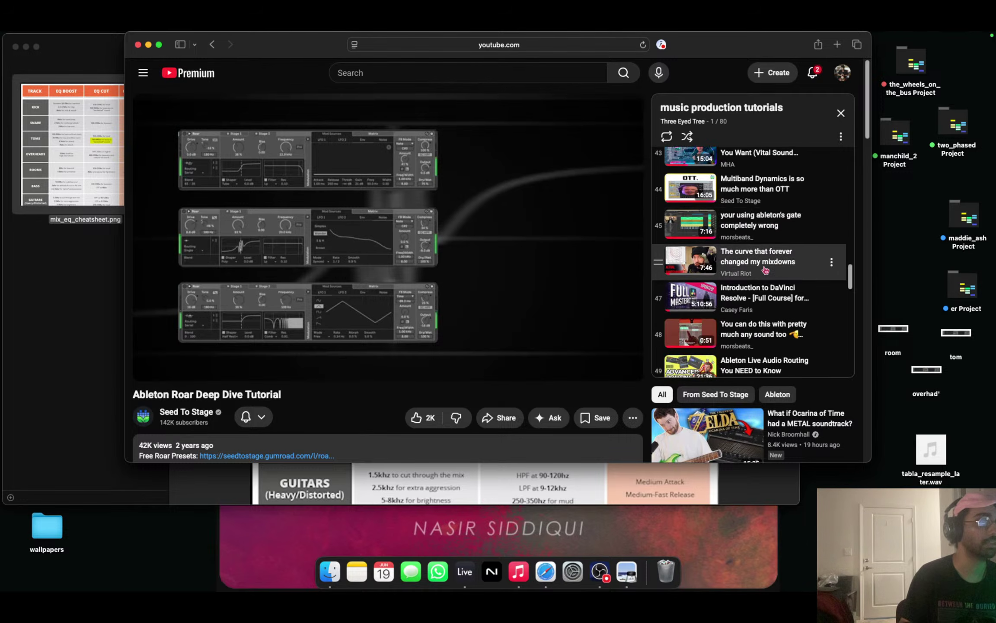
scroll(765, 270, "down", 5)
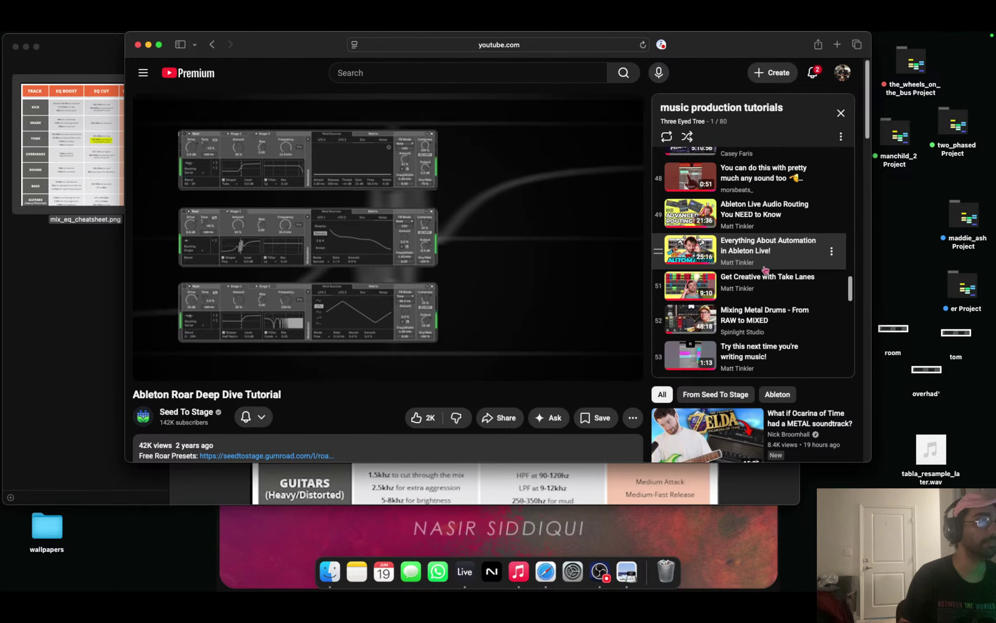
scroll(766, 270, "down", 4)
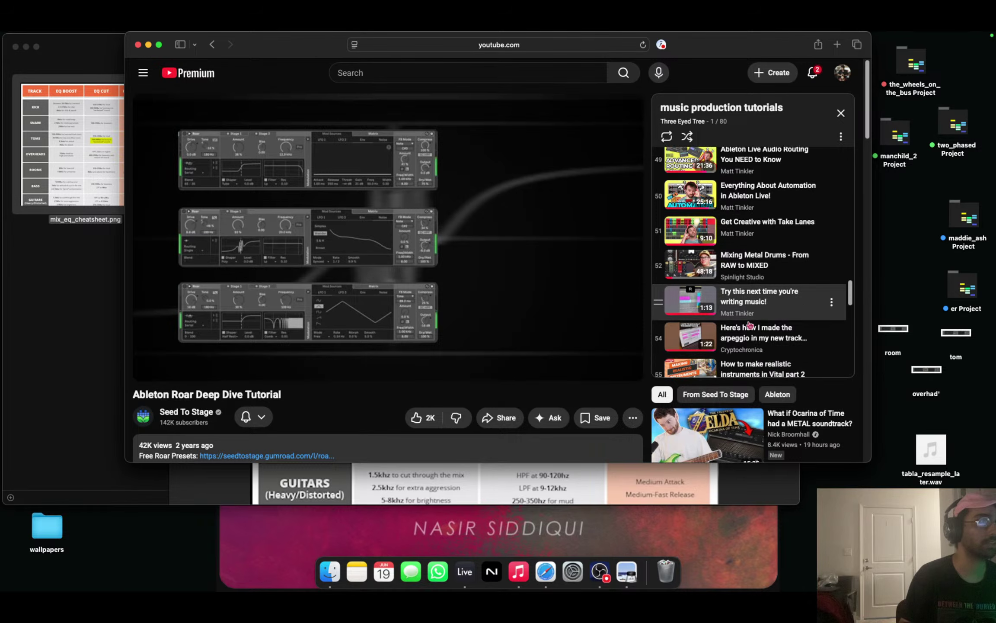
scroll(750, 325, "down", 5)
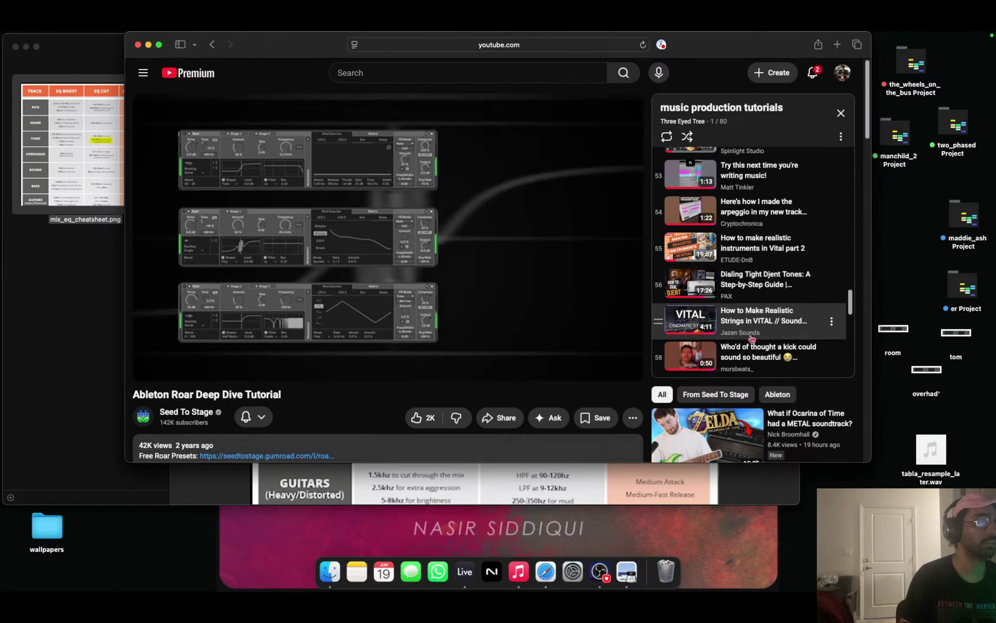
scroll(751, 339, "down", 6)
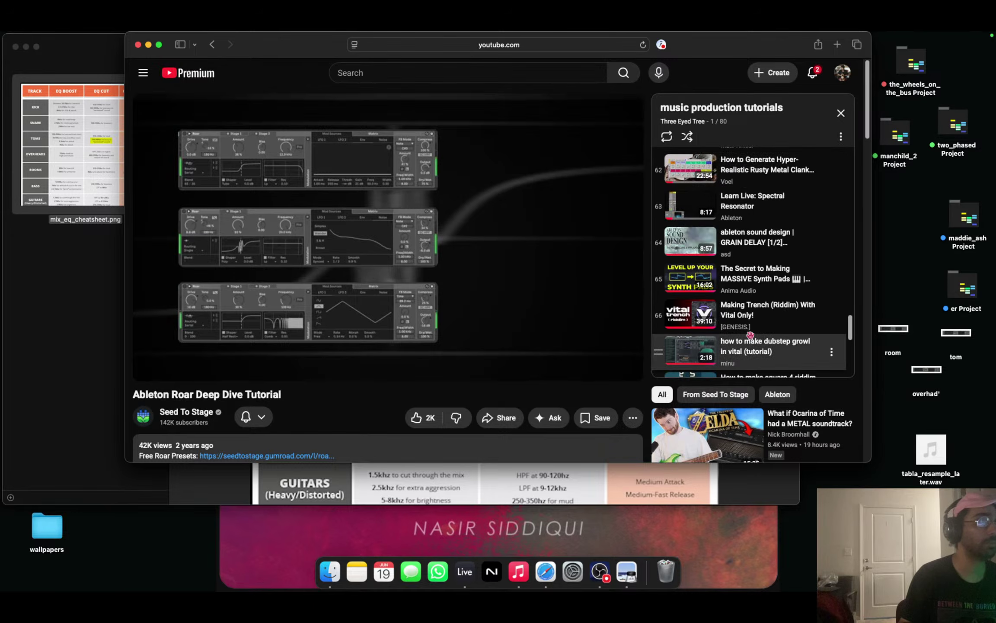
scroll(751, 335, "down", 7)
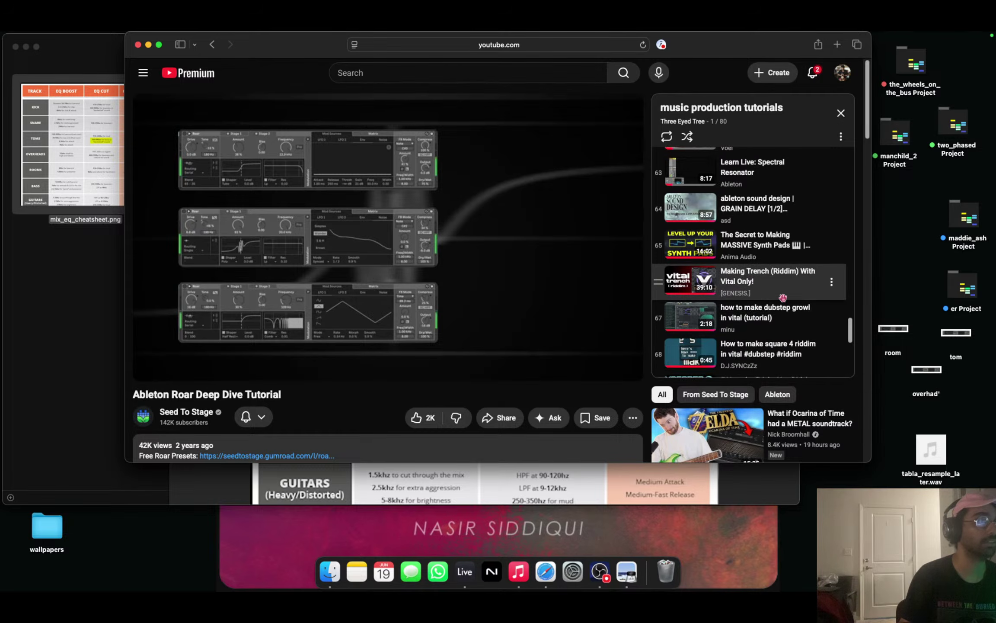
scroll(774, 301, "down", 1)
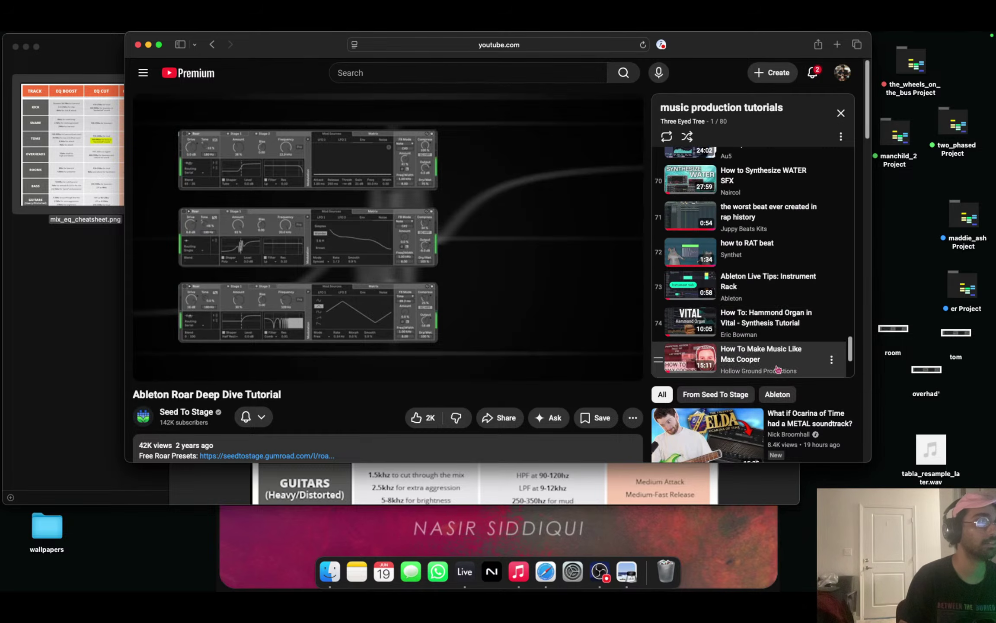
scroll(772, 287, "up", 15)
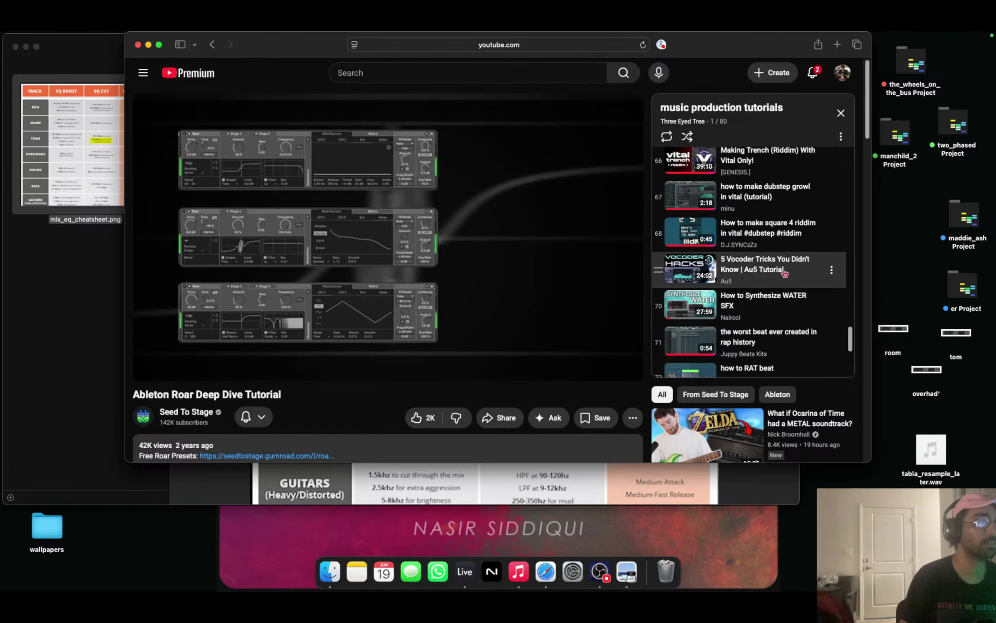
scroll(781, 272, "up", 13)
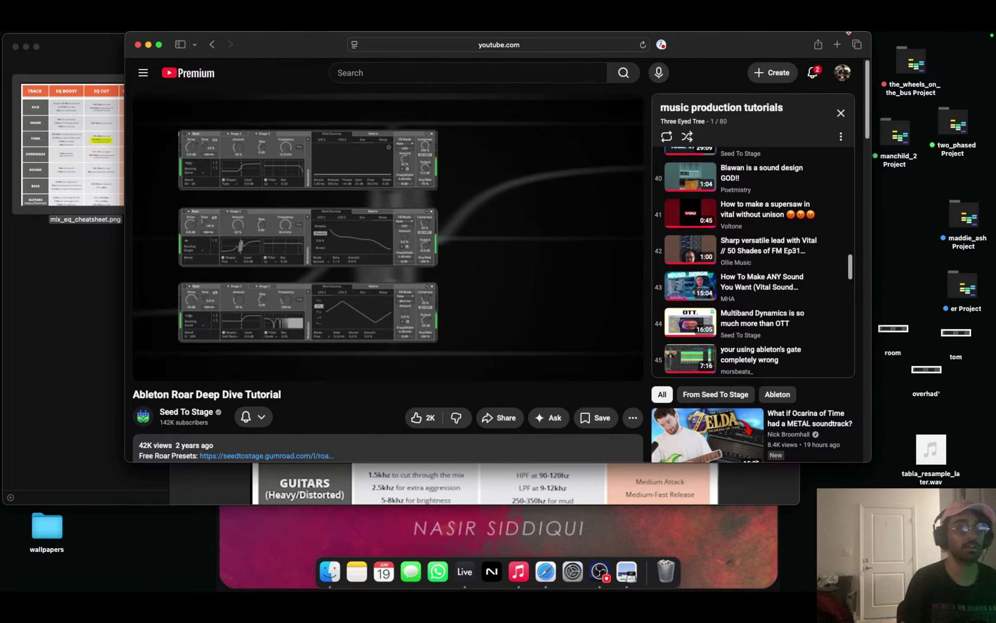
Switch from the browser to Ableton Live and consult the EQ cut ranges for toms in mix_eq_cheatsheet.png.
left_click(43, 132)
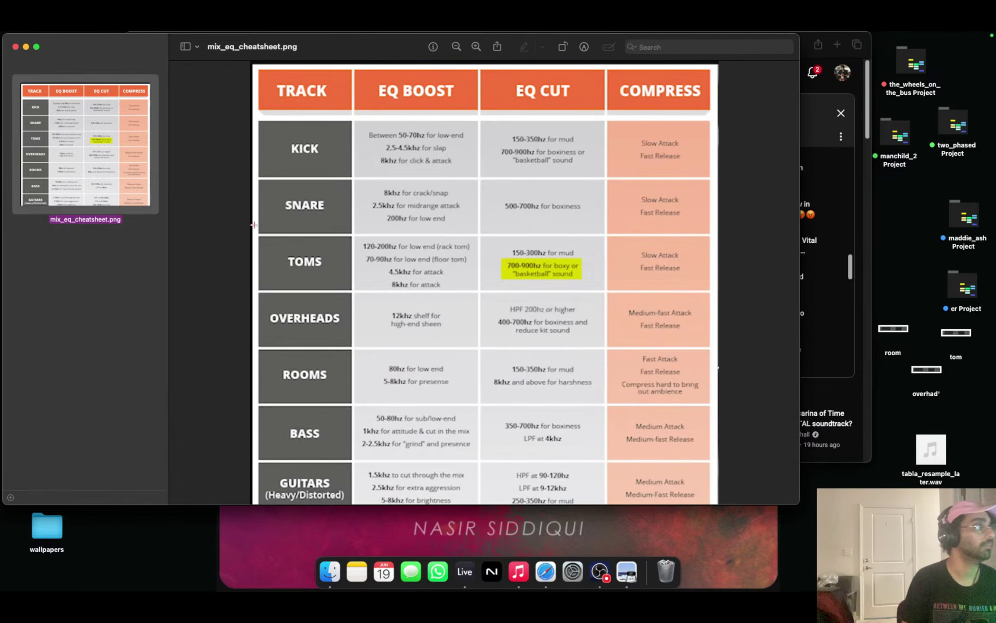
left_click(465, 571)
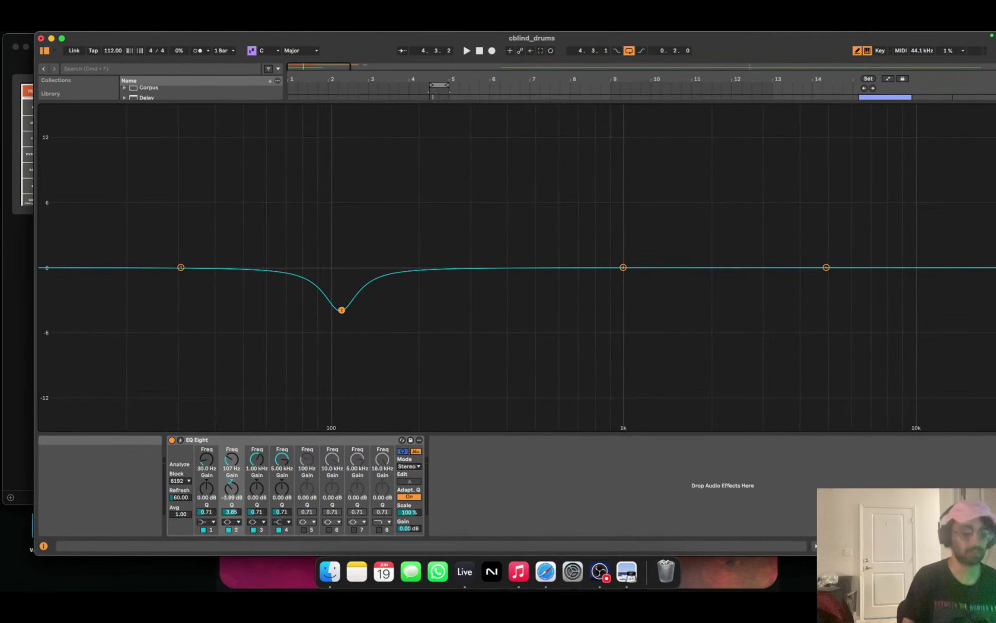
key("F11")
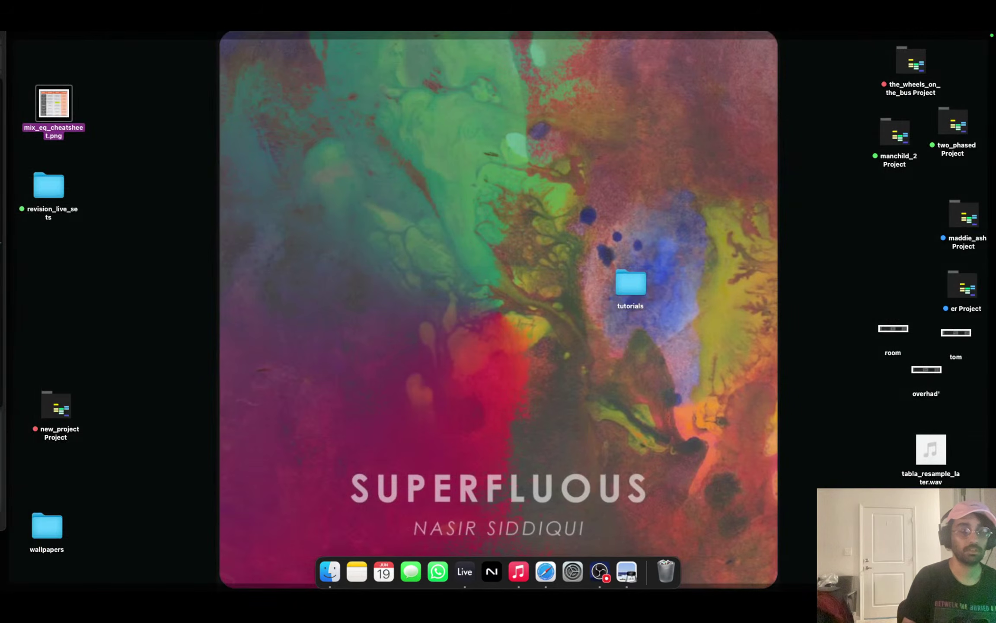
key("F11")
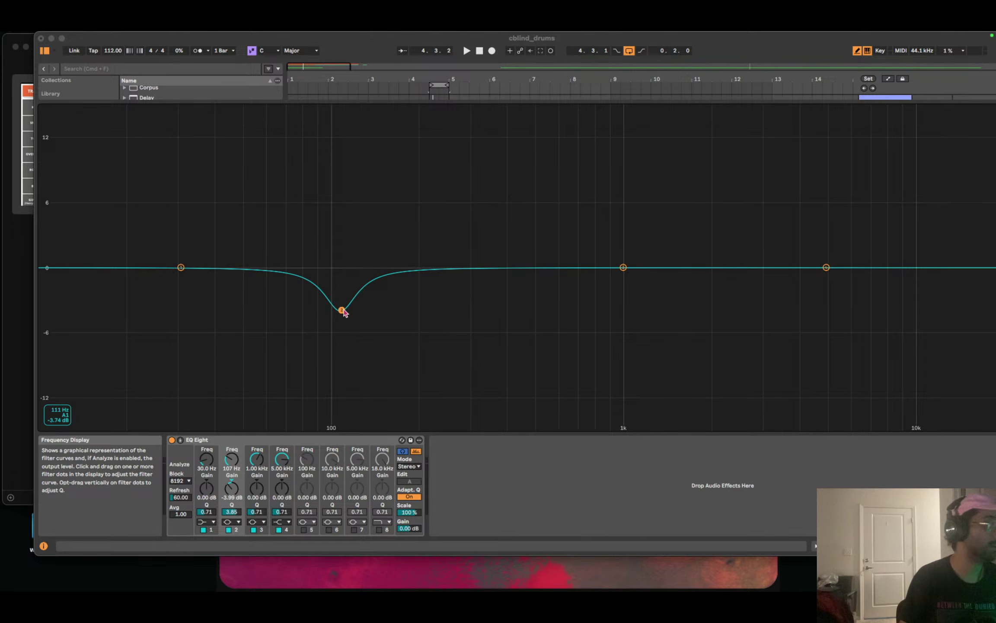
left_click(10, 128)
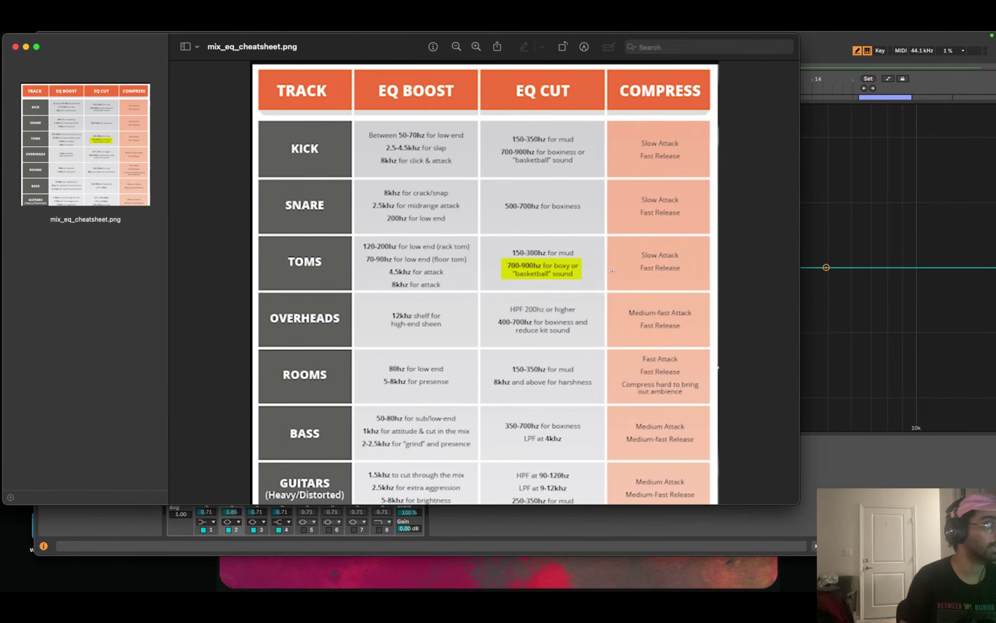
left_click(884, 225)
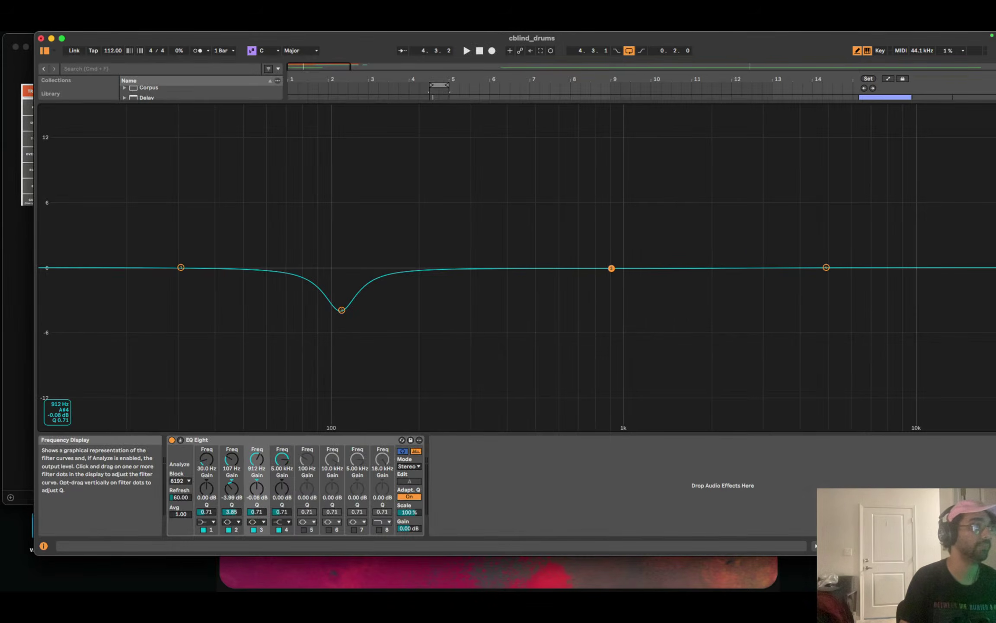
Shape band 3 of the toms' EQ Eight into a cut of about -3.04 dB at 650 Hz with Q 4.35, auditioning the loop.
left_click_drag(612, 268, 598, 268)
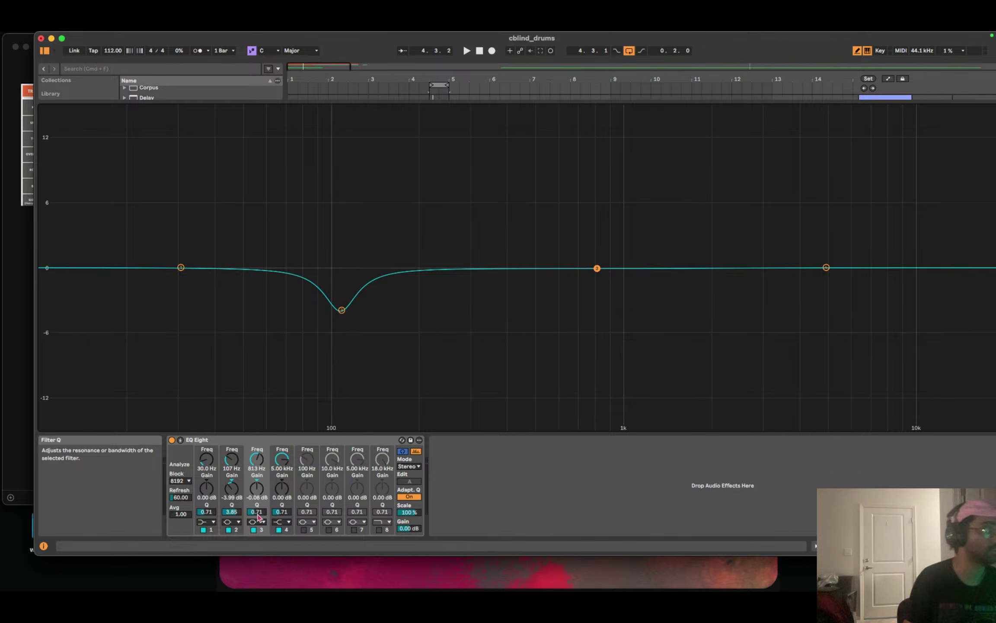
left_click_drag(259, 516, 259, 458)
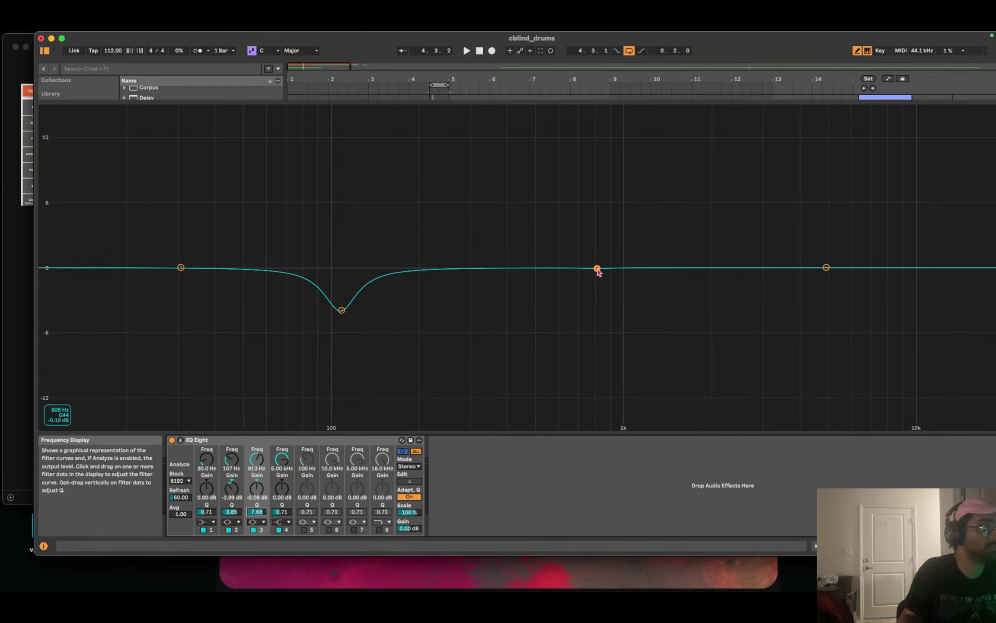
left_click_drag(596, 269, 592, 309)
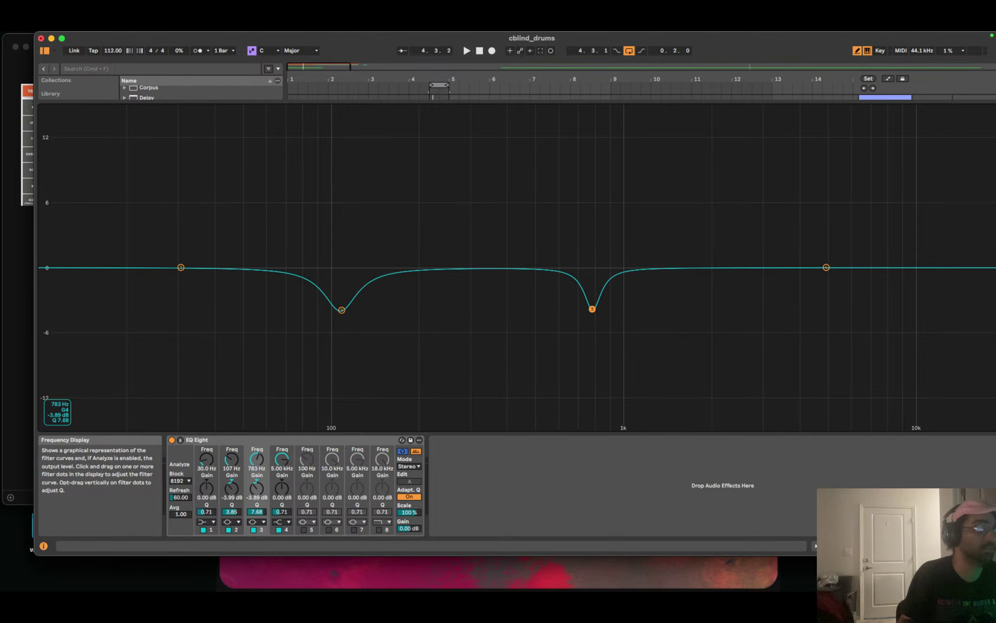
left_click_drag(592, 309, 585, 308)
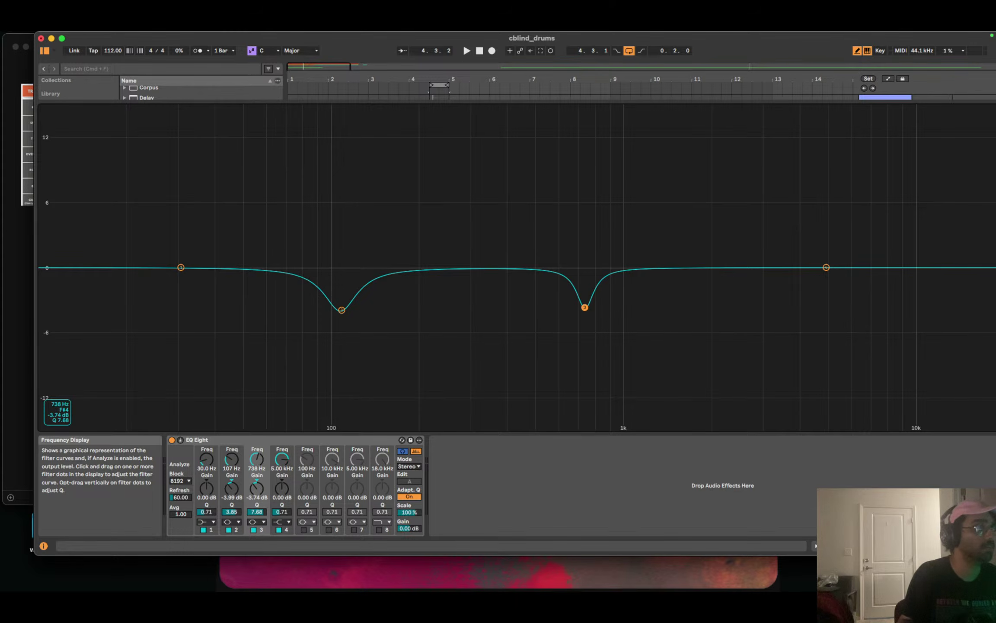
key("space")
mouse_move(585, 307)
left_mouse_down()
mouse_move(552, 312)
mouse_move(463, 107)
mouse_move(561, 107)
mouse_move(567, 323)
mouse_move(591, 318)
mouse_move(568, 320)
mouse_move(584, 304)
left_mouse_up()
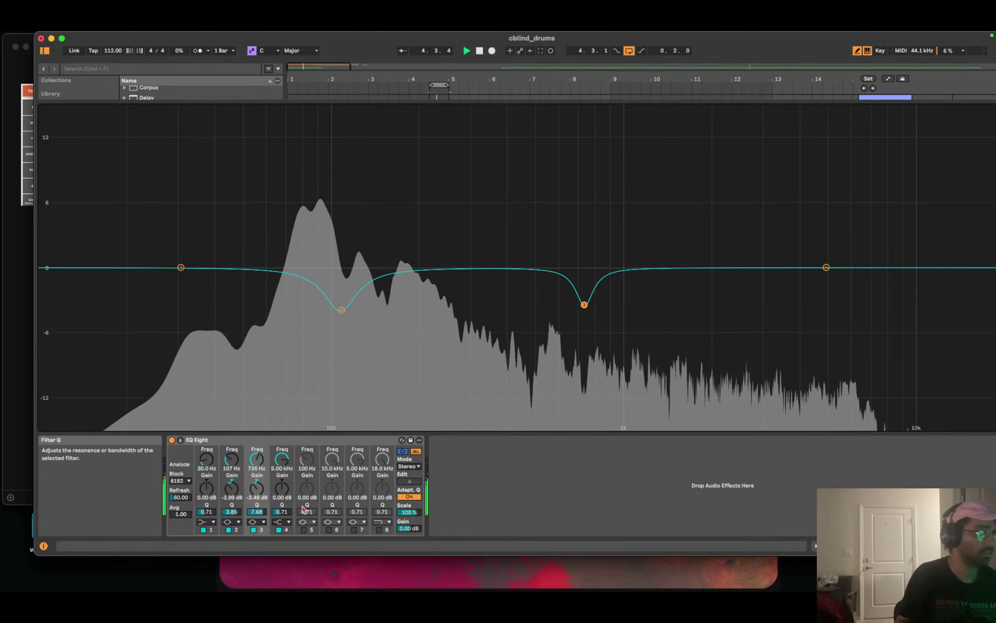
left_click_drag(256, 512, 257, 536)
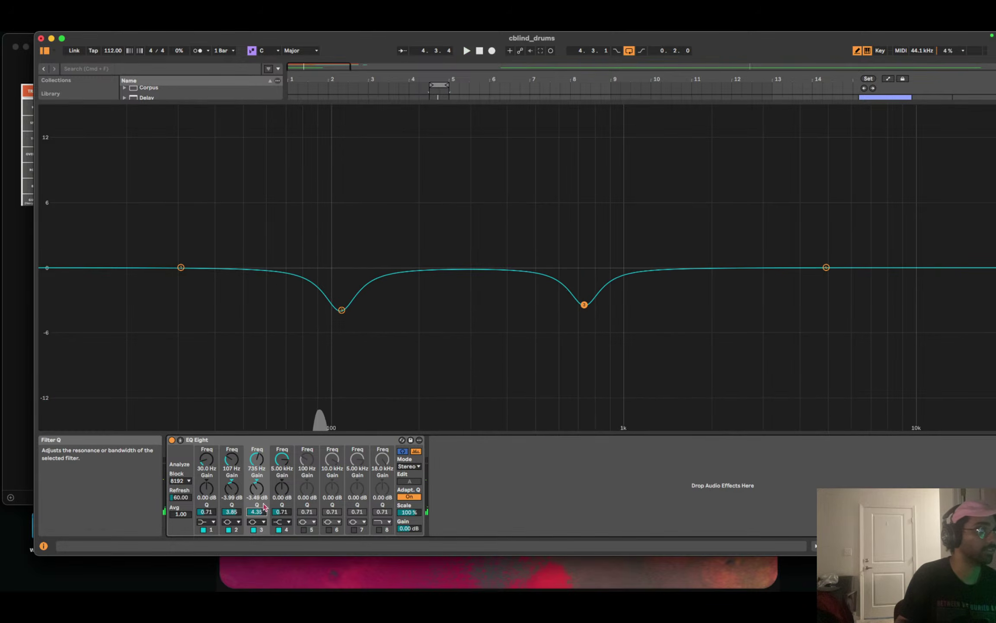
mouse_move(584, 305)
left_mouse_down()
mouse_move(530, 300)
mouse_move(590, 299)
mouse_move(568, 299)
left_mouse_up()
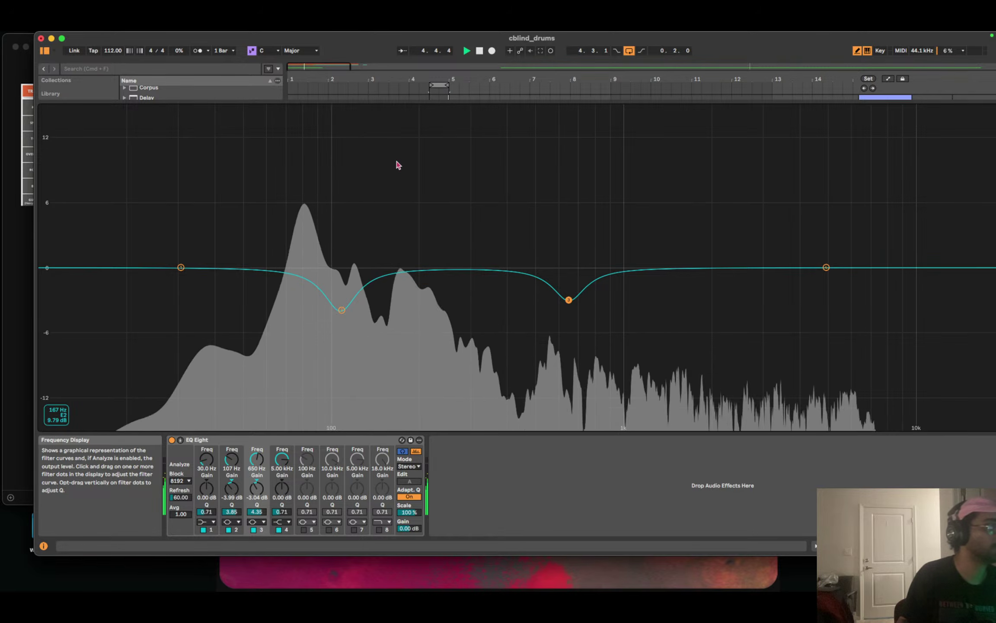
Close the enlarged EQ display, stop playback and collapse the EQ Eight device.
key("Escape")
key("space")
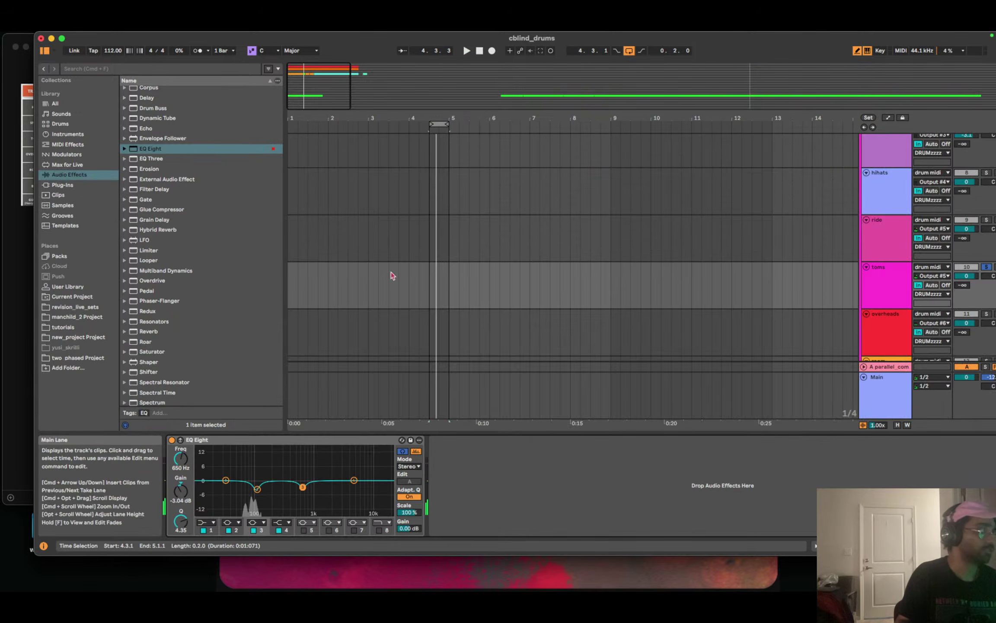
double_click(246, 439)
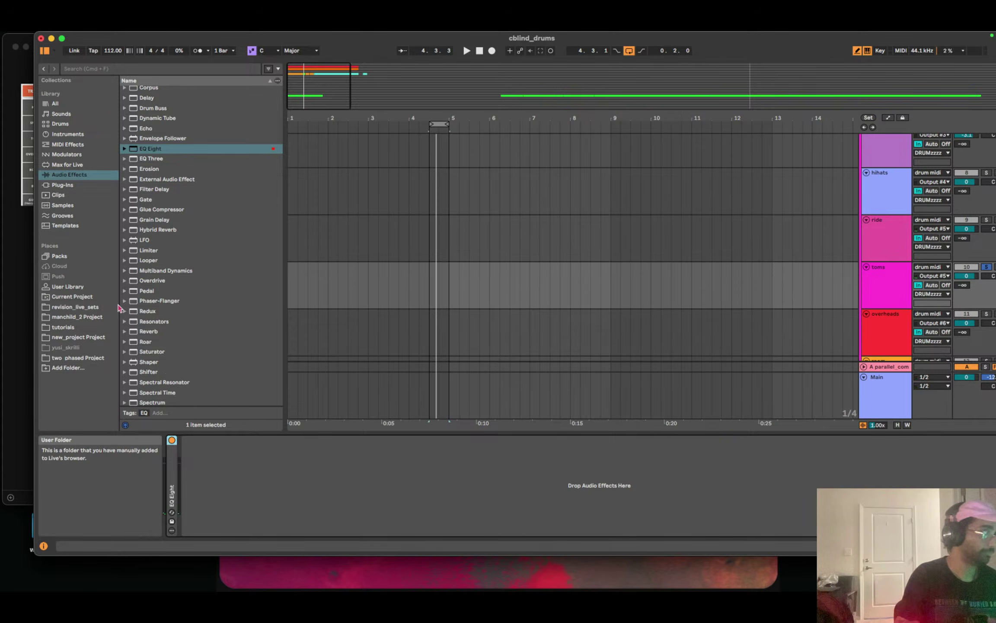
Check the cheatsheet's compression advice for toms, and add a Compressor with its sidechain filter off to the toms track, collapsed during playback.
left_click(19, 125)
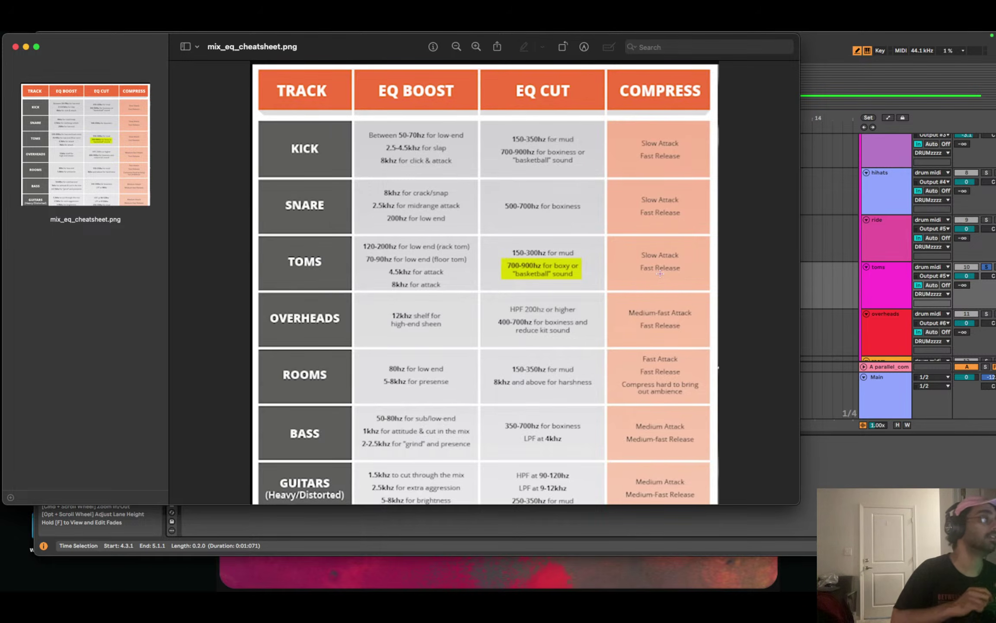
left_click(882, 479)
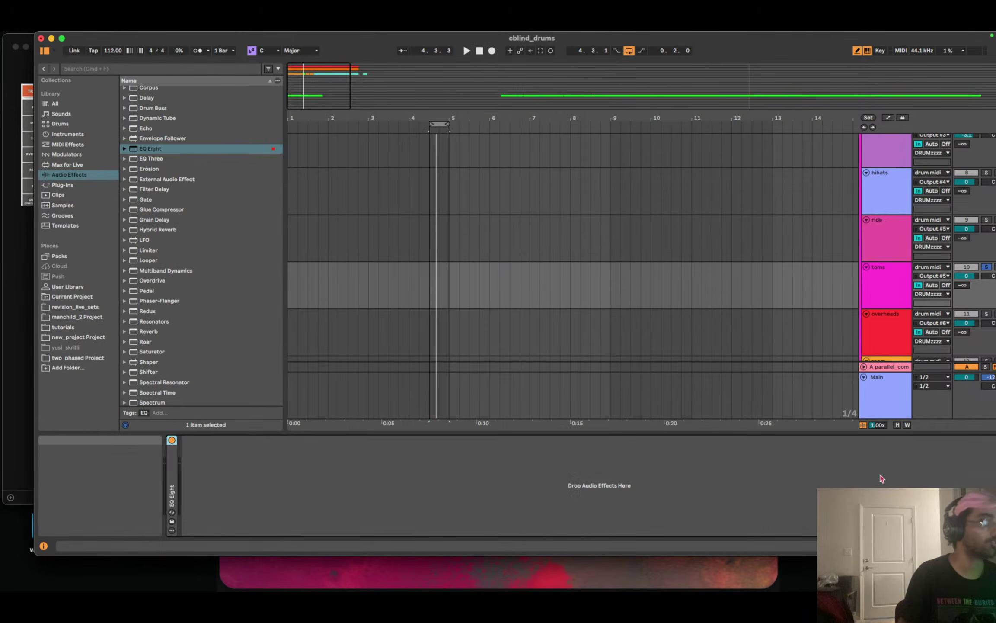
left_click(781, 289)
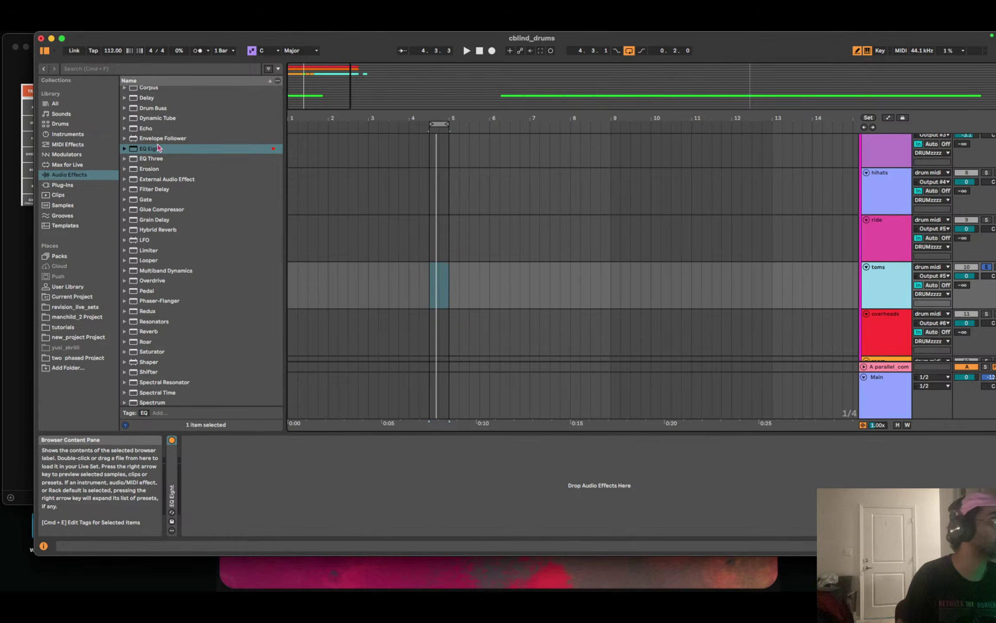
scroll(157, 148, "up", 5)
double_click(169, 196)
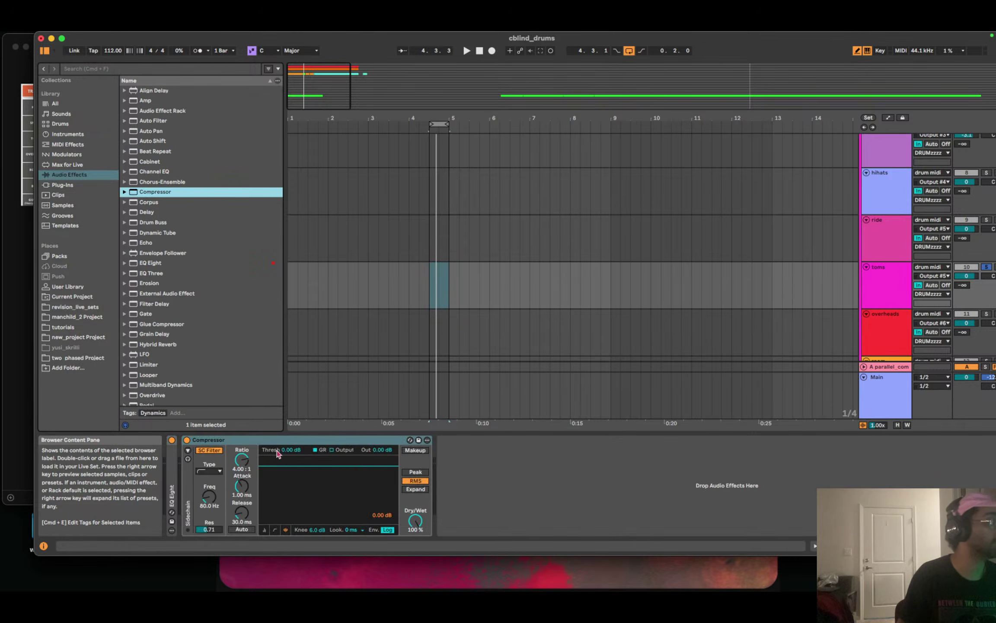
key("space")
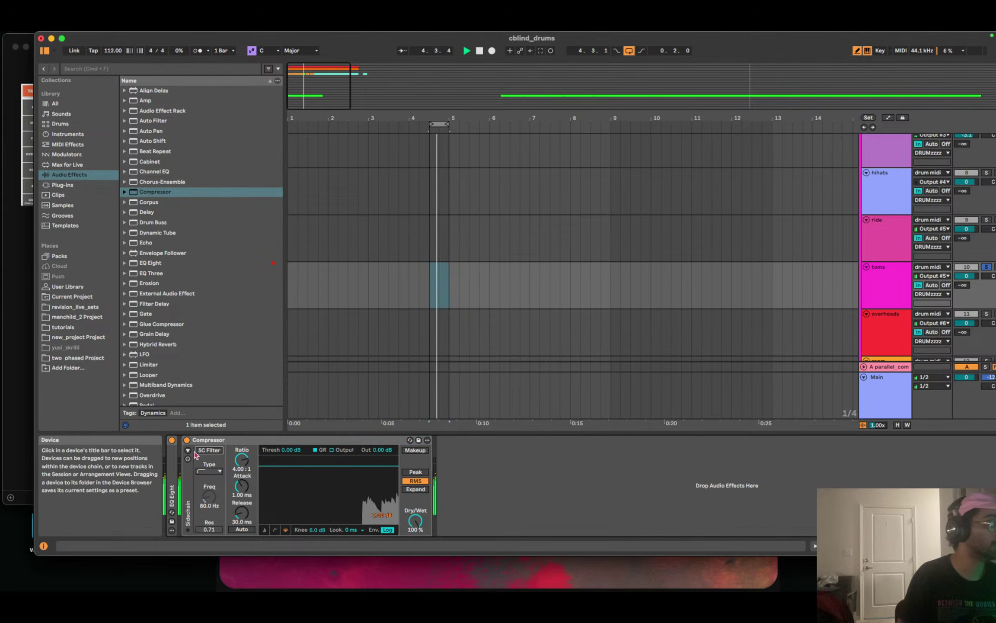
double_click(266, 439)
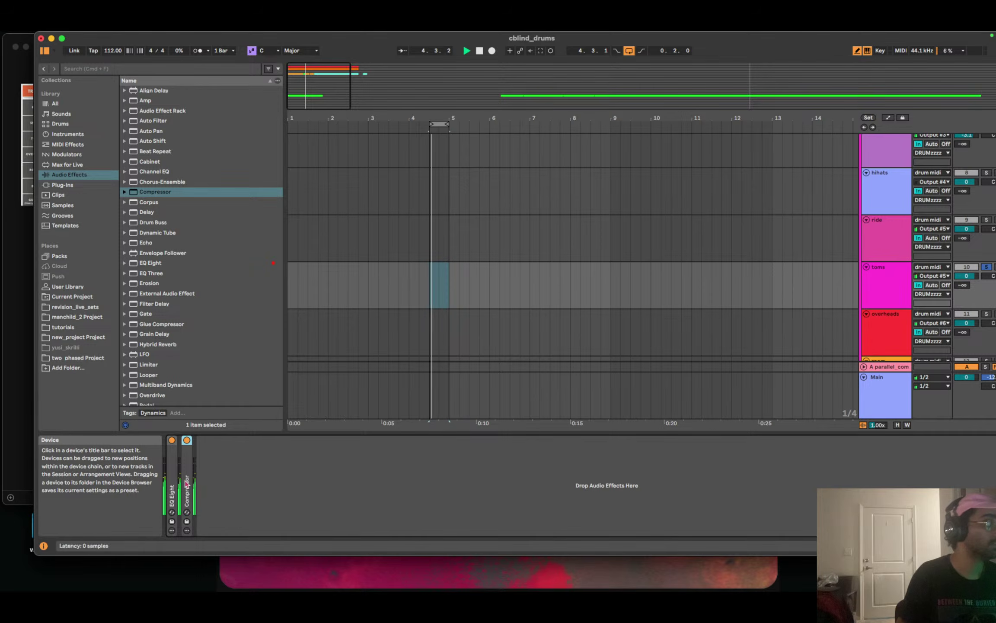
Expand the toms' Compressor and lower its threshold to about -35.1 dB while auditioning the loop, stopping playback at the end.
double_click(182, 492)
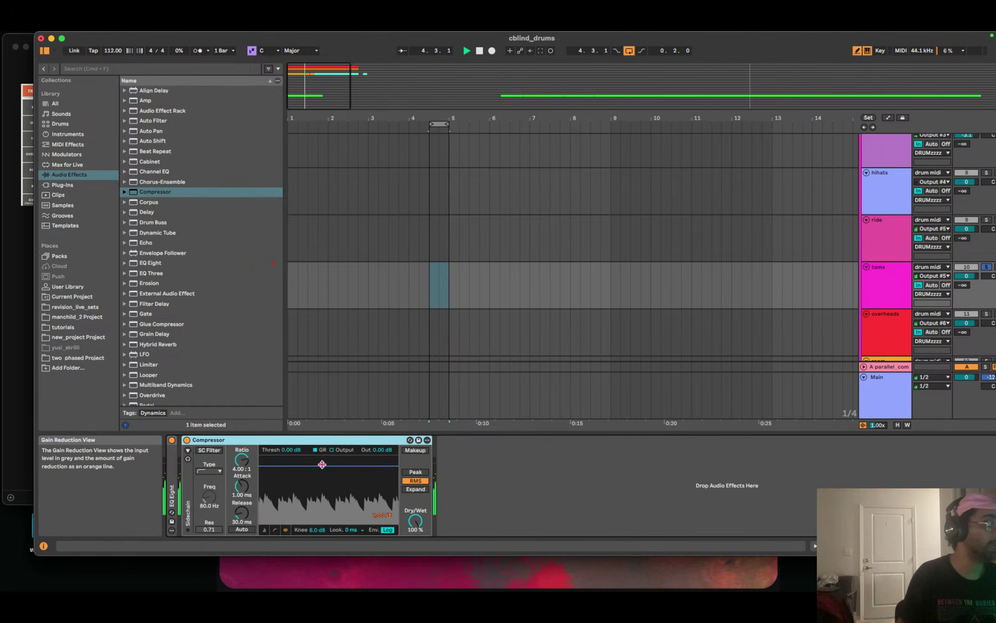
left_click_drag(326, 465, 325, 483)
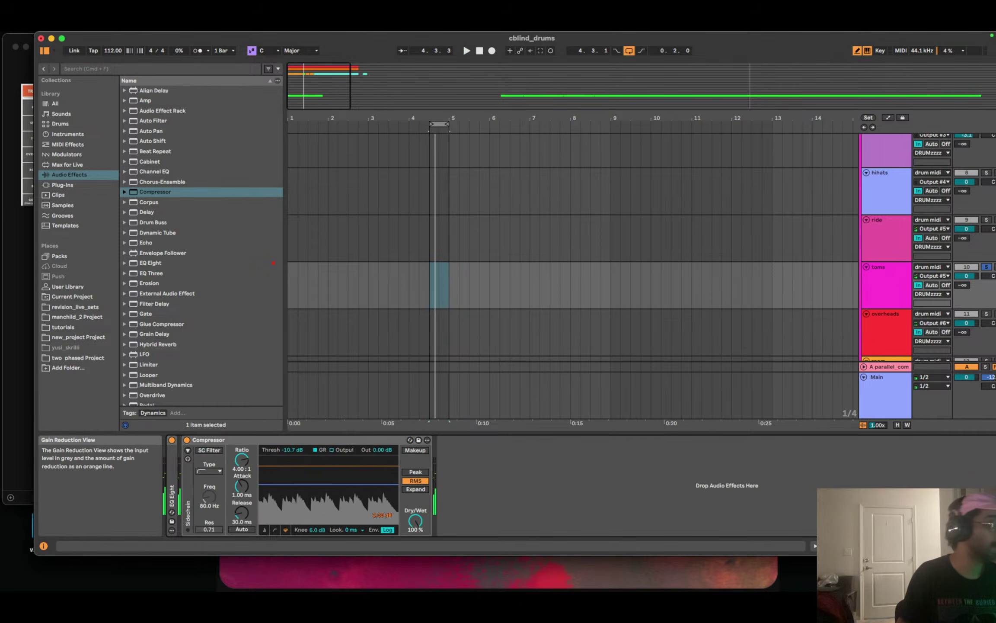
left_click_drag(328, 485, 329, 485)
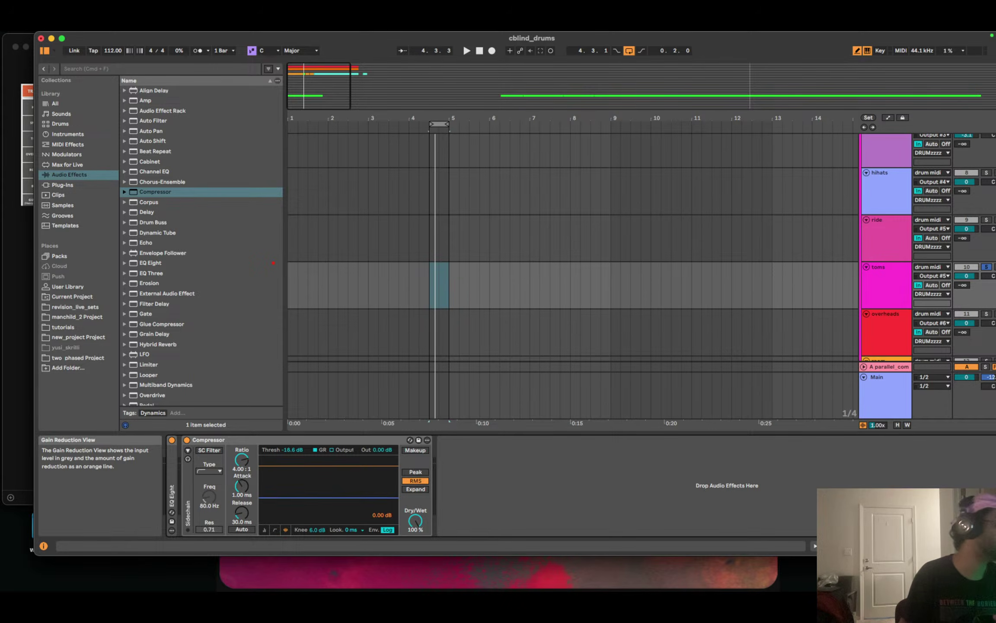
key("space")
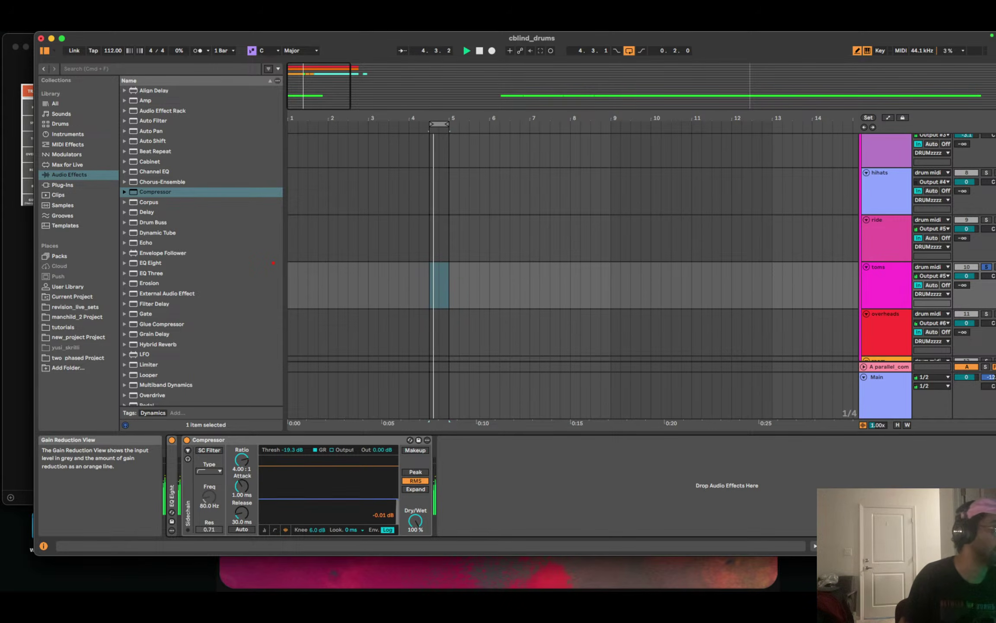
left_click_drag(328, 497, 328, 510)
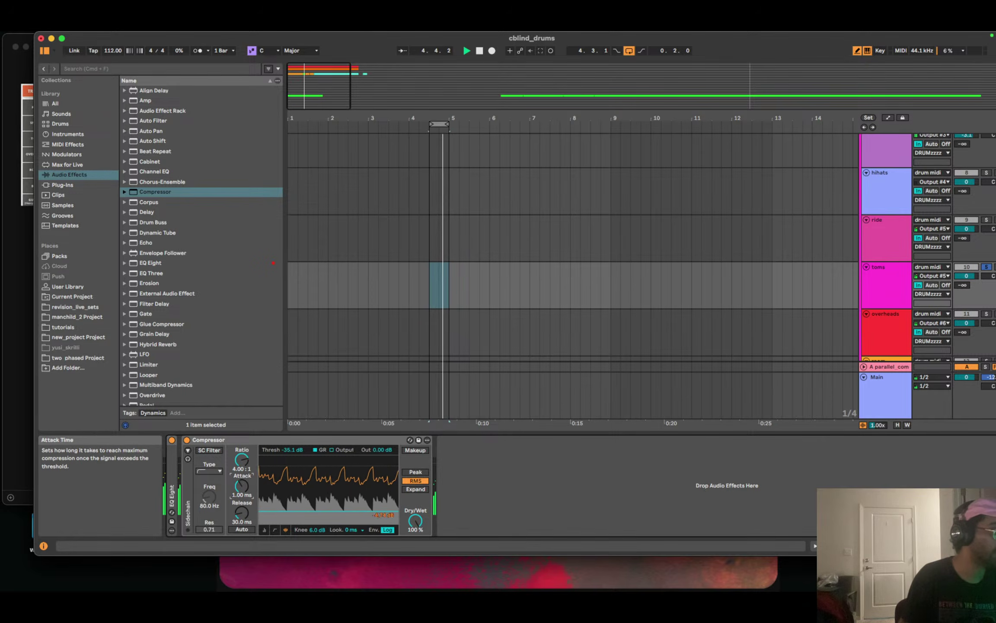
key("space")
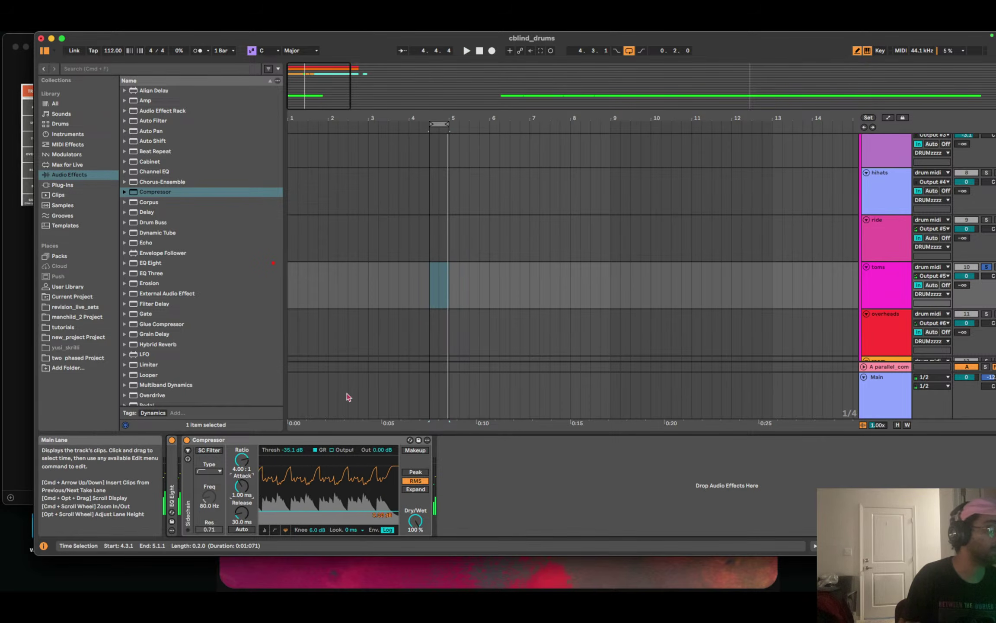
Add a Utility after the Compressor on the toms track, raise its gain to about 6.67 dB and play the loop.
scroll(180, 377, "down", 5)
left_click(177, 381)
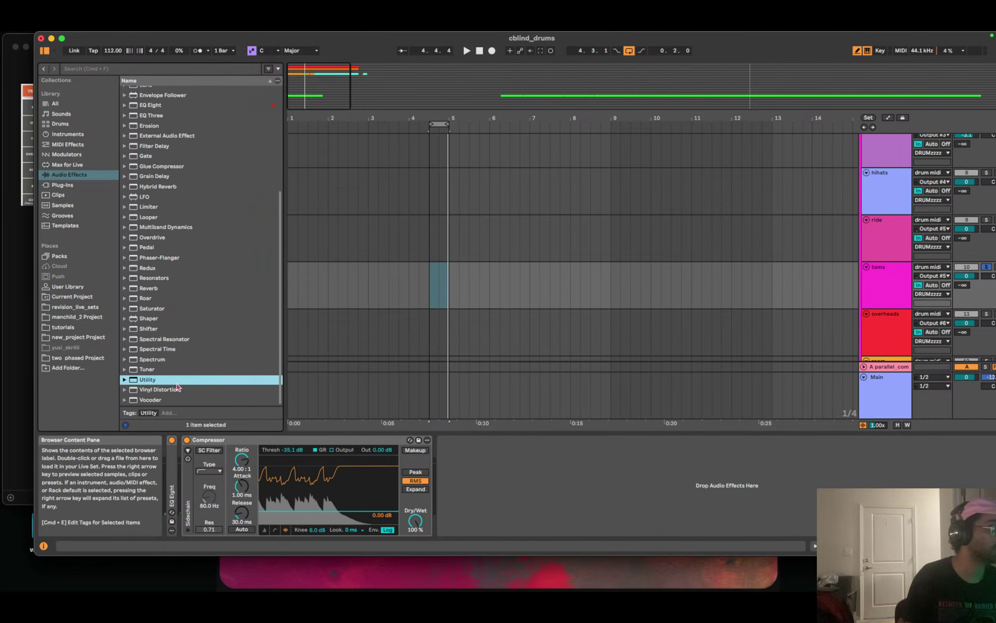
double_click(177, 382)
left_click_drag(493, 475, 493, 467)
key("space")
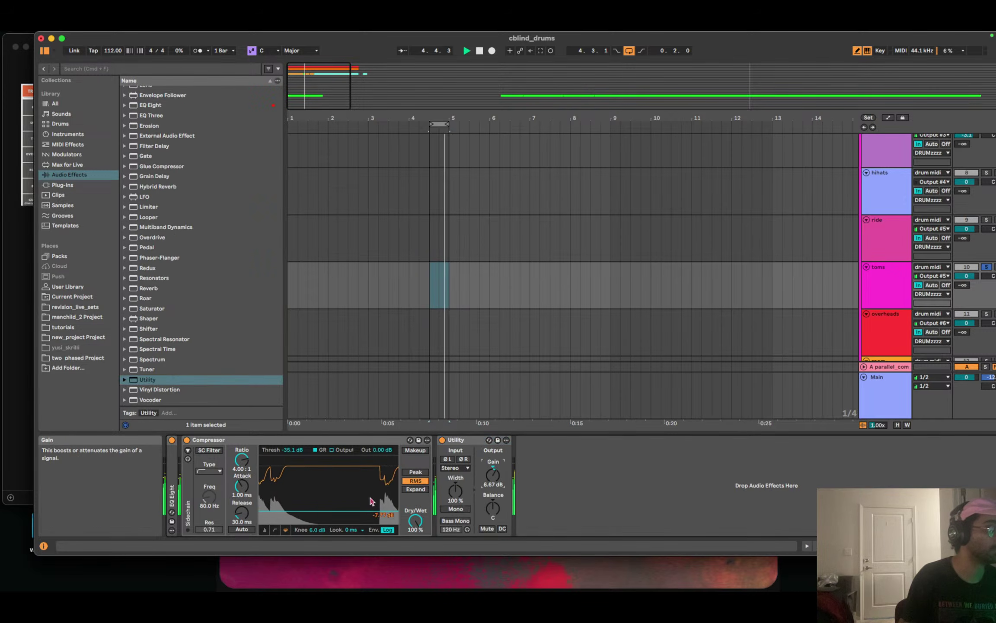
Audition the Compressor's attack time at its extremes of 0.01 ms and 1 s on the looped toms.
mouse_move(242, 485)
left_mouse_down()
mouse_move(242, 477)
mouse_move(242, 493)
left_mouse_up()
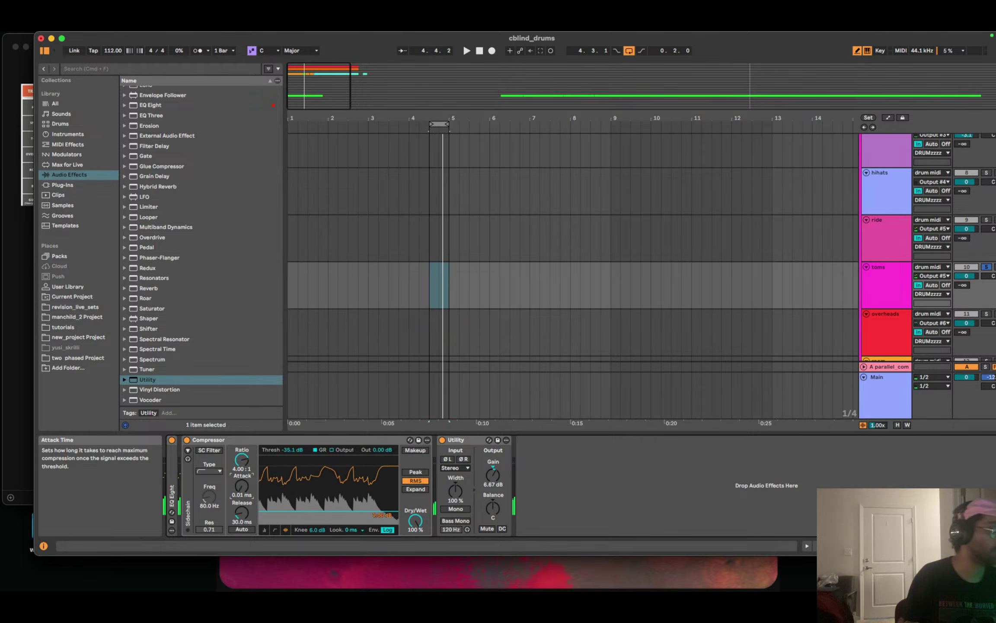
key("space")
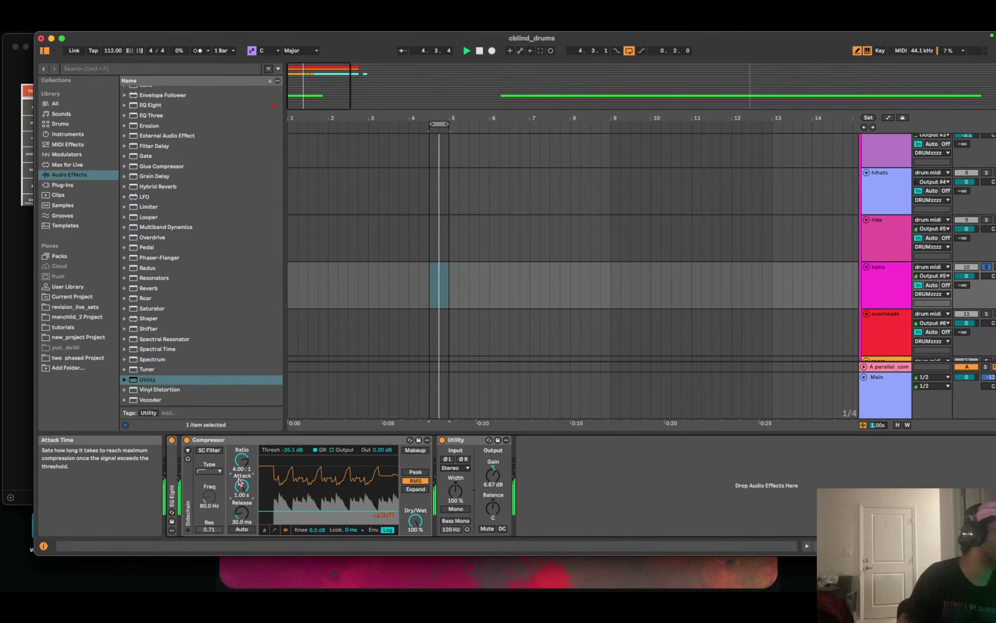
left_click_drag(241, 485, 241, 445)
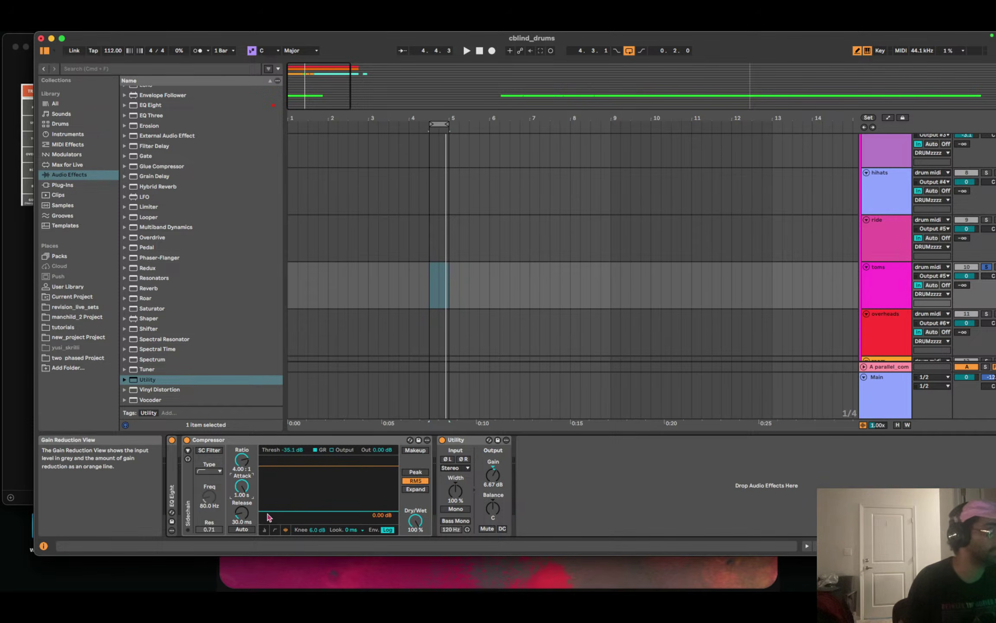
Refine the Compressor's attack time to about 25.9 ms while listening to the toms loop, and stop playback.
left_click_drag(242, 486, 242, 532)
key("space")
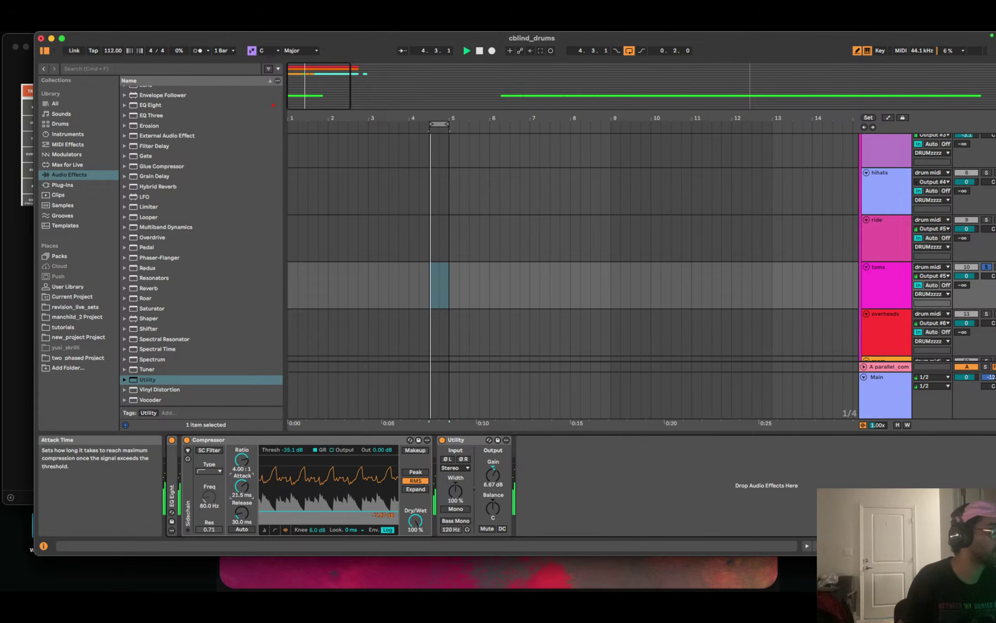
left_click_drag(242, 510, 242, 514)
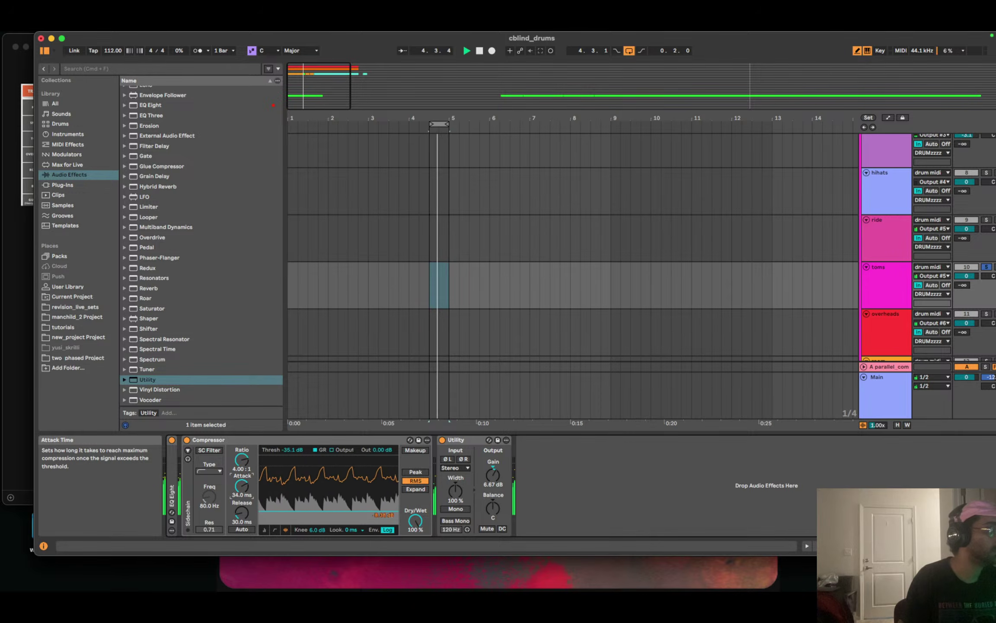
left_click_drag(242, 486, 242, 489)
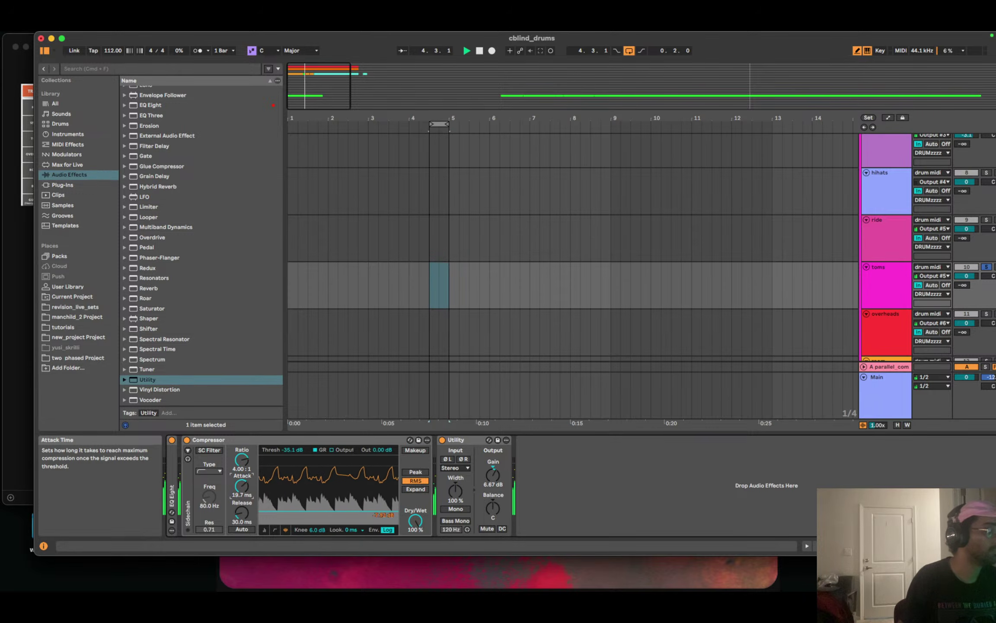
left_click_drag(242, 486, 242, 484)
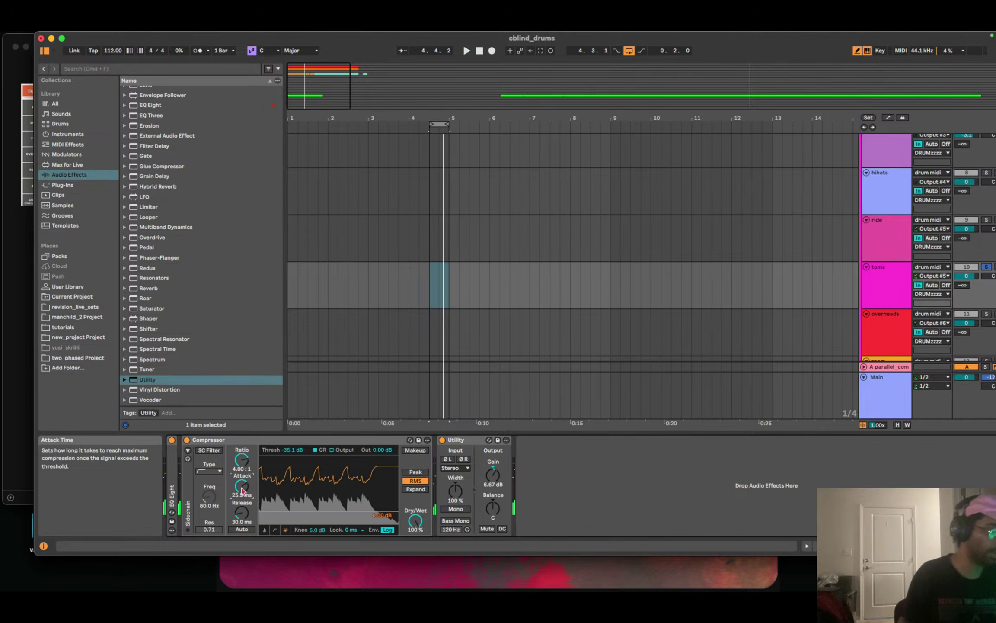
key("space")
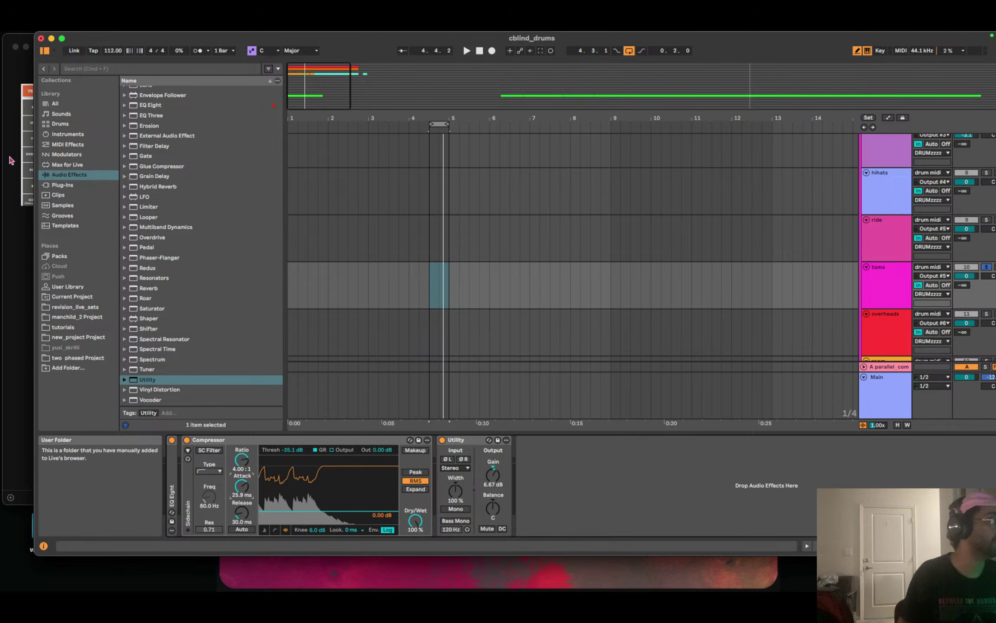
Check the cheatsheet's compression advice for toms, and set the Compressor's release to about 17.5 ms and threshold to about -37.1 dB during playback.
left_click(13, 156)
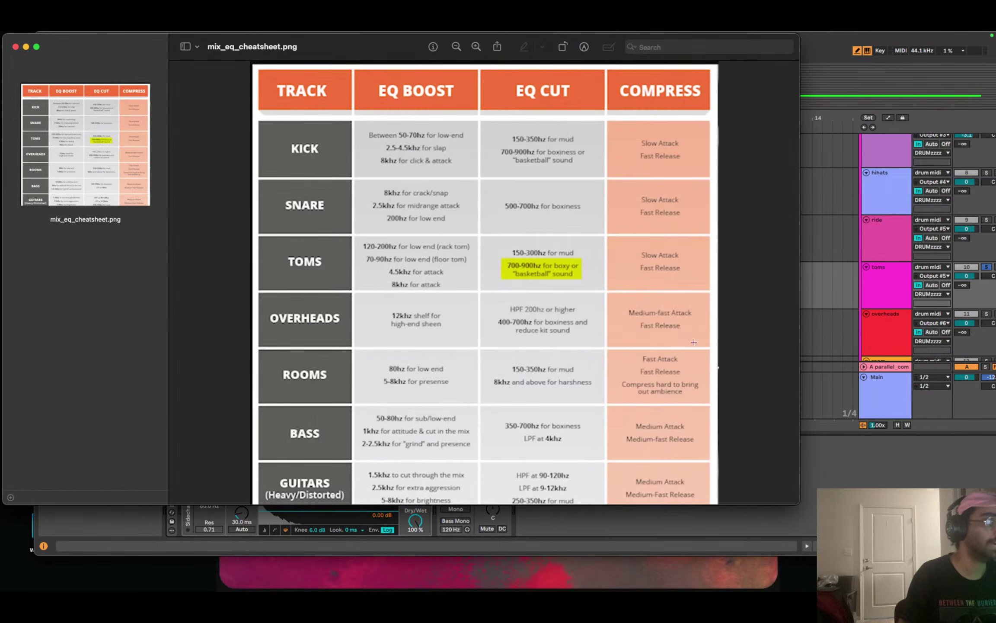
left_click(275, 548)
key("space")
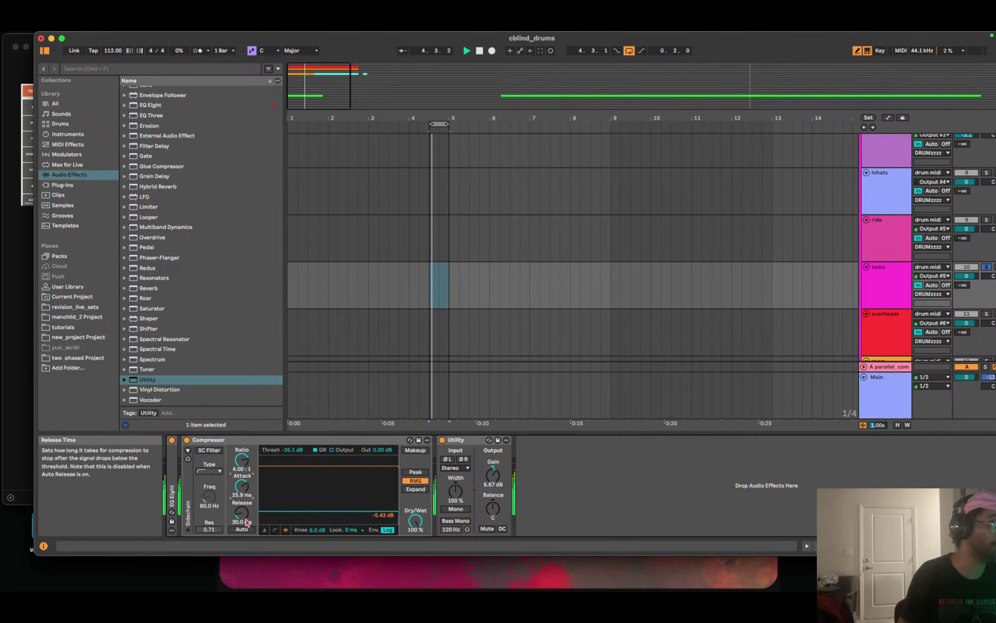
left_click_drag(242, 513, 242, 497)
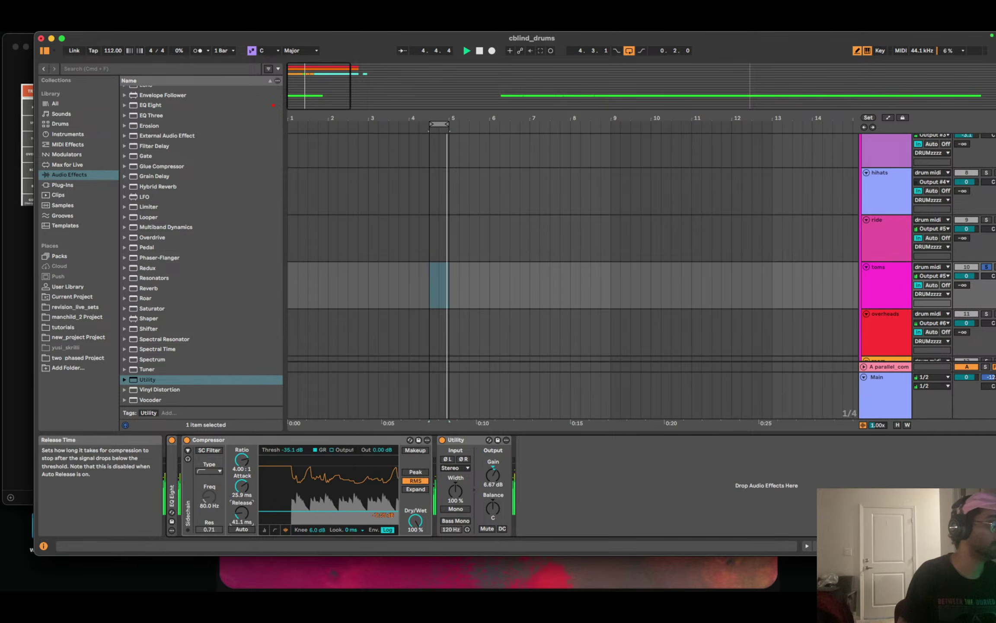
left_click_drag(242, 513, 242, 521)
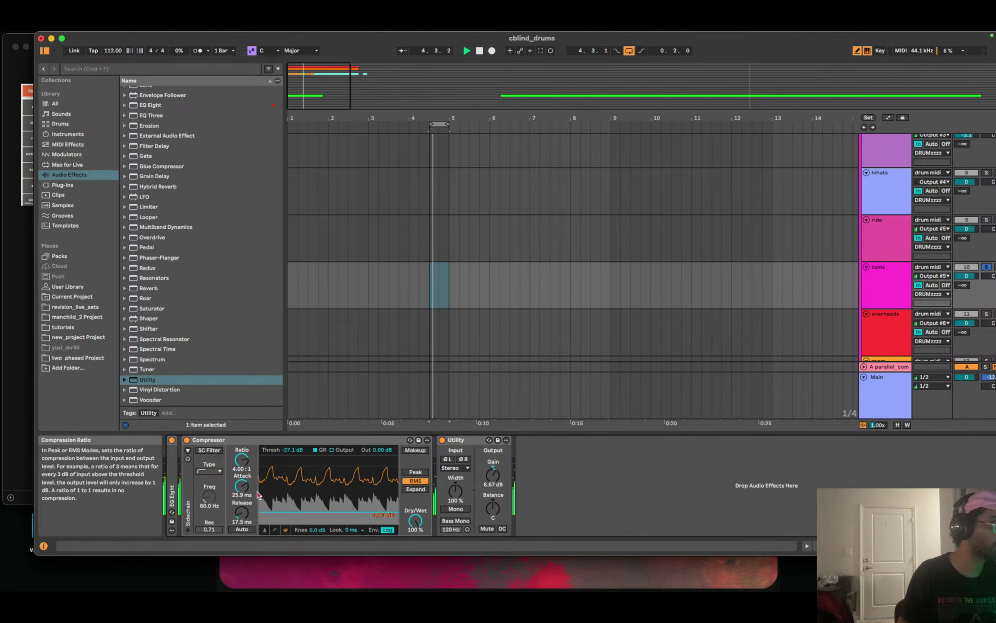
Fine-tune the Compressor to about 28.3 ms attack and 15.5 ms release, stop playback and collapse the device.
left_click(240, 487)
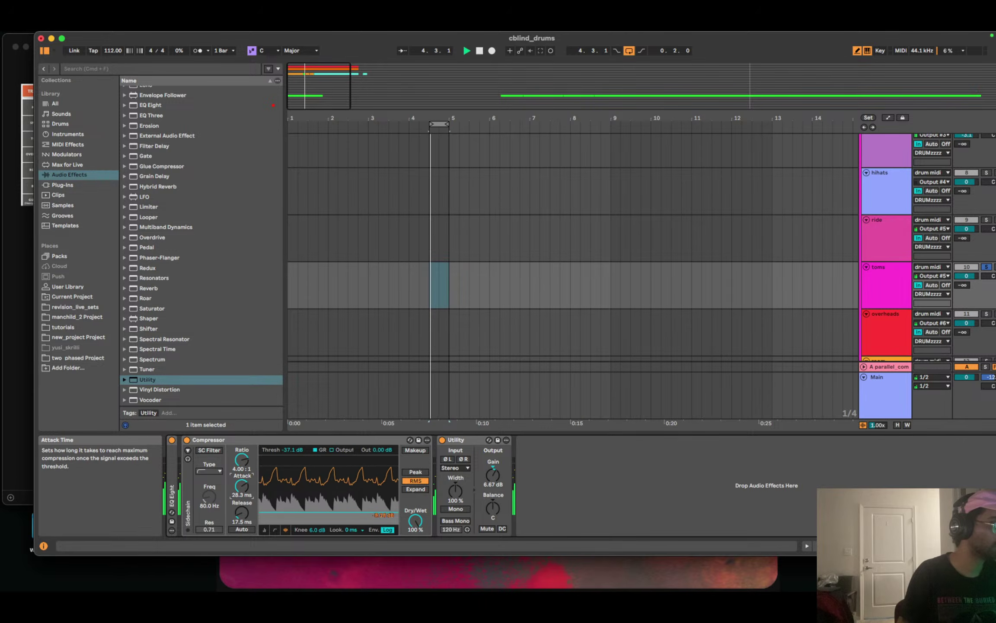
left_click(240, 508)
left_click_drag(240, 512, 241, 496)
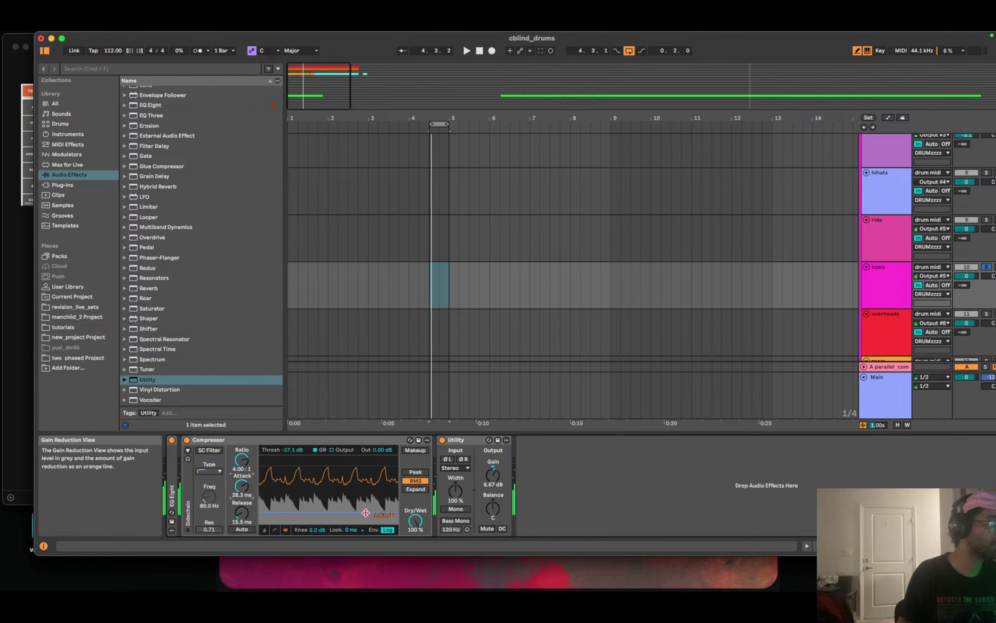
left_click(215, 450)
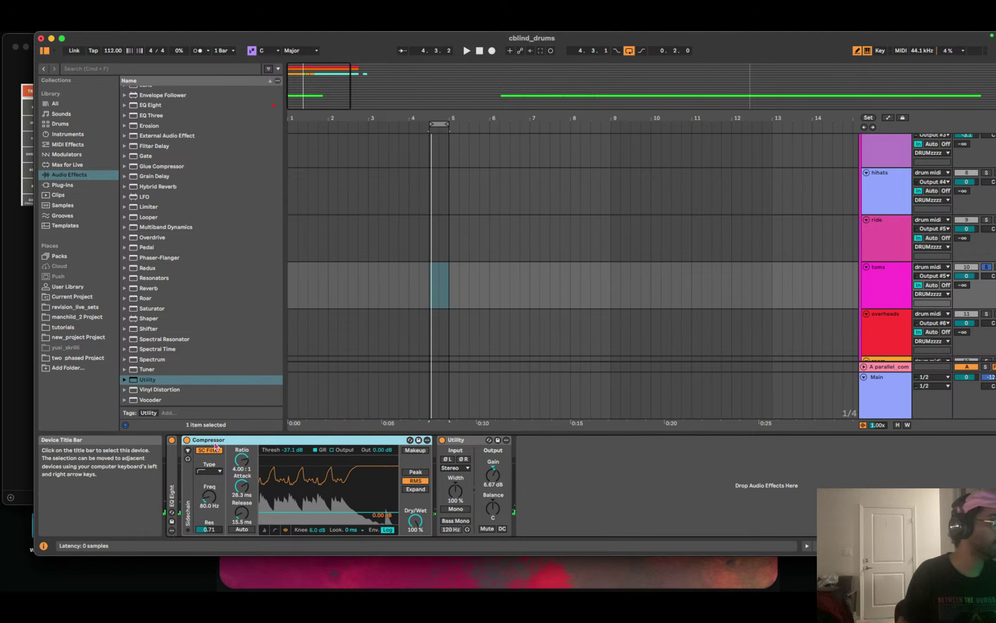
double_click(212, 440)
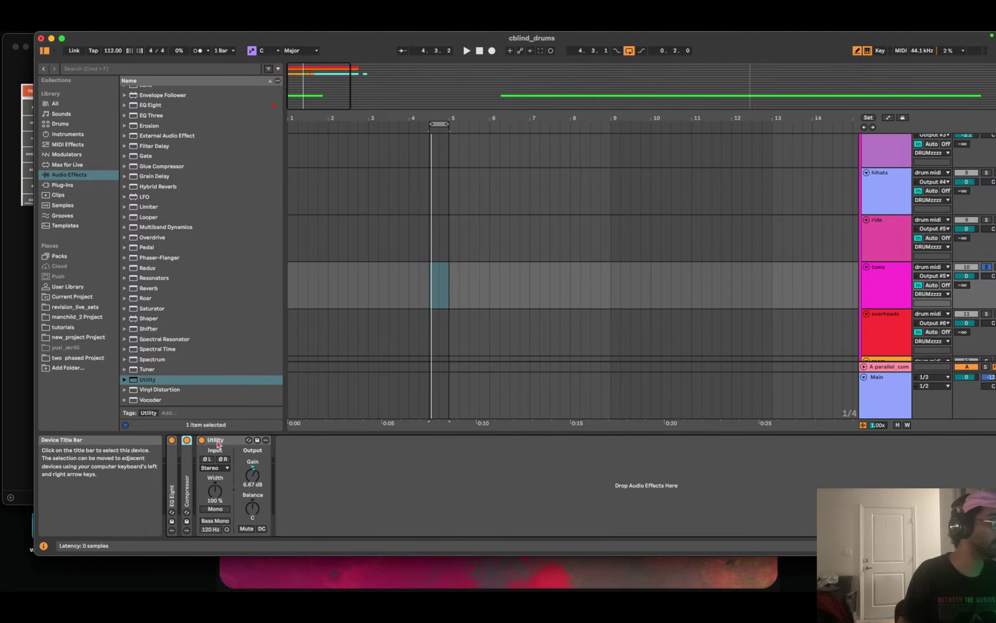
Consult the cheatsheet's EQ boost frequencies for toms, and add a second EQ Eight after the Utility on the toms track.
left_click(22, 130)
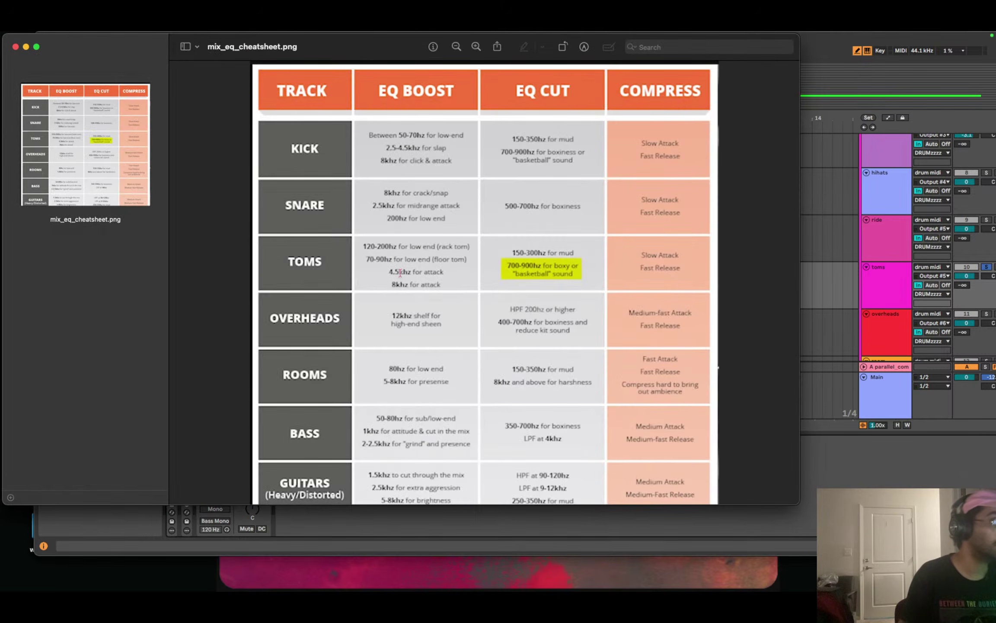
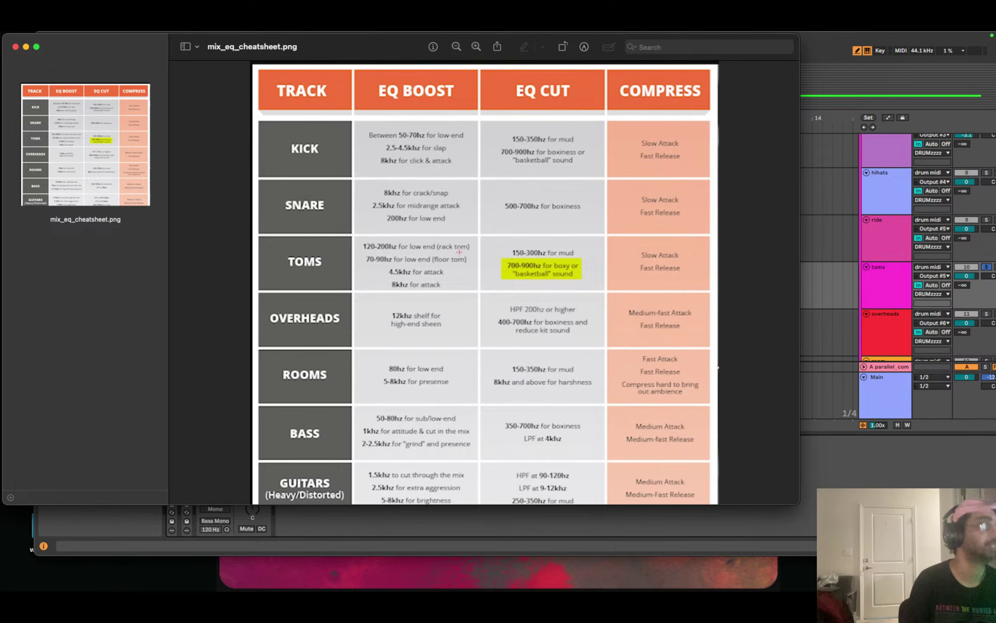
left_click(807, 475)
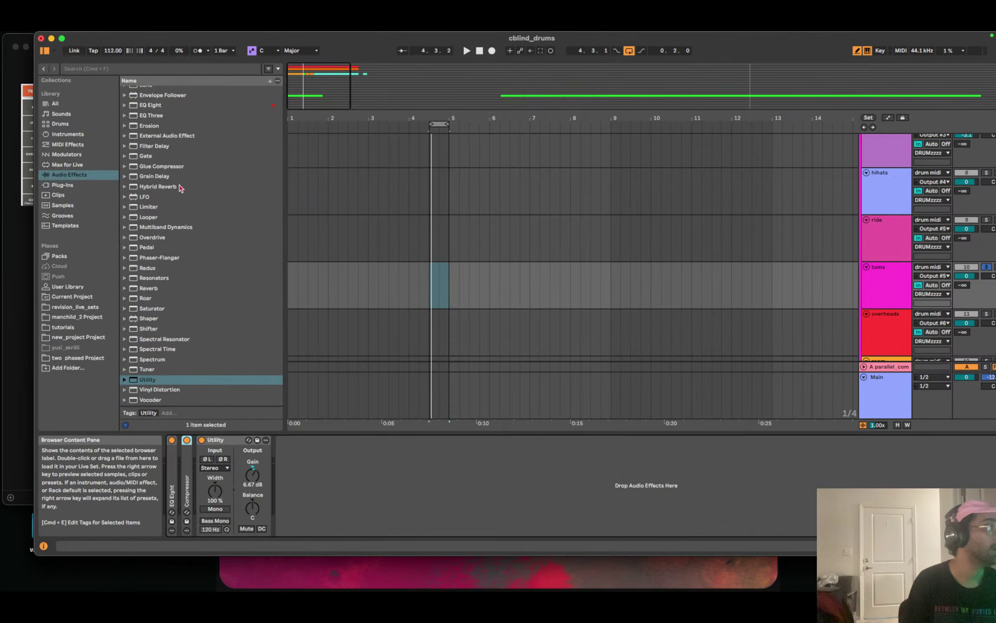
scroll(181, 190, "up", 1)
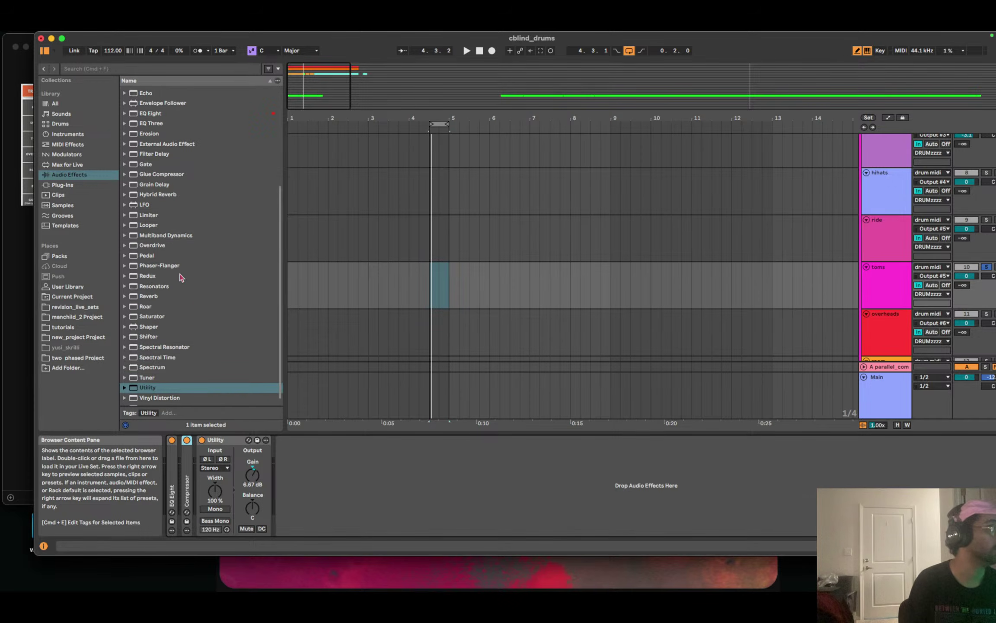
scroll(156, 259, "up", 5)
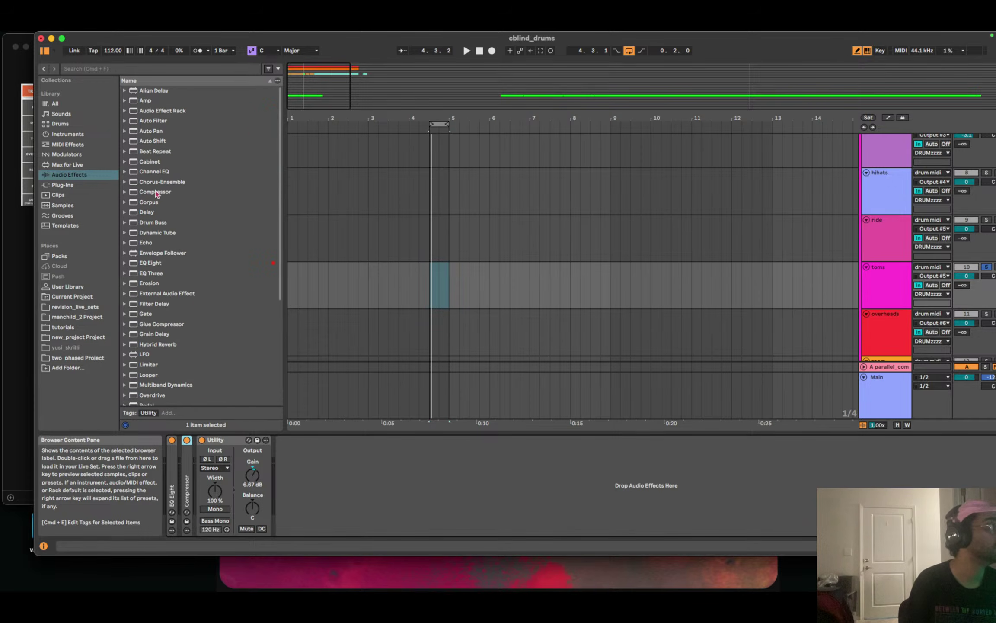
double_click(168, 263)
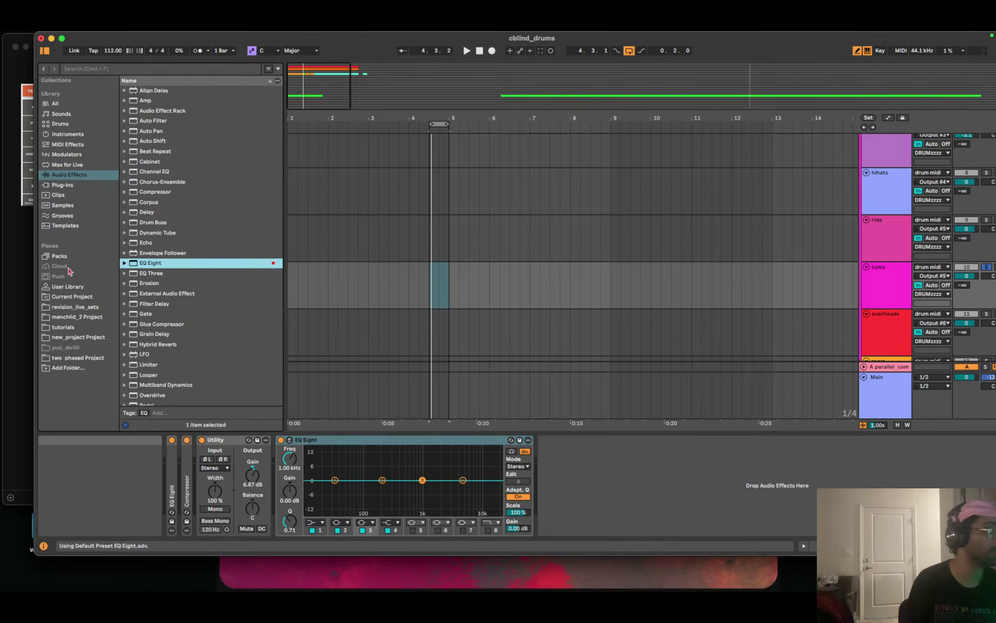
Move the mix_eq_cheatsheet.png window clear of the effects browser and bring it forward to review the EQ boost ranges for toms.
left_click(27, 78)
left_click_drag(88, 55, 519, 83)
left_click(361, 408)
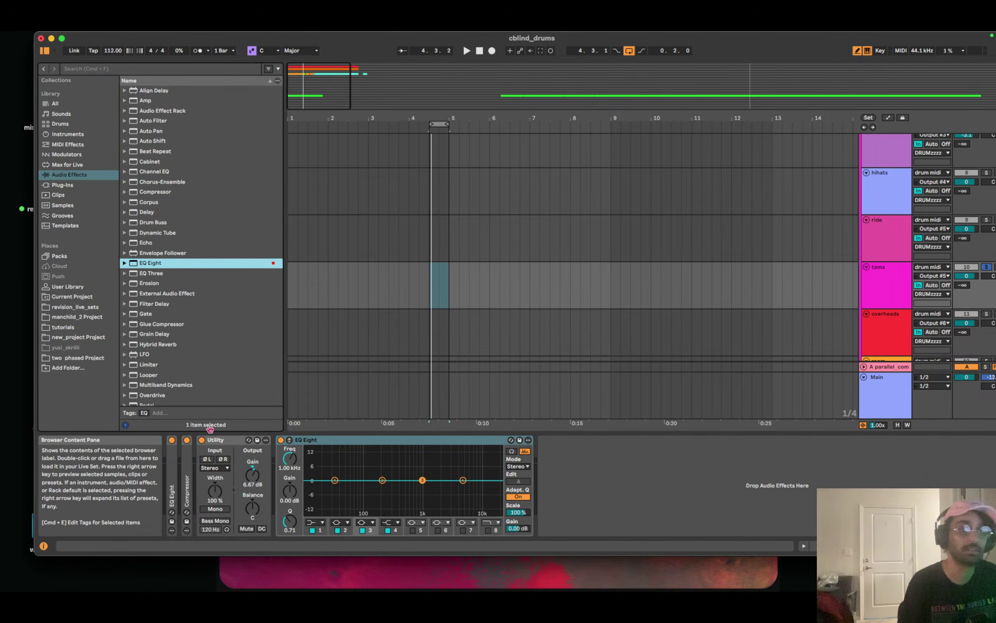
key("super+Tab")
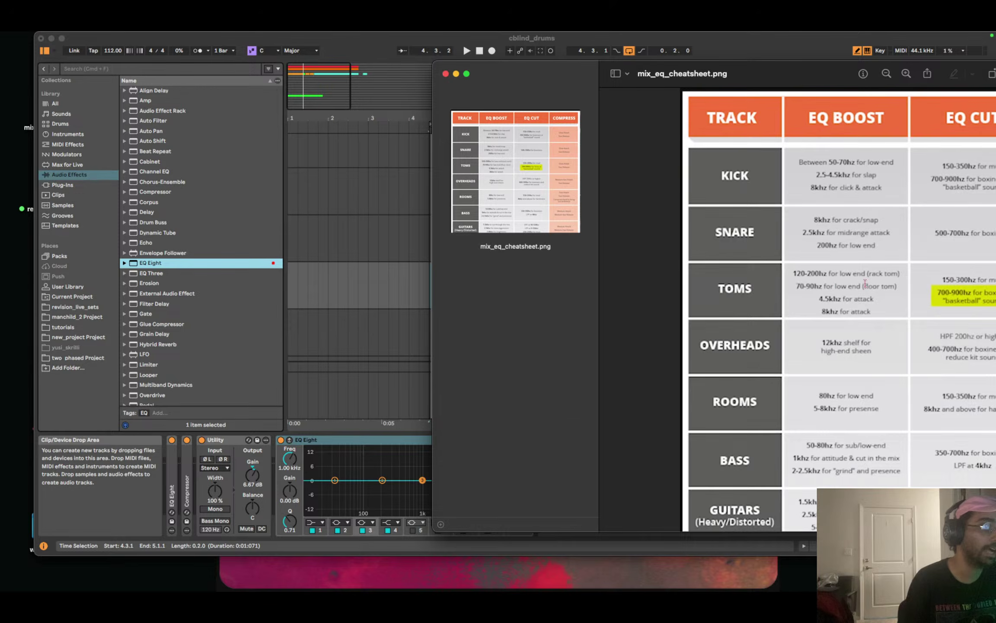
Enlarge the second EQ Eight's display and shape band 1 as a bell at about 58.4 Hz, 1.53 dB and Q 5.33.
left_click(331, 470)
left_click(349, 469)
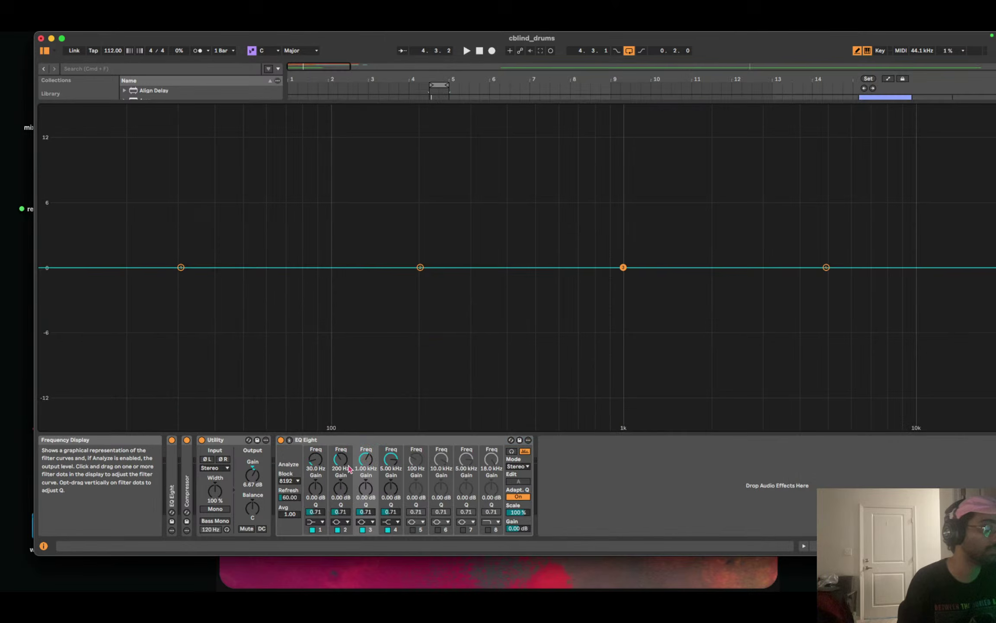
left_click_drag(181, 268, 265, 251)
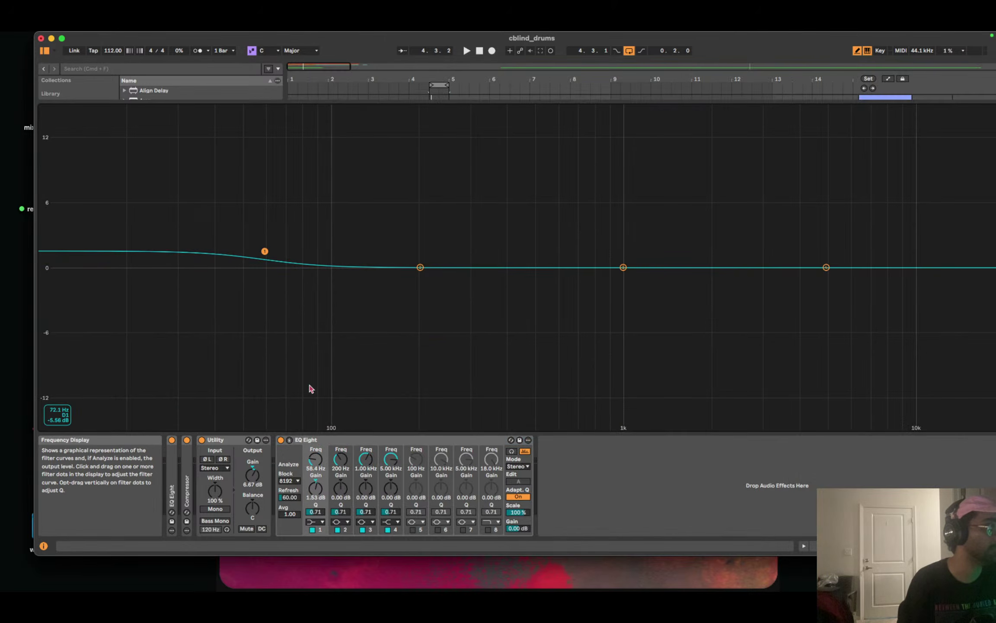
left_click(319, 522)
left_click(314, 514)
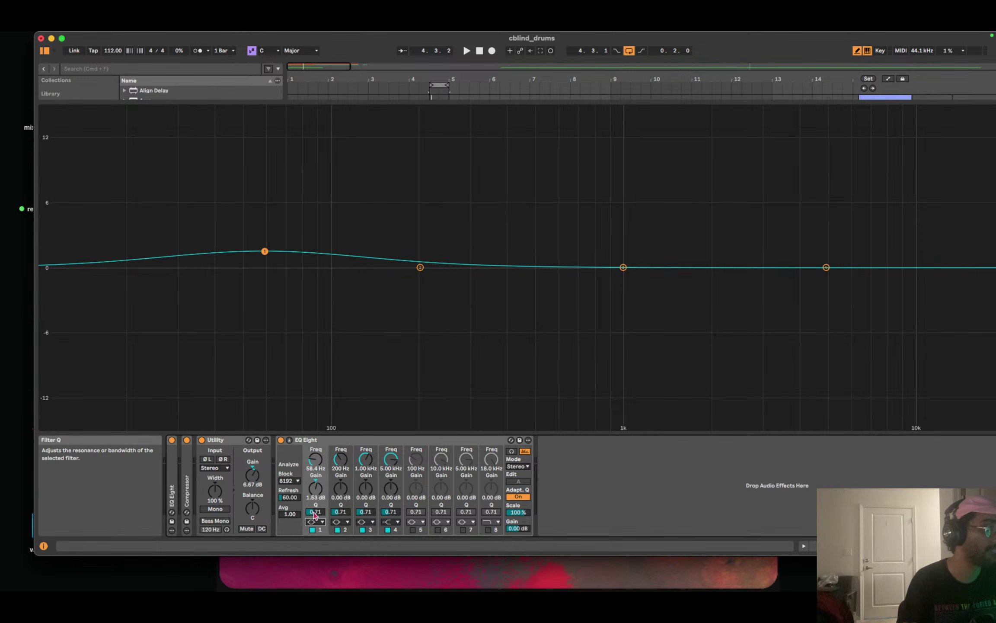
left_click_drag(315, 515, 310, 426)
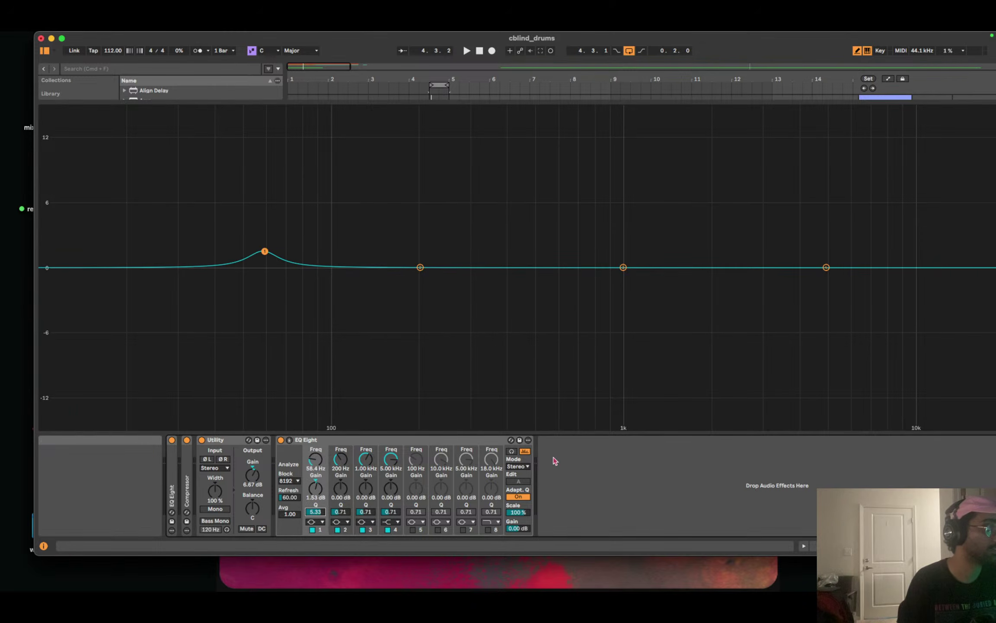
Enable audition mode and move band 1 to about 74.7 Hz with a 2.74 dB boost, checking it during looped playback.
left_click(511, 451)
key("space")
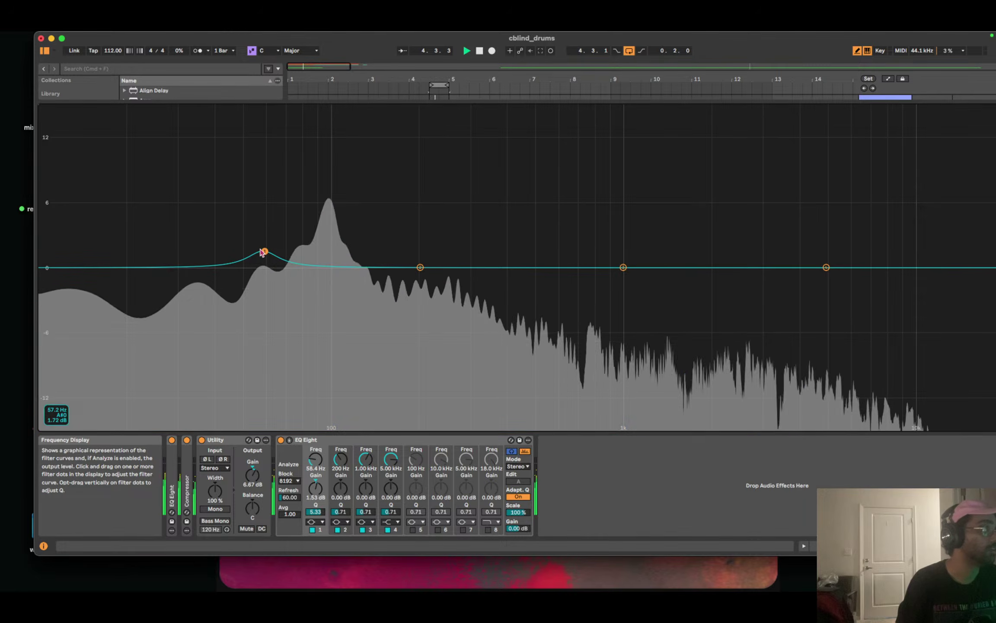
left_click_drag(262, 253, 295, 239)
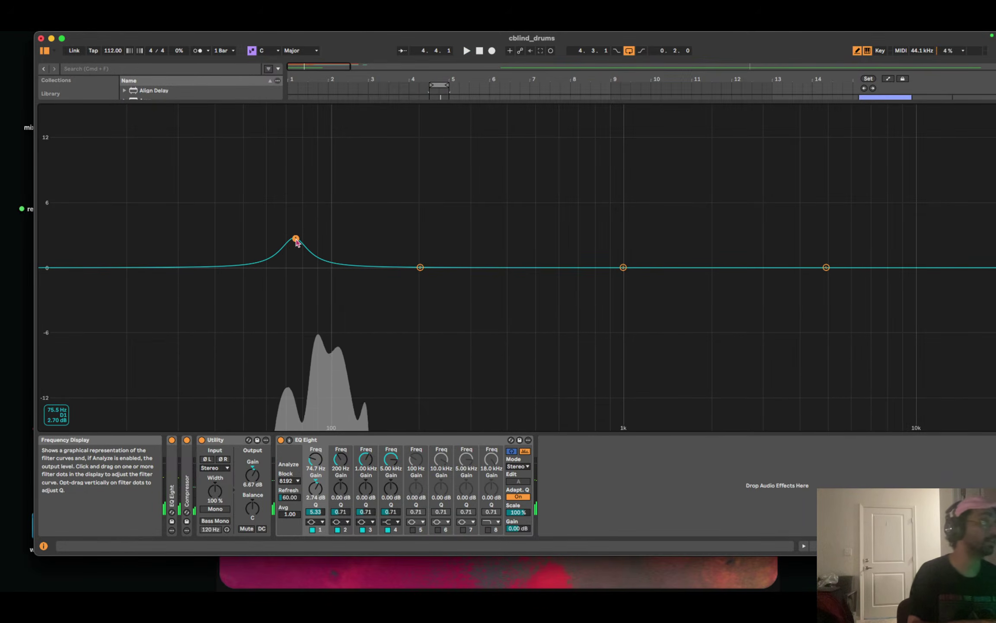
key("space")
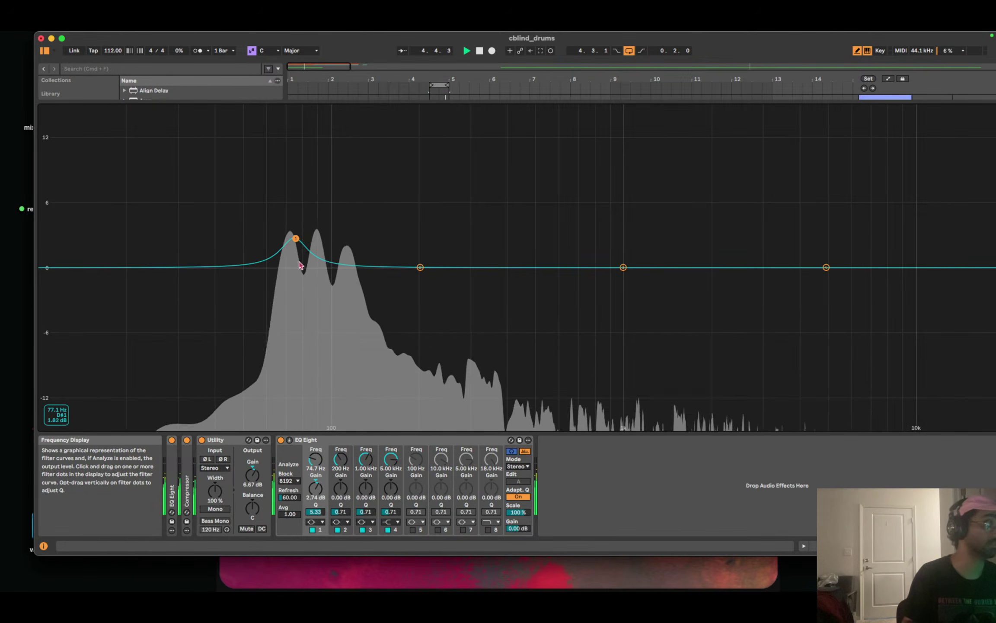
key("space")
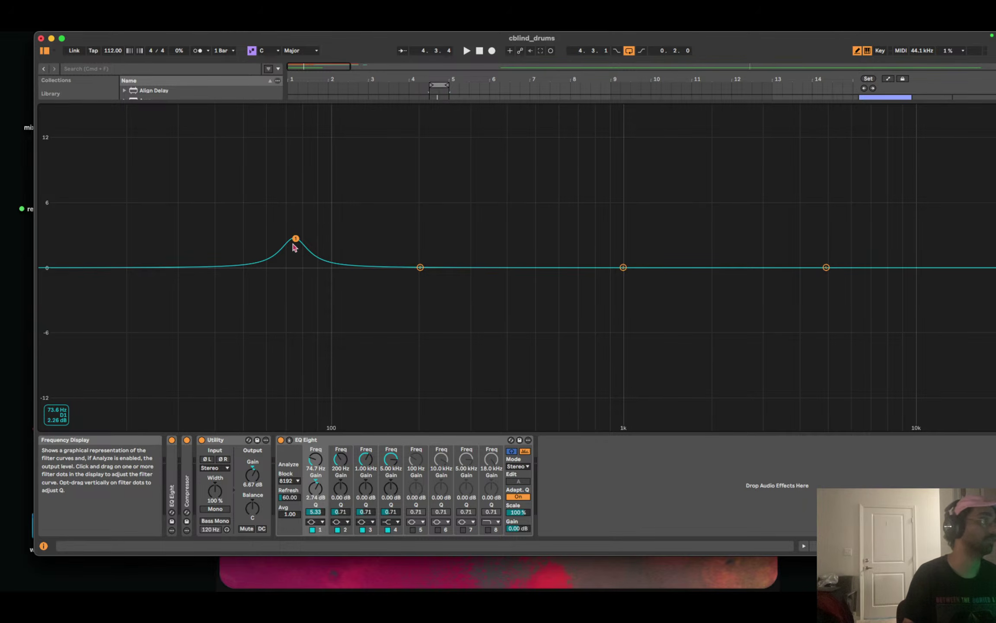
key("space")
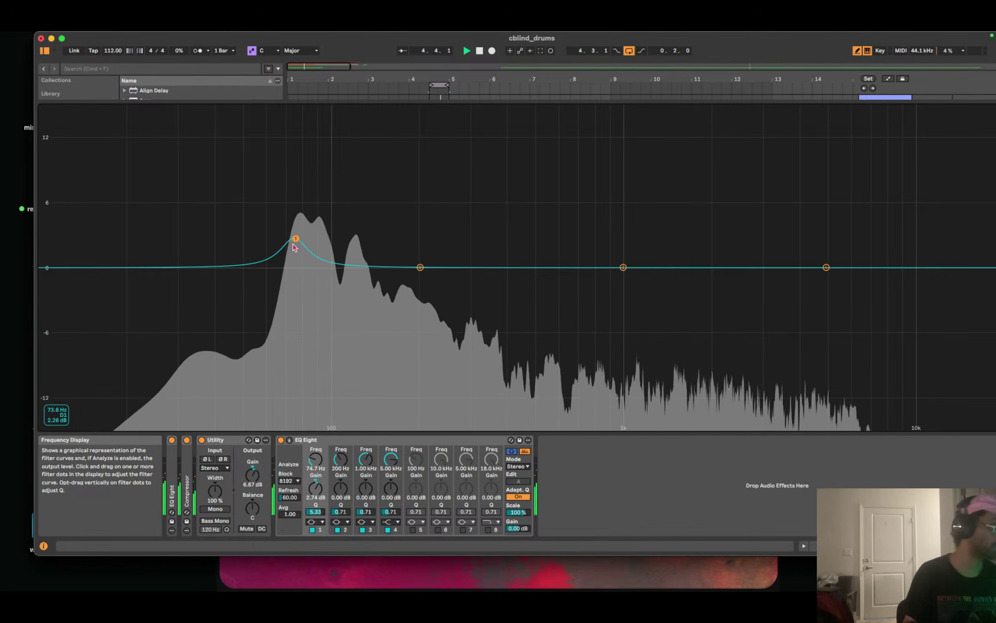
Fine-tune band 1 during playback to about 78.9 Hz, 5.15 dB and Q 5.33, then stop playback and close the enlarged display.
left_click_drag(296, 239, 298, 222)
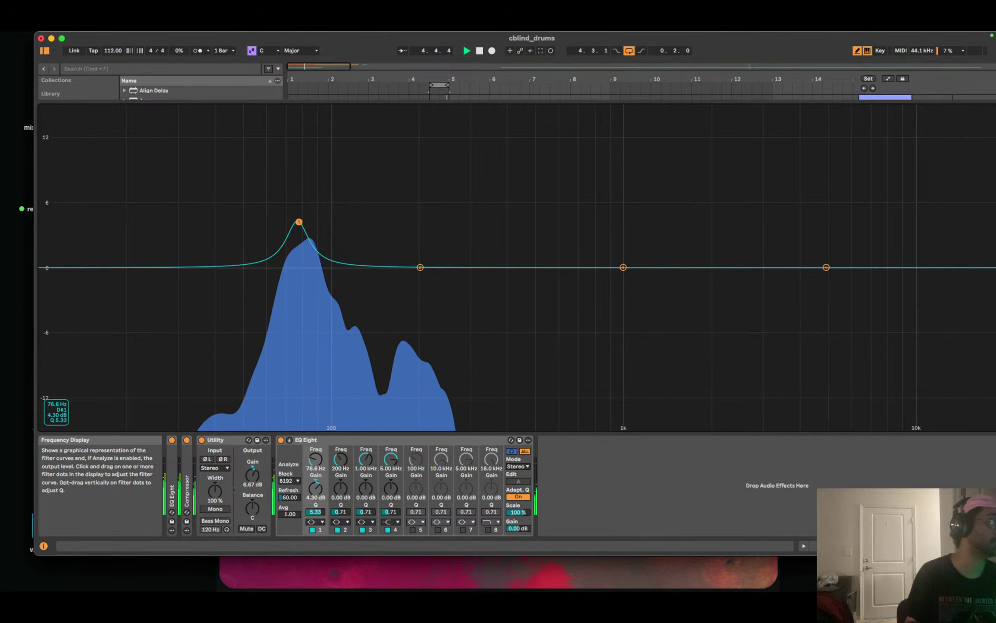
left_click_drag(299, 222, 303, 221)
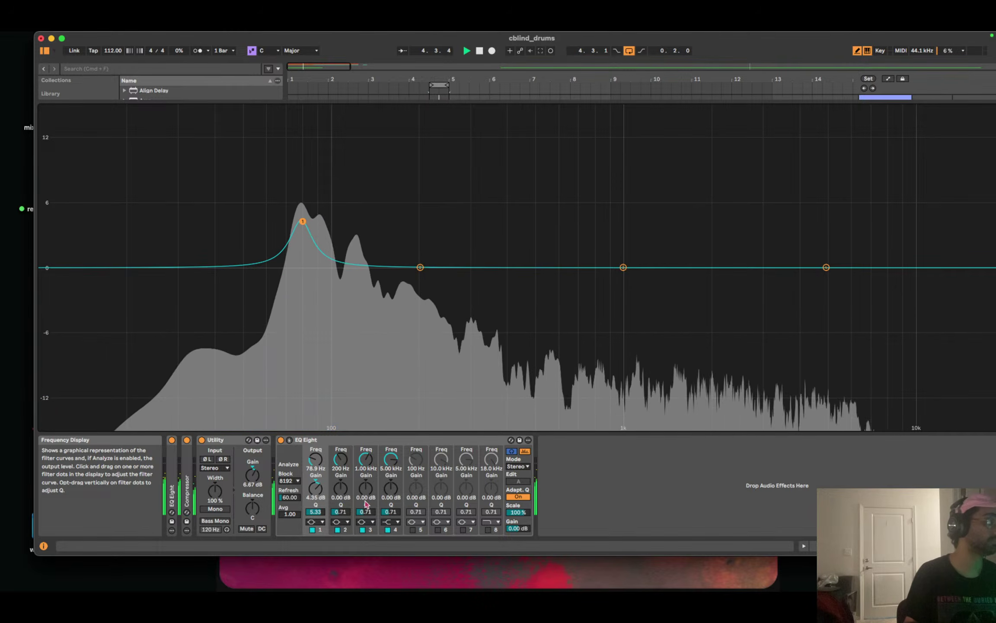
left_click_drag(315, 511, 315, 497)
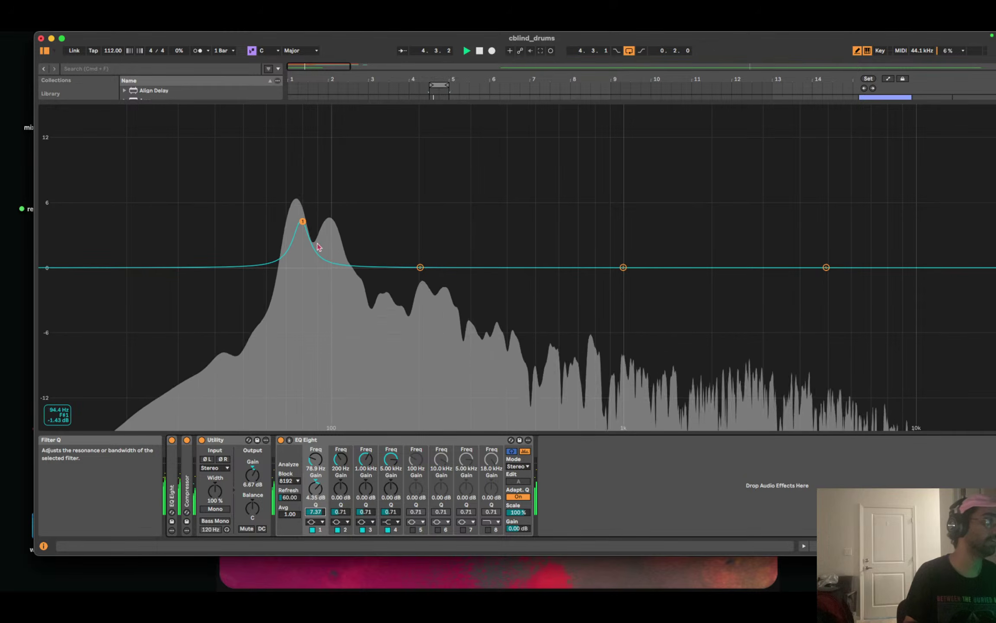
left_click_drag(302, 220, 302, 213)
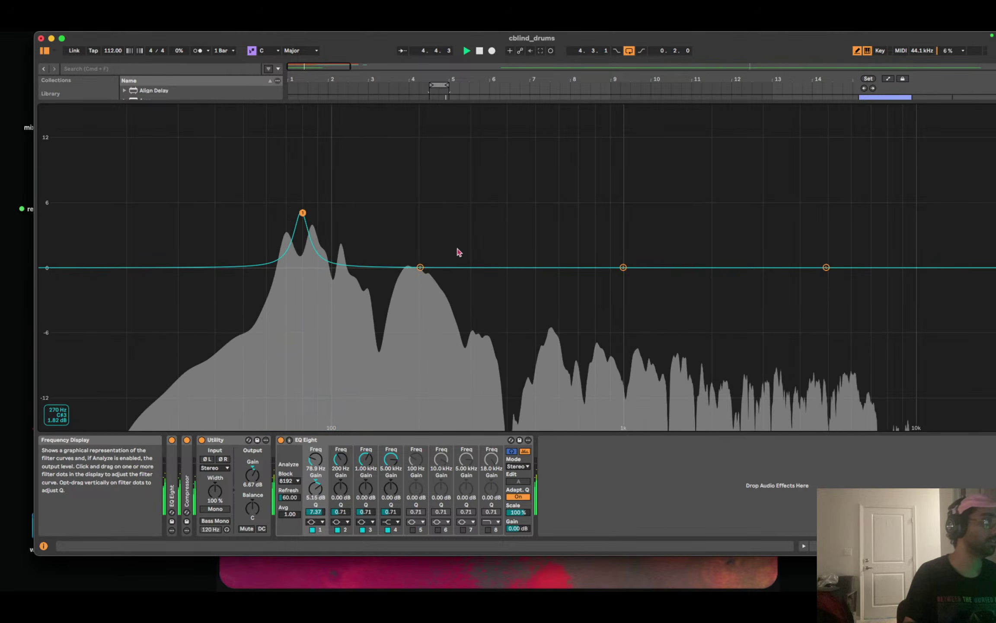
left_click_drag(315, 512, 315, 520)
key("space")
key("Escape")
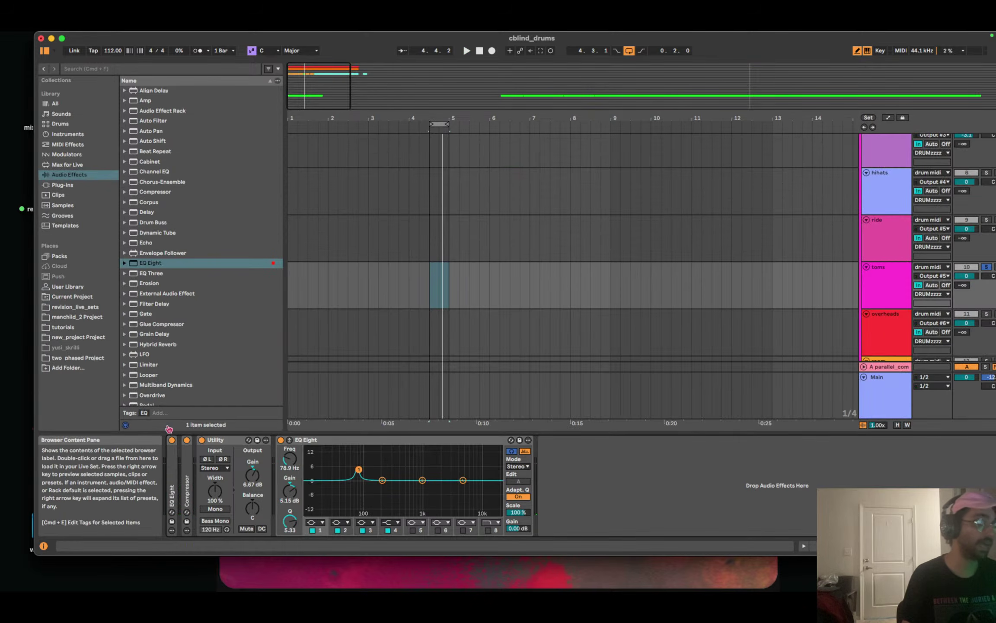
Consult the EQ boost ranges for toms in mix_eq_cheatsheet.png, shifting its window to expose the EQ cut column, and return to Ableton Live.
key("super+Tab")
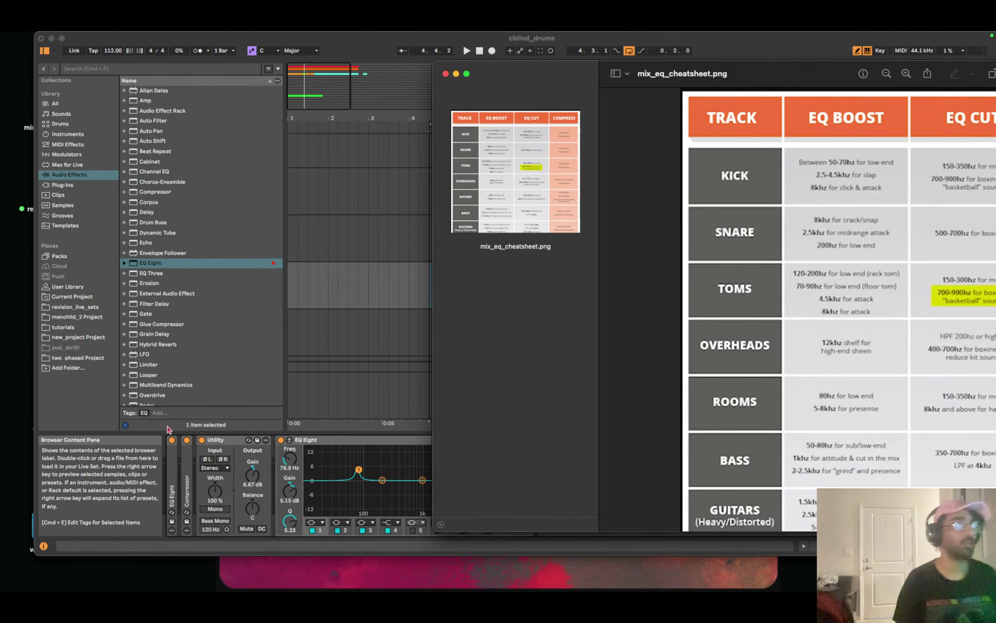
left_click_drag(773, 81, 729, 88)
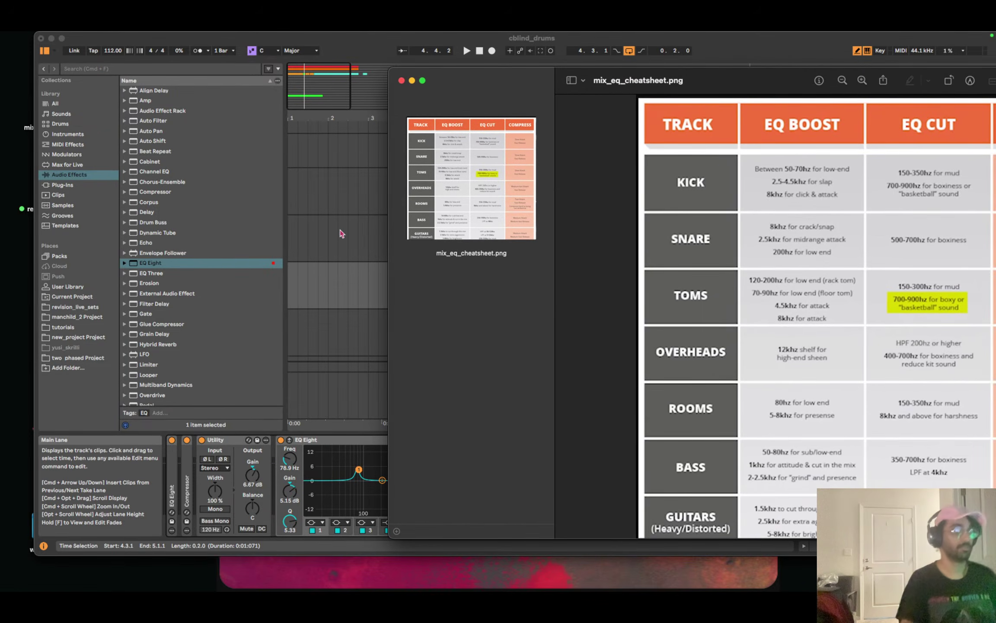
left_click(340, 230)
Open the SSDSampler5 plug-in on the drum_midi track, inspect the rack tom and floor tom settings, and close it.
left_click(893, 204)
left_click(893, 204)
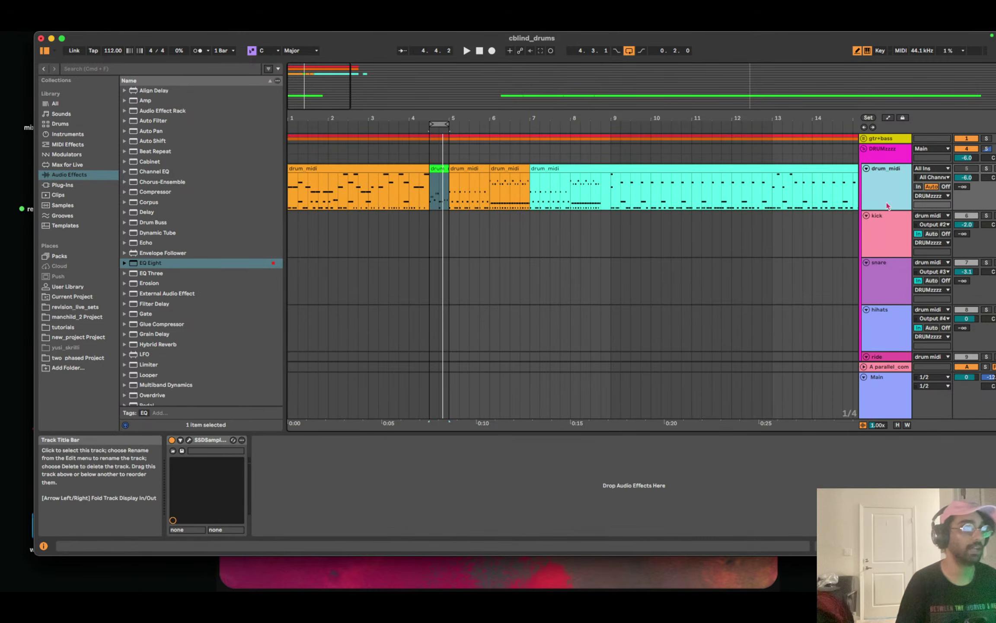
left_click(189, 441)
left_click(239, 282)
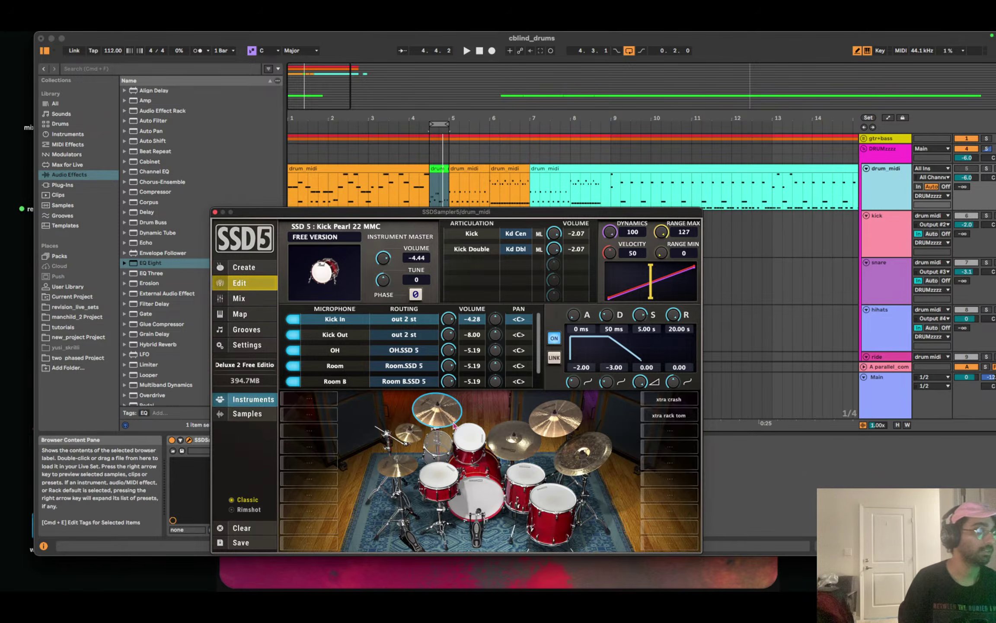
left_click(463, 437)
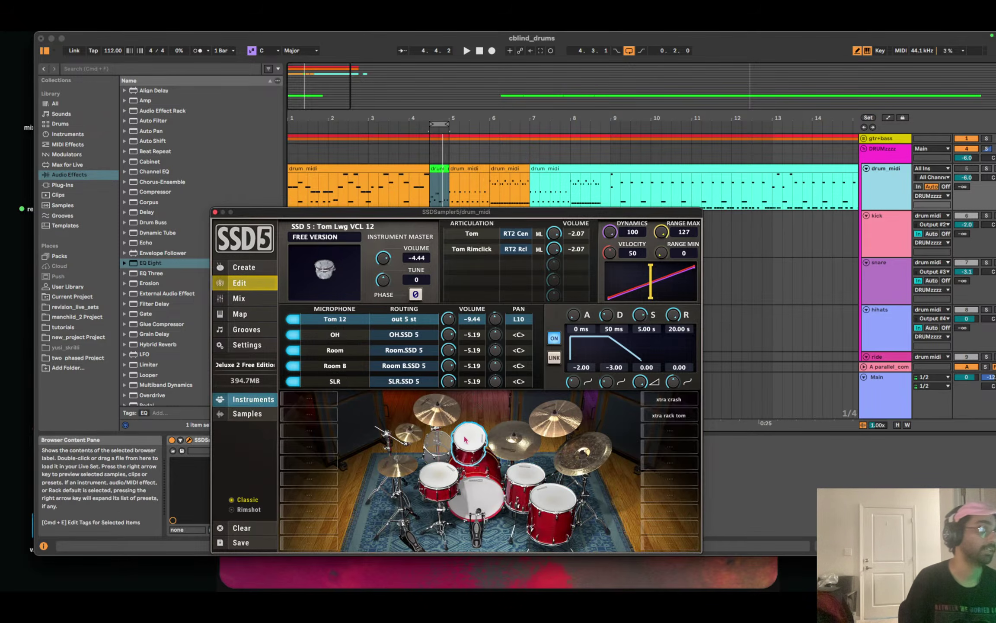
left_click(546, 505)
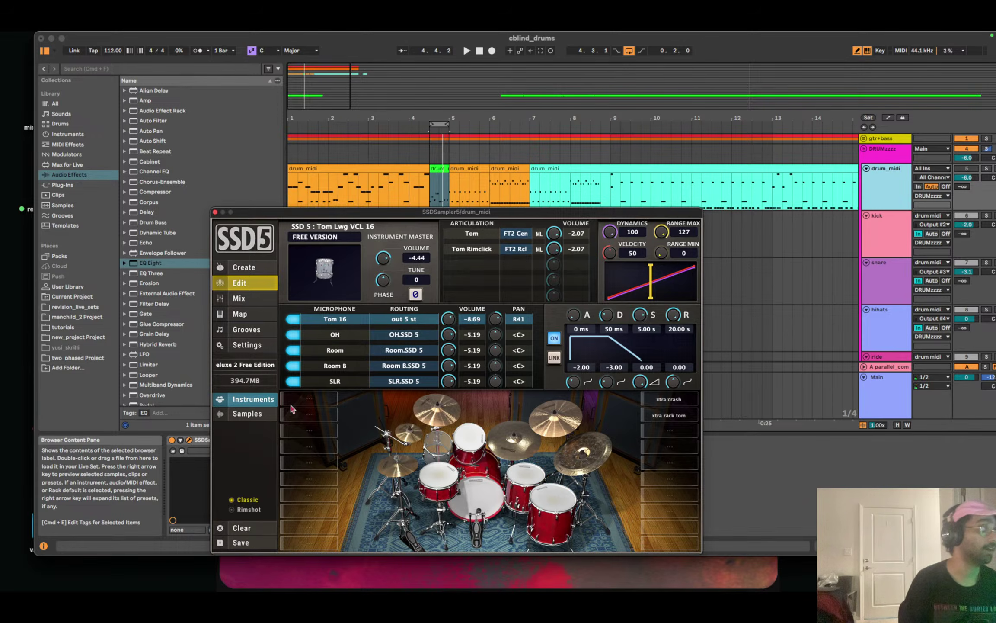
left_click(215, 212)
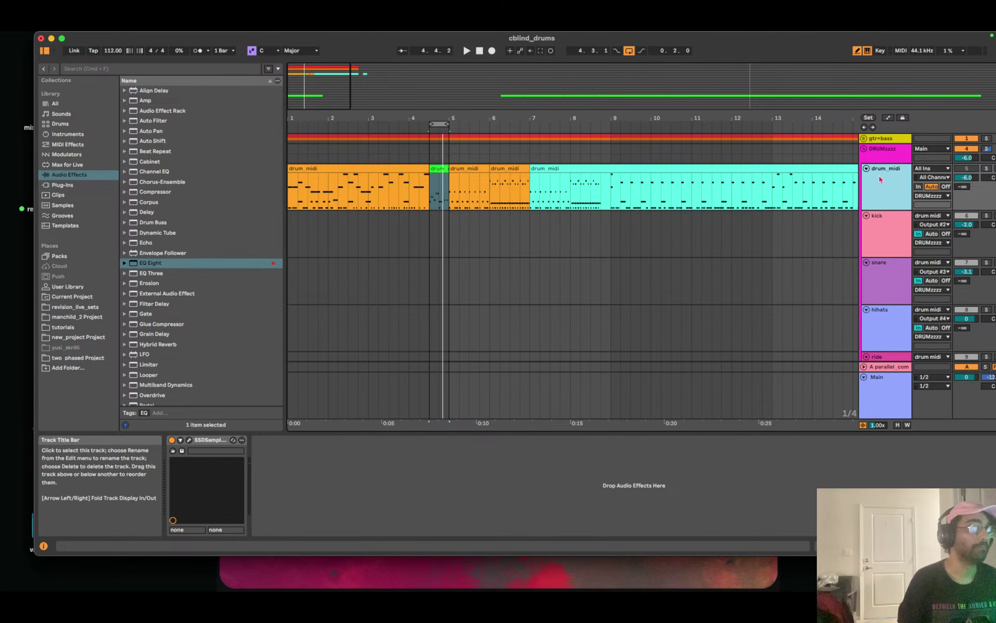
Reopen SSDSampler5 during playback to check which drums are triggered, close it, stop playback and select the toms track.
left_click(189, 440)
key("space")
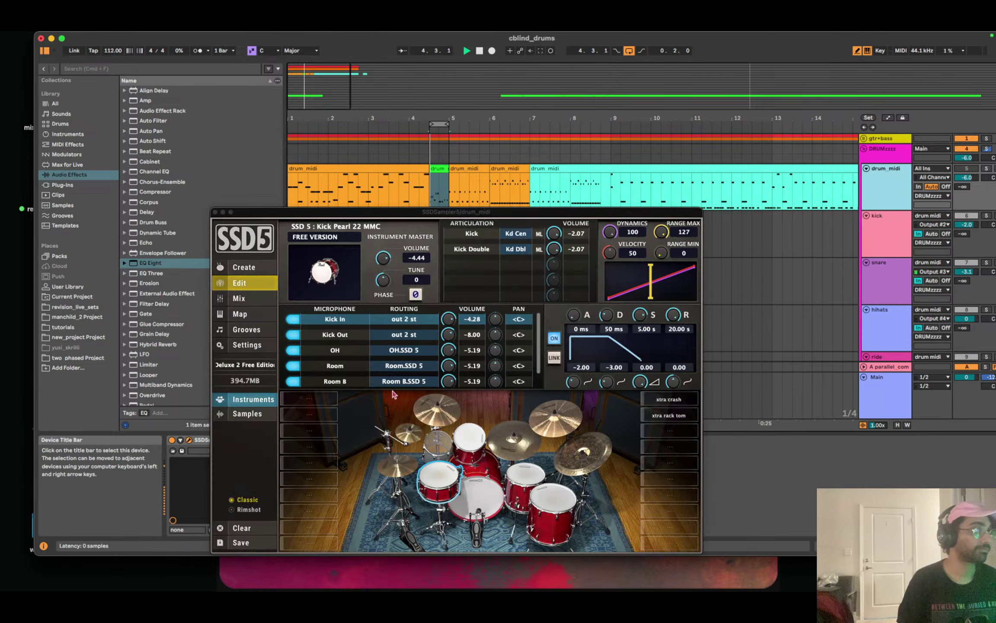
left_click(215, 212)
key("space")
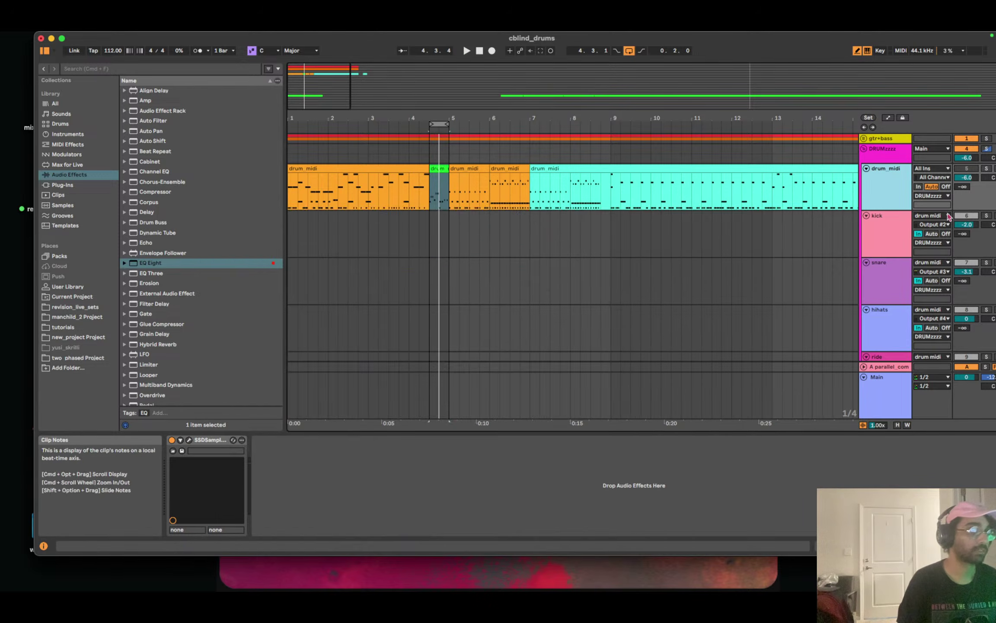
scroll(930, 225, "down", 5)
left_click(887, 193)
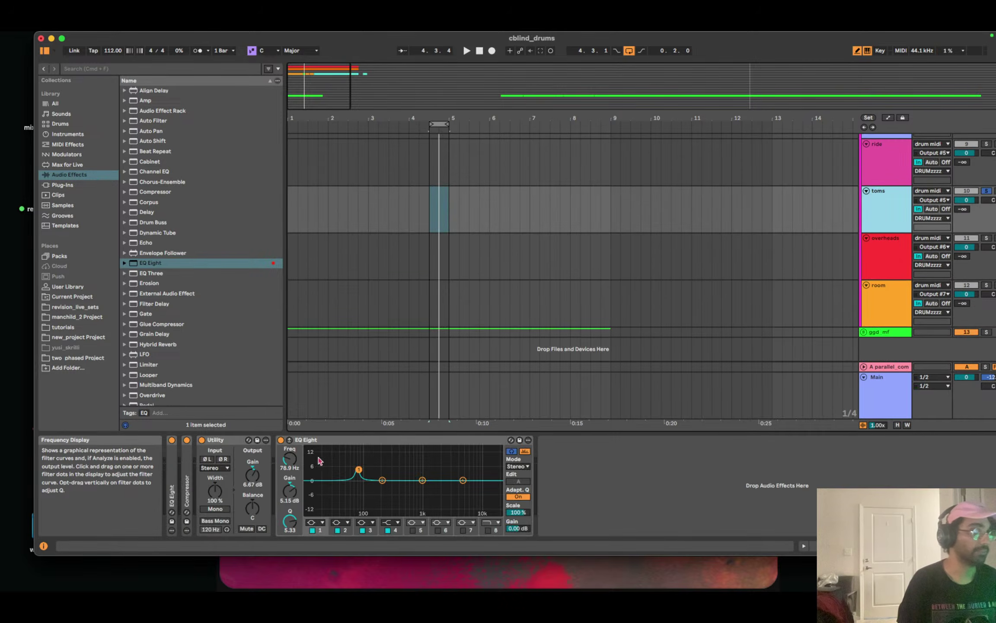
Listen to the low boost and place the second EQ Eight's band 2 at about 179 Hz with a Q of about 4.18.
key("space")
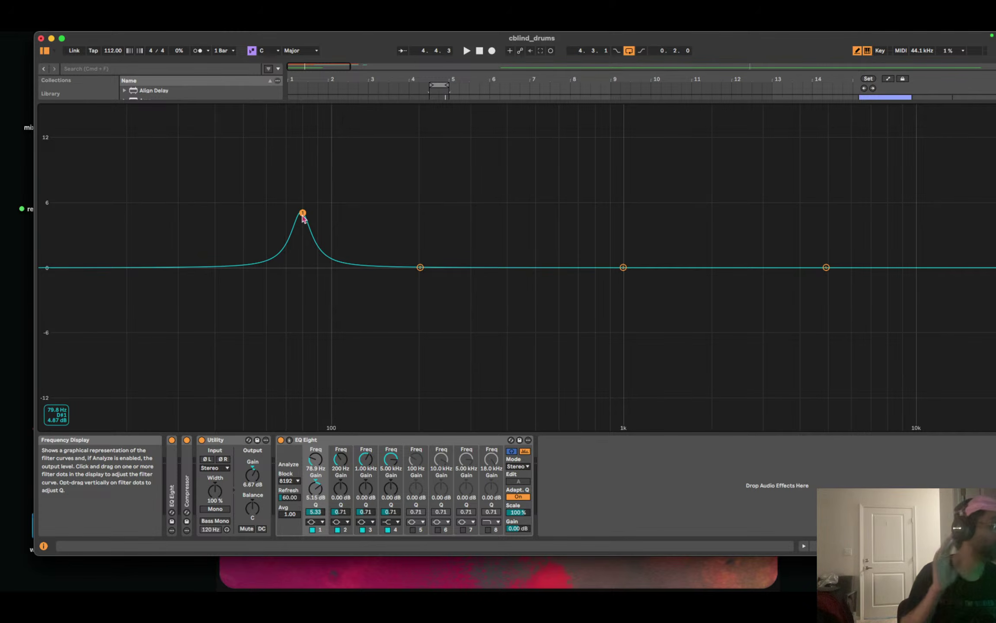
key("space")
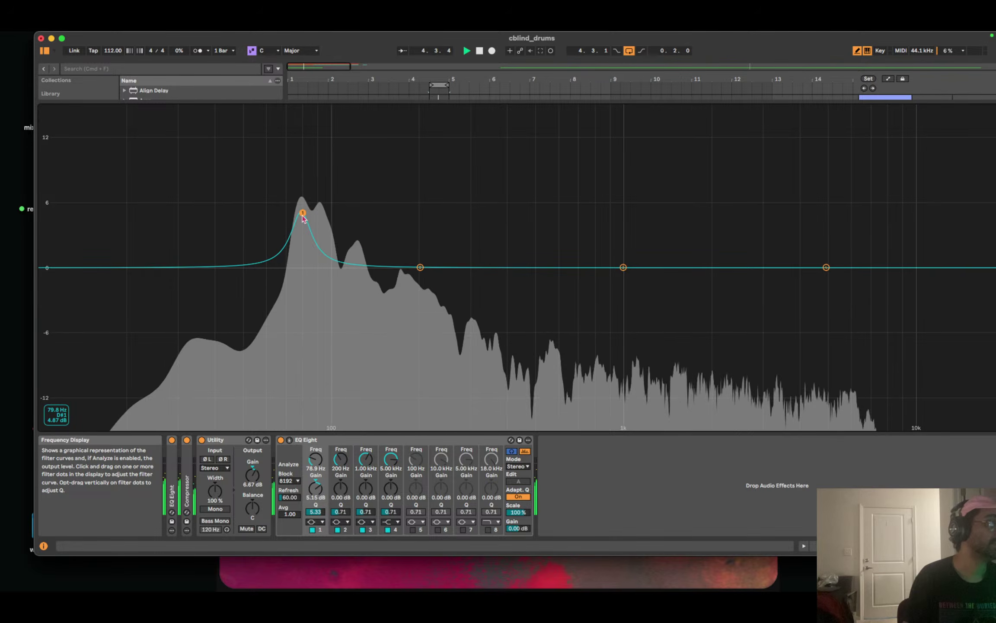
key("space")
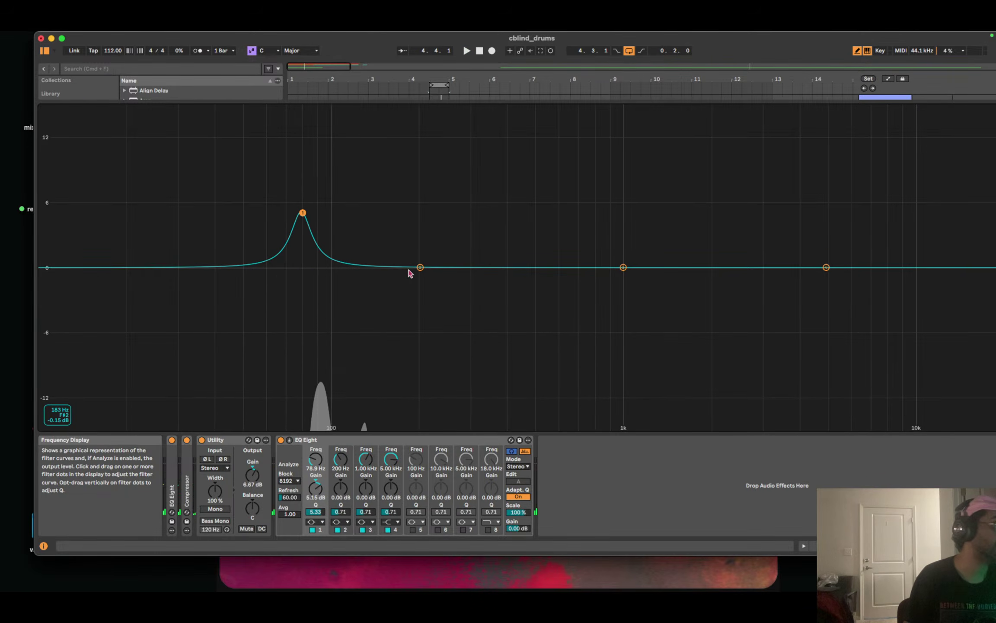
key("space")
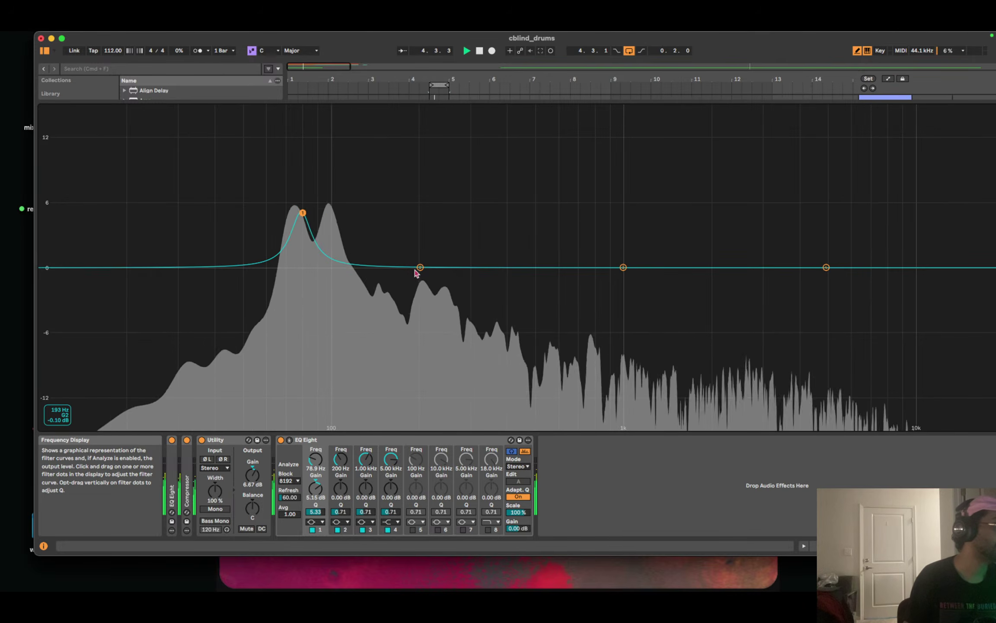
left_click_drag(419, 269, 406, 269)
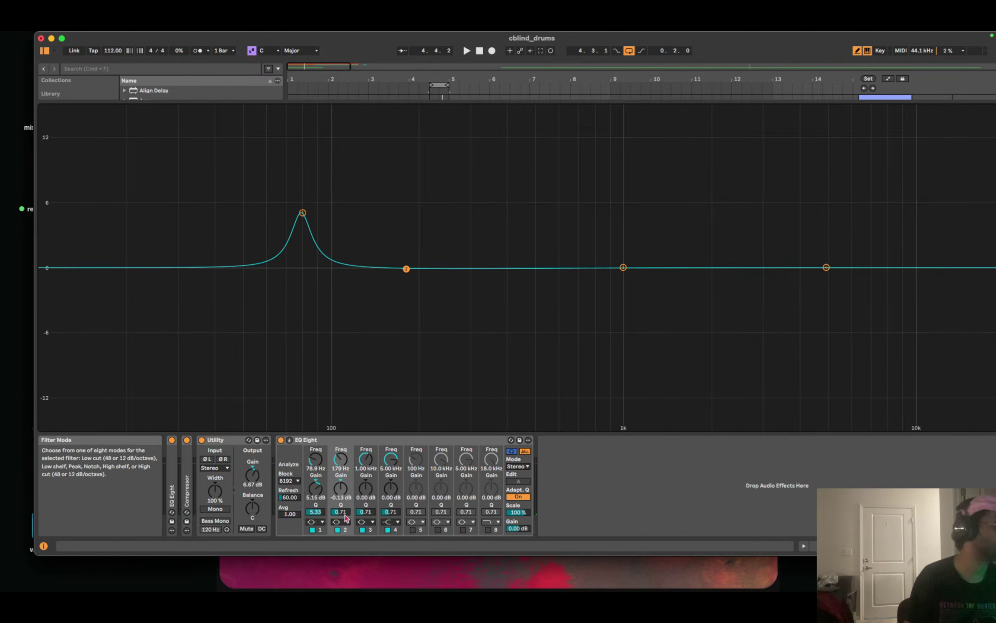
left_click_drag(342, 512, 342, 497)
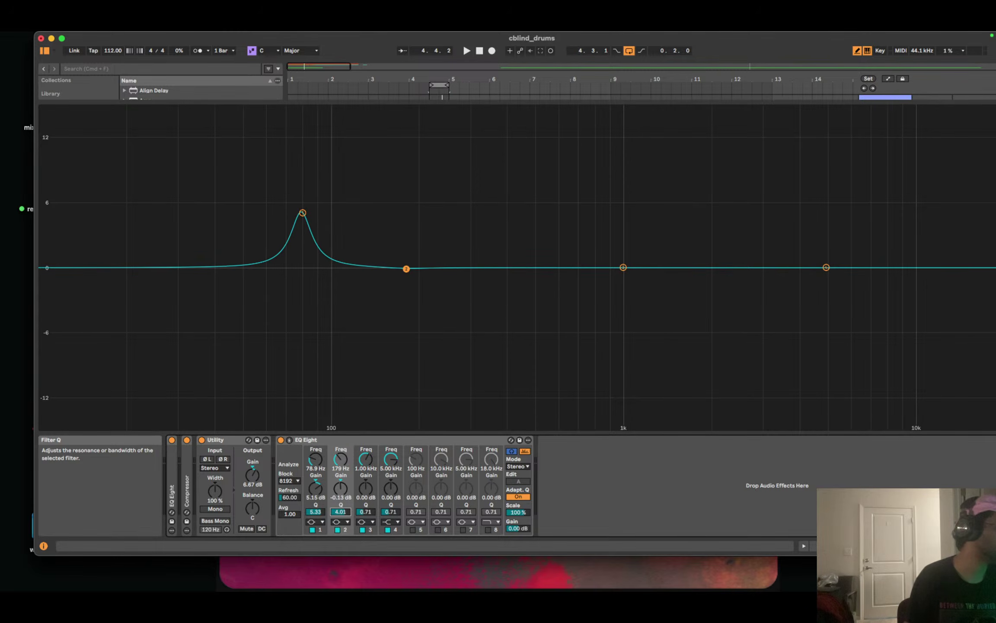
Boost band 2 during playback to about 2.94 dB at 176 Hz and narrow its Q to about 5.78.
key("space")
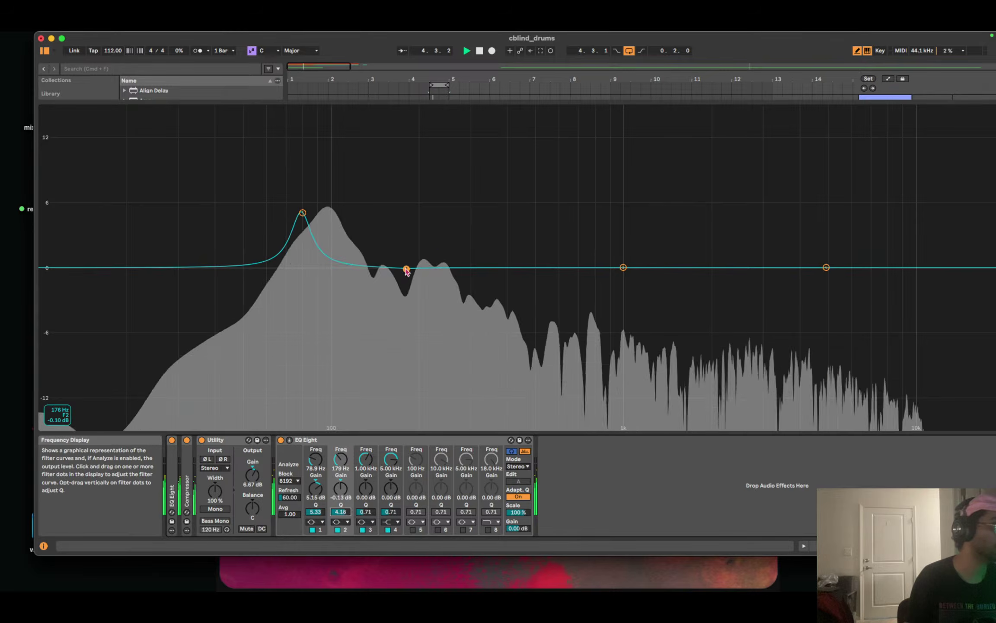
left_click_drag(407, 269, 403, 244)
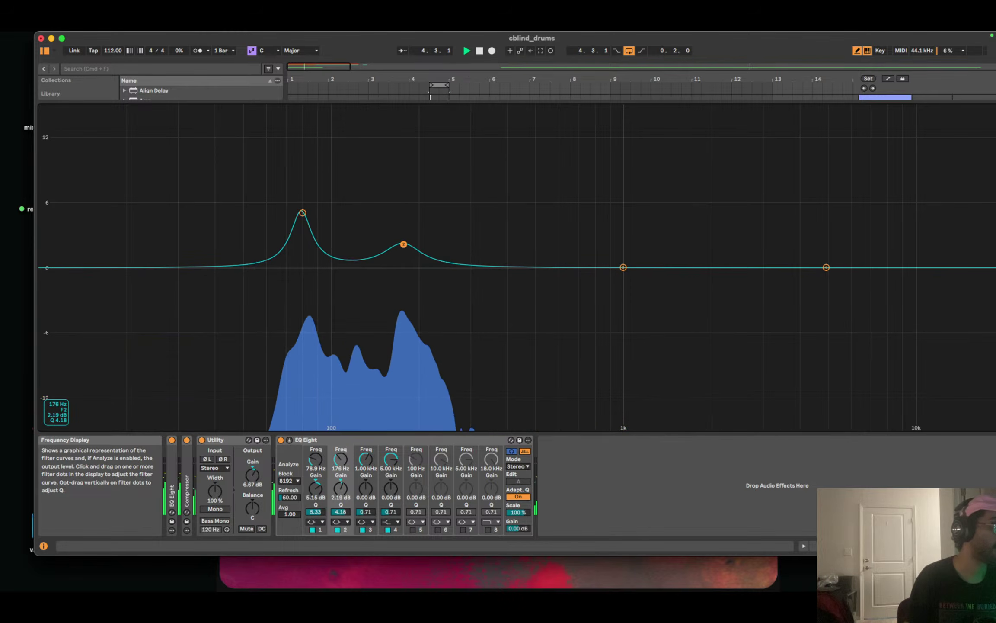
left_click_drag(351, 511, 351, 480)
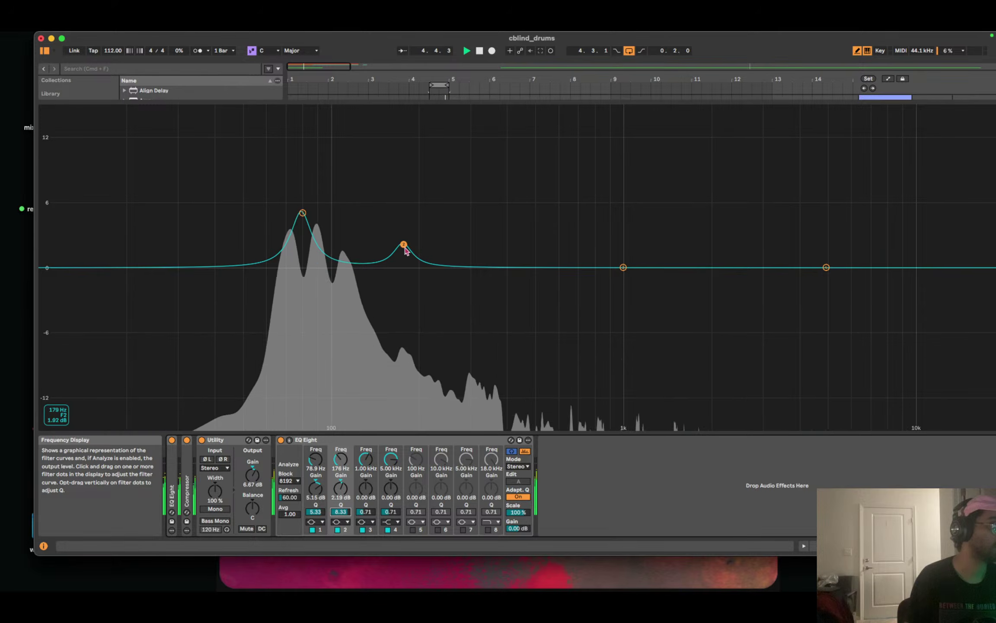
left_click_drag(404, 244, 404, 235)
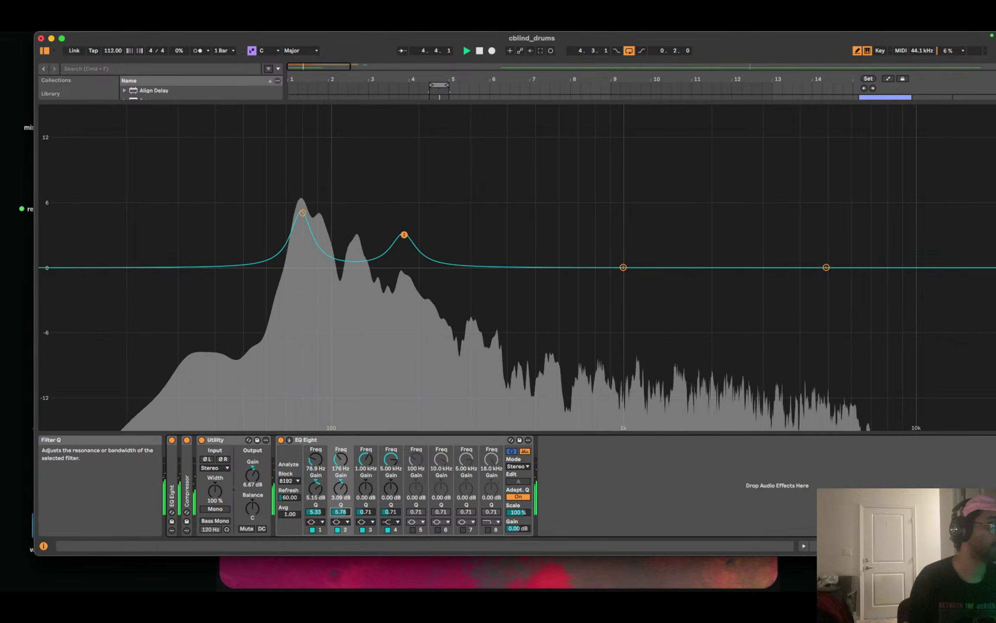
mouse_move(404, 234)
left_mouse_down()
mouse_move(404, 247)
mouse_move(404, 236)
left_mouse_up()
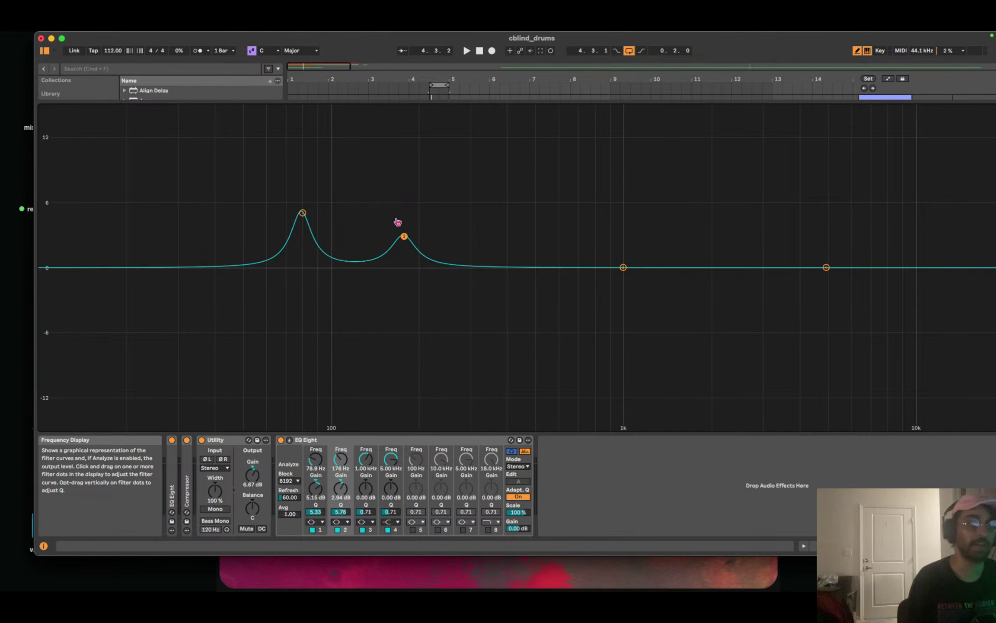
Consult the cheatsheet's tom attack frequencies and place band 3 at about 3.93 kHz with a Q of 6.53 and band 4 at about 15 kHz.
key("super+Tab")
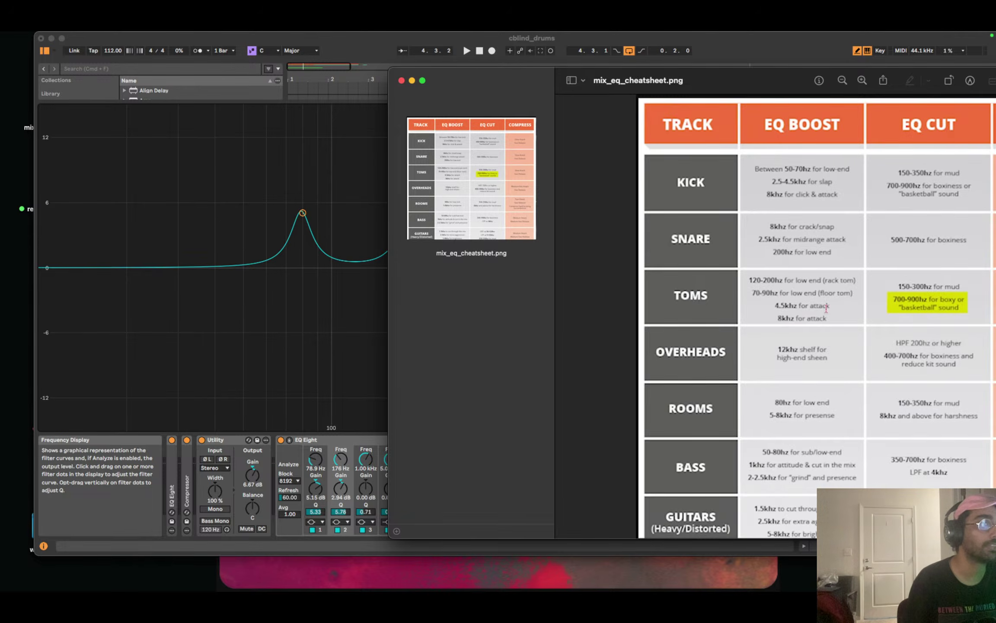
key("super+Tab")
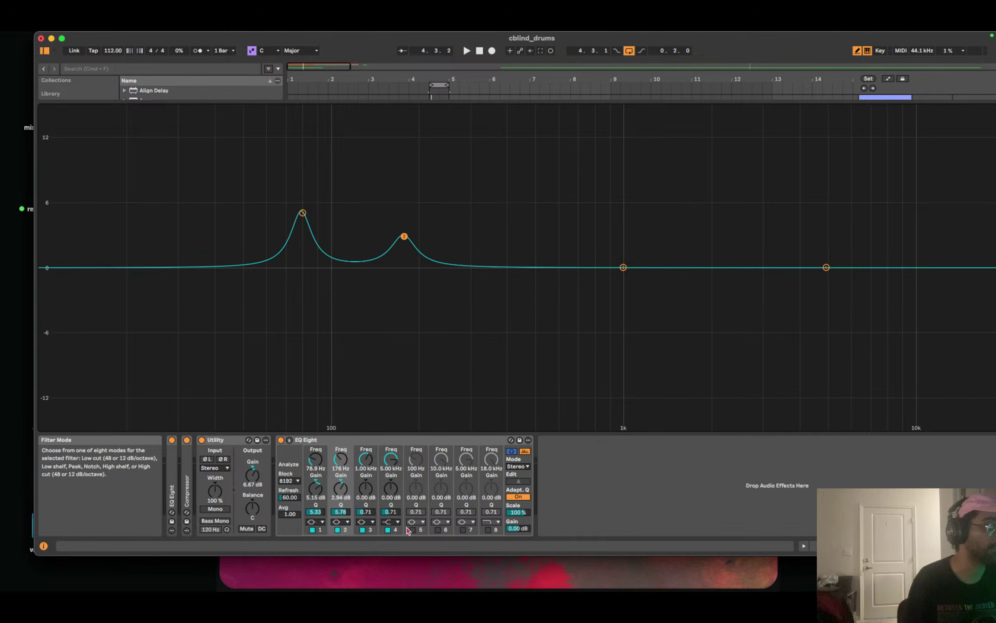
left_click(826, 267)
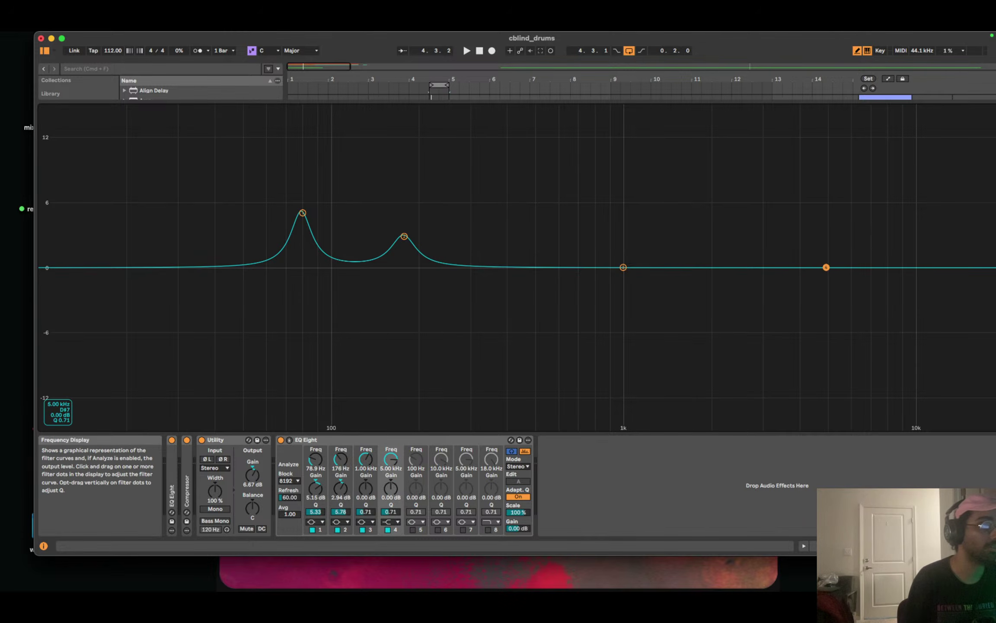
left_click_drag(623, 267, 795, 268)
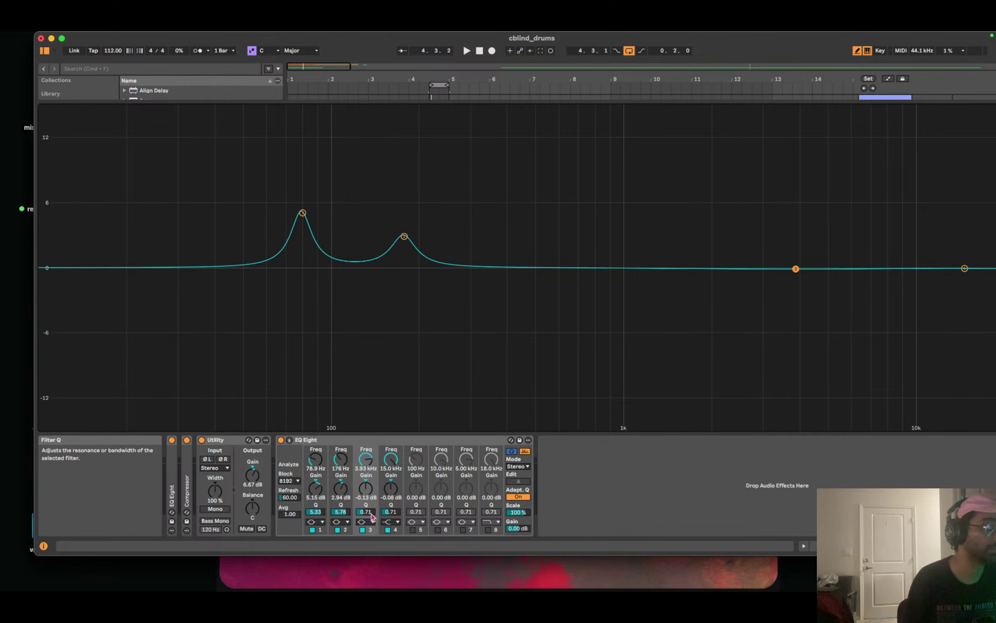
mouse_move(372, 517)
left_mouse_down()
mouse_move(372, 493)
mouse_move(372, 525)
left_mouse_up()
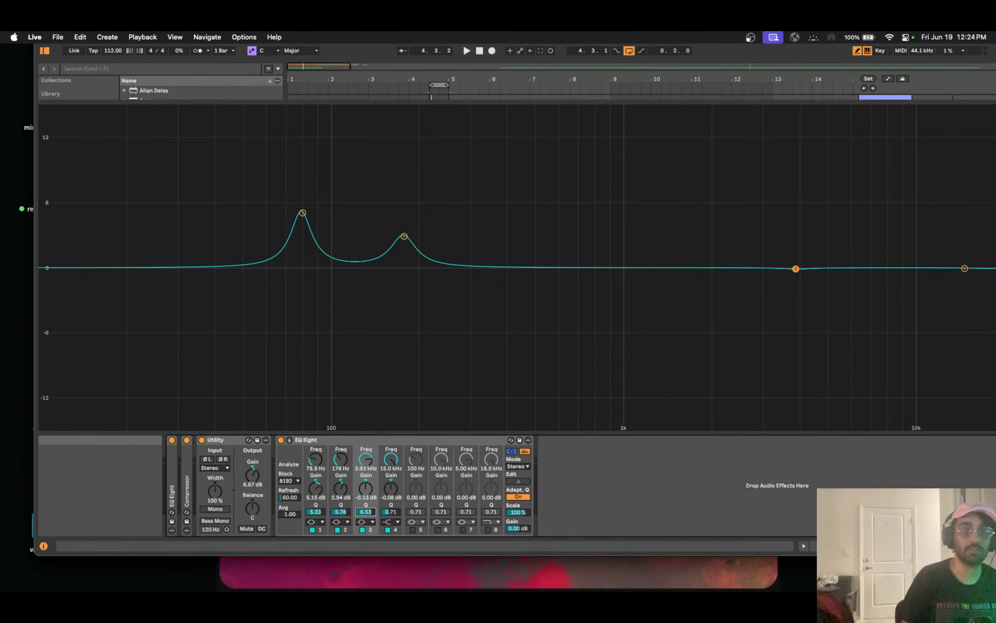
key("F11")
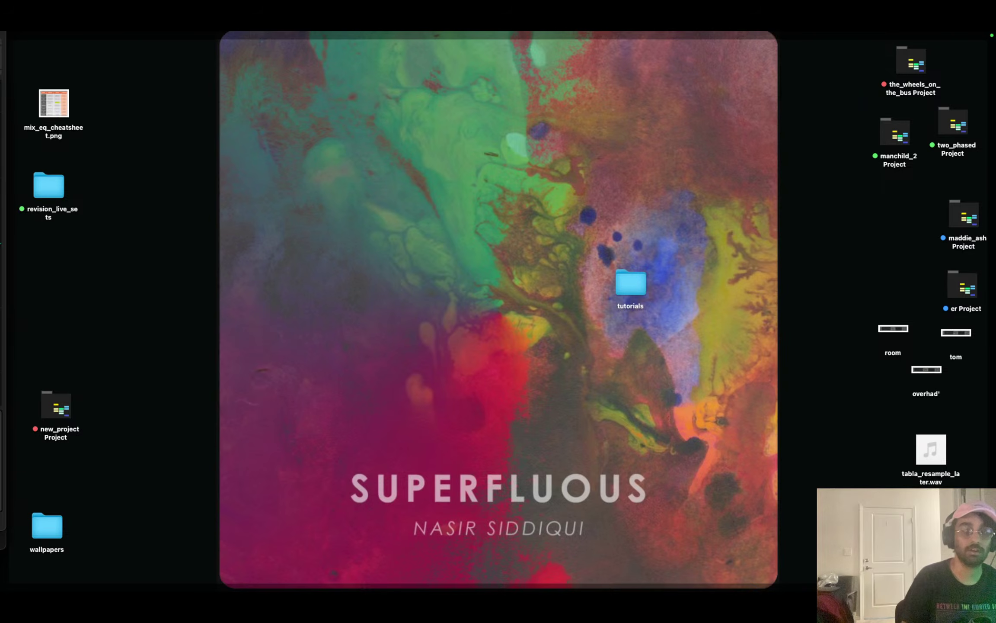
key("F11")
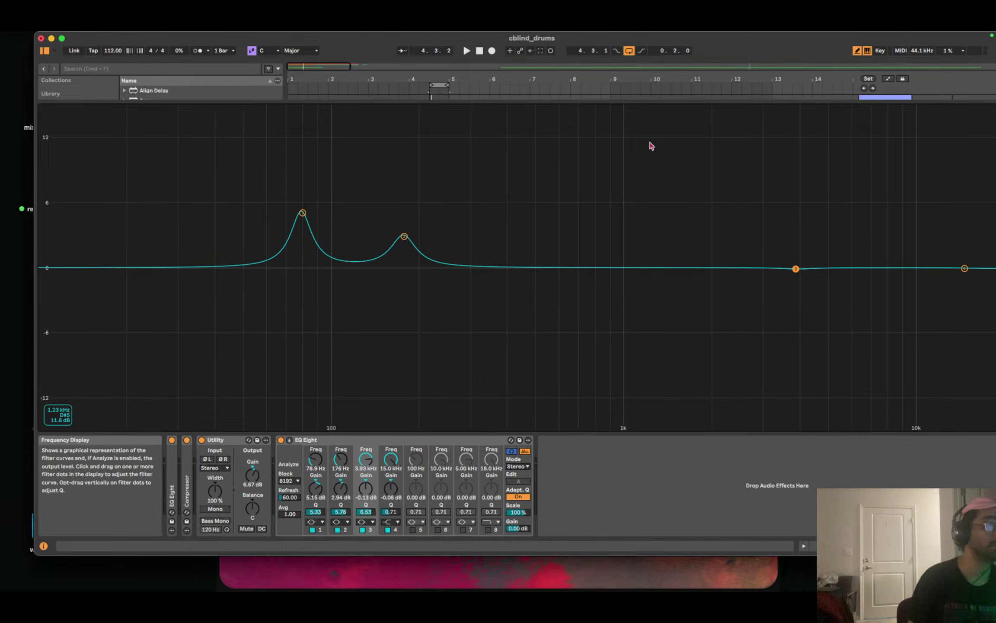
Open SSDSampler5 on the drum_midi track and inspect the tom channels and output routing in its mixer.
left_click(905, 181)
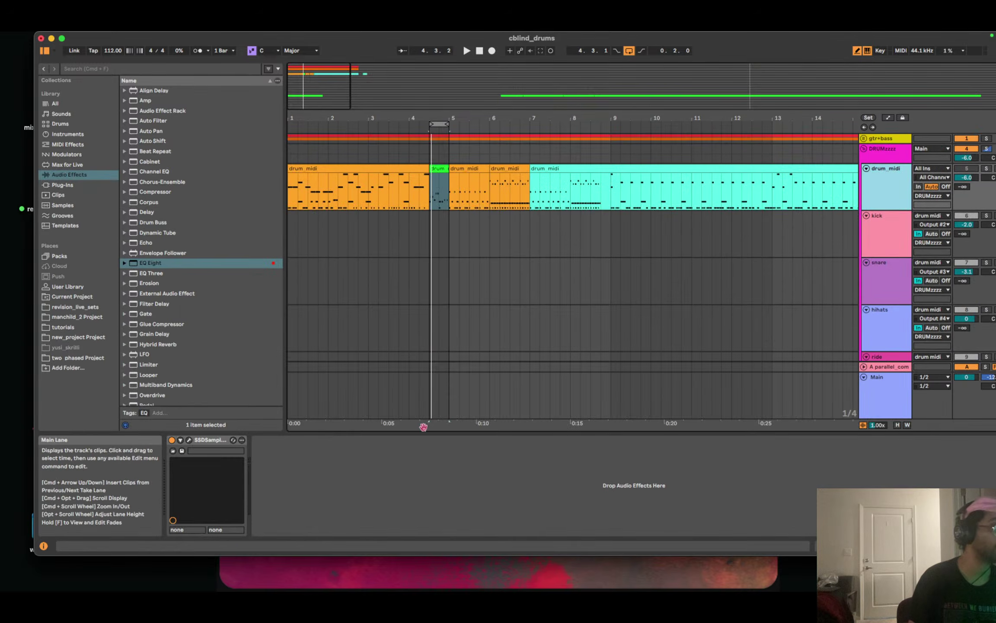
left_click(189, 440)
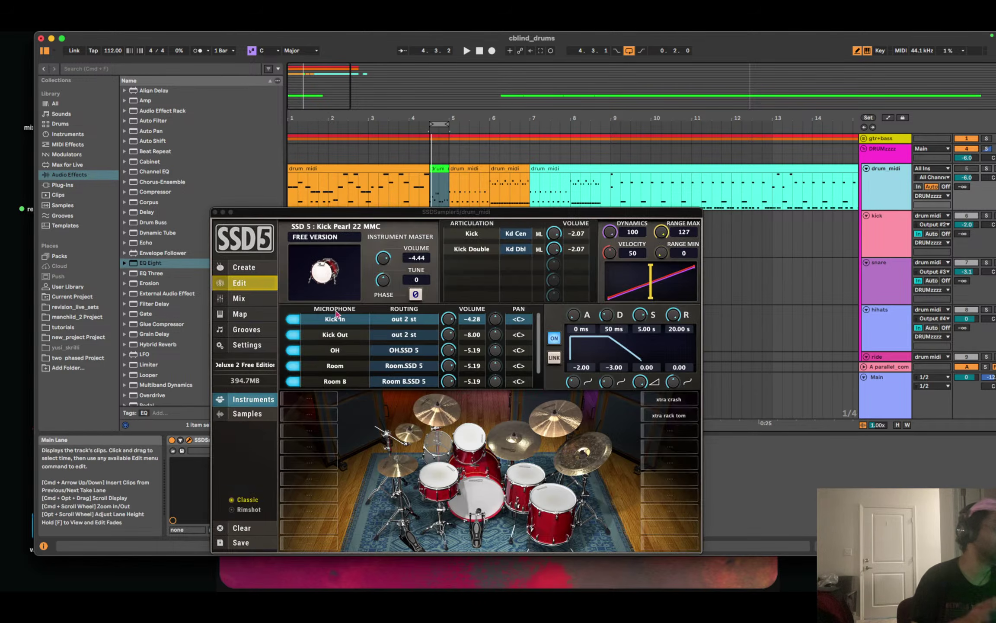
left_click(246, 298)
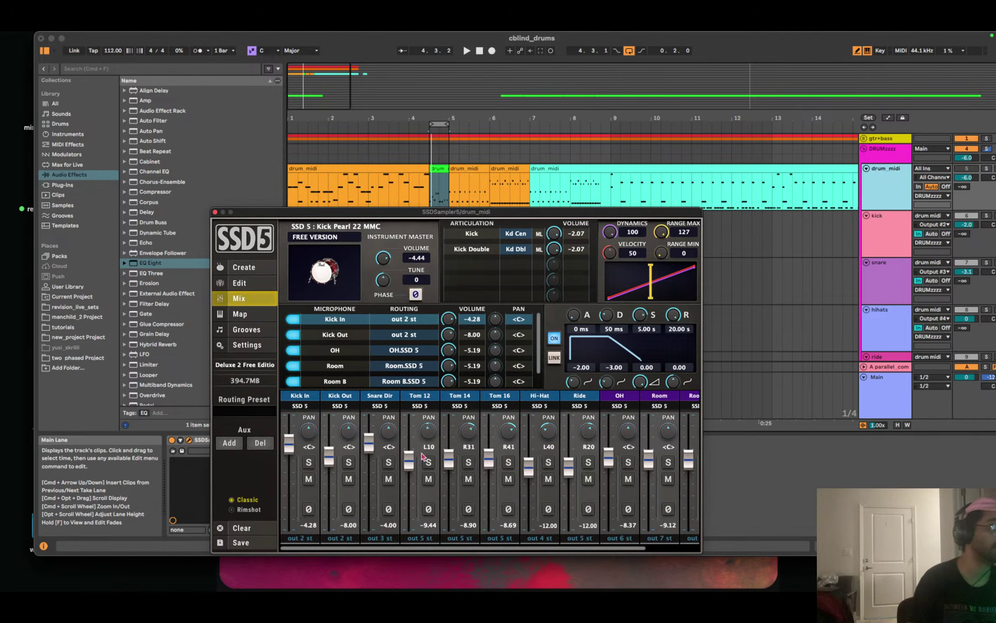
left_click_drag(358, 215, 287, 83)
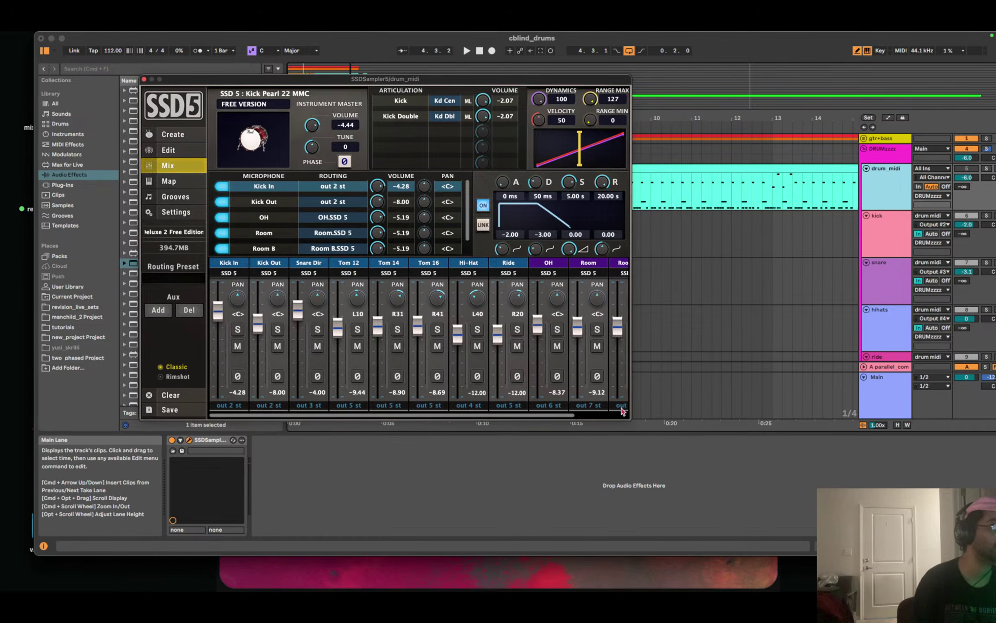
left_click_drag(536, 417, 499, 423)
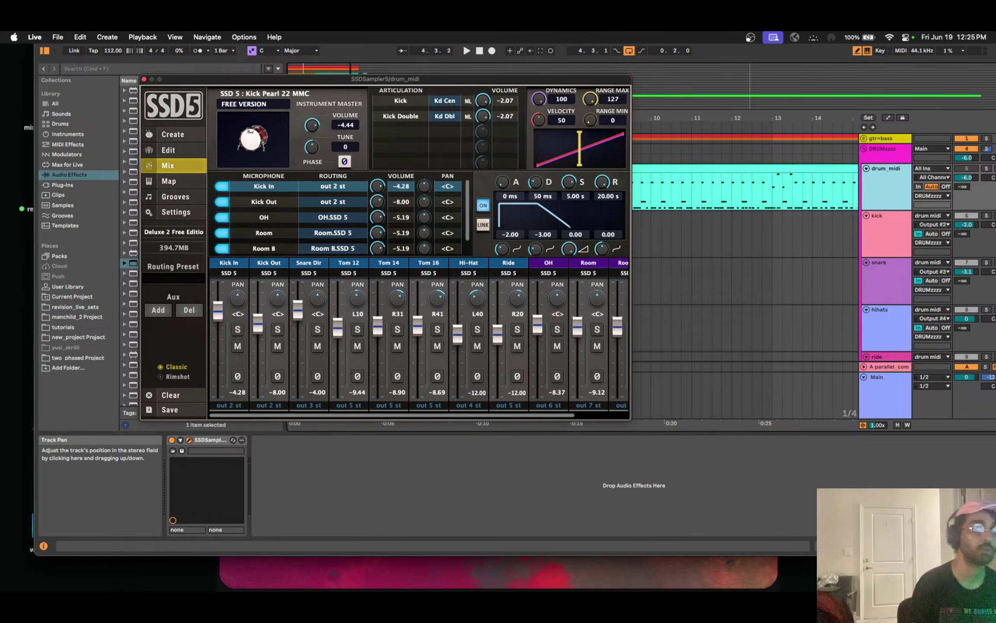
key("F11")
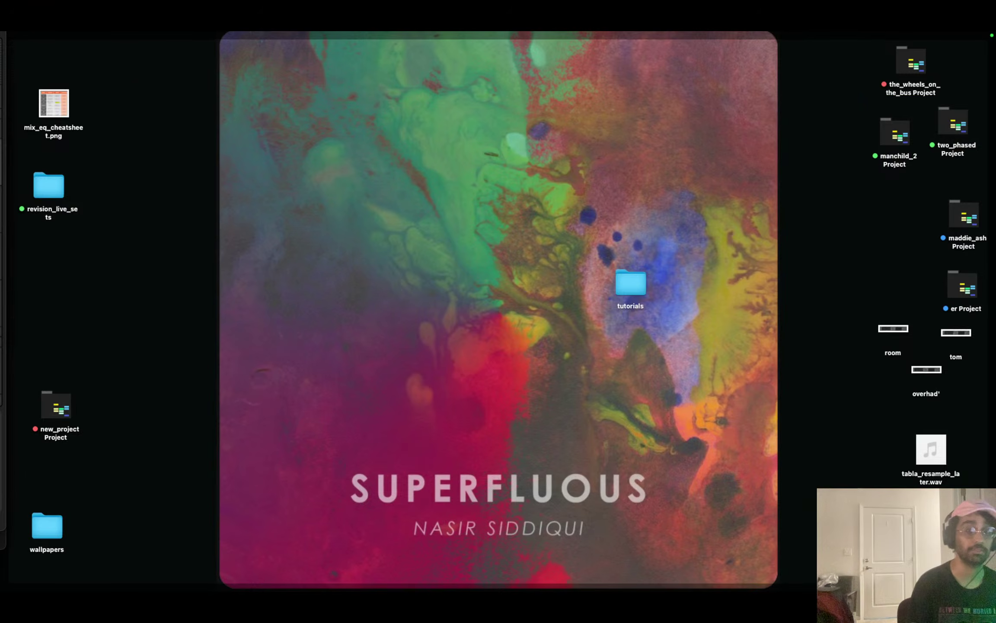
key("F11")
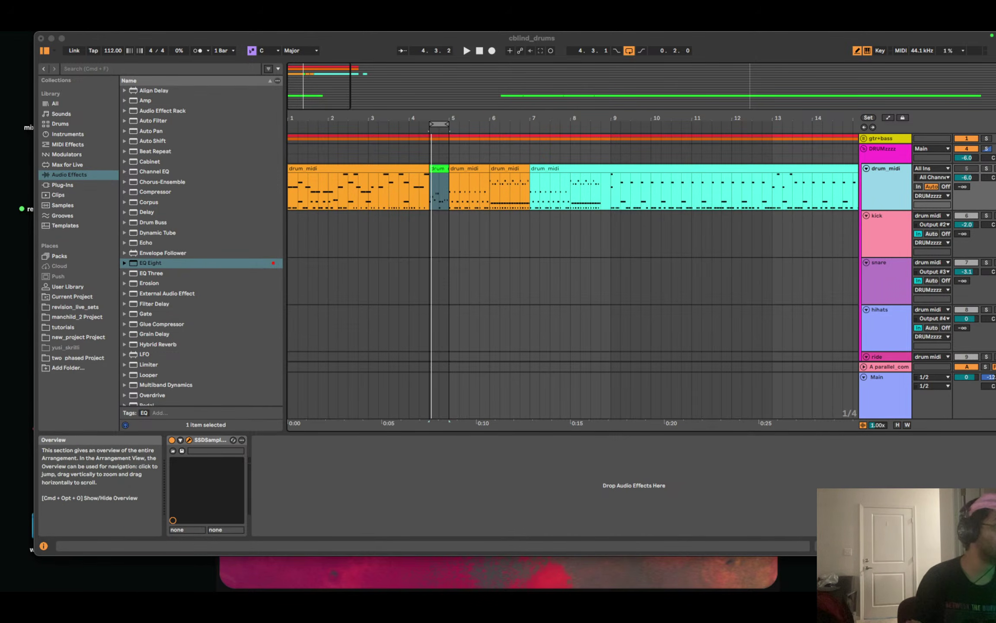
Look through the audio effects and plug-ins in the browser and close the SSDSampler5 window.
scroll(911, 271, "down", 5)
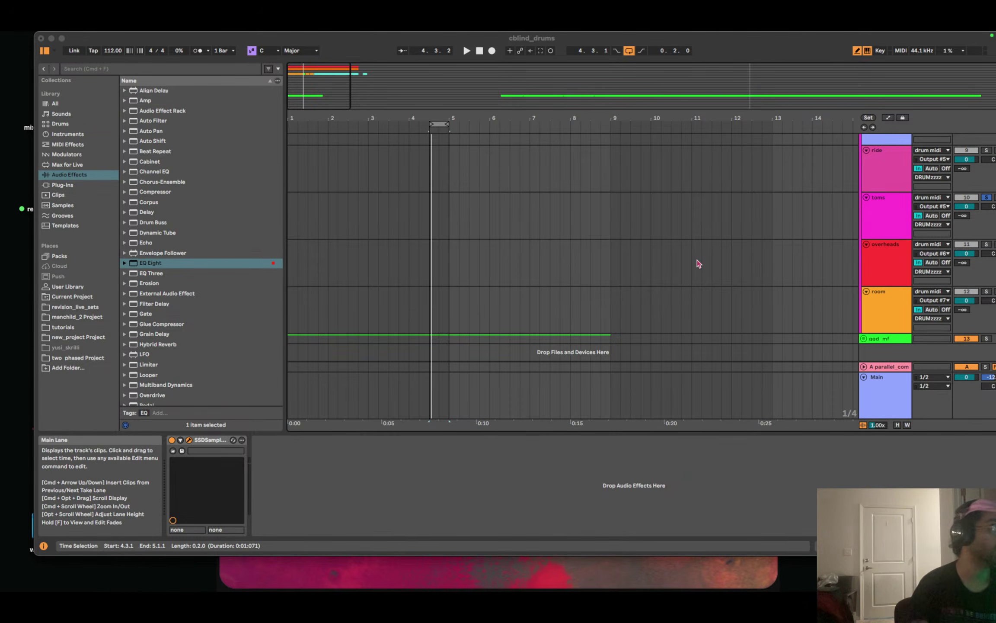
scroll(211, 245, "down", 5)
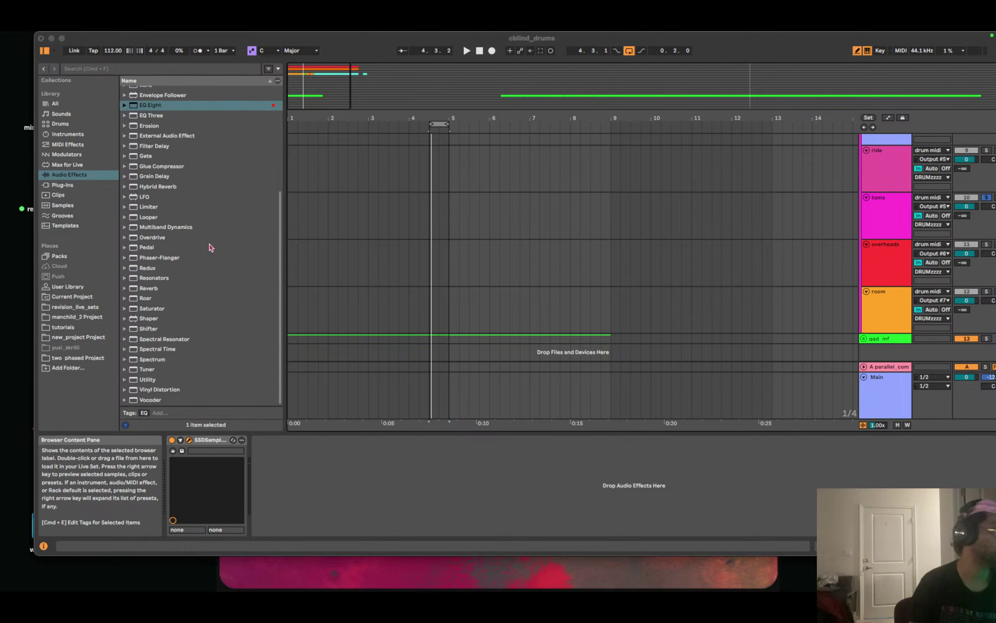
scroll(201, 251, "up", 5)
scroll(200, 249, "down", 5)
scroll(200, 253, "up", 5)
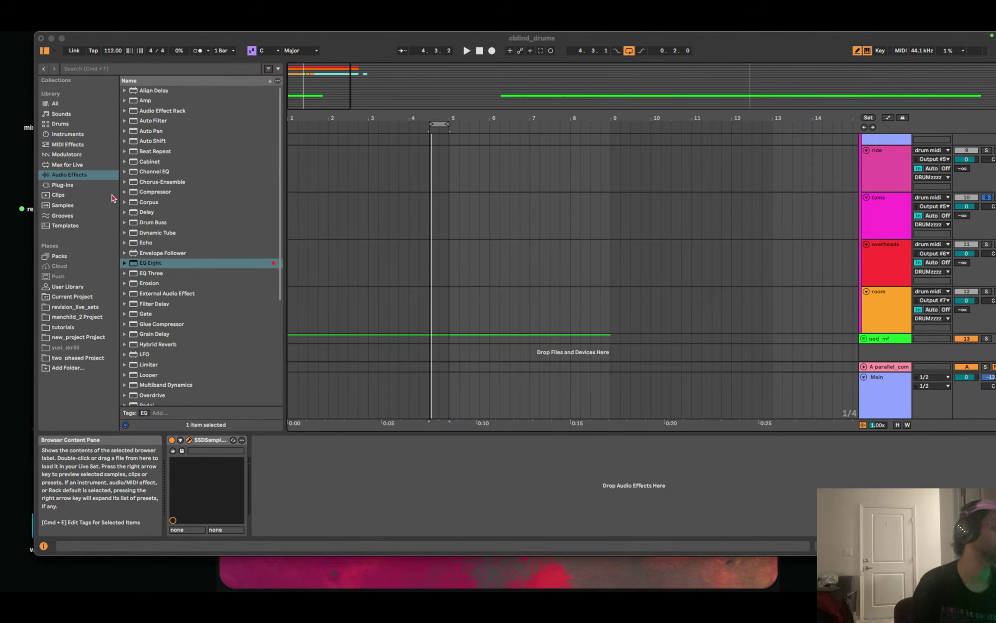
left_click(65, 185)
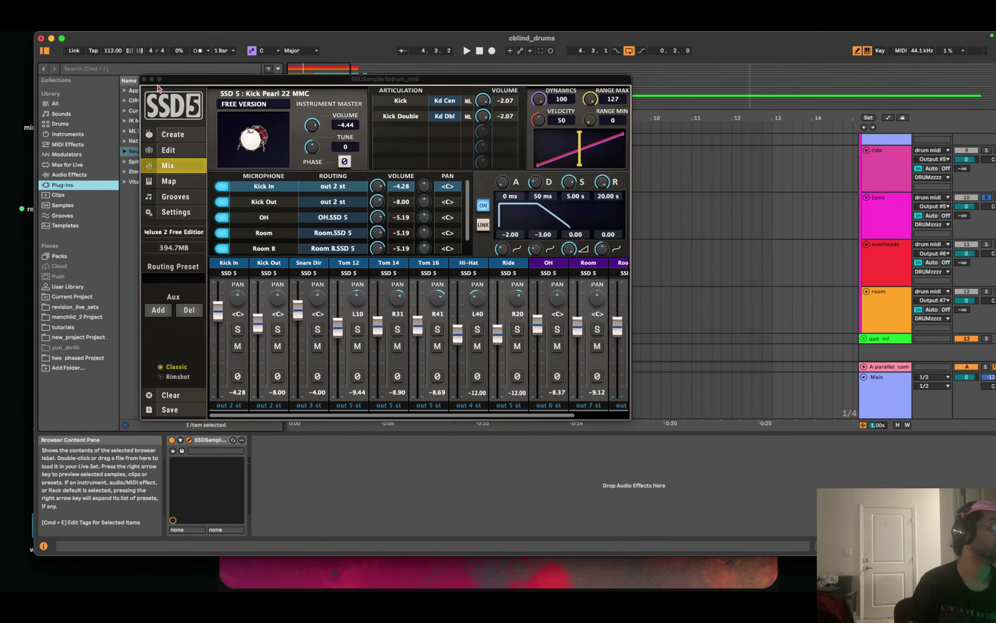
left_click_drag(385, 79, 707, 116)
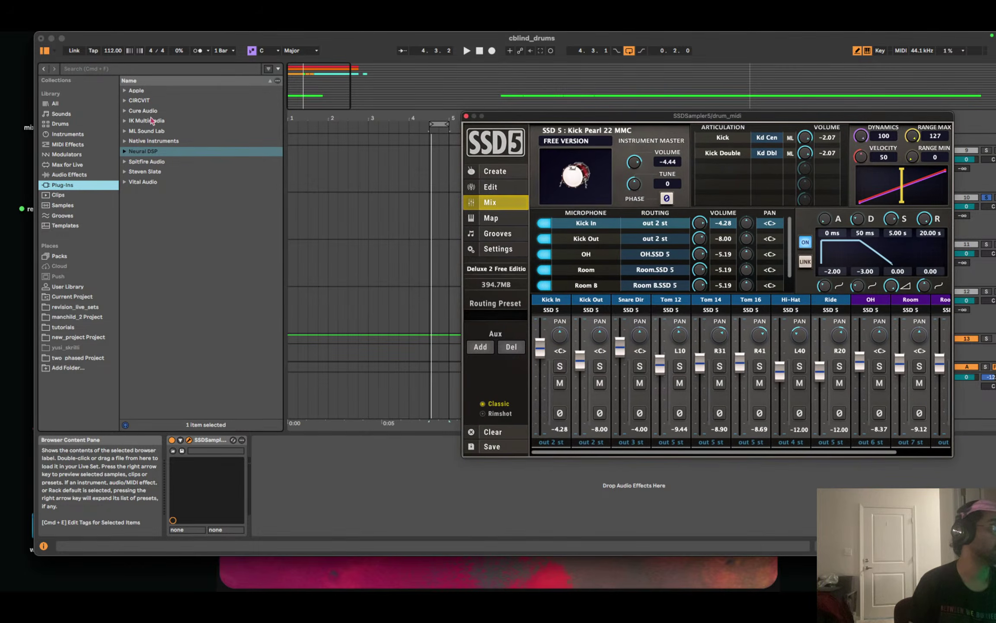
left_click(69, 174)
left_click(509, 120)
left_click_drag(509, 119, 384, 227)
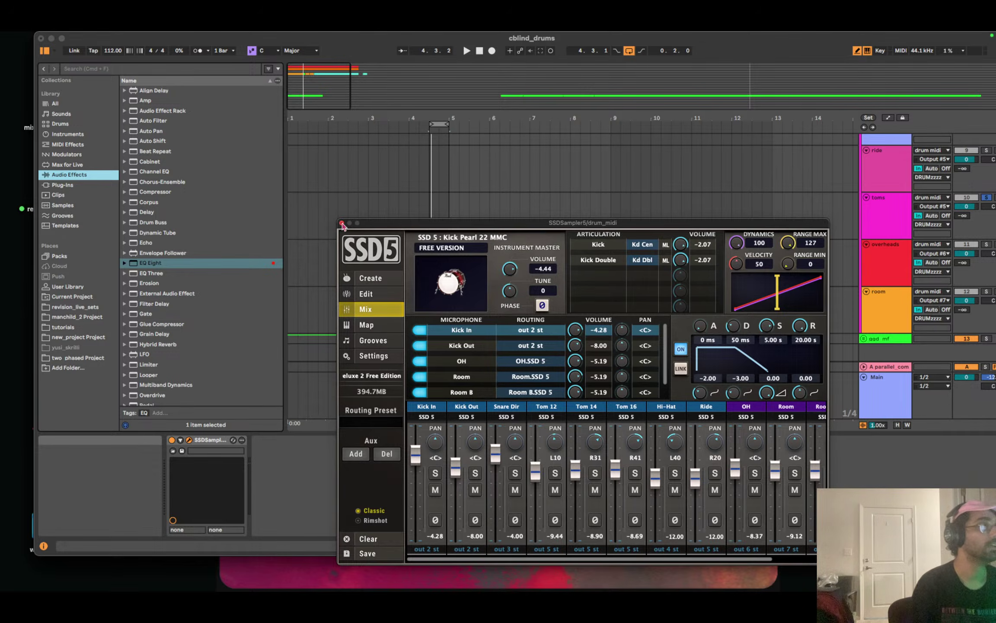
left_click(342, 223)
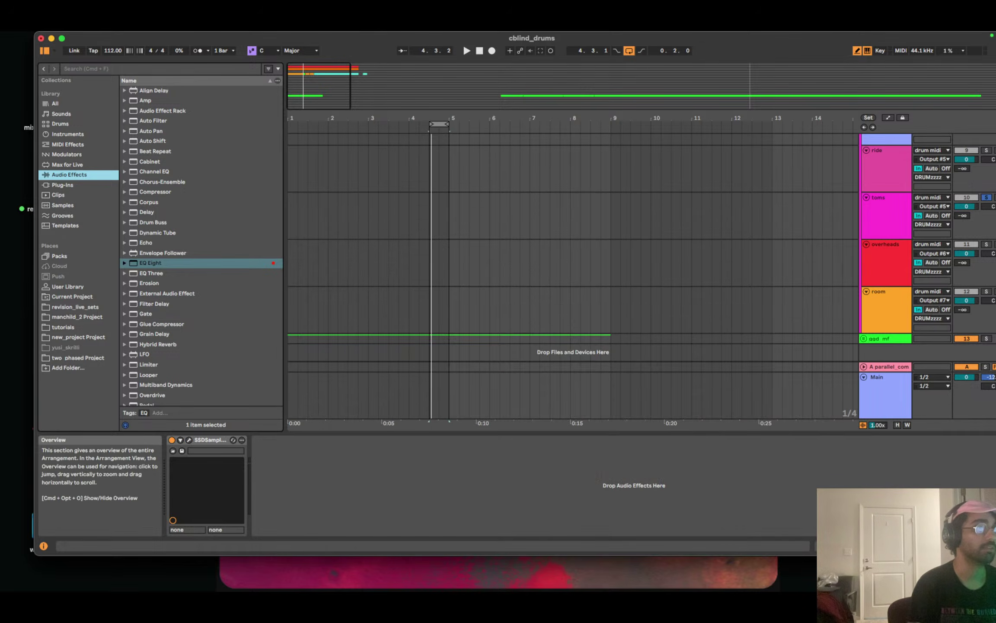
Select the toms track and, during playback, boost band 3 of the second EQ Eight to about 2.84 dB at 4.20 kHz.
left_click(870, 211)
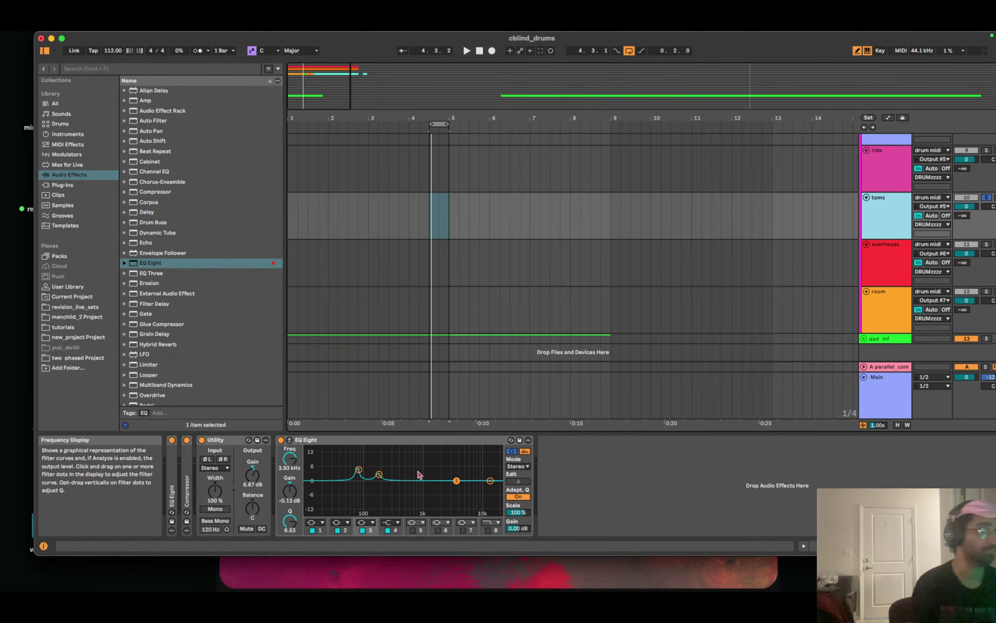
key("space")
left_click(289, 439)
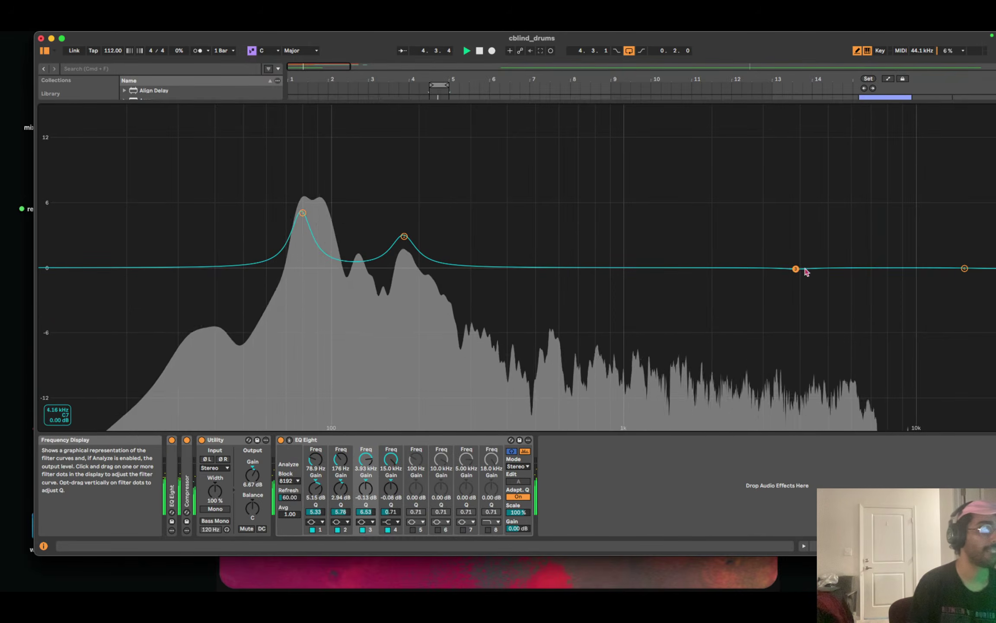
left_click_drag(803, 269, 804, 232)
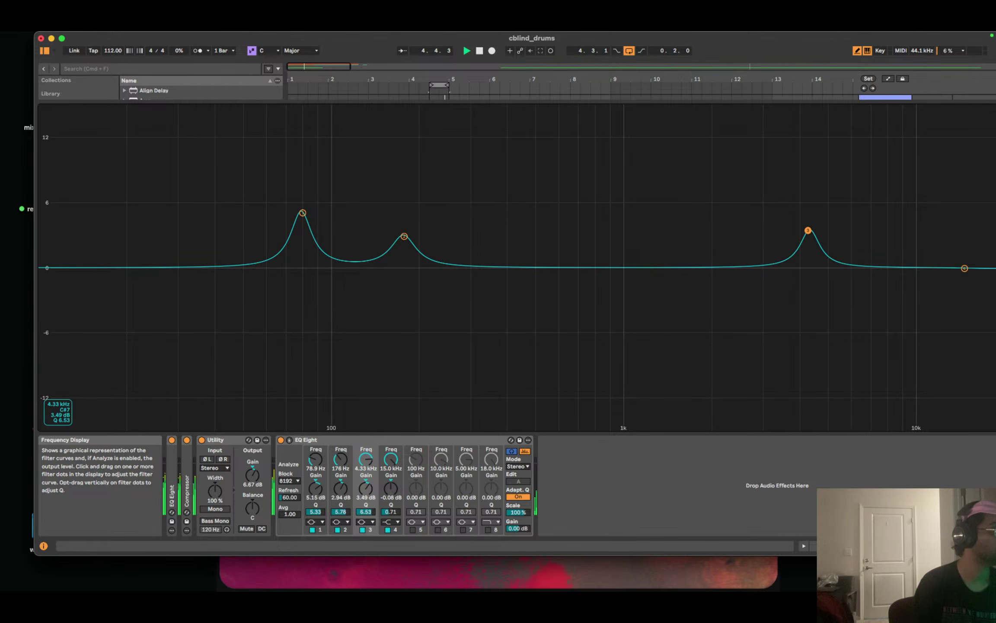
mouse_move(800, 232)
left_mouse_down()
mouse_move(824, 229)
mouse_move(722, 225)
mouse_move(801, 221)
left_mouse_up()
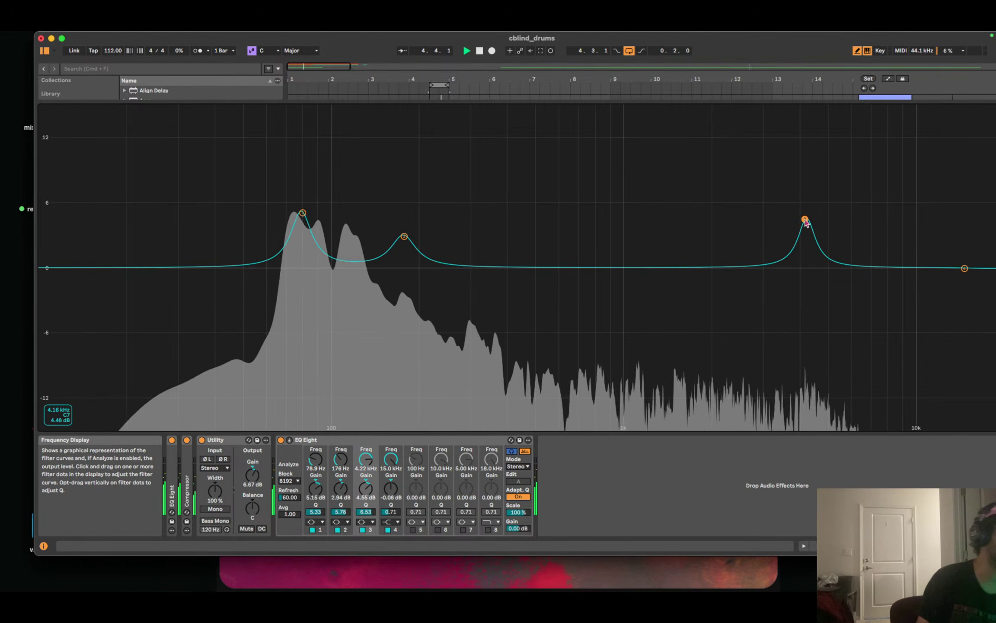
left_click_drag(805, 219, 807, 237)
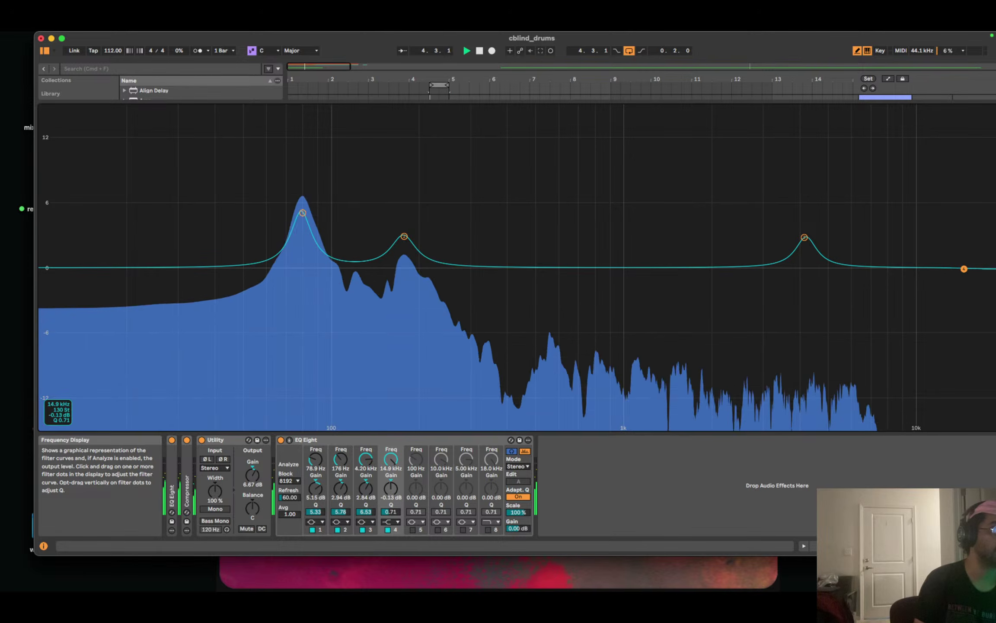
Try band 4 as a bell boost of about 3.24 dB at 7.35 kHz with a Q of 6.80, and switch the band off.
left_click_drag(963, 268, 904, 270)
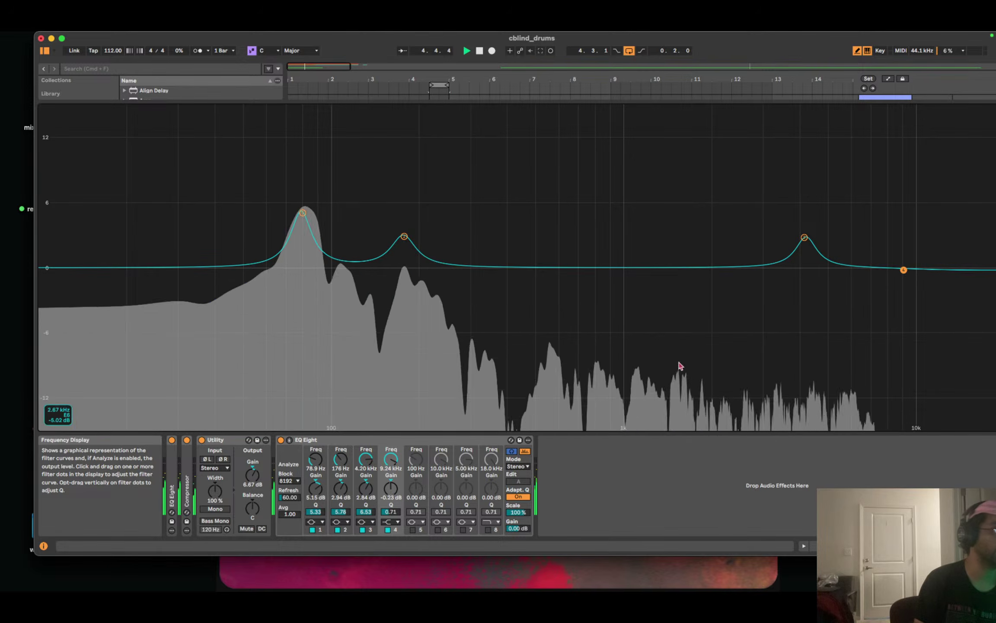
left_click(391, 522)
left_click(395, 490)
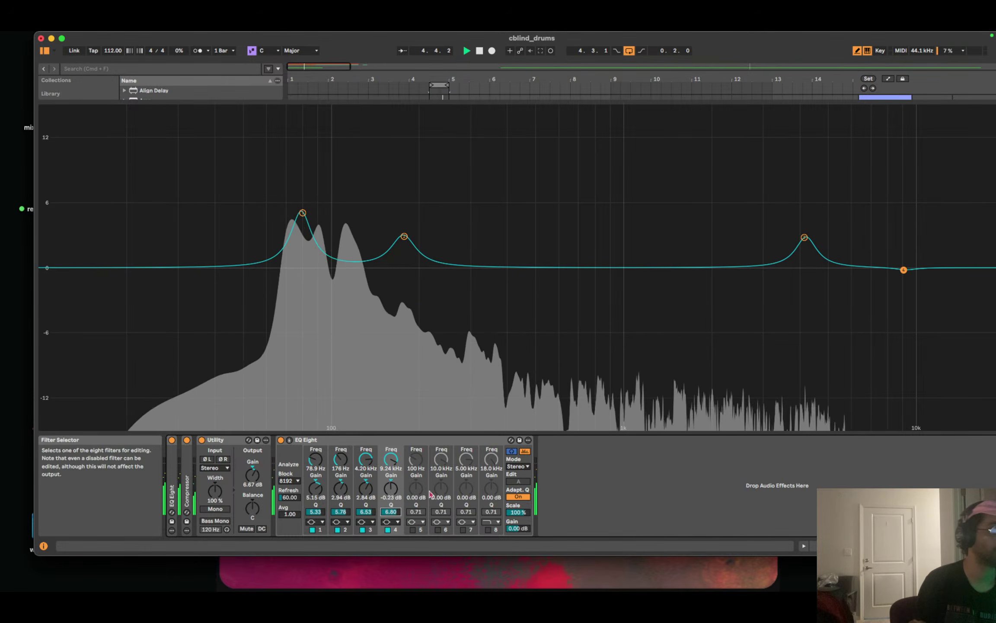
left_click_drag(904, 270, 875, 233)
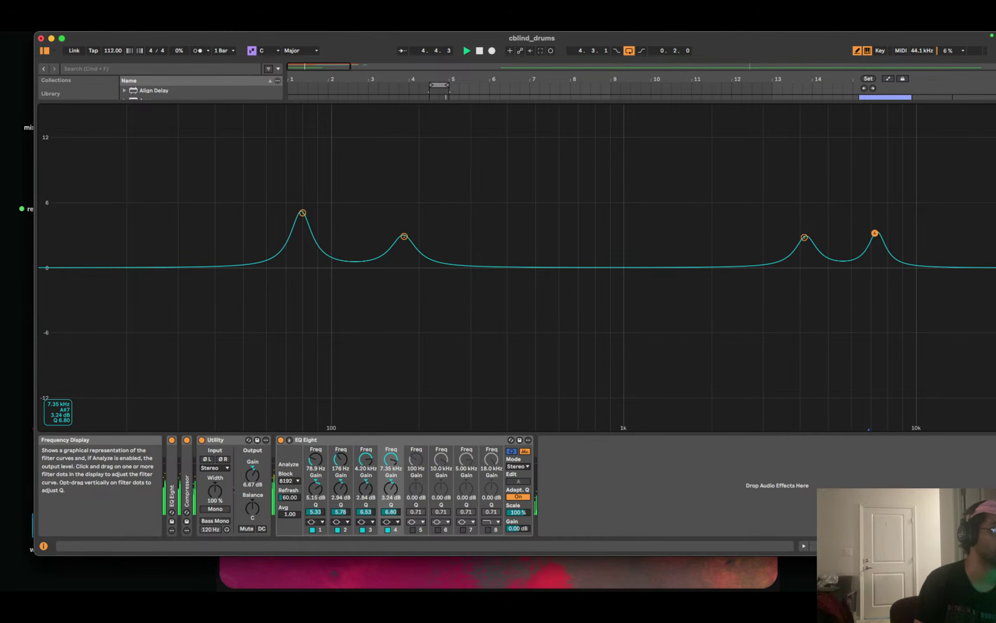
left_click(387, 529)
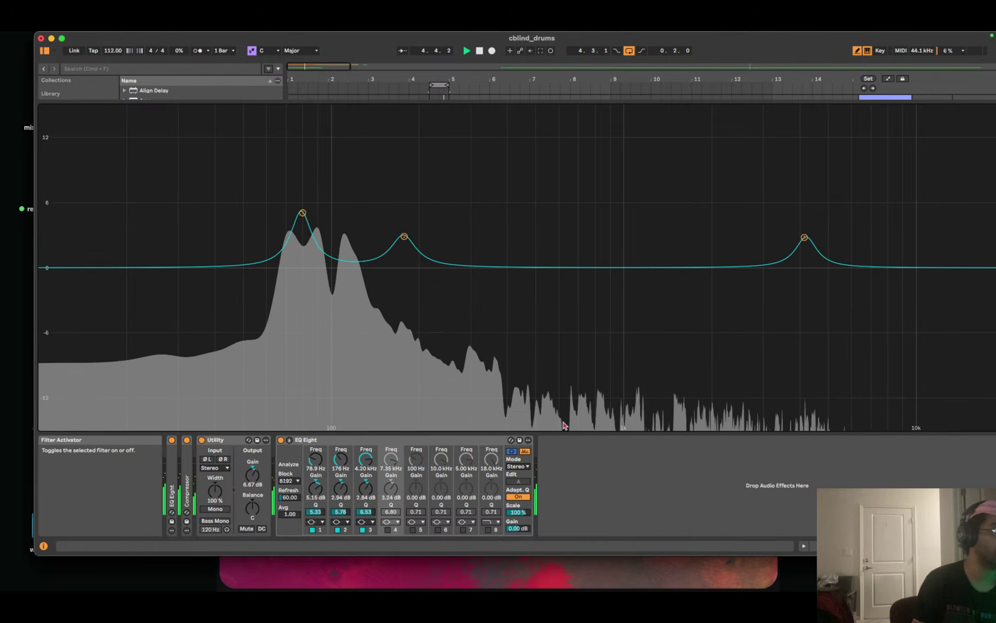
Widen band 3 to a Q of about 2.57 and raise its boost to about 4.80 dB near 4.8 kHz.
mouse_move(805, 237)
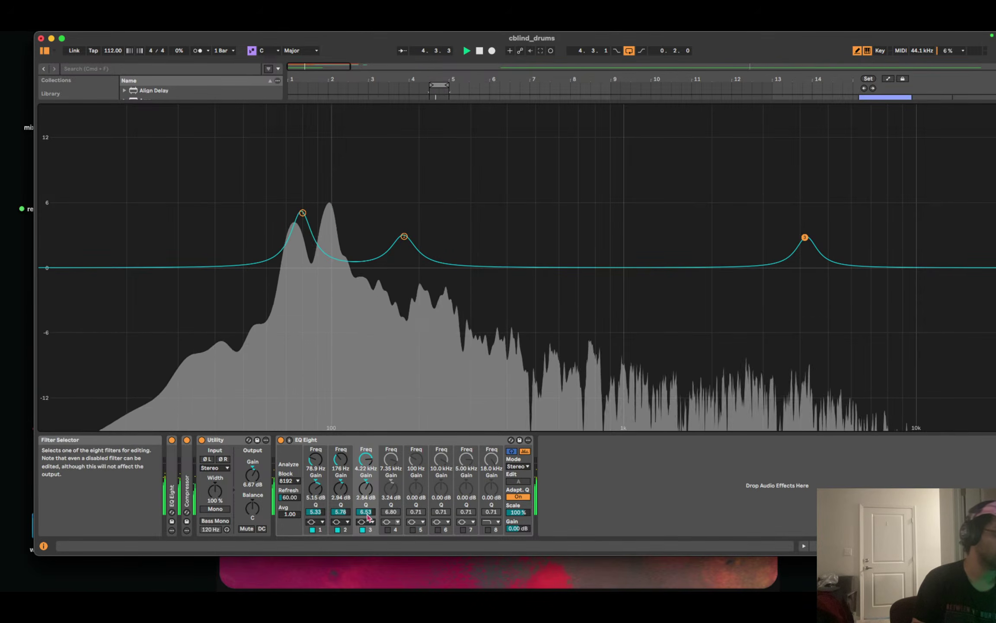
left_click_drag(366, 512, 366, 536)
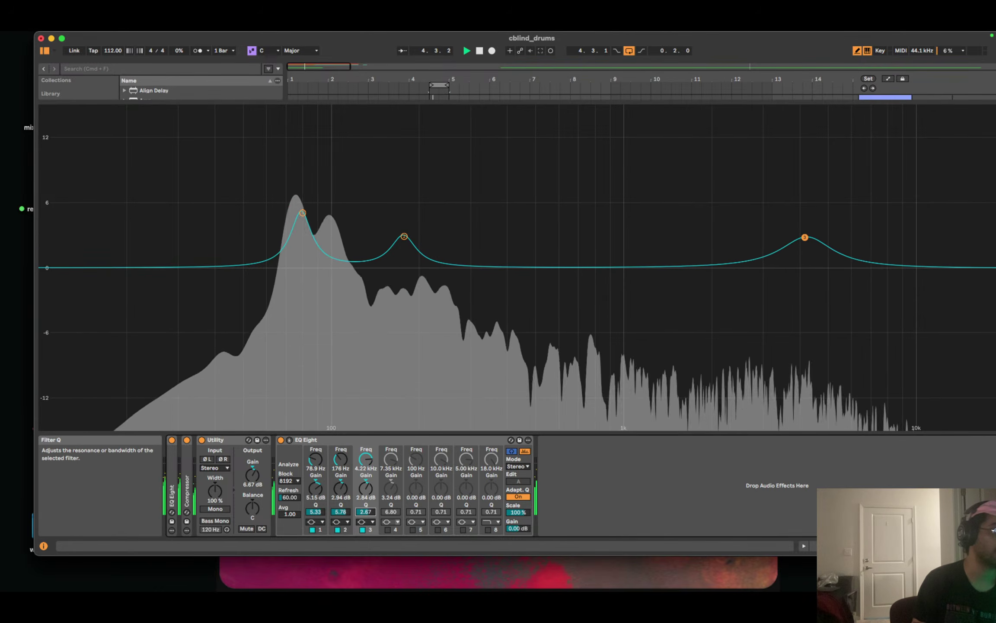
left_click_drag(805, 237, 823, 231)
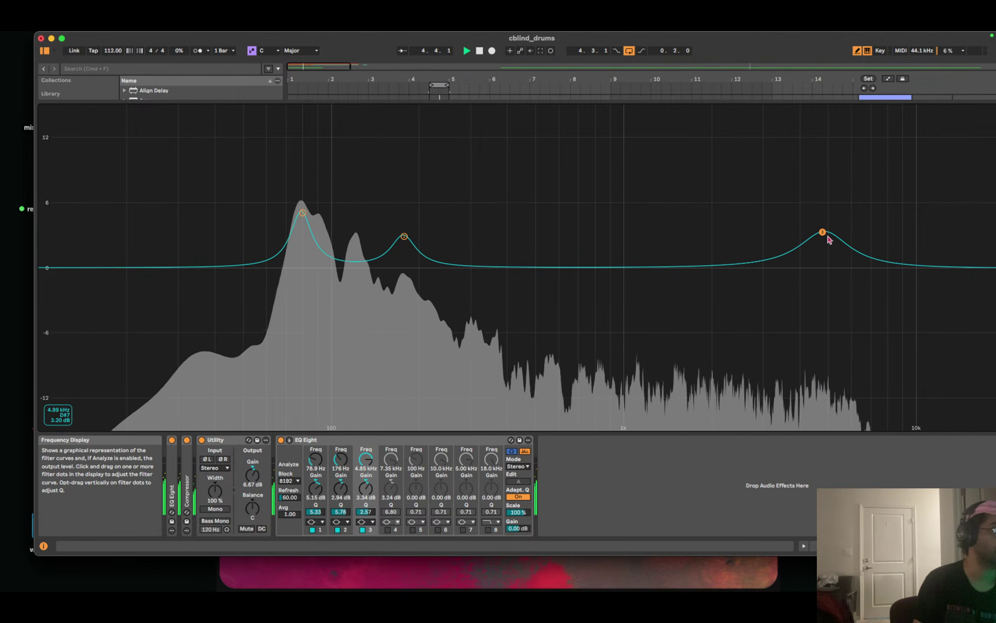
left_click_drag(828, 237, 828, 240)
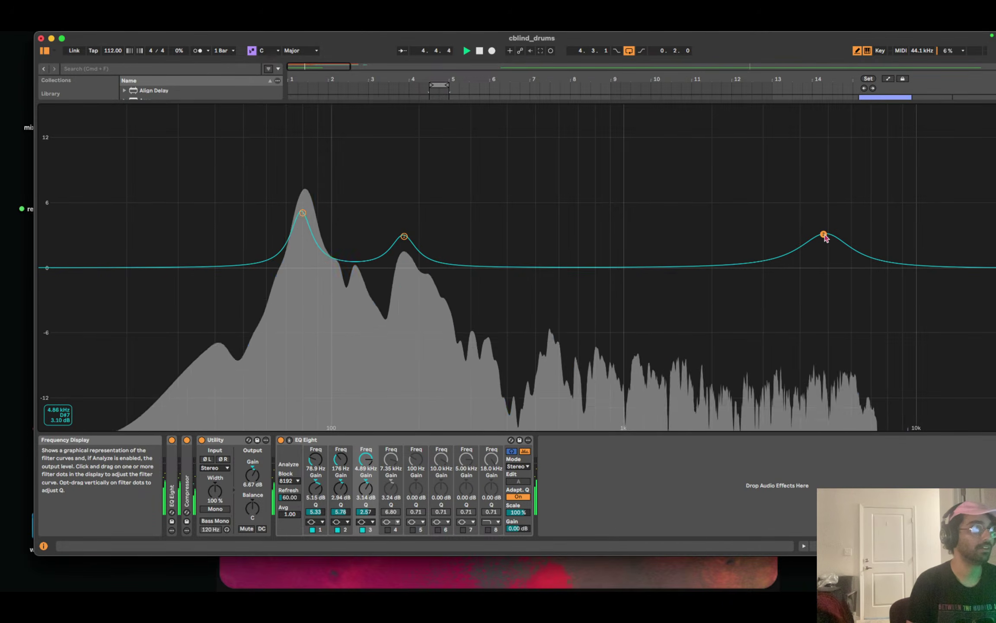
left_click_drag(824, 237, 823, 216)
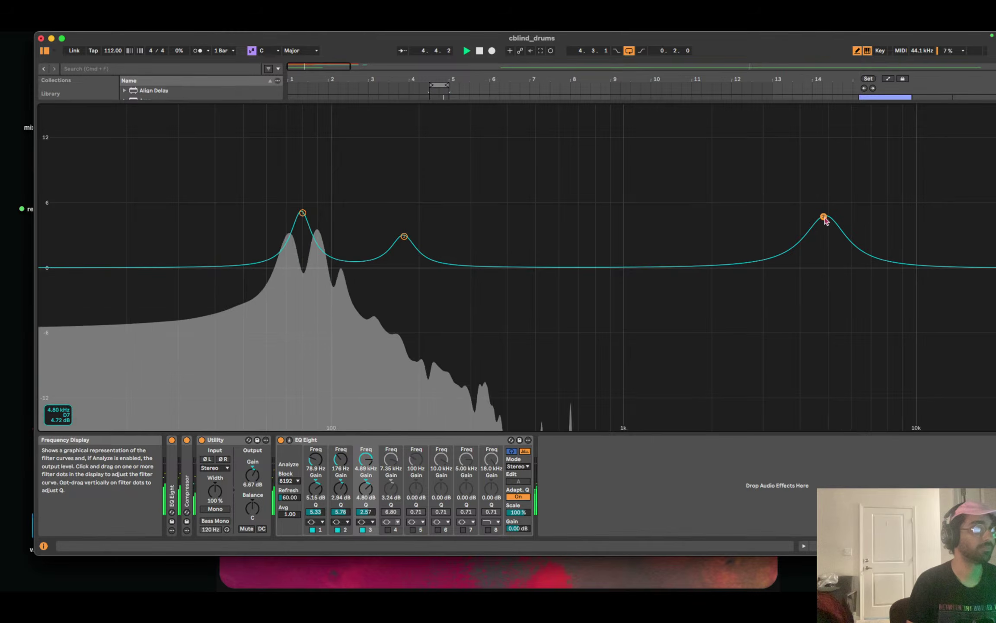
Collapse the enlarged EQ display, stop playback, and move the Utility behind the second EQ Eight on the toms track.
key("super+h")
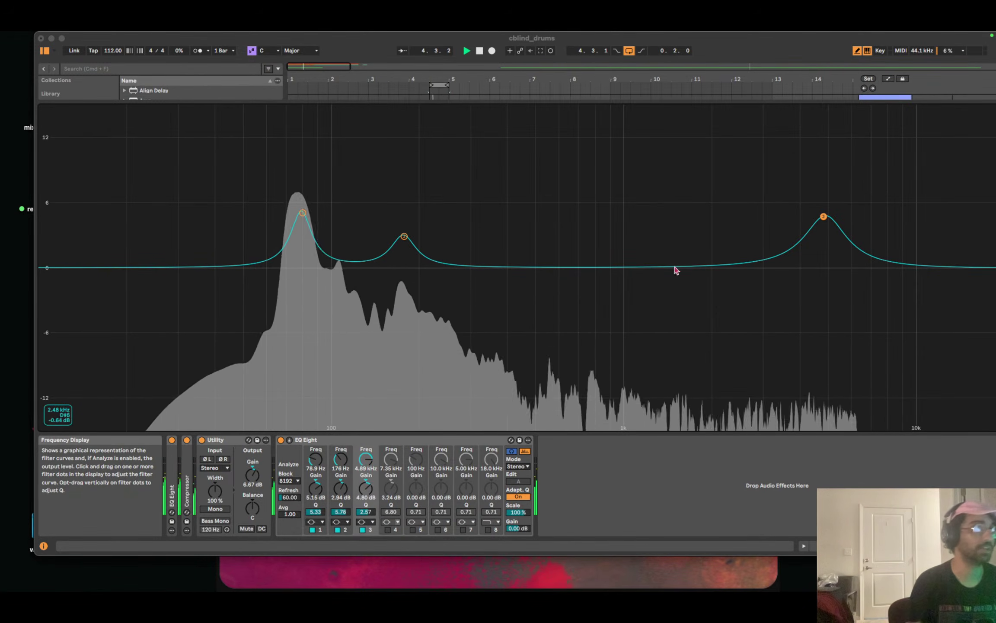
left_click(487, 192)
key("Escape")
key("space")
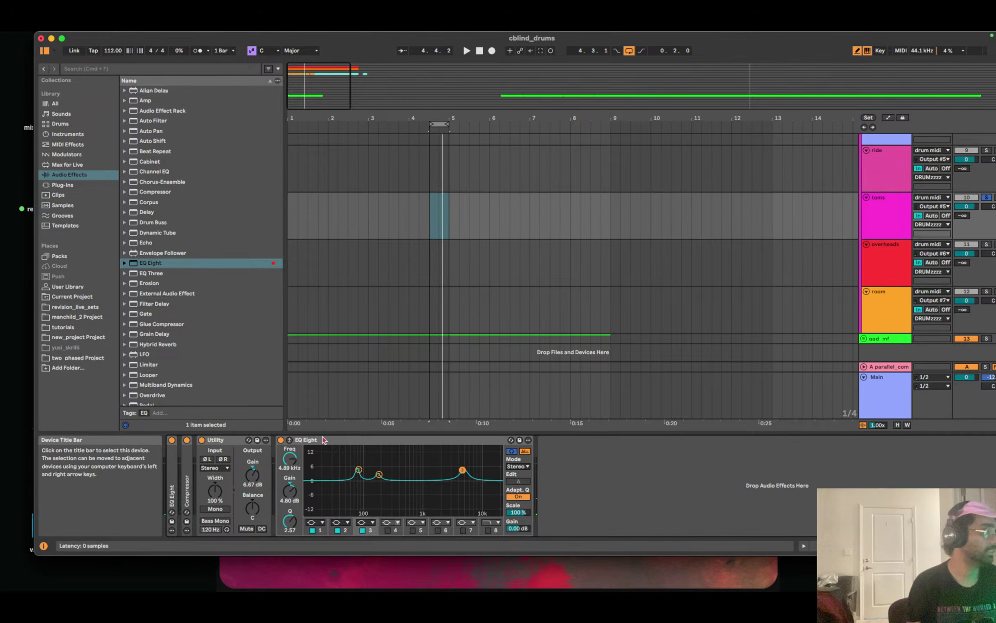
left_click_drag(215, 439, 466, 473)
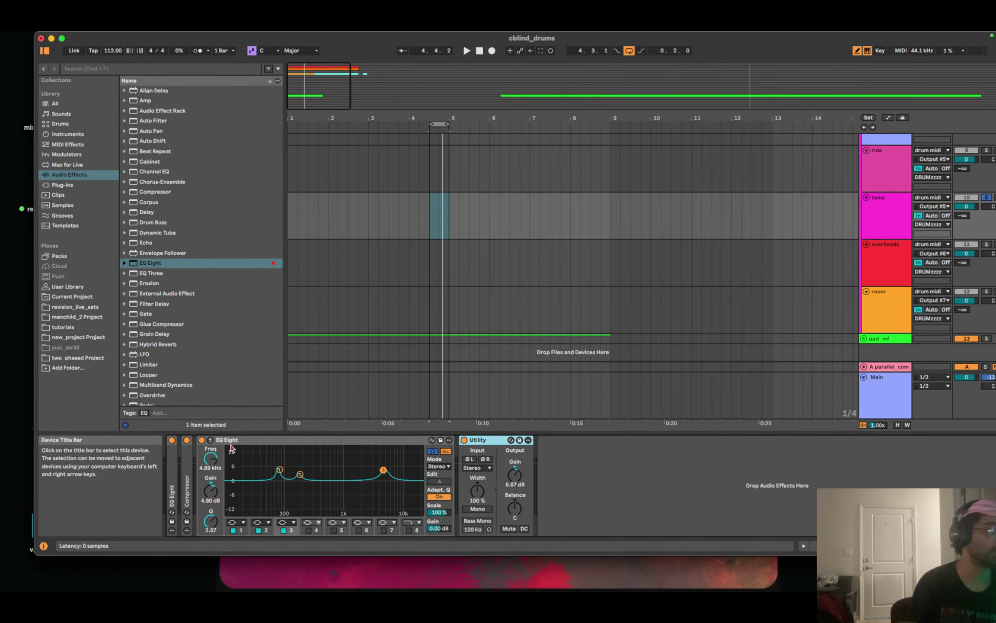
Add a Saturator to the toms track and place it between the second EQ Eight and the Utility.
scroll(180, 355, "down", 5)
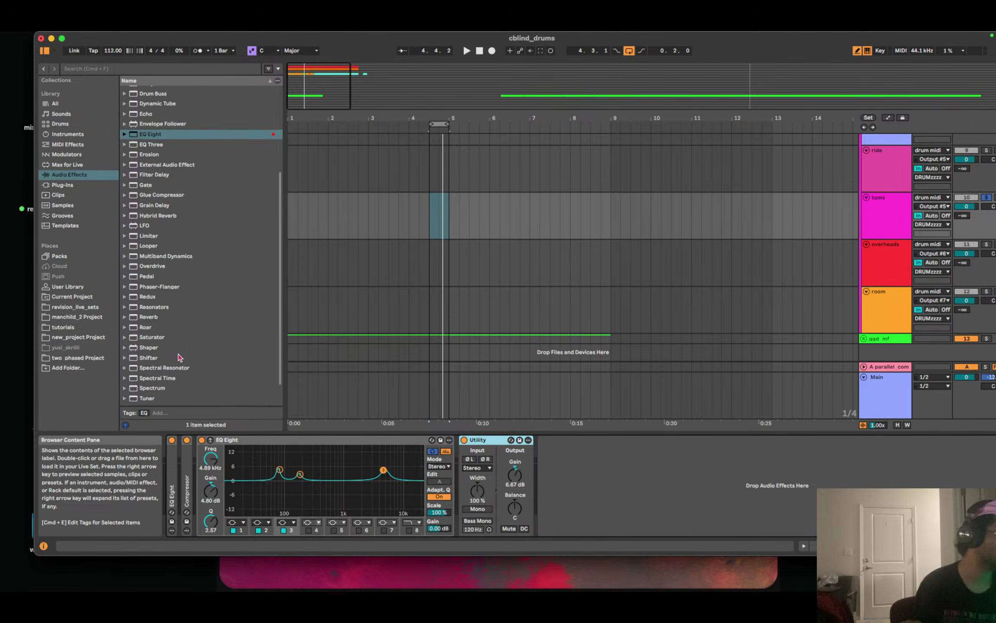
scroll(180, 357, "down", 2)
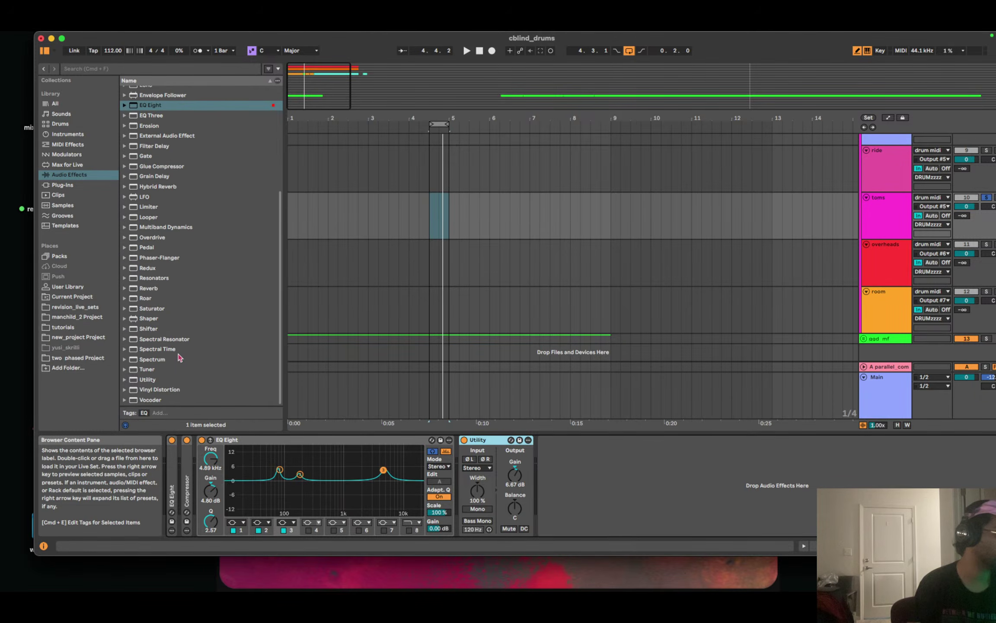
double_click(177, 312)
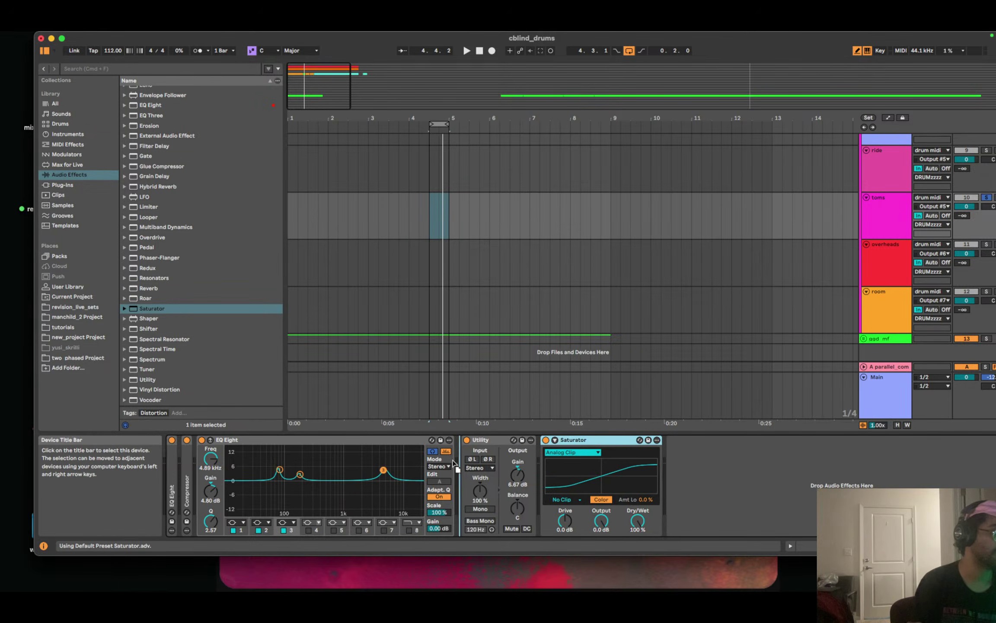
left_click_drag(455, 465, 458, 467)
During playback, keep the Saturator on Analog Clip with 3 dB of drive and lower the Utility gain to about 2.78 dB.
left_click(504, 454)
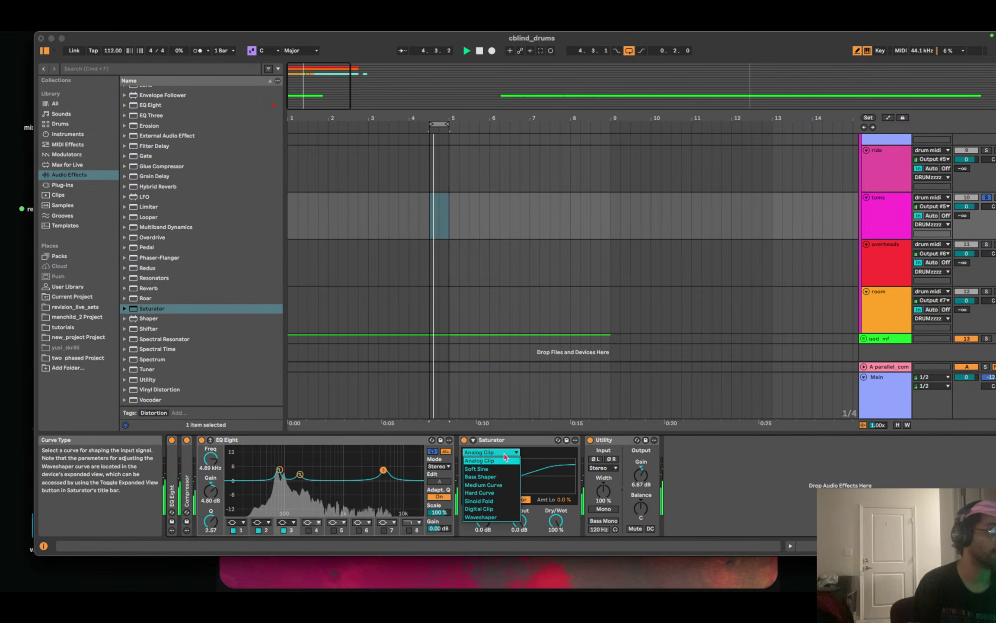
left_click(501, 460)
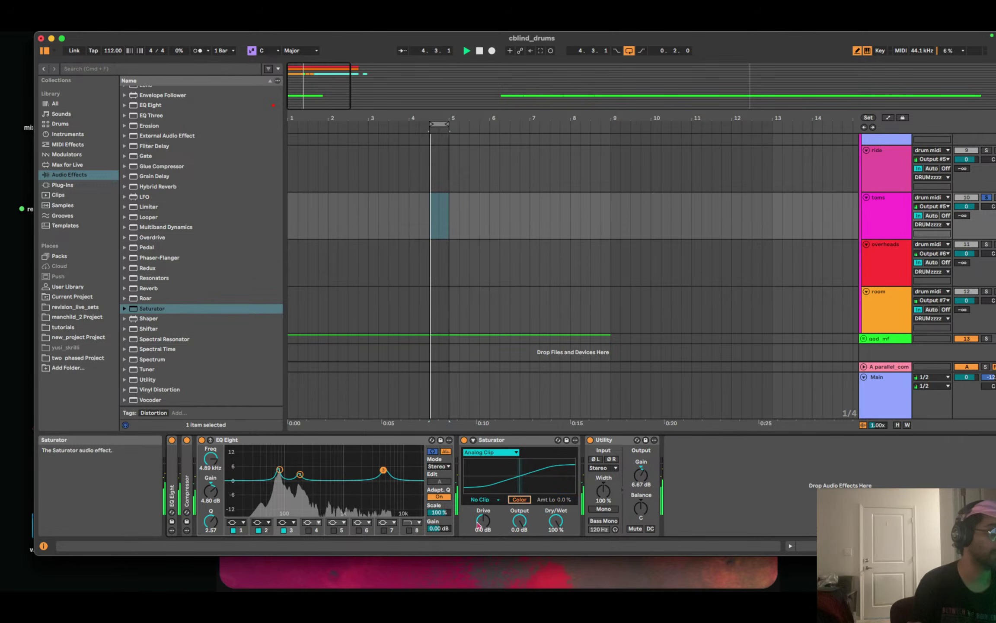
mouse_move(477, 525)
left_mouse_down()
mouse_move(477, 494)
mouse_move(478, 526)
left_mouse_up()
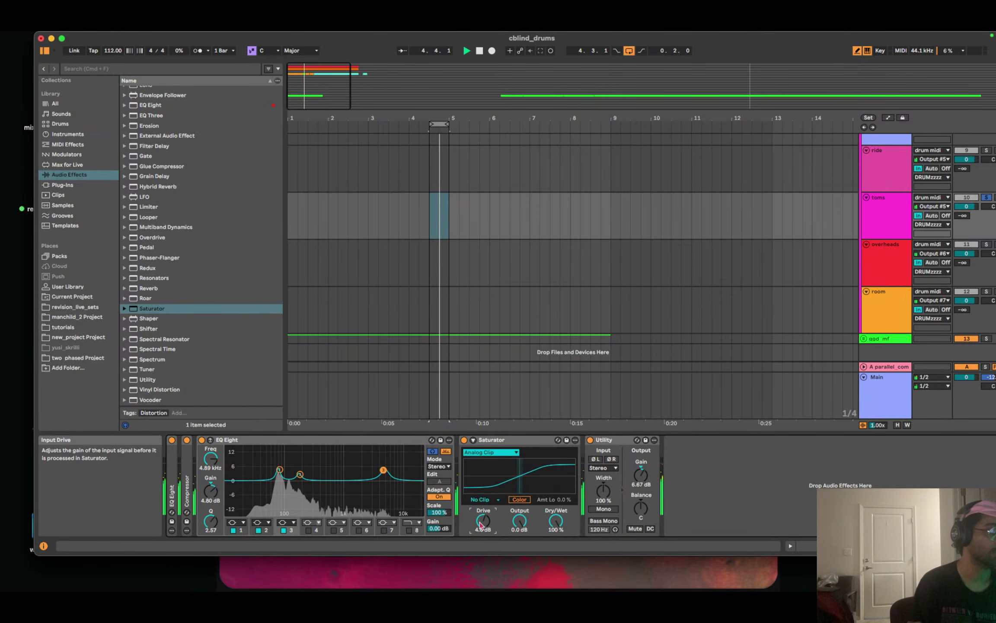
type("3")
key("Return")
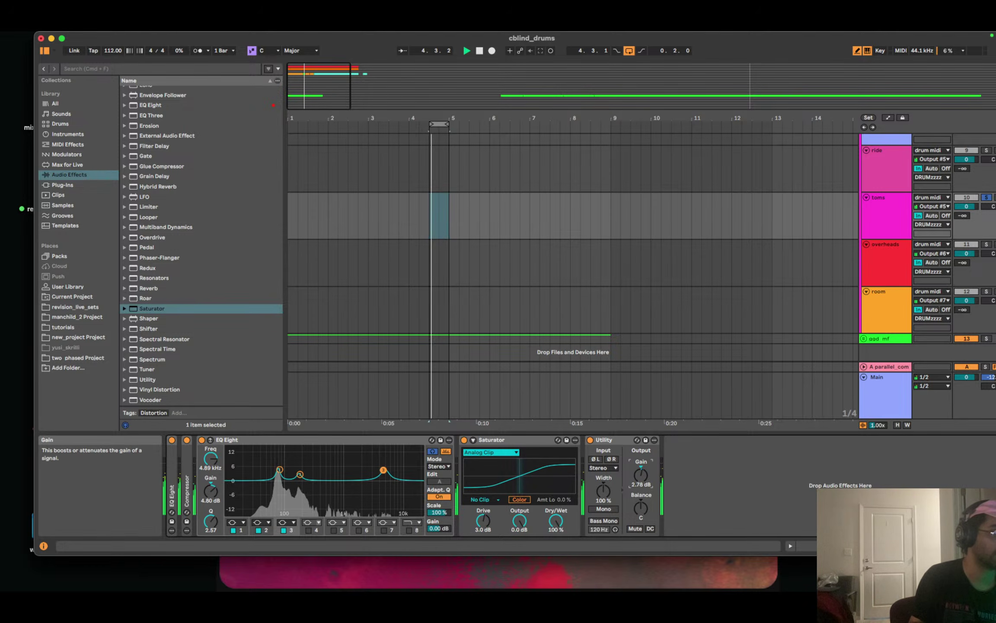
Unsolo the toms to hear the full kit, stop playback, and fold the Saturator and Utility devices.
left_click(986, 198)
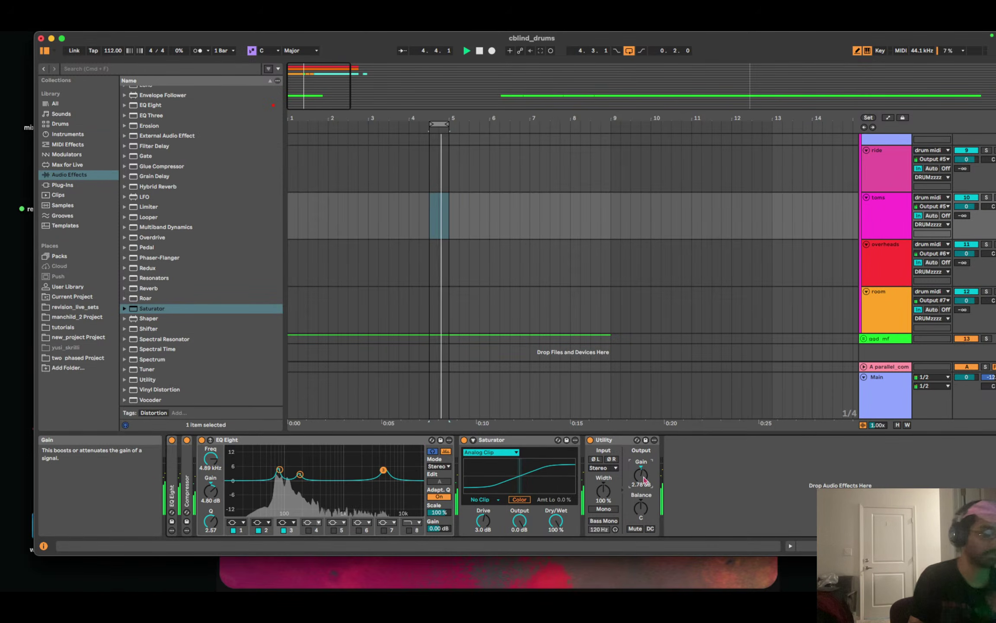
key("space")
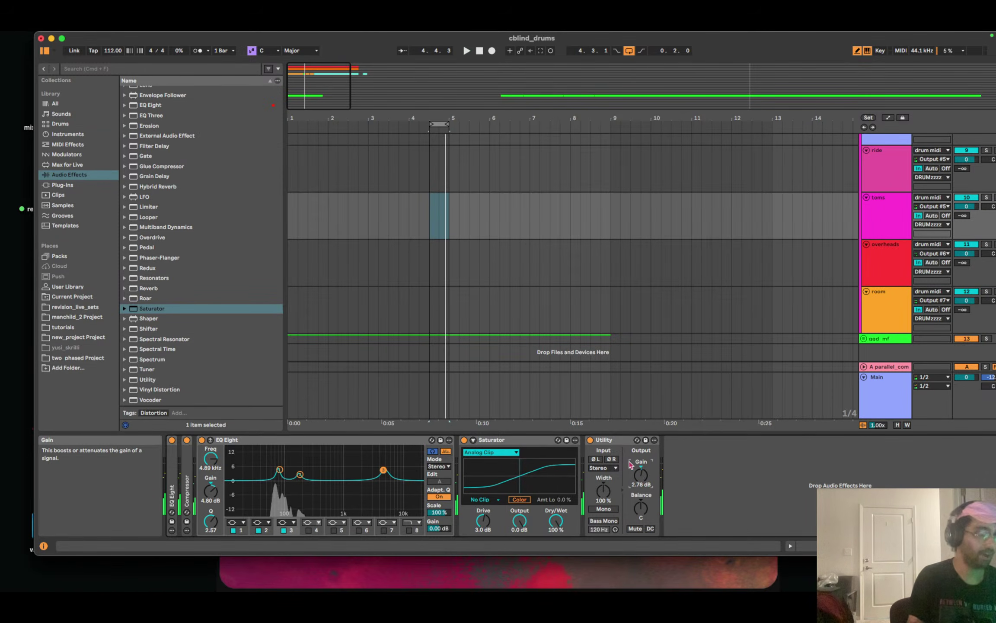
double_click(496, 440)
double_click(496, 441)
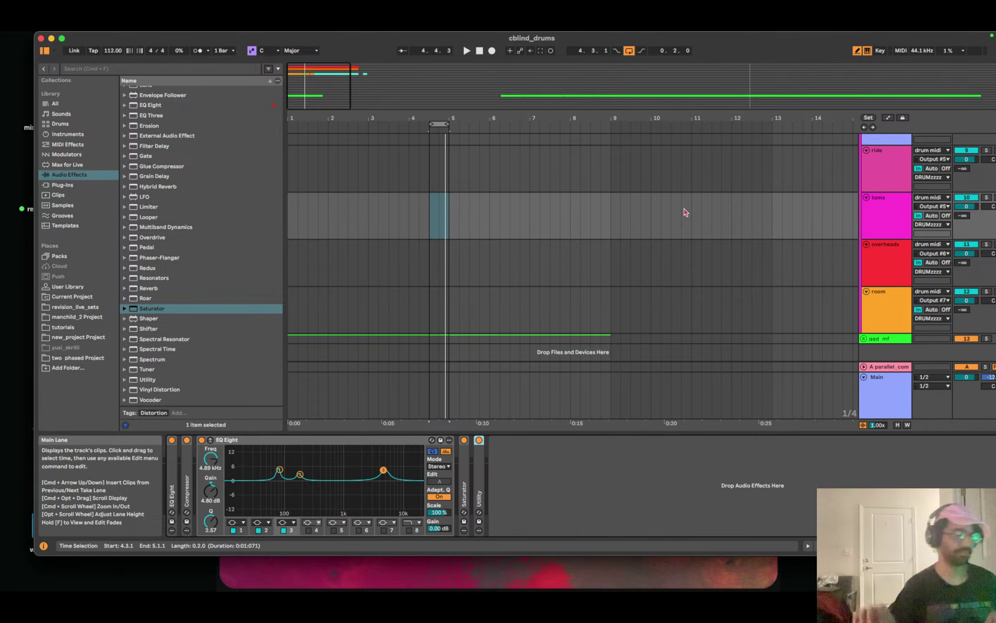
Select the overheads track, then open the drum_midi track's SSDSampler5 window and view the drum kit on the Edit page.
left_click(900, 270)
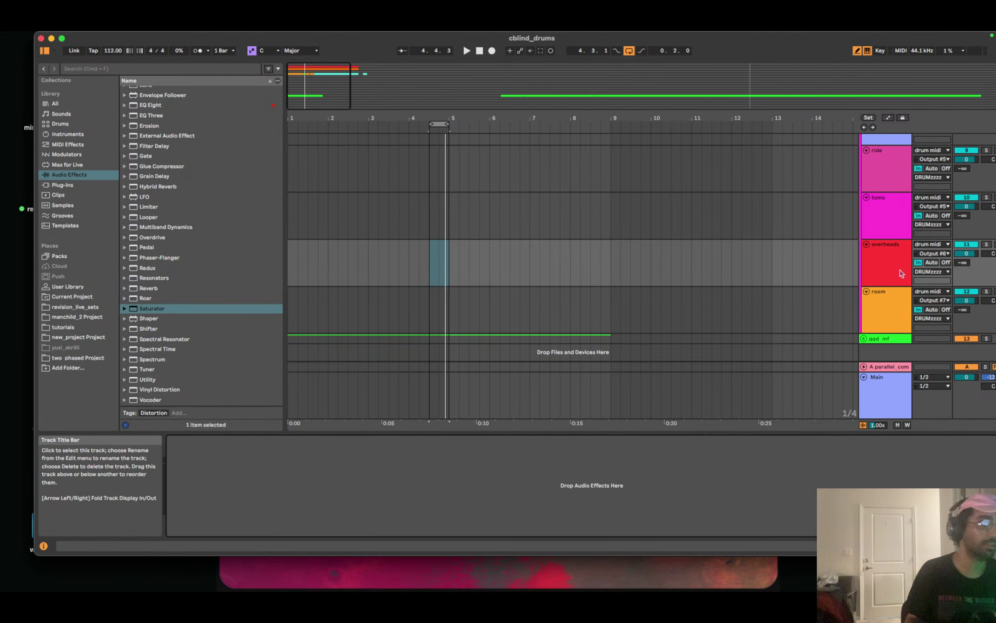
left_click(900, 270)
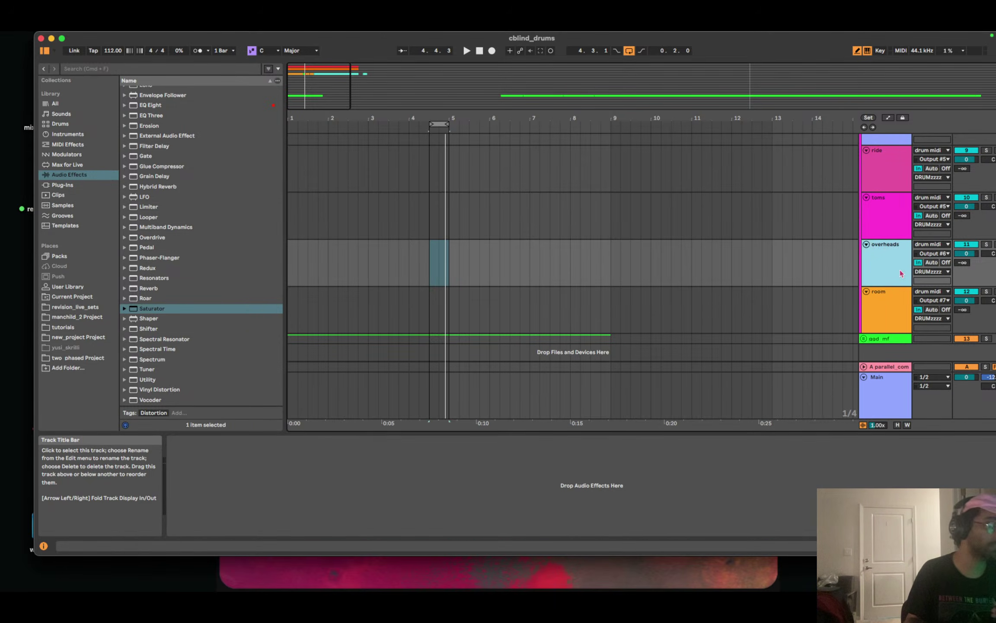
scroll(900, 270, "up", 5)
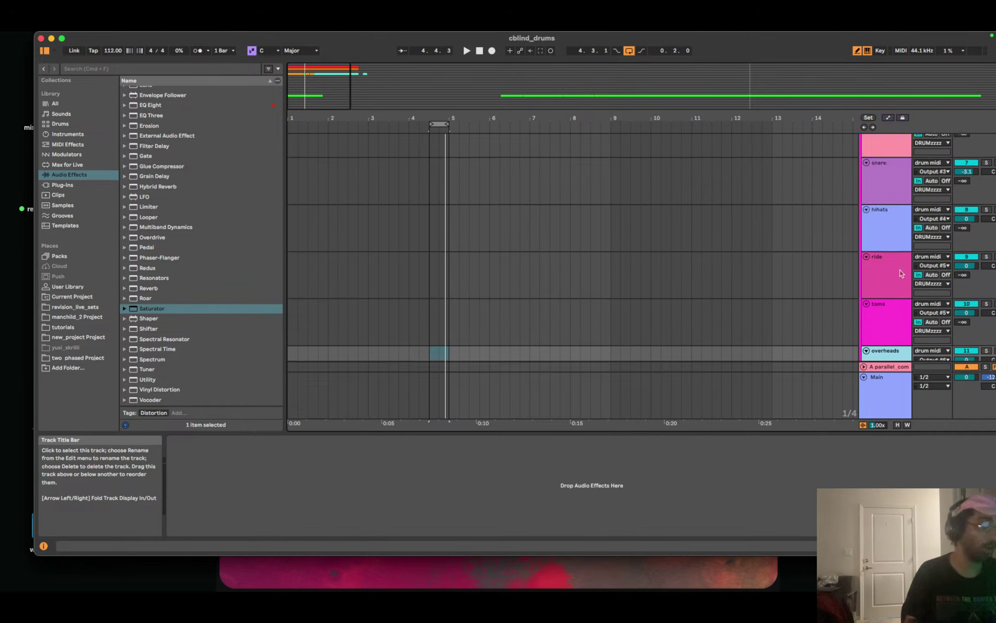
left_click(886, 162)
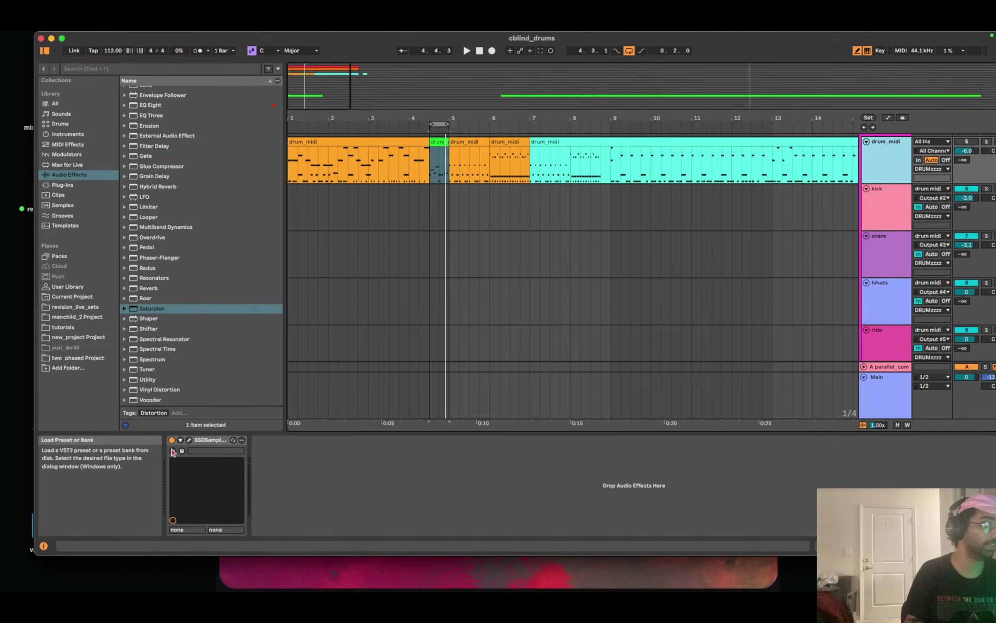
left_click(190, 440)
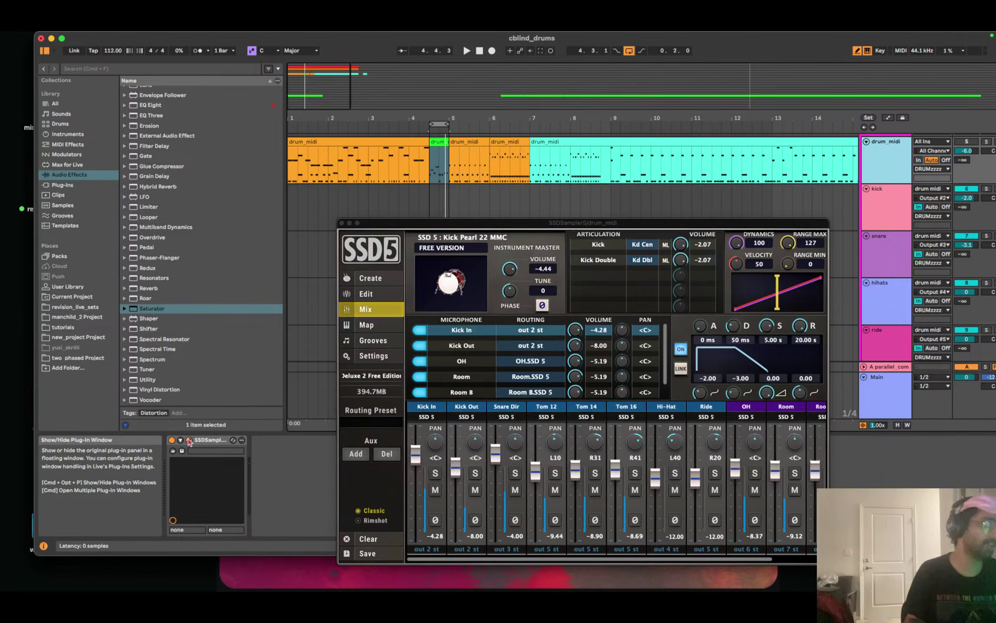
left_click(378, 293)
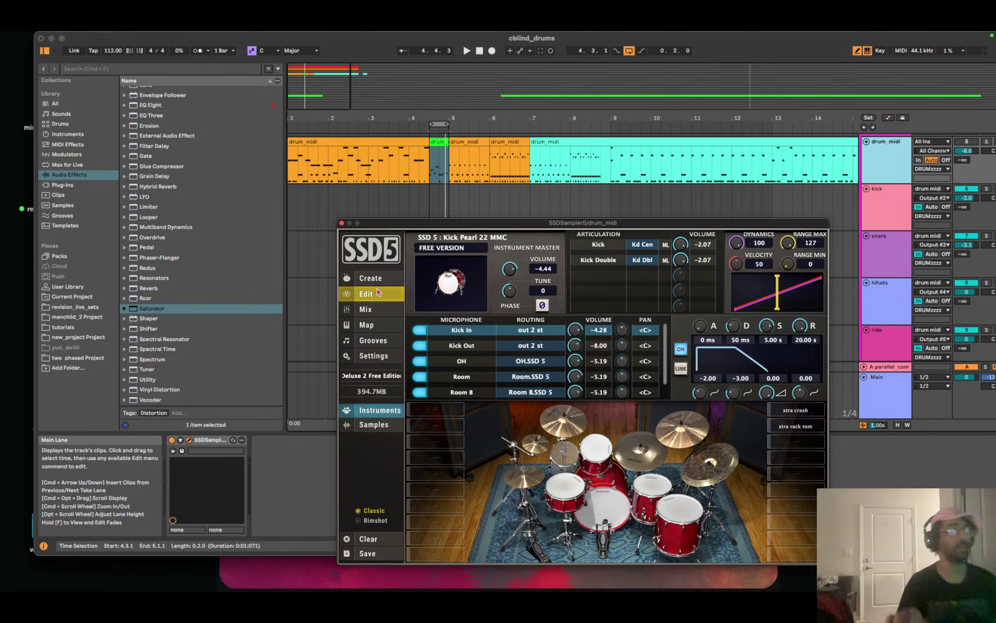
Close the drum sampler plug-in window and solo the overheads track.
left_click_drag(341, 226, 333, 194)
left_click(334, 193)
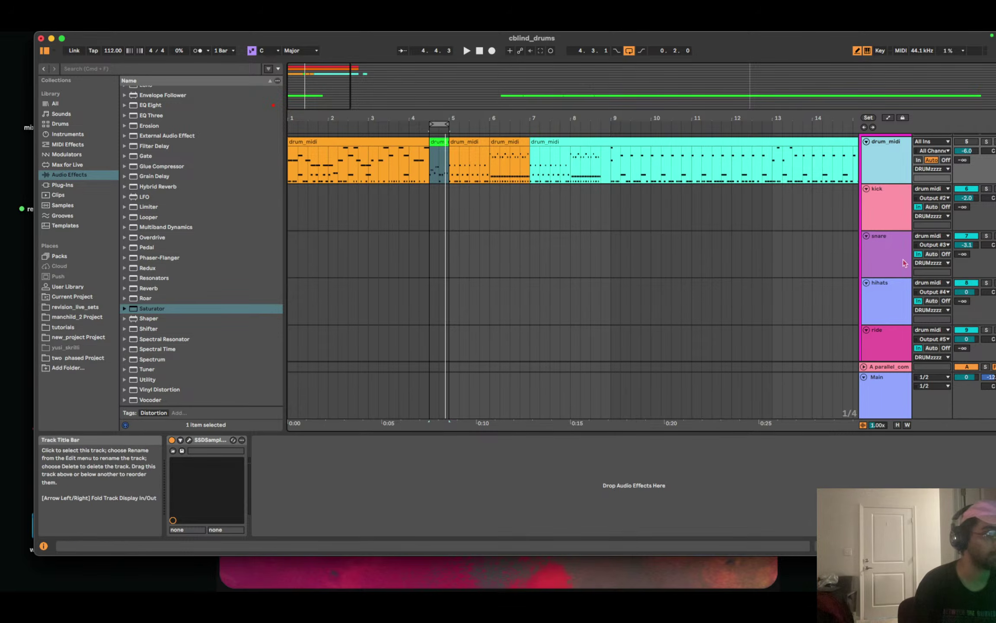
scroll(906, 262, "down", 5)
scroll(947, 270, "down", 3)
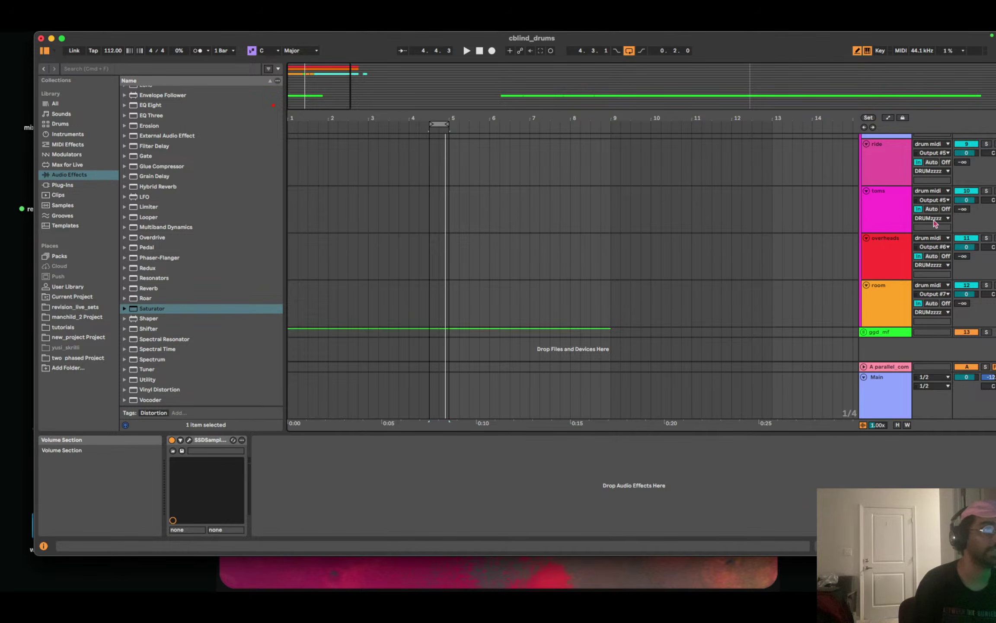
left_click(987, 238)
Return the playback position to the start of the arrangement and turn off the Arrangement loop.
left_click(480, 51)
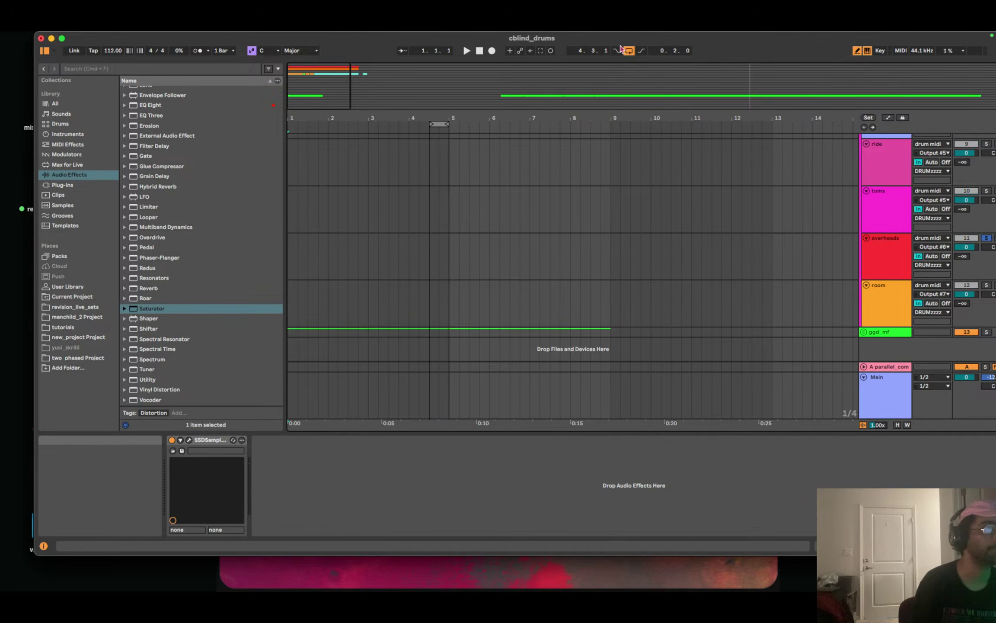
left_click(641, 51)
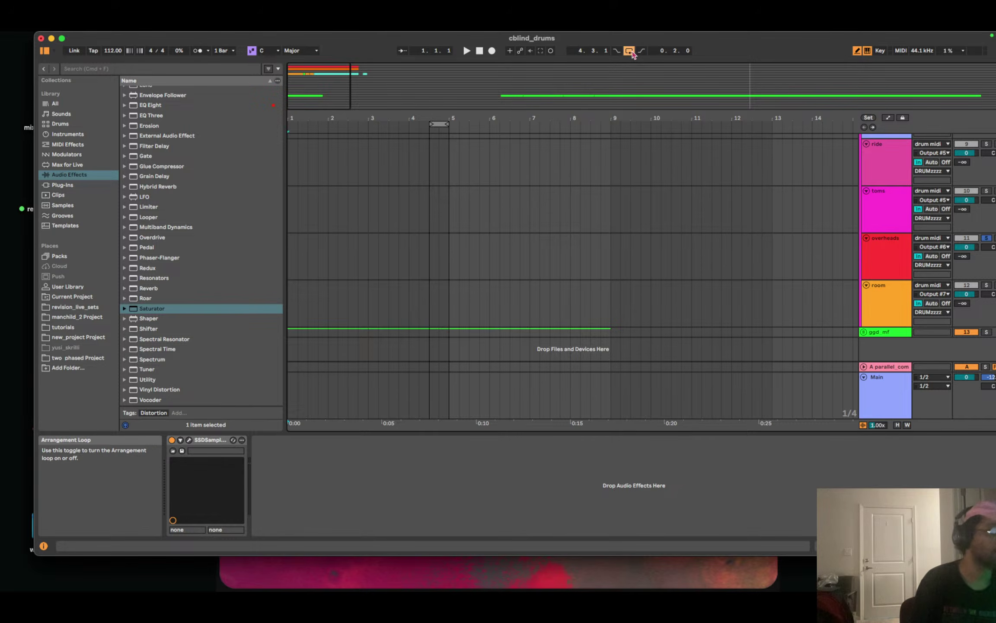
left_click(629, 51)
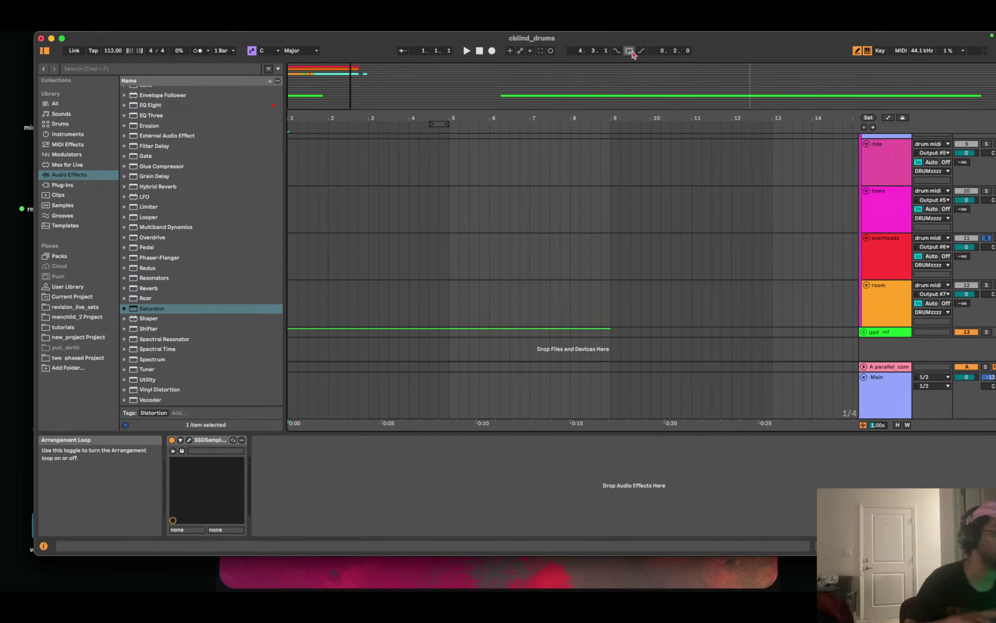
Listen to the soloed overheads from the start of the song, then return the playback position to bar 1.
key("space")
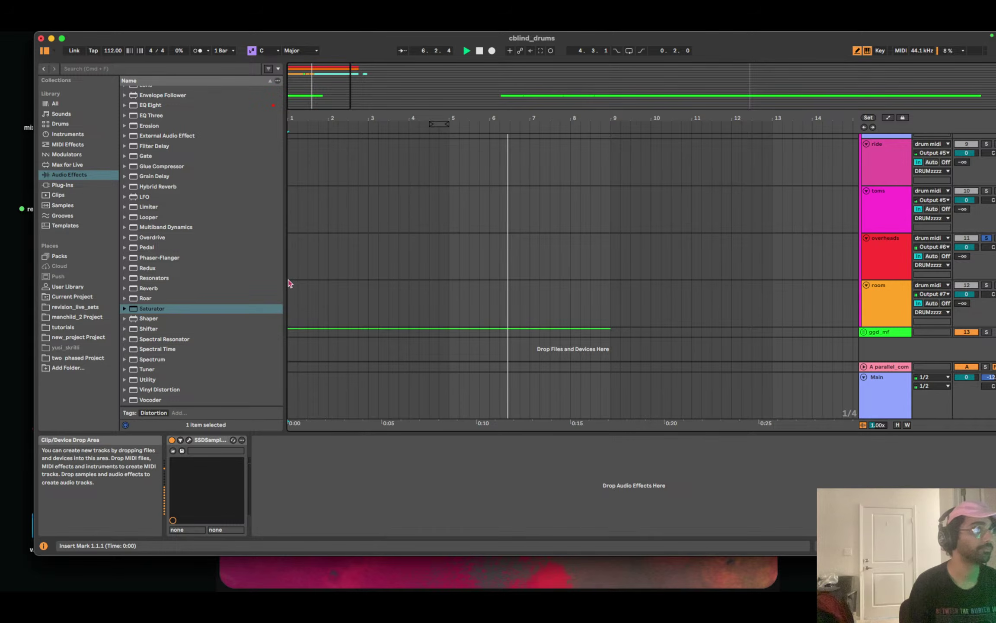
key("space")
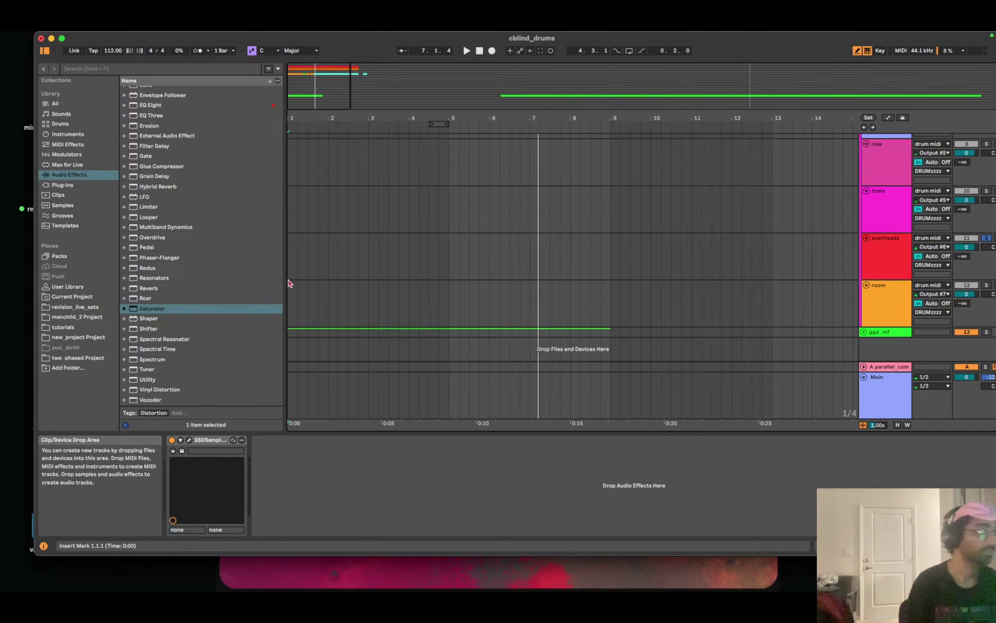
left_click_drag(449, 88, 451, 153)
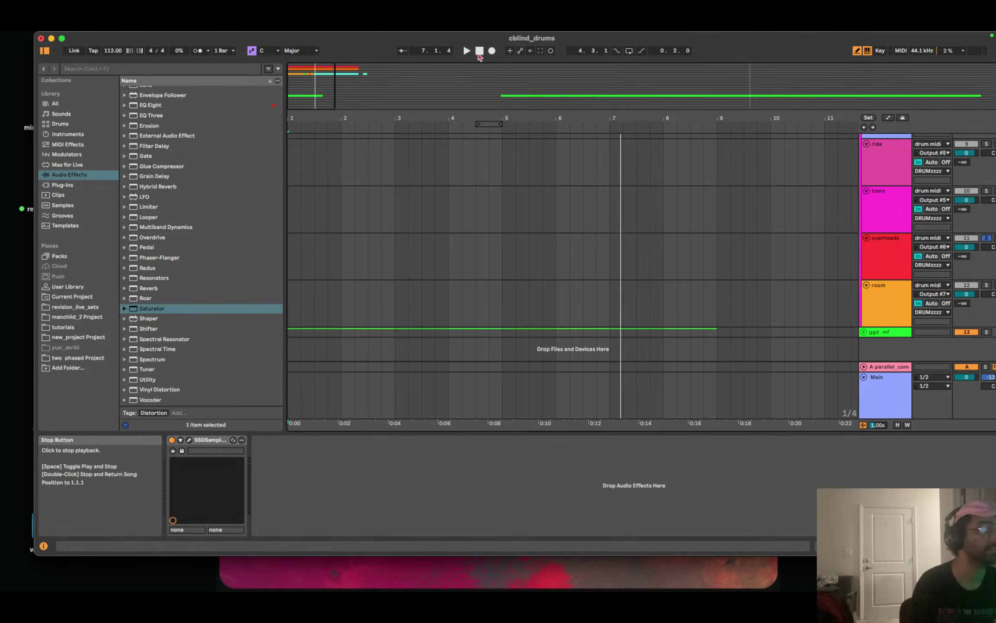
left_click(478, 55)
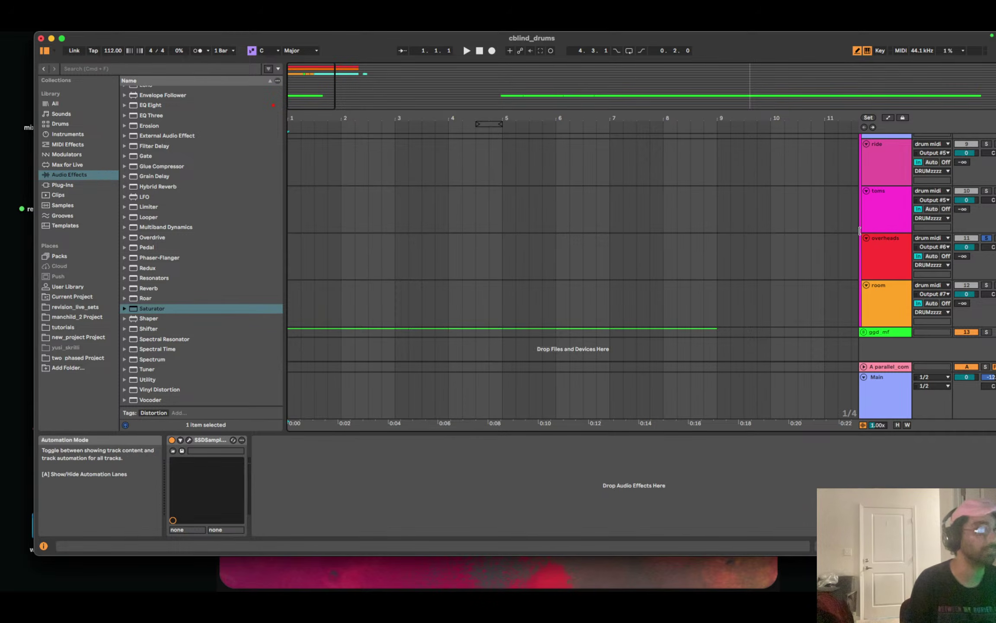
Consult mix_eq_cheatsheet.png and add an EQ Eight device to the overheads track.
left_click(689, 265)
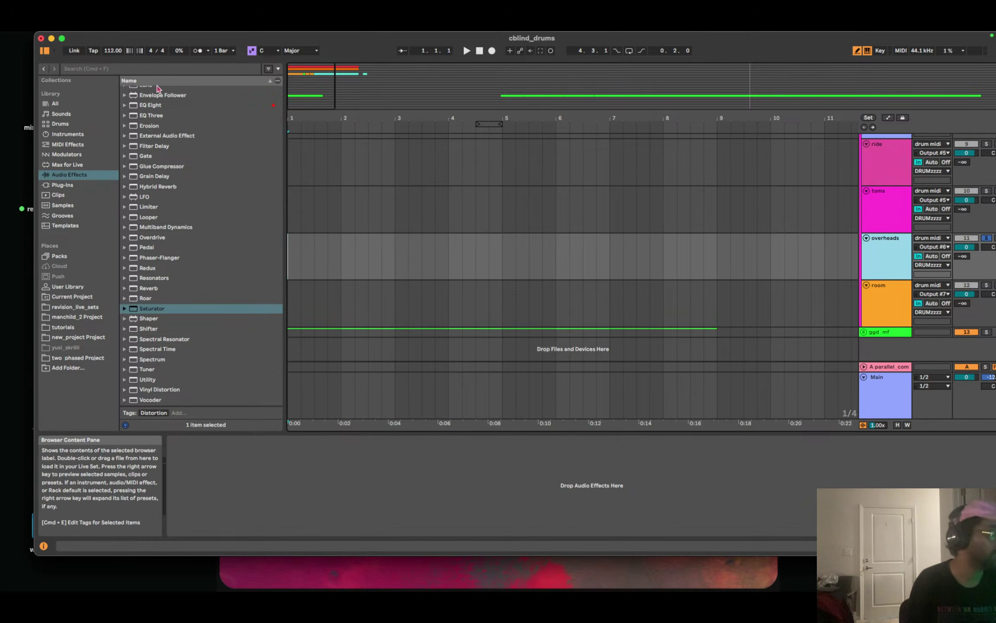
left_click(62, 38)
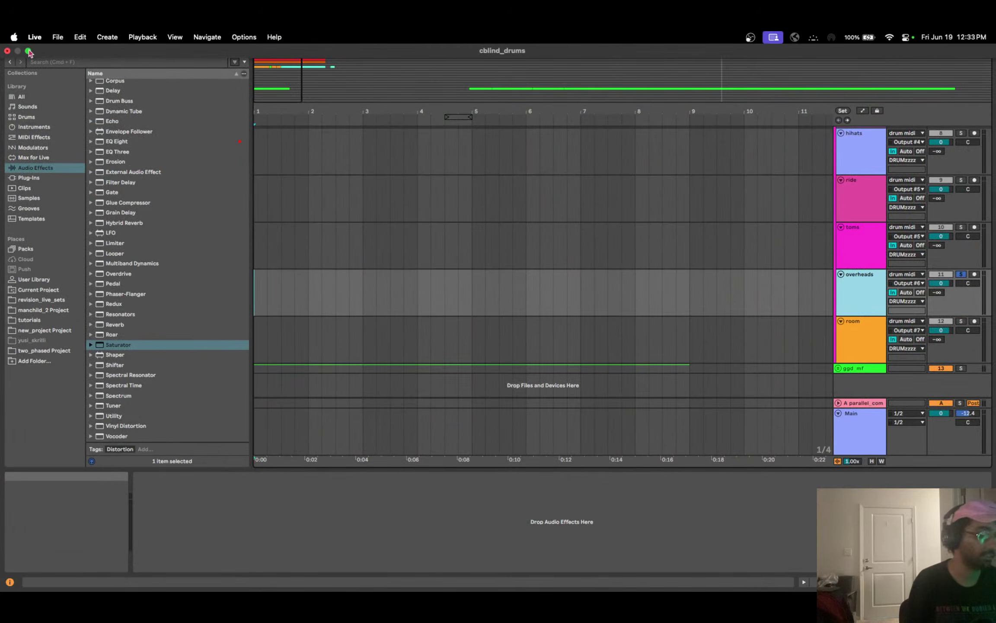
left_click(28, 51)
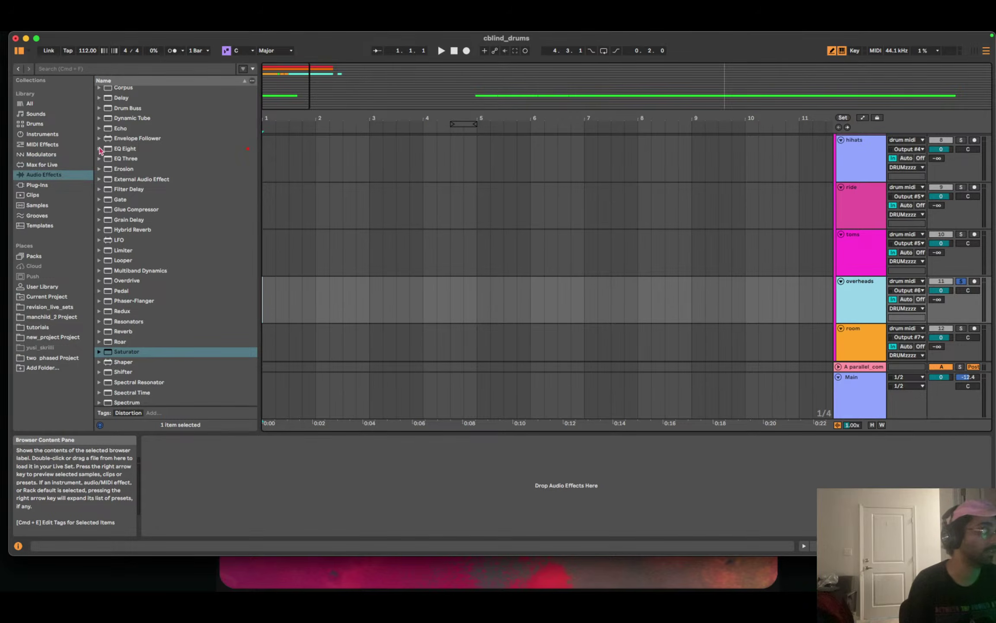
key("super+Tab")
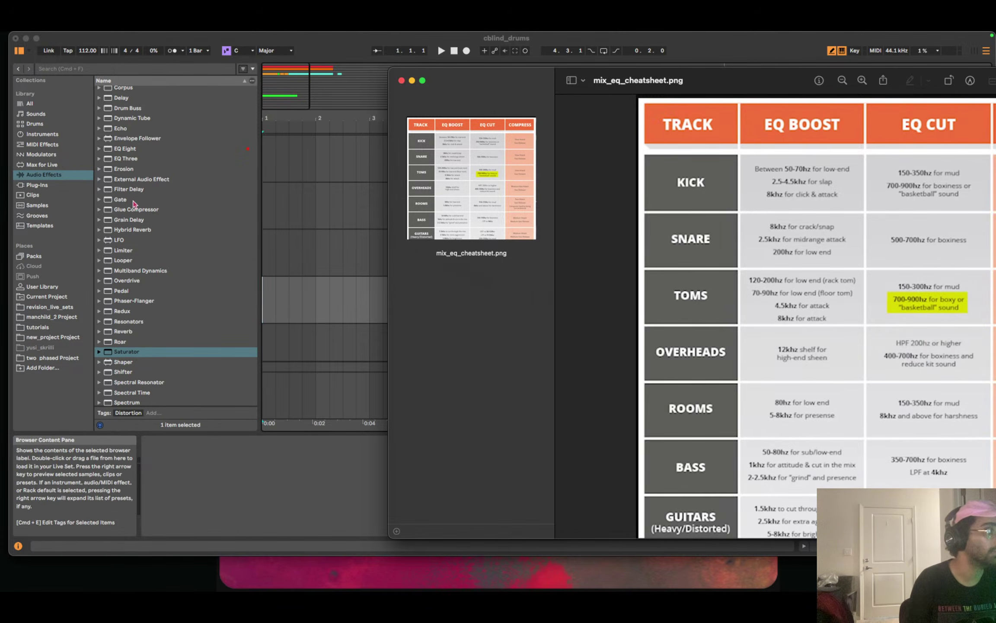
double_click(125, 148)
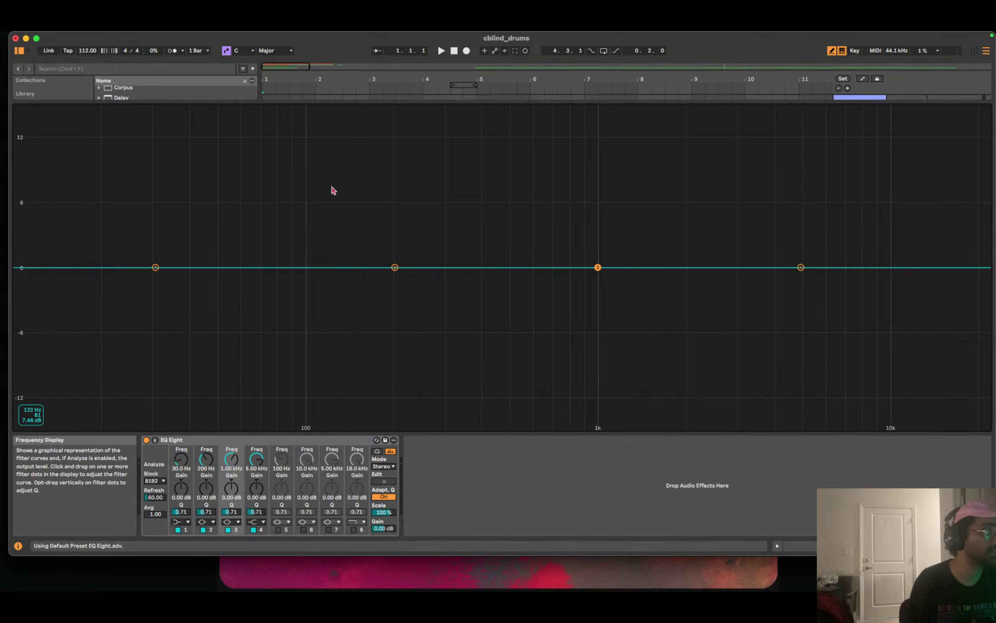
Loop the first four bars of the arrangement during playback and bring the overheads track's EQ display back into view at a reduced height.
key("space")
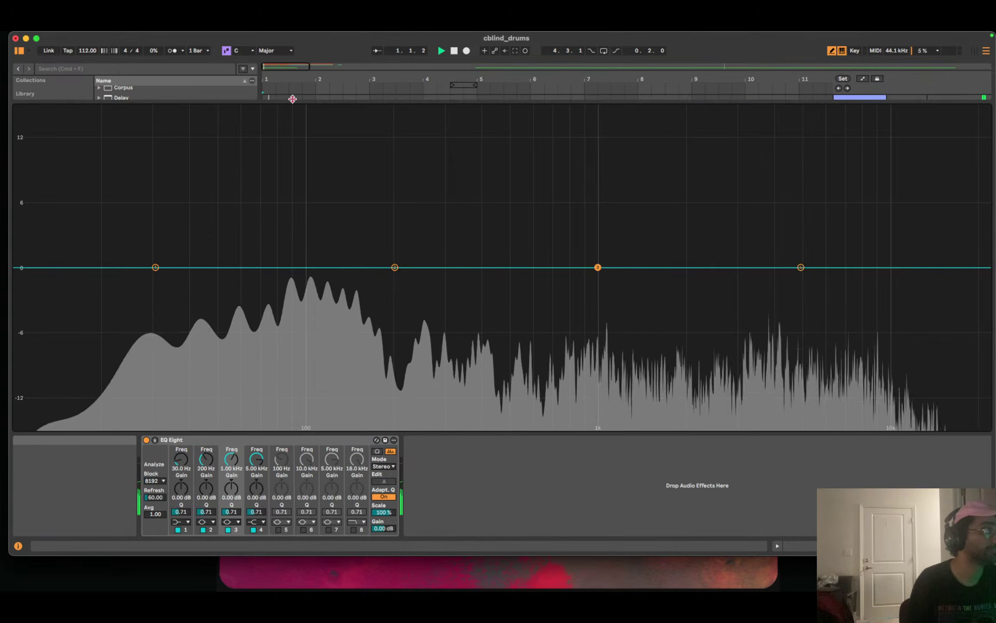
left_click_drag(289, 102, 318, 267)
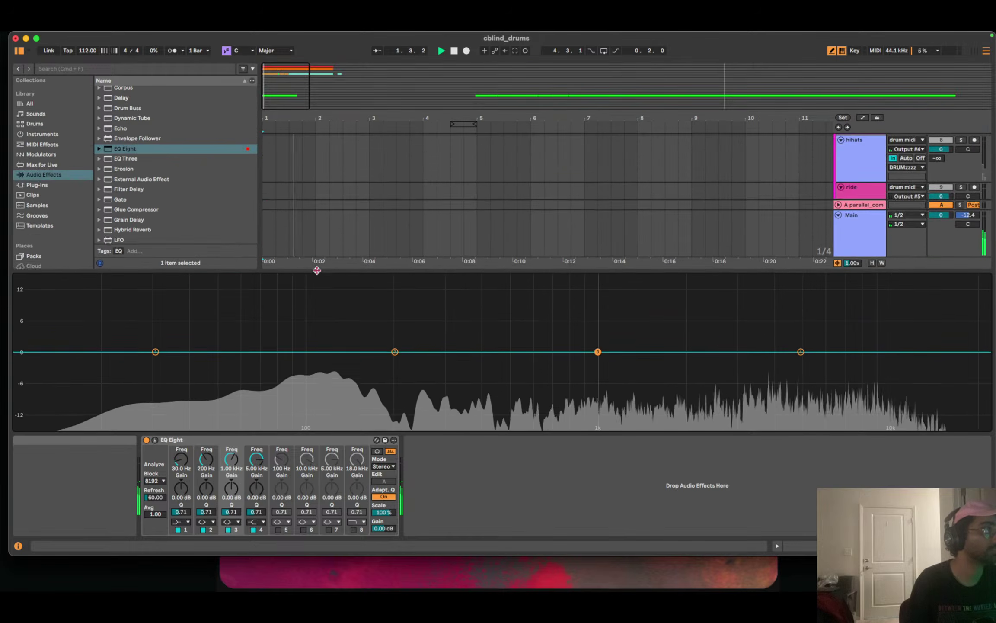
left_click(269, 167)
left_click_drag(266, 169, 484, 146)
key("super+l")
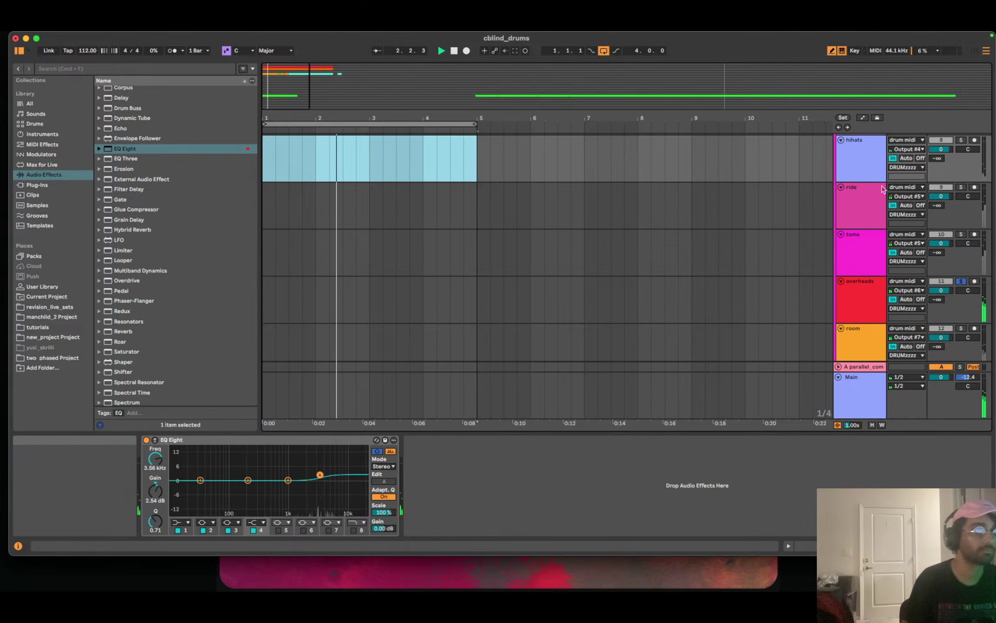
left_click(861, 304)
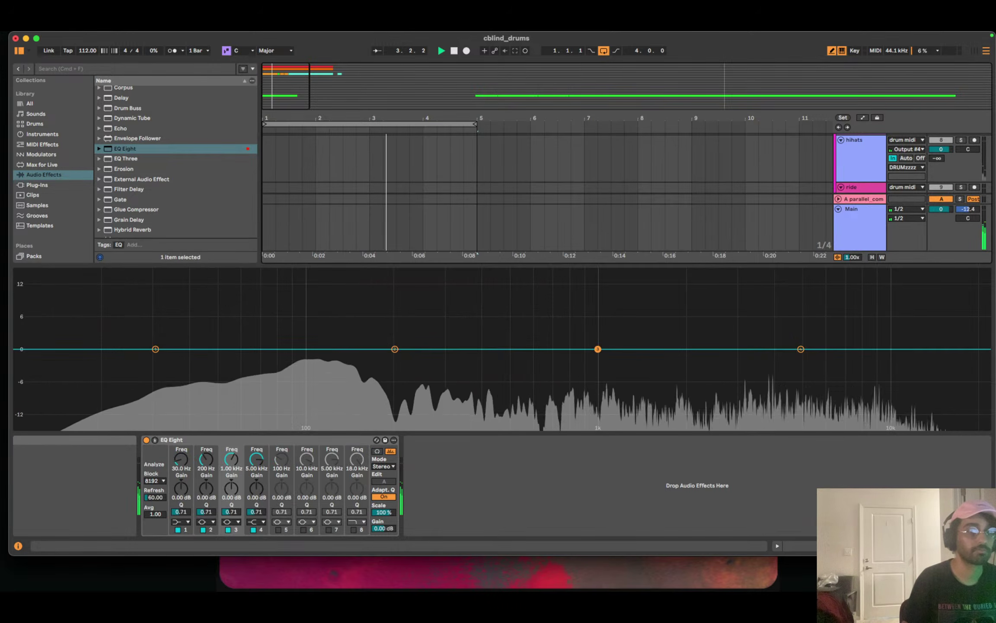
Restart playback from bar 1 and change band 1 of the overheads EQ to a low-cut filter.
key("F11")
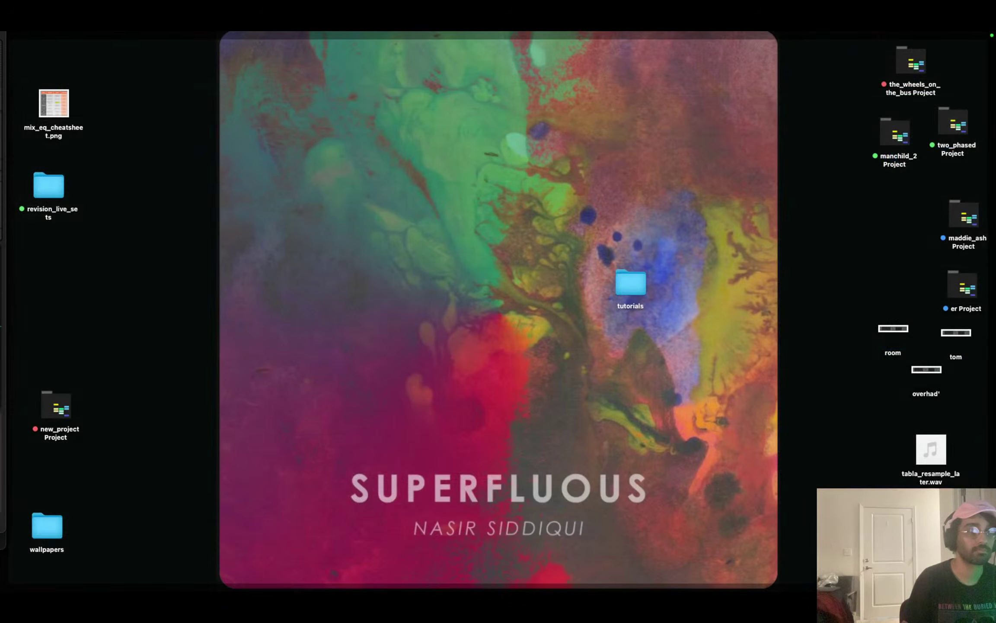
key("F11")
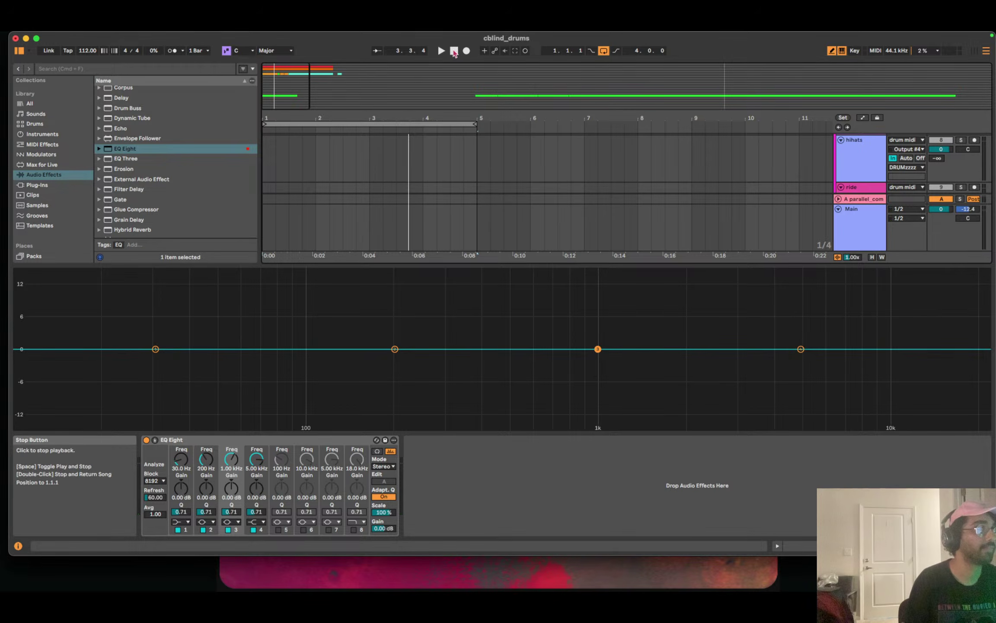
left_click(454, 51)
key("space")
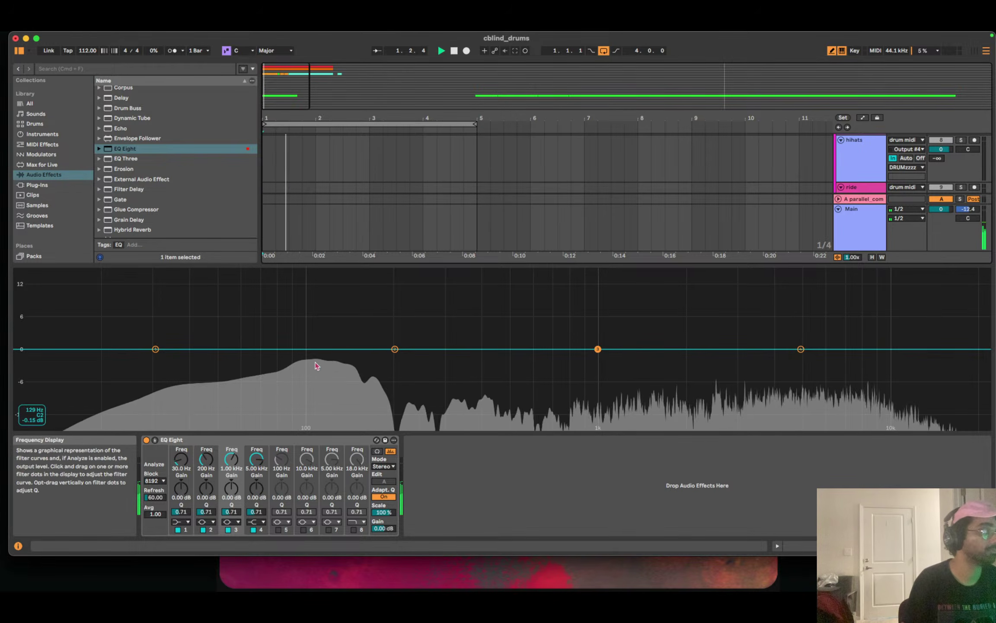
left_click(188, 522)
left_click(182, 466)
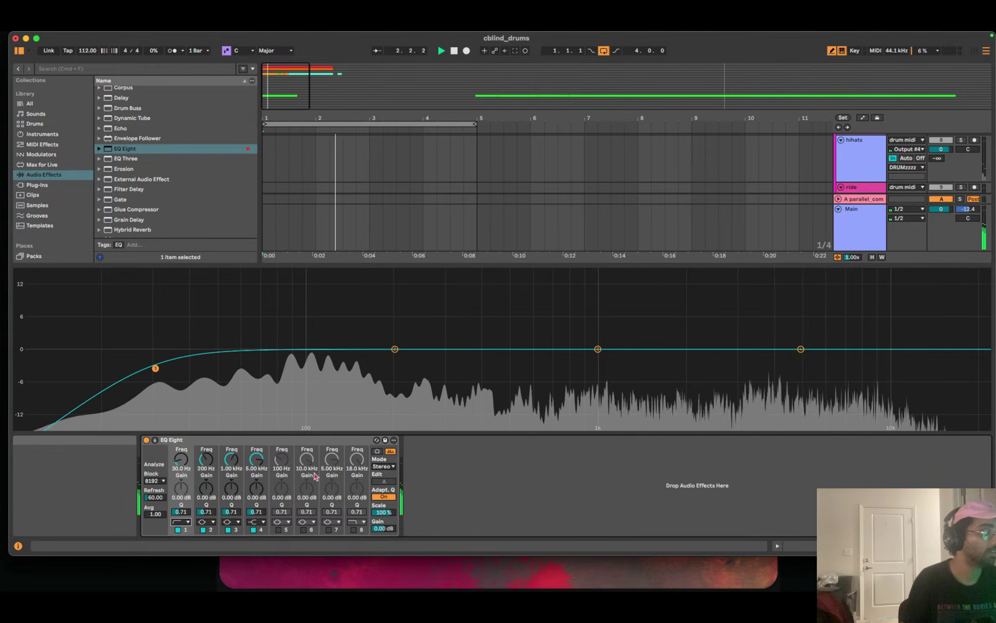
With audition mode on, switch band 1 to the steeper low cut and raise its cutoff to about 239 Hz.
left_click(377, 451)
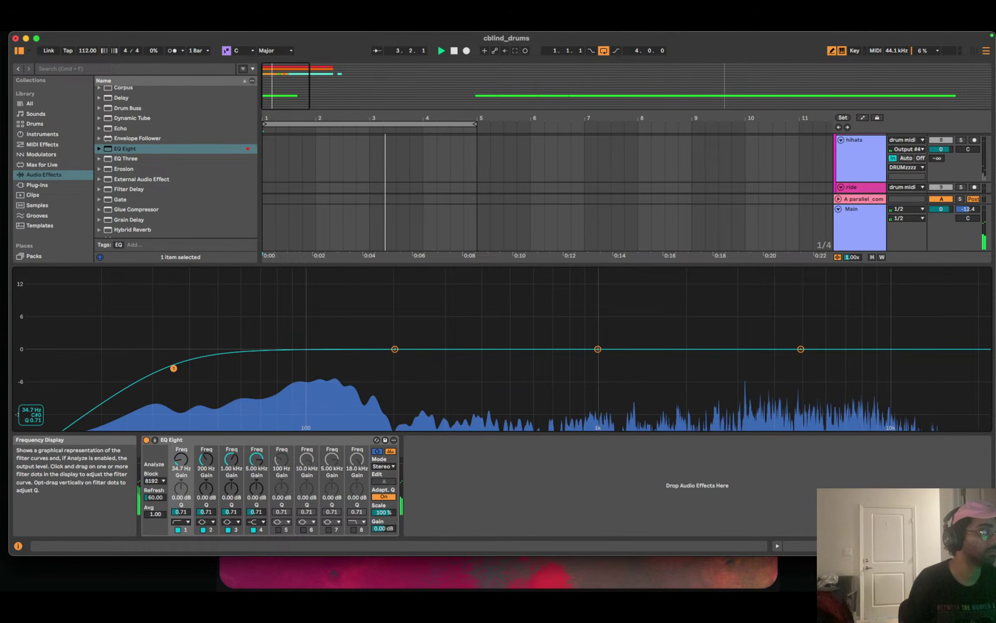
left_click_drag(155, 368, 312, 363)
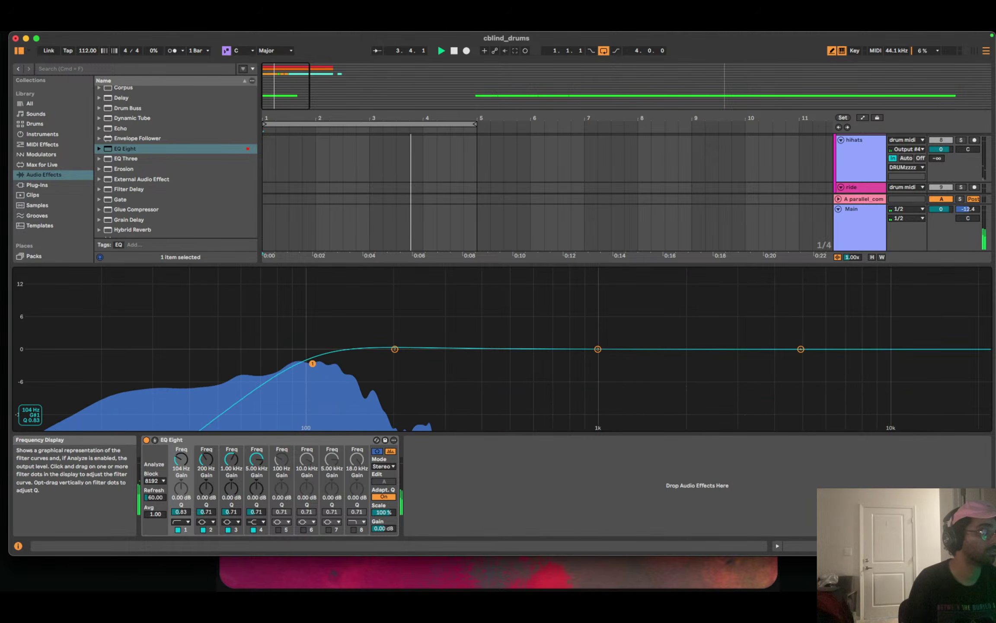
left_click(188, 522)
left_click(180, 465)
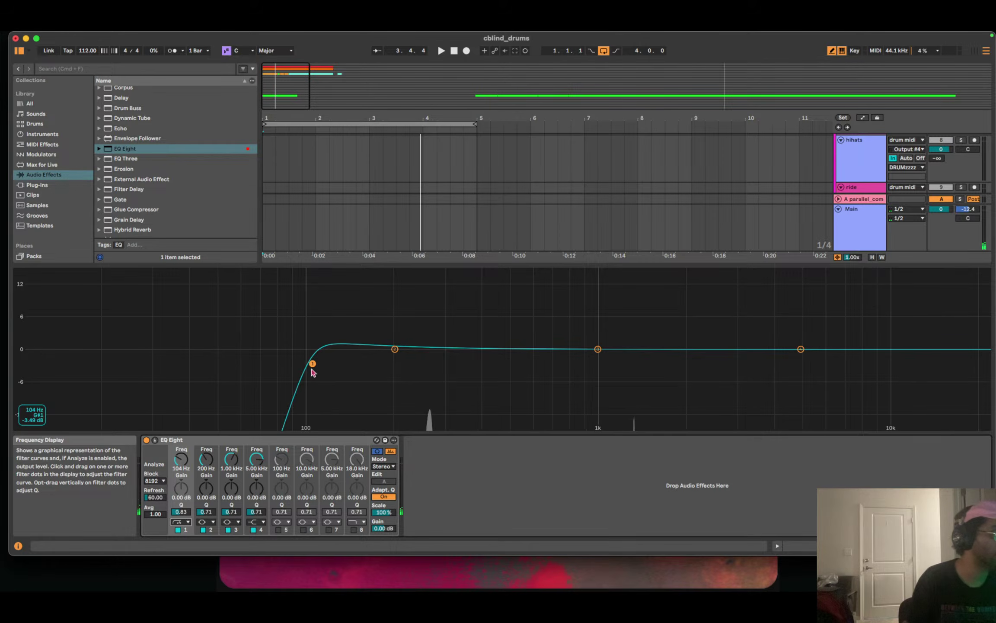
left_click_drag(313, 363, 345, 318)
key("Escape")
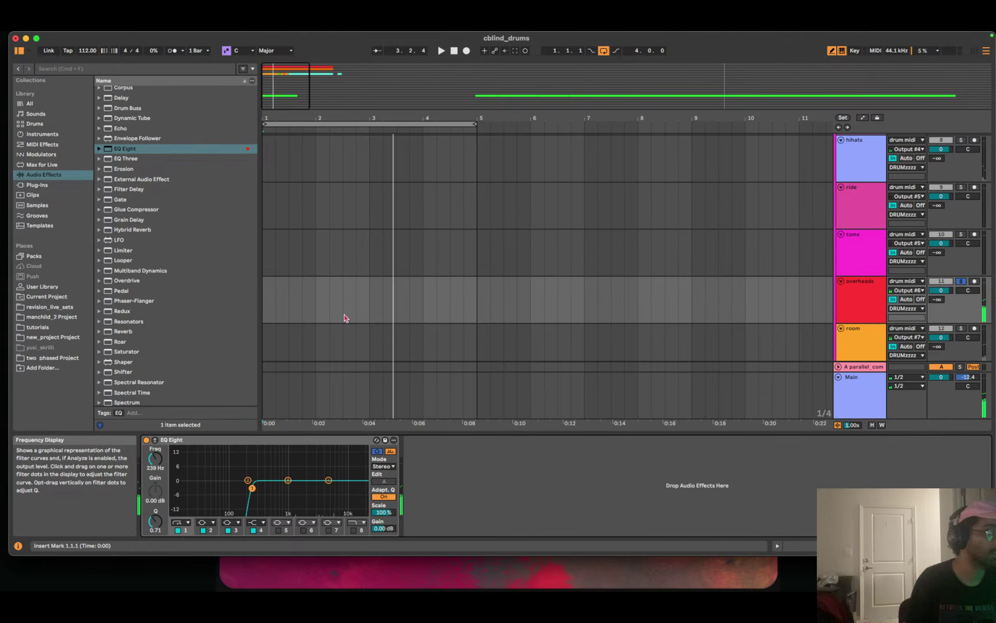
Move EQ band 2 to about 528 Hz at -0.31 dB and show the window full screen with the EQ display expanded.
double_click(267, 471)
left_click_drag(395, 349, 517, 351)
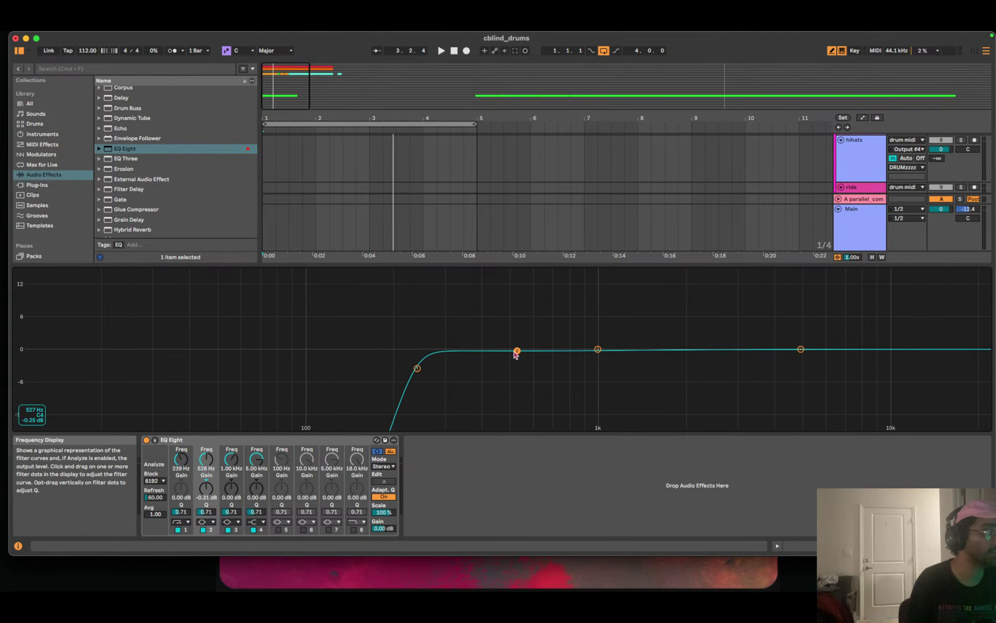
left_click(36, 38)
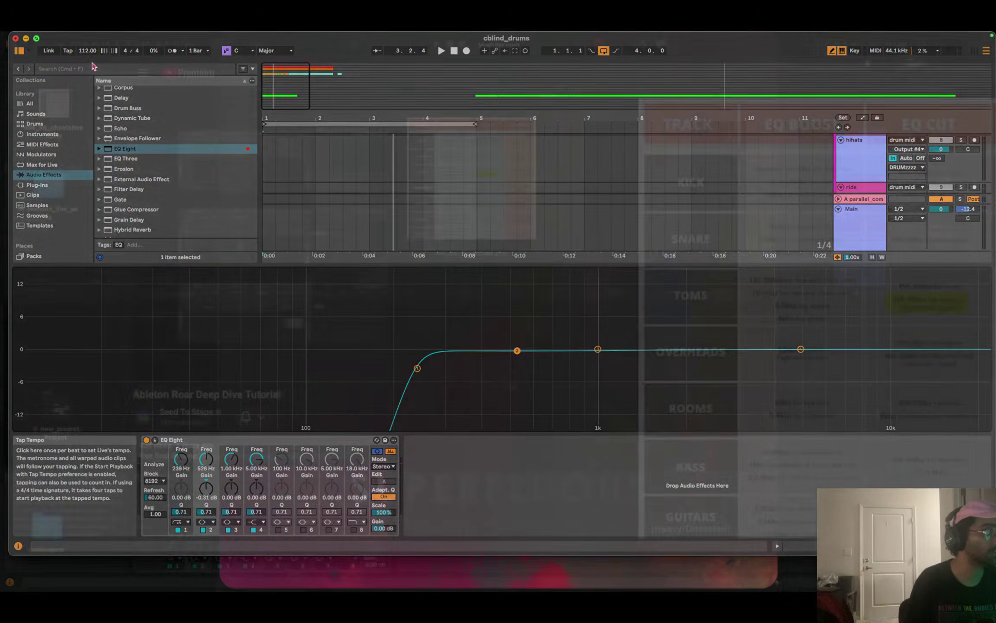
double_click(531, 356)
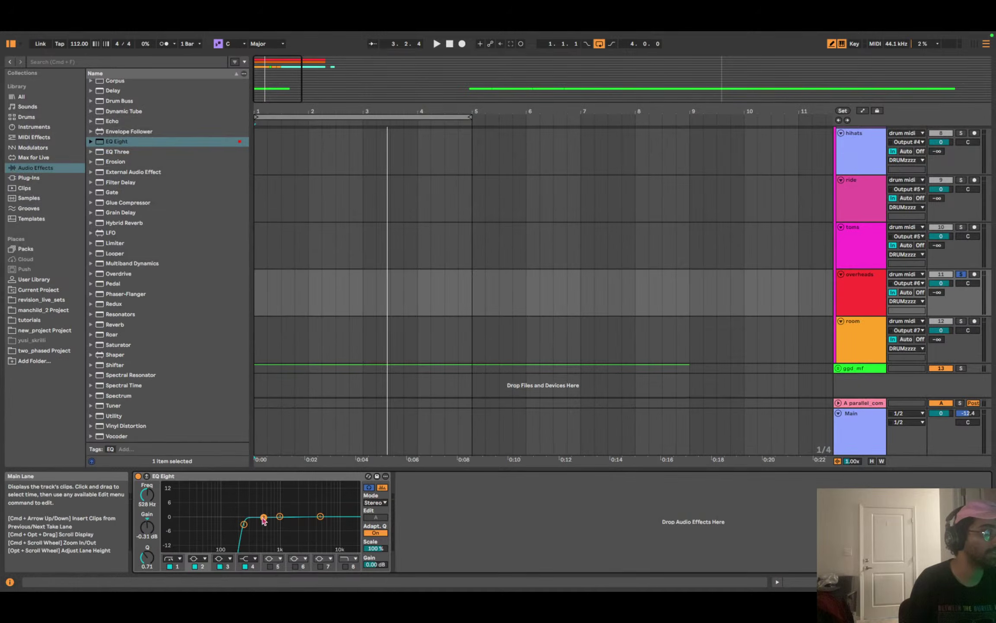
double_click(255, 497)
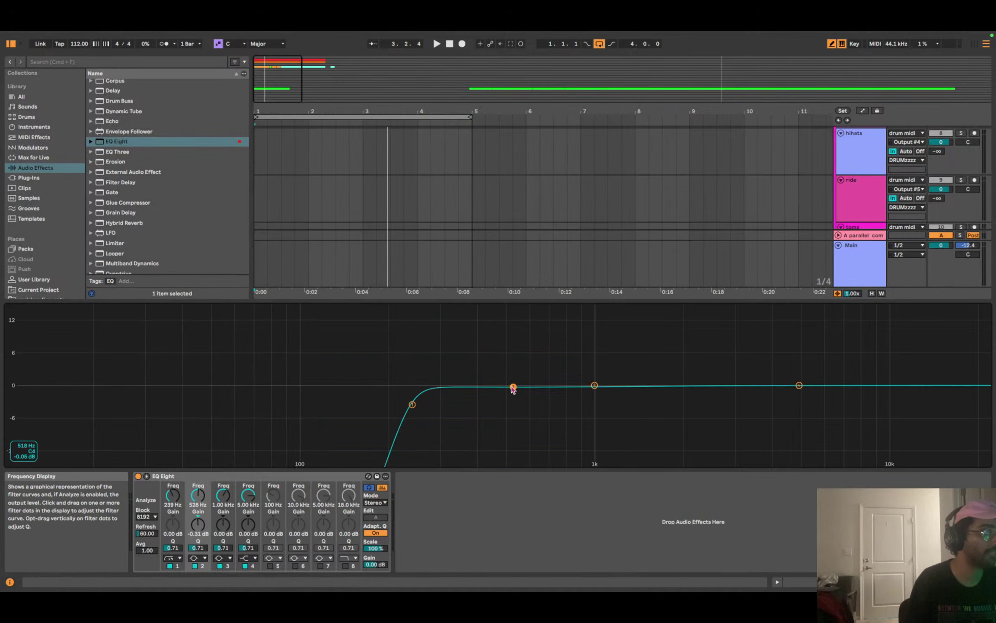
Set band 2 to a narrow cut of about -1.34 dB at 535 Hz with a Q of 8.33, and enlarge the EQ display.
left_click_drag(513, 387, 514, 366)
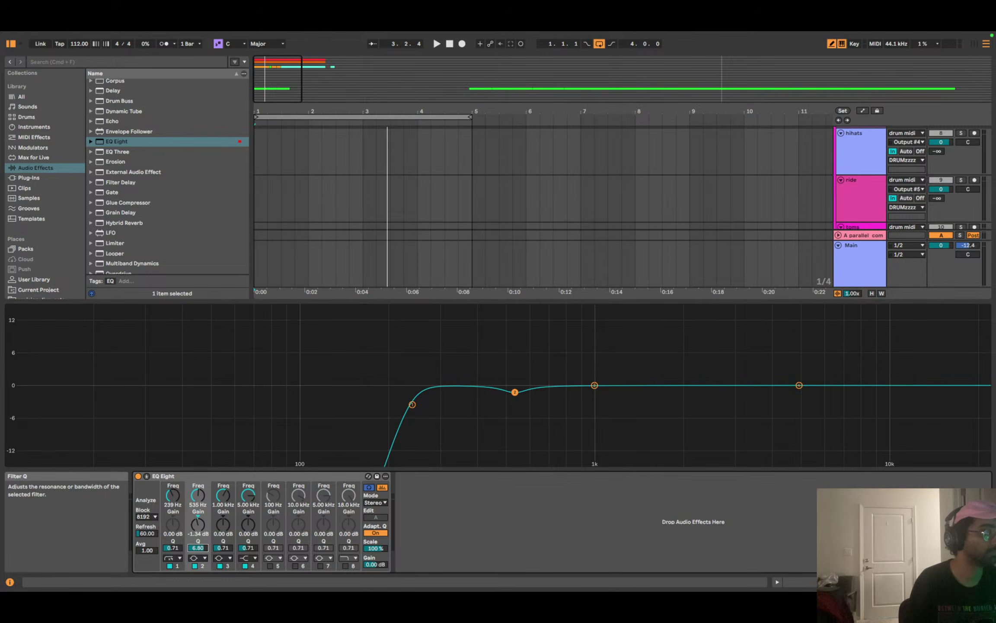
double_click(485, 350)
double_click(267, 516)
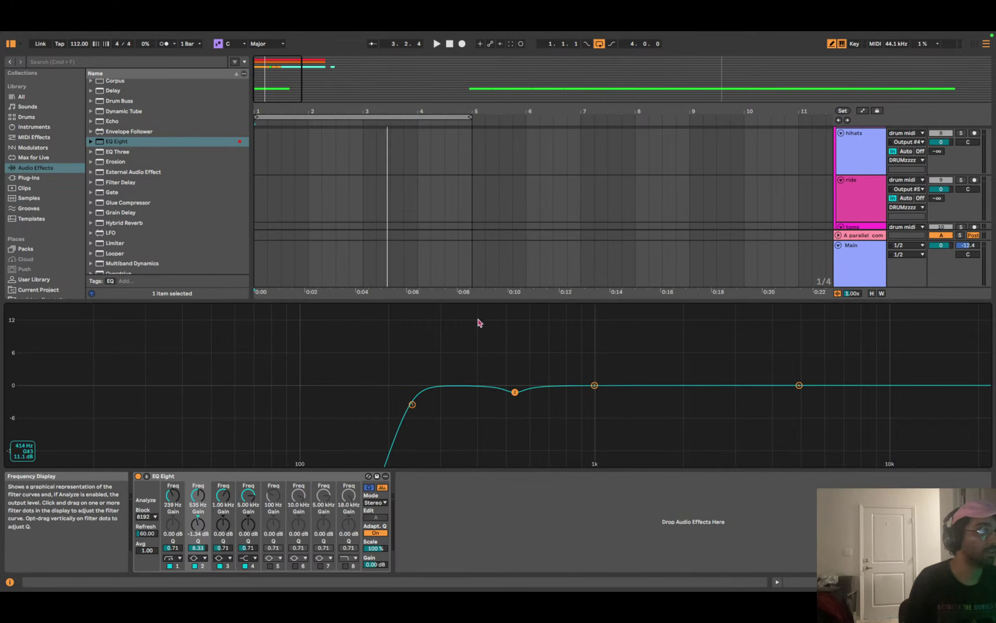
left_click_drag(480, 304, 497, 78)
Sweep the band 2 cut during playback to about 715 Hz at -2.52 dB and set its Q to about 6.02.
left_click_drag(515, 290, 363, 378)
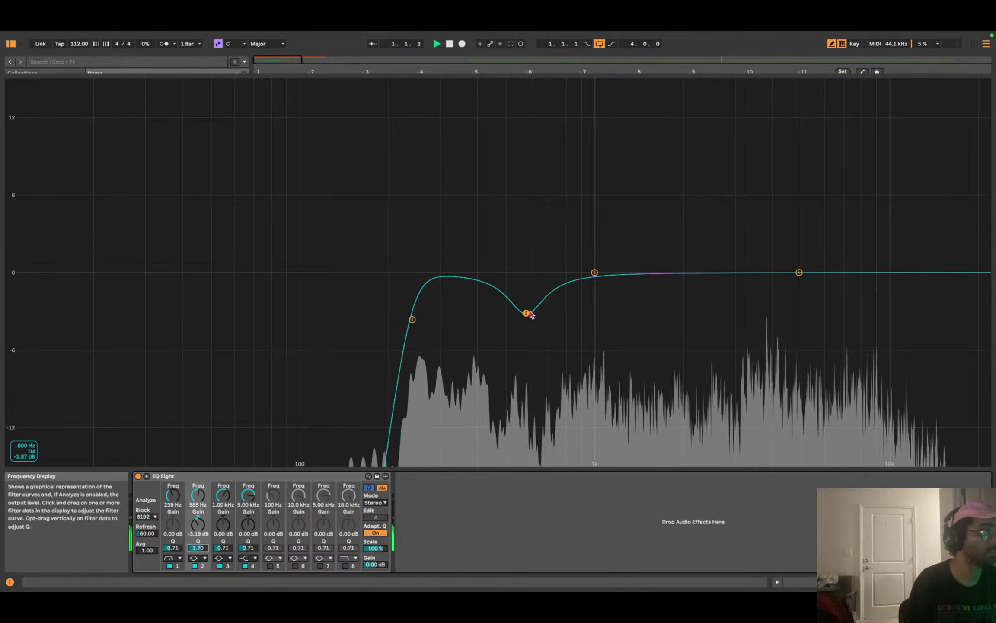
left_click_drag(528, 318, 552, 304)
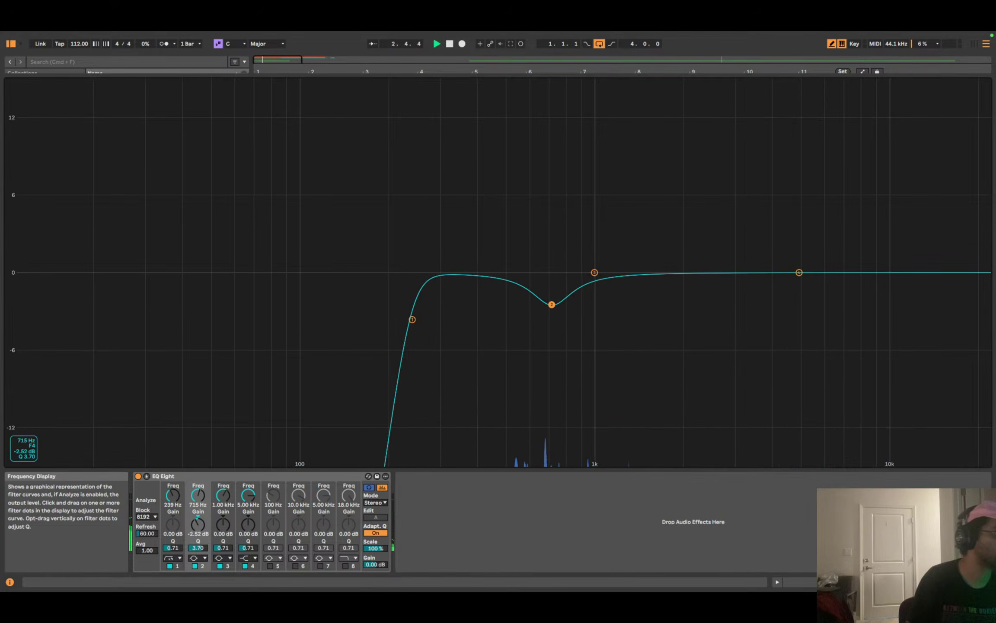
left_click_drag(197, 547, 197, 514)
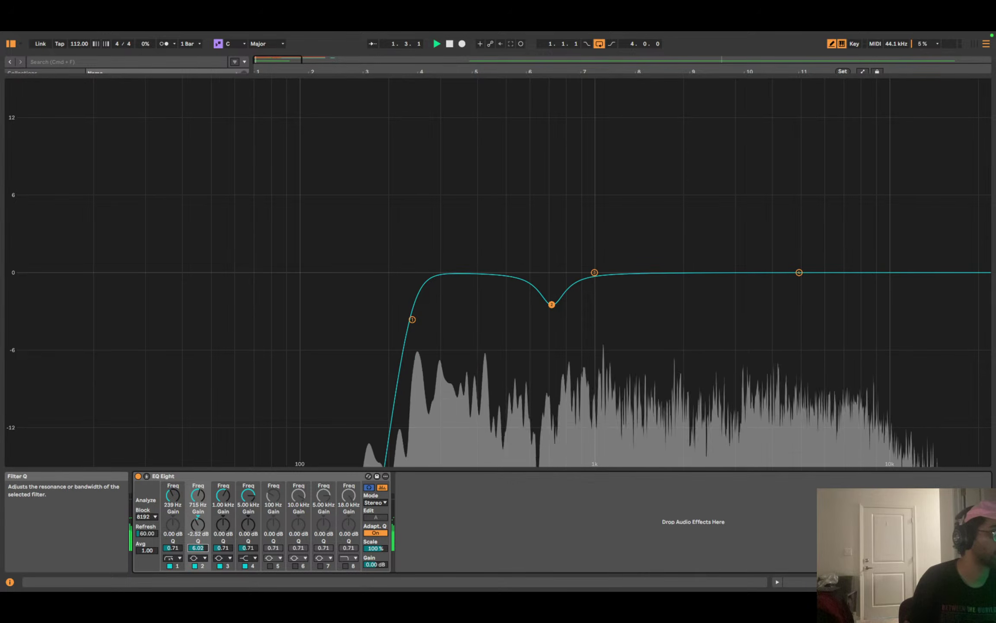
Sweep the band 2 cut during playback to about 501 Hz at -2.44 dB with a narrow Q of about 9.7.
left_click_drag(552, 305, 532, 306)
left_click_drag(197, 547, 198, 571)
key("space")
left_click_drag(532, 306, 506, 303)
left_click_drag(197, 547, 198, 519)
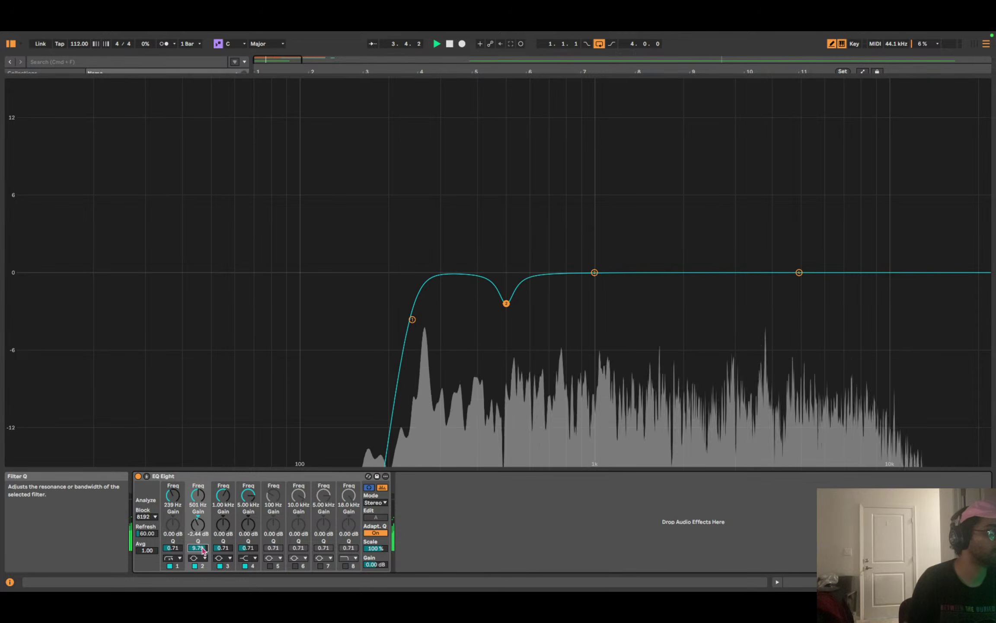
Set the band 2 cut by ear to about 683 Hz at -3.78 dB with a Q of 5.12, and stop playback.
left_click_drag(507, 303, 555, 314)
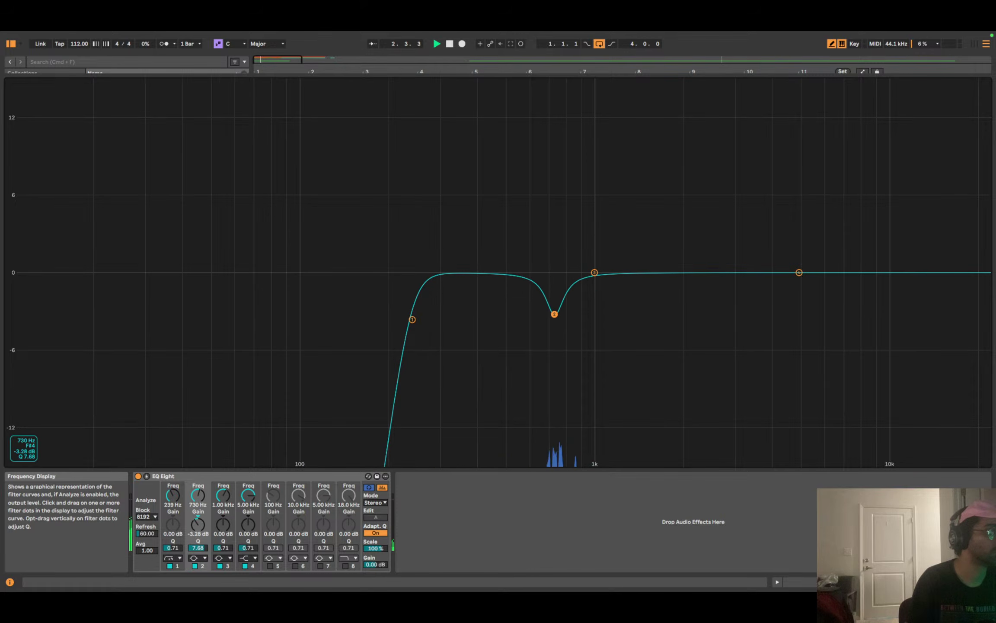
left_click_drag(198, 548, 198, 551)
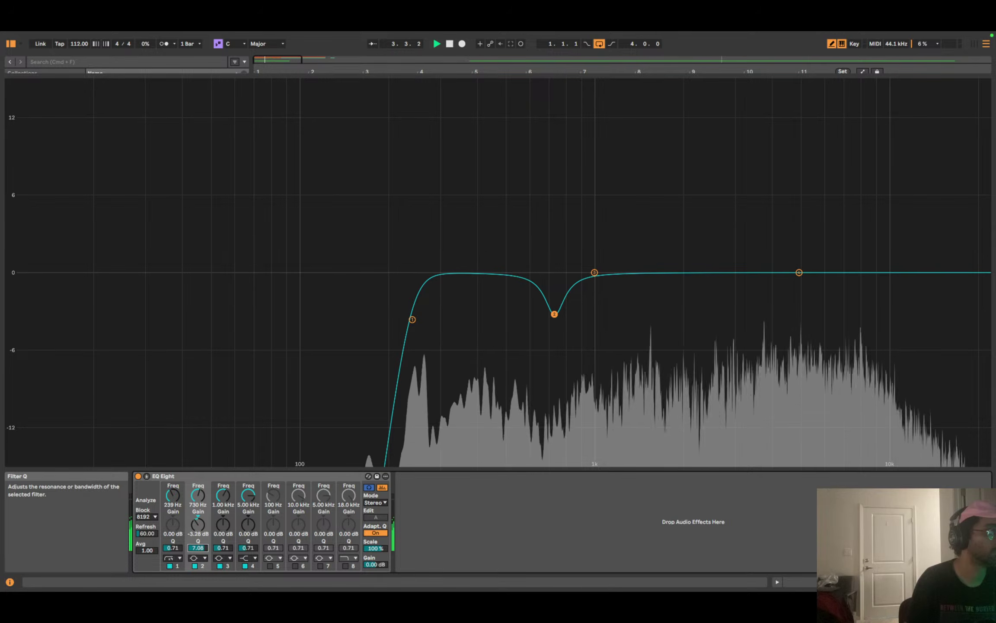
left_click_drag(556, 315, 553, 321)
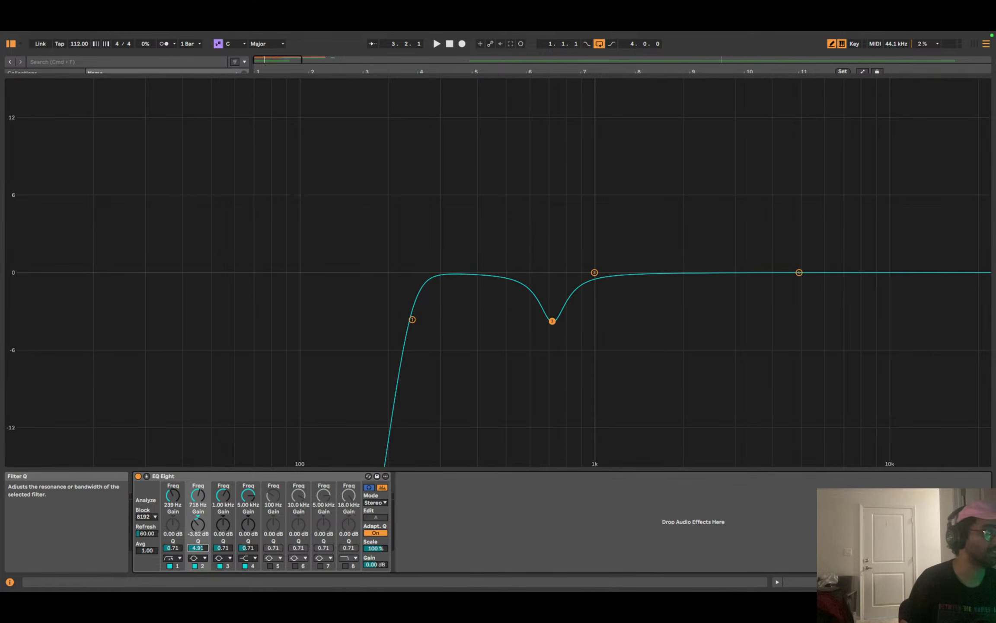
mouse_move(203, 547)
left_mouse_down()
mouse_move(203, 566)
mouse_move(197, 541)
left_mouse_up()
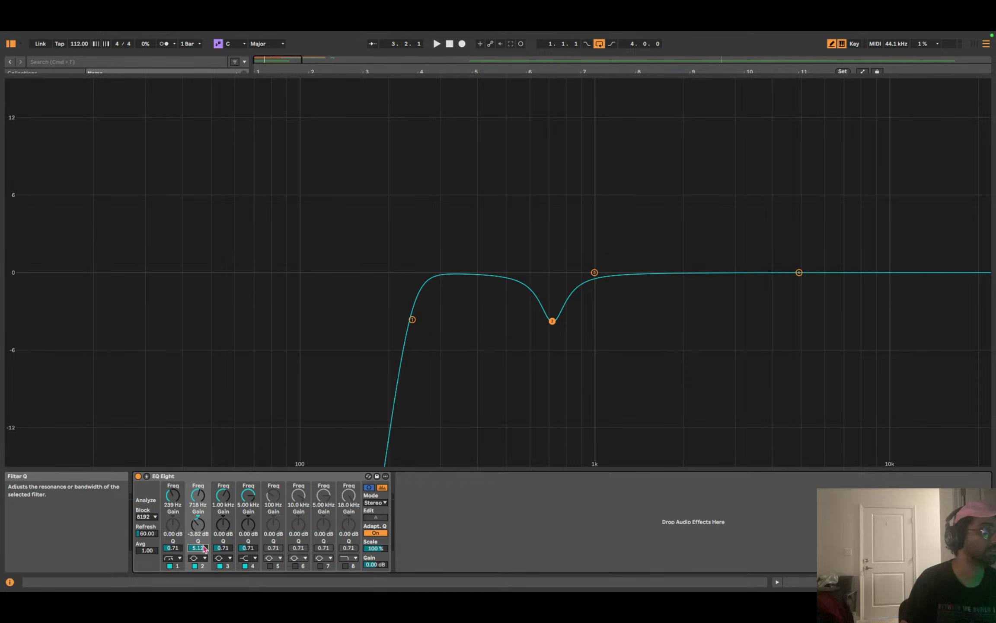
left_click_drag(553, 322, 546, 320)
key("space")
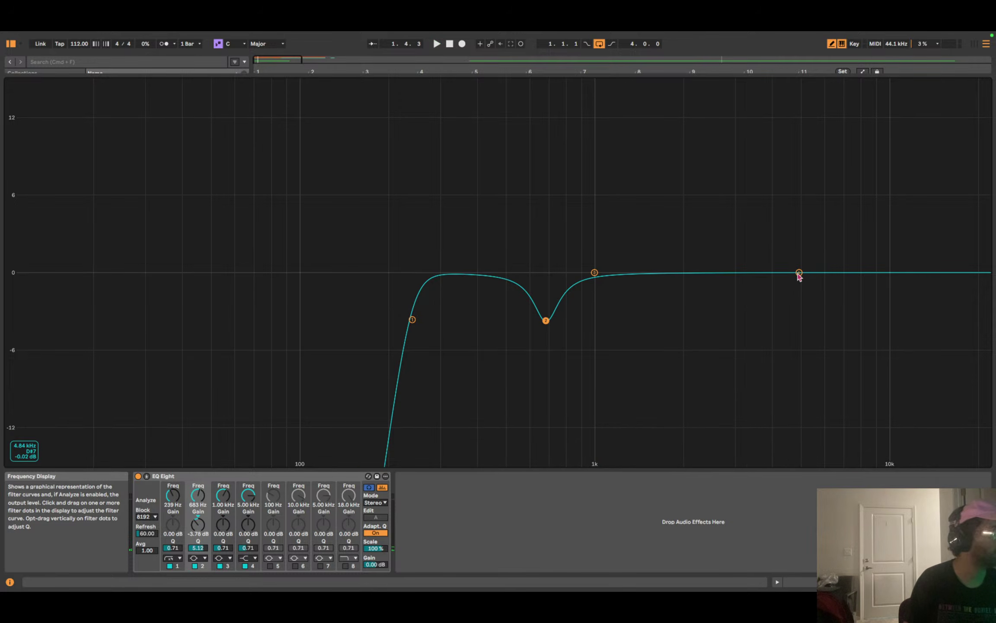
Raise the band 4 high shelf during playback to about 5.08 dB at 11.1 kHz.
left_click_drag(800, 273, 835, 255)
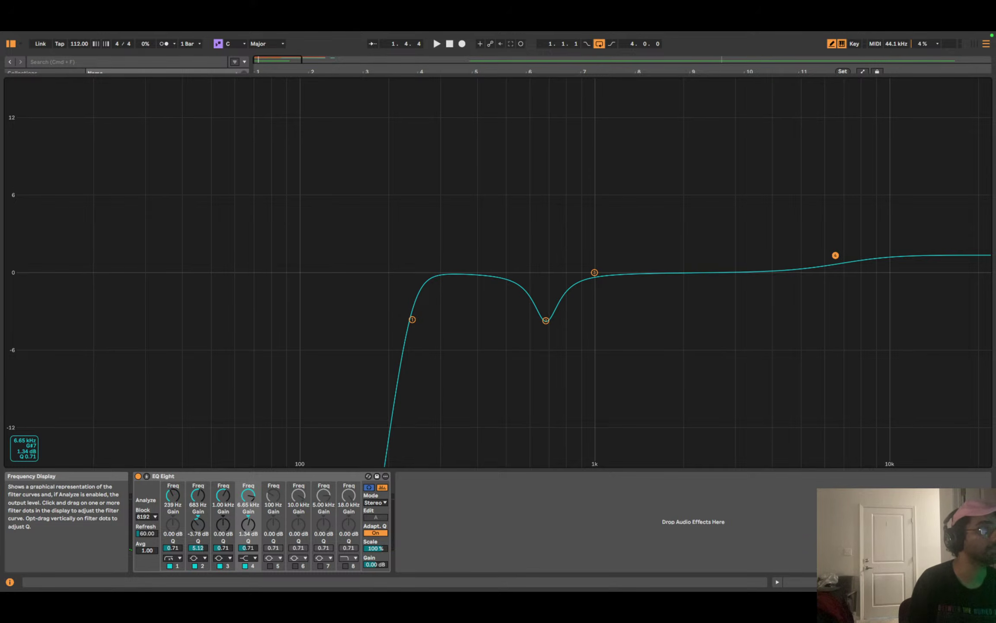
key("space")
left_click_drag(836, 255, 910, 229)
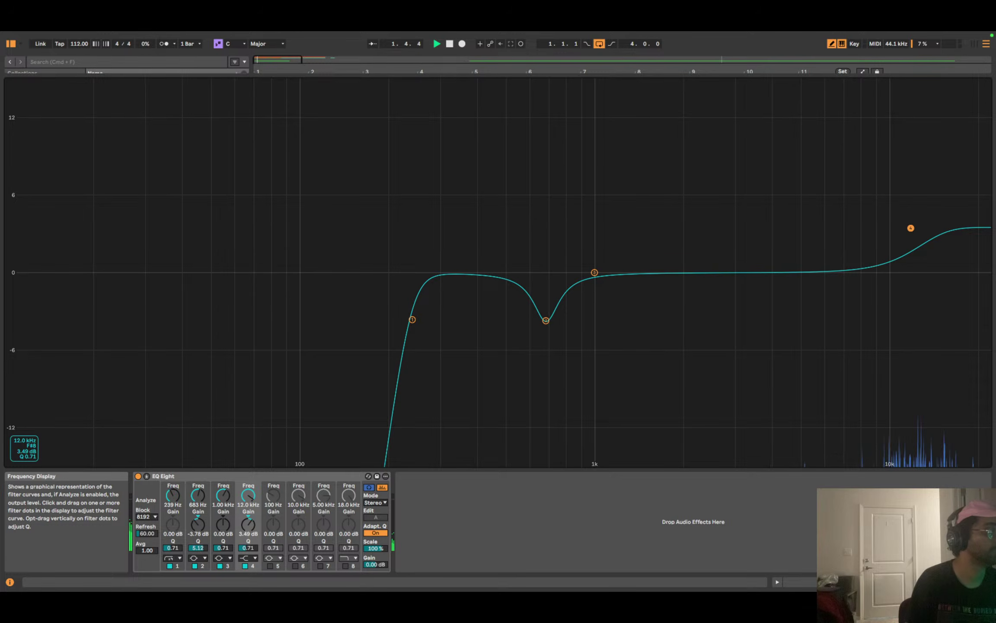
left_click_drag(911, 228, 905, 230)
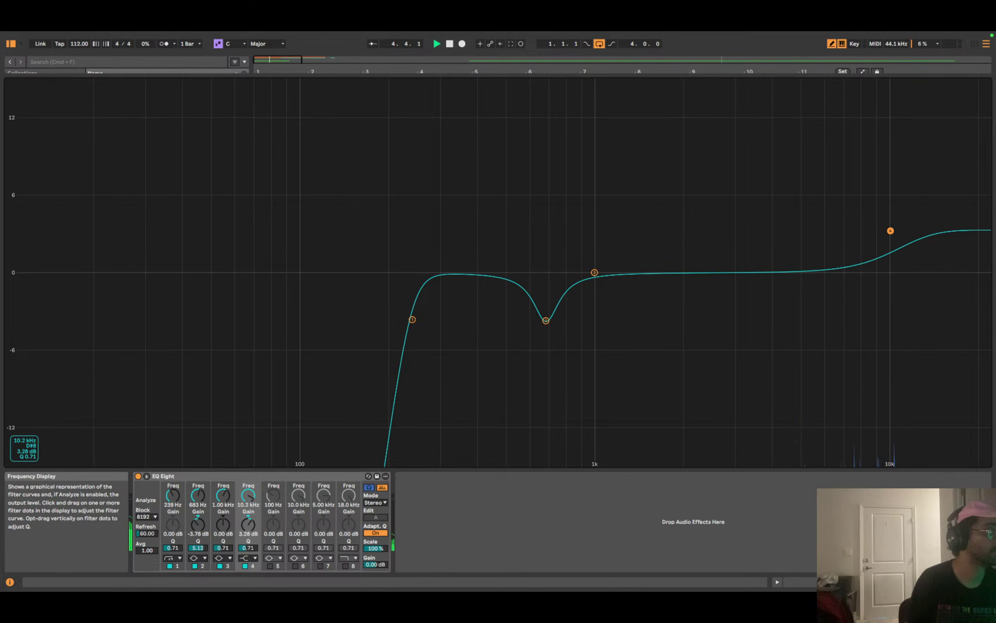
left_click_drag(891, 231, 897, 231)
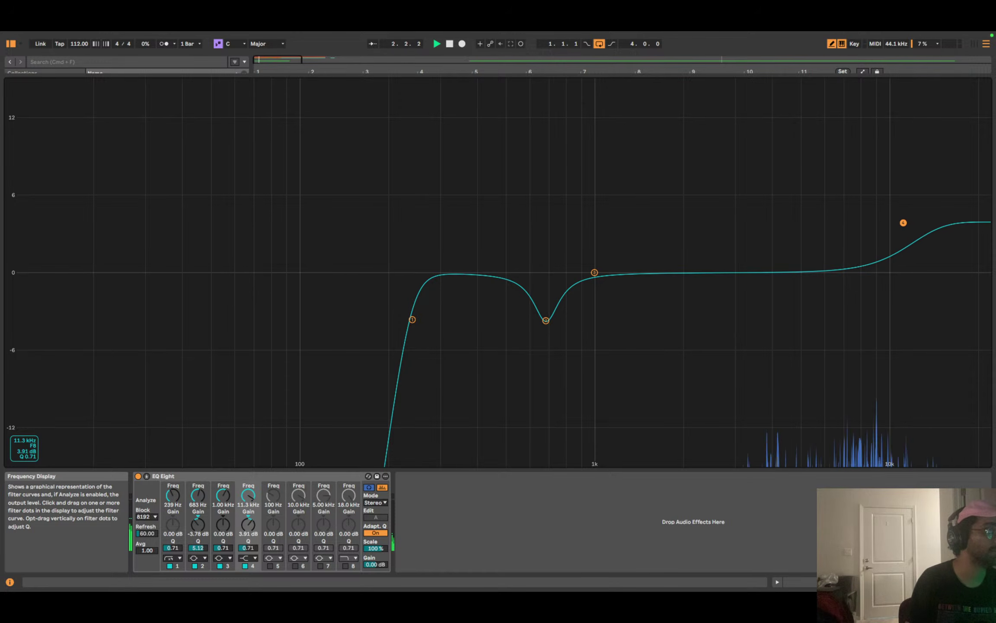
left_click_drag(902, 221, 902, 212)
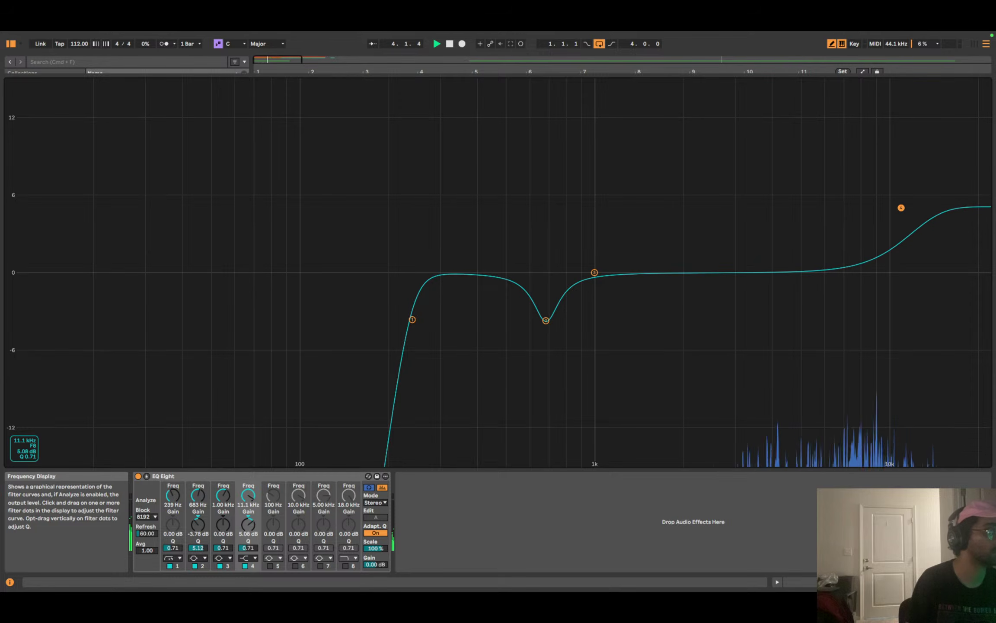
Collapse the enlarged EQ display, unsolo the overheads track and turn off loop playback.
key("Escape")
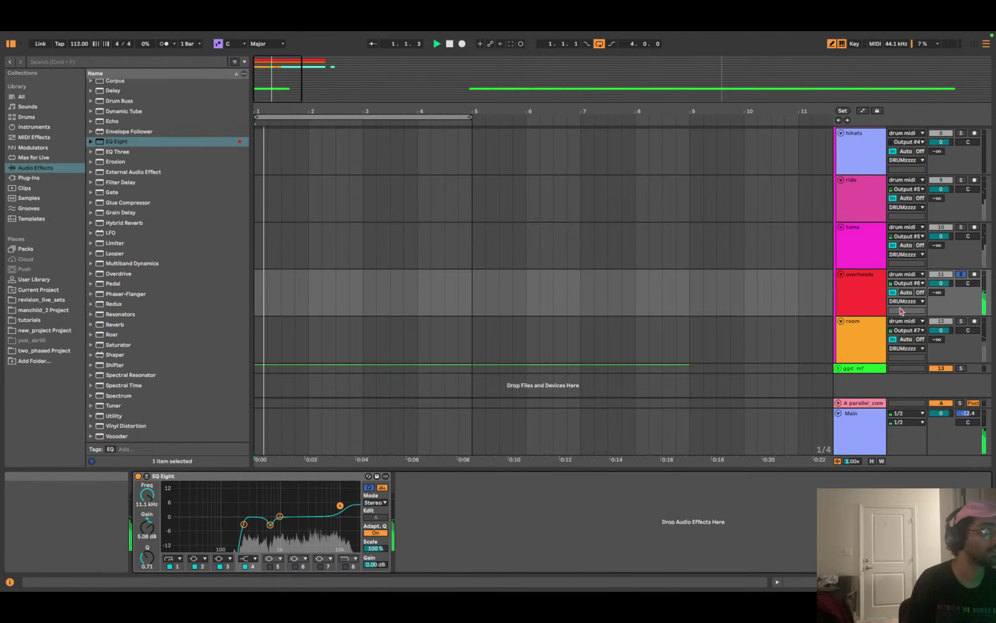
left_click(961, 274)
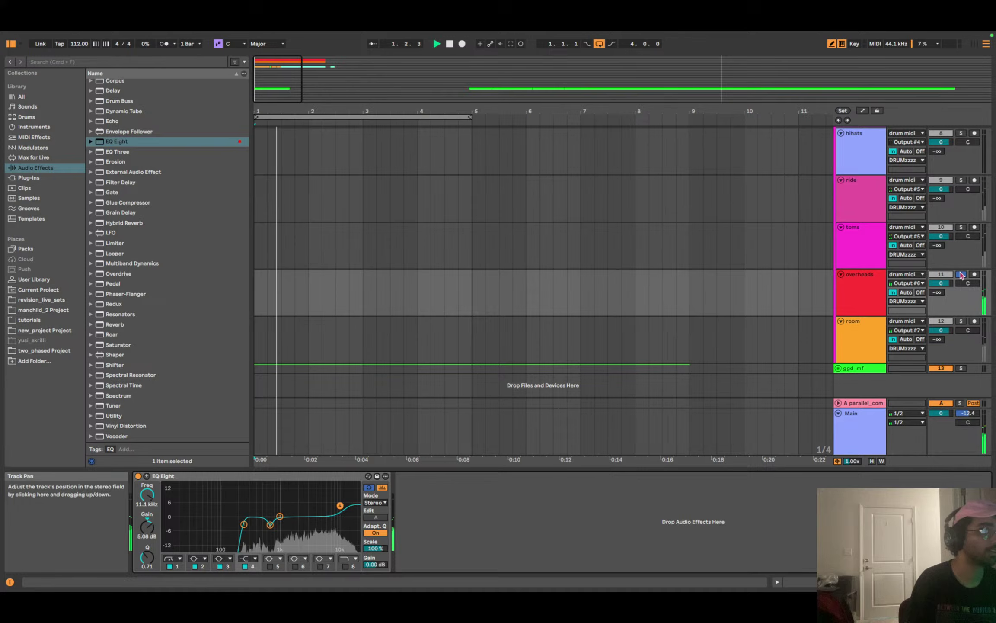
left_click(599, 44)
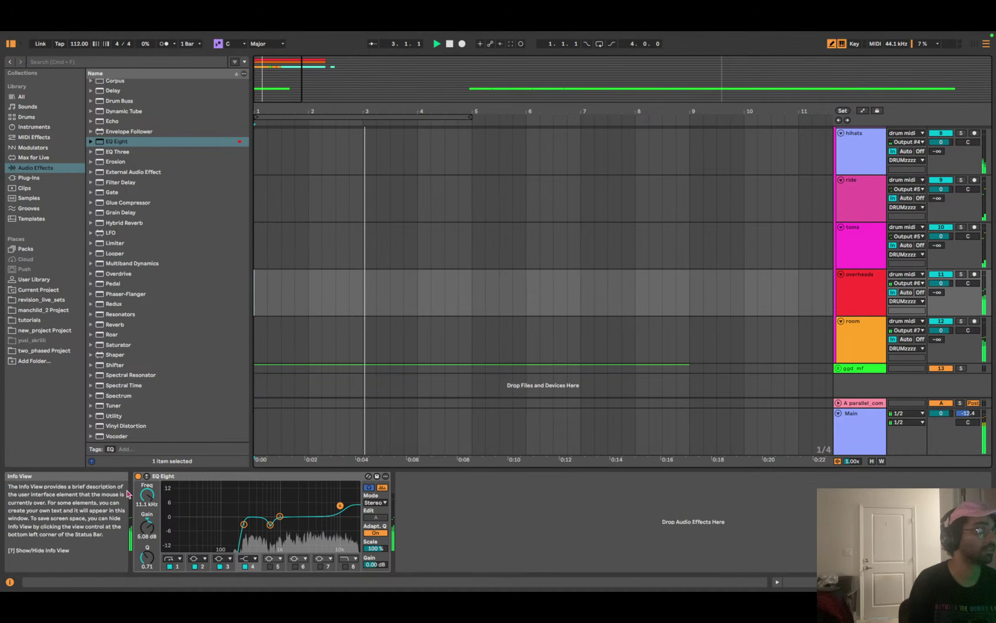
Compare the full drum mix with EQ Eight bypassed and active, and lower the band 4 shelf to about 4.50 dB at 11.2 kHz.
left_click(138, 476)
left_click(139, 477)
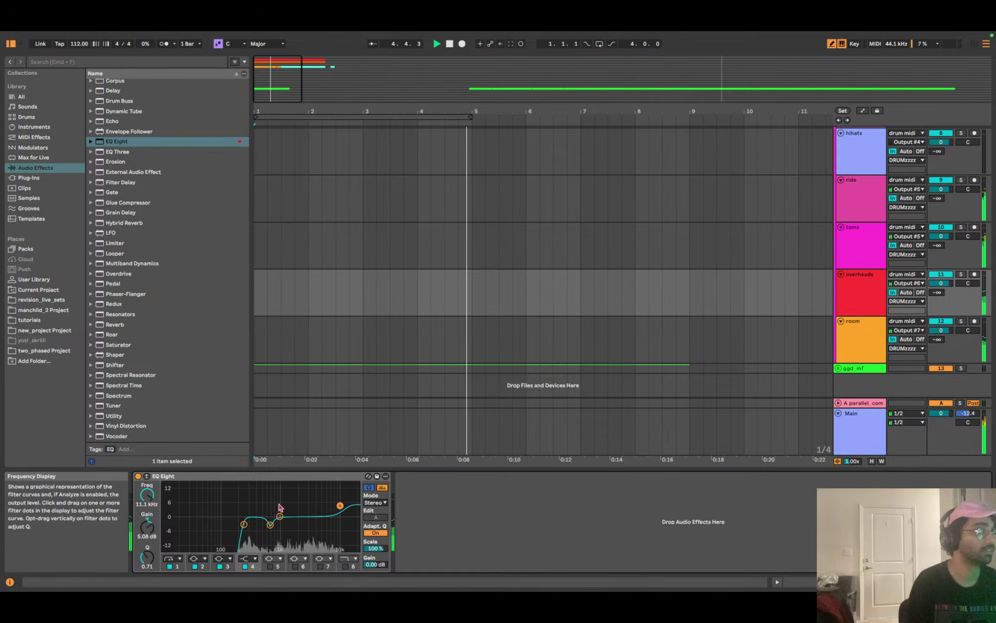
left_click(147, 475)
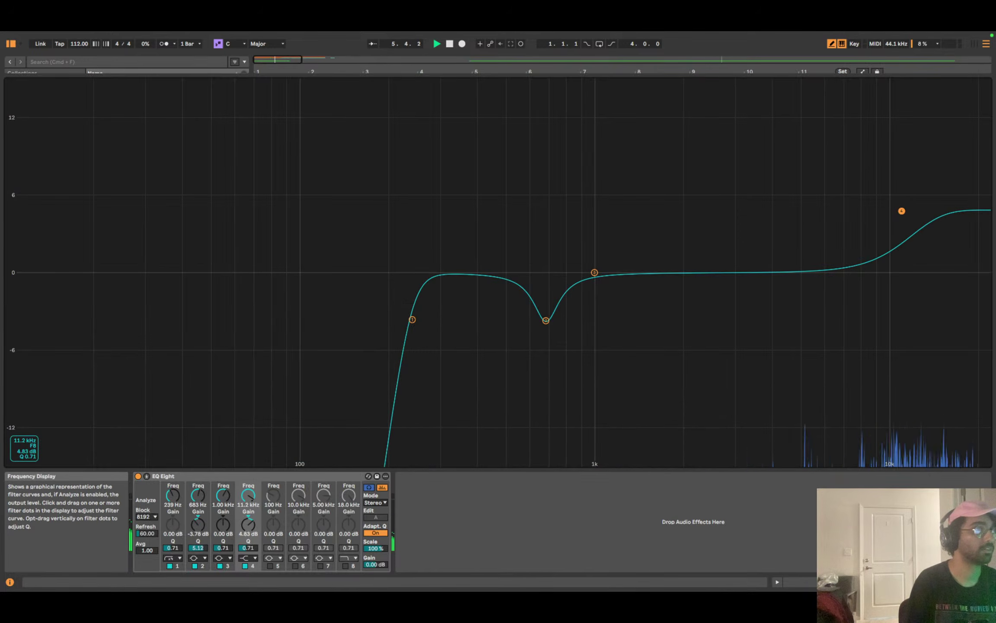
left_click_drag(902, 211, 902, 215)
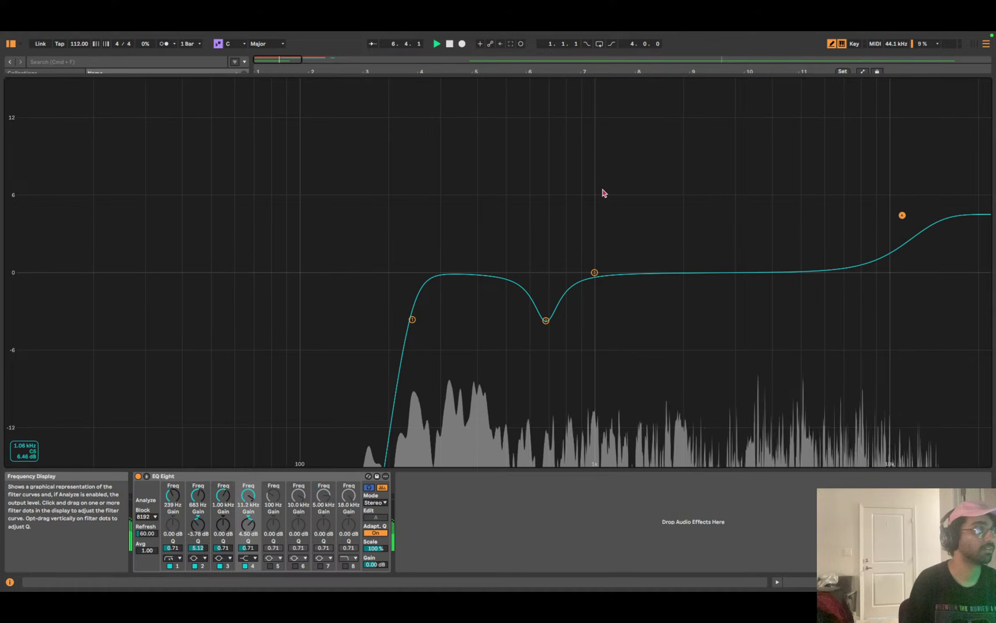
left_click(147, 475)
left_click(446, 44)
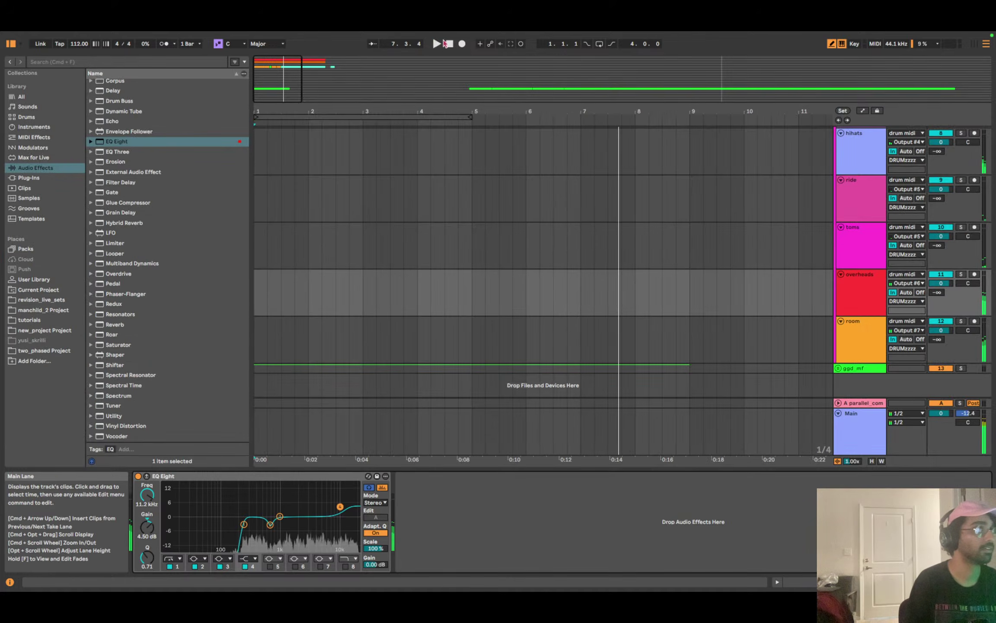
left_click(258, 237)
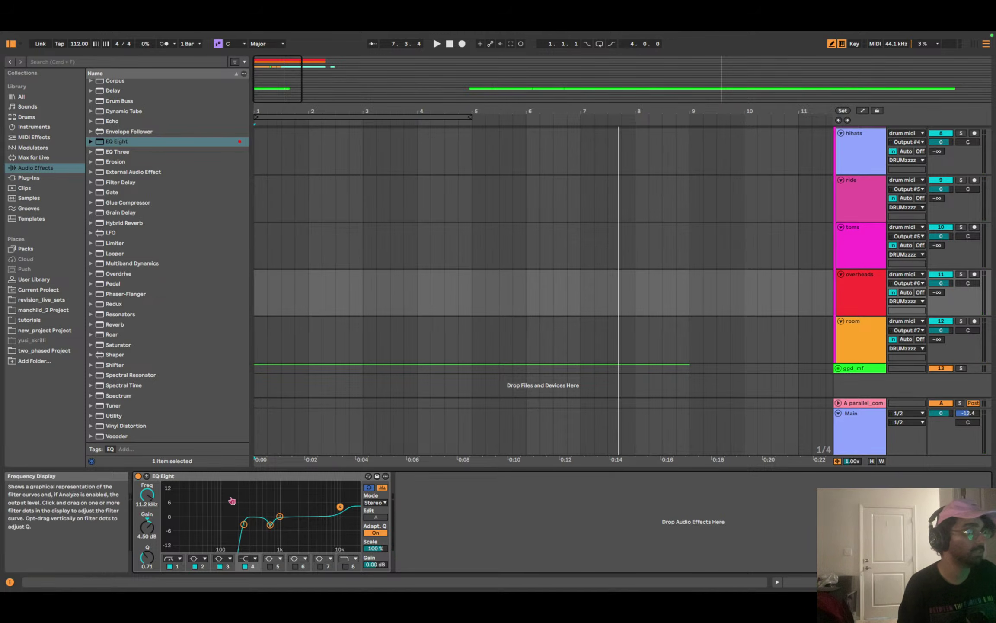
Switch to the EQ cheat sheet, reposition it to read the overheads' compression guidance, and return to Ableton Live.
key("super+Tab")
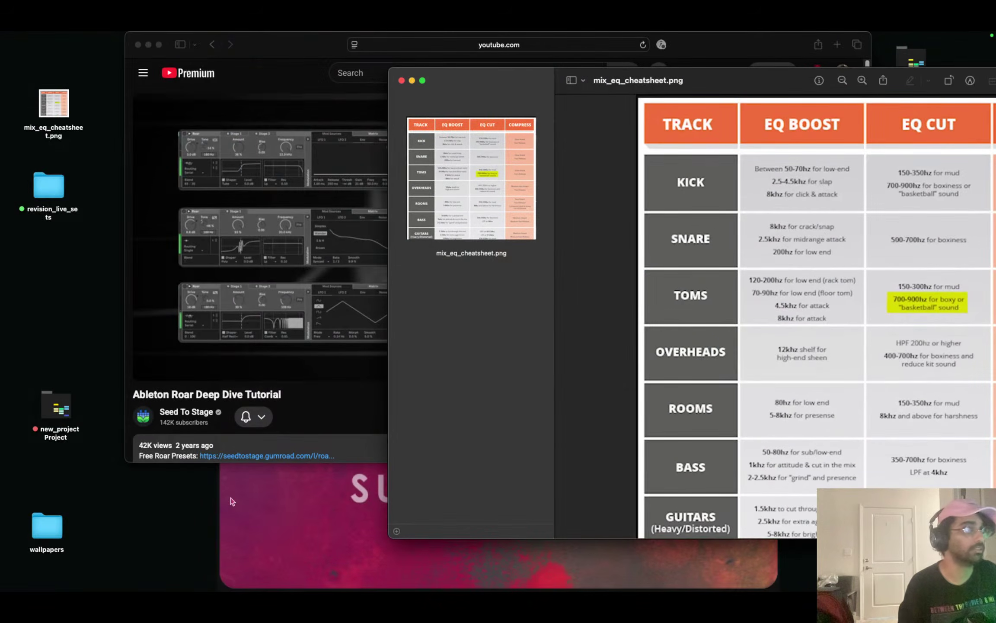
left_click_drag(512, 86, 289, 109)
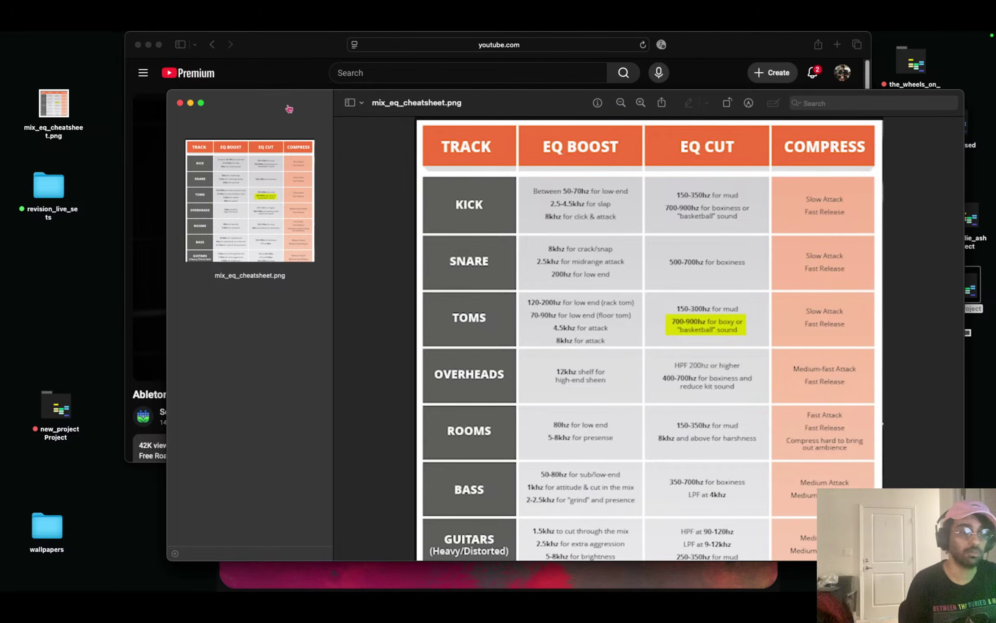
key("super+Tab")
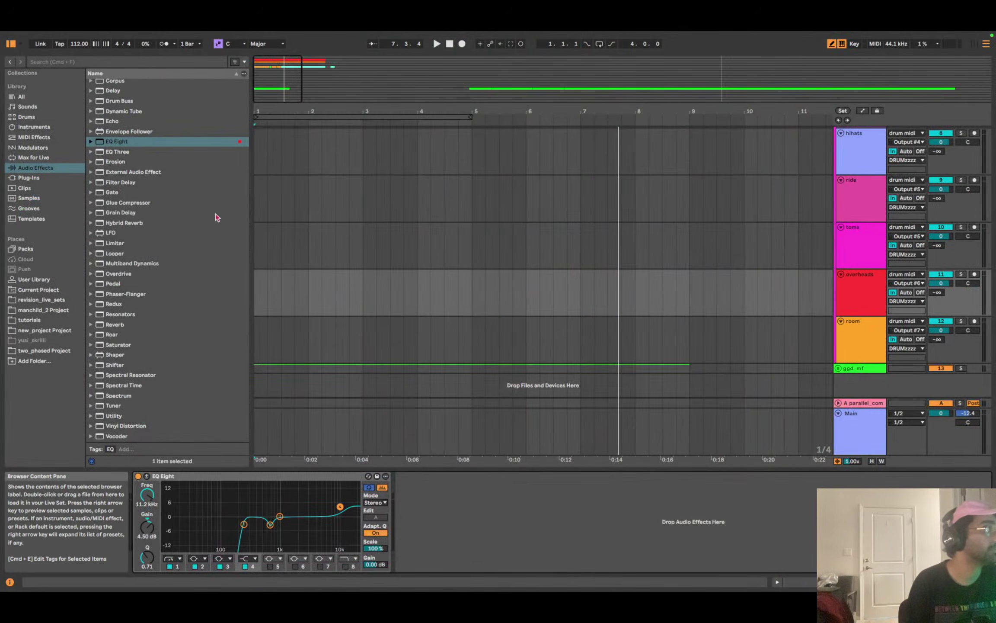
Add a Compressor after EQ Eight on the overheads track and lower its threshold to about -44.8 dB while listening.
scroll(105, 165, "up", 5)
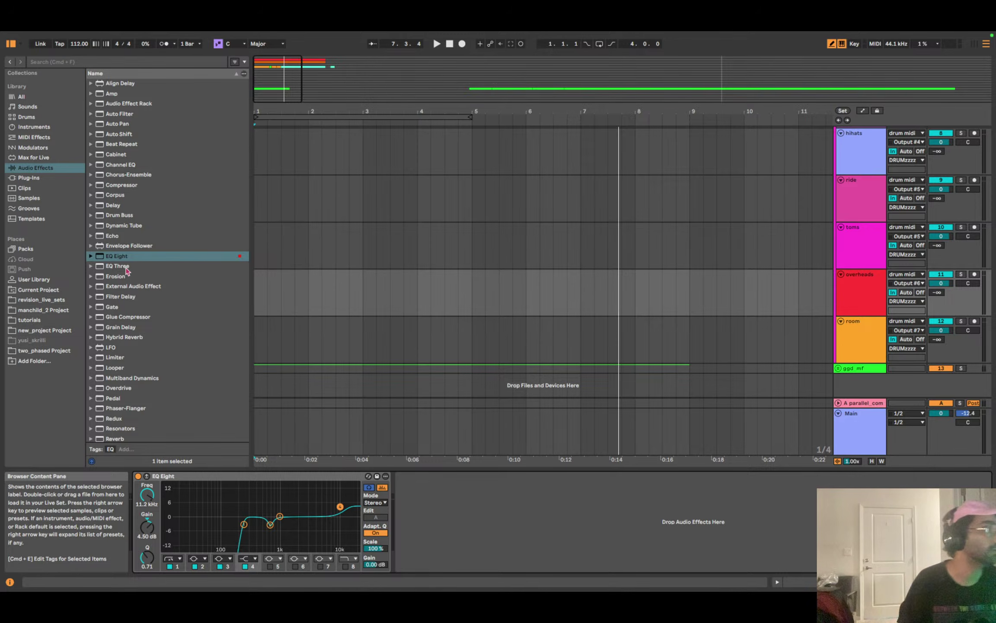
left_click_drag(128, 186, 512, 519)
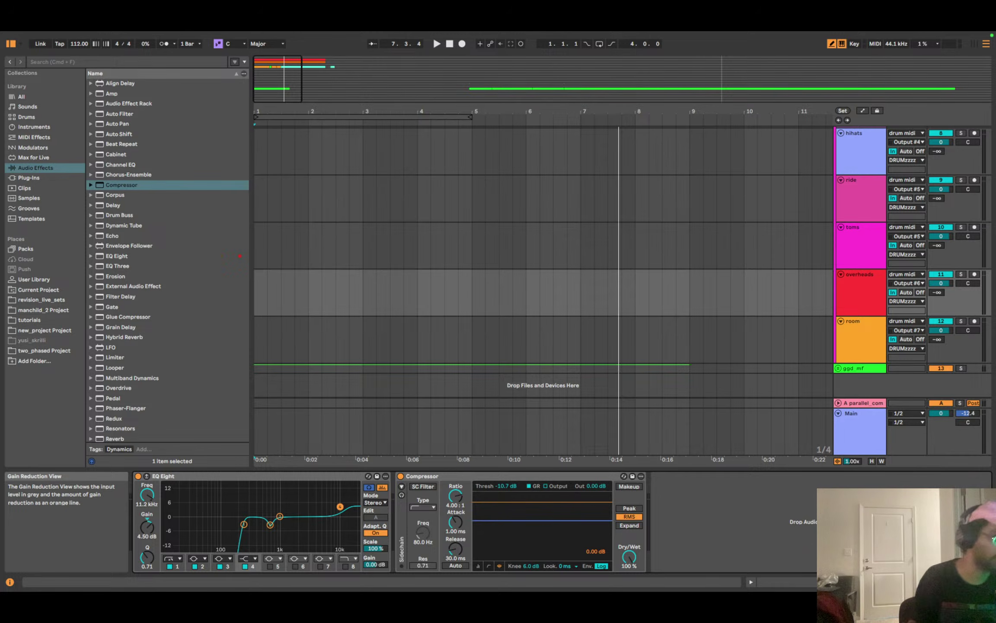
left_click_drag(512, 520, 512, 536)
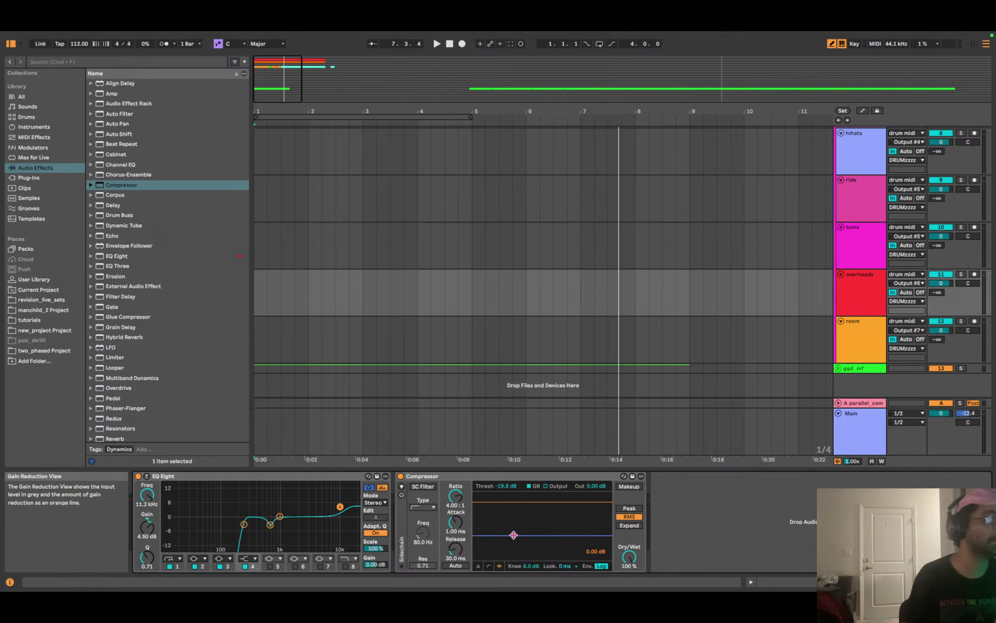
key("space")
left_click_drag(513, 535, 514, 554)
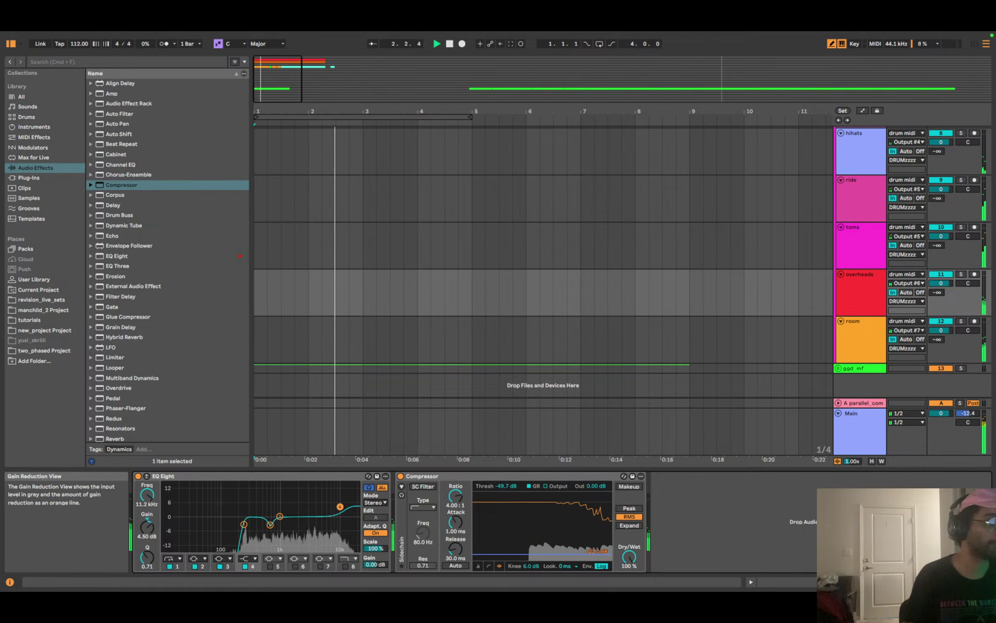
key("space")
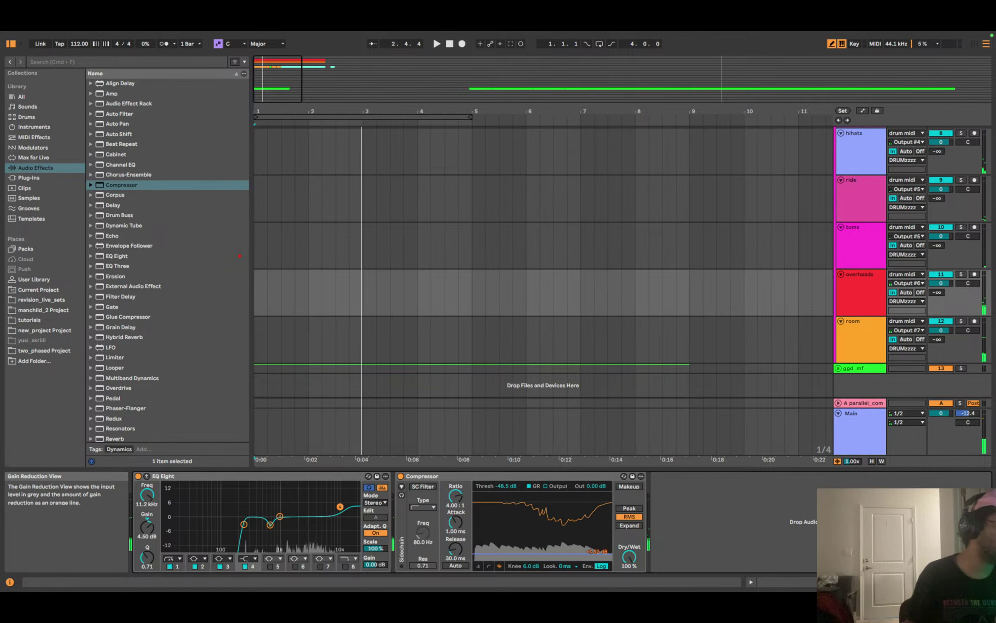
key("space")
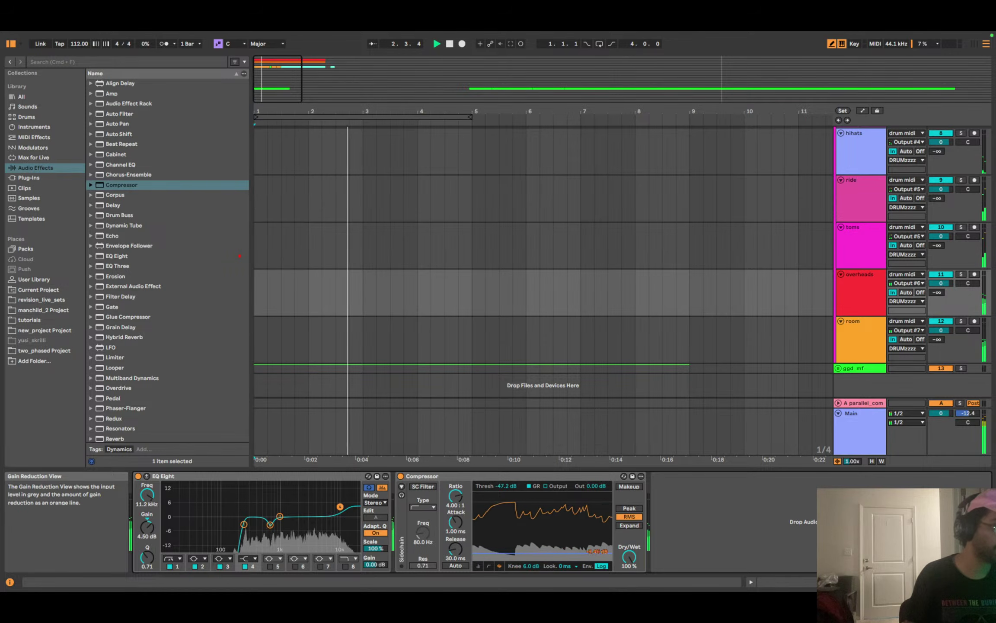
key("space")
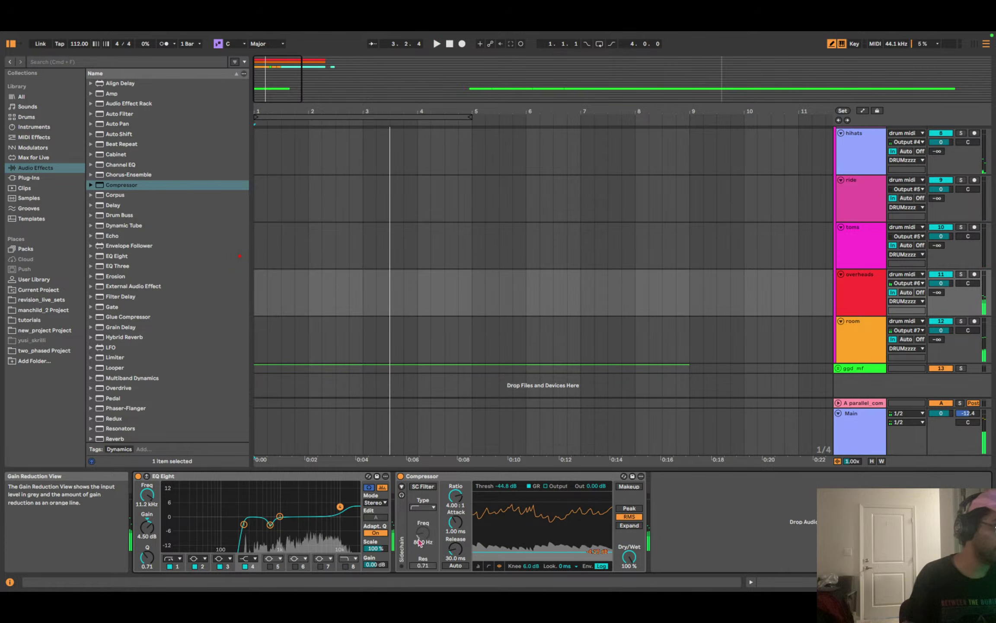
Solo the overheads track and set the Compressor's attack to about 2.89 ms during playback.
key("space")
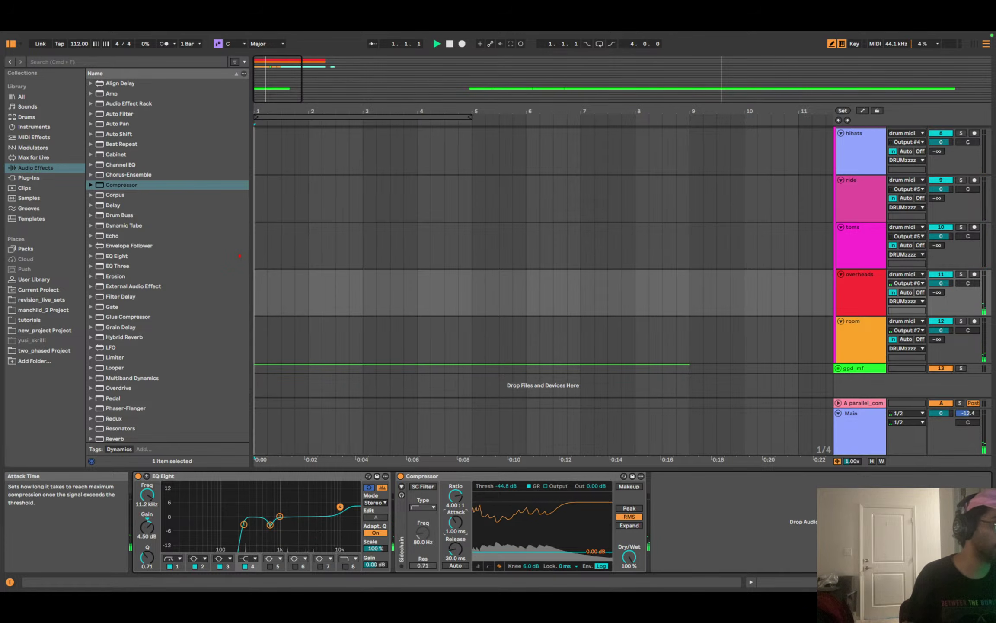
left_click(962, 274)
key("space")
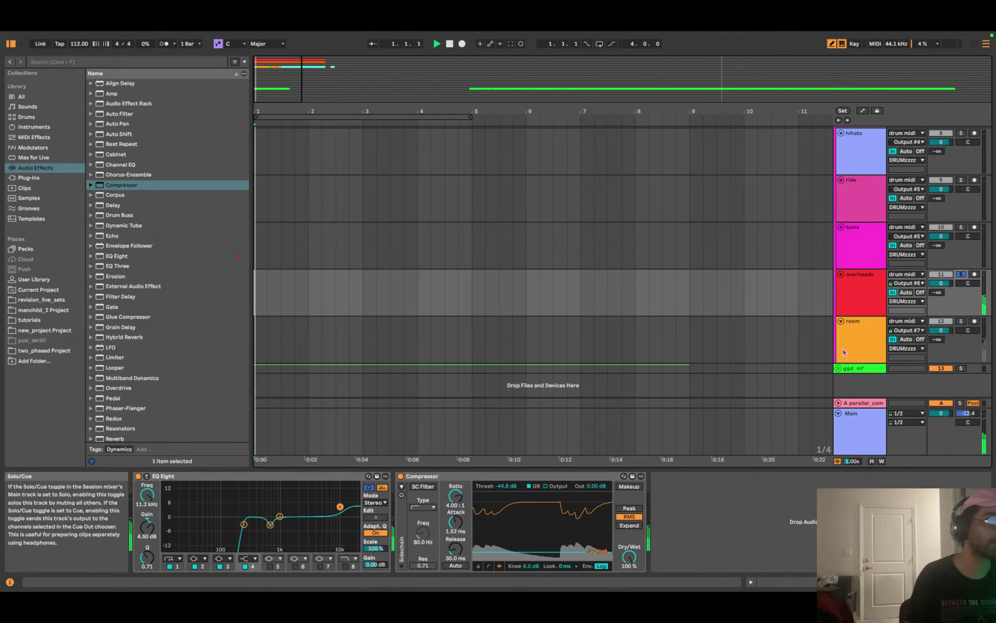
mouse_move(455, 522)
left_mouse_down()
mouse_move(455, 433)
mouse_move(456, 533)
mouse_move(462, 525)
left_mouse_up()
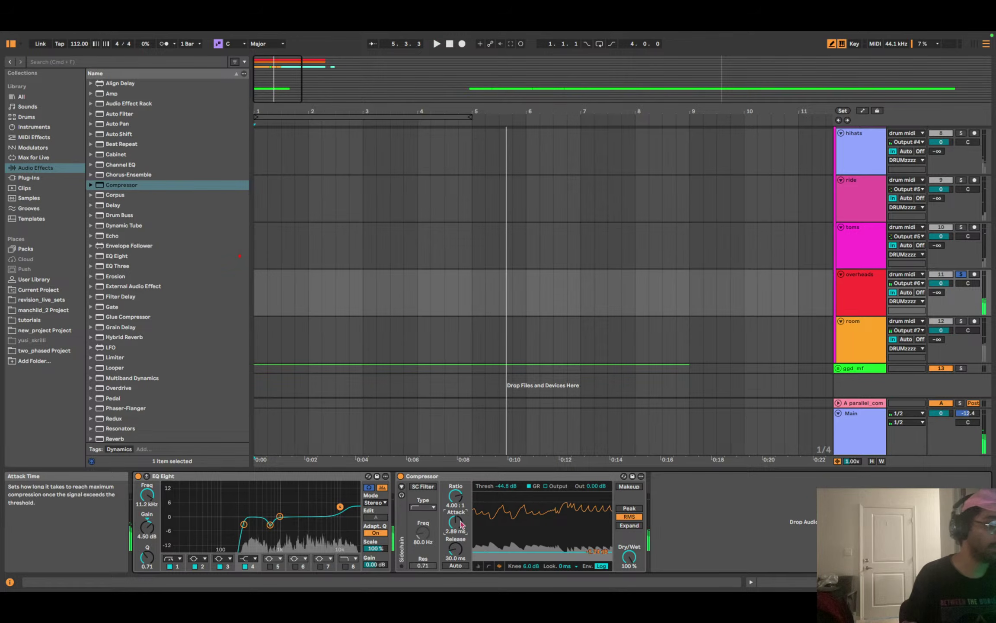
Recheck the cheat sheet's overheads compression guidance and set the Compressor's release to about 22 ms in Ableton Live.
key("super+Tab")
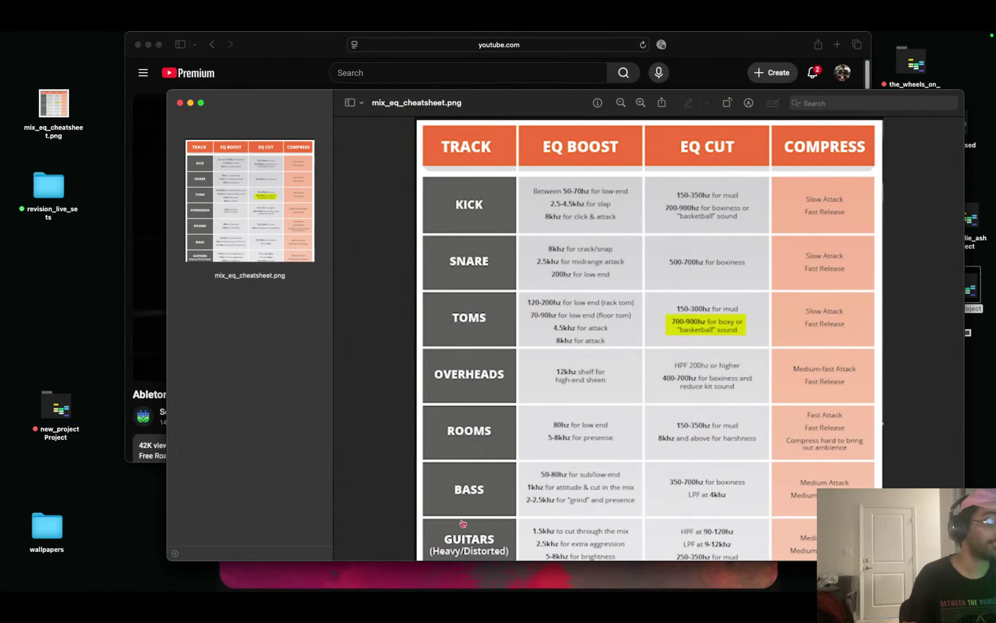
key("super+Tab")
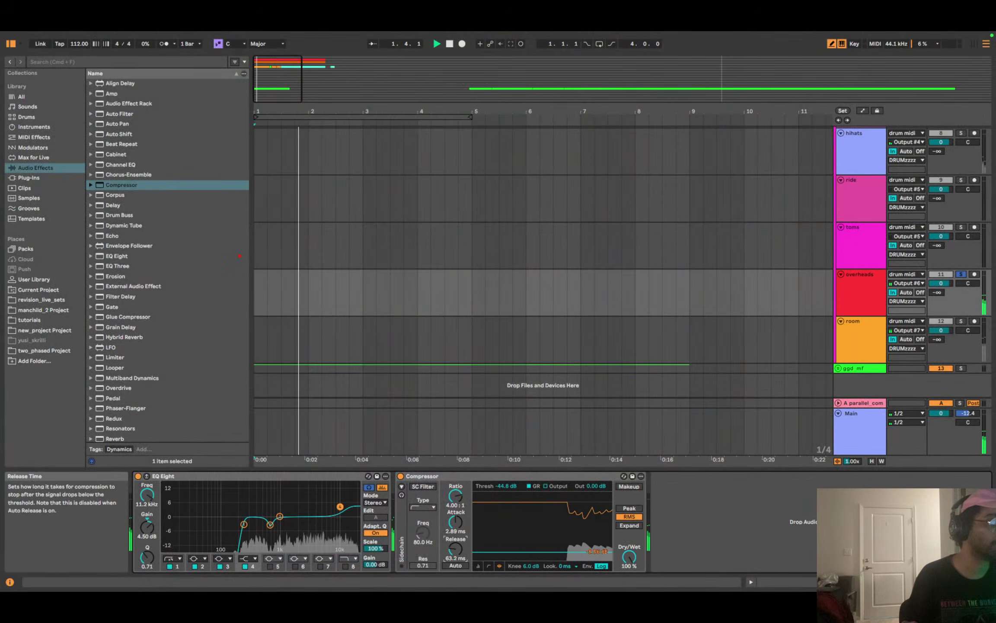
left_click_drag(455, 549, 502, 557)
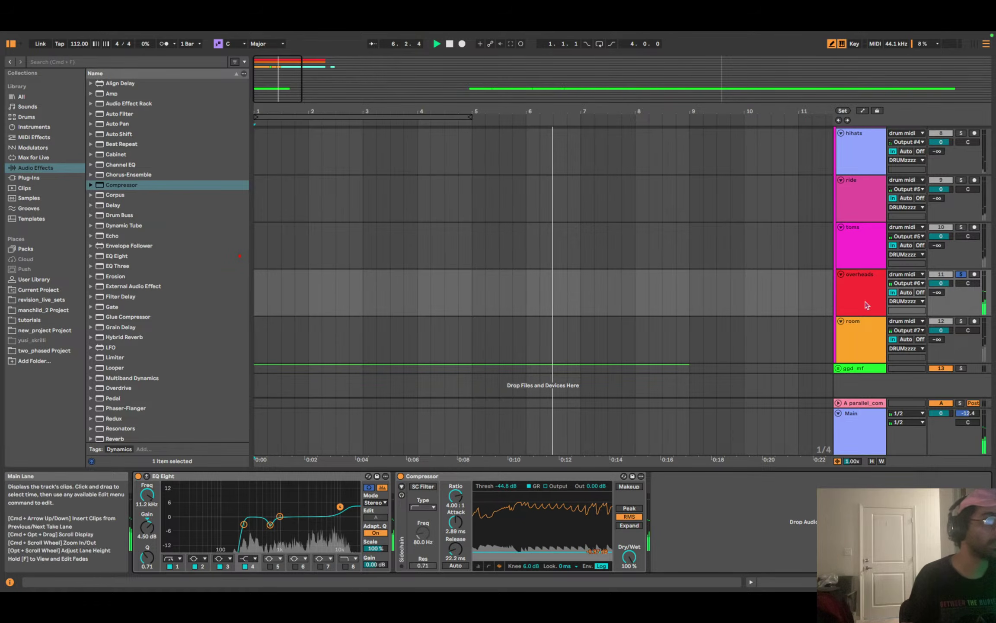
Add a Utility after the Compressor on the overheads track and raise its gain to about 3.89 dB during playback.
key("Home")
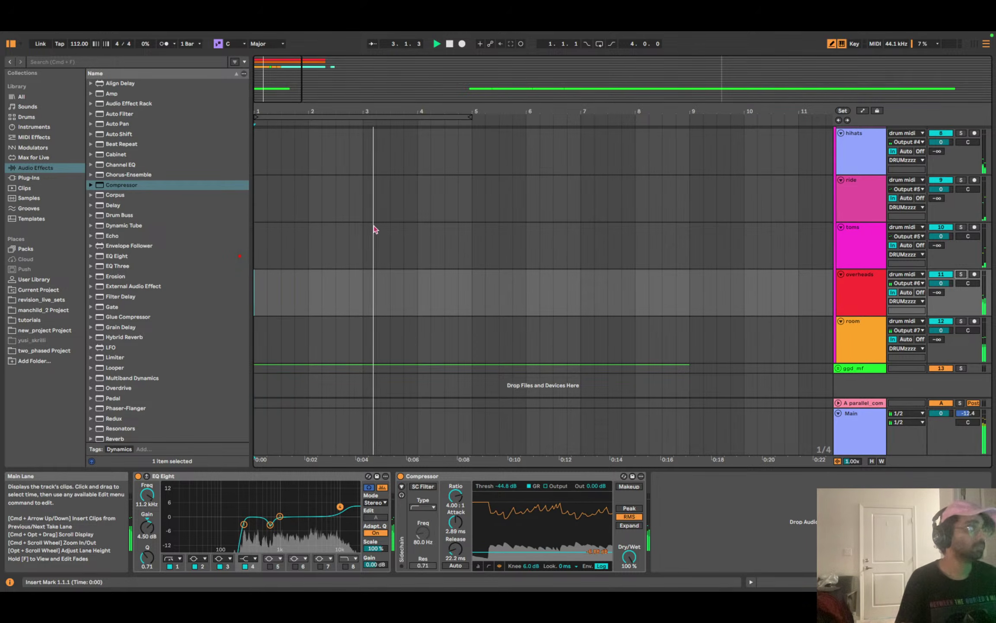
scroll(167, 351, "down", 5)
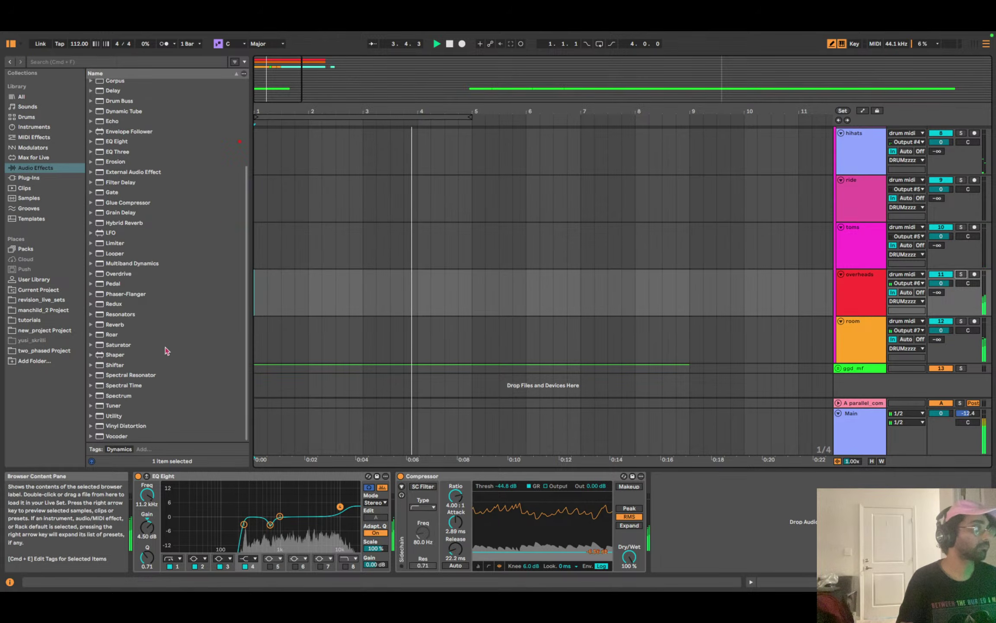
double_click(114, 415)
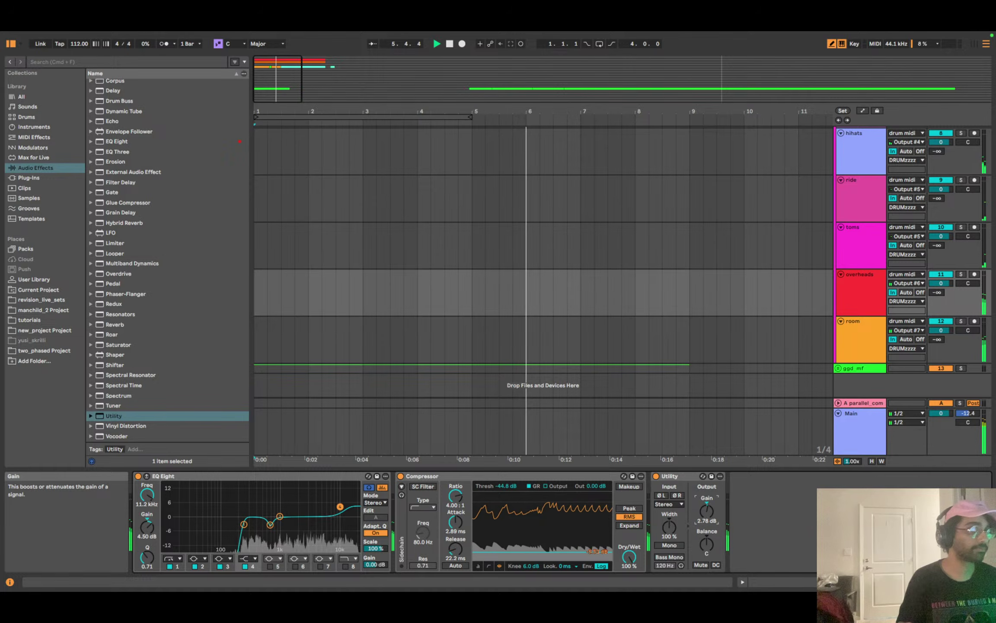
mouse_move(707, 510)
left_mouse_down()
mouse_move(707, 493)
mouse_move(707, 502)
left_mouse_up()
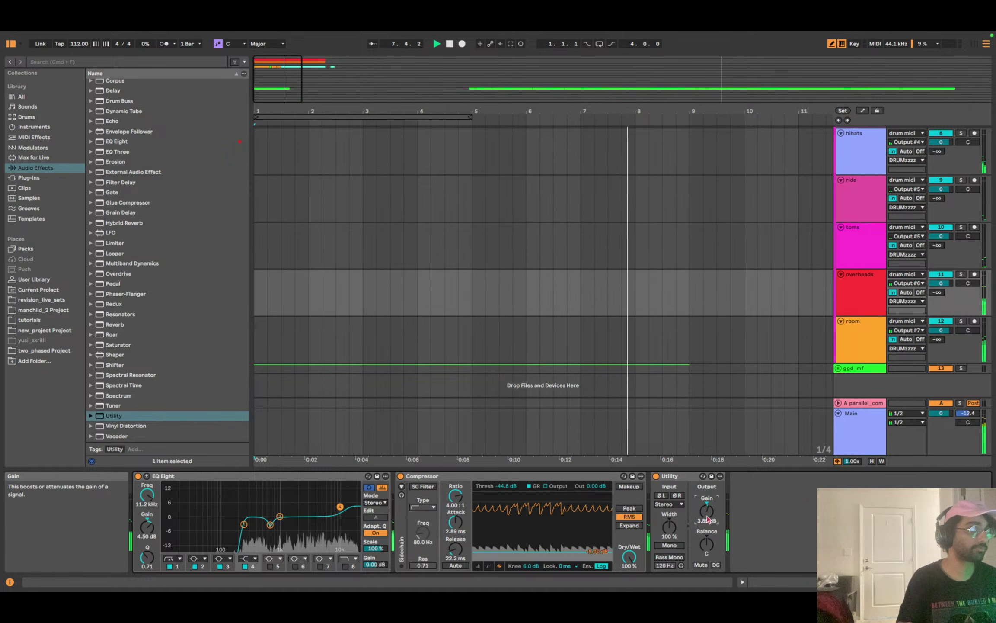
Adjust the overheads EQ Eight high shelf to about 11.7 kHz and 3.87 dB, then stop playback and return to the start.
double_click(315, 504)
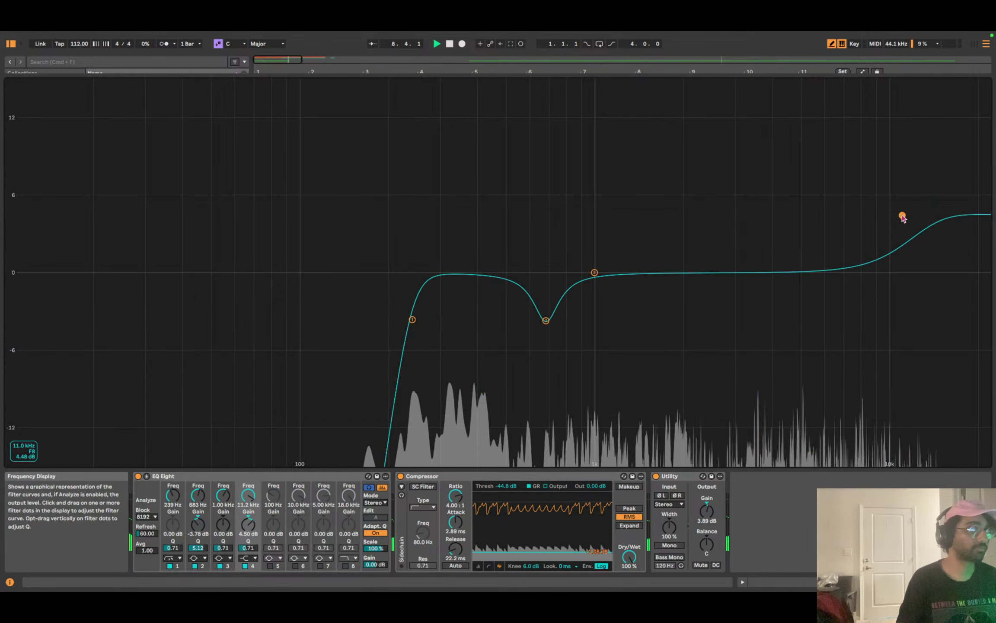
left_click_drag(902, 215, 904, 223)
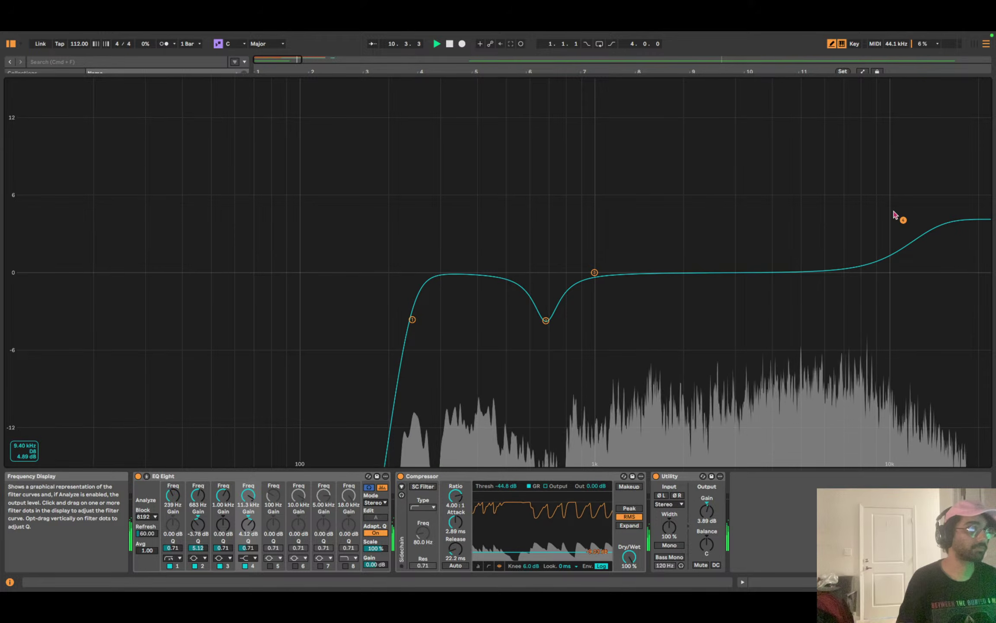
left_click_drag(903, 220, 908, 221)
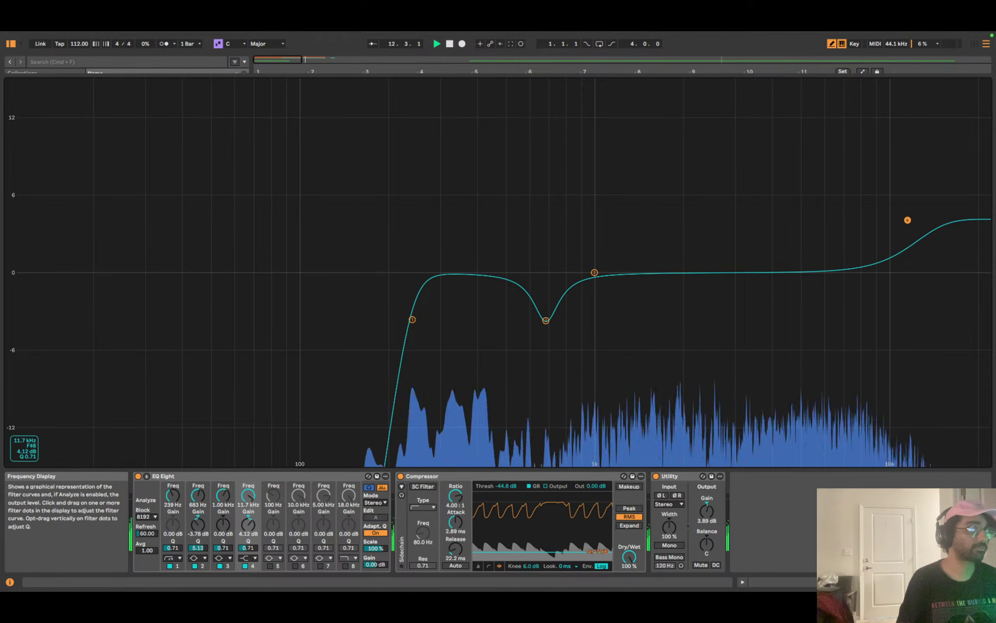
left_click_drag(908, 221, 907, 224)
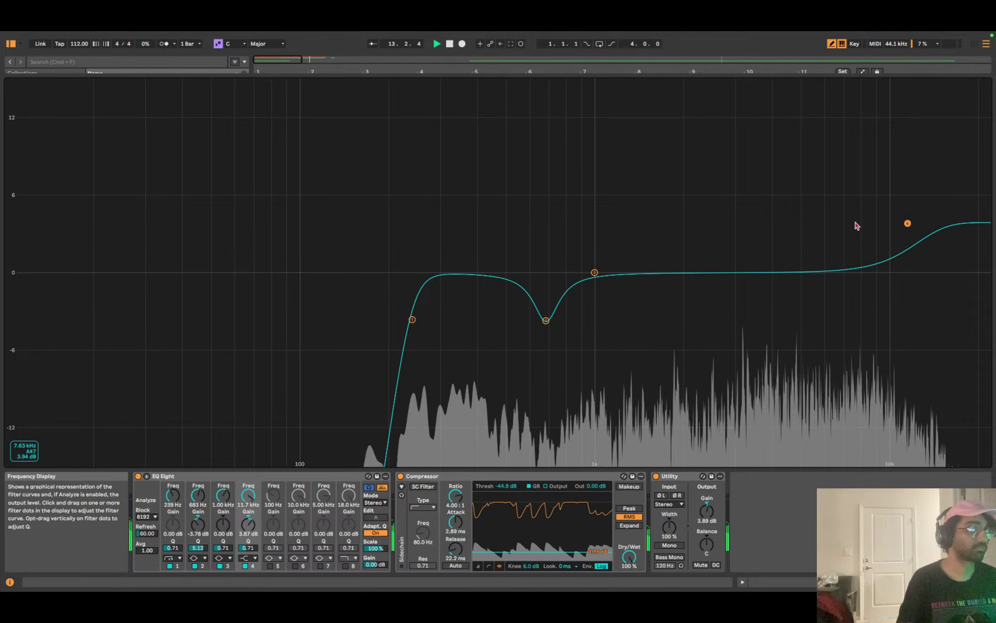
key("Tab")
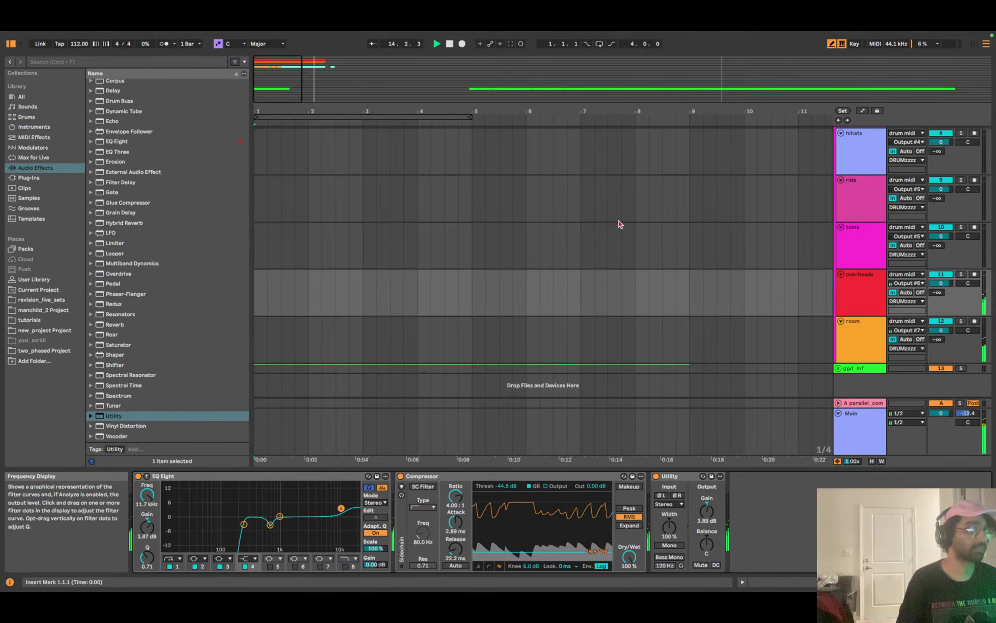
key("space")
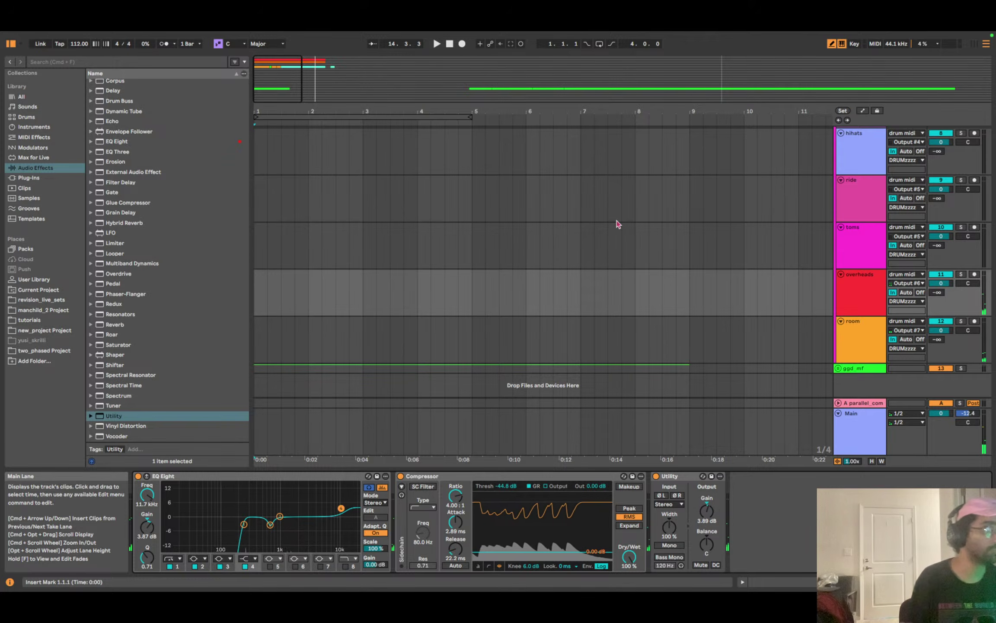
left_click(450, 44)
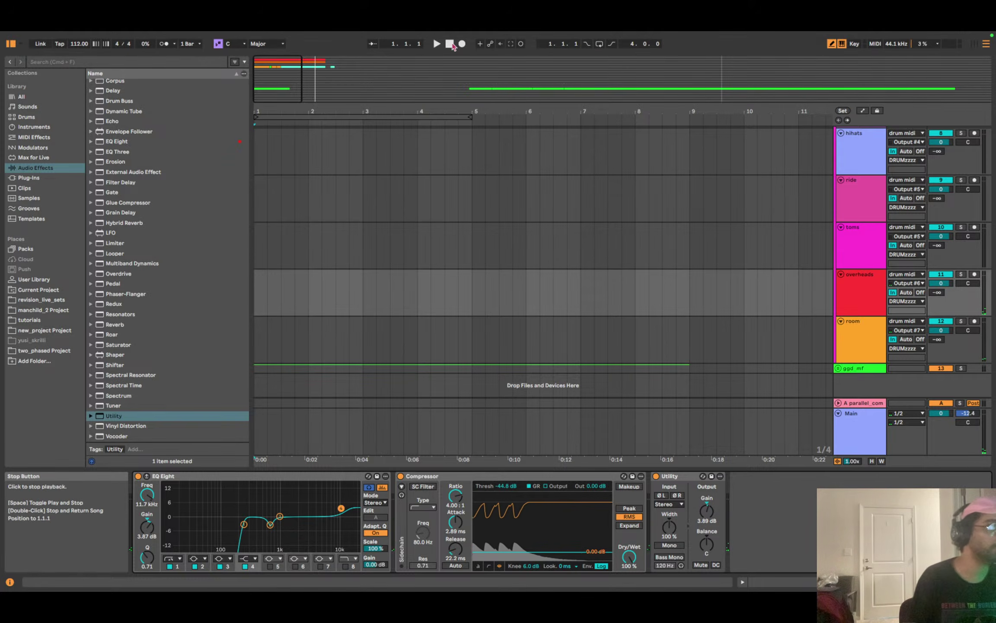
Add a Utility after EQ Eight on the hihats track, lower its gain to about -1.11 dB, and play from bar 5.
key("space")
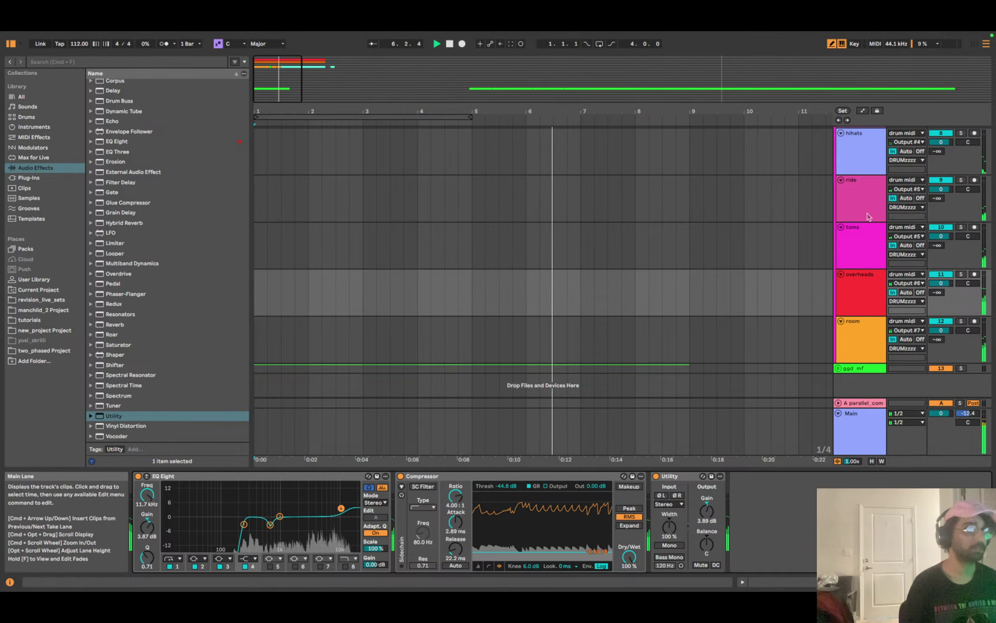
left_click(860, 156)
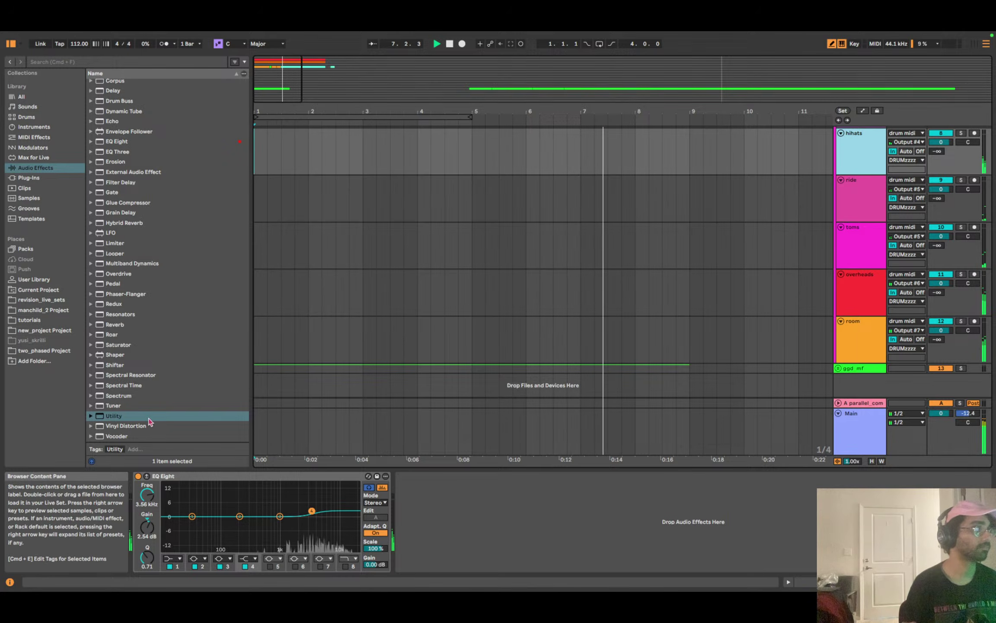
left_click_drag(150, 422, 433, 519)
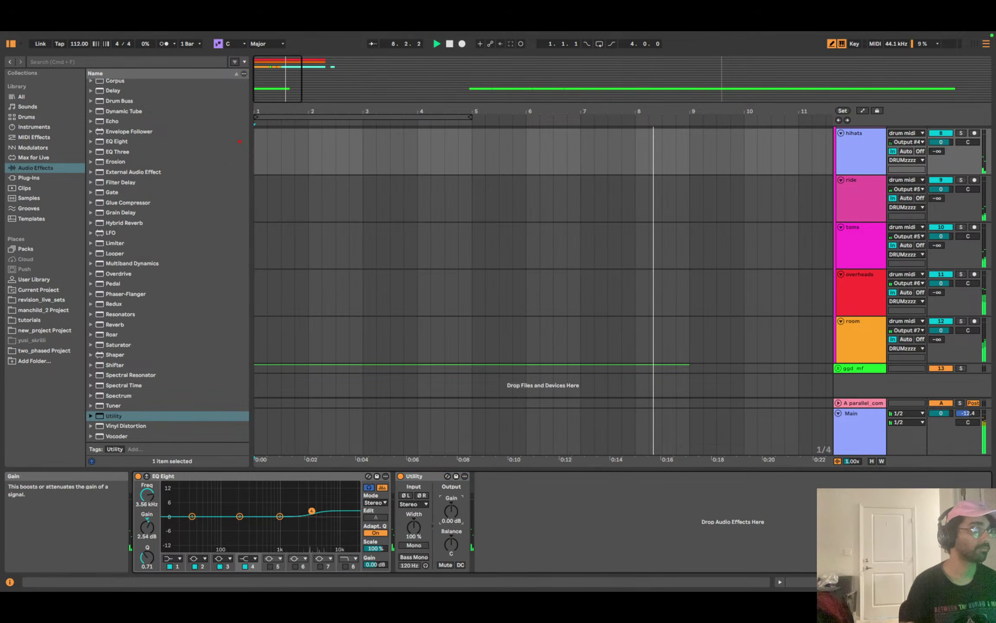
left_click_drag(451, 510, 451, 514)
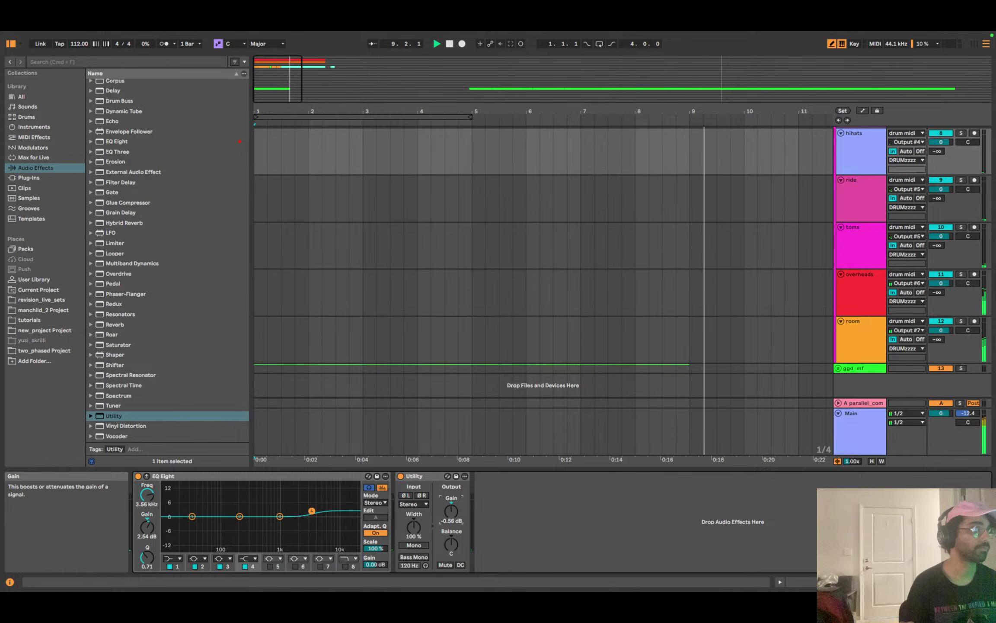
left_click(474, 149)
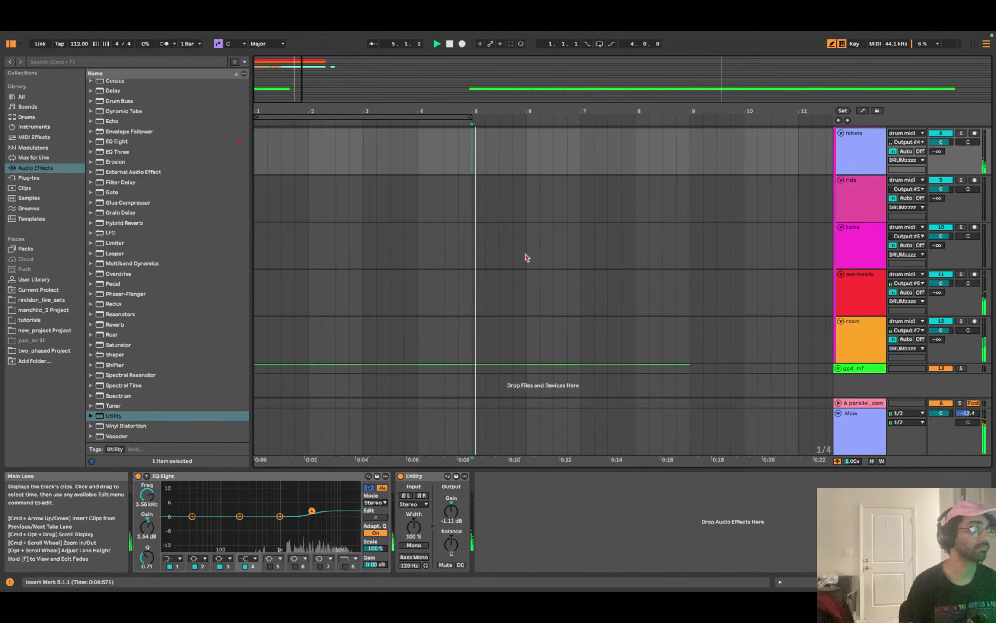
Try the hihats Utility gain at silence and at about 6.11 dB, briefly soloing the hihats track to compare.
left_click_drag(455, 509, 454, 558)
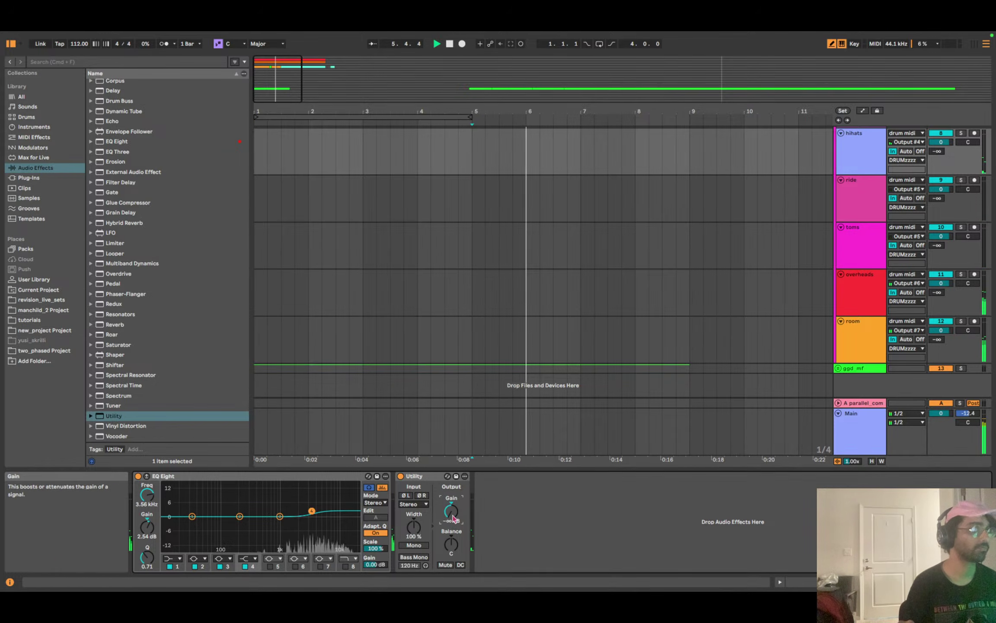
left_click_drag(454, 518, 452, 498)
left_click(875, 144)
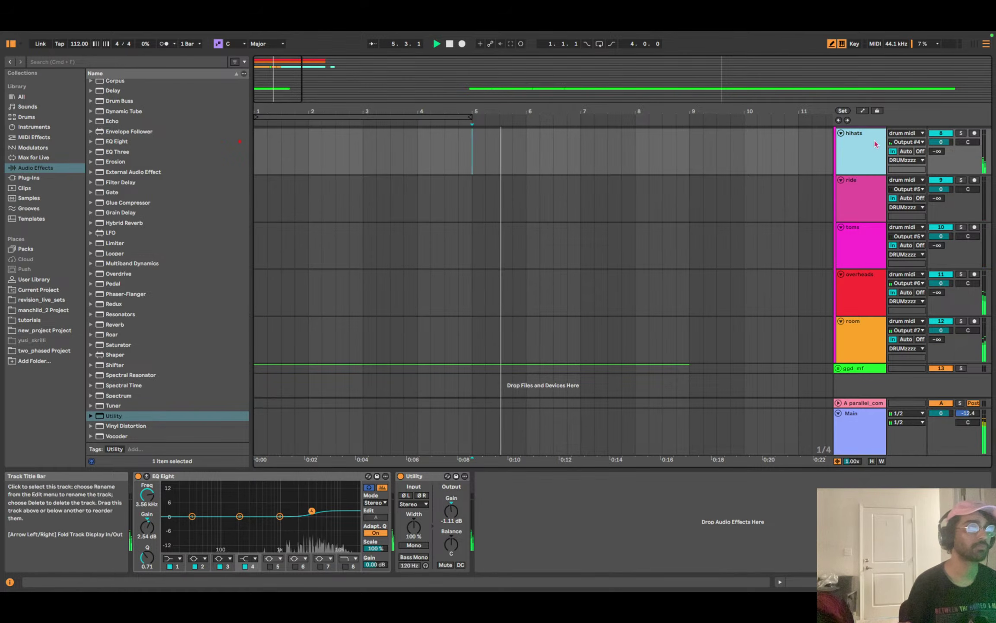
left_click(961, 132)
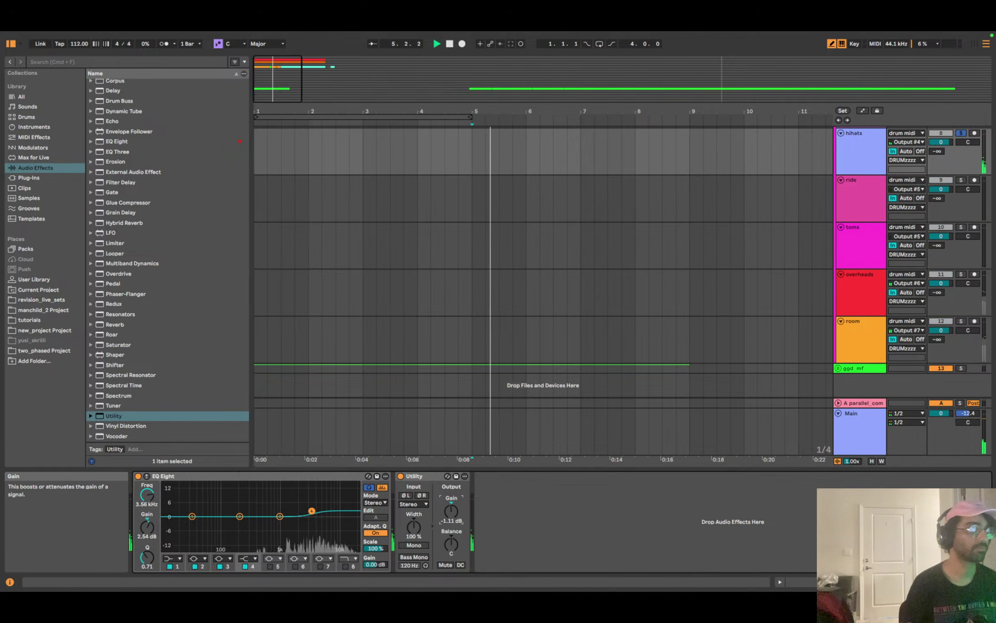
left_click(961, 132)
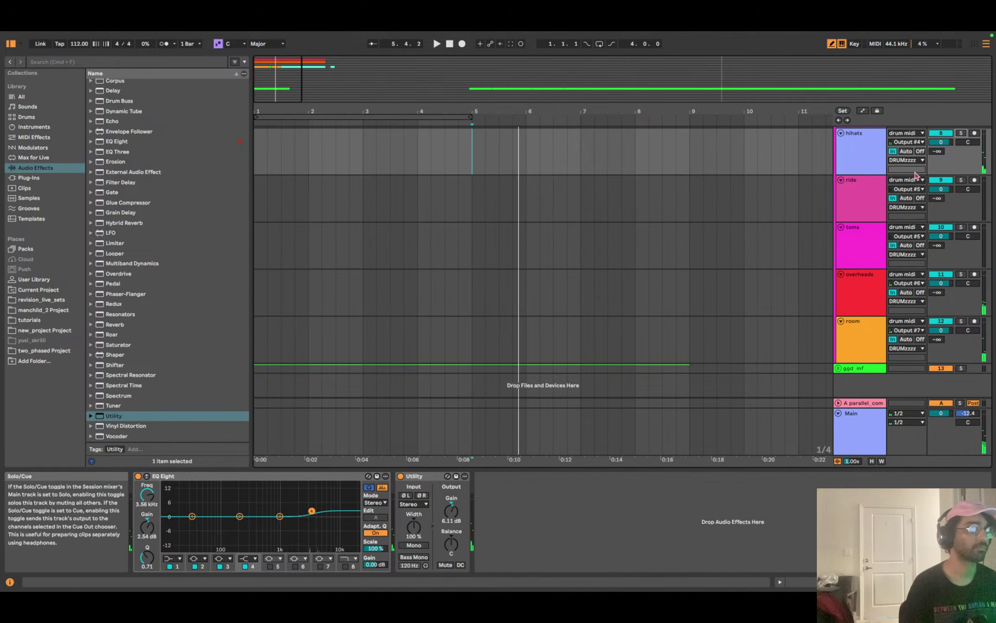
Try a hihats Utility gain of about 11.7 dB while replaying the full kit from bar 5.
key("space")
left_click_drag(451, 511, 451, 508)
key("space")
key("space")
key("space")
key("space")
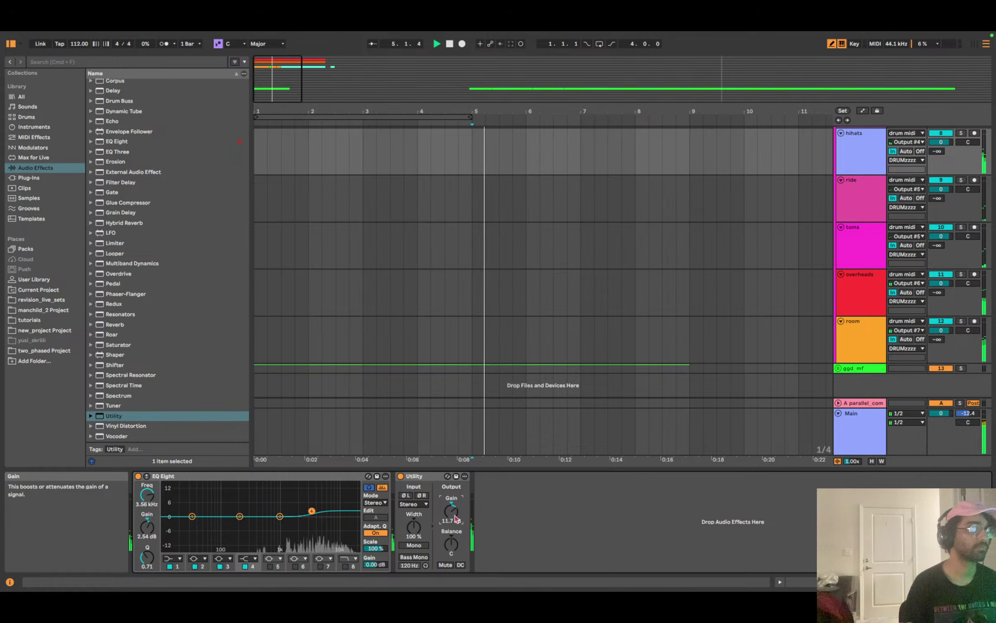
key("space")
scroll(914, 191, "up", 5)
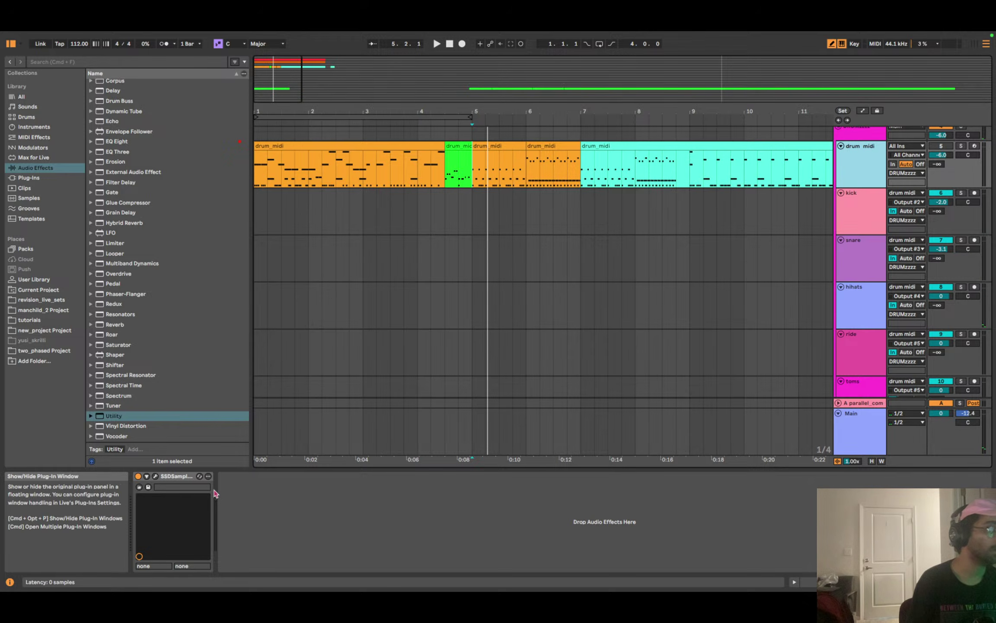
left_click(156, 476)
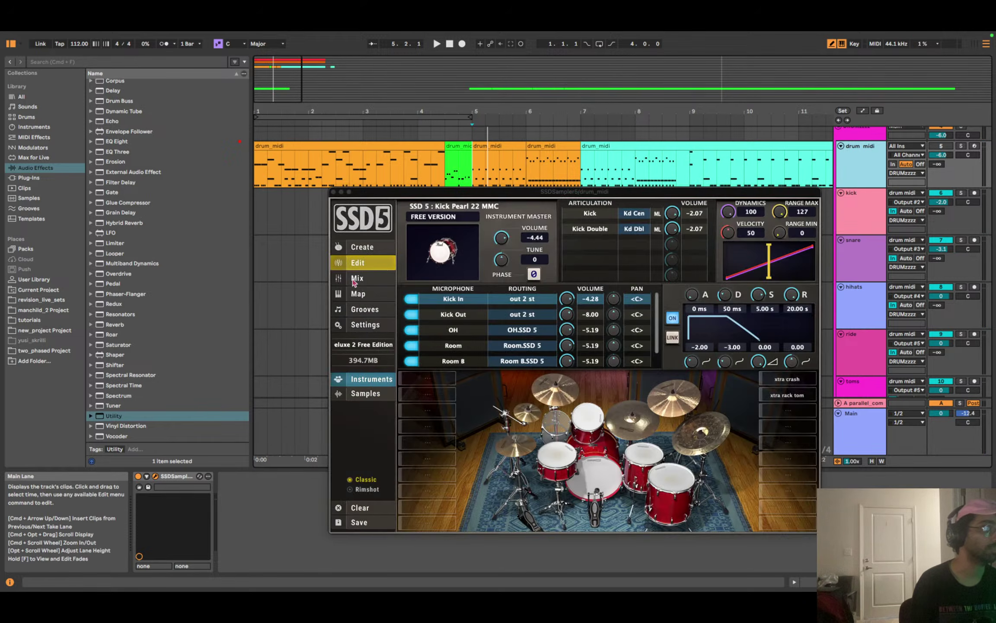
key("space")
left_click(334, 192)
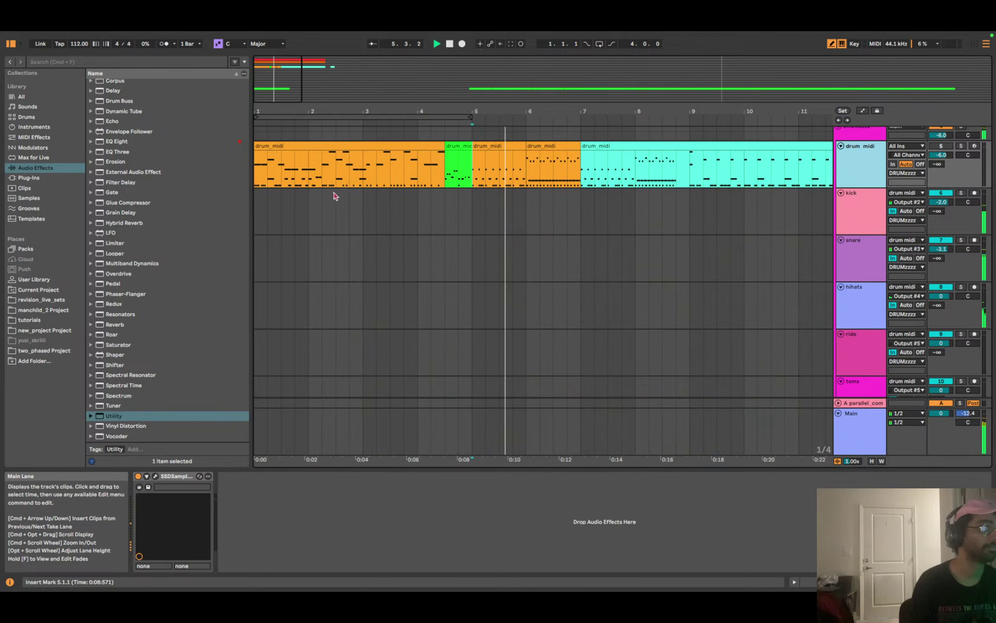
In the SSD5 sampler's mixer on the drum_midi track, lower the Hi-Hat's OH microphone volume to about -8.87, play back, and close the sampler.
scroll(874, 162, "up", 1)
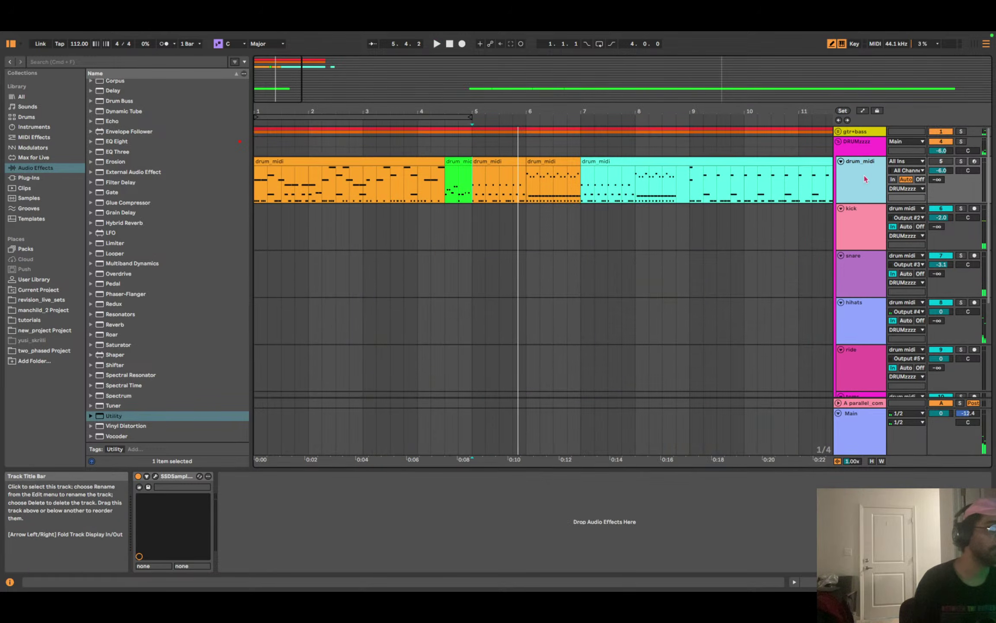
left_click(155, 475)
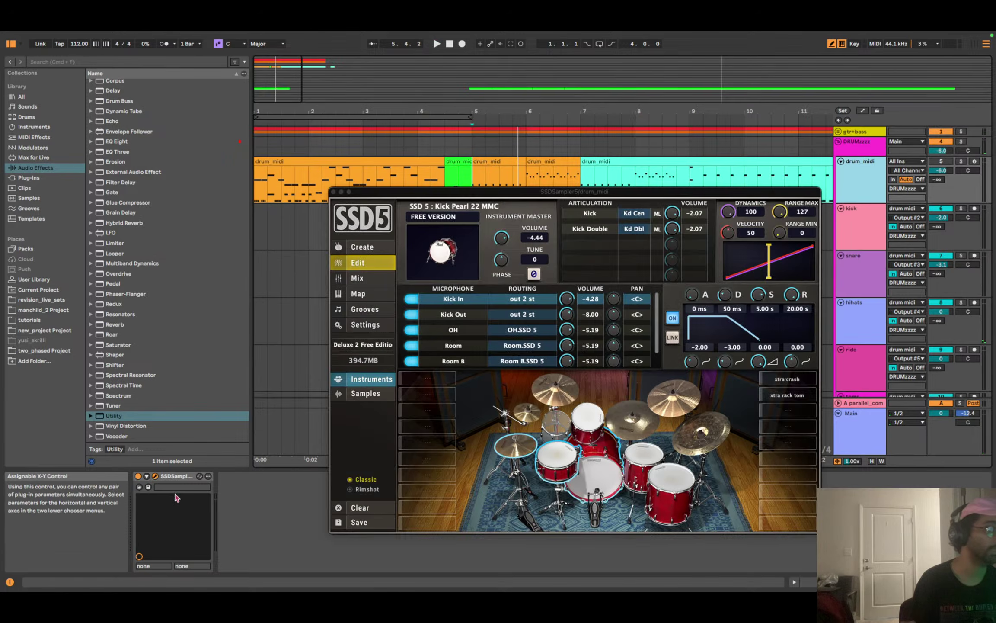
left_click(383, 278)
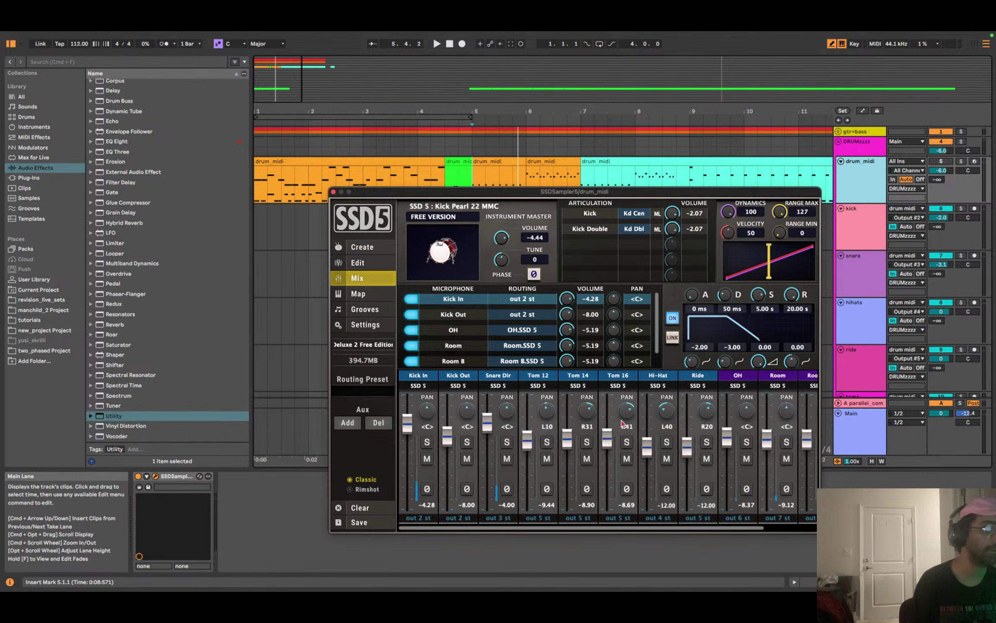
left_click(662, 375)
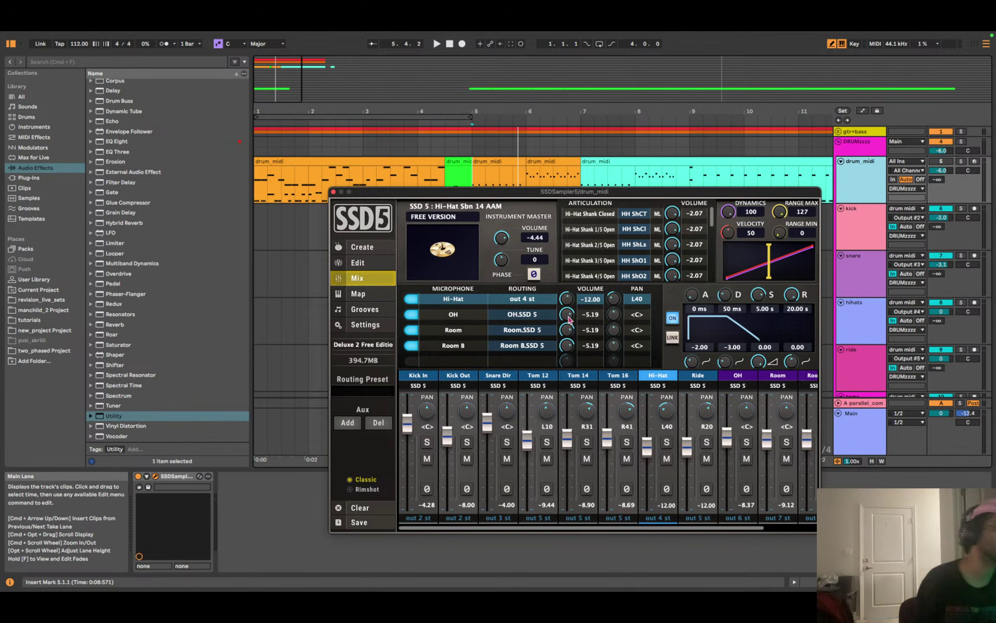
key("space")
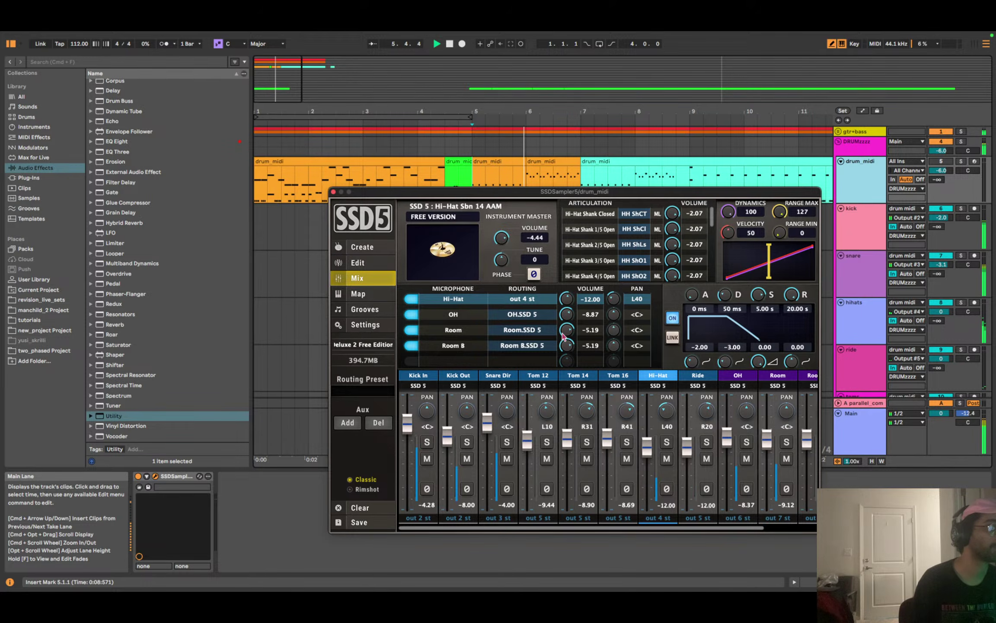
left_click(333, 192)
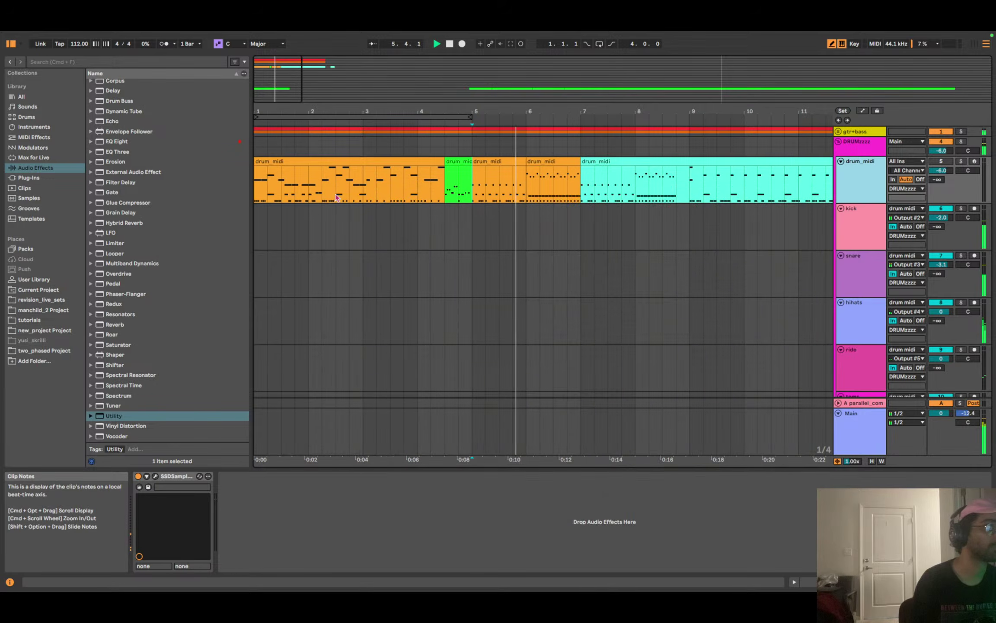
Reduce the hihats track's Utility gain to about 6.11 dB while listening.
left_click(848, 322)
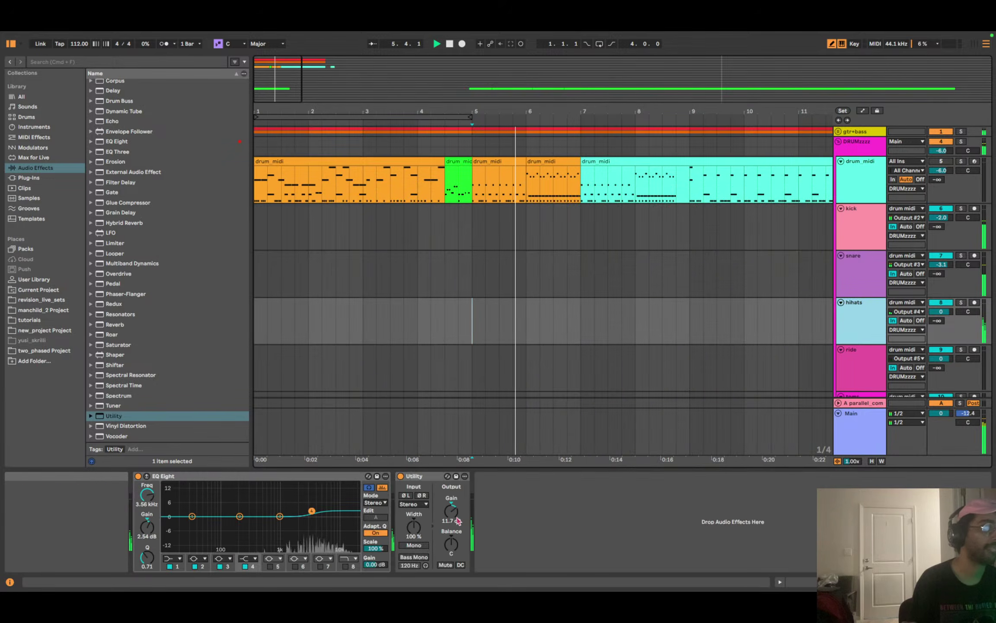
left_click_drag(451, 510, 452, 523)
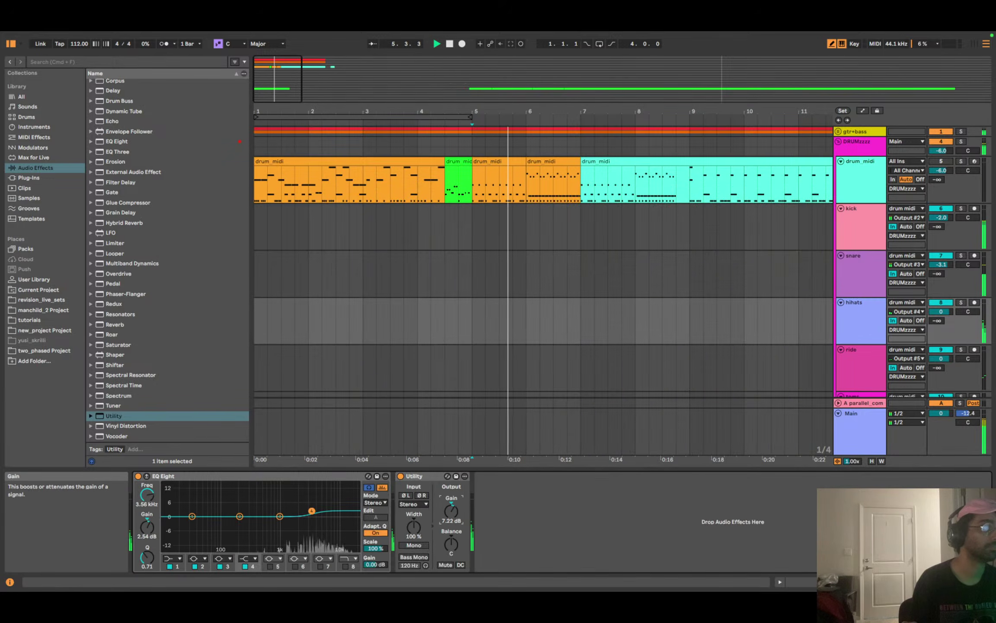
left_click_drag(451, 510, 450, 520)
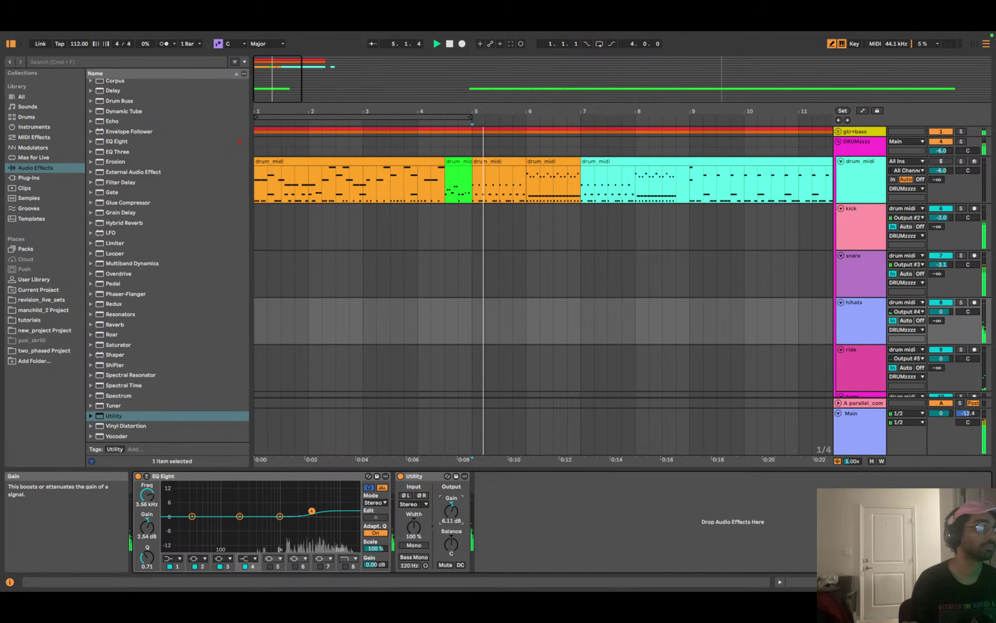
key("space")
Select the overheads track and play the drums from bar 5 to check the cymbal balance.
scroll(952, 281, "down", 4)
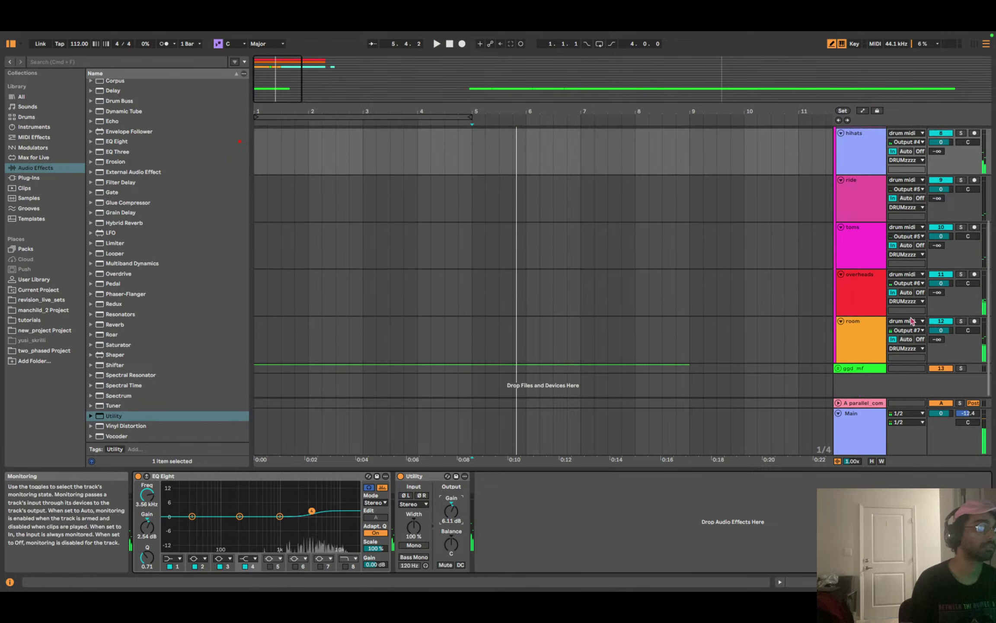
left_click(963, 267)
key("space")
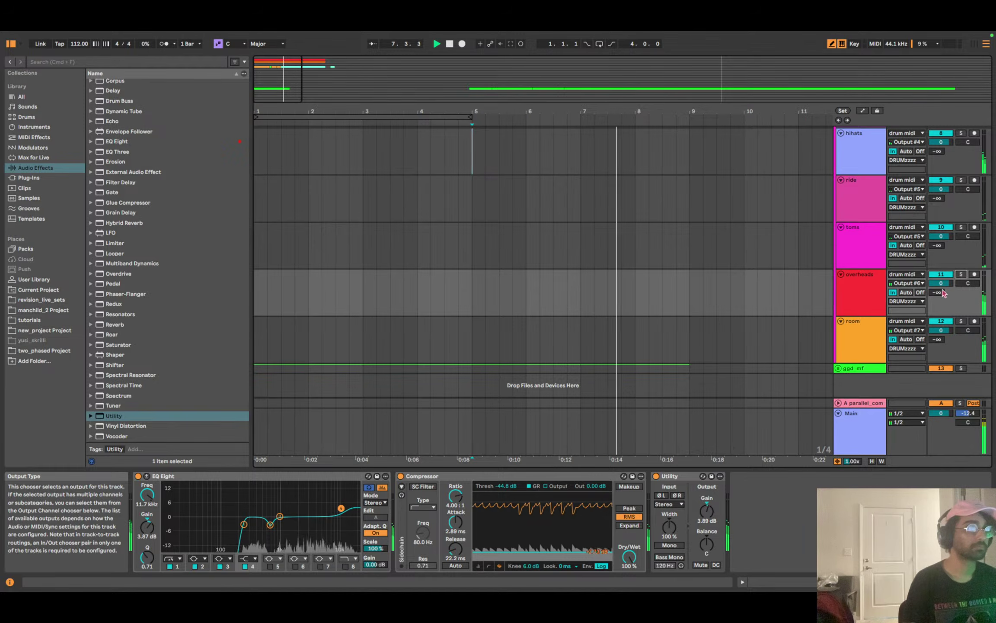
Replay the hihats from bar 5, and in the SSD5 sampler's mixer on drum_midi, pan the Hi-Hat microphone to L20.
scroll(849, 232, "up", 3)
left_click(864, 283)
key("space")
key("space")
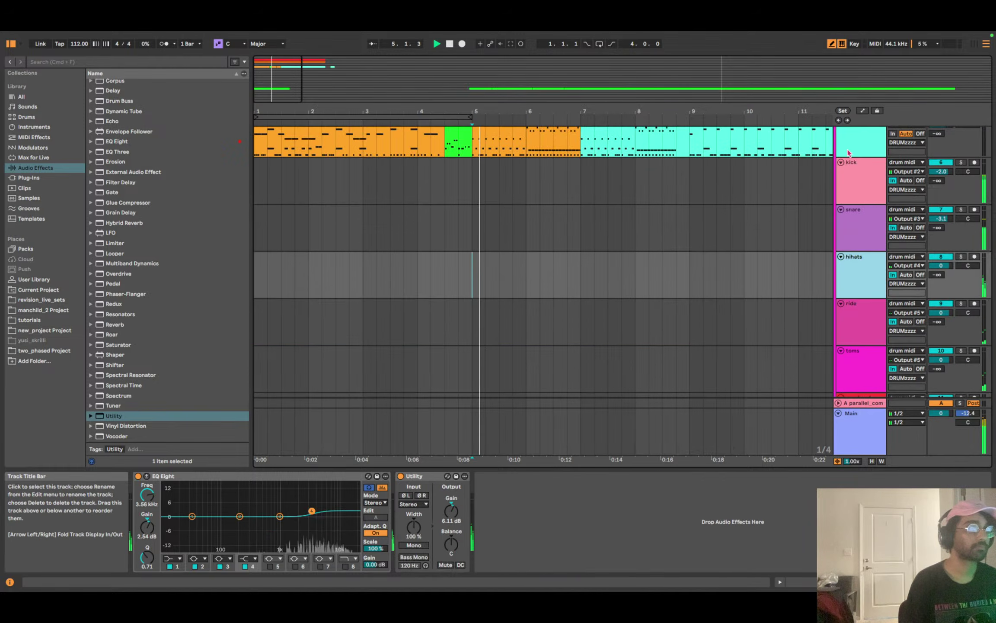
scroll(862, 277, "up", 3)
left_click(856, 174)
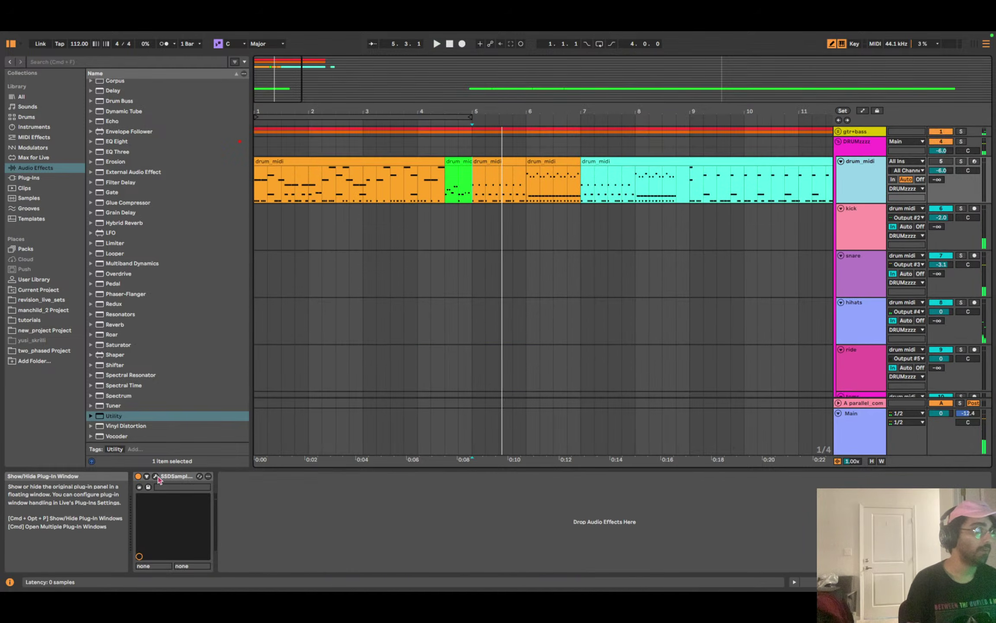
key("super+alt+p")
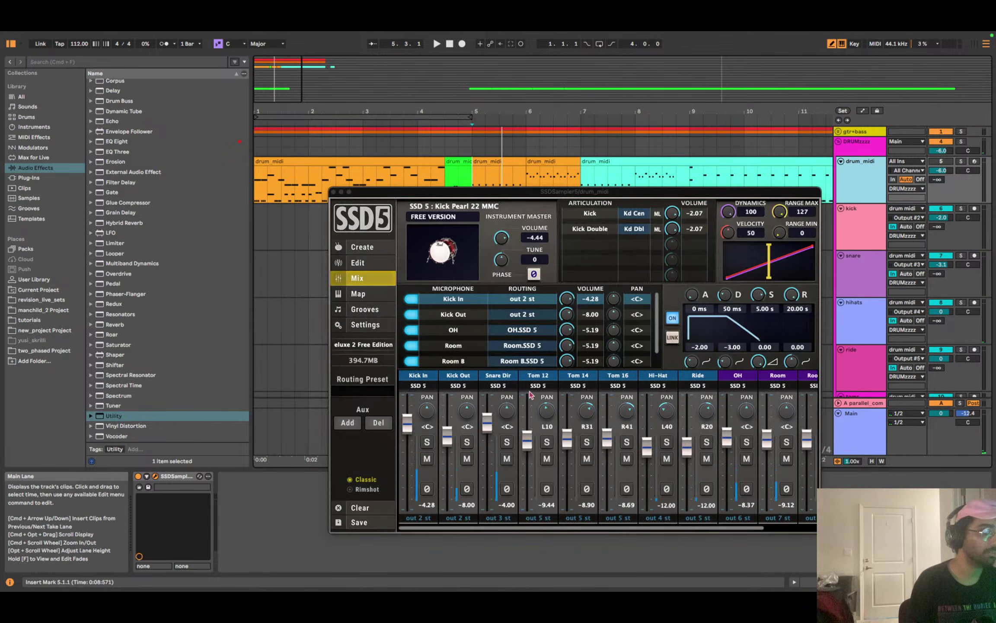
left_click(658, 376)
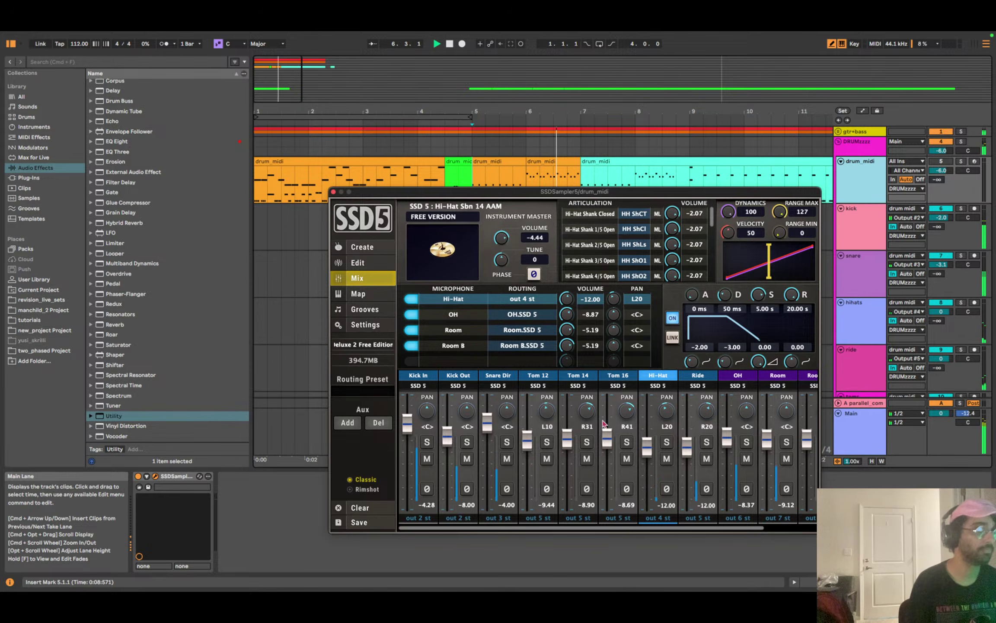
Select the Ride channel in the sampler, solo the ride track, and loop the drum_midi clip in bar 6.
left_click(702, 376)
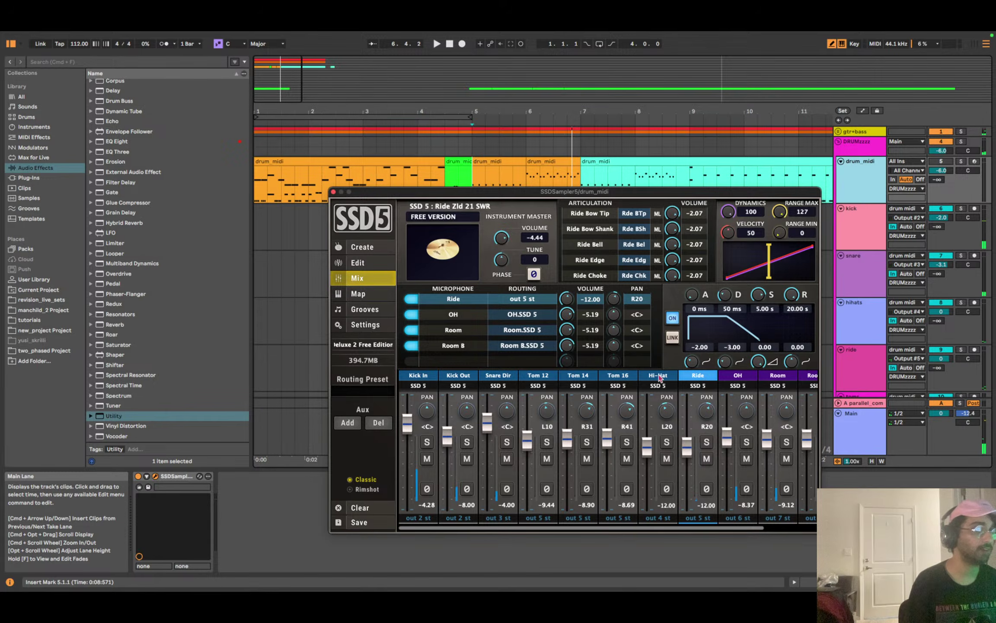
left_click(961, 349)
left_click(864, 364)
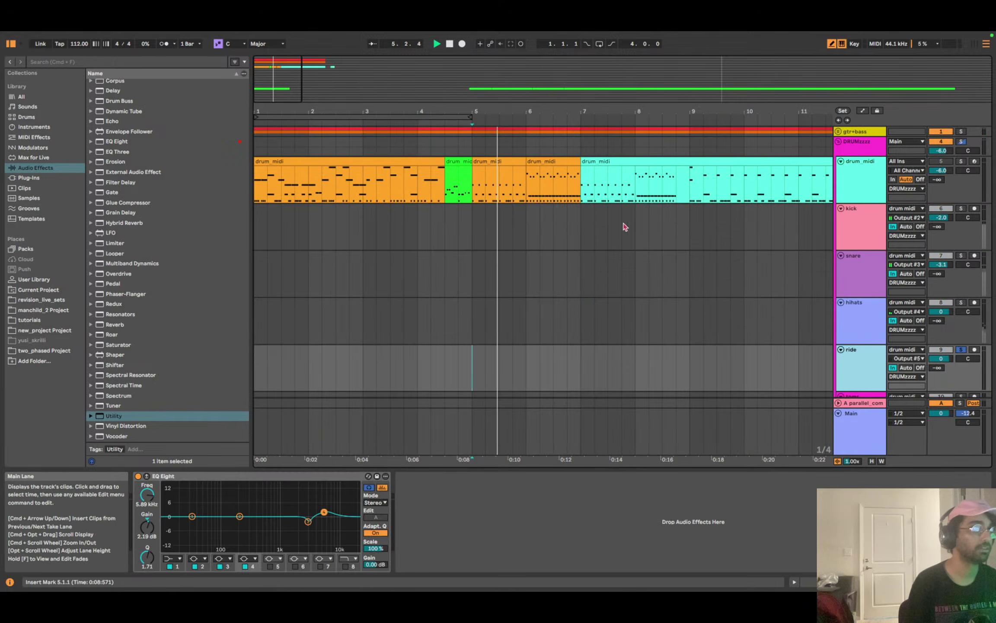
left_click(543, 164)
key("super+l")
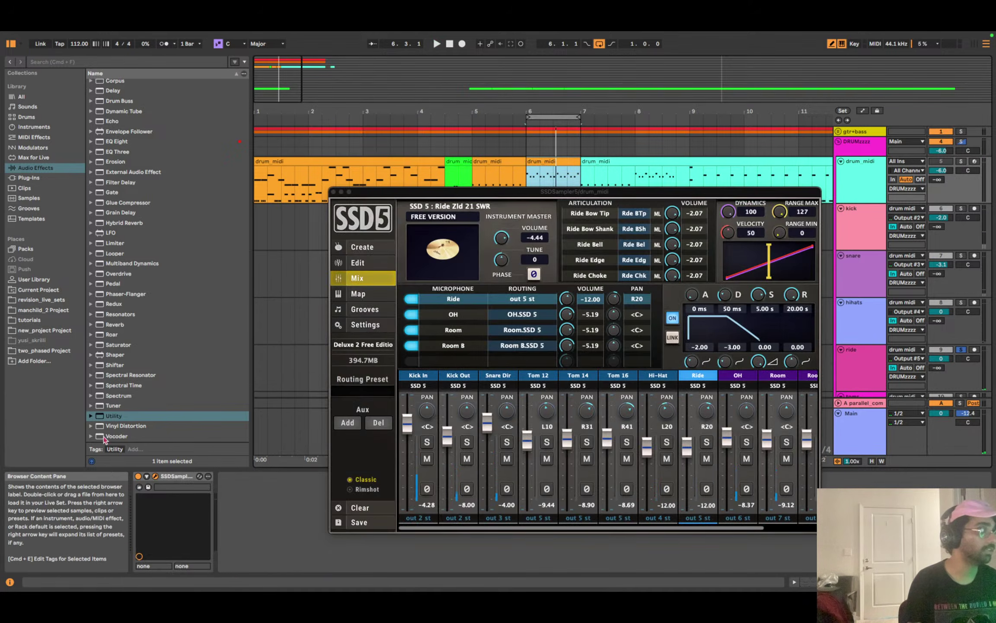
Add a Utility effect to the drum_midi track and raise the sampler's Ride microphone volume to about -8.32.
double_click(114, 416)
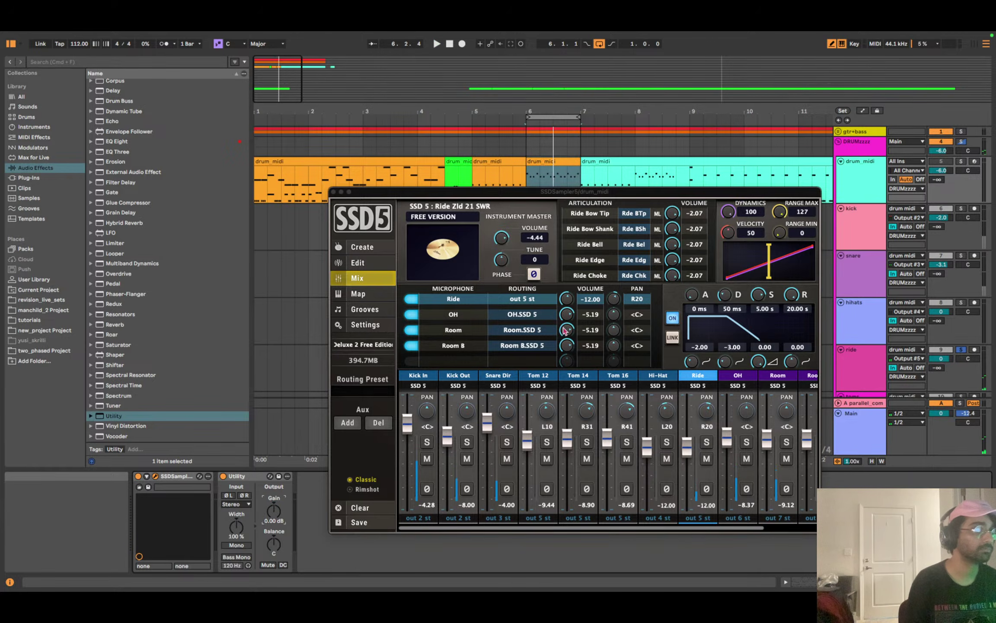
left_click_drag(563, 302, 564, 300)
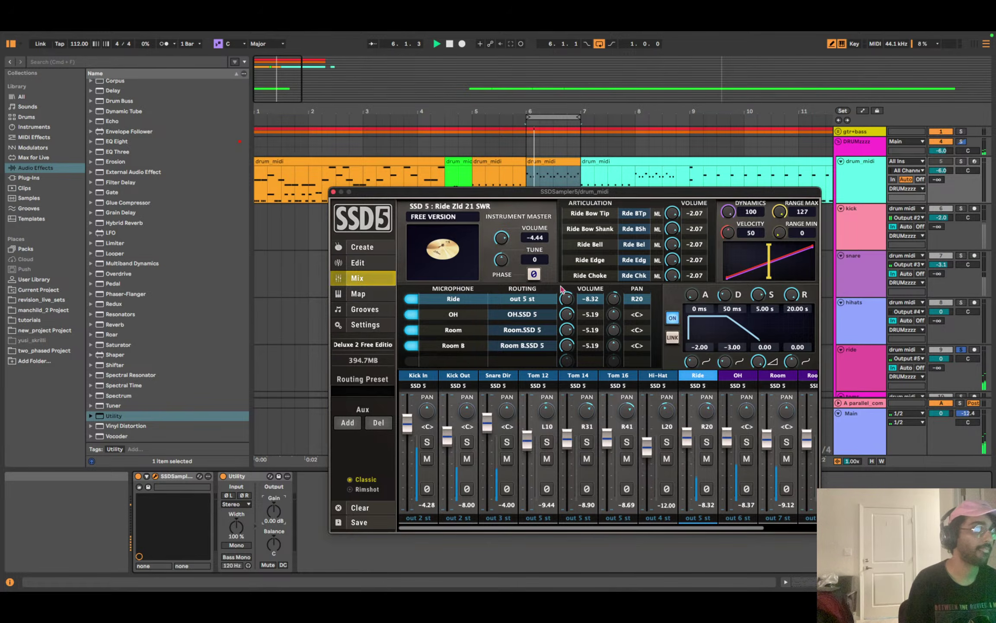
Solo the overheads track to hear the ride, and lower the Ride's OH microphone volume to about -6.86 in the SSD5 sampler.
scroll(906, 269, "down", 5)
left_click(959, 280)
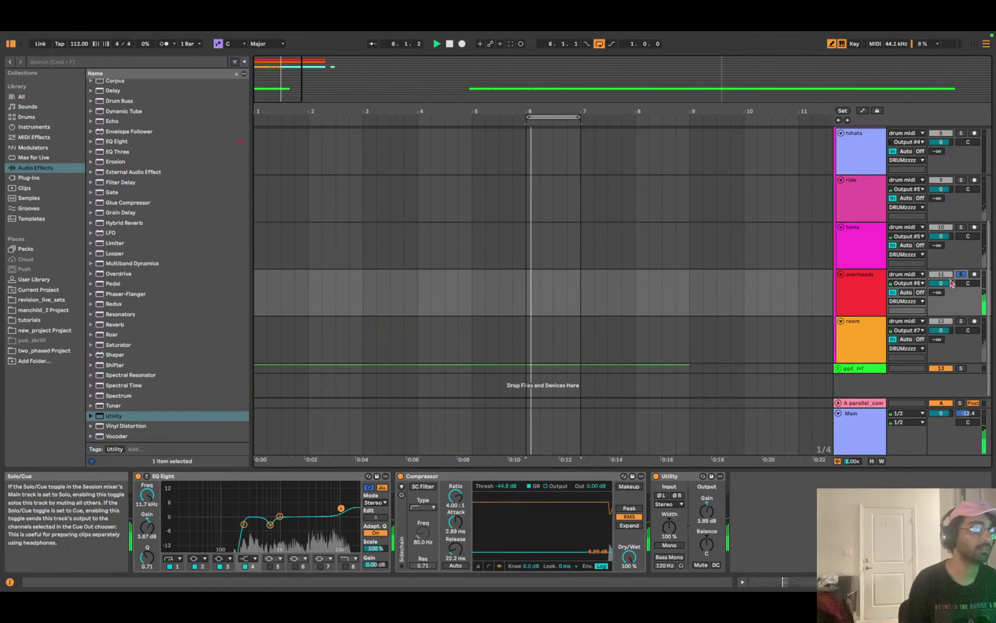
left_click(858, 288)
scroll(858, 173, "up", 3)
scroll(858, 173, "up", 1)
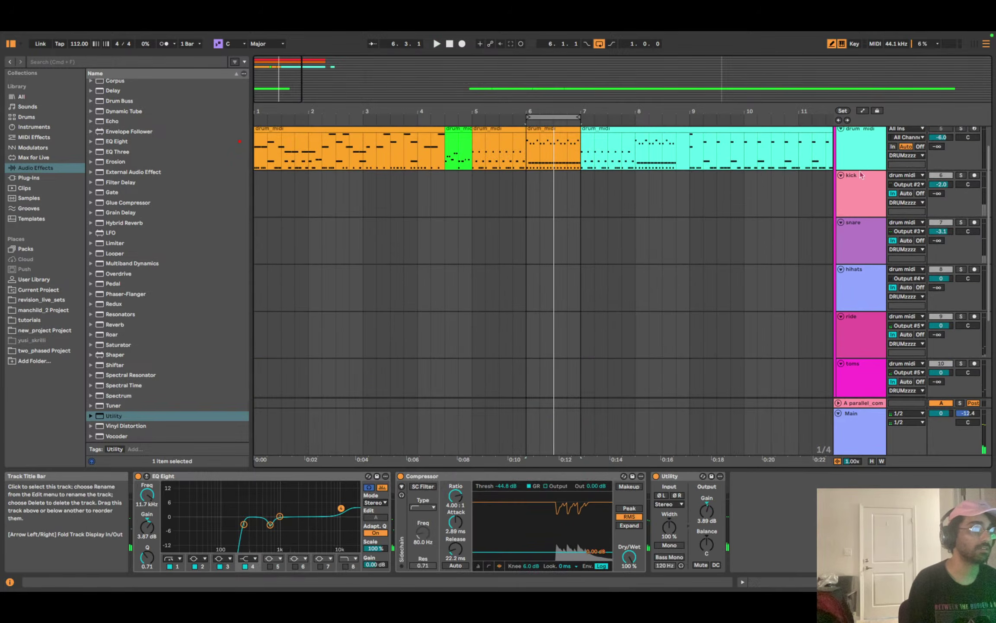
left_click(859, 156)
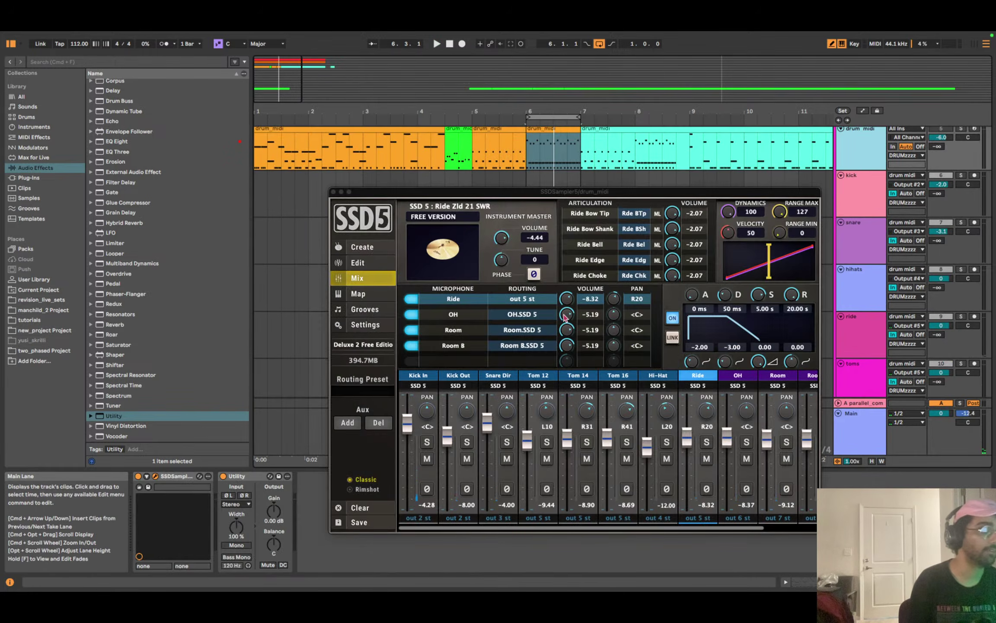
left_click_drag(565, 317, 567, 327)
key("space")
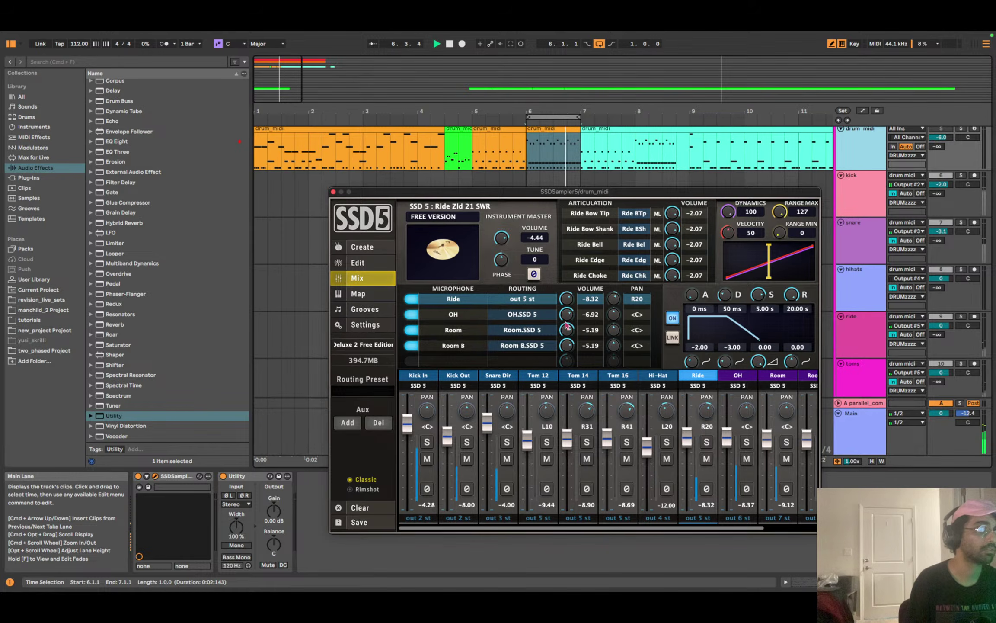
Turn off the overheads solo and play the looped bar with the full kit.
key("space")
scroll(865, 216, "down", 3)
left_click(961, 355)
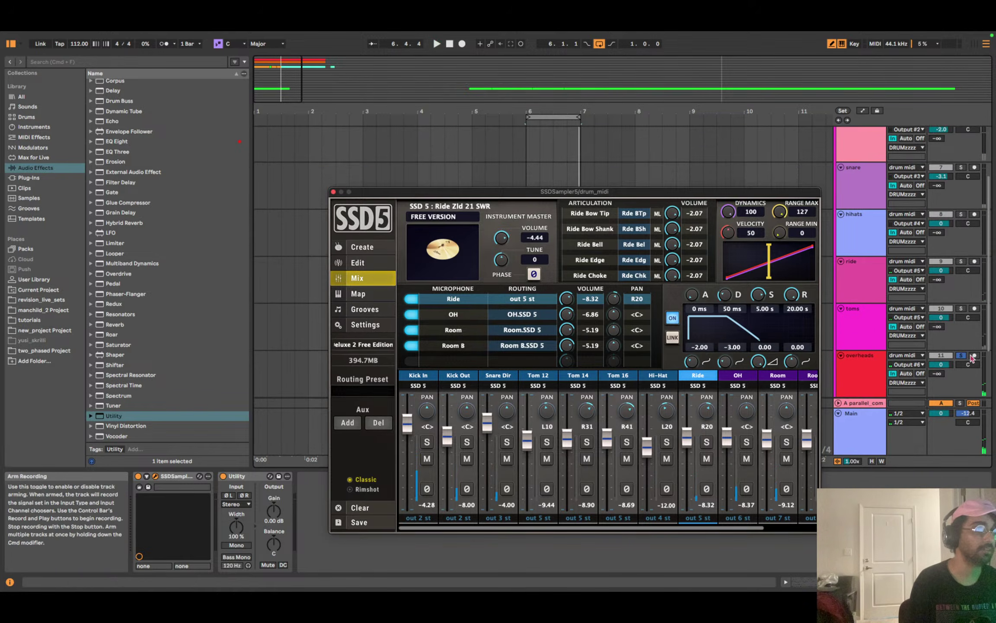
left_click(961, 355)
key("space")
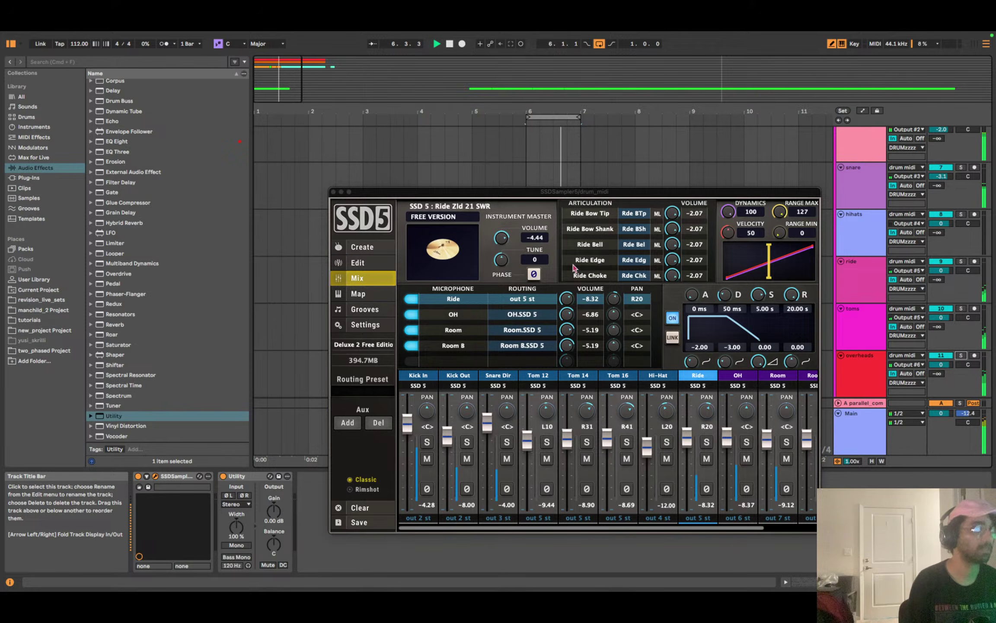
Close the sampler, turn off looping, and play the full kit from bar 6.
left_click(334, 192)
key("space")
left_click(599, 43)
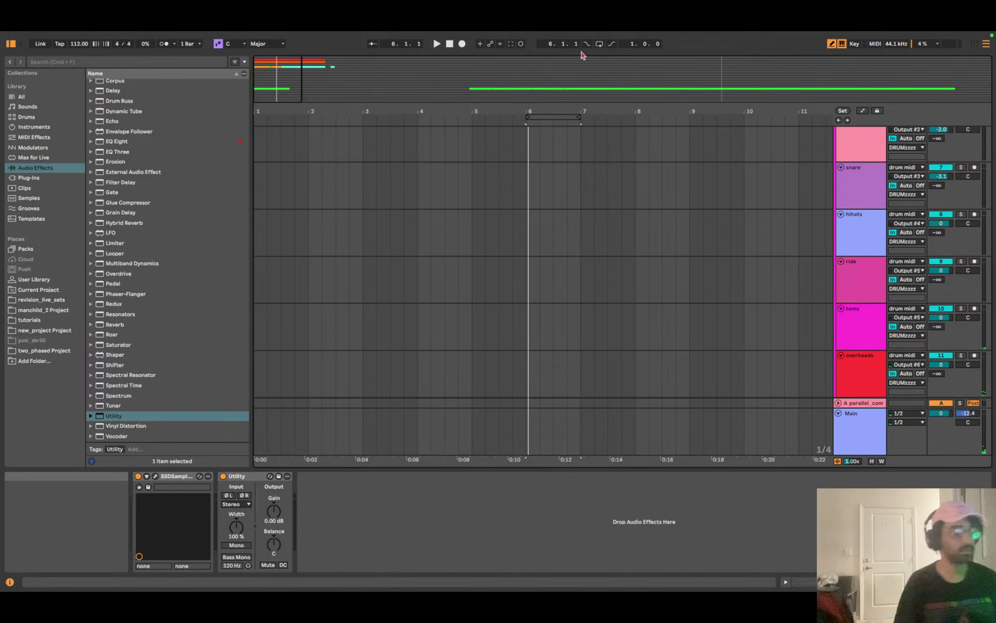
key("space")
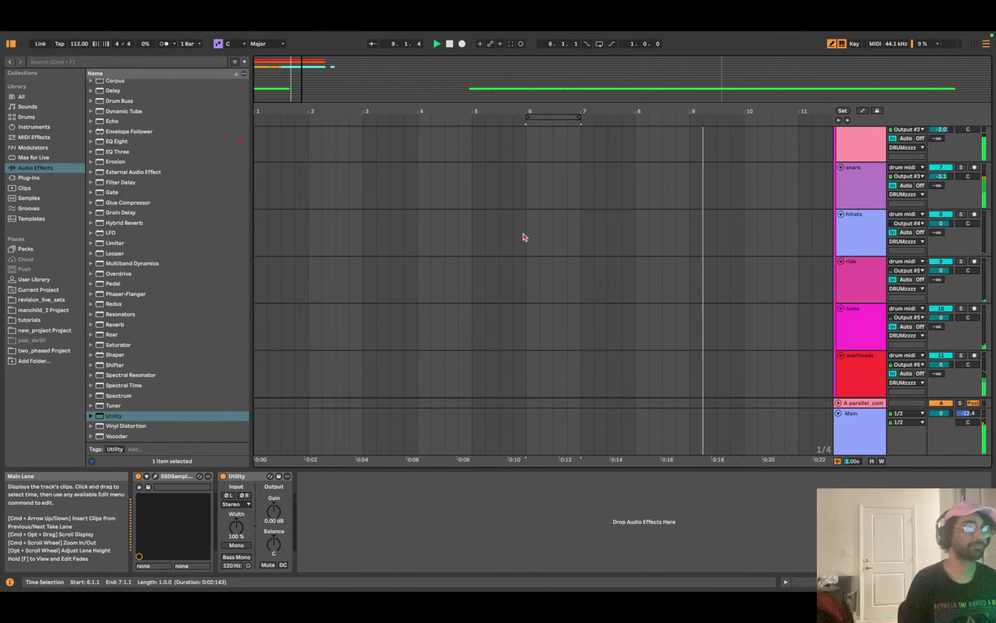
key("space")
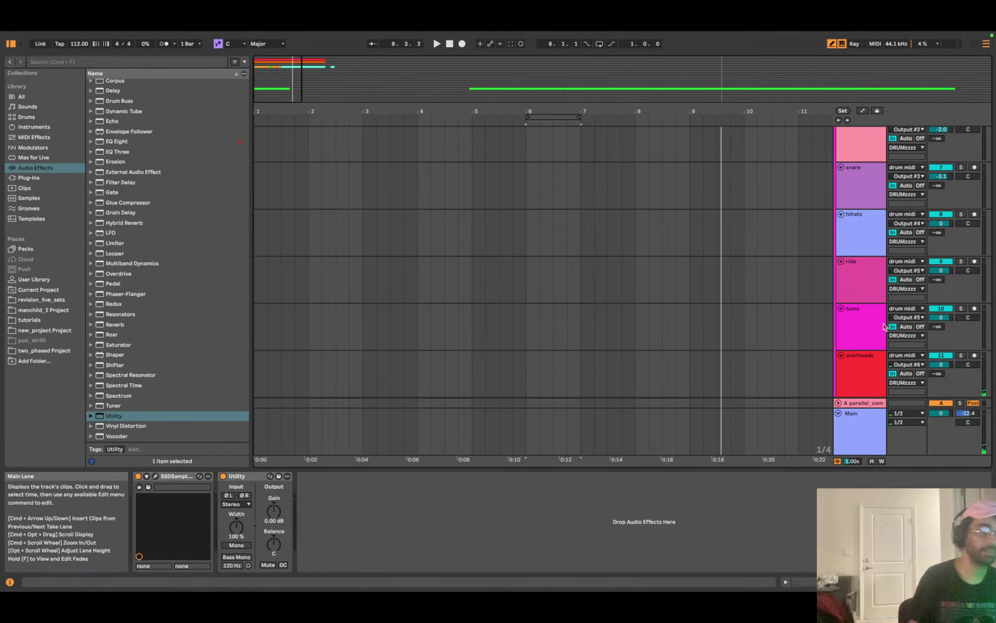
Select the room track, leave full screen, and check the Rooms row of mix_eq_cheatsheet.png in the image viewer.
scroll(850, 332, "down", 3)
left_click(850, 332)
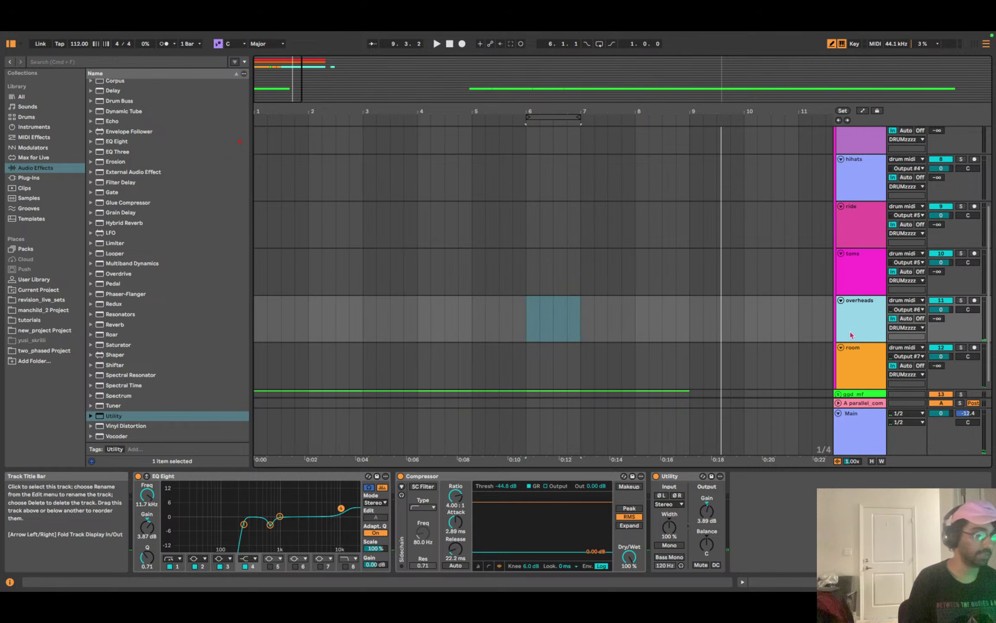
left_click(848, 355)
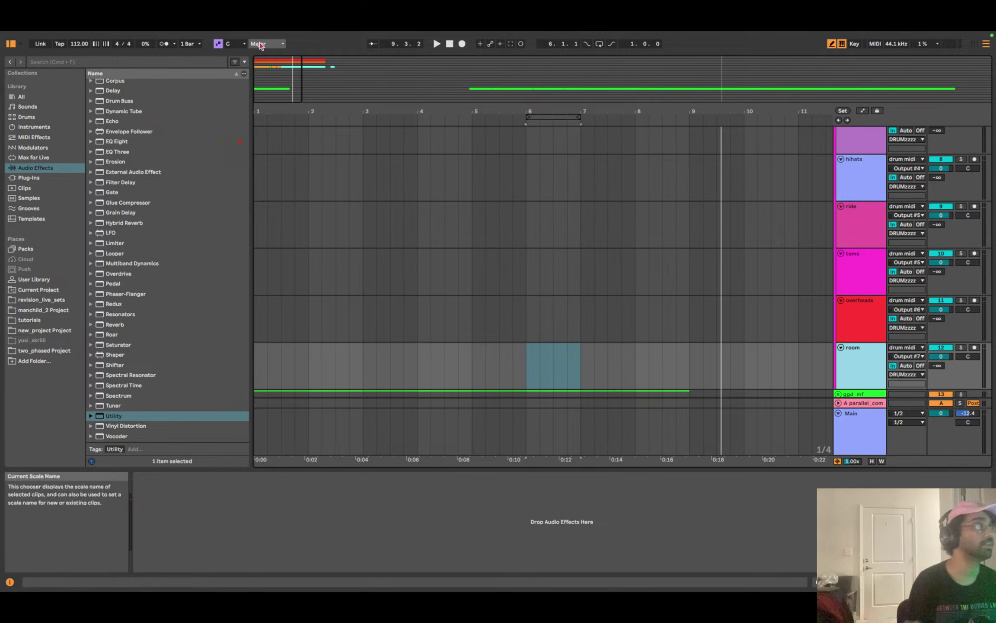
mouse_move(76, 36)
left_click(28, 37)
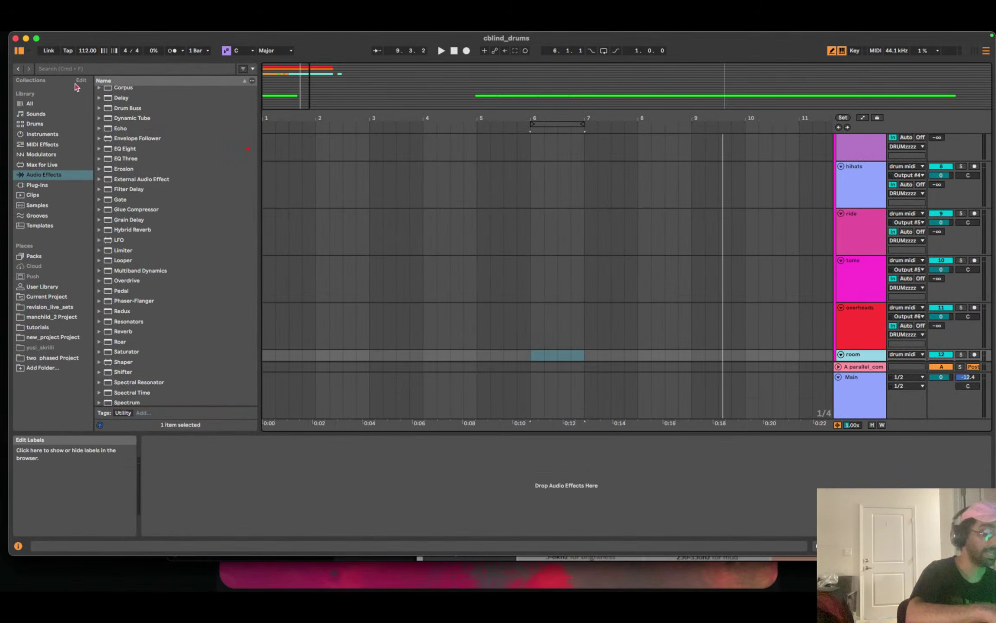
key("super+Tab")
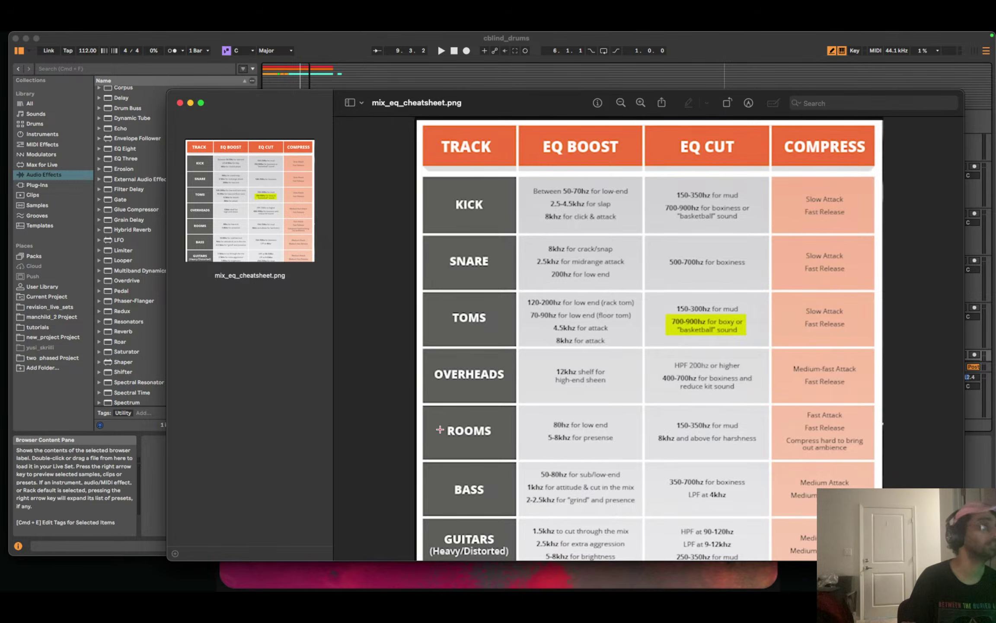
left_click(180, 103)
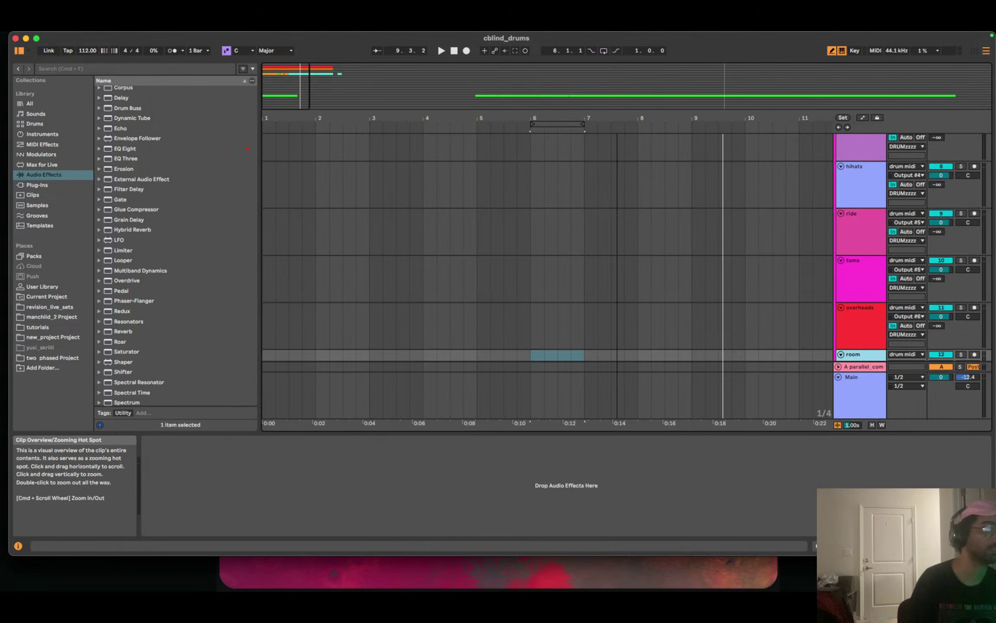
Solo the room track and play it from the start of the arrangement.
left_click_drag(292, 91, 292, 88)
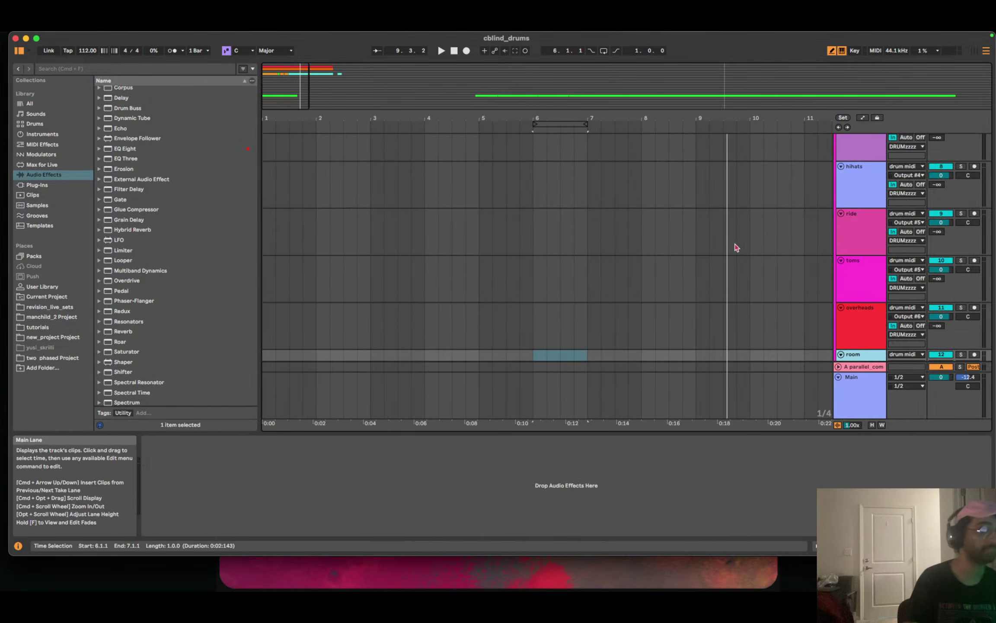
left_click_drag(967, 360, 967, 339)
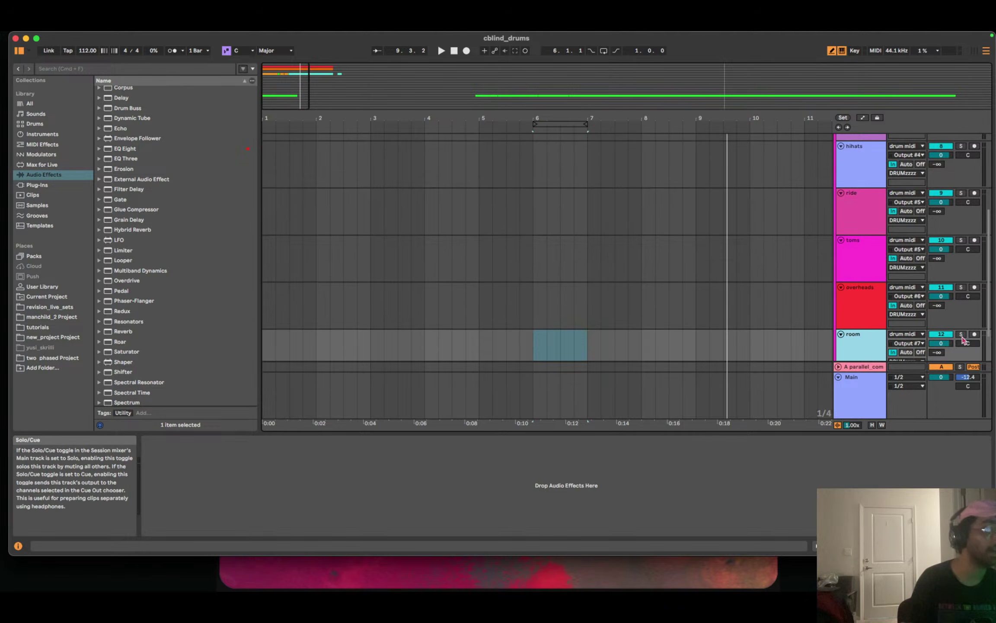
left_click(961, 335)
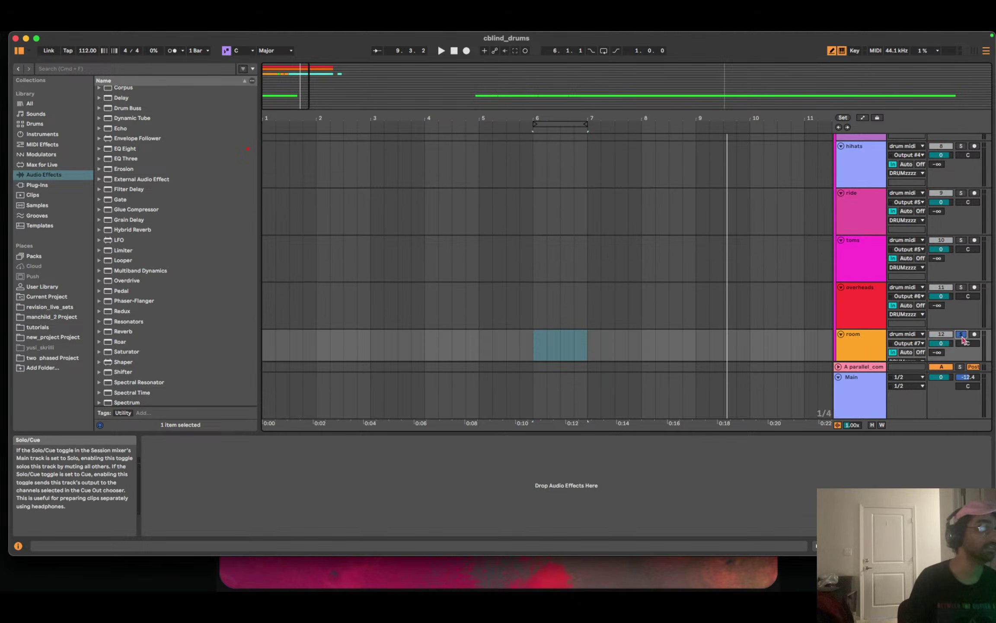
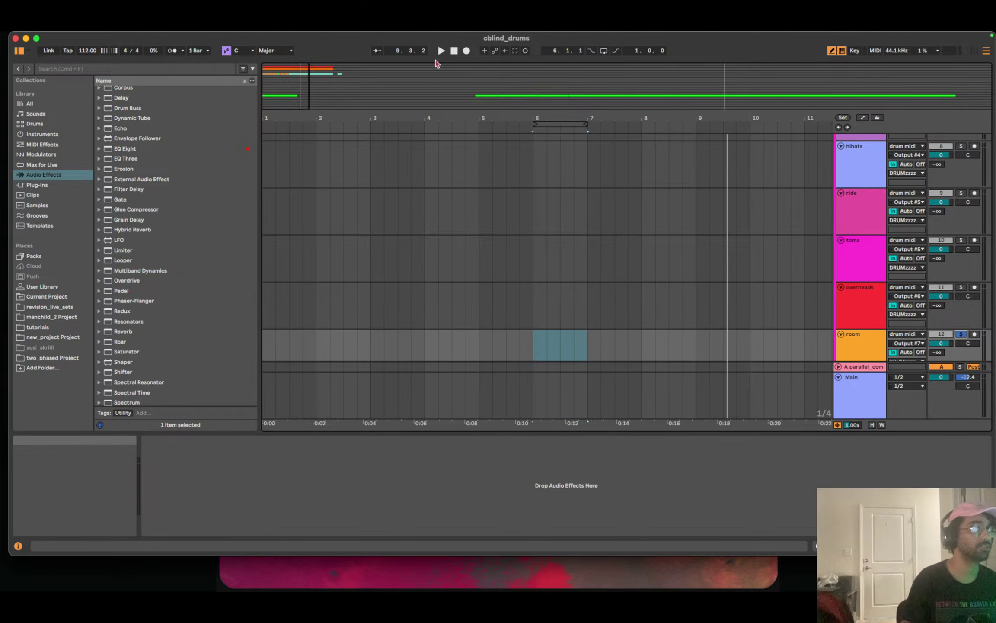
left_click(454, 51)
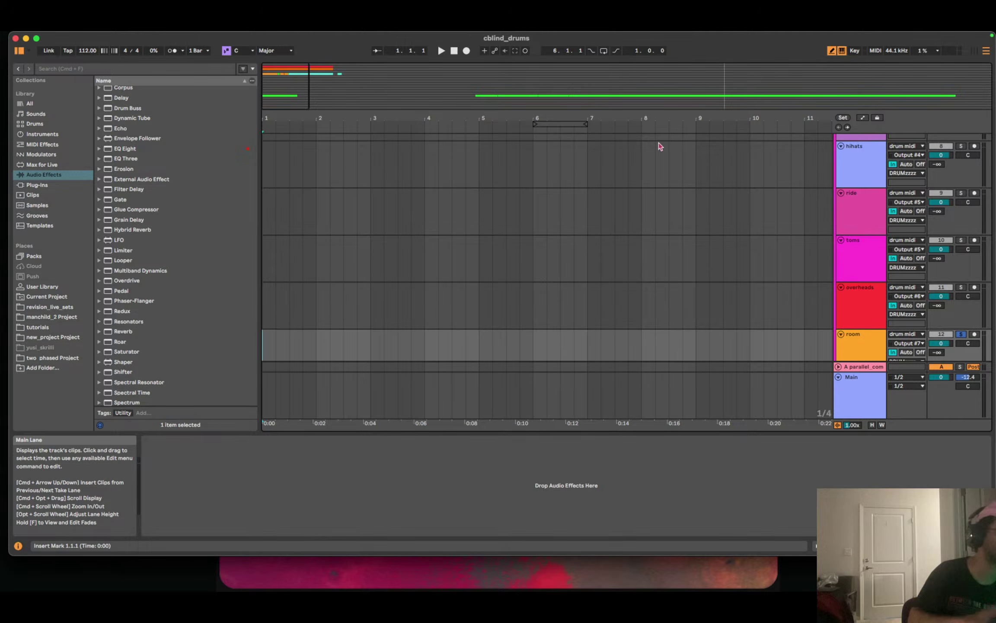
key("space")
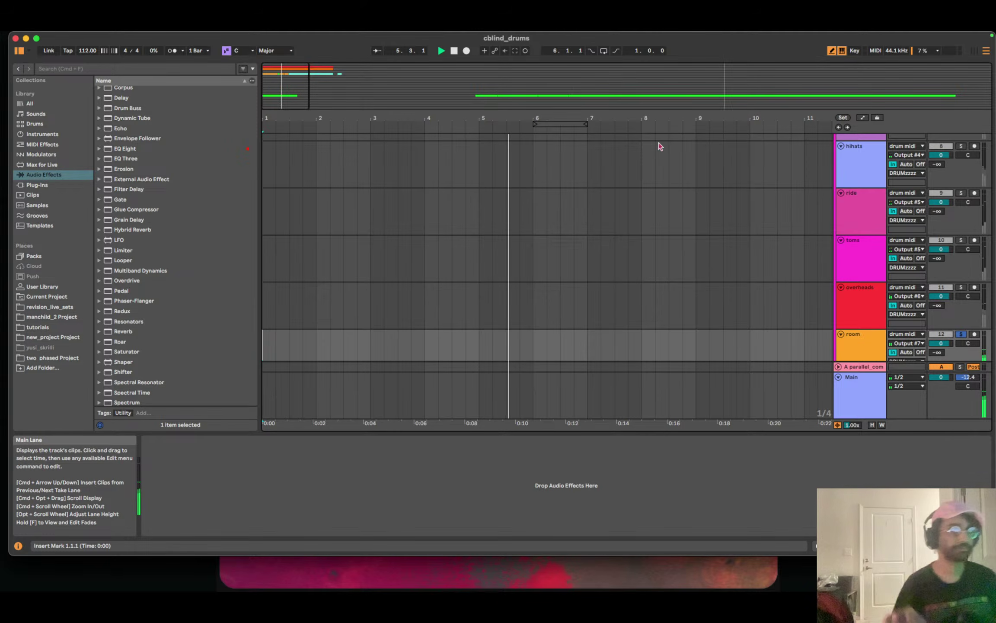
In the SSD5 sampler on drum_midi, raise the snare's Room microphone volume to about -3.48 during playback, then close the sampler.
scroll(898, 238, "up", 5)
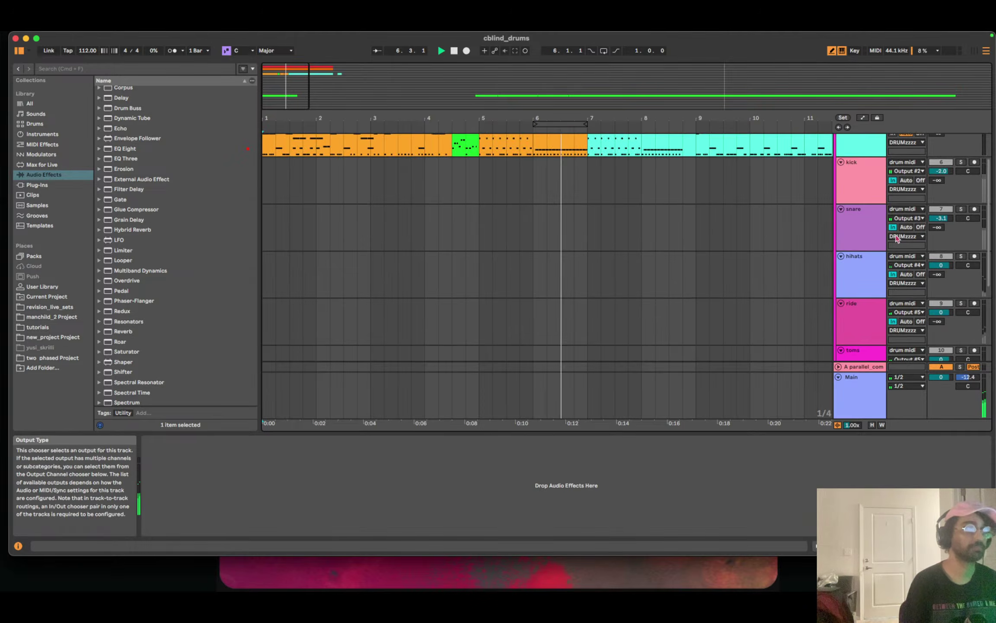
scroll(898, 237, "up", 3)
left_click(857, 183)
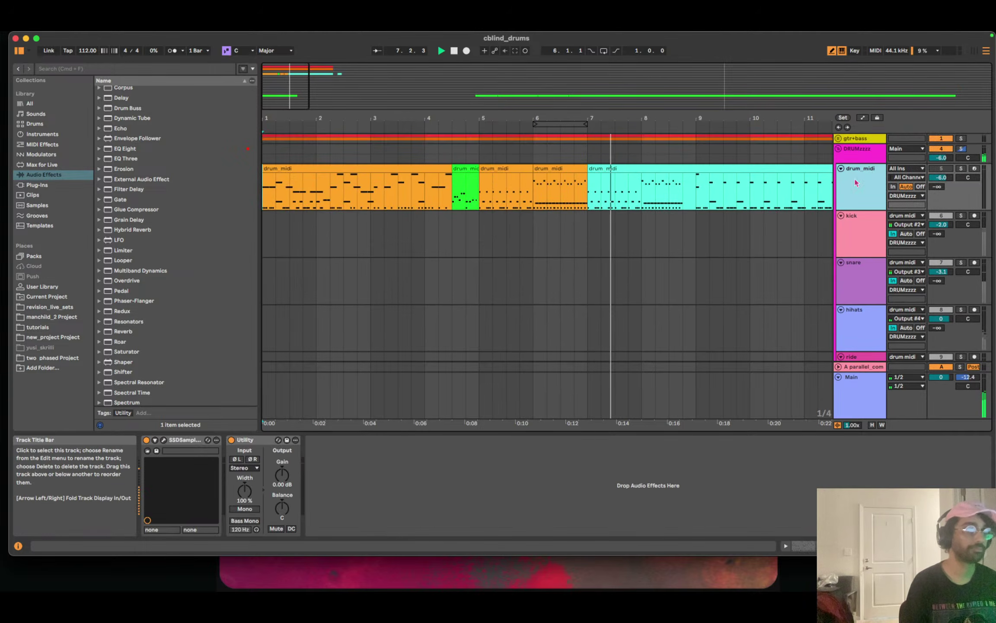
left_click(164, 441)
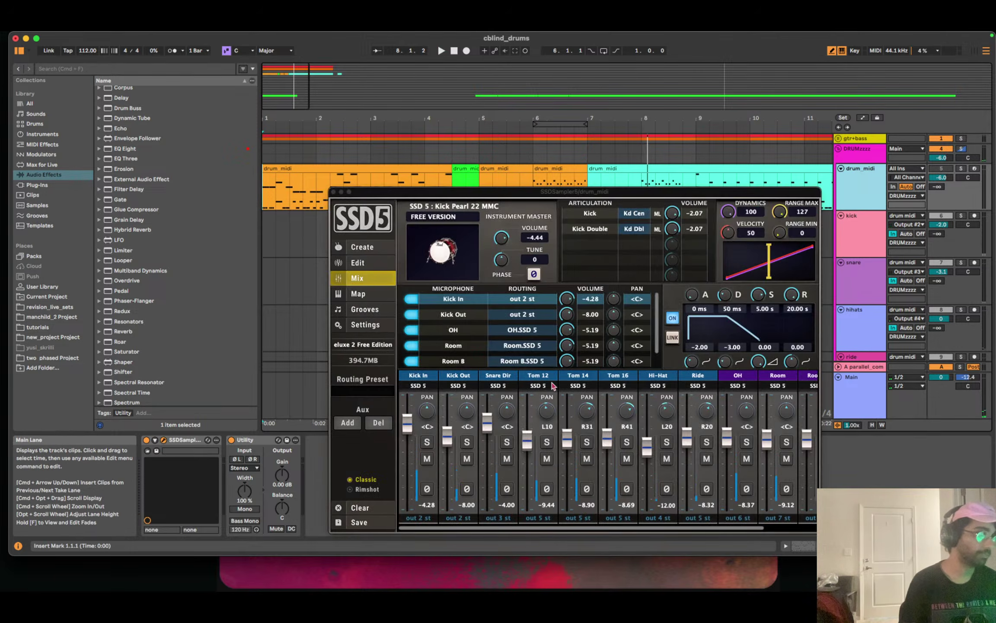
left_click(490, 376)
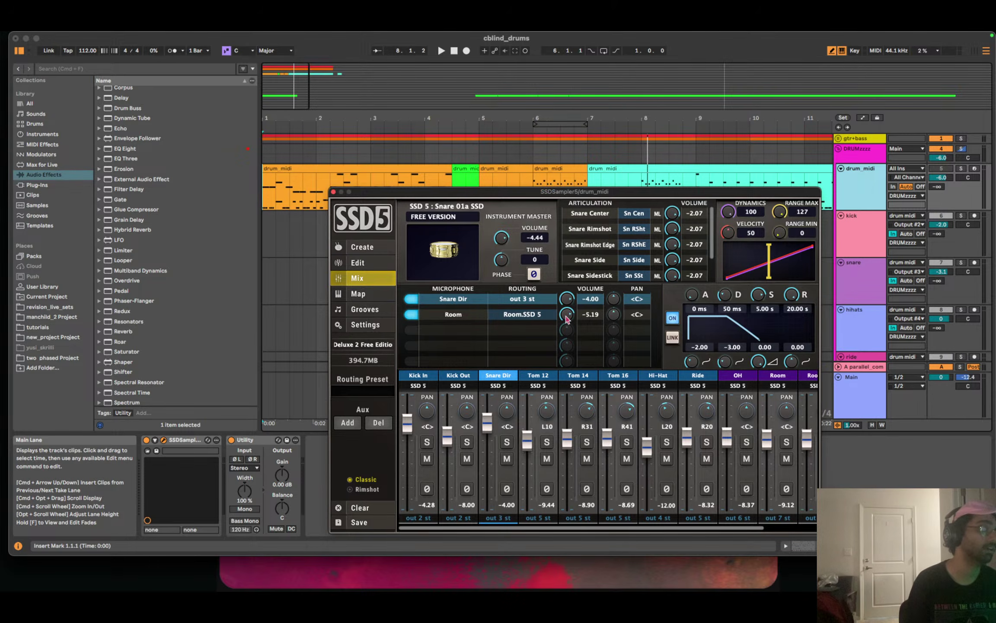
key("space")
left_click_drag(567, 318, 565, 311)
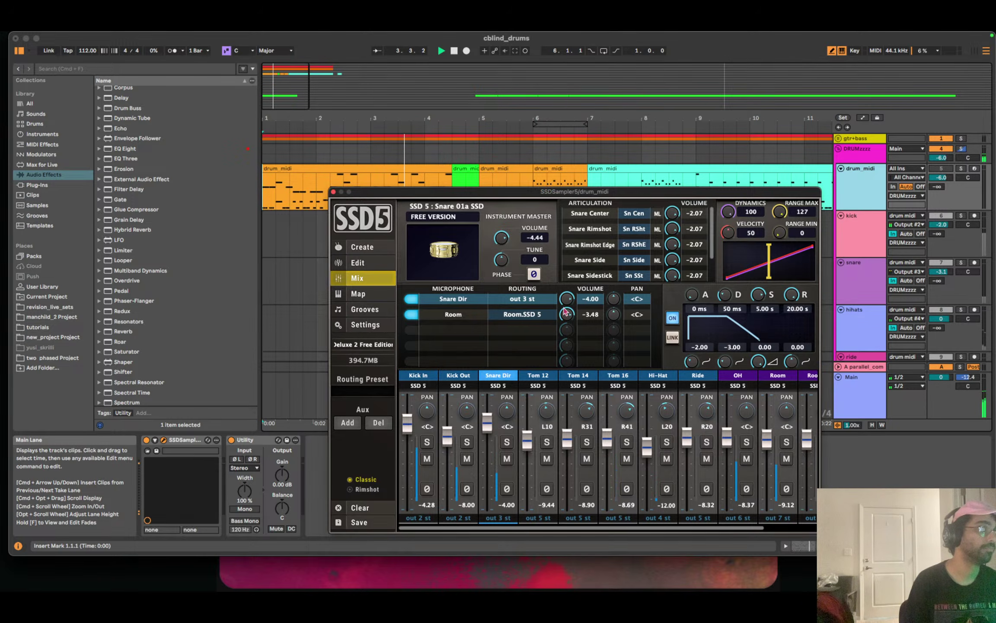
left_click(333, 192)
key("space")
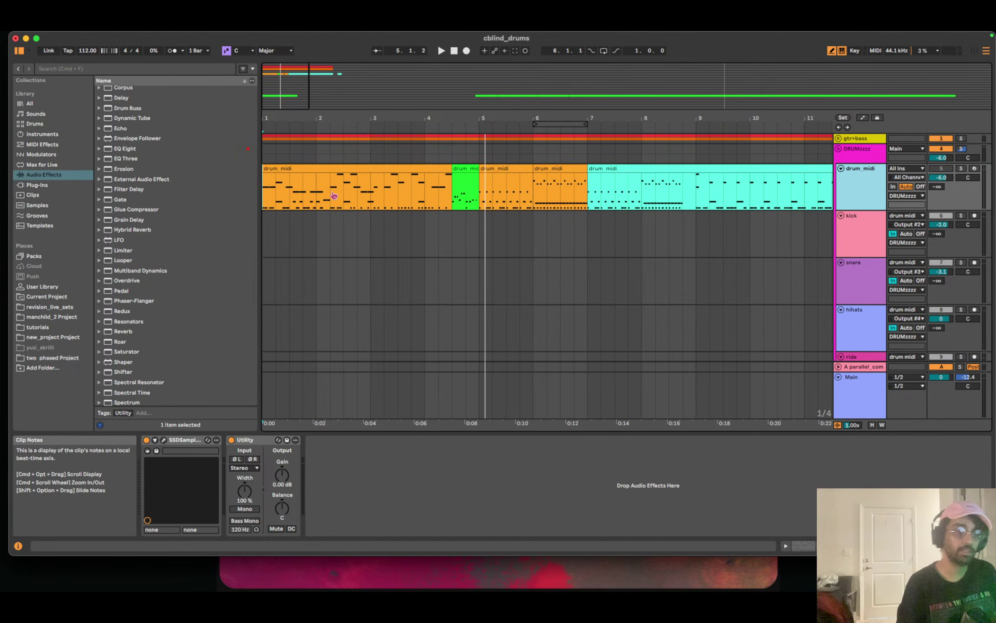
Restore the project window to a smaller size, close the YouTube browser window, and open mix_eq_cheatsheet.png from the desktop.
double_click(99, 41)
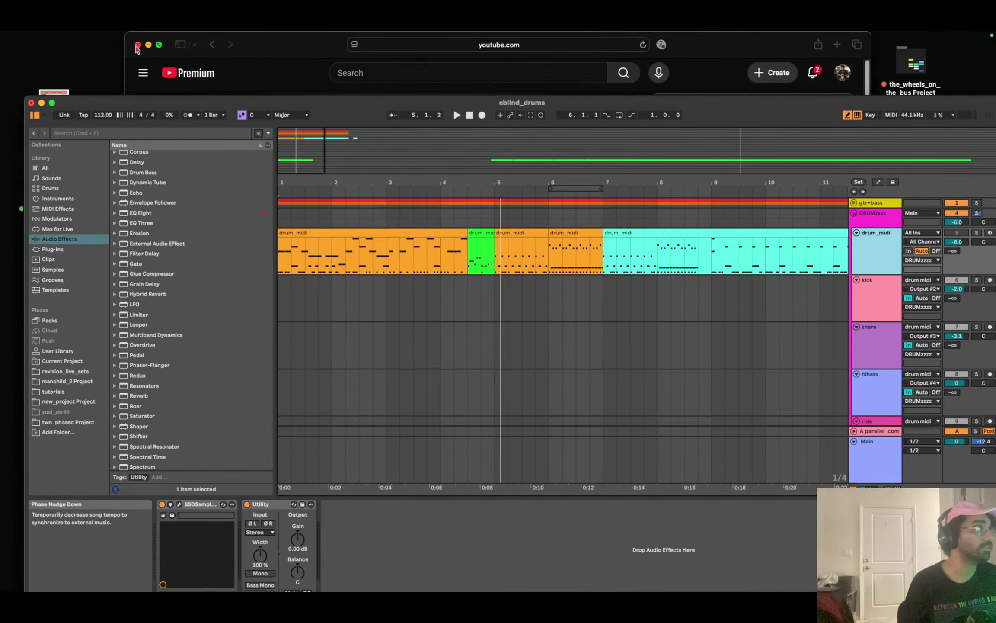
left_click(138, 45)
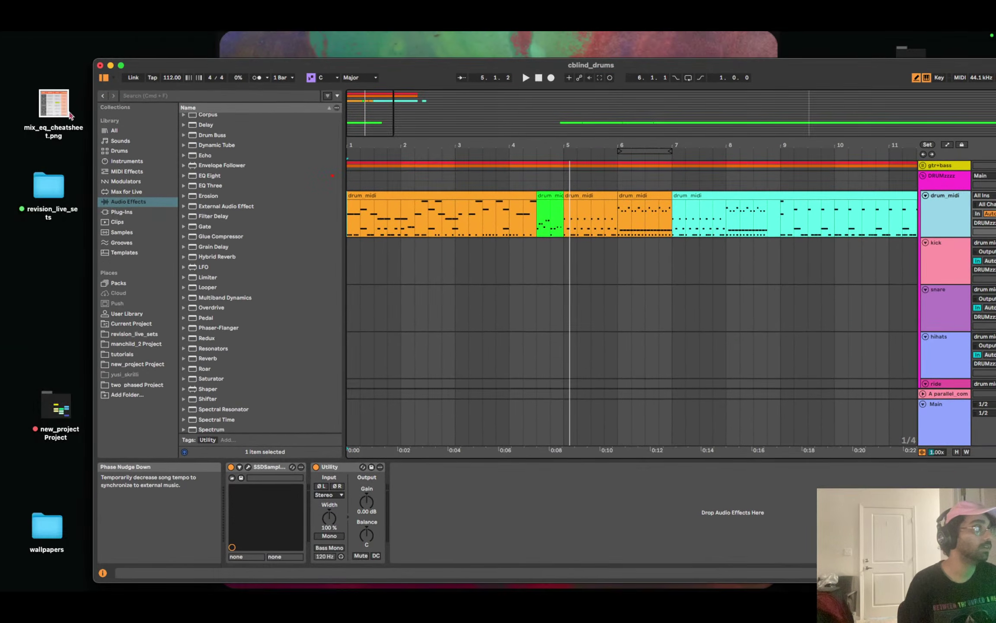
double_click(70, 116)
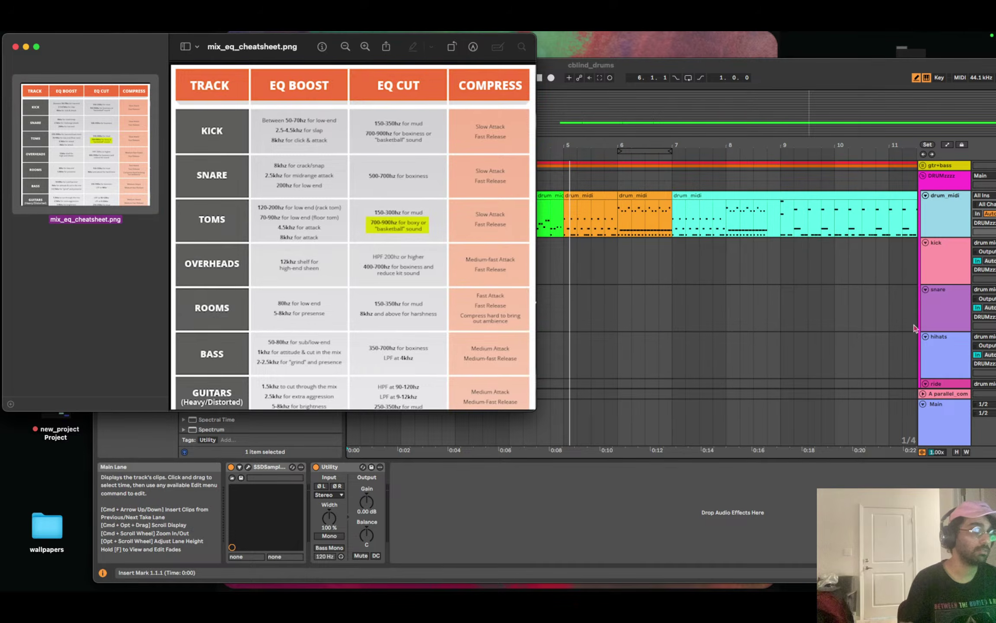
Select the room track, add an EQ Eight to it, and expand its frequency display.
scroll(914, 327, "down", 3)
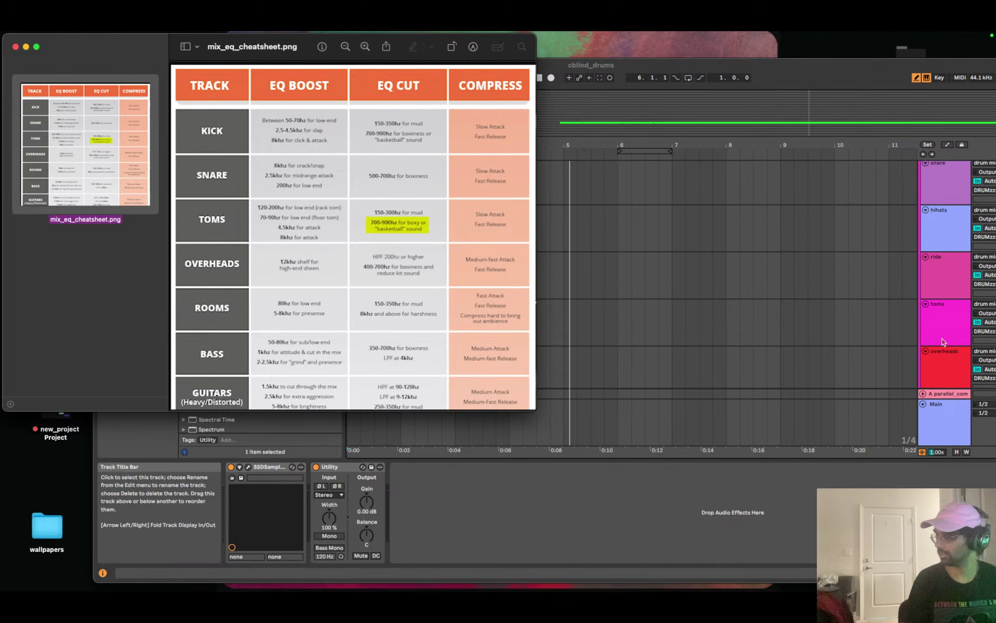
scroll(942, 338, "down", 2)
left_click(940, 338)
left_click(947, 332)
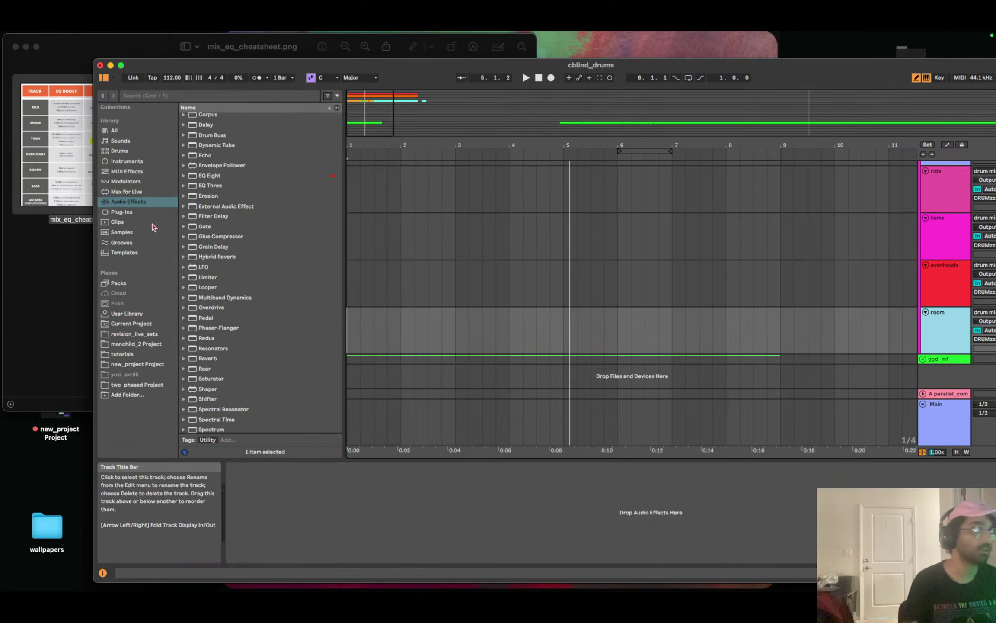
double_click(214, 176)
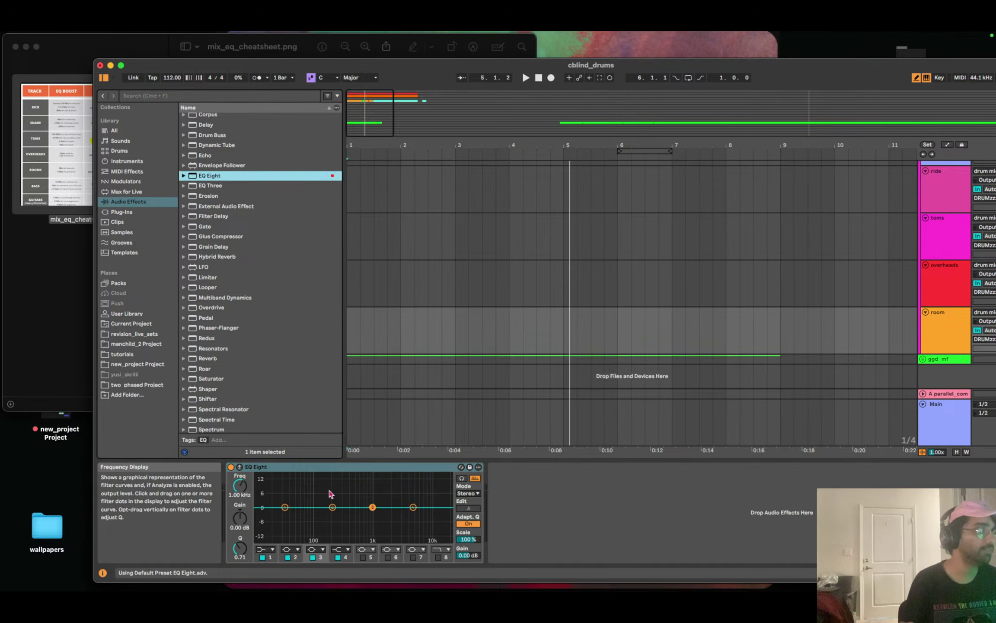
left_click(461, 467)
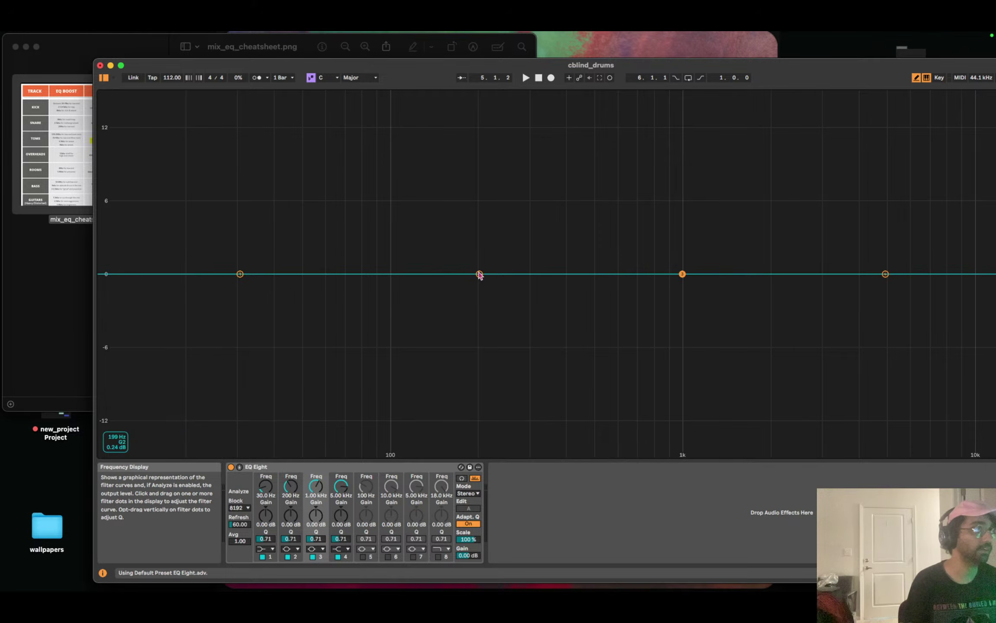
Turn on EQ Eight's audition mode and set band 2 to a cut of about -4.45 dB at 147 Hz with Q 2.78.
left_click_drag(478, 273, 443, 308)
left_click(462, 478)
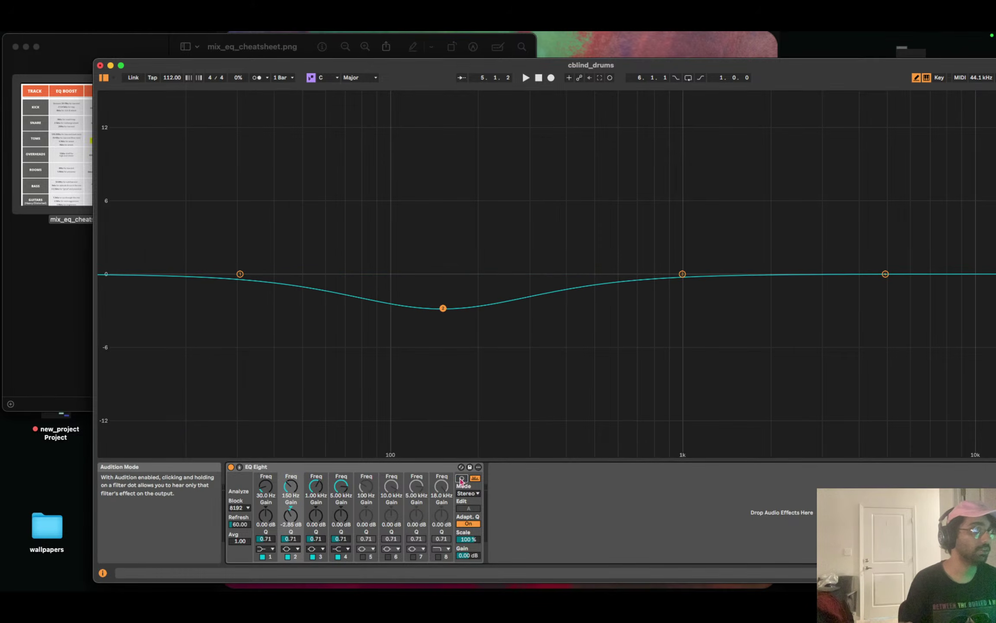
key("space")
key("space")
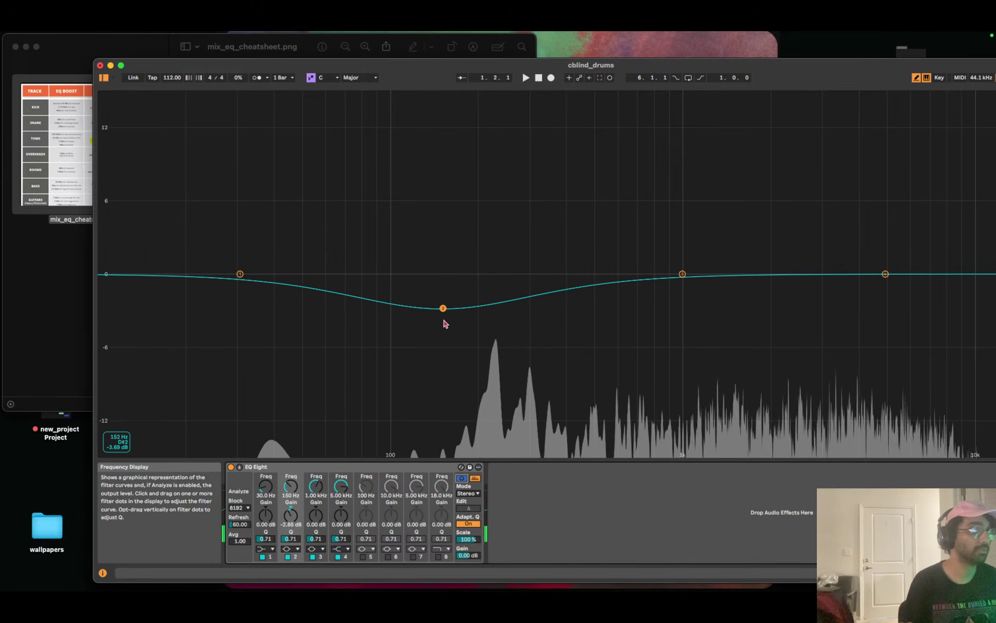
left_click_drag(294, 543, 295, 506)
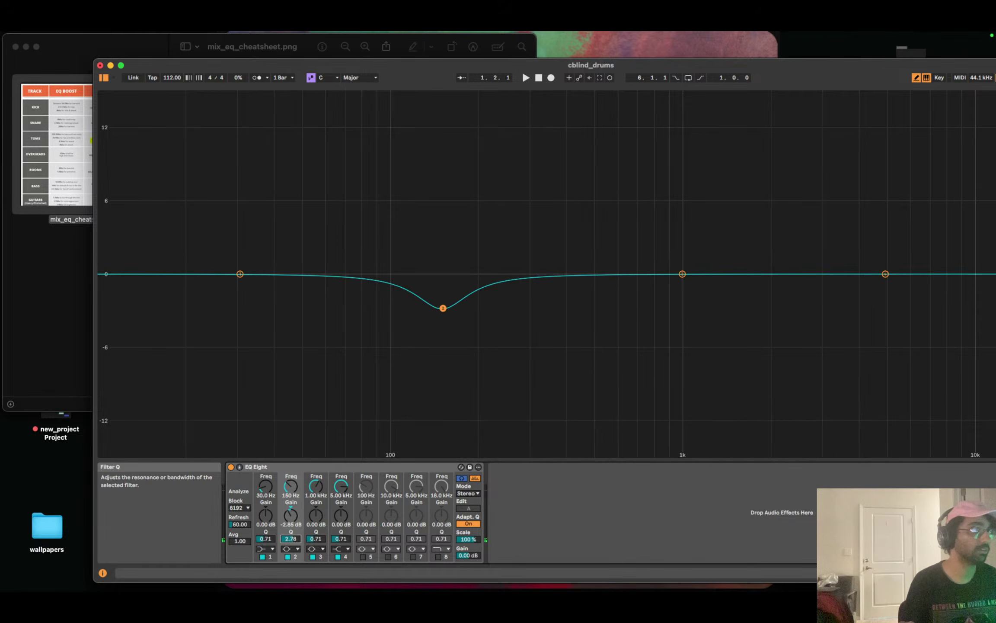
mouse_move(445, 308)
left_mouse_down()
mouse_move(432, 324)
mouse_move(405, 323)
mouse_move(460, 320)
mouse_move(440, 327)
left_mouse_up()
key("space")
key("space")
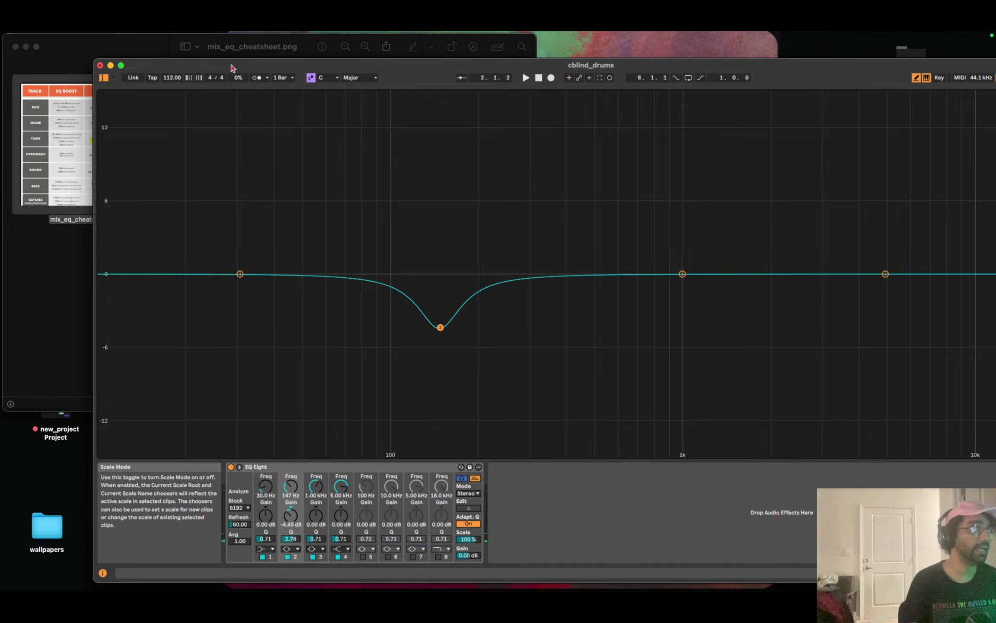
During playback, set EQ Eight's band 4 high shelf to about -2.98 dB at 8.00 kHz, repositioning the project window for access.
left_click_drag(232, 66, 115, 58)
left_click_drag(769, 267, 817, 288)
key("space")
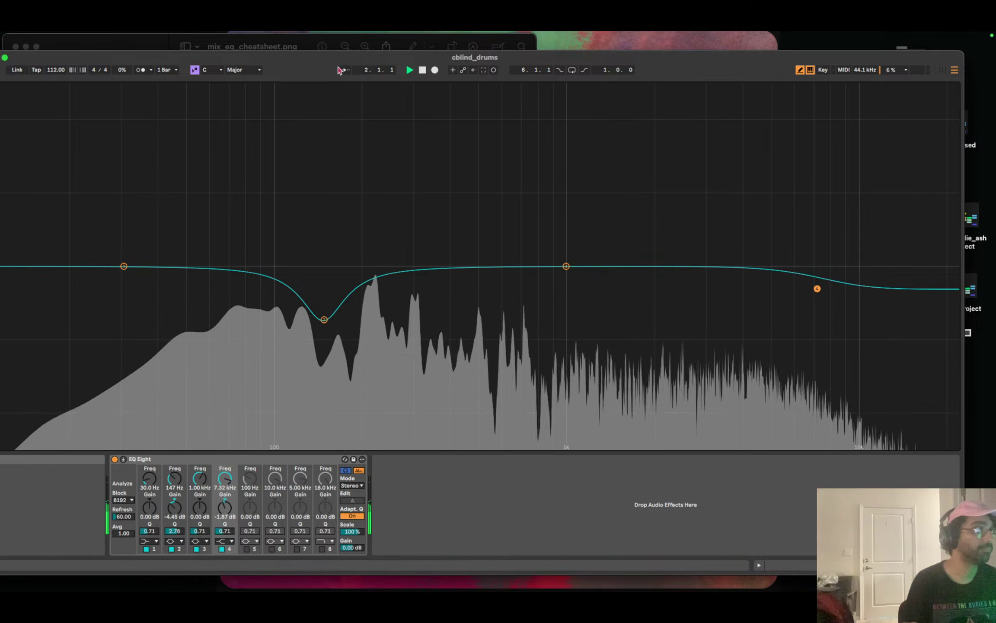
left_click_drag(368, 57, 406, 55)
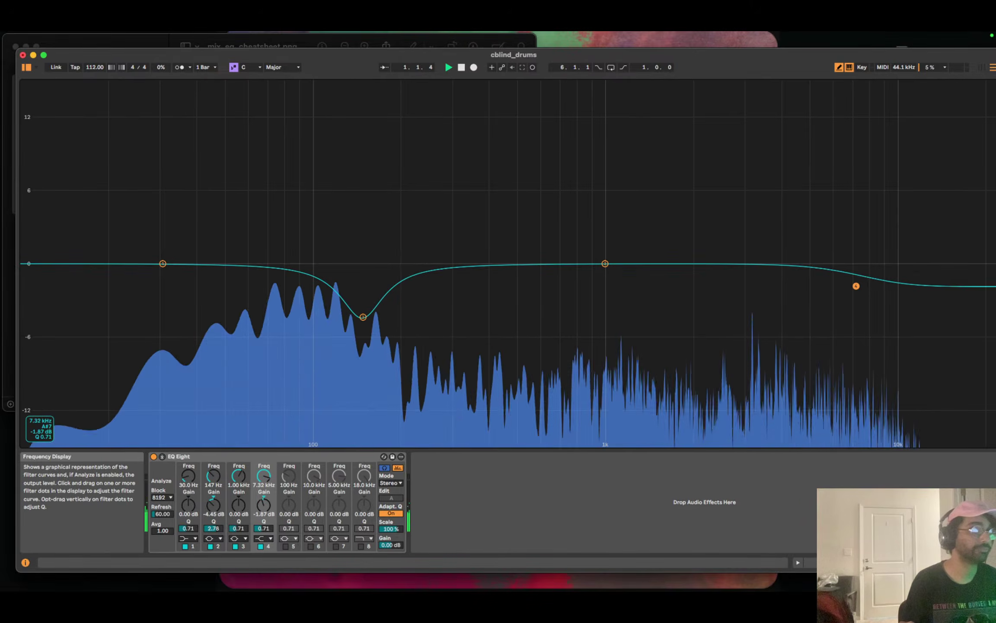
left_click_drag(860, 287, 868, 299)
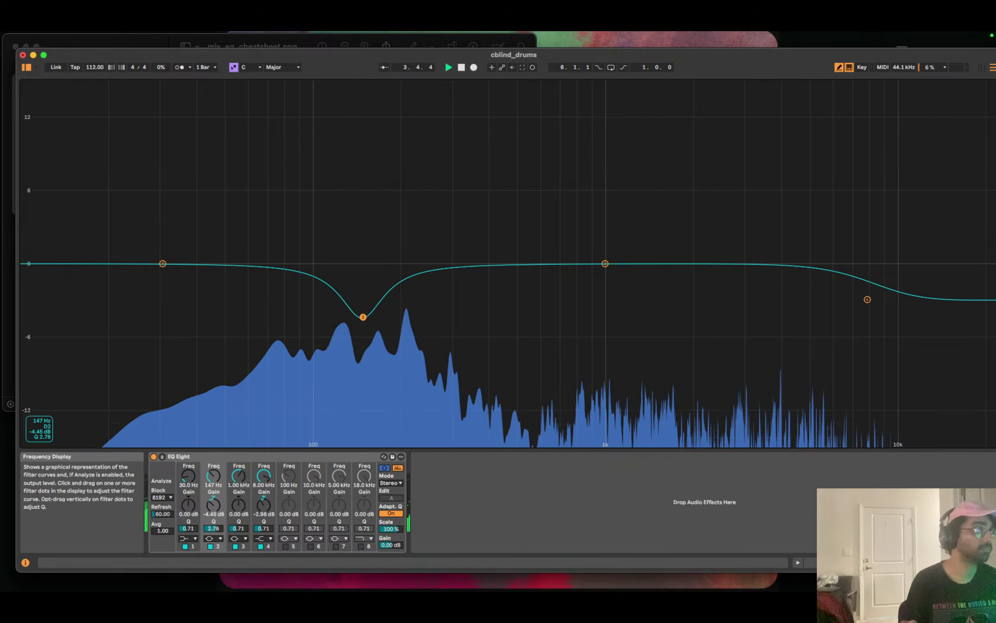
key("space")
Set EQ Eight's band 3 to a cut of about -1.20 dB at 1.00 kHz with Q 2.78, auditioning it during playback.
left_click(605, 263)
left_click_drag(605, 263, 608, 274)
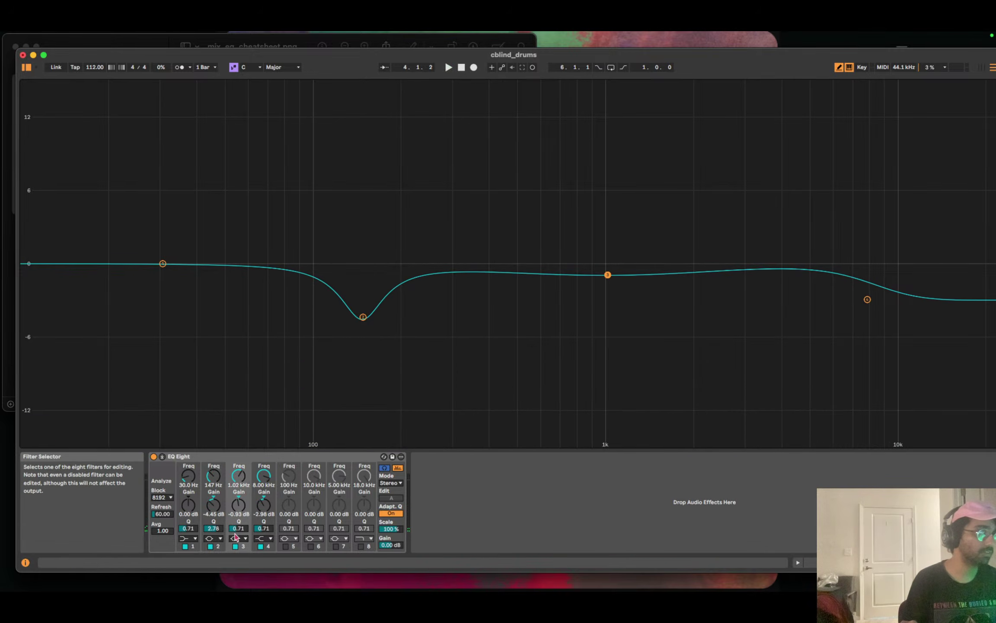
left_click_drag(238, 528, 238, 500)
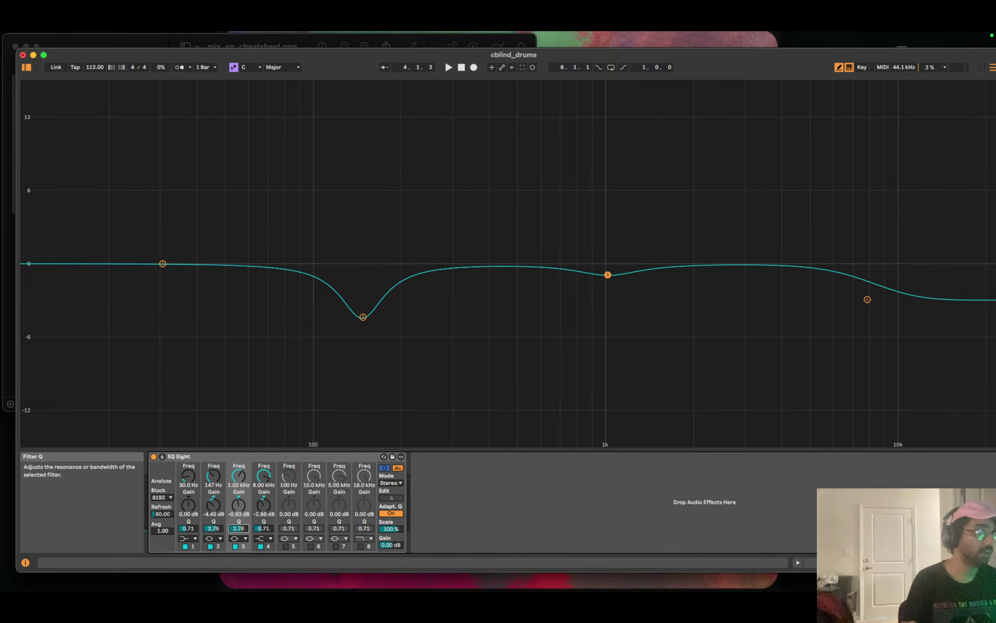
left_click_drag(609, 276, 606, 278)
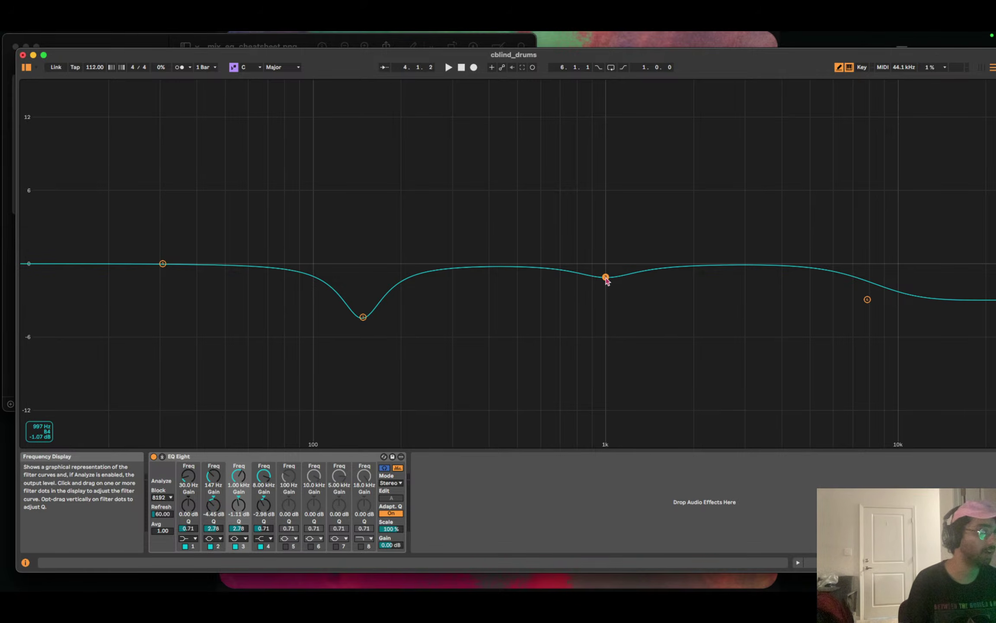
left_click(606, 278)
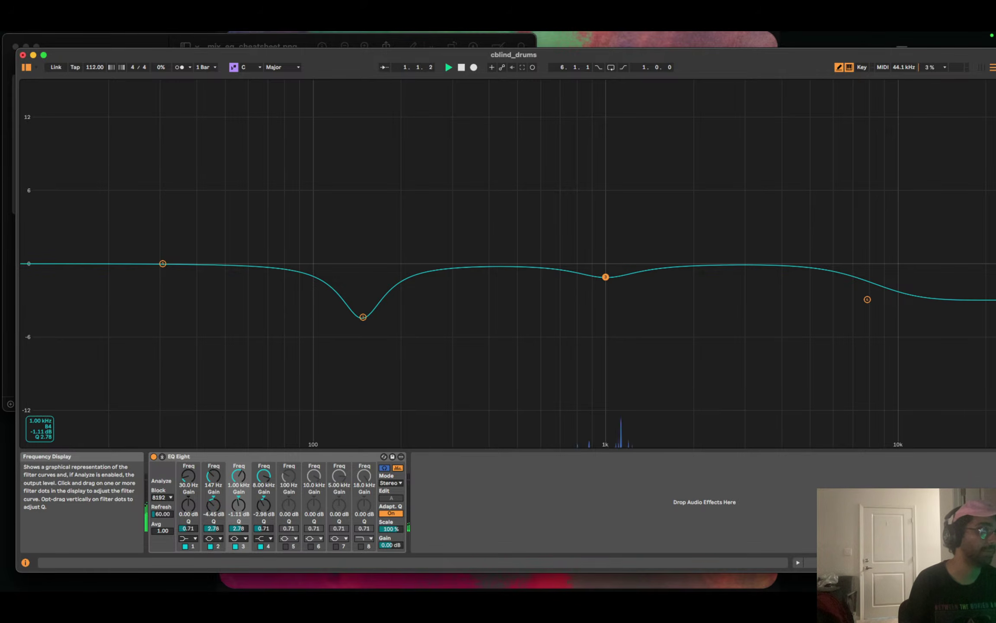
left_click_drag(605, 277, 605, 278)
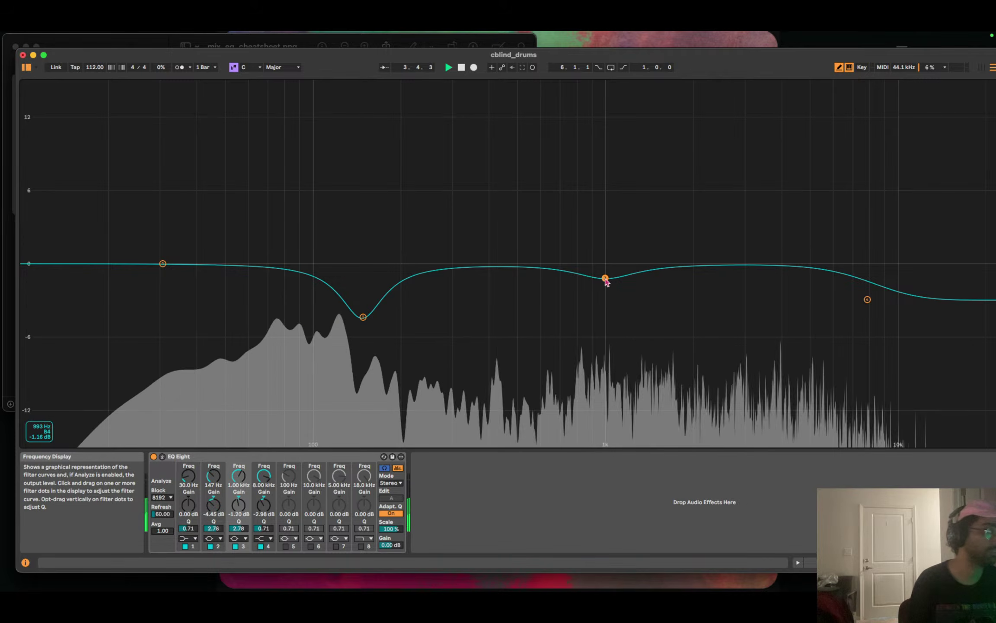
Shift the band 2 cut to about 136 Hz and -4.32 dB, stop playback, and return to the arrangement.
left_click_drag(368, 318, 353, 316)
key("space")
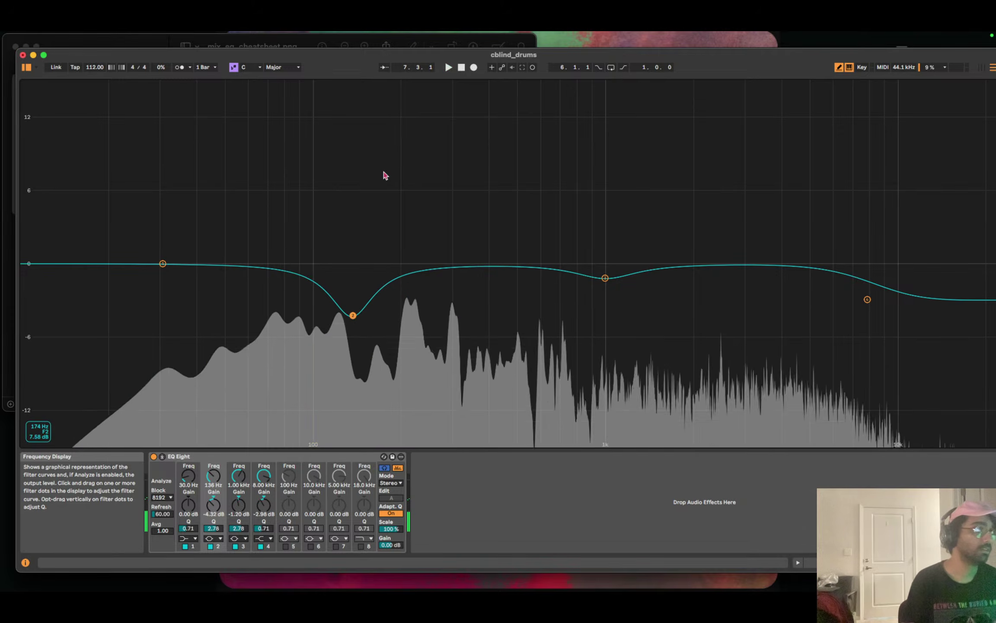
key("Tab")
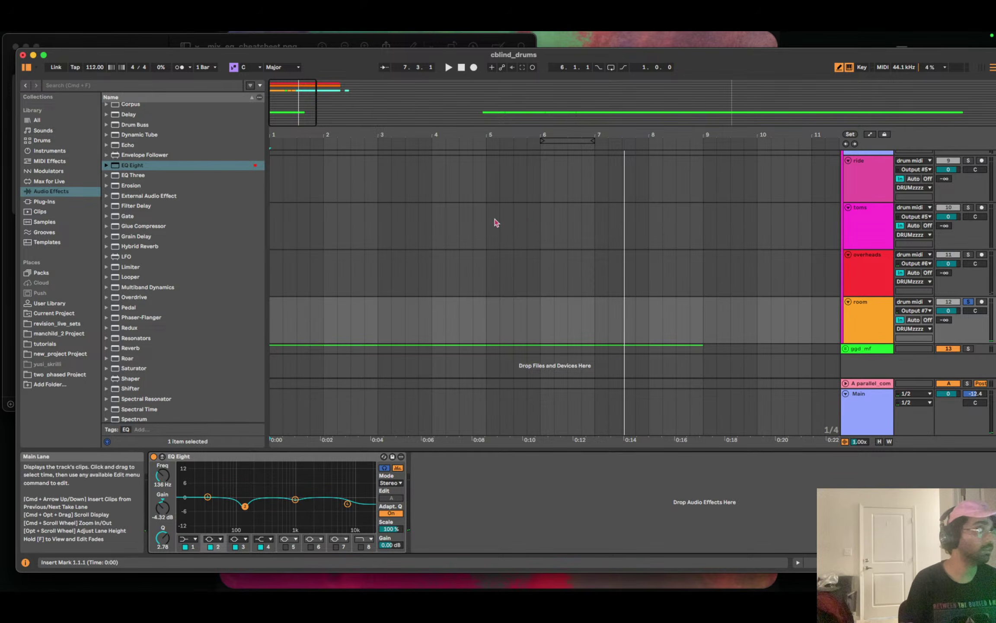
Bring mix_eq_cheatsheet.png forward in the image viewer, enlarge its window, and read the compression advice in the Rooms row.
left_click_drag(95, 54, 135, 77)
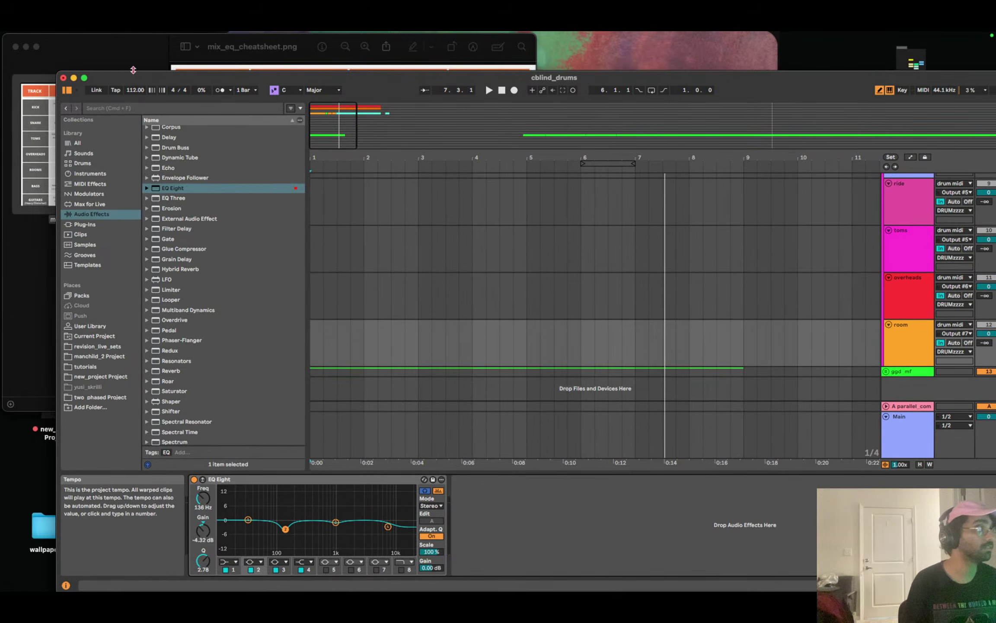
left_click(130, 62)
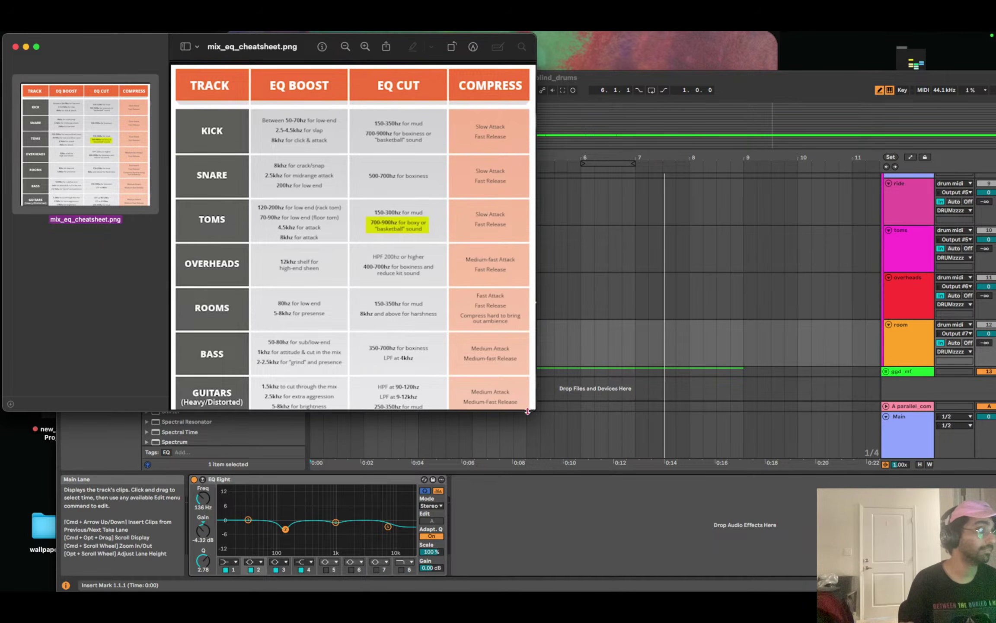
left_click_drag(537, 409, 710, 483)
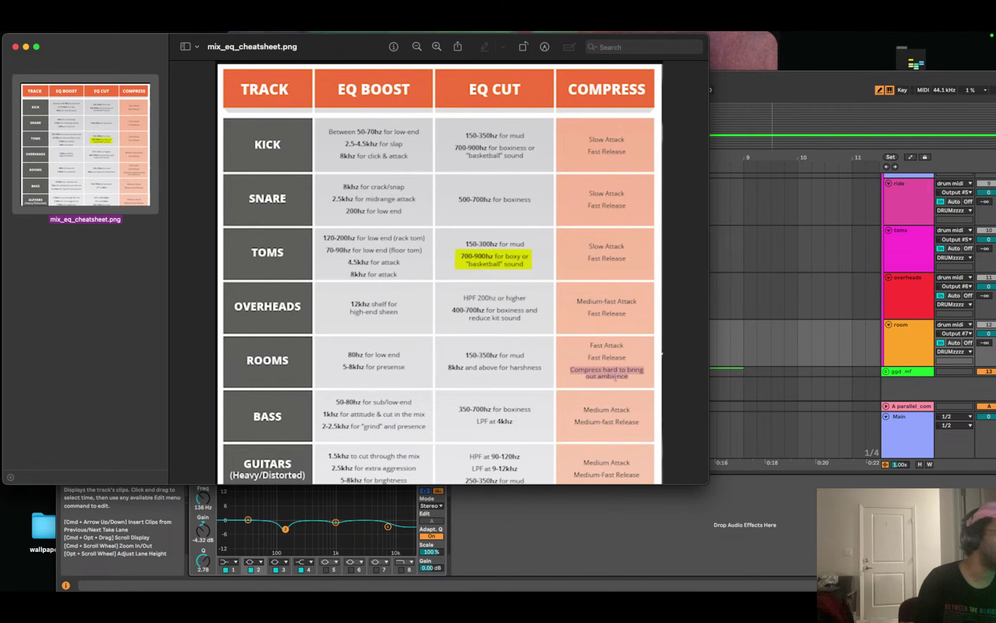
Return to the Live project and add a Compressor after EQ Eight on the room track.
left_click(634, 512)
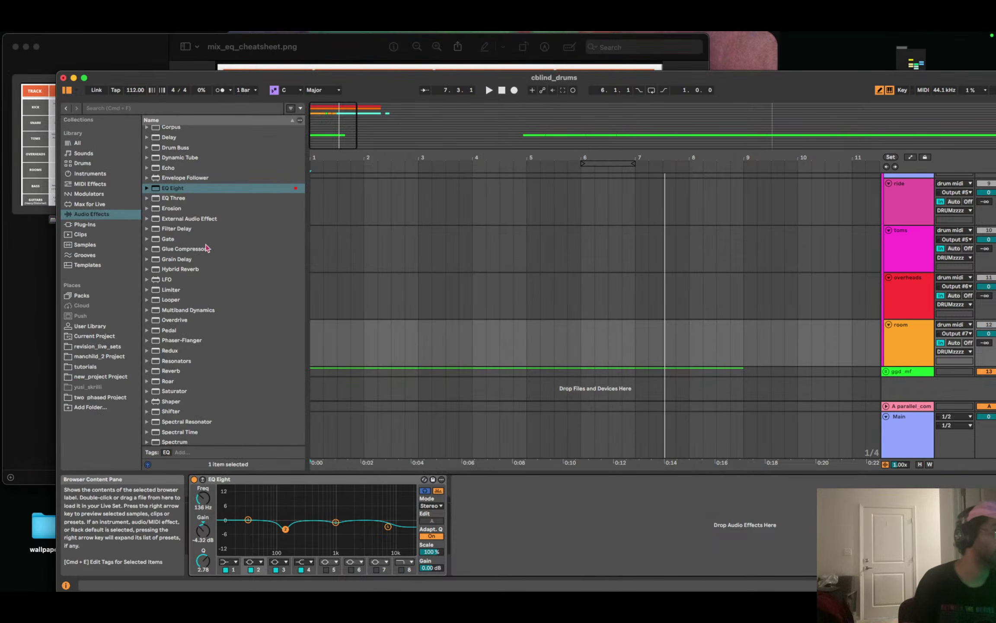
scroll(206, 247, "up", 4)
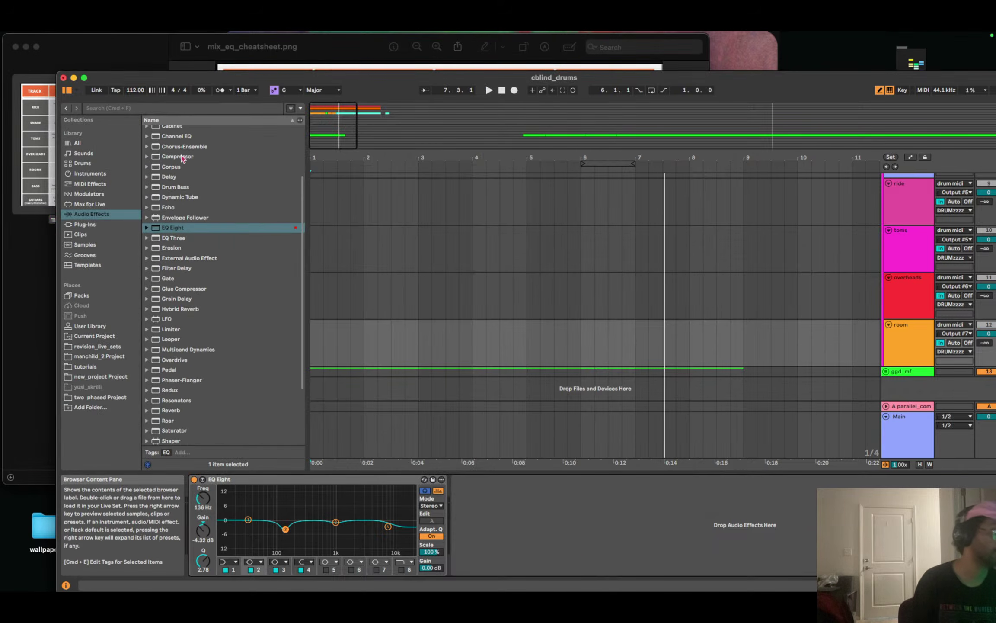
double_click(183, 158)
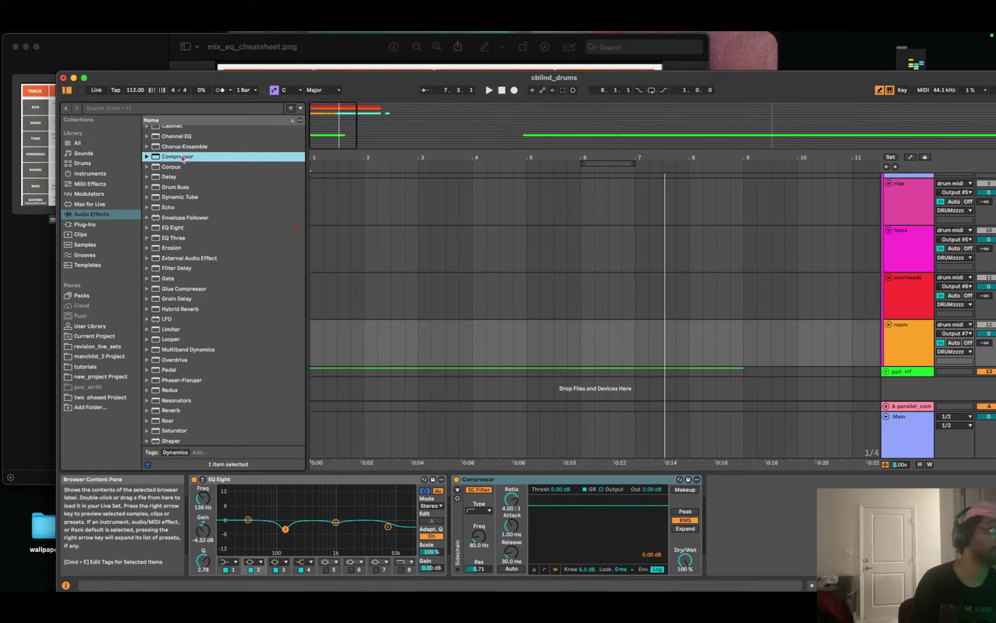
left_click(483, 492)
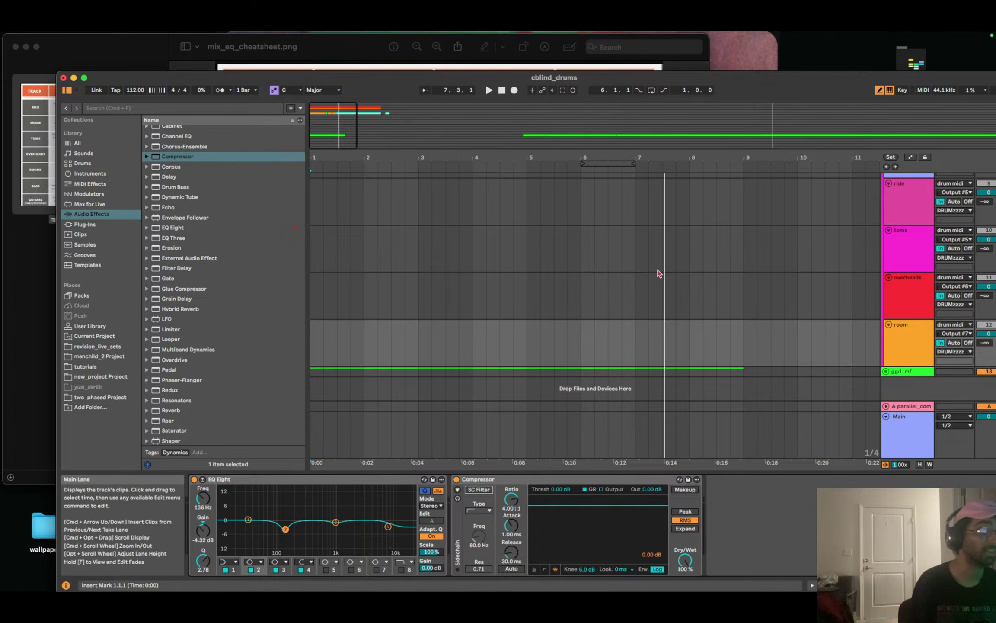
Set the room Compressor's threshold to about -56.4 dB and its ratio to 6:1, checking the result during playback.
left_click_drag(372, 88, 281, 79)
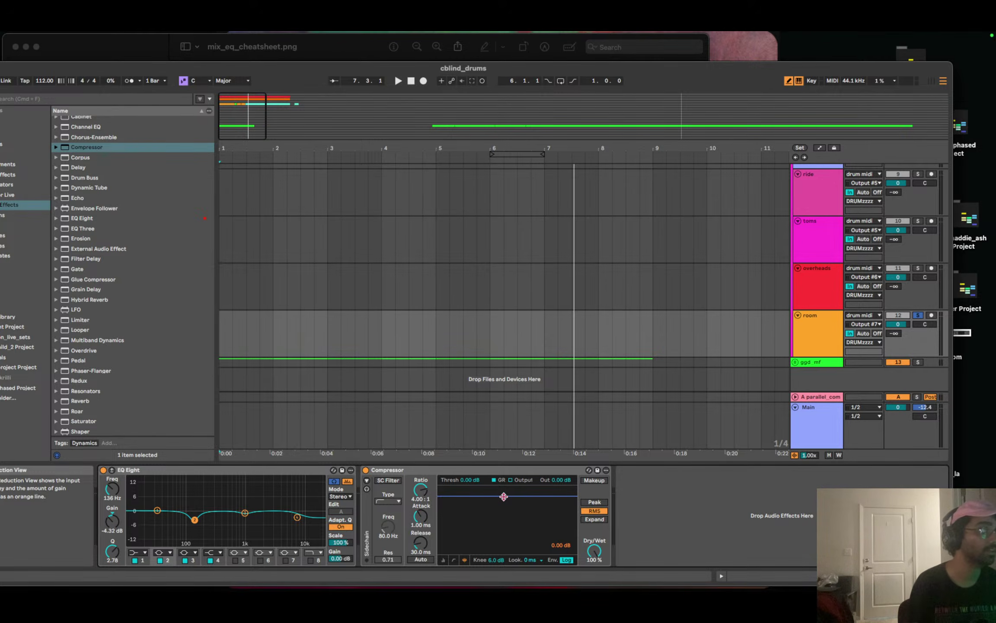
left_click_drag(504, 497, 499, 533)
key("space")
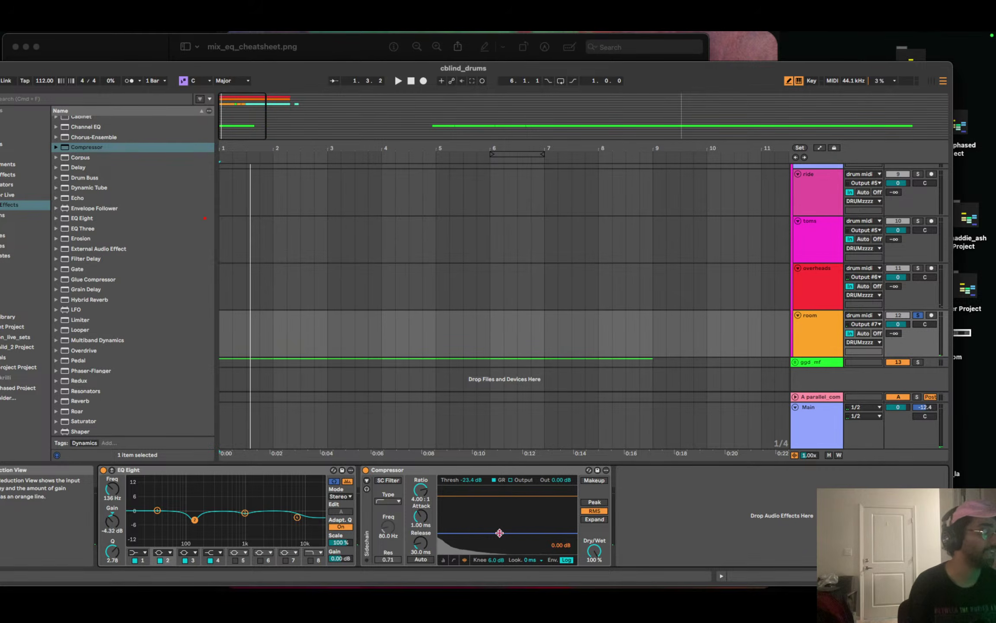
key("space")
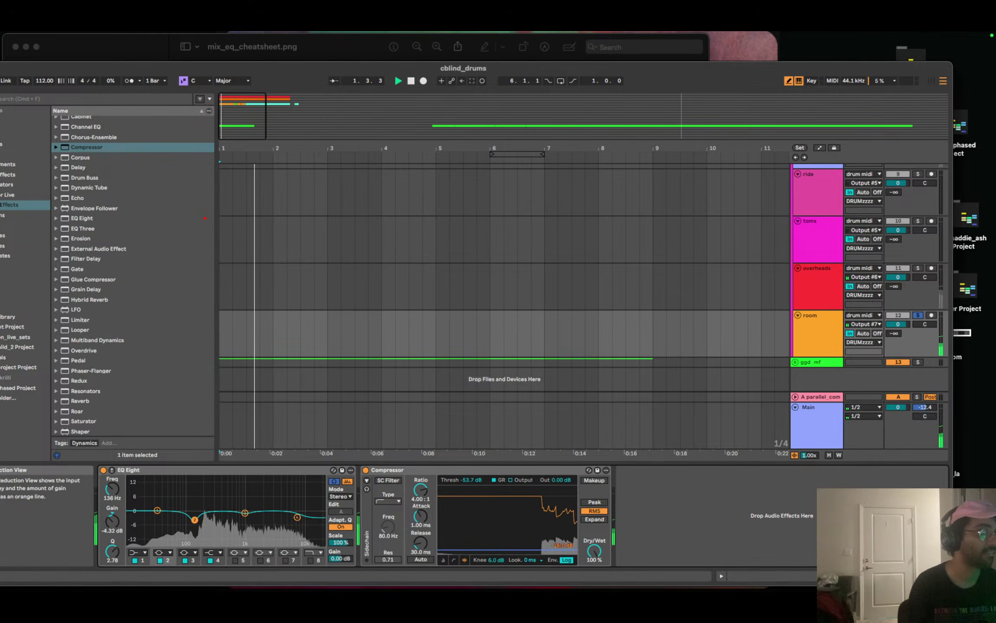
left_click_drag(484, 548, 484, 551)
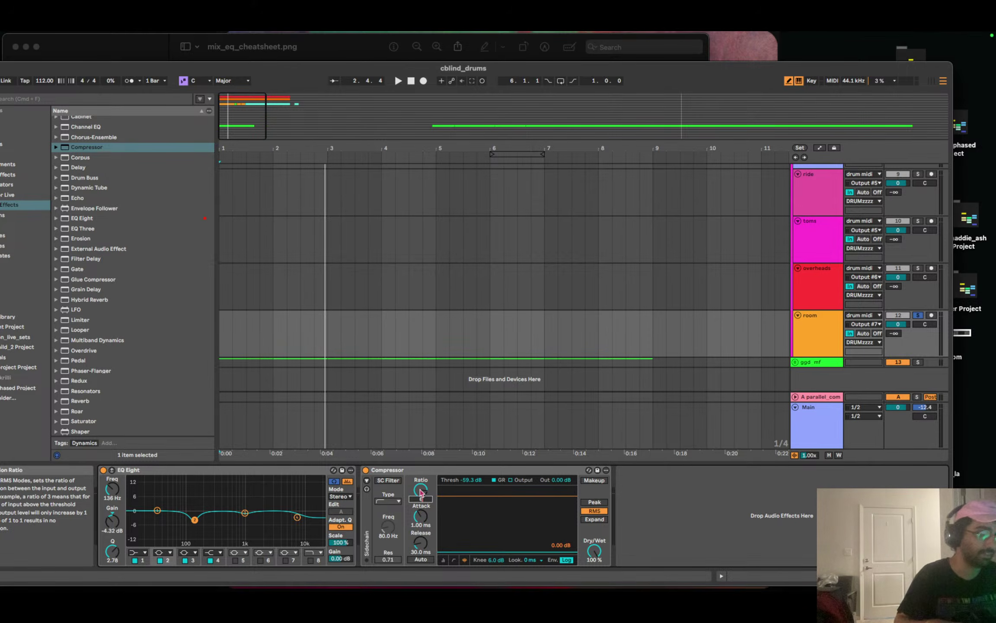
left_click_drag(420, 492, 420, 489)
key("space")
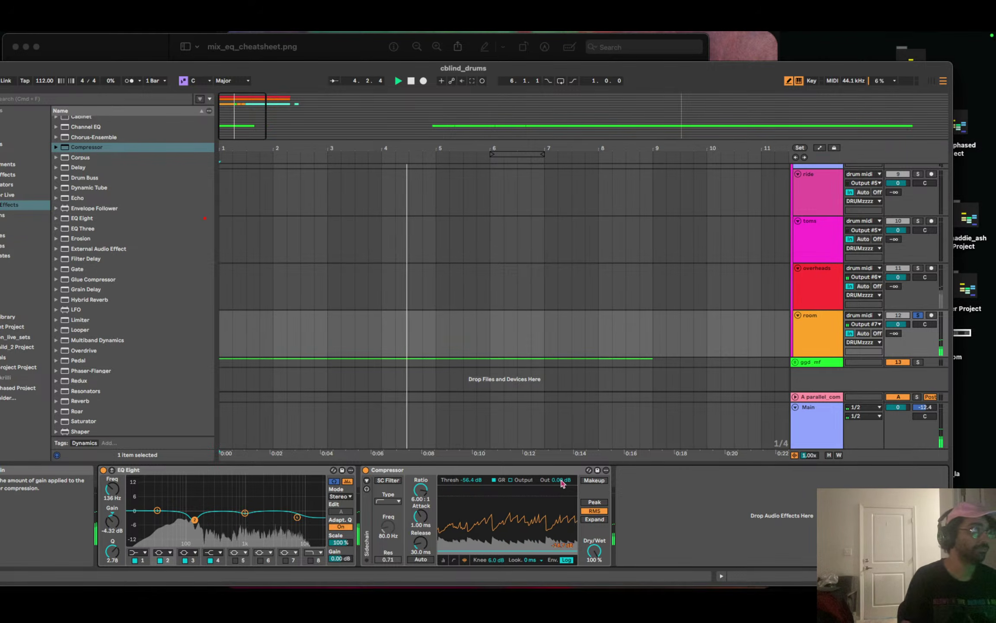
key("space")
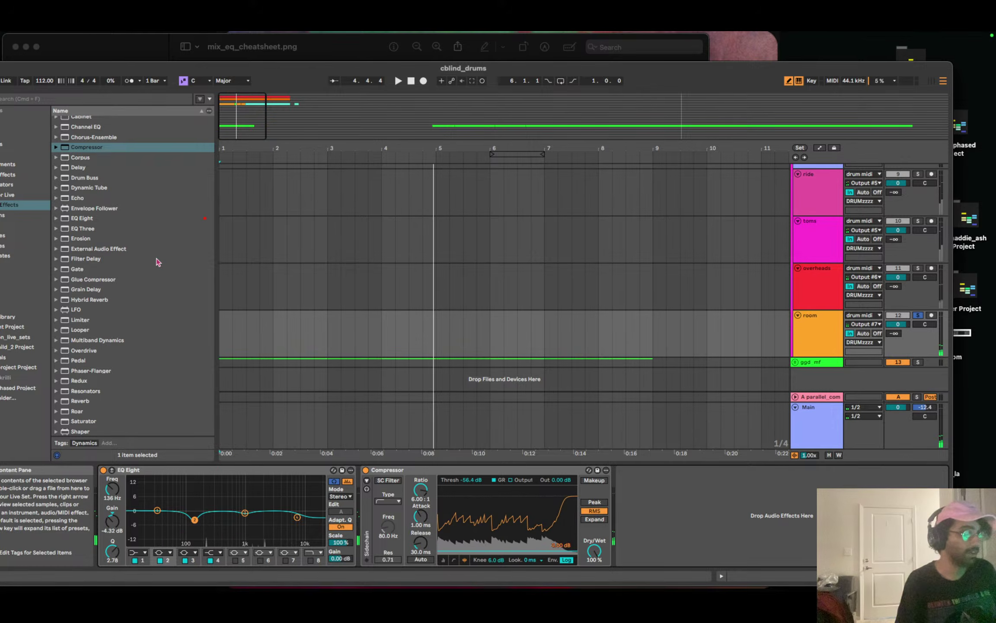
Switch back to mix_eq_cheatsheet.png in the image viewer and recheck the Rooms row.
key("super+Tab")
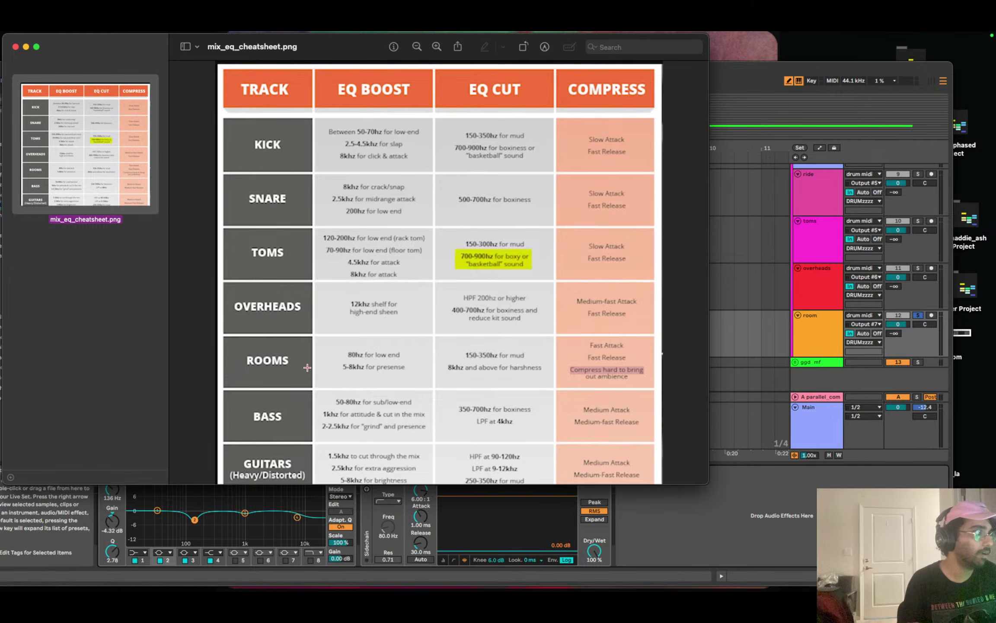
Return to the Live project, add a second EQ Eight after the Compressor on the room track, and start playback.
left_click(734, 323)
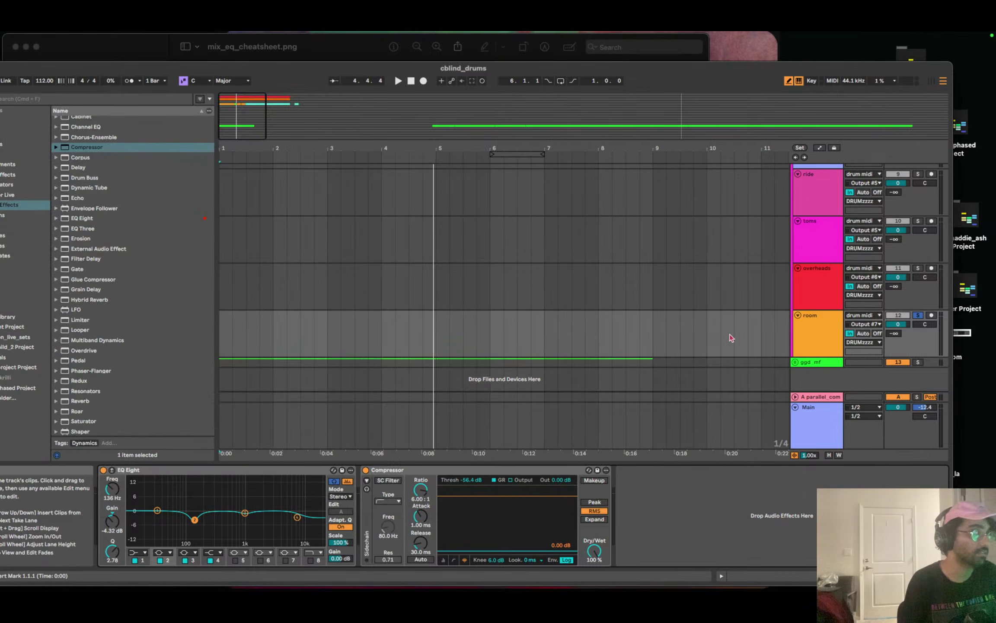
double_click(90, 218)
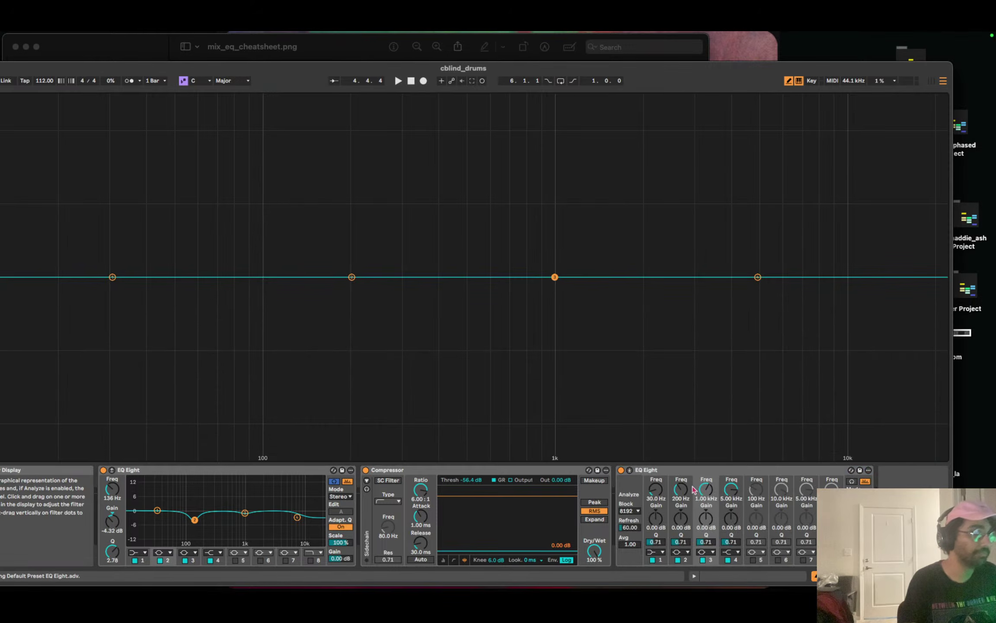
key("space")
left_click_drag(112, 276, 223, 277)
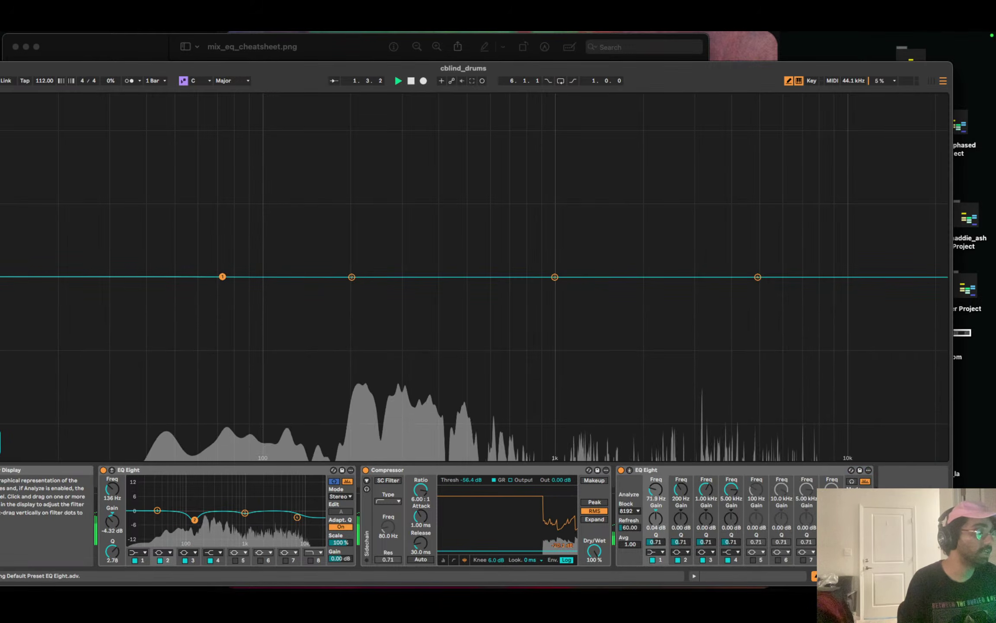
left_click_drag(242, 67, 301, 68)
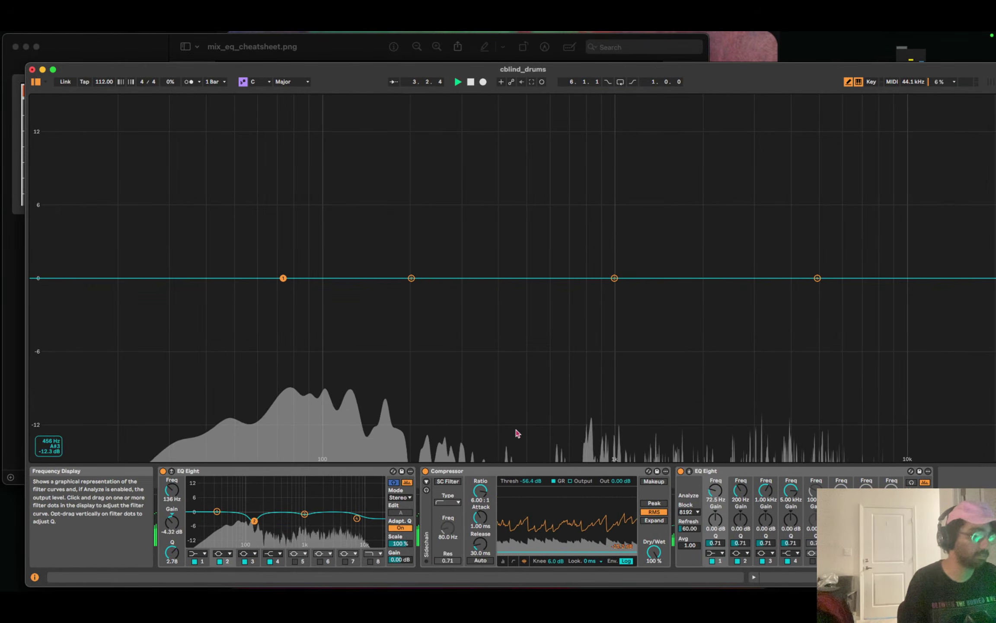
key("super+z")
Boost band 2 of the second room EQ Eight by about 2.1 dB at 75.3 Hz with a Q of 3.70, checking during playback.
left_click_drag(411, 278, 328, 265)
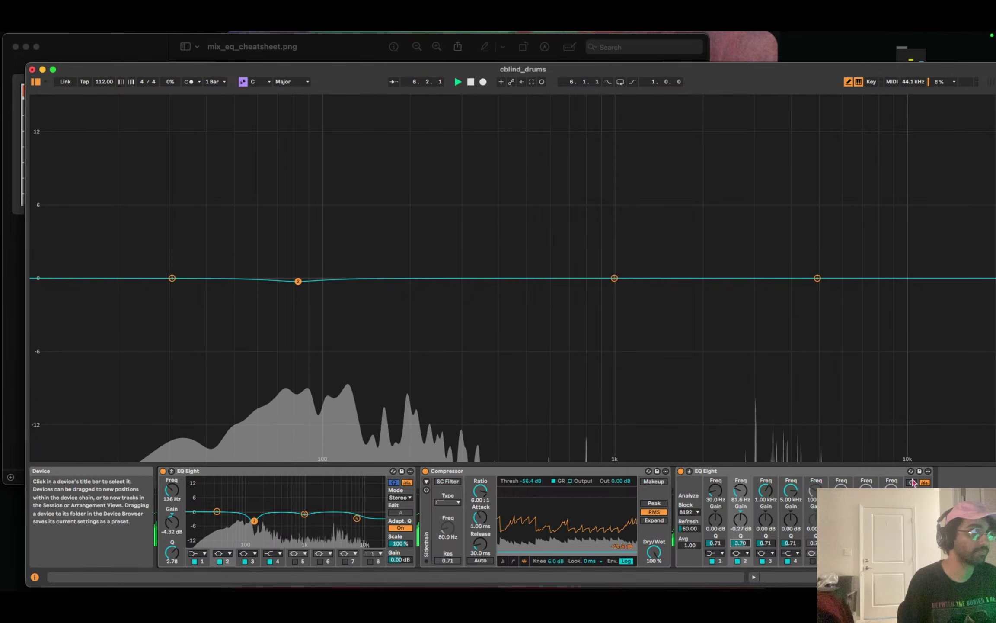
left_click_drag(298, 281, 296, 246)
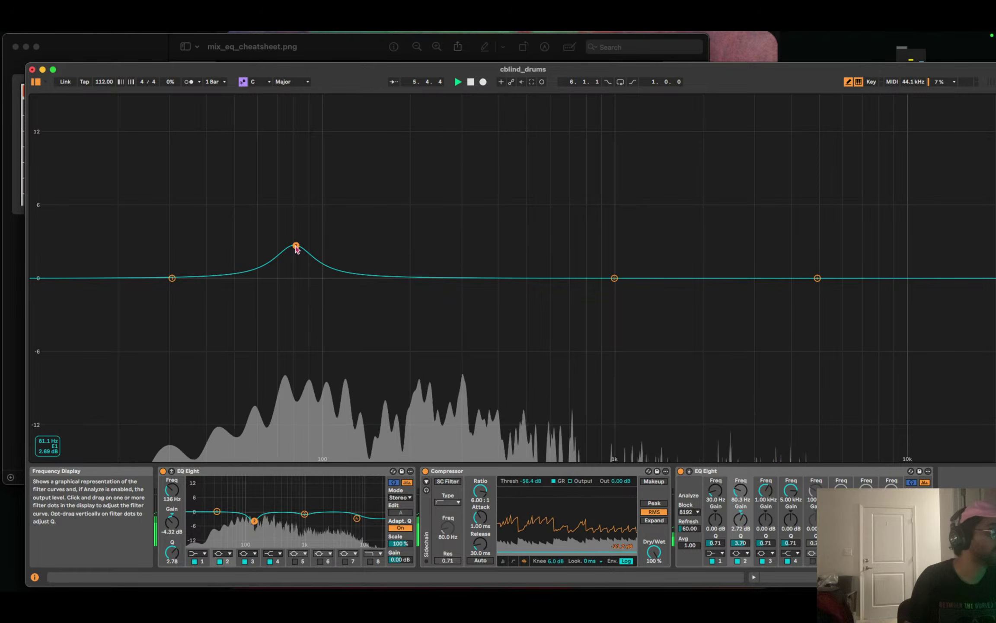
left_click_drag(296, 246, 288, 252)
key("space")
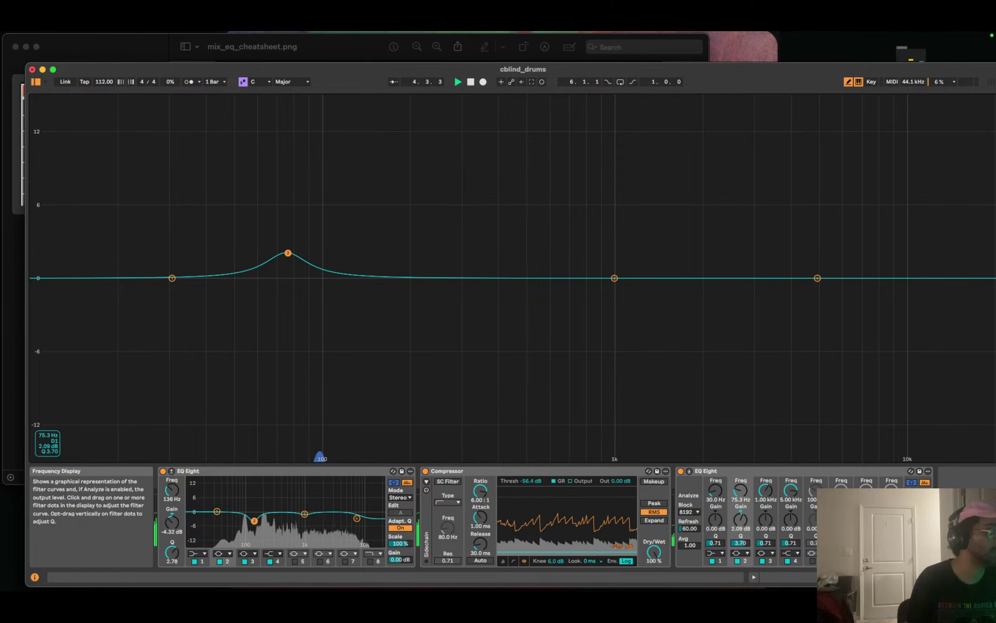
key("space")
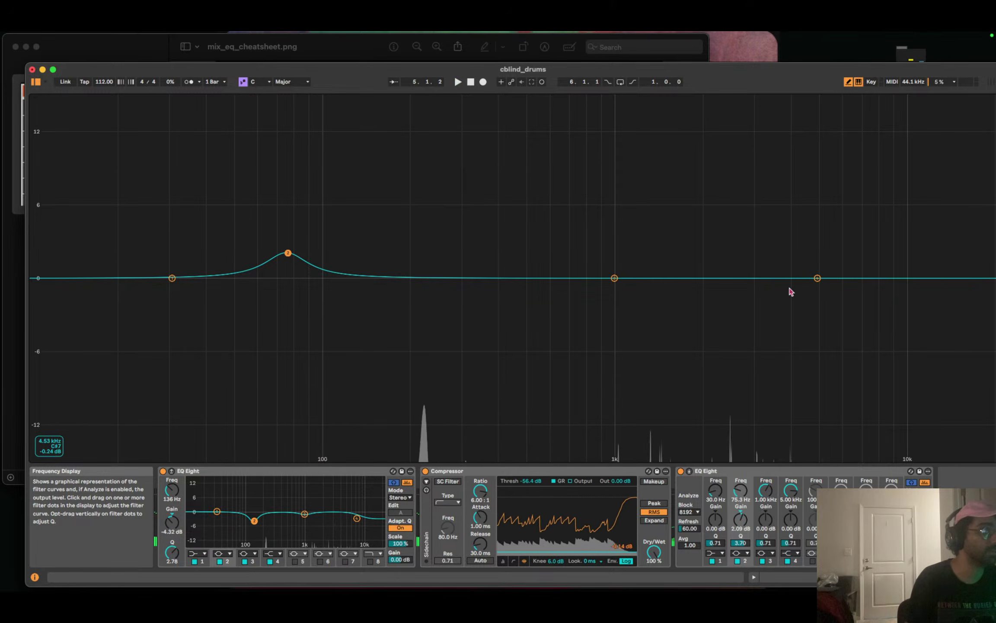
Switch off band 4 of the second room EQ Eight and boost band 3 about 1.6 dB at 7.57 kHz with a Q of 3.41.
left_click_drag(817, 278, 917, 276)
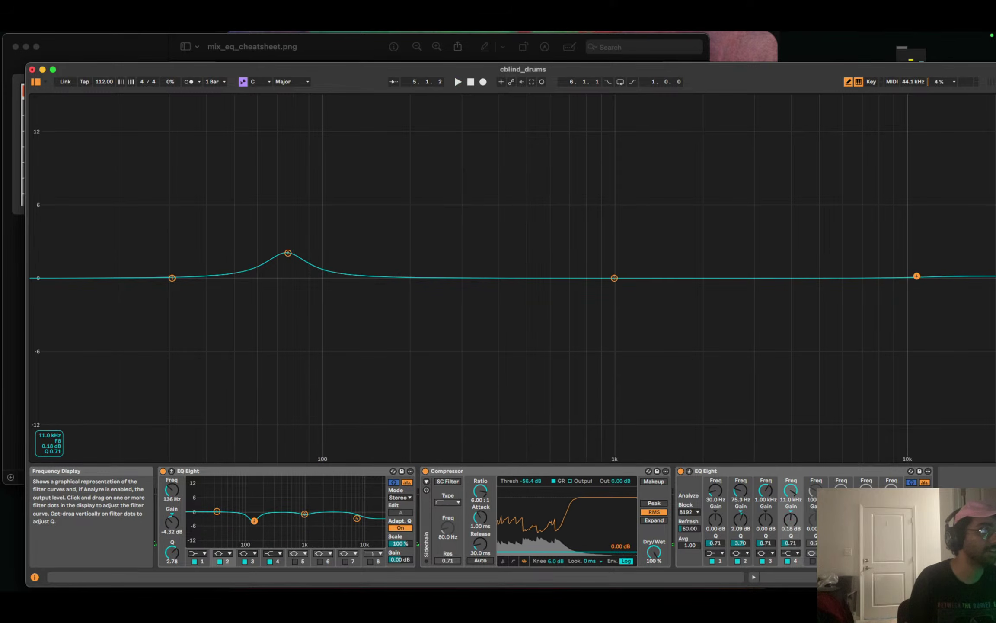
left_click(788, 561)
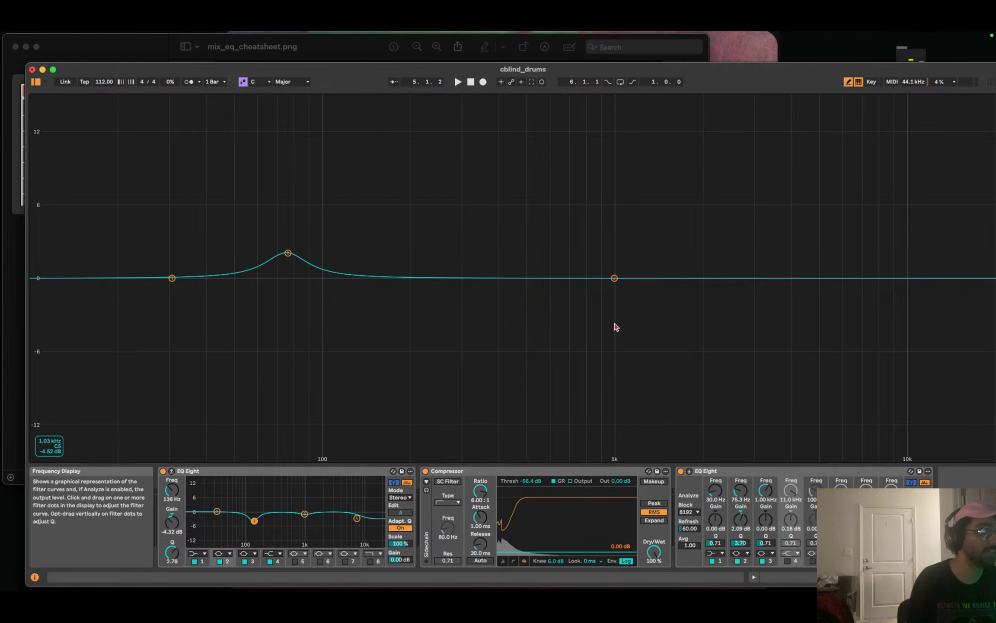
left_click_drag(624, 279, 870, 260)
key("space")
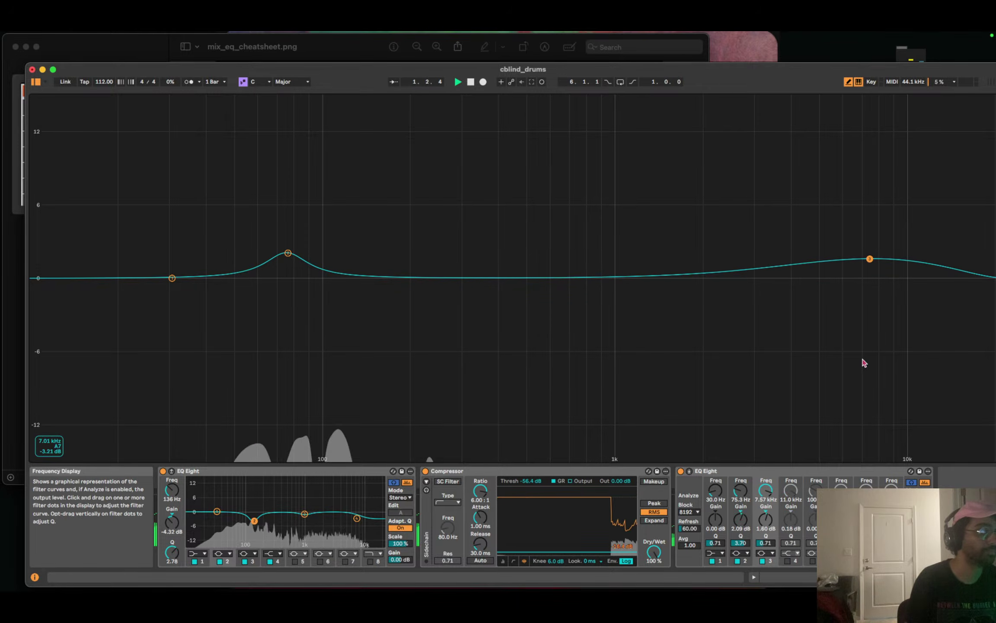
left_click_drag(766, 540, 767, 506)
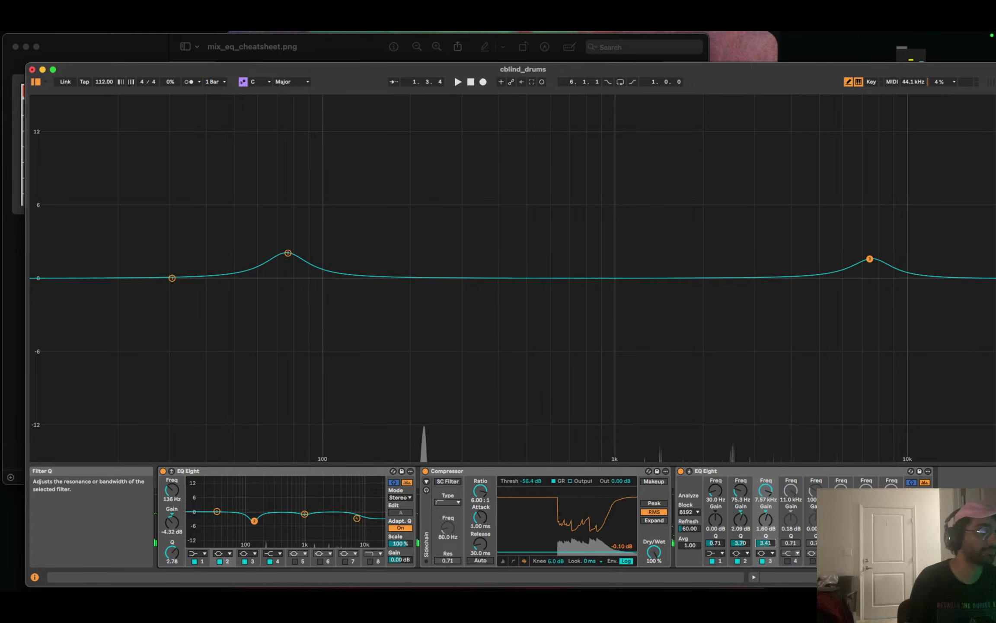
Refine the boosts during playback to about 2.6 dB at 6.05 kHz and 2.6 dB at 76 Hz, and close the enlarged EQ display.
key("space")
left_click_drag(869, 259, 819, 252)
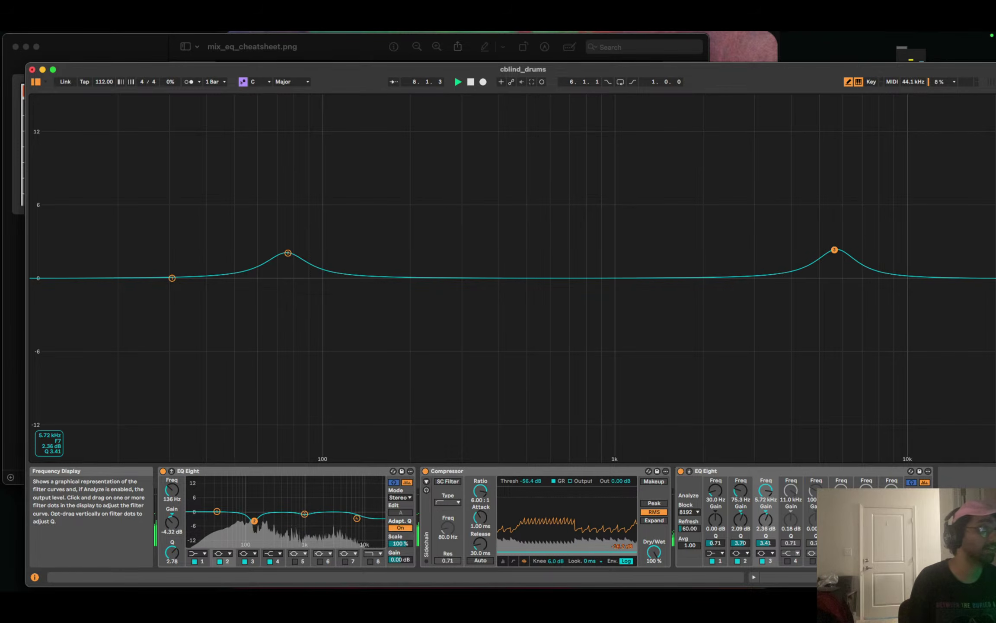
mouse_move(835, 250)
left_mouse_down()
mouse_move(864, 247)
mouse_move(828, 249)
left_mouse_up()
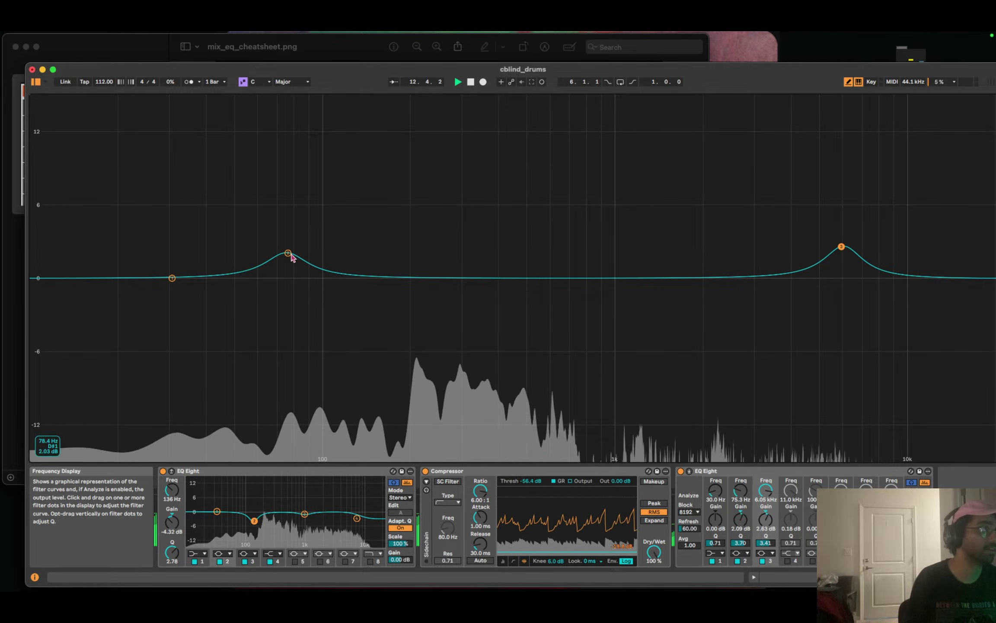
left_click_drag(288, 253, 289, 247)
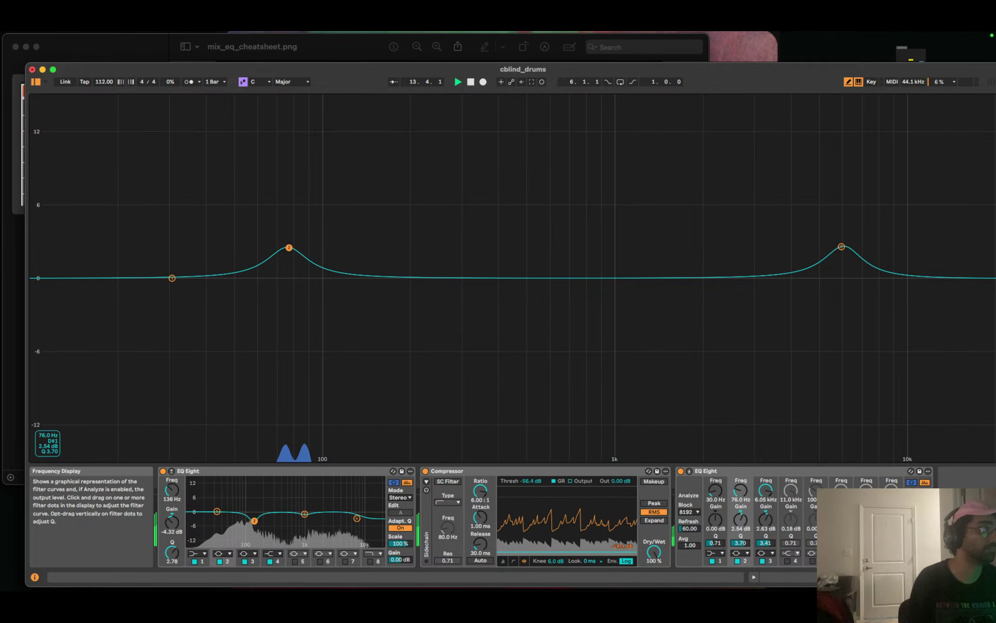
key("Escape")
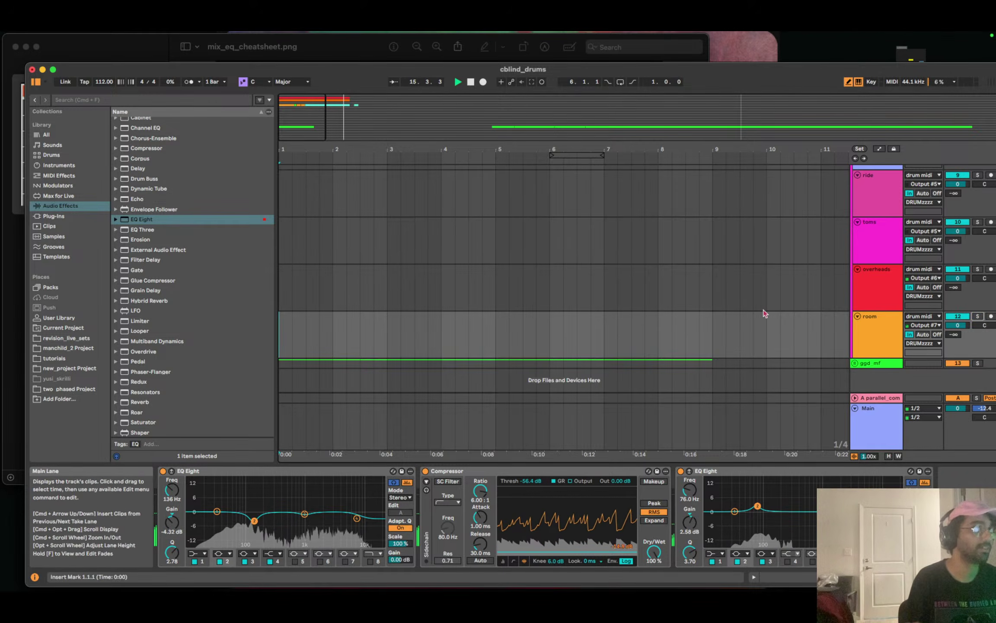
Replay the drums from the song start and add a Utility after the second EQ Eight on the room track.
left_click(471, 82)
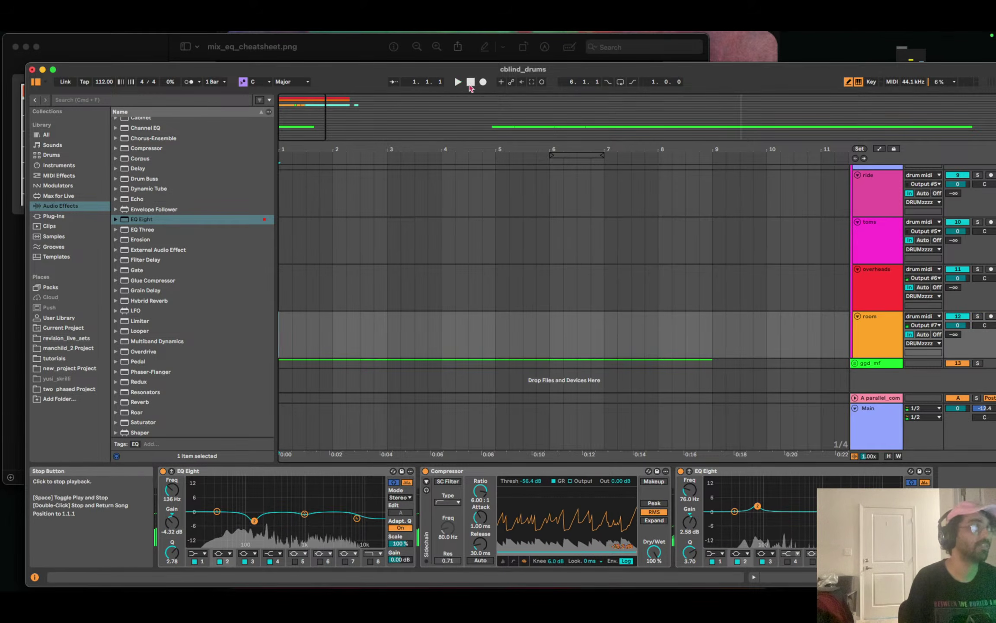
key("space")
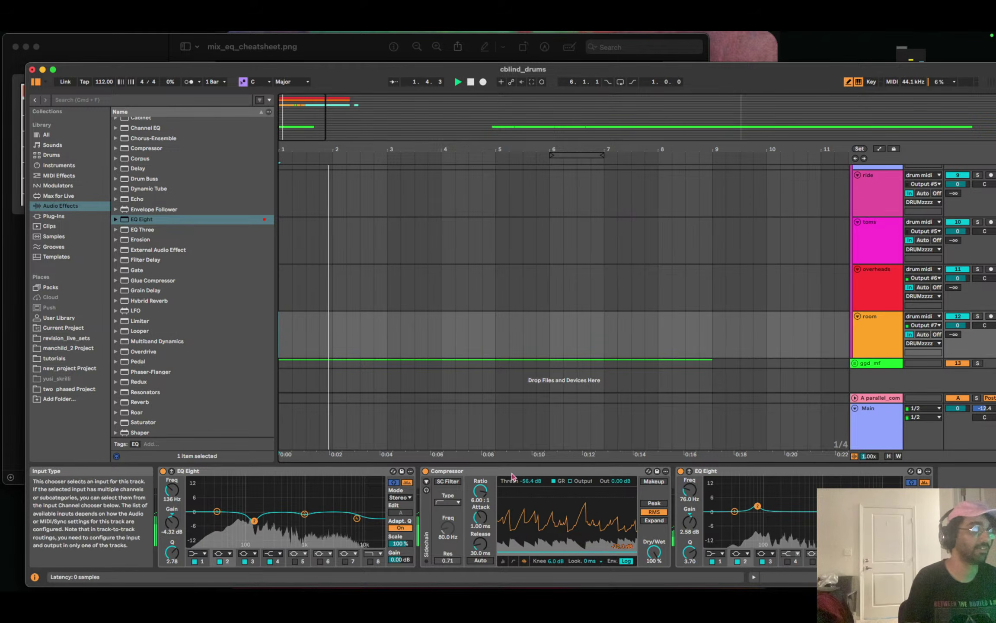
scroll(177, 332, "down", 4)
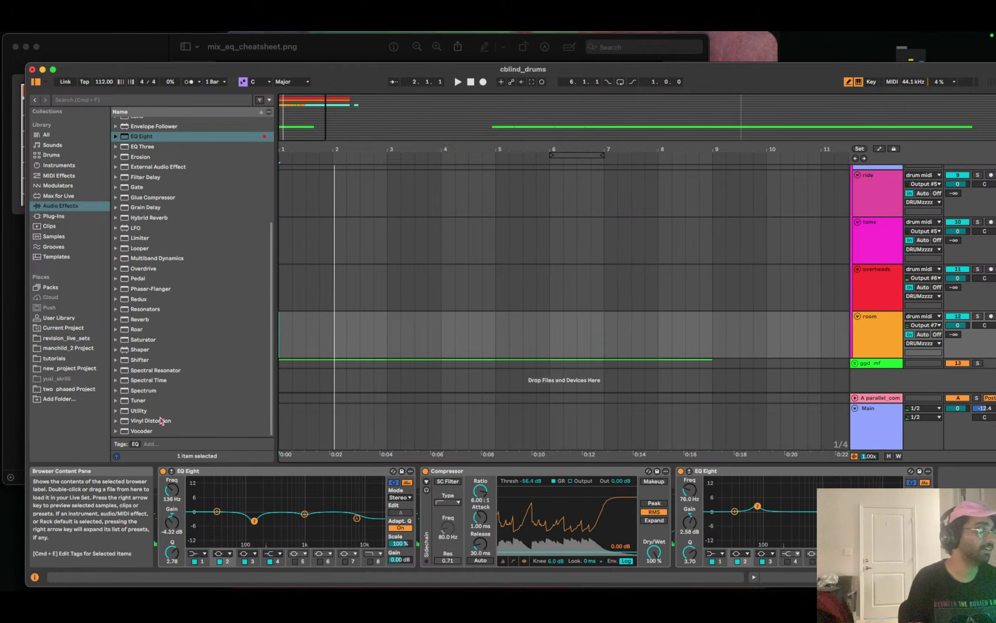
double_click(139, 410)
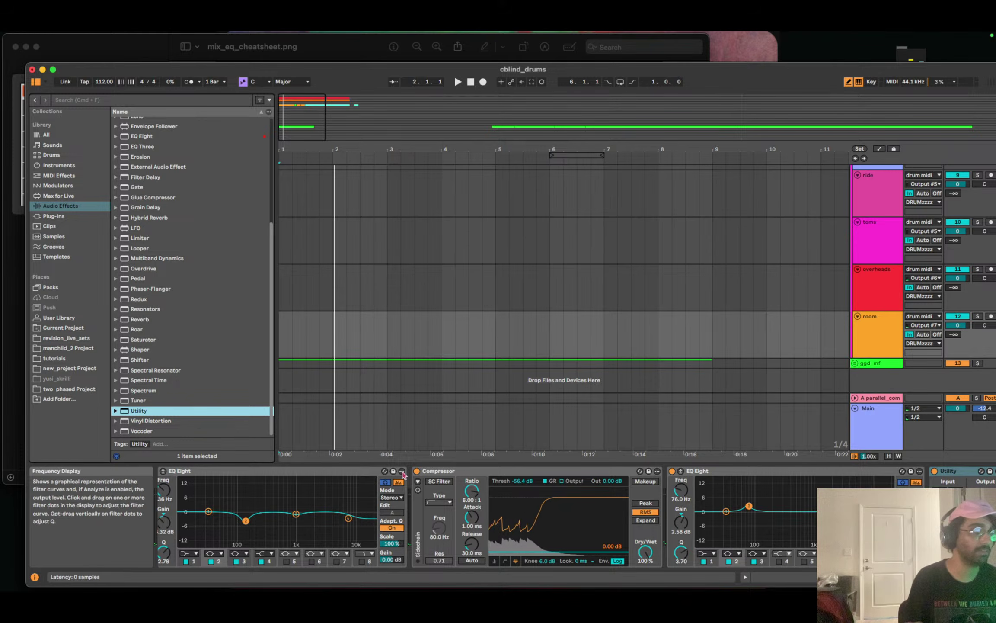
Play the drums to compare the room track in the mix and soloed, and release its solo.
key("space")
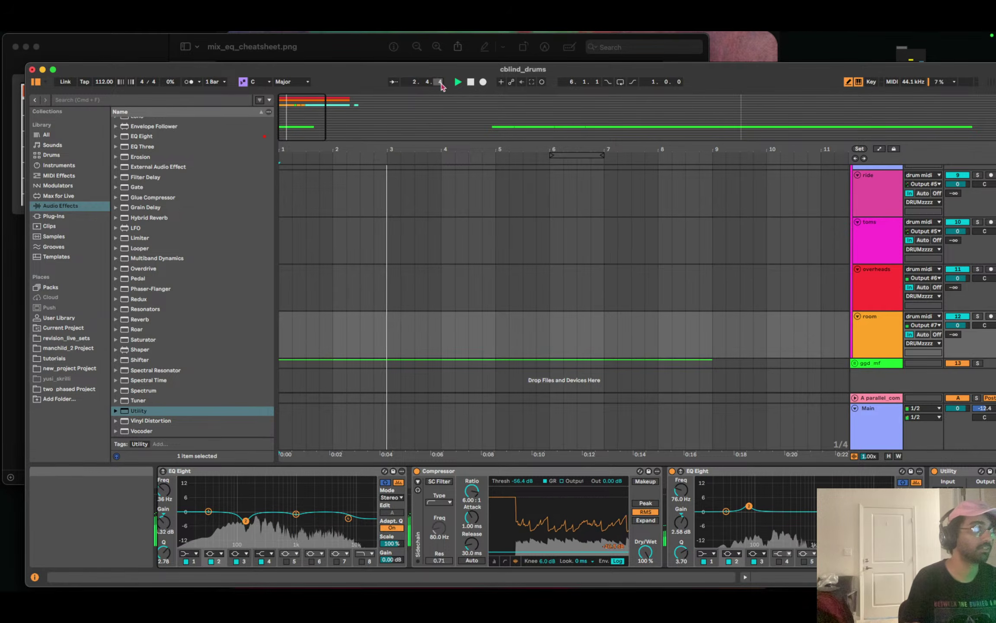
left_click_drag(424, 79, 363, 73)
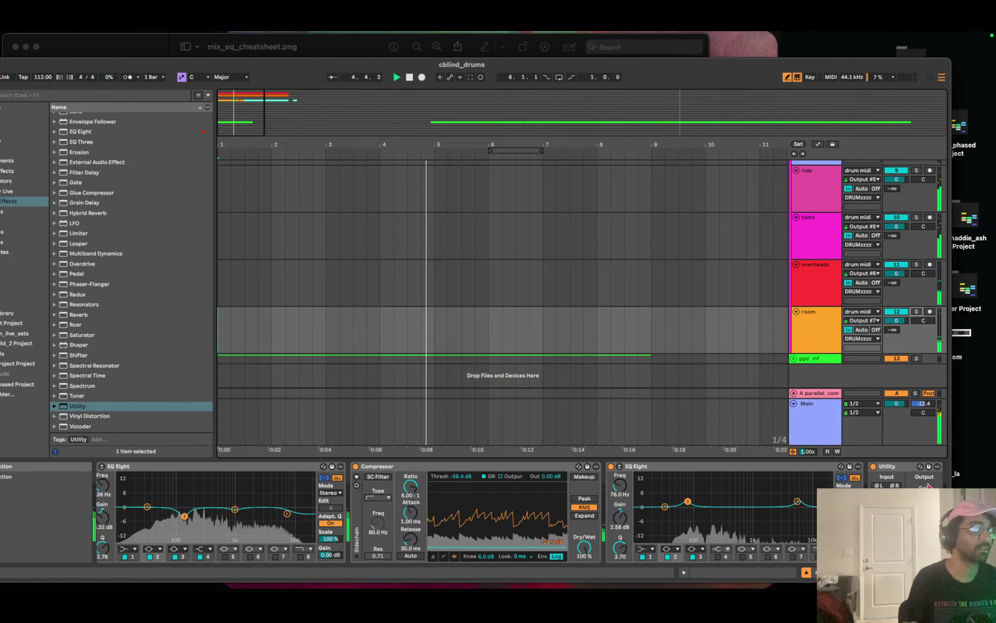
left_click(917, 311)
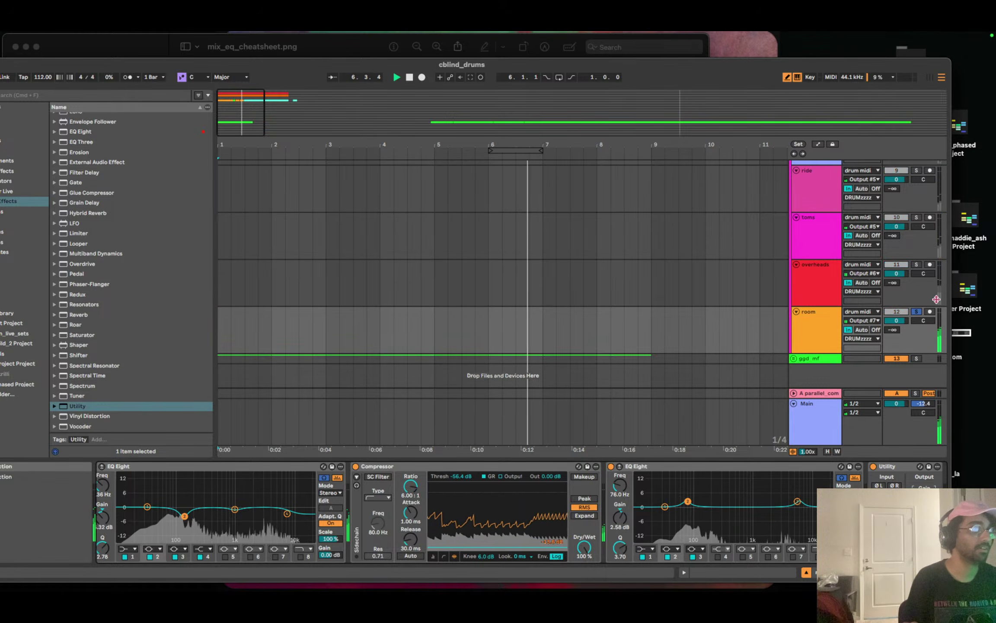
key("space")
left_click(917, 311)
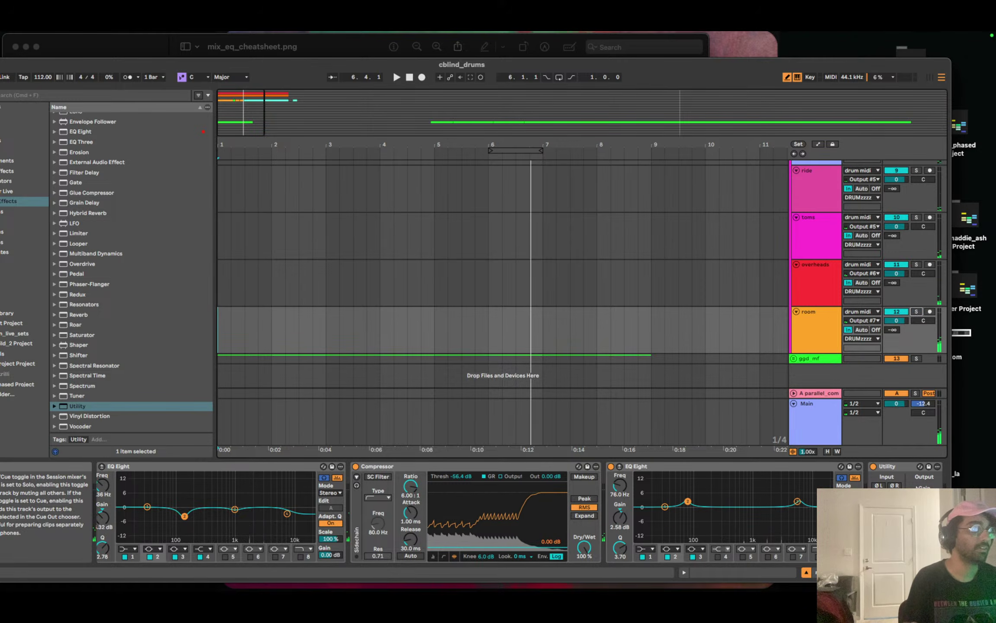
Open SSDSampler5 on the drum_midi track, raise its Room mixer channel to about -6.8 dB during playback, and close the plug-in window.
scroll(823, 234, "up", 5)
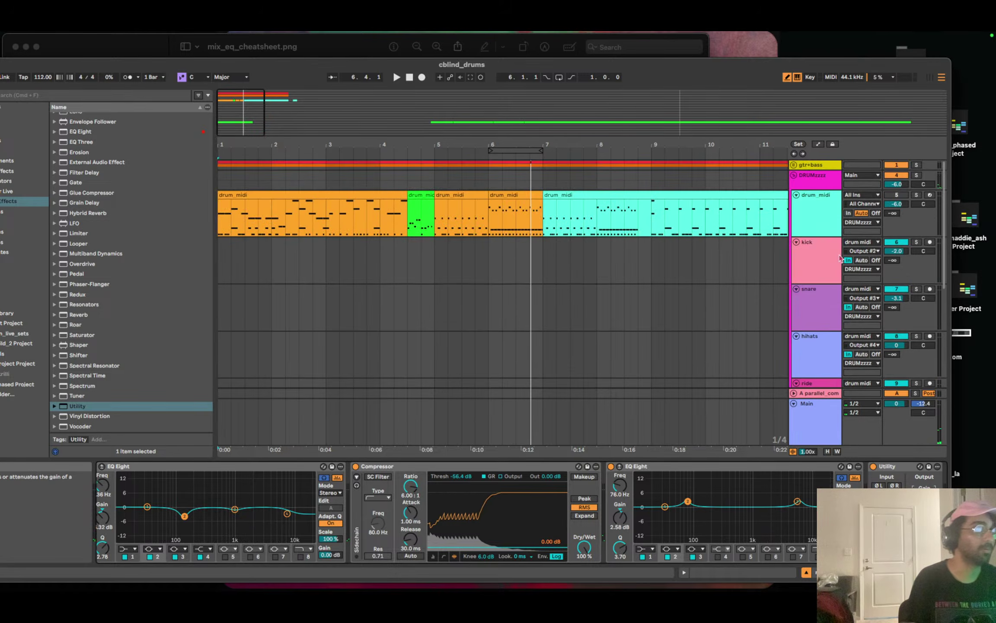
left_click(823, 234)
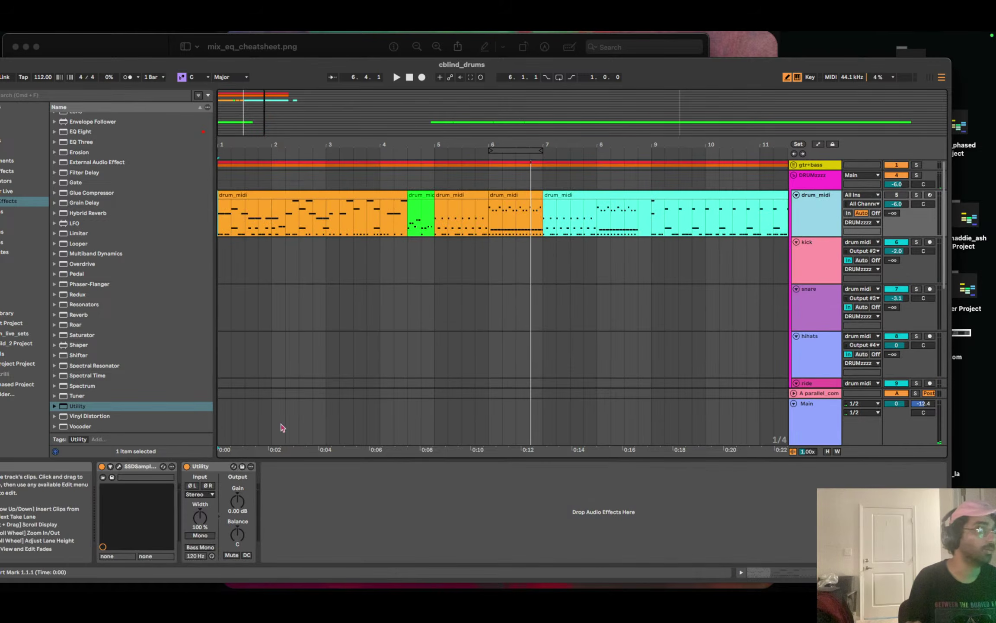
left_click(119, 466)
key("space")
scroll(619, 532, "right", 2)
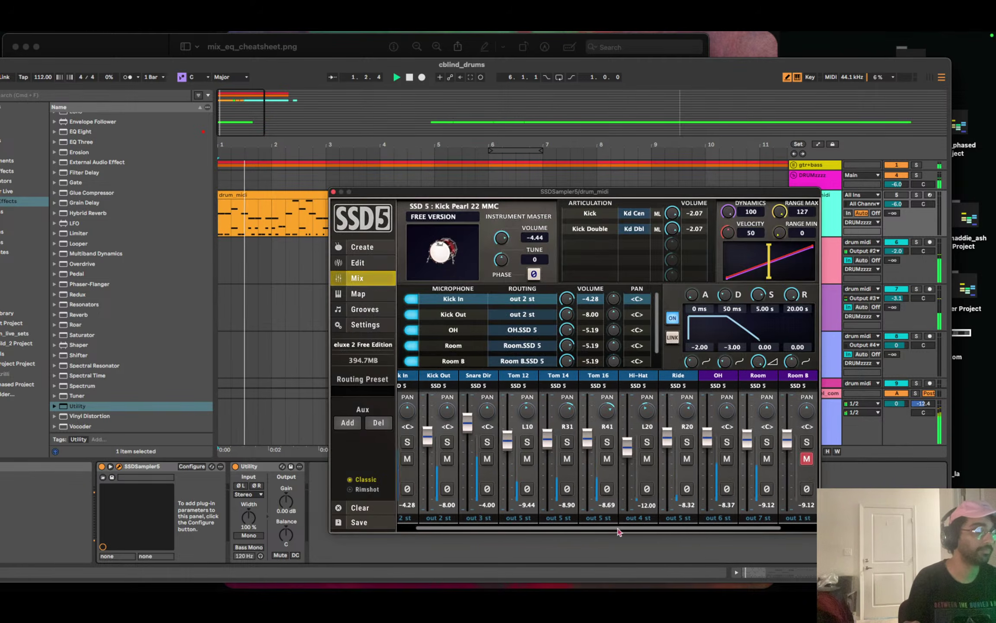
scroll(620, 532, "right", 2)
left_click_drag(714, 440, 714, 423)
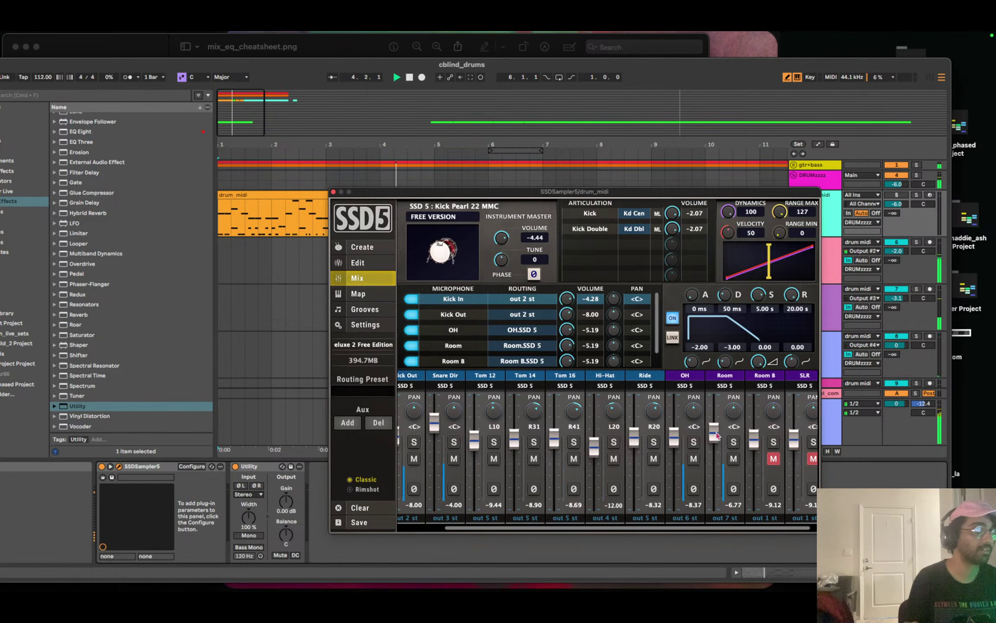
left_click(333, 191)
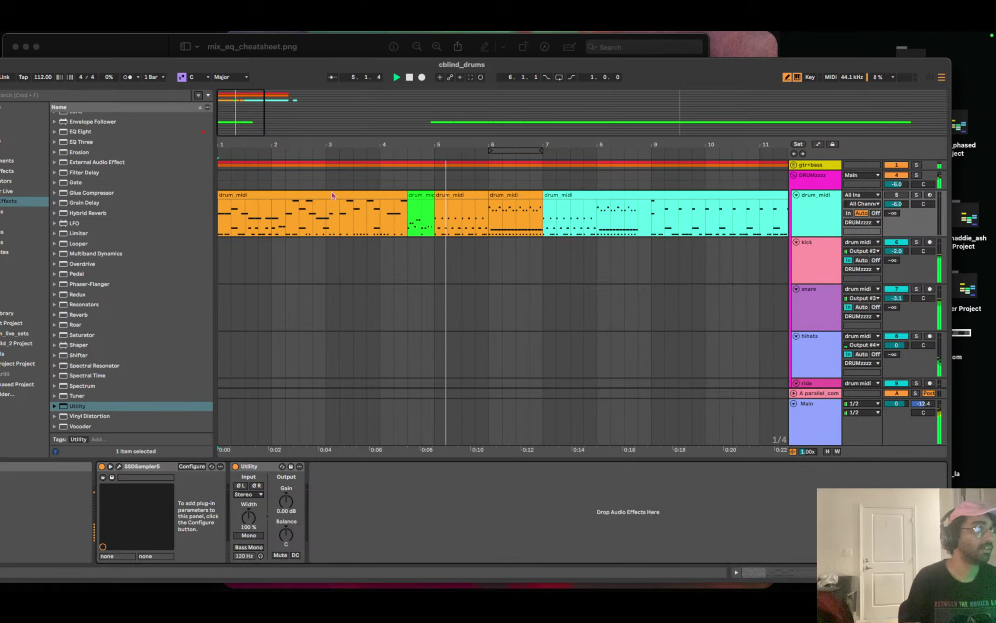
Select the room track and compare its soloed sound with the full drum mix, leaving it unsoloed.
scroll(813, 303, "down", 5)
left_click(813, 331)
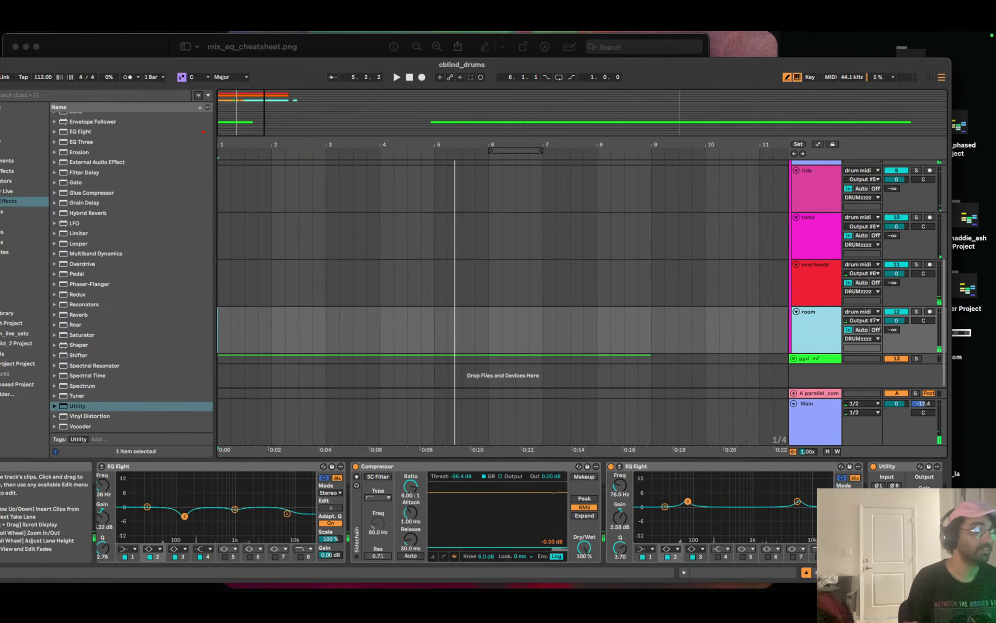
left_click(917, 311)
key("space")
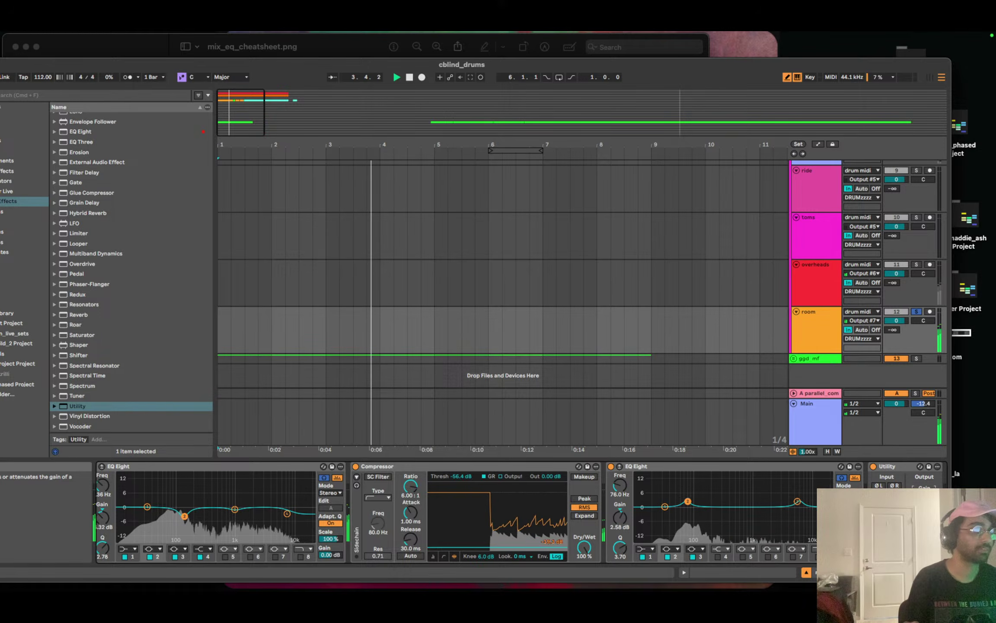
left_click(917, 312)
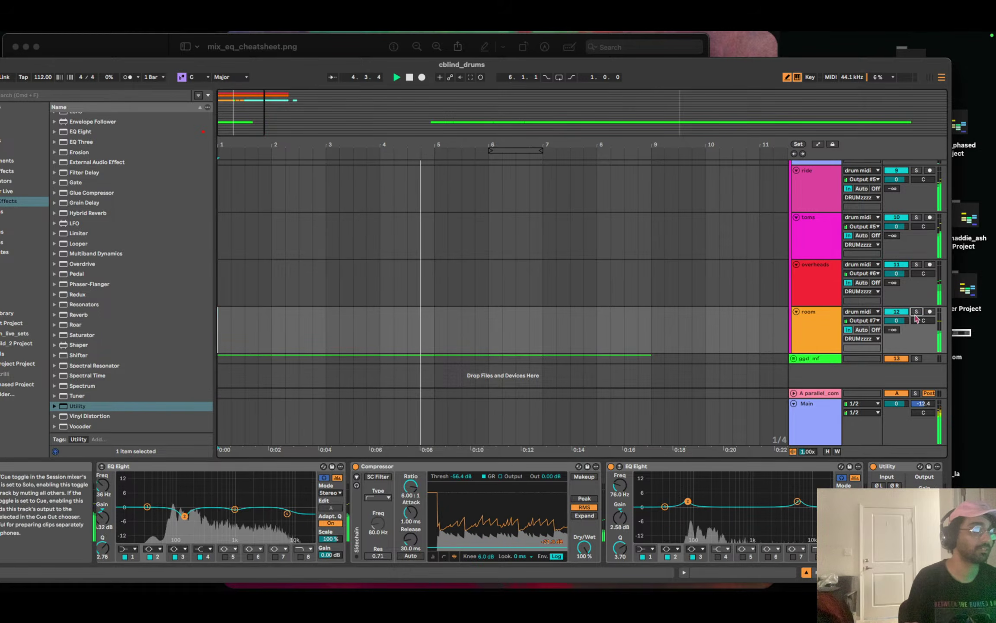
Set the DRUMzzzz group's volume to -7.1 dB during playback.
left_click(850, 572)
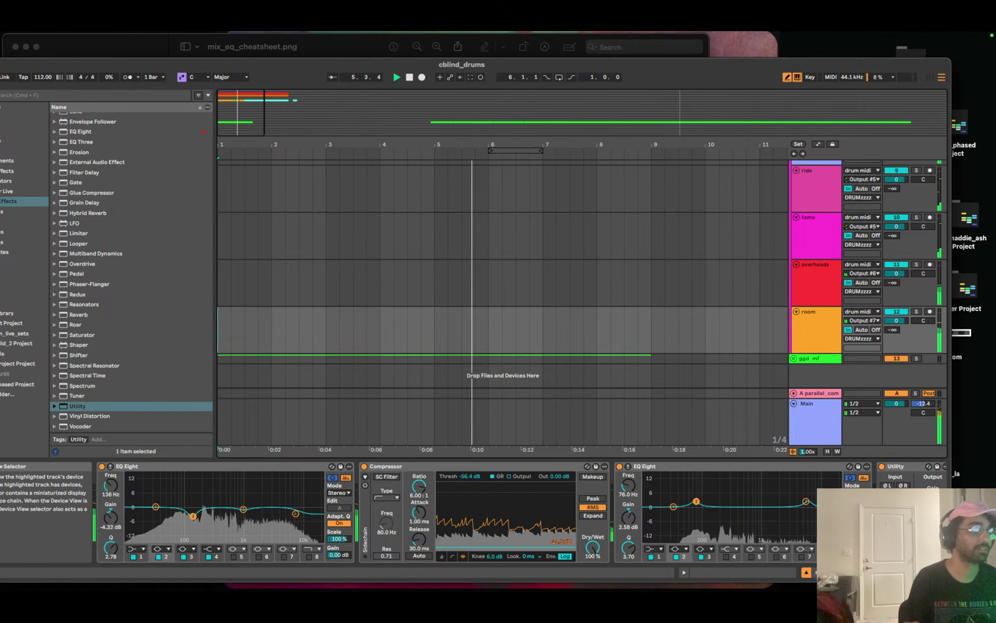
scroll(898, 186, "up", 5)
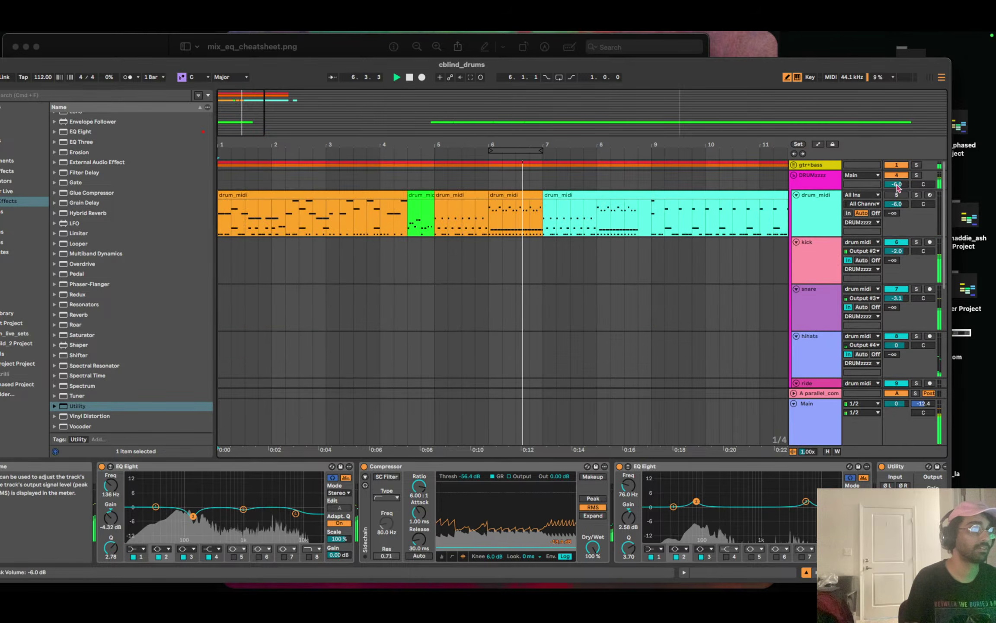
left_click_drag(898, 186, 899, 187)
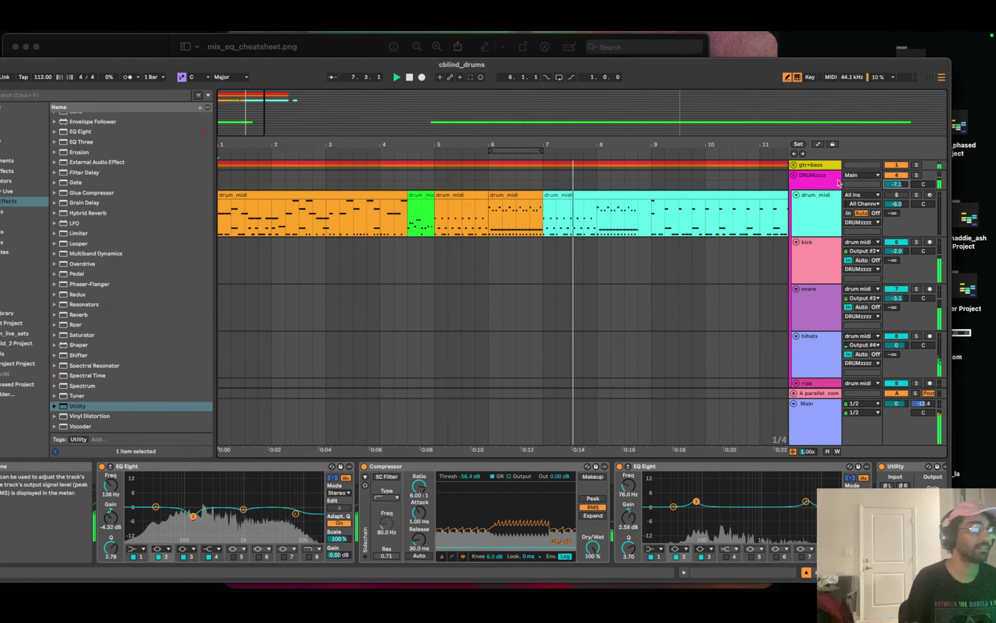
Group the room track's two EQ Eights, Compressor and Utility into an Audio Effect Rack, and compare playback with the rack off and on.
key("space")
scroll(807, 276, "down", 5)
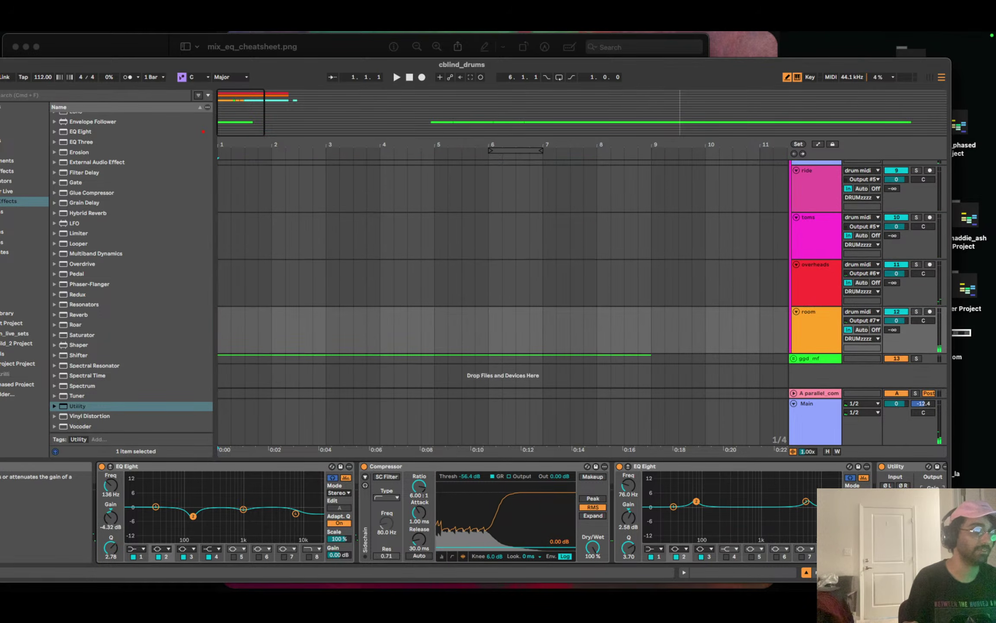
key("space")
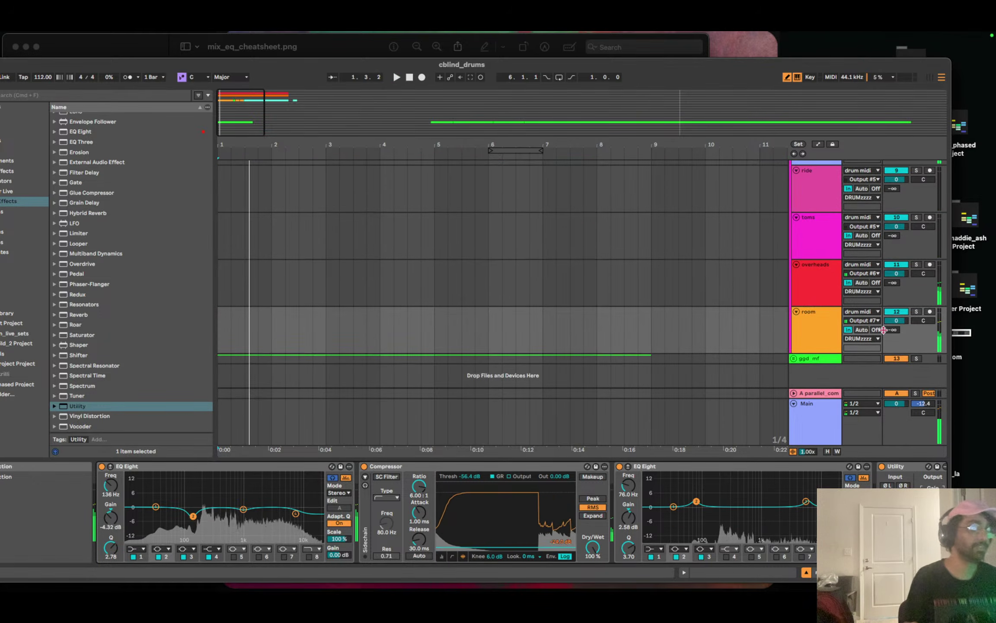
left_click(152, 487)
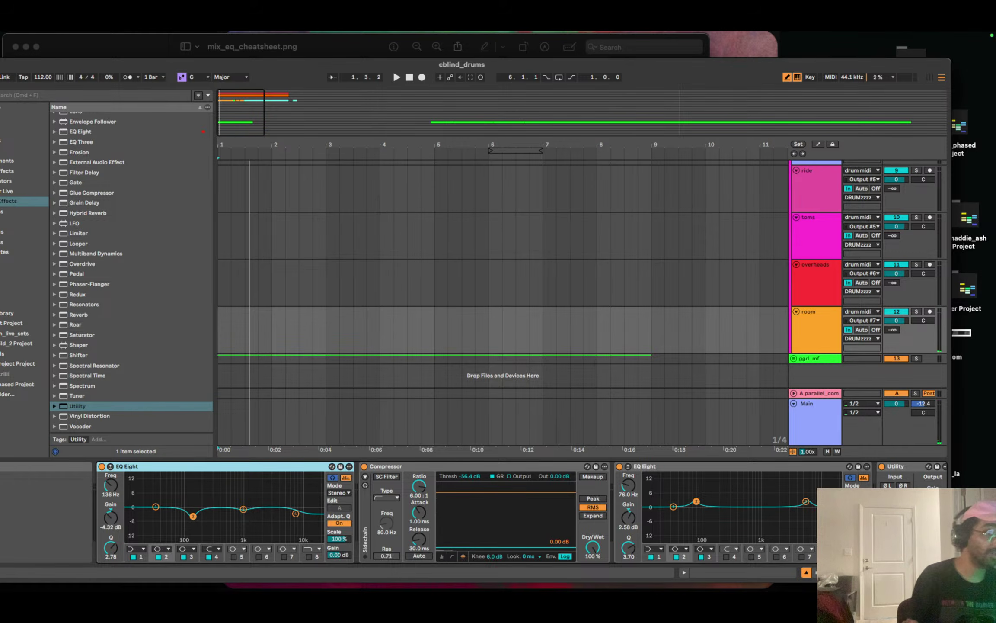
left_click(907, 470)
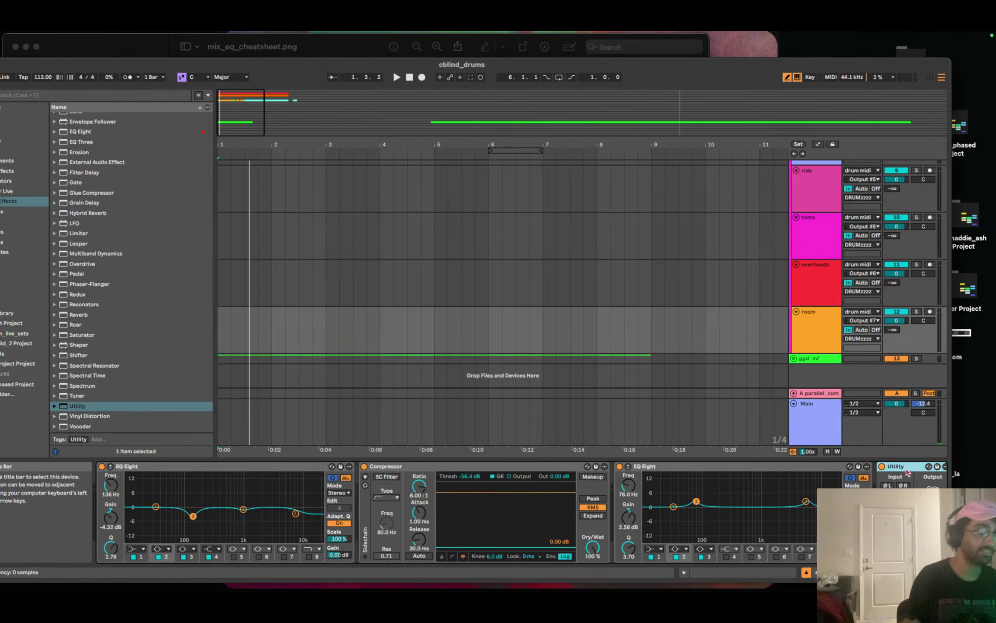
left_click(233, 469, "shift")
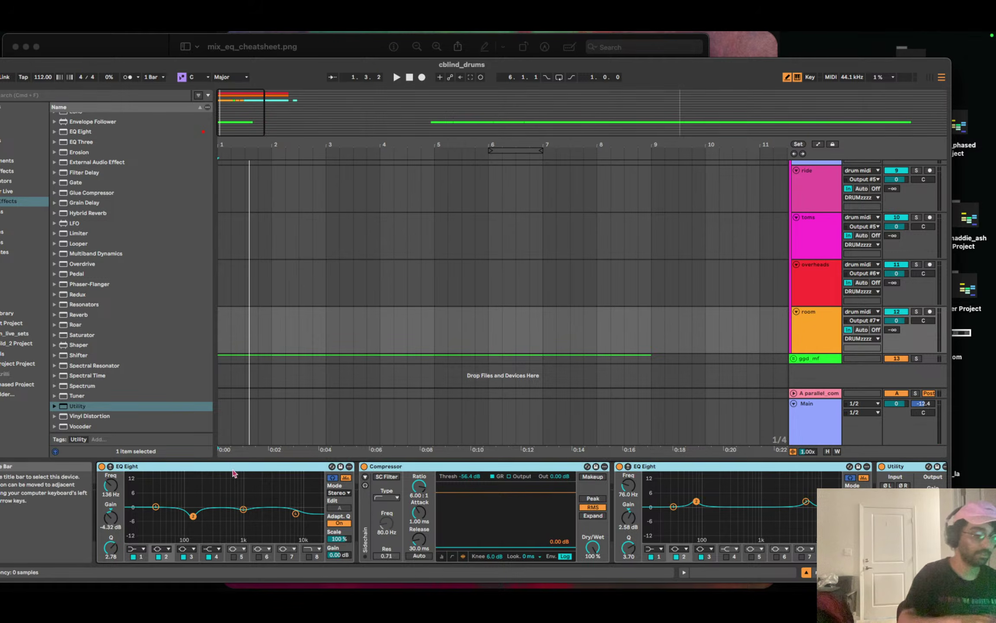
key("super+g")
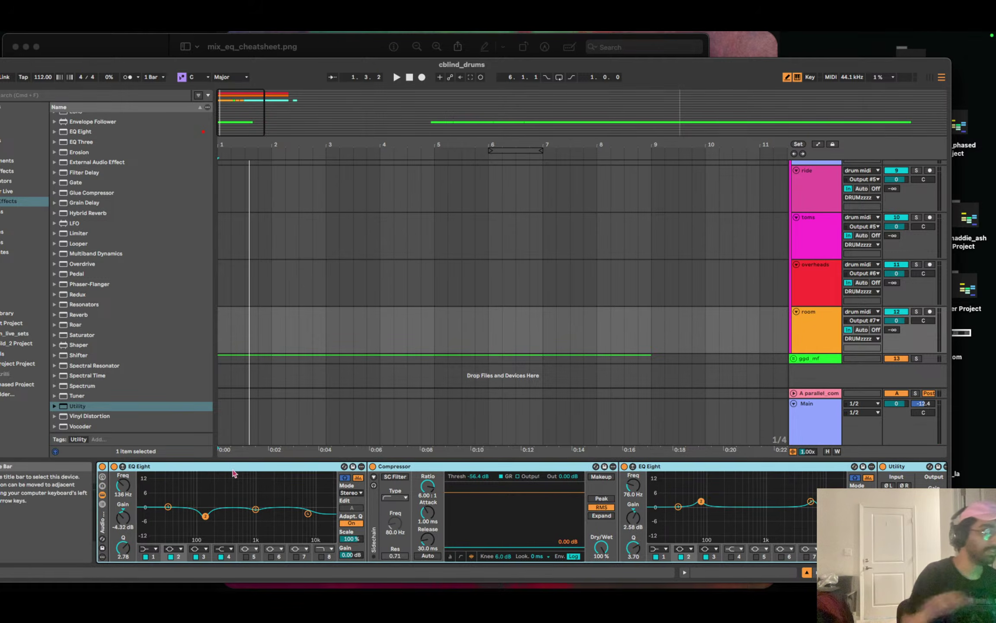
left_click(102, 466)
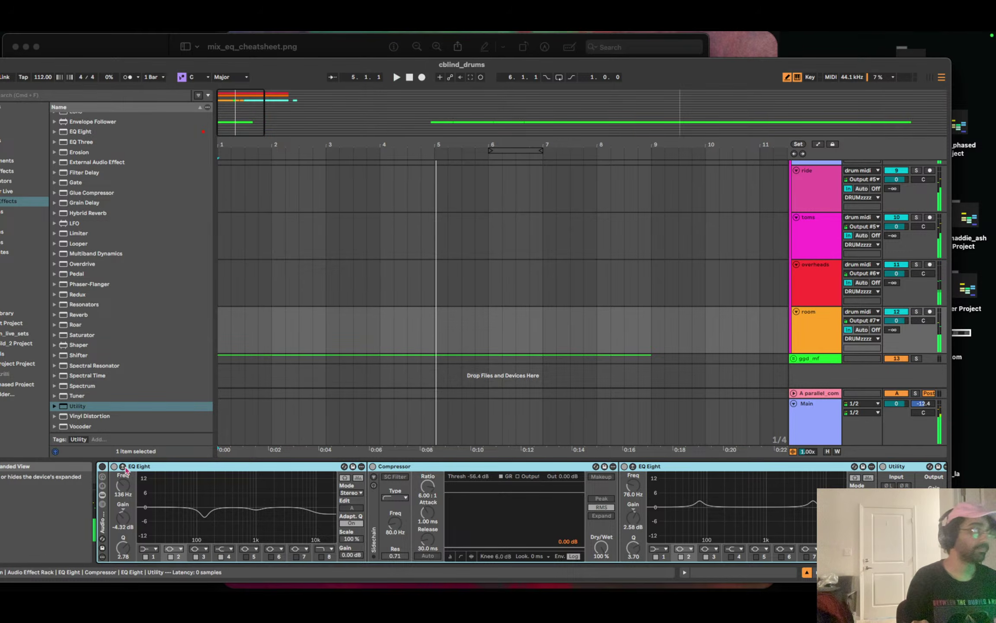
left_click(103, 467)
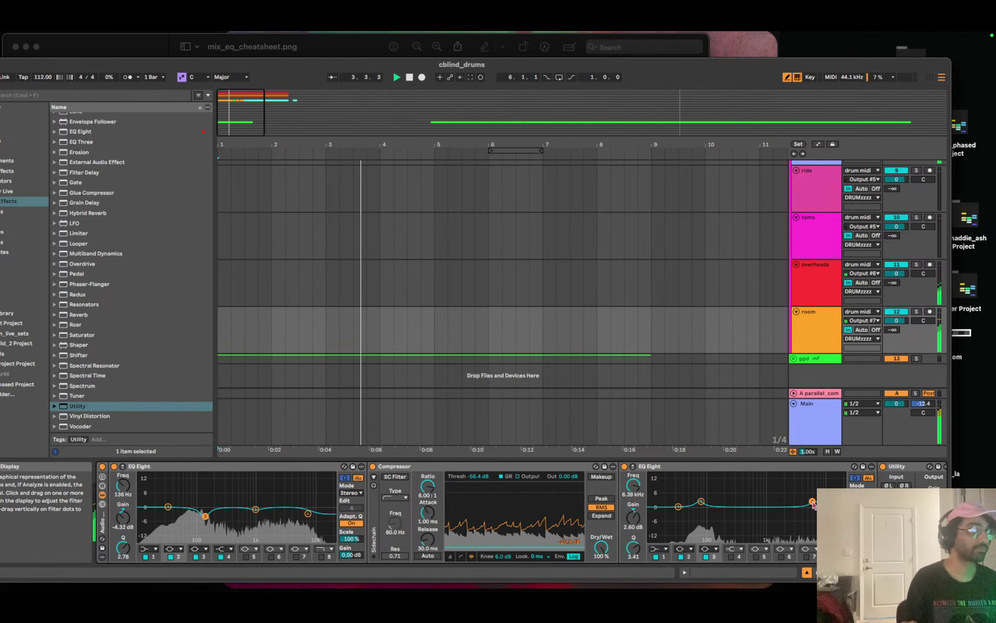
Set band 3 of the room track's second EQ Eight to 8.00 kHz with 0.00 dB gain while auditioning the room.
double_click(777, 501)
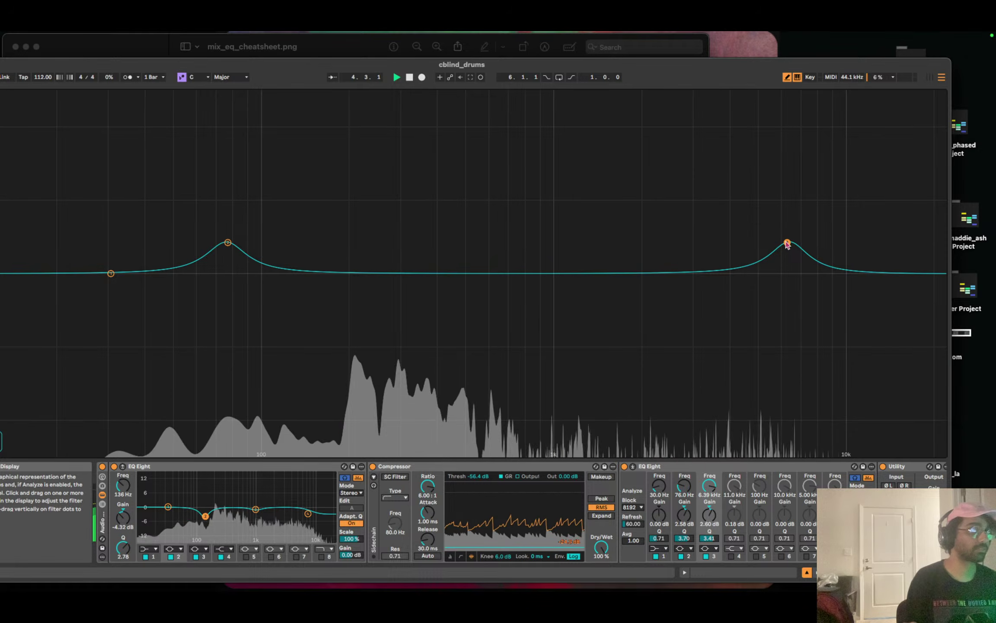
left_click_drag(788, 242, 813, 269)
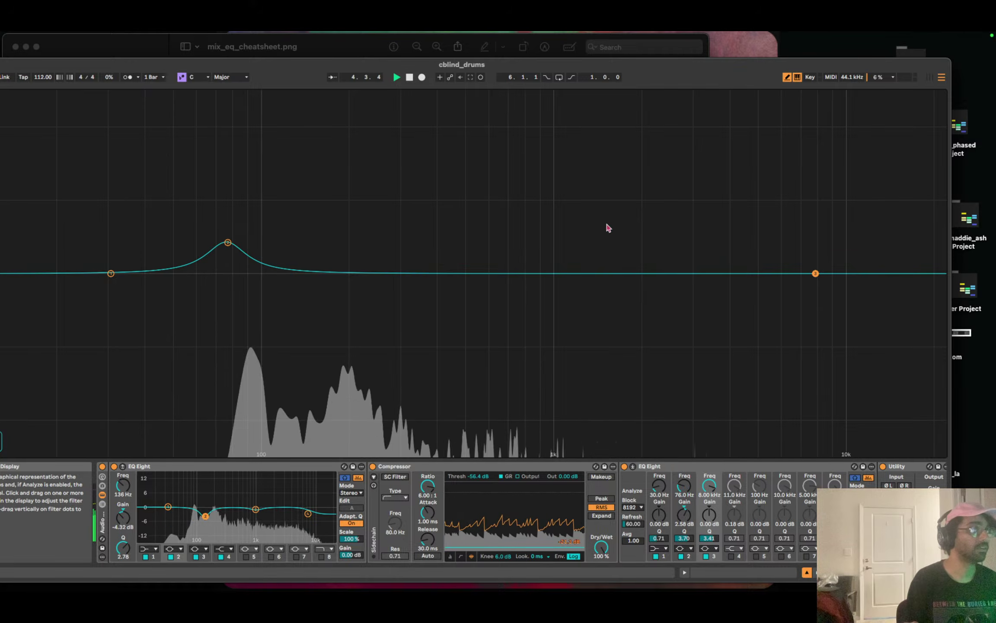
key("Escape")
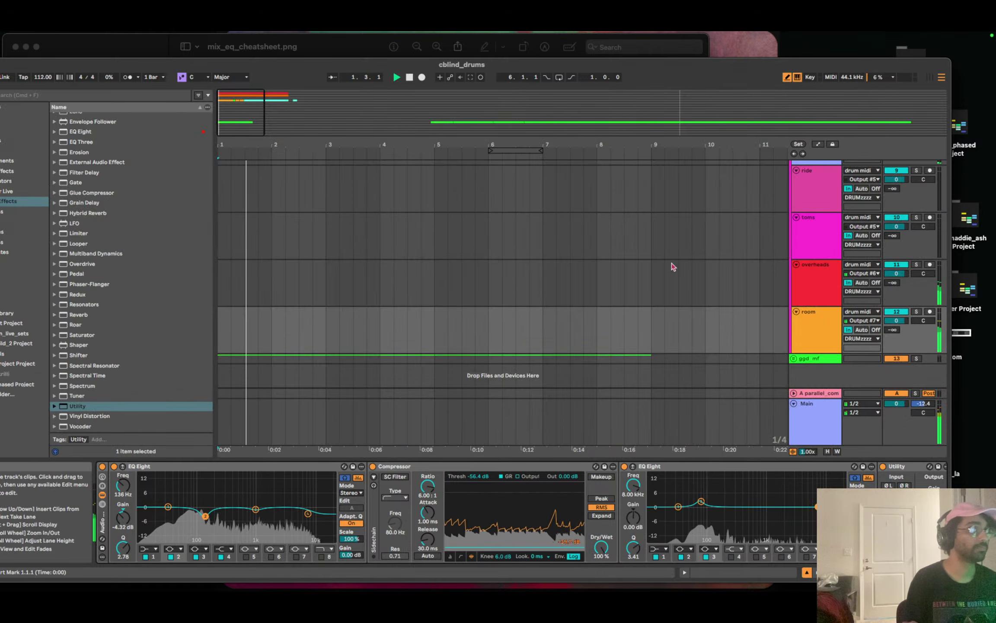
left_click(897, 312)
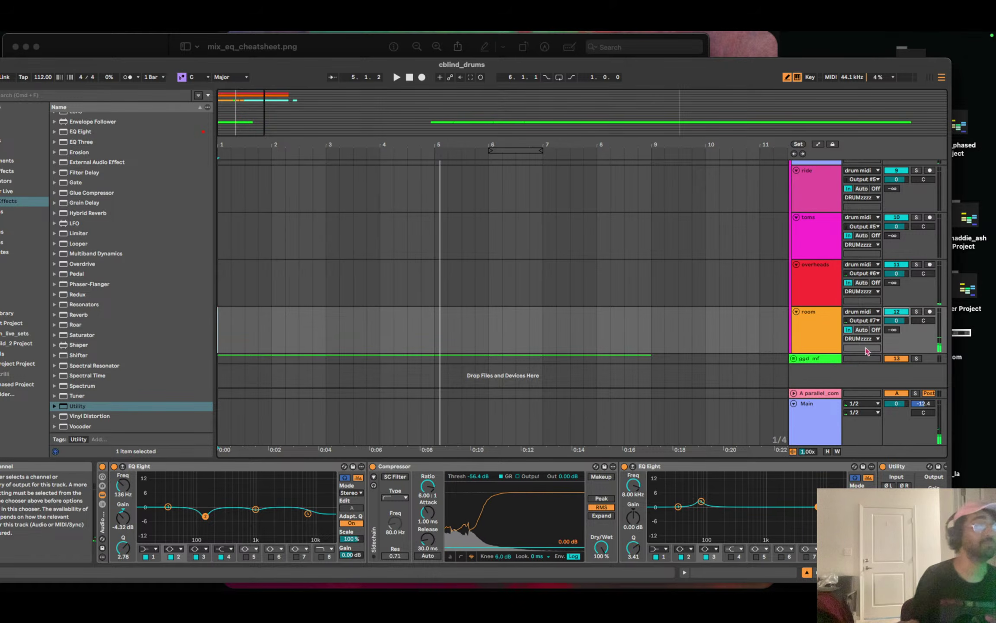
Raise the room track's Compressor threshold to -51.0 dB during playback.
mouse_move(432, 32)
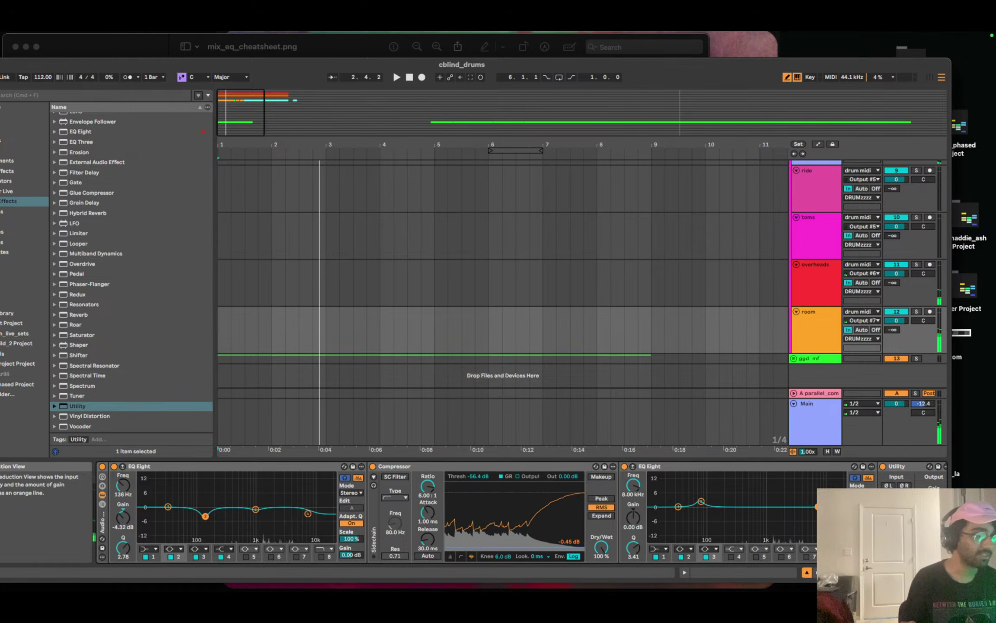
key("space")
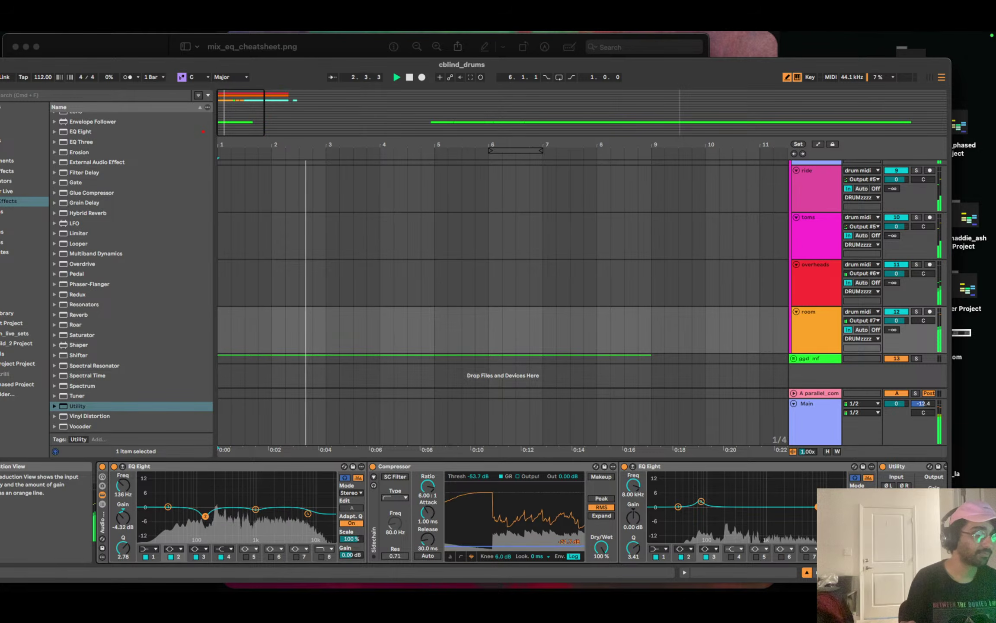
left_click_drag(525, 546, 525, 544)
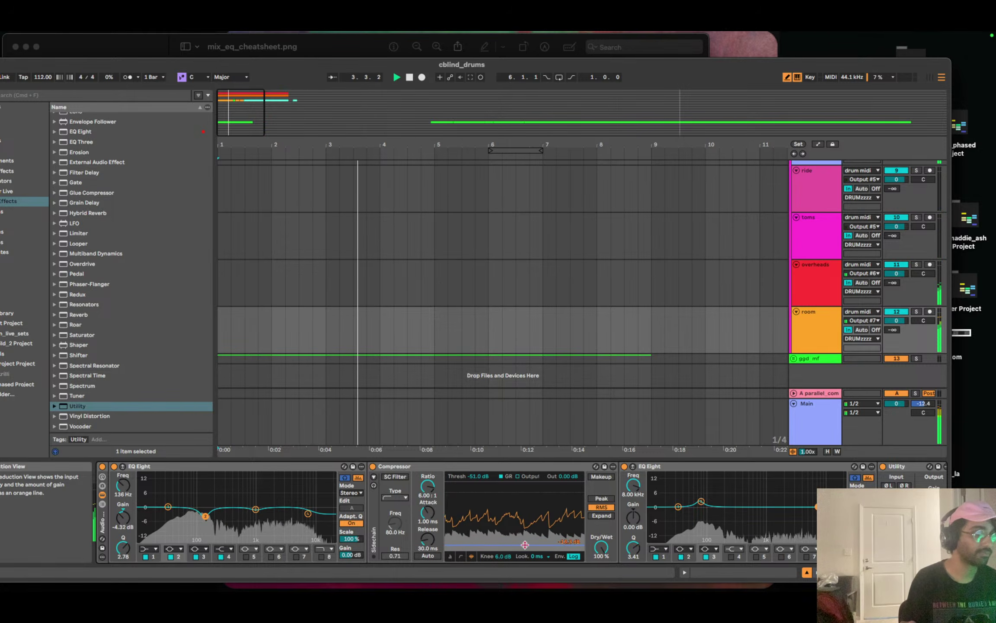
Open SSDSampler5 on the drum_midi track, inspect the Room and Ride mixer channels' microphone settings, and close the plug-in window.
scroll(817, 259, "up", 5)
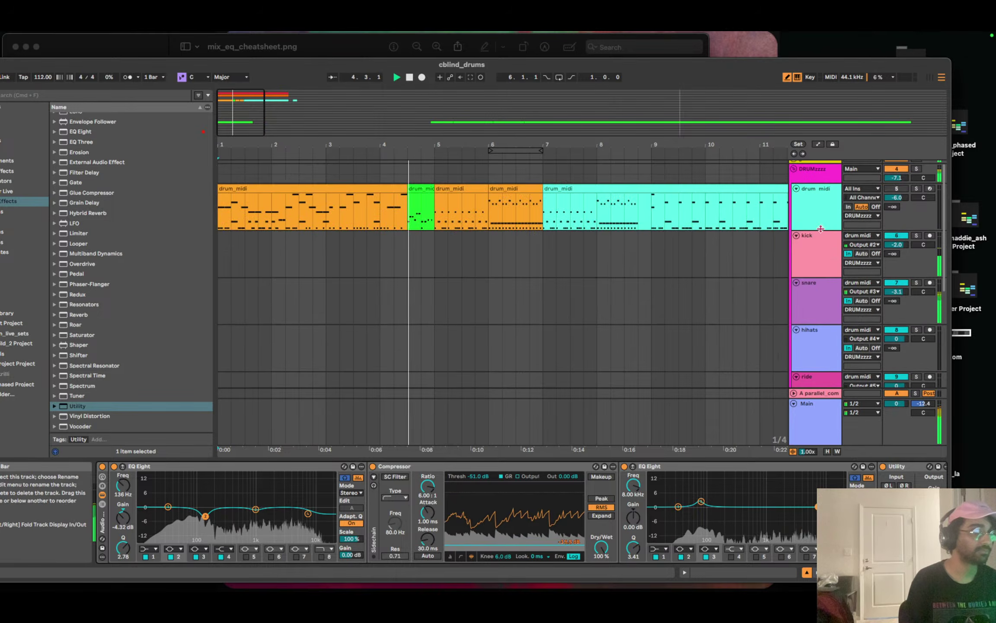
left_click(821, 207)
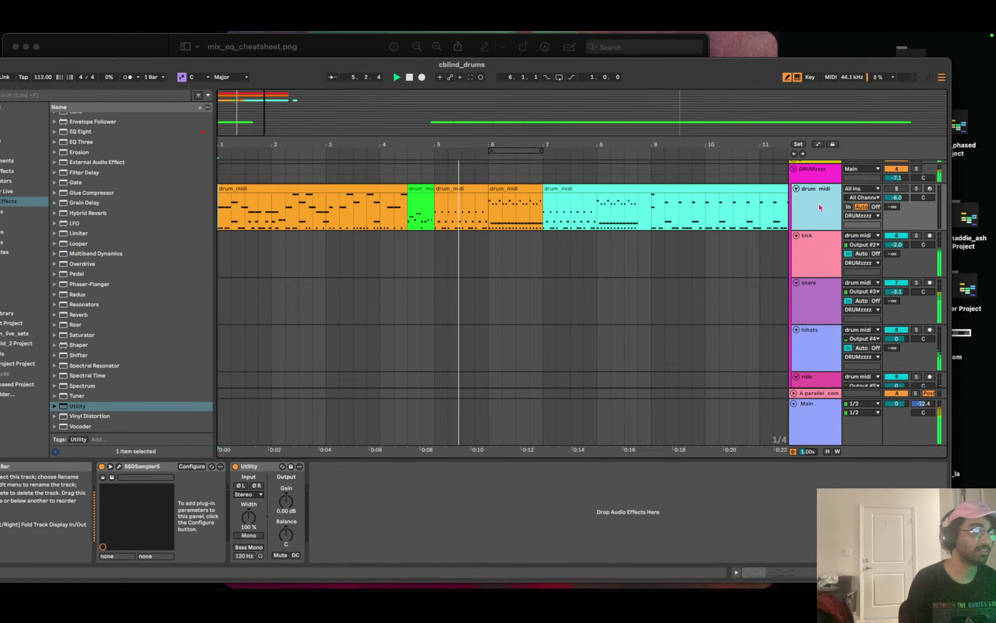
key("space")
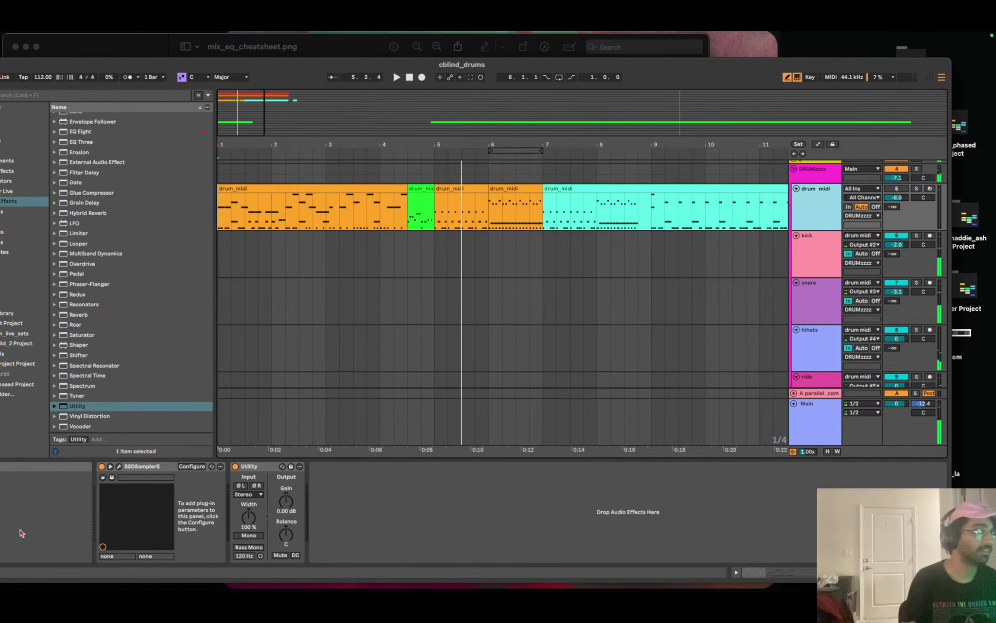
left_click(119, 467)
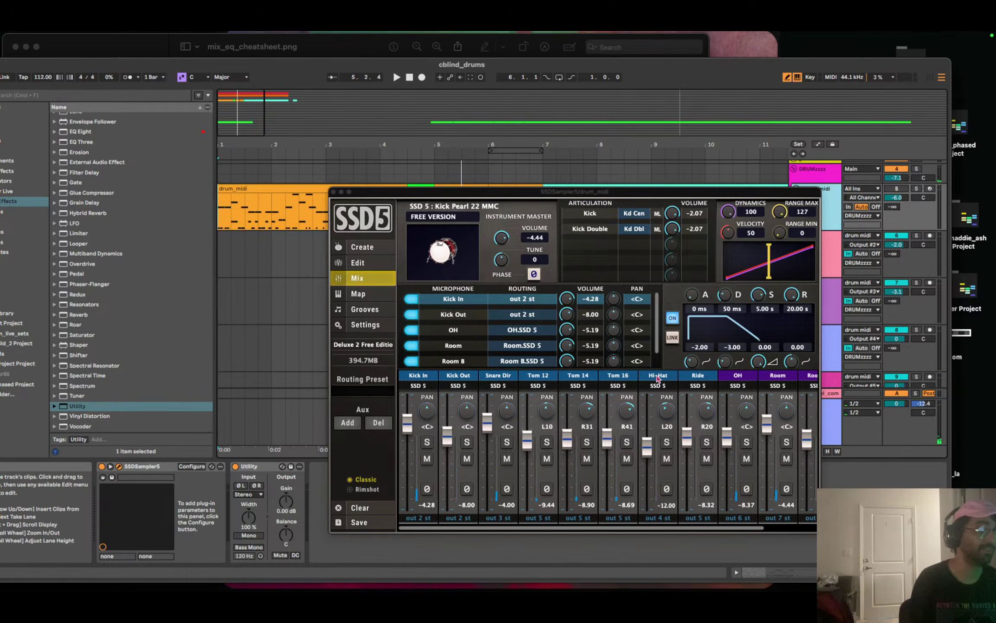
left_click(777, 376)
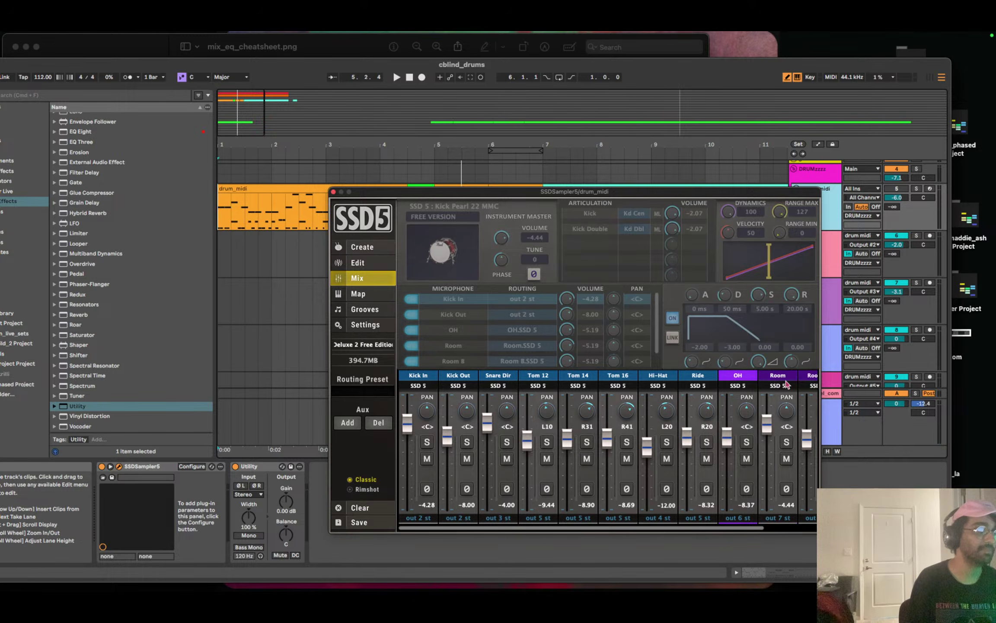
left_click(712, 378)
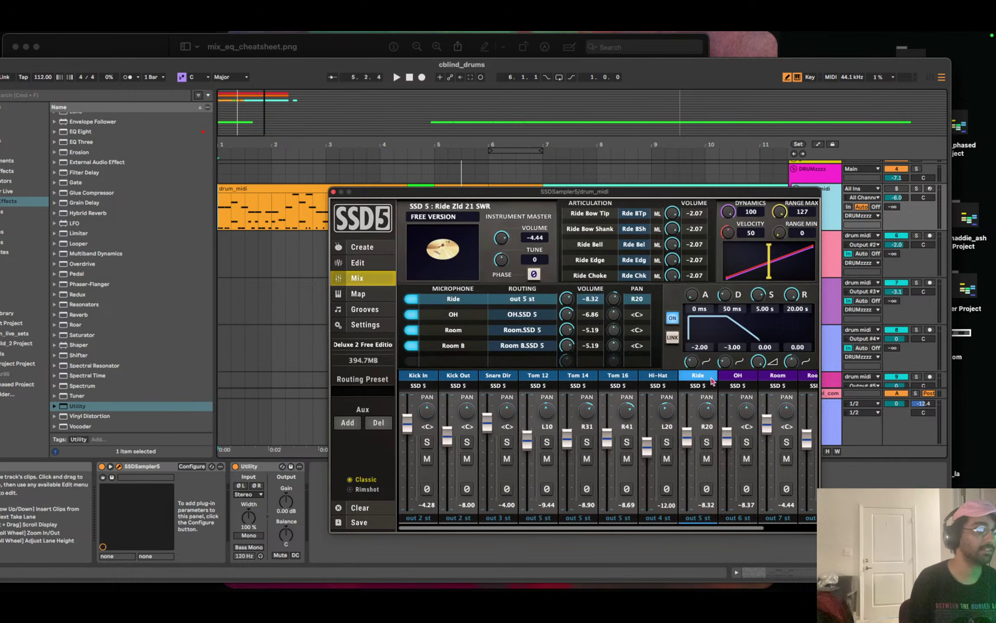
left_click(334, 192)
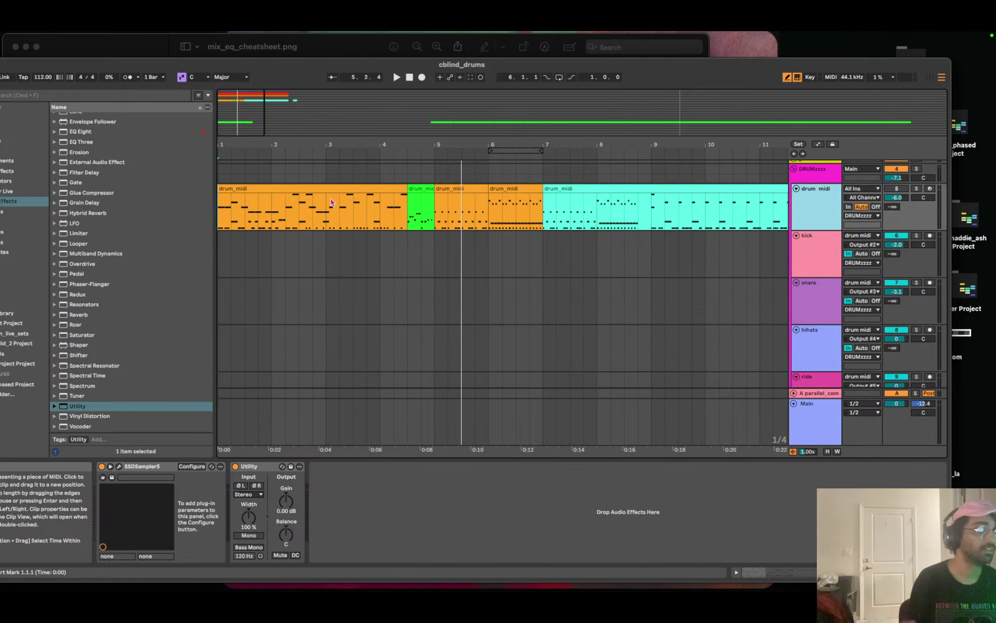
Set band 4 of the room track's first EQ Eight to a -4.14 dB high shelf at 7.96 kHz during playback.
key("space")
scroll(838, 307, "down", 5)
left_click(838, 308)
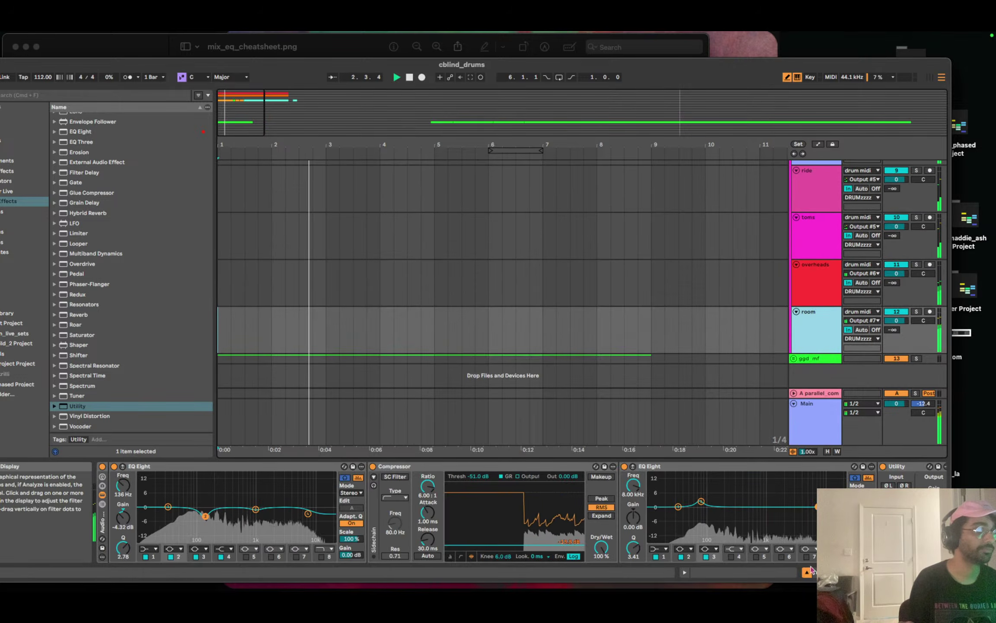
scroll(352, 488, "right", 1)
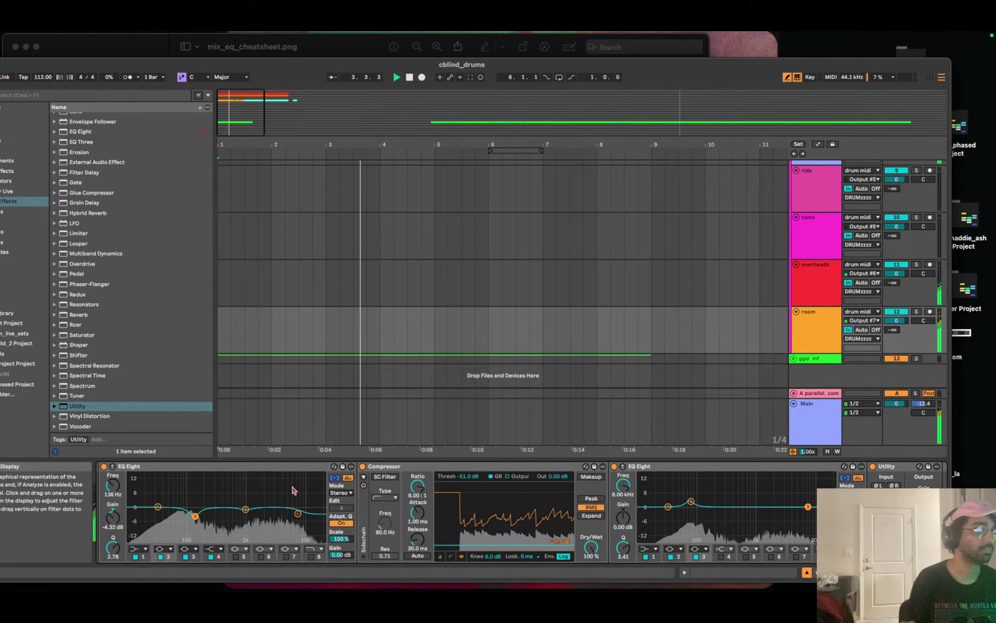
left_click(335, 477)
left_click_drag(816, 314, 815, 327)
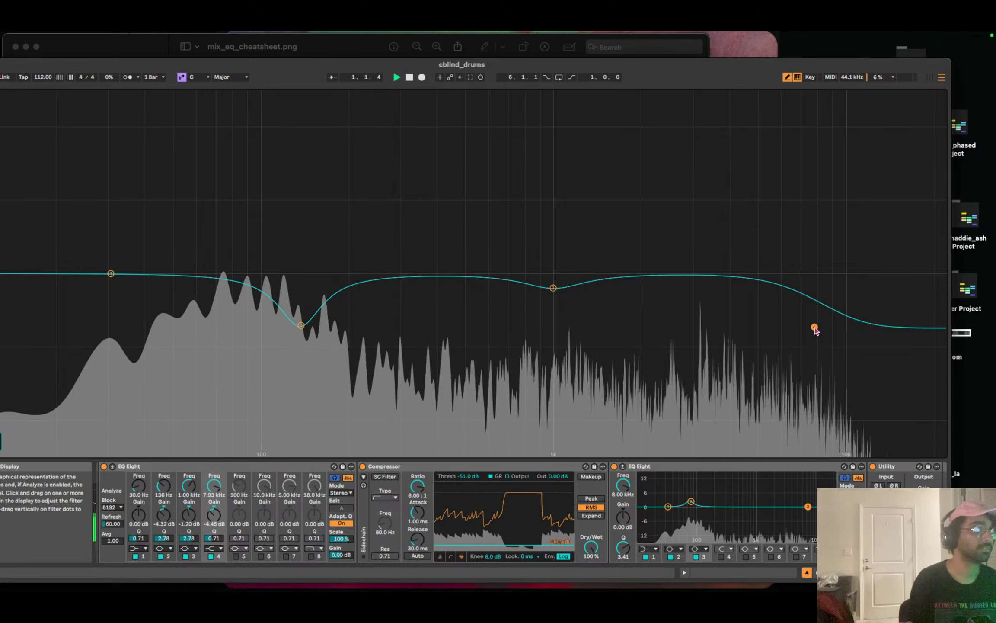
left_click_drag(815, 328, 817, 327)
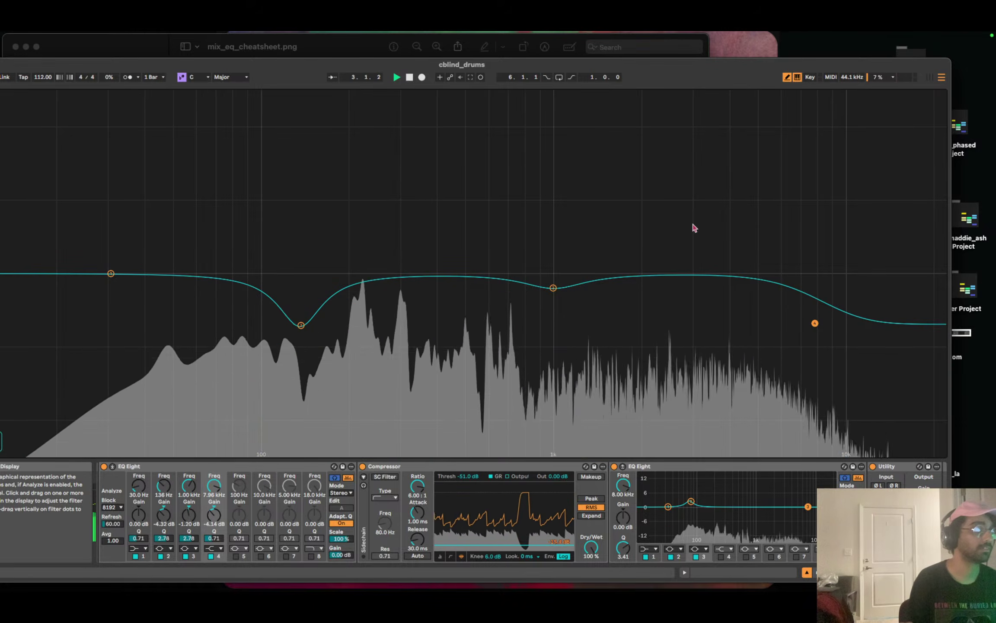
key("Escape")
Listen to the drums while checking the hihats, ride, toms, overheads and room track levels, and restart playback.
scroll(804, 285, "up", 2)
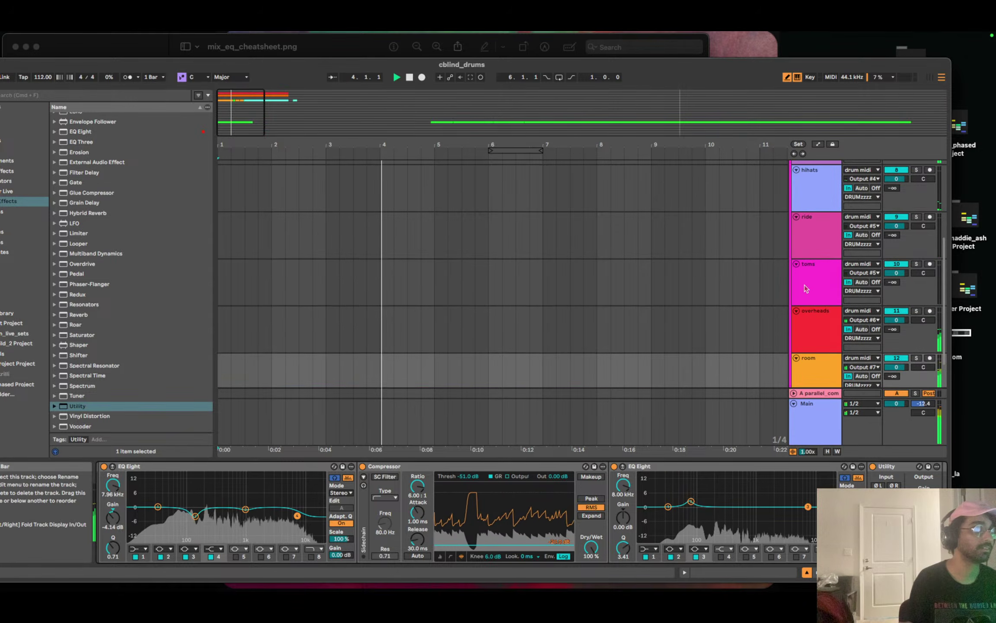
scroll(804, 285, "up", 2)
scroll(804, 285, "down", 2)
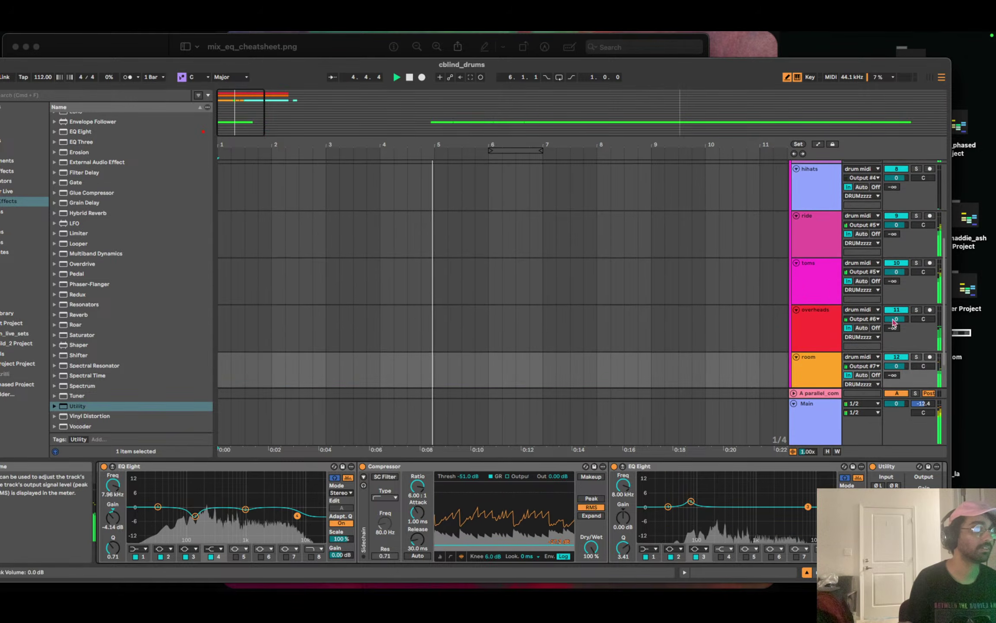
scroll(894, 315, "down", 2)
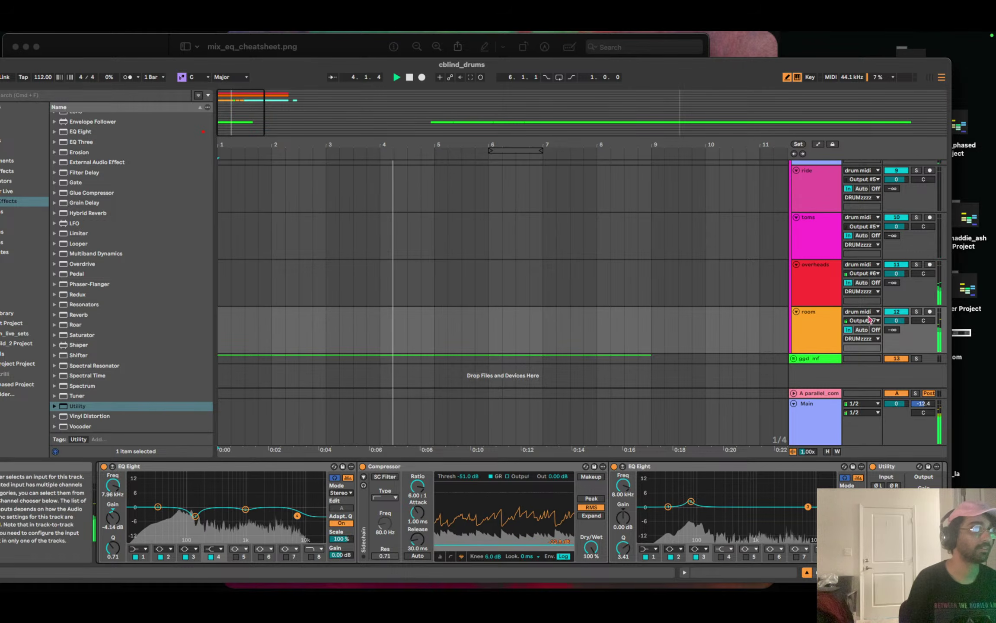
key("space")
key("space")
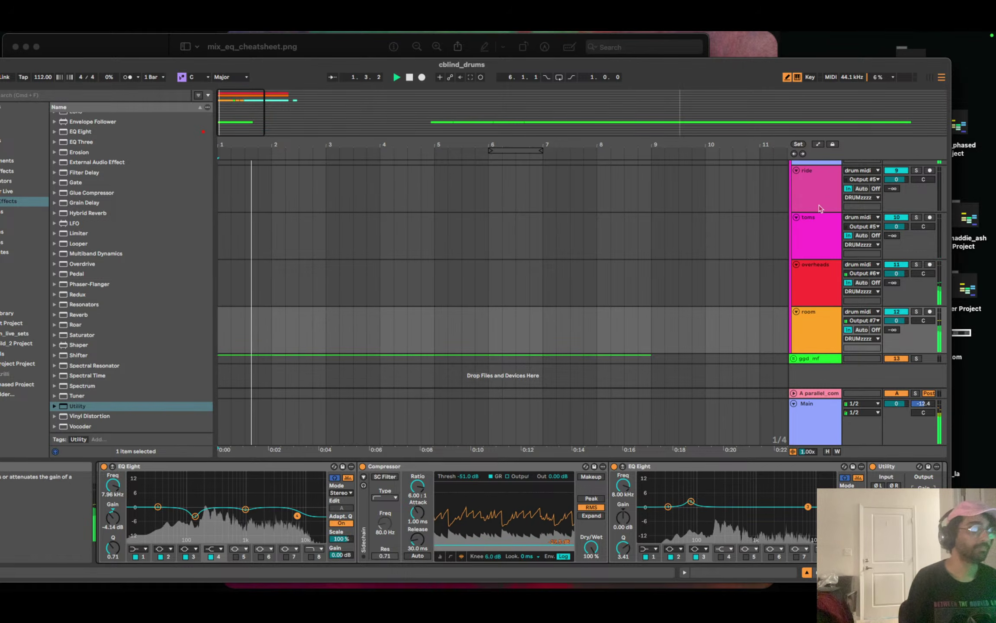
Set the snare's Room microphone volume to -2.67 dB in drum_midi's SSDSampler5 during playback, and close the plug-in window.
scroll(821, 208, "up", 5)
left_click(820, 208)
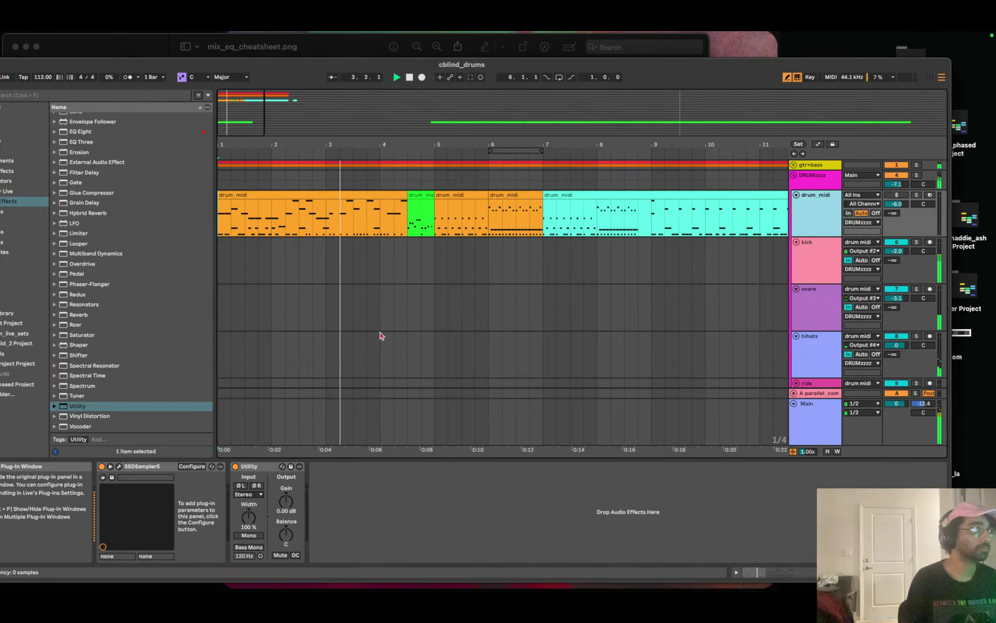
key("super+alt+p")
left_click(499, 380)
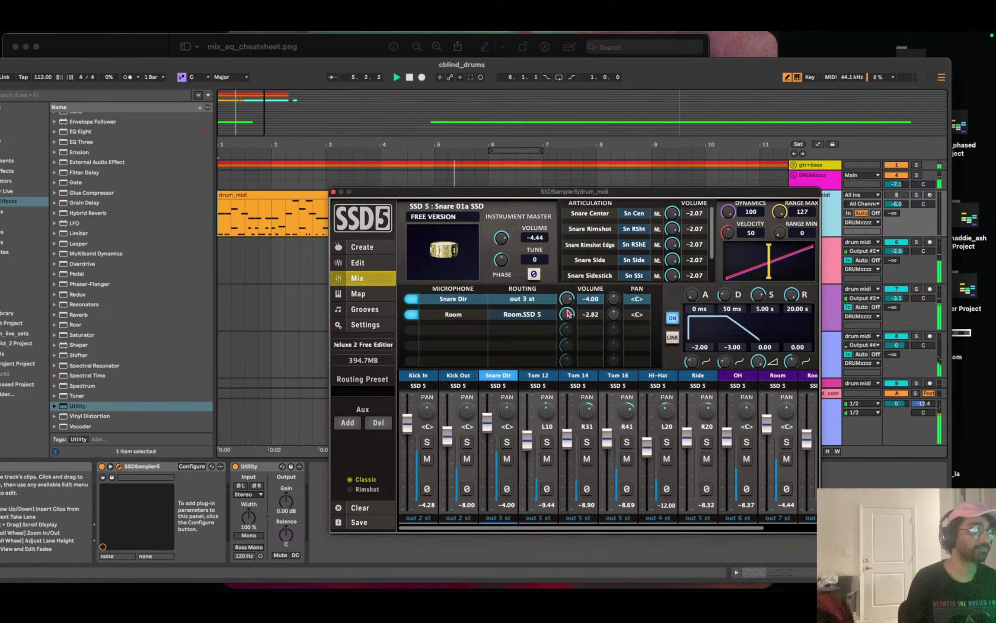
scroll(567, 313, "down", 1)
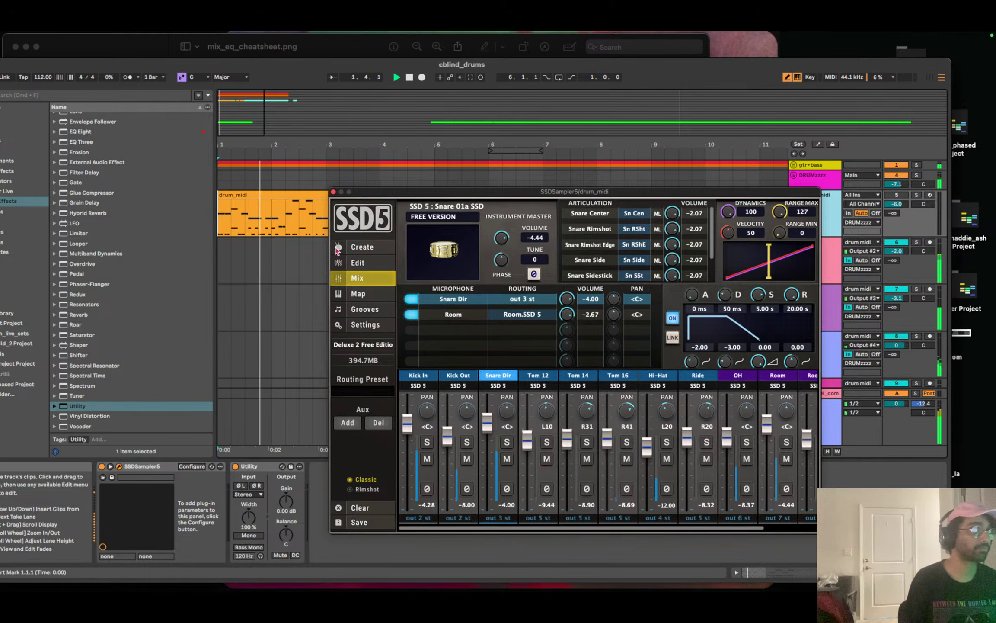
Enlarge the display of the room track's second EQ Eight, stop playback, and enable band 4 as a bell filter.
scroll(361, 204, "down", 5)
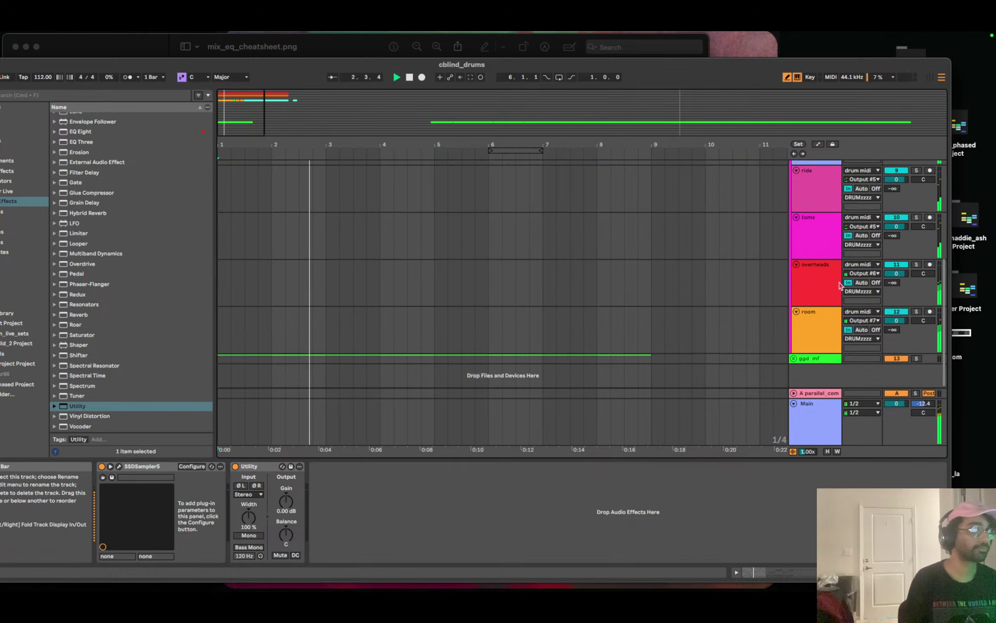
left_click(526, 329)
double_click(752, 501)
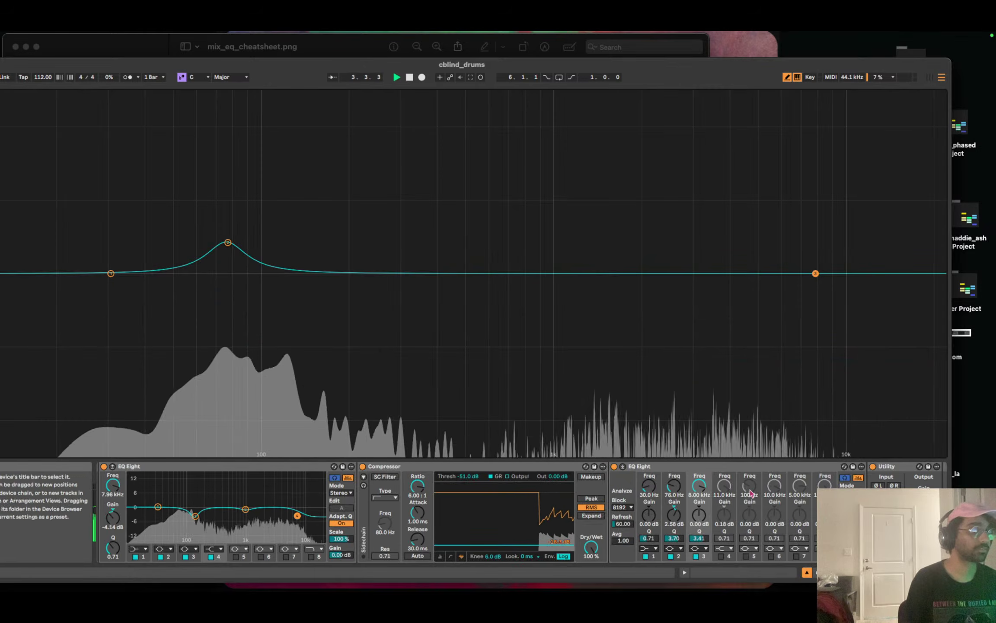
key("space")
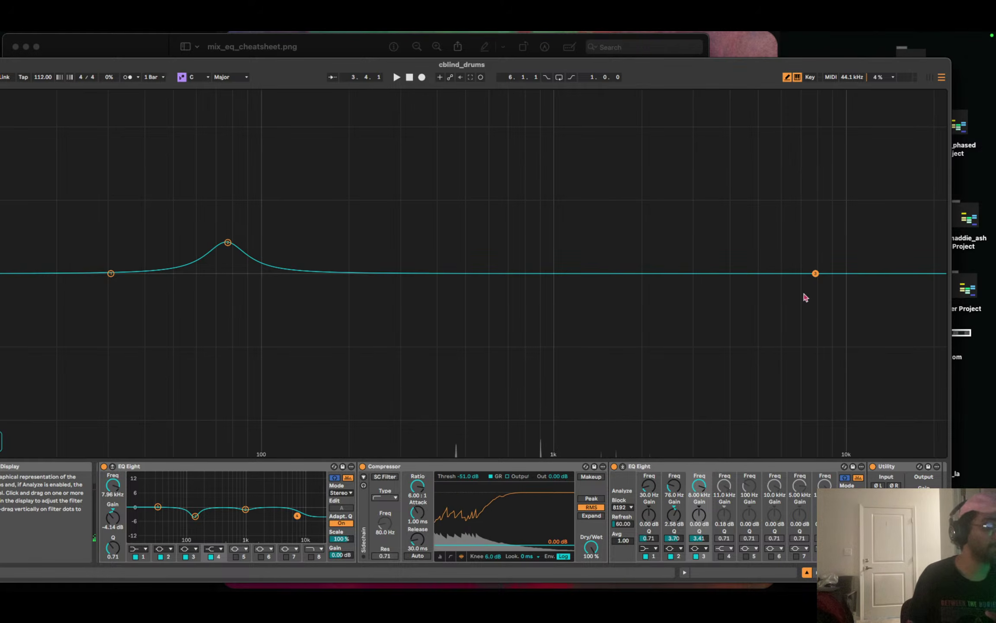
left_click(721, 556)
left_click(726, 548)
left_click(725, 548)
left_click(721, 557)
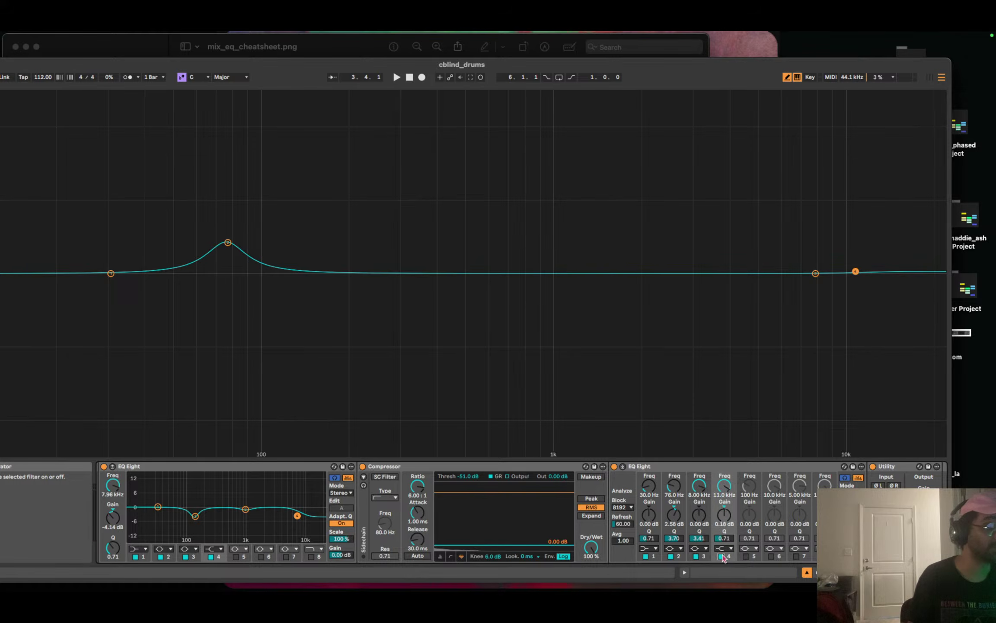
left_click(725, 548)
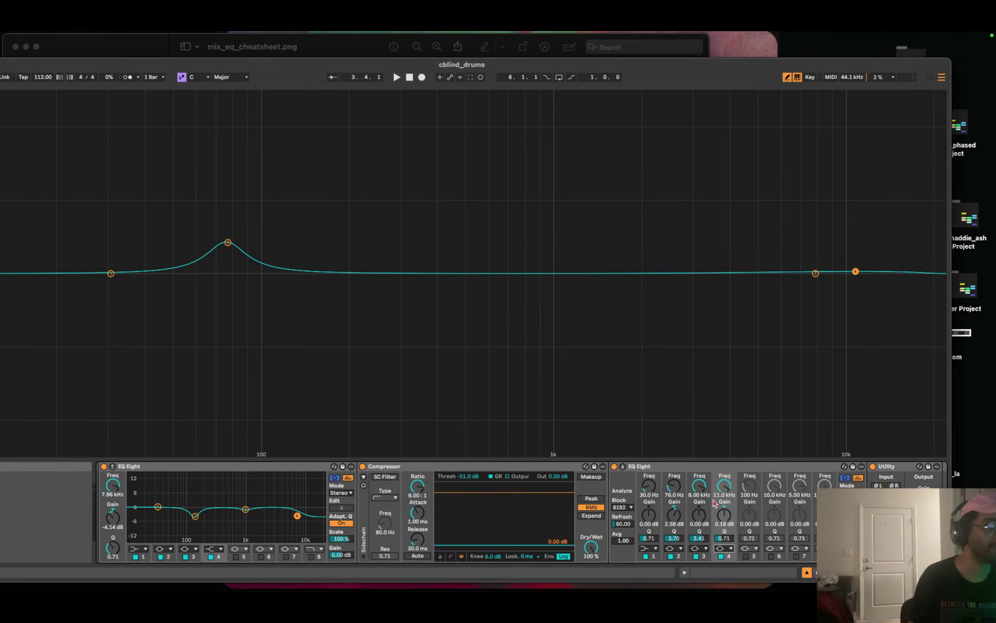
Set the second EQ Eight's band 3 to a -6.23 dB cut at 5.00 kHz with Q 6.80 during playback, and move band 4 to 10.6 kHz.
left_click_drag(815, 273, 774, 310)
key("space")
key("Escape")
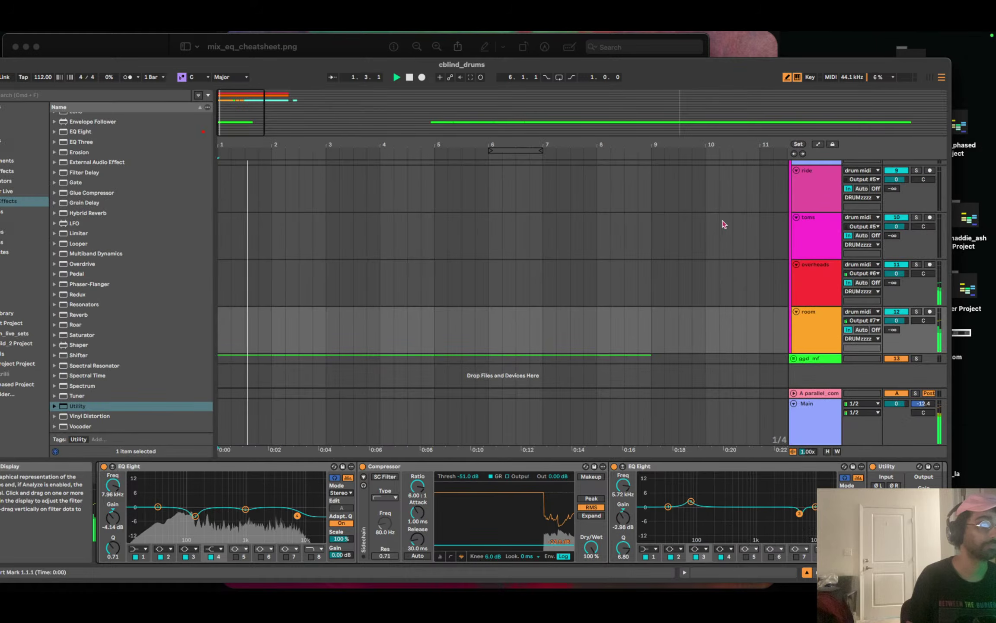
left_click(776, 476)
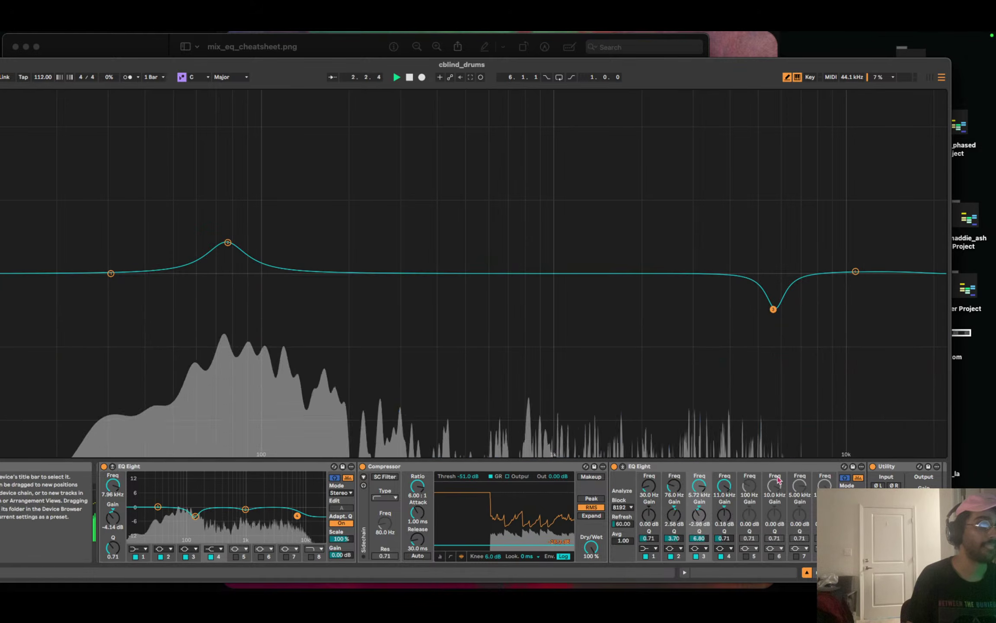
left_click_drag(773, 309, 757, 346)
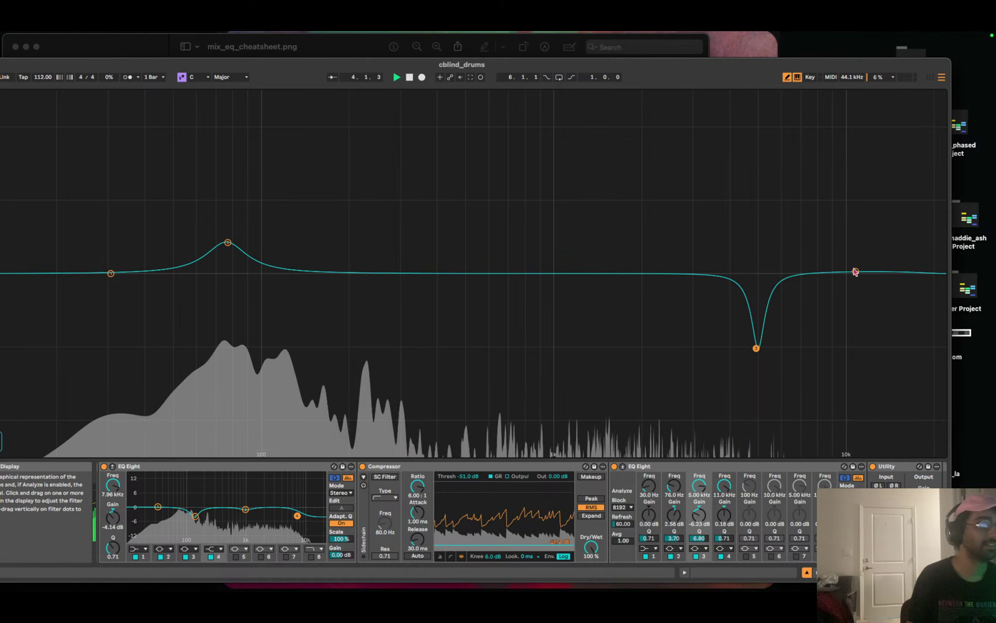
left_click_drag(856, 271, 851, 274)
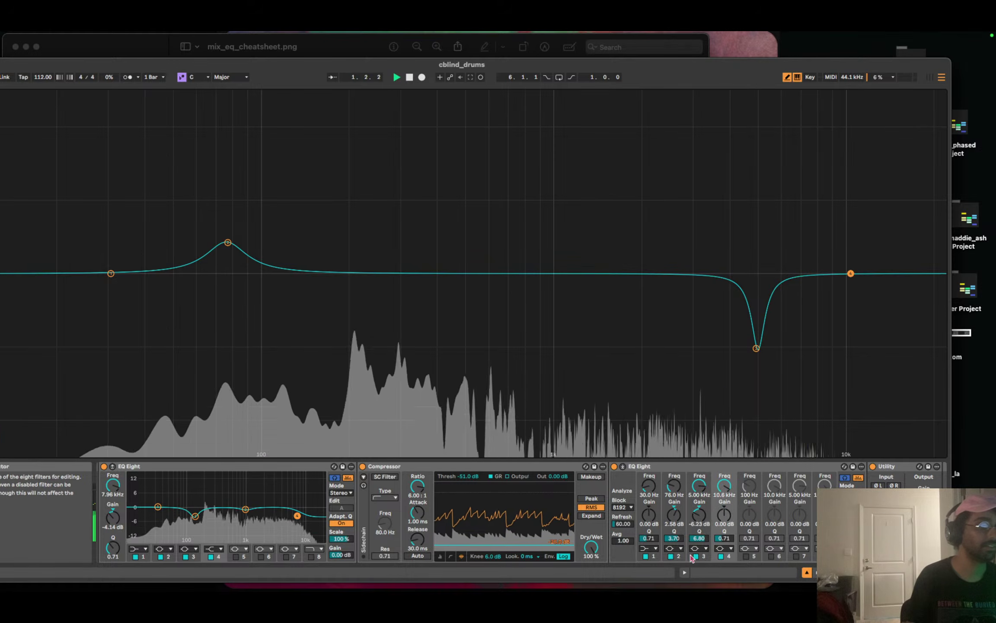
Enable band 5 of the second EQ Eight and shape it into a -4.76 dB cut at 1.44 kHz with a Q of 13.5.
left_click(747, 557)
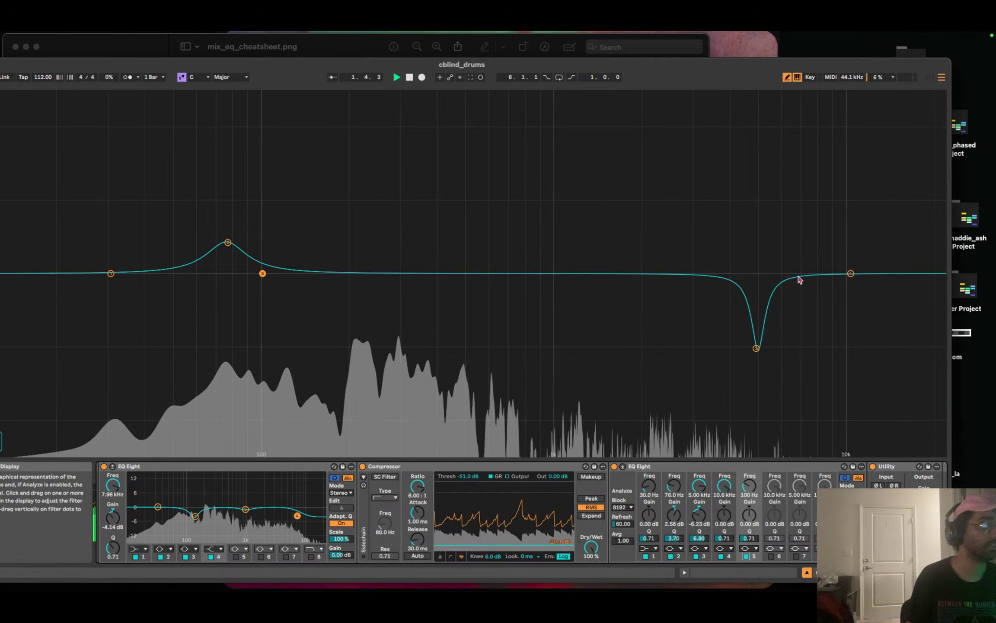
left_click_drag(262, 274, 682, 273)
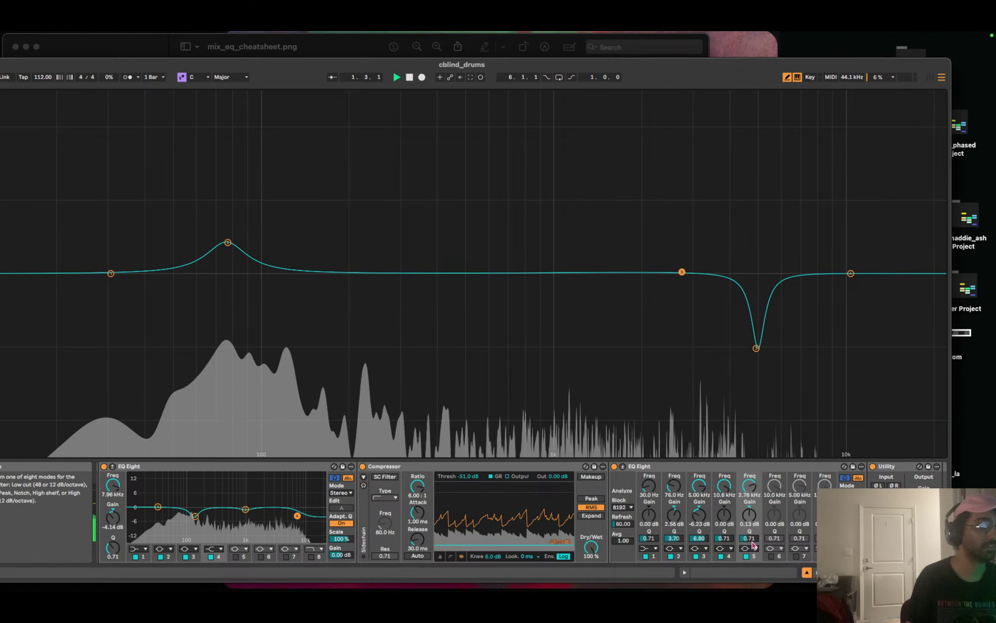
left_click_drag(752, 544, 752, 510)
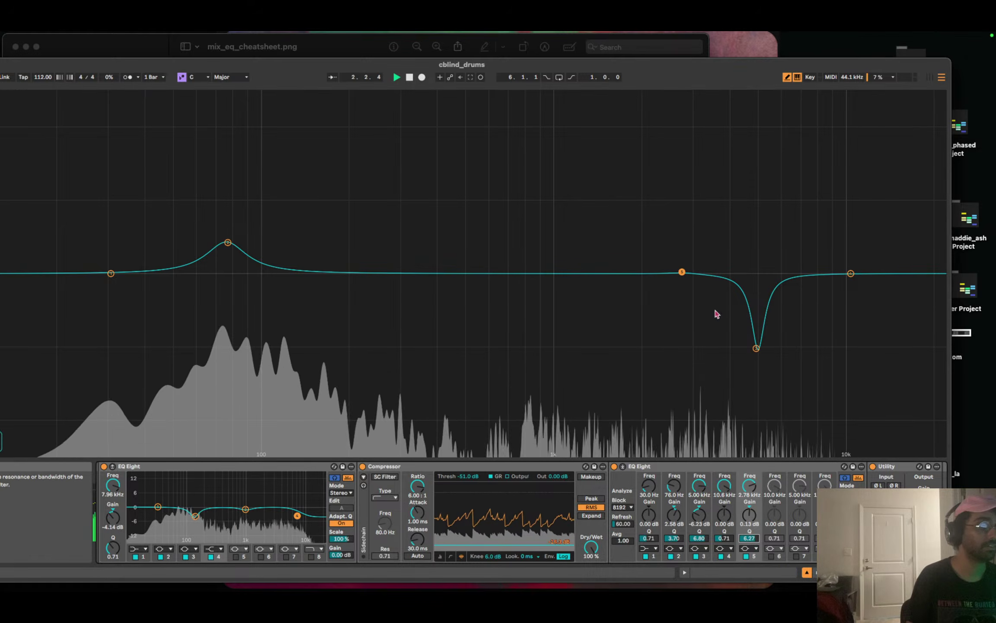
left_click_drag(682, 272, 687, 333)
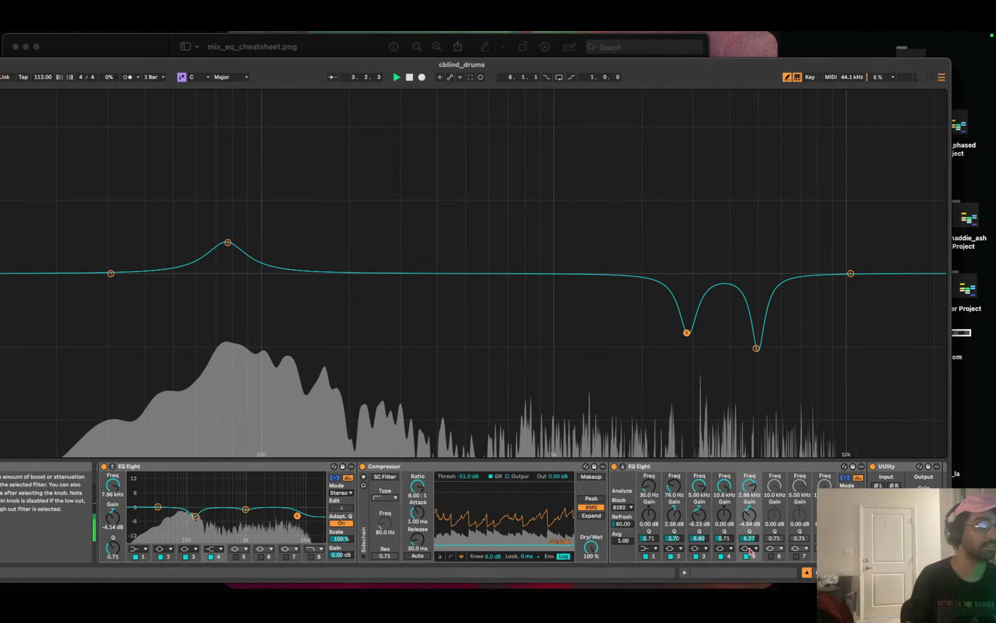
left_click_drag(751, 541, 750, 510)
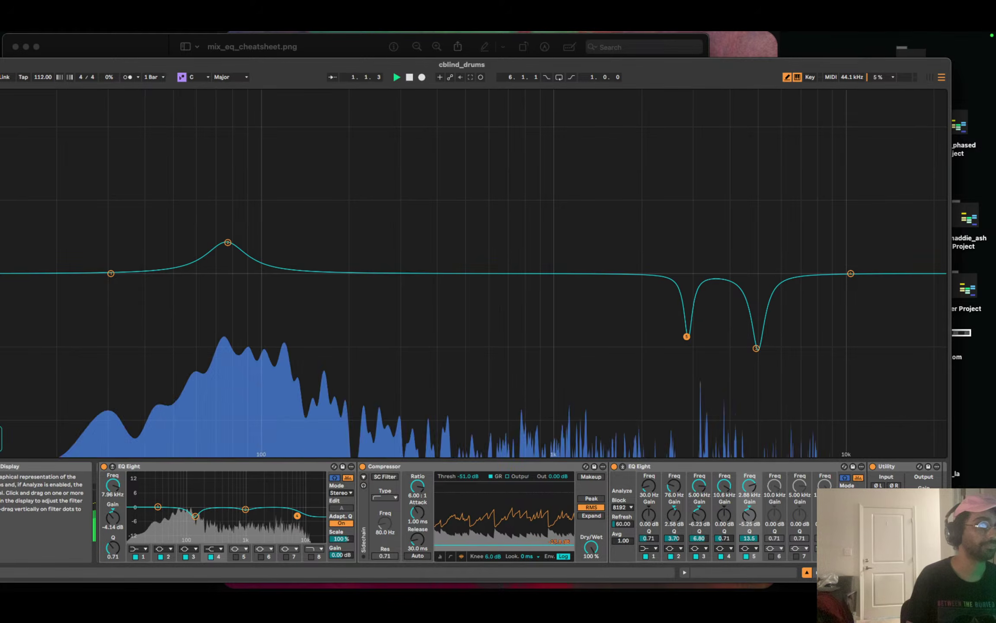
left_click_drag(687, 332, 672, 339)
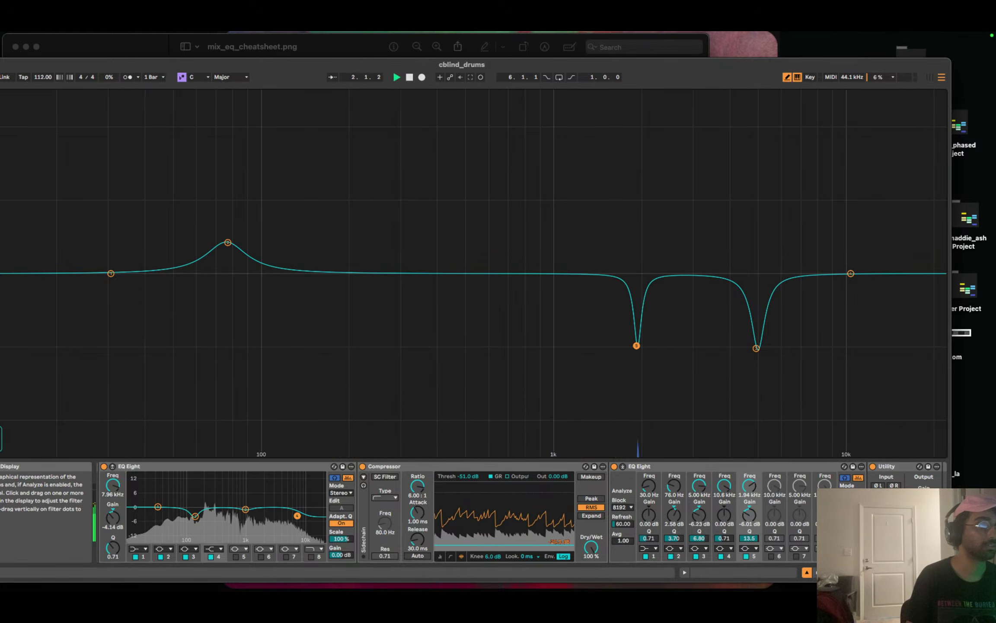
left_click_drag(658, 222, 603, 93)
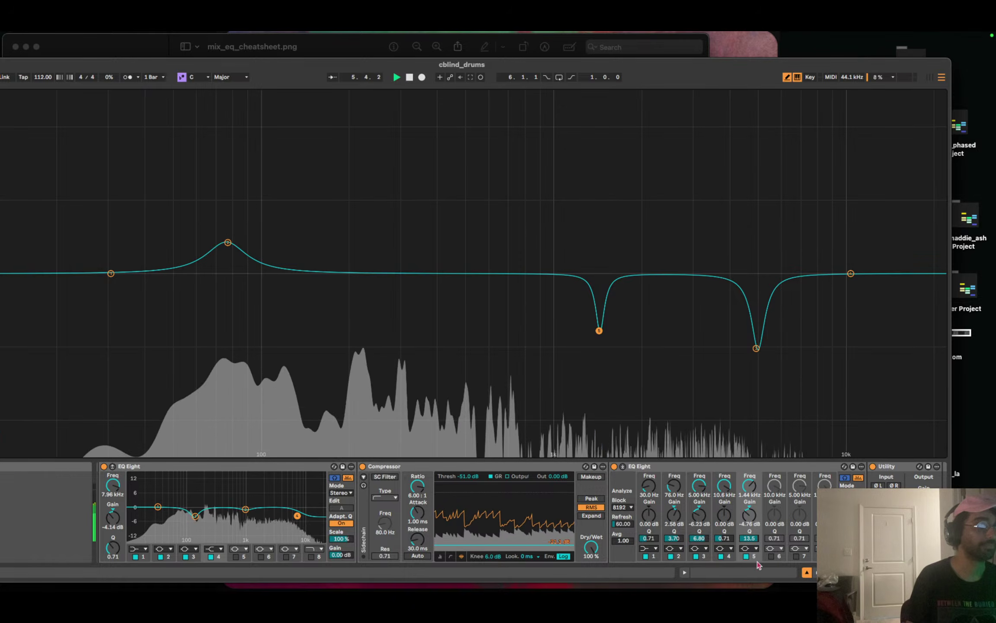
Turn off band 6 of the second EQ Eight, set band 4 to 0.22 dB at 10.4 kHz, and collapse the enlarged display.
key("space")
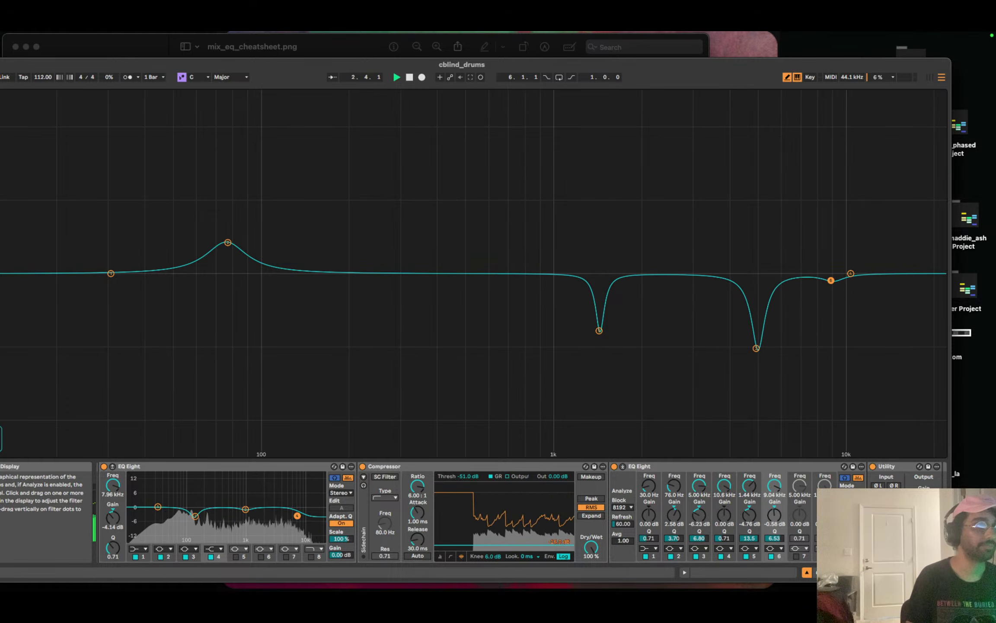
double_click(831, 281)
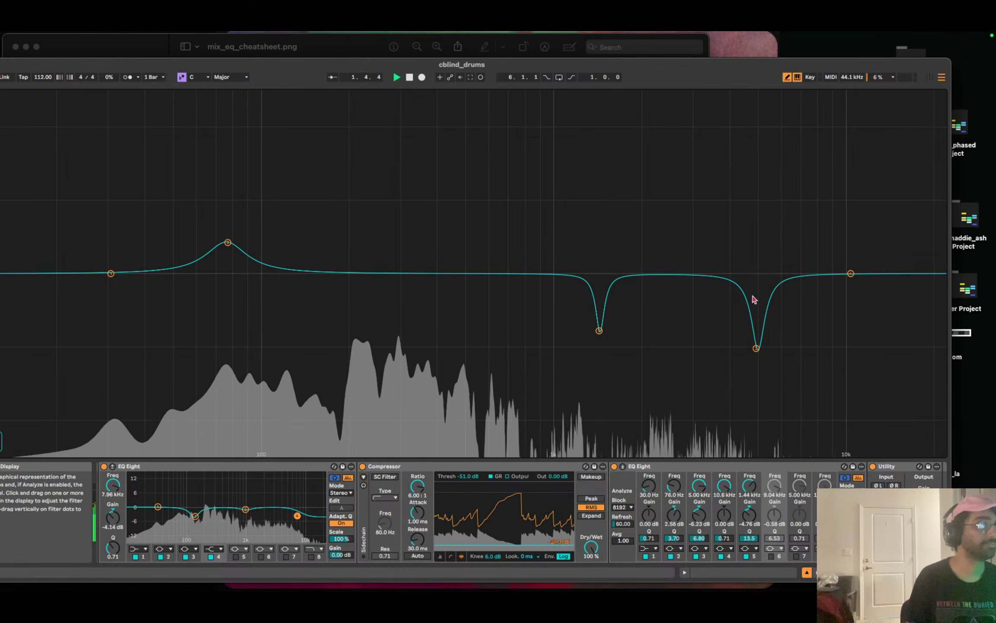
left_click_drag(851, 273, 850, 275)
left_click(623, 466)
Stop playback, unsolo the room track, and play the full drum mix.
key("space")
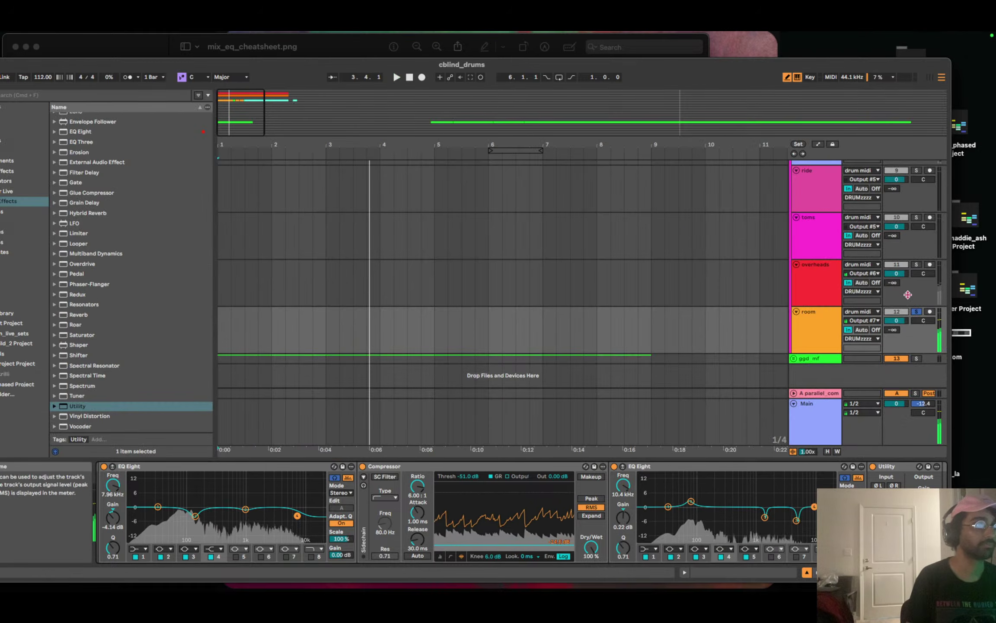
left_click(916, 311)
key("space")
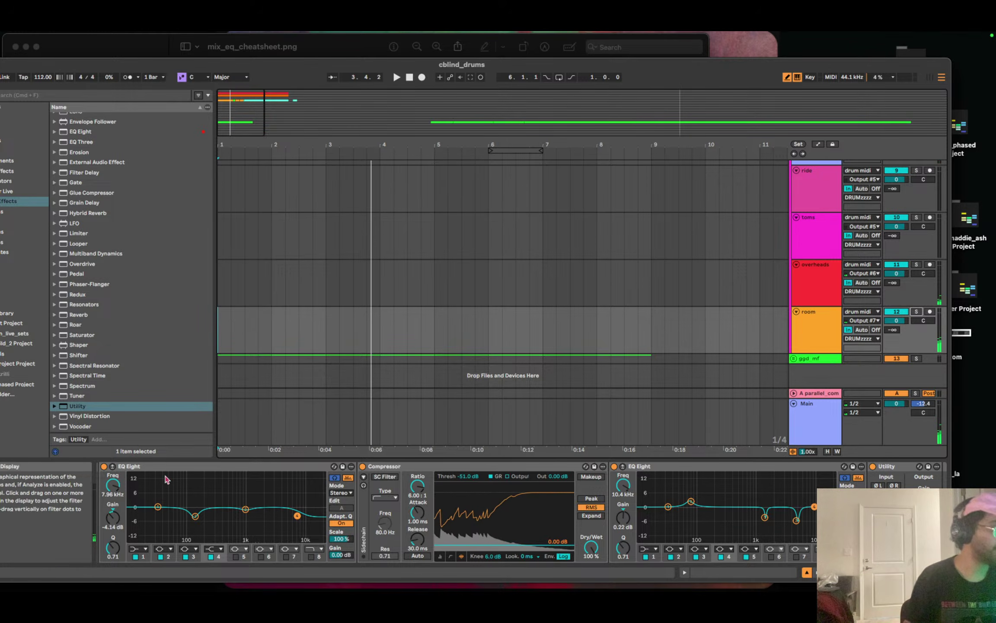
Group the room track's two EQ Eights, Compressor and Utility into an Audio Effect Rack, and compare the drums with the rack off and on.
left_click(225, 467)
left_click(901, 467, "shift")
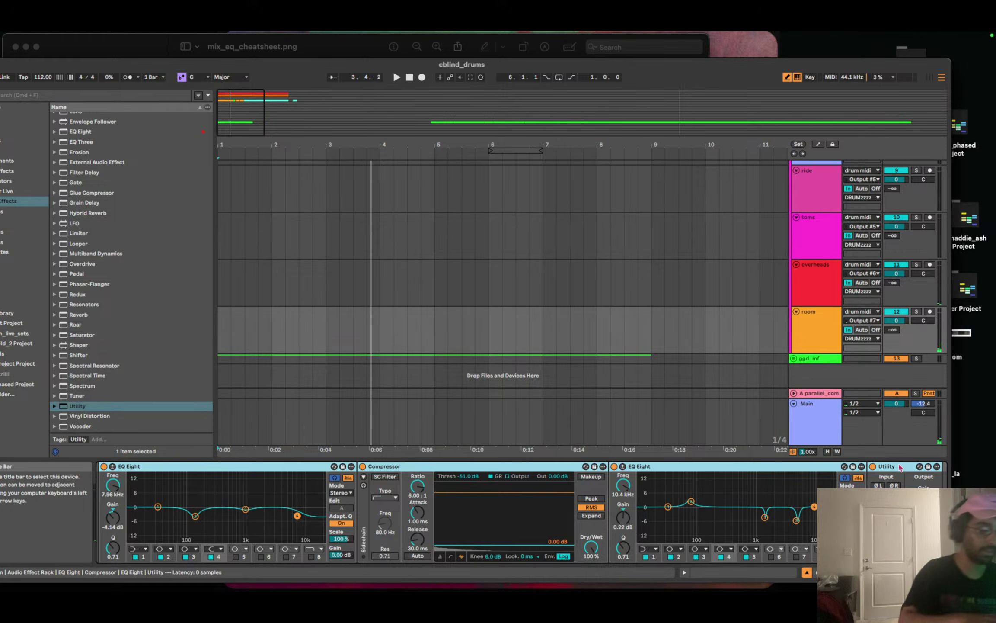
key("super+g")
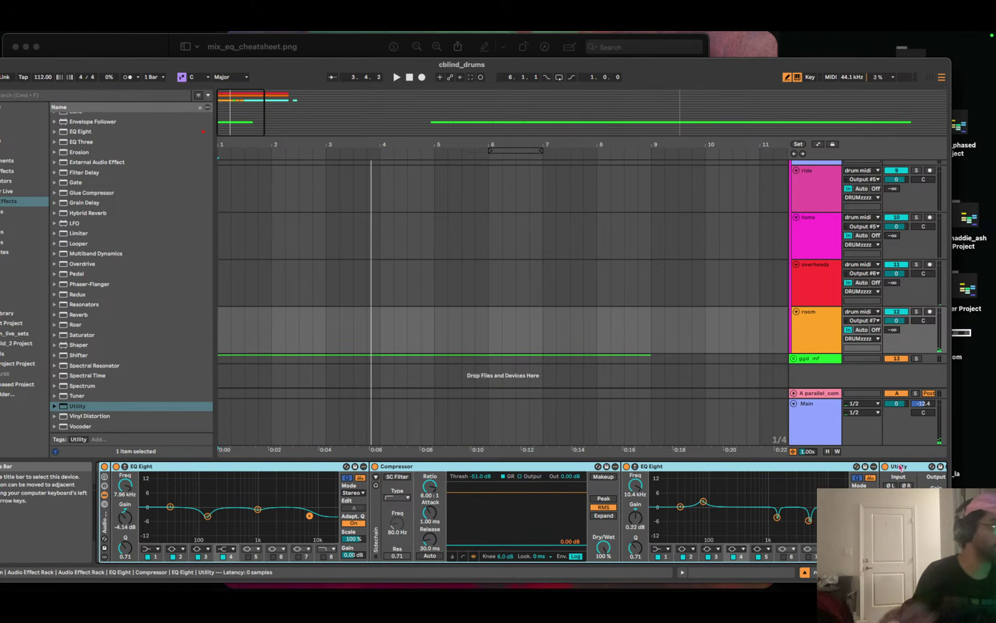
left_click(410, 78)
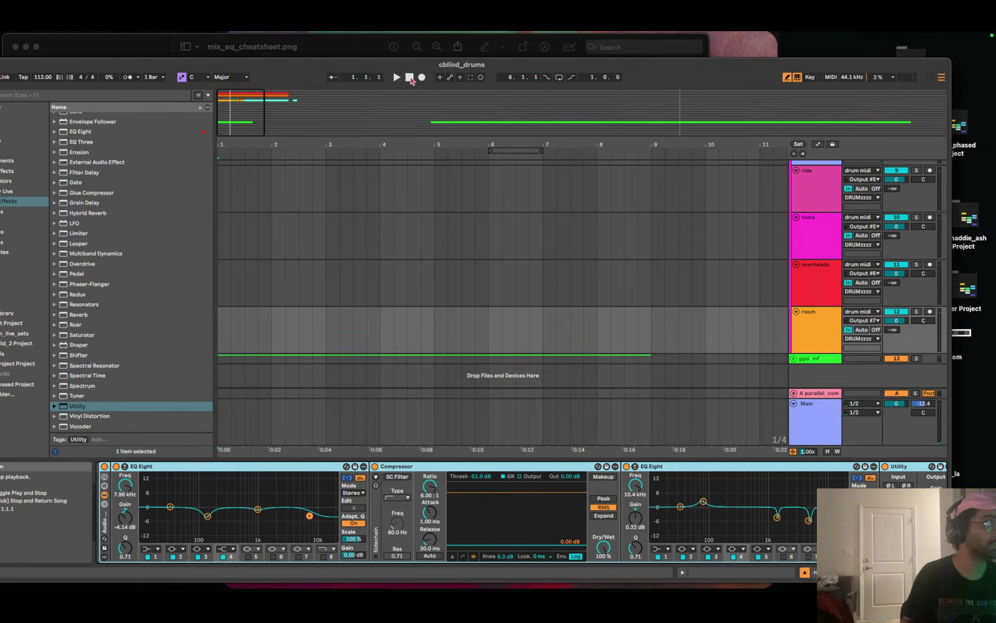
left_click(105, 466)
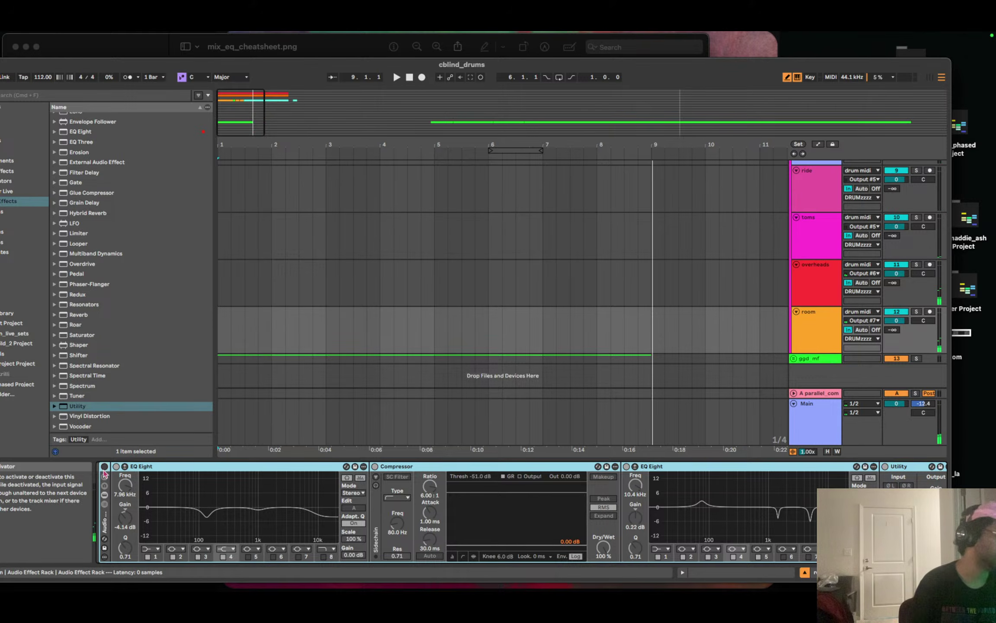
left_click(104, 466)
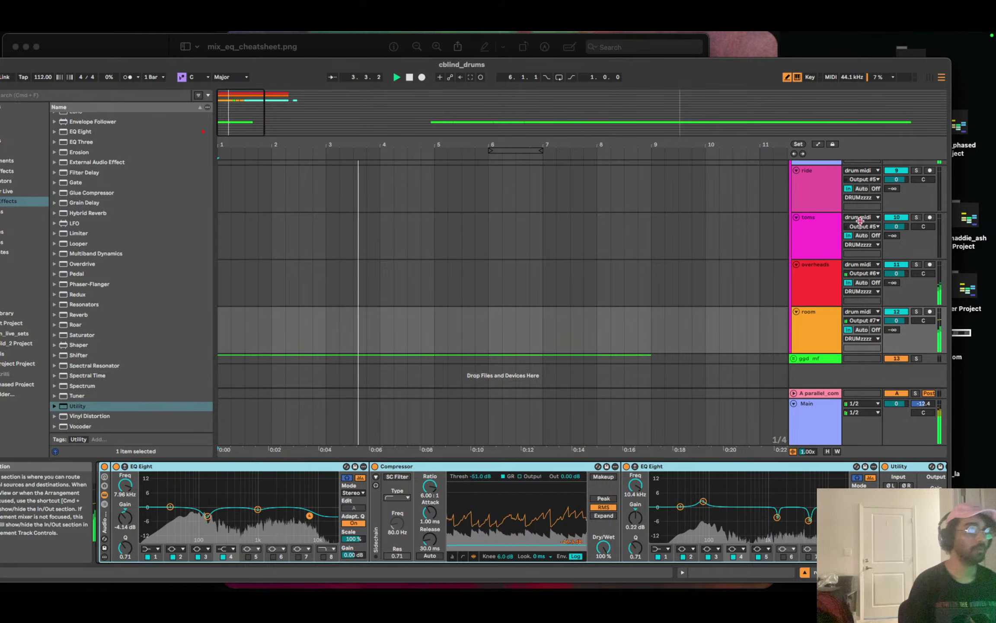
Set the gain of the snare track's Utility to 3.33 dB during playback.
scroll(861, 229, "up", 2)
scroll(860, 229, "up", 2)
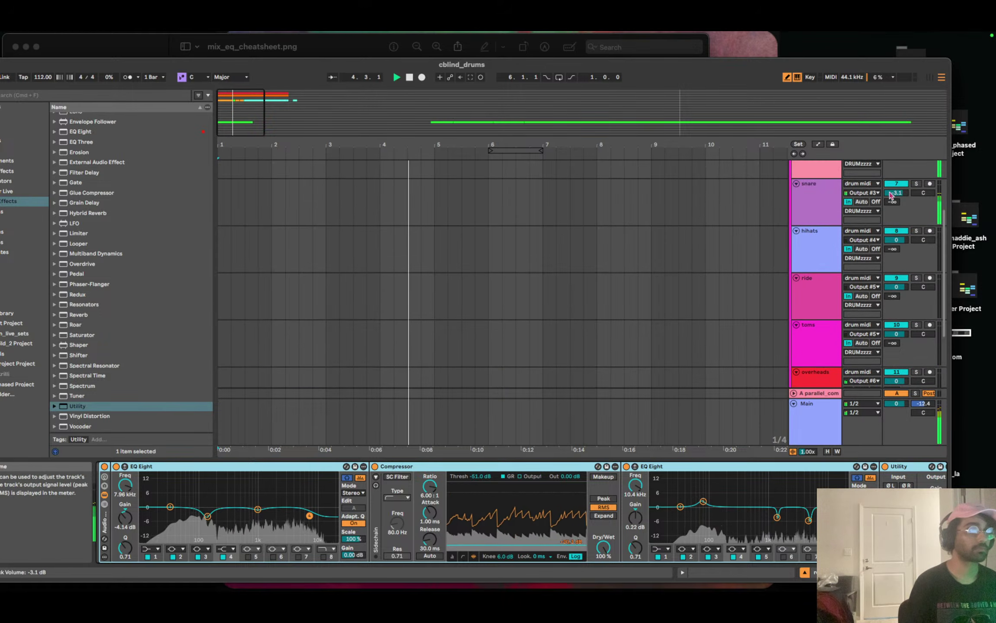
left_click(818, 201)
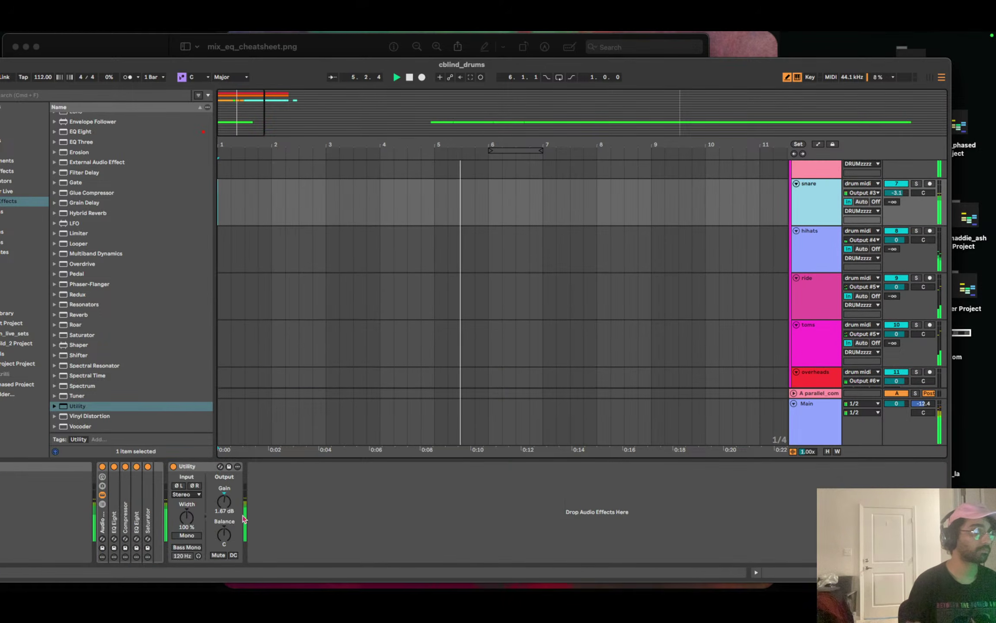
left_click_drag(224, 501, 224, 494)
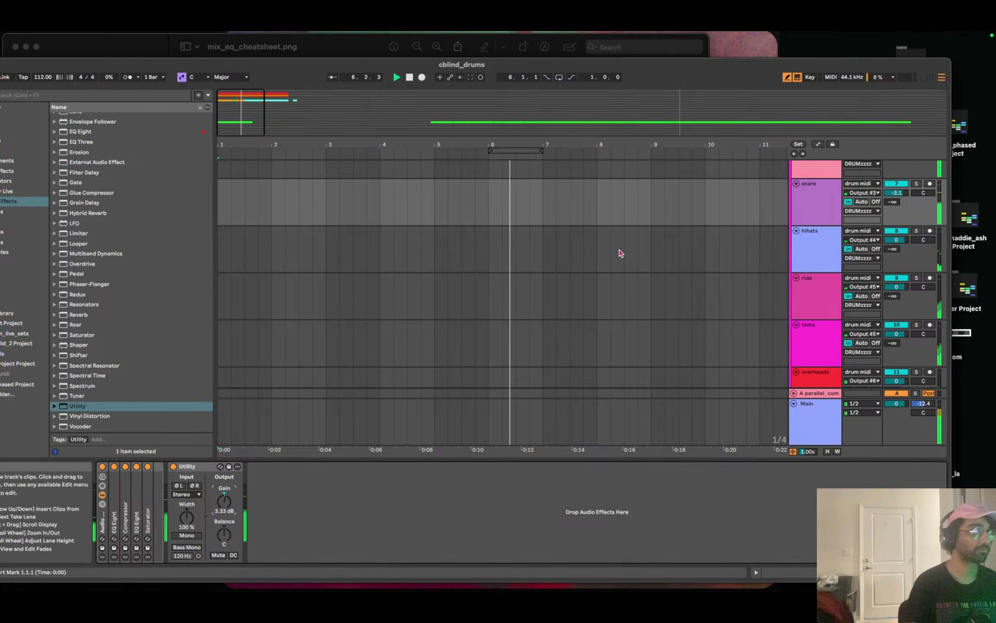
Play the full drum mix and compare it with the room track's Audio Effect Rack off and on, leaving the rack on.
scroll(863, 199, "down", 3)
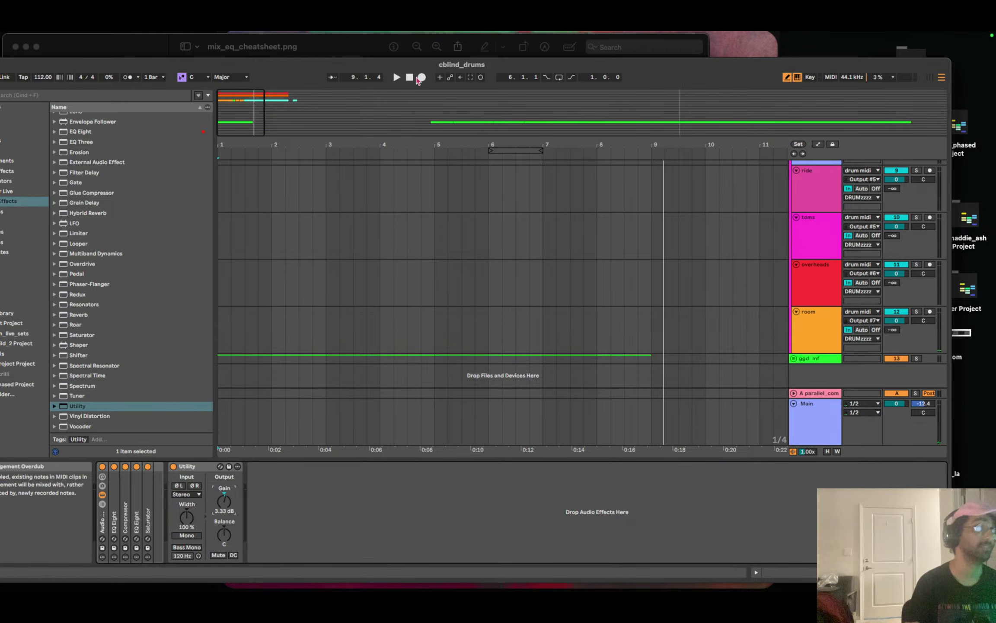
left_click(807, 326)
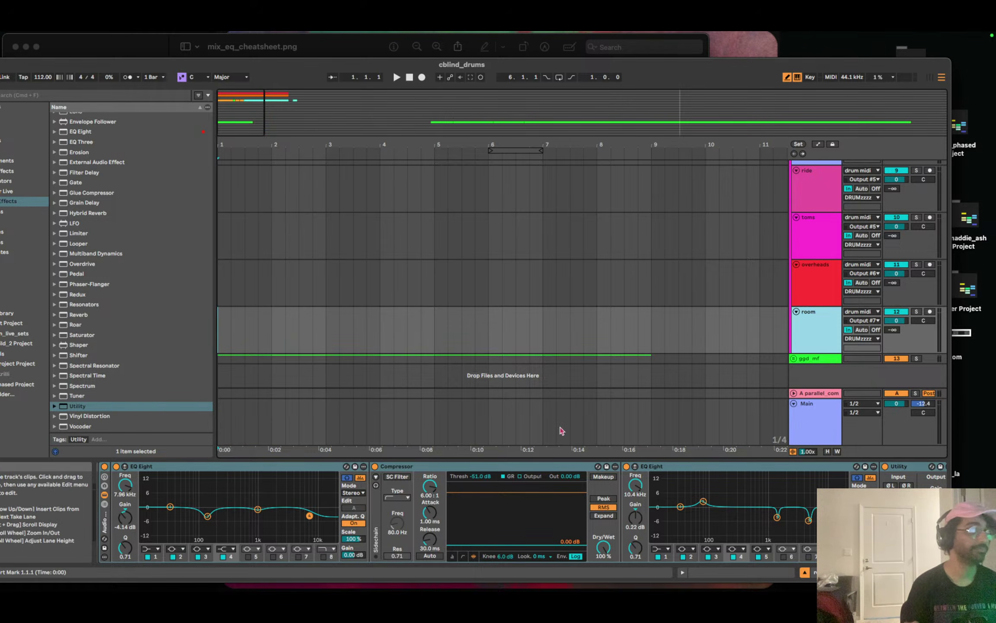
key("space")
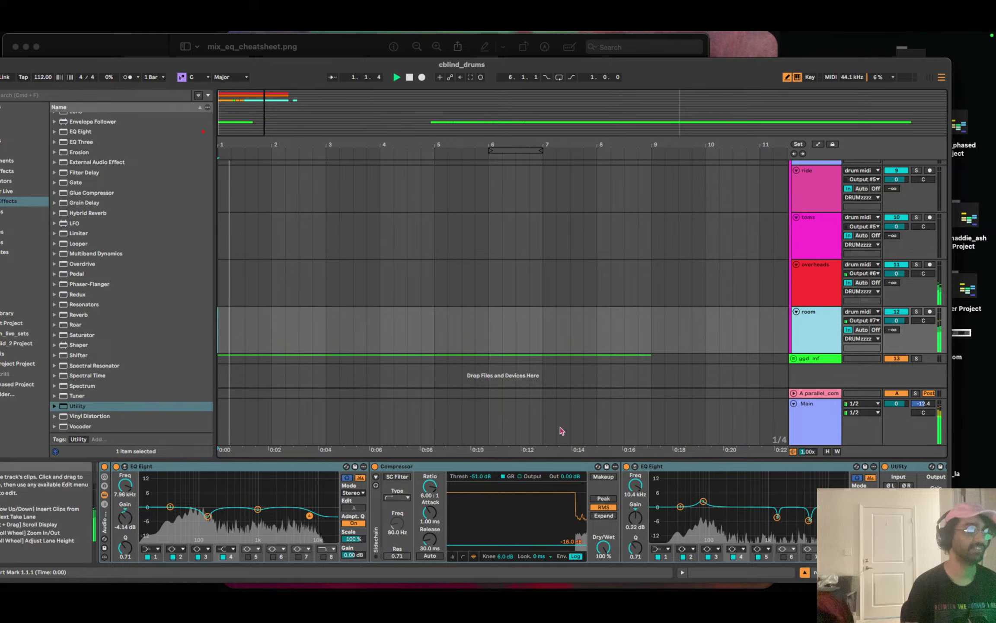
left_click(104, 468)
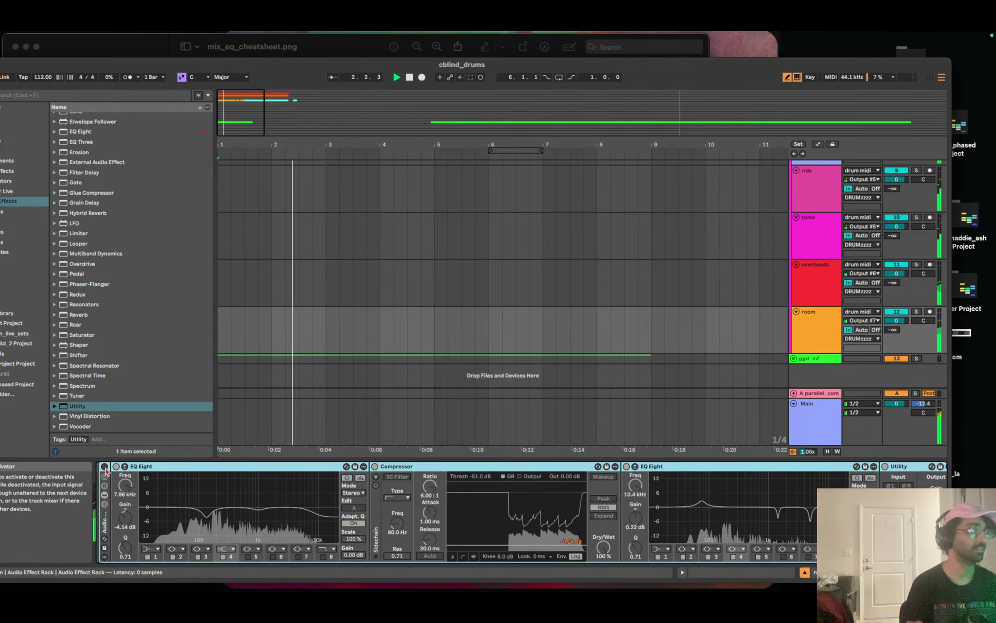
left_click(105, 467)
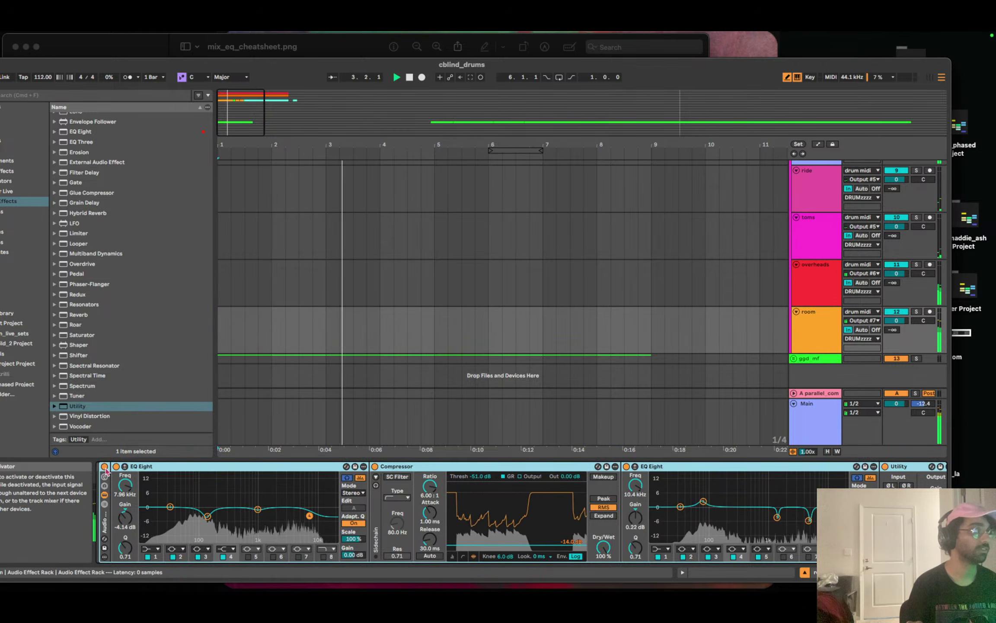
left_click(104, 468)
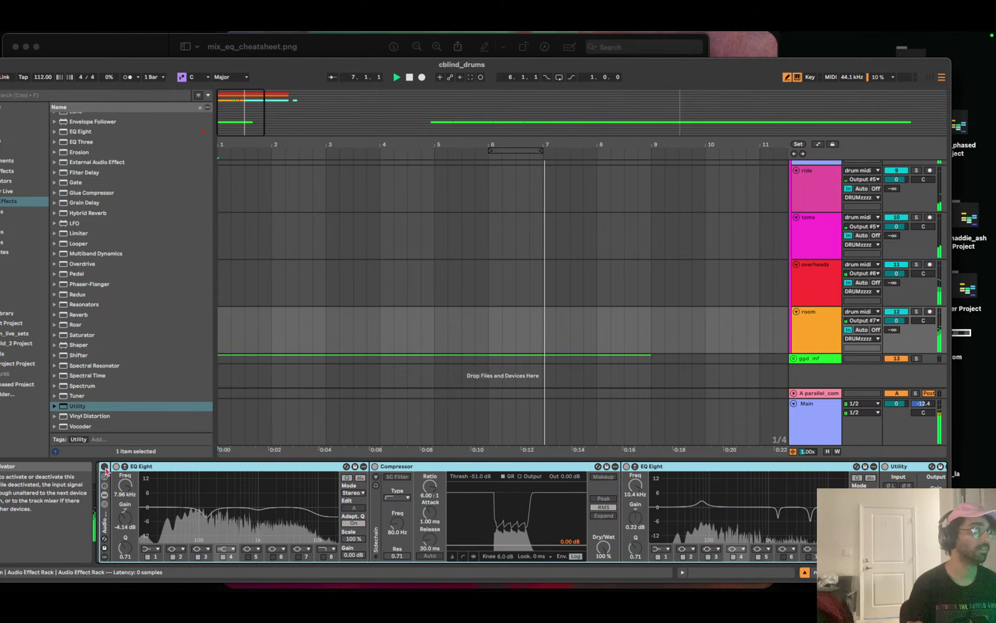
left_click(104, 467)
left_click(104, 468)
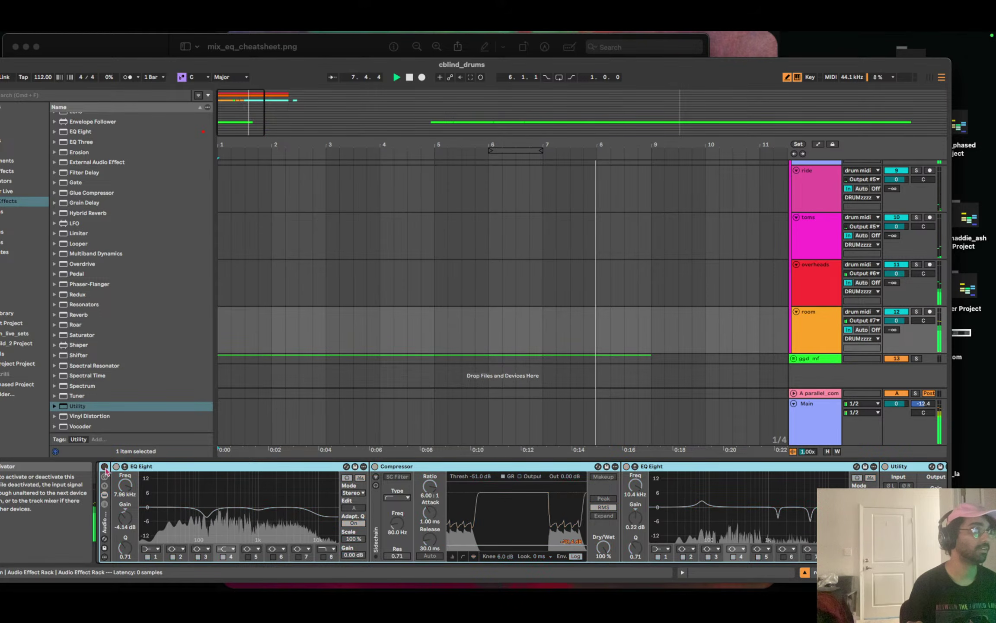
left_click(105, 467)
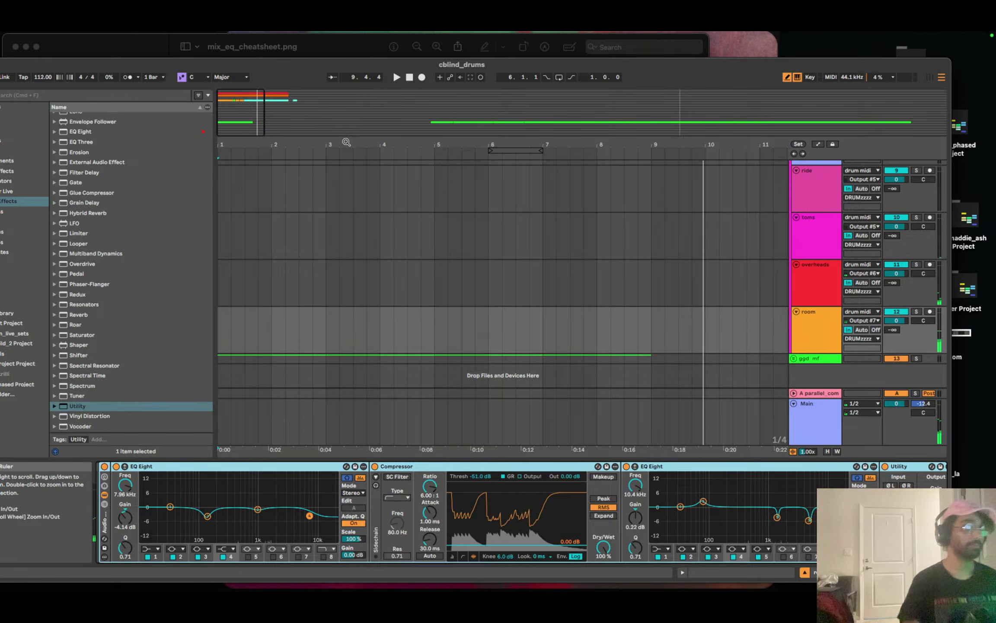
Check the snare's microphone volumes in the SSDSampler5 mixer on the drum_midi track and close the plug-in window.
scroll(645, 167, "up", 5)
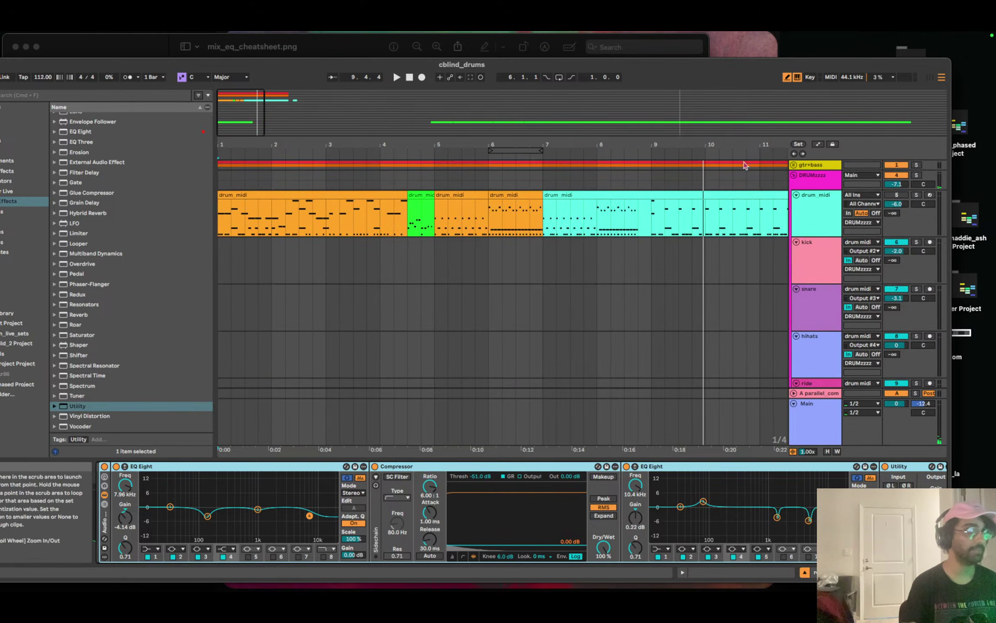
left_click(814, 218)
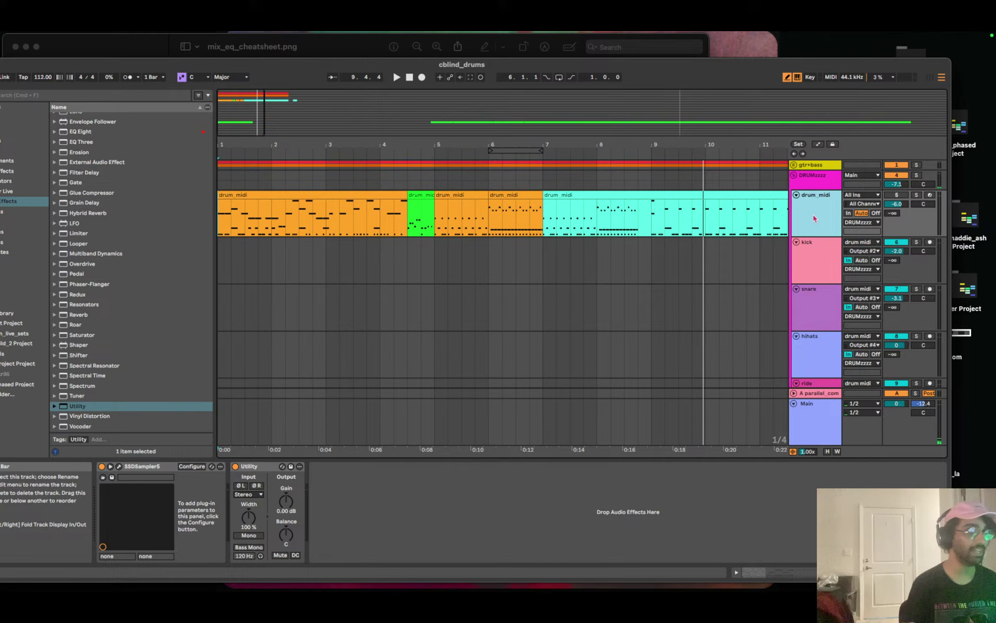
left_click(119, 466)
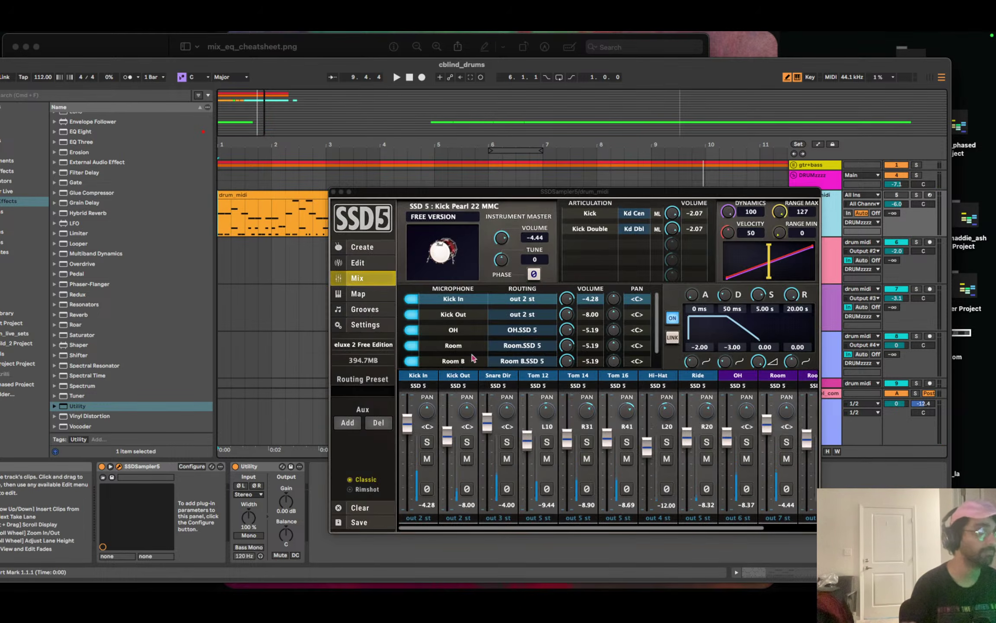
left_click(502, 376)
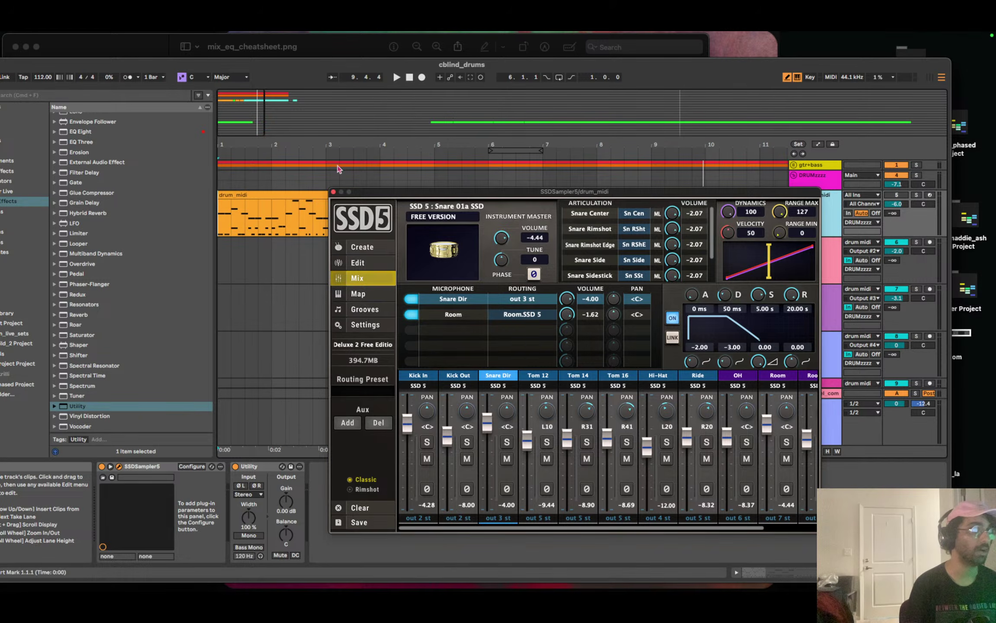
left_click(335, 192)
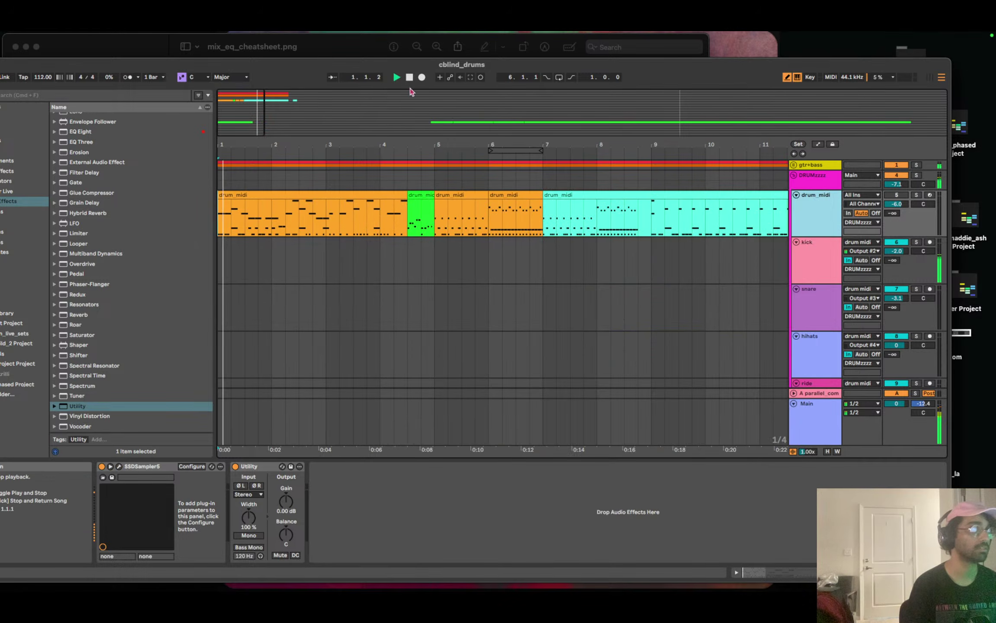
In the drum_midi track's SSDSampler5, set the kick's Room microphone volume to -2.49, play the mix and close the plug-in window.
scroll(830, 266, "down", 5)
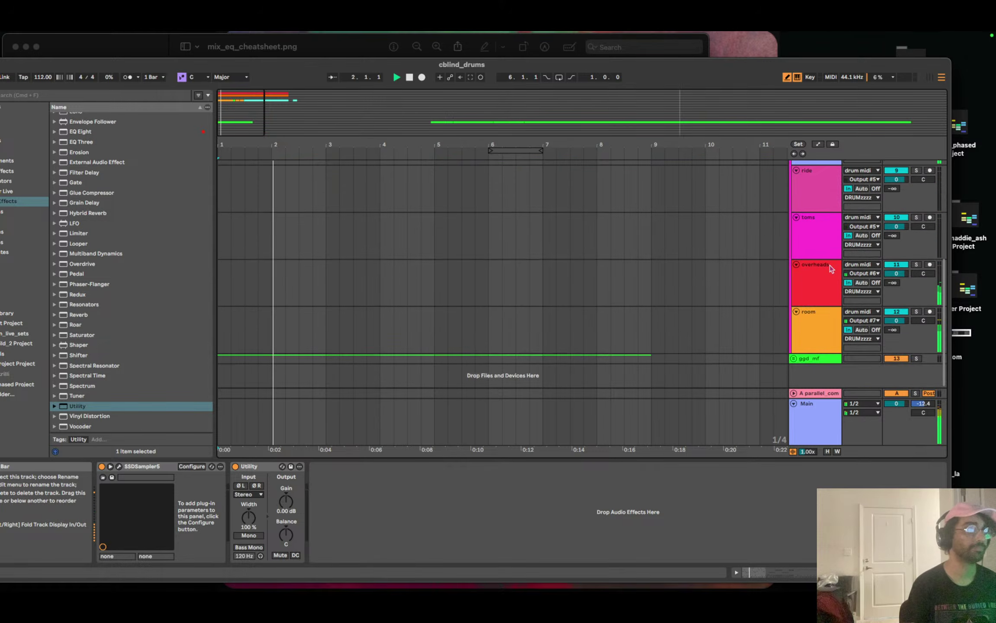
scroll(812, 224, "up", 4)
left_click(811, 224)
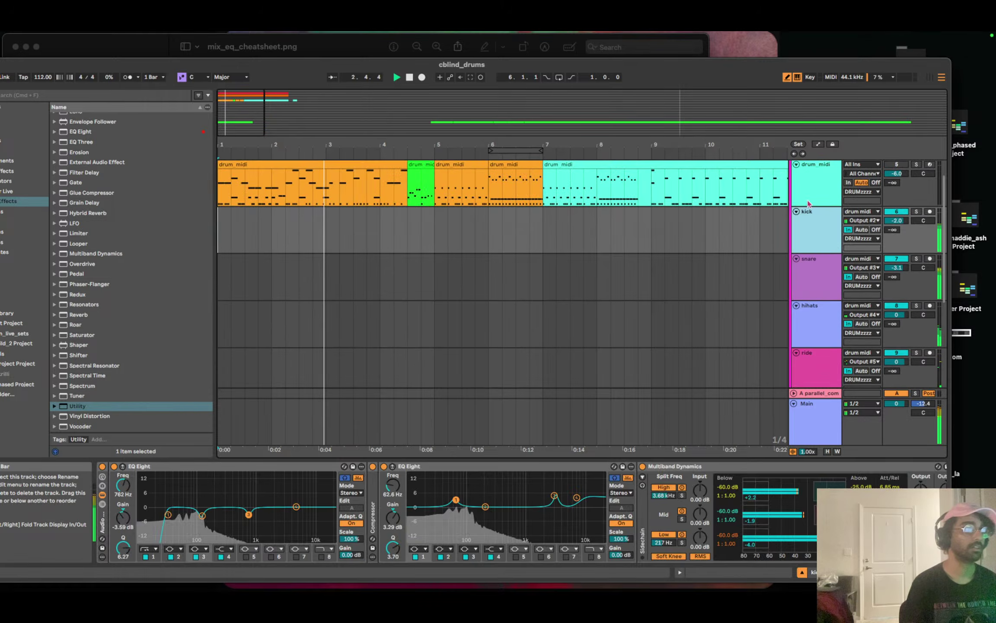
left_click(813, 187)
left_click(119, 467)
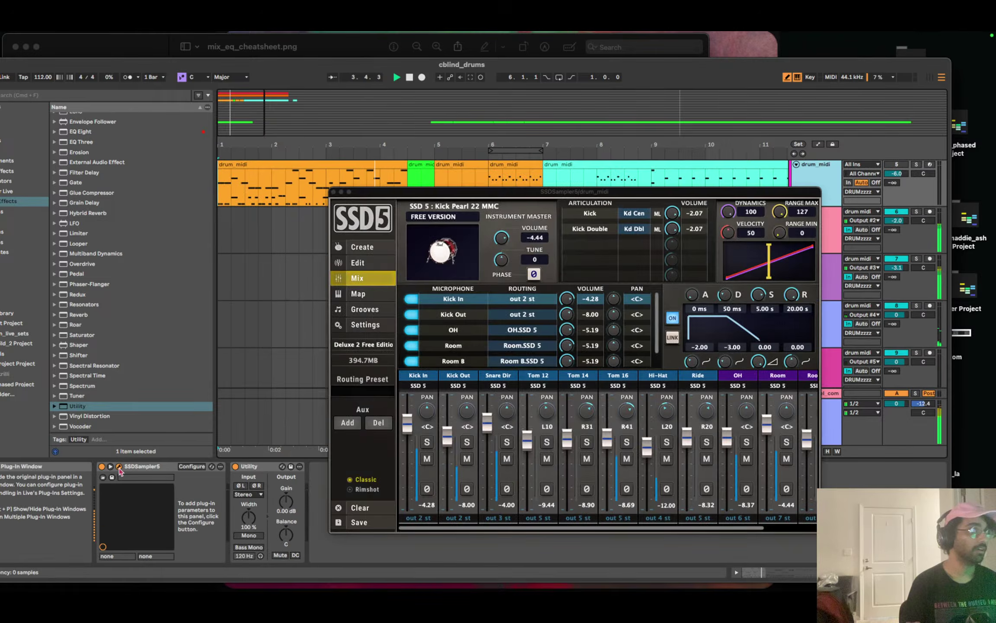
left_click(429, 375)
key("space")
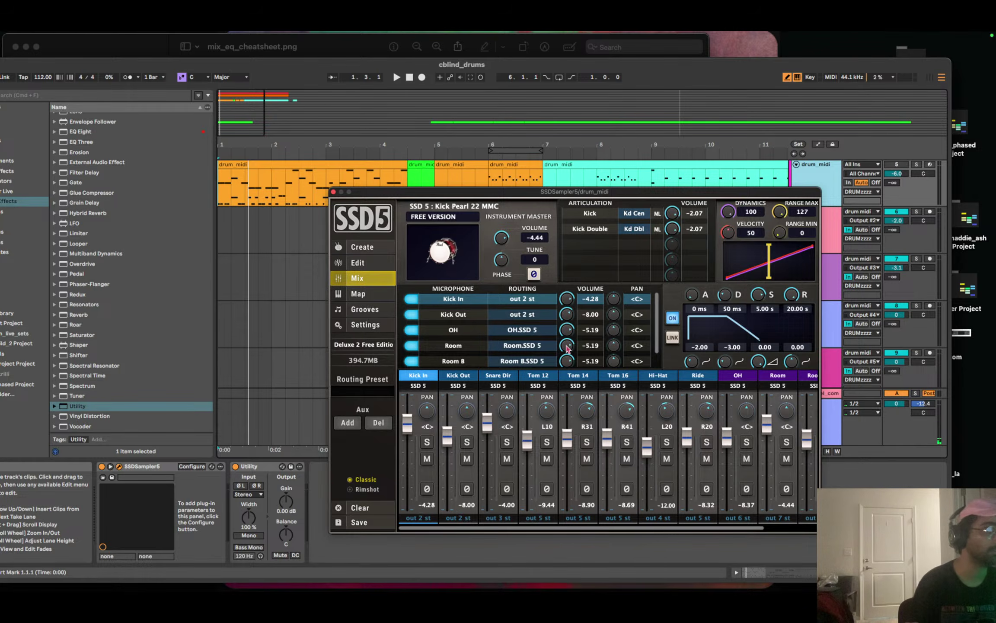
left_click_drag(567, 347, 564, 335)
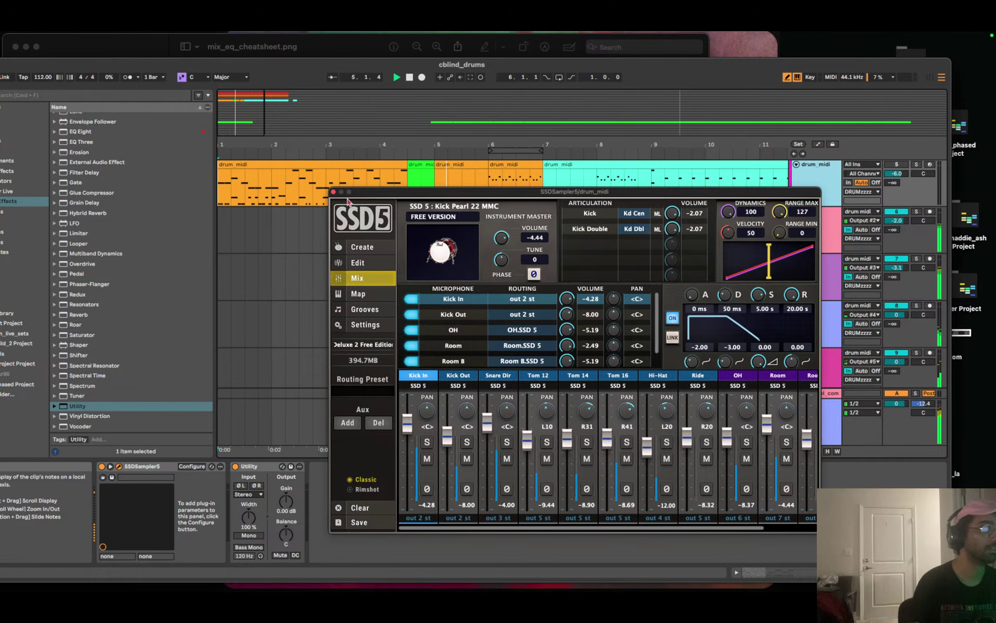
left_click(334, 191)
Inspect the kick track's and snare track's effect chains while the drums play.
left_click(830, 241)
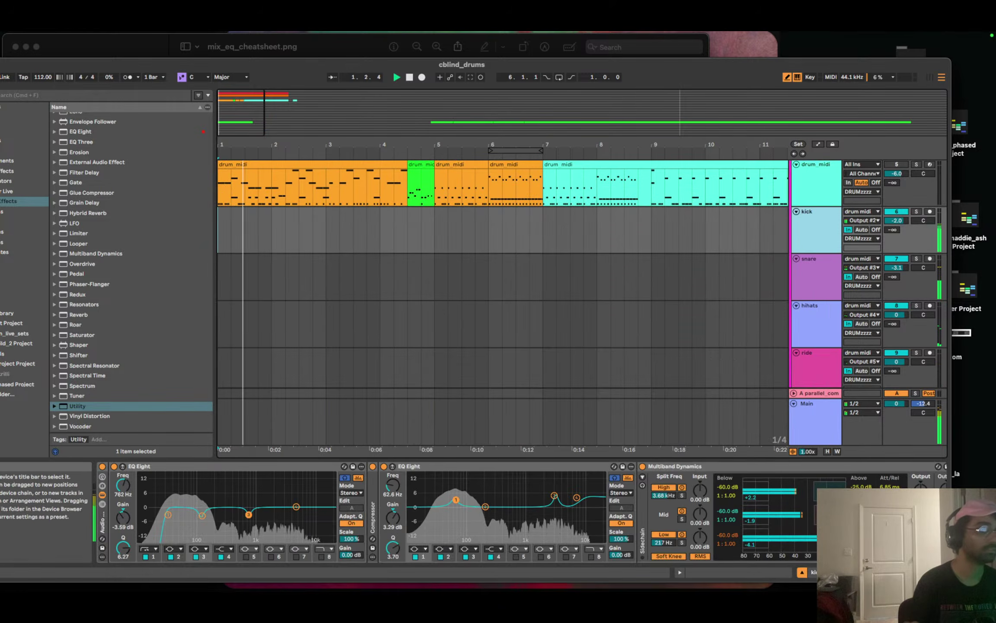
scroll(519, 510, "right", 5)
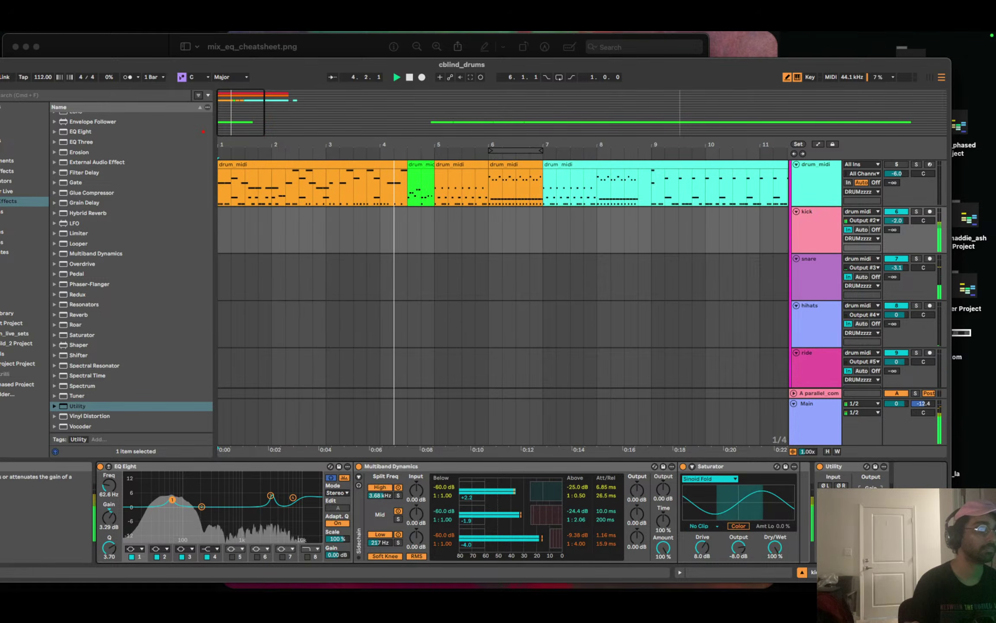
key("Down")
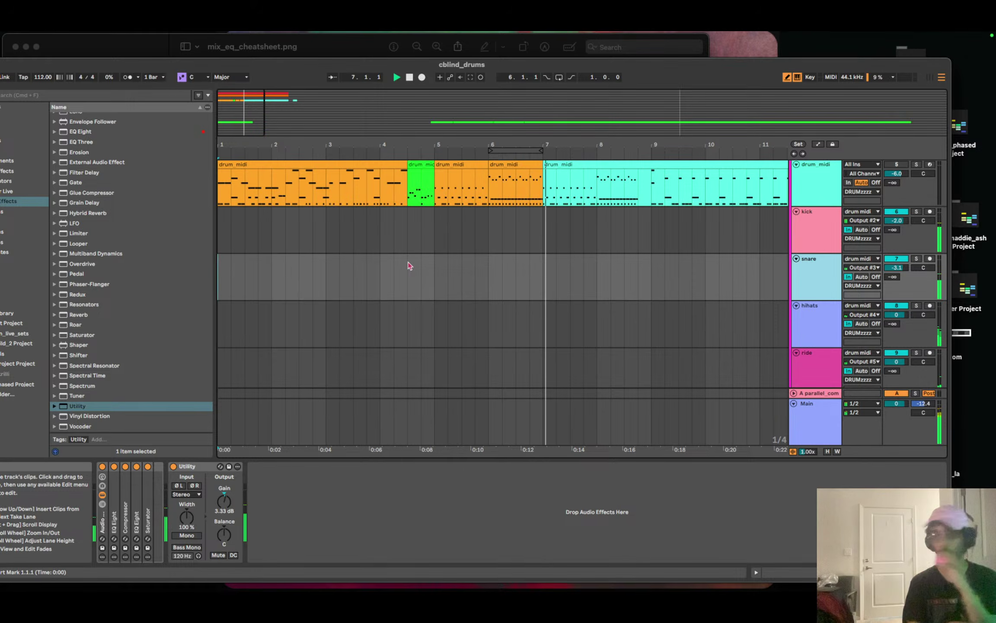
Bypass and re-enable the room track's effects rack during playback to judge it with the louder kick room microphone, leaving it enabled.
scroll(743, 223, "down", 5)
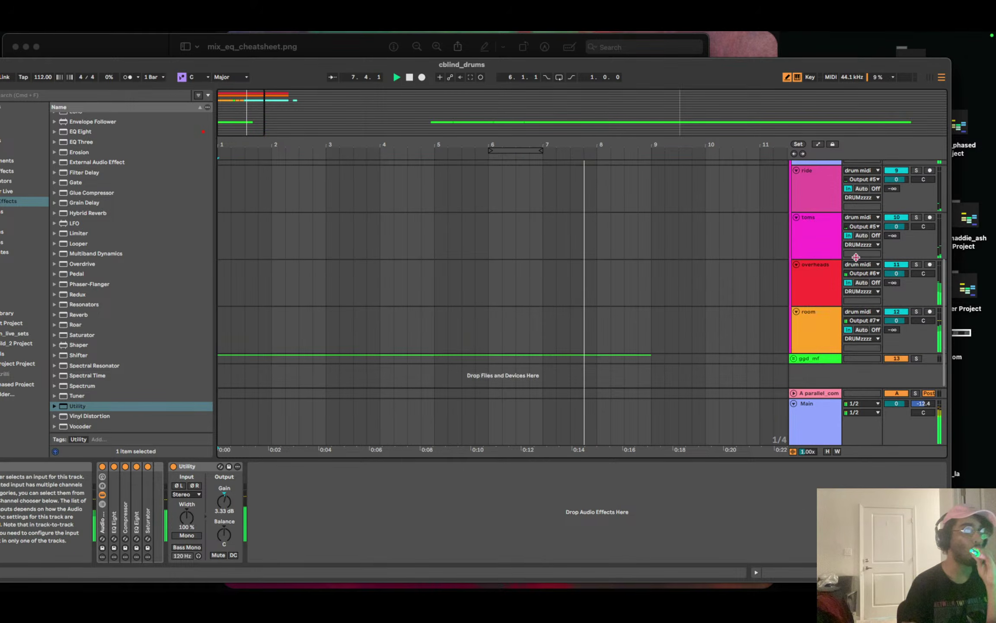
left_click(807, 351)
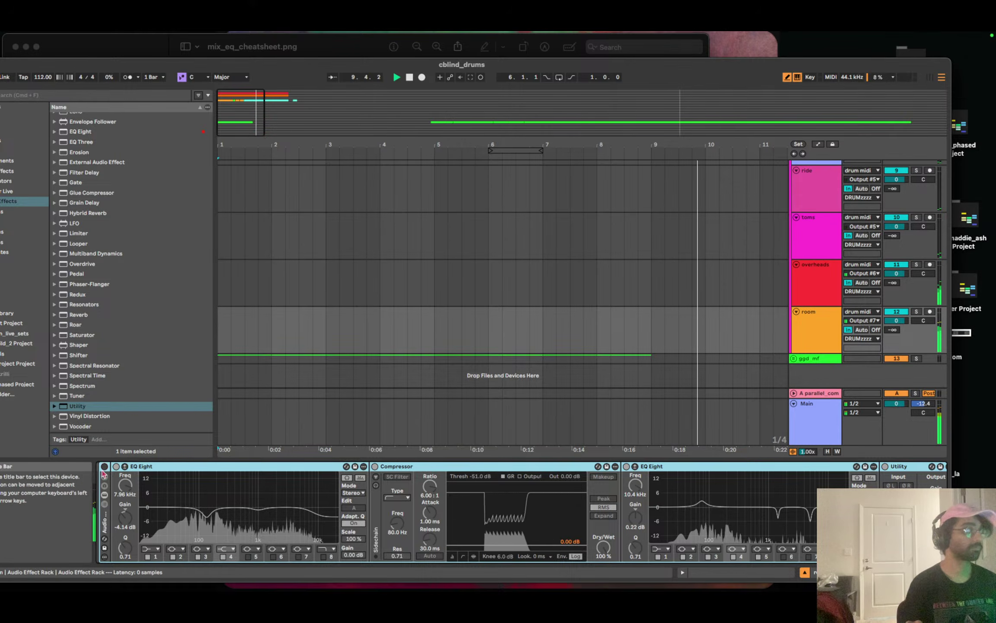
left_click(104, 467)
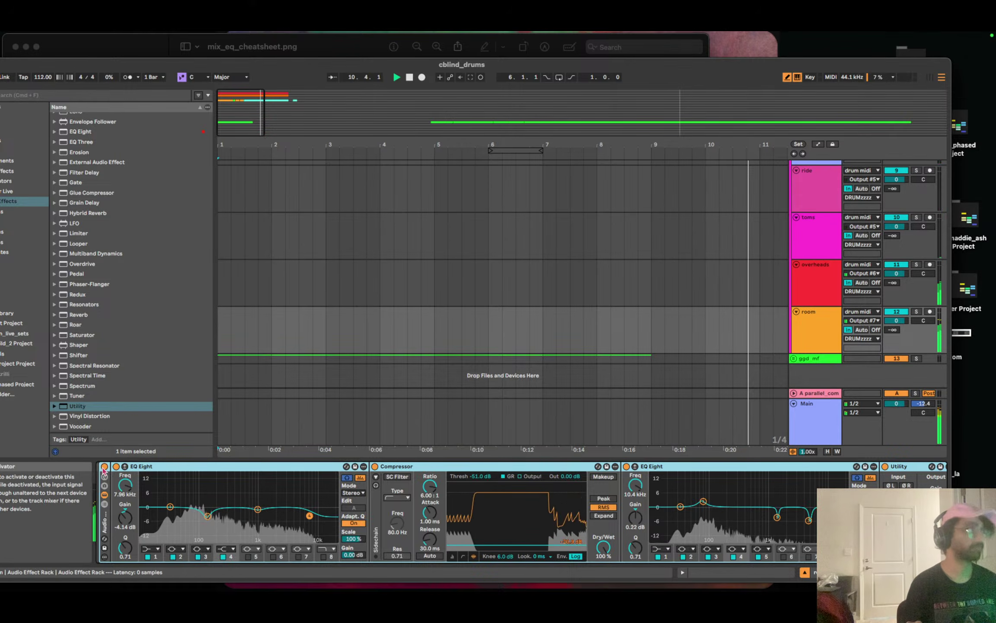
left_click(104, 467)
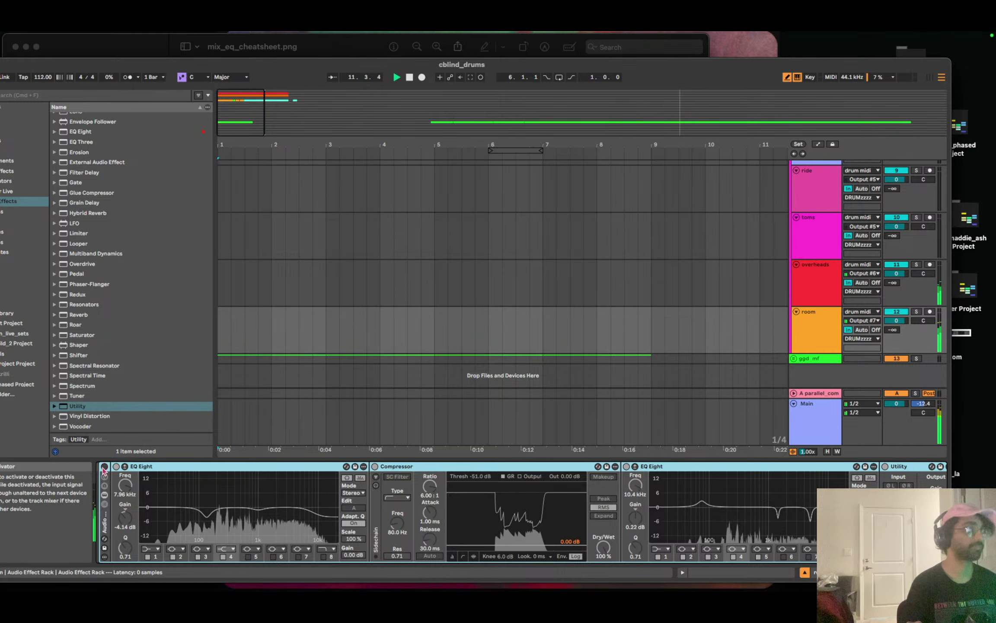
left_click(104, 467)
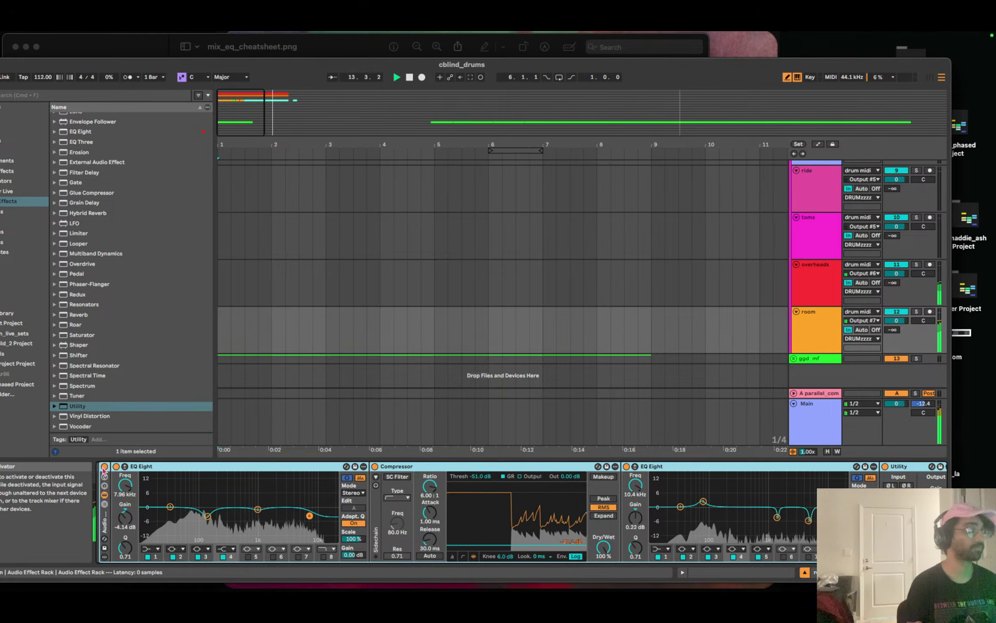
left_click(104, 467)
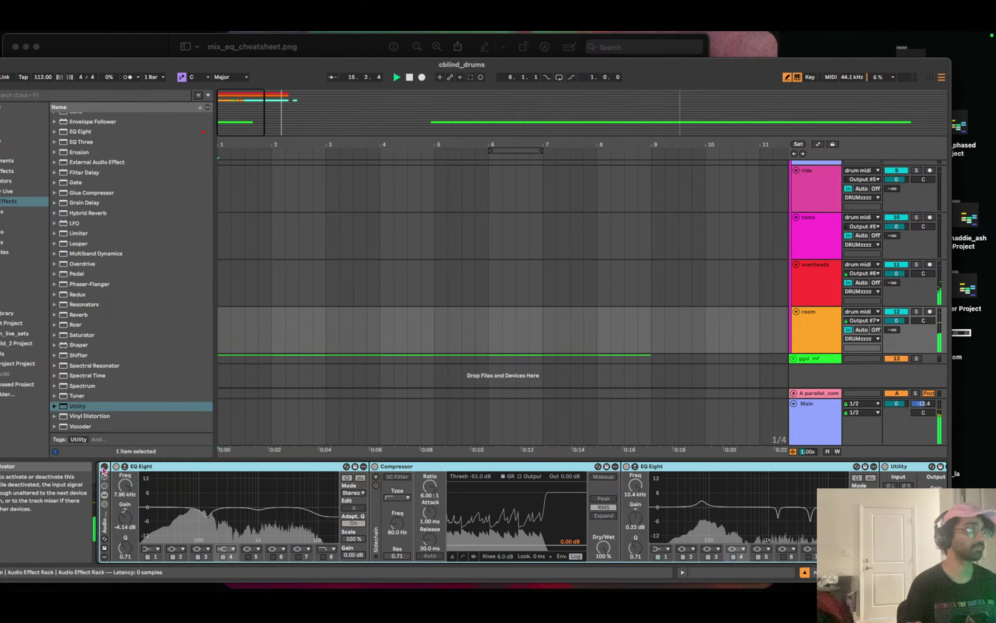
left_click(104, 467)
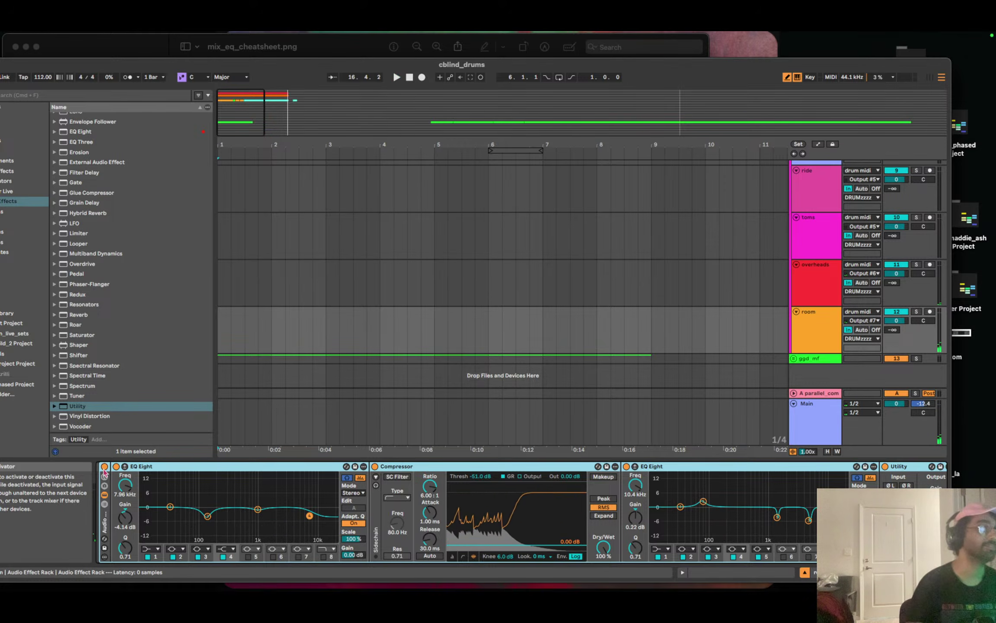
Listen to the room track soloed and the overheads track soloed during playback, and return to the full drum mix.
left_click_drag(244, 113, 244, 114)
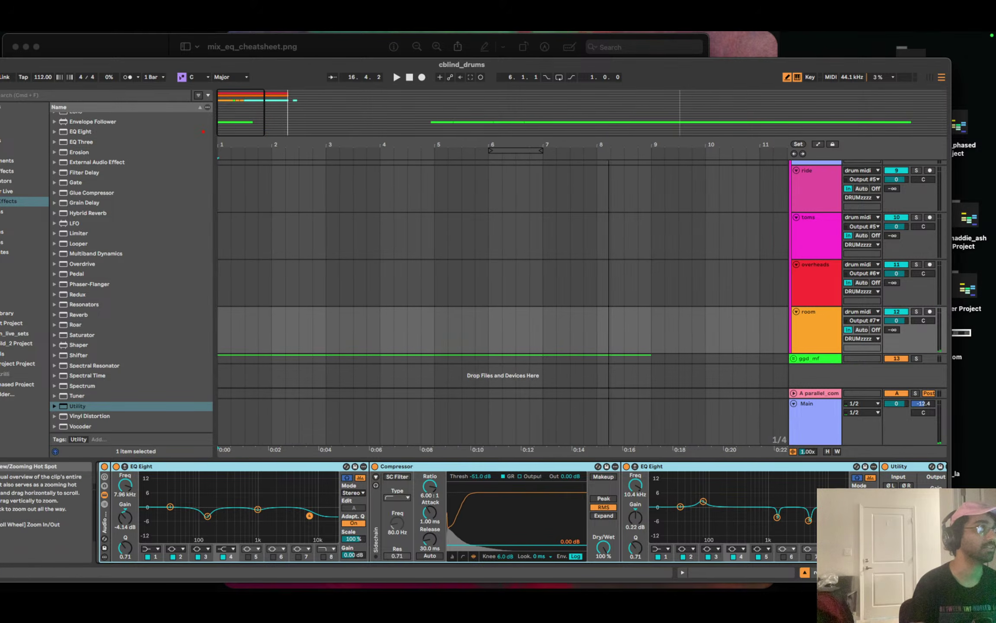
left_click(818, 331)
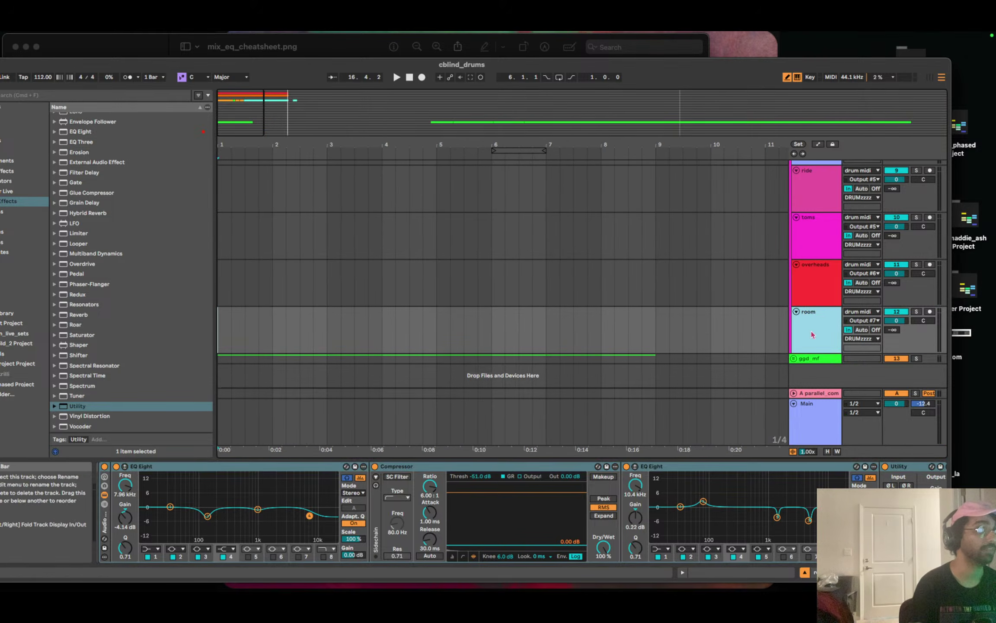
scroll(519, 506, "right", 3)
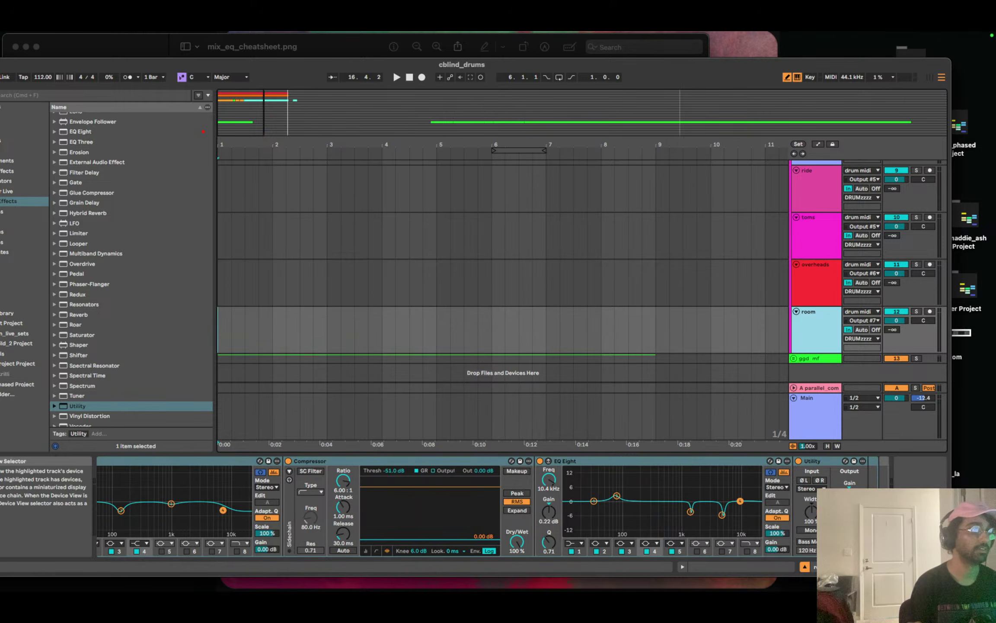
key("space")
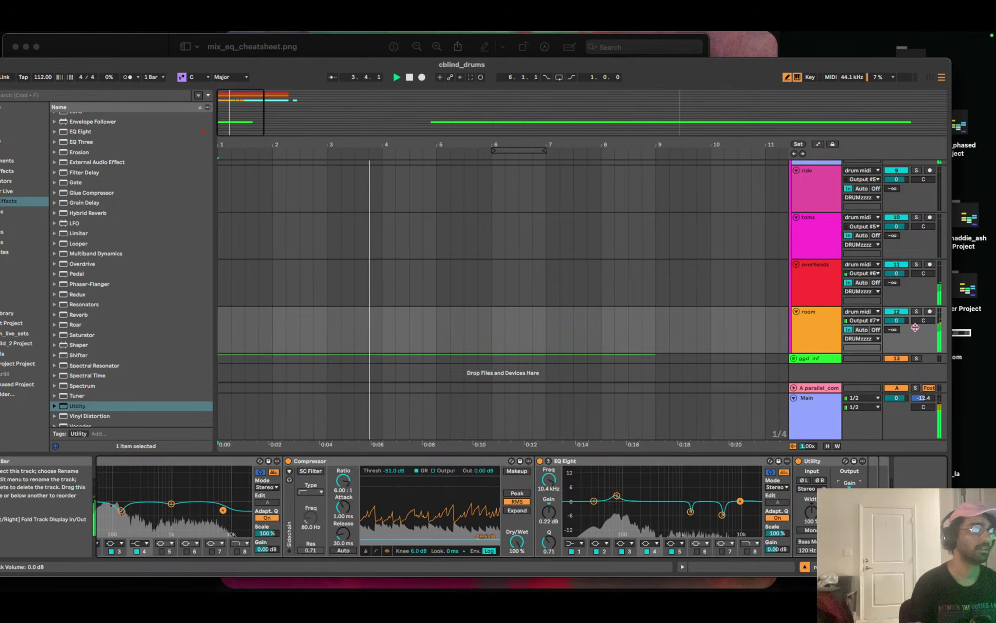
left_click(916, 312)
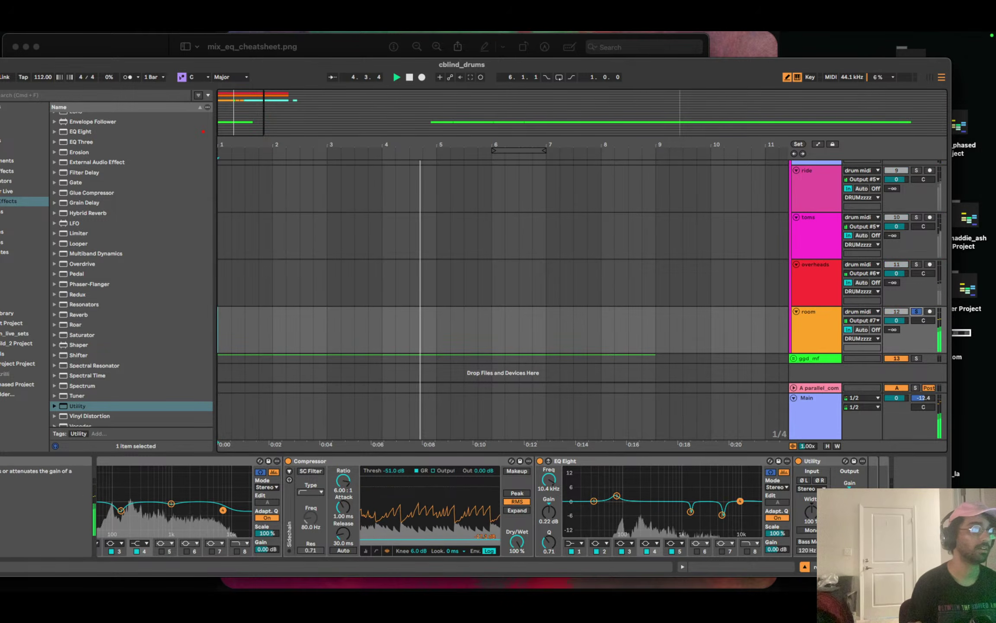
left_click(917, 264)
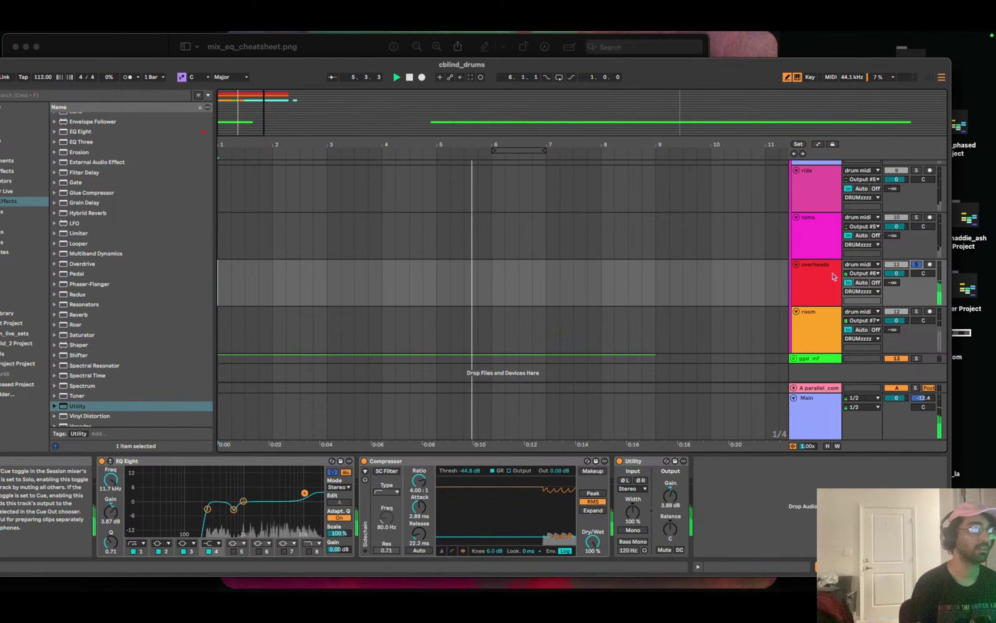
left_click(929, 265)
left_click(916, 265)
left_click(930, 265)
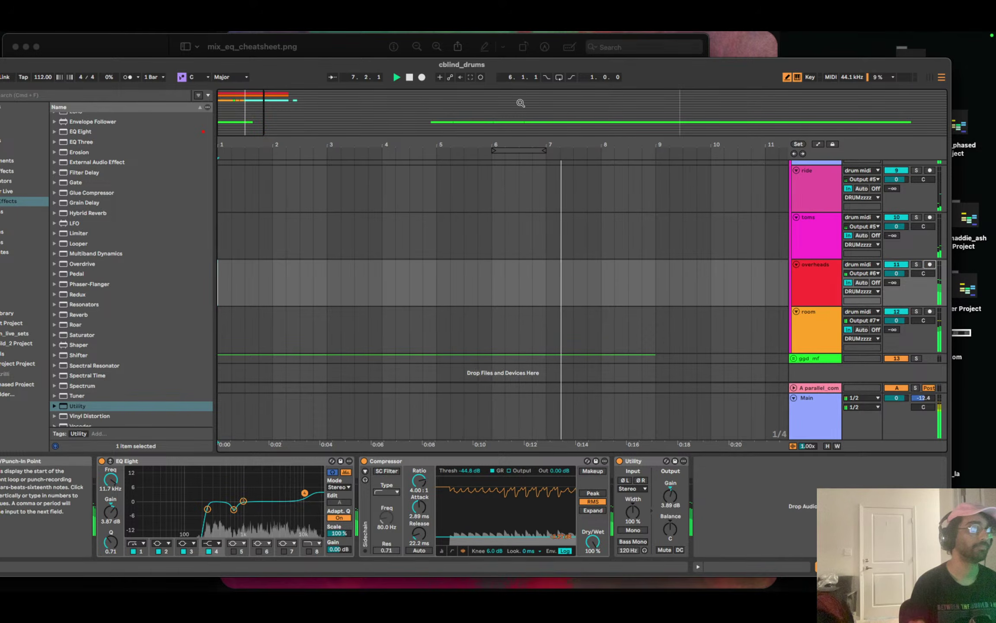
Stop playback and review the effect chains on the hihats and ride tracks.
left_click(409, 78)
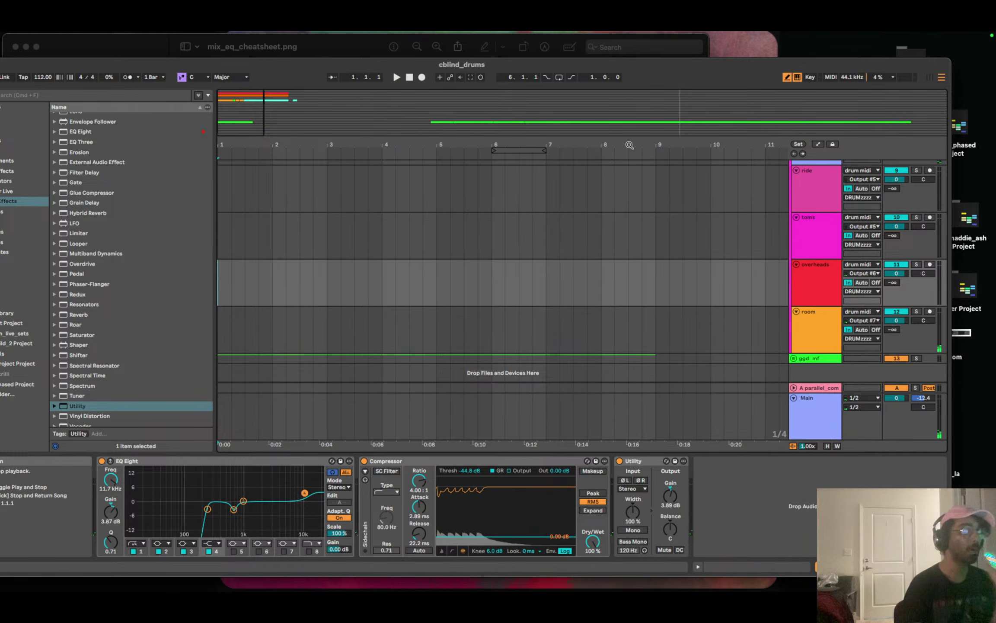
scroll(708, 215, "up", 10)
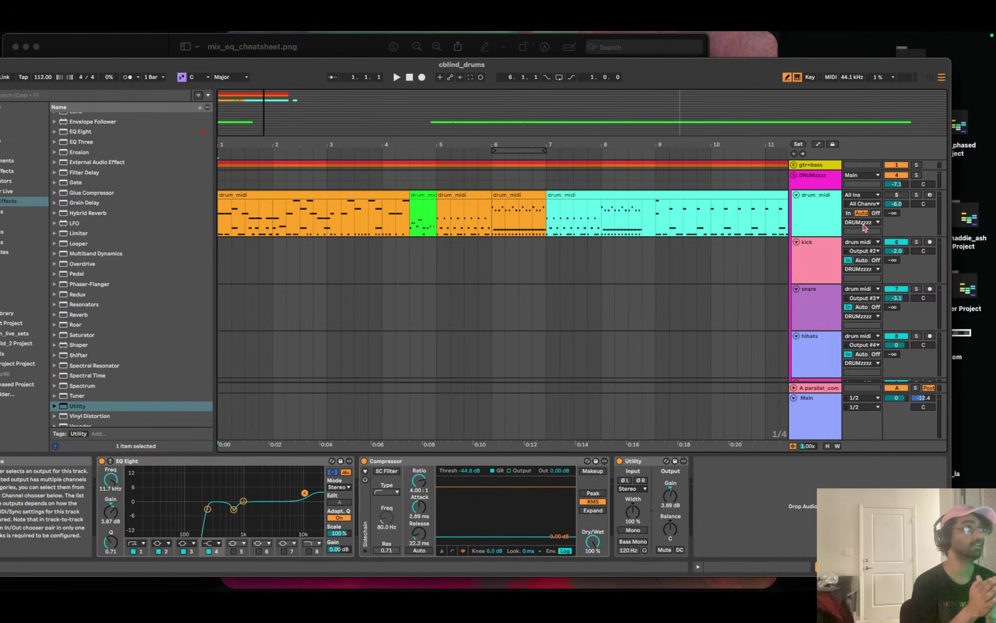
scroll(816, 270, "down", 2)
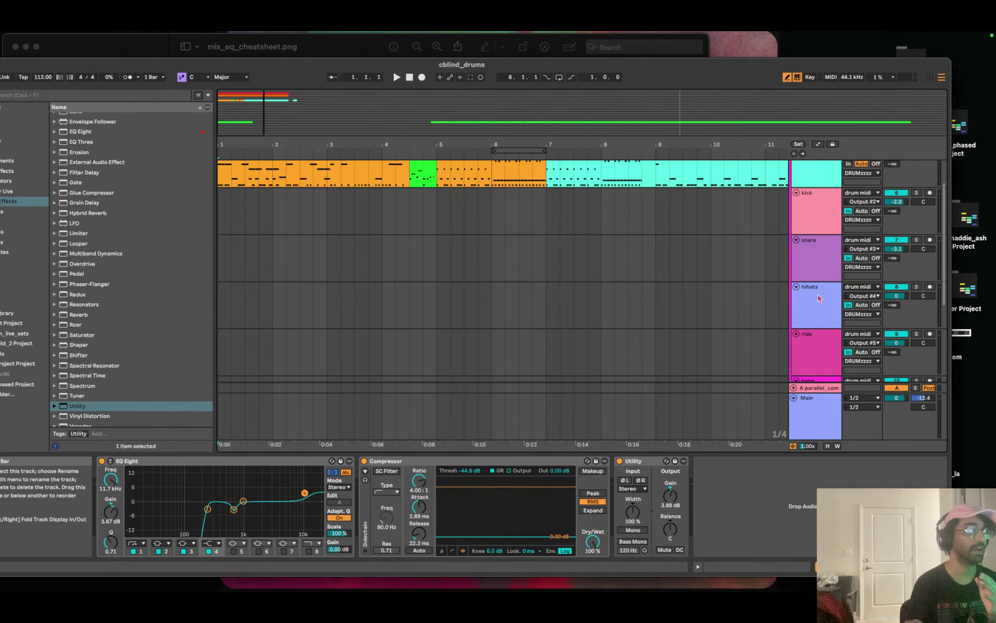
scroll(819, 298, "down", 1)
left_click(825, 356)
left_click(822, 311)
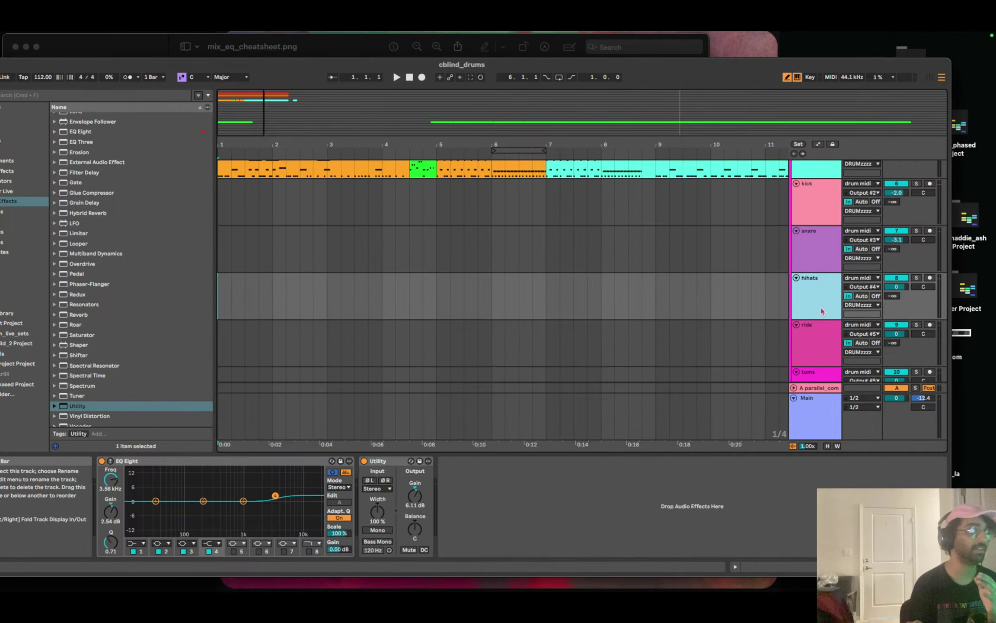
left_click(826, 337)
scroll(818, 305, "down", 3)
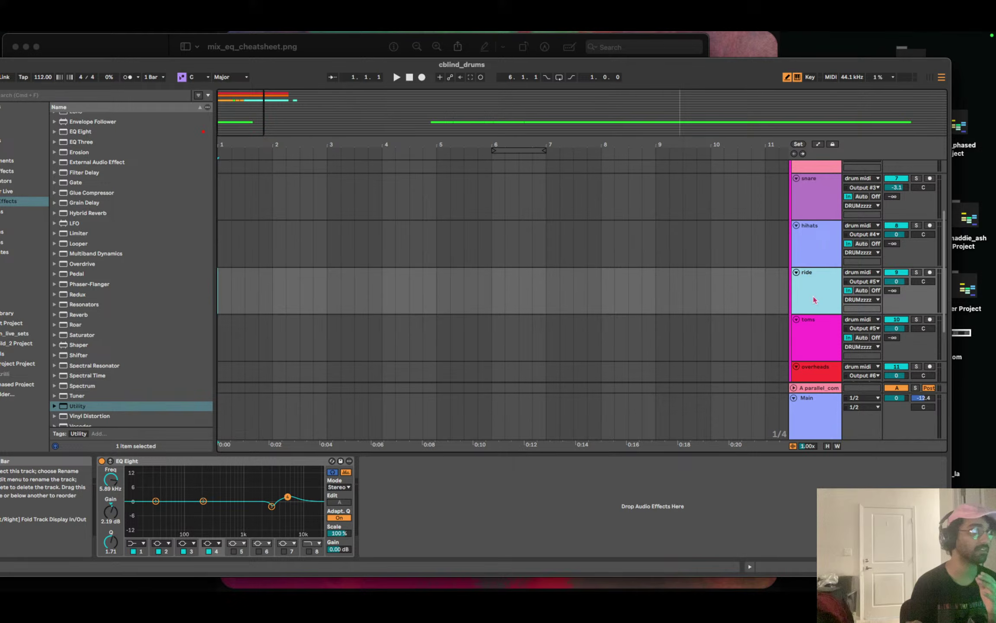
left_click(830, 243)
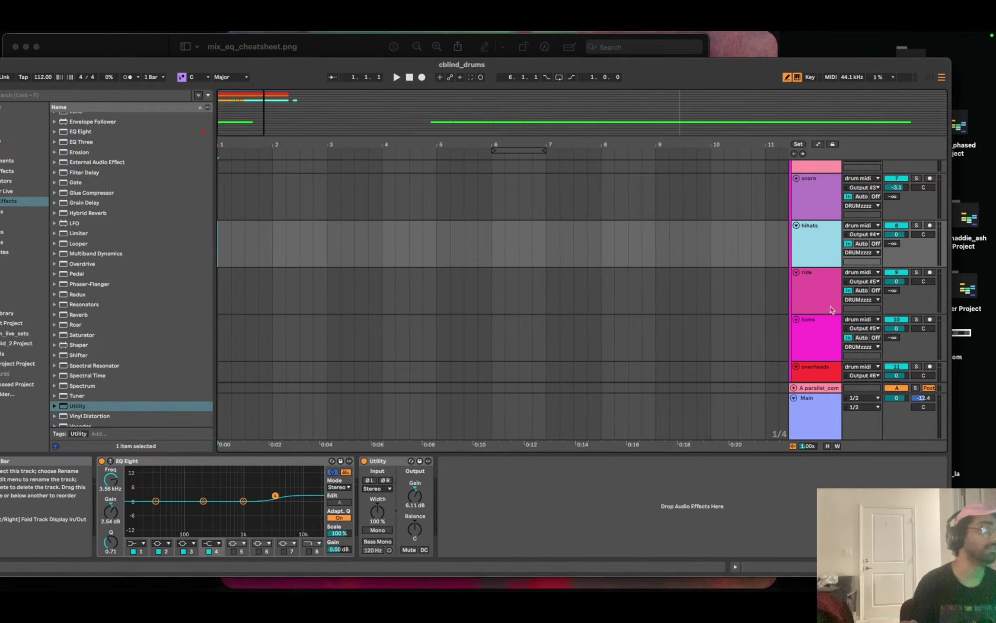
scroll(831, 306, "down", 5)
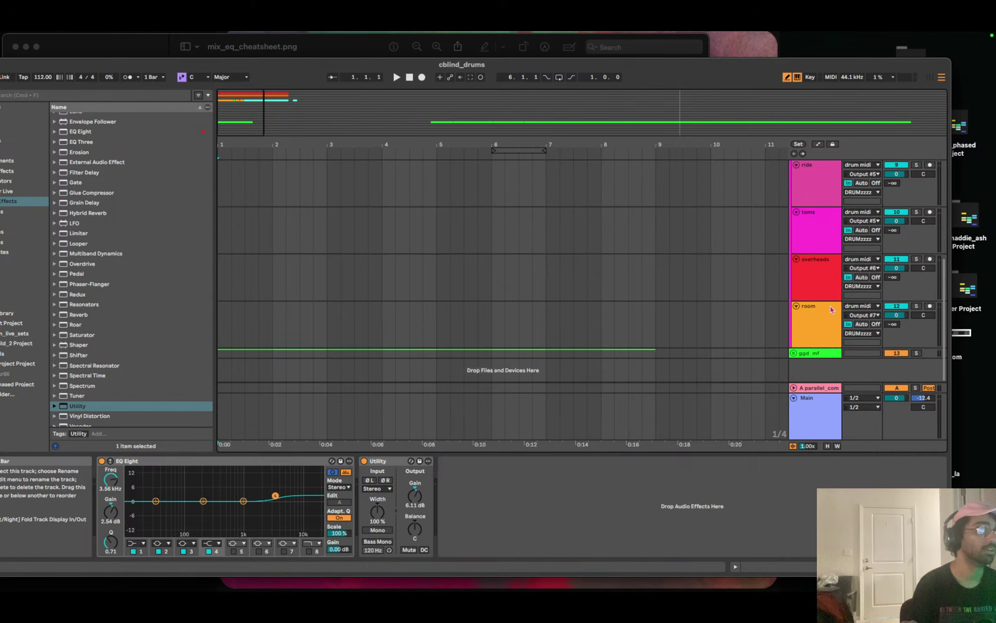
Add a Saturator to the room track, placed between EQ Eight and Utility, and set its curve to Sinoid Fold.
left_click(831, 308)
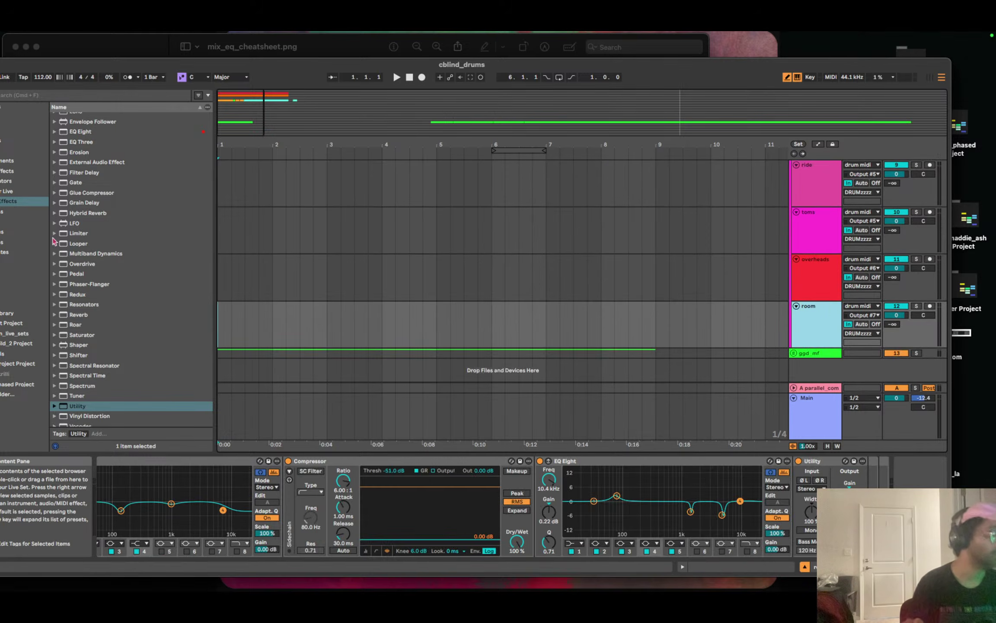
scroll(126, 361, "down", 1)
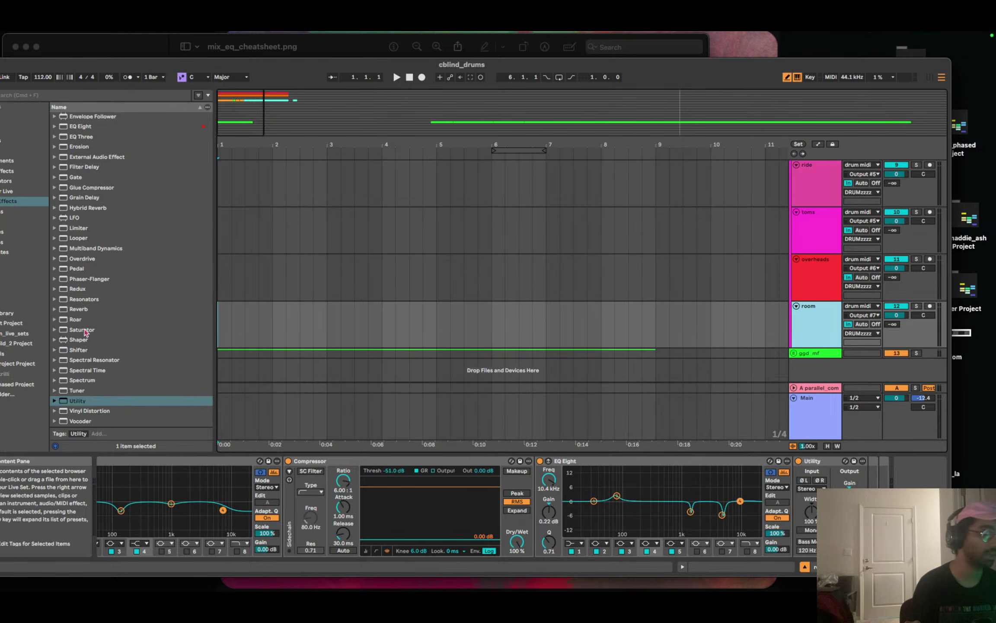
double_click(82, 329)
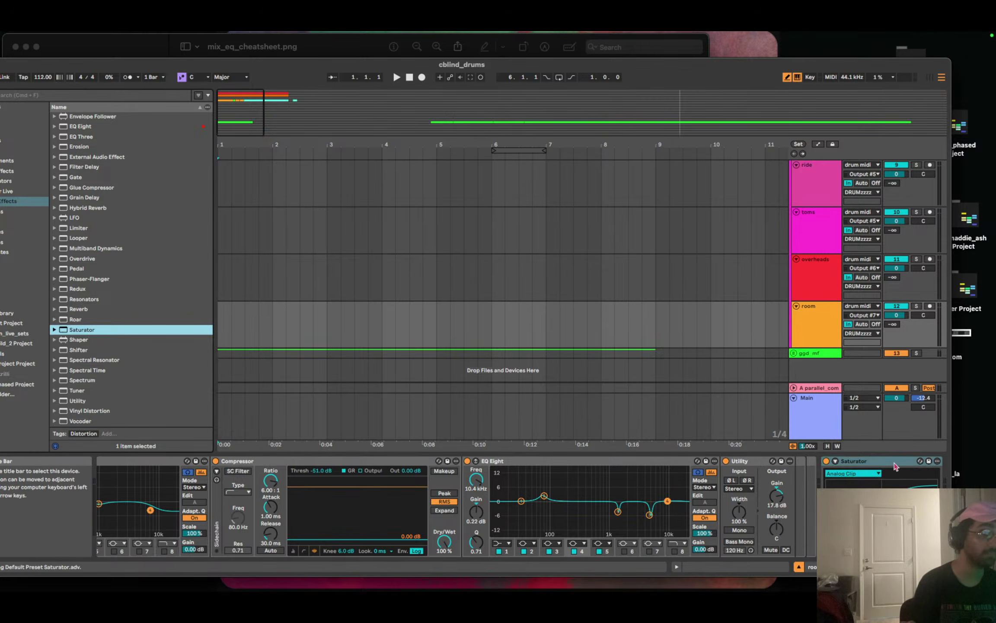
key("Left")
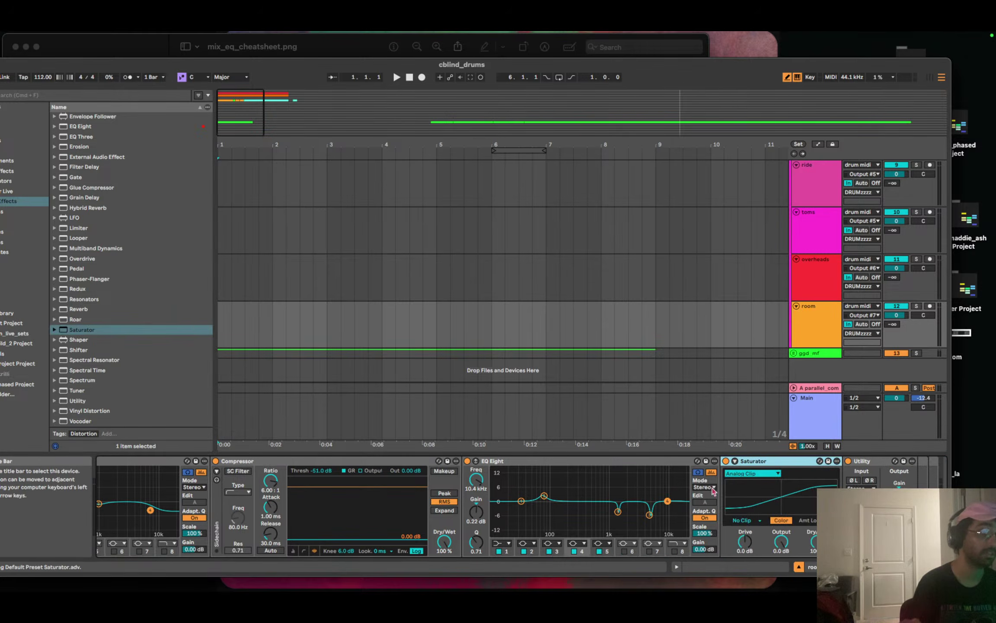
left_click(759, 474)
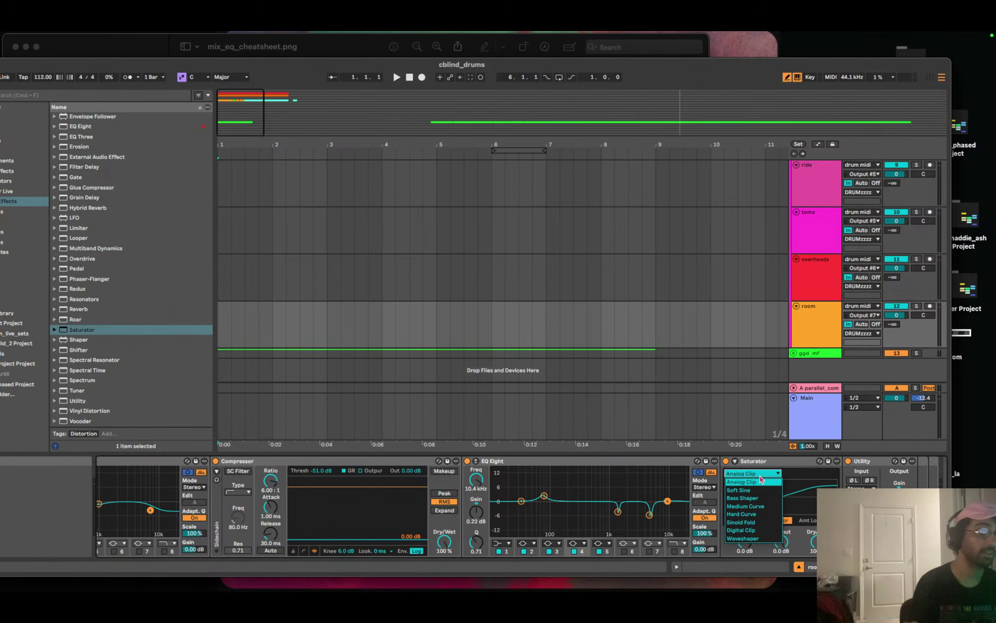
left_click(757, 522)
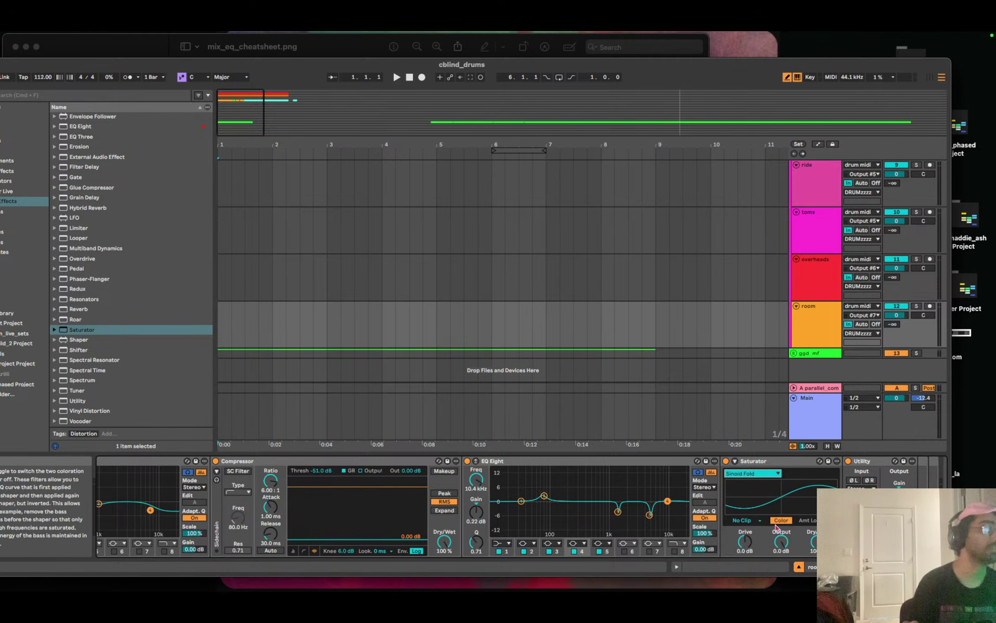
With the room track soloed and playing, set the Saturator's Drive to 4.0 dB and its Output to -4.0 dB.
left_click(917, 306)
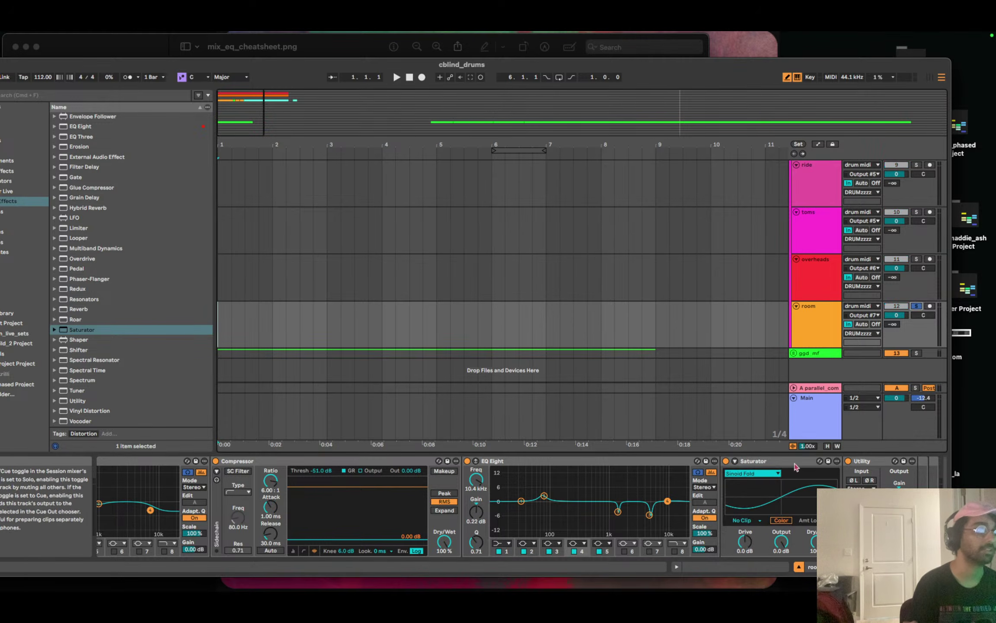
key("space")
left_click_drag(744, 541, 744, 515)
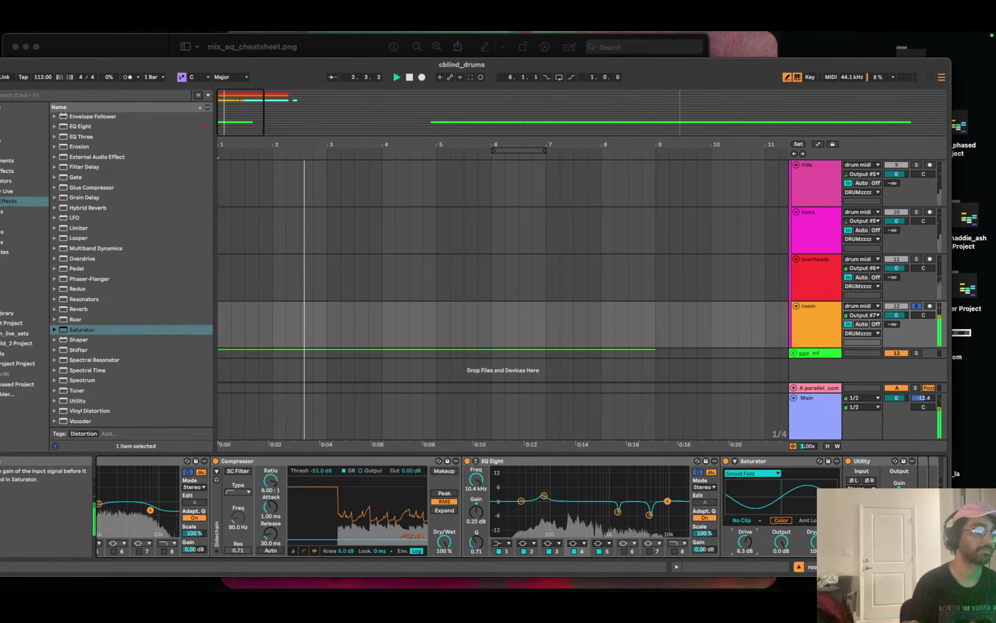
left_click_drag(744, 541, 781, 548)
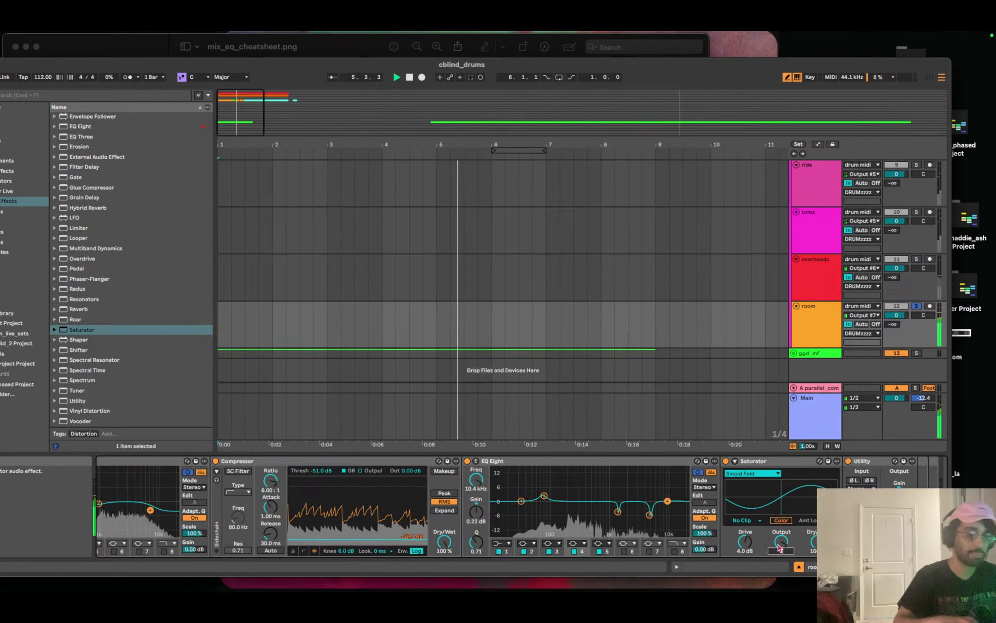
type("0")
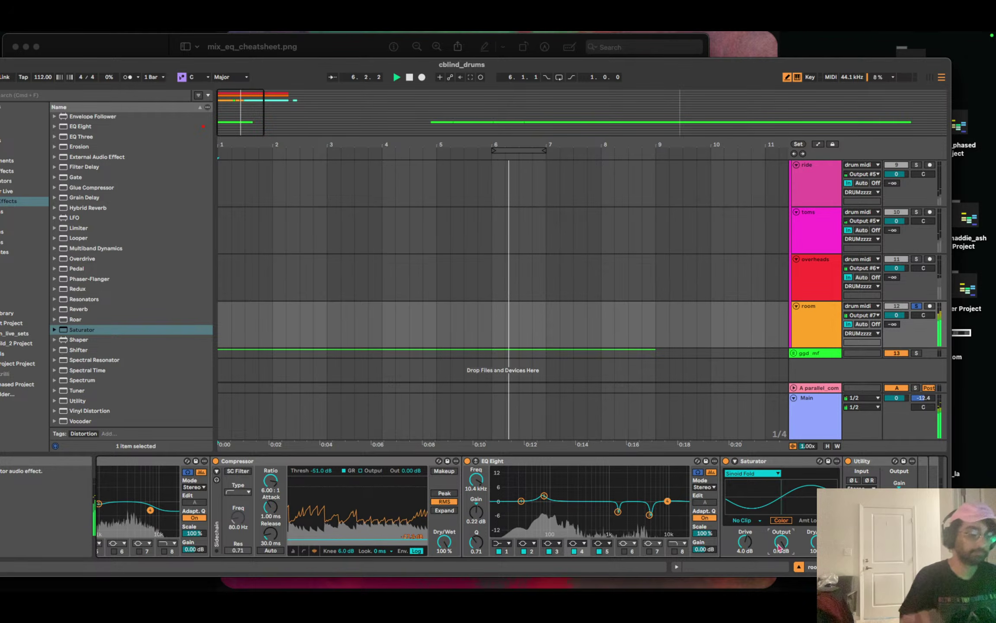
key("Return")
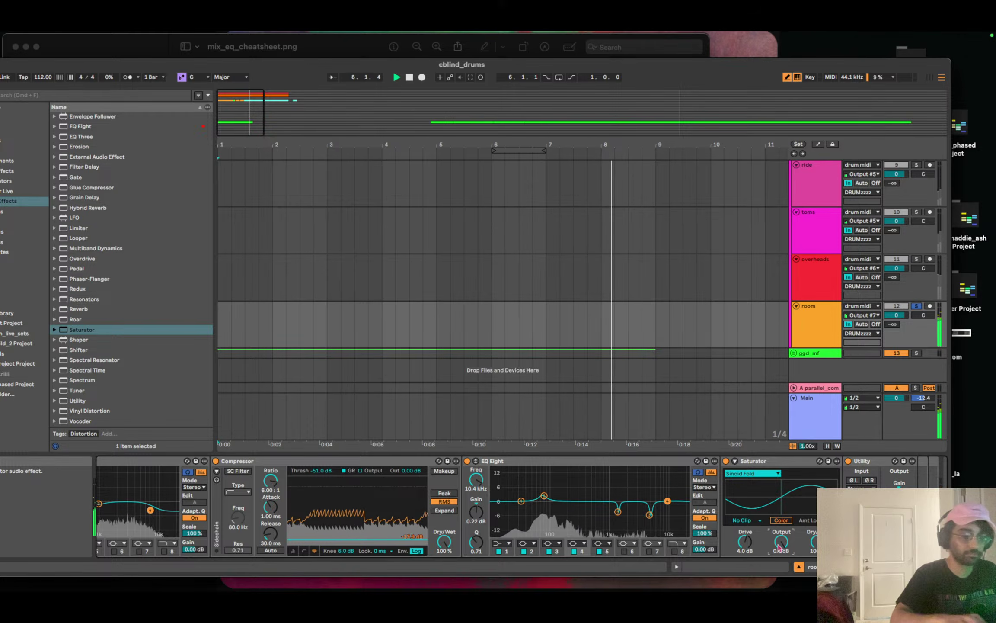
type("-")
type("10")
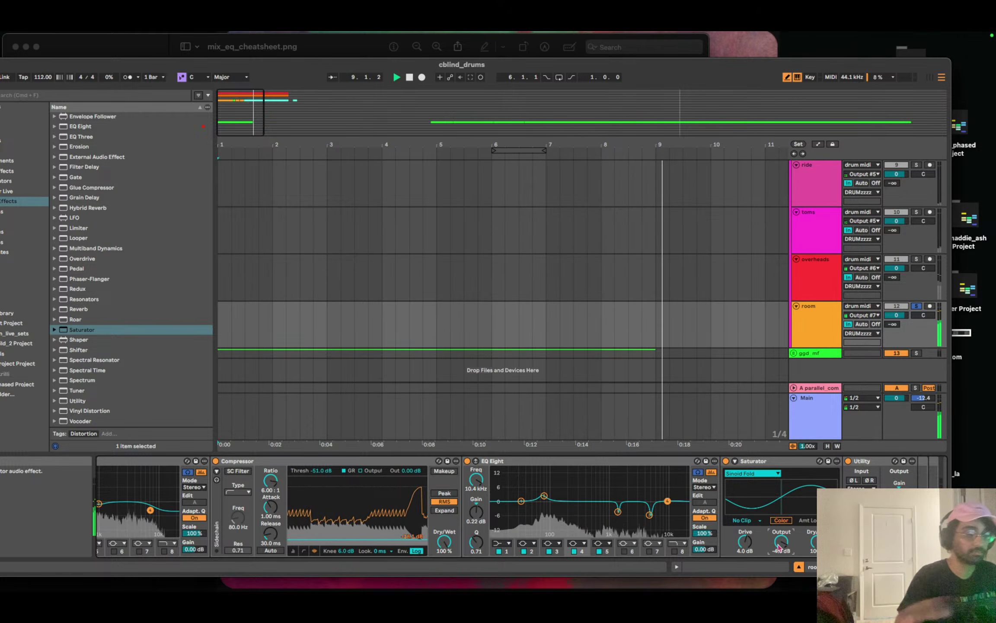
Unsolo the room track, replay the full mix and lower the DRUMzzzz group volume to -8.6 dB.
left_click(917, 306)
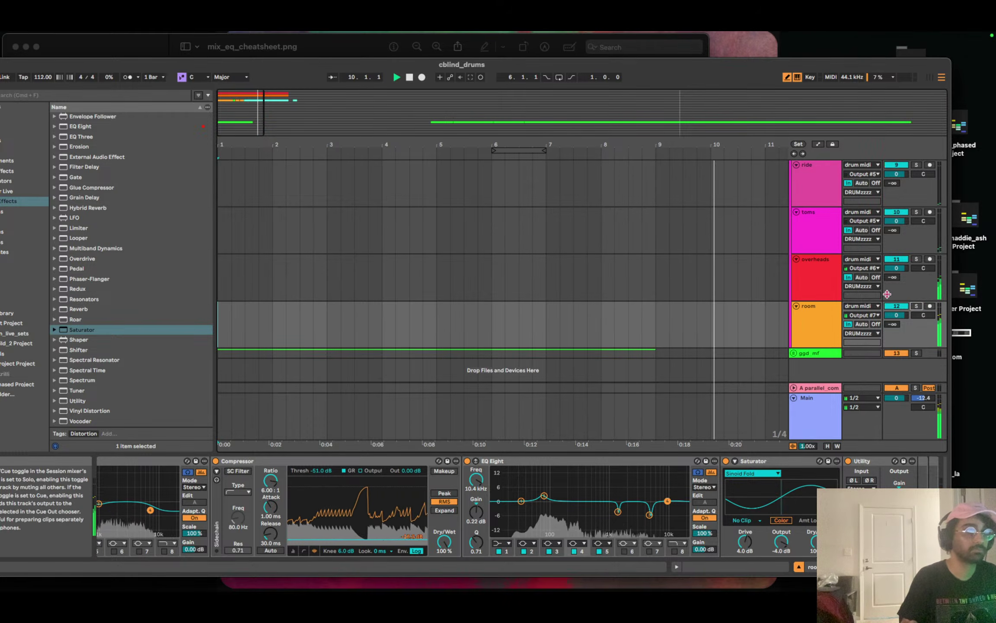
key("space")
key("space")
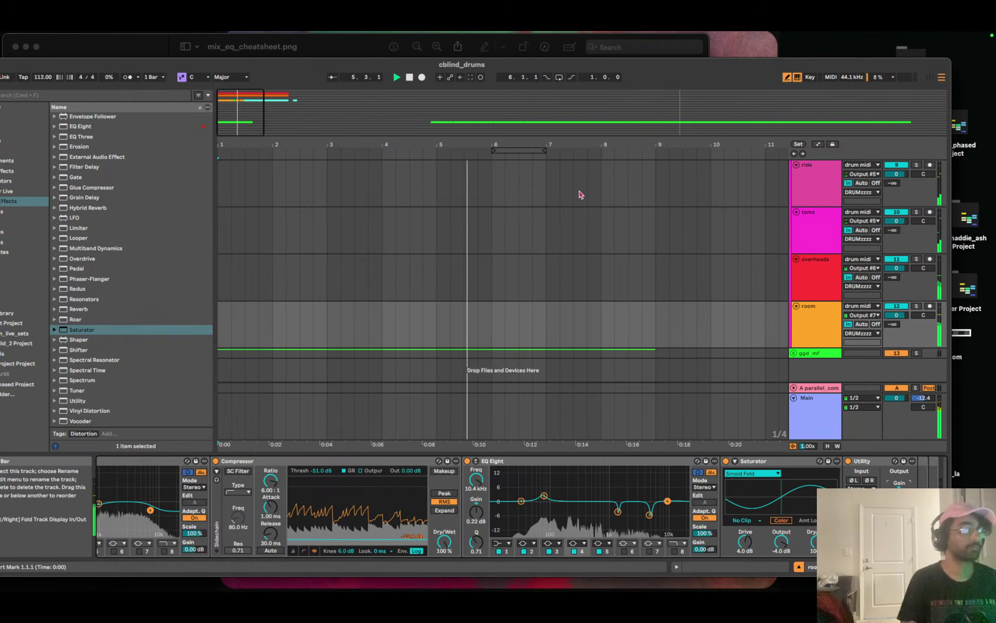
scroll(692, 217, "up", 5)
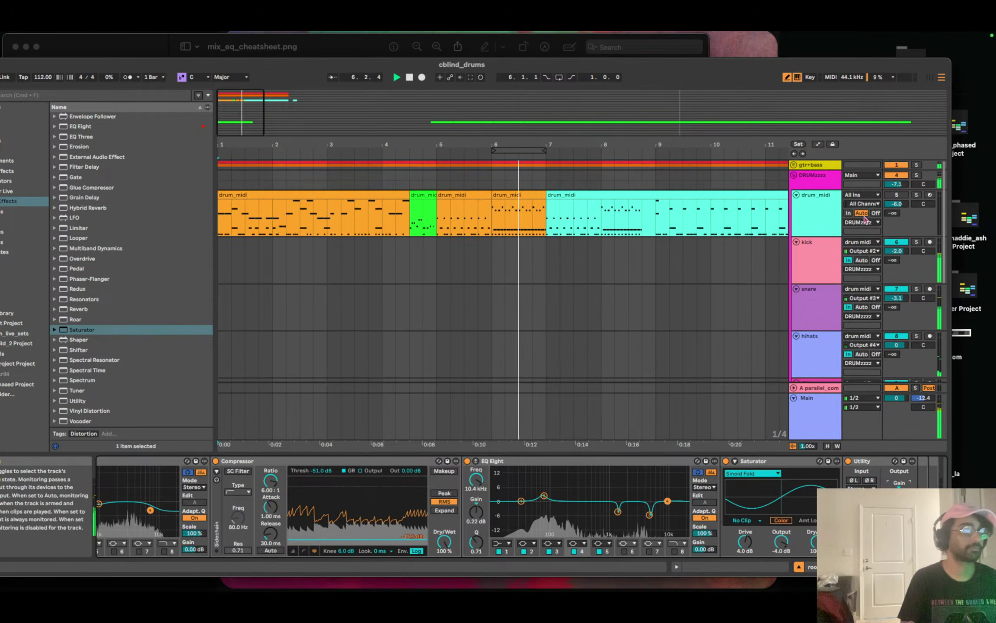
mouse_move(897, 204)
left_mouse_down()
mouse_move(897, 212)
mouse_move(894, 197)
left_mouse_up()
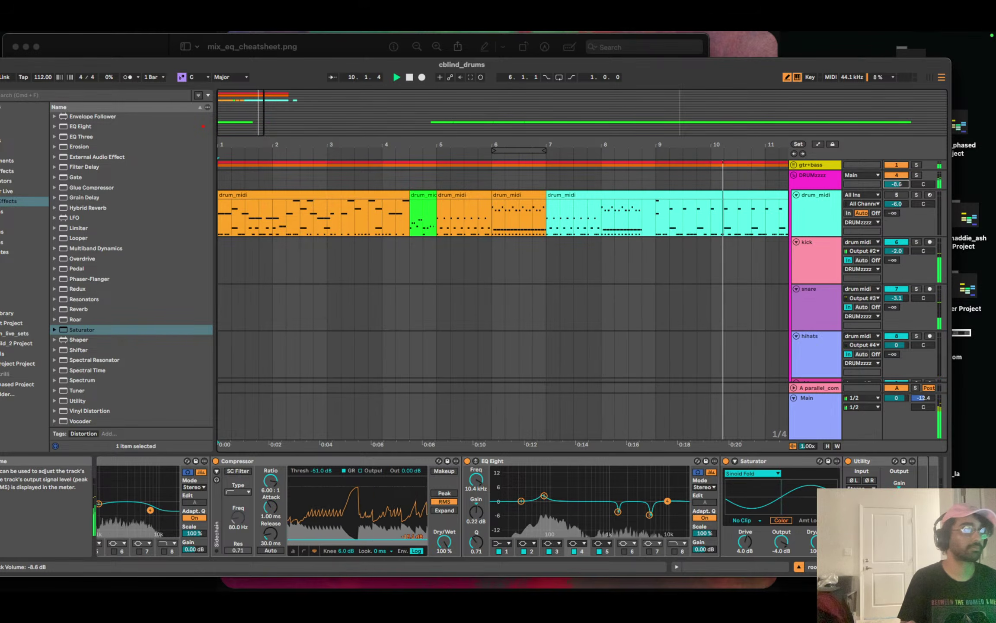
left_click(409, 78)
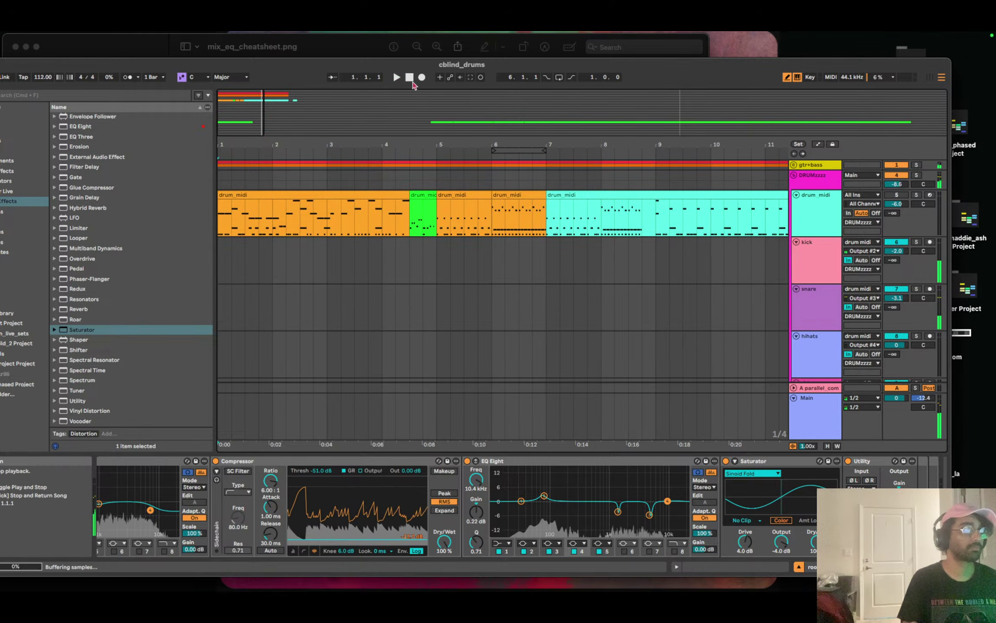
Replay the mix and inspect the effect chains of the kick track and the DRUMzzzz group.
key("space")
left_click(770, 249)
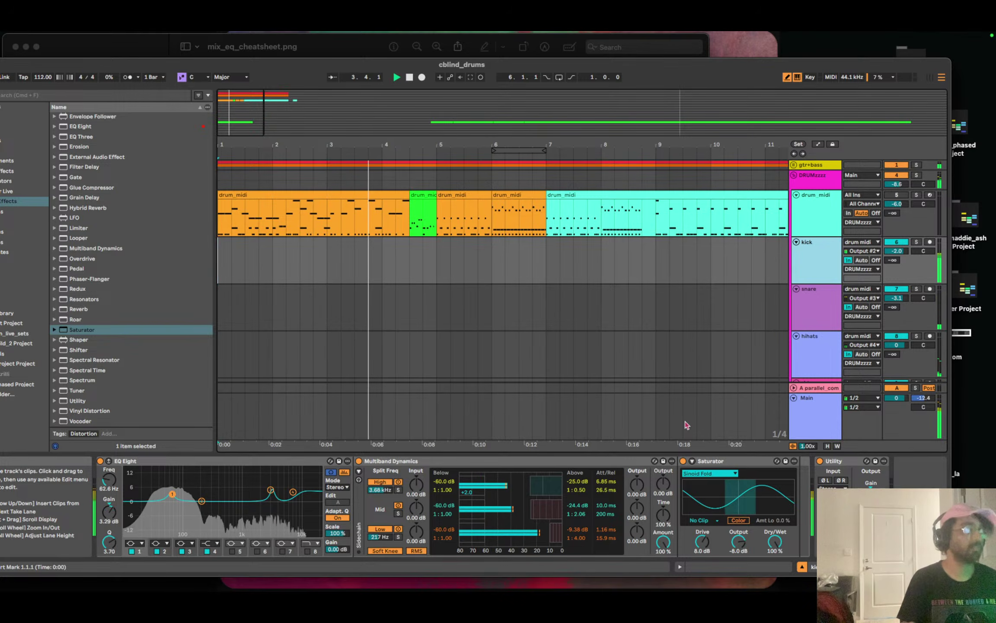
key("space")
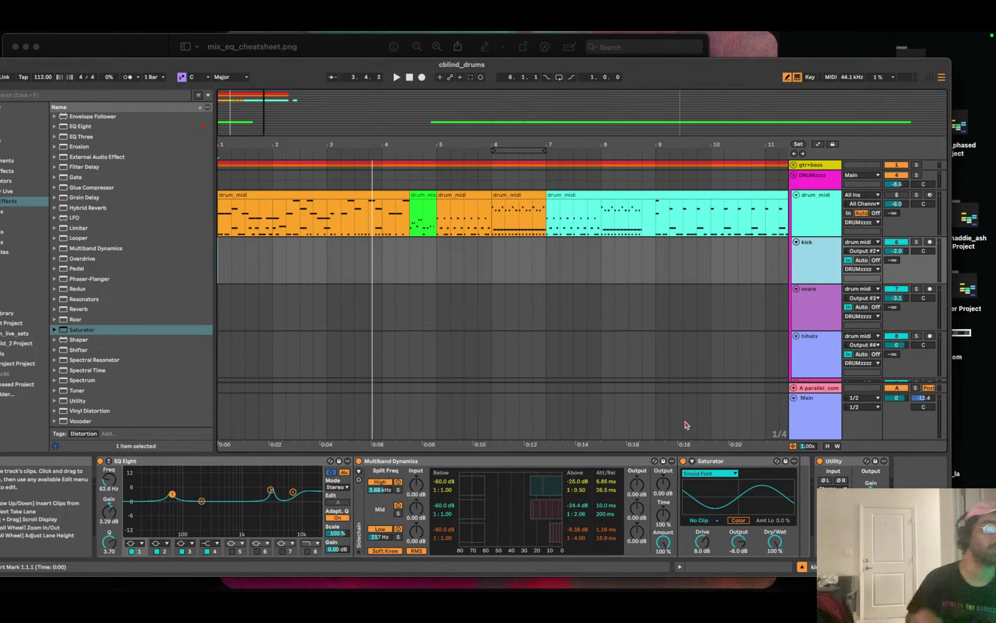
left_click(813, 185)
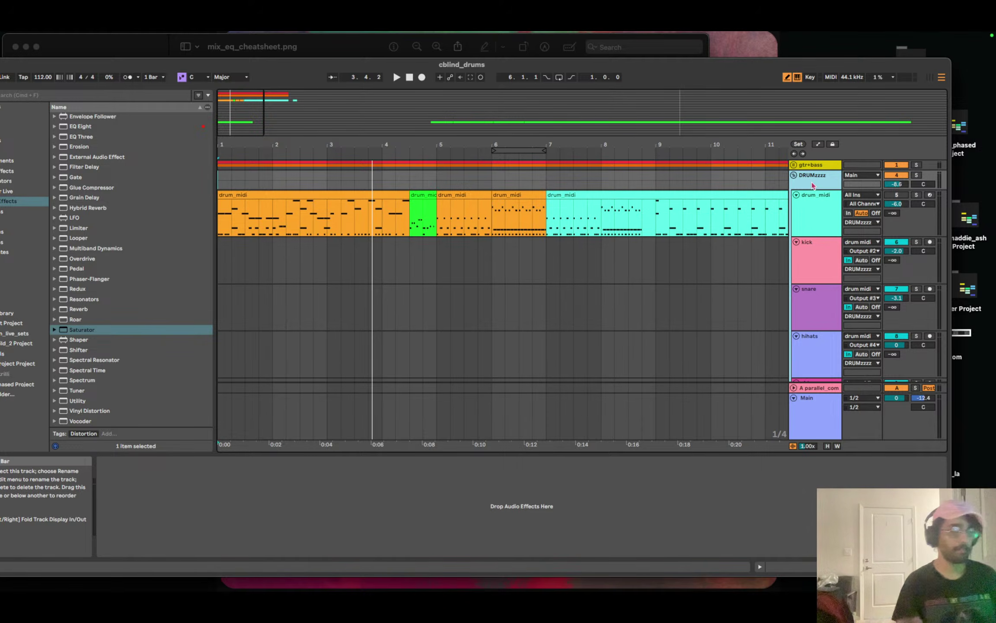
Play the drums with the kick track soloed and its effects chain shown.
key("space")
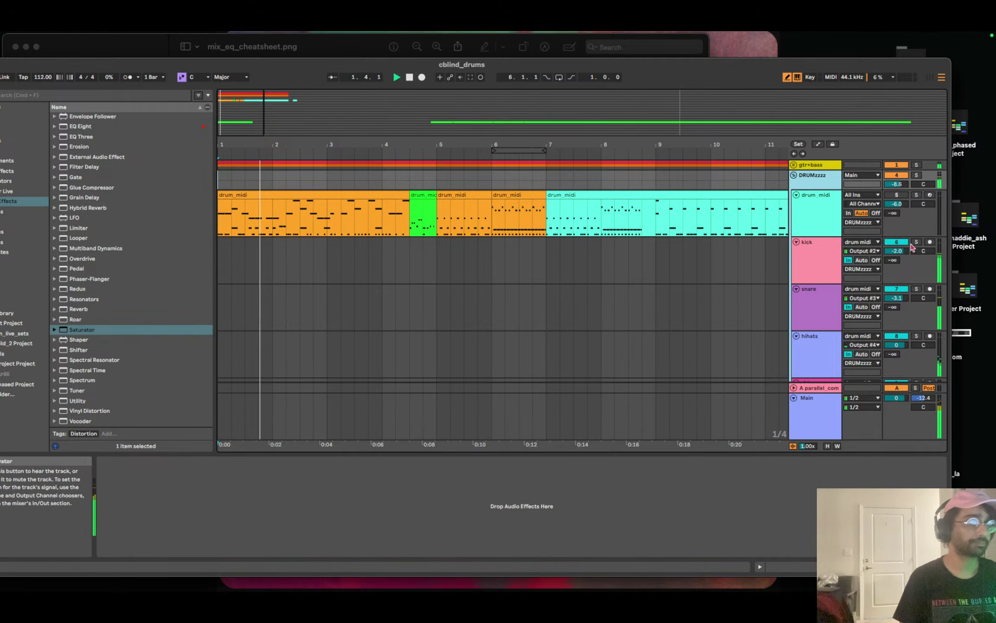
left_click(917, 242)
left_click(818, 259)
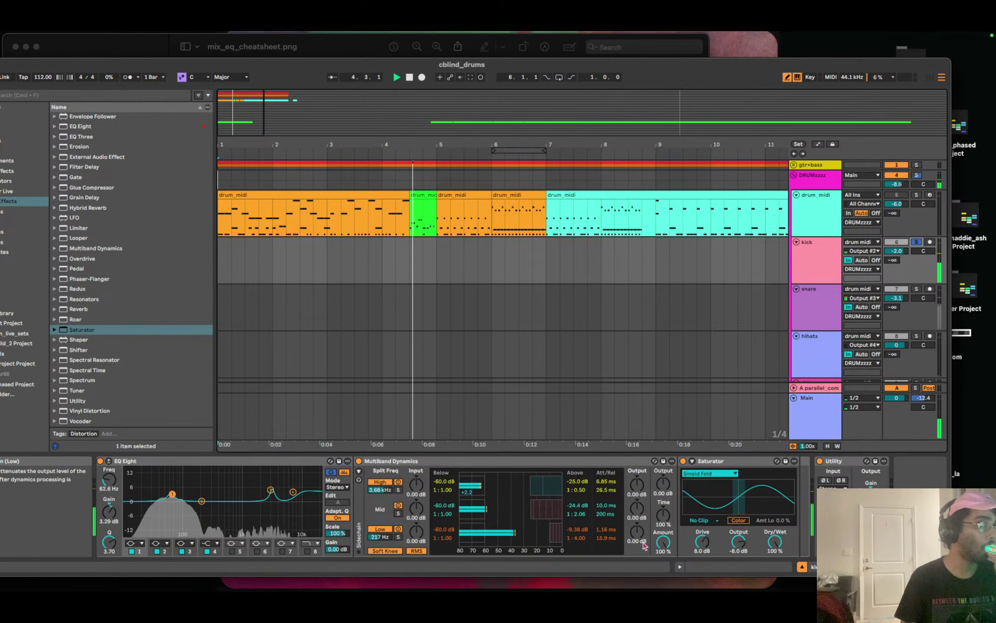
Solo the high band in the kick's Multiband Dynamics, try a 3.63 kHz high crossover and undo the change.
left_click(398, 490)
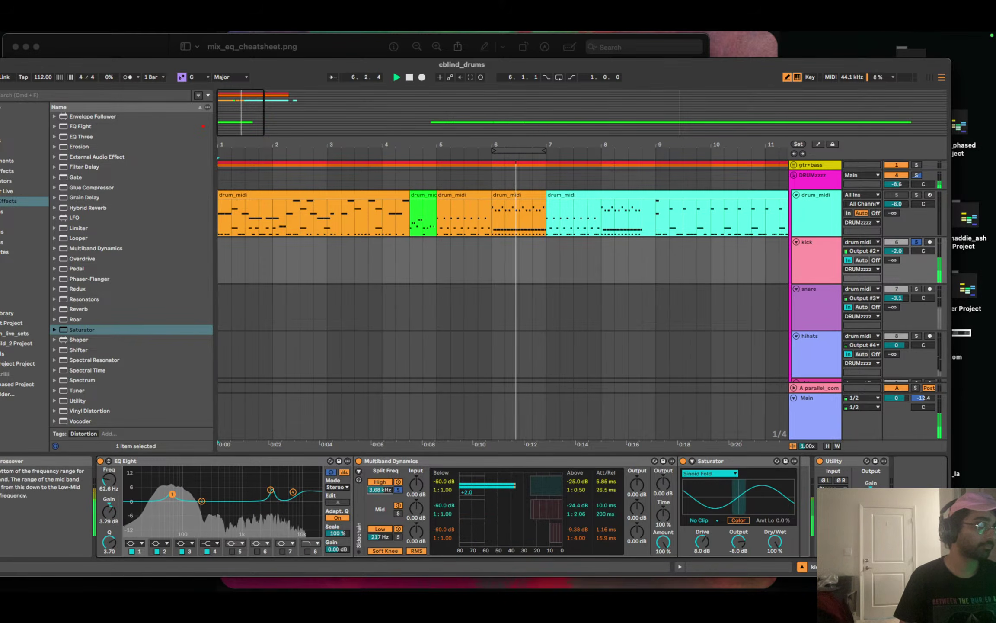
left_click_drag(380, 489, 380, 506)
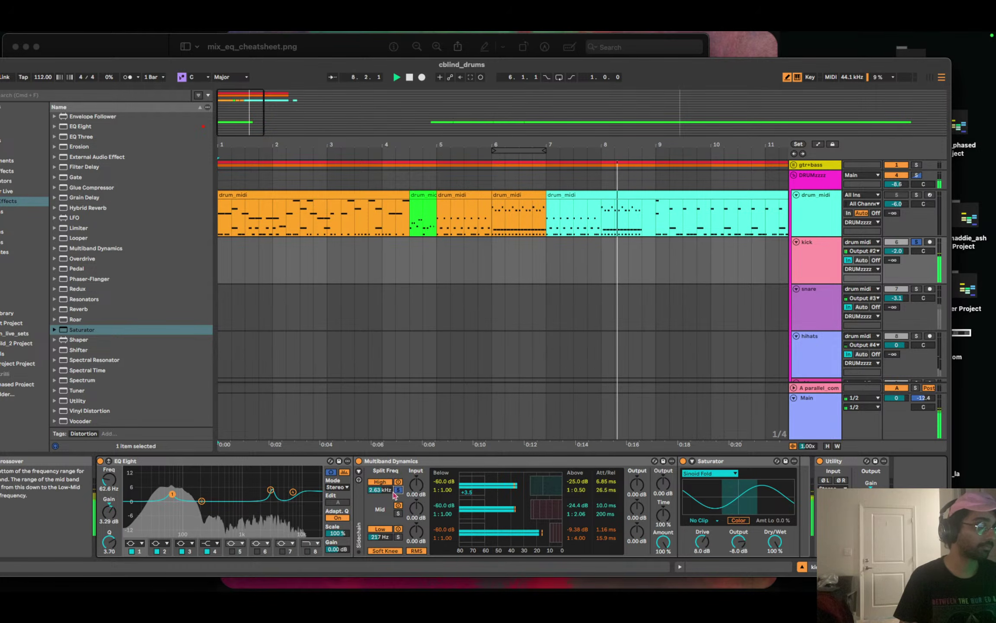
key("super+z")
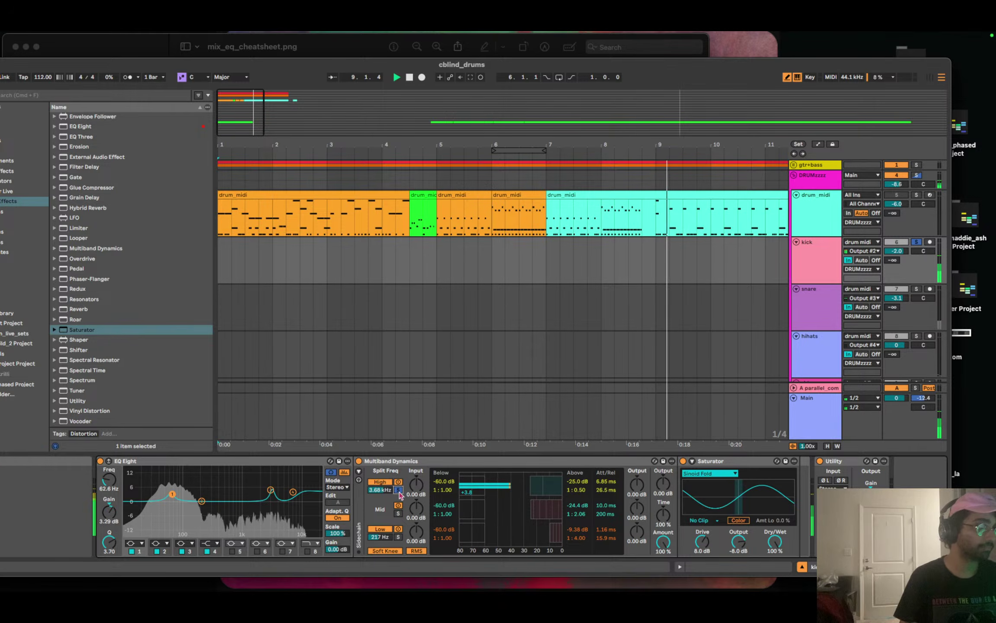
Solo the mid band in the kick's Multiband Dynamics, raise its output to 1.14 dB and unsolo the band.
left_click(397, 513)
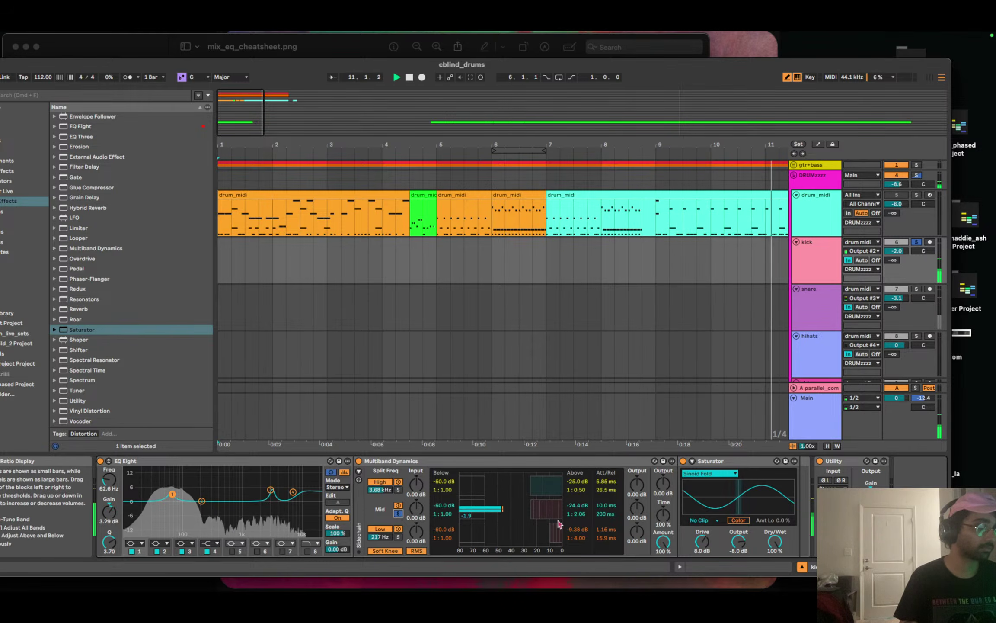
left_click_drag(638, 508, 638, 503)
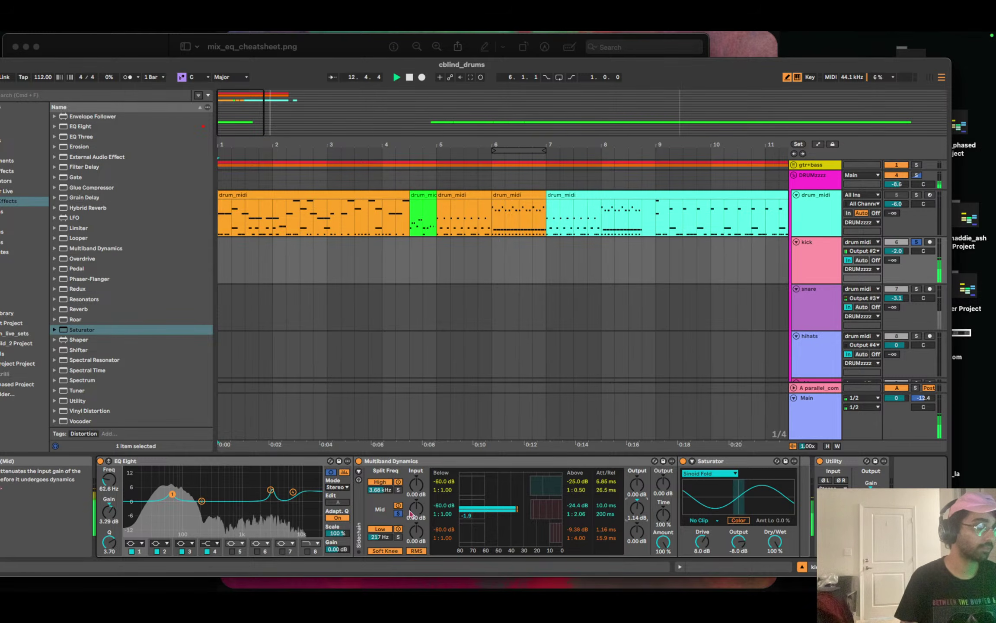
left_click(398, 513)
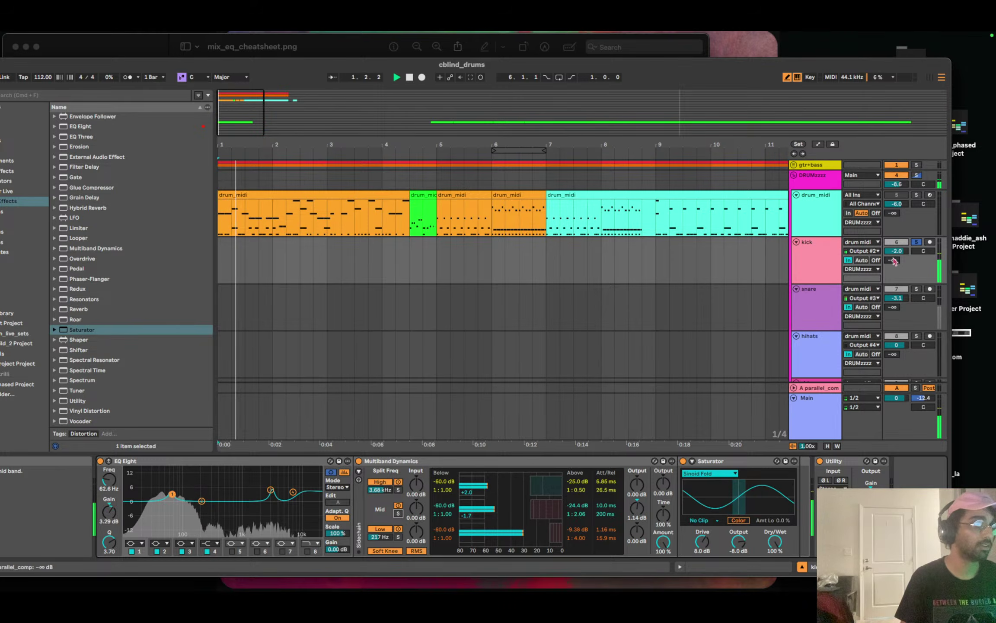
Unsolo the kick track and listen to the full mix.
left_click(917, 241)
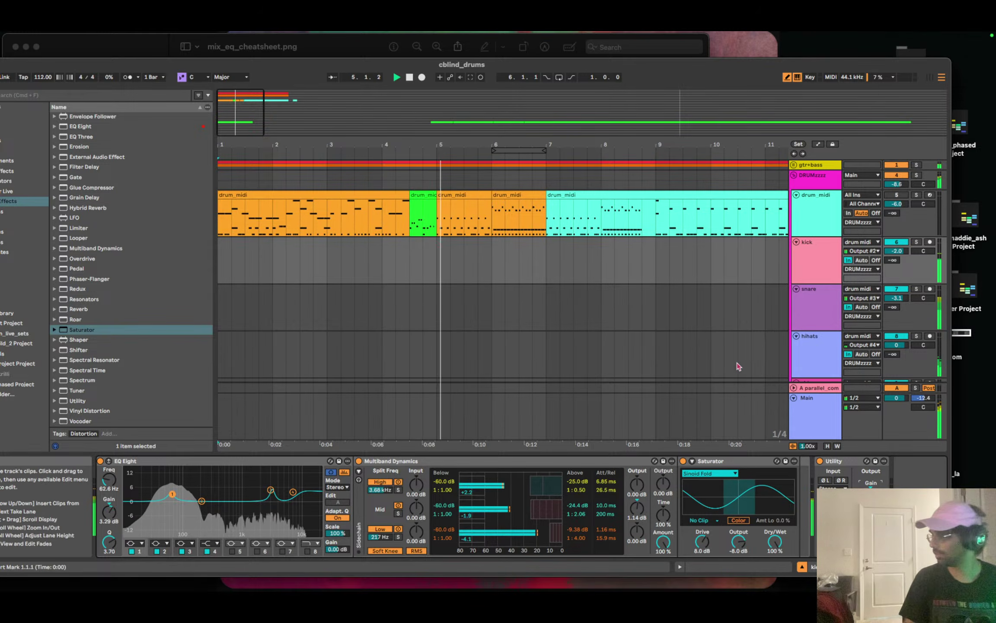
key("space")
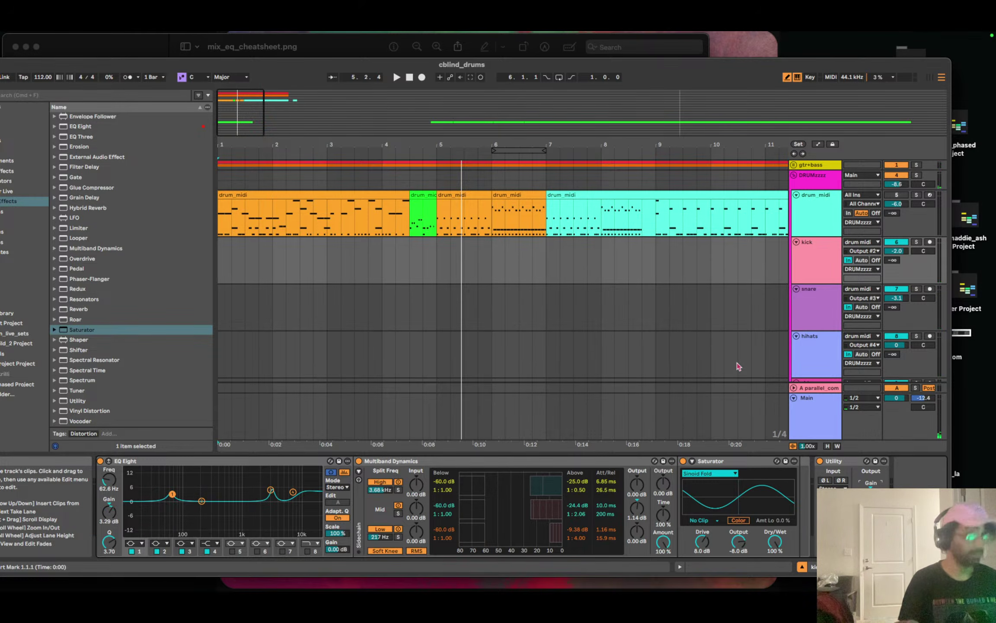
Solo the DRUMzzzz group and play the drums from the start of the arrangement.
left_click(812, 175)
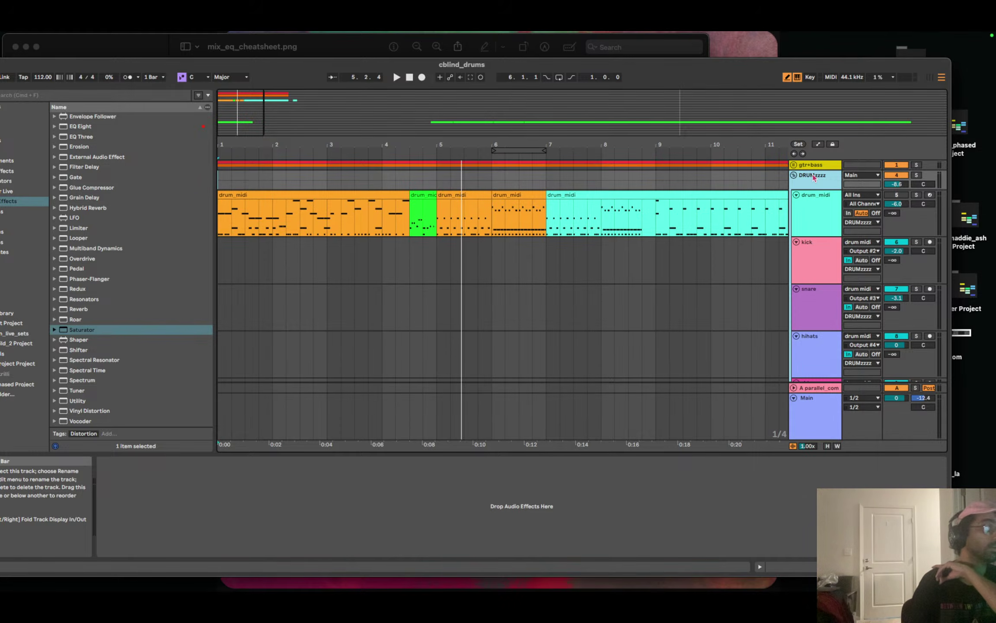
left_click_drag(74, 70, 126, 71)
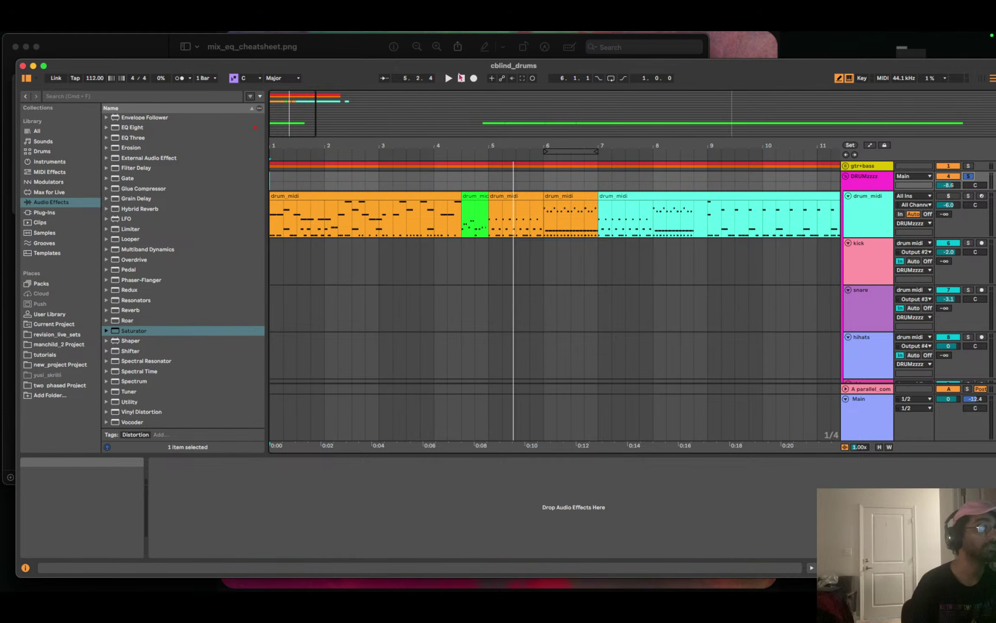
left_click(461, 78)
key("space")
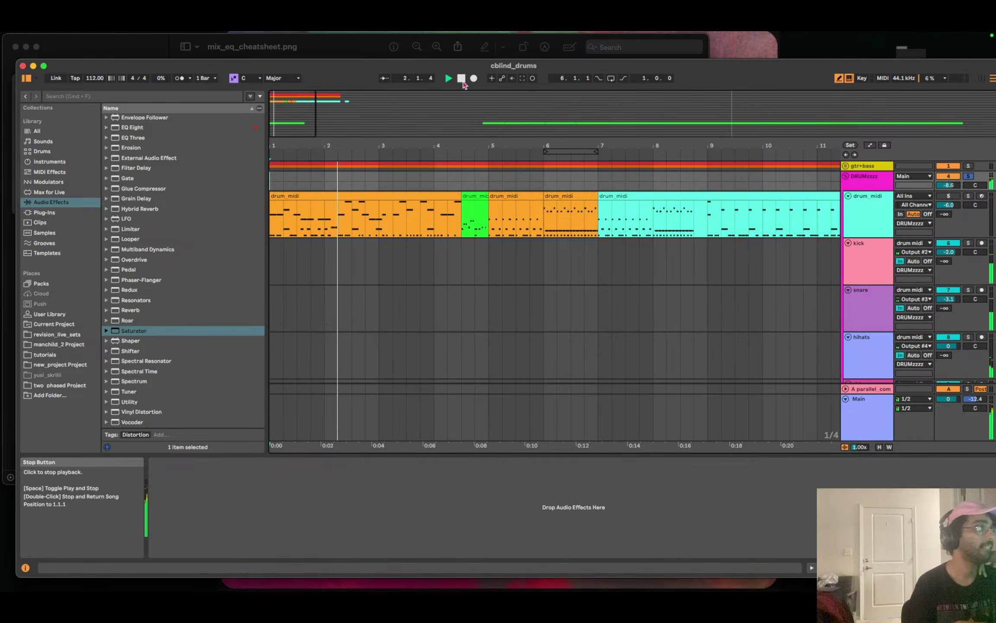
left_click(462, 81)
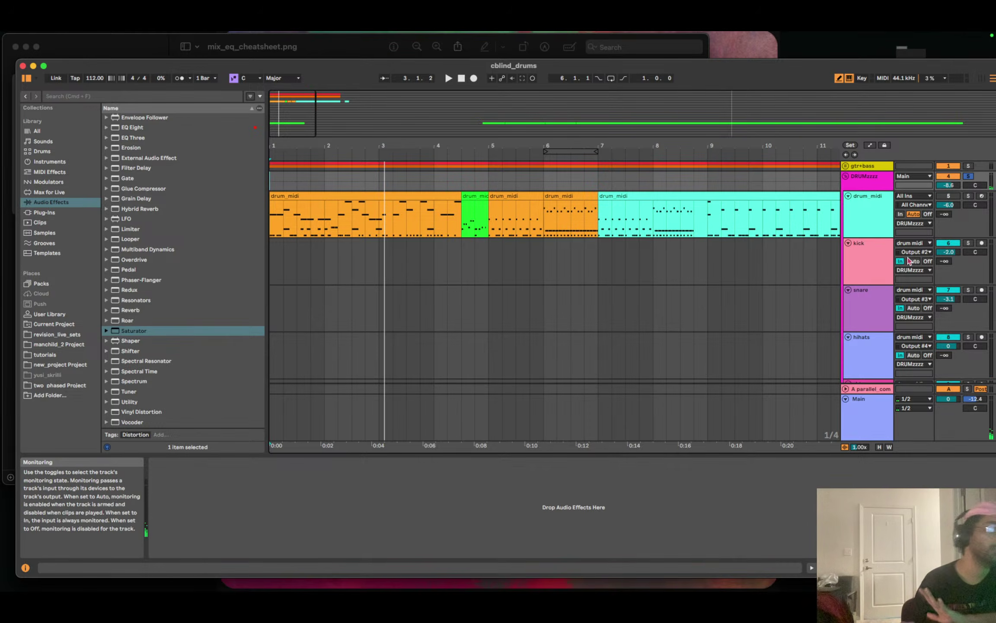
Expand the ggd_mf group below the room track and select the Audio Effect Rack on the group.
scroll(909, 261, "down", 3)
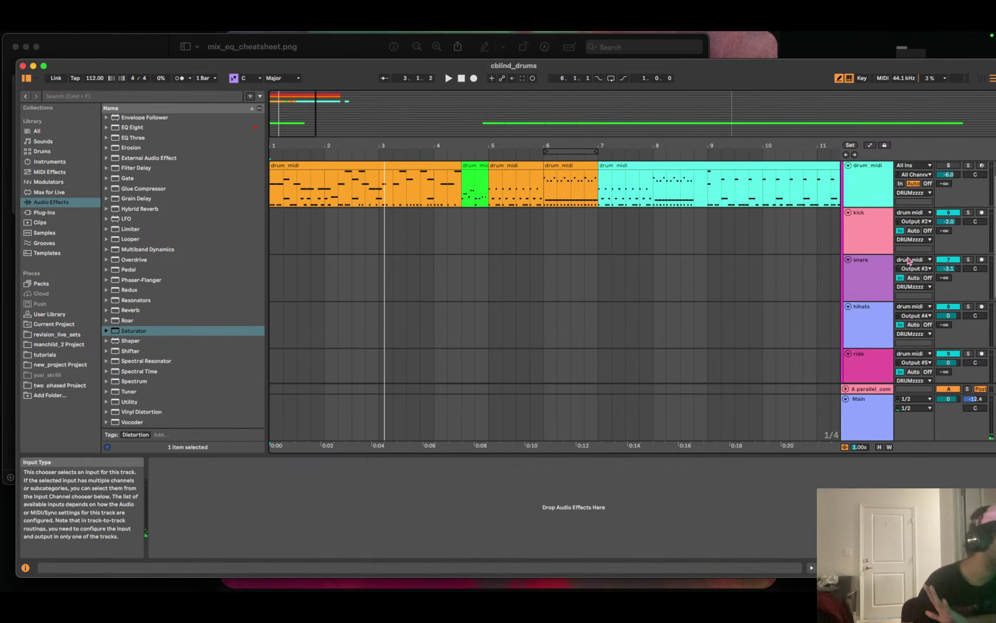
scroll(910, 261, "down", 5)
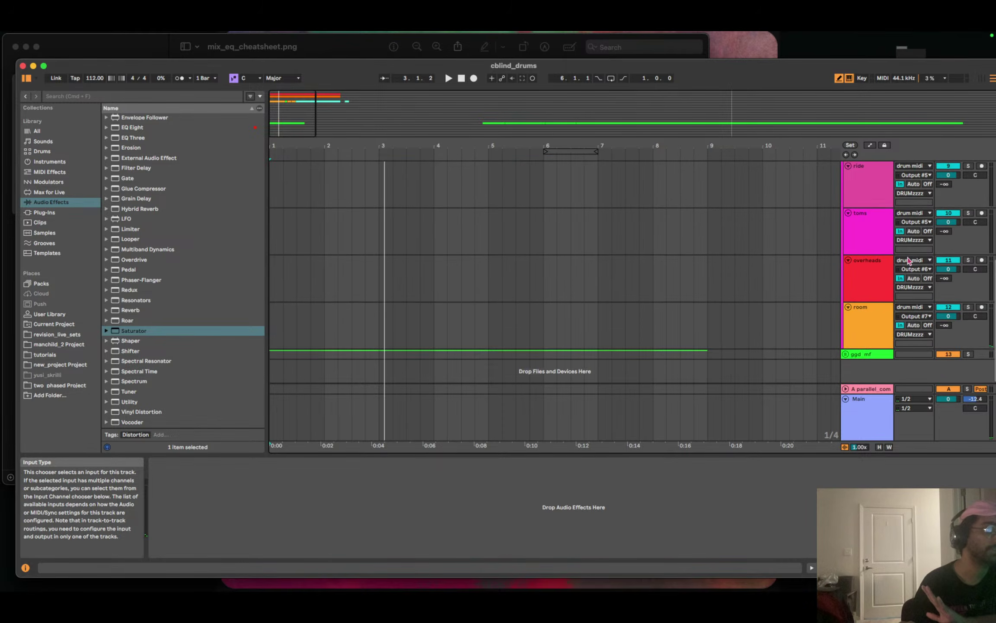
left_click(846, 354)
scroll(891, 243, "down", 3)
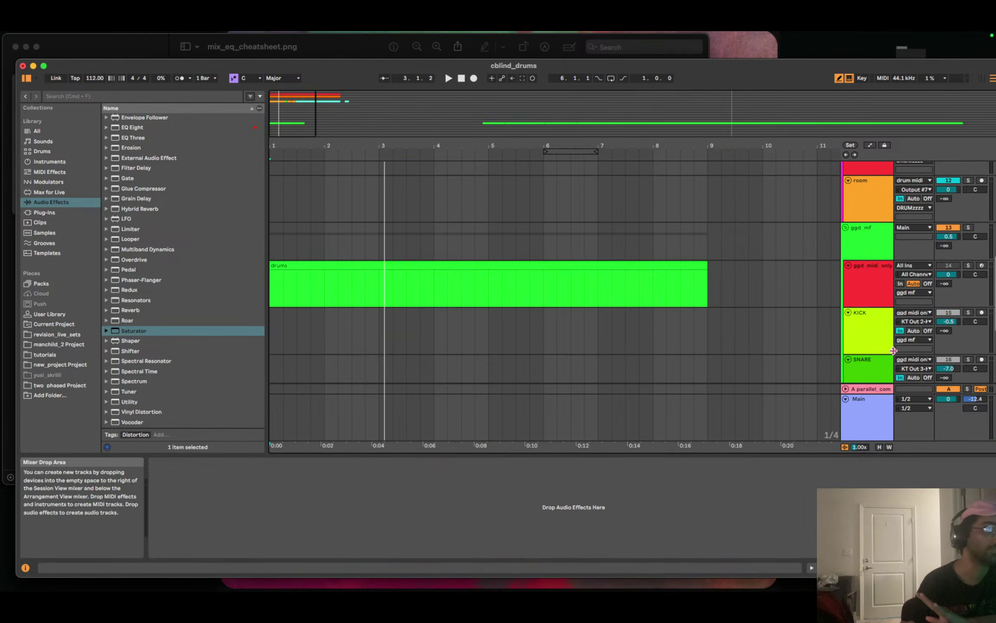
left_click(893, 241)
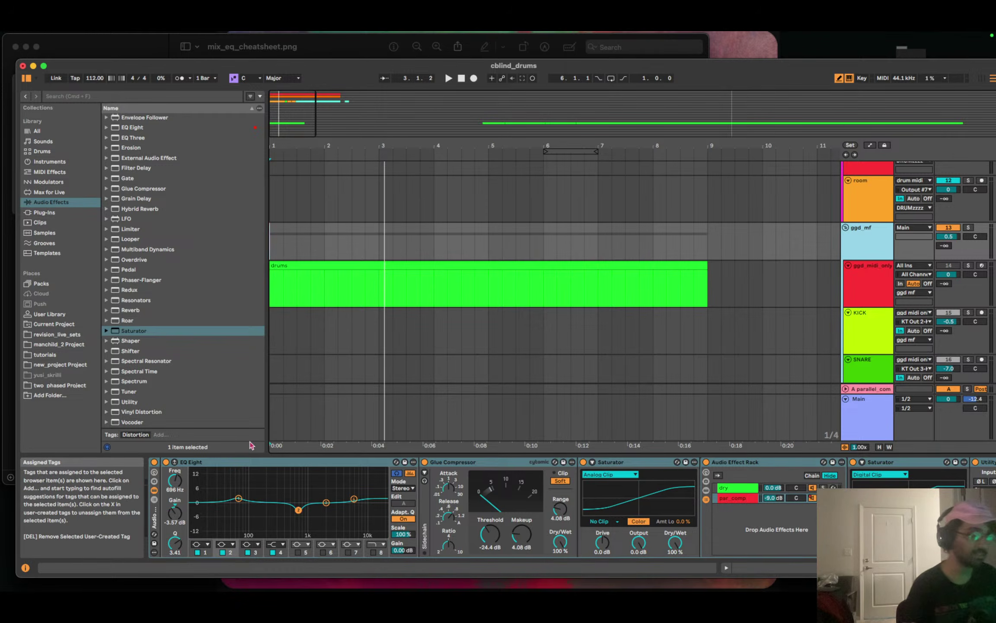
left_click(156, 514)
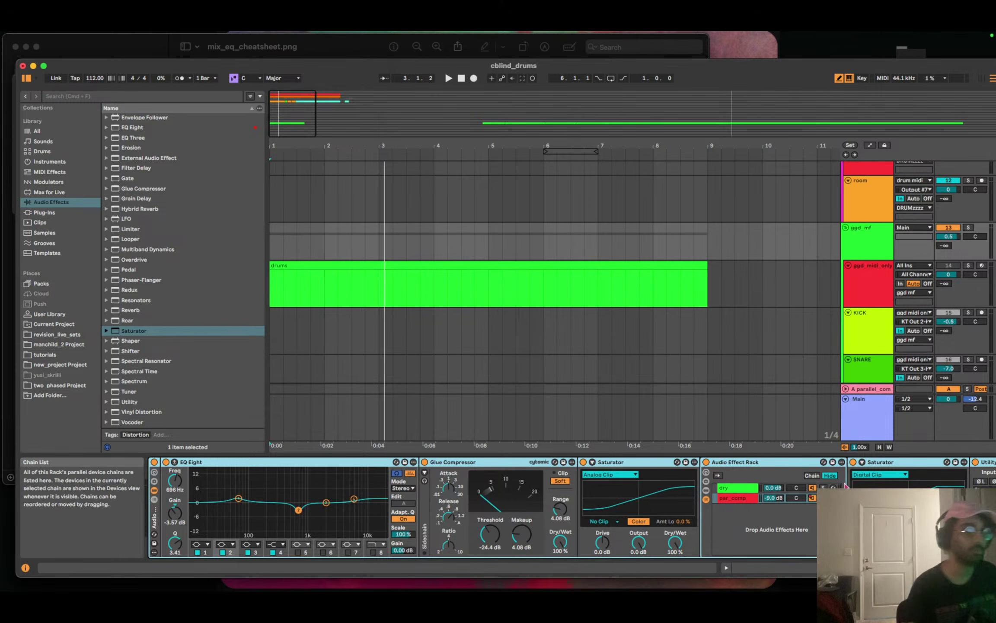
Inspect the ggd_mf rack's devices through to the final Utility and reselect the whole rack.
scroll(154, 515, "right", 5)
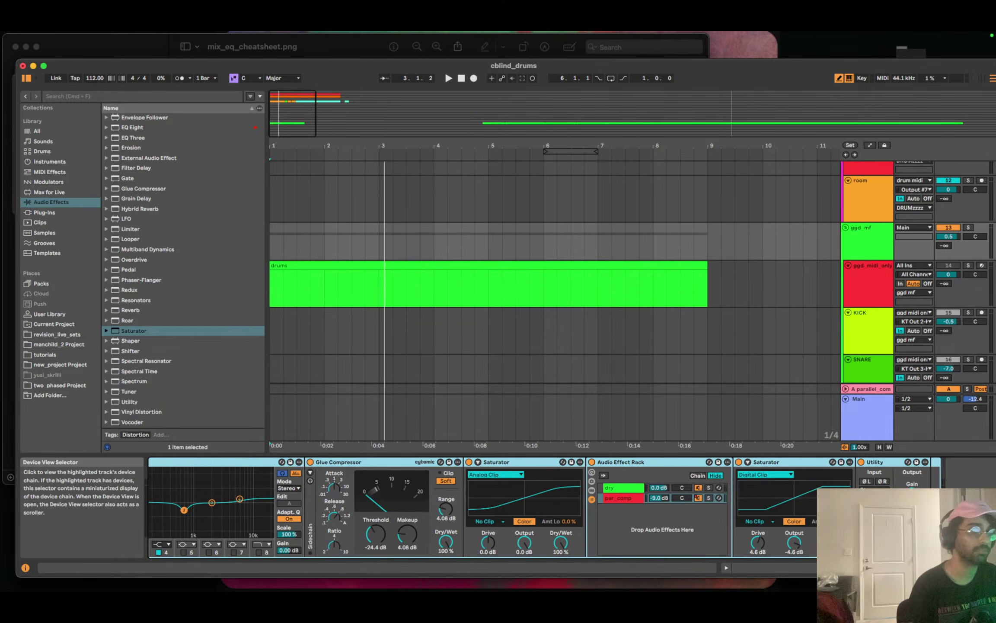
right_click(903, 486)
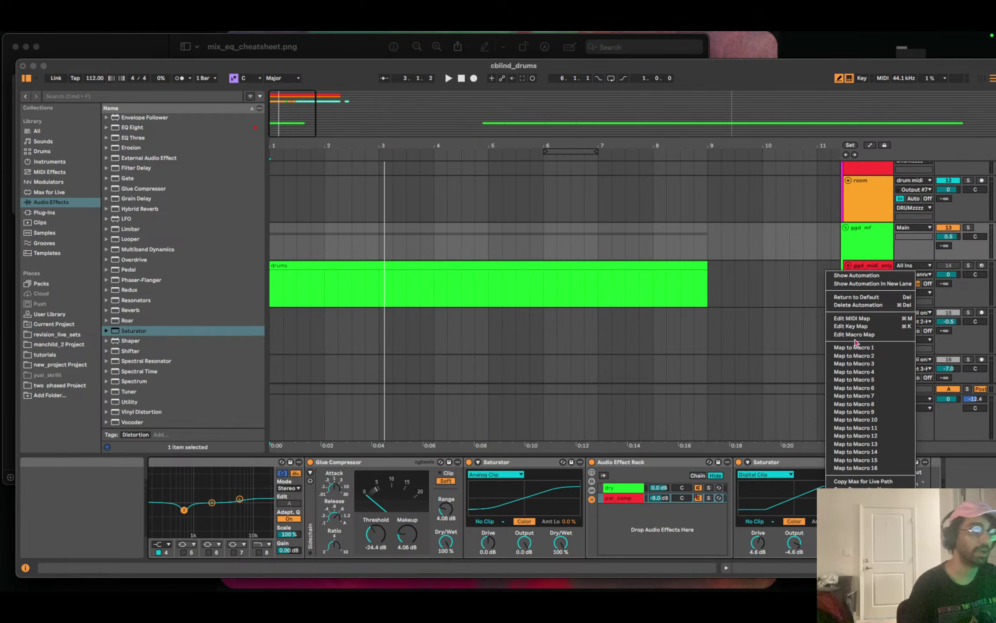
left_click(853, 299)
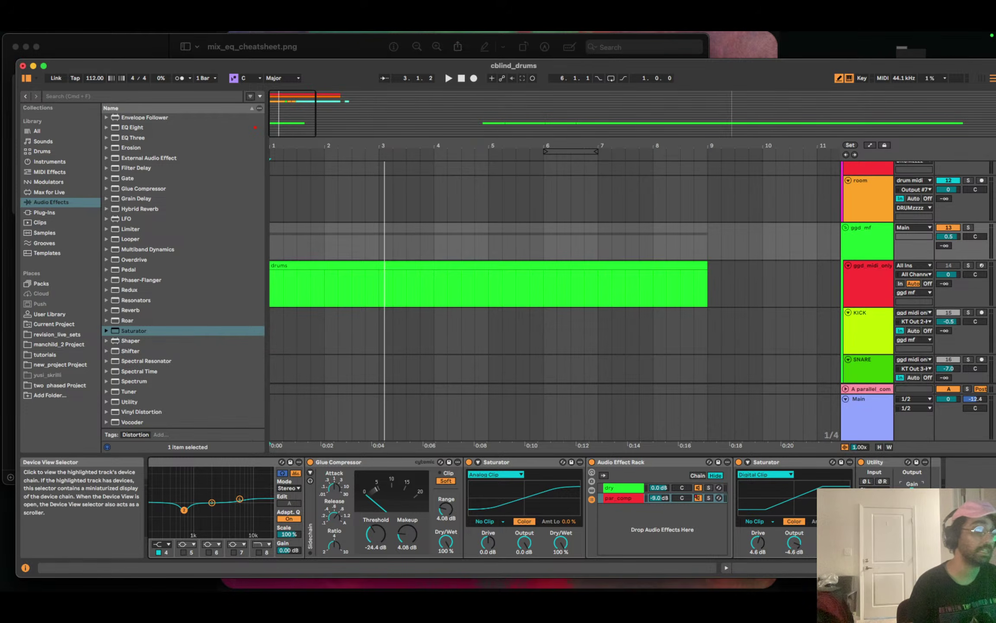
scroll(809, 568, "left", 5)
left_click(154, 520)
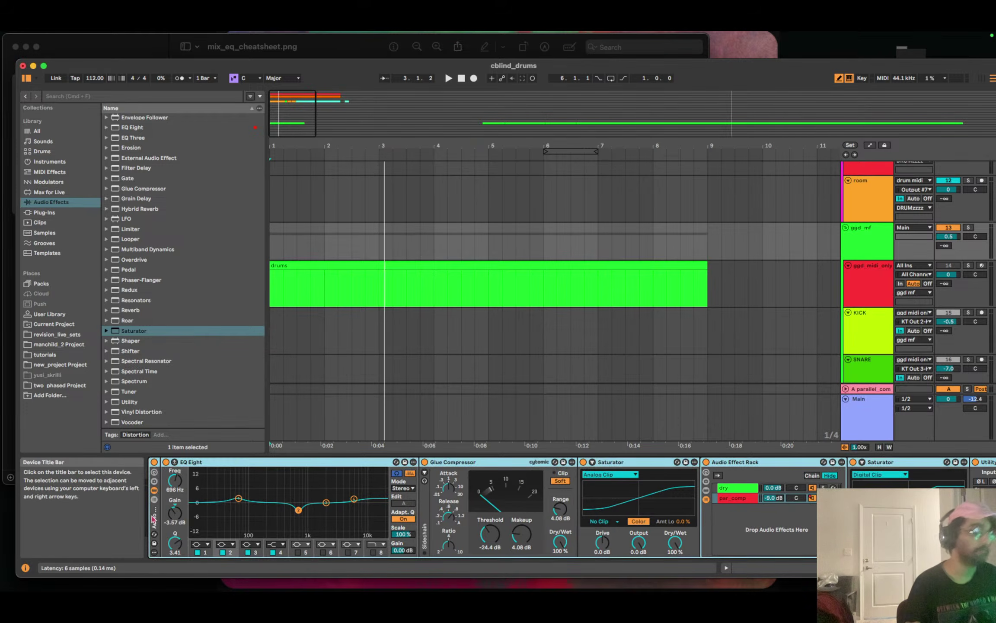
Play the DRUMzzzz group and lower the par_comp chain volume in its effect rack to -12.0 dB.
scroll(865, 220, "up", 10)
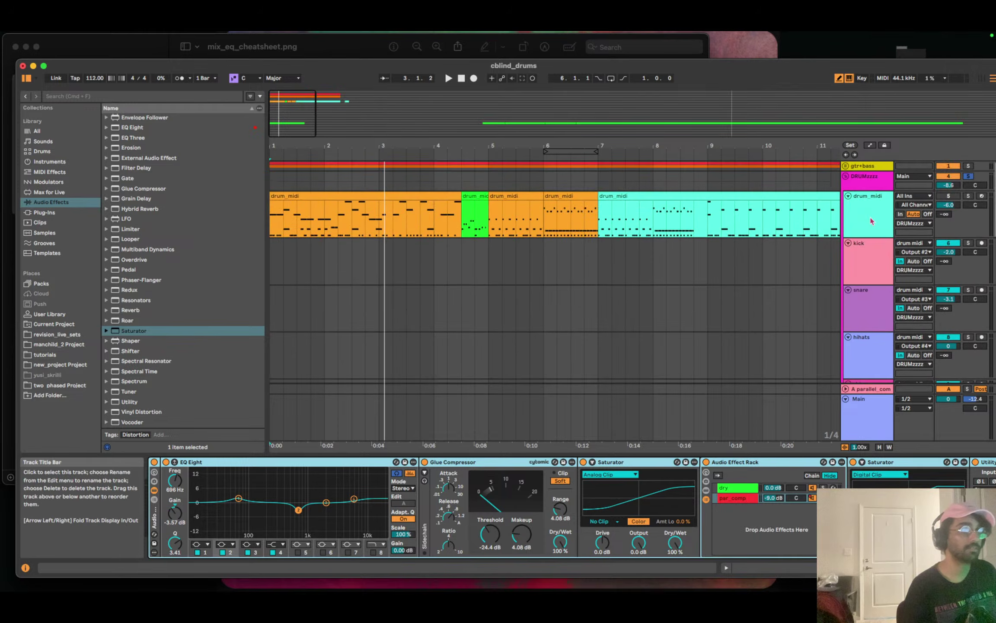
left_click(868, 199)
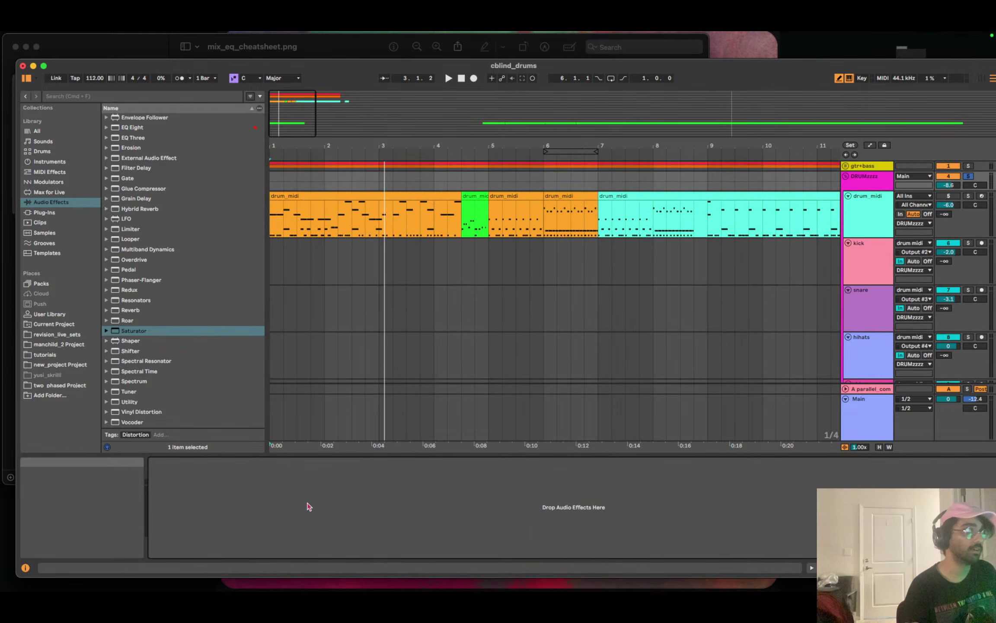
left_click(865, 176)
key("space")
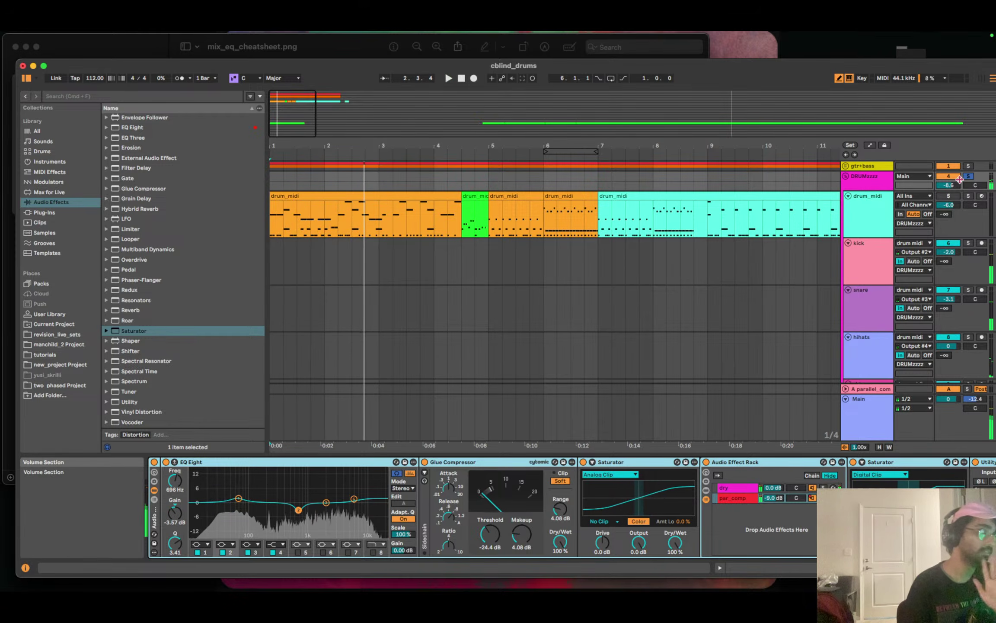
left_click(773, 499)
key("space")
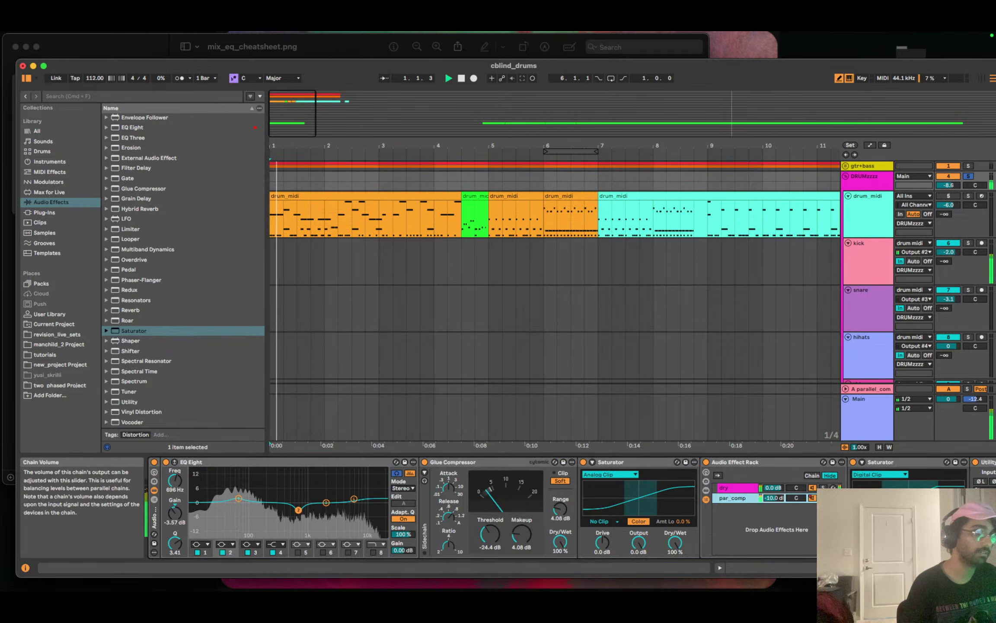
left_click_drag(773, 498, 773, 502)
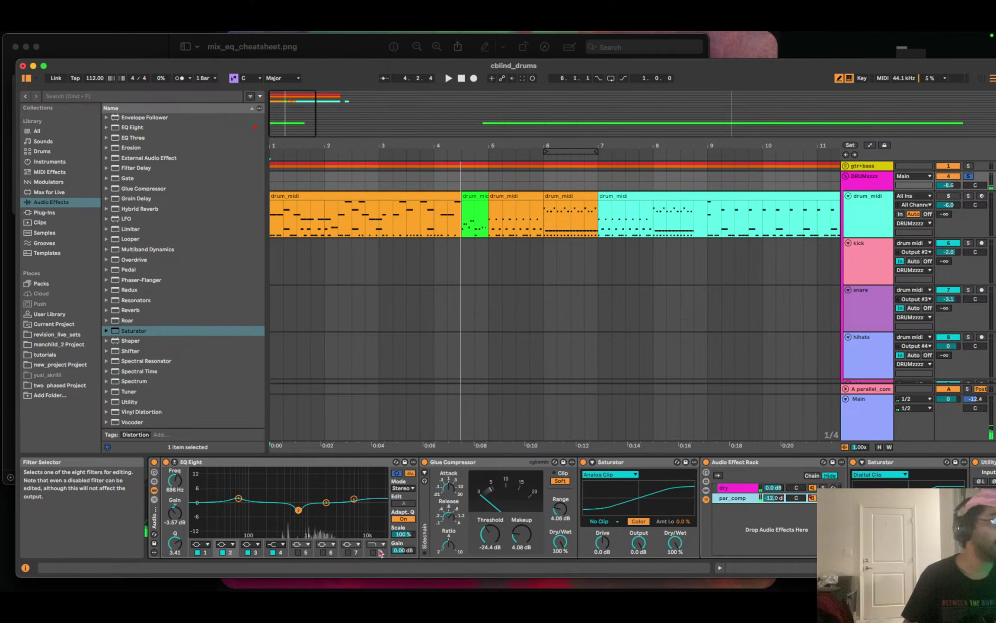
Bypass the Glue Compressor, the Analog Clip Saturator, the parallel Audio Effect Rack and the Digital Clip Saturator on the drum group.
scroll(476, 506, "right", 3)
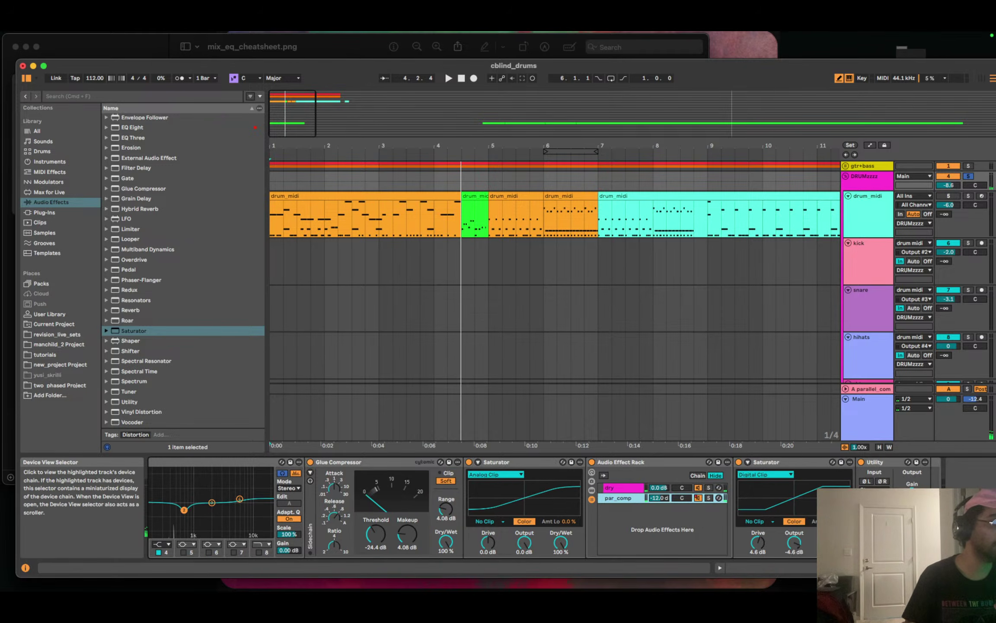
scroll(475, 506, "left", 3)
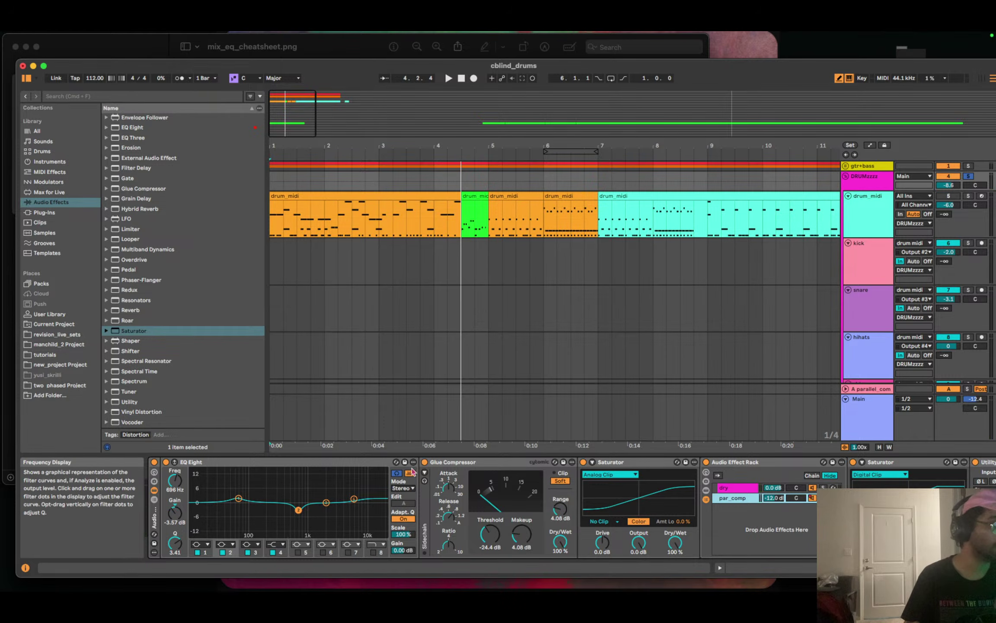
left_click(424, 462)
left_click(583, 462)
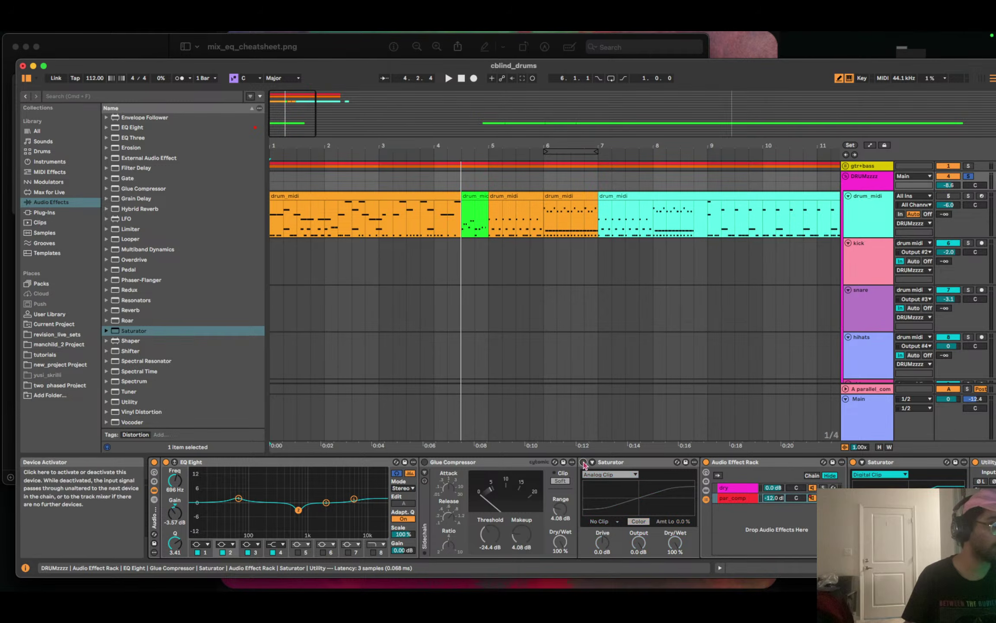
left_click(706, 462)
left_click(853, 462)
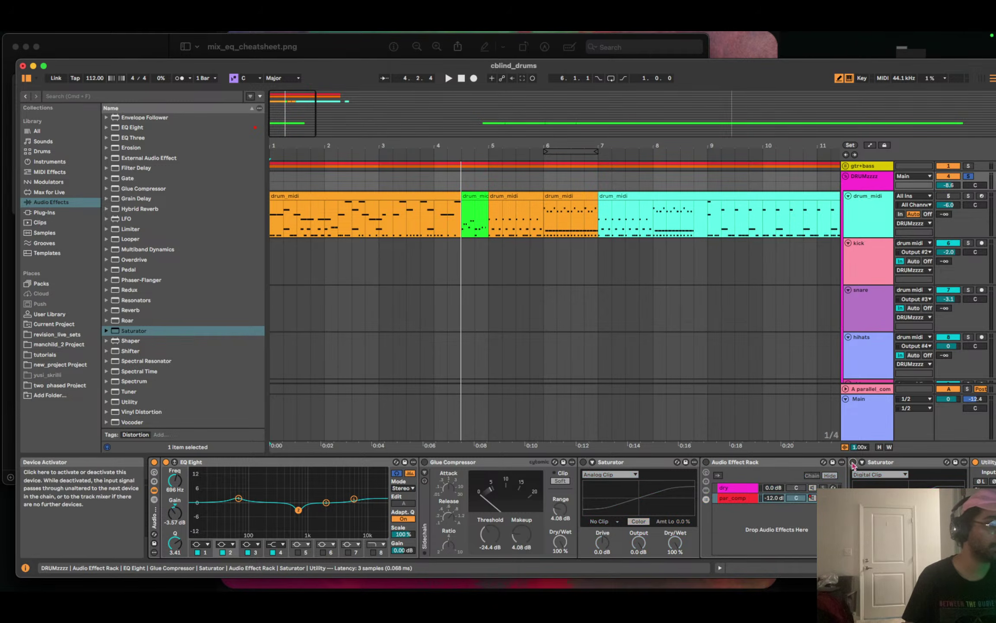
Bypass the Utility as well, and fold every bypassed device following EQ Eight in the chain.
double_click(473, 462)
double_click(473, 462)
double_click(472, 462)
double_click(473, 462)
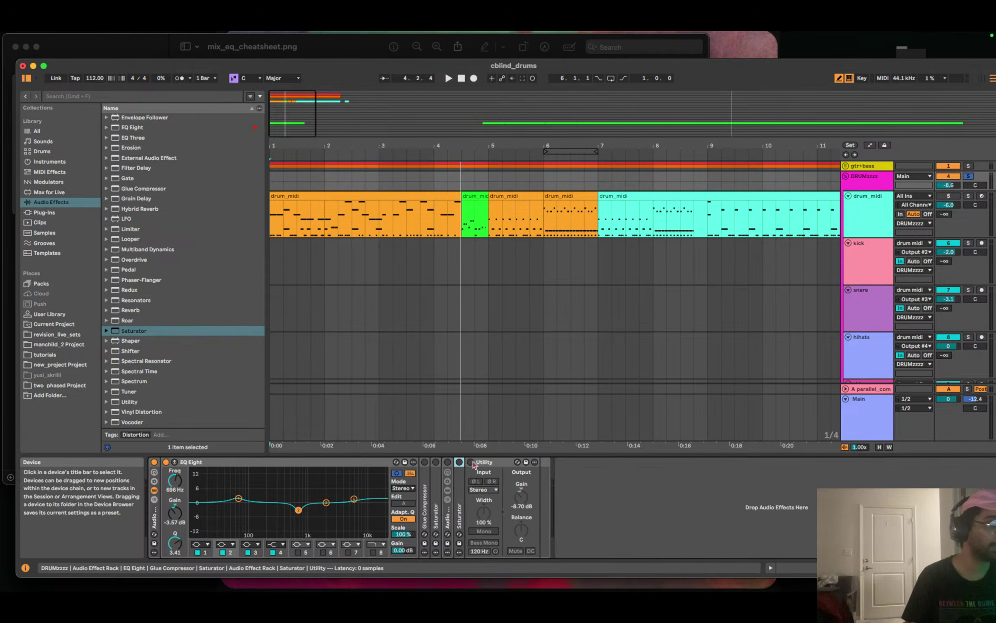
double_click(472, 462)
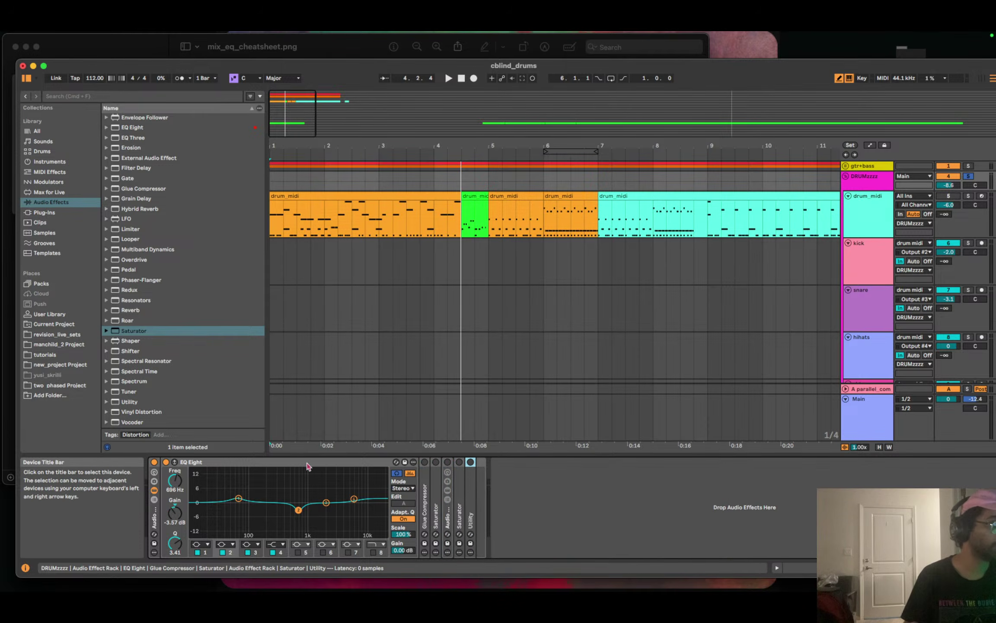
Expand the EQ Eight display and, during playback, set band 1 to about 59.7 Hz with a 3.03 dB boost.
double_click(205, 486)
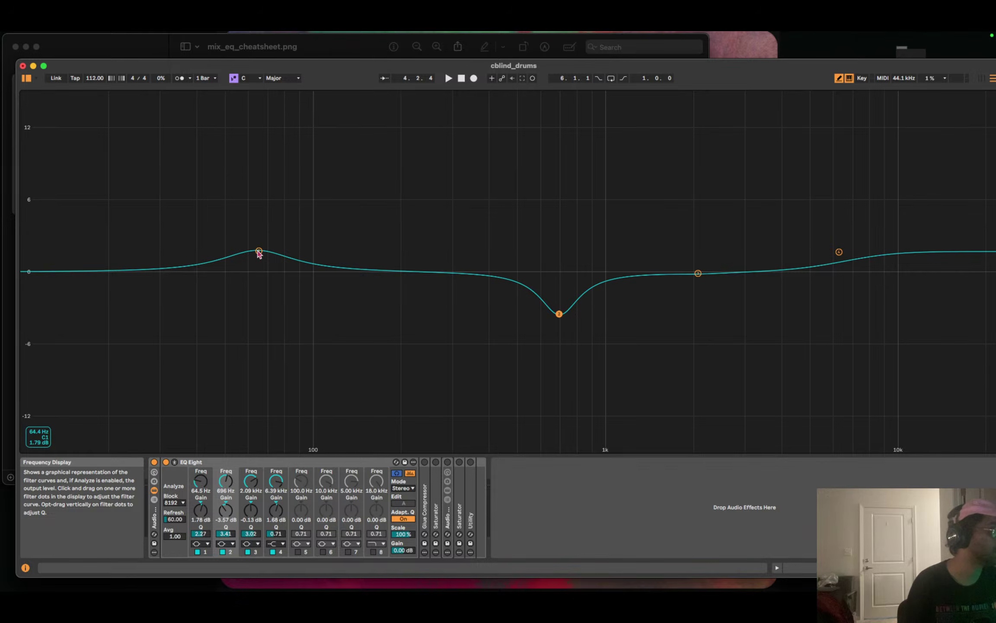
key("space")
left_click_drag(259, 251, 242, 239)
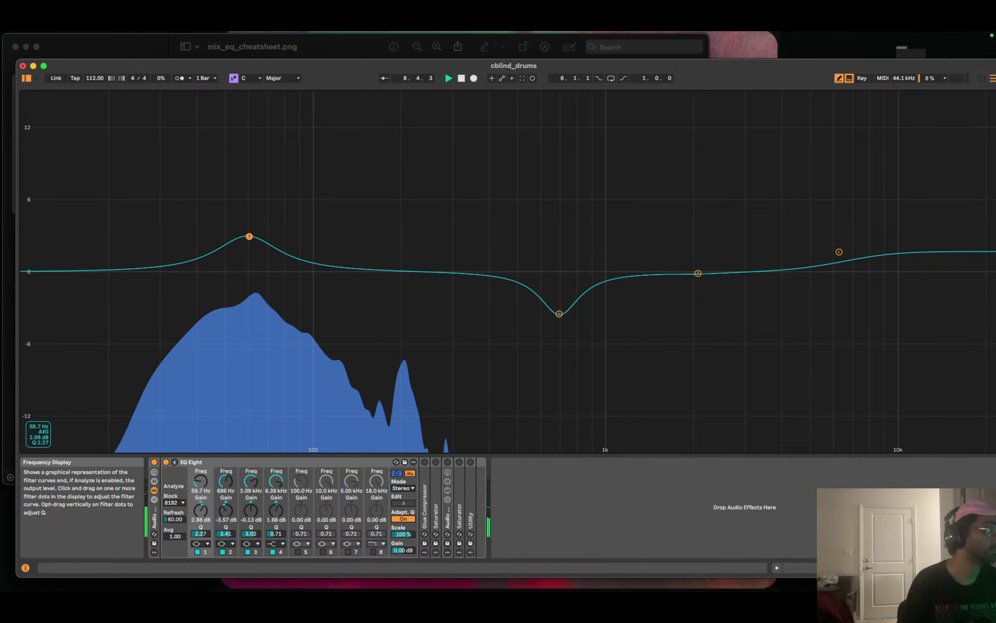
left_click_drag(249, 236, 249, 235)
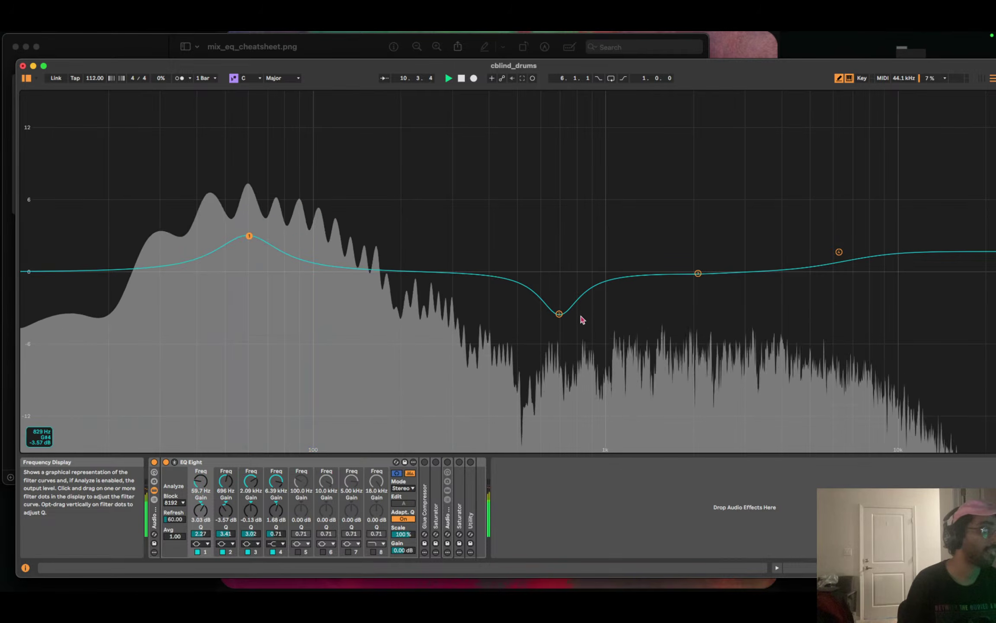
Tune EQ Eight band 2 by ear to a narrow cut of about -3.70 dB at 623 Hz, with Q about 5.55.
left_click(559, 313)
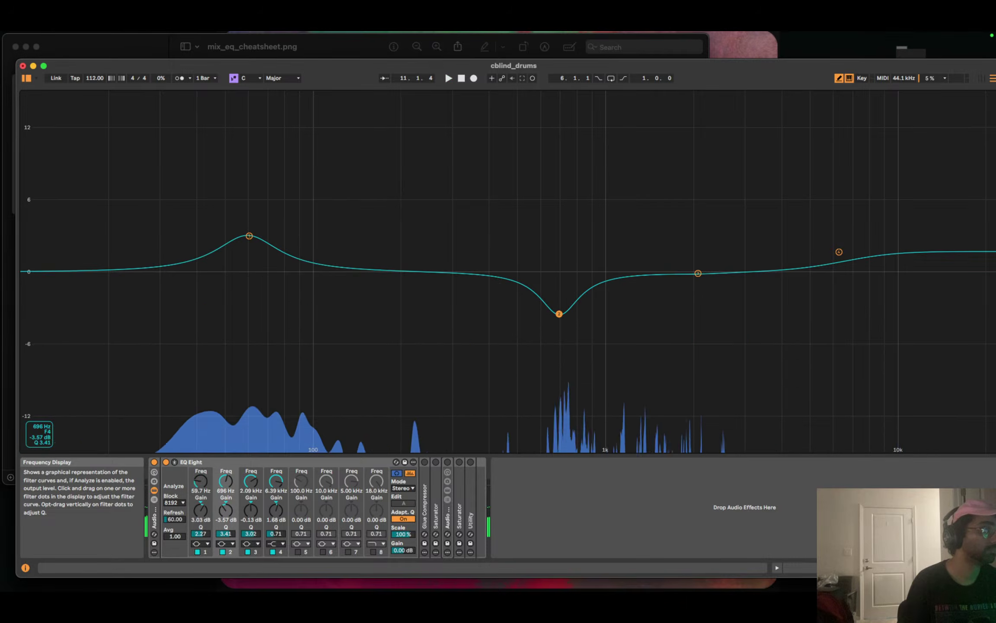
left_click_drag(560, 314, 532, 312)
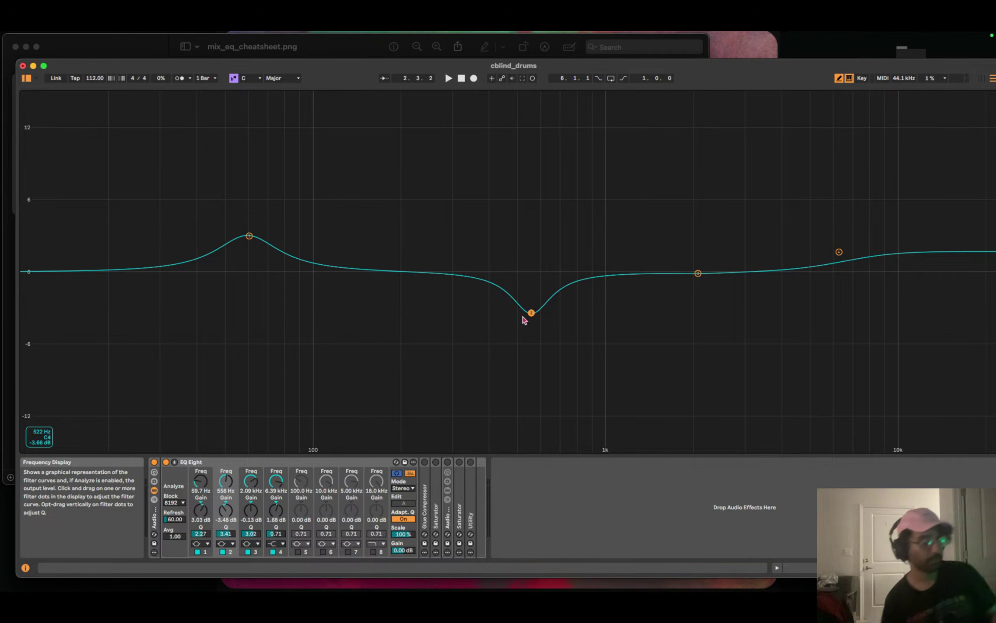
key("space")
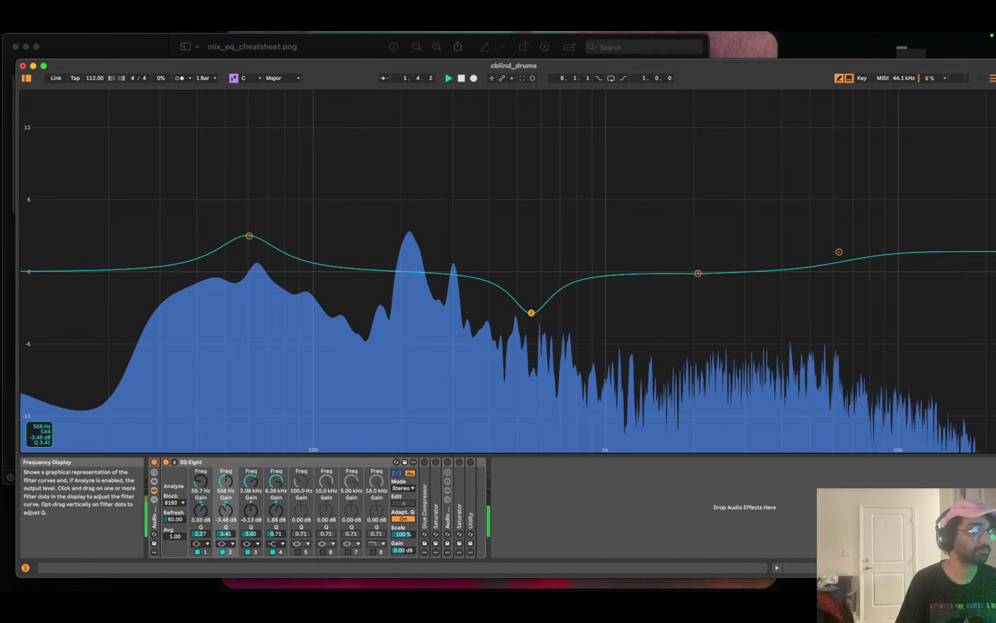
mouse_move(531, 312)
left_mouse_down()
mouse_move(545, 309)
mouse_move(504, 309)
mouse_move(512, 299)
mouse_move(536, 312)
left_mouse_up()
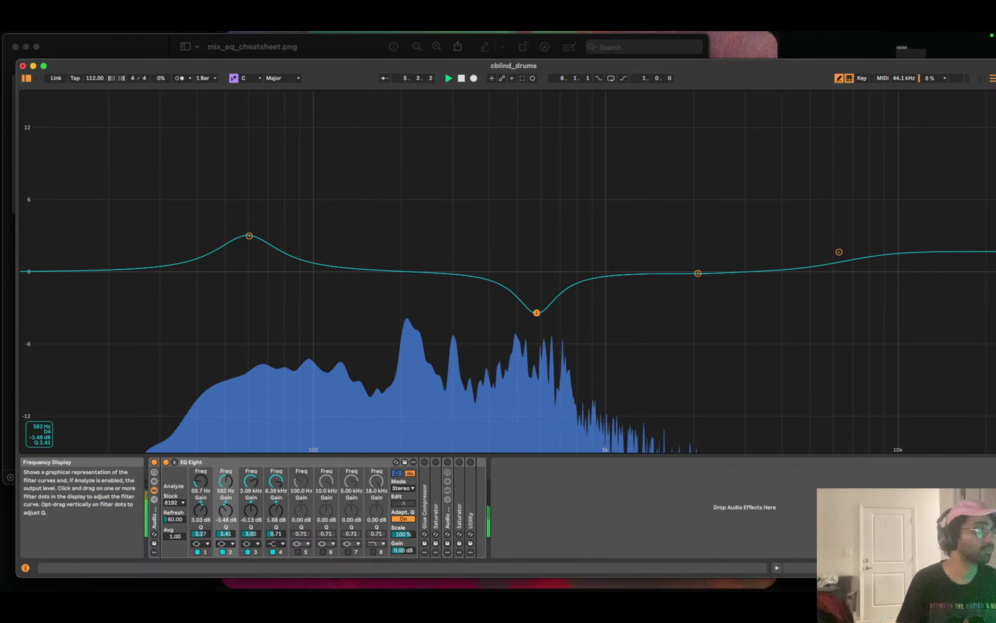
key("space")
left_click_drag(227, 534, 227, 522)
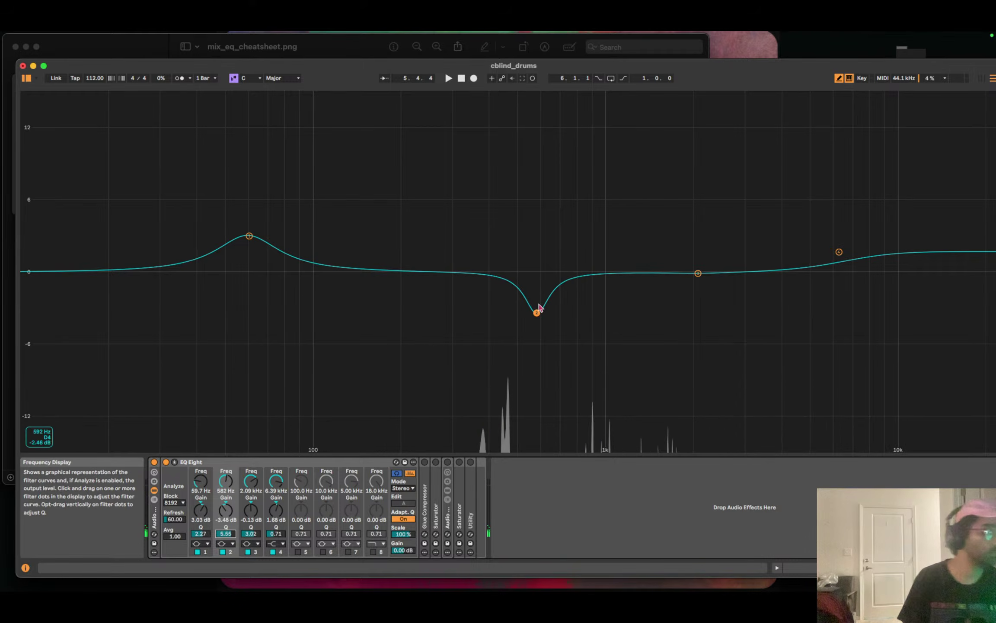
key("space")
left_click_drag(539, 308, 546, 315)
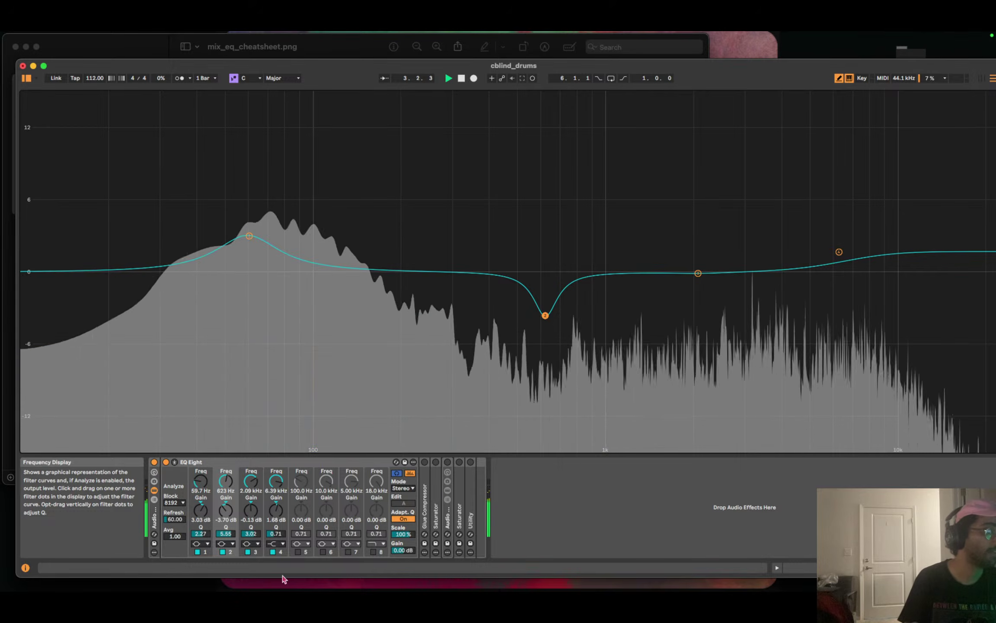
Turn EQ Eight band 3 into a low-mid cut of about -2.03 dB at 203 Hz with a Q of 7.37.
key("space")
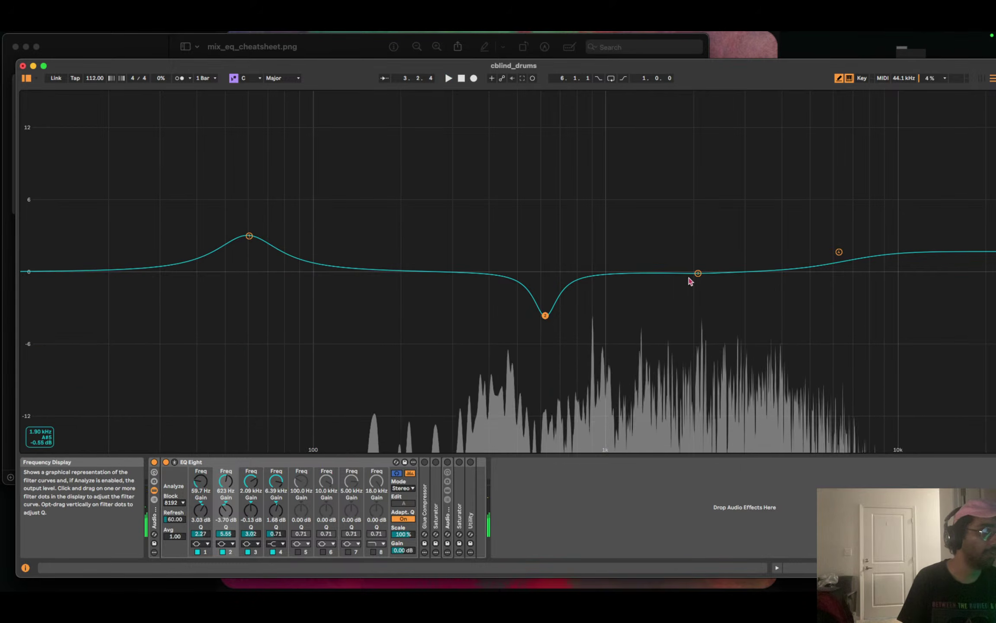
left_click_drag(698, 273, 404, 296)
key("space")
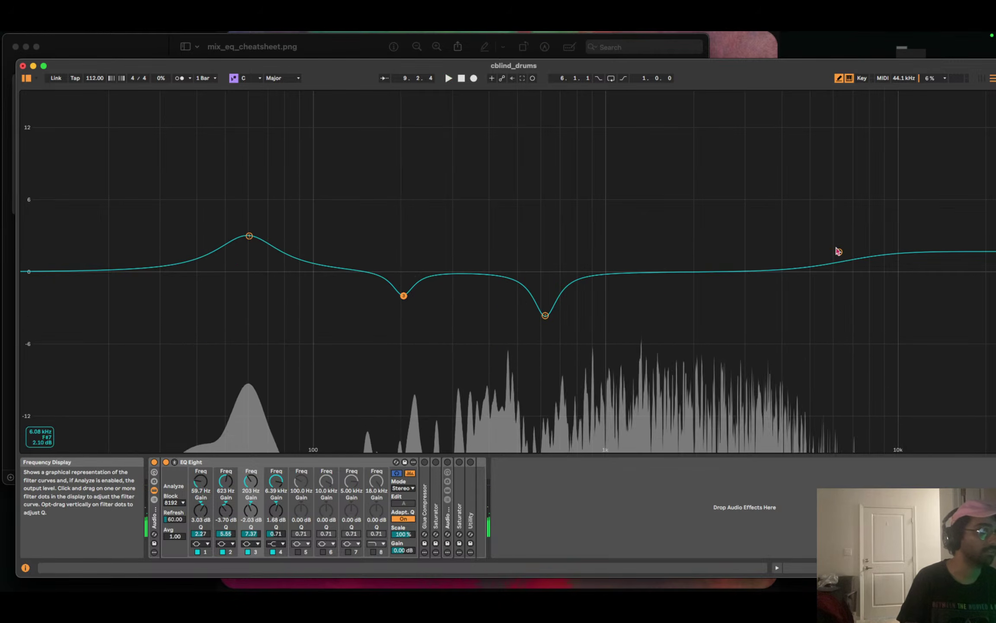
Move EQ Eight band 4 to about 6.58 kHz at 1.63 dB and change it to a bell filter with Q 6.02.
left_click_drag(839, 252, 843, 255)
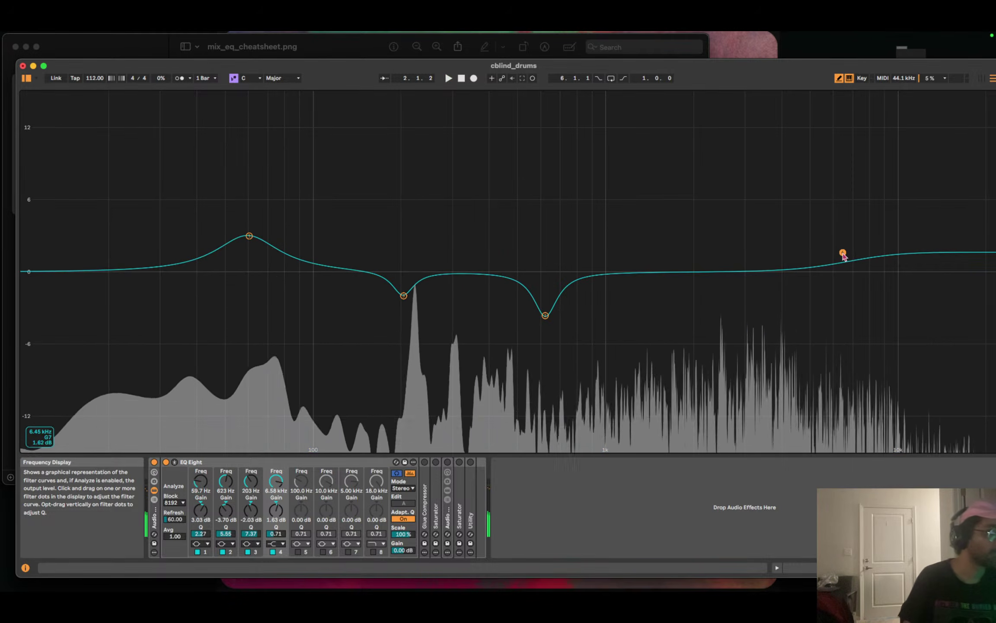
left_click(274, 552)
left_click(275, 552)
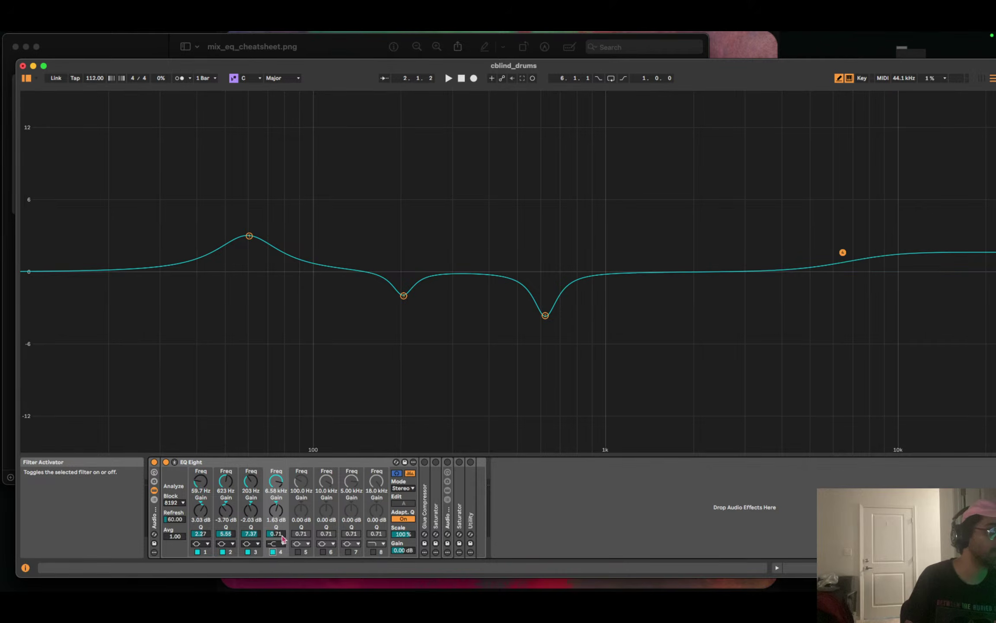
left_click(282, 543)
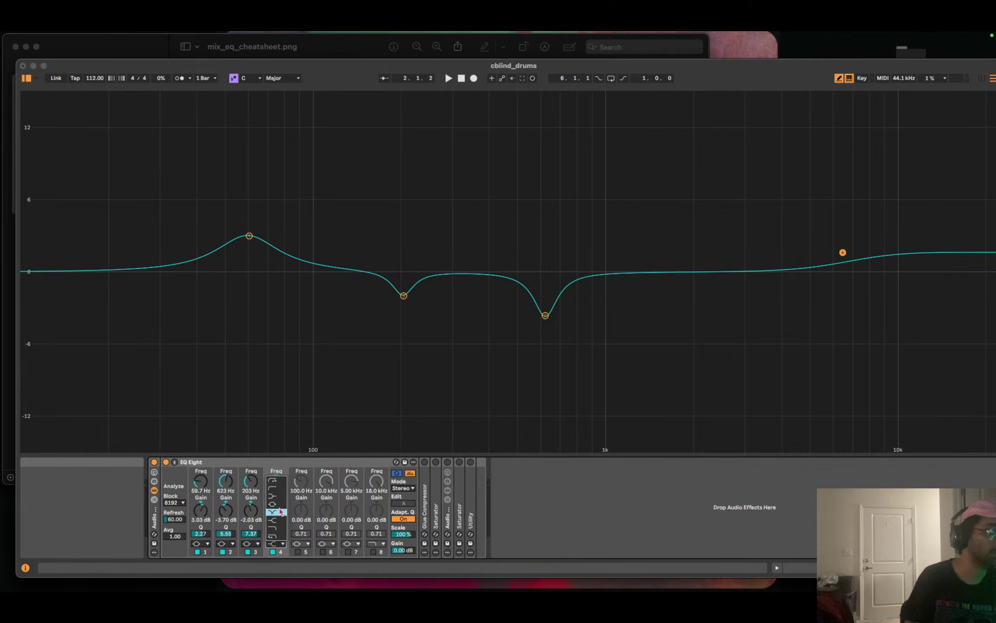
left_click(281, 511)
left_click_drag(276, 533, 281, 511)
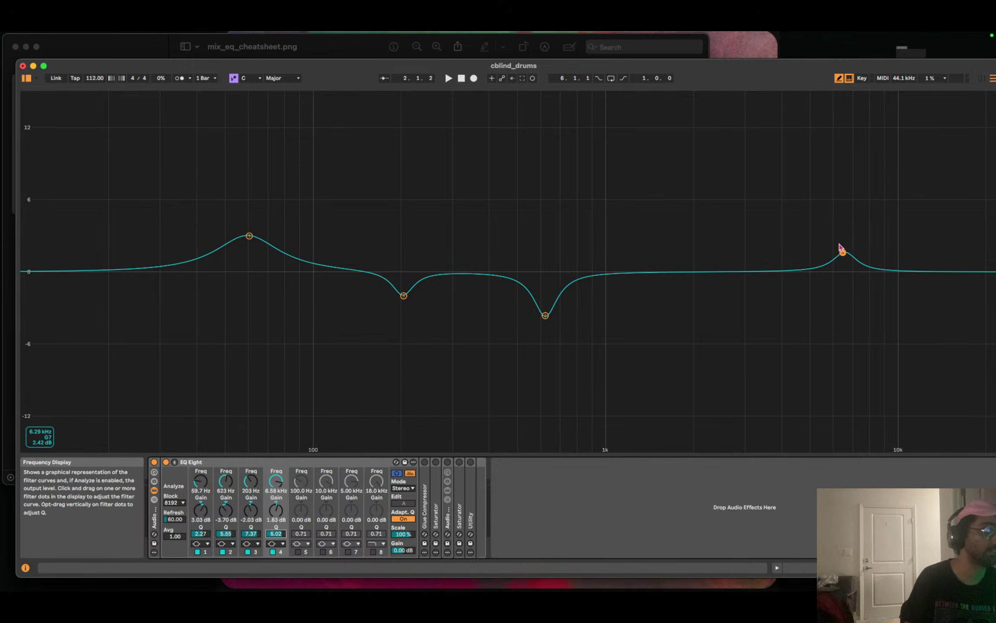
Tune band 4 during playback to a cut of about -2.17 dB at 5.61 kHz, narrowing its Q to 9.79.
key("space")
left_click_drag(842, 256, 809, 308)
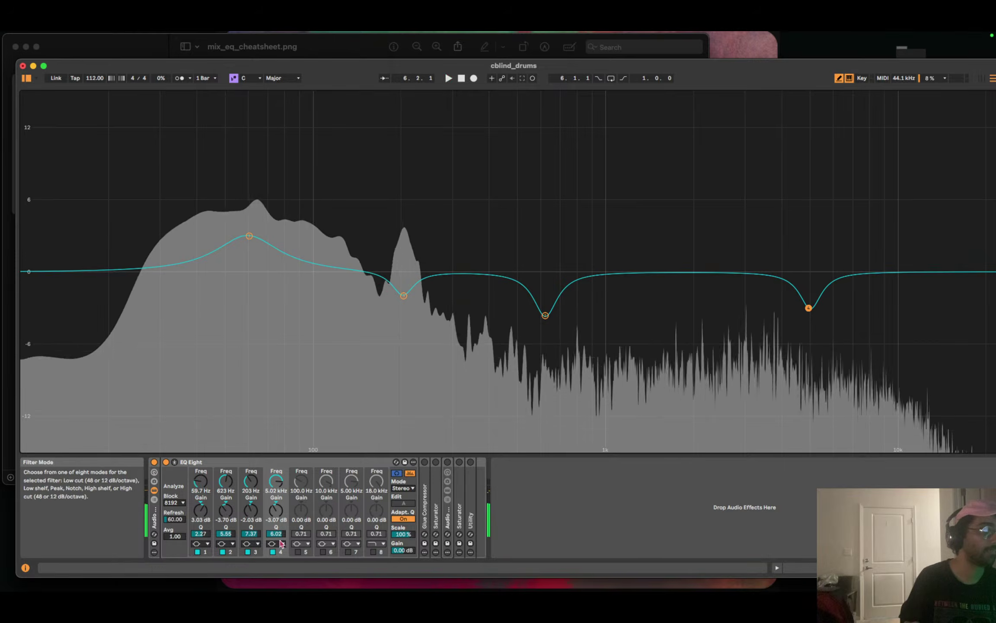
left_click_drag(276, 534, 276, 523)
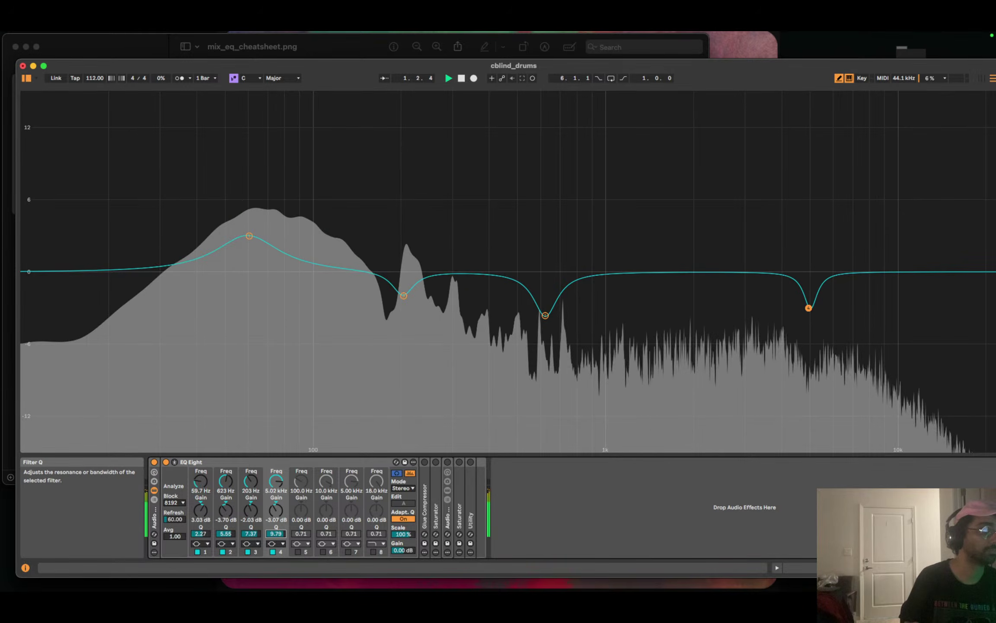
left_click(809, 308)
left_click_drag(809, 308, 821, 312)
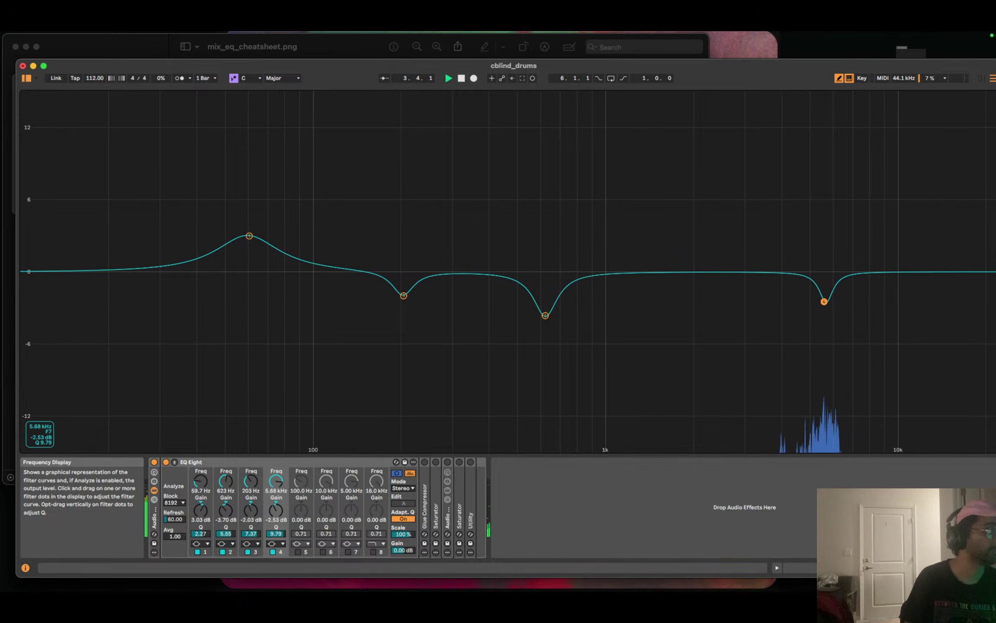
left_click_drag(823, 297, 824, 297)
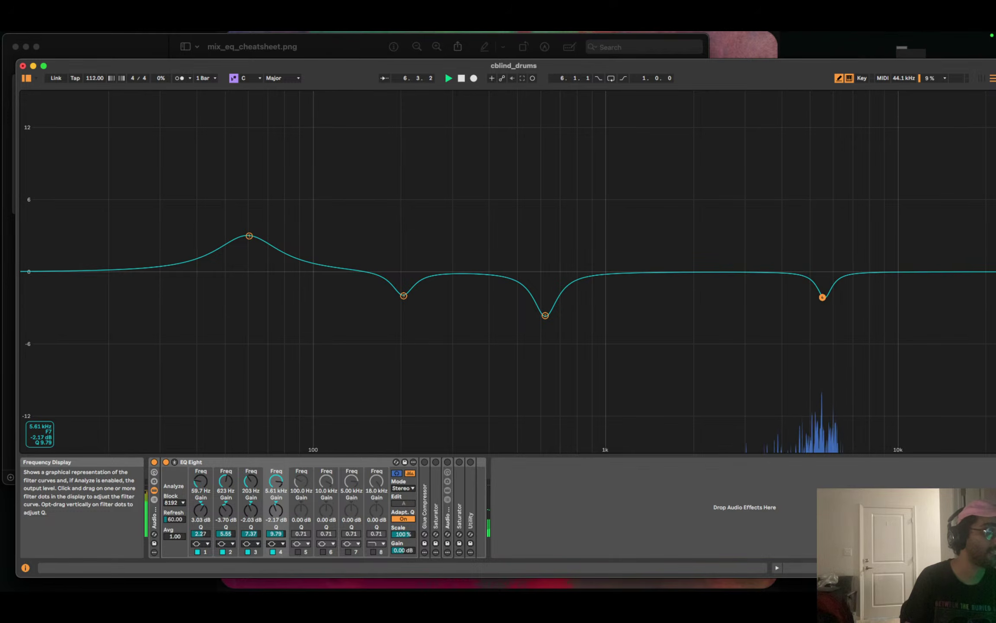
left_click_drag(823, 297, 823, 297)
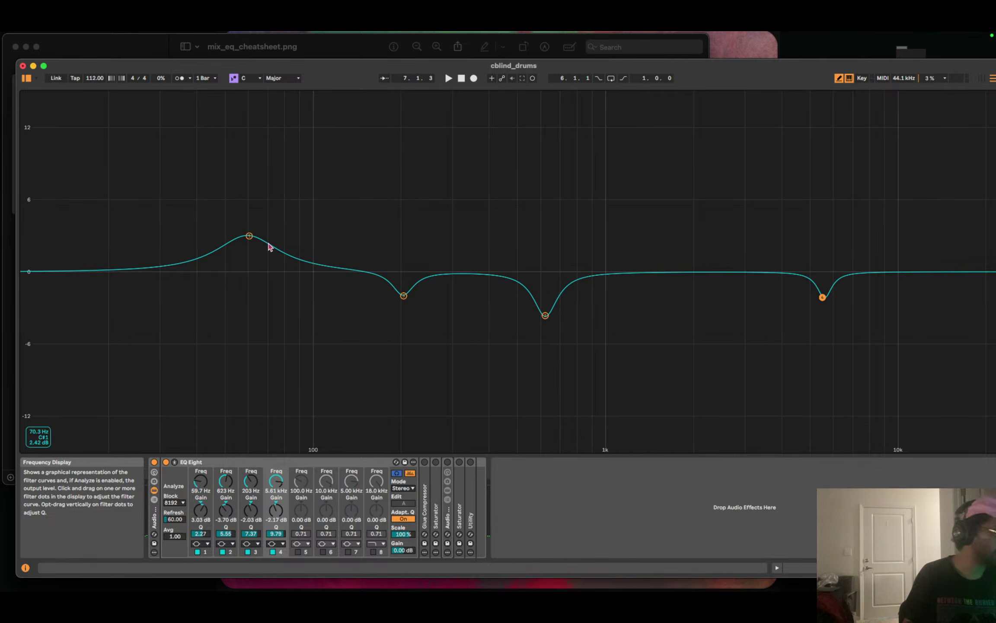
Fold the EQ Eight device and unfold the Glue Compressor on the drum group.
double_click(218, 462)
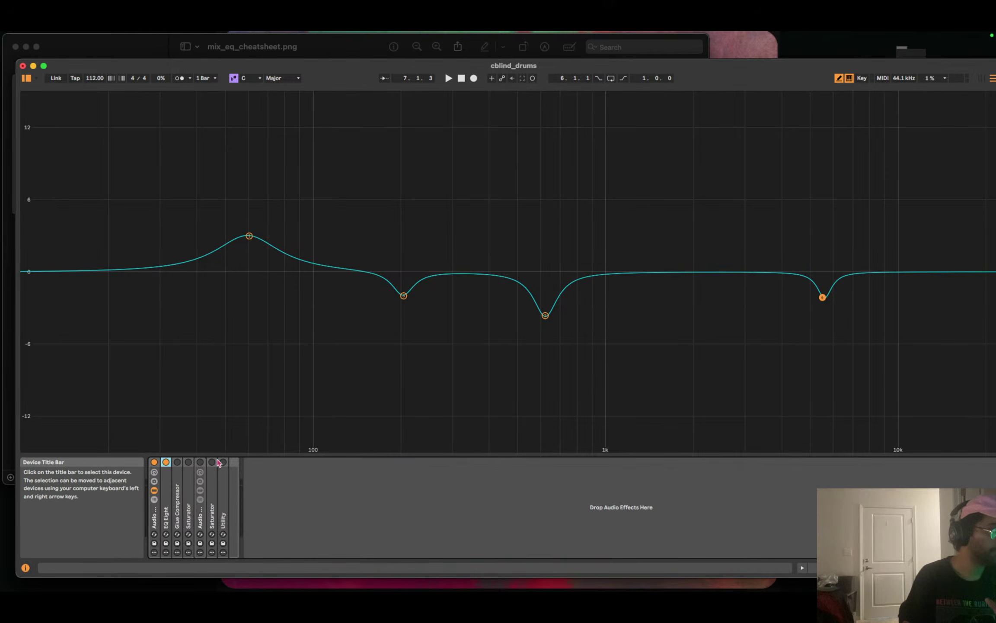
double_click(178, 511)
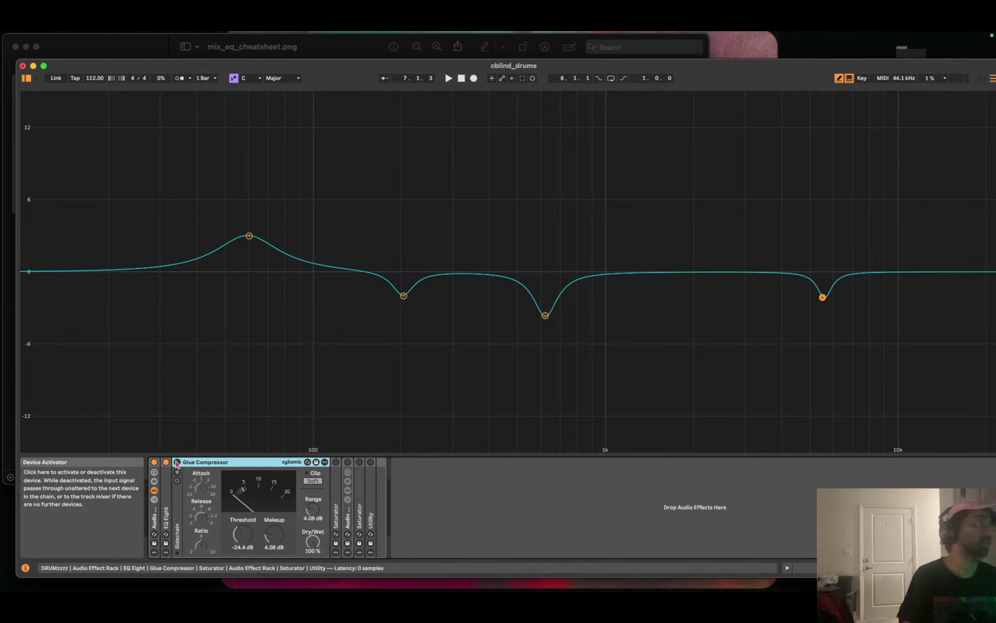
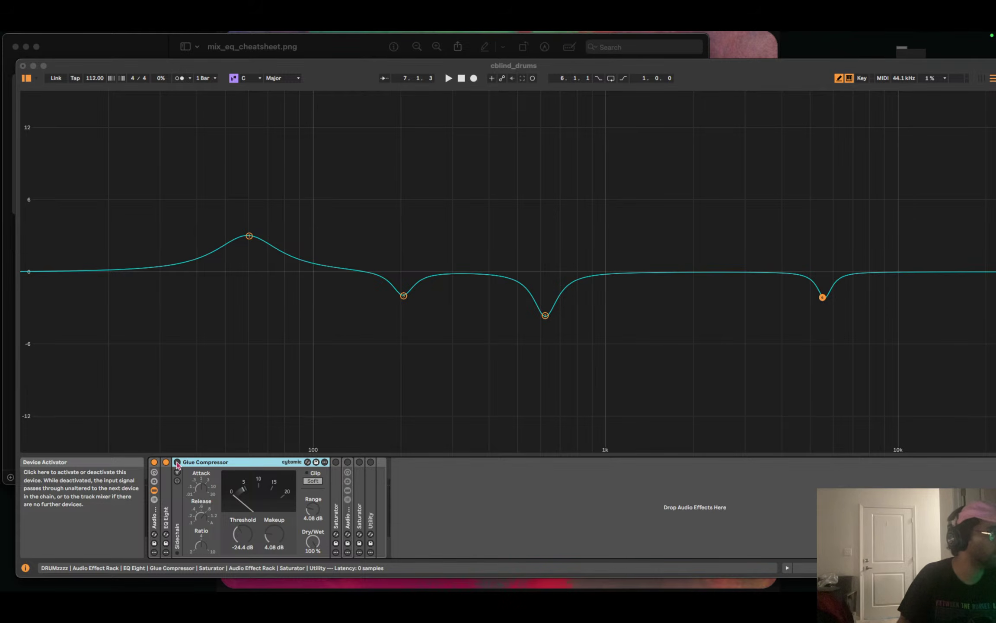
left_click(240, 200)
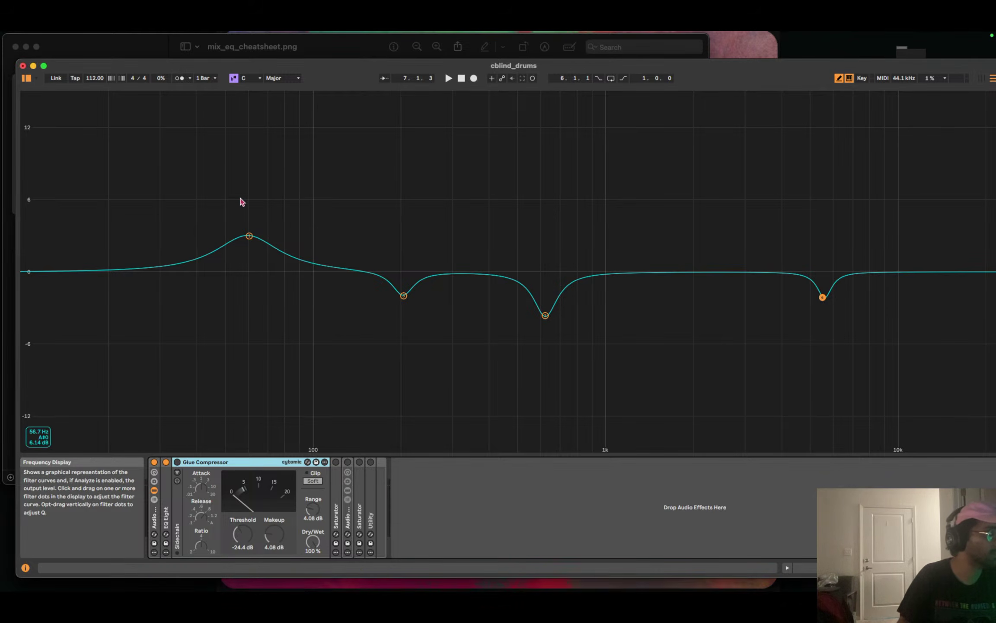
Compare the drum bus with the Glue Compressor switched on and bypassed over short playback passes.
key("space")
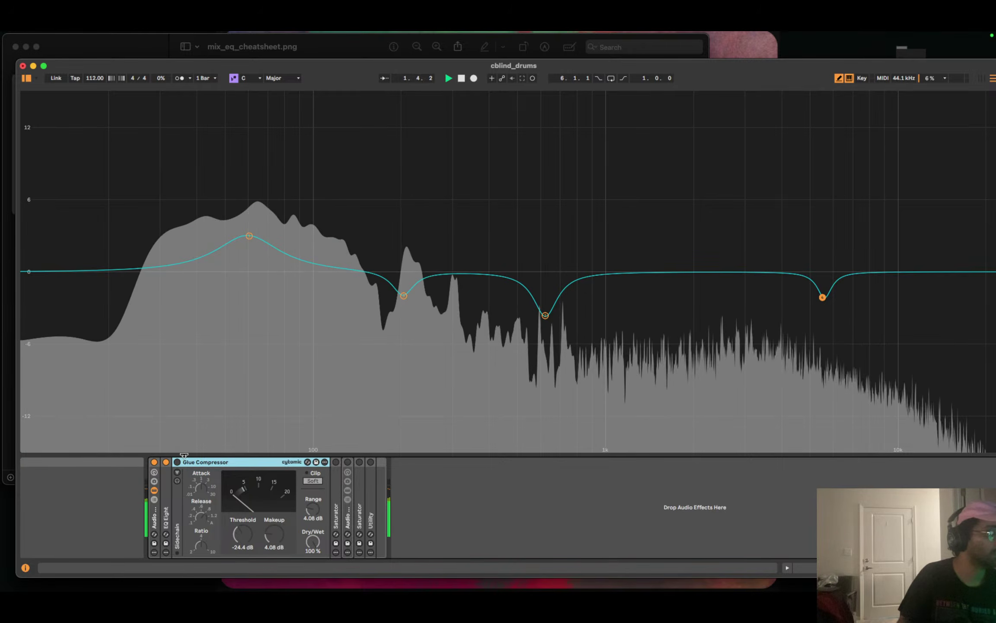
left_click(178, 462)
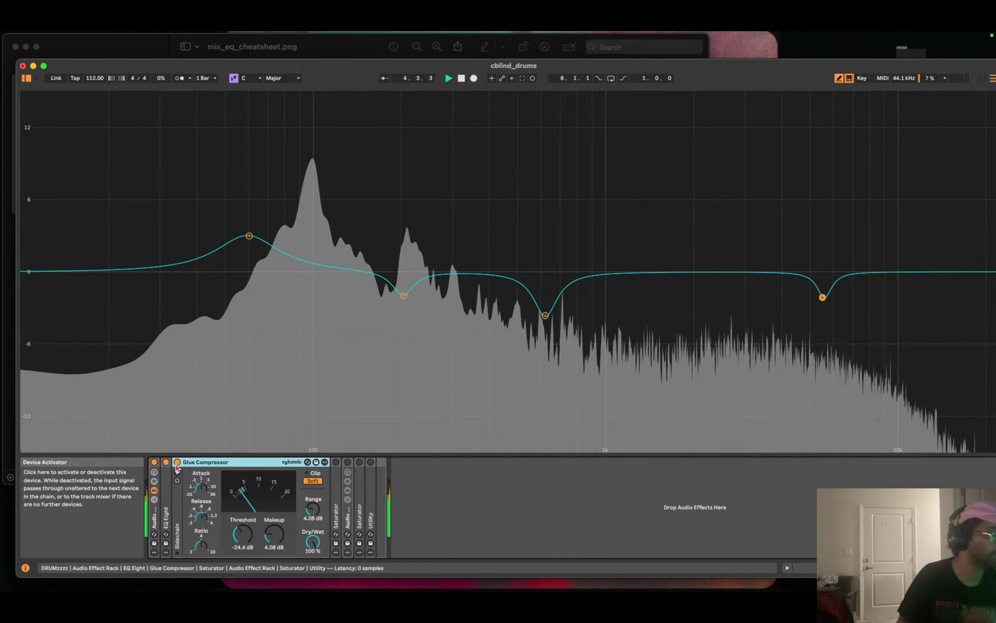
key("space")
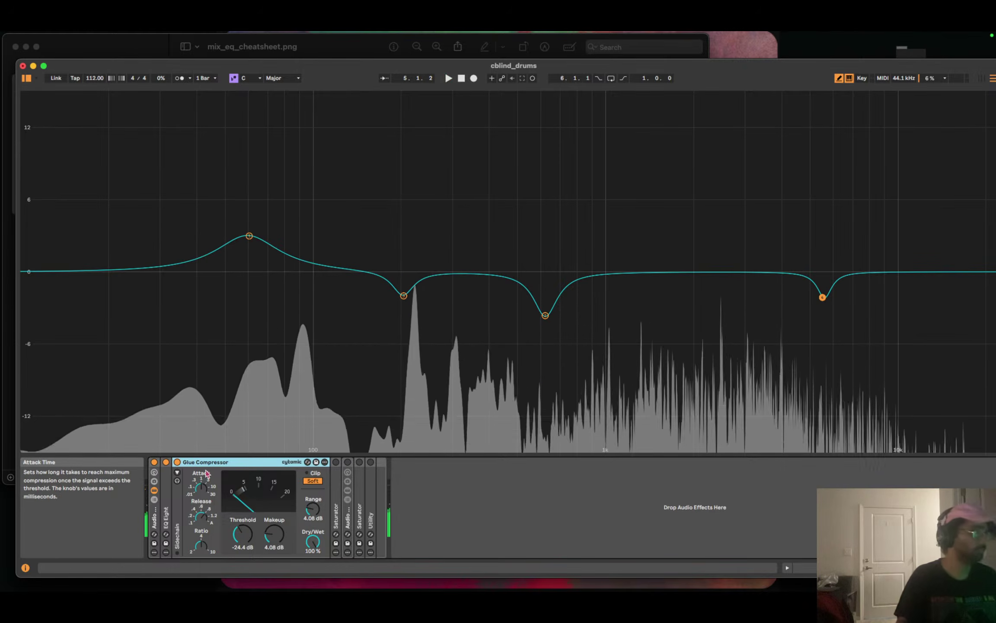
left_click(178, 462)
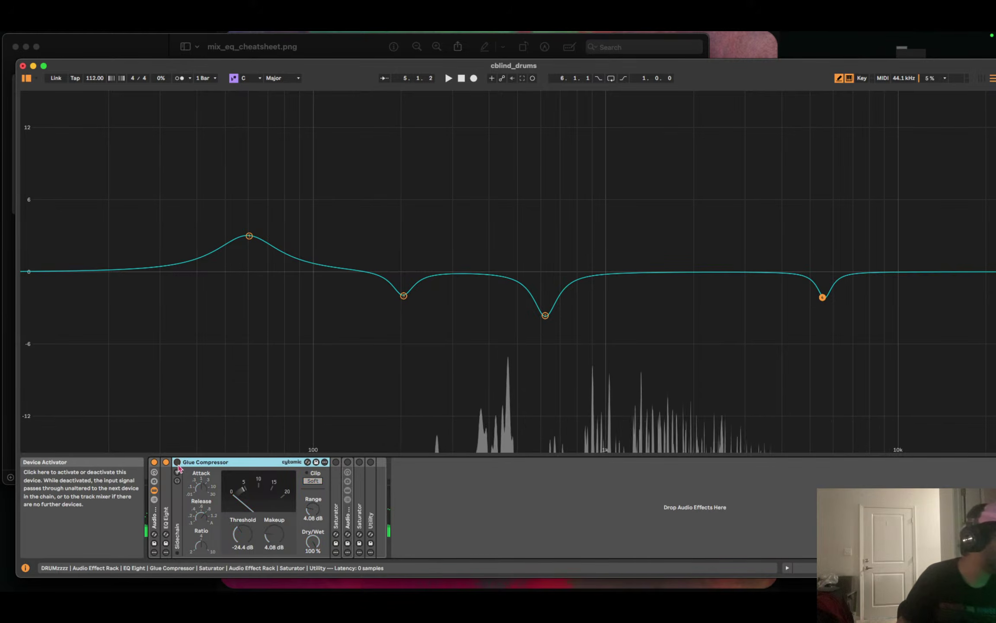
key("space")
left_click(177, 462)
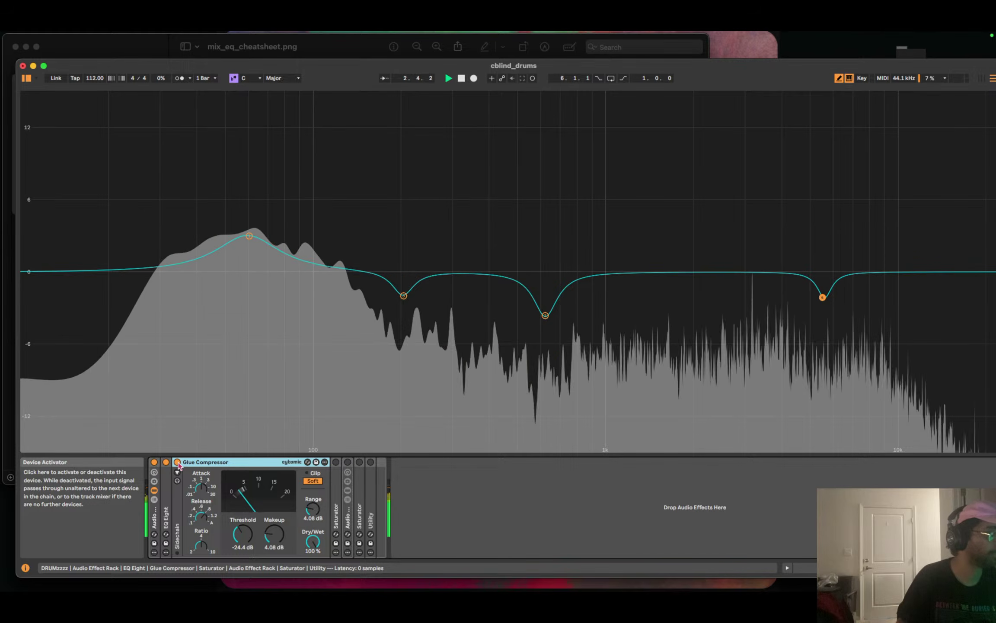
key("space")
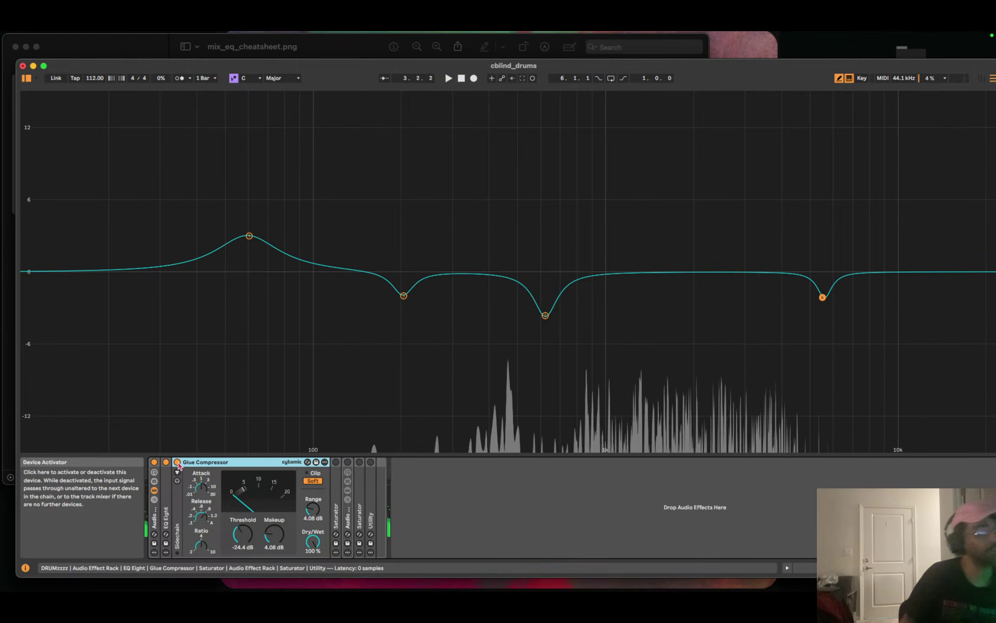
left_click(177, 462)
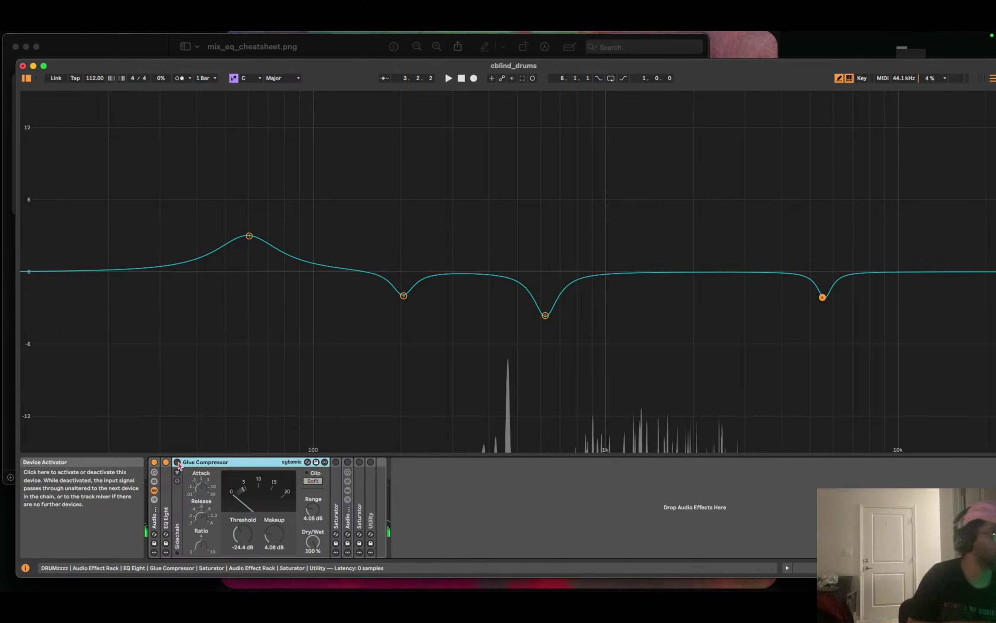
Play the drum bus with the Glue Compressor bypassed, stop playback and activate the compressor.
key("space")
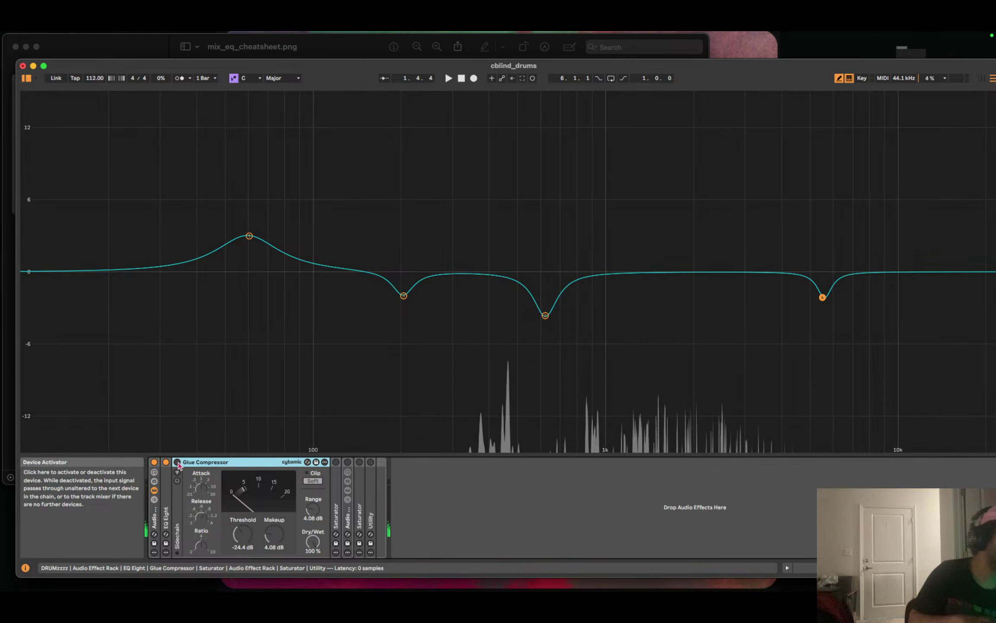
key("space")
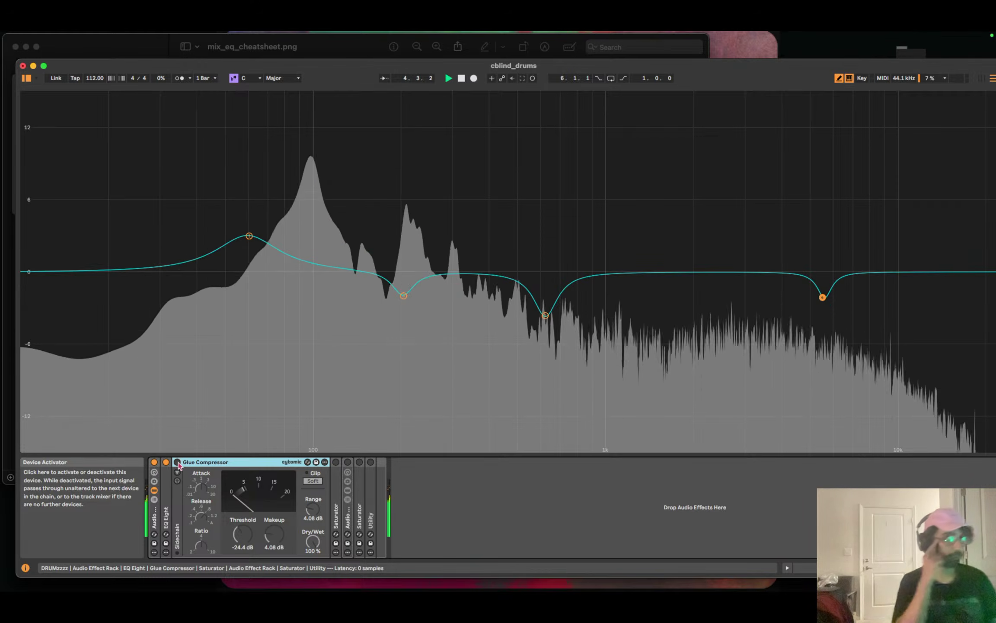
key("space")
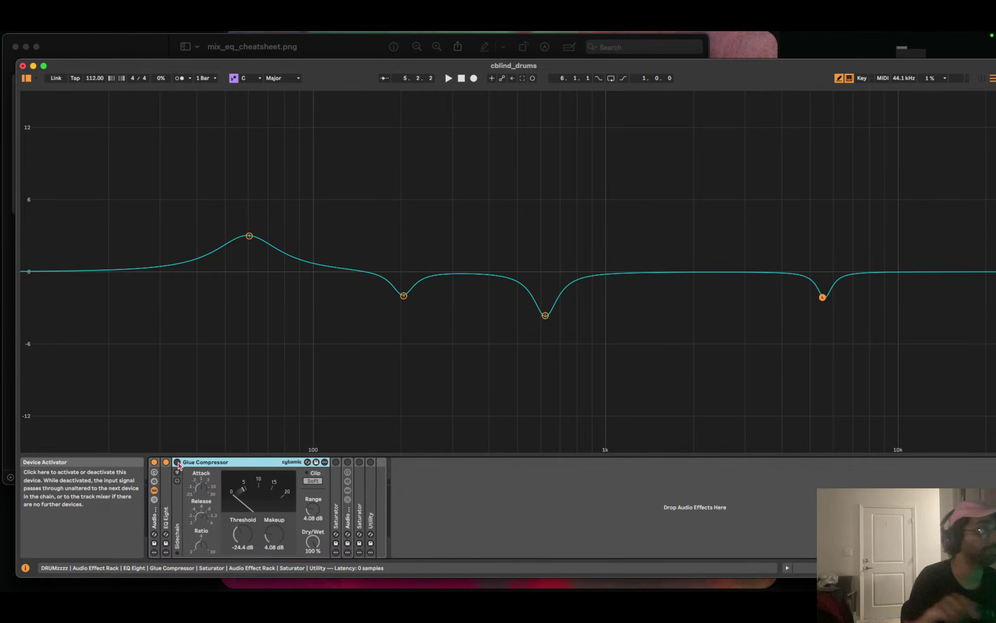
left_click(178, 463)
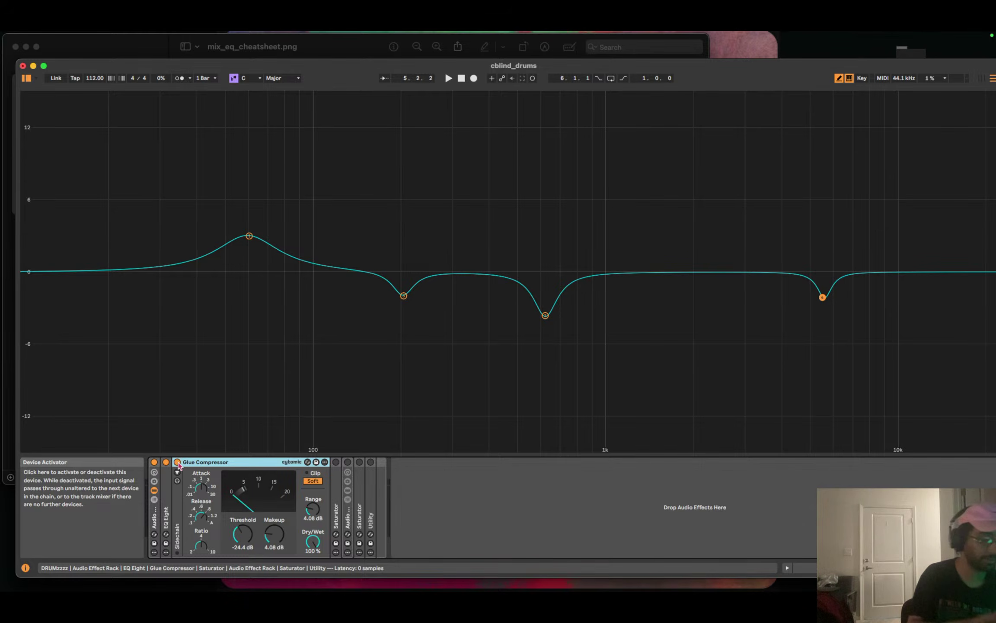
Toggle the Glue Compressor repeatedly during playback to compare the compressed and uncompressed drums, leaving it active.
key("space")
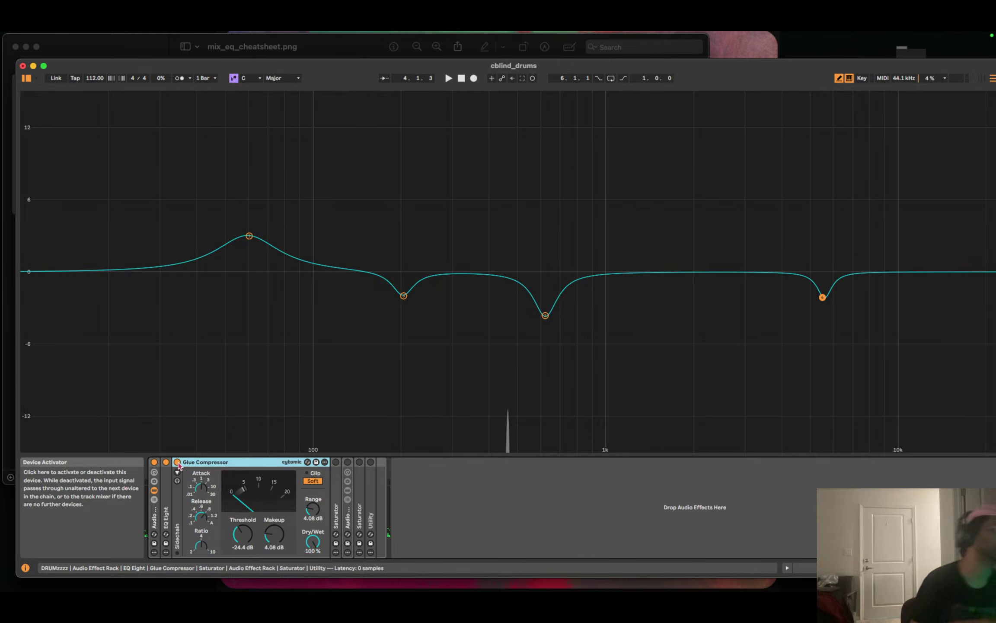
key("space")
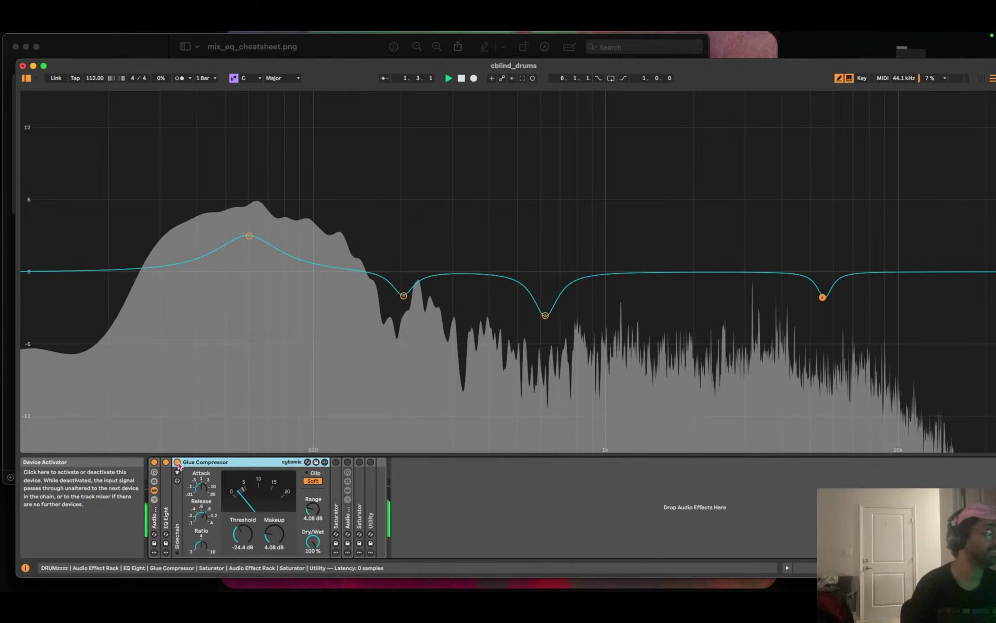
left_click(177, 462)
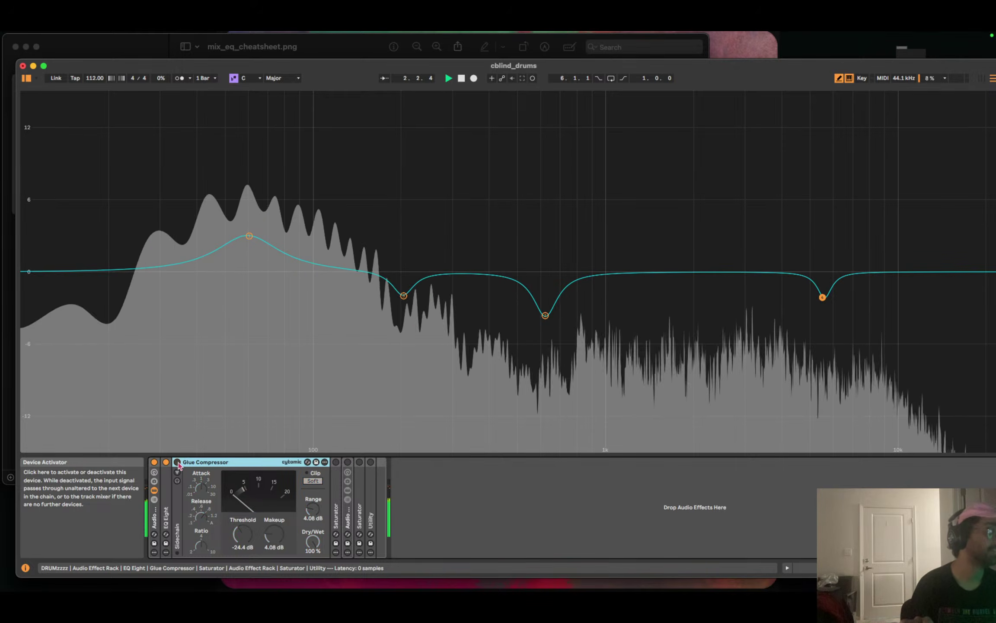
left_click(177, 462)
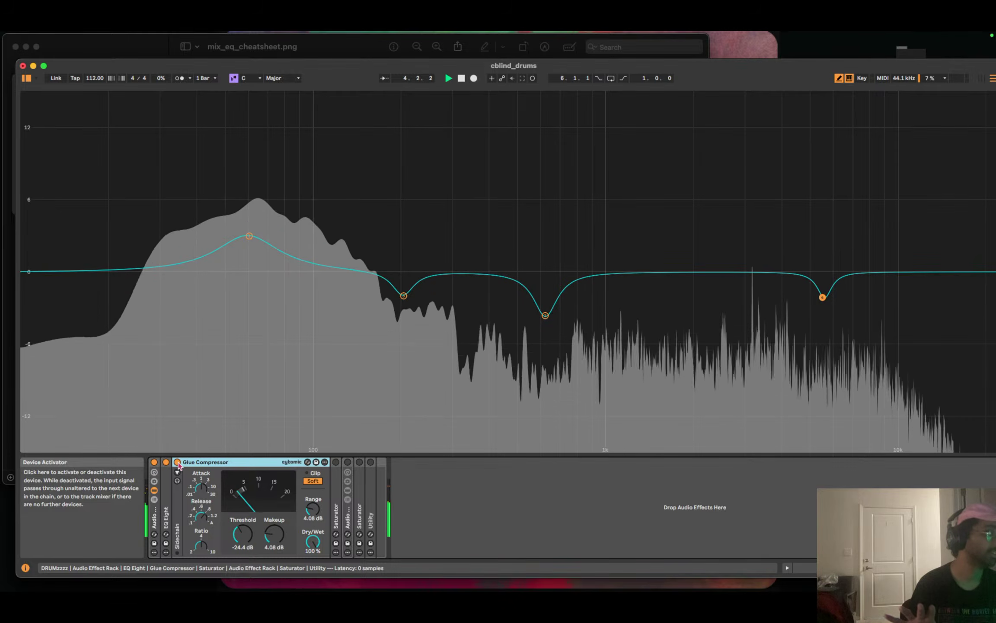
left_click(178, 462)
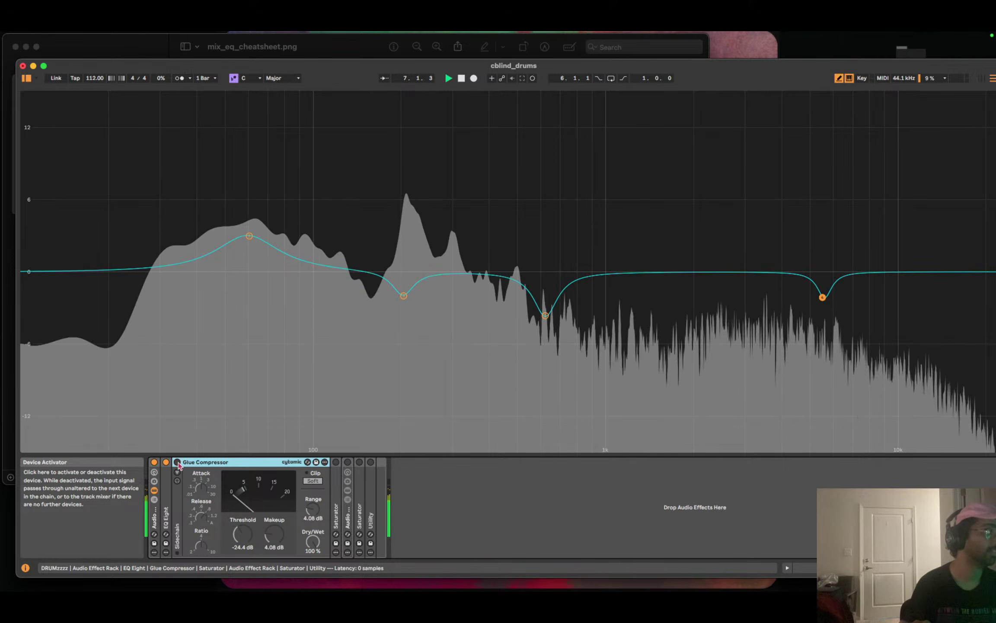
left_click(177, 462)
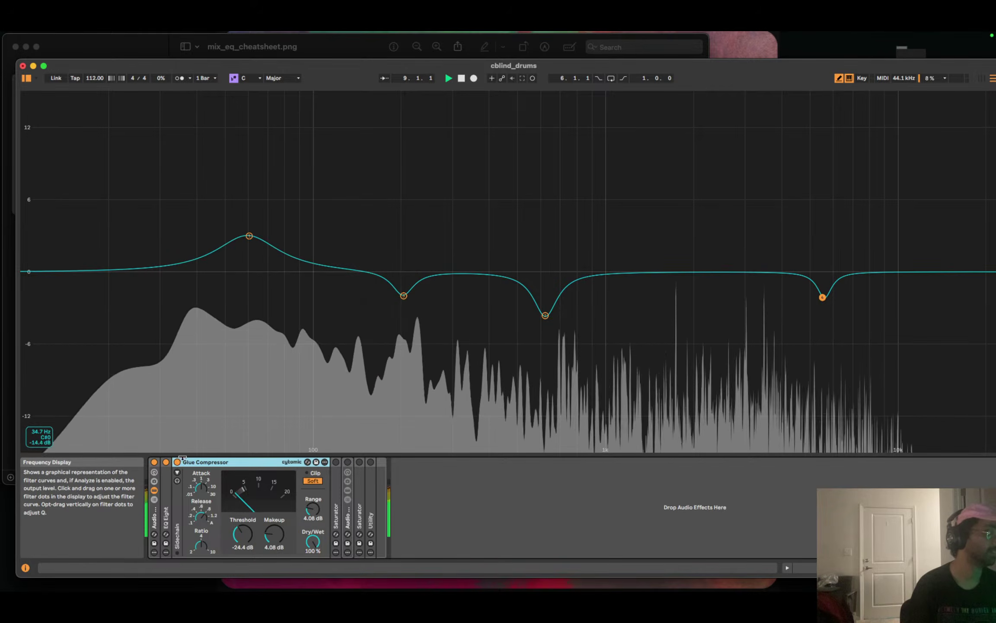
left_click(178, 462)
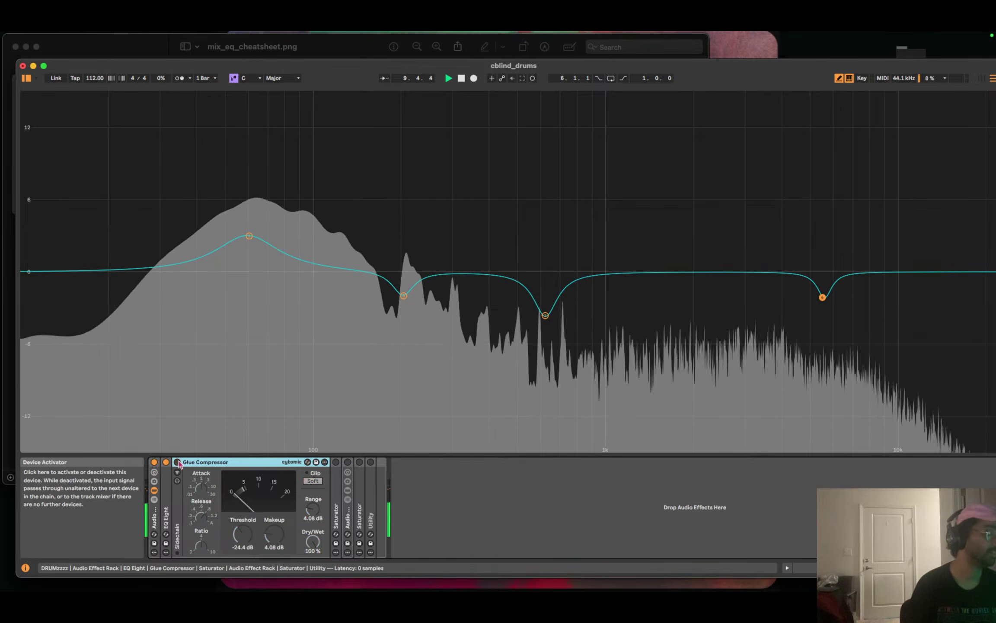
left_click(178, 462)
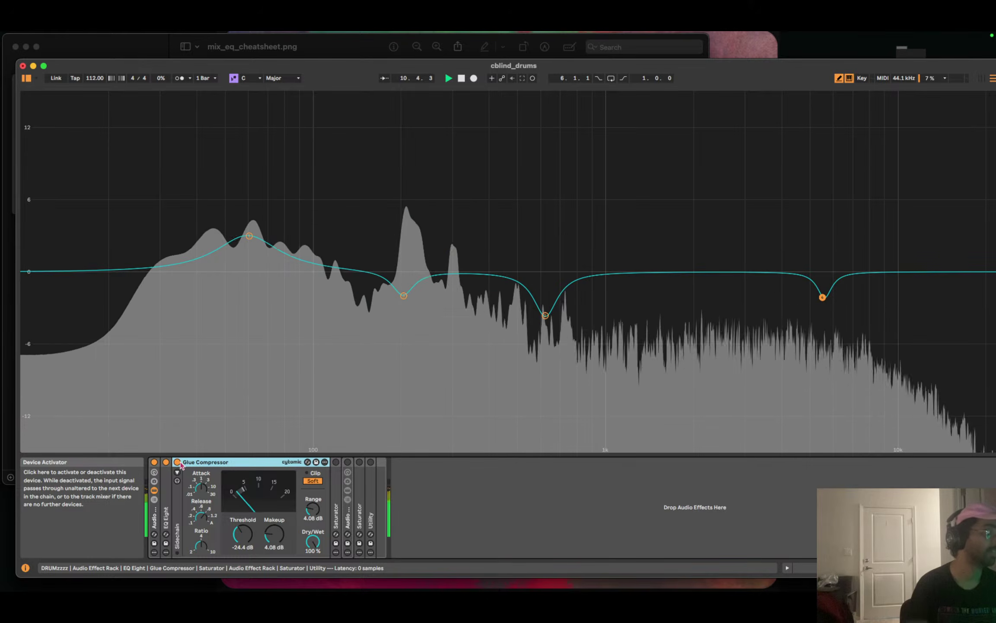
key("space")
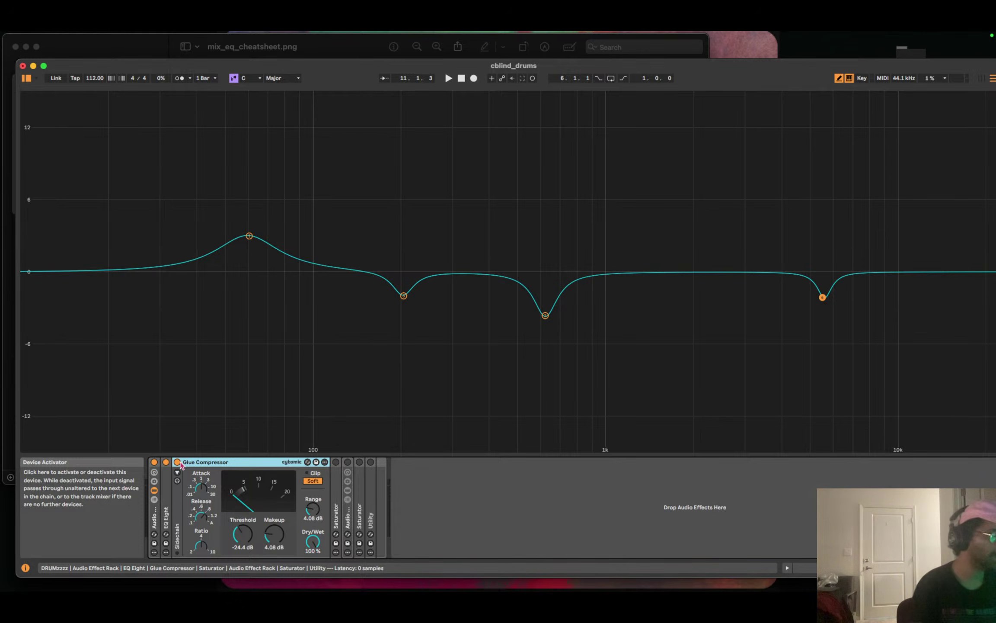
Audition the active Glue Compressor in several playback passes while reviewing its attack, release and makeup controls.
left_click(200, 490)
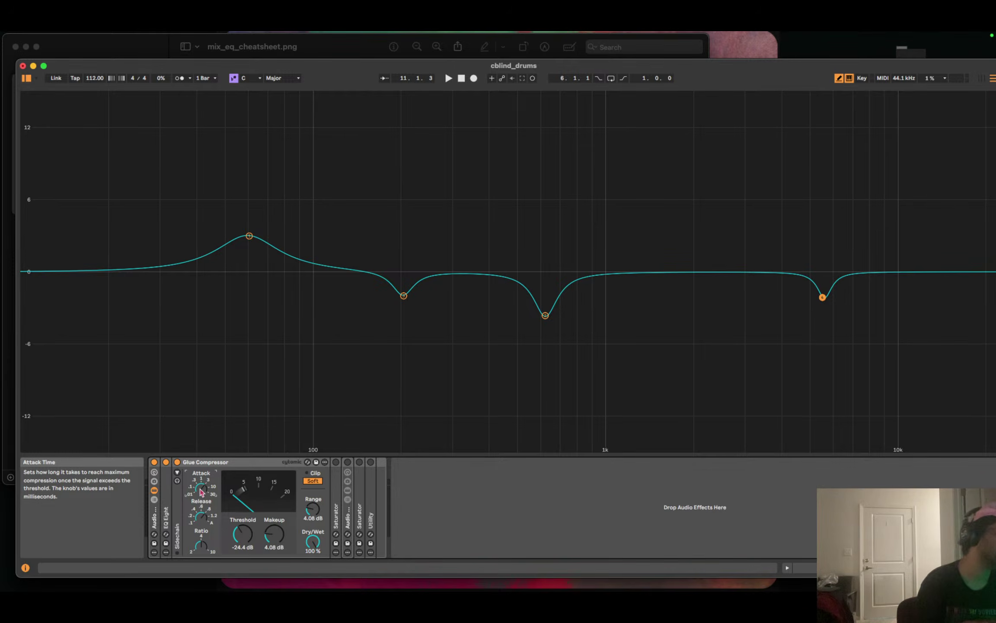
left_click(448, 78)
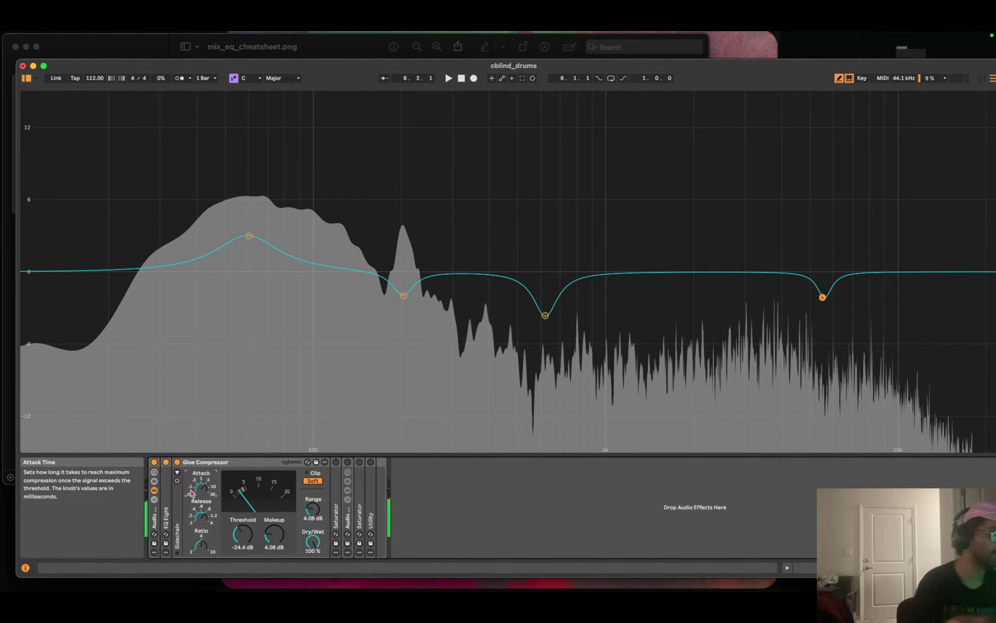
key("space")
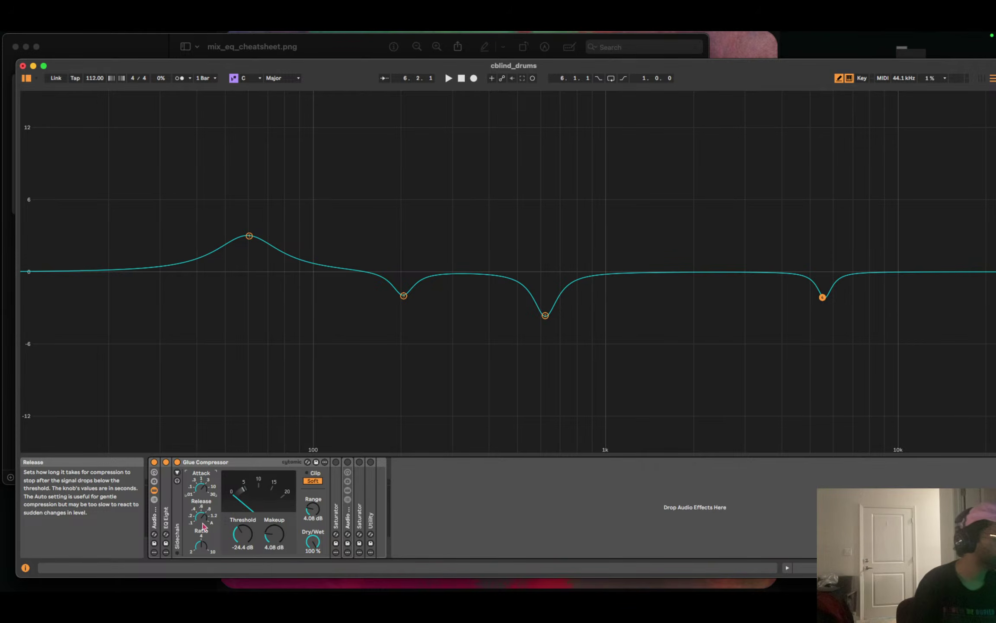
key("space")
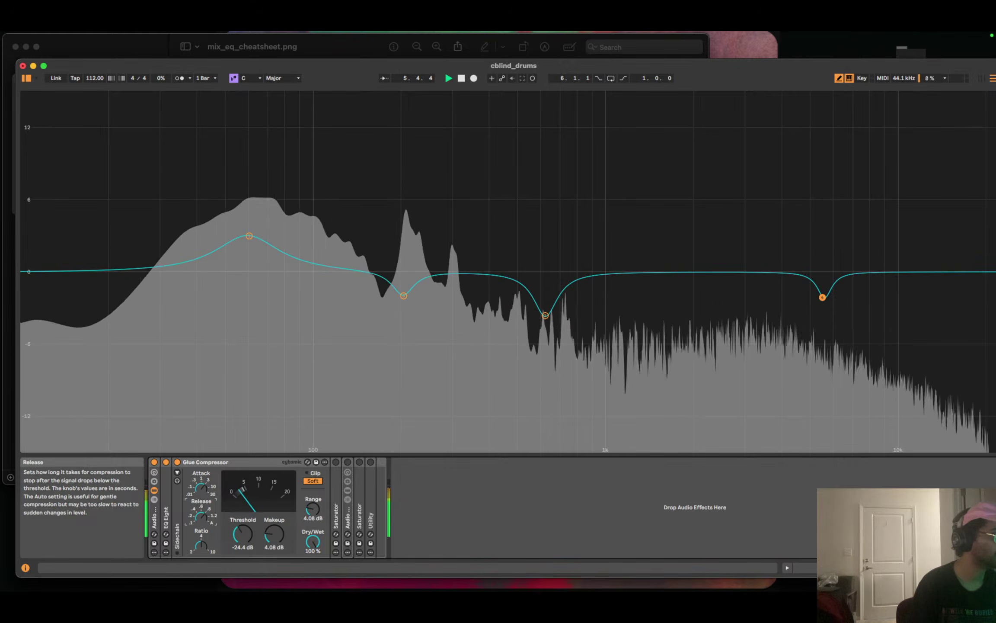
key("space")
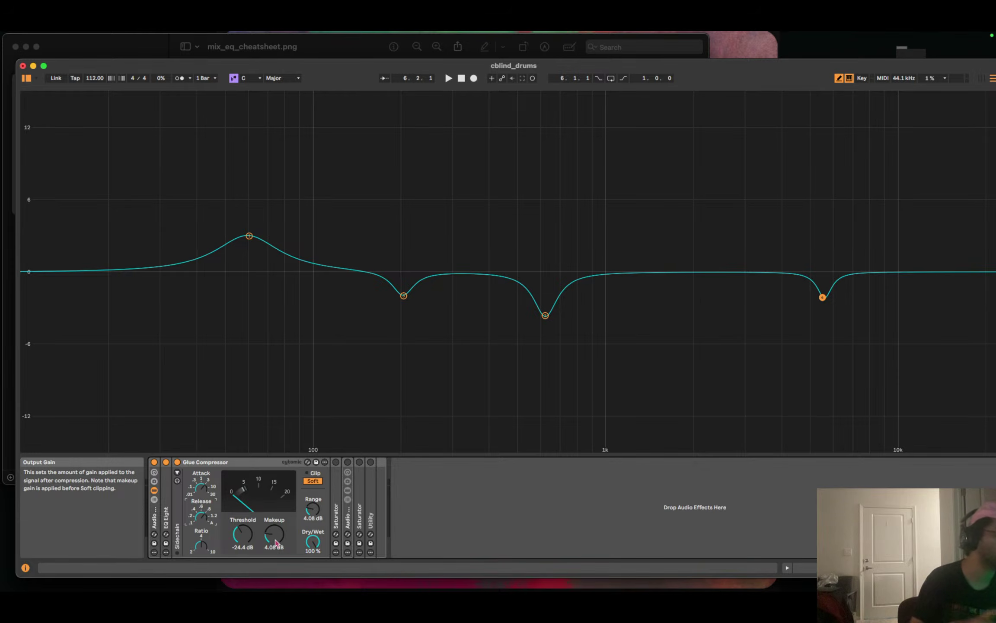
key("space")
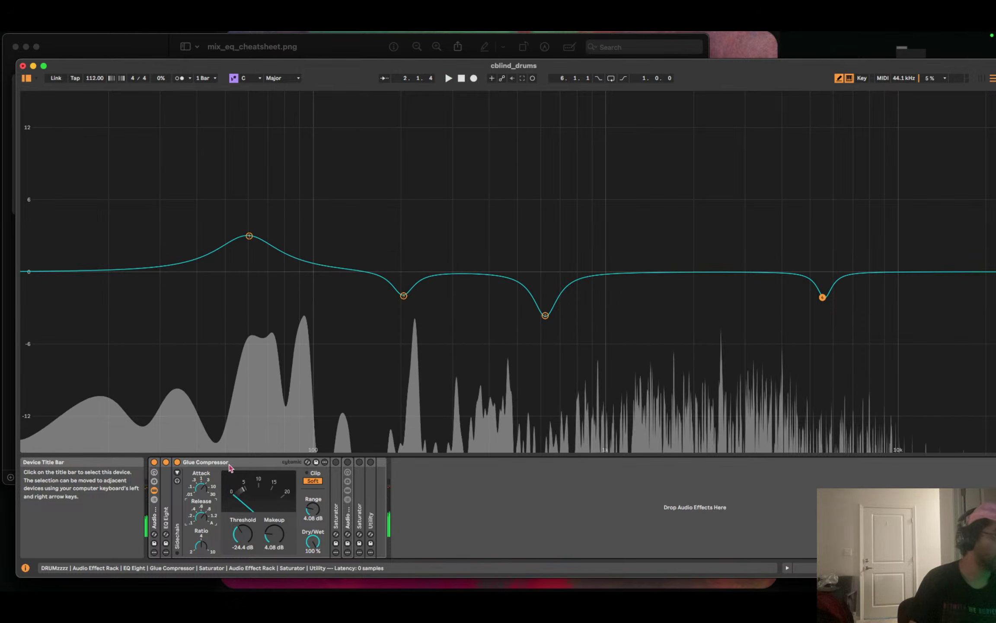
Fold the Glue Compressor and unfold the first Saturator after it in the drum group's device chain.
left_click(230, 463)
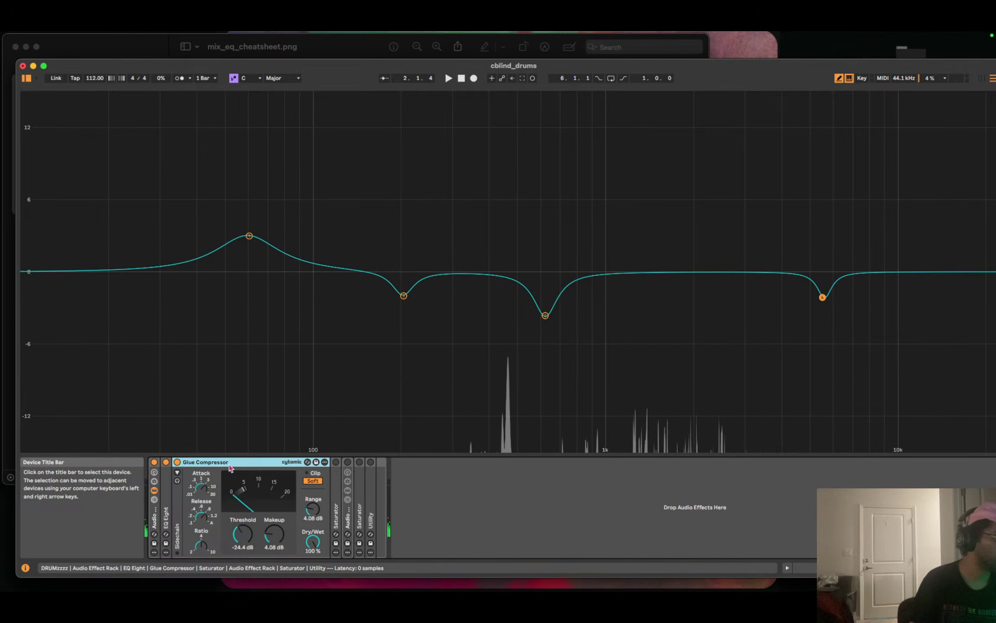
double_click(229, 463)
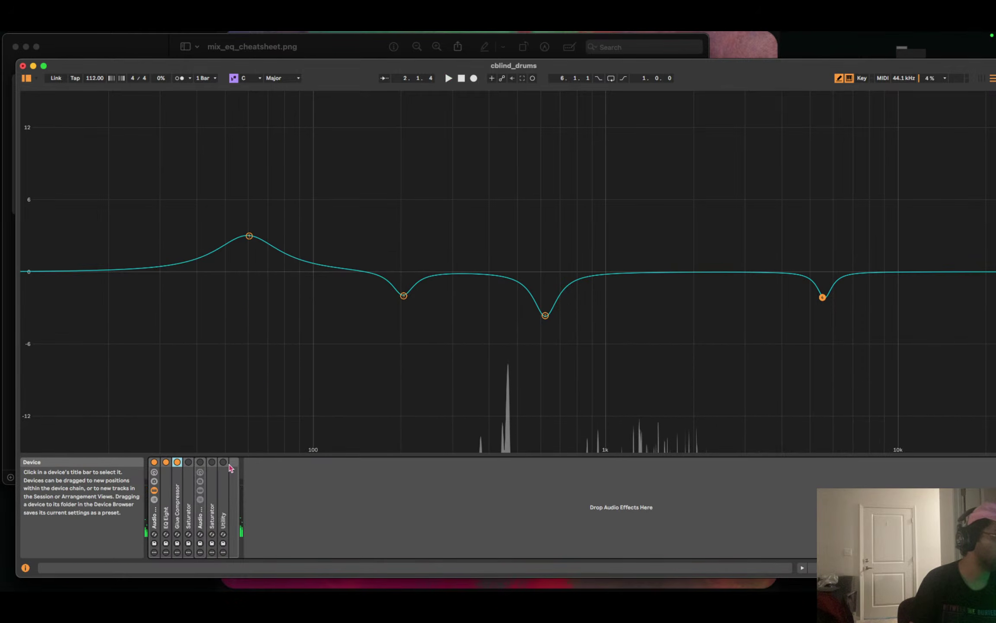
double_click(190, 499)
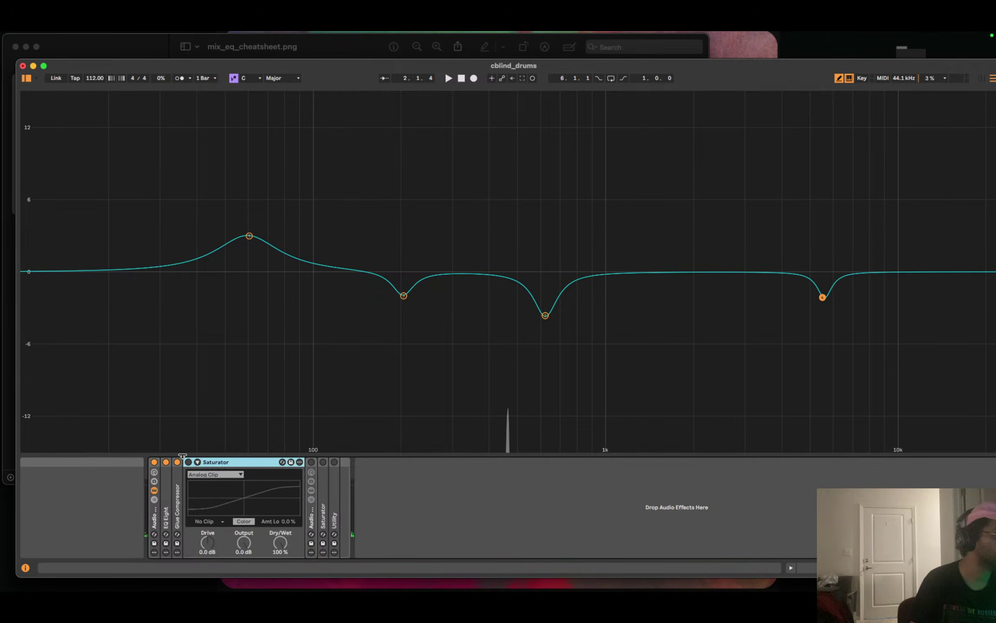
Activate the first Saturator while the drums play, stop playback and raise its Drive to 4.0 dB.
key("space")
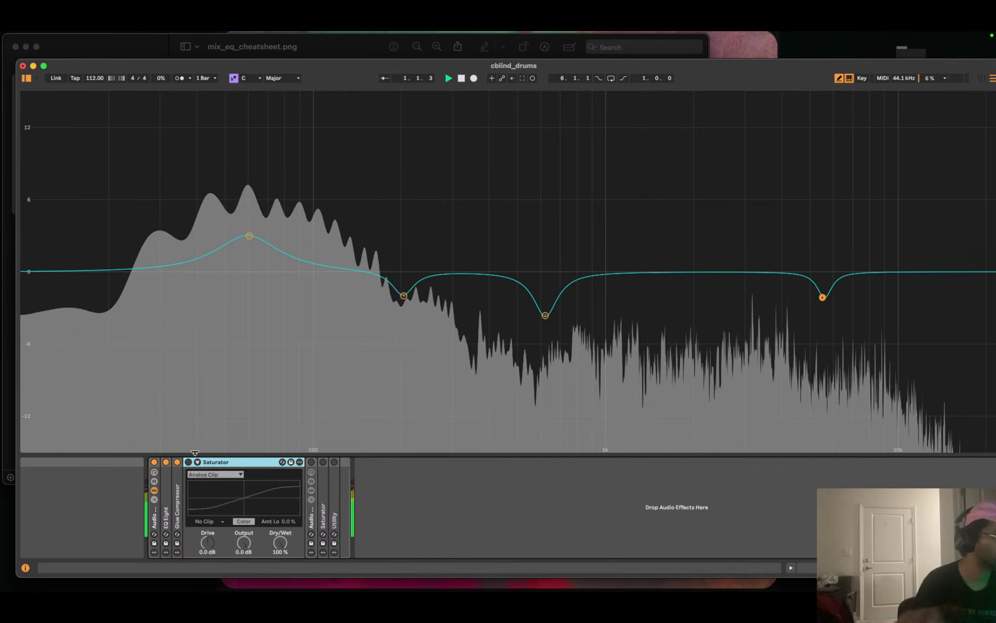
left_click(189, 462)
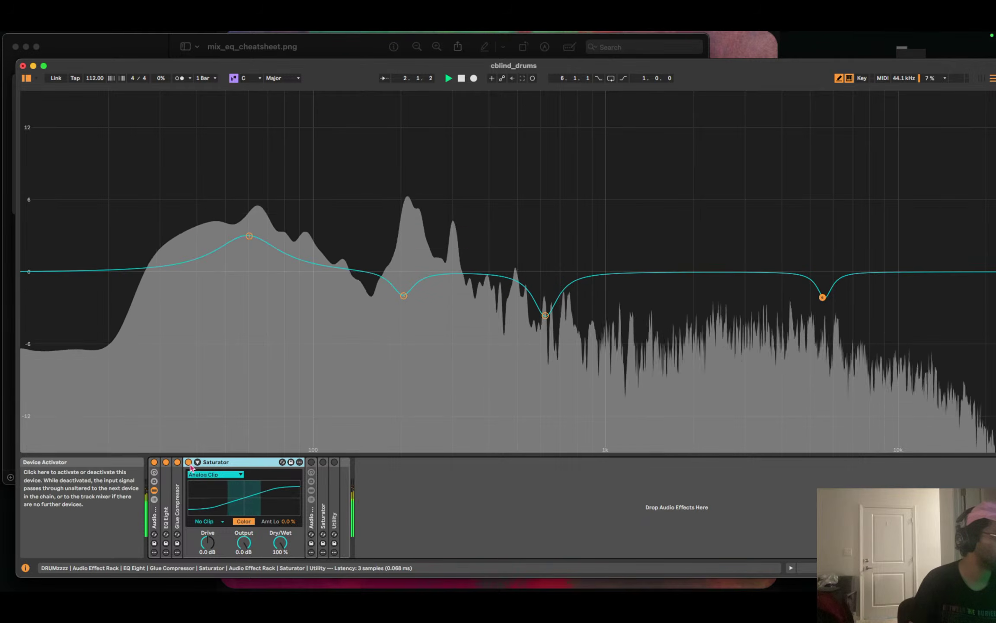
key("space")
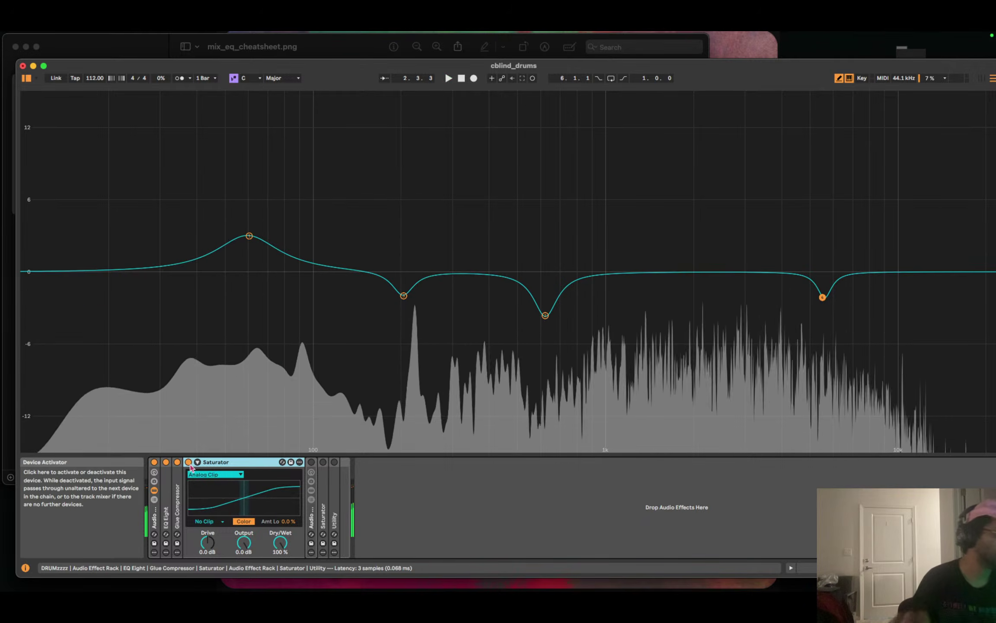
left_click(245, 523)
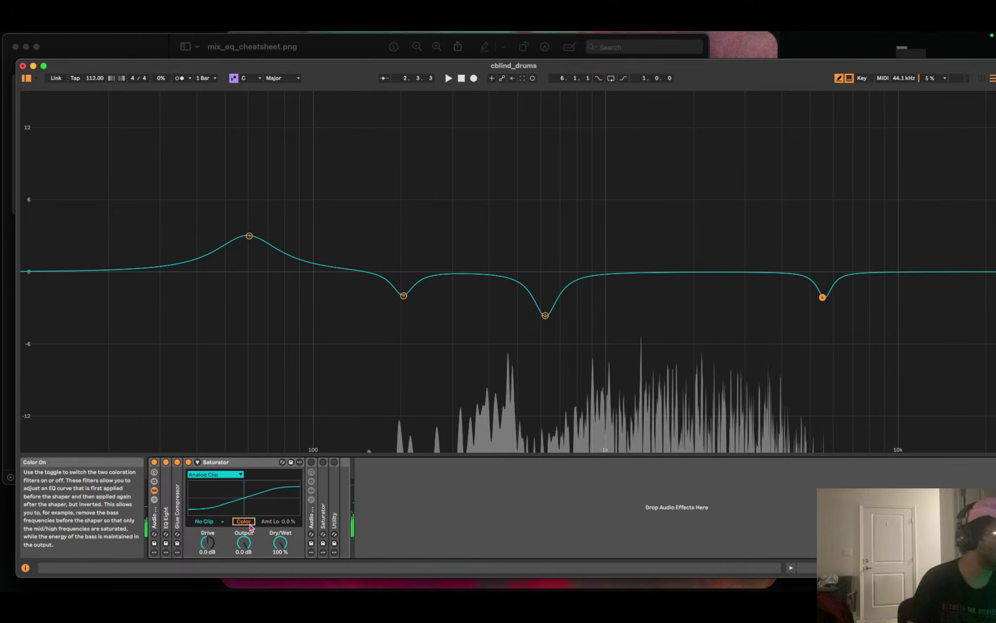
left_click(207, 543)
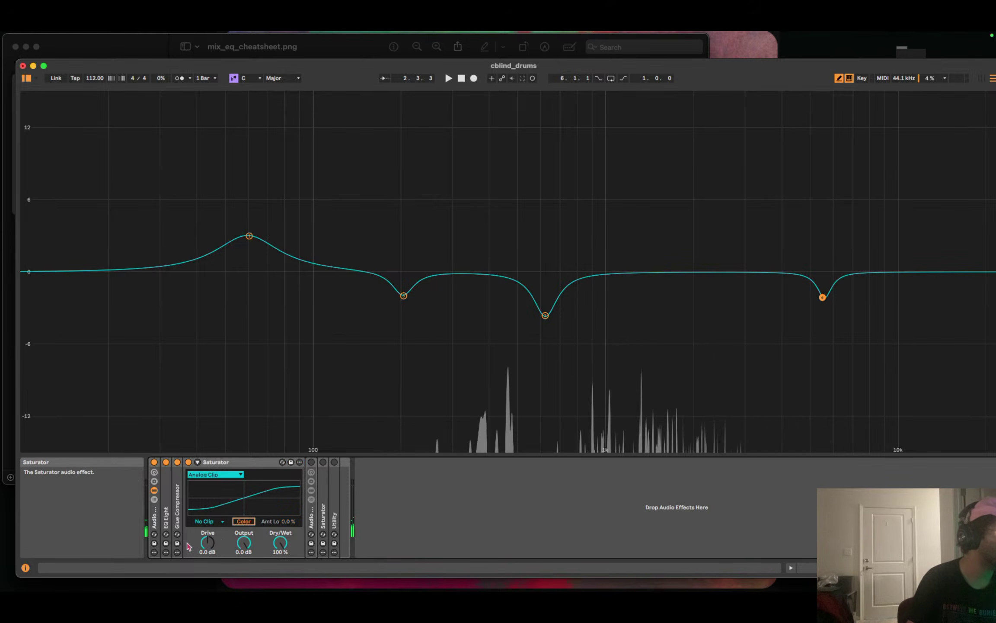
left_click_drag(208, 542, 208, 535)
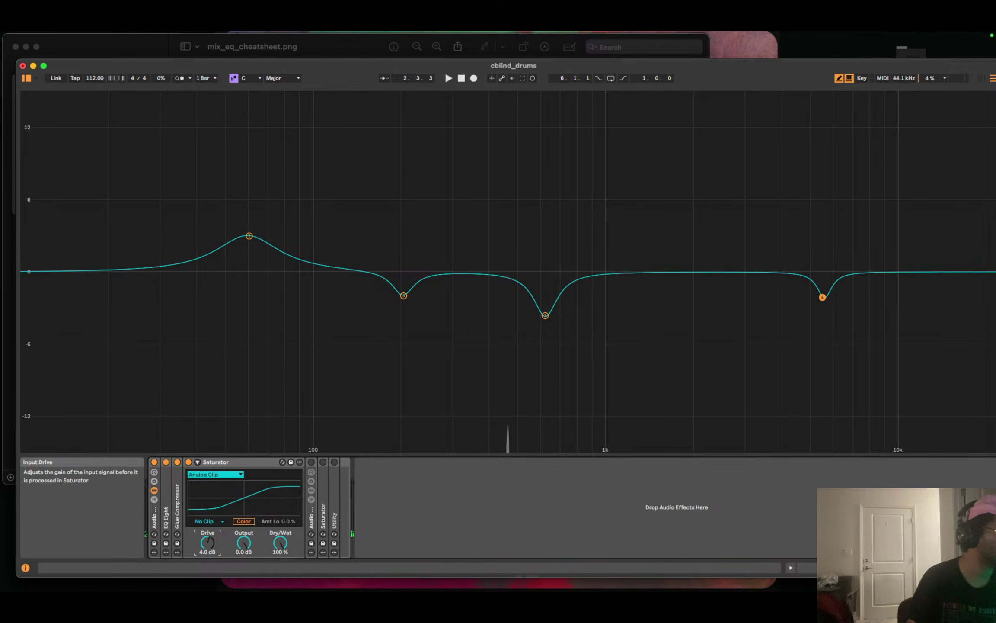
Lower the first Saturator's Output to -4.0 dB during playback and toggle the device to compare saturated and unsaturated drums.
key("space")
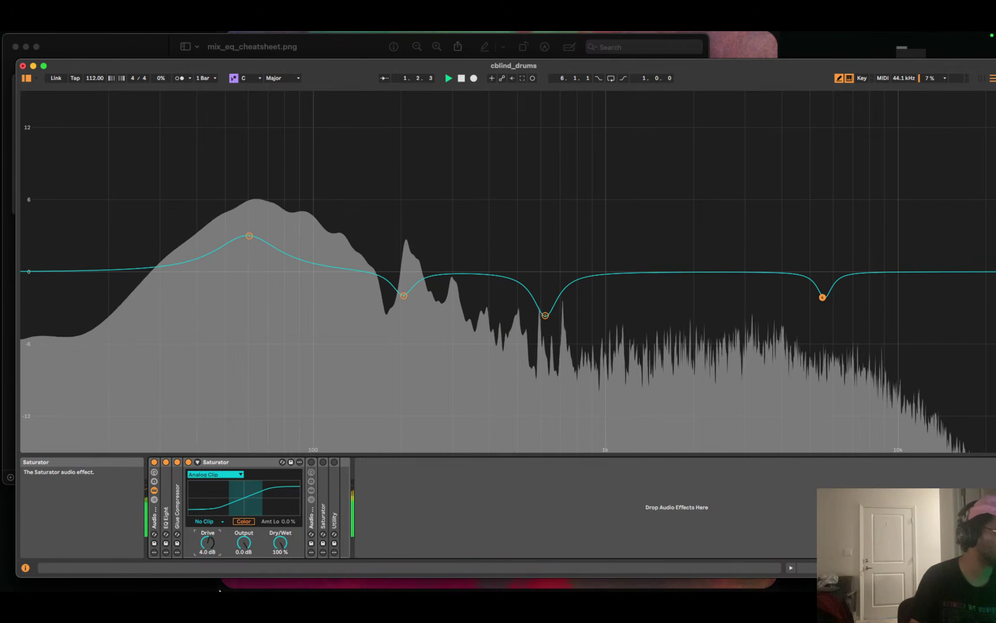
mouse_move(244, 542)
left_mouse_down()
mouse_move(244, 551)
mouse_move(236, 544)
left_mouse_up()
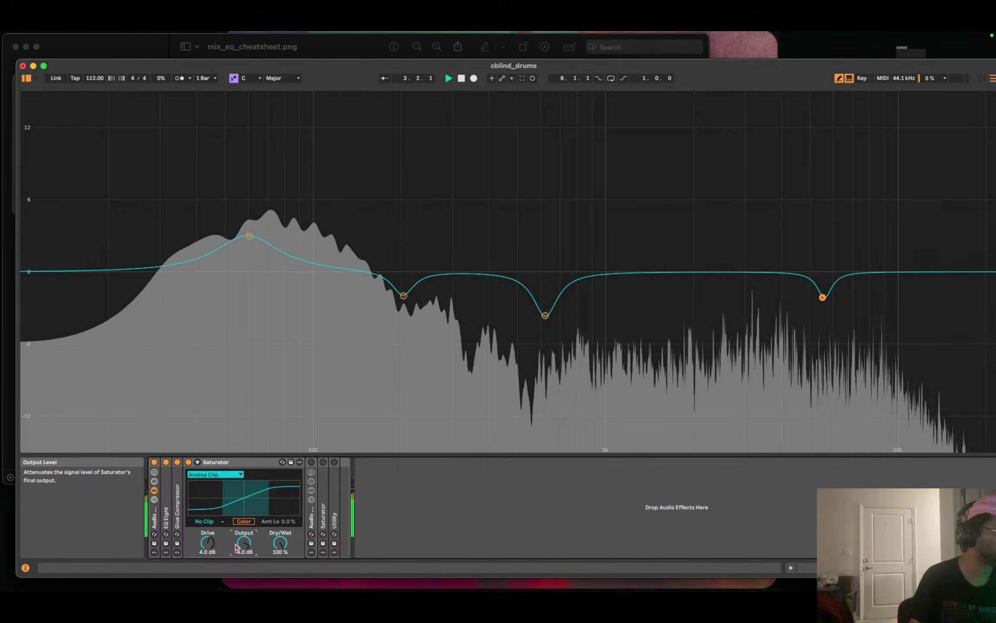
left_click(189, 462)
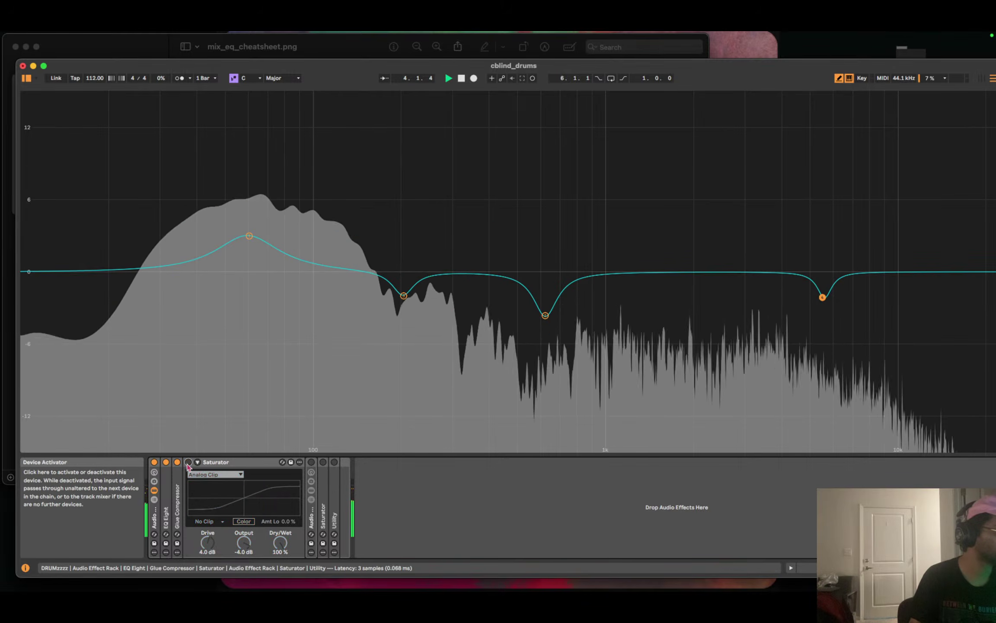
left_click(188, 462)
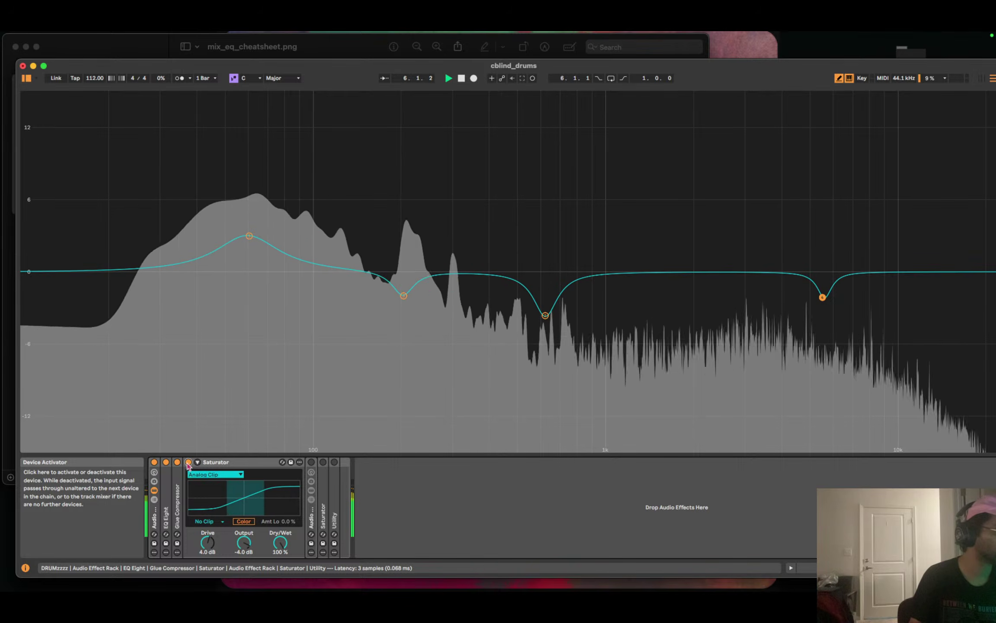
left_click(188, 462)
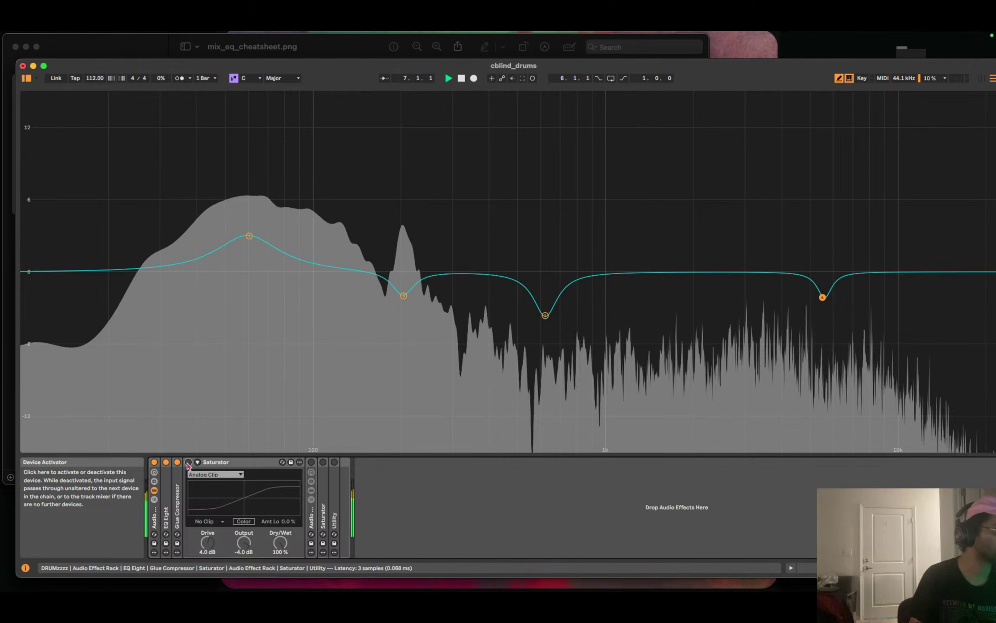
left_click(188, 462)
key("space")
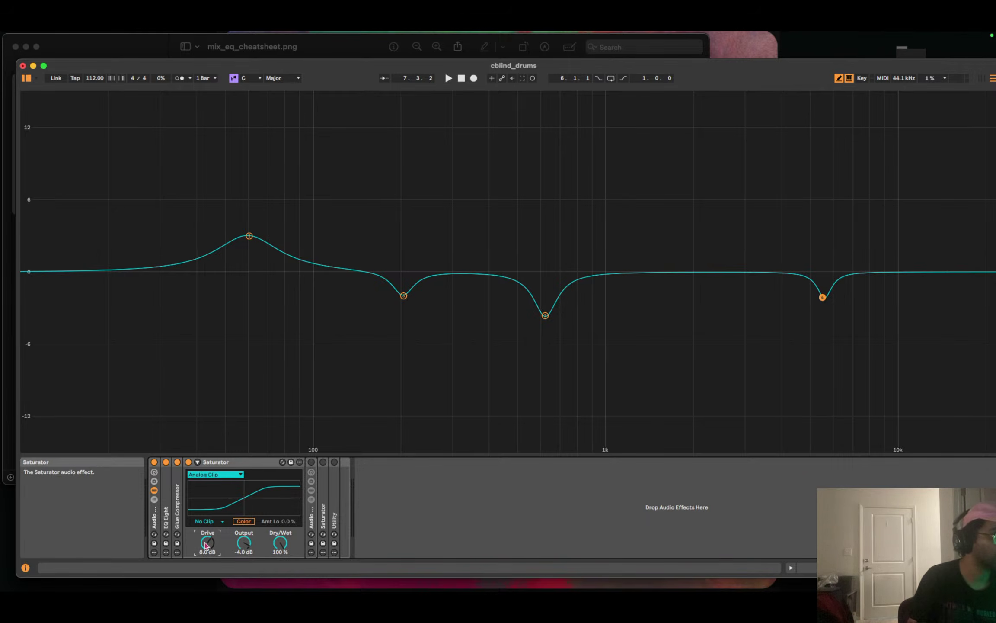
Set the Saturator's Drive to 8.0 dB and Output to -8.0 dB, and compare it bypassed and active during playback.
left_click(244, 542)
type("-8.")
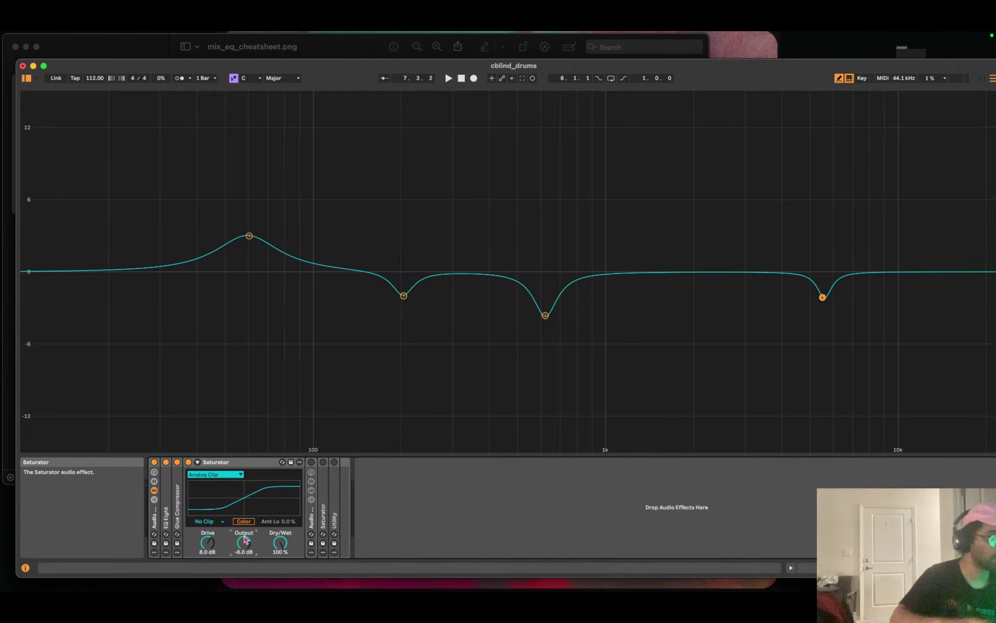
key("space")
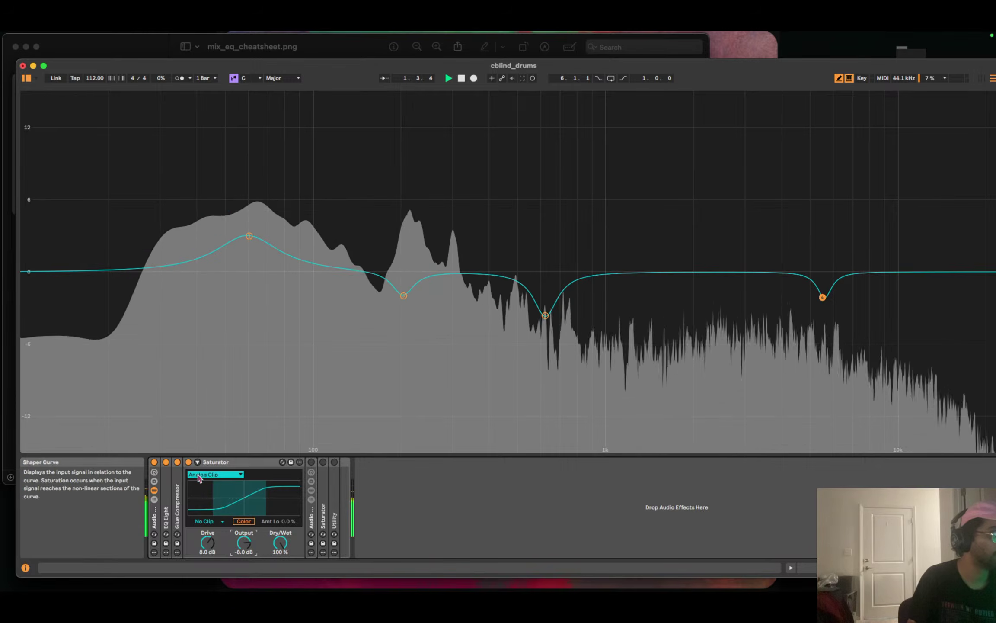
left_click(188, 462)
left_click(188, 463)
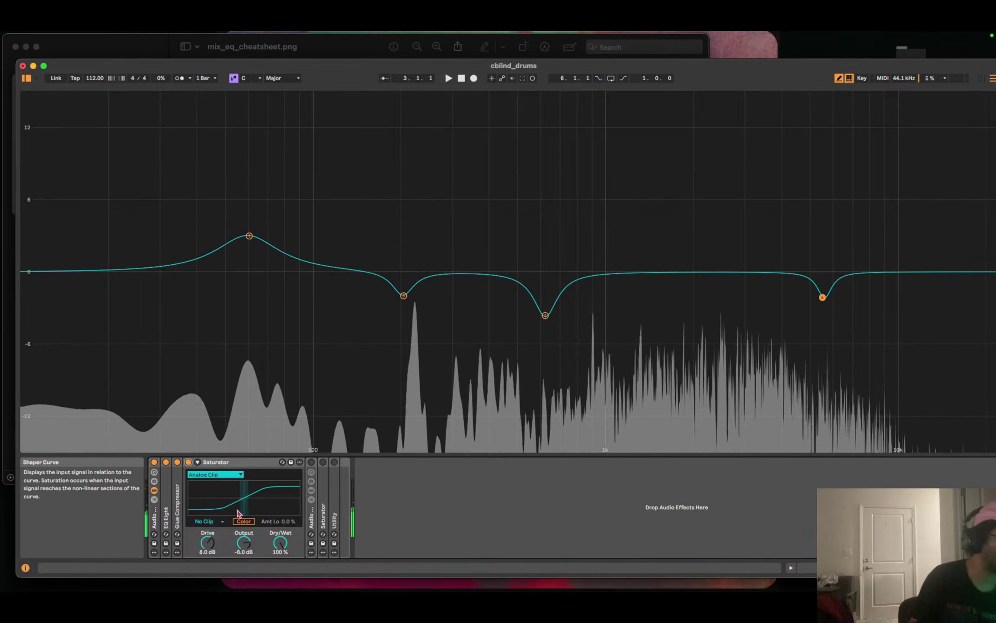
Deactivate the Saturator after the Glue Compressor and fold it in the device chain.
left_click(189, 462)
left_click(203, 463)
left_click(200, 462)
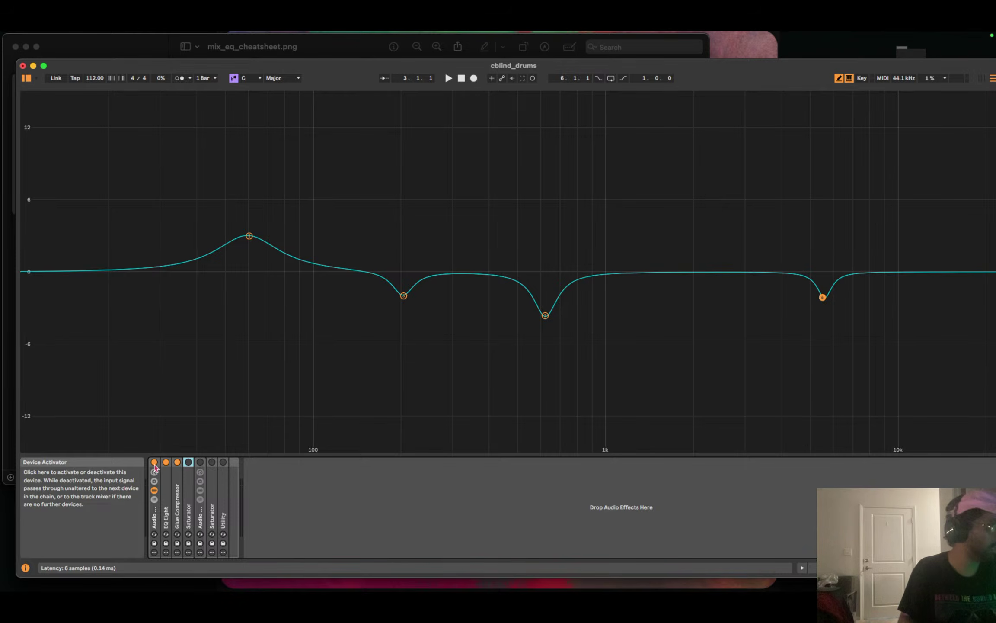
Bypass and reactivate the rack containing EQ Eight and Glue Compressor around playback to compare raw and processed drums.
left_click(154, 462)
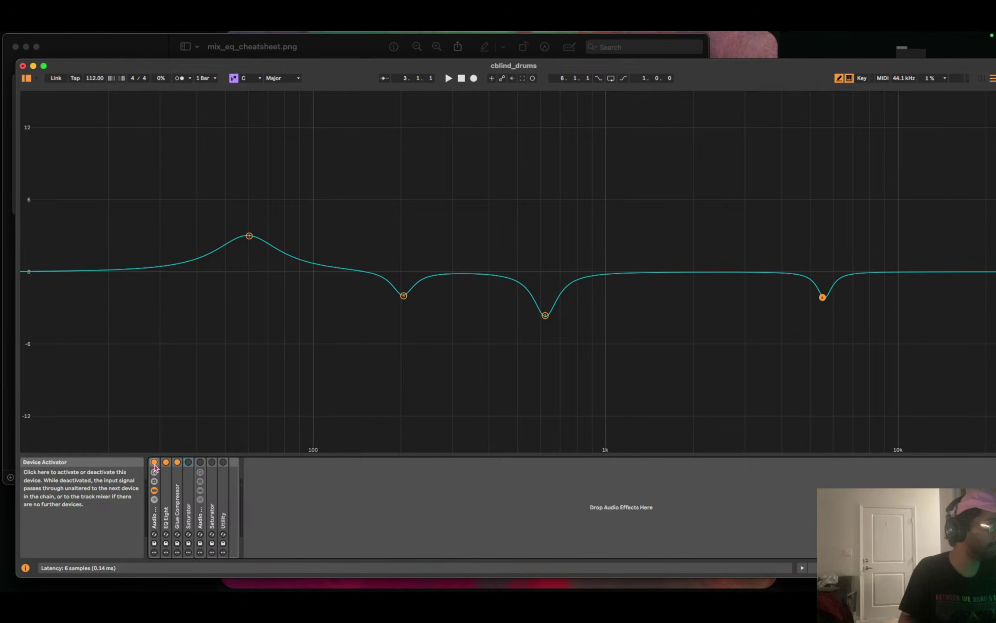
key("space")
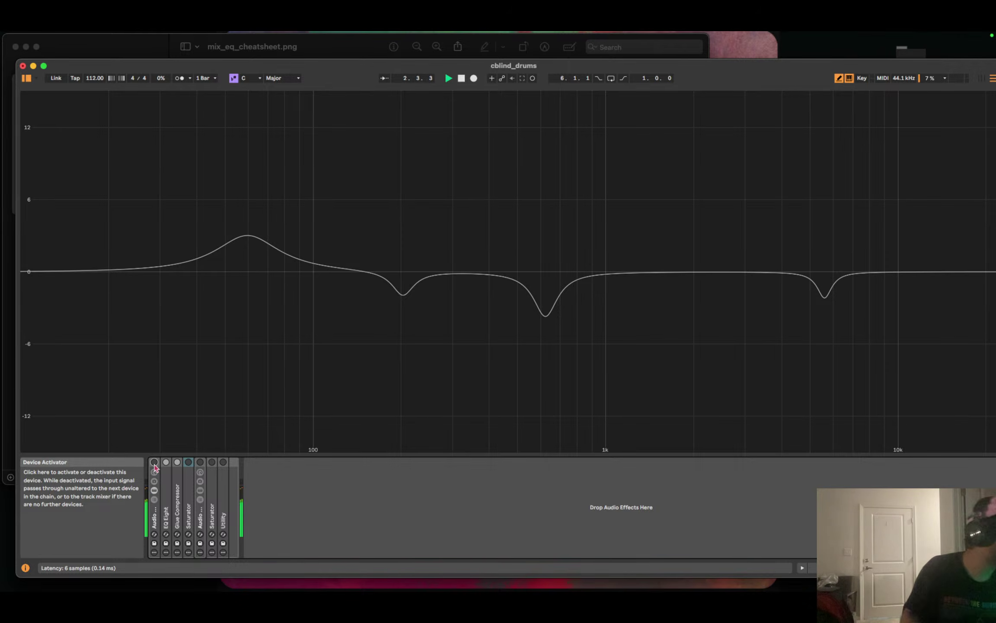
left_click(154, 463)
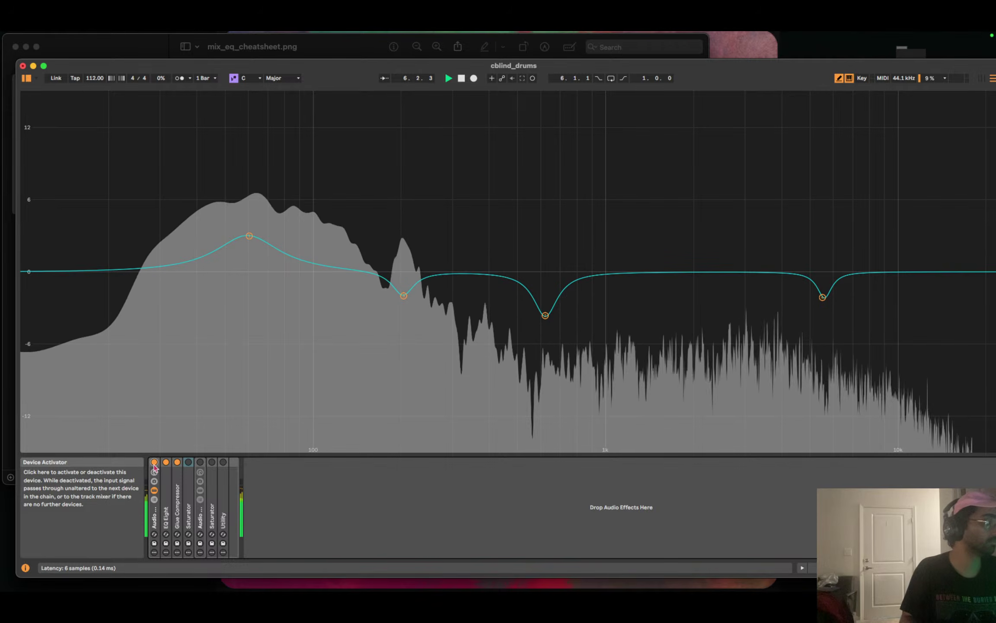
left_click(154, 462)
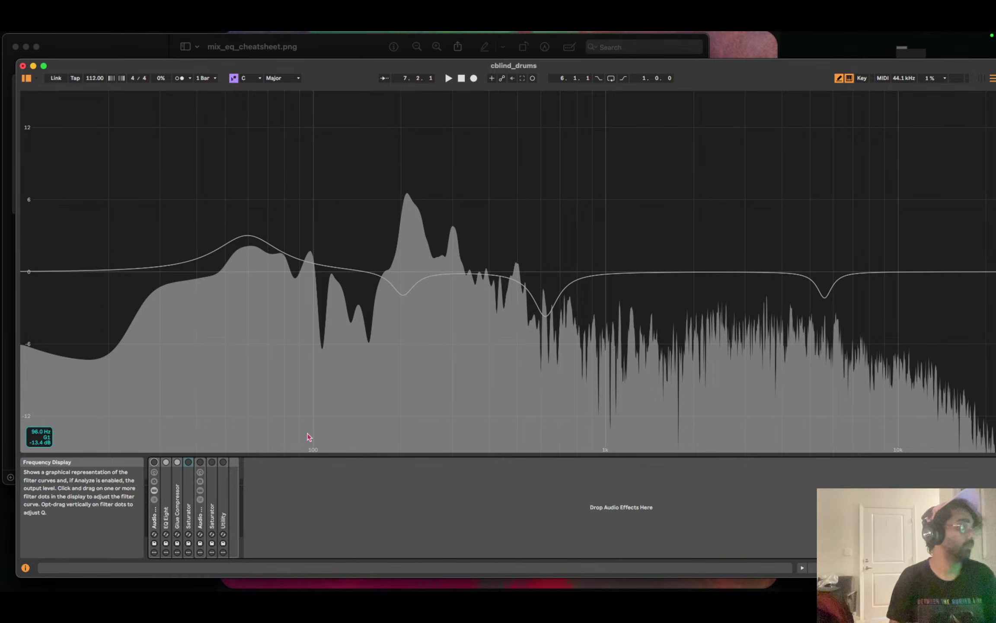
left_click(154, 463)
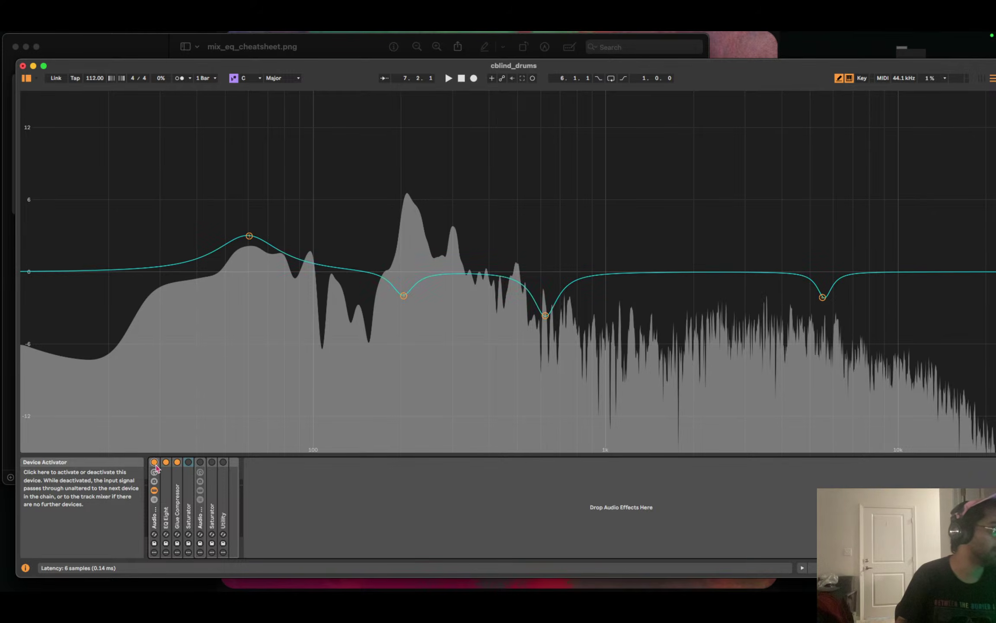
key("space")
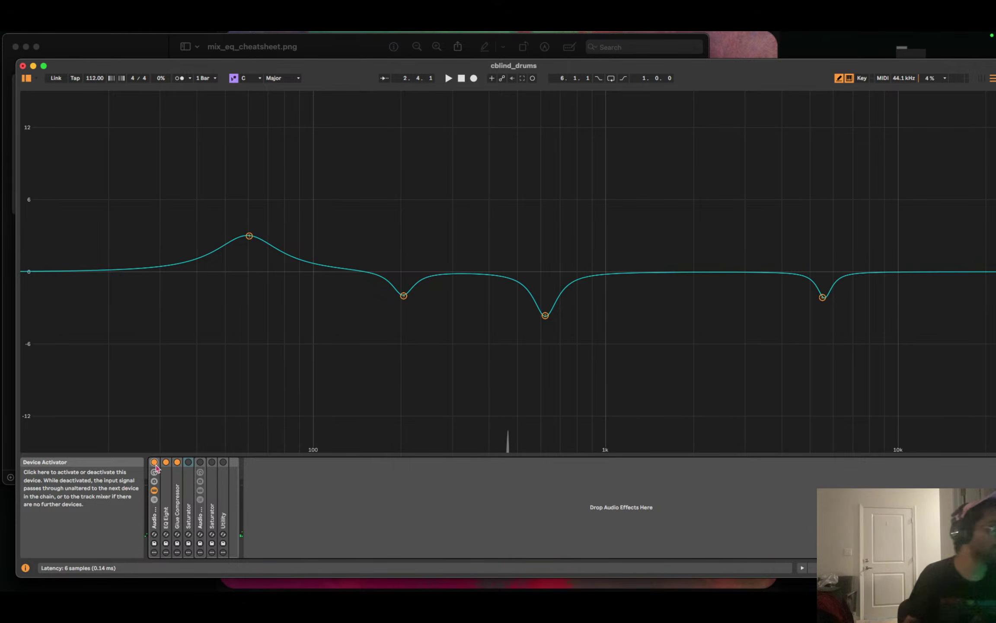
Delete the Saturator after the Glue Compressor and unfold the next Audio Effect Rack, showing its par_comp chain.
left_click(185, 482)
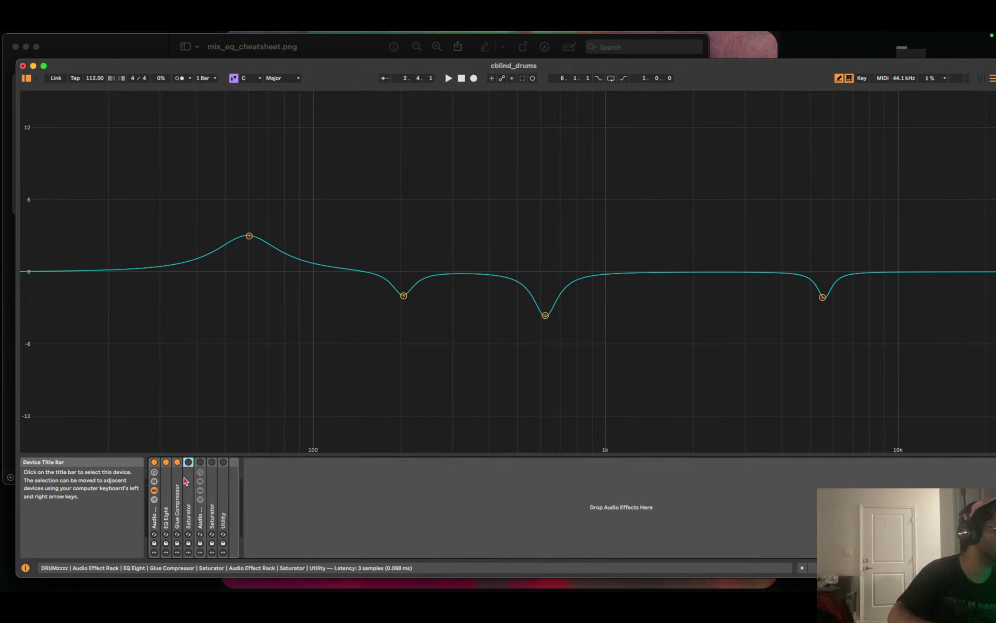
key("Delete")
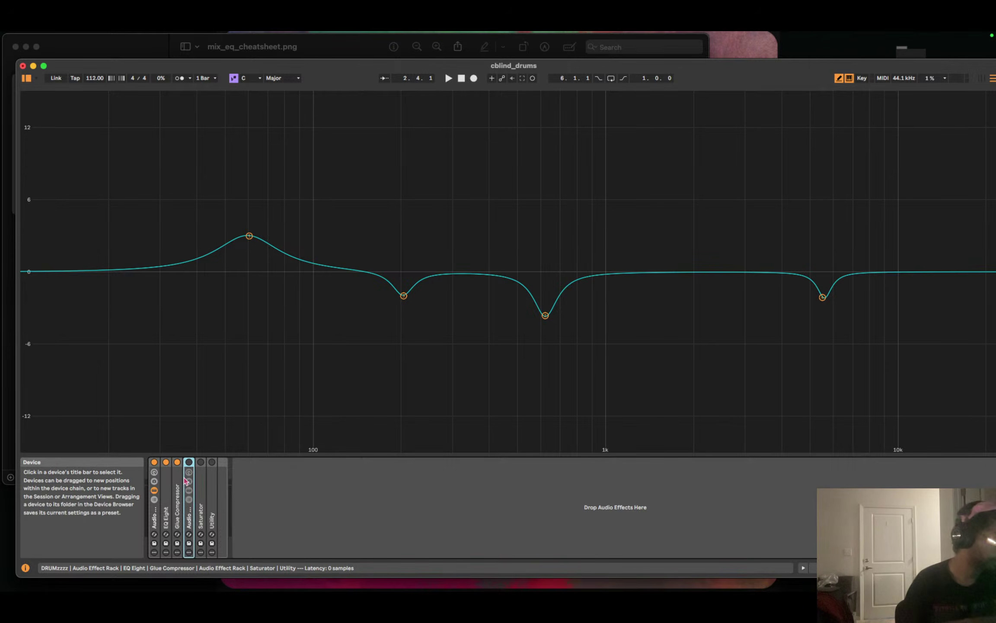
double_click(190, 524)
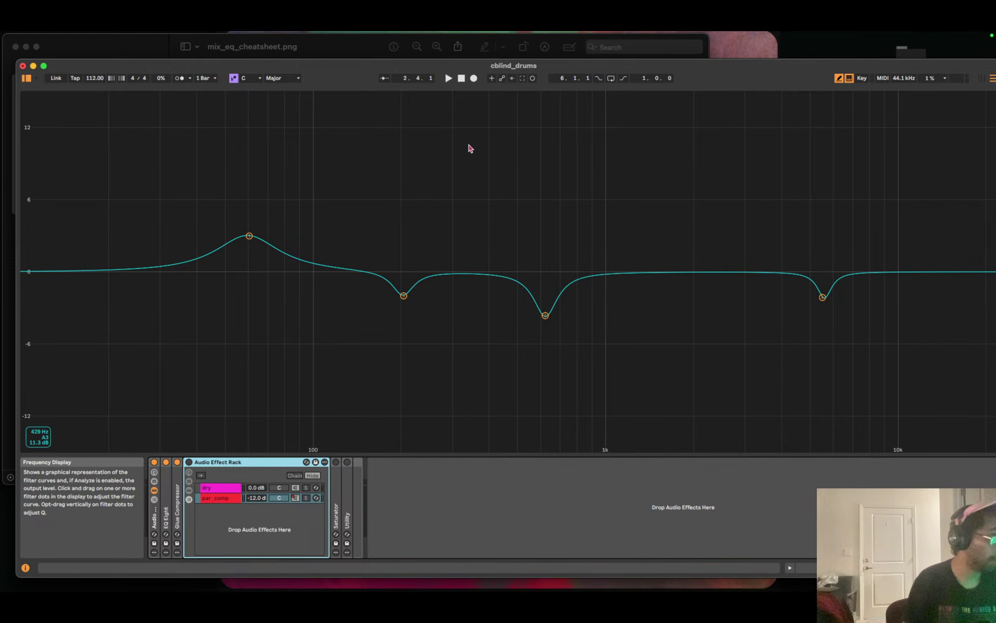
left_click(219, 498)
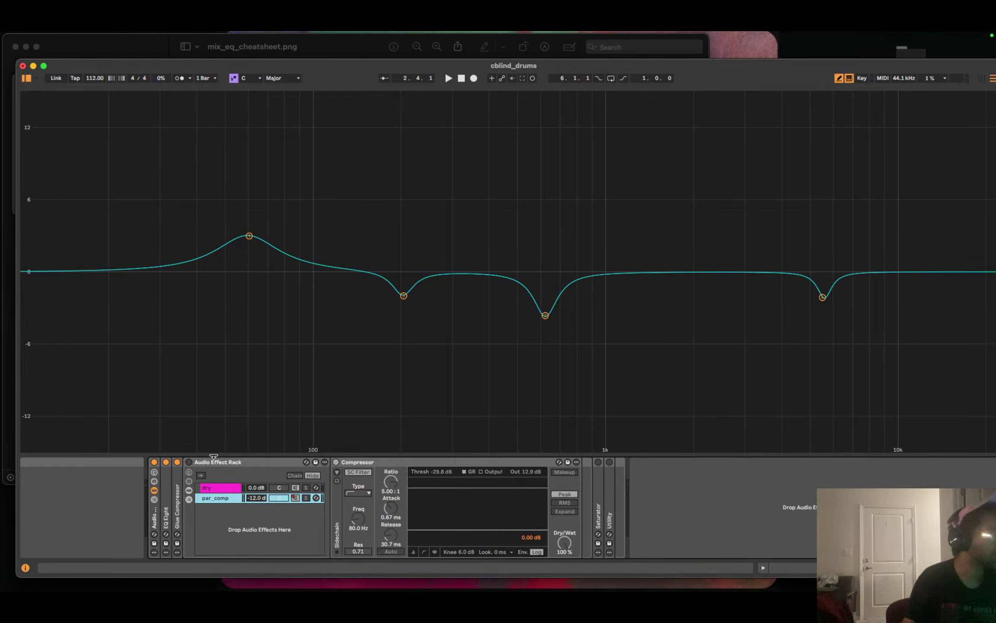
Remove the Delay from the parallel compression return track and delete that return track from the arrangement.
key("Escape")
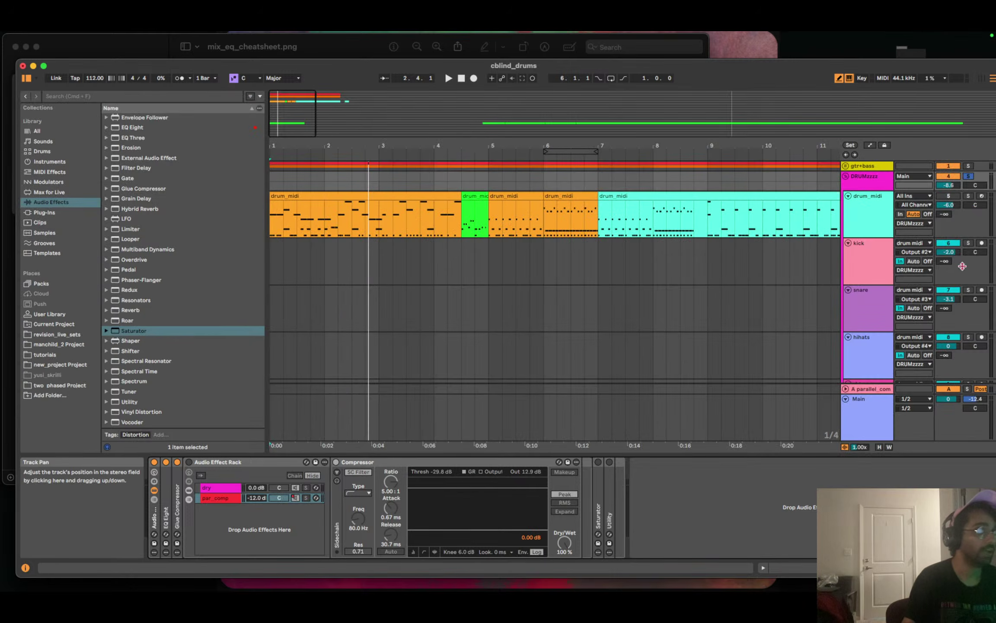
scroll(914, 255, "down", 10)
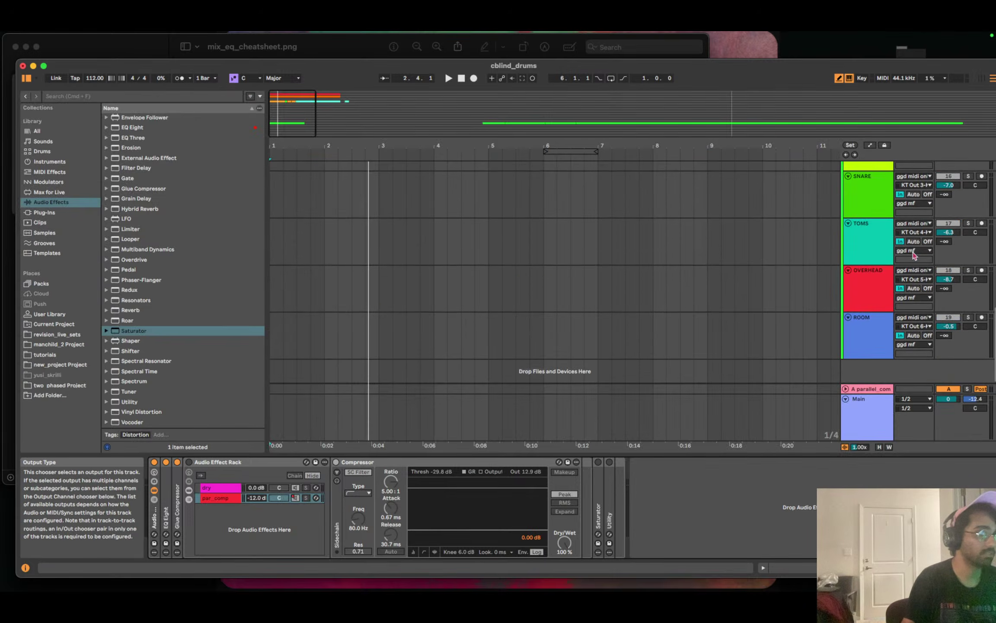
left_click(877, 392)
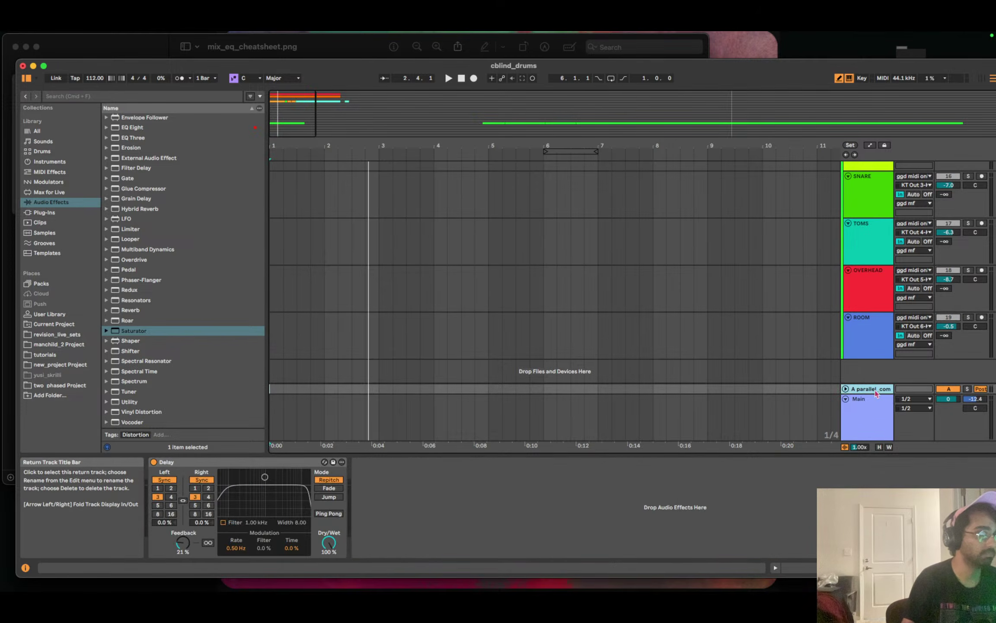
left_click(188, 462)
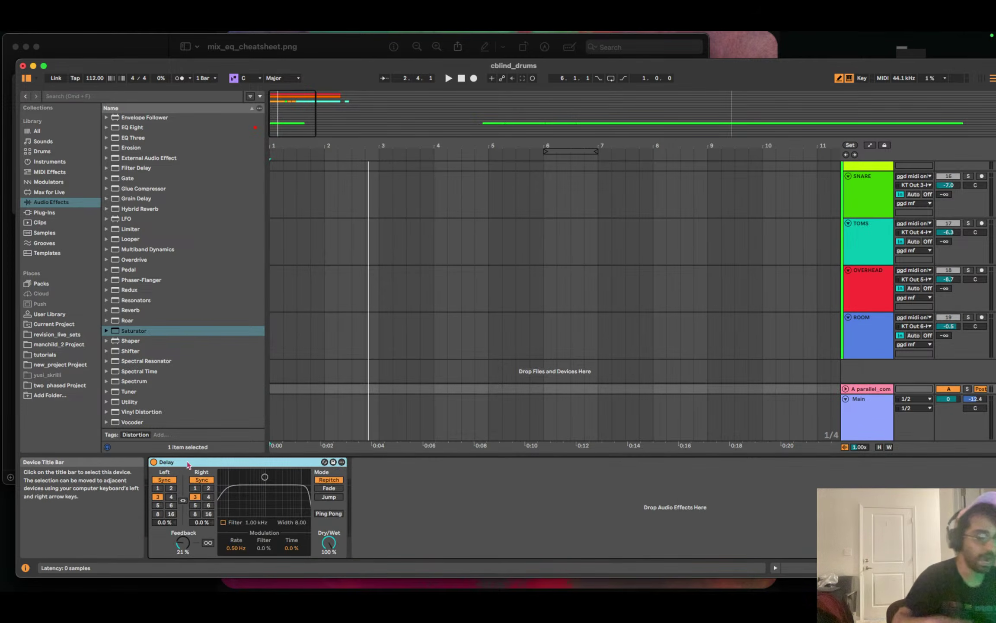
key("BackSpace")
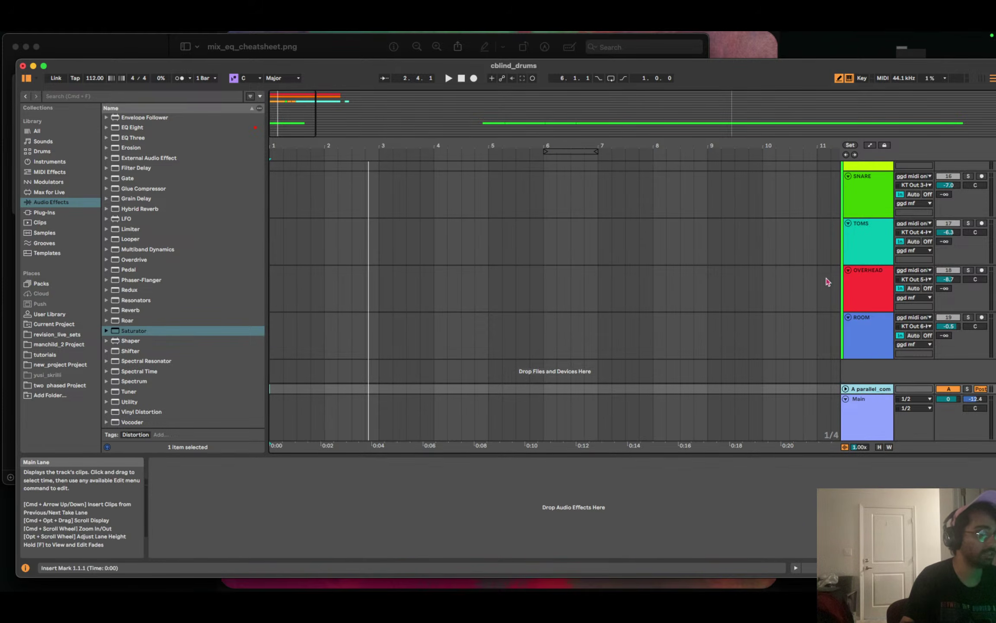
right_click(874, 392)
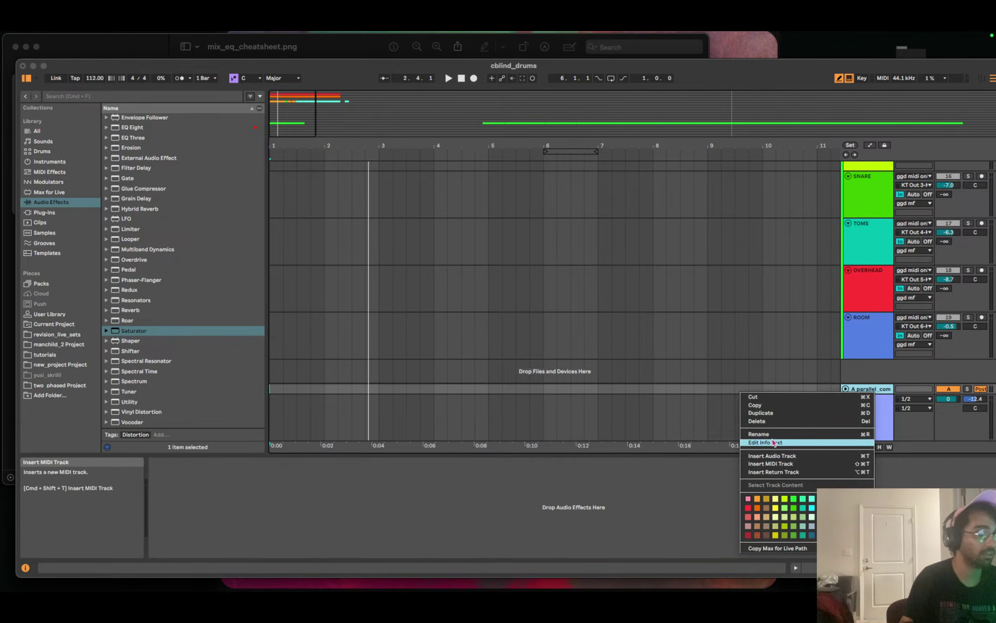
left_click(774, 420)
Insert a new return track below the drum tracks and colour it white.
scroll(834, 292, "up", 10)
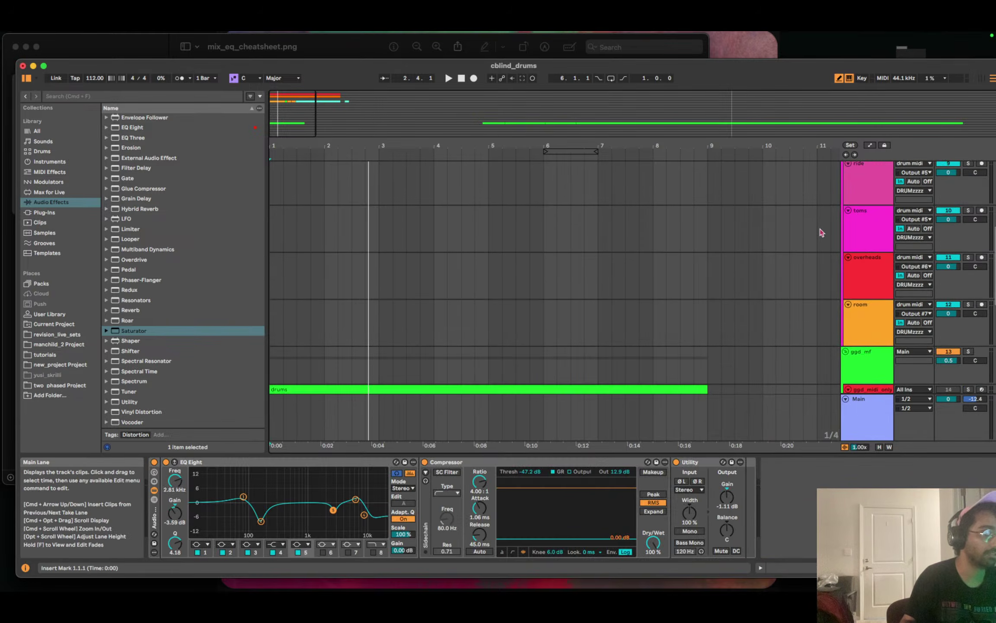
scroll(861, 329, "down", 9)
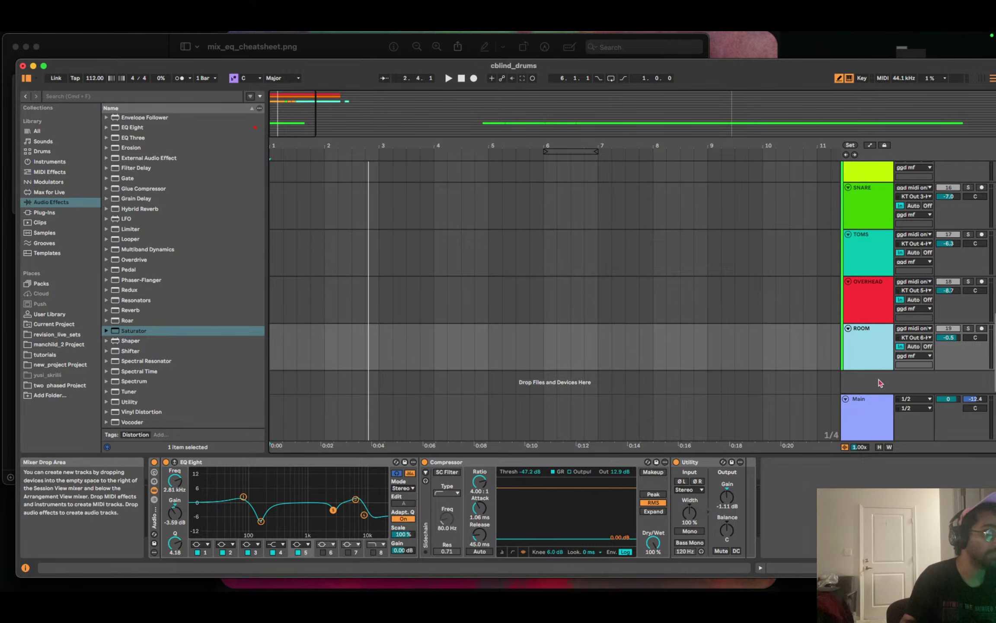
right_click(882, 382)
left_click(926, 402)
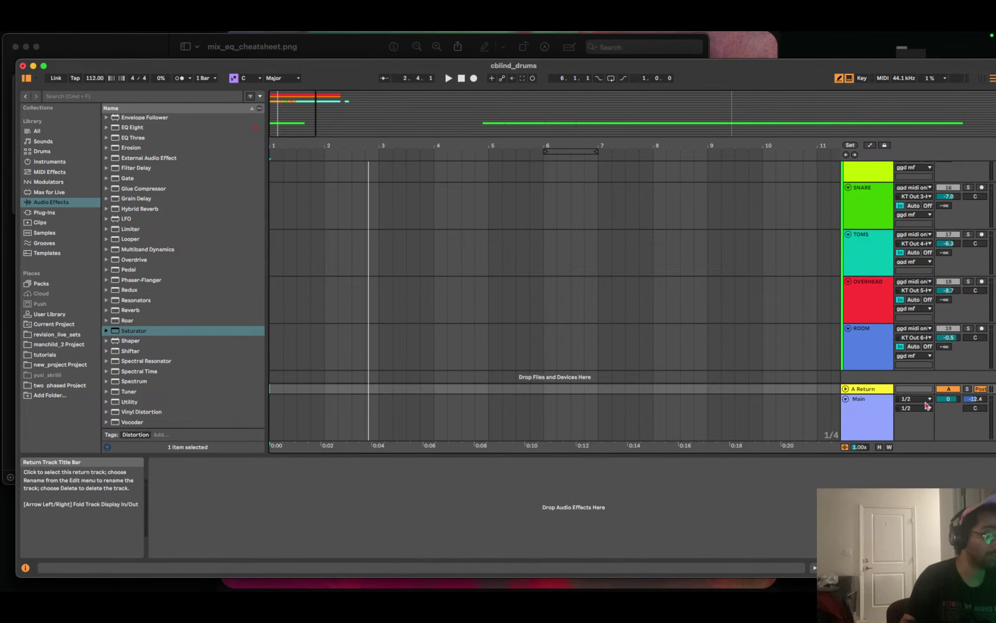
right_click(877, 390)
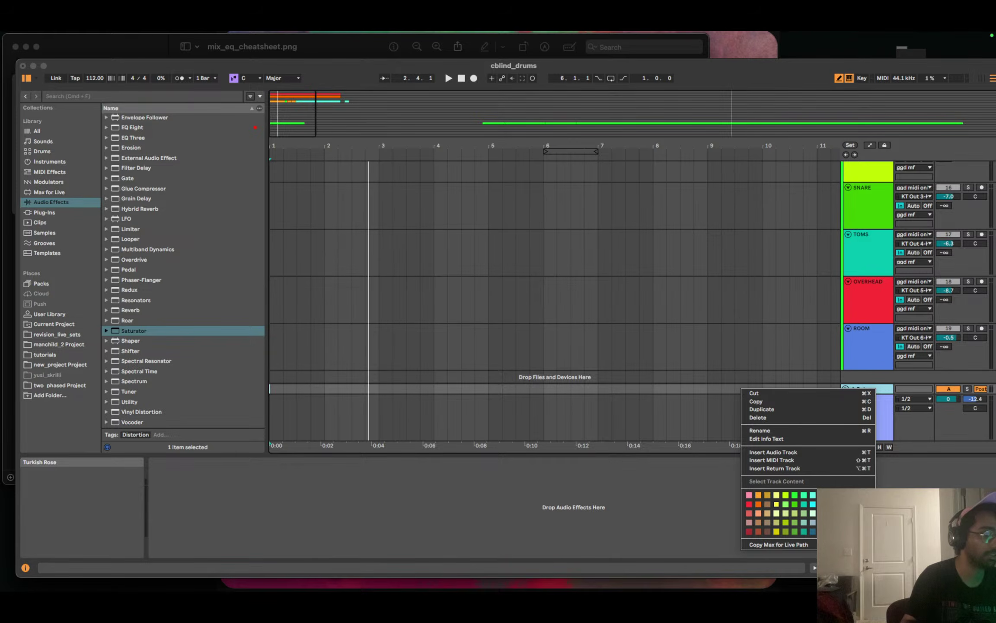
key("Escape")
left_click(884, 303)
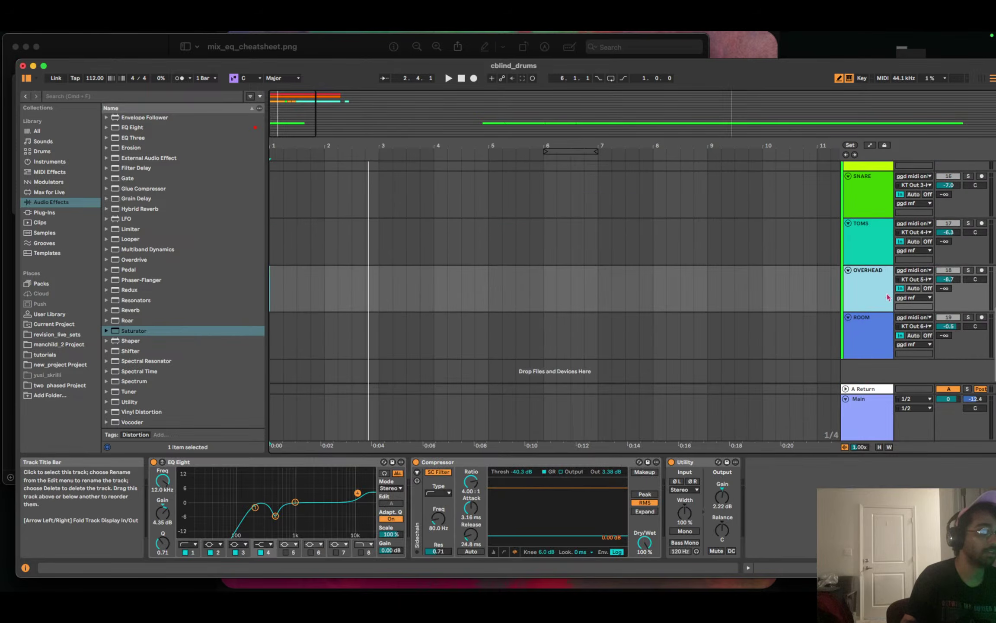
Load a Compressor from the audio effects onto the new return track.
left_click(869, 389)
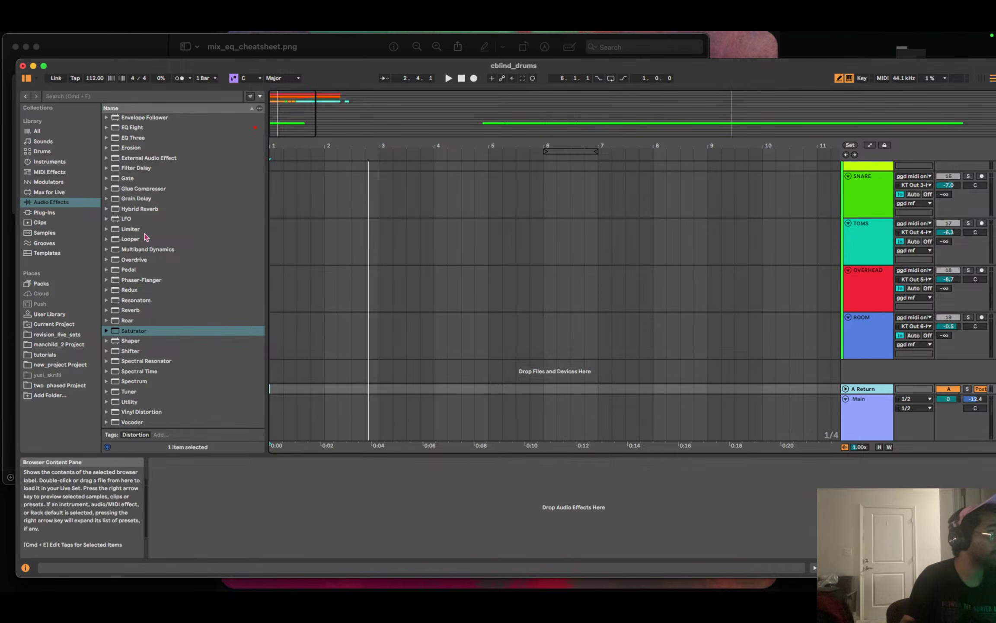
scroll(149, 241, "up", 5)
double_click(138, 220)
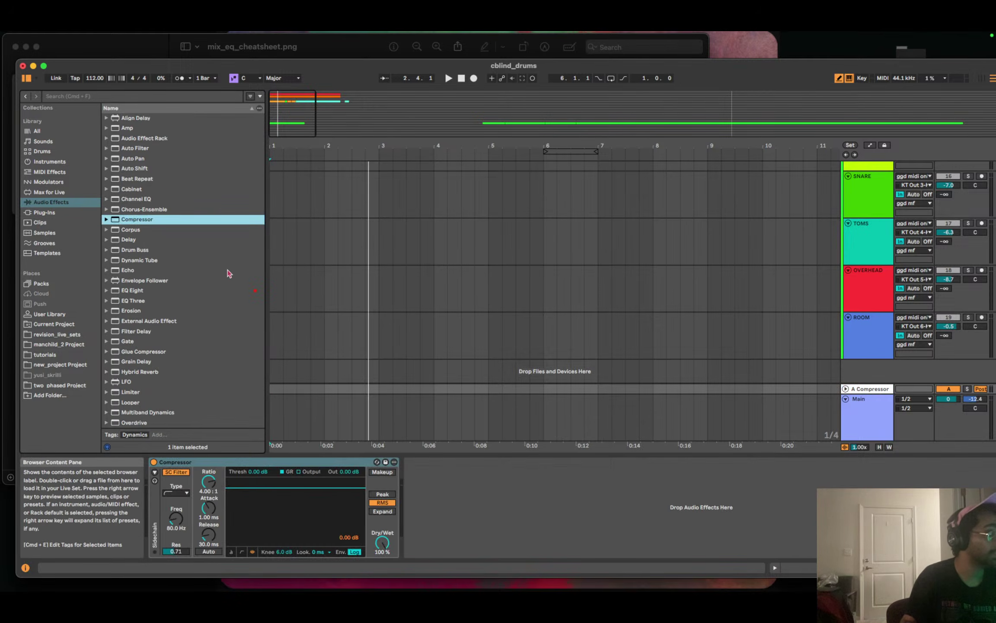
Turn off the return Compressor's SC Filter and lower its threshold to -42.5 dB.
left_click(176, 472)
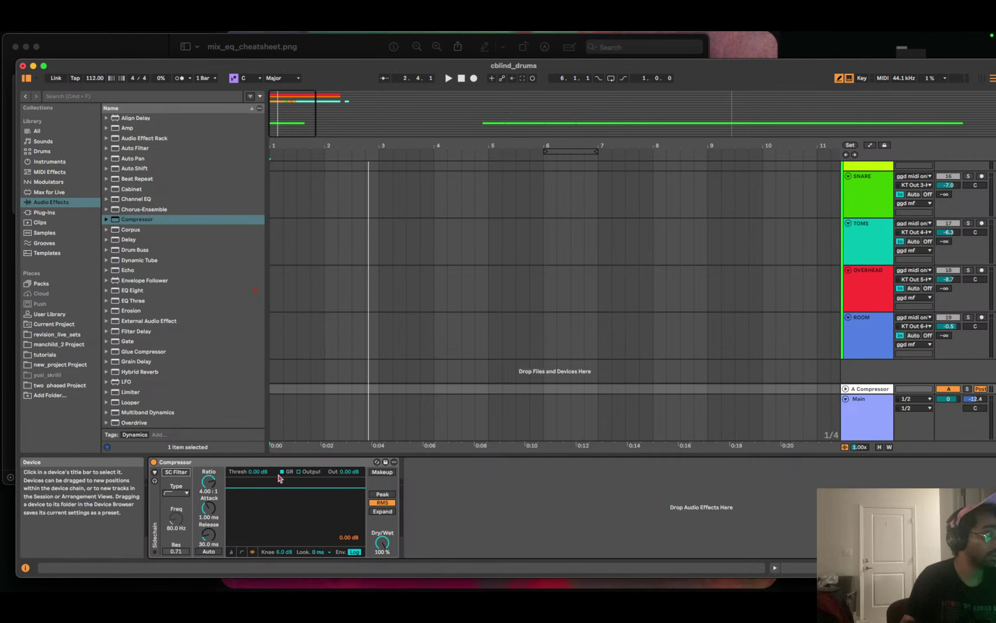
left_click_drag(316, 517, 317, 541)
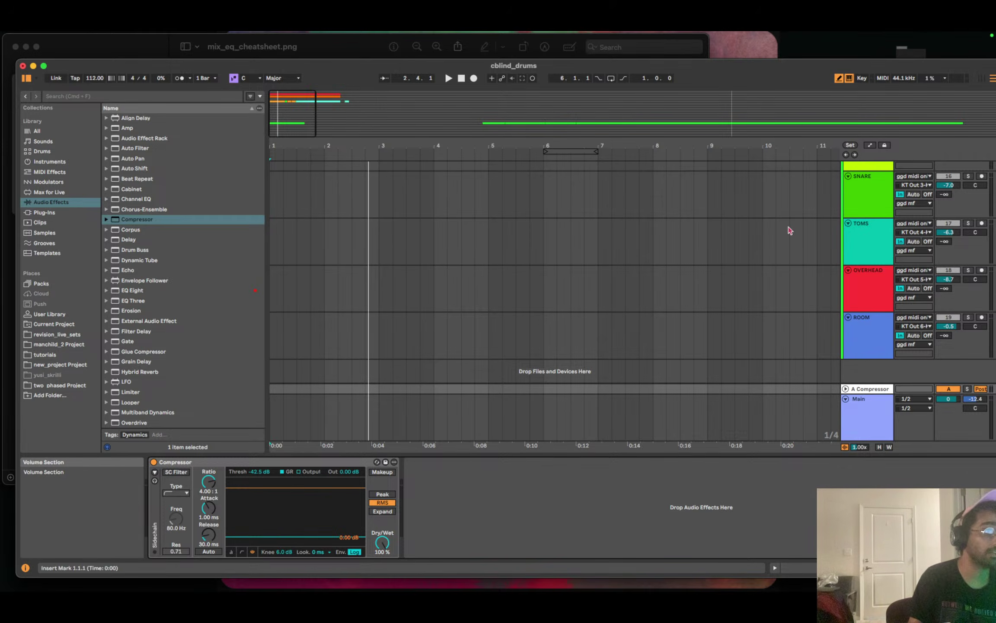
scroll(787, 226, "up", 8)
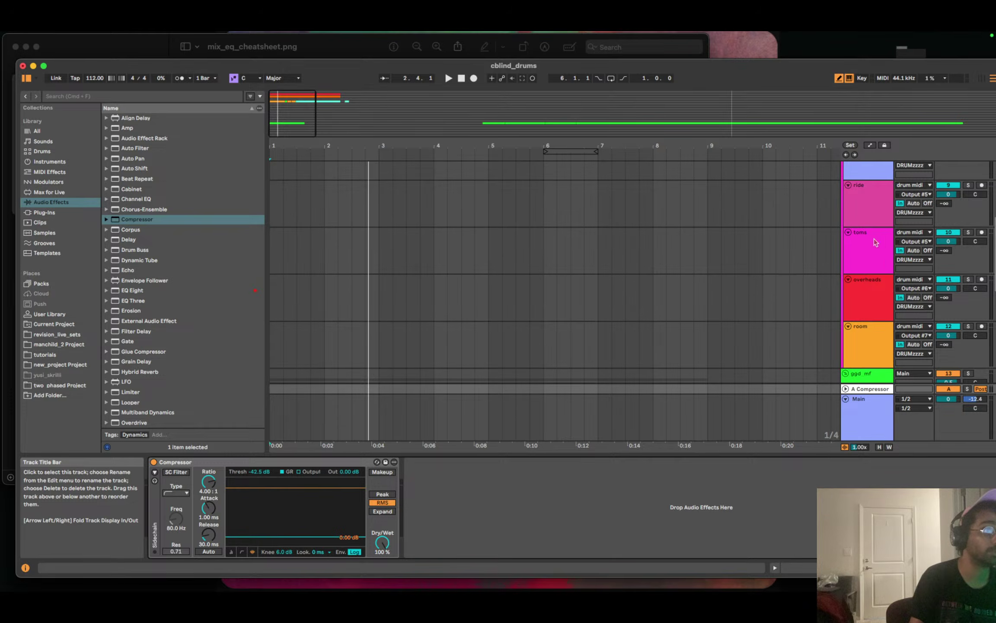
scroll(875, 242, "up", 5)
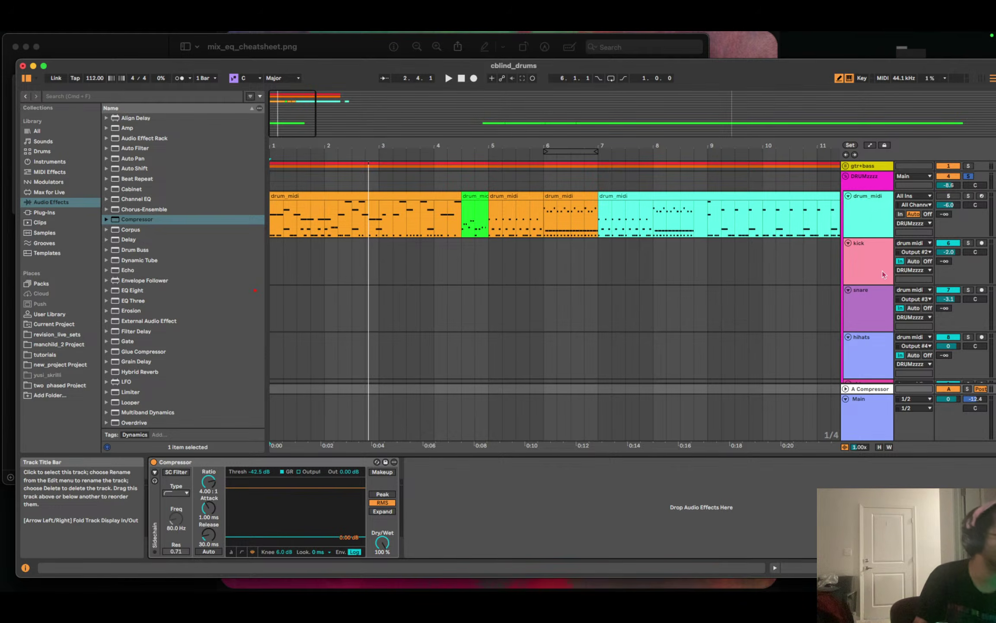
scroll(882, 271, "down", 13)
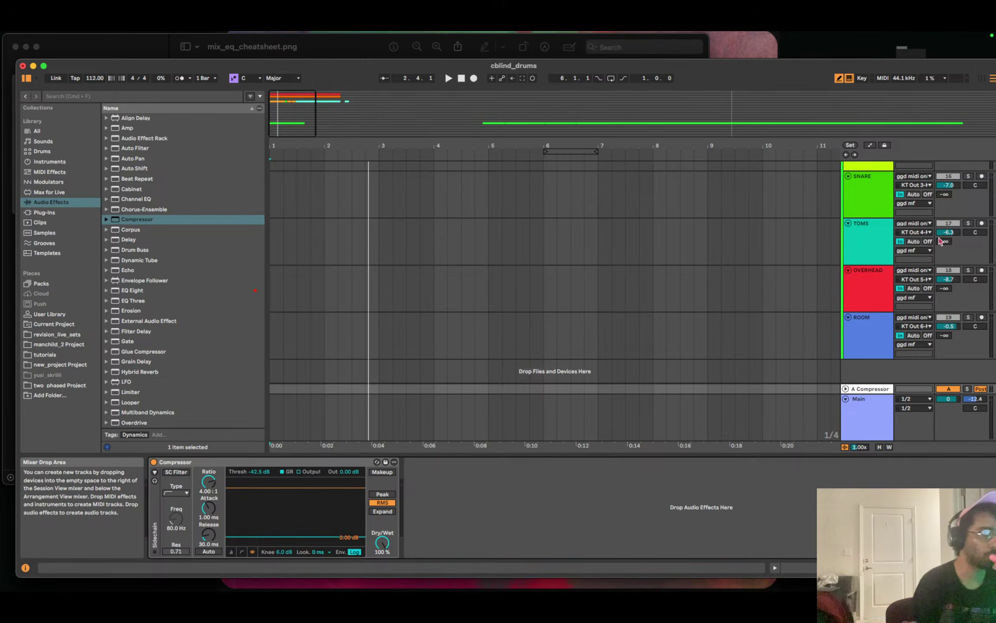
scroll(941, 241, "up", 3)
scroll(938, 251, "down", 3)
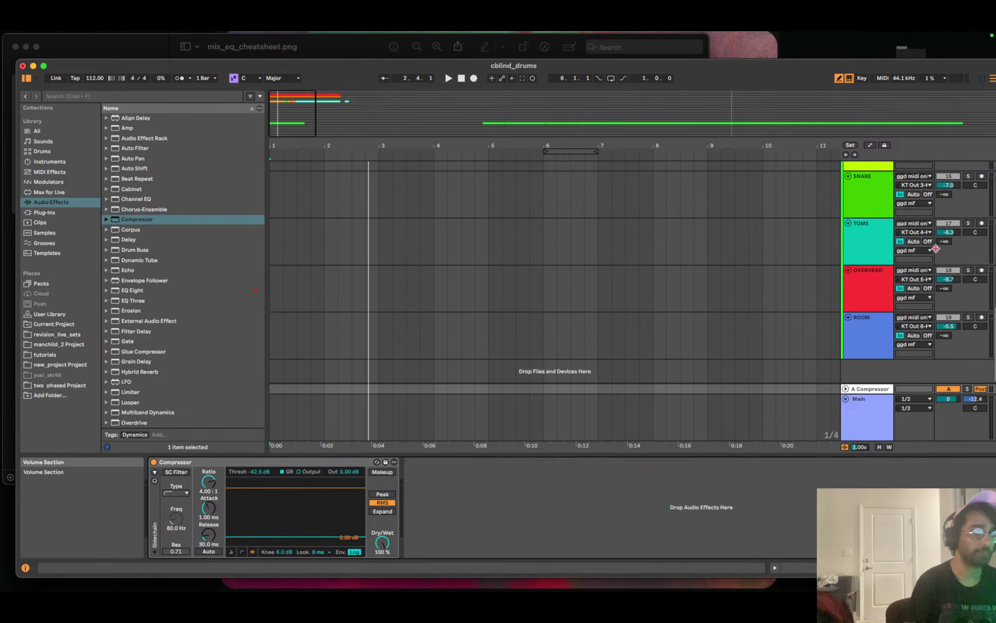
Solo the ggd mf group and its KICK track, and set KICK's send to the Compressor return to -7.5 dB.
key("space")
scroll(937, 249, "up", 3)
scroll(947, 249, "up", 2)
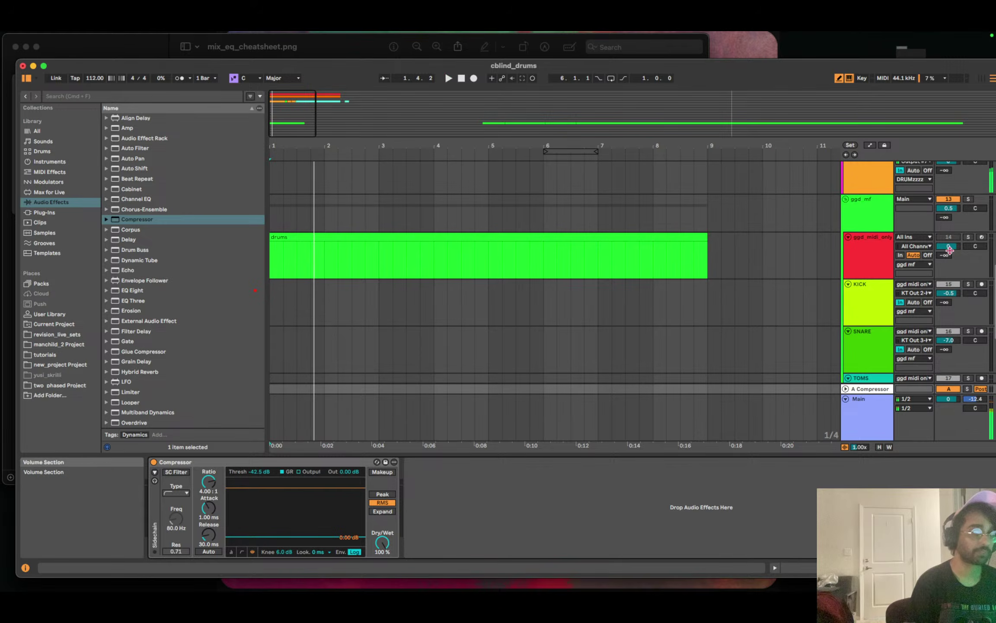
left_click(956, 252)
scroll(960, 253, "down", 1)
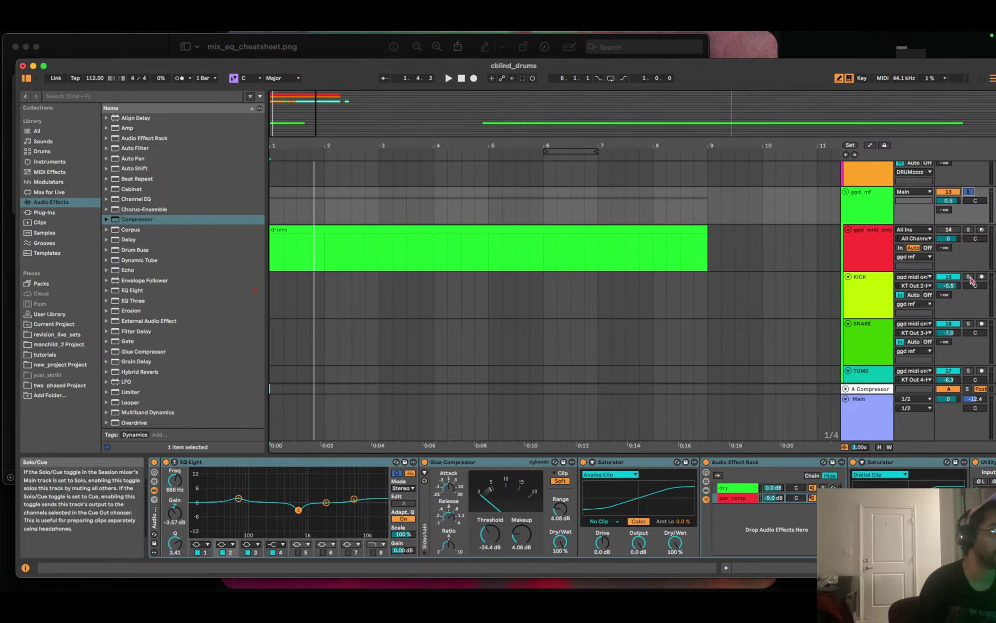
left_click(968, 277)
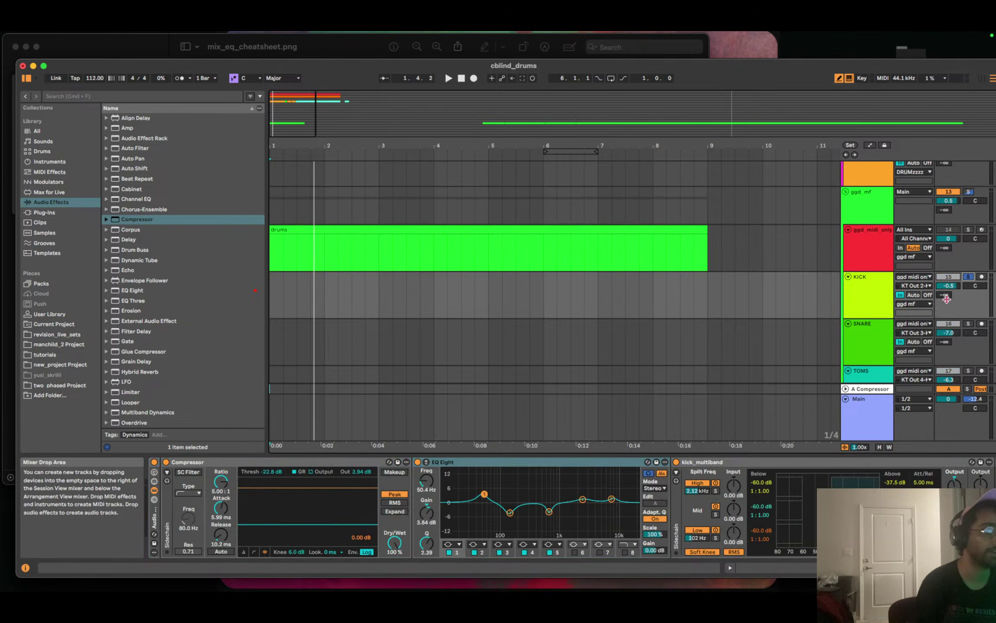
key("space")
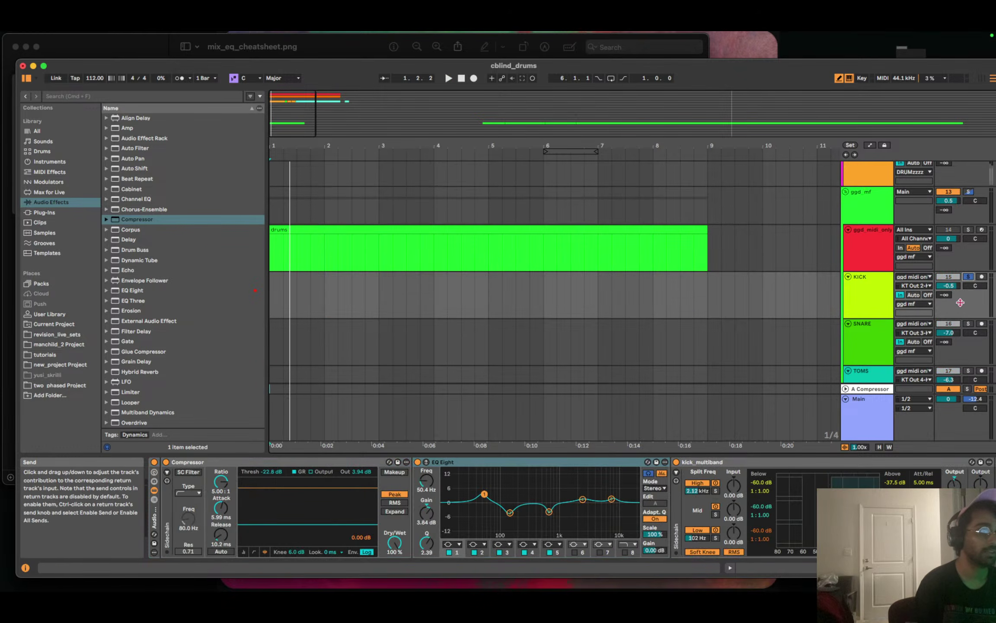
left_click_drag(945, 295, 949, 263)
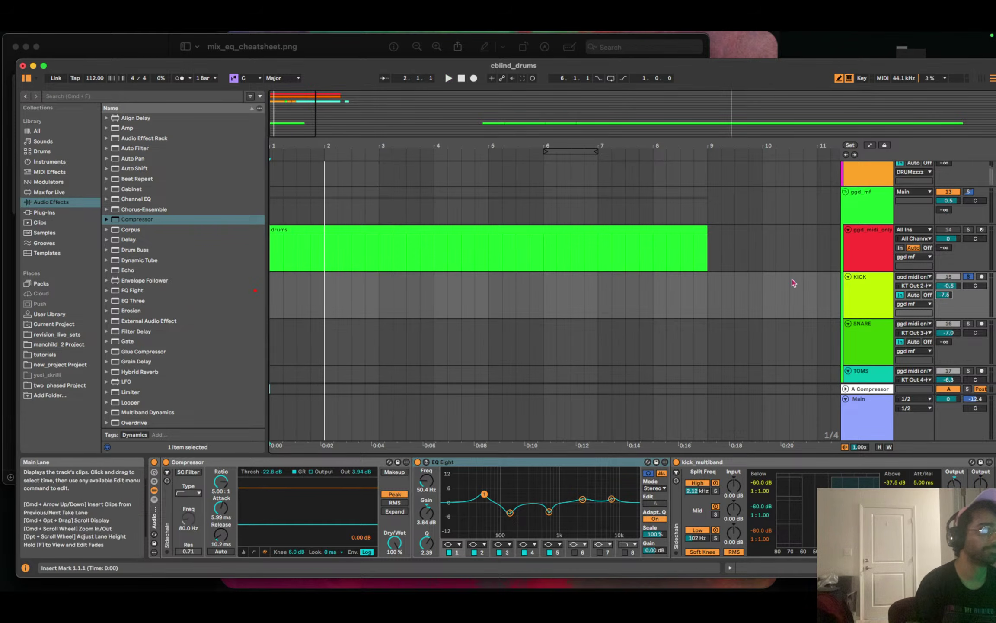
Solo the DRUMzzzz group and its kick track, and set the kick's send to the Compressor return to -3.7 dB during playback.
left_click(845, 193)
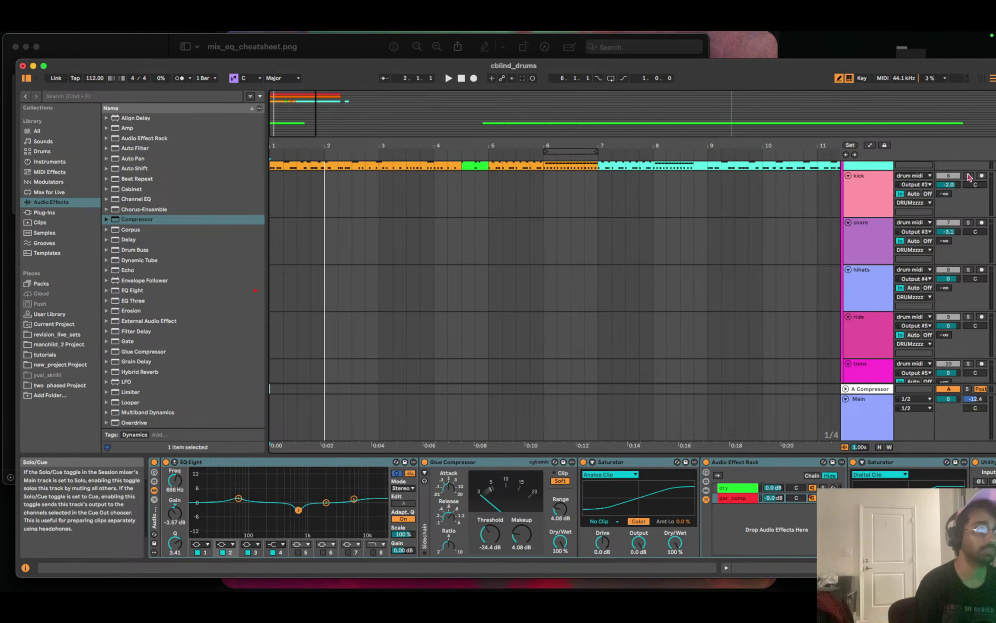
scroll(969, 178, "up", 3)
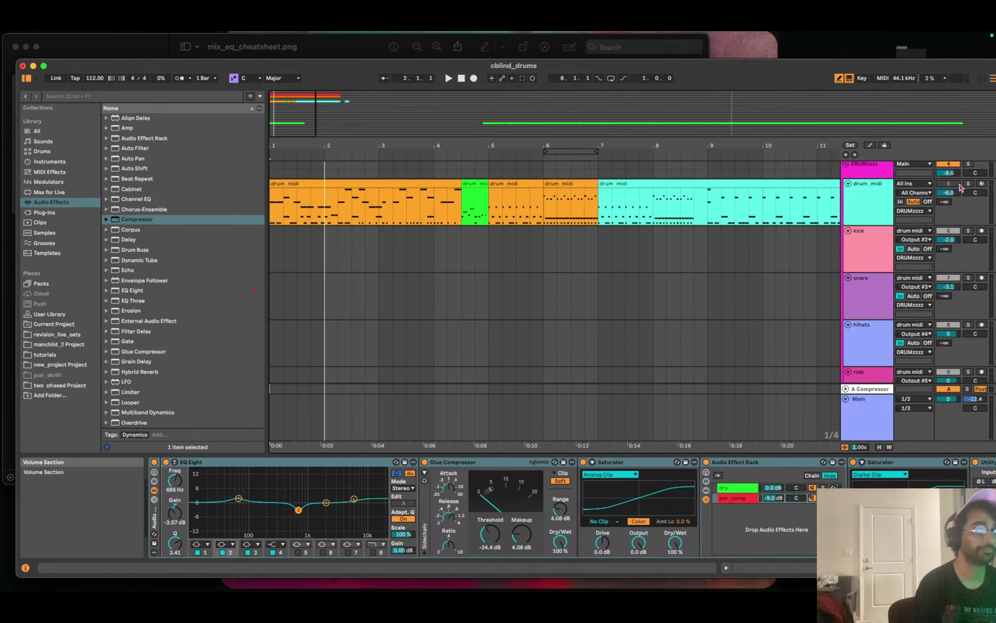
left_click(969, 163)
left_click(968, 184)
left_click(968, 230)
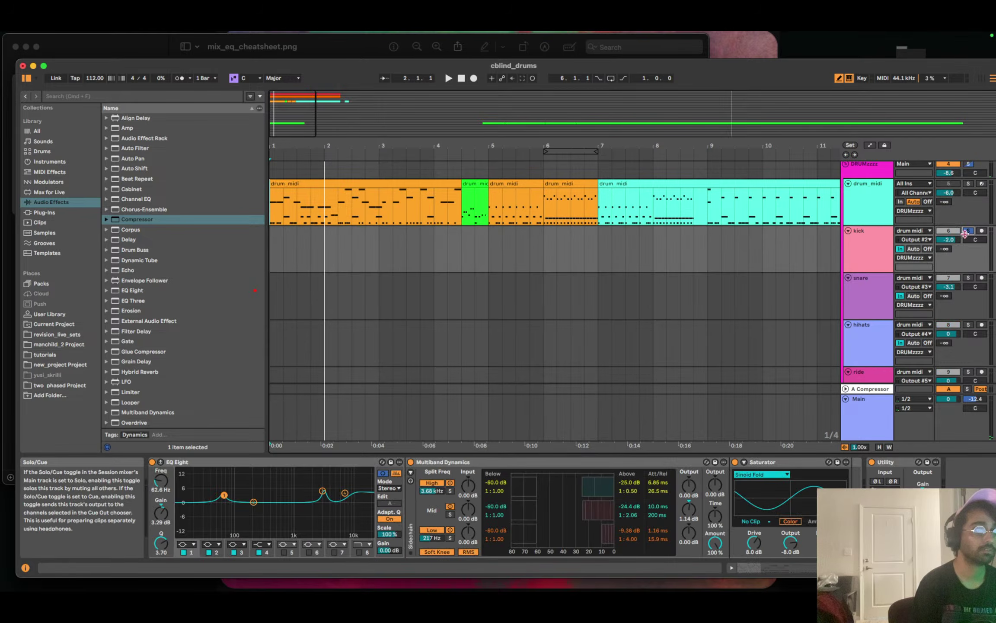
key("space")
left_click_drag(945, 249, 945, 233)
Switch the A Compressor return to pre-fader, solo it and unfold it, and play the drums through it.
left_click(870, 389)
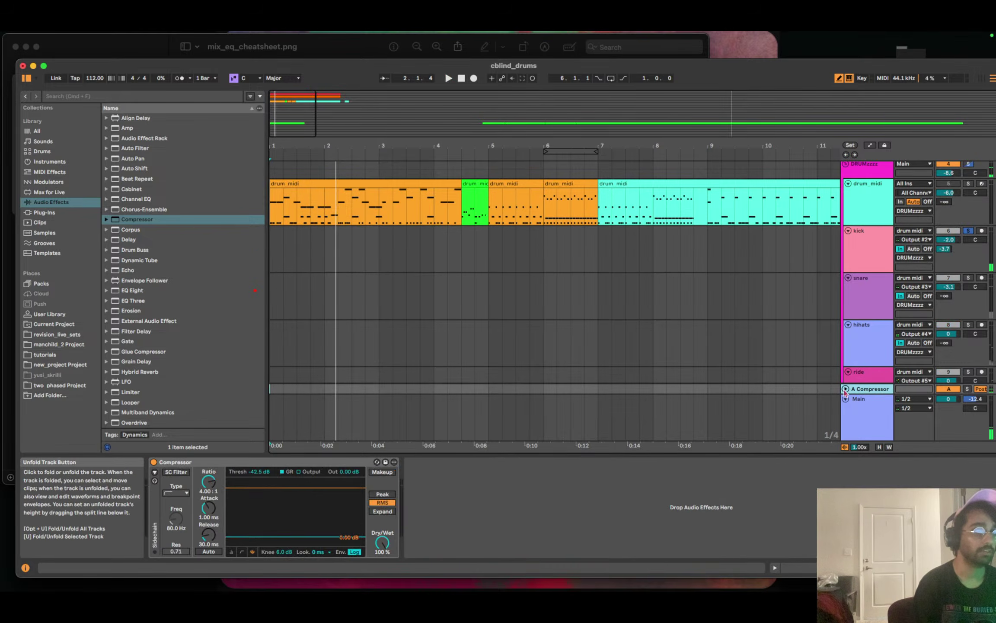
left_click(980, 389)
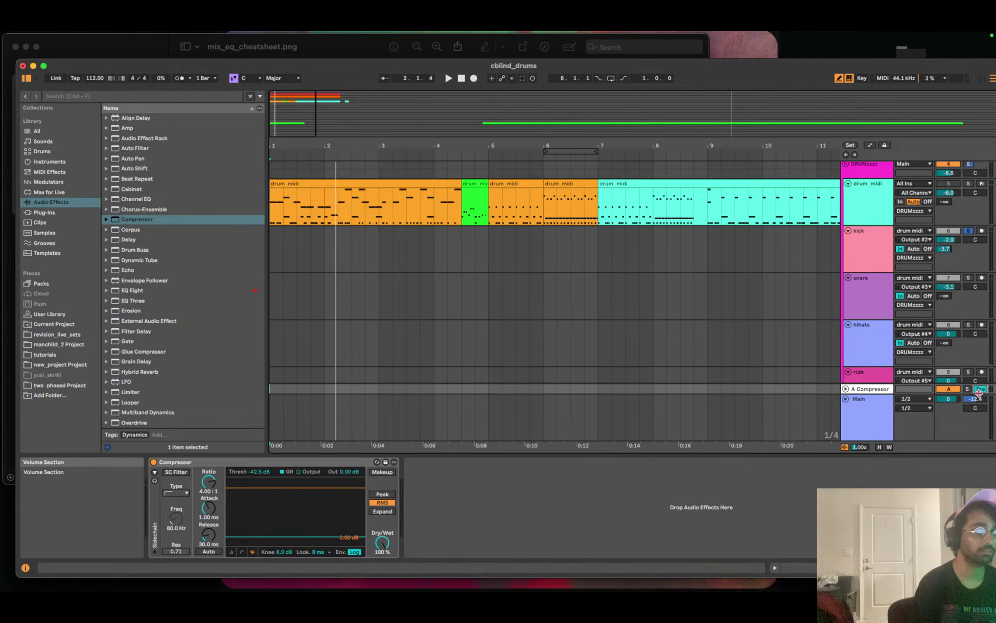
key("space")
left_click(846, 388)
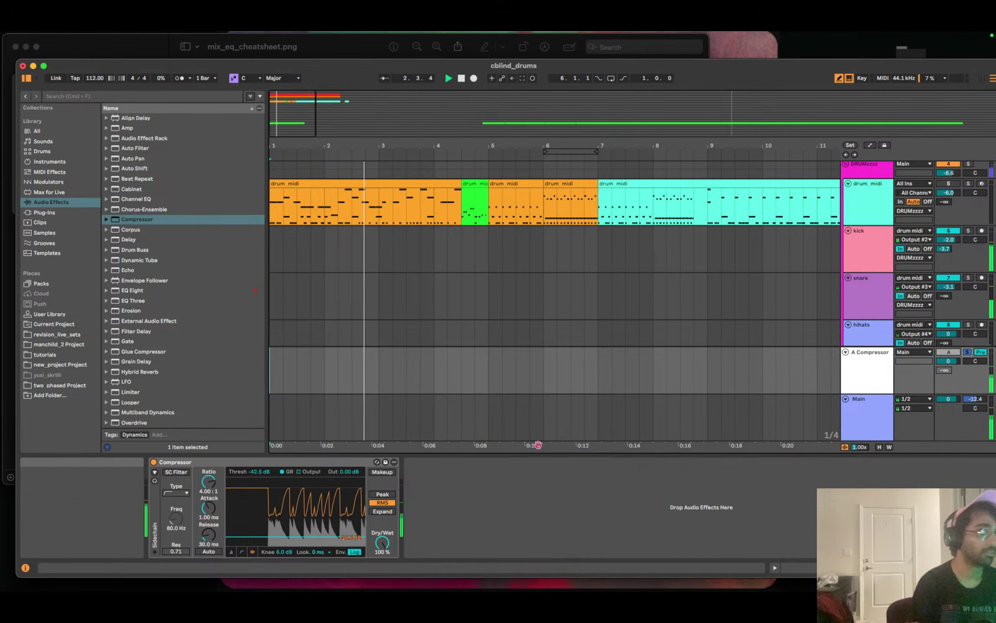
Set the return Compressor's threshold to -55.0 dB, attack to 0.32 ms and release to 5.32 ms while the drums play.
key("space")
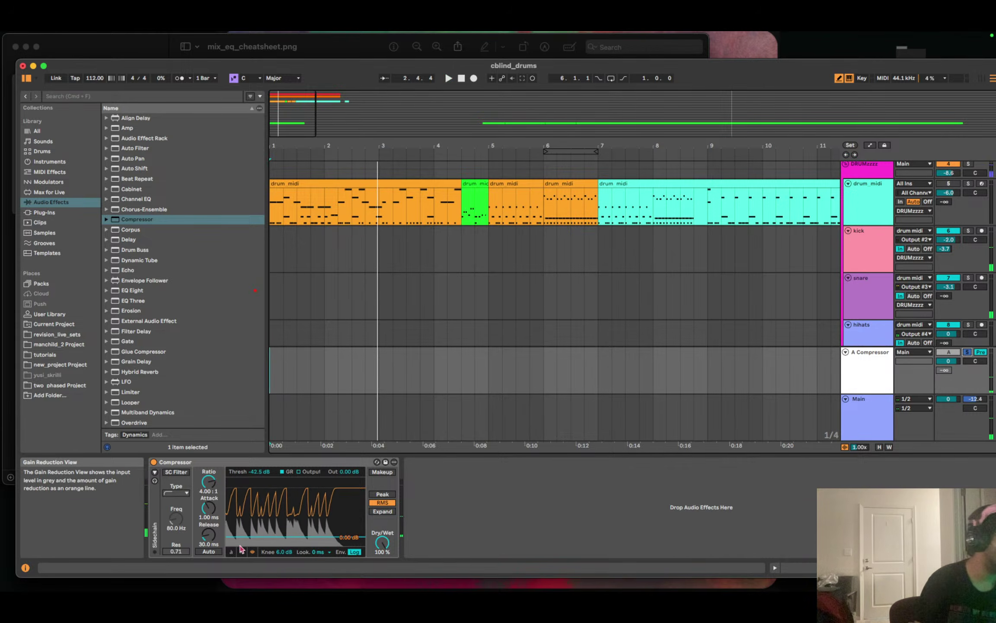
key("space")
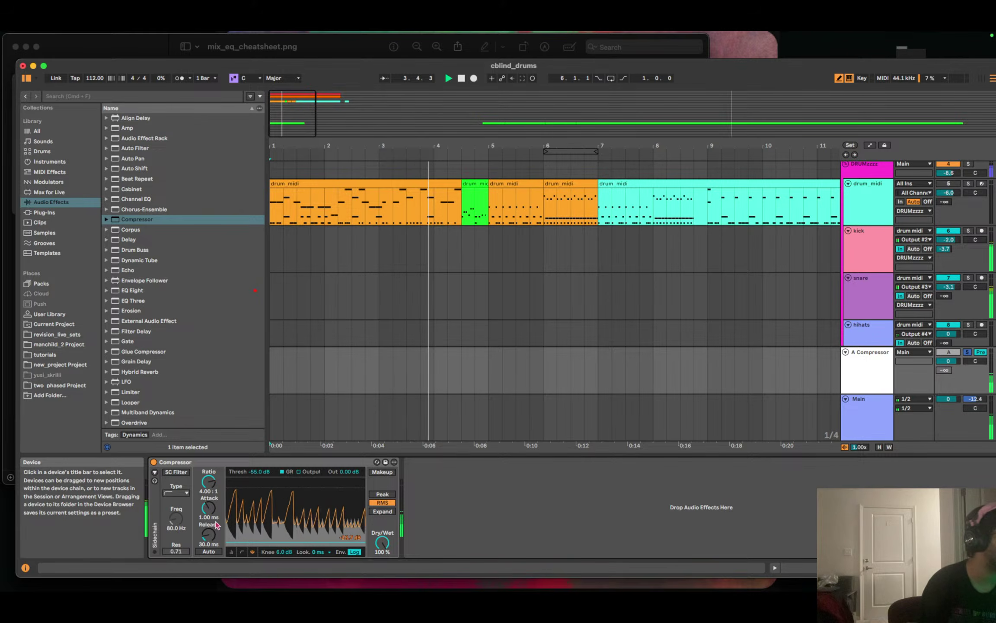
left_click_drag(208, 510, 212, 538)
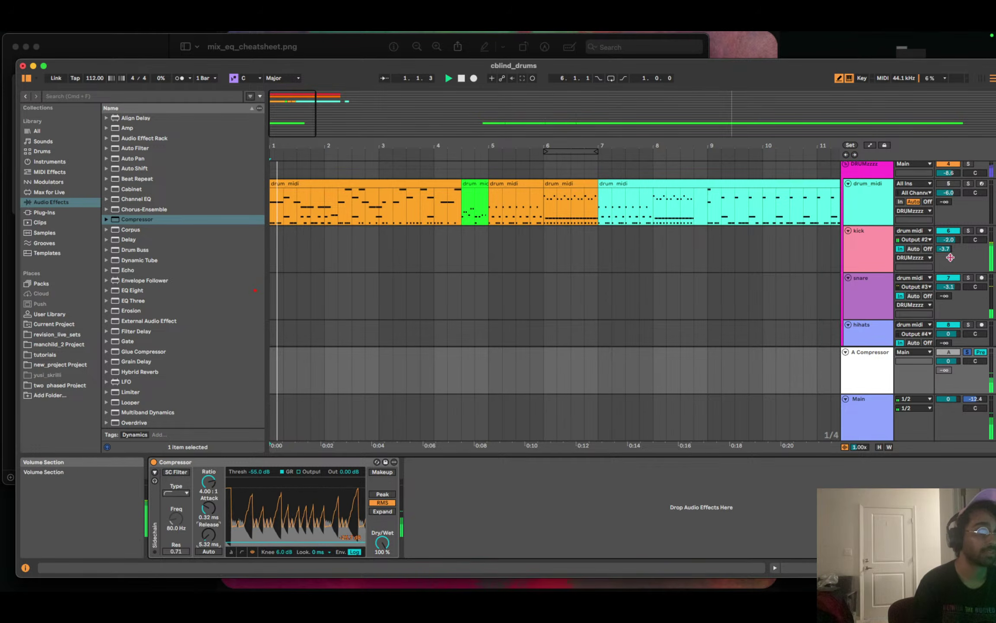
With the return soloed, set the DRUMzzzz kick's send to -11.0 dB and the snare's send to -3.7 dB.
left_click_drag(945, 249, 944, 294)
left_click(971, 279)
key("space")
left_click(968, 351)
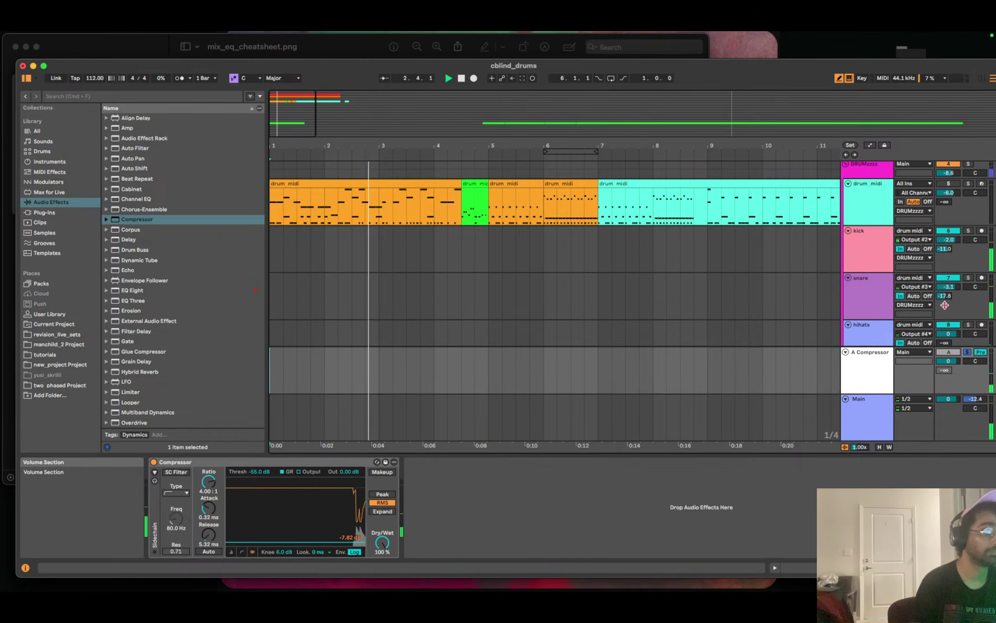
left_click_drag(945, 296, 945, 290)
left_click_drag(944, 296, 950, 299)
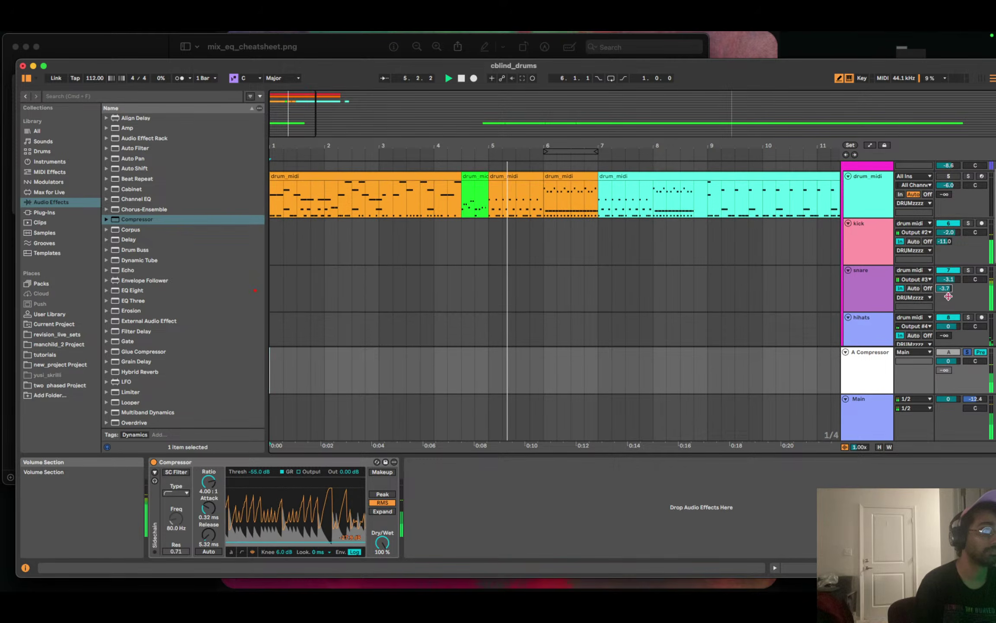
Restart playback and lower the DRUMzzzz kick's send to -20.6 dB and the snare's send to -8.4 dB.
scroll(946, 297, "down", 1)
scroll(946, 297, "down", 5)
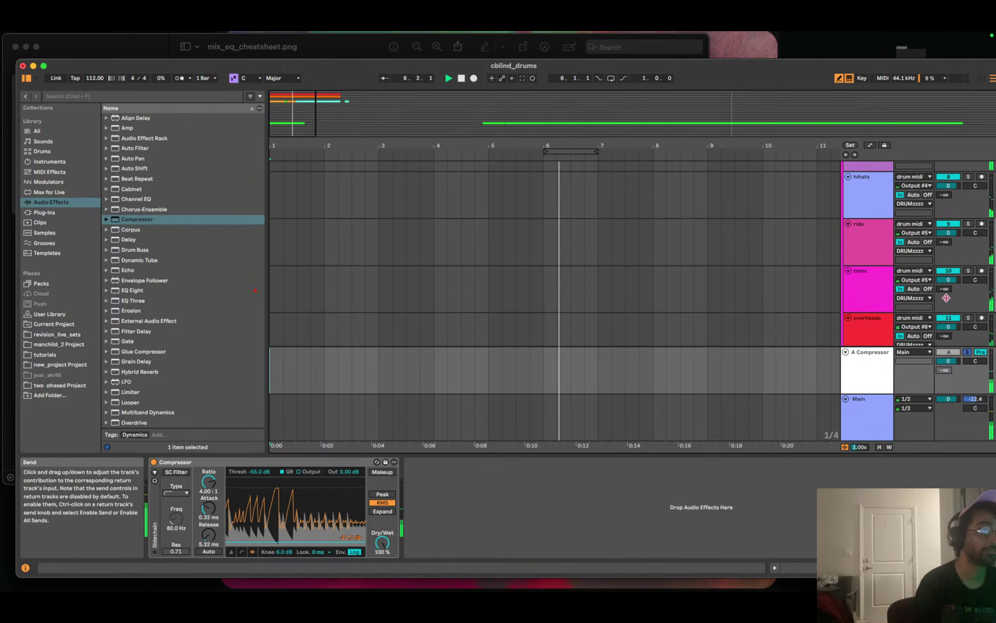
key("space")
scroll(952, 199, "up", 3)
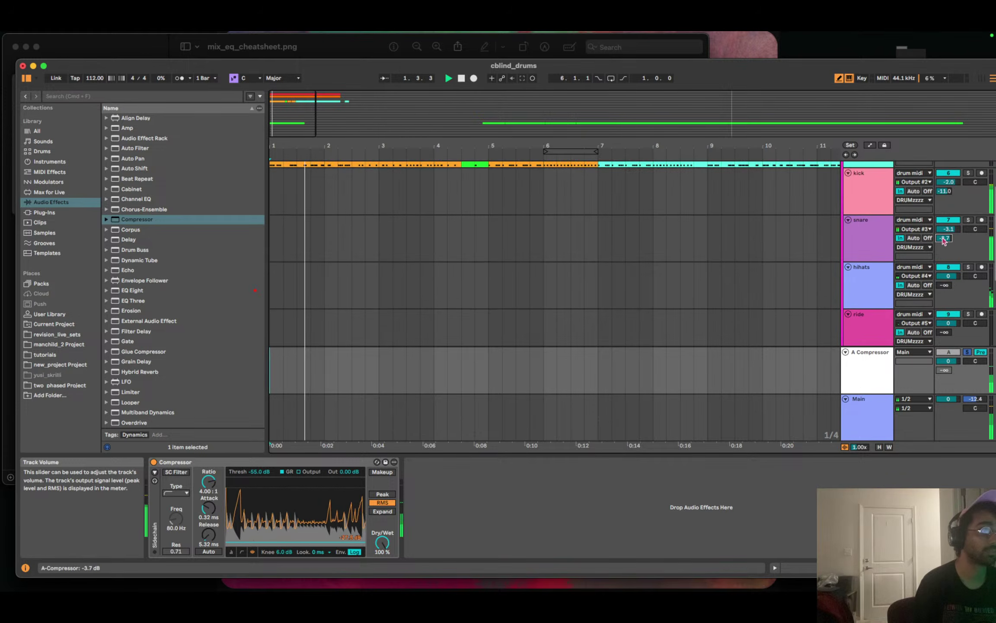
left_click_drag(952, 199, 946, 257)
Set the return Compressor's release to 39.7 ms and add a Utility with 5.56 dB of gain after it.
left_click(873, 394)
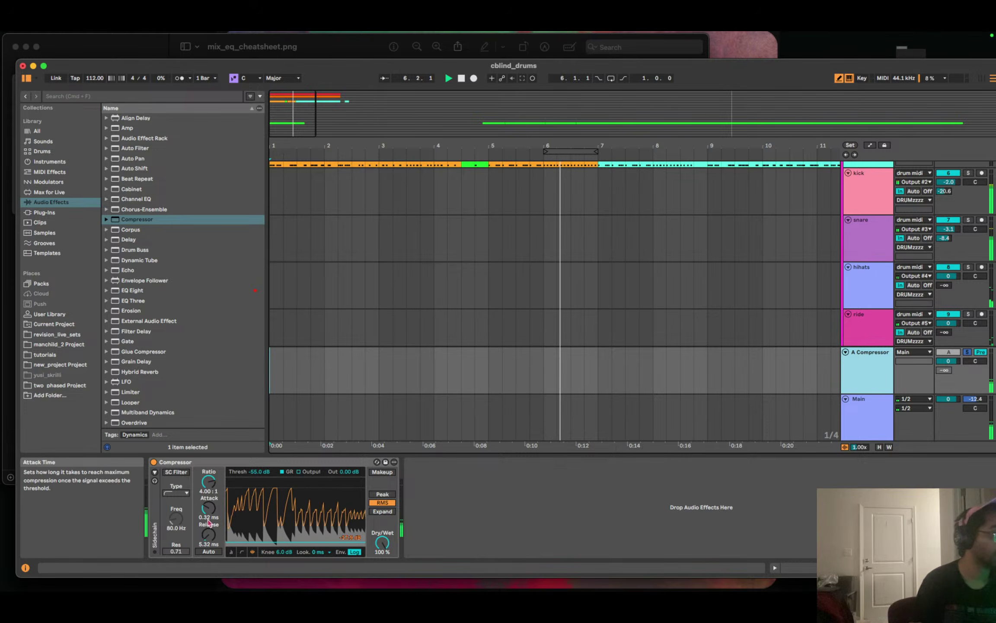
left_click_drag(209, 532, 208, 512)
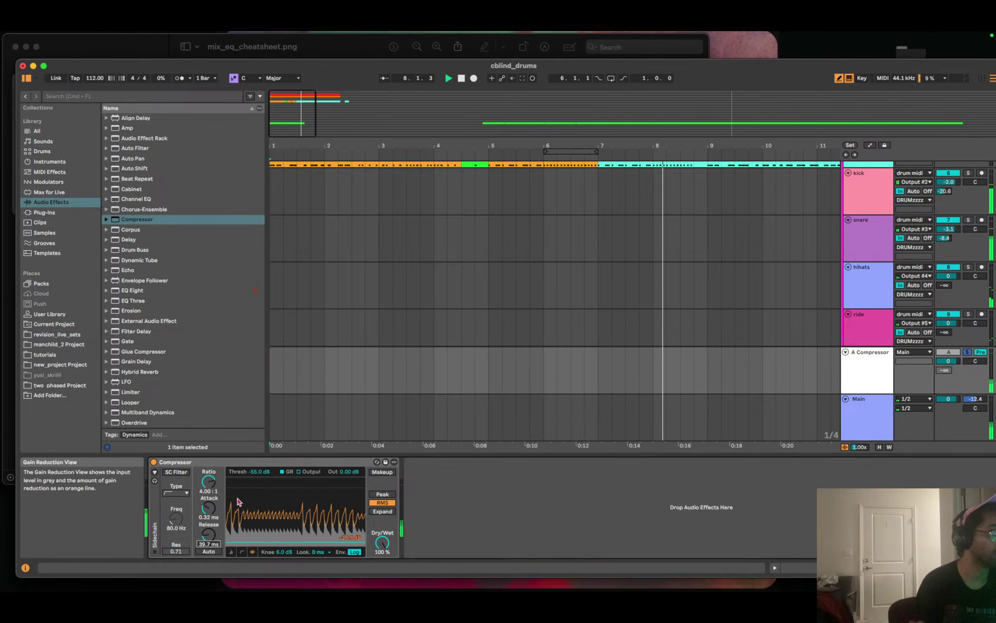
scroll(185, 293, "down", 6)
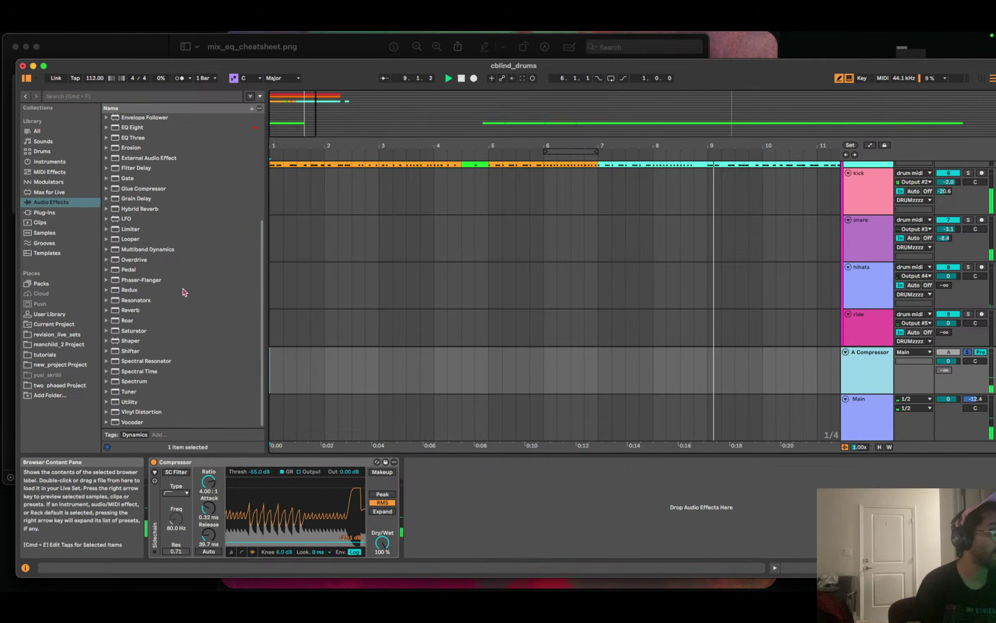
double_click(130, 402)
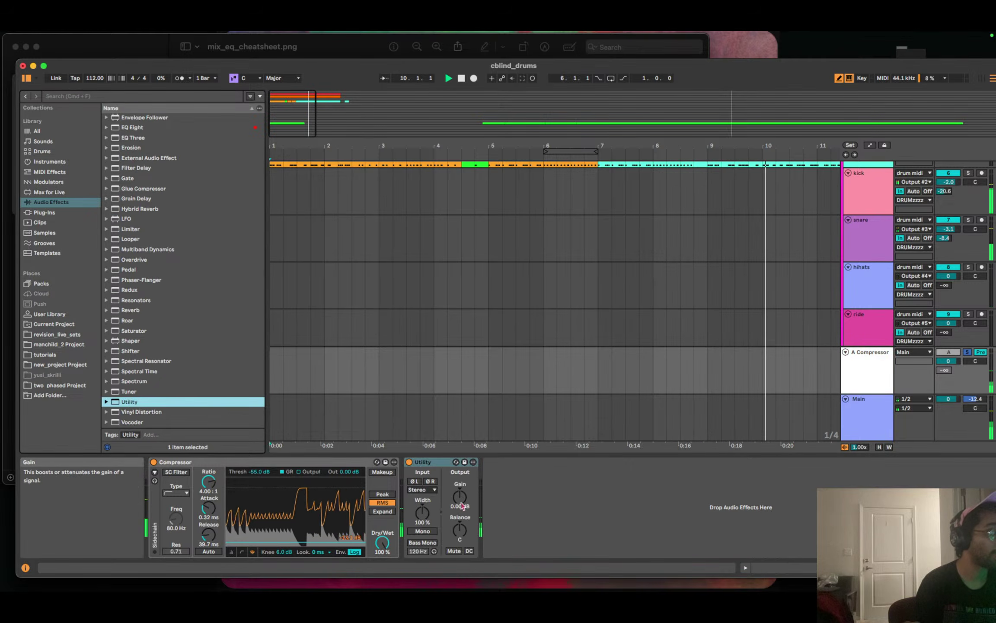
left_click_drag(462, 505, 462, 488)
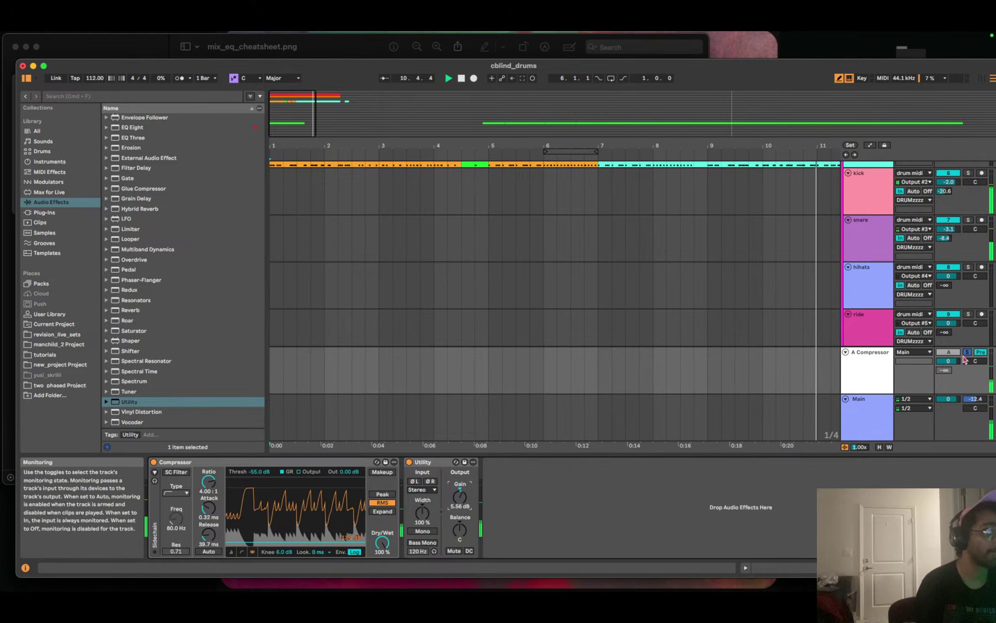
Unsolo the return track so it blends with the dry drums, and set its Utility gain to 7.78 dB.
left_click(949, 352)
key("space")
key("space")
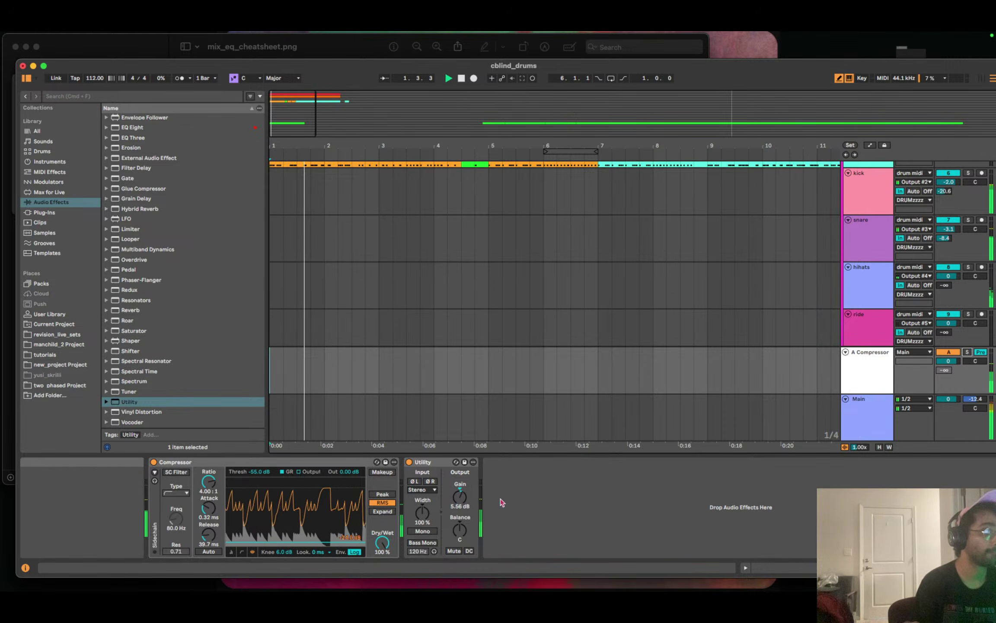
left_click_drag(462, 501, 461, 484)
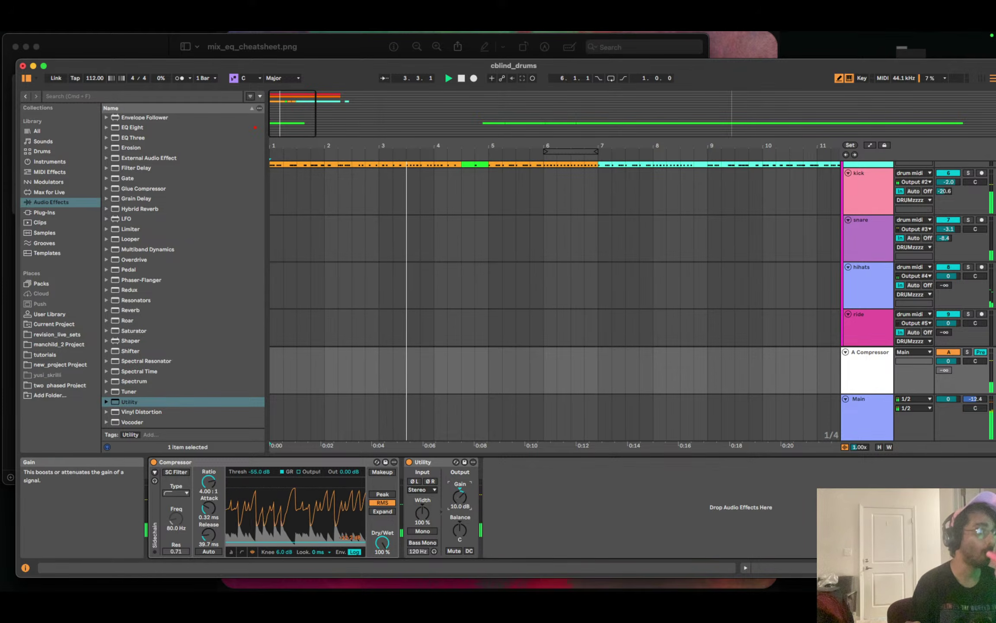
left_click_drag(459, 497, 460, 506)
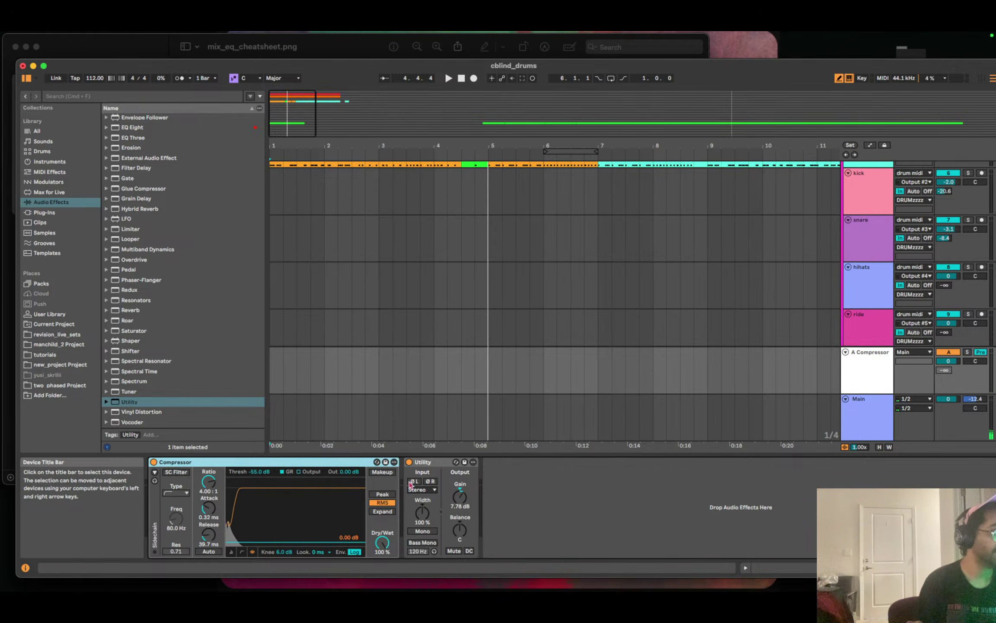
Group the return track's Compressor and Utility into an Audio Effect Rack.
left_click(424, 463)
key("super+g")
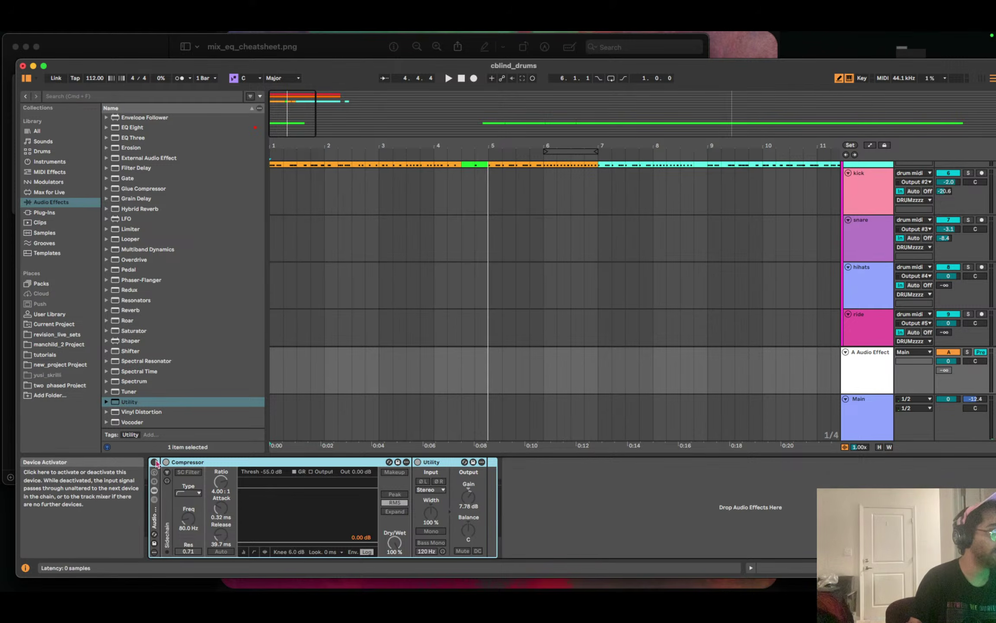
Compare the drums with the return track soloed, muted and active, and set the DRUMzzzz kick's send to -16.2 dB.
left_click(949, 352)
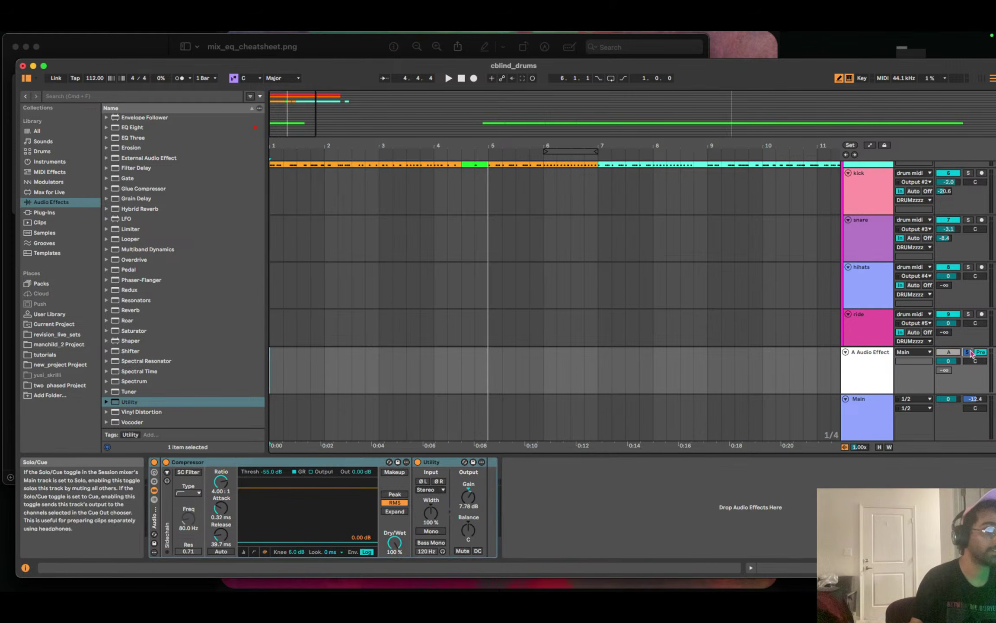
key("space")
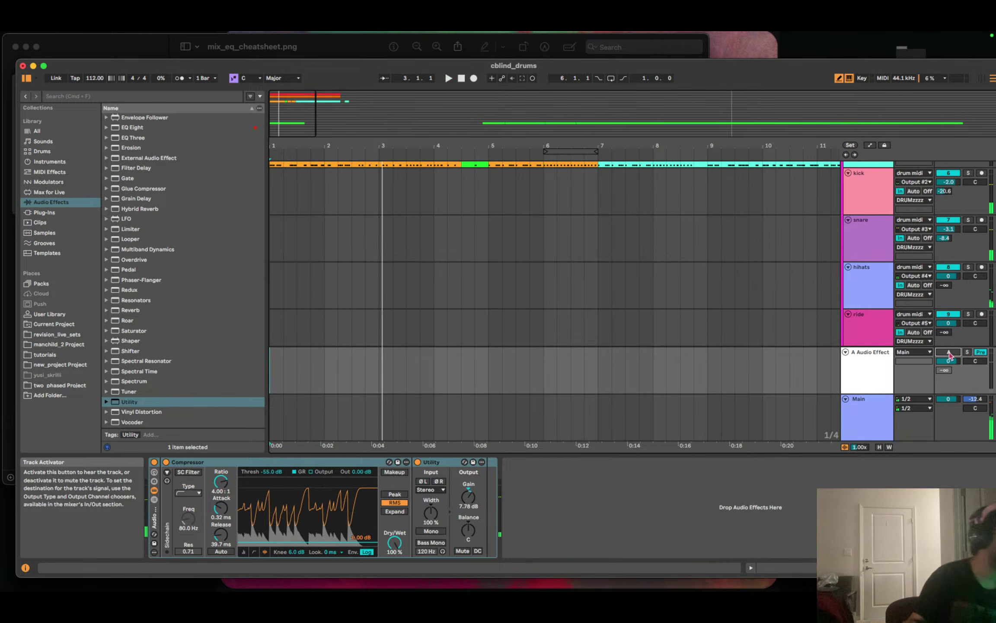
key("space")
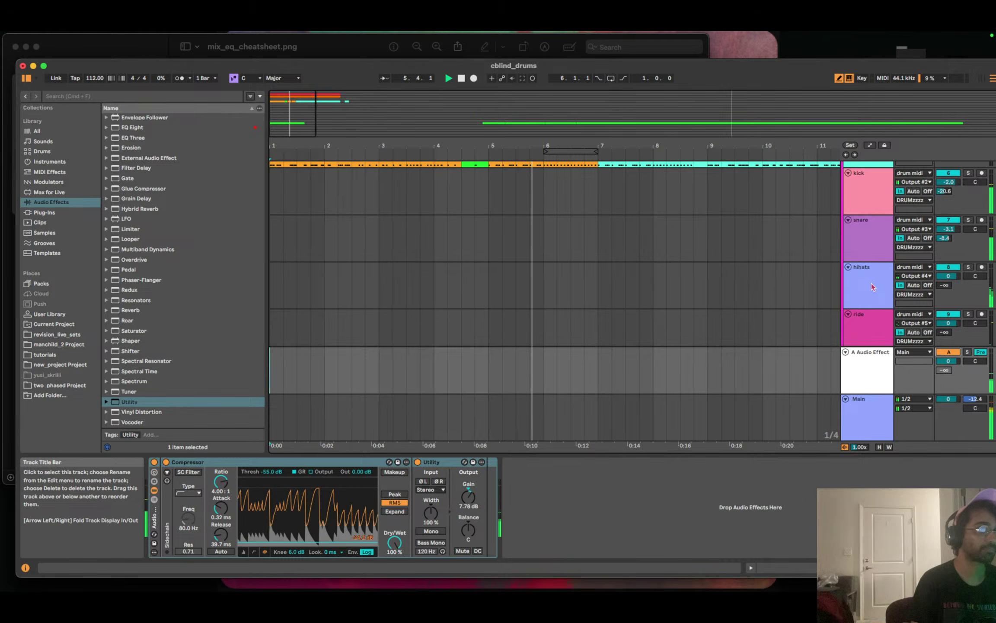
left_click_drag(944, 191, 944, 177)
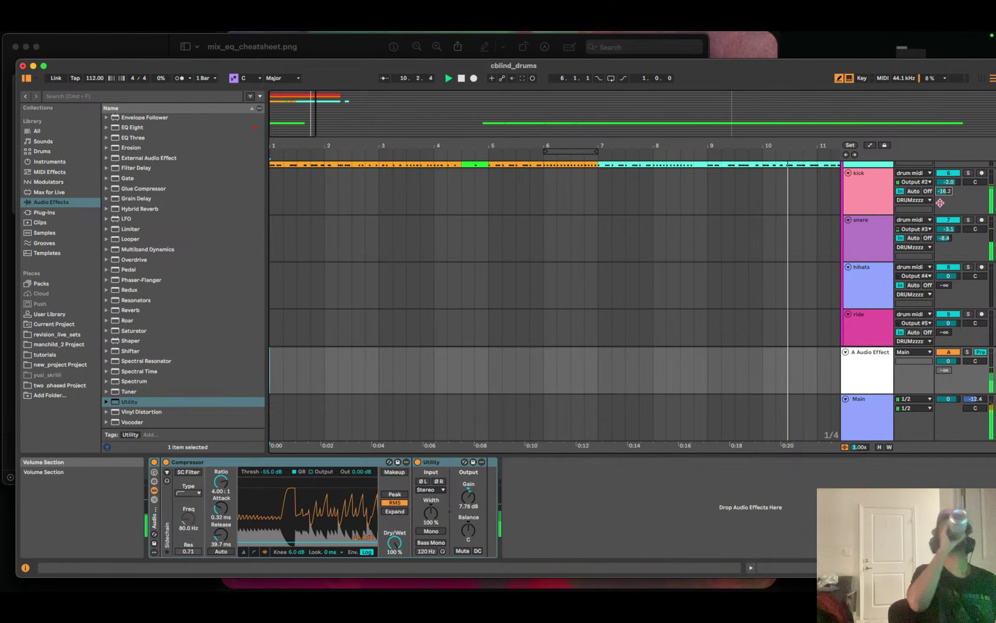
Compare the drums with the return track muted and active, and set the snare's send to -10.0 dB.
key("space")
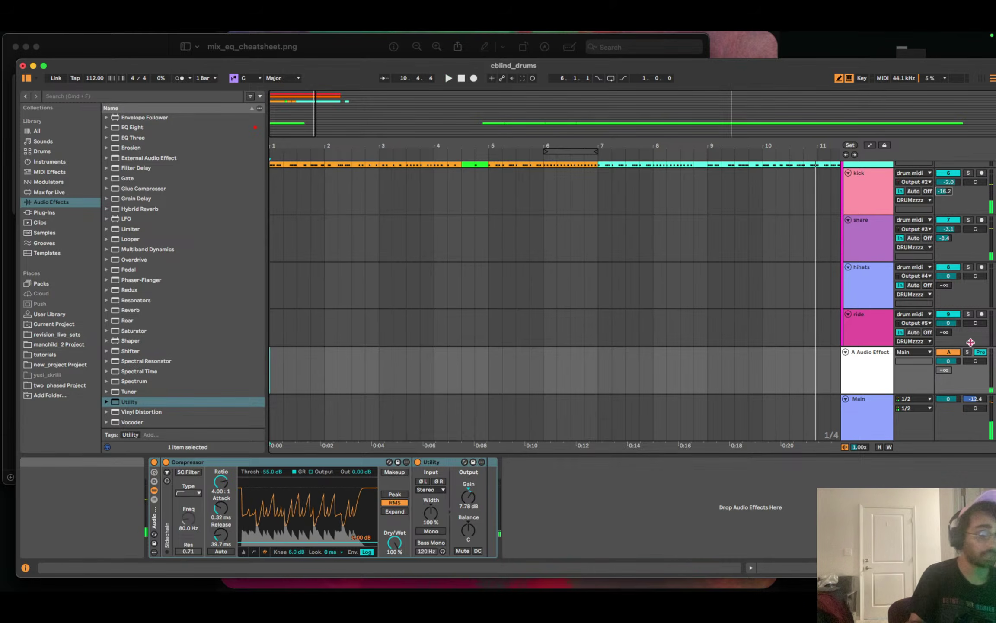
key("space")
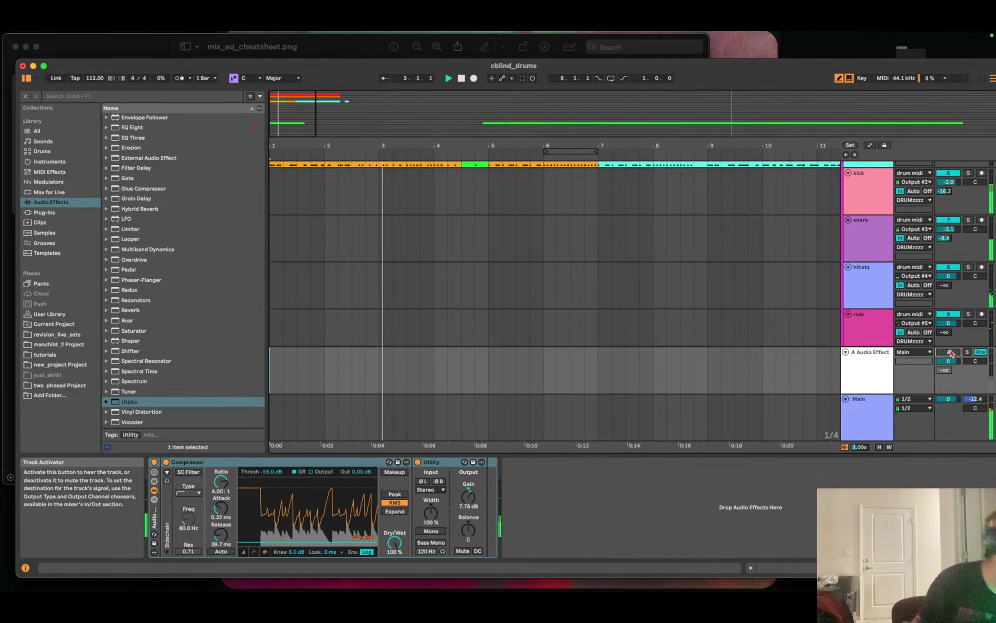
left_click(948, 352)
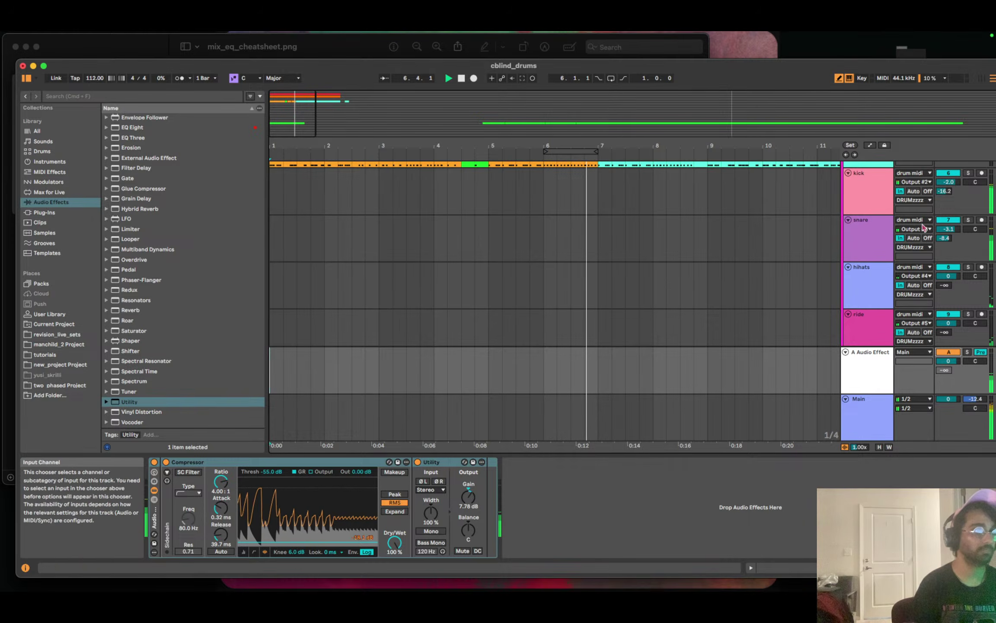
left_click_drag(945, 238, 944, 243)
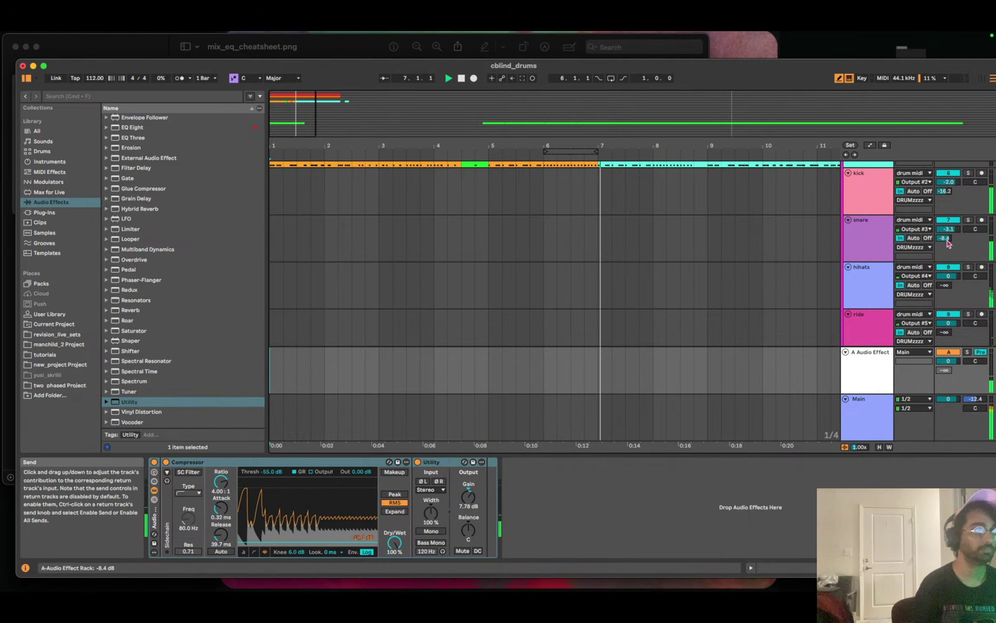
left_click(947, 353)
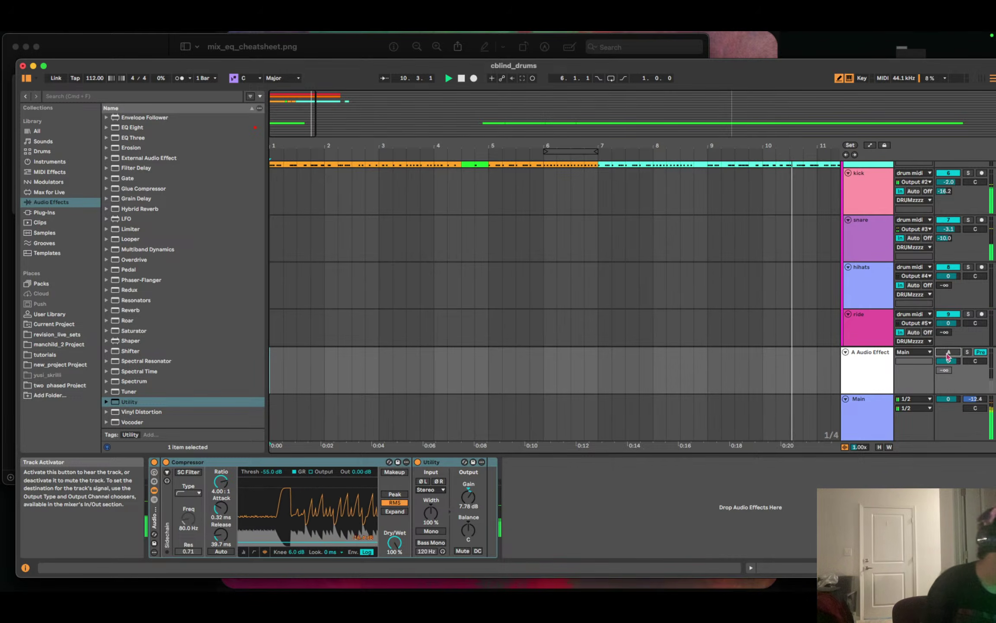
left_click(948, 353)
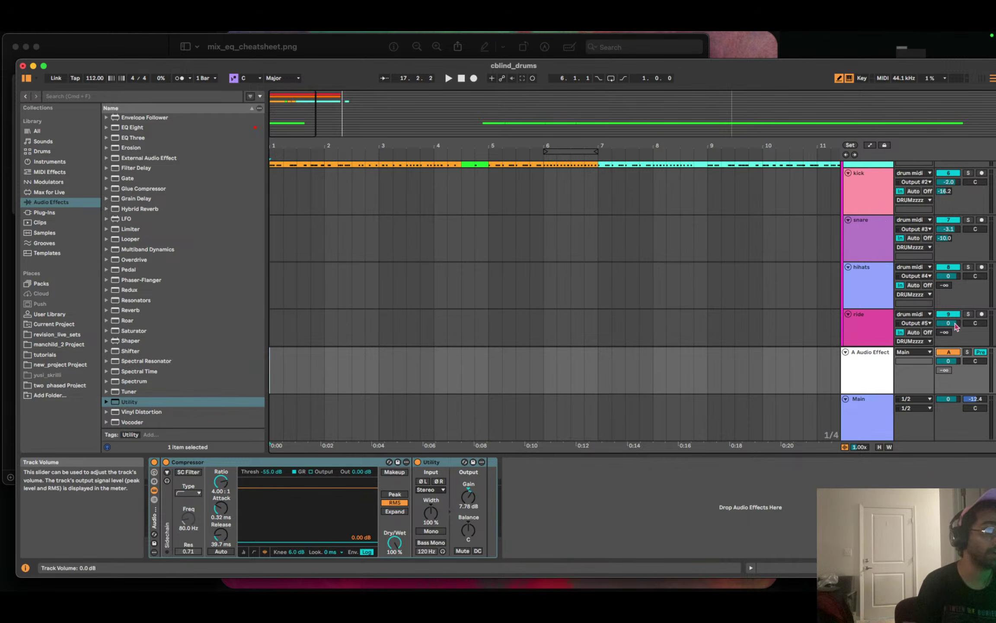
Switch the return track's send mode to Post and deactivate the return track.
scroll(952, 320, "down", 2)
scroll(883, 259, "down", 4)
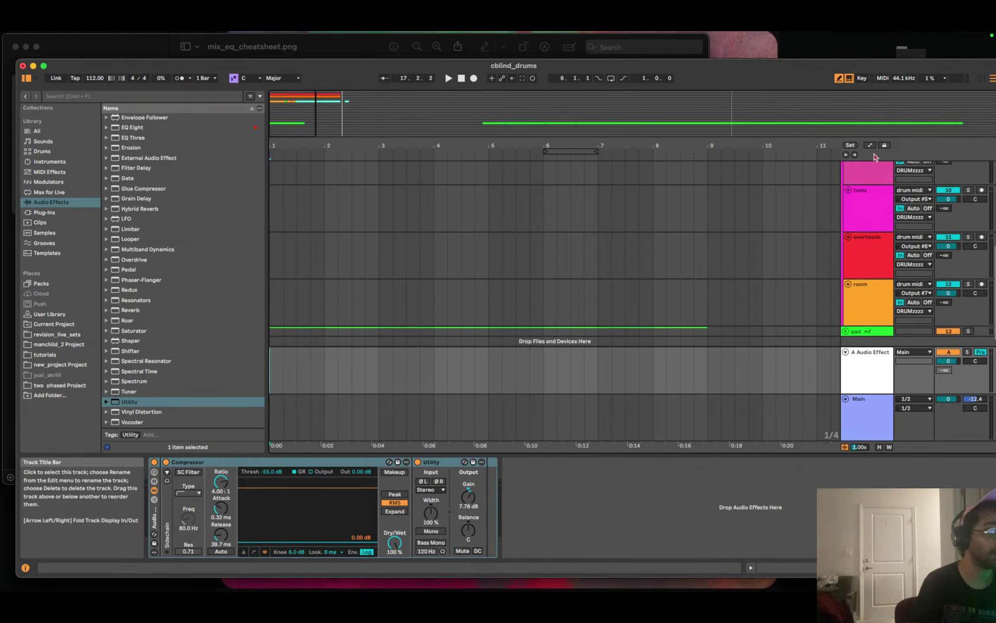
scroll(882, 234, "up", 3)
scroll(866, 231, "down", 2)
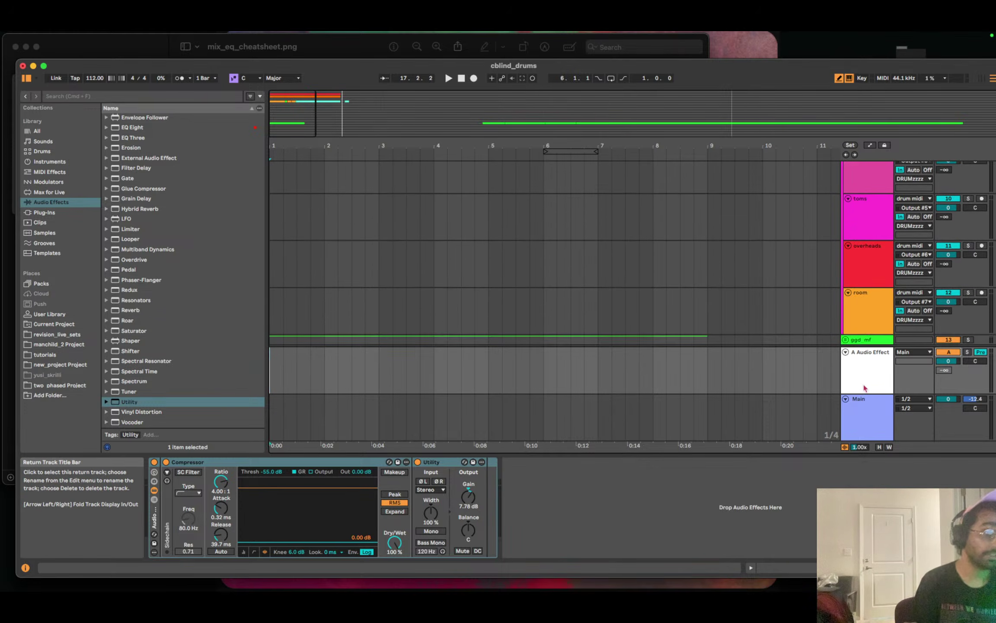
left_click(981, 353)
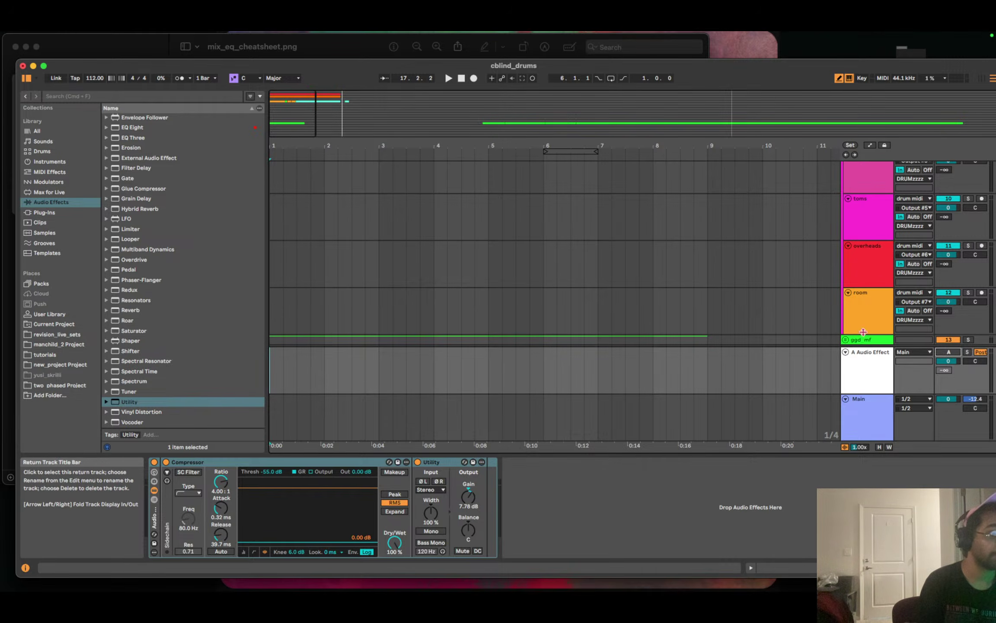
scroll(866, 262, "up", 5)
Rename the return track as par_comp_return.
right_click(881, 383)
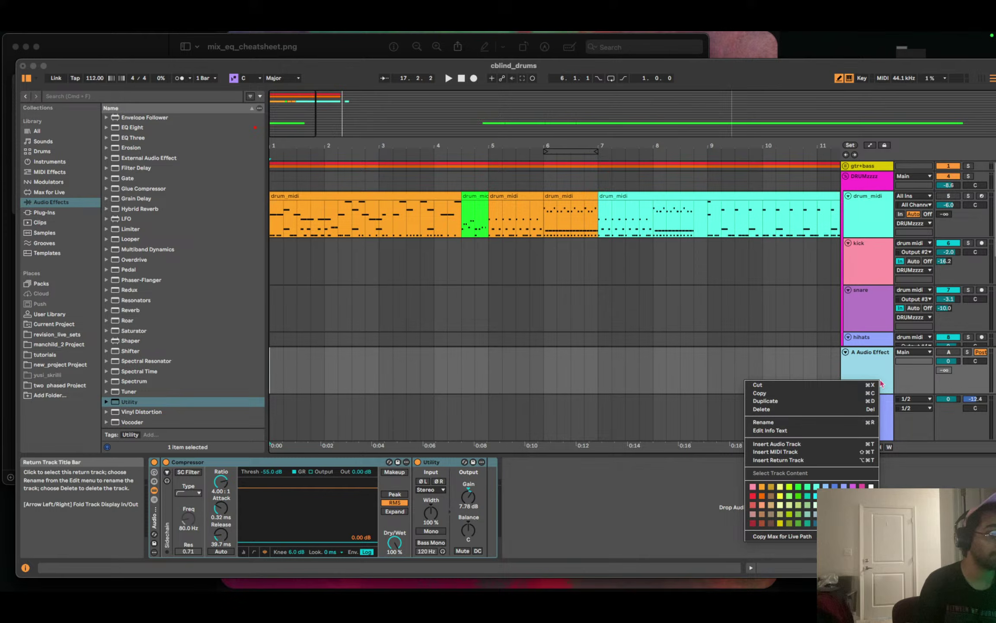
left_click(803, 430)
type("pare")
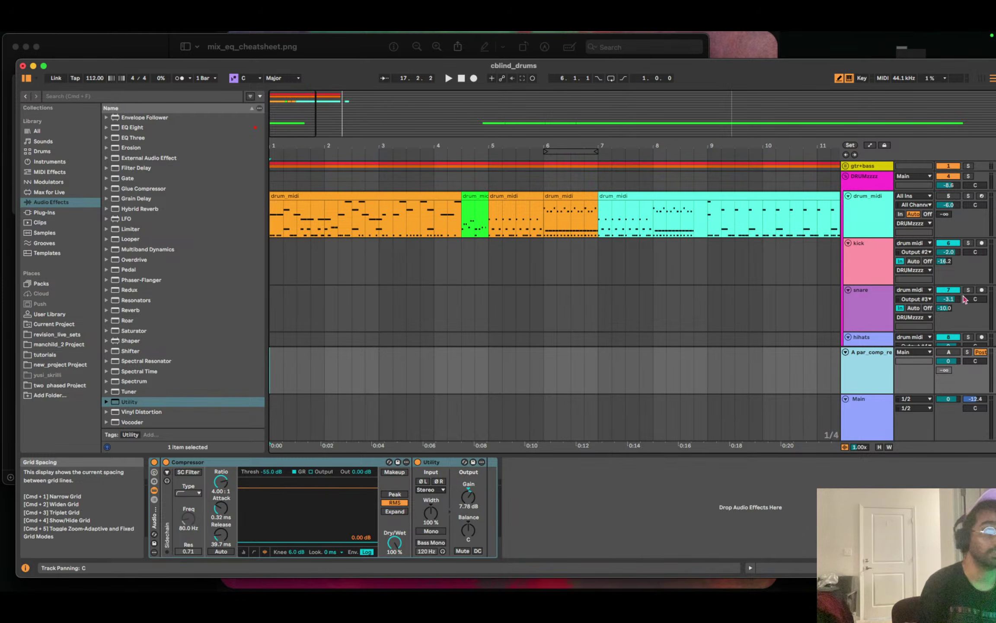
Collapse the DRUMzzzz group's existing Audio Effect Rack and add a new Audio Effect Rack with its chain list shown.
left_click(878, 177)
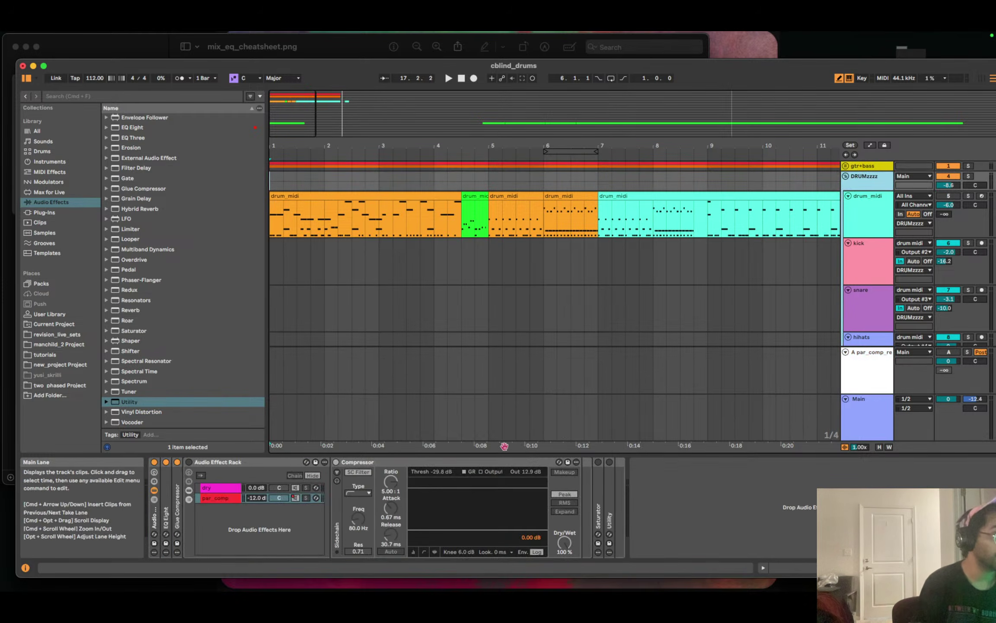
left_click(237, 462)
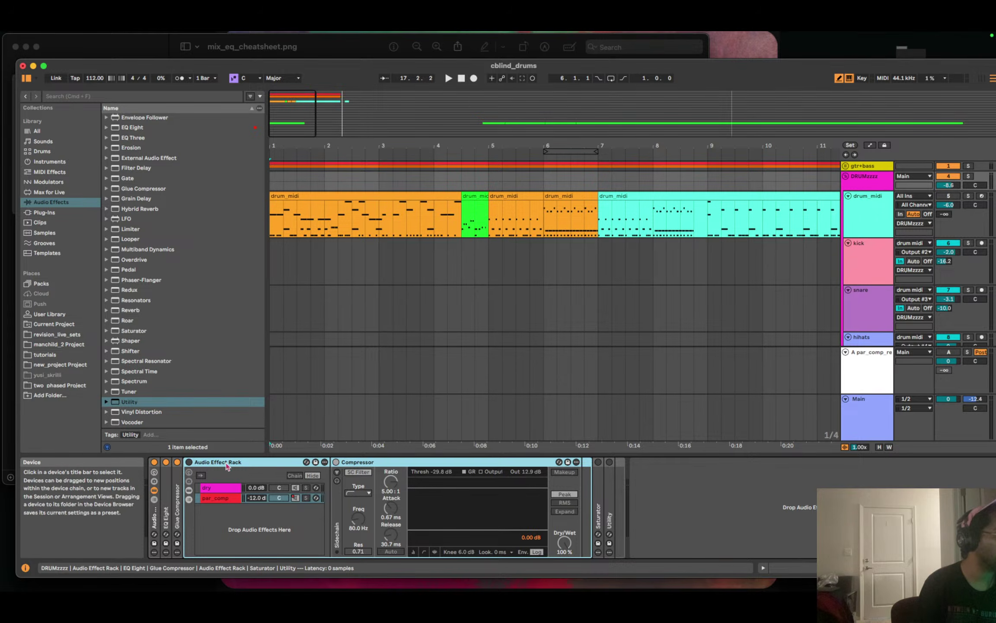
double_click(226, 462)
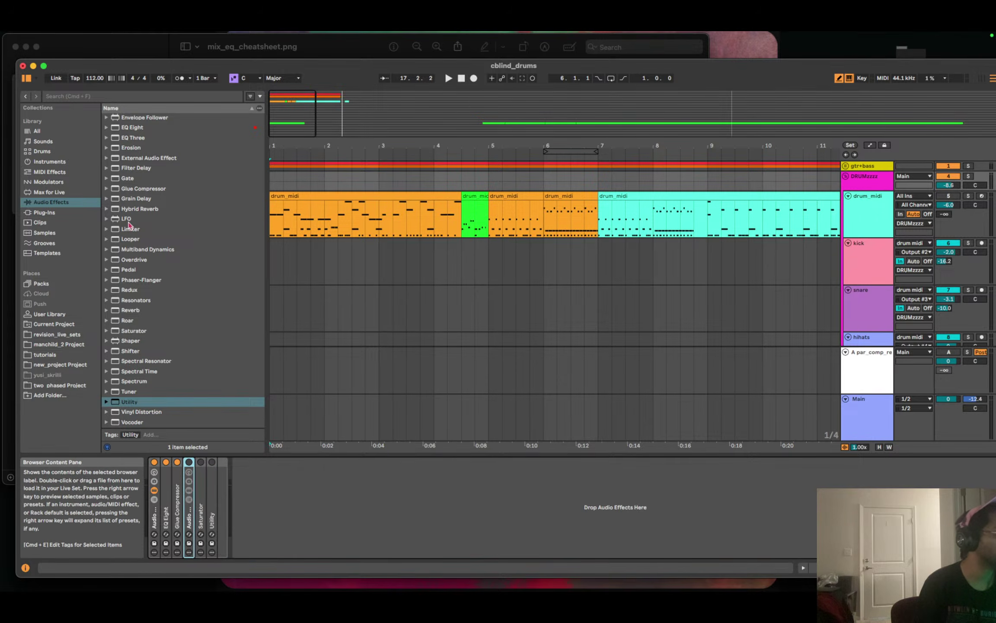
scroll(133, 202, "up", 5)
double_click(141, 139)
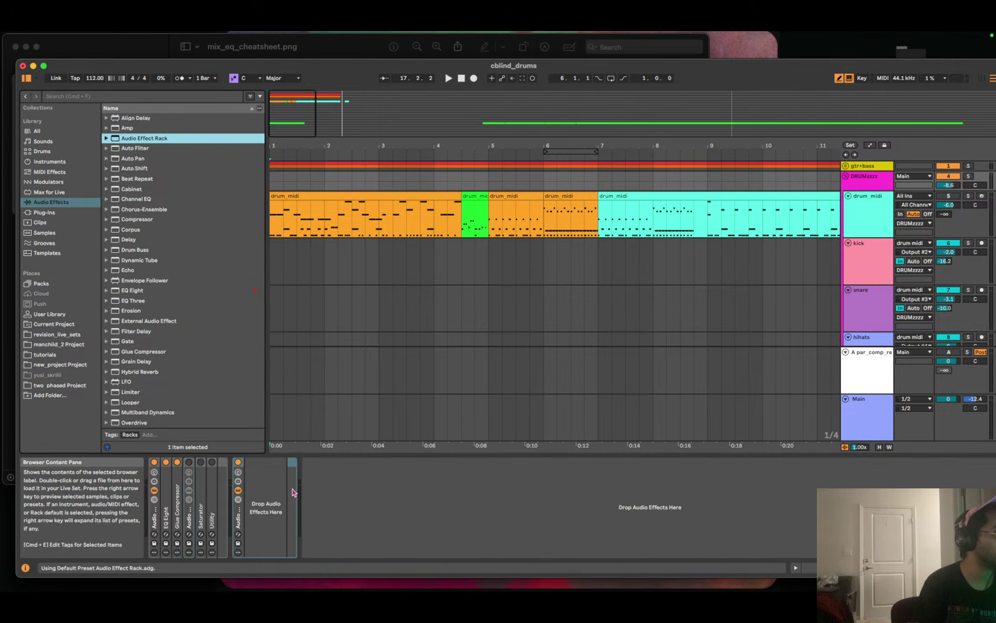
left_click(237, 499)
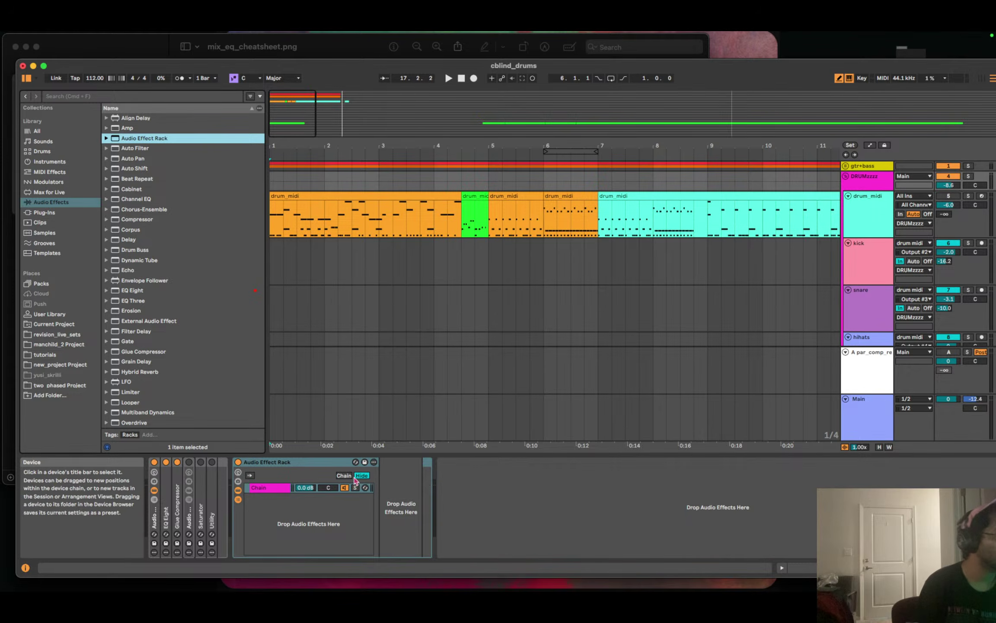
Create a second chain in the new rack and rename the first chain as "dry", with the quotation marks.
right_click(277, 505)
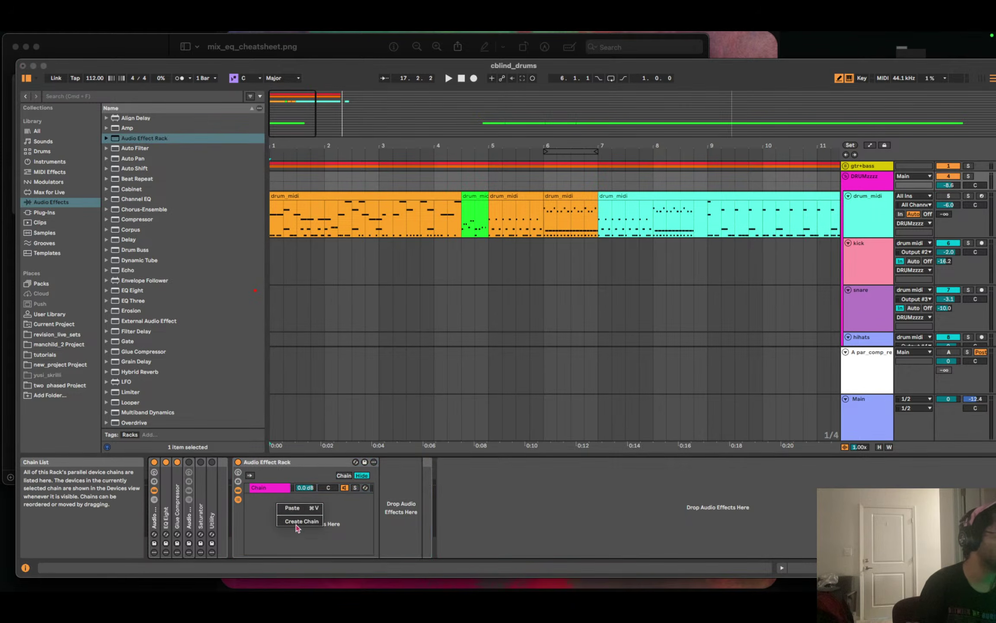
left_click(298, 512)
right_click(267, 488)
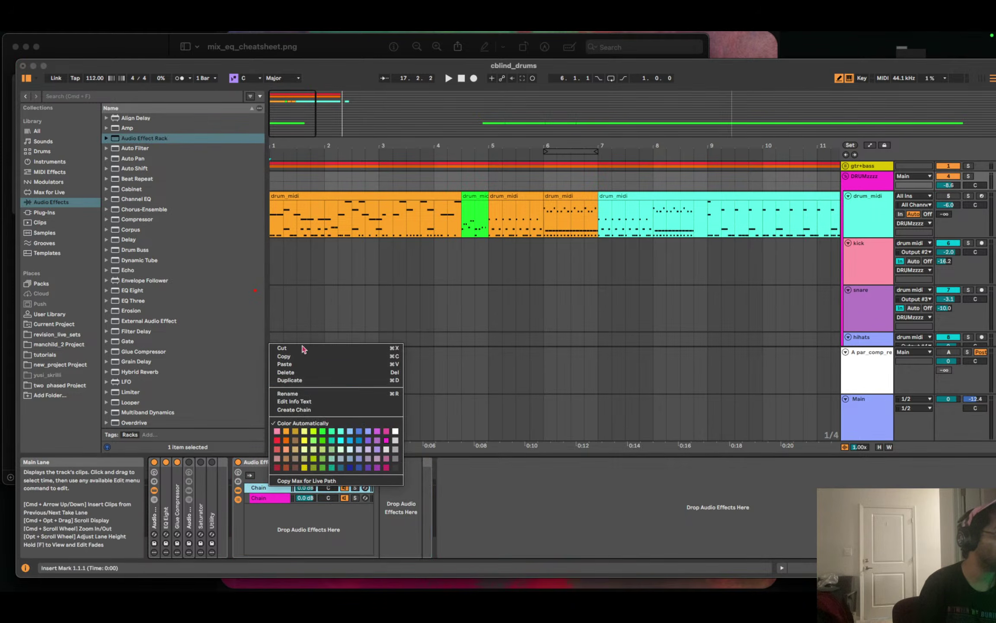
left_click(305, 394)
type(":dry")
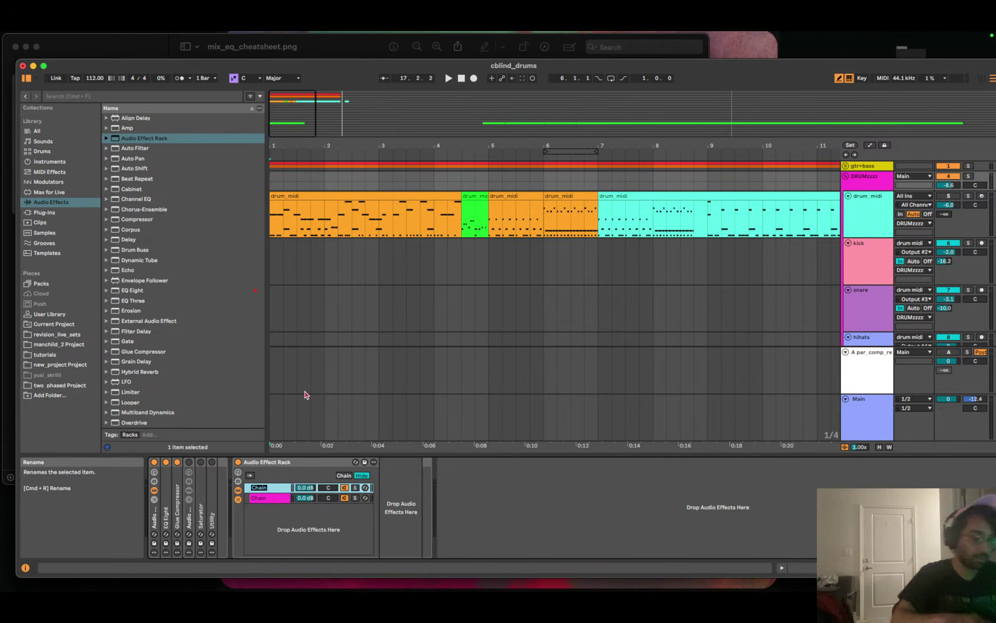
key("BackSpace")
key("BackSpace")
key("BackSpace")
key("BackSpace")
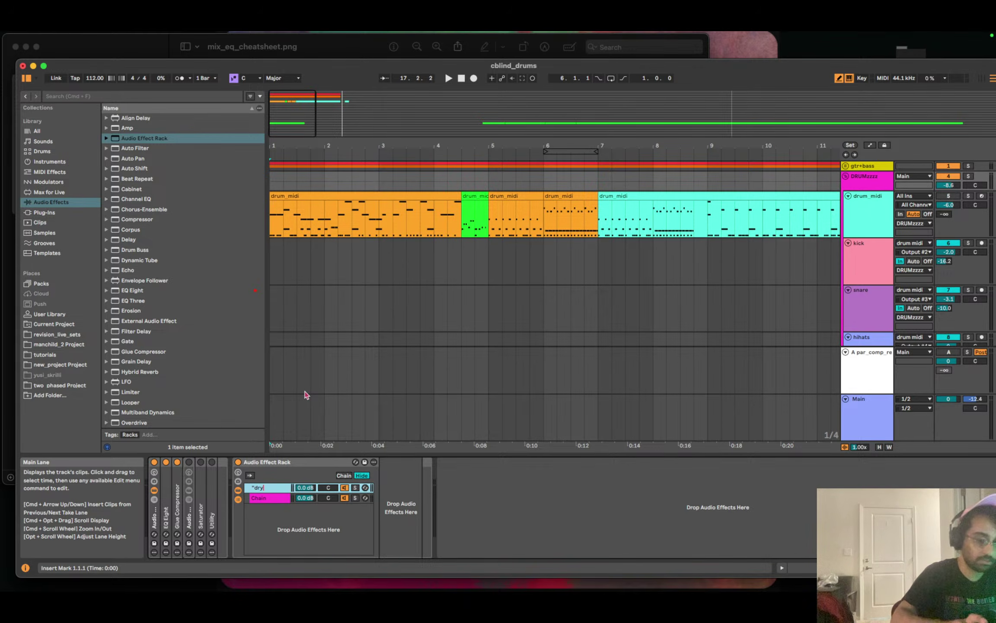
Rename the second chain as parallel and move the new rack directly after the Glue Compressor.
right_click(282, 498)
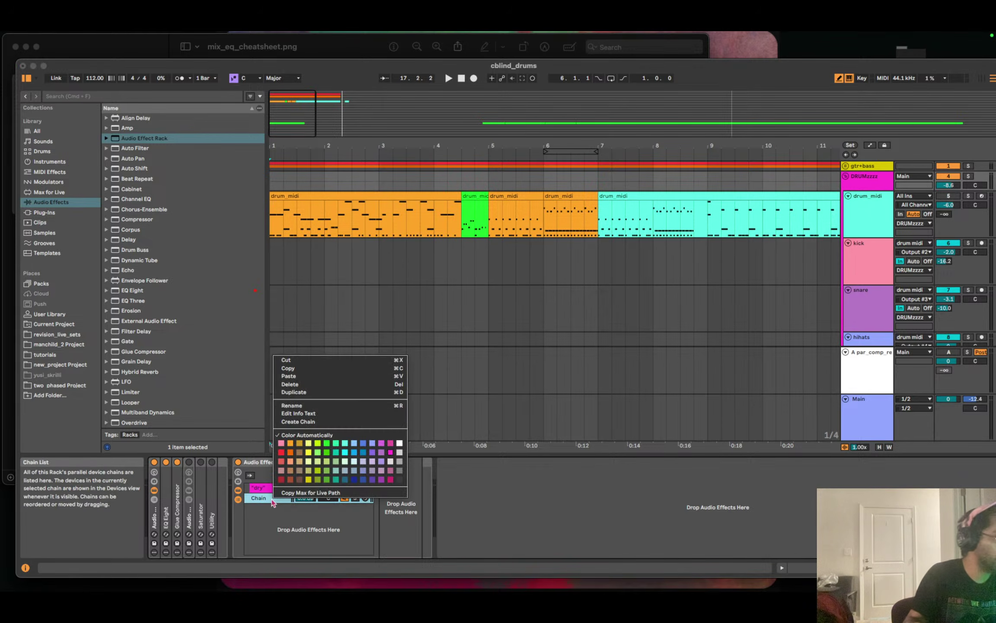
left_click(307, 406)
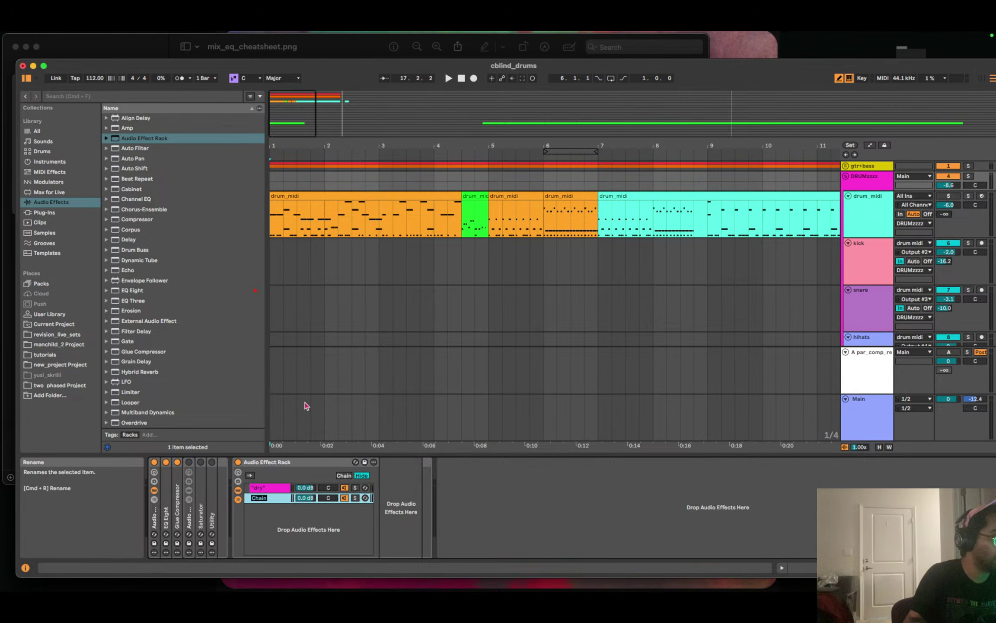
type("paral")
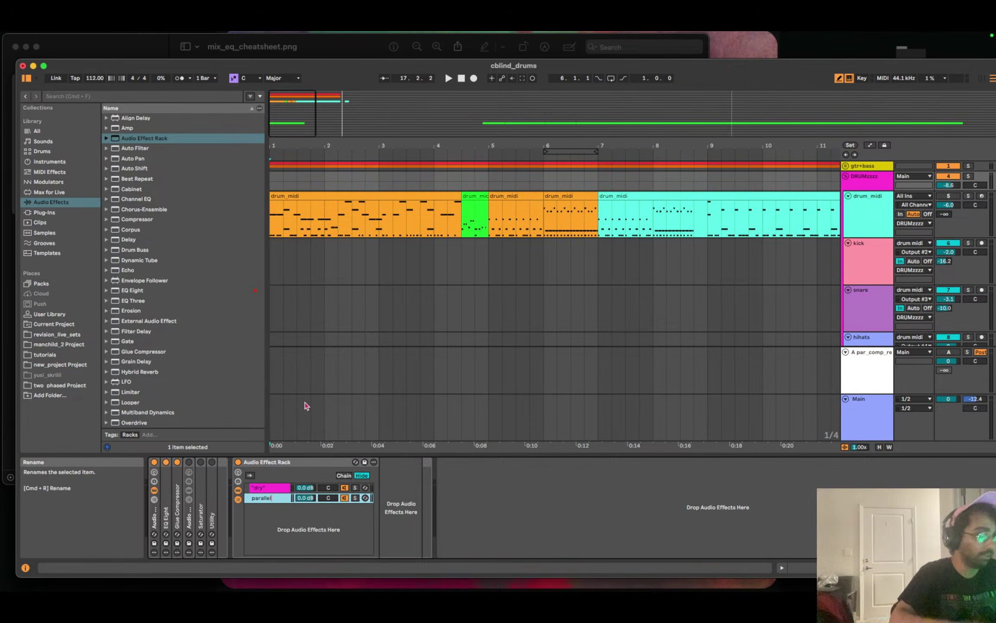
type("lel")
key("Return")
left_click_drag(289, 462, 209, 500)
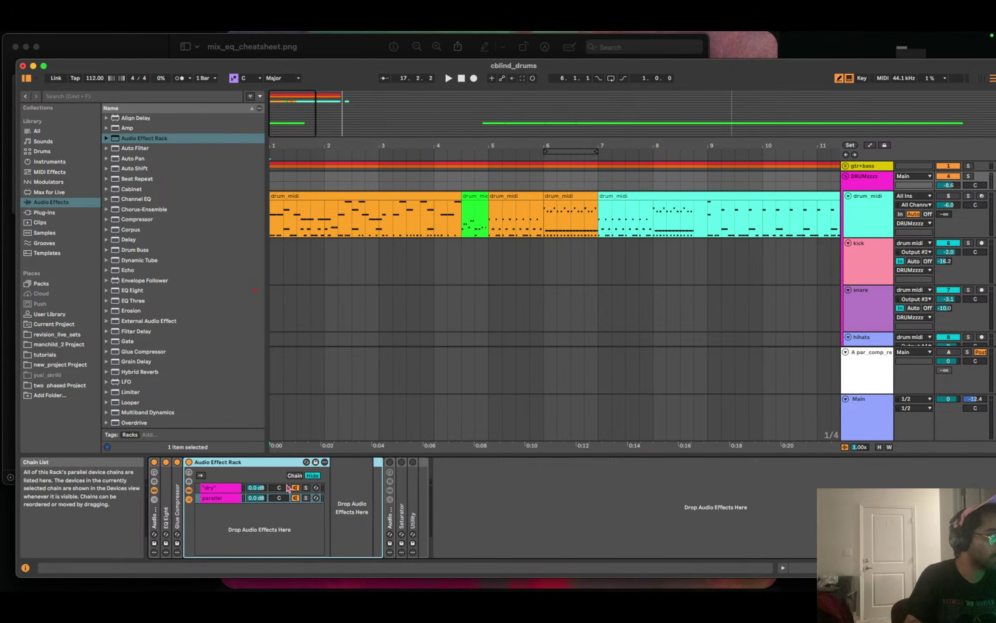
Solo the new rack's "dry" chain and the DRUMzzzz group, and listen to the drums briefly.
left_click(306, 488)
key("space")
key("space")
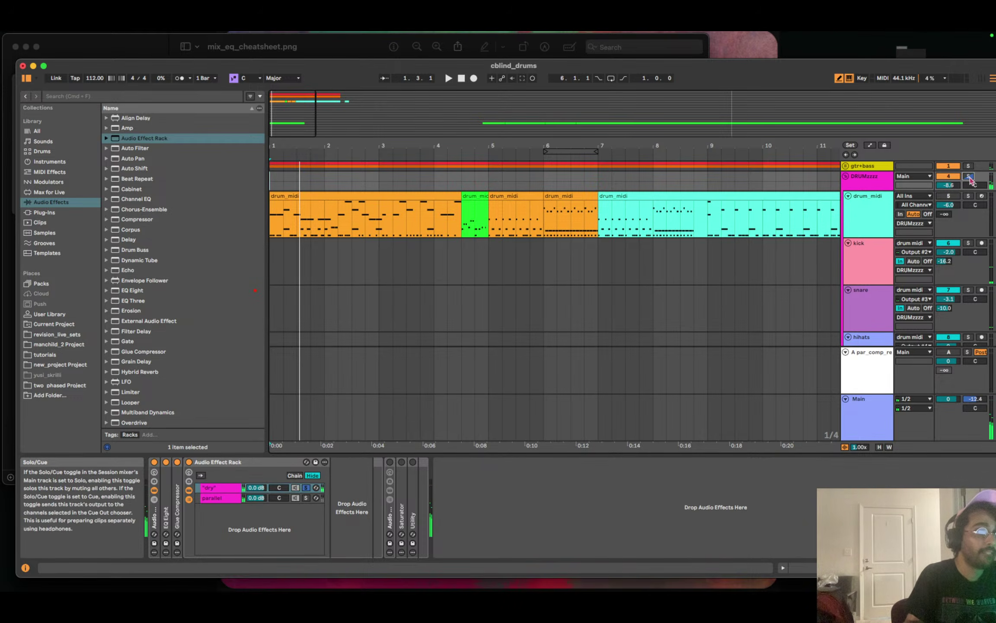
key("space")
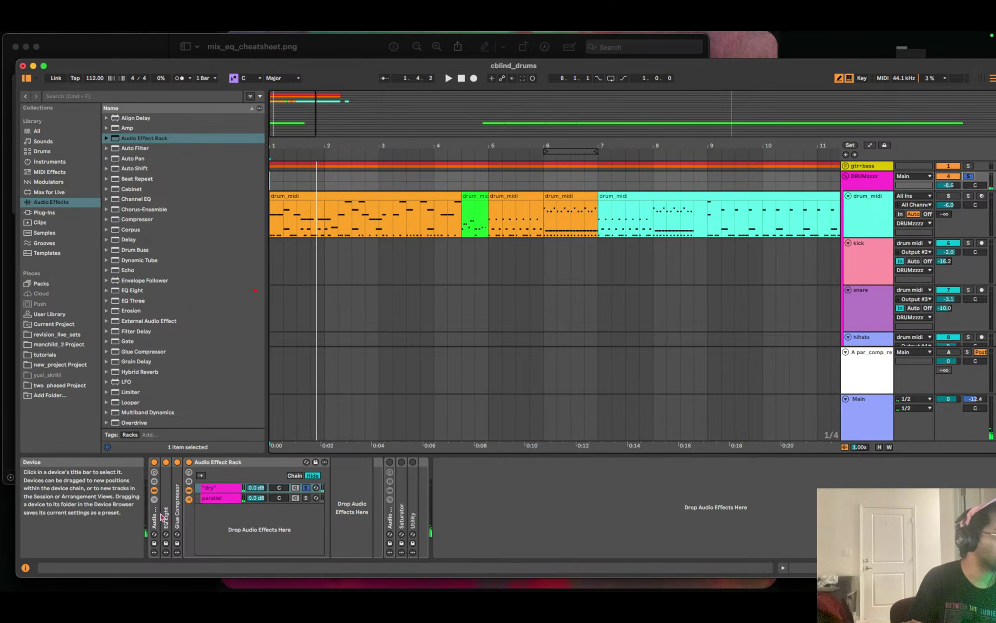
Expand the older Audio Effect Rack and examine its dry and par_comp chains.
left_click(396, 523)
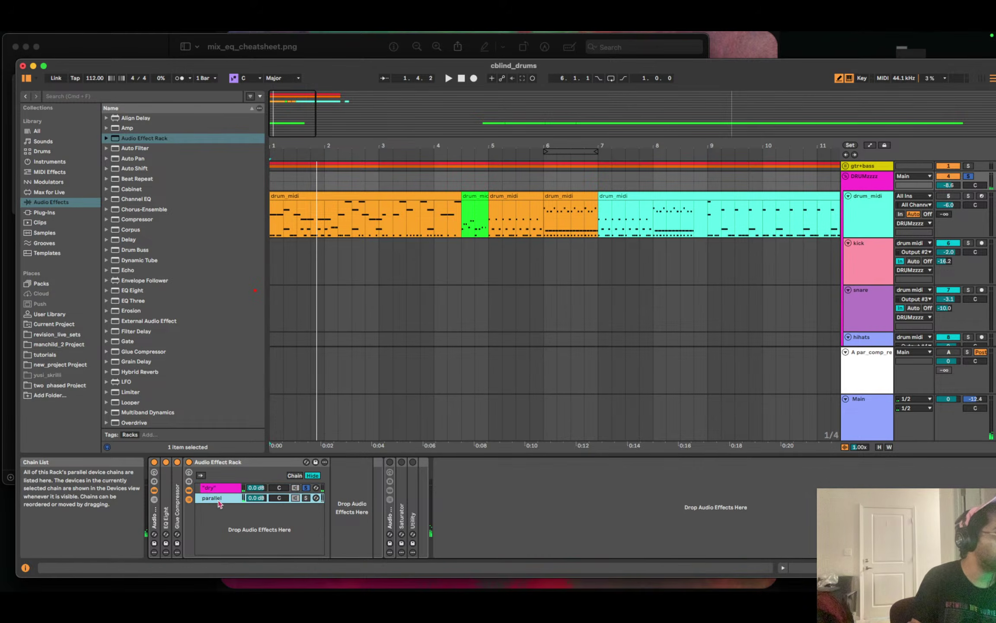
double_click(397, 523)
left_click(428, 498)
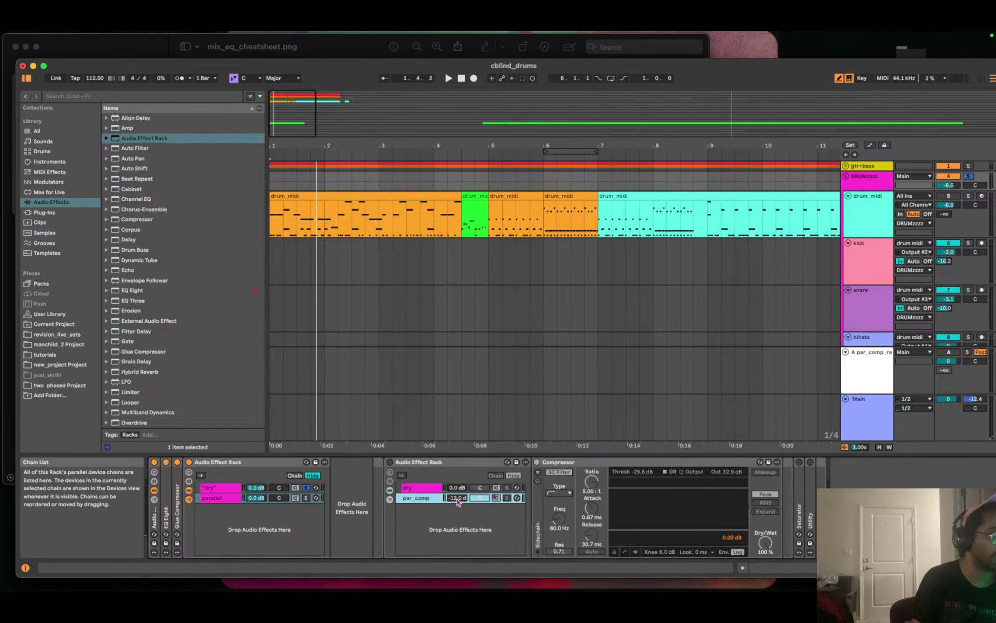
left_click(426, 488)
left_click(429, 501)
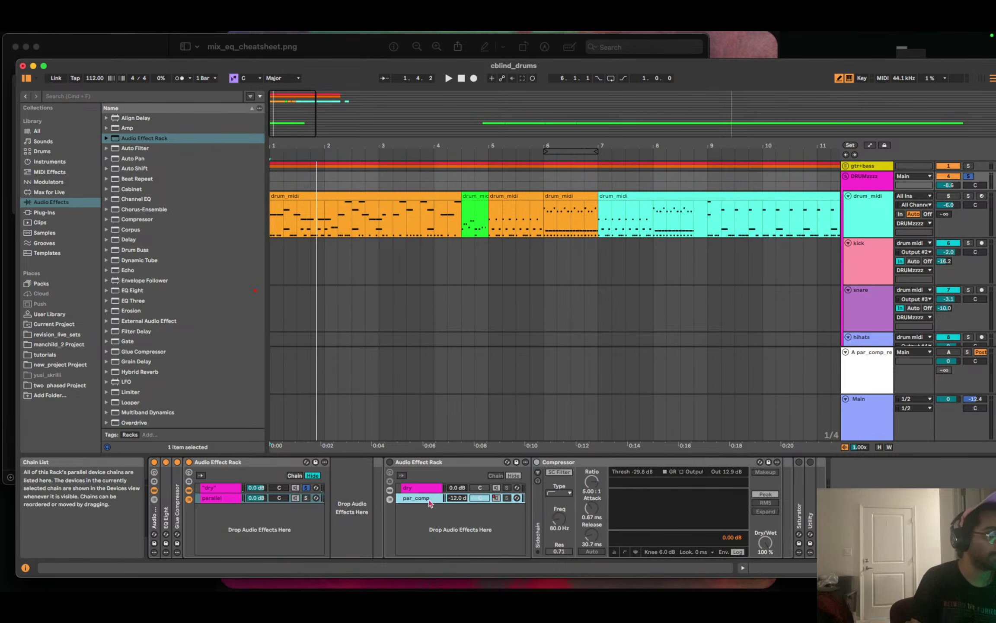
Copy the par_comp_return track's Compressor into the new rack's parallel chain, and solo that chain for playback.
left_click(867, 367)
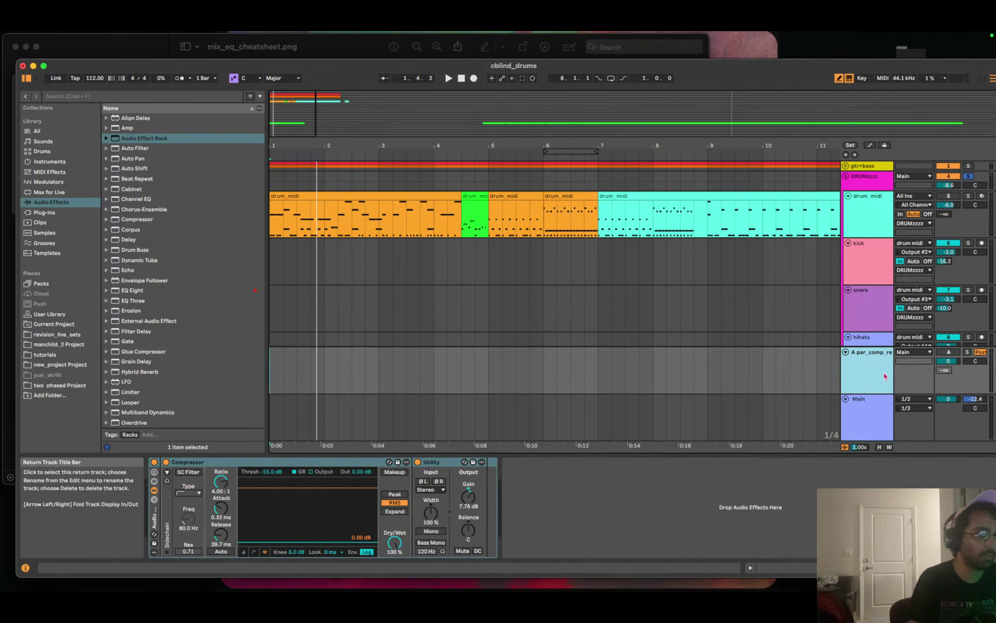
left_click(289, 464)
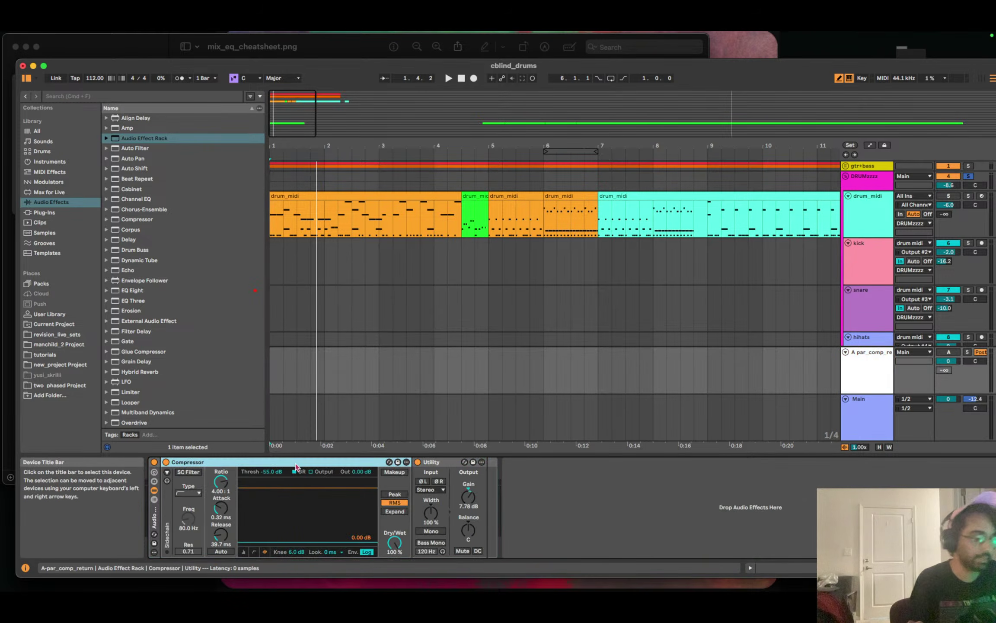
left_click(864, 186)
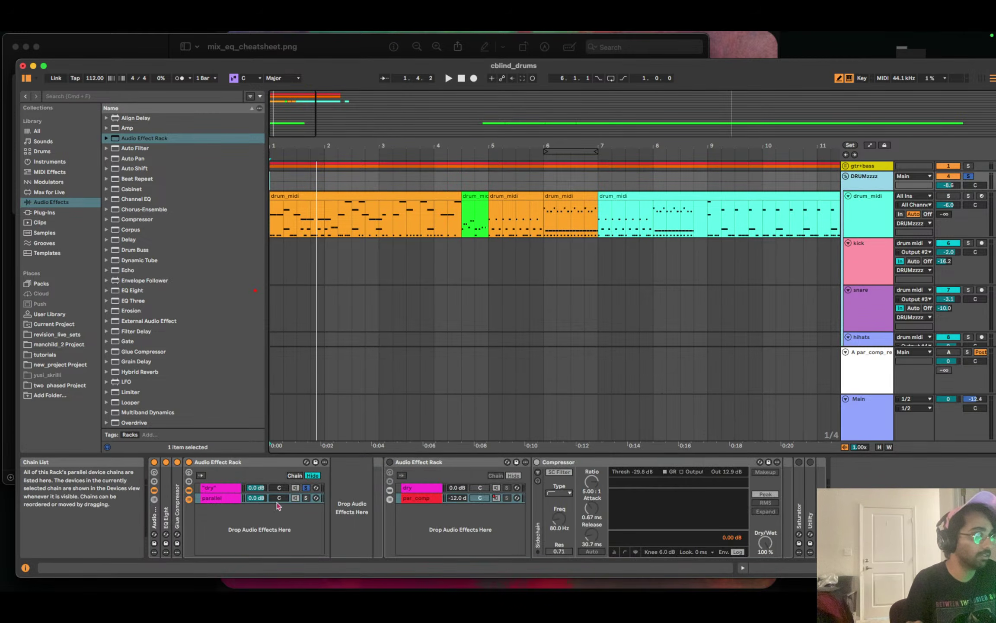
right_click(224, 505)
left_click(269, 459)
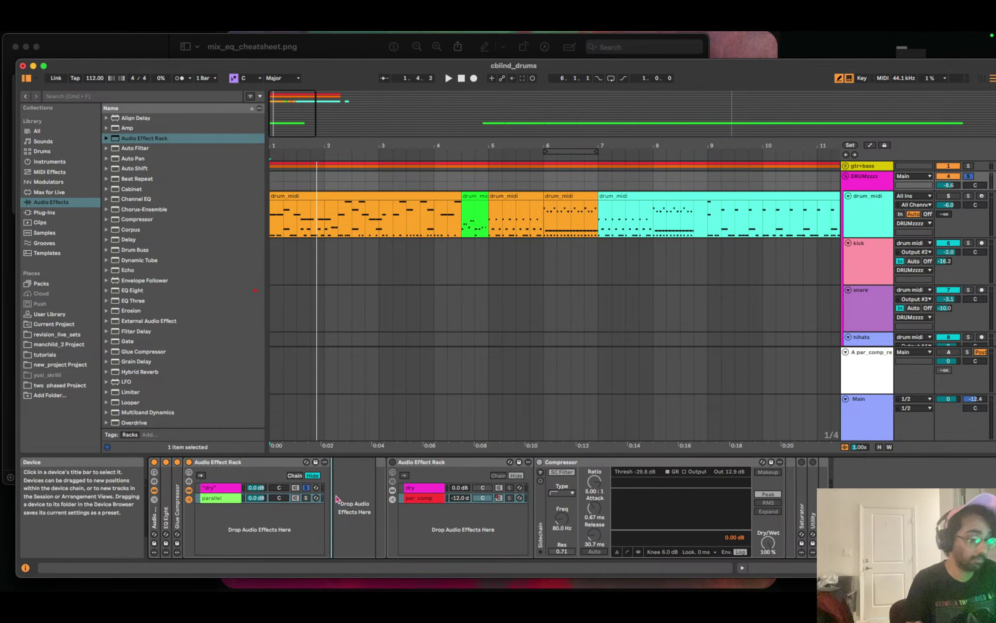
left_click_drag(337, 499, 337, 500)
left_click(305, 499)
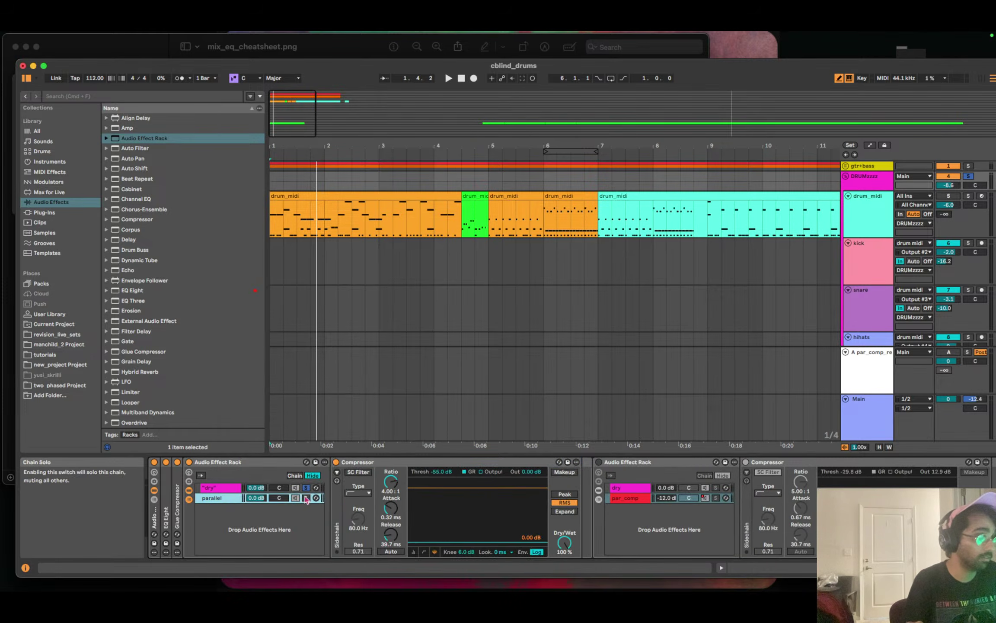
key("space")
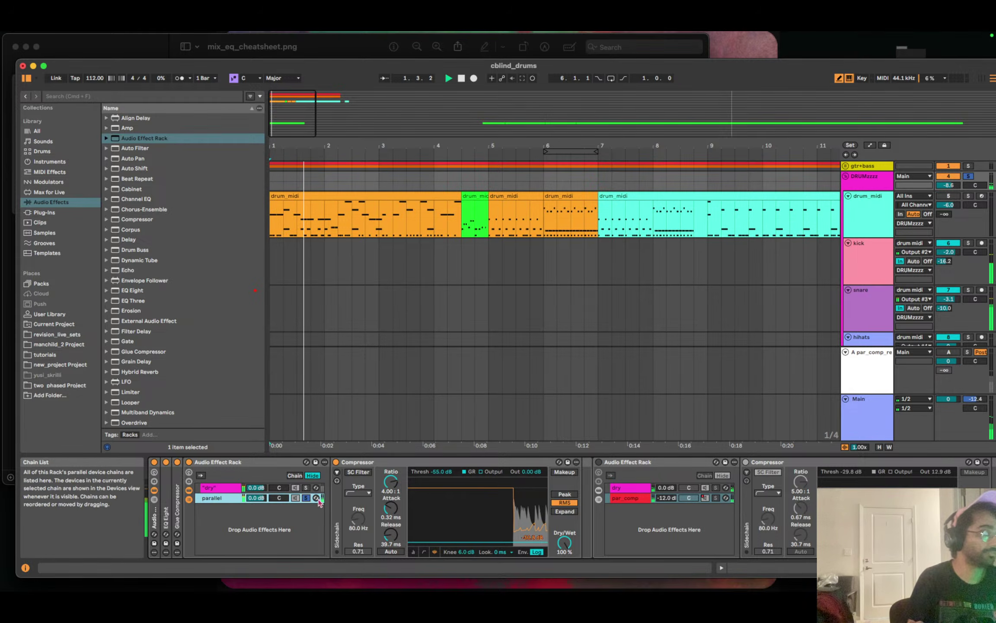
Set the parallel chain's Compressor threshold to -43.6 dB and its output gain to 11.8 dB while playing, and stop playback.
left_click_drag(468, 519, 468, 500)
left_click_drag(531, 471, 531, 455)
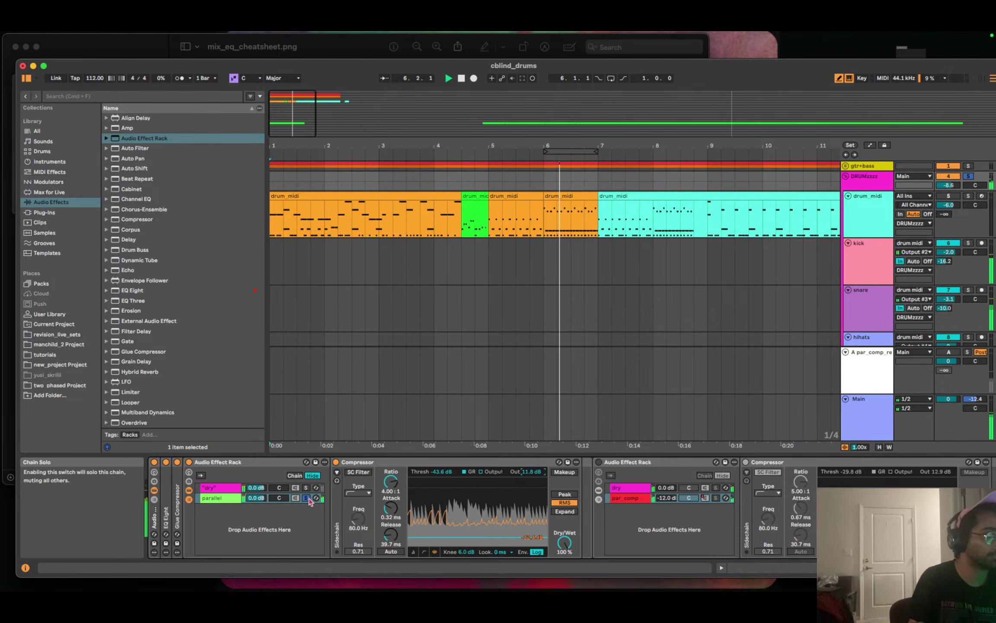
key("space")
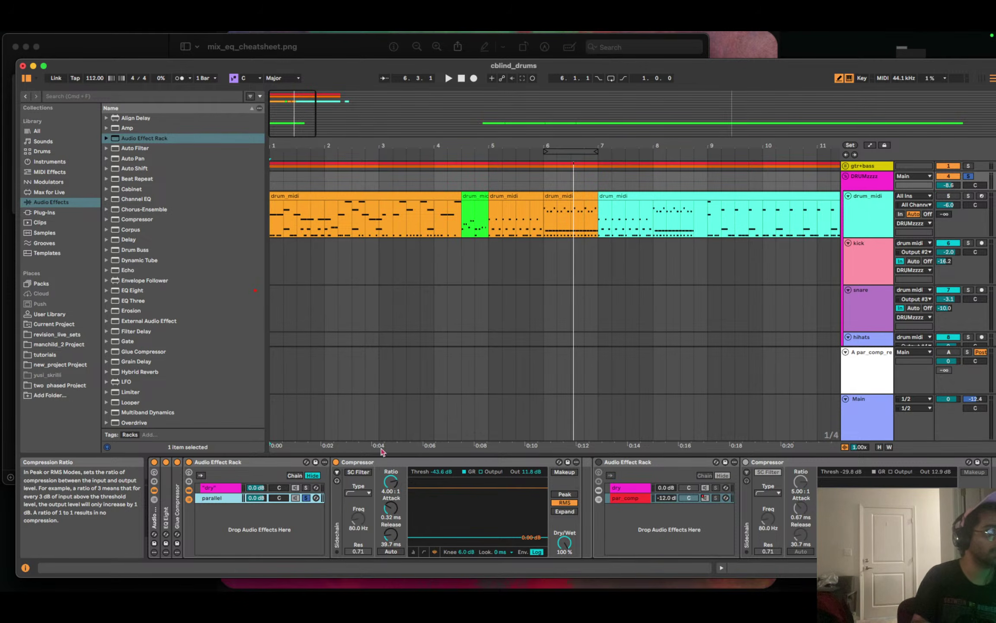
Review the new rack's "dry" and parallel chains, and delete that Audio Effect Rack from the DRUMzzzz group.
scroll(831, 318, "down", 3)
scroll(832, 318, "down", 10)
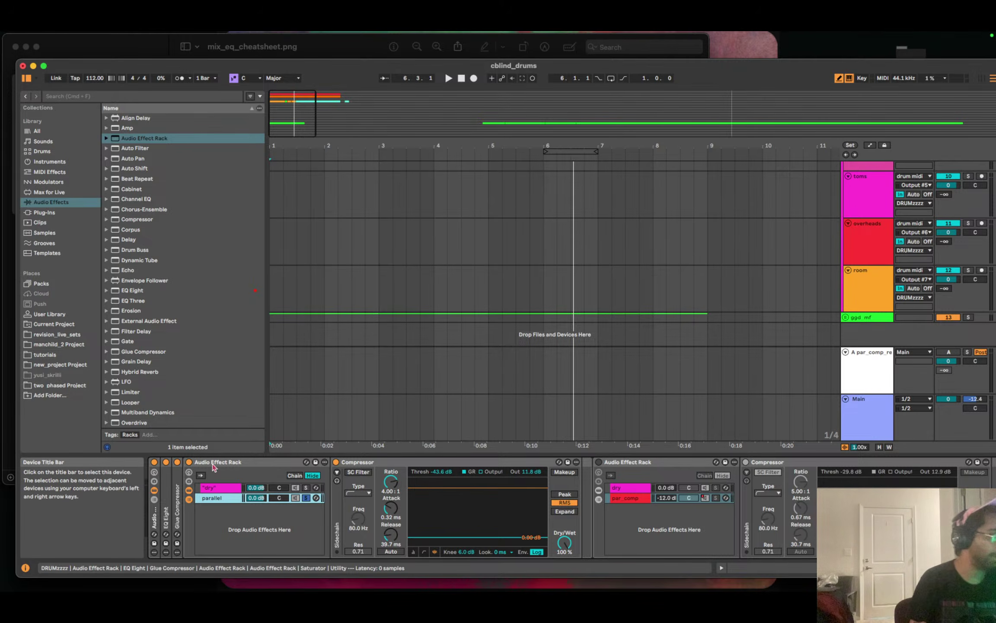
left_click(217, 490)
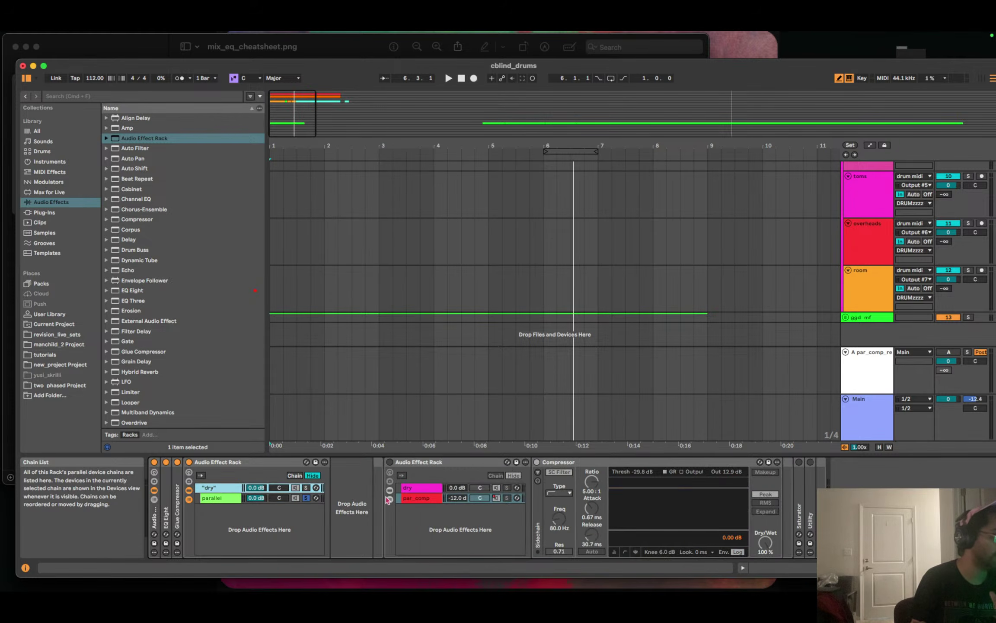
left_click(199, 498)
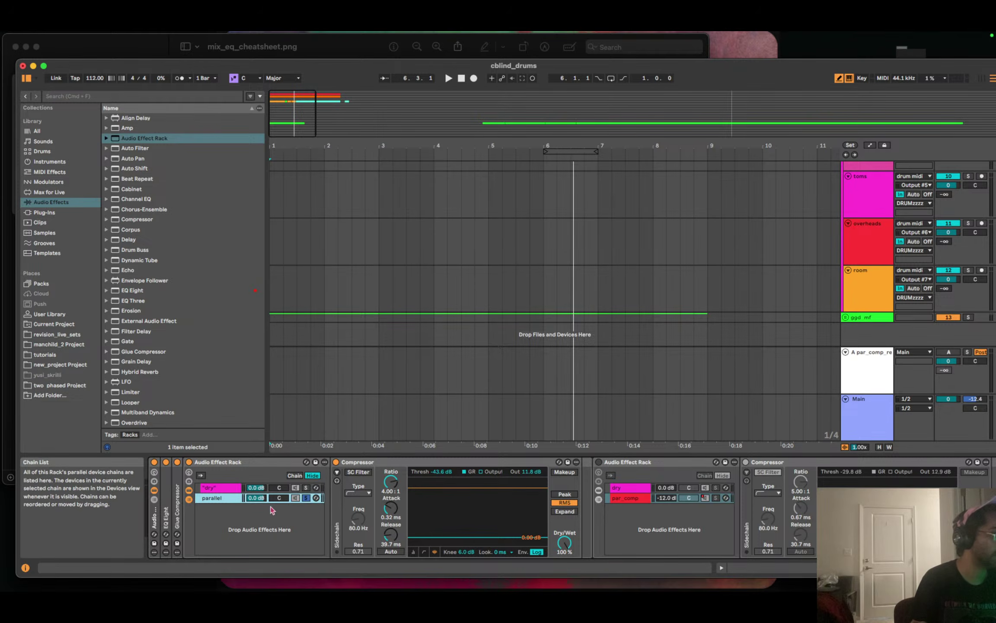
left_click(206, 463)
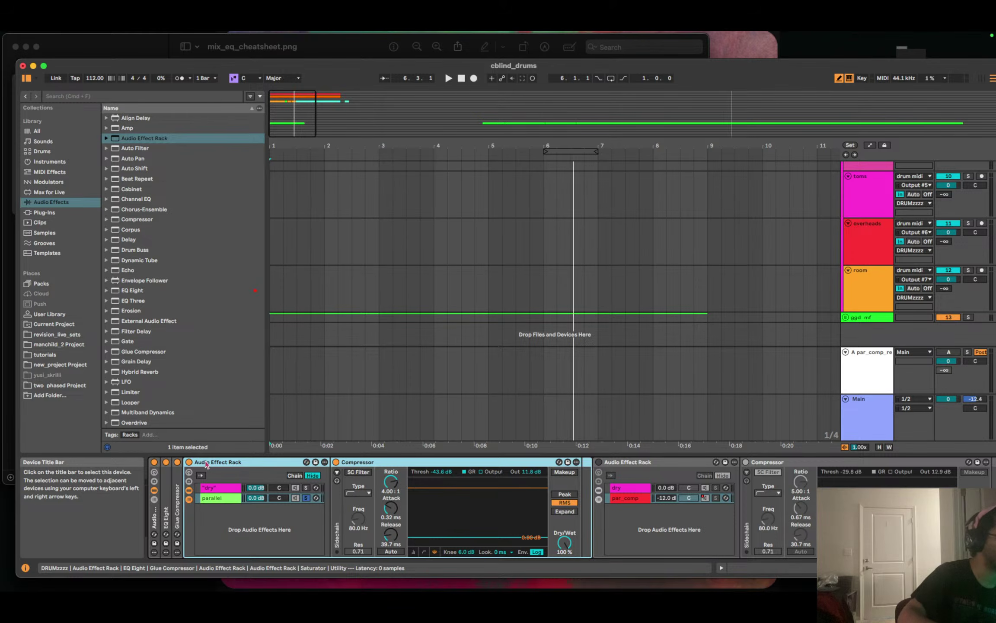
key("Delete")
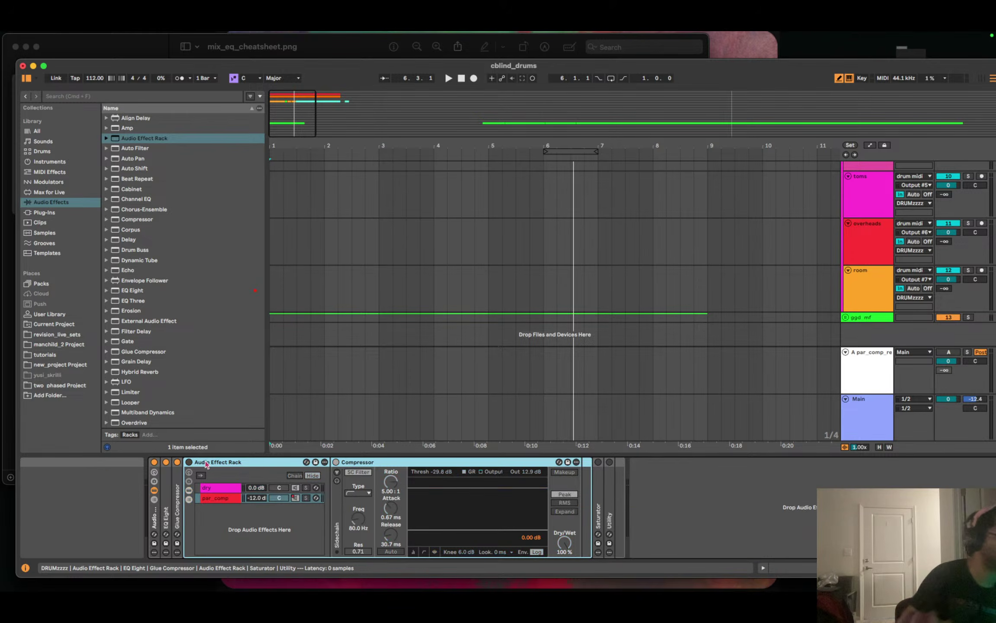
Activate the remaining Audio Effect Rack and lower its par_comp Compressor threshold to -42.5 dB while playing the drums.
right_click(219, 495)
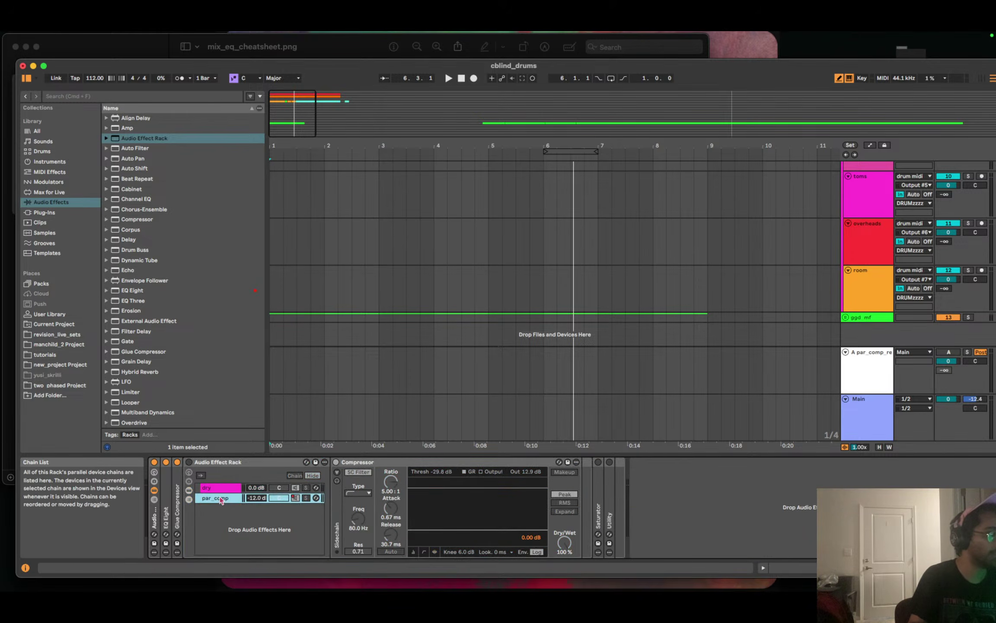
left_click(276, 467)
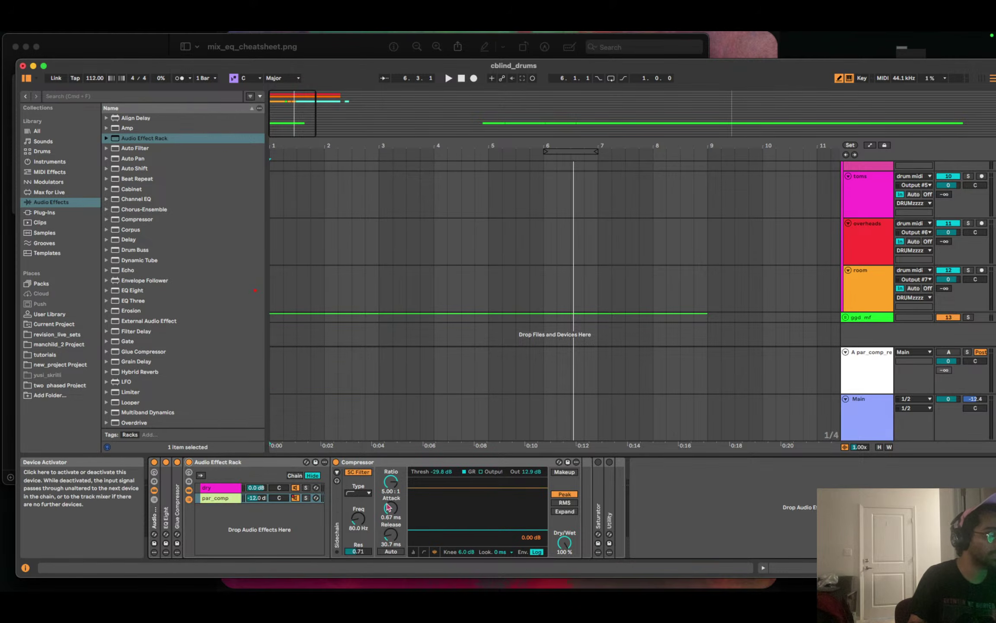
key("space")
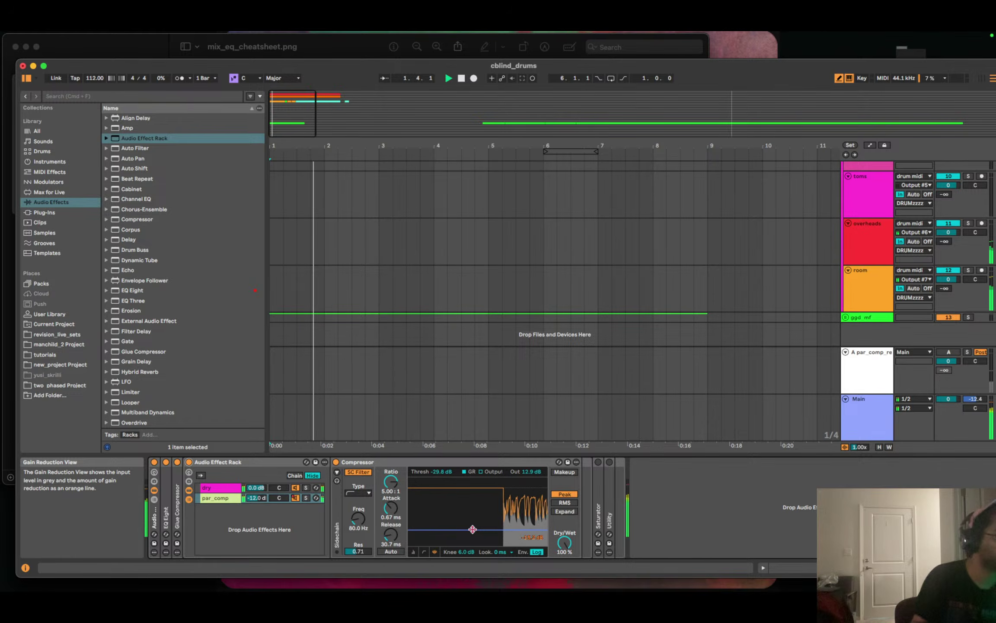
key("space")
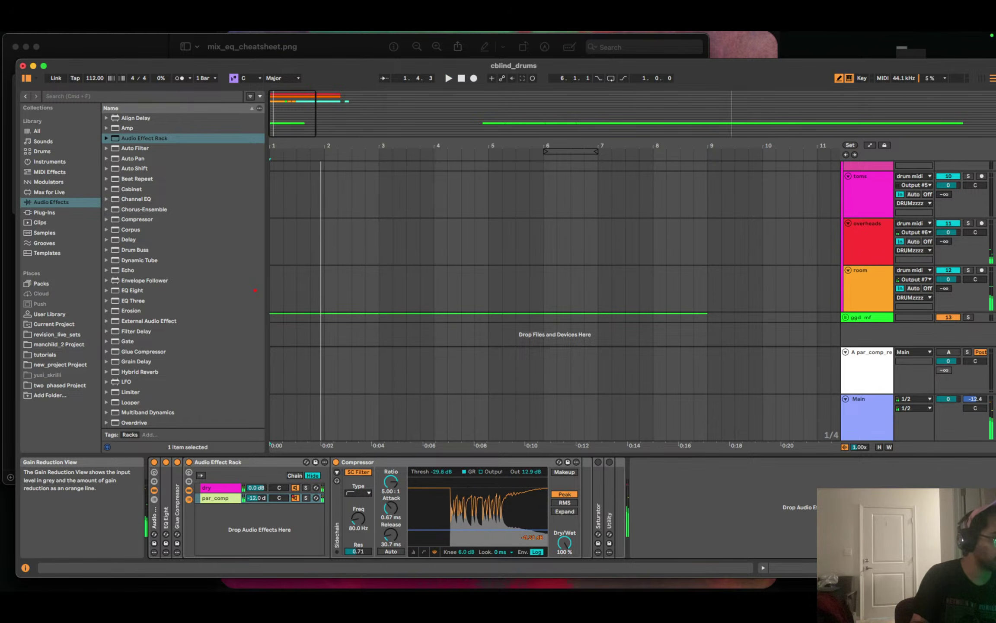
key("space")
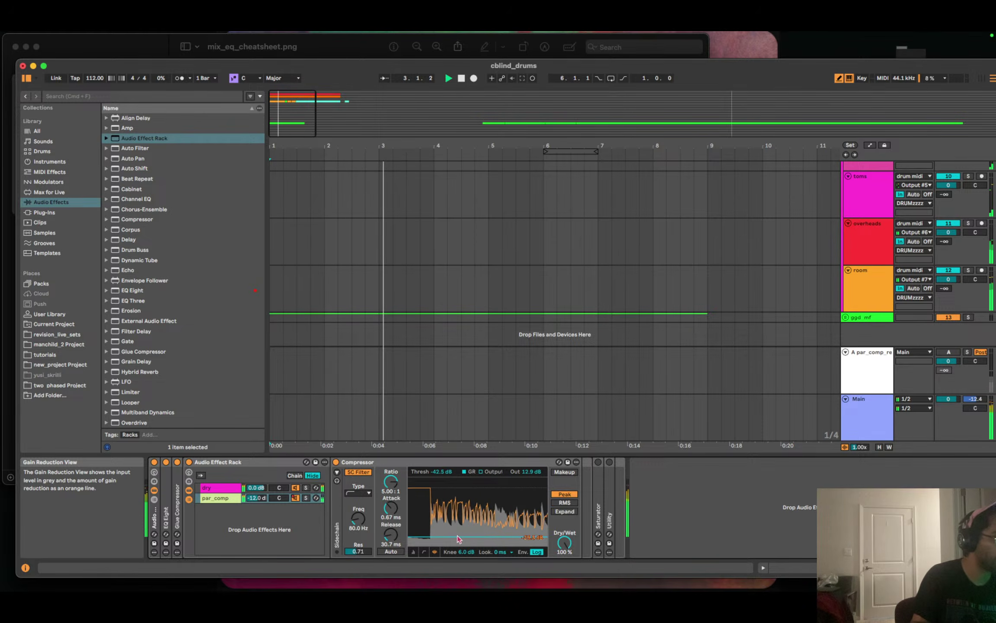
Solo the par_comp chain to hear it alone, and return to hearing both chains together.
right_click(280, 503)
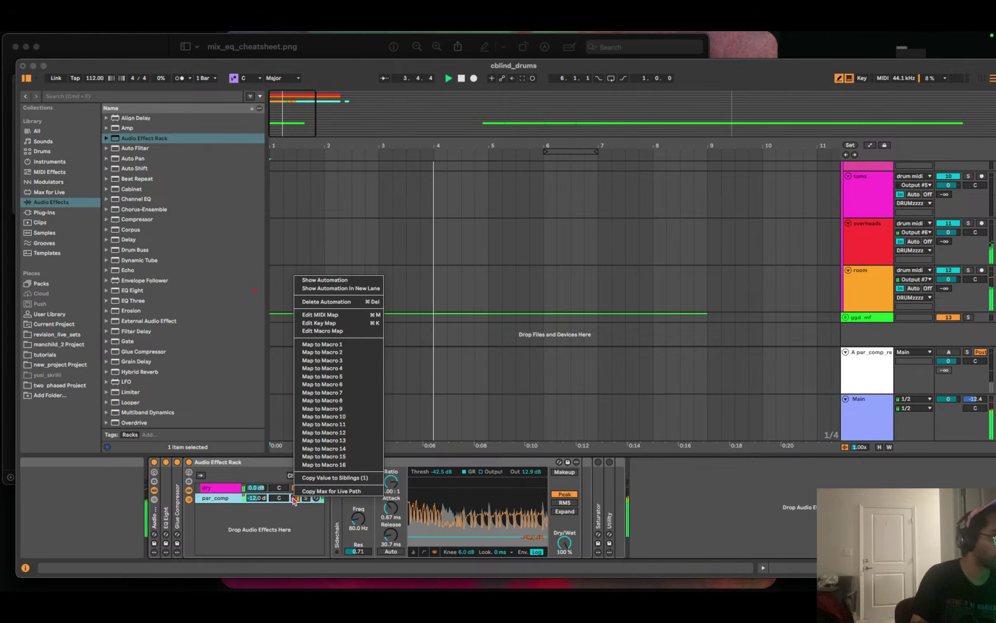
left_click(345, 389)
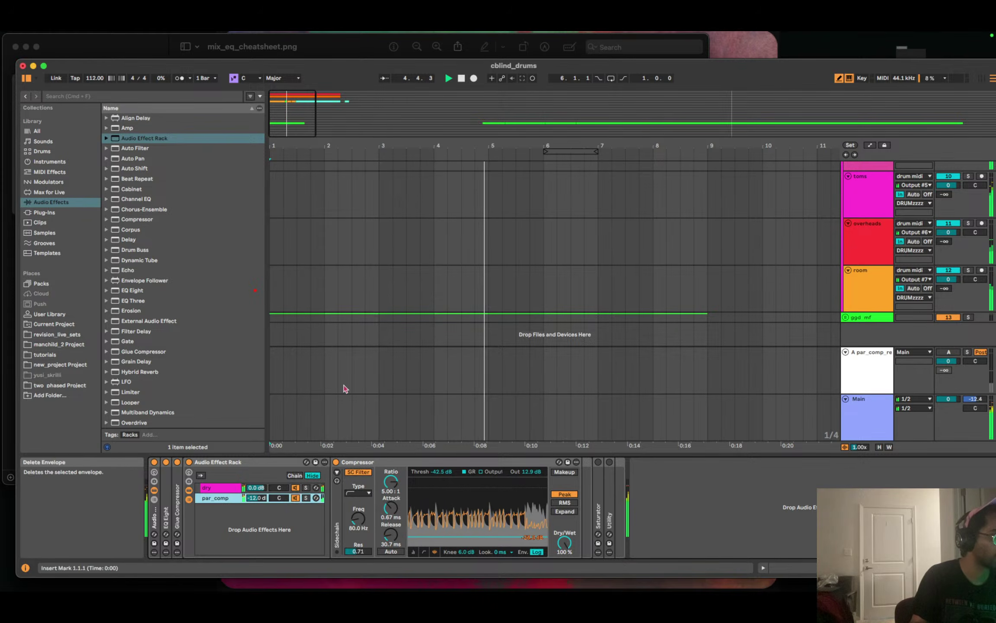
left_click(307, 498)
key("space")
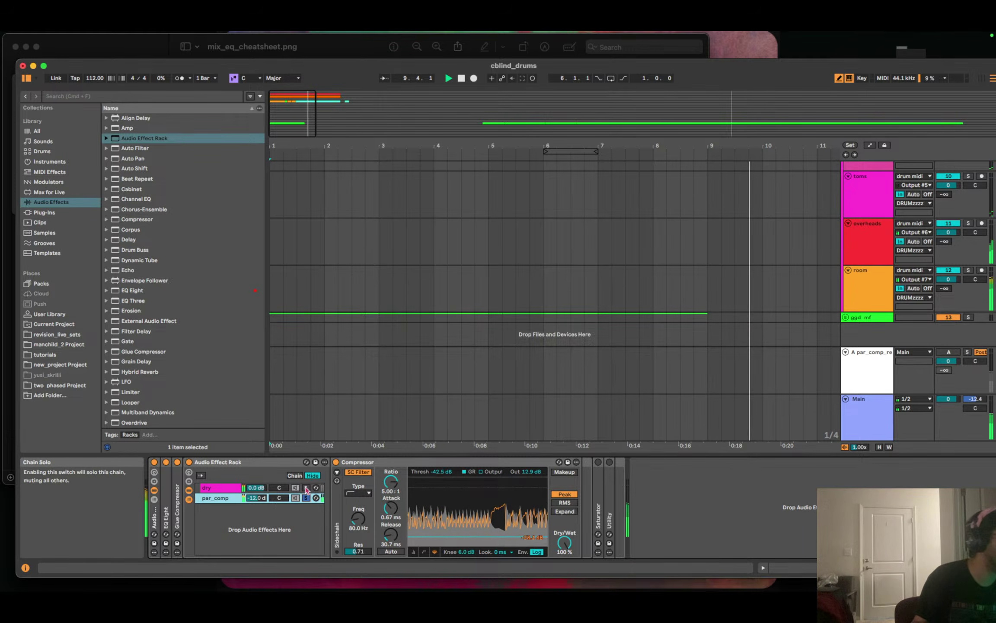
left_click(306, 488)
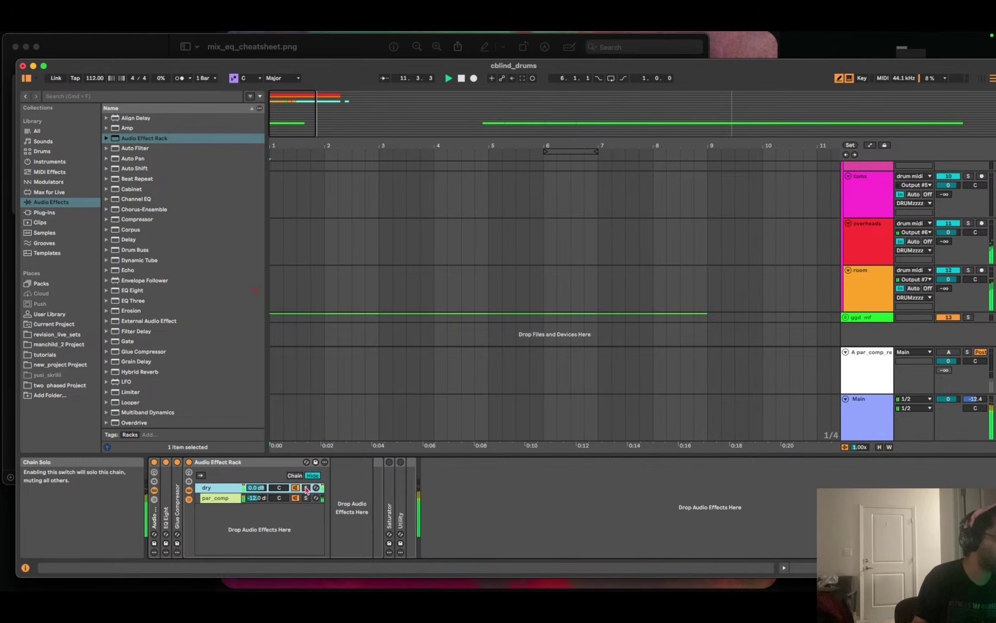
Solo par_comp at -8.0 dB, turn off its Compressor's SC Filter, and set threshold -32.4 dB, attack 0.73 ms and release 79.6 ms.
left_click(306, 498)
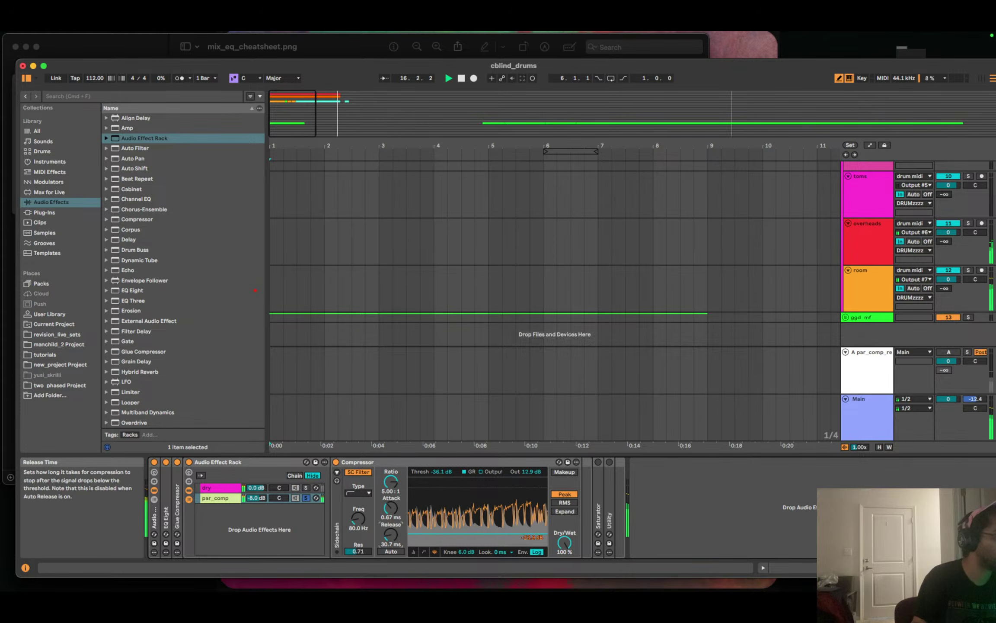
mouse_move(391, 535)
left_mouse_down()
mouse_move(391, 519)
mouse_move(391, 548)
left_mouse_up()
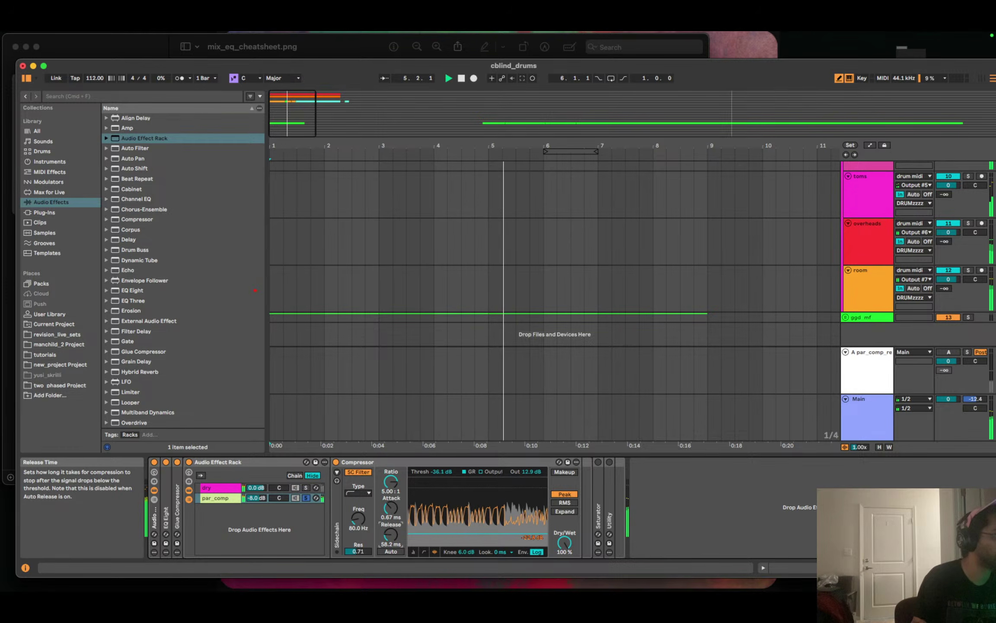
left_click_drag(390, 509, 397, 530)
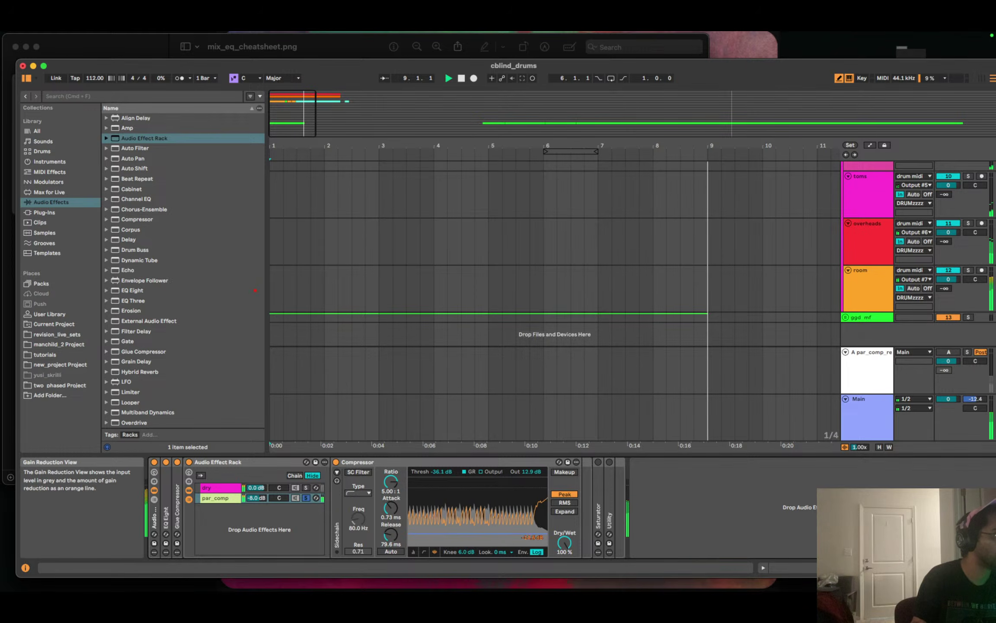
left_click_drag(476, 533, 476, 531)
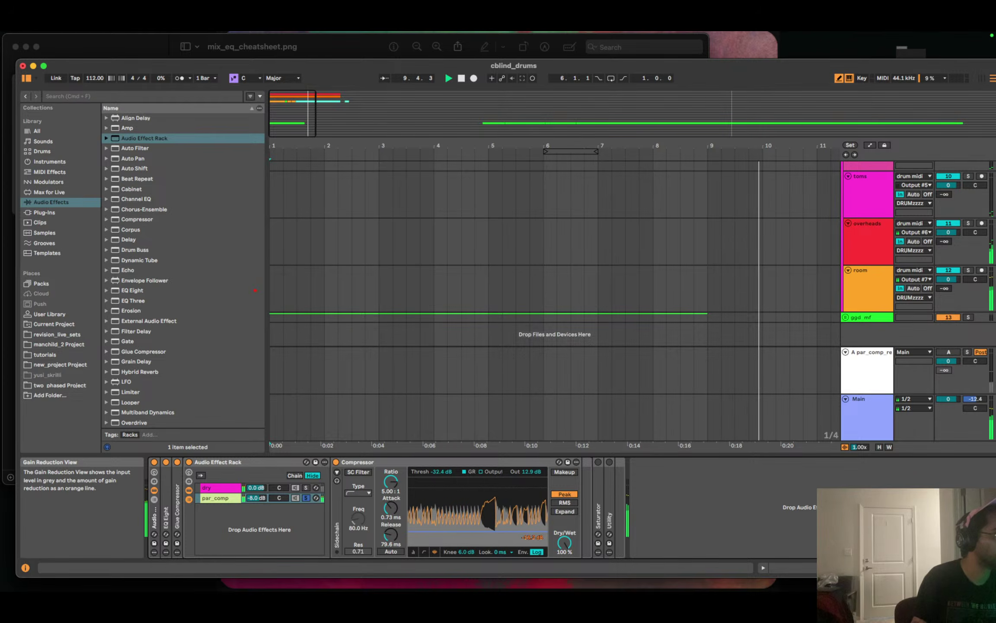
Compare the soloed par_comp chain with the full blend, and pull the par_comp chain's volume down to -∞ dB.
left_click(306, 487)
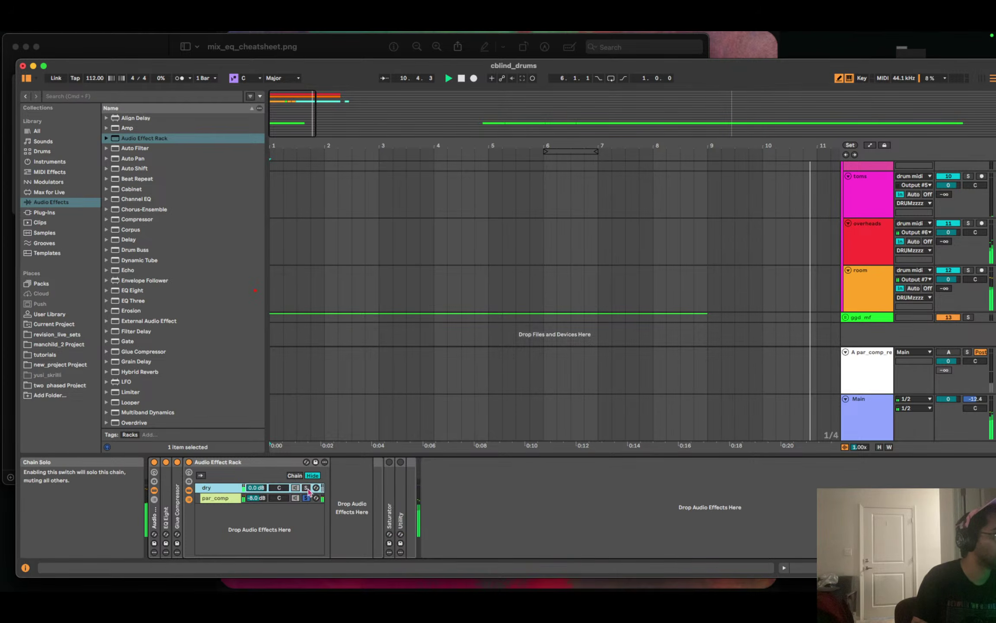
left_click(308, 498)
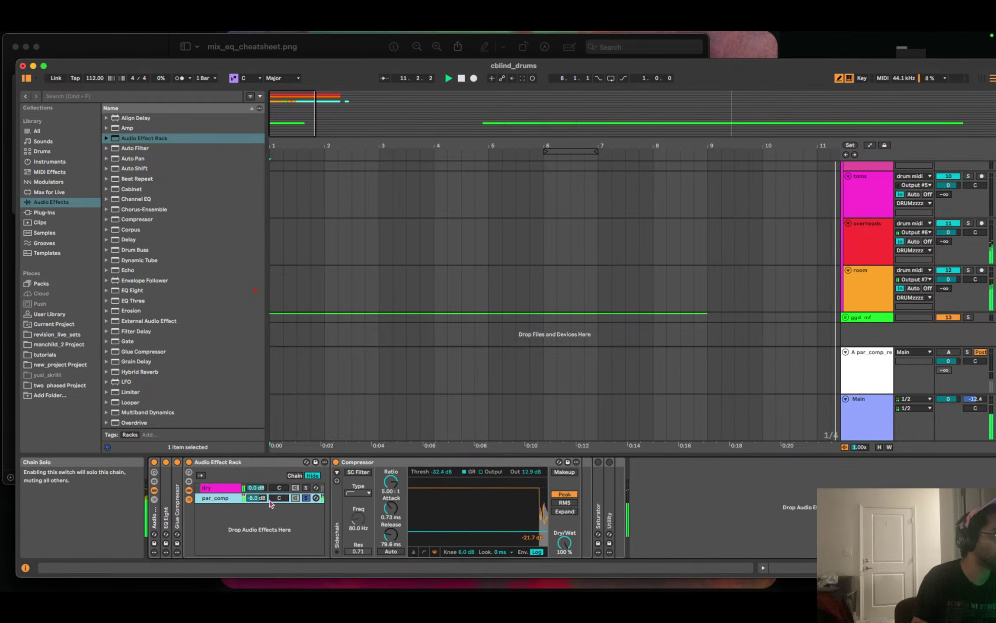
left_click(306, 498)
left_click_drag(256, 498, 257, 502)
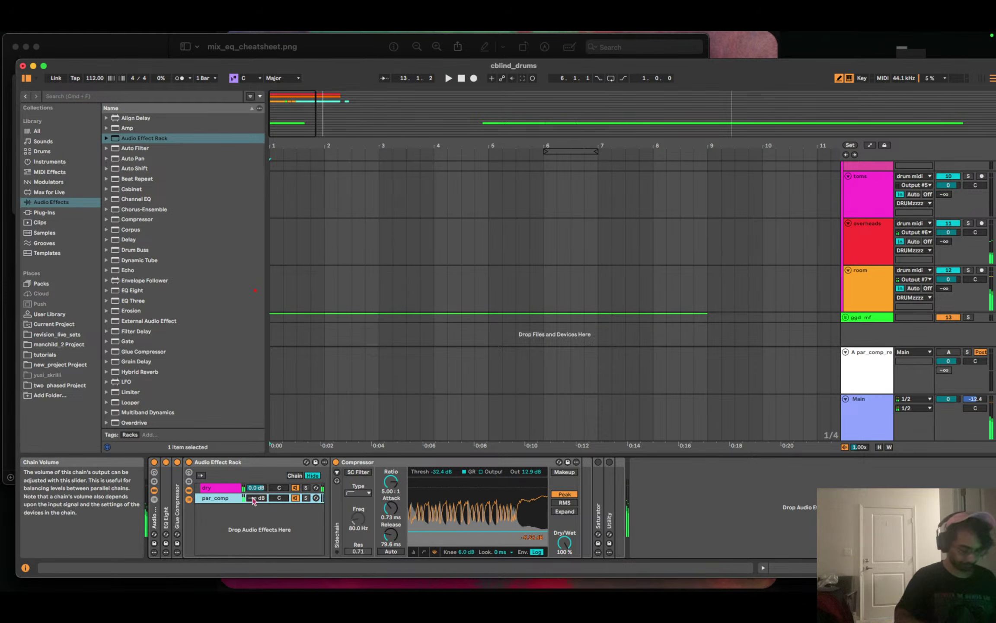
Play the drums with the par_comp chain soloed and set that chain's volume to -7.0 dB.
left_click(374, 463)
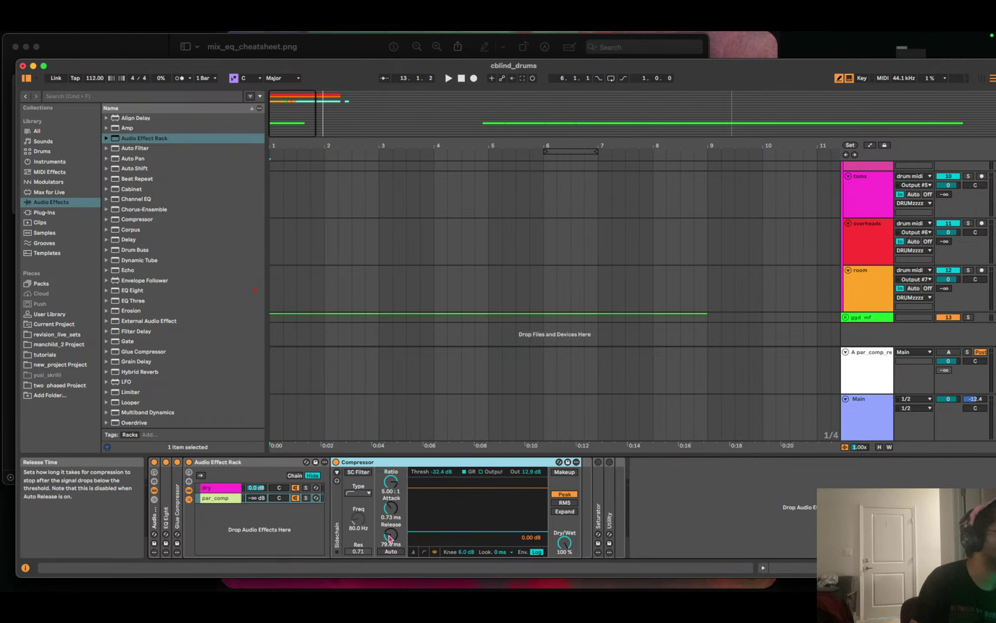
key("space")
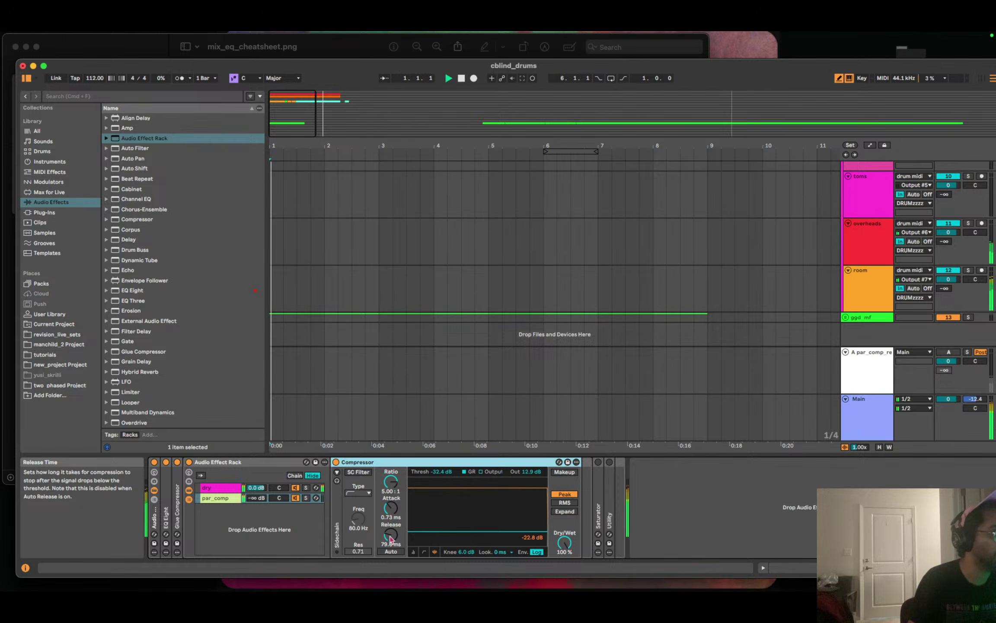
left_click(225, 497)
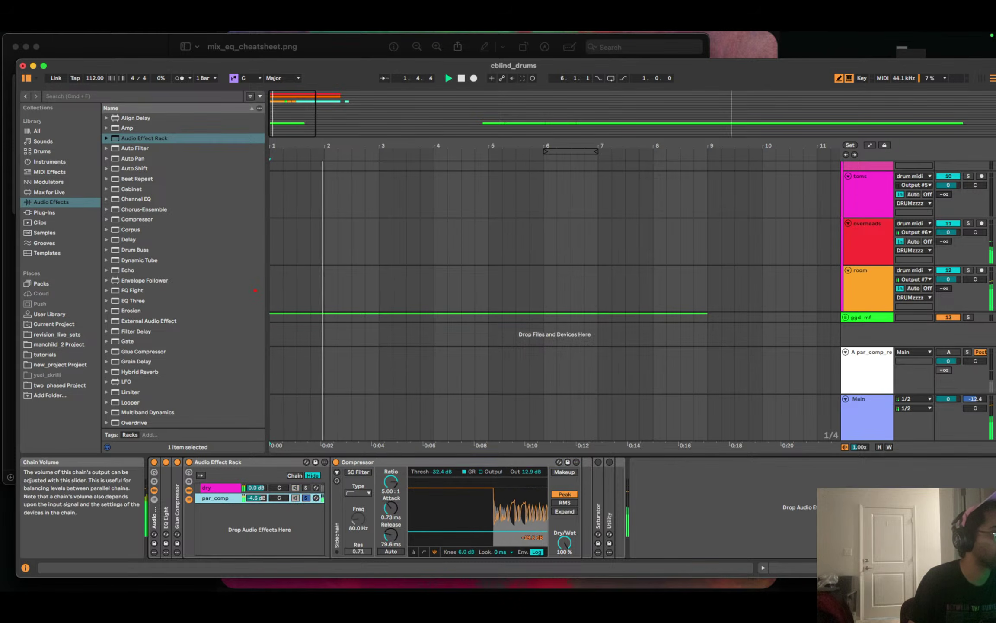
left_click_drag(257, 498, 257, 481)
Sweep the par_comp Compressor's release between 1.00 ms and 3.00 s during playback, and settle it at 58.2 ms.
mouse_move(391, 538)
left_mouse_down()
mouse_move(391, 494)
mouse_move(391, 525)
left_mouse_up()
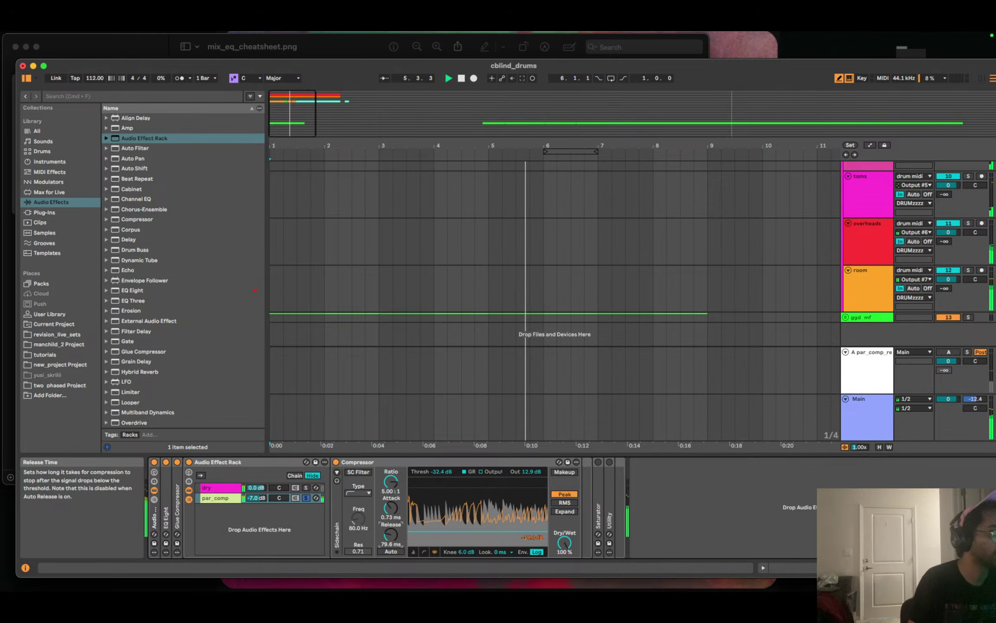
left_click_drag(391, 536, 392, 539)
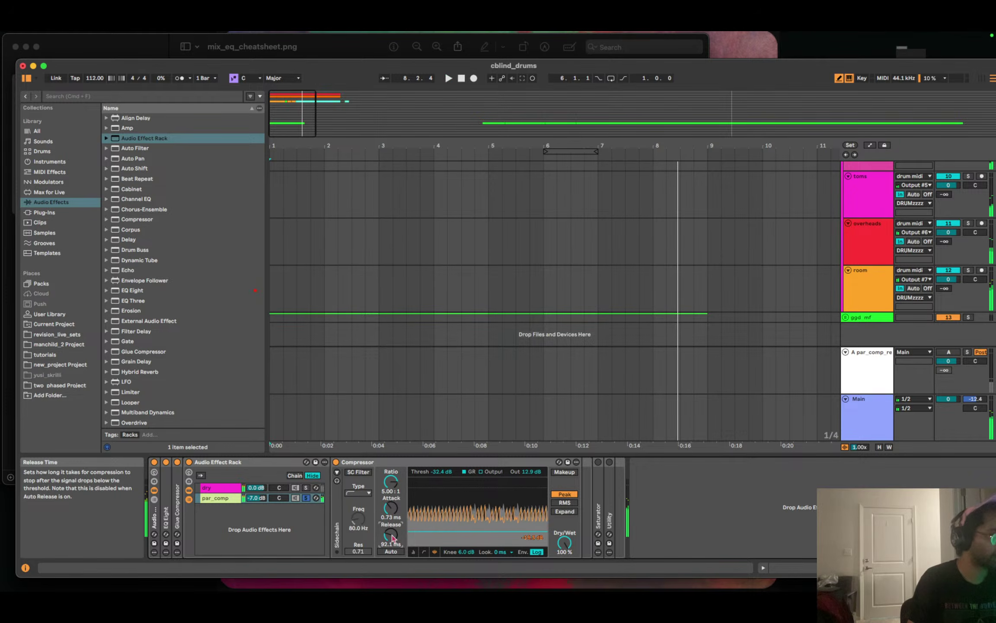
left_click_drag(392, 537, 391, 562)
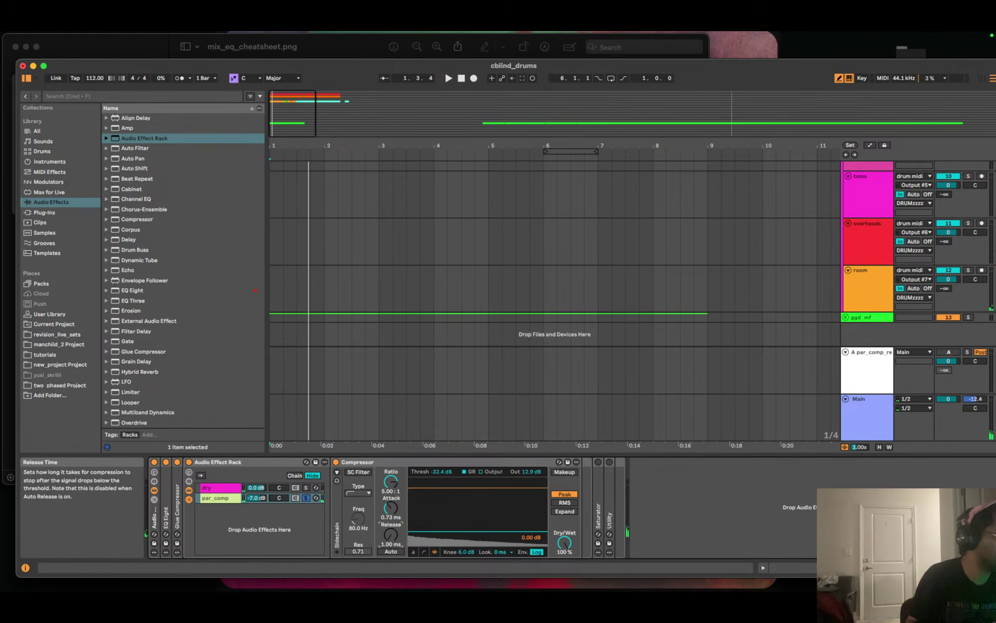
key("space")
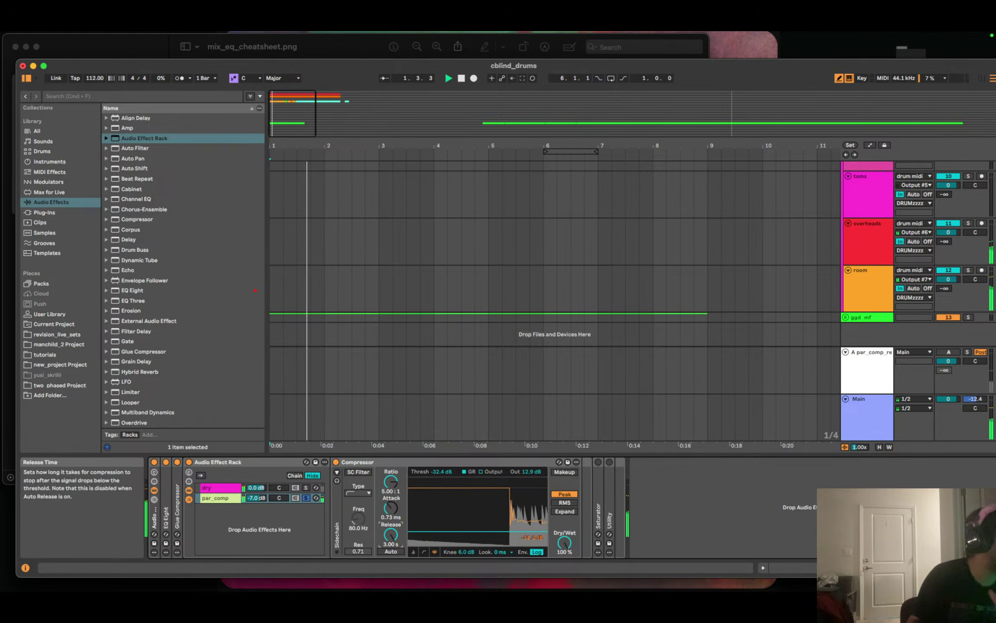
left_click_drag(391, 535, 391, 598)
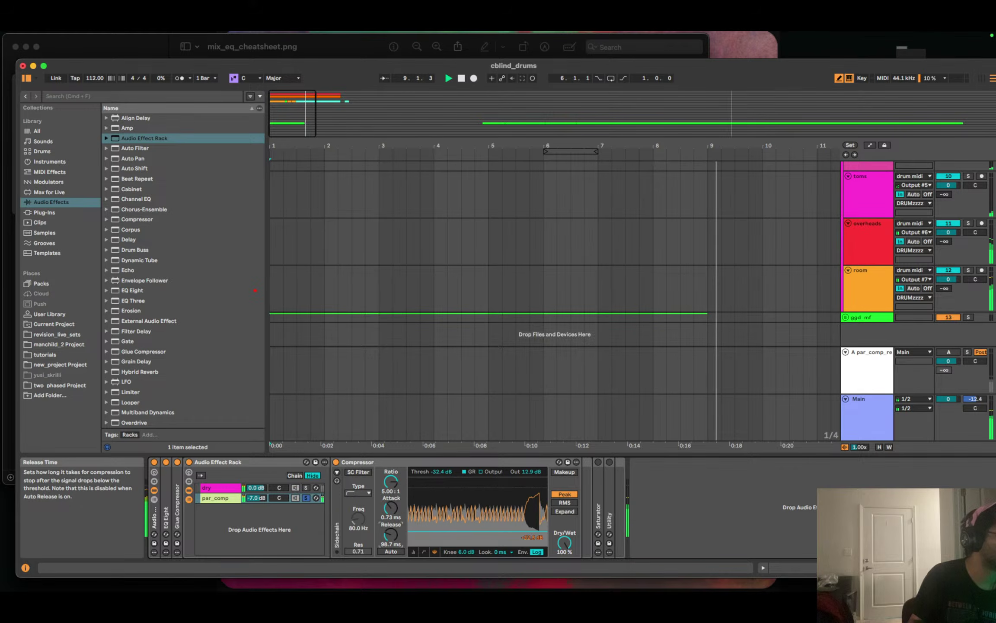
left_click_drag(391, 535, 391, 543)
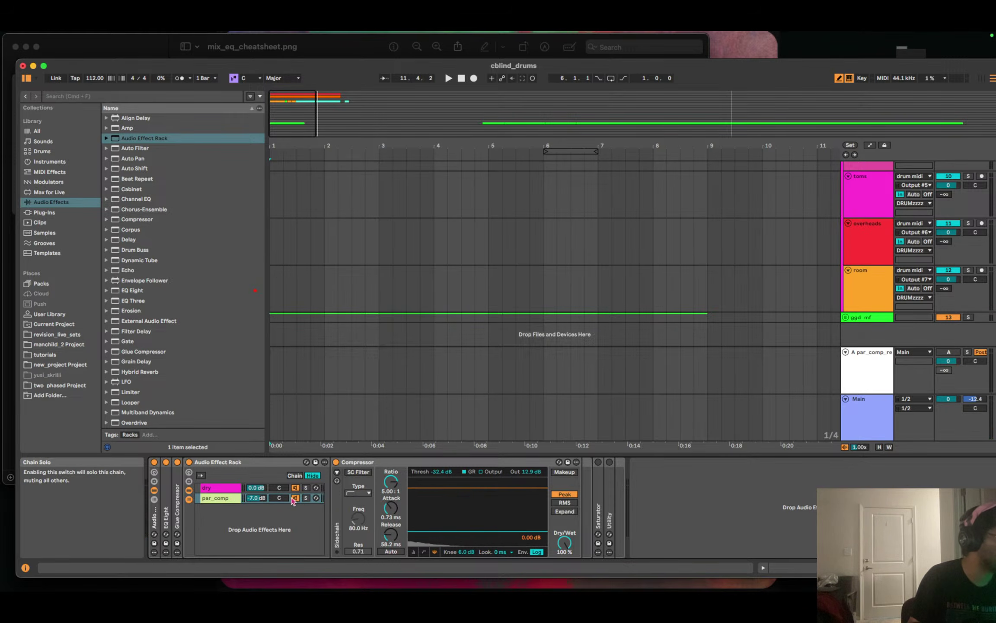
Unsolo par_comp, drop its volume to -∞ dB, and bring it up to -3.4 dB against the dry chain during playback.
left_click(306, 498)
left_click(256, 498)
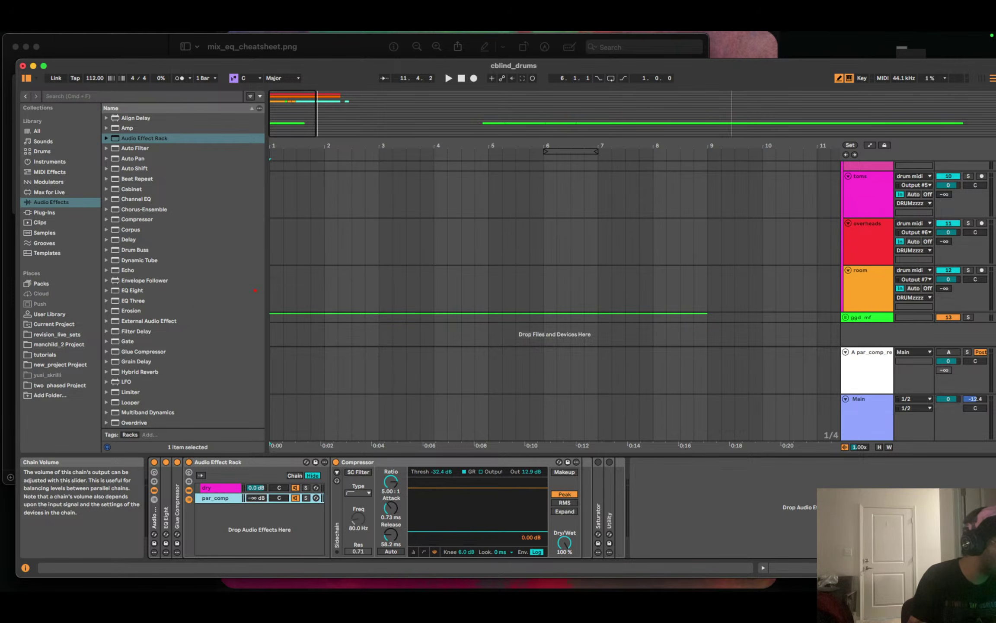
key("space")
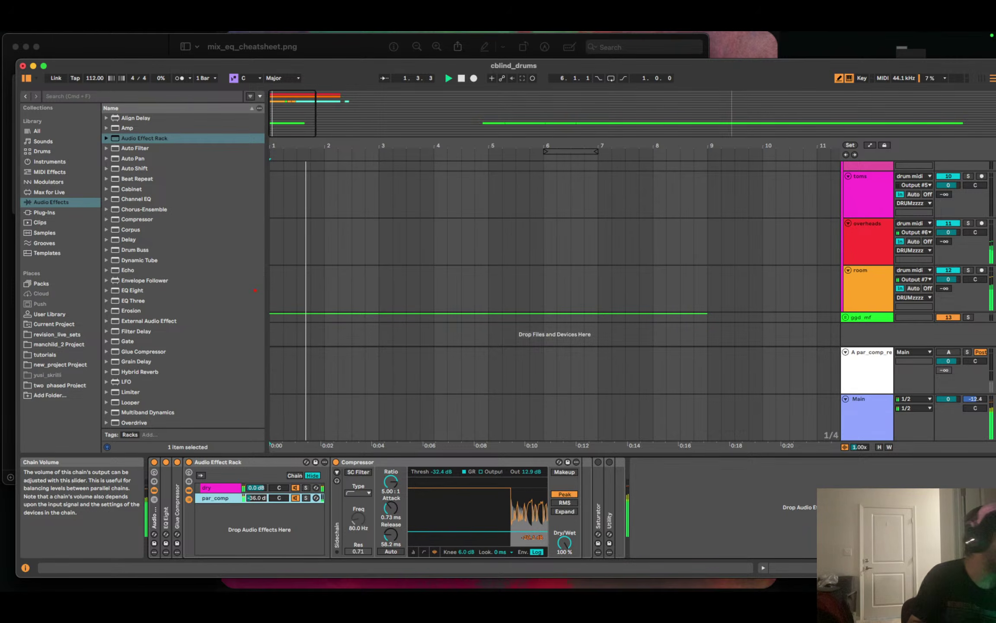
mouse_move(256, 498)
left_mouse_down()
mouse_move(256, 459)
mouse_move(259, 501)
left_mouse_up()
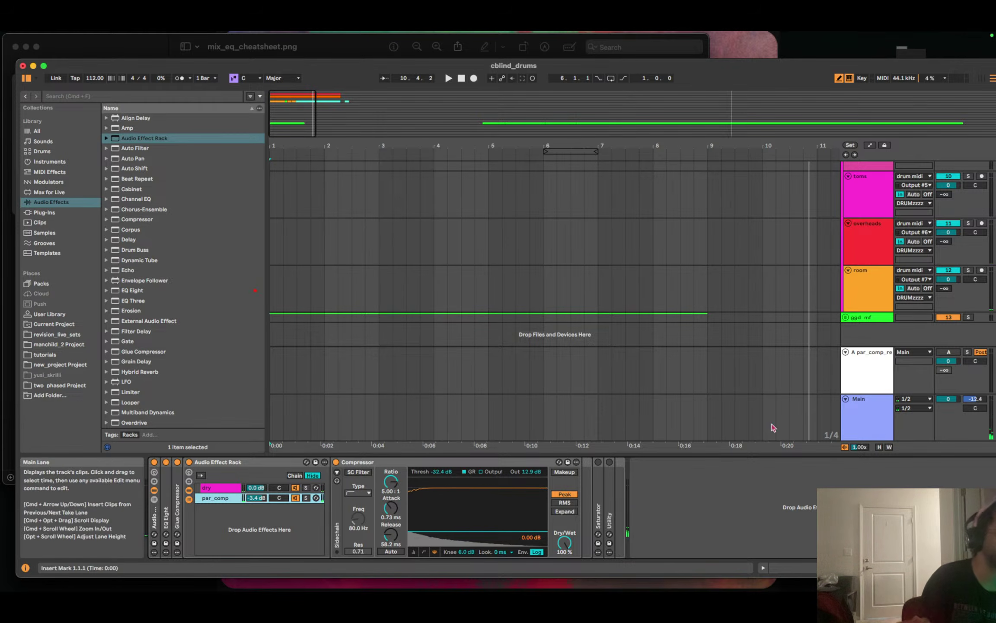
Select the drum_midi track, play the drums briefly, and open its SSDSampler5 plug-in window.
scroll(893, 238, "up", 3)
scroll(893, 244, "up", 6)
left_click(870, 212)
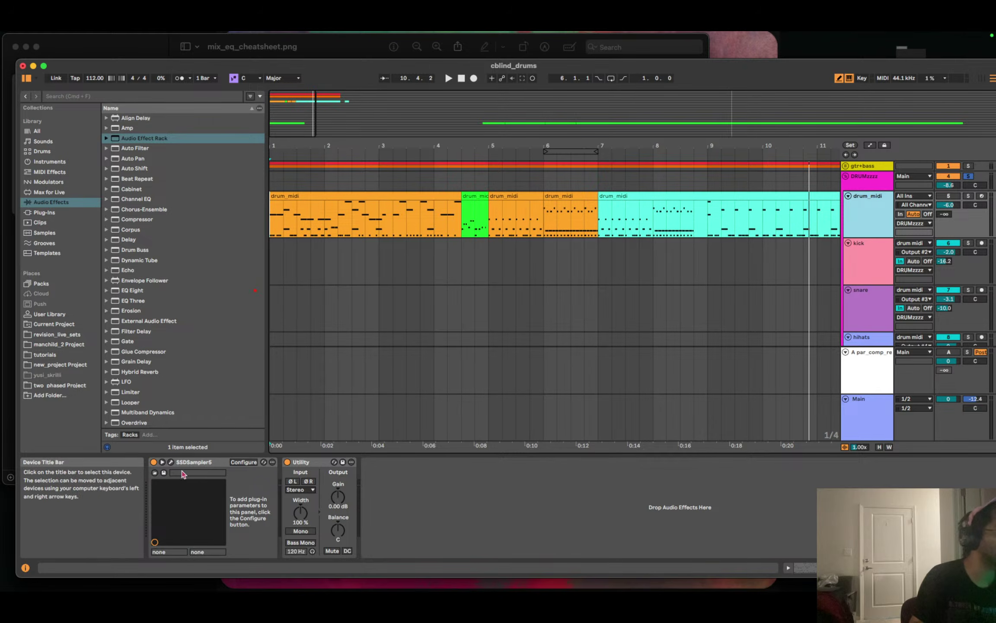
left_click(448, 78)
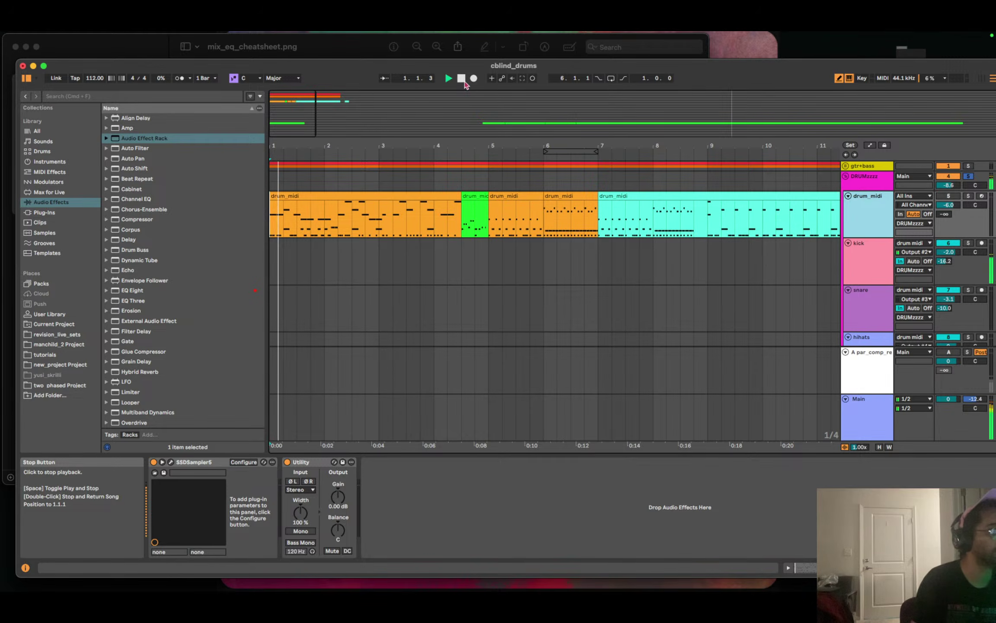
left_click(170, 462)
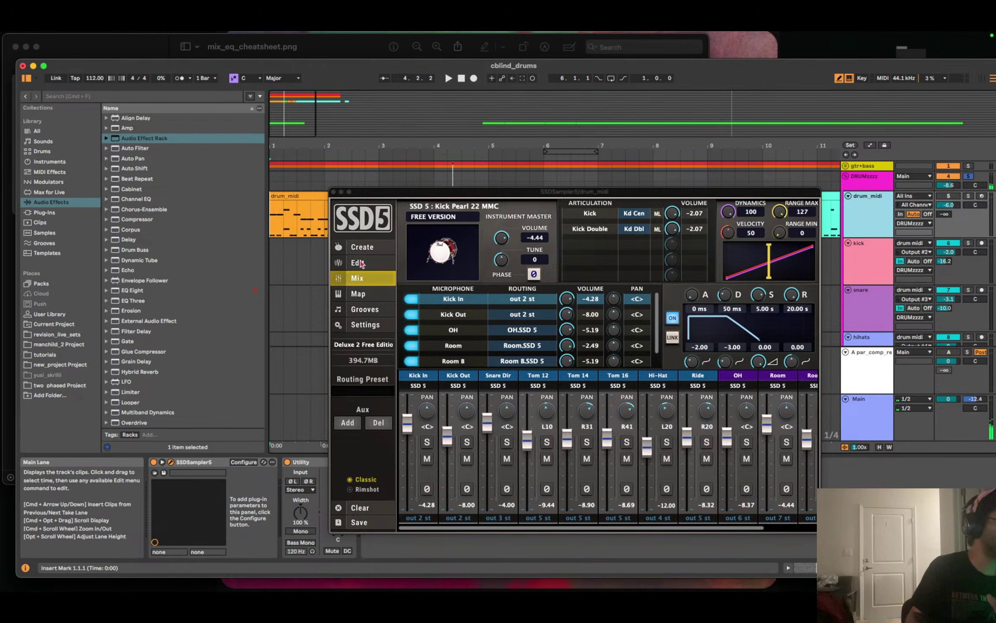
In SSD5's Edit view, set the OH mic volume to -8.00 for the left crash, -8.14 for the right crash and -7.37 for the china.
left_click(359, 262)
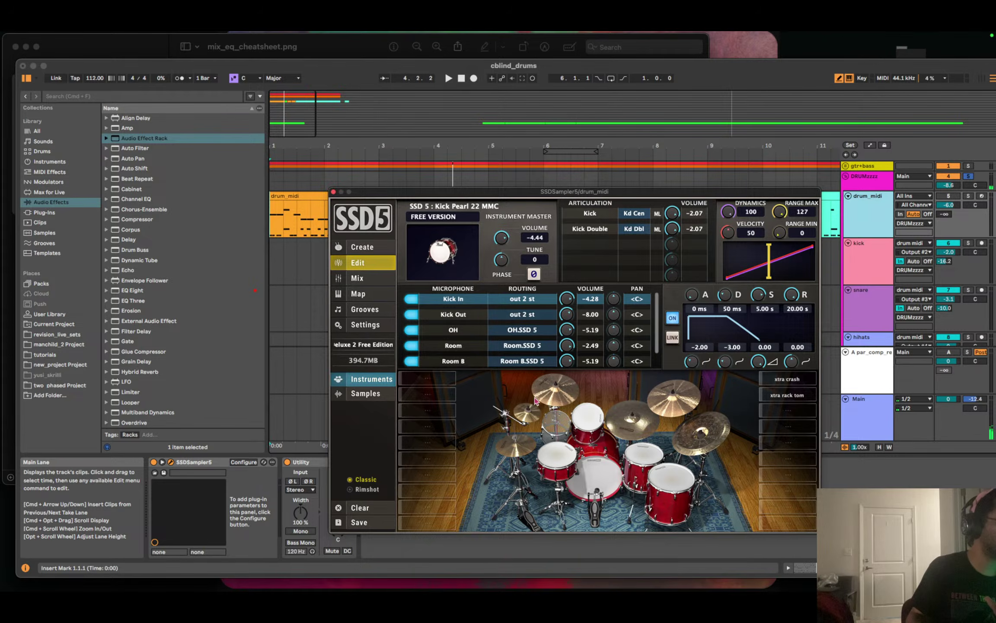
left_click(550, 389)
left_click(689, 432)
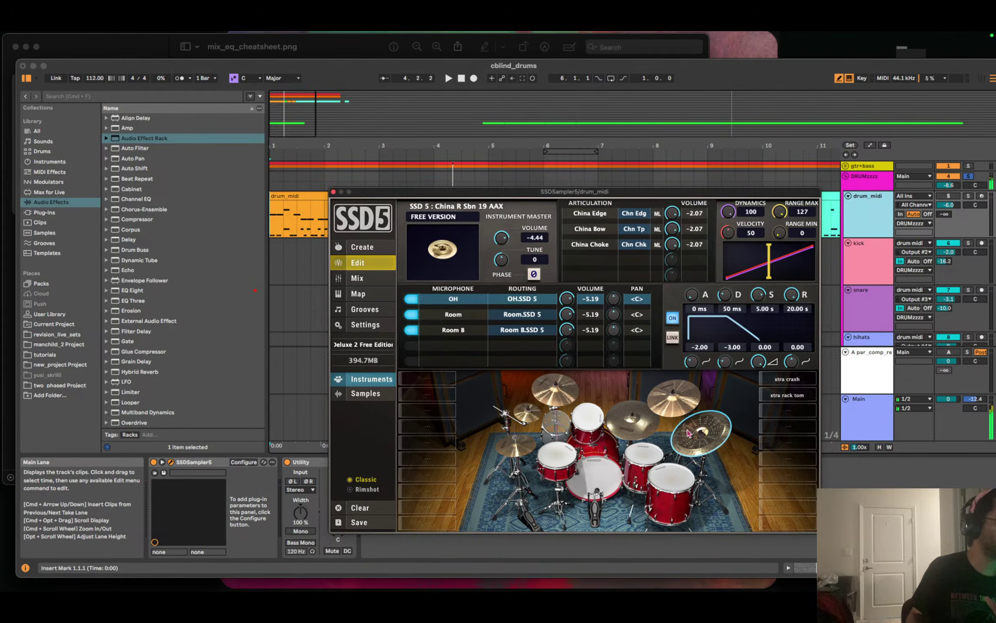
left_click(678, 394)
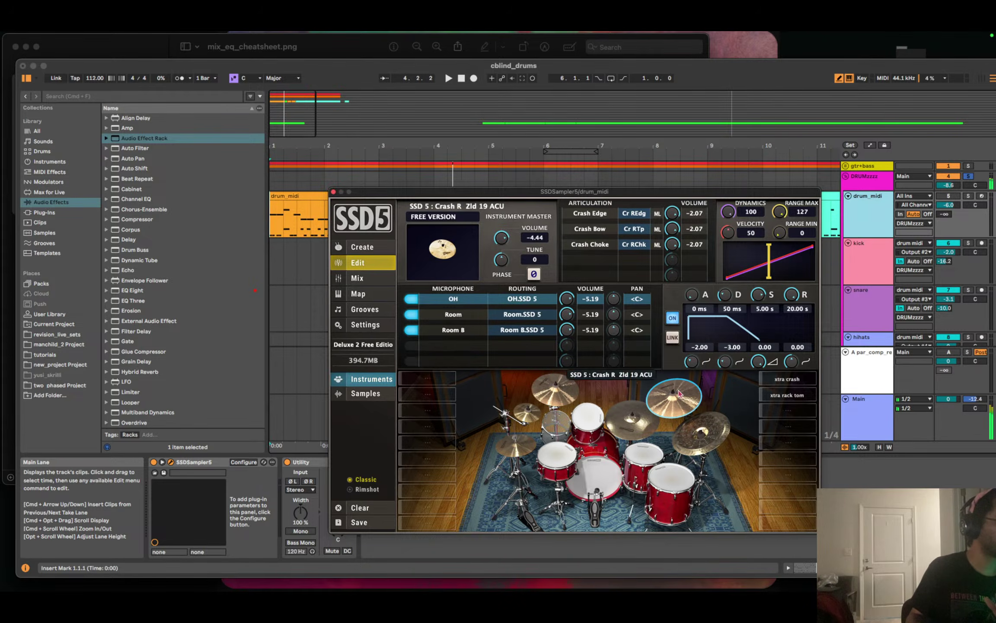
left_click(691, 426)
left_click(680, 415)
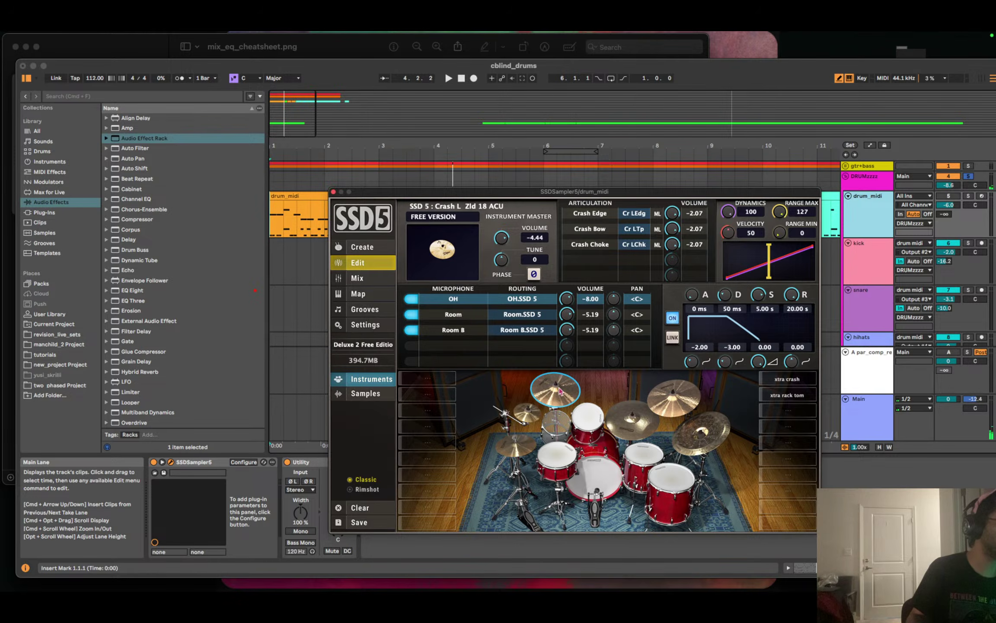
left_click(657, 393)
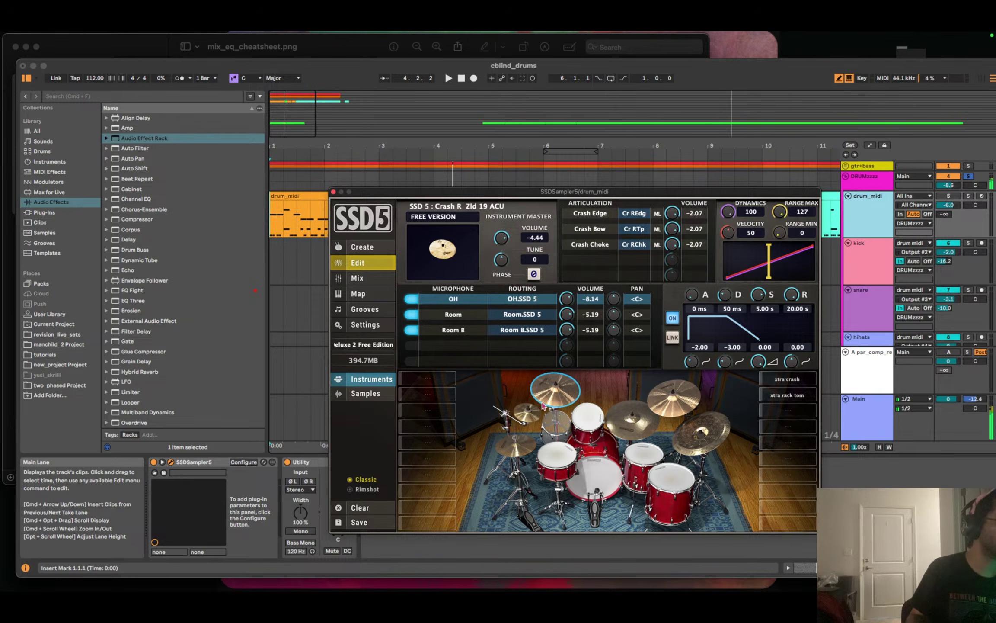
left_click(701, 432)
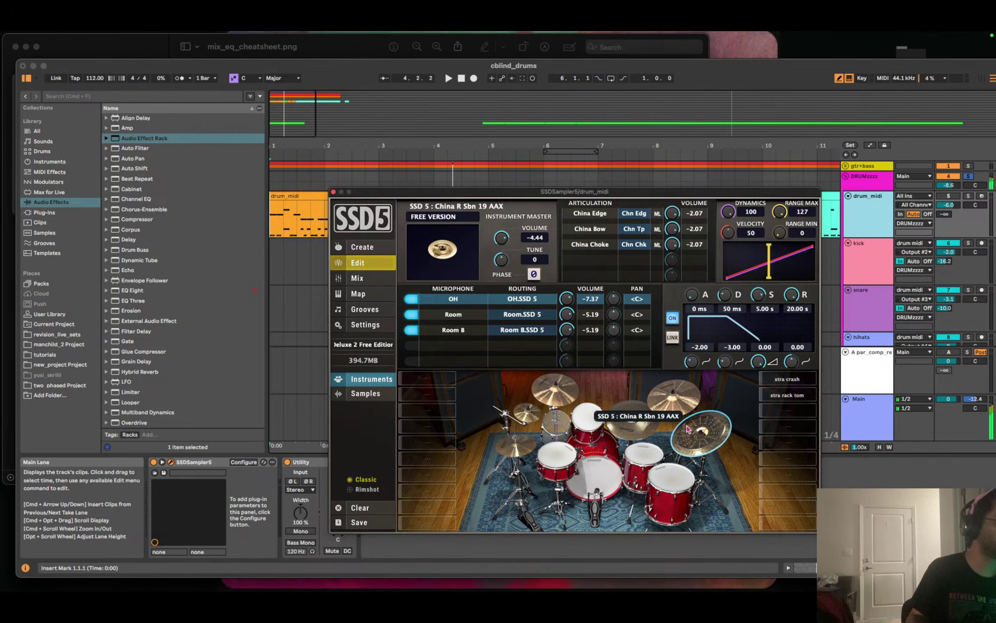
left_click(573, 400)
left_click(696, 426)
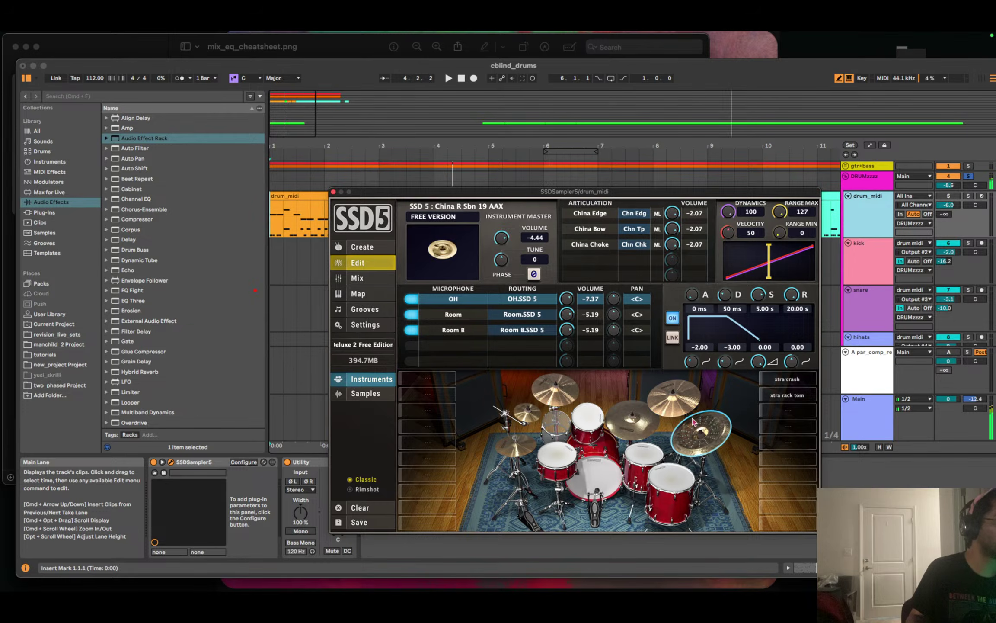
left_click(642, 403)
Play the drums and lower the DRUMzzzz group's volume to -10.3 dB.
key("space")
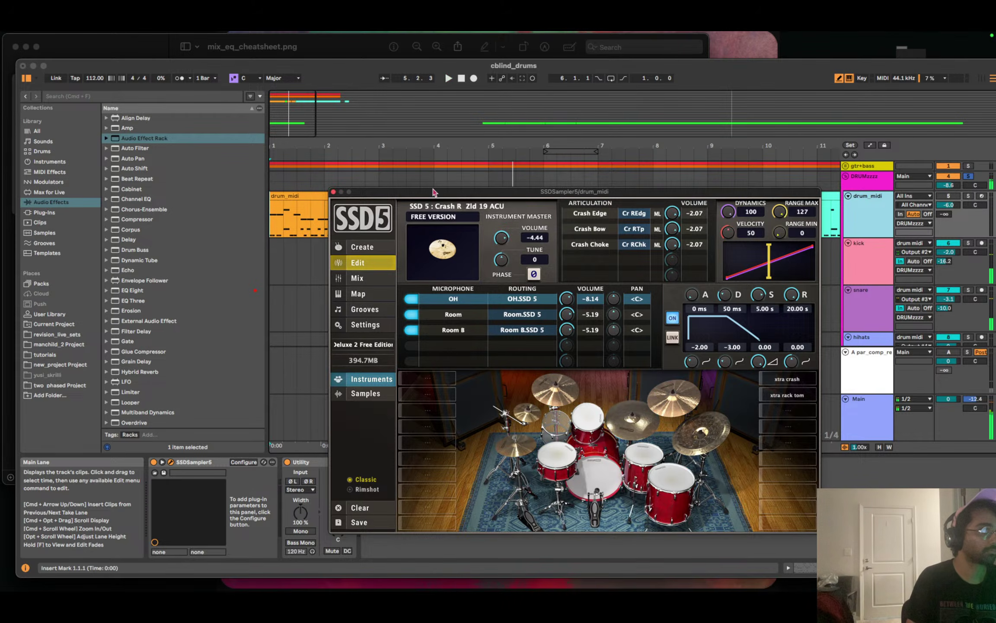
key("space")
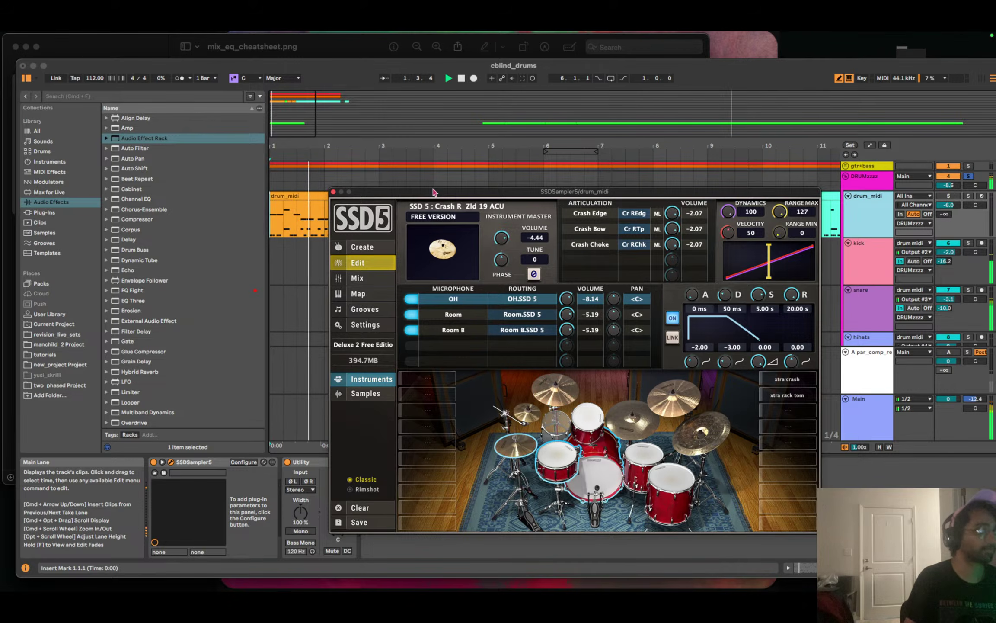
left_click(948, 186)
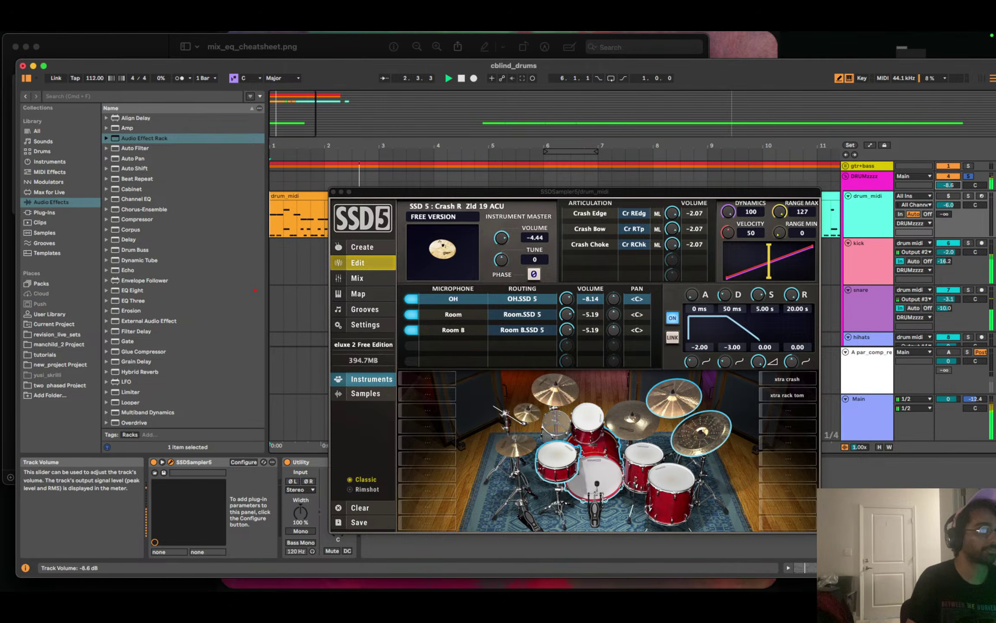
left_click_drag(948, 185, 949, 192)
key("space")
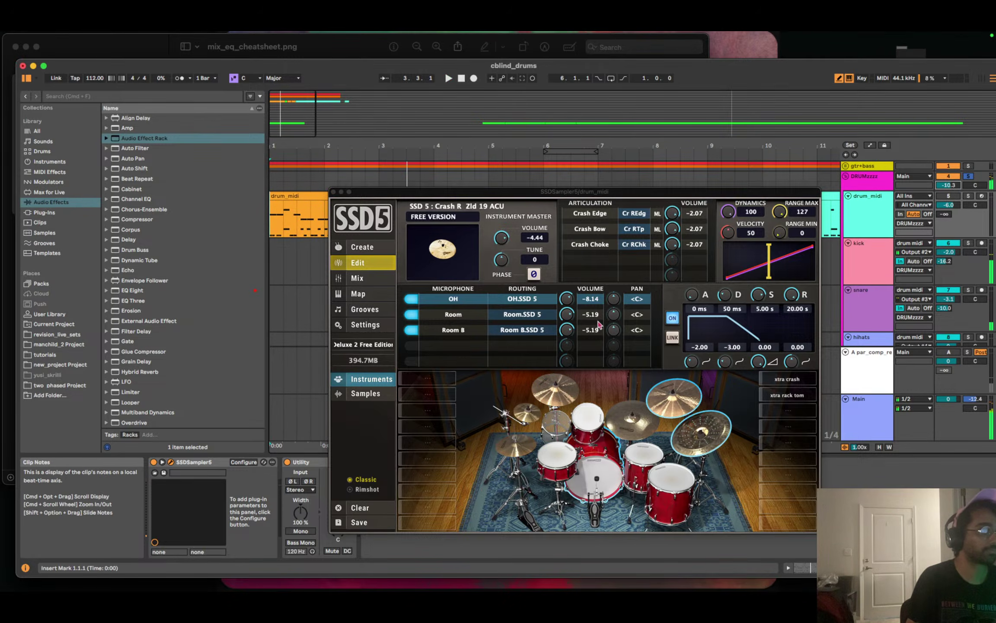
Lower the Room mic volume to -6.16 for the china and -6.98 for the right crash while auditioning the drums.
key("space")
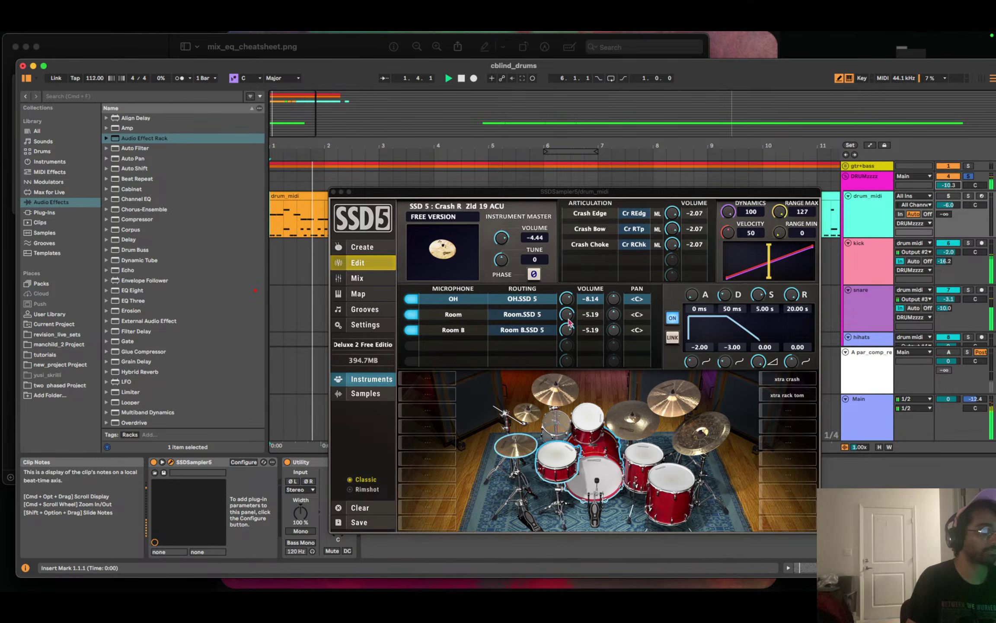
left_click_drag(568, 322, 566, 321)
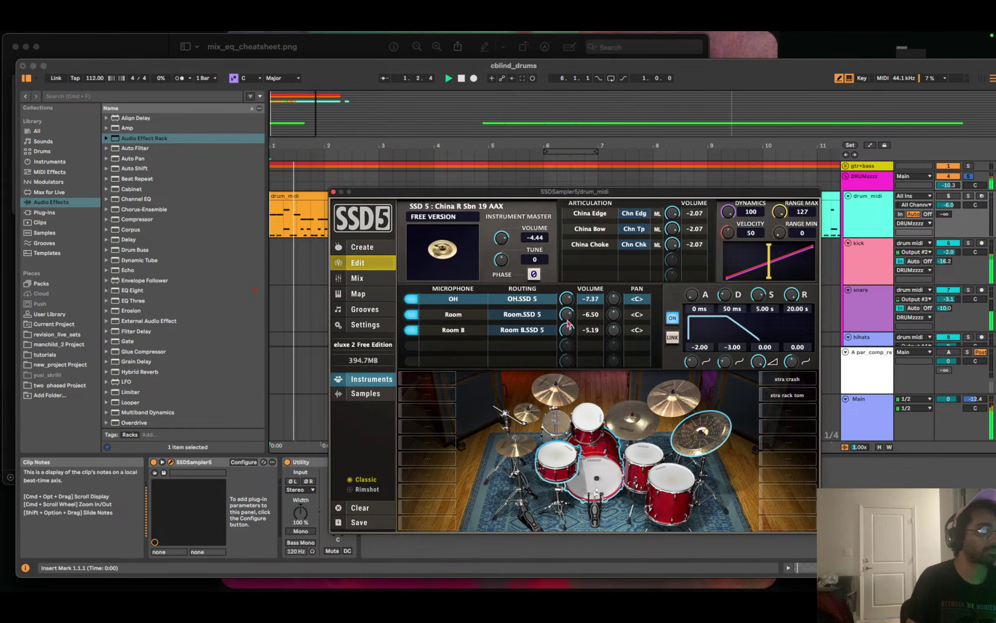
left_click_drag(568, 323, 568, 320)
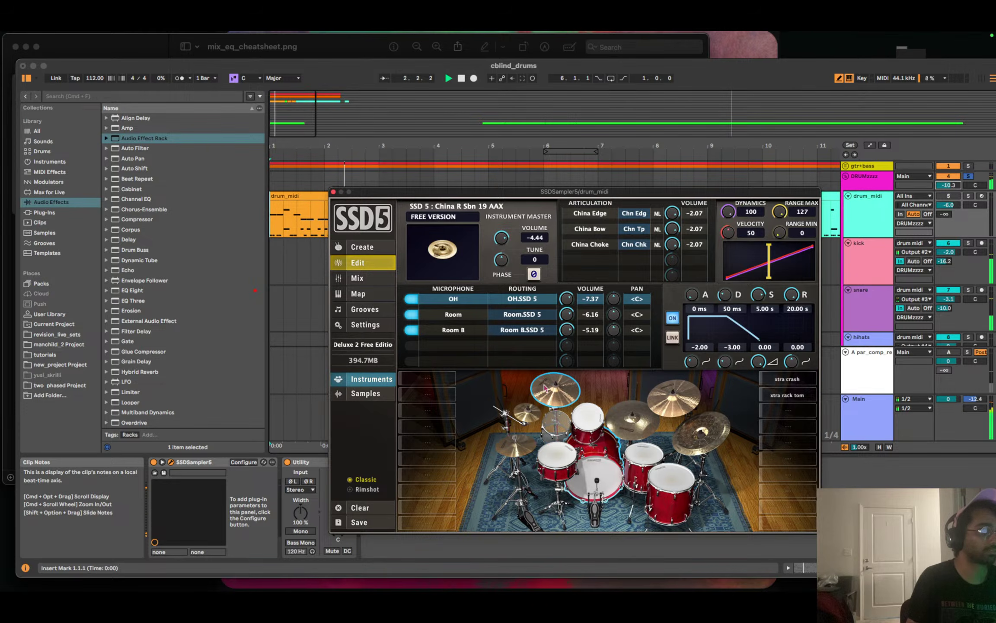
left_click(559, 392)
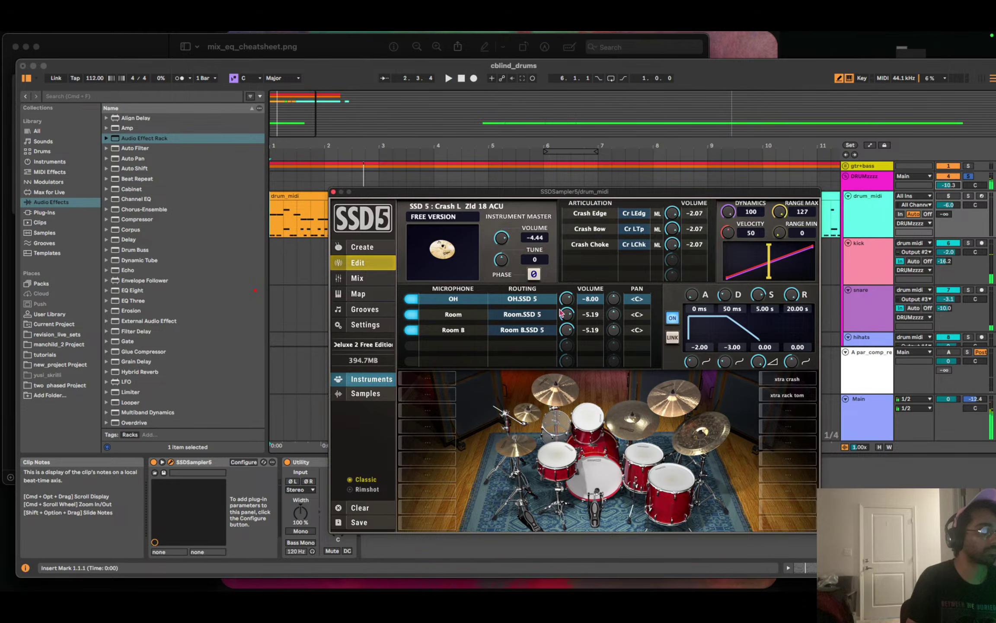
left_click(655, 391)
key("space")
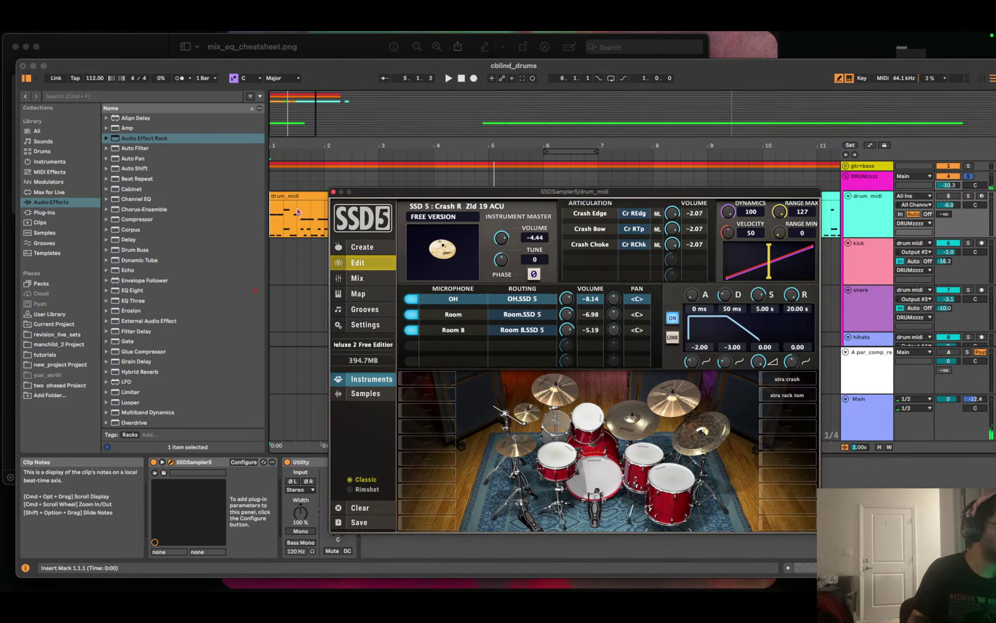
Move the SSD5 window up and inspect its Mix view's channel levels and output routing, including the room channels.
left_click_drag(388, 192, 303, 143)
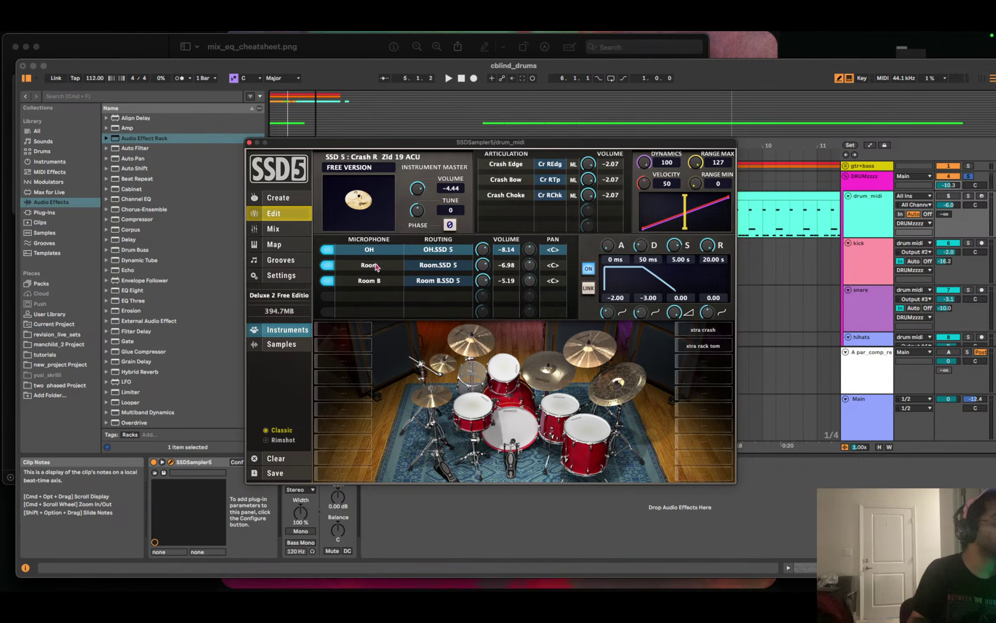
left_click(270, 229)
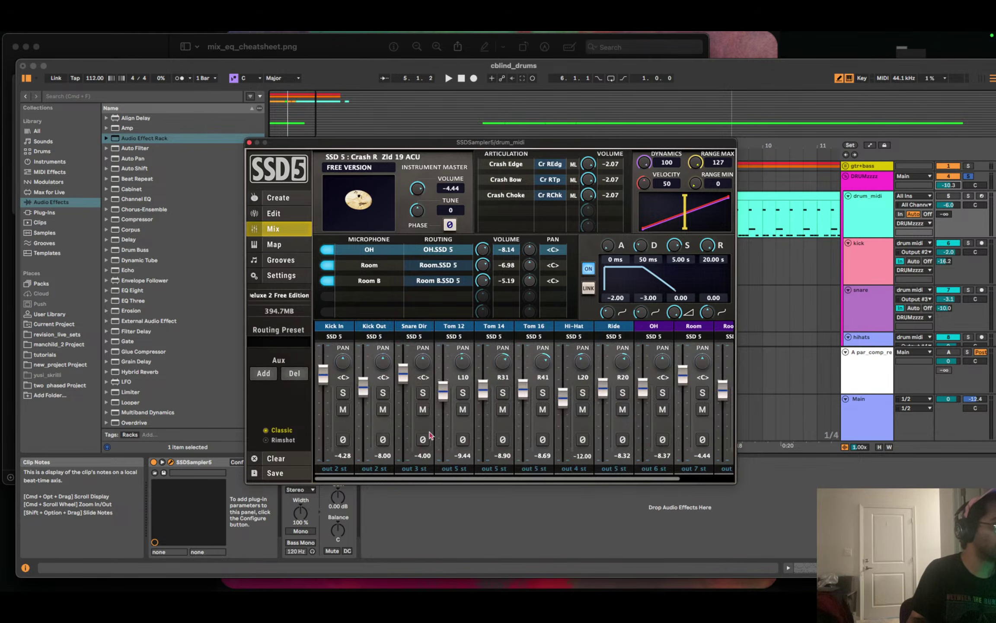
scroll(497, 476, "right", 5)
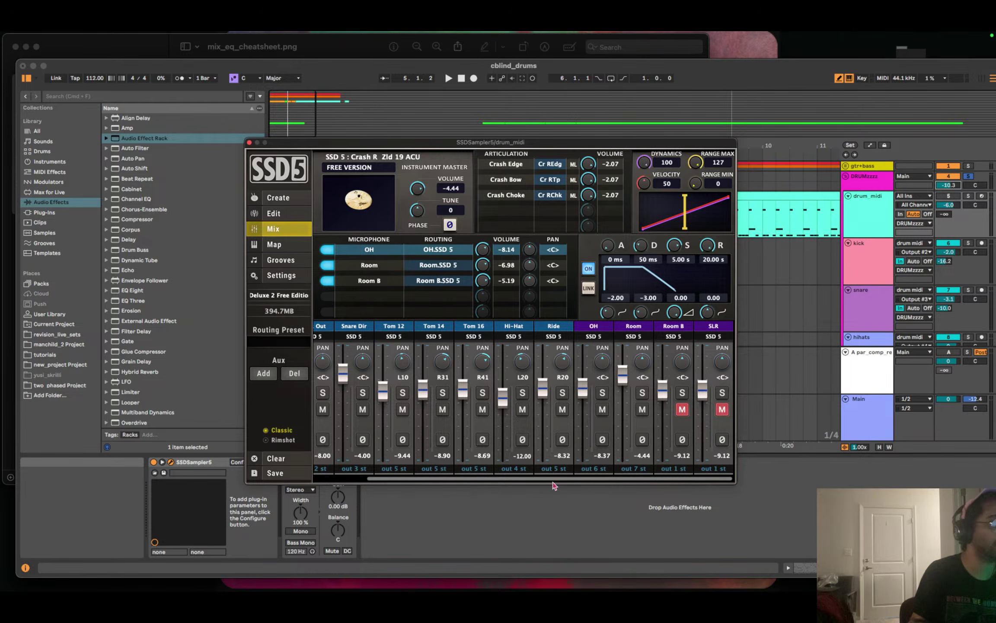
scroll(473, 391, "left", 3)
Unsolo the DRUMzzzz group, lower its par_comp chain to -6.0 dB, and audition the drums in the full mix.
left_click(970, 182)
key("space")
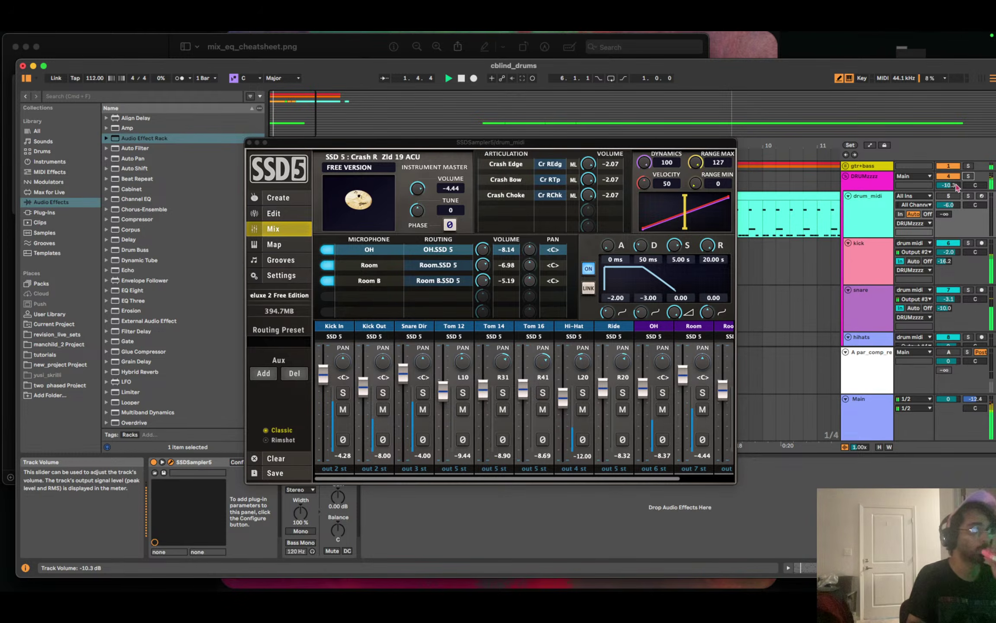
left_click(865, 180)
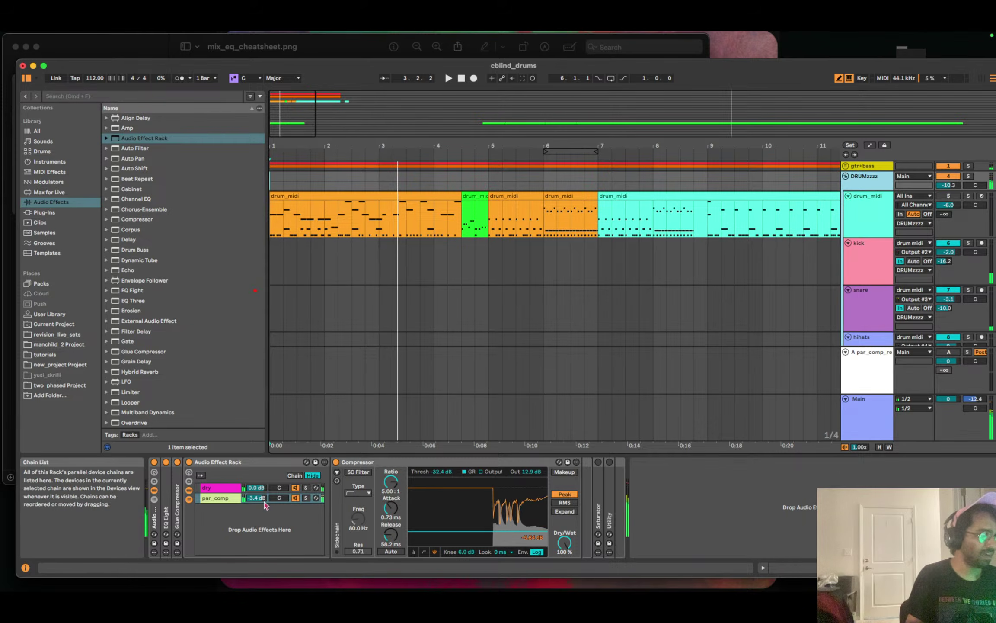
left_click_drag(258, 498, 257, 545)
key("space")
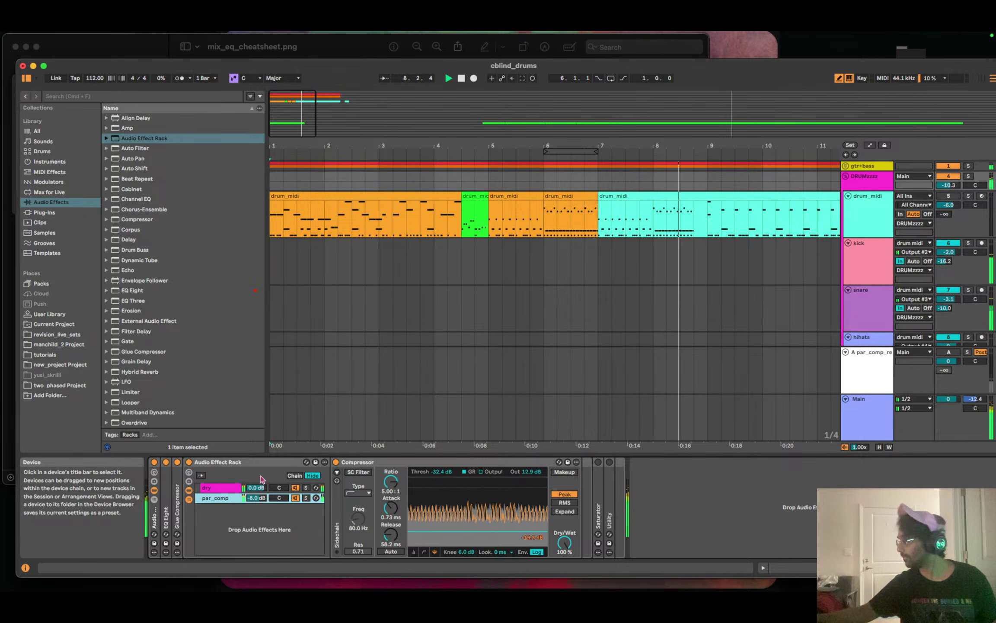
key("space")
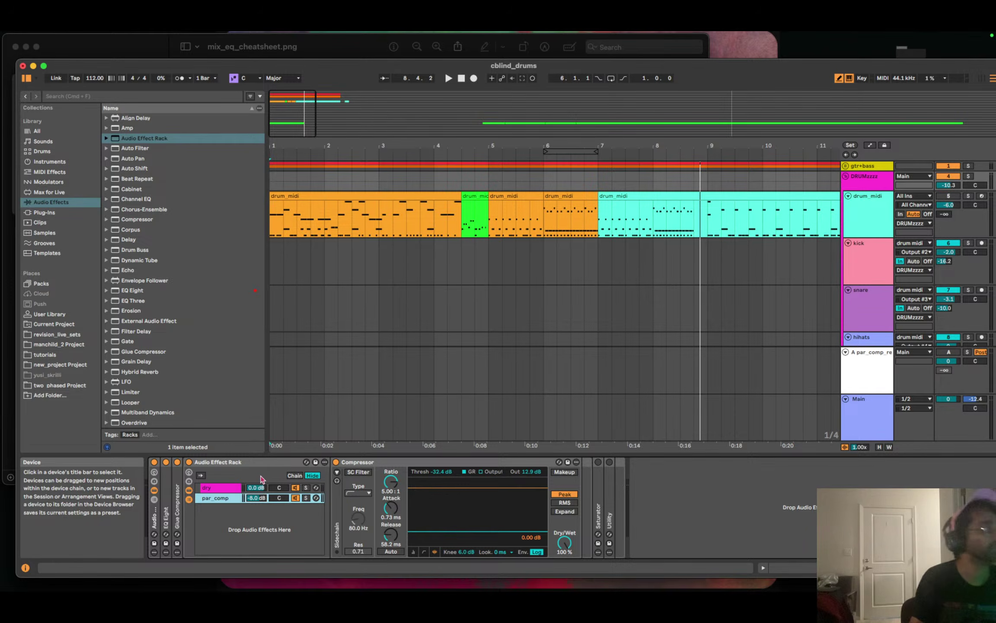
key("space")
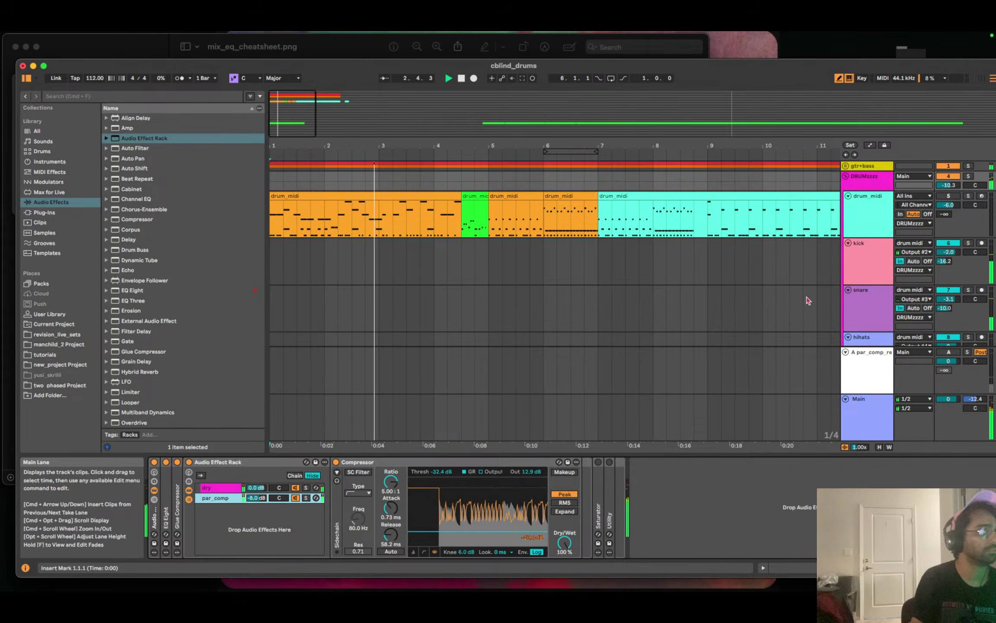
key("space")
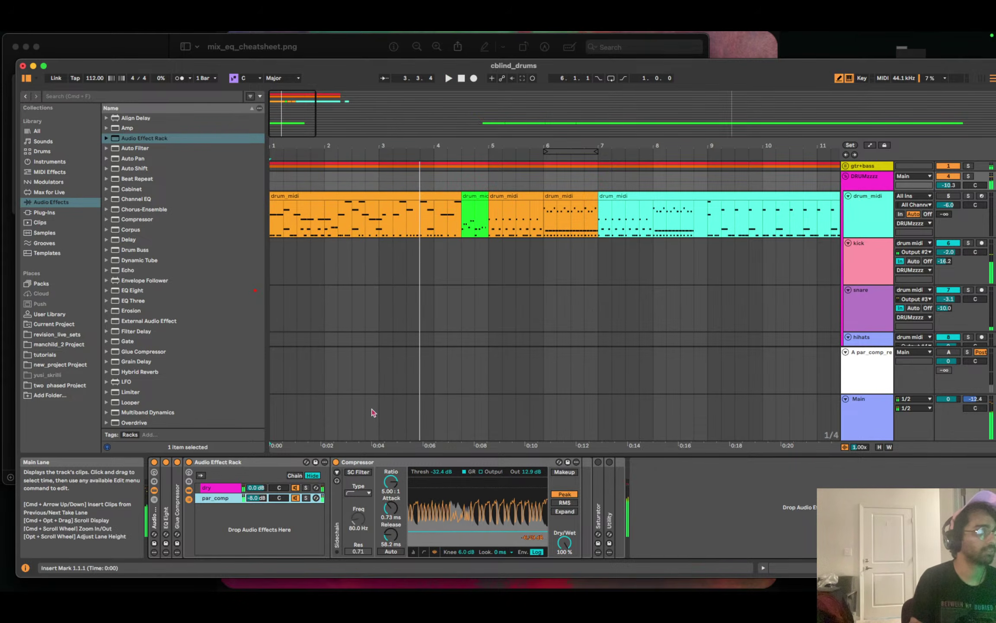
Reduce the room track's Compressor ratio to 3.94:1 during playback.
scroll(908, 273, "down", 5)
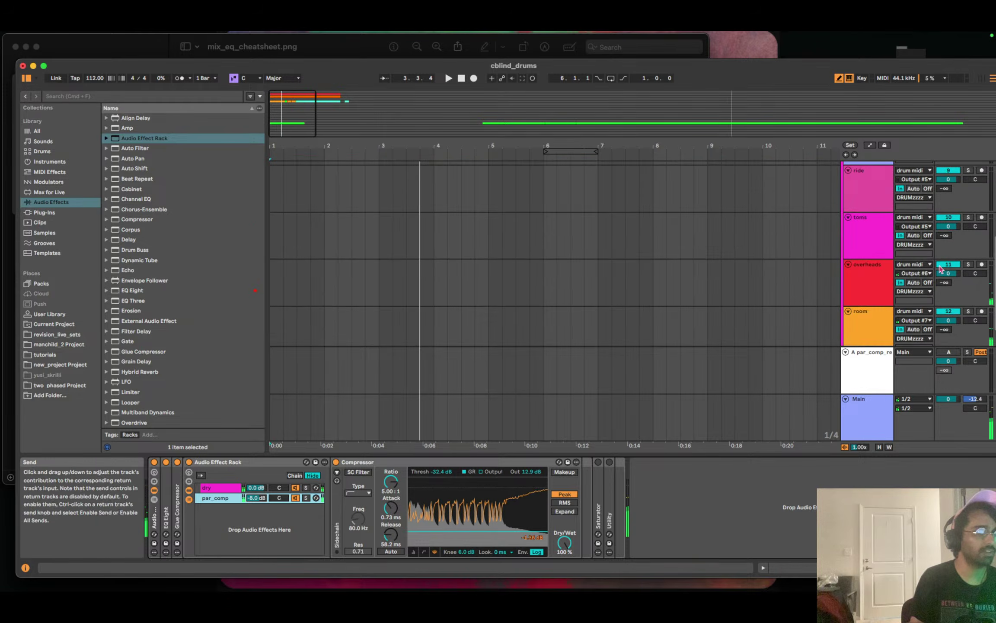
left_click(883, 333)
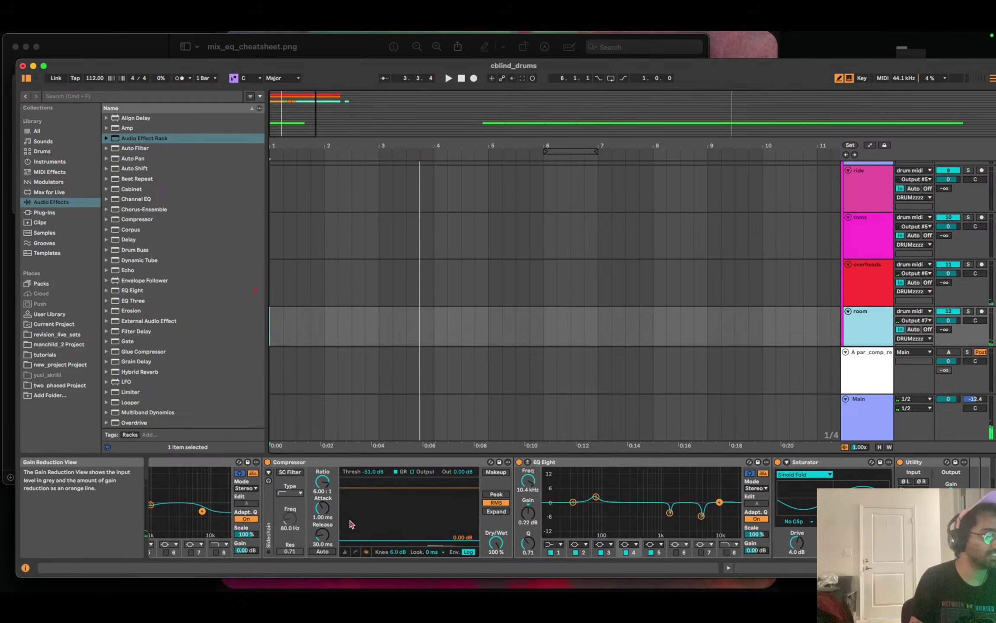
left_click(322, 481)
key("space")
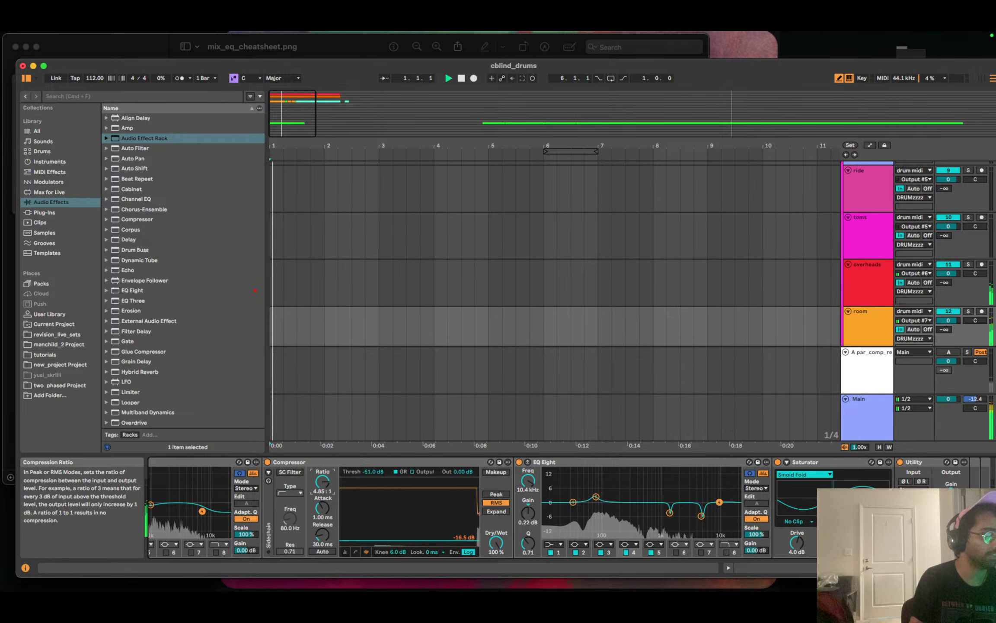
left_click_drag(323, 481, 323, 496)
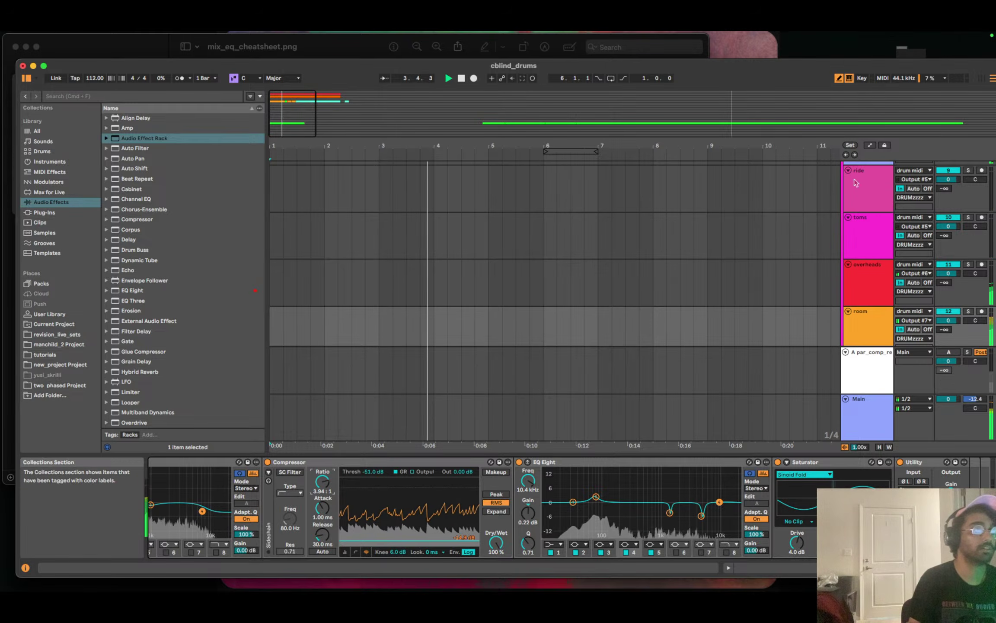
Set the overheads track's Utility gain to 2.22 dB with the track soloed, and unsolo it.
scroll(857, 186, "up", 5)
scroll(869, 207, "down", 3)
scroll(959, 295, "down", 2)
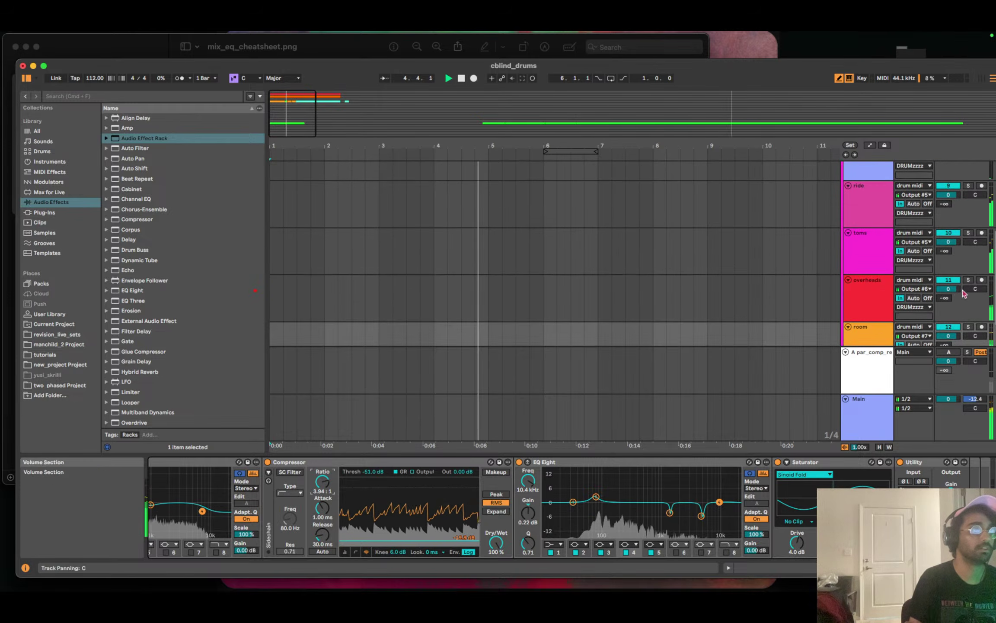
left_click(868, 280)
double_click(719, 510)
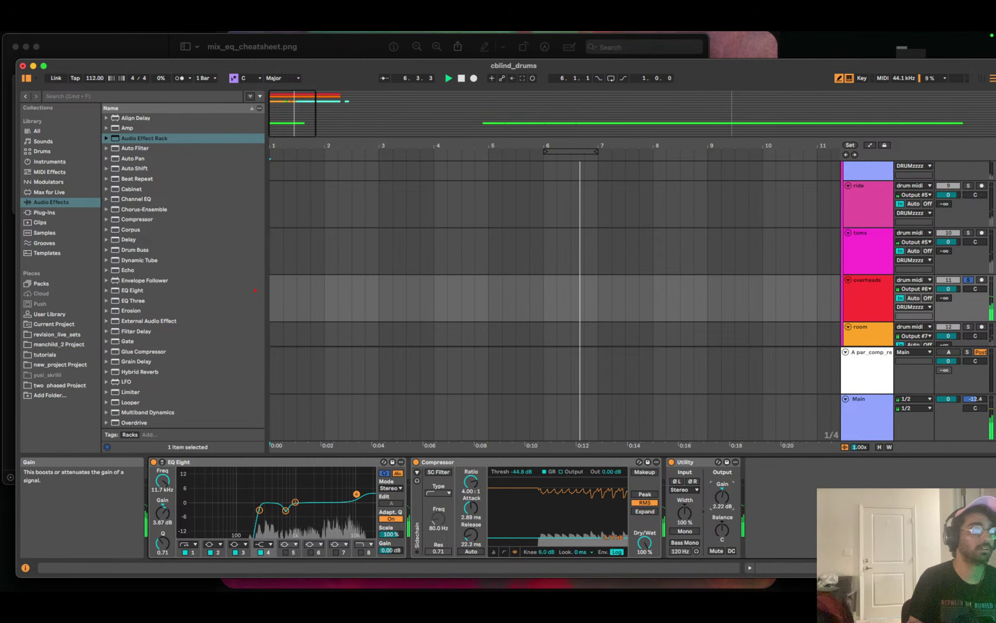
left_click(971, 270)
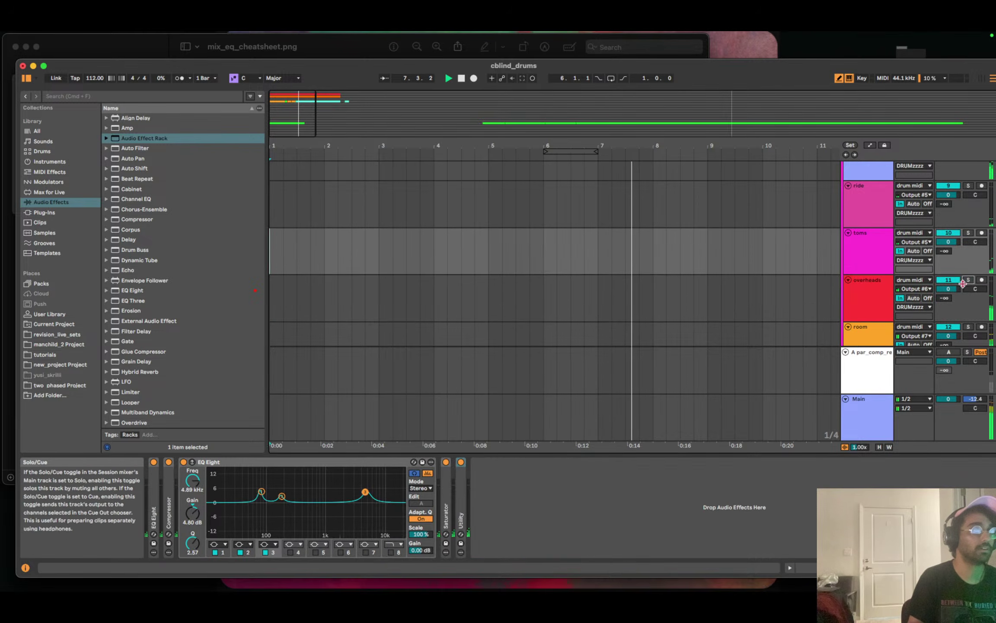
Raise the overheads track's Utility gain to 2.78 dB during playback.
left_click(867, 299)
left_click_drag(722, 503, 725, 496)
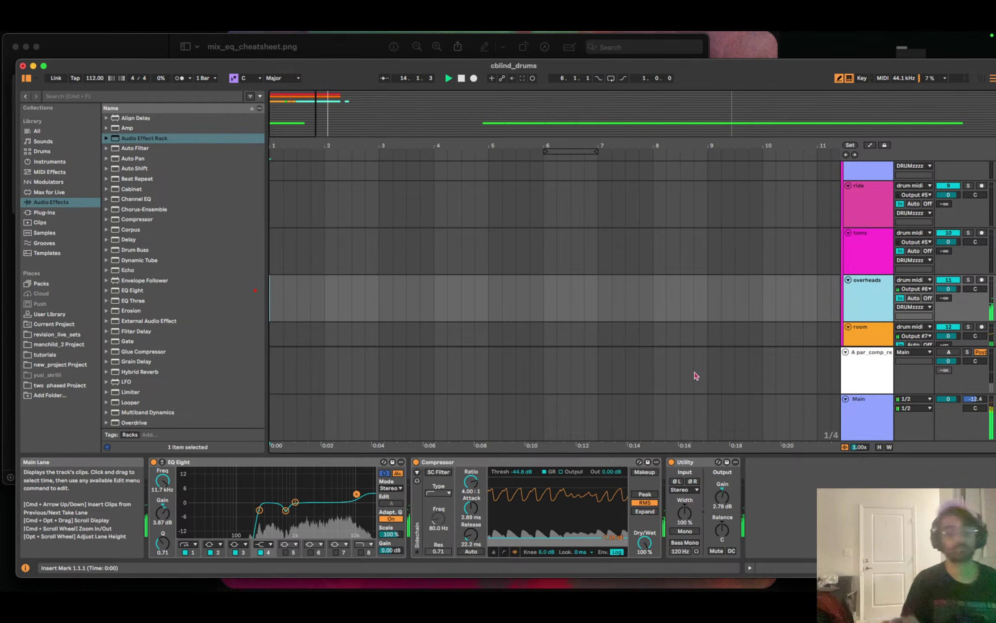
Open SSD5's Edit view from drum_midi and lower the Room mic volume to -6.41 for Crash L and -8.32 for Crash R.
scroll(695, 372, "up", 5)
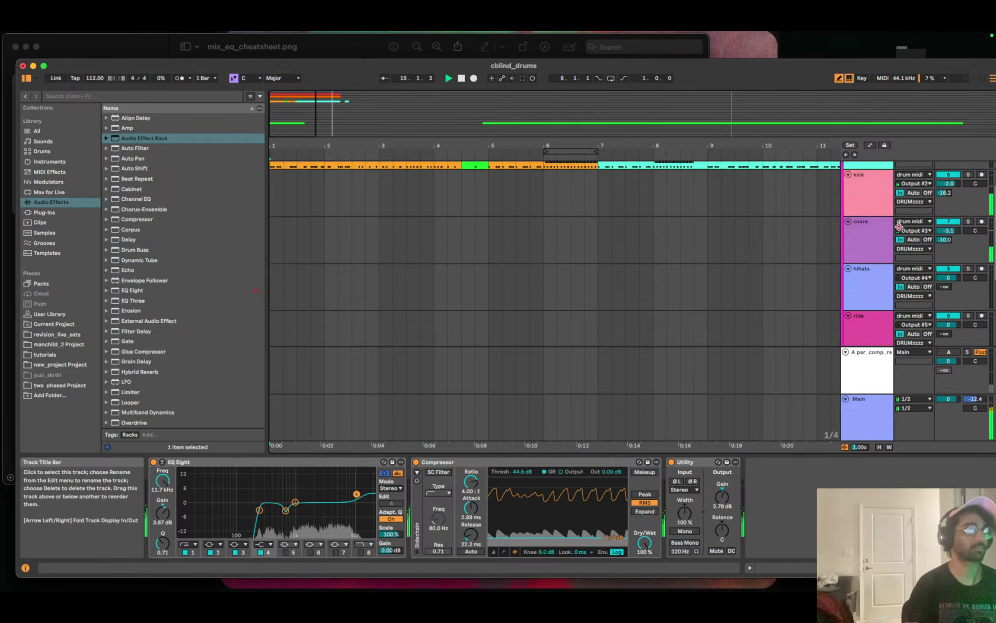
left_click(848, 256)
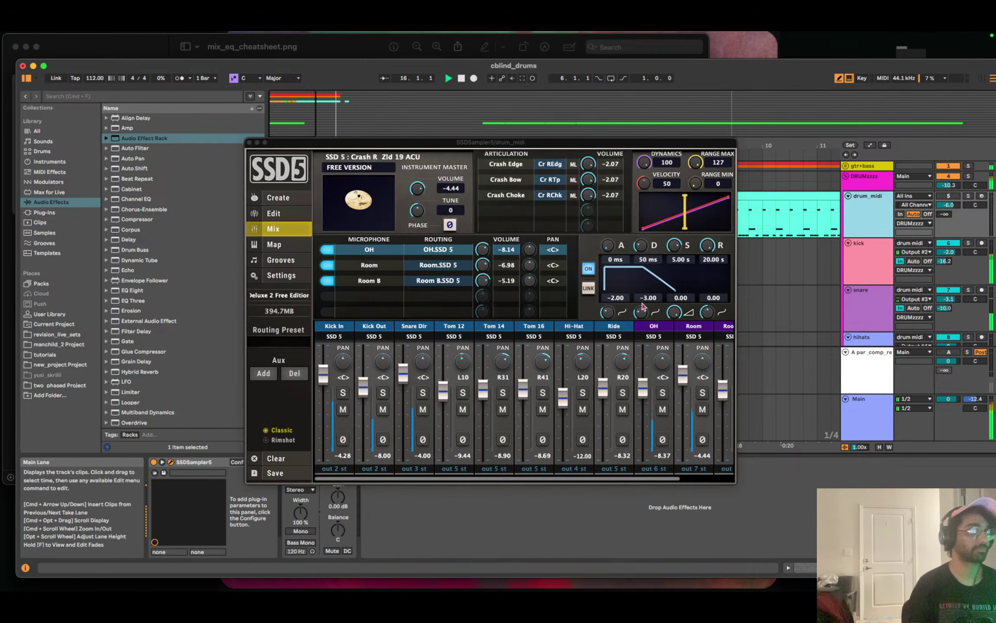
left_click(283, 213)
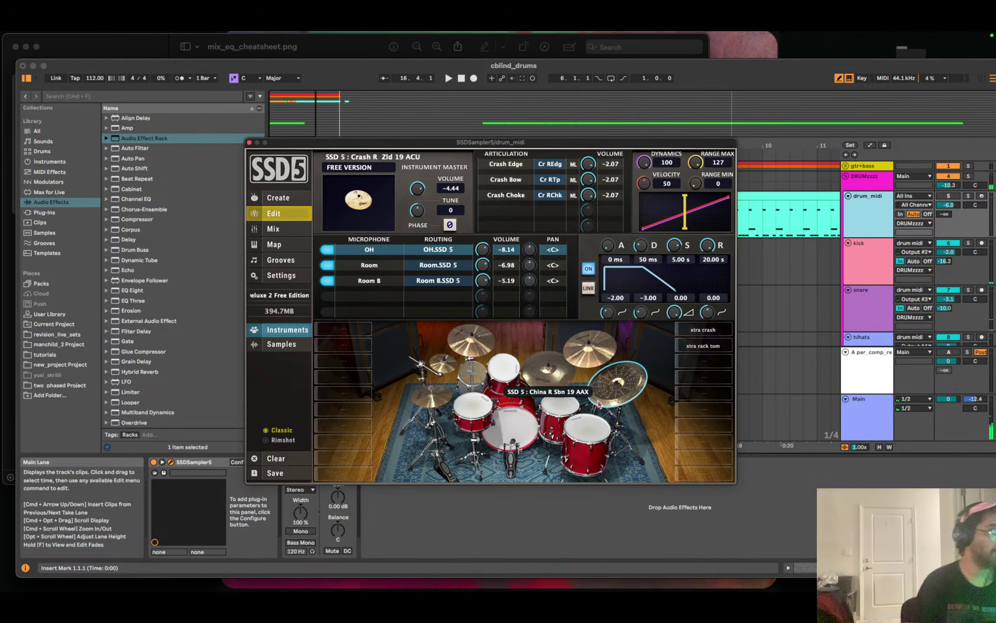
left_click(531, 380)
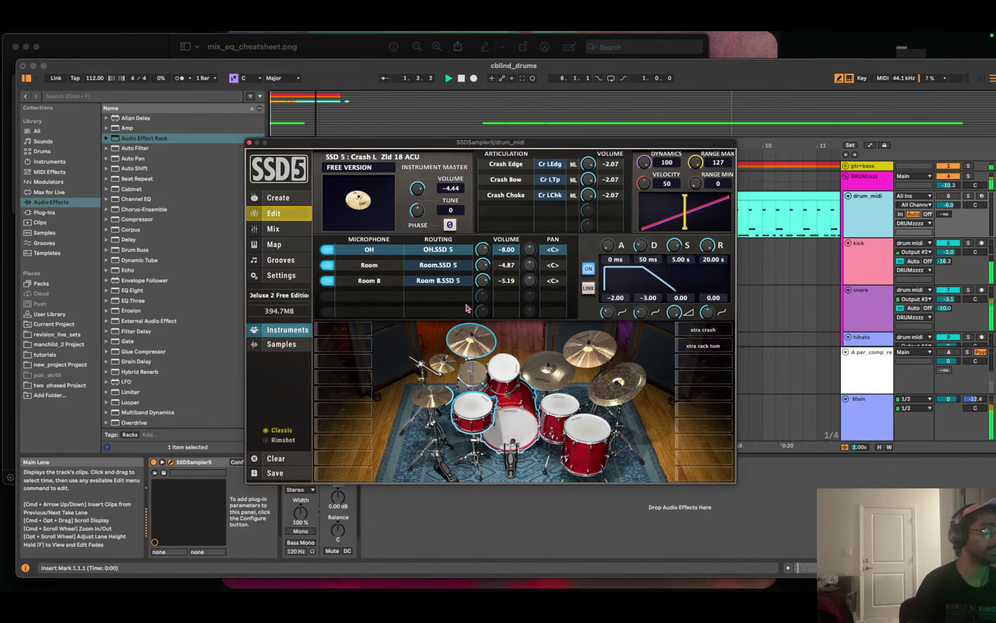
scroll(482, 265, "down", 1)
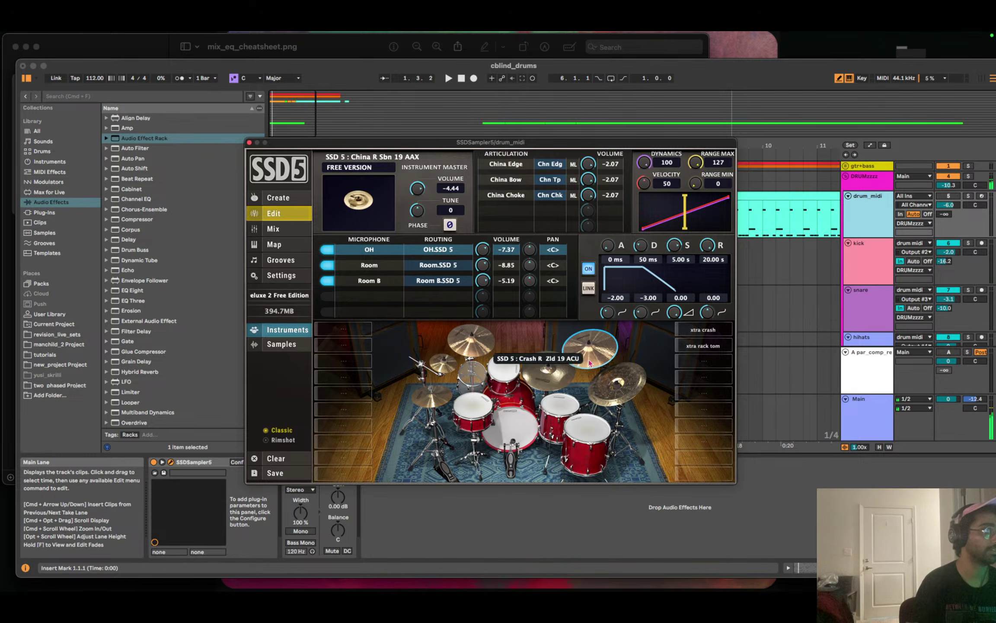
scroll(483, 269, "down", 3)
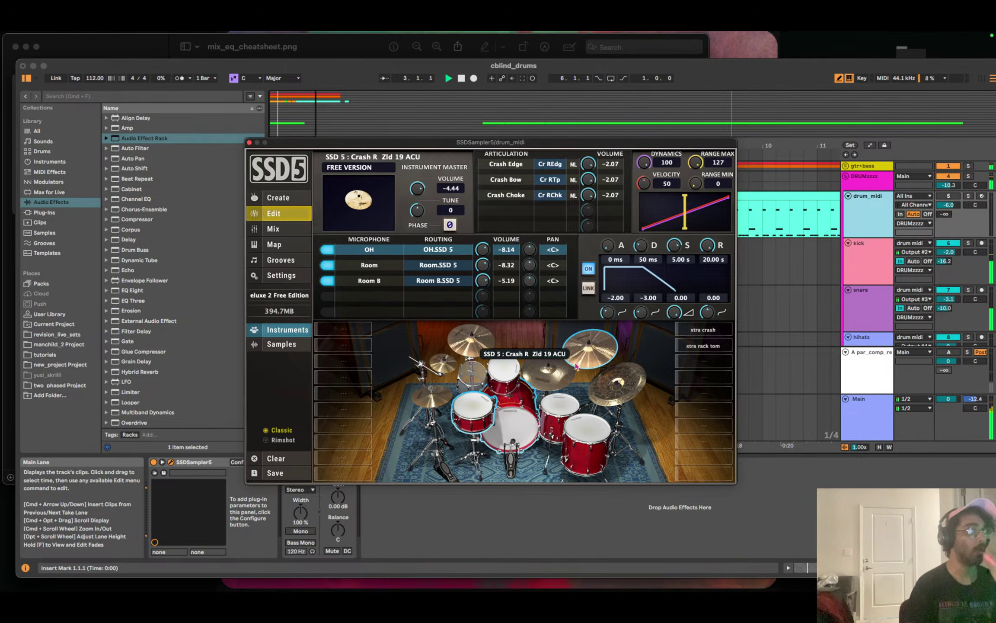
Raise the OH mic volume of the China cymbal to -6.70 and of Crash L to -7.71.
left_click(600, 385)
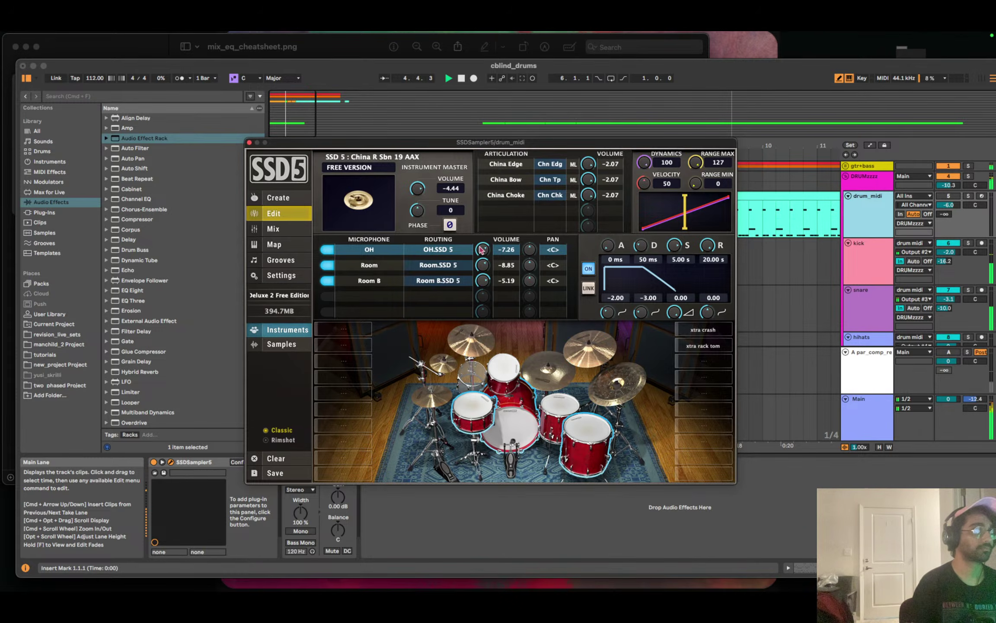
scroll(482, 249, "up", 1)
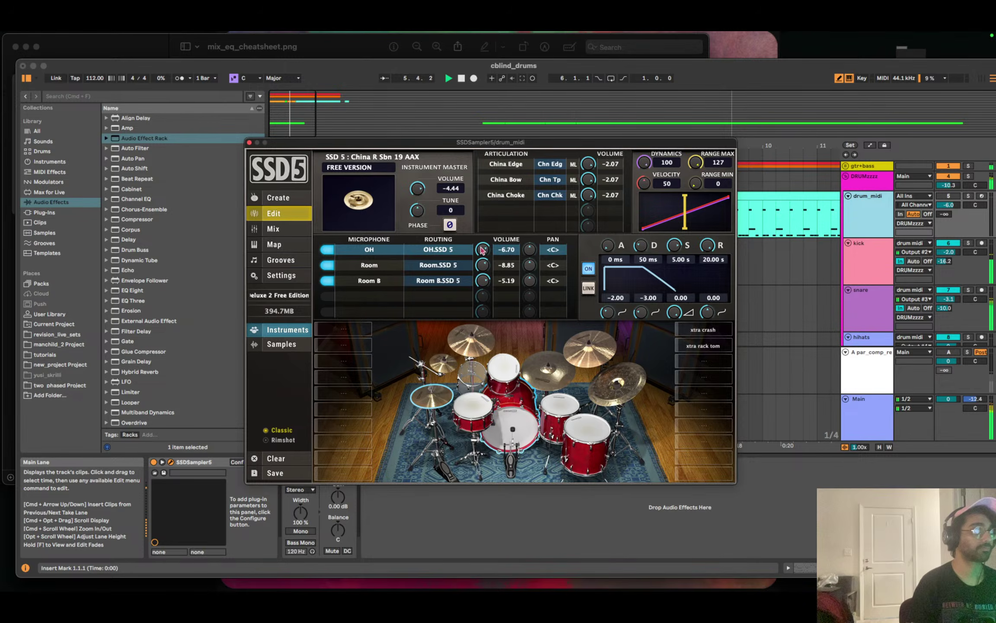
left_click(599, 367)
left_click_drag(497, 265, 487, 255)
scroll(484, 251, "up", 1)
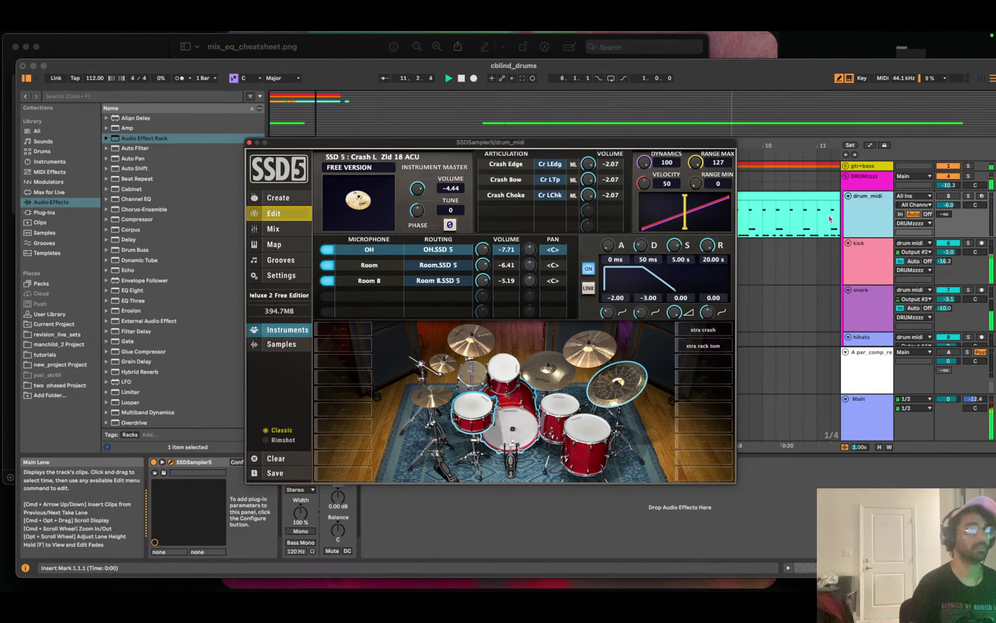
Lower the par_comp chain in the DRUMzzzz group's Audio Effect Rack to -9.5 dB.
left_click(871, 181)
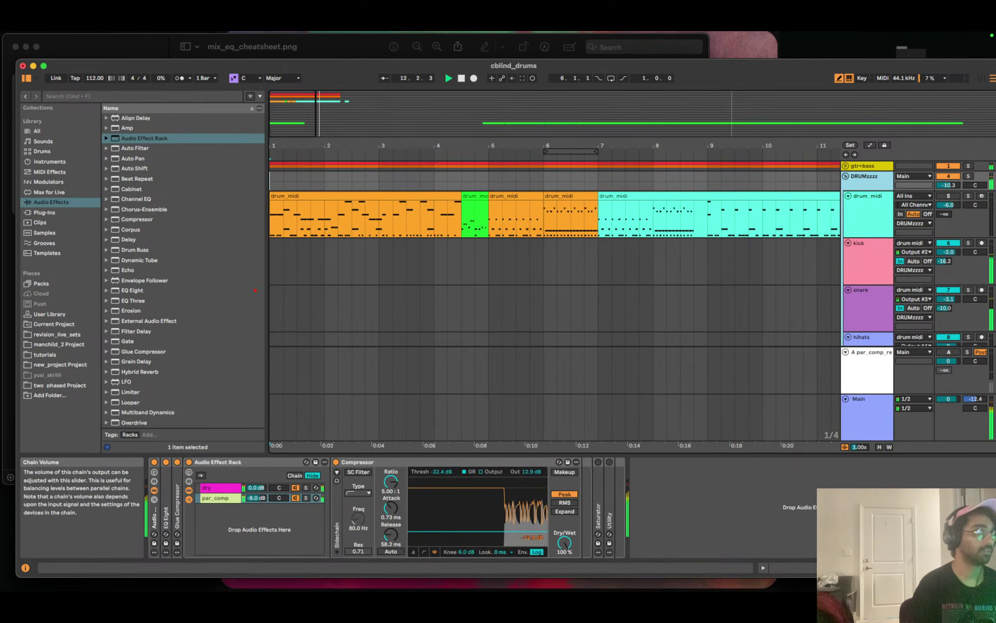
left_click(256, 498)
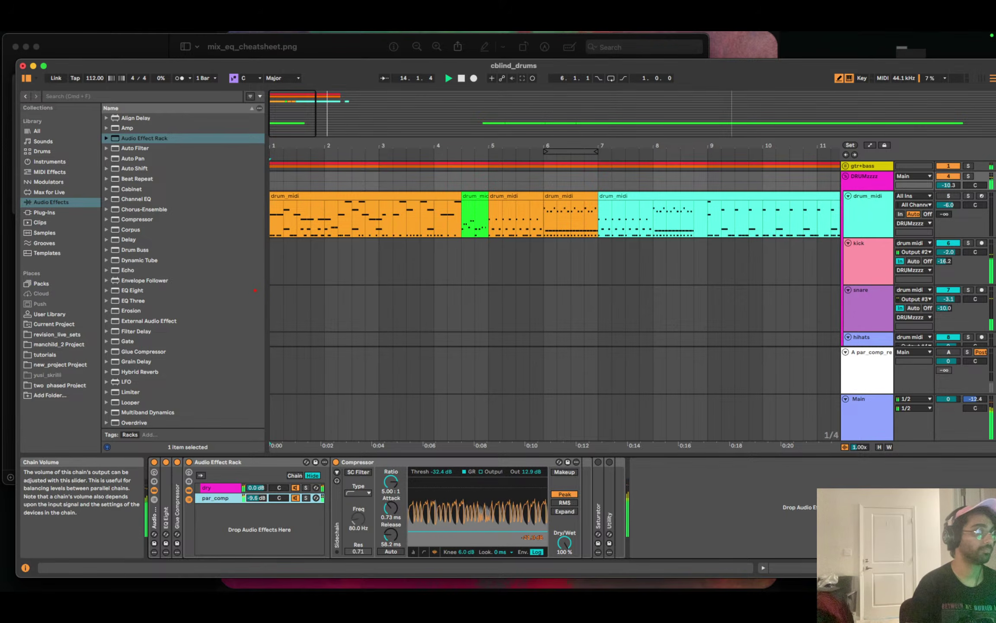
left_click_drag(257, 498, 254, 500)
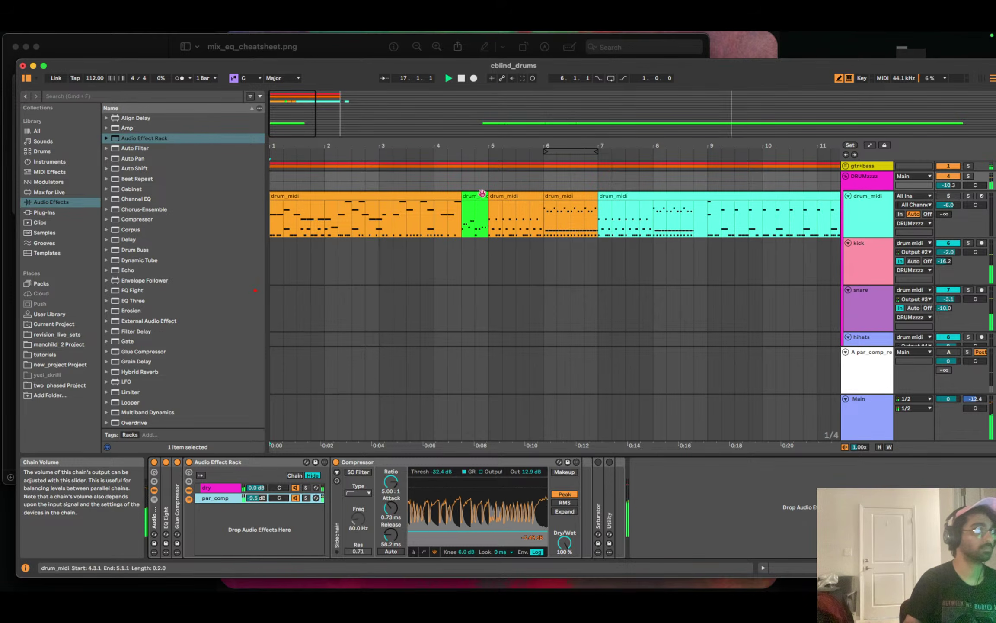
Restart playback and lower the DRUMzzzz group's track volume to -11.0 dB.
left_click(450, 79)
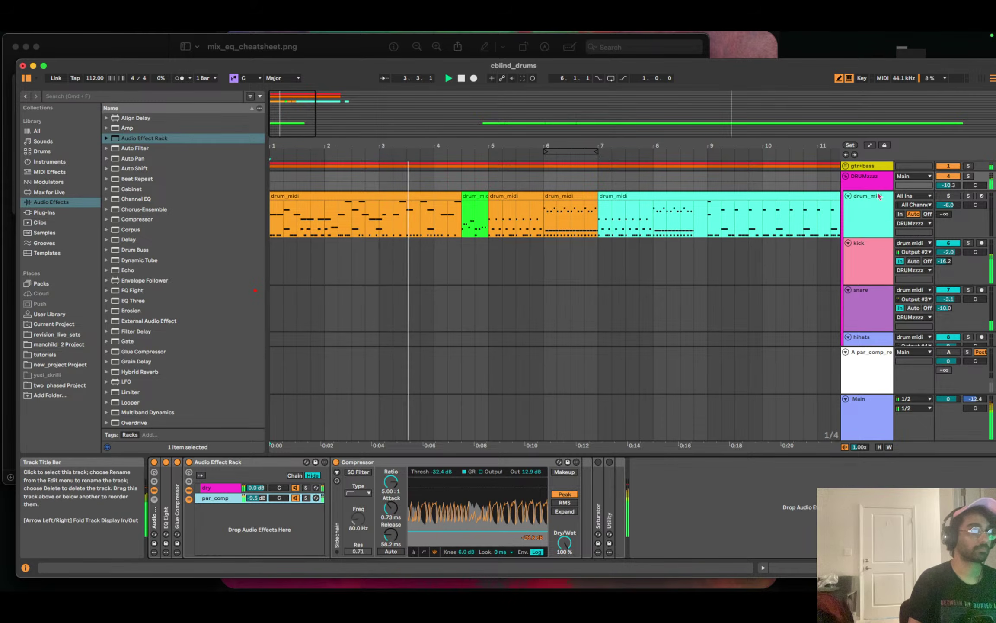
left_click(950, 185)
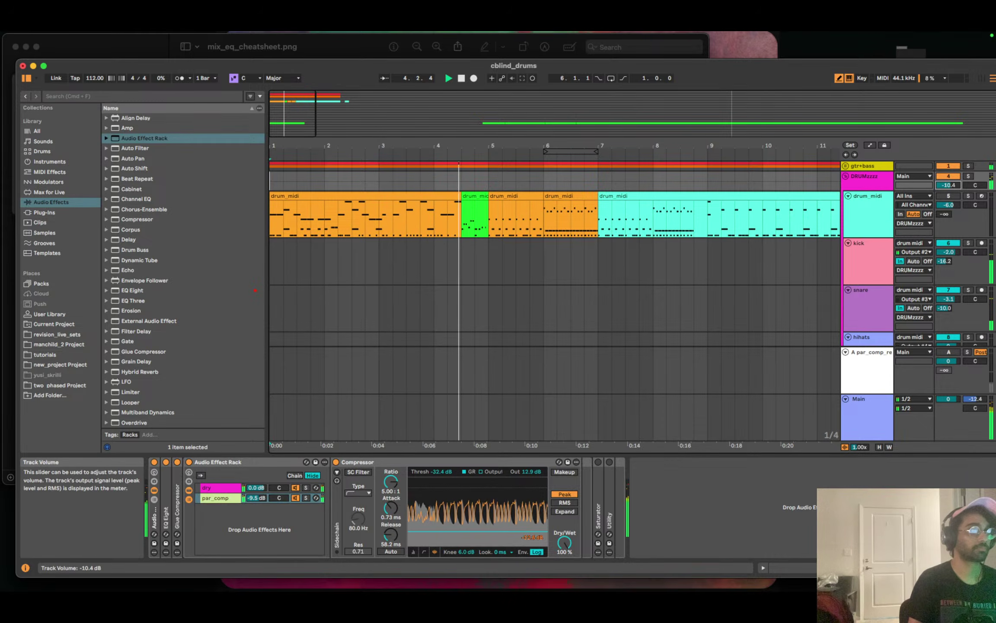
left_click_drag(950, 186, 950, 188)
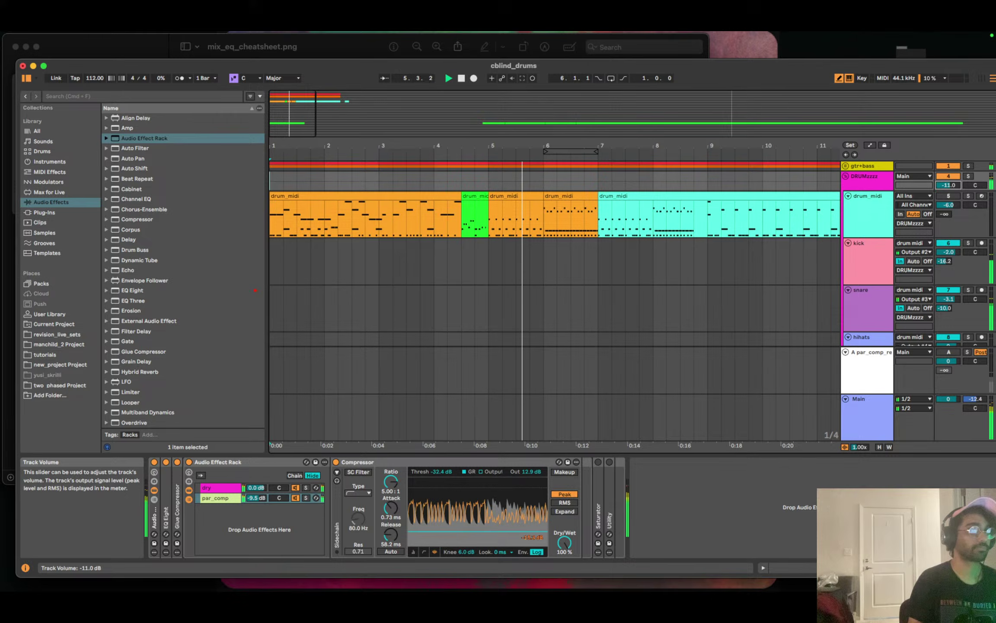
Add an EQ Eight after the Compressor in the DRUMzzzz par_comp chain and expand its frequency display.
left_click(870, 186)
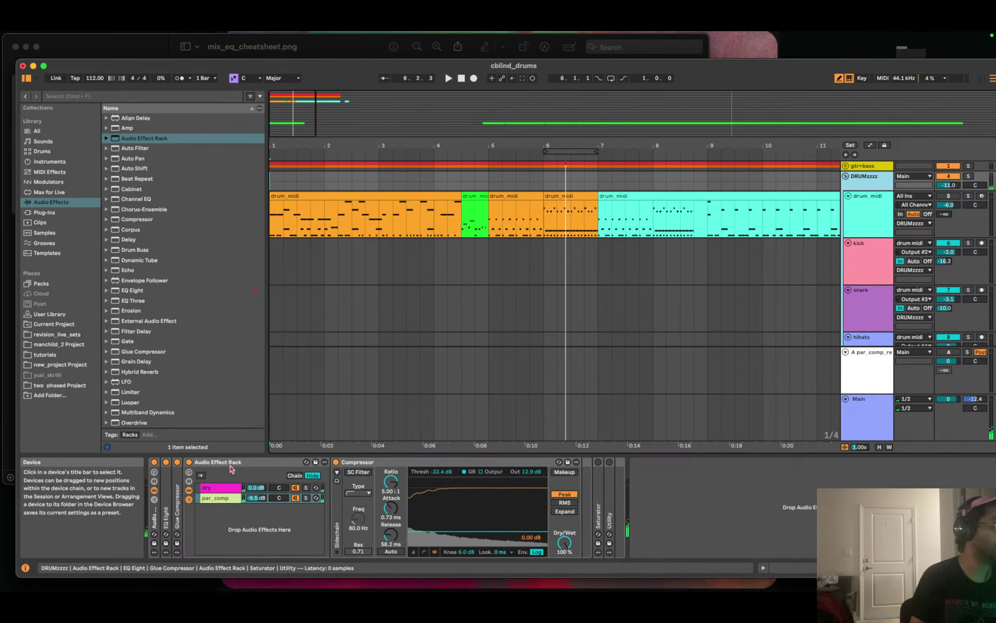
double_click(236, 463)
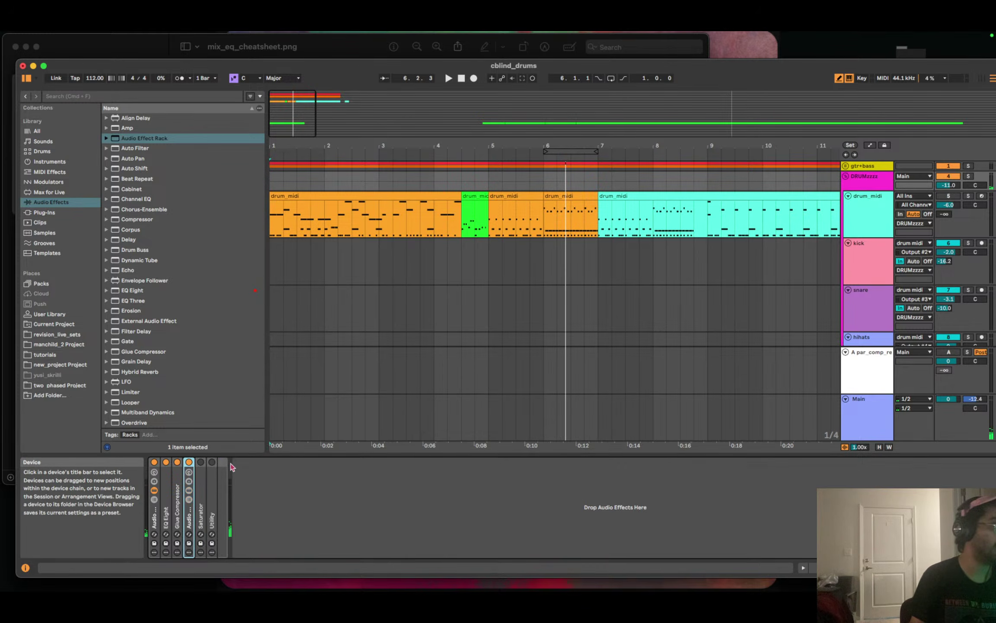
double_click(193, 521)
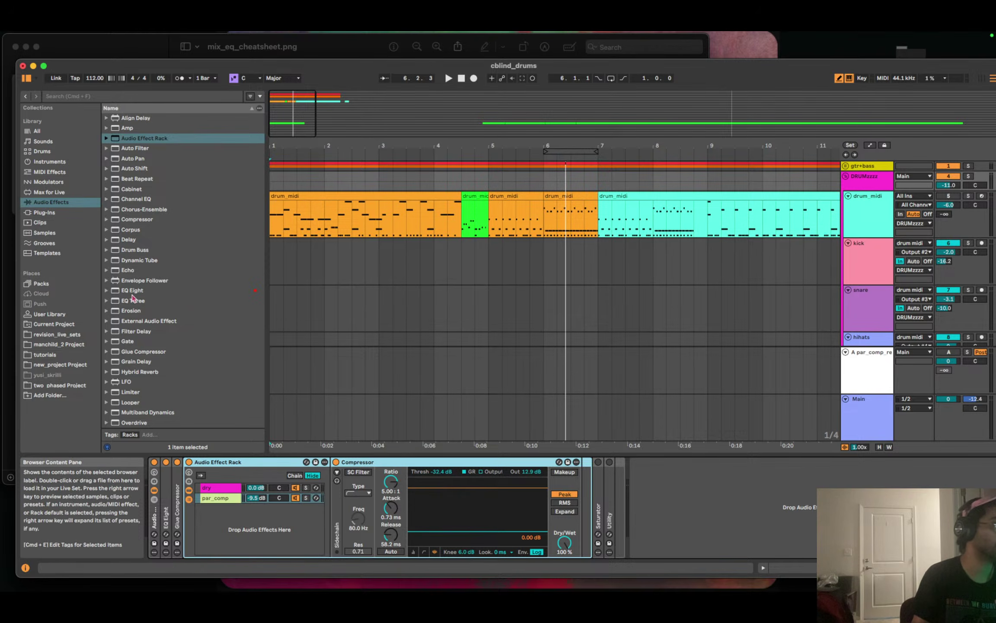
left_click_drag(133, 290, 579, 479)
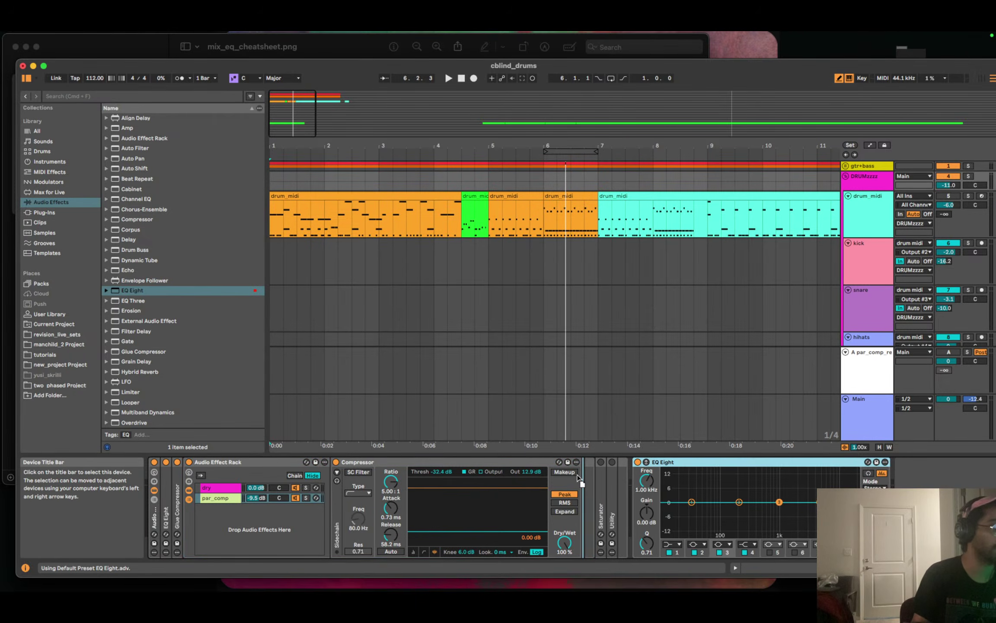
left_click(882, 474)
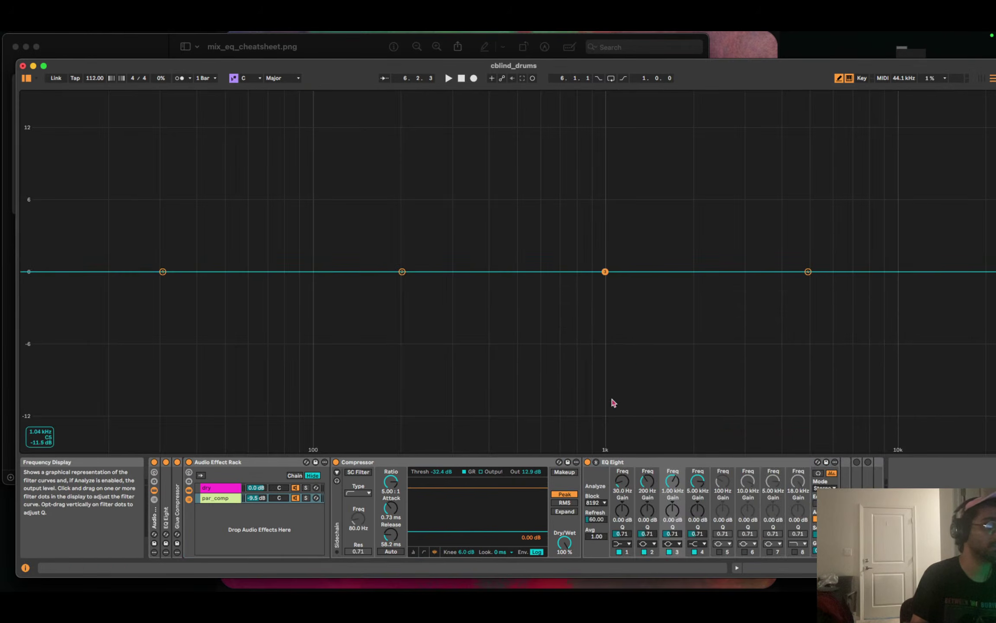
Turn off the new EQ Eight's band 4, move band 3 to 5.85 kHz at 0 dB, and start playback.
left_click_drag(808, 272, 894, 264)
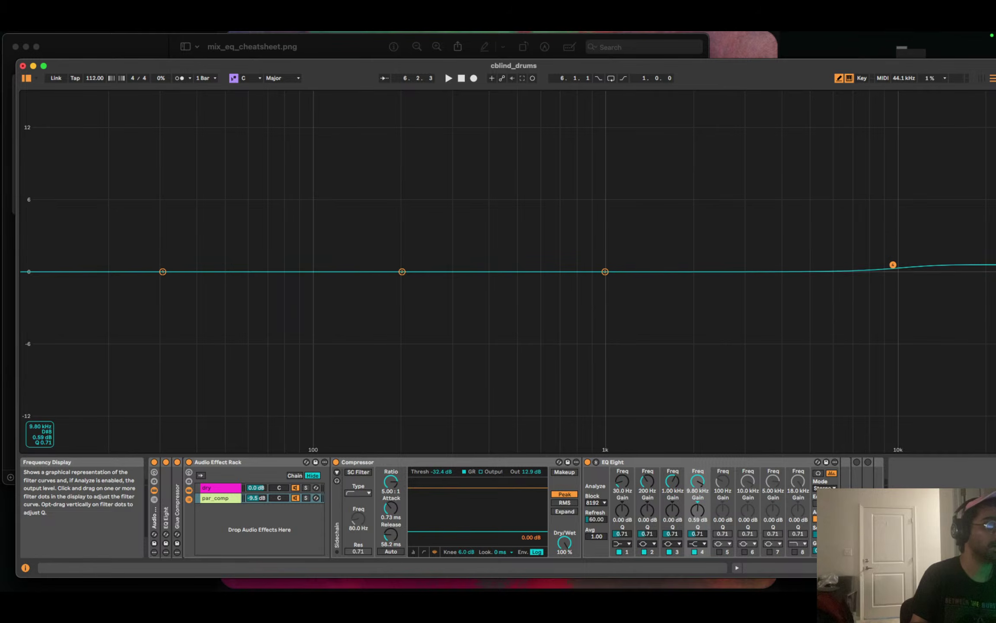
left_click(695, 552)
left_click(605, 272)
left_click_drag(606, 272, 828, 272)
key("space")
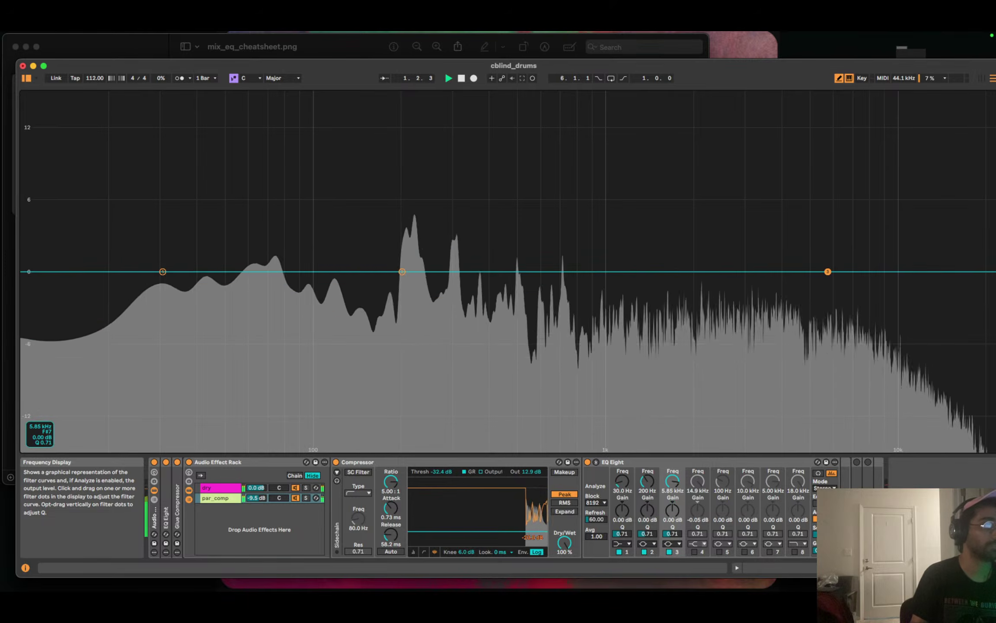
Enable the EQ's audition mode, set band 3 to a -4.65 dB cut at 4.03 kHz with Q 6.80, and audition the mix.
left_click(819, 474)
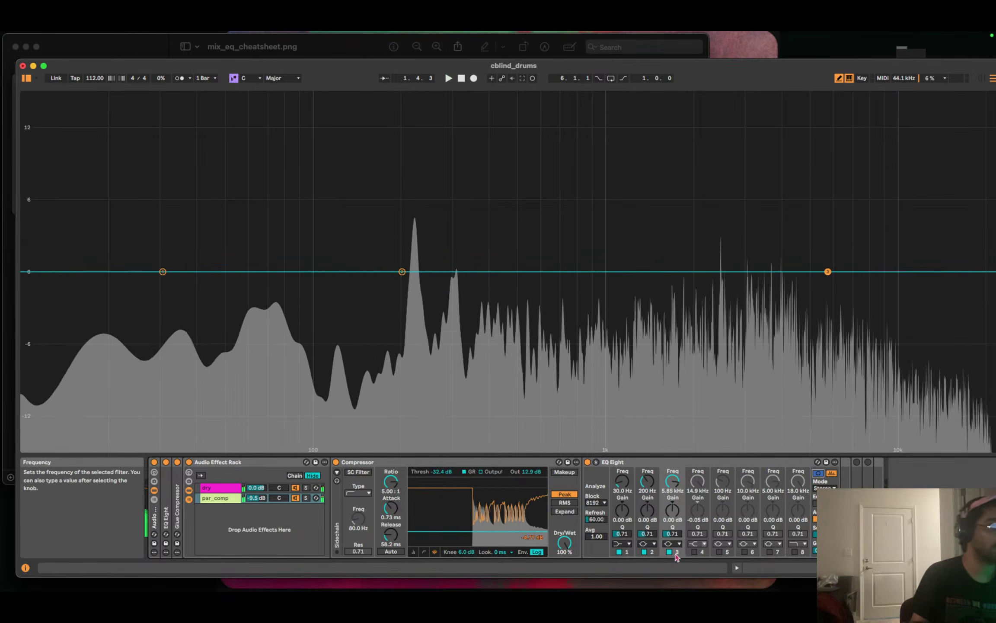
left_click_drag(672, 533, 672, 497)
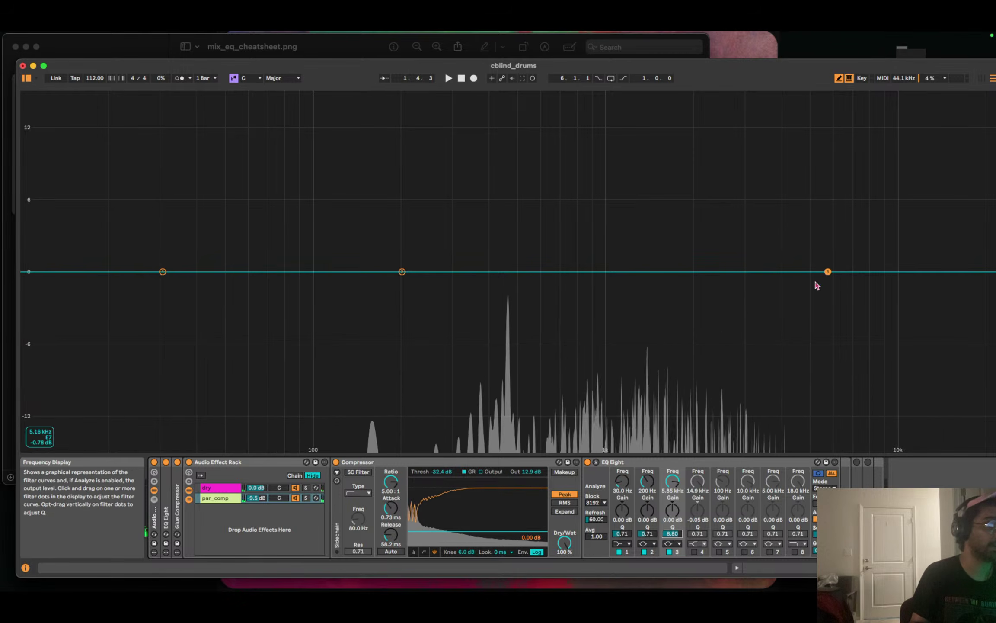
left_click_drag(822, 276, 801, 311)
key("space")
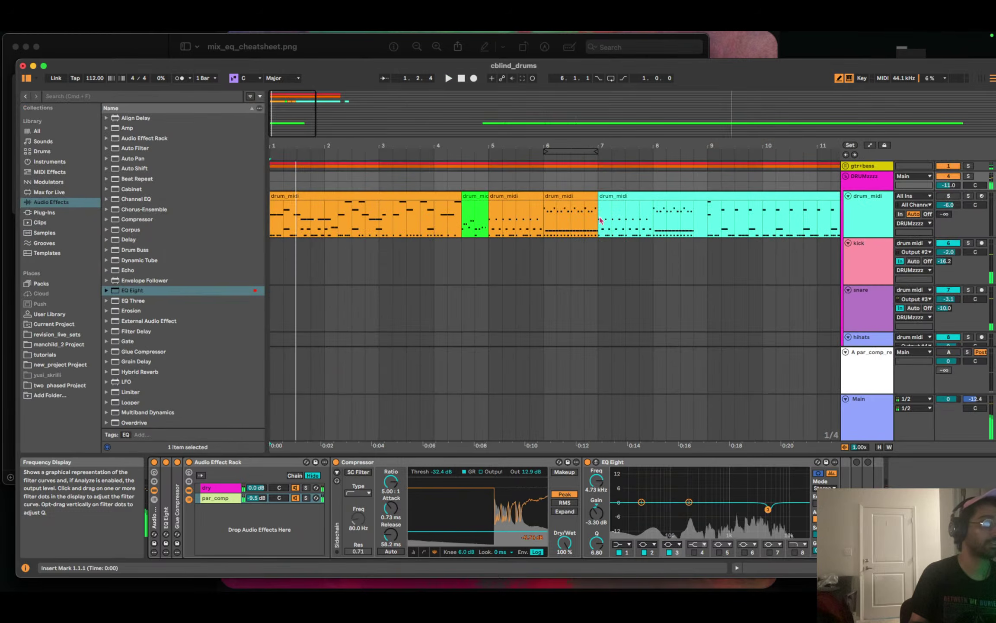
key("Escape")
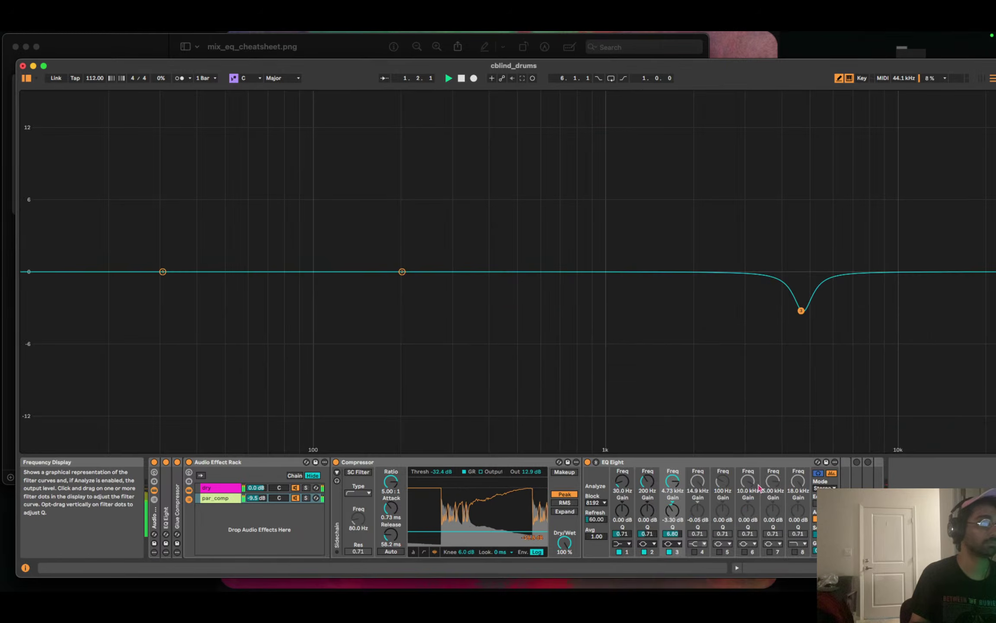
left_click_drag(805, 312, 781, 328)
key("space")
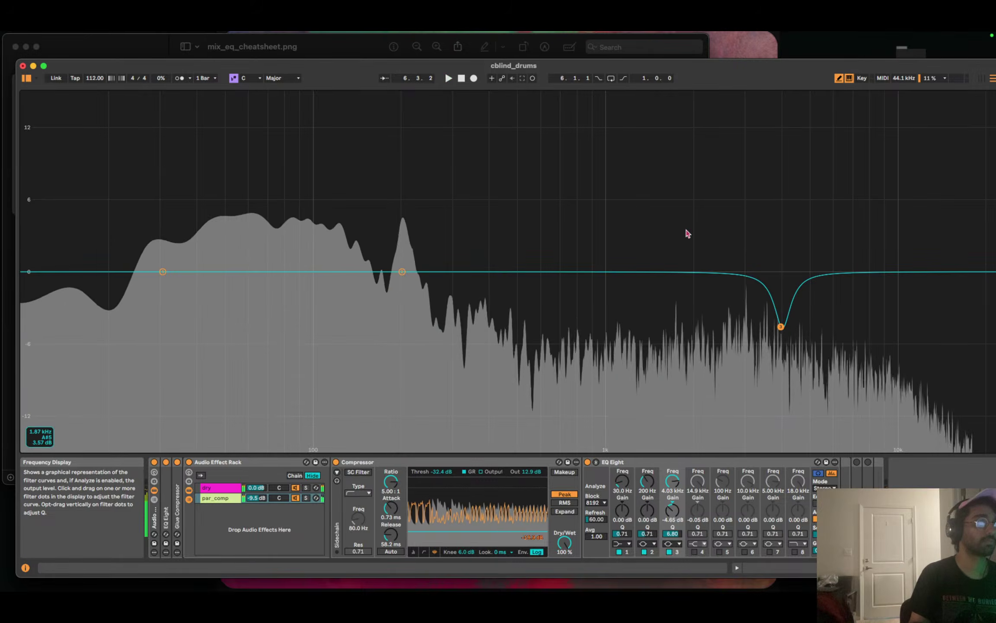
key("space")
key("Escape")
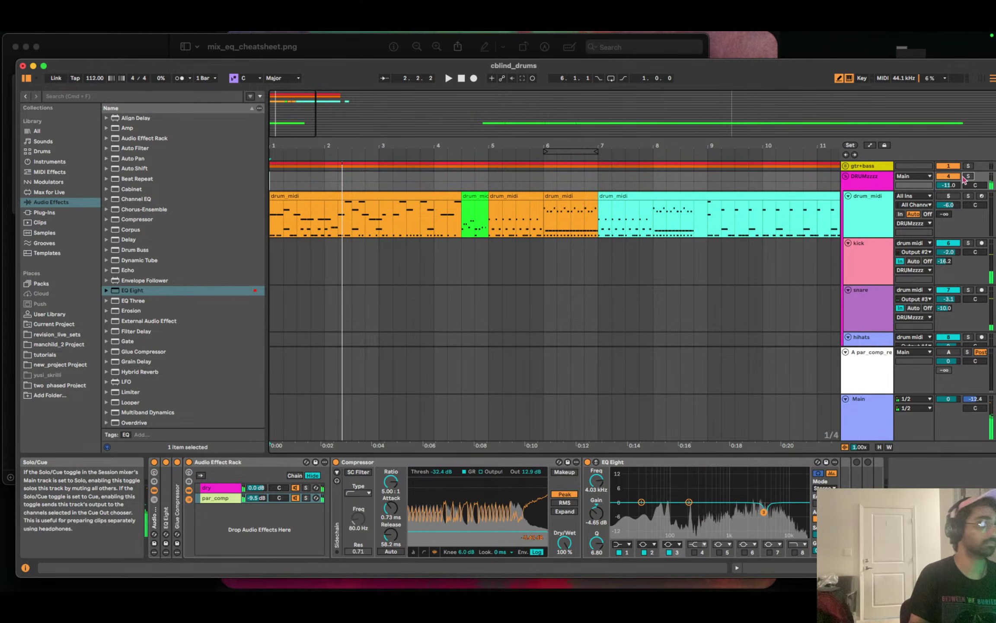
key("space")
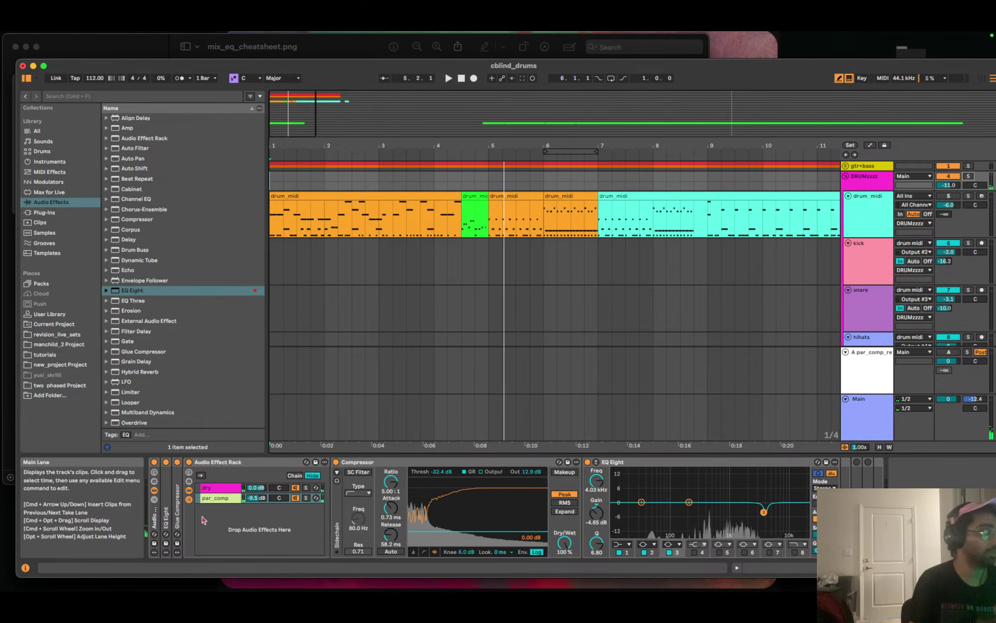
Fold the parallel compression rack and review the drum group's EQ Eight curve and Glue Compressor settings.
double_click(219, 464)
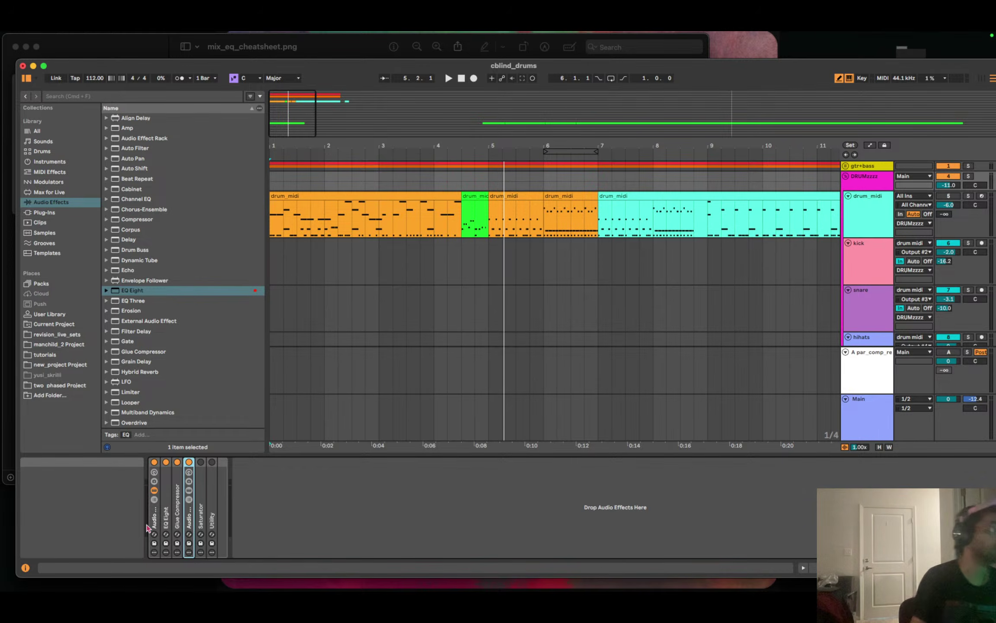
double_click(167, 516)
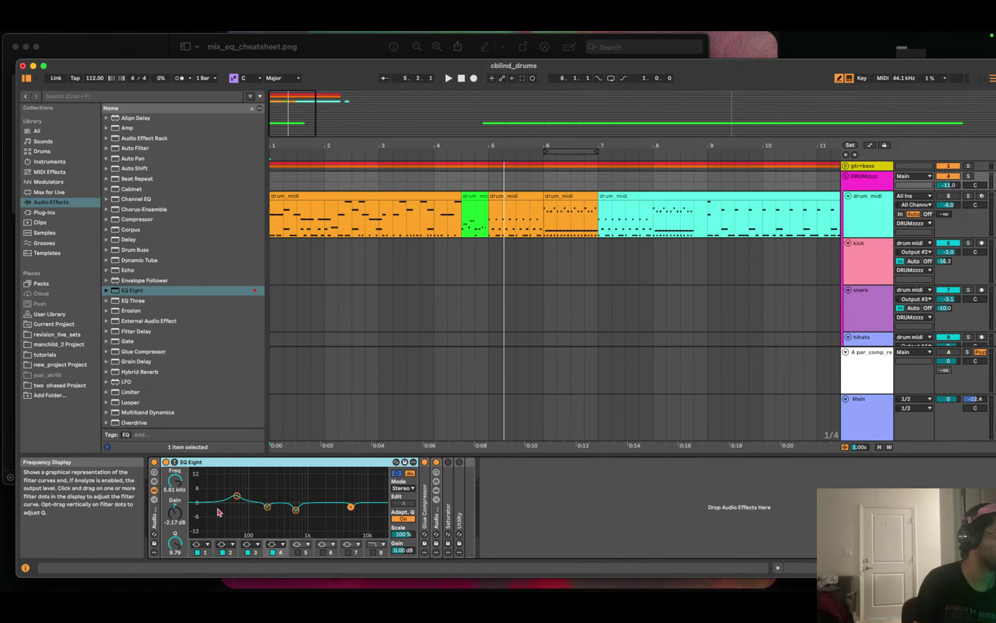
double_click(241, 511)
double_click(373, 150)
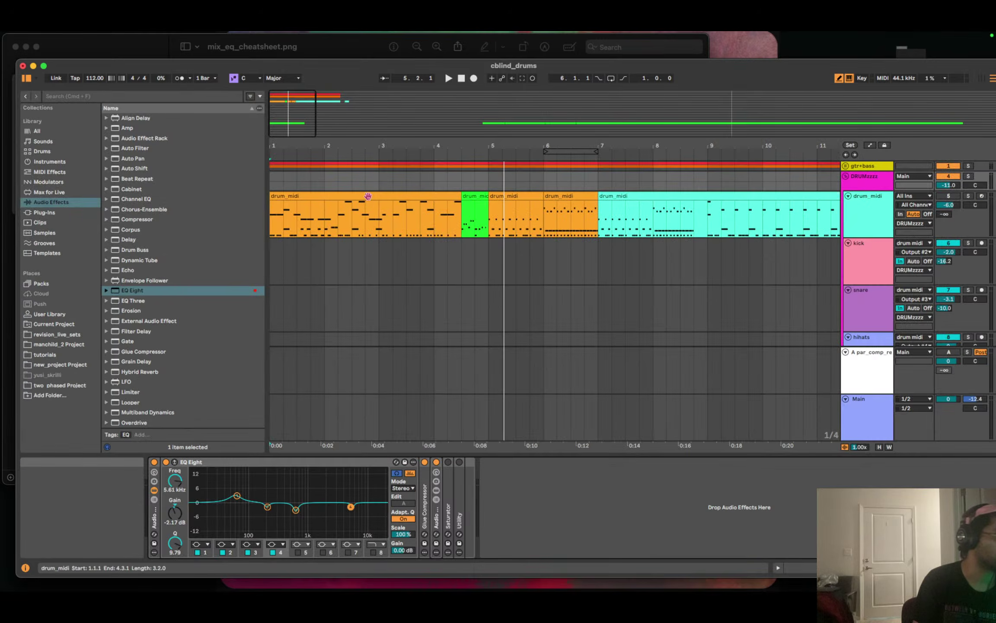
double_click(199, 461)
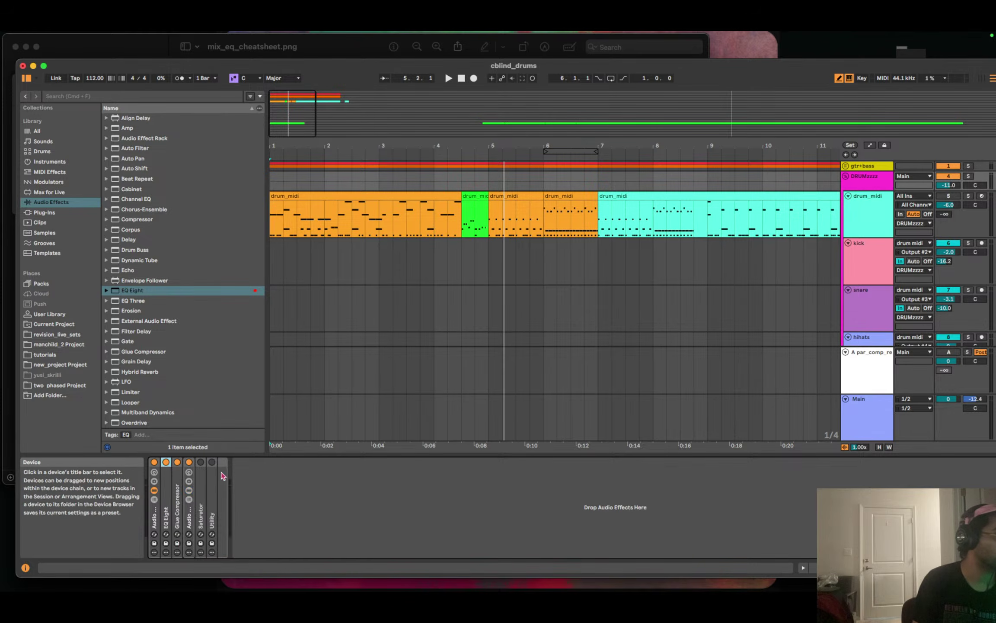
double_click(178, 499)
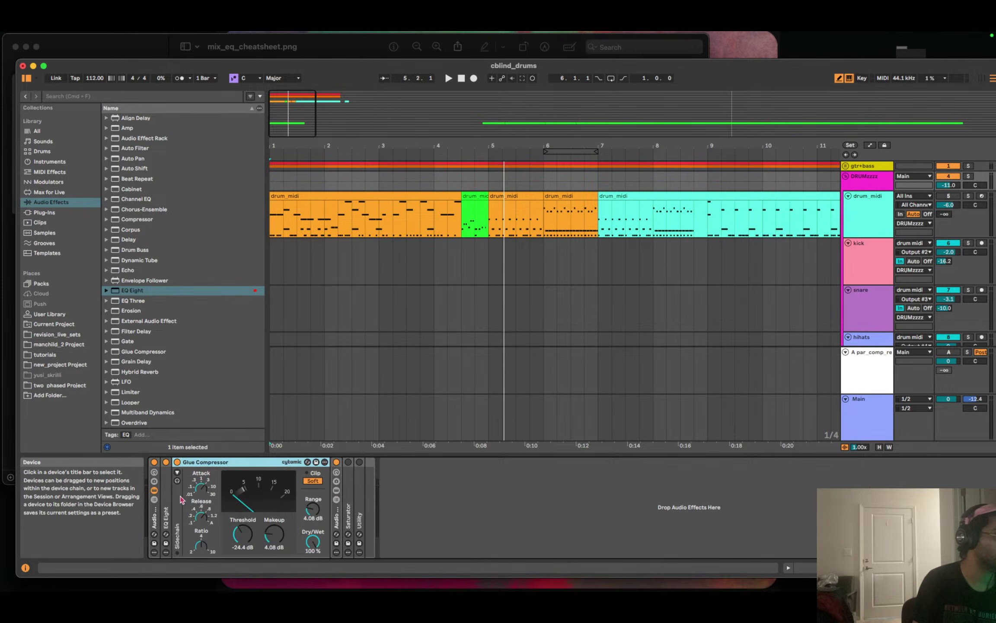
Fold the drum group's Glue Compressor and examine the parallel rack and Saturator in the device chain.
double_click(206, 461)
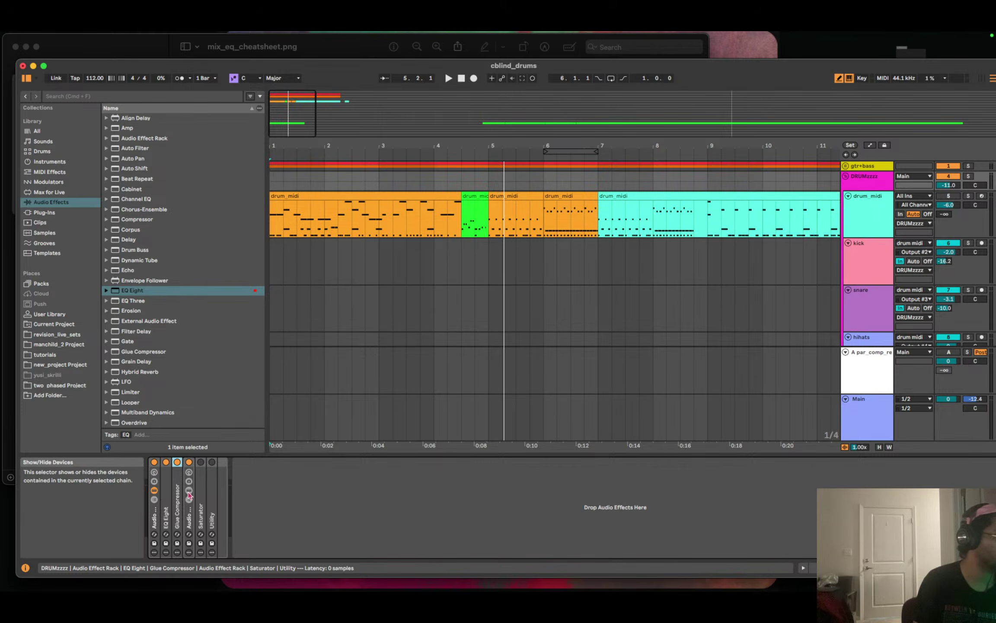
double_click(190, 517)
double_click(208, 462)
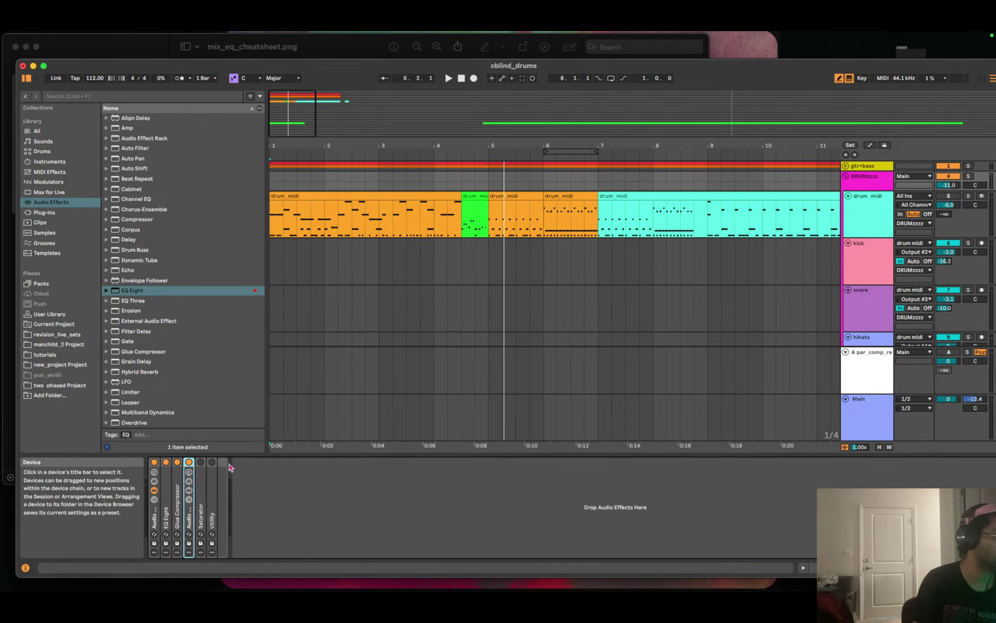
double_click(201, 501)
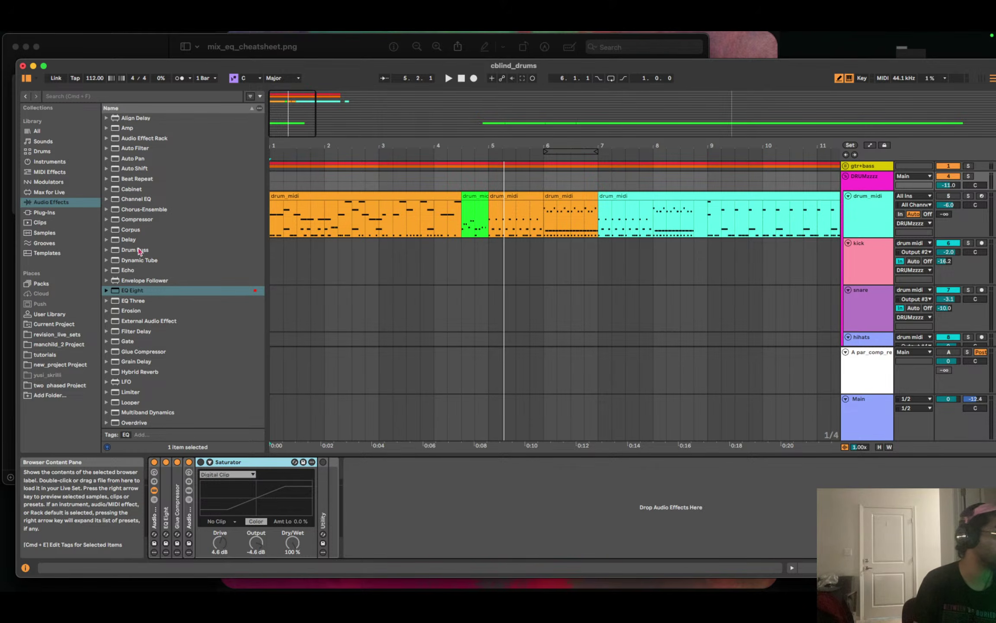
Add a Drum Buss directly before the drum group's Saturator and audition the drum group soloed.
left_click_drag(132, 251, 200, 503)
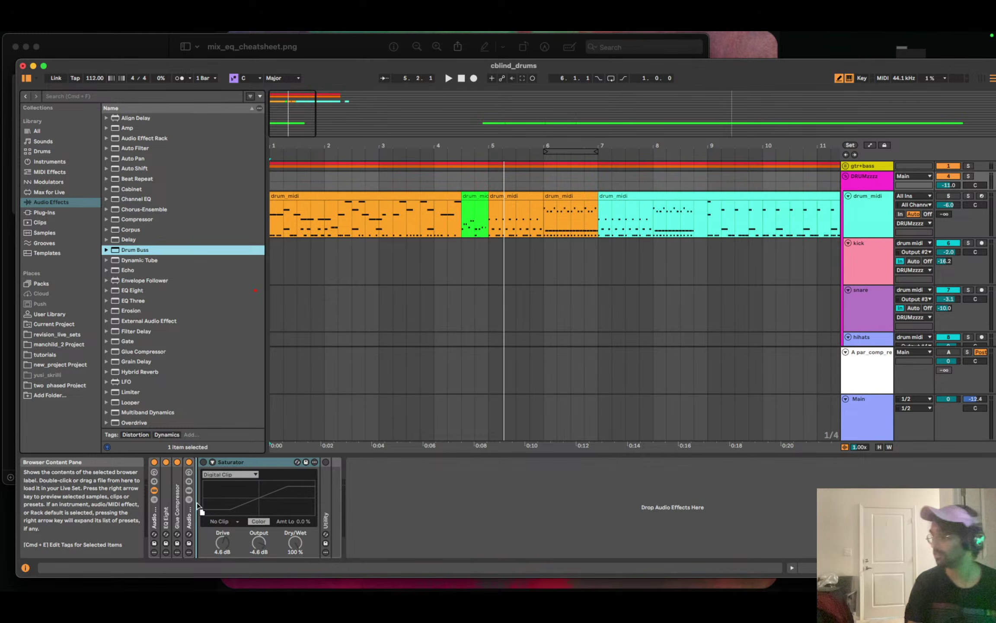
left_click_drag(196, 506, 197, 506)
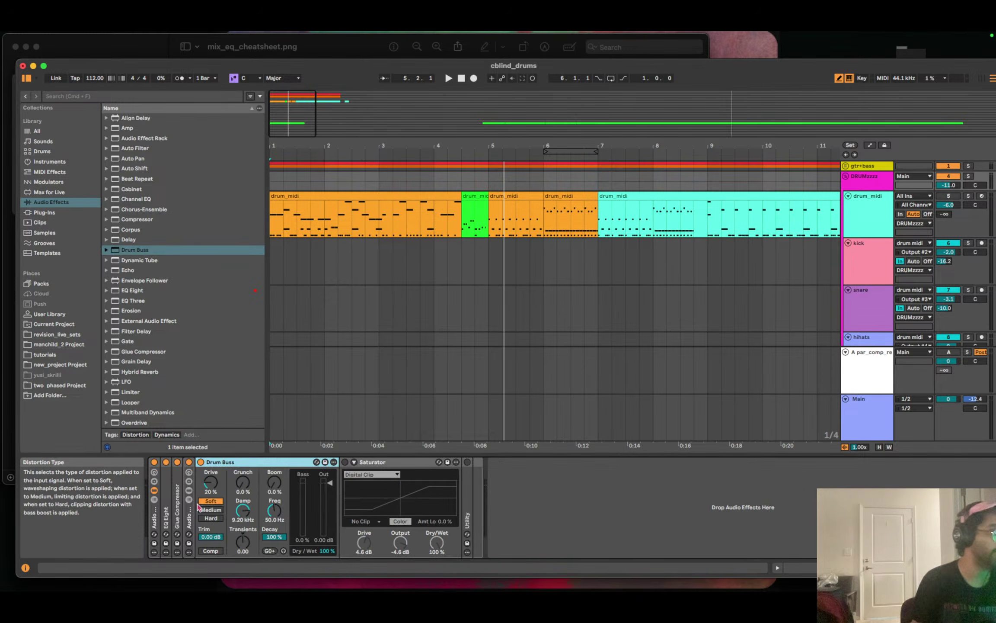
left_click(969, 178)
key("space")
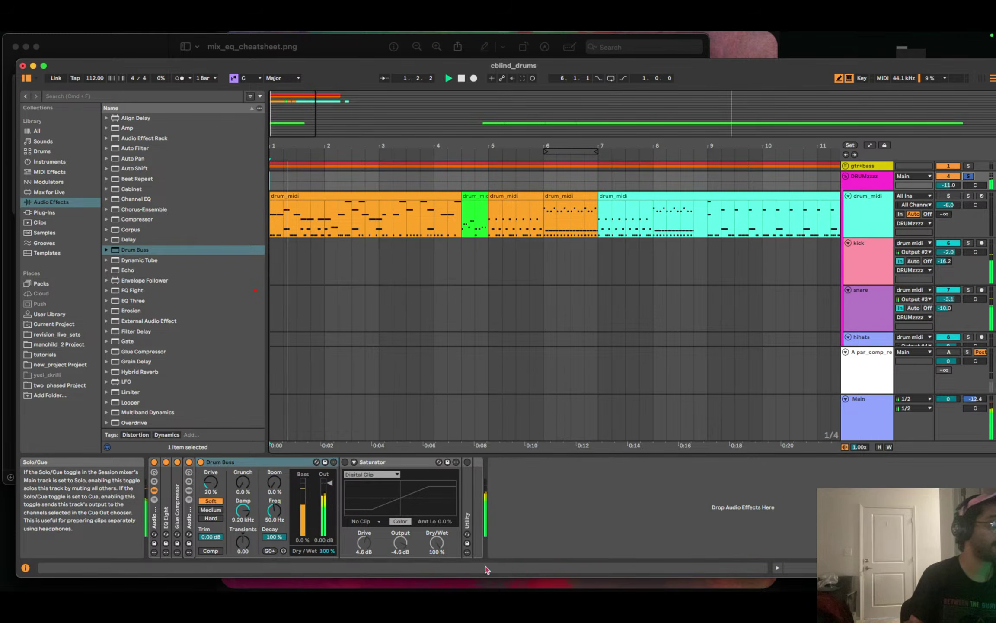
Set the Drum Buss Dry/Wet to 47% and Transients to 0.25 while auditioning the drums.
mouse_move(325, 550)
left_mouse_down()
mouse_move(325, 571)
mouse_move(316, 553)
left_mouse_up()
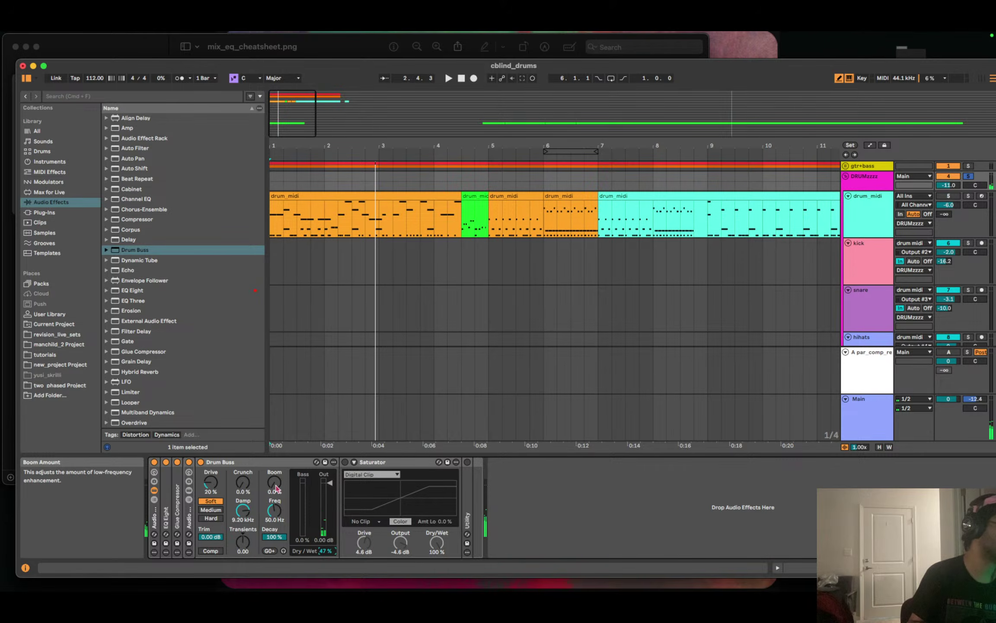
left_click_drag(242, 550, 242, 541)
key("space")
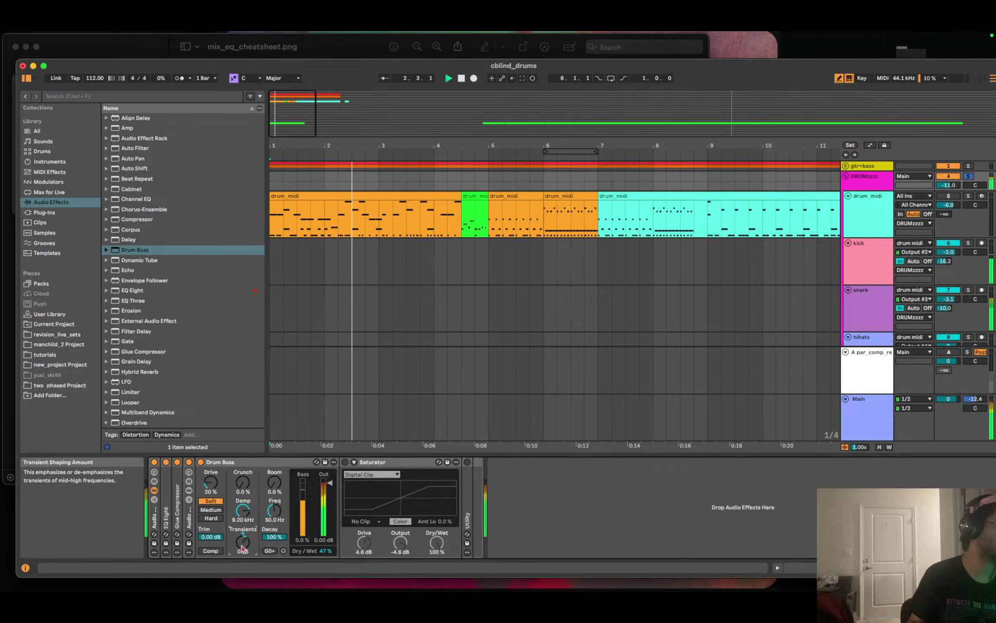
left_click_drag(242, 541, 241, 546)
Move the Drum Buss ahead of the parallel compression rack and restart playback.
left_click(228, 464)
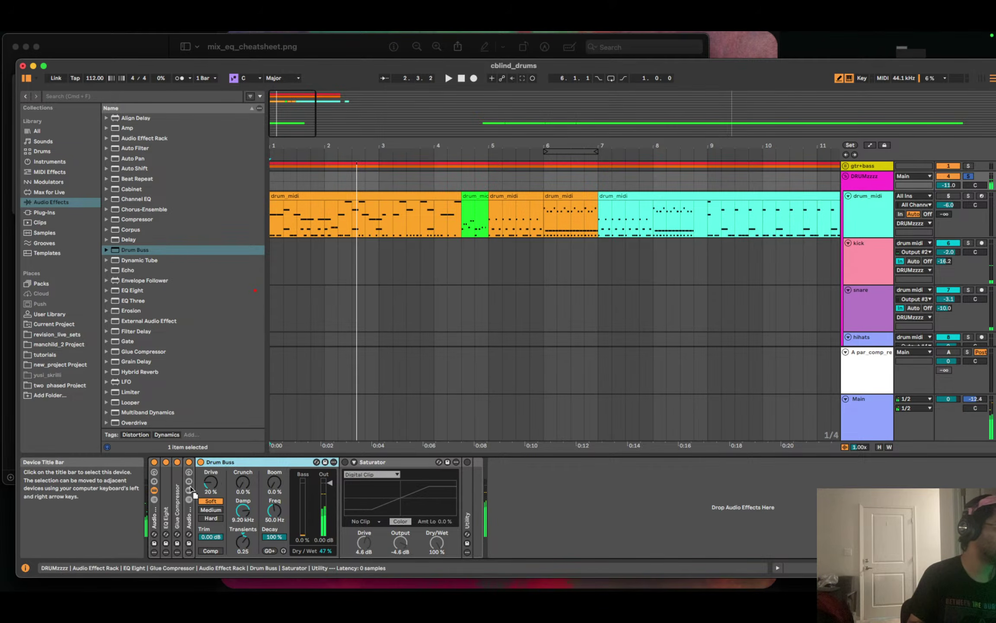
left_click_drag(190, 489, 185, 493)
key("space")
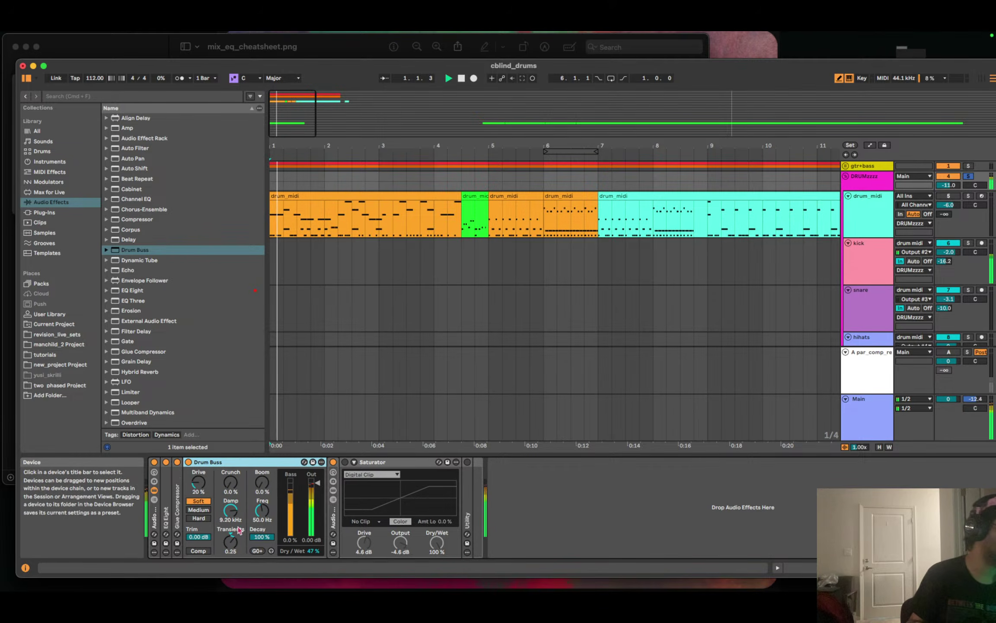
Set Drum Buss Drive to 0%, Transients to 0.30 and Dry/Wet to 50%, and bypass the parallel compression rack.
left_click_drag(239, 541, 206, 506)
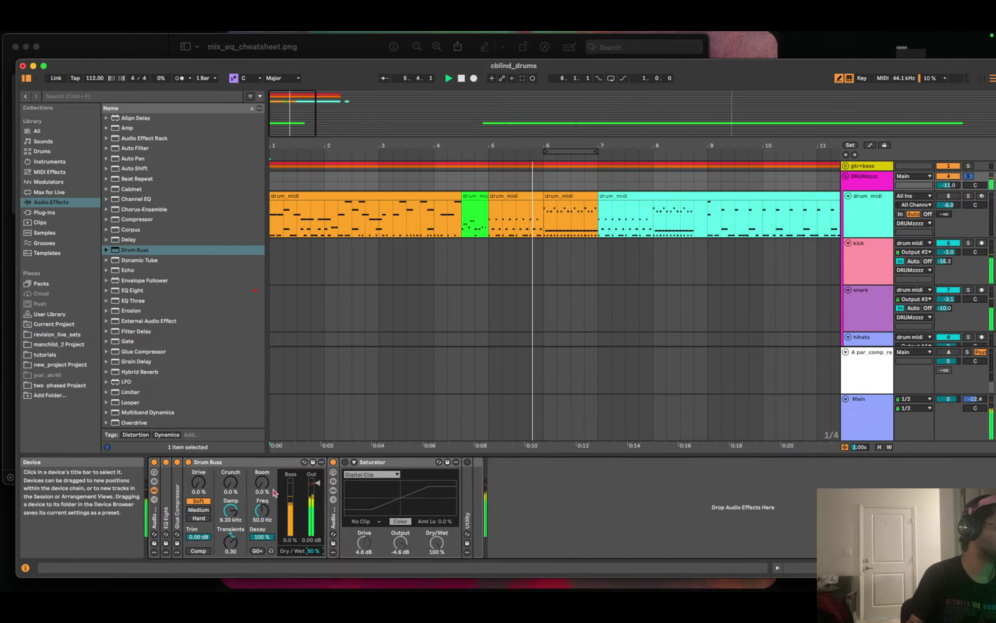
left_click(333, 463)
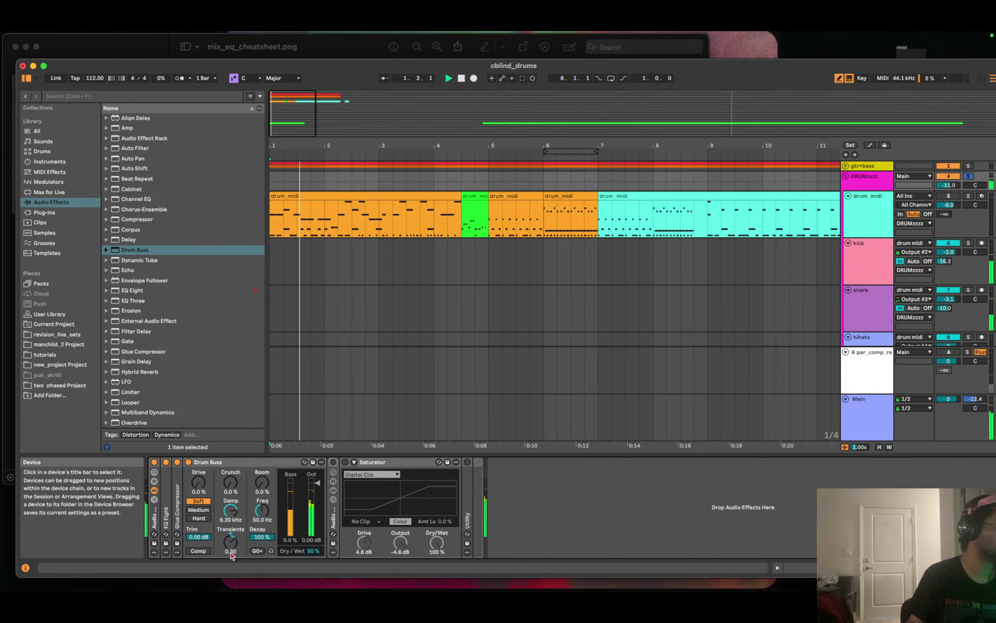
Set Drum Buss Damp to 20.0 kHz, Transients to 0.43 and Boom to 18% at 63.5 Hz during playback.
left_click_drag(230, 511, 263, 469)
left_click(262, 480)
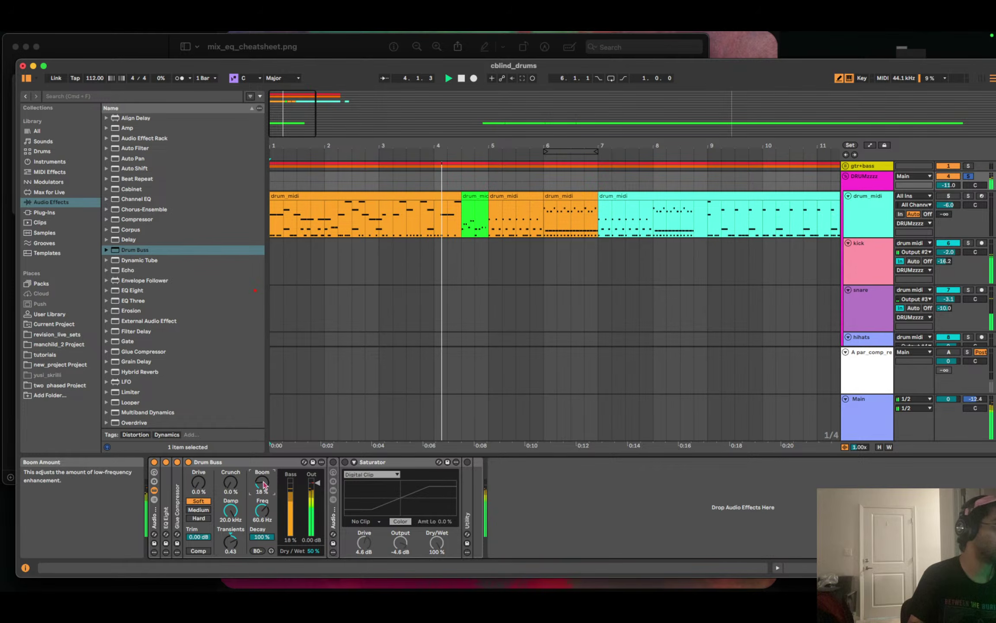
left_click(262, 512)
left_click_drag(263, 512, 263, 510)
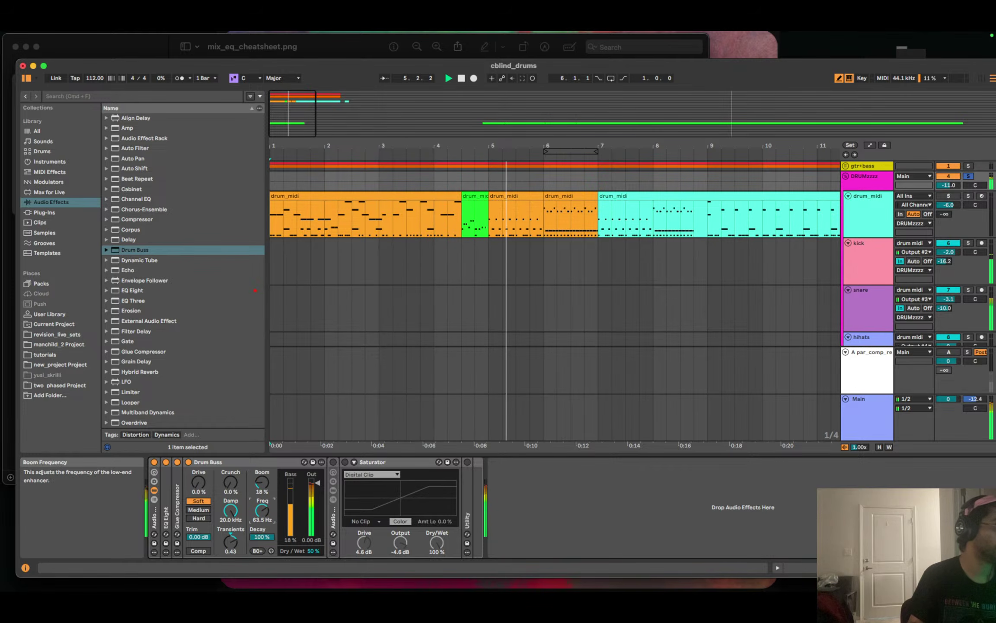
key("space")
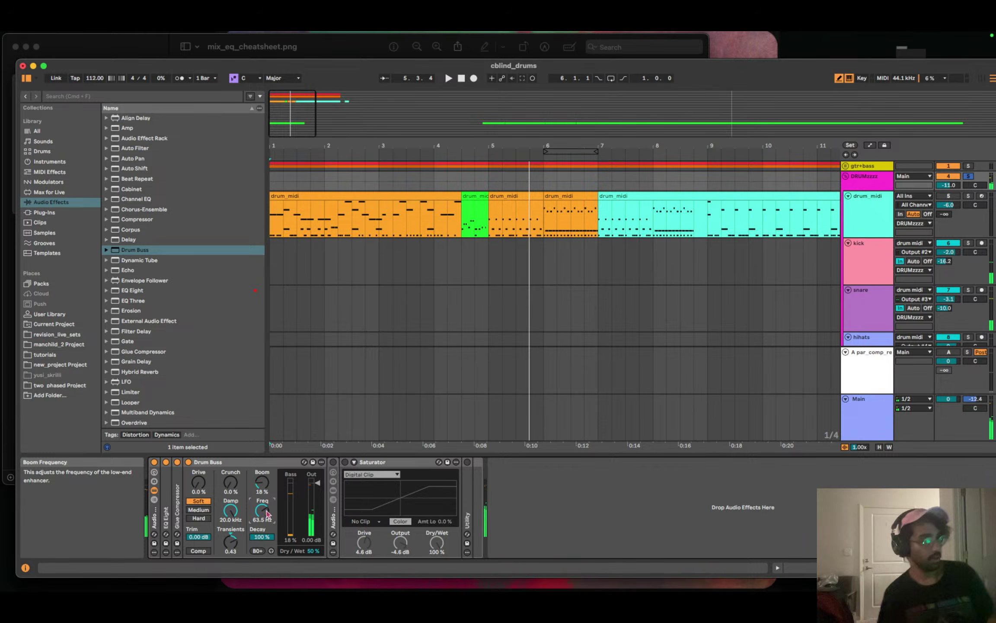
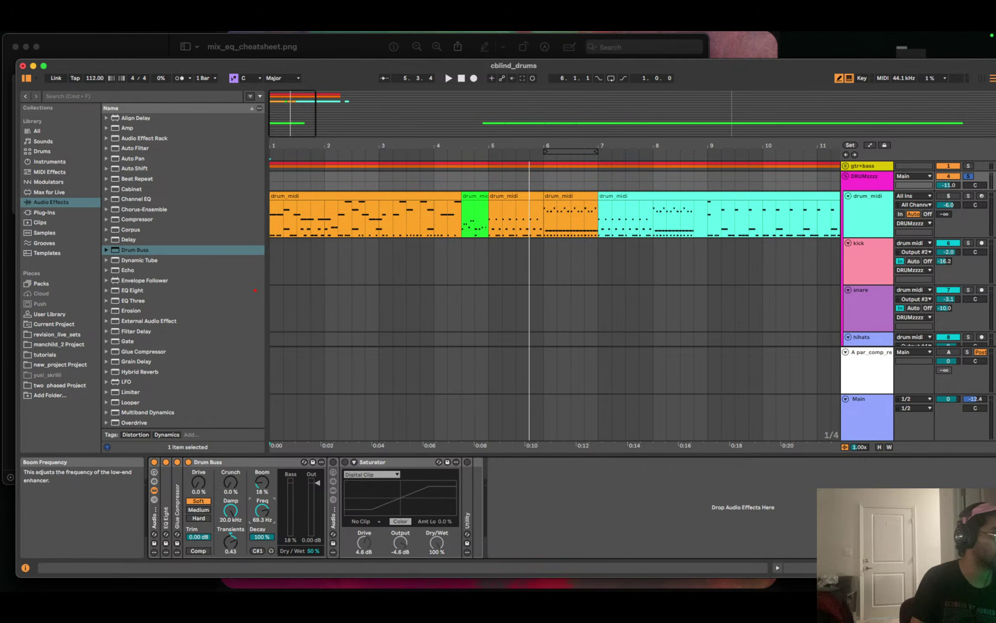
Tune the Drum Buss Boom frequency to 69.3 Hz and set the Boom amount to 19% by ear.
key("space")
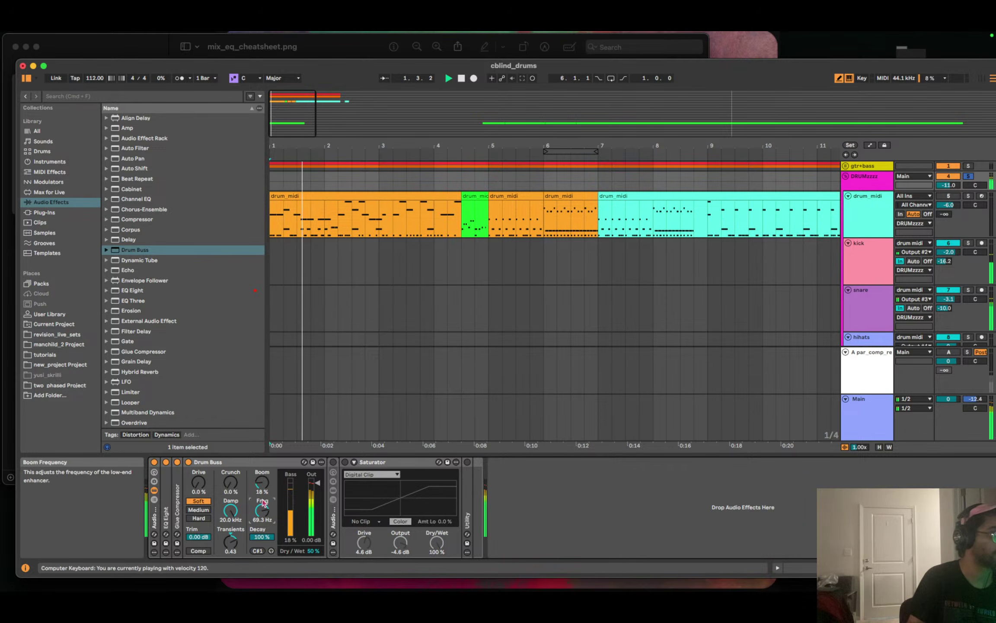
mouse_move(261, 483)
left_mouse_down()
mouse_move(261, 450)
mouse_move(261, 519)
mouse_move(262, 476)
mouse_move(262, 486)
left_mouse_up()
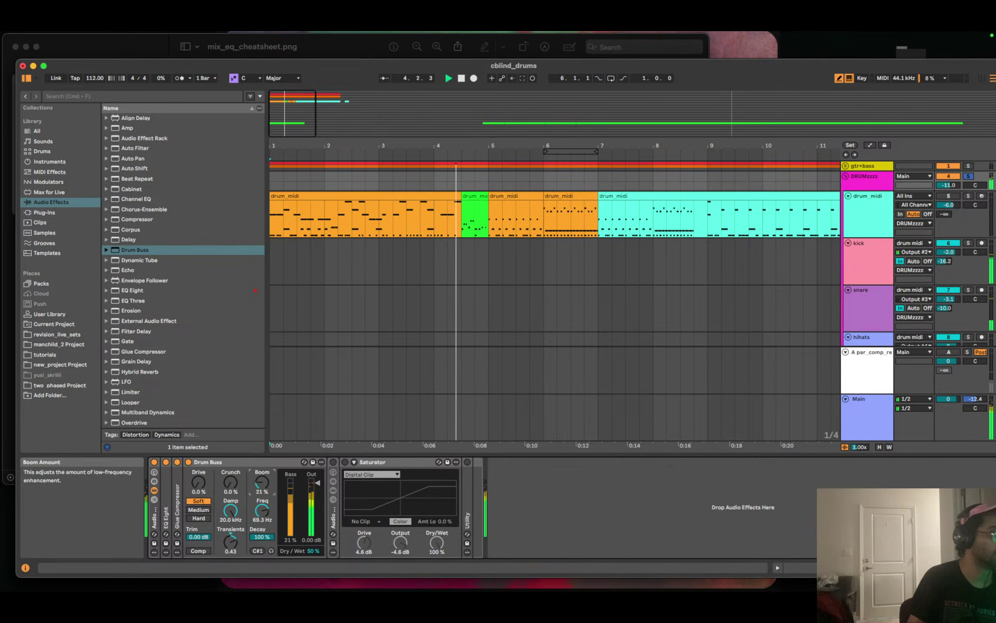
key("space")
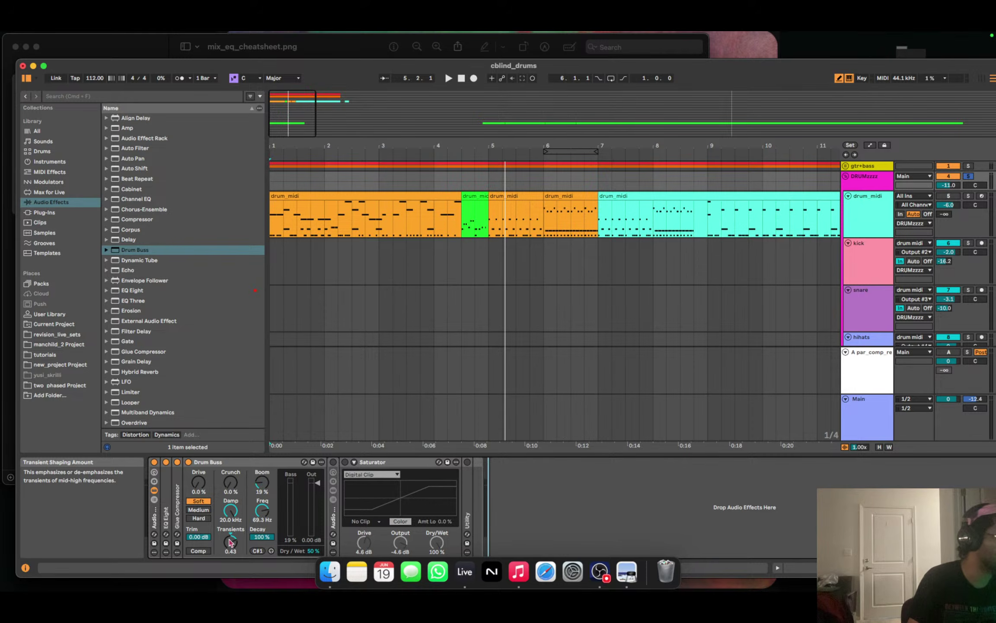
Adjust Drum Buss Transients to 0.38 and Dry/Wet to 60% while auditioning the drums.
key("space")
left_click_drag(230, 543, 231, 559)
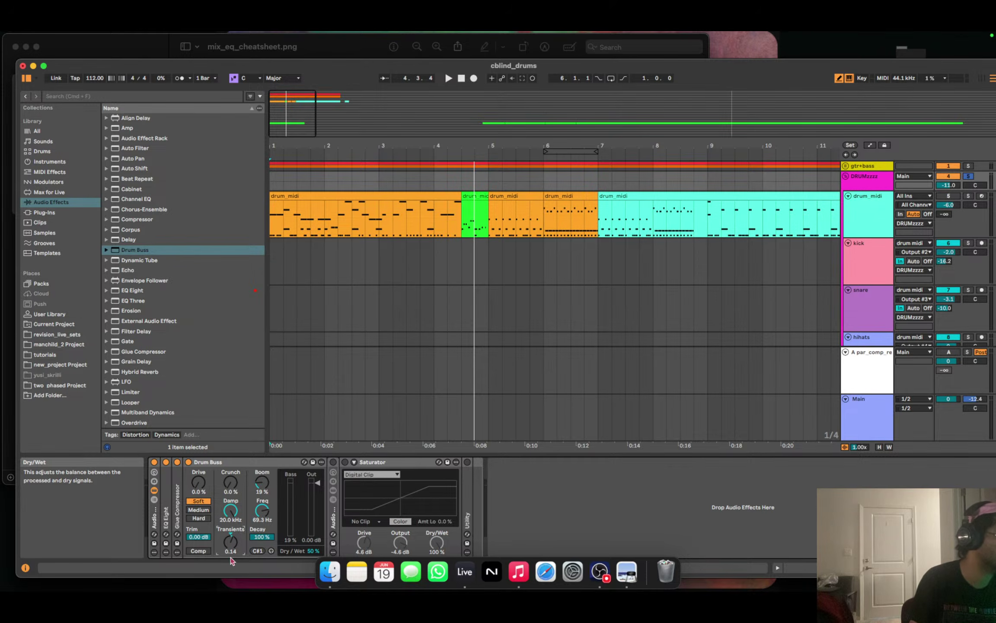
key("space")
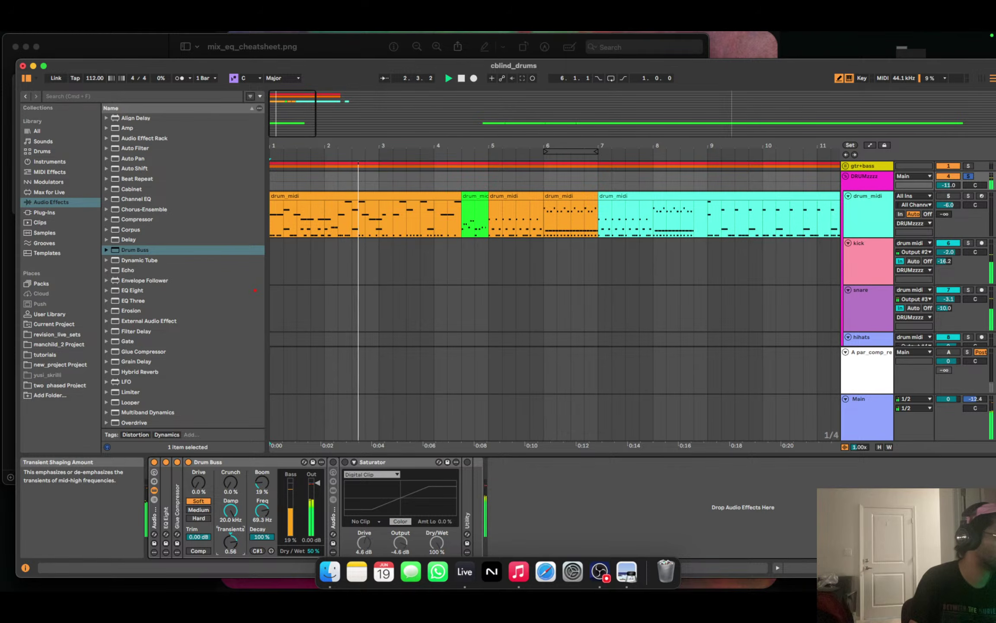
left_click_drag(312, 551, 313, 546)
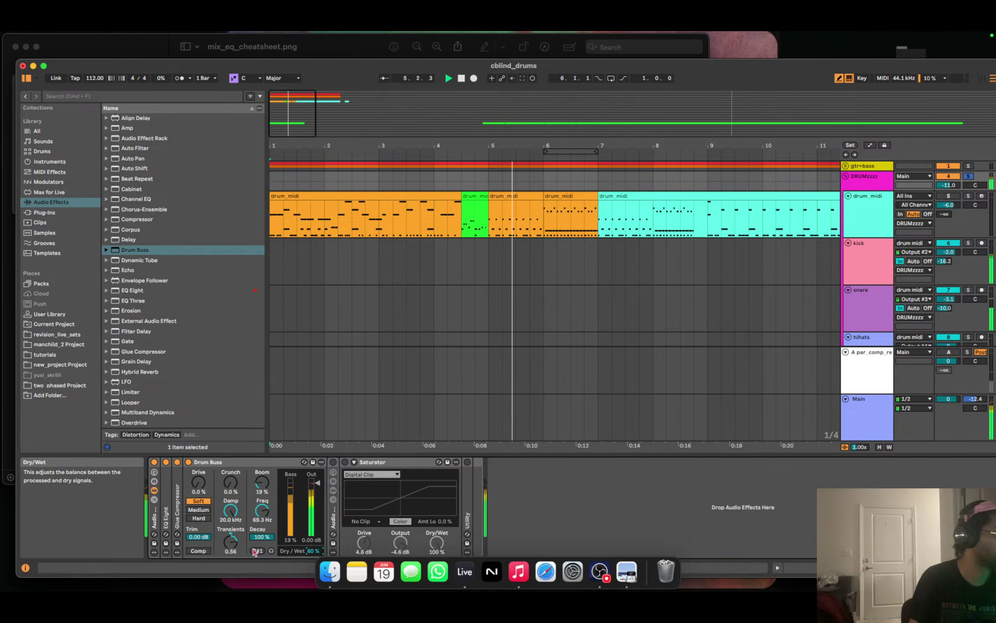
left_click_drag(234, 547, 234, 554)
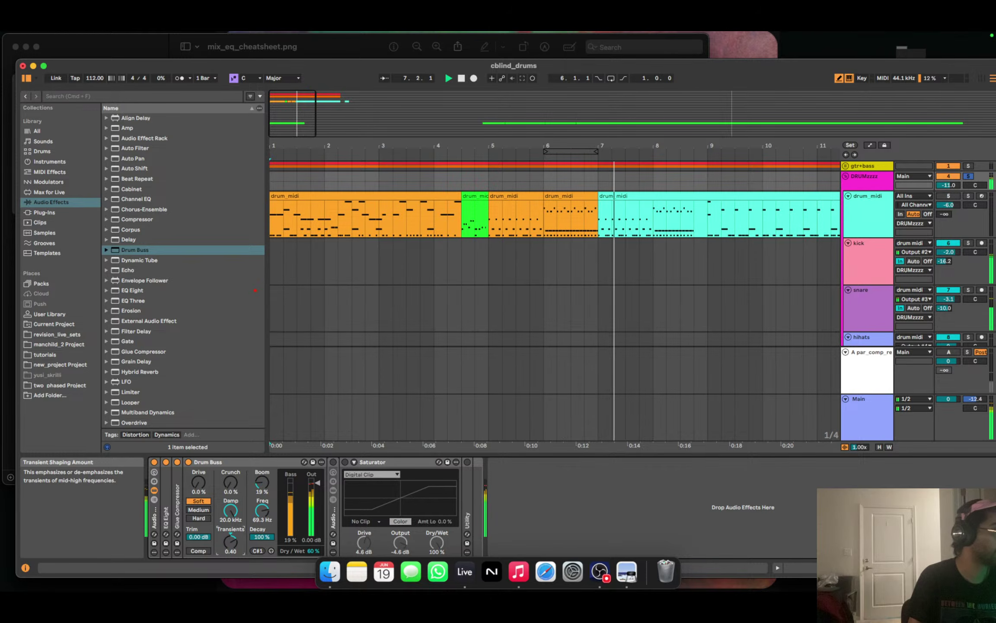
key("space")
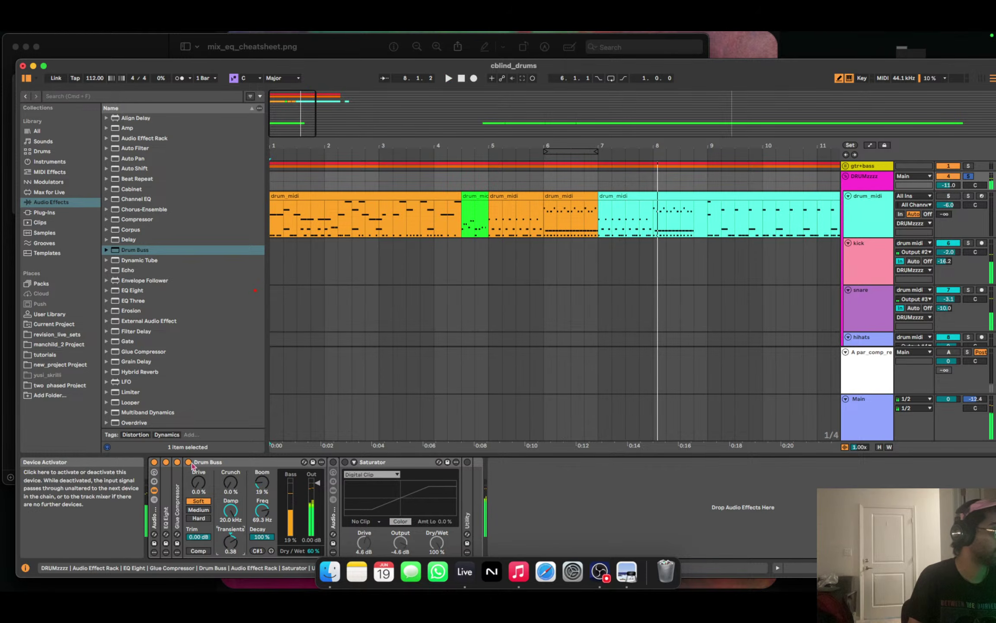
Fold the Drum Buss, then re-enable and unfold the parallel compression rack to audition its par_comp chain.
left_click(211, 463)
double_click(211, 462)
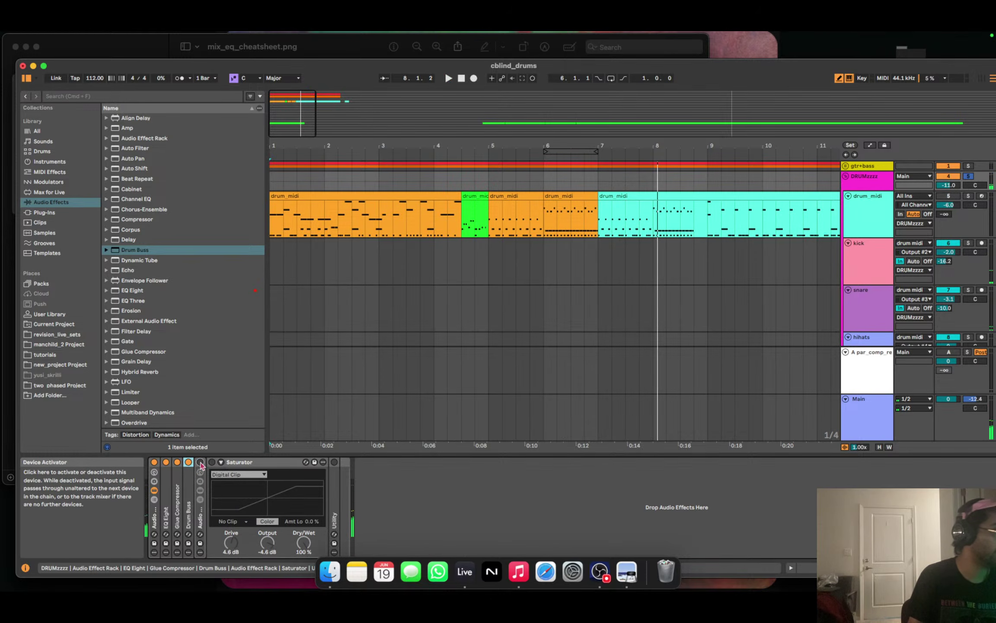
key("space")
double_click(199, 517)
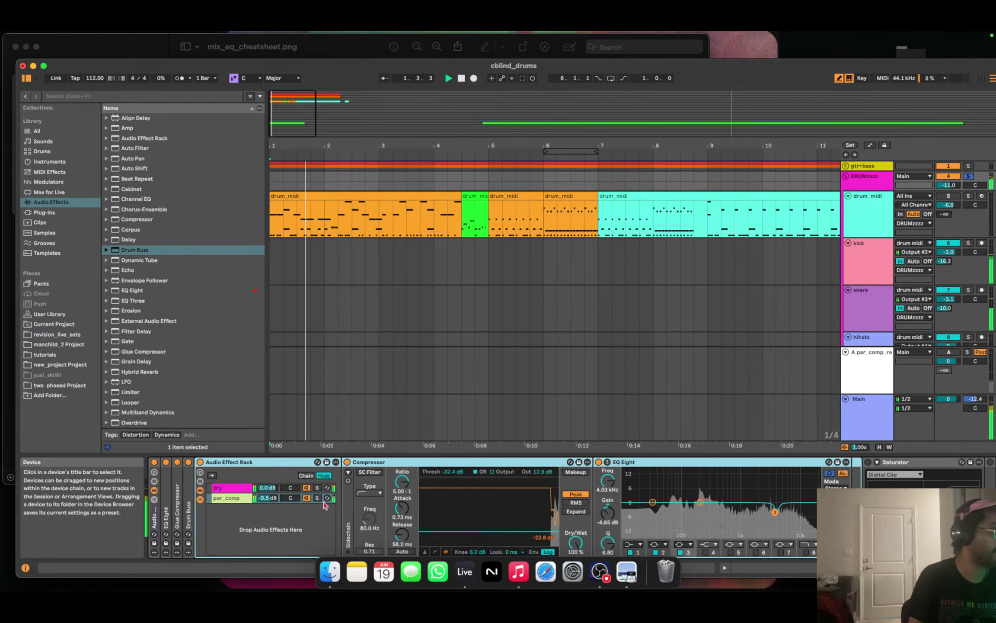
left_click(318, 501)
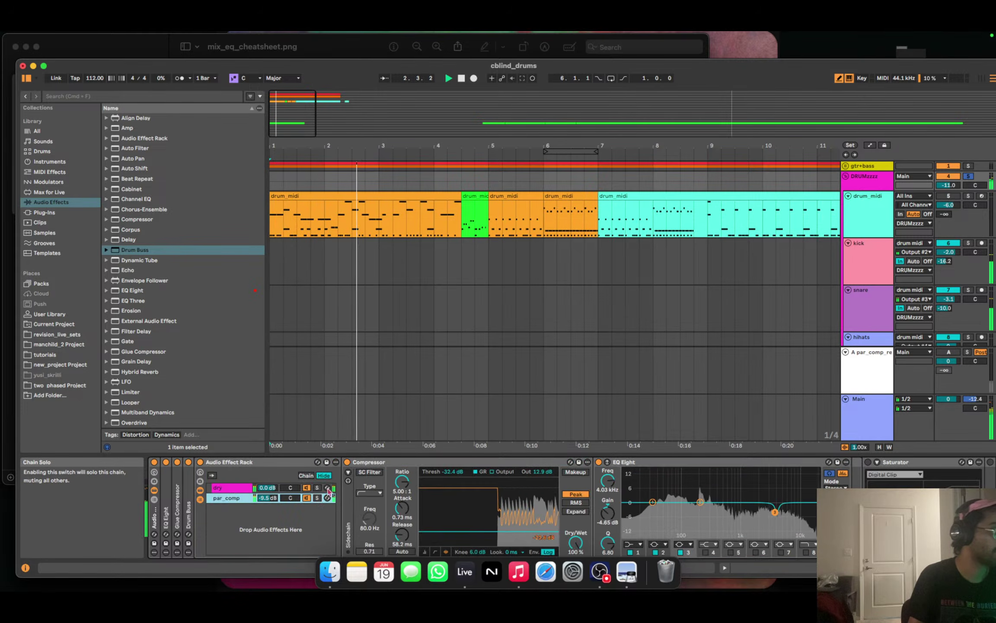
Check the individual drum tracks and lower the DRUMzzzz group volume to -12.0 dB.
left_click(942, 261)
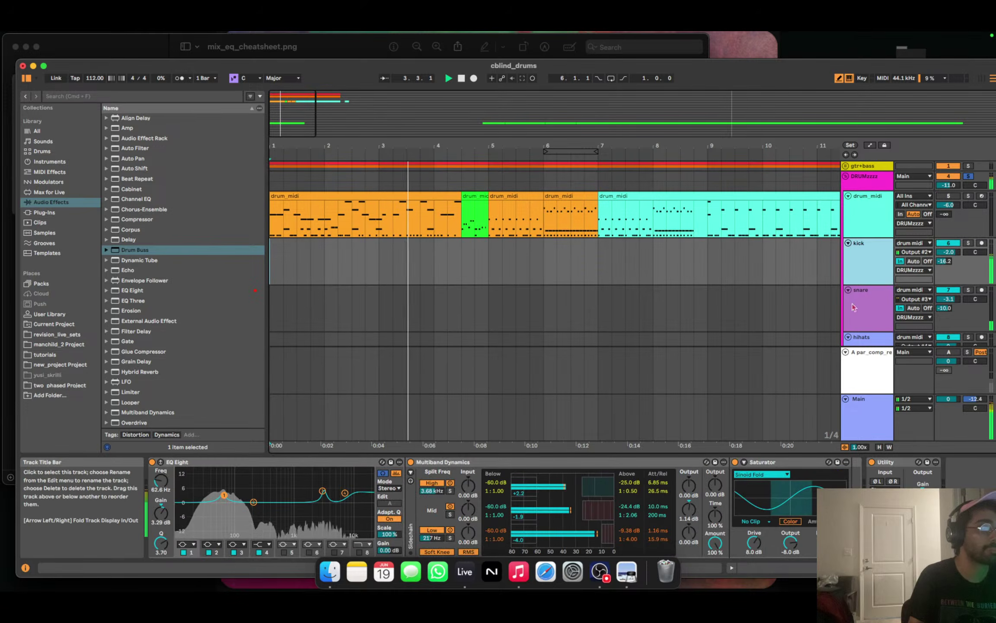
scroll(935, 303, "down", 5)
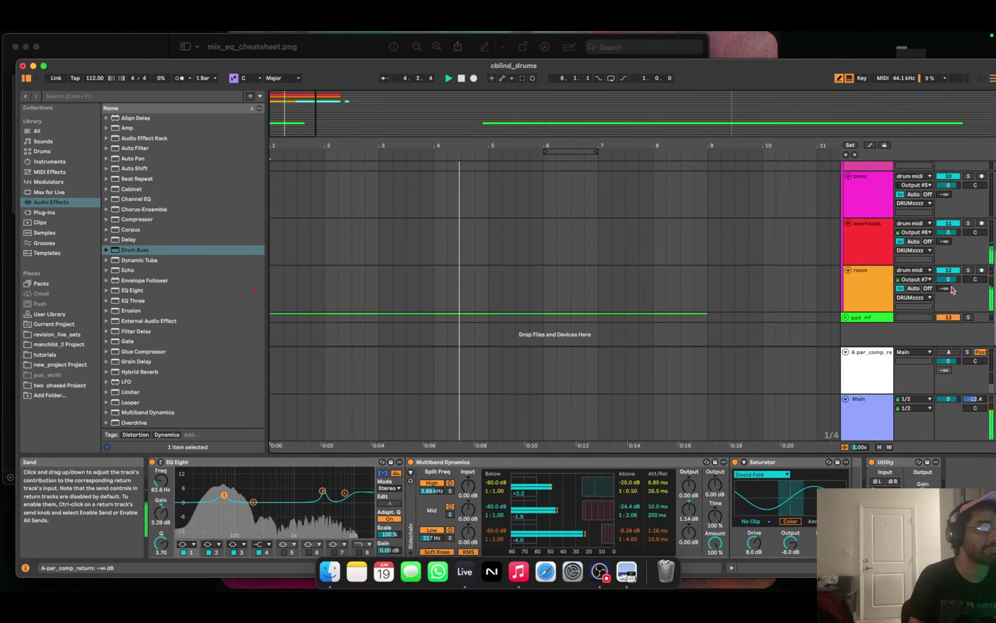
scroll(923, 355, "up", 5)
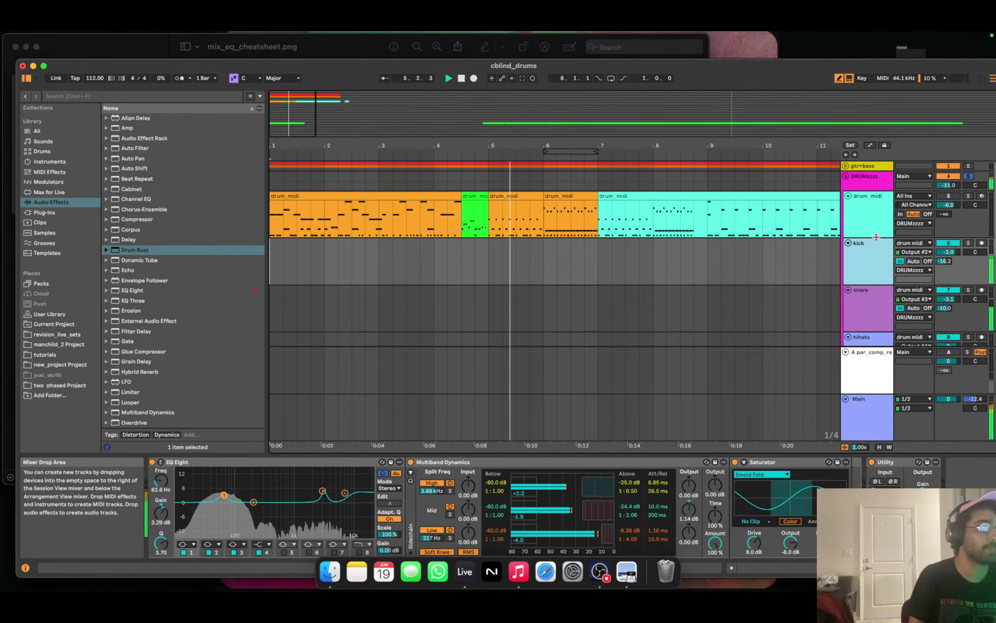
left_click(949, 185)
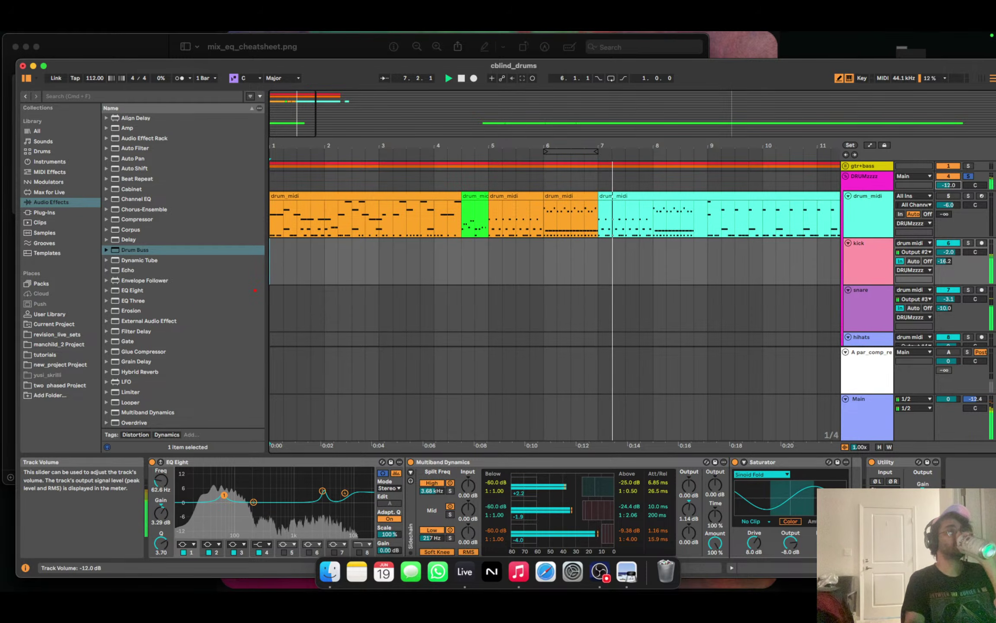
left_click_drag(948, 185, 955, 191)
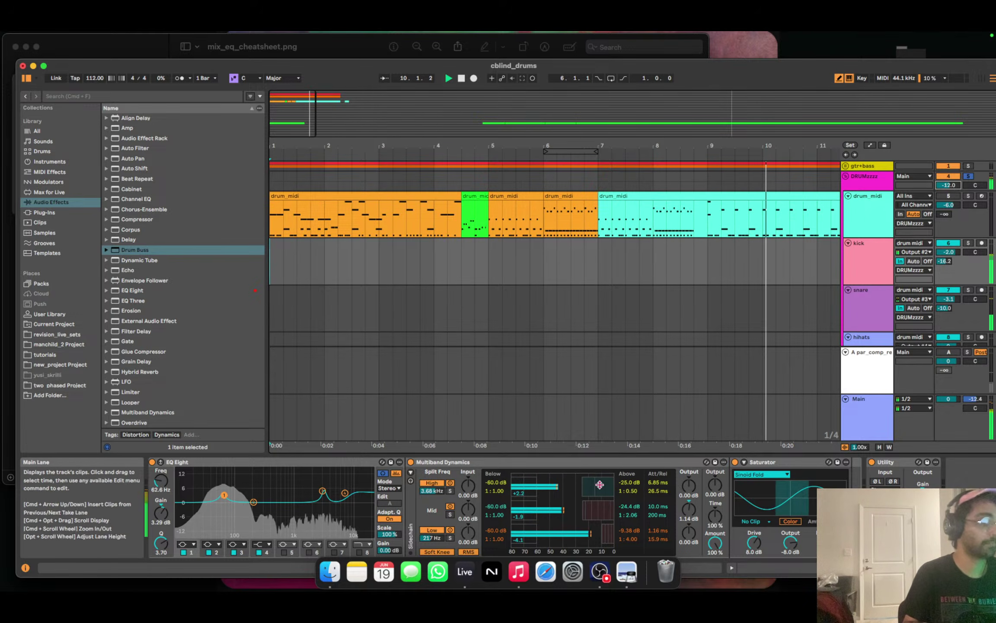
Compare the drum group and kick device chains, auditioning the drums with the kick track muted and unmuted.
left_click(859, 176)
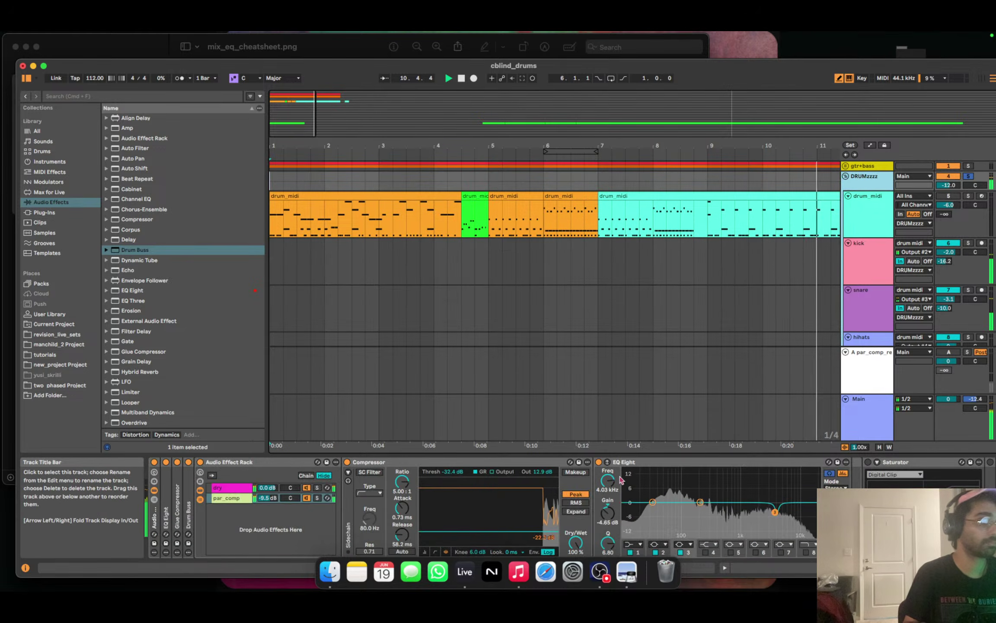
left_click(902, 238)
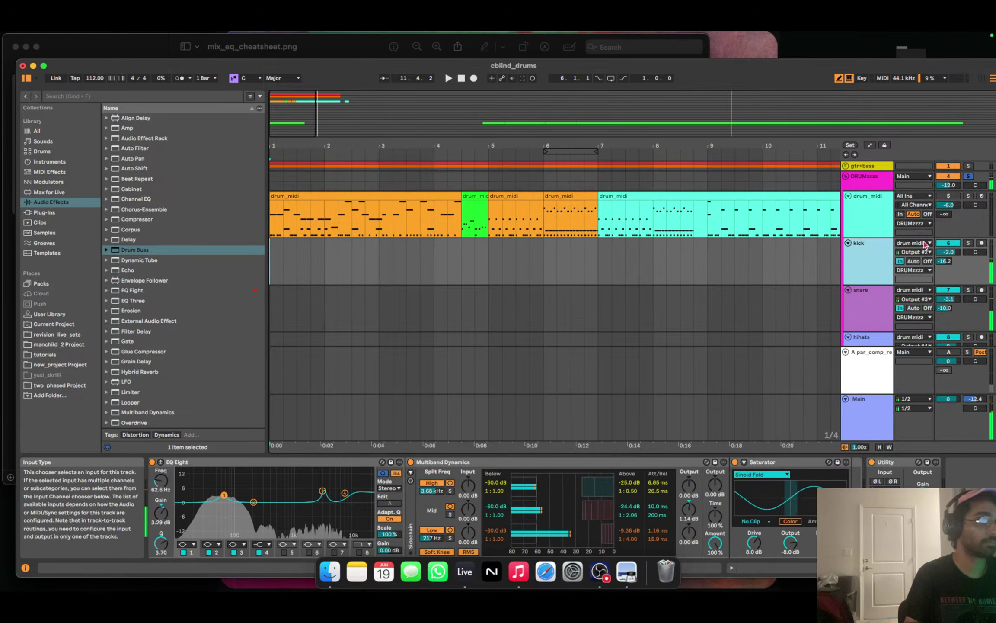
left_click(948, 243)
key("space")
key("space")
left_click(949, 243)
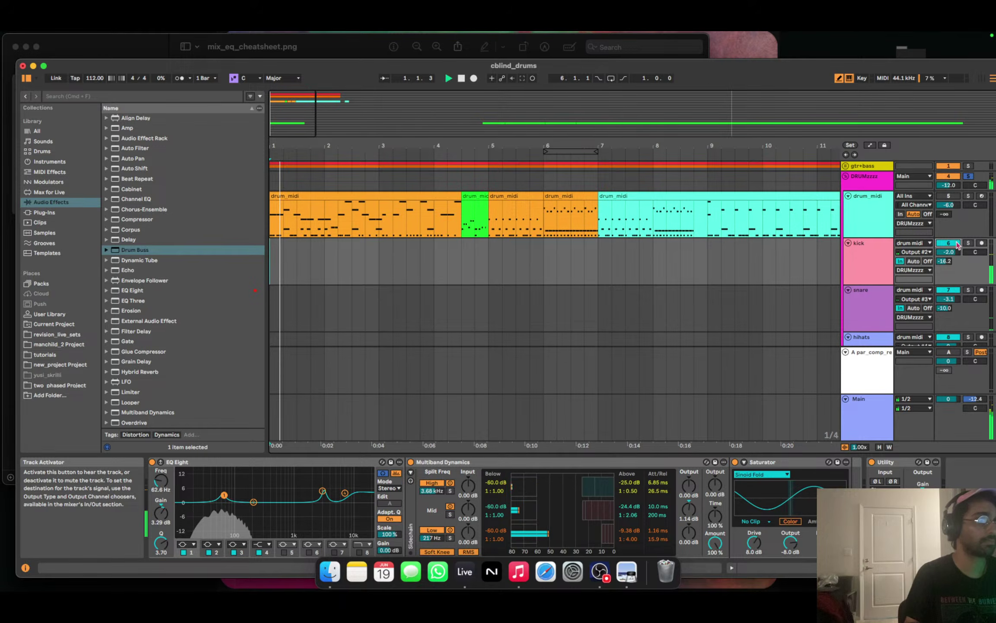
Fold the parallel compression rack in the DRUMzzzz group's device chain to reach the Saturator, and stop playback.
left_click(865, 176)
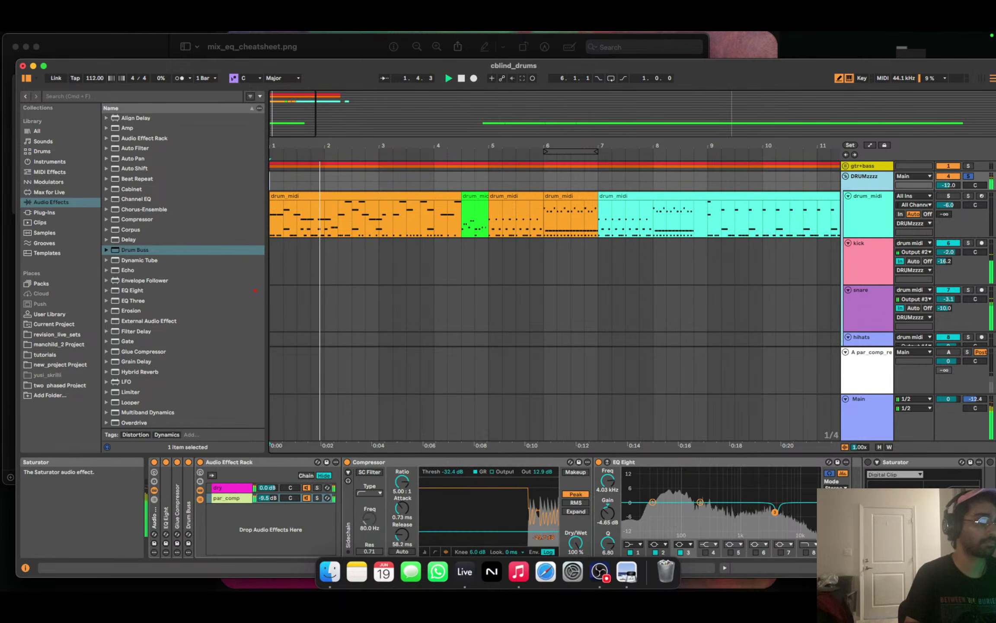
scroll(319, 536, "right", 5)
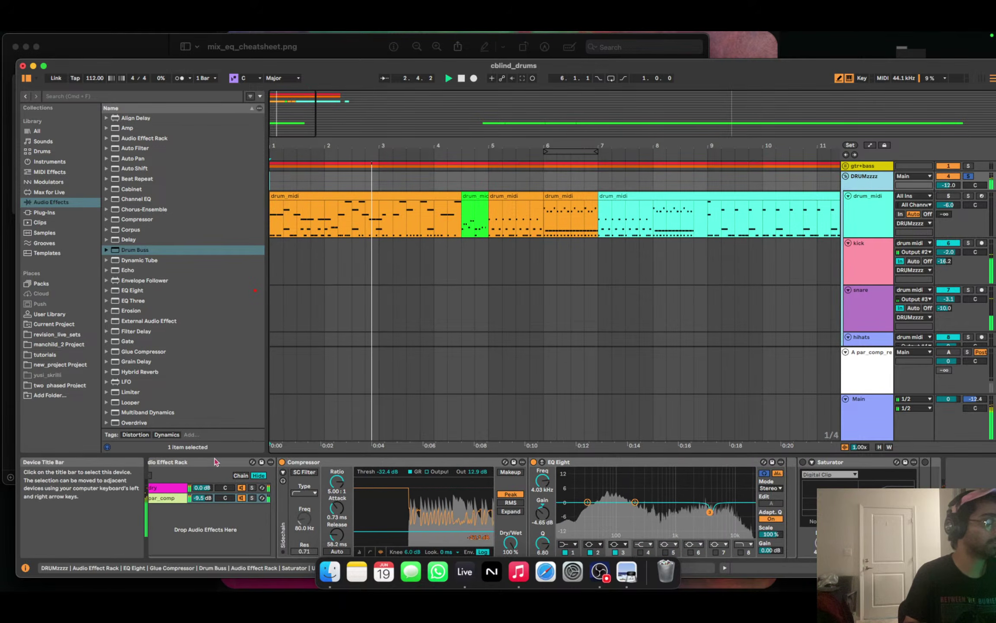
scroll(319, 535, "right", 10)
scroll(303, 497, "left", 5)
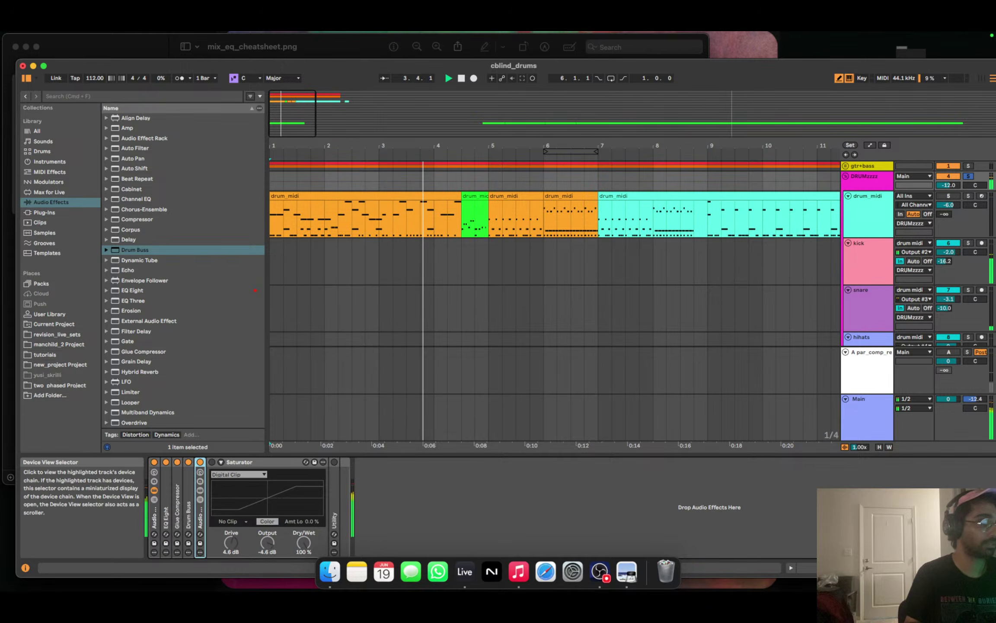
key("space")
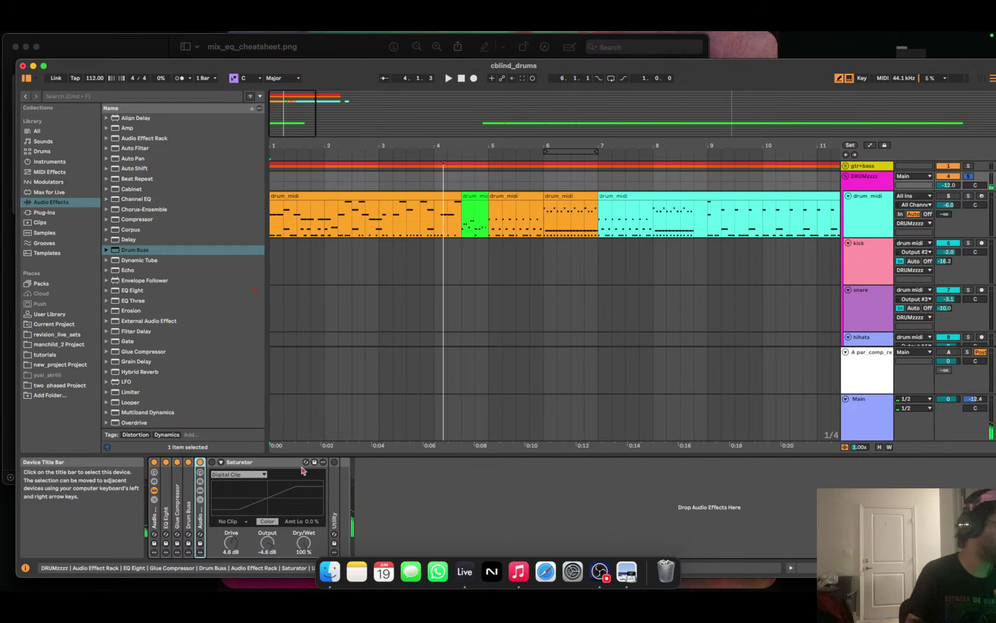
Activate the drum group's Digital Clip Saturator, turn off Color and set Drive to 2.3 dB during playback.
left_click(243, 464)
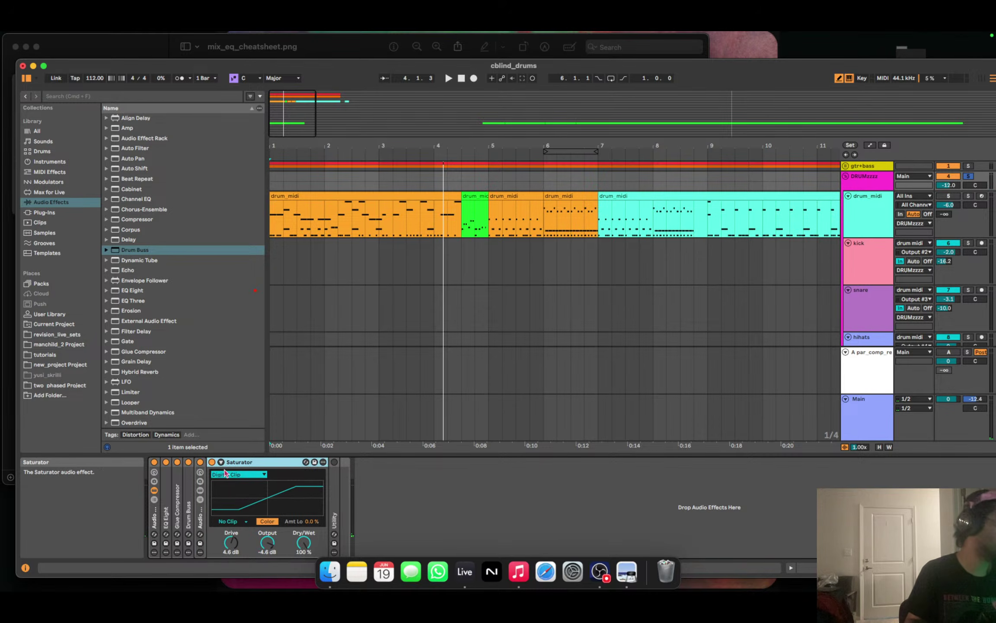
left_click(272, 523)
key("space")
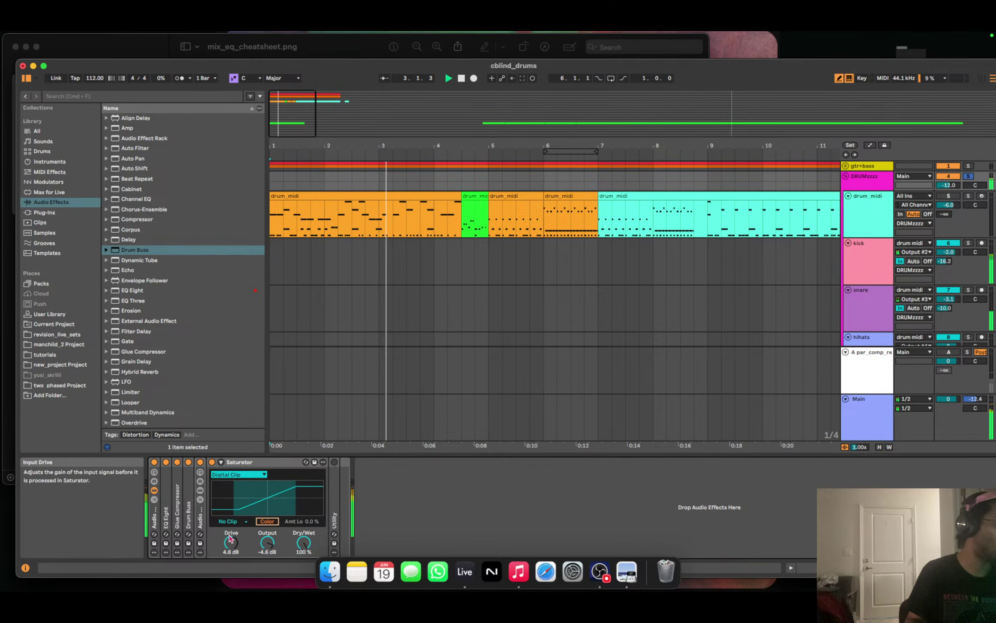
left_click_drag(227, 543, 227, 546)
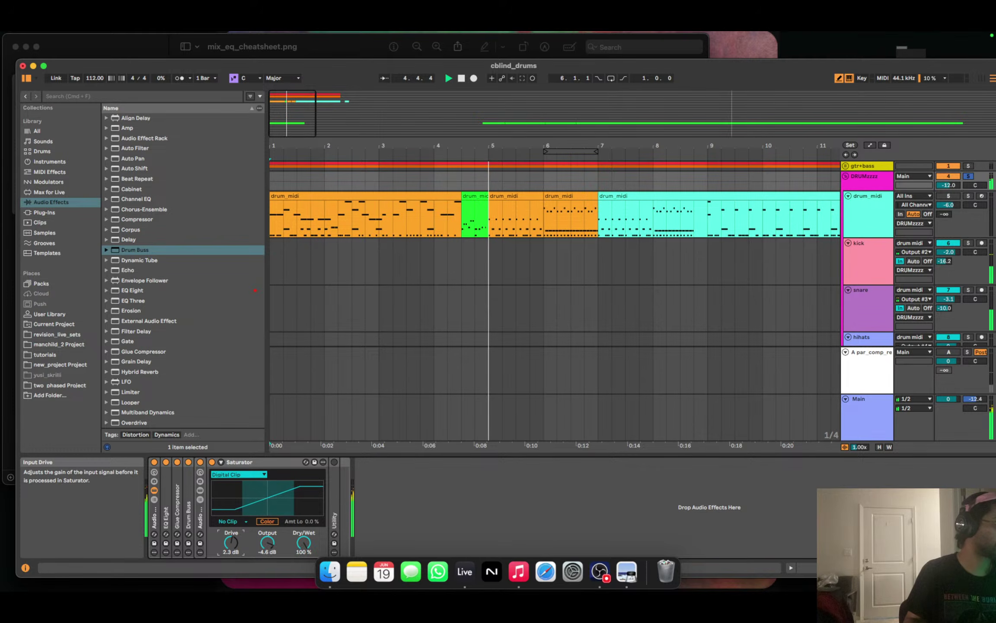
Lower the Drum Buss Dry/Wet to 50%, and set the Saturator's Drive to 4.0 dB and Output to -4.0 dB.
double_click(188, 512)
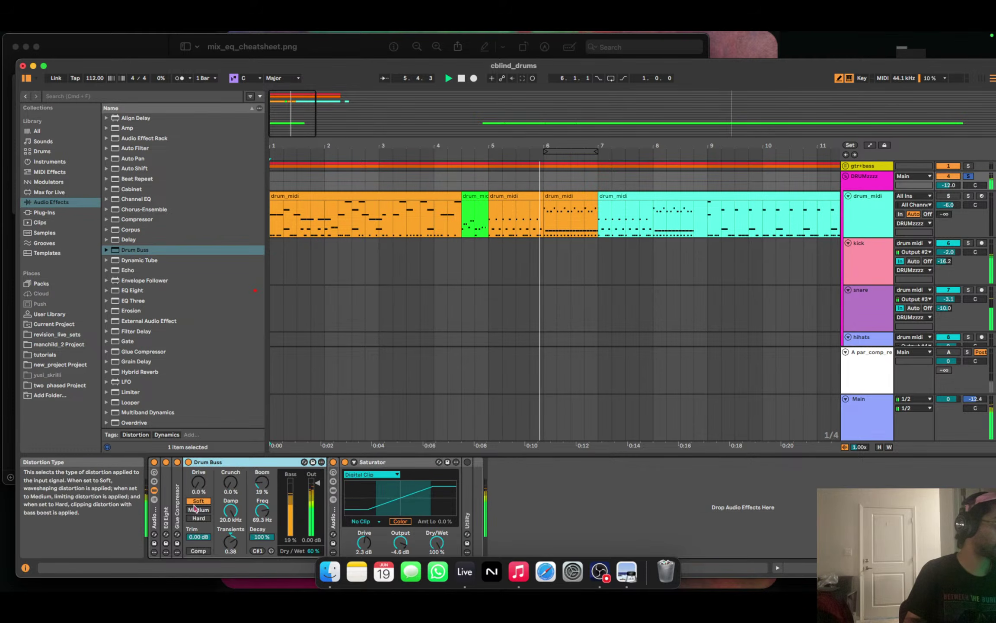
left_click_drag(313, 550, 313, 558)
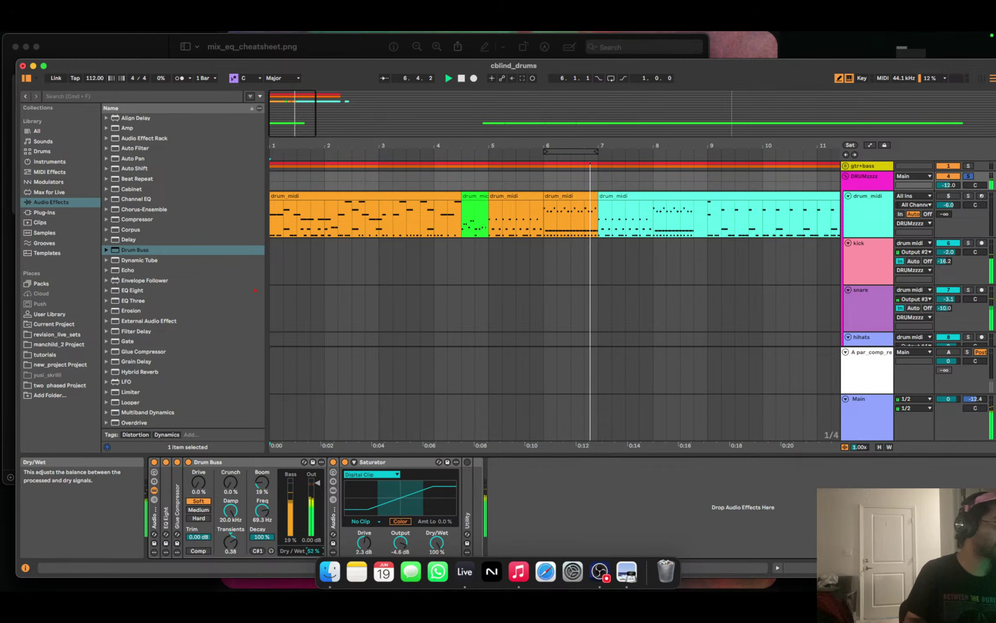
double_click(270, 463)
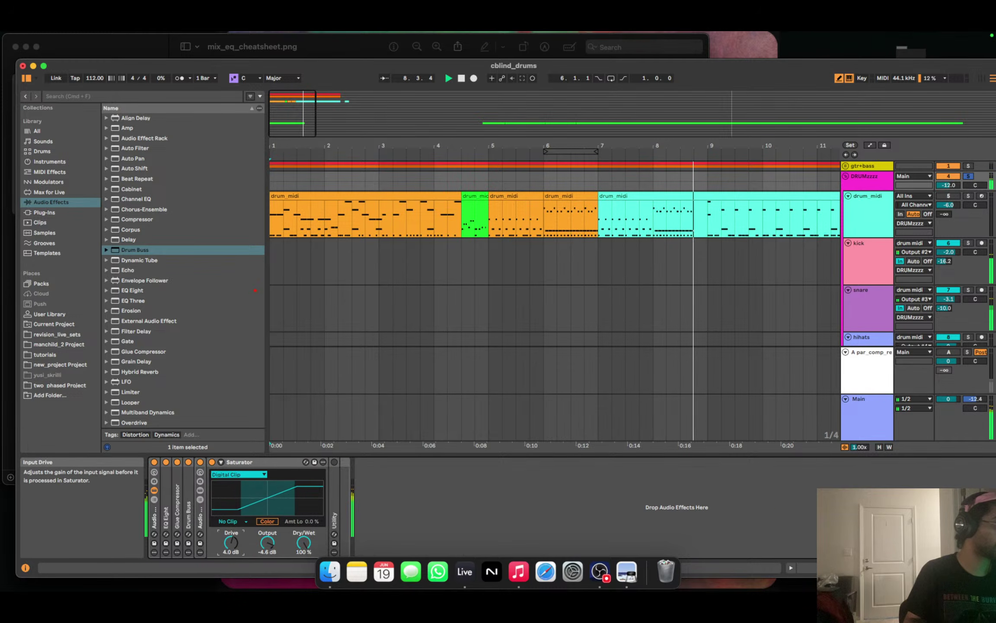
left_click_drag(241, 536, 267, 537)
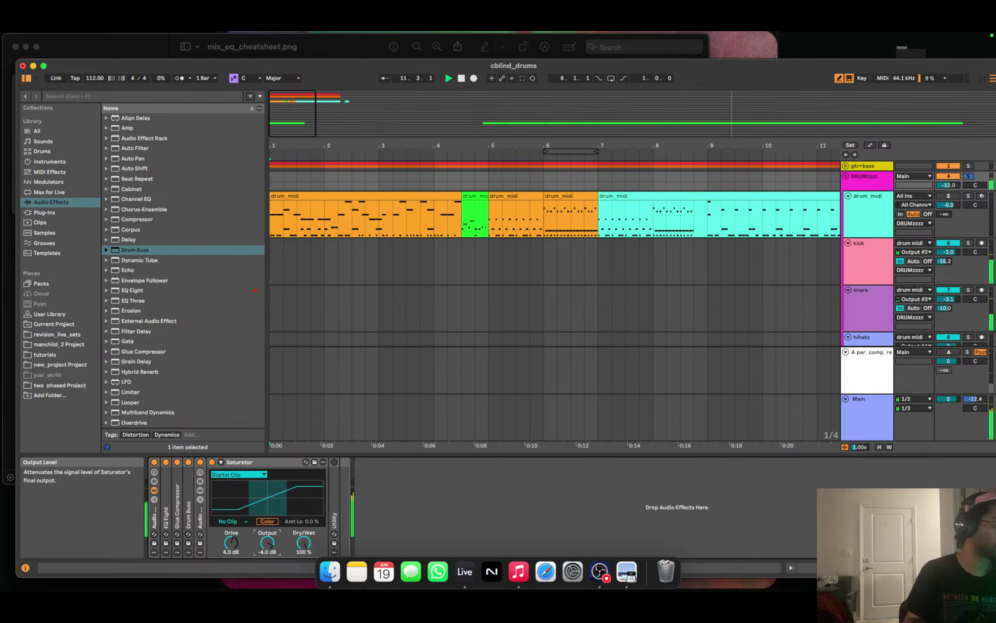
Check the drum group's Glue Compressor settings, fold it again and replay the drums from the start.
double_click(177, 504)
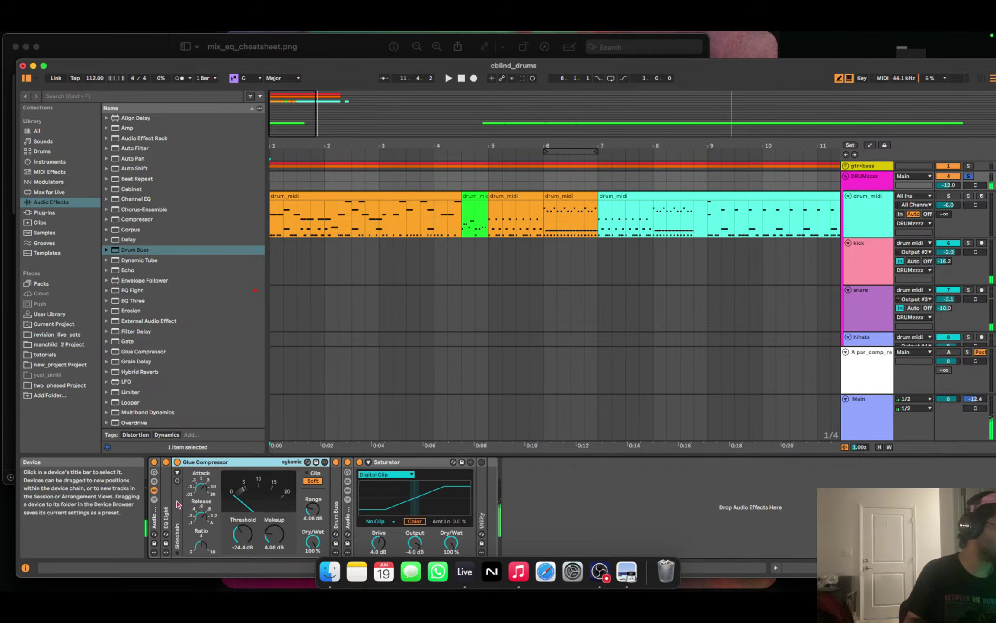
left_click(177, 472)
key("space")
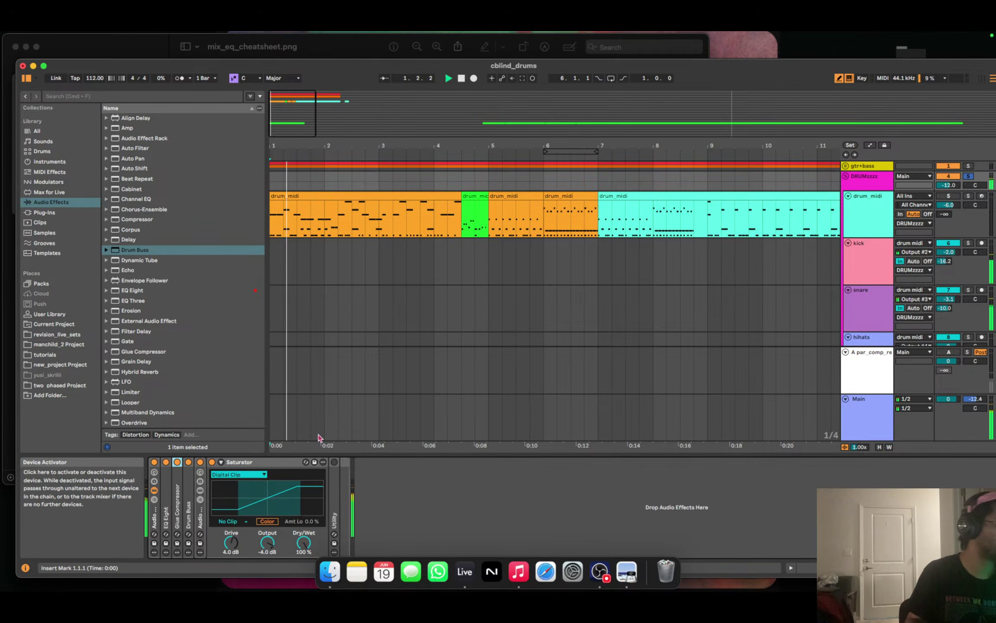
Set the Drum Buss Boom to 11% and Dry/Wet to 36% while auditioning the drums.
double_click(188, 498)
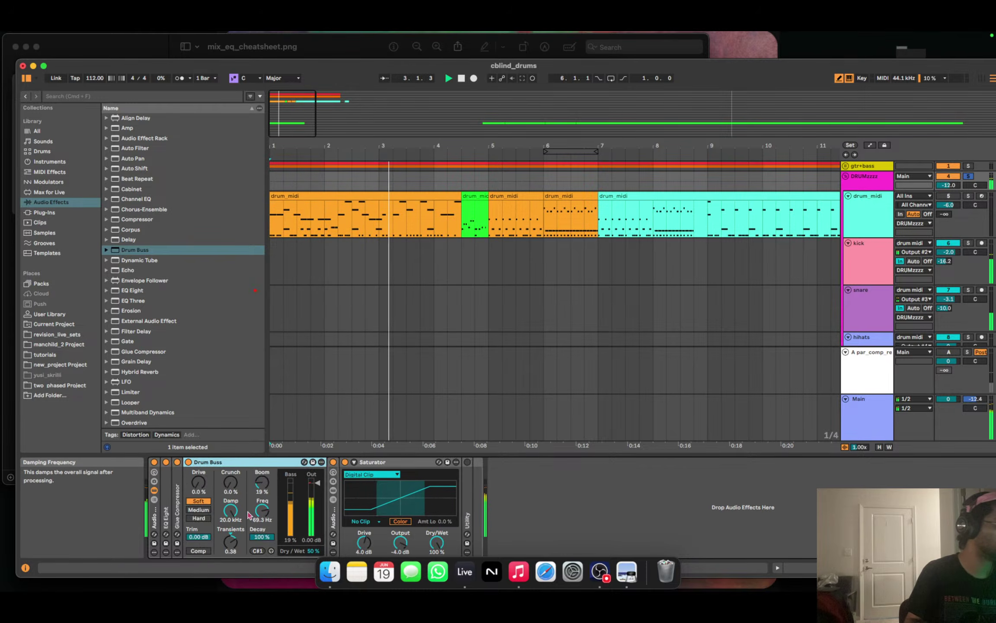
left_click_drag(261, 478, 261, 488)
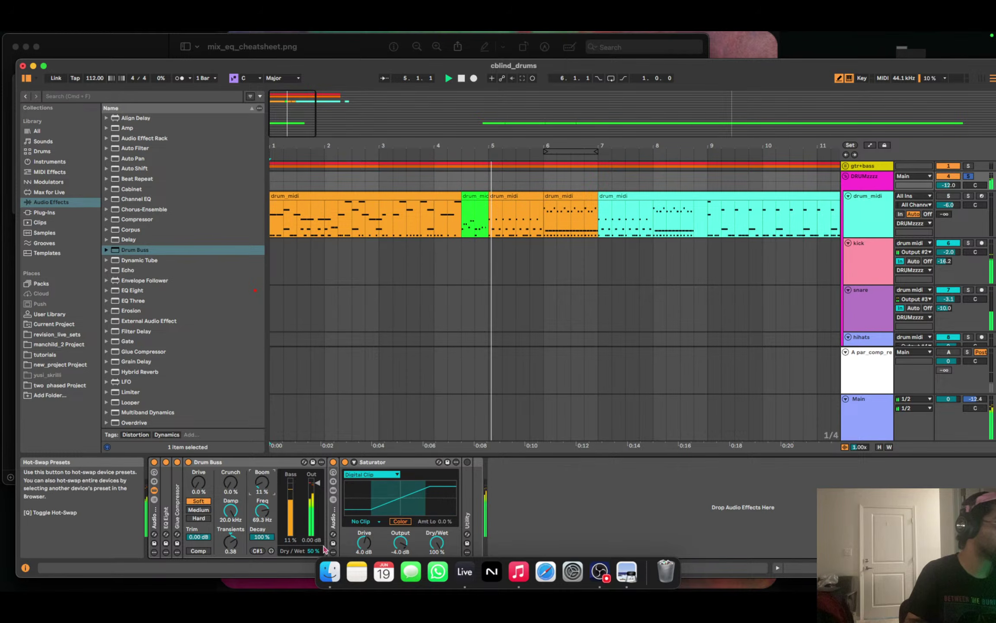
left_click_drag(313, 551, 313, 569)
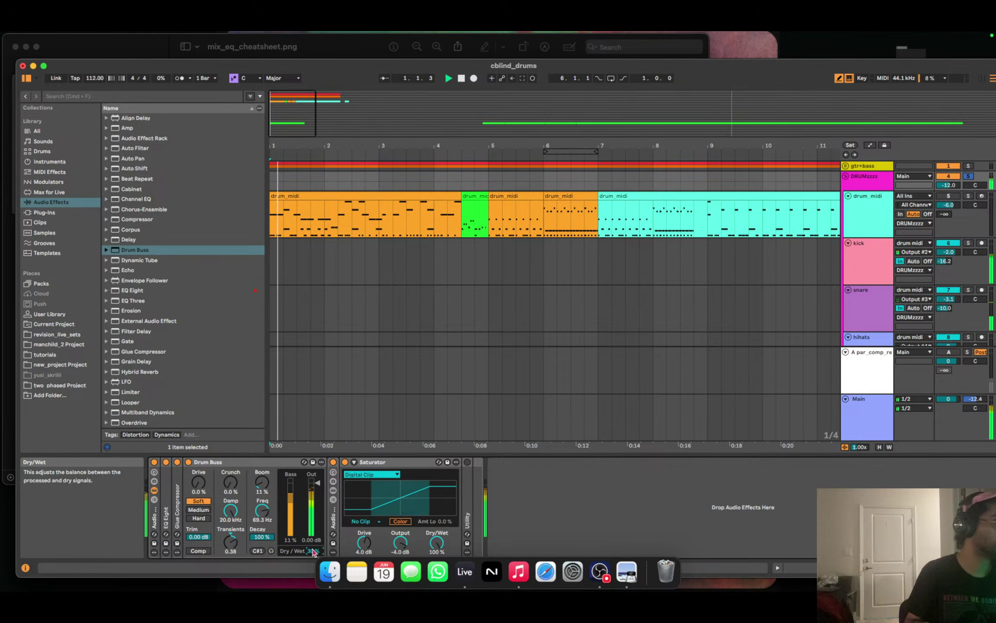
left_click_drag(313, 552, 313, 544)
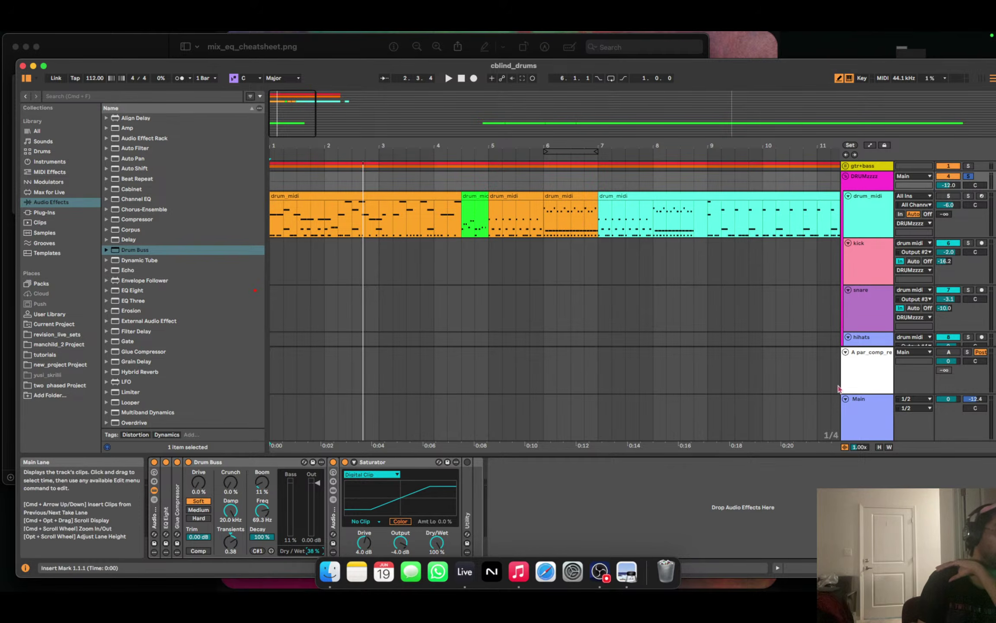
Fold the Main track's effect rack, search the audio effects for "phaser" and load Phaser-Flanger onto Main.
left_click(883, 418)
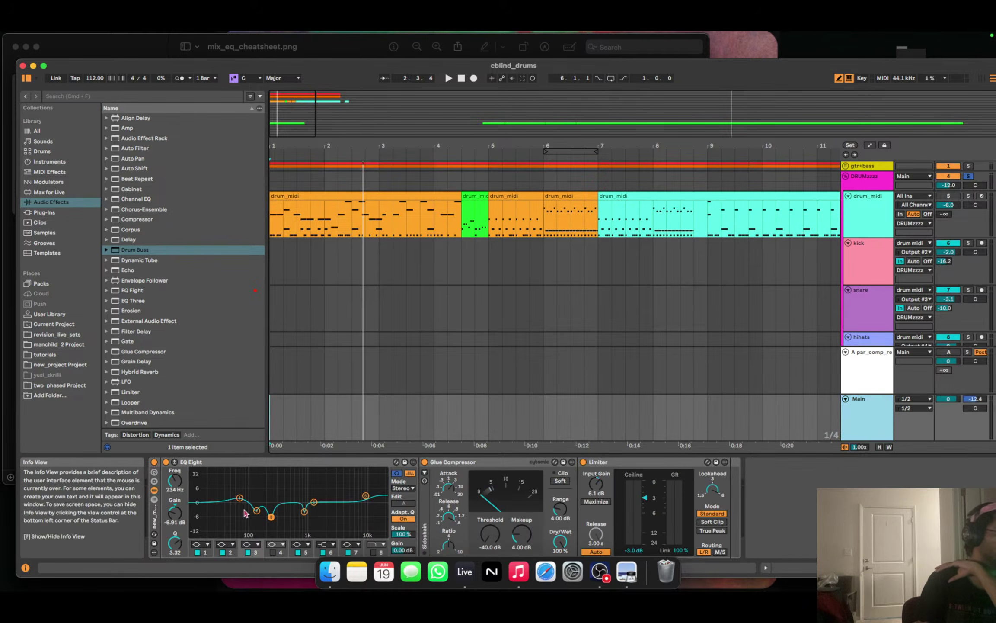
double_click(154, 525)
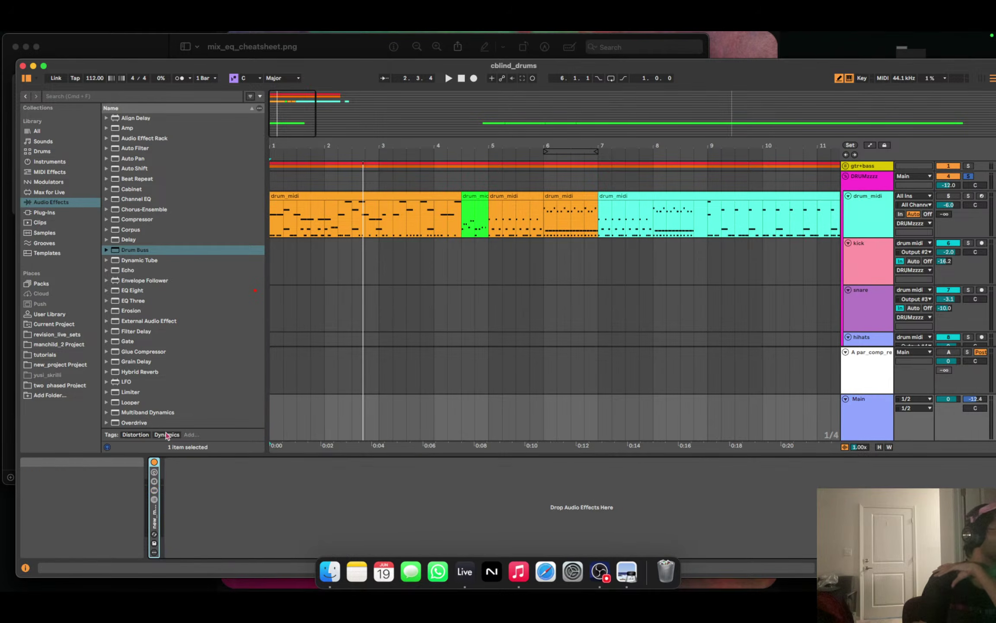
left_click(216, 280)
left_click(221, 290, "shift")
left_click(203, 198)
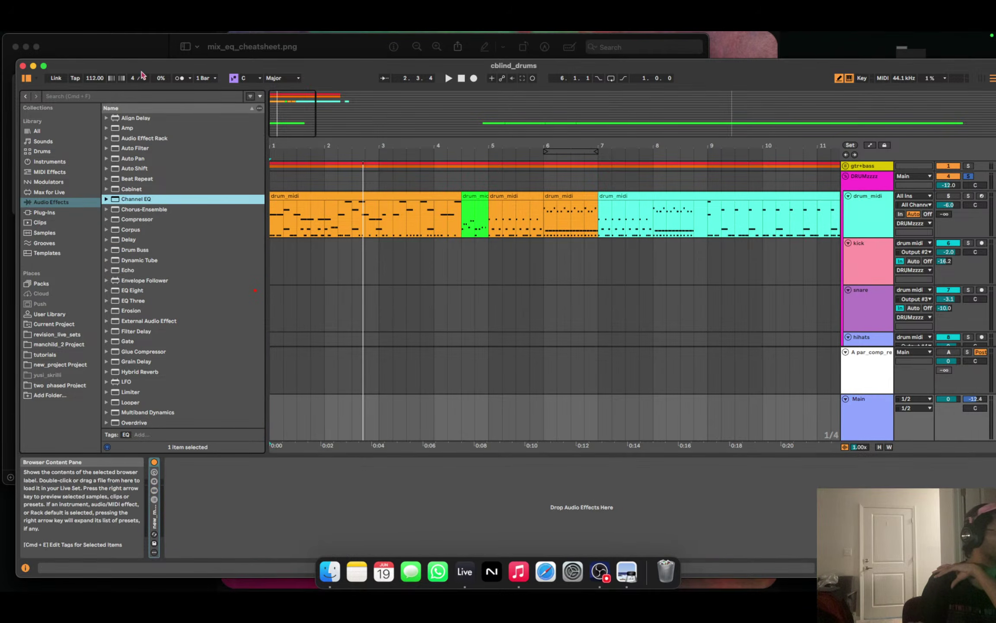
left_click(139, 97)
type("phaser")
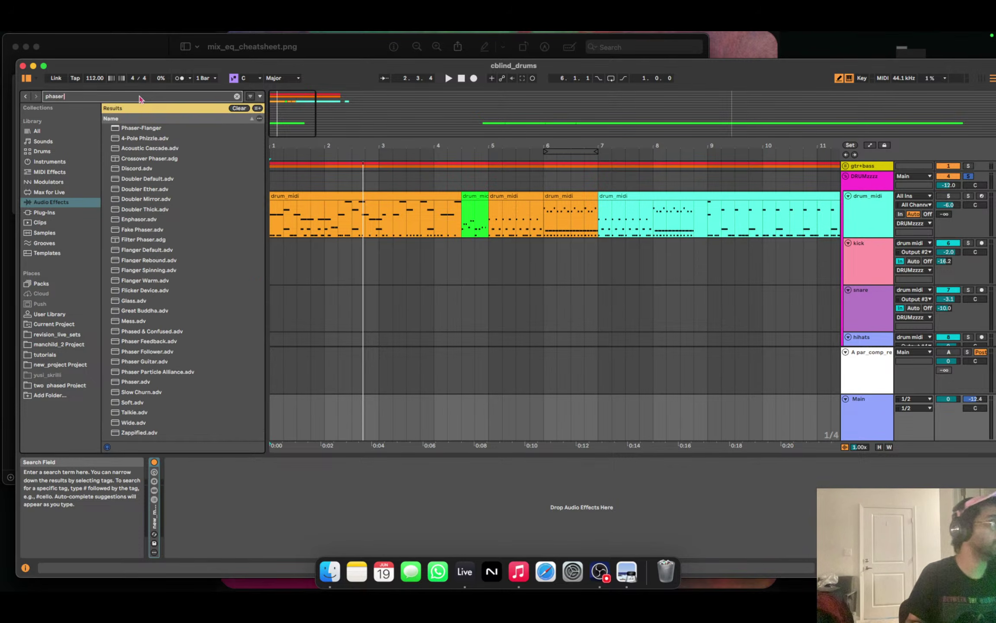
key("Down")
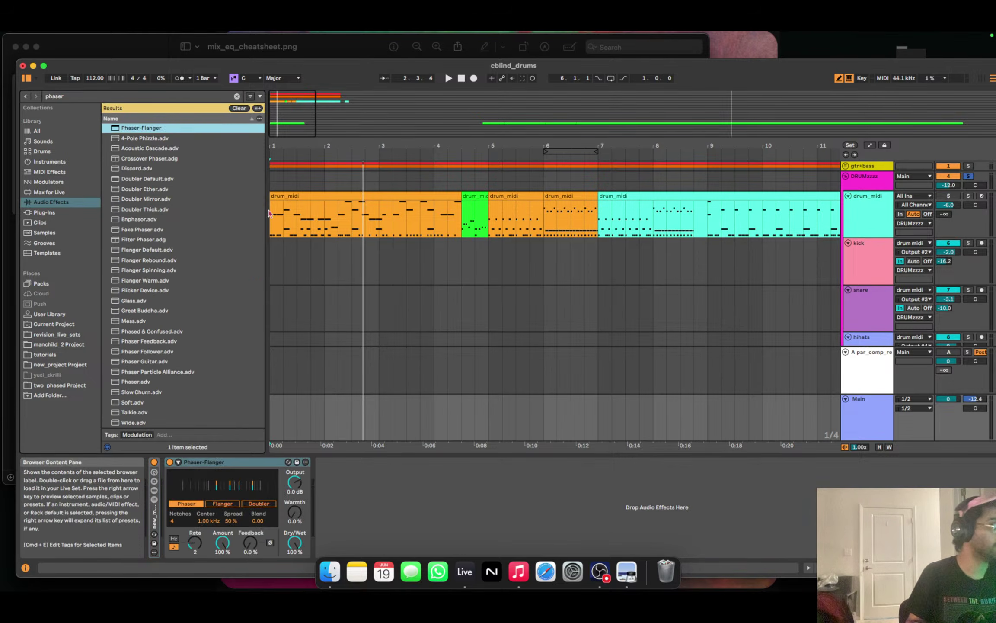
Add a Saturator after the Phaser-Flanger with the Bass Shaper curve, 36 dB Drive and -36 dB Output, and audition it.
left_click(236, 97)
type("satura")
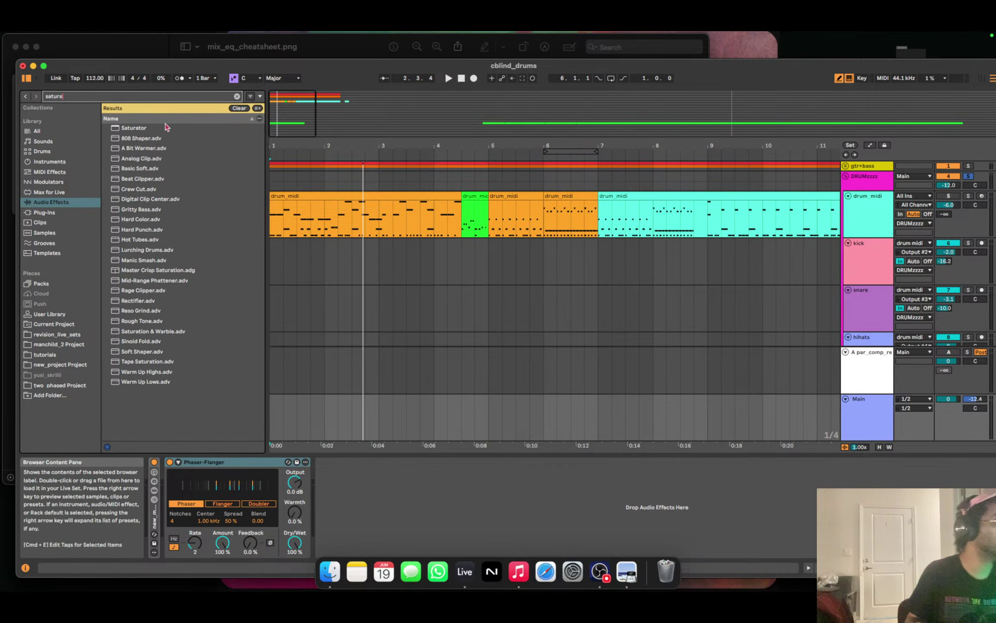
key("Down")
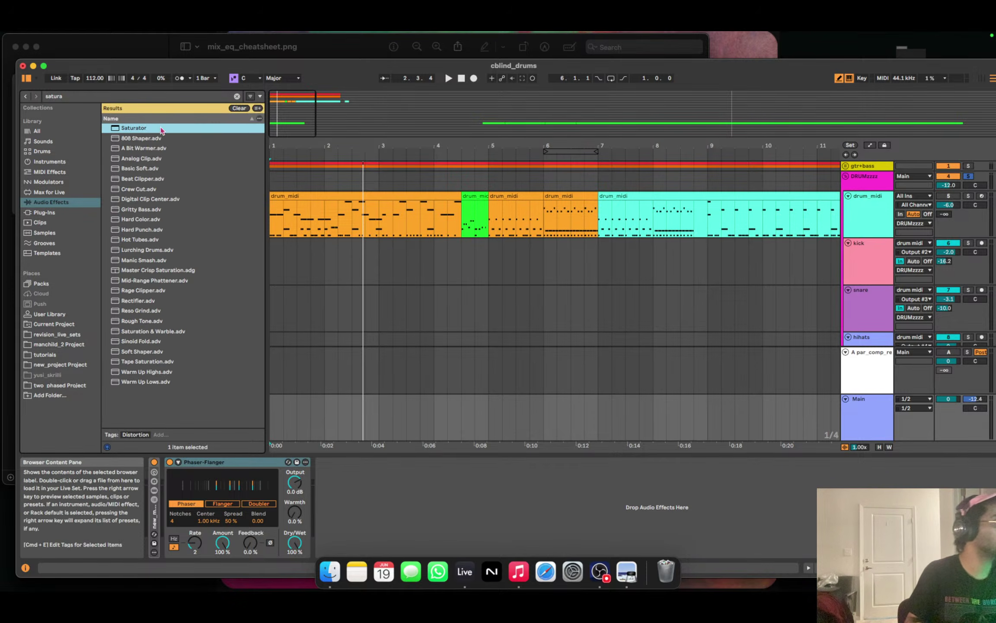
key("Return")
left_click(364, 475)
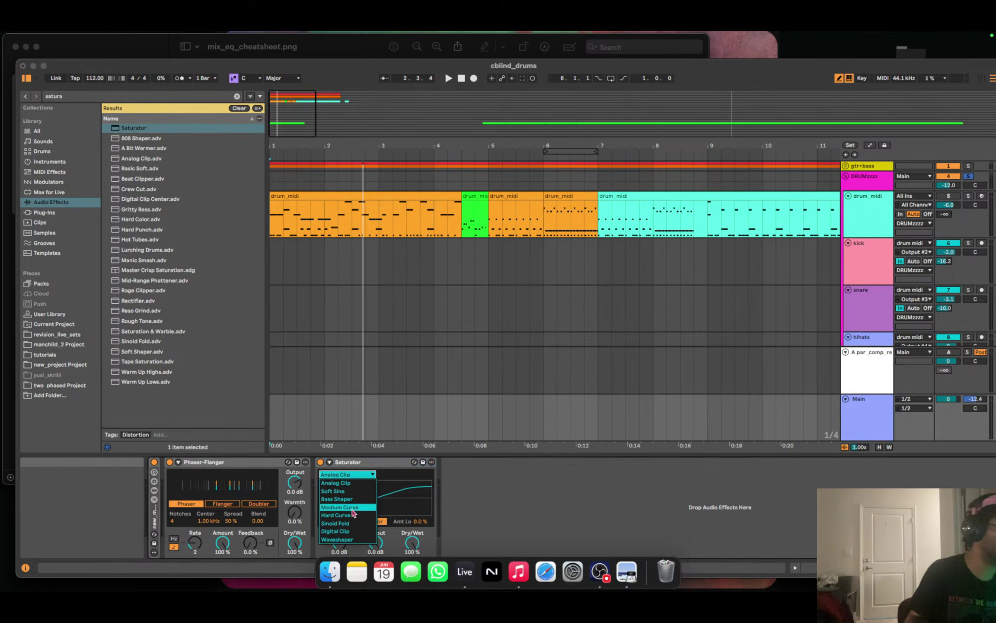
left_click(351, 500)
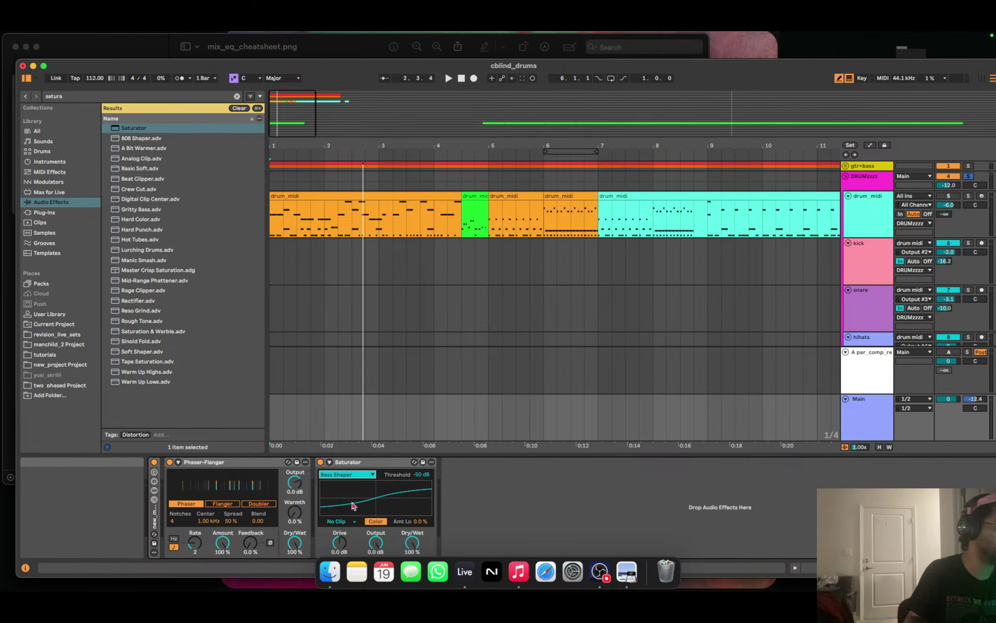
left_click_drag(343, 555, 344, 526)
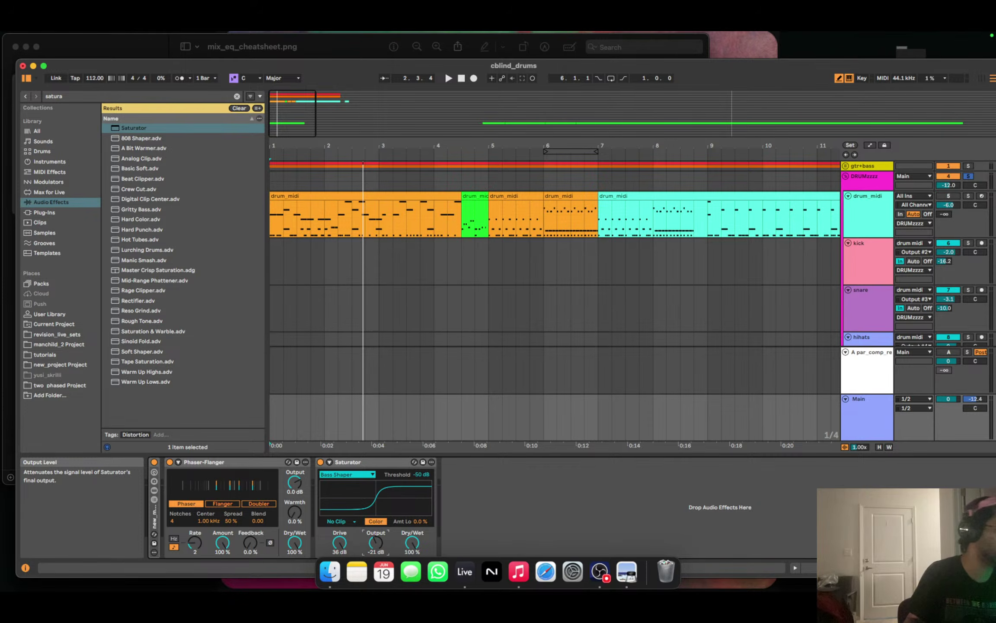
key("space")
left_click_drag(375, 543, 376, 550)
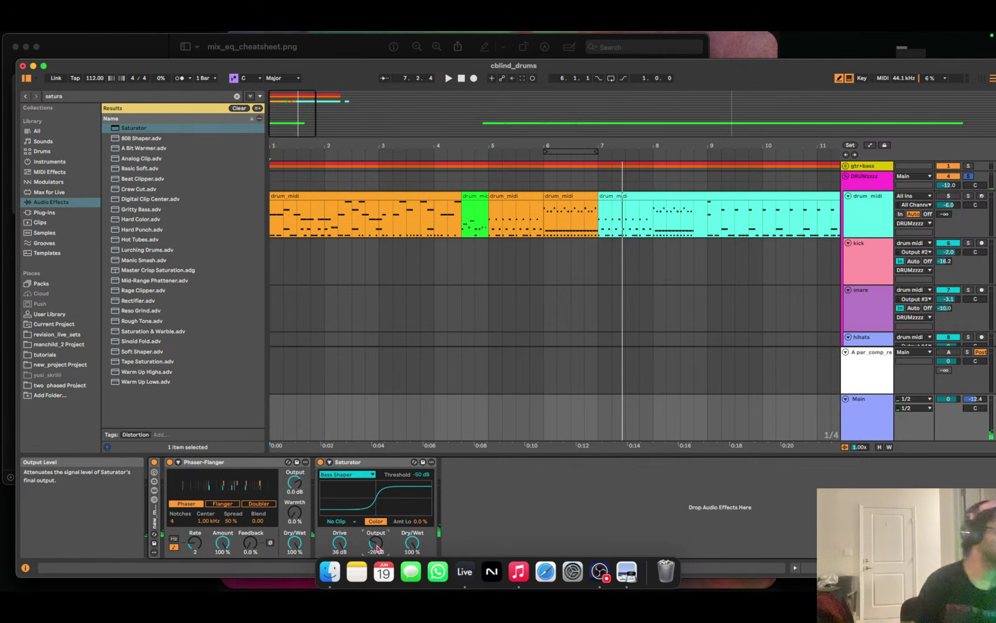
Delete the Phaser-Flanger and the Saturator from the Main track.
left_click(218, 465)
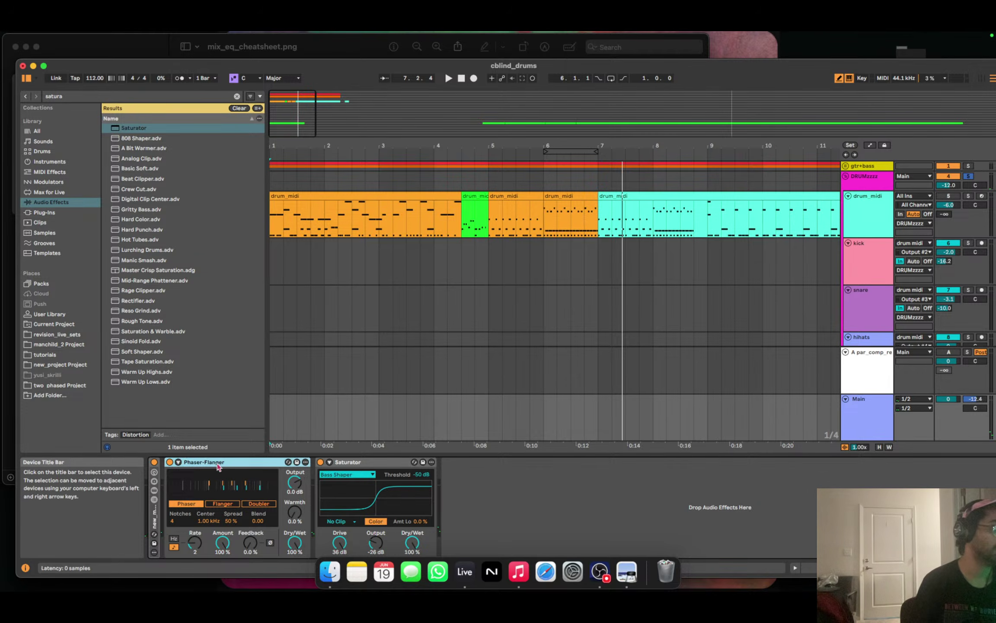
left_click(355, 464)
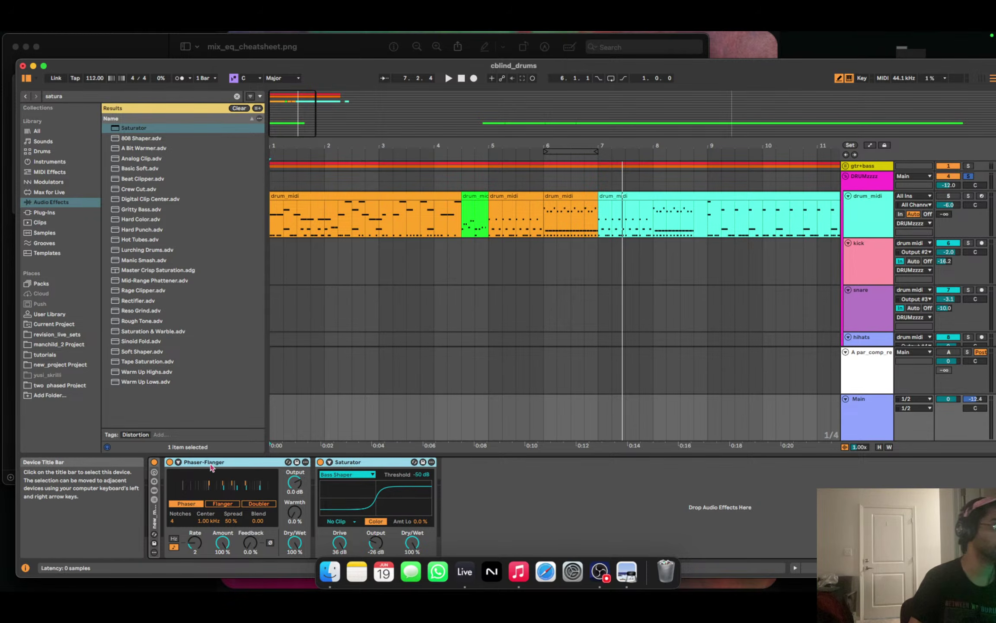
key("Delete")
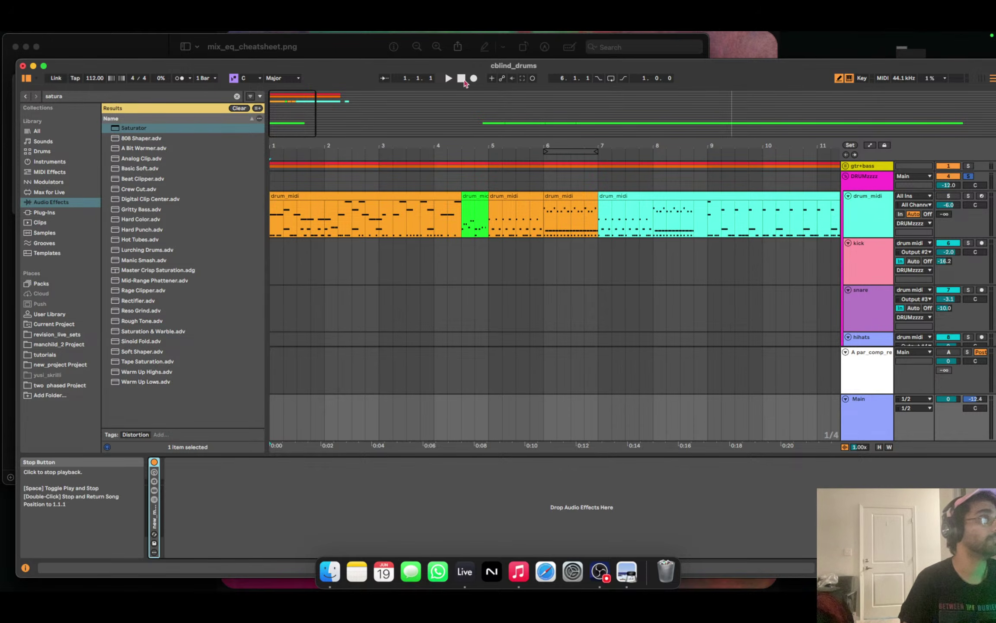
Replay the DRUMzzzz group, set its Drum Buss Dry/Wet to 37% and lower the par_comp chain to -11.2 dB.
key("space")
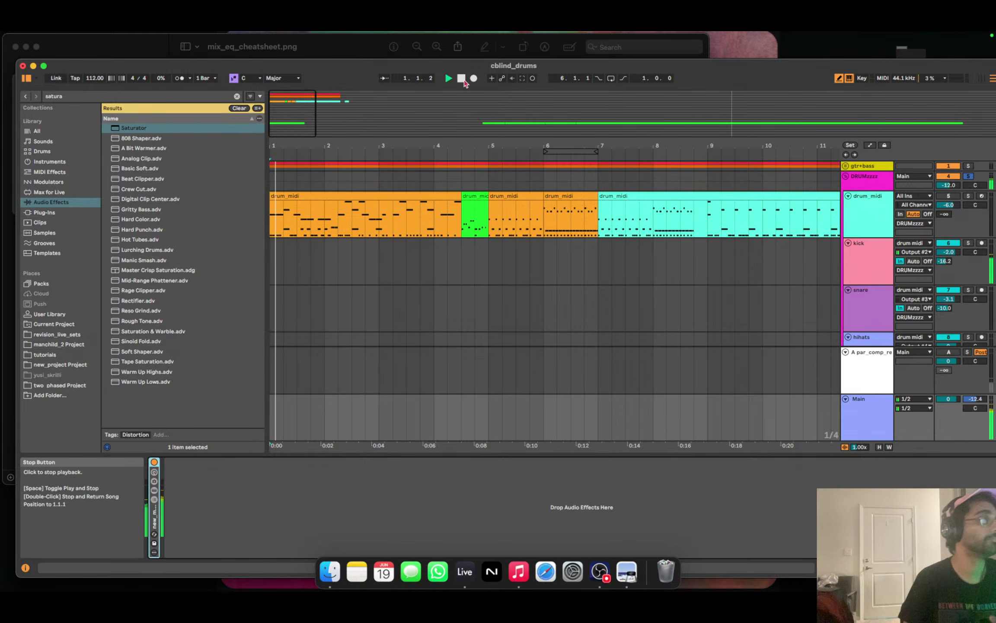
left_click(880, 183)
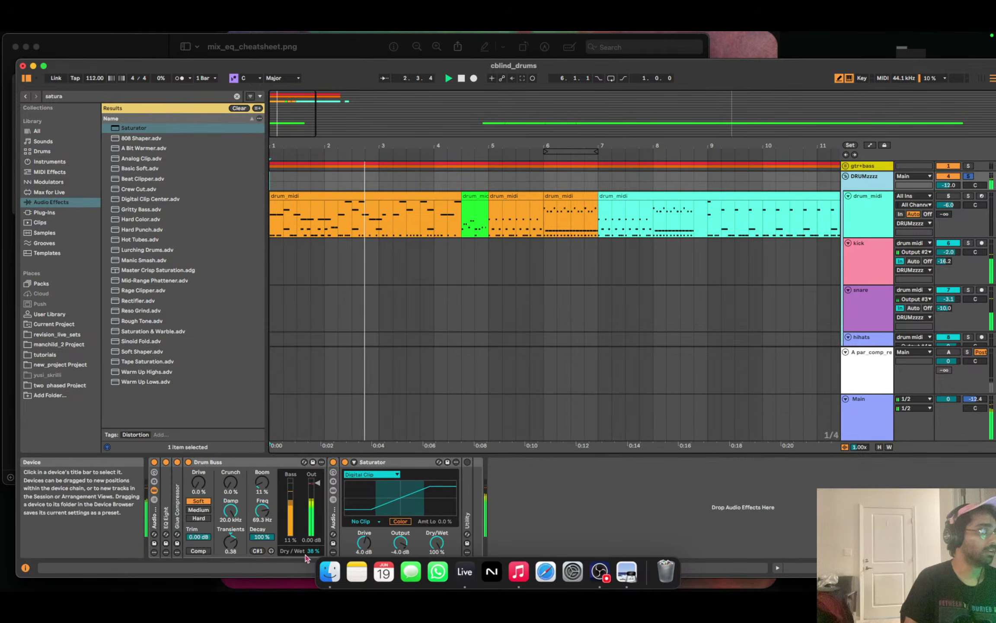
left_click_drag(305, 556, 305, 559)
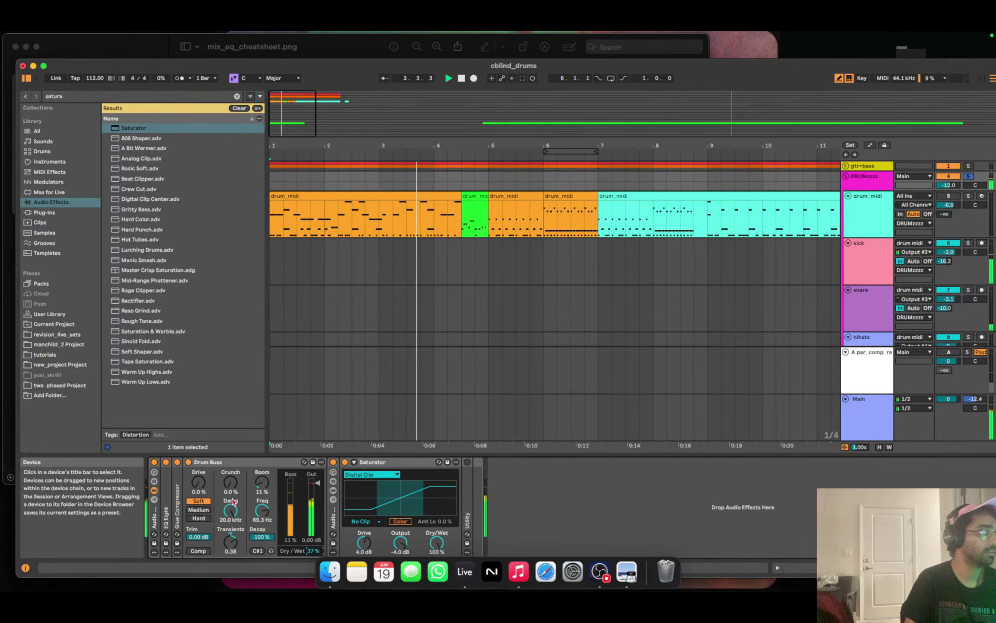
double_click(334, 525)
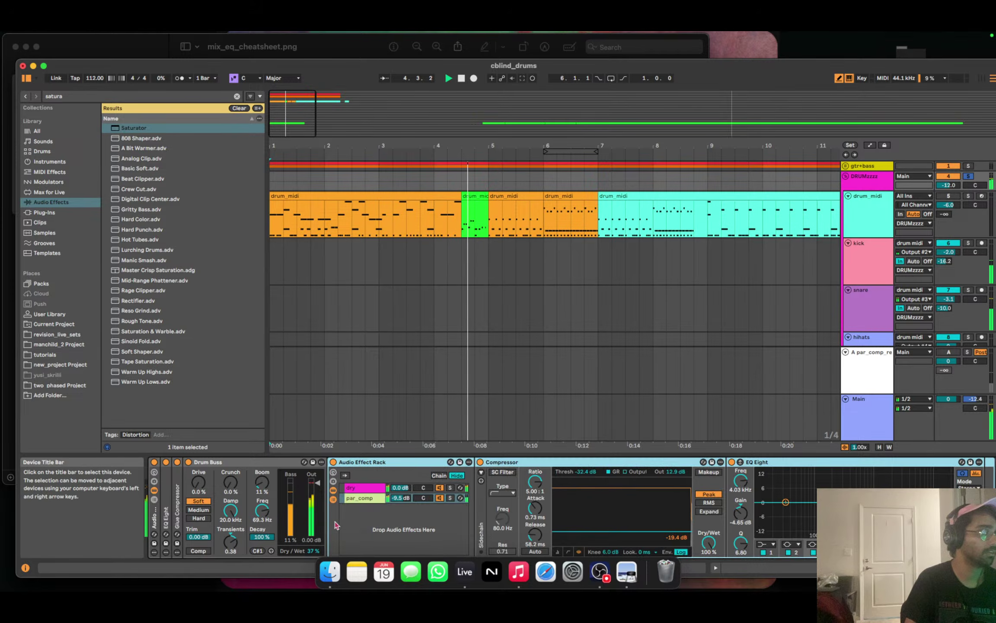
left_click_drag(400, 498, 400, 503)
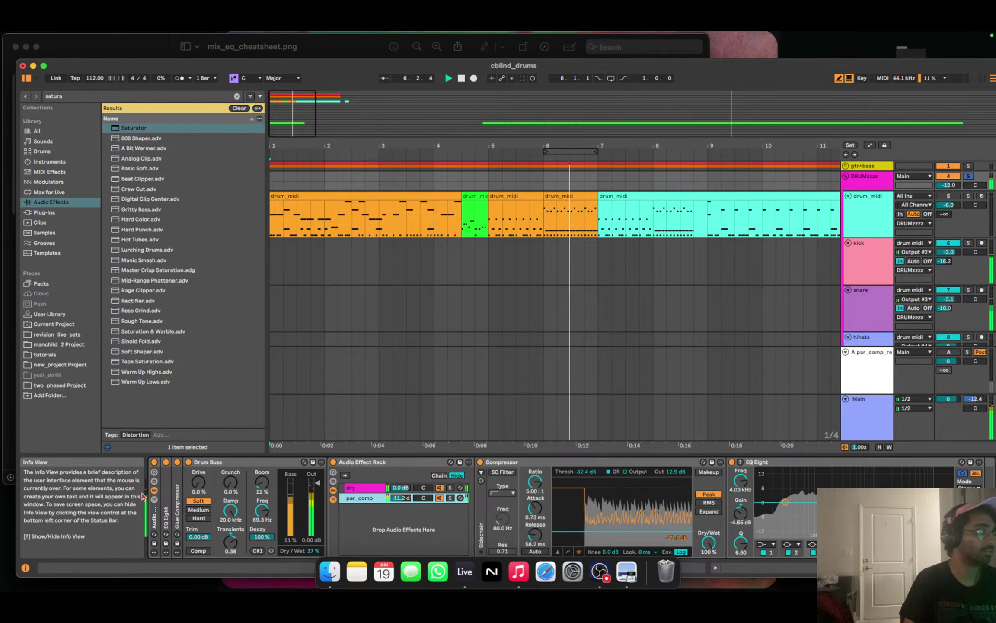
Fold and reopen the drum group's main effect rack, and lower the DRUMzzzz group volume to -12.5 dB during playback.
double_click(153, 515)
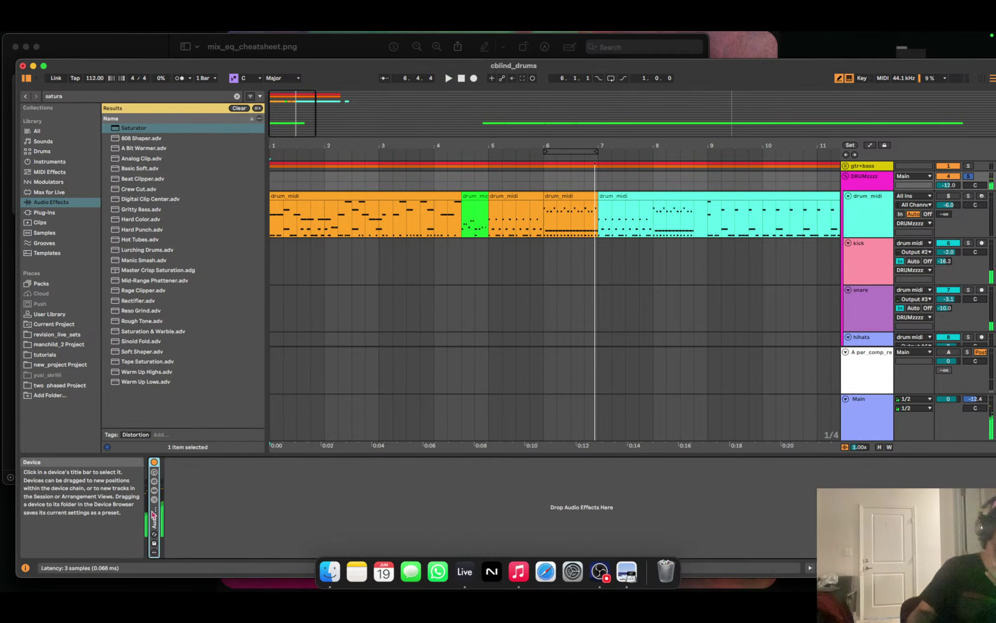
double_click(153, 515)
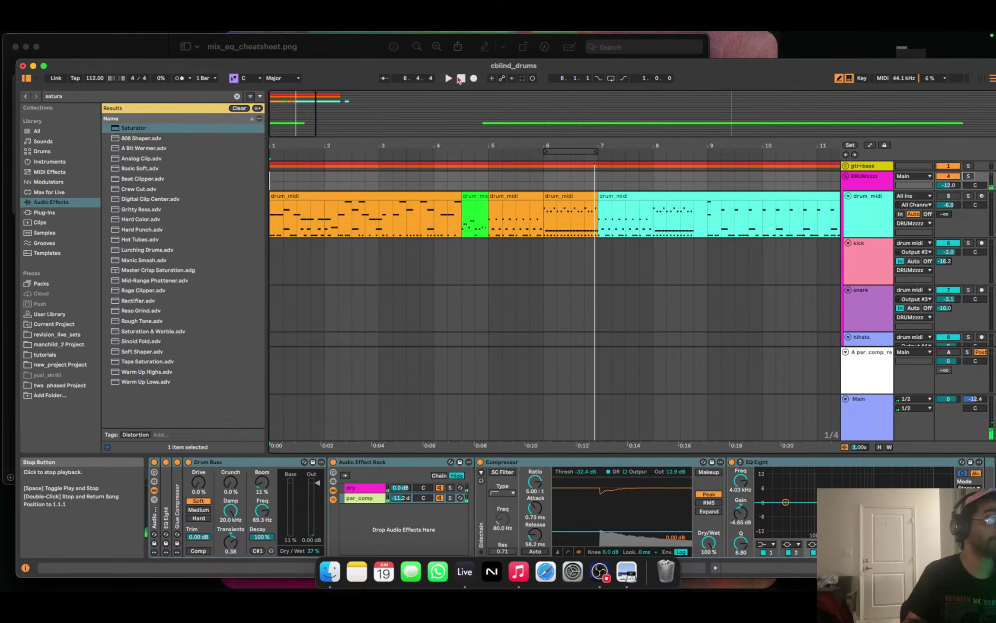
key("space")
left_click_drag(948, 185, 945, 189)
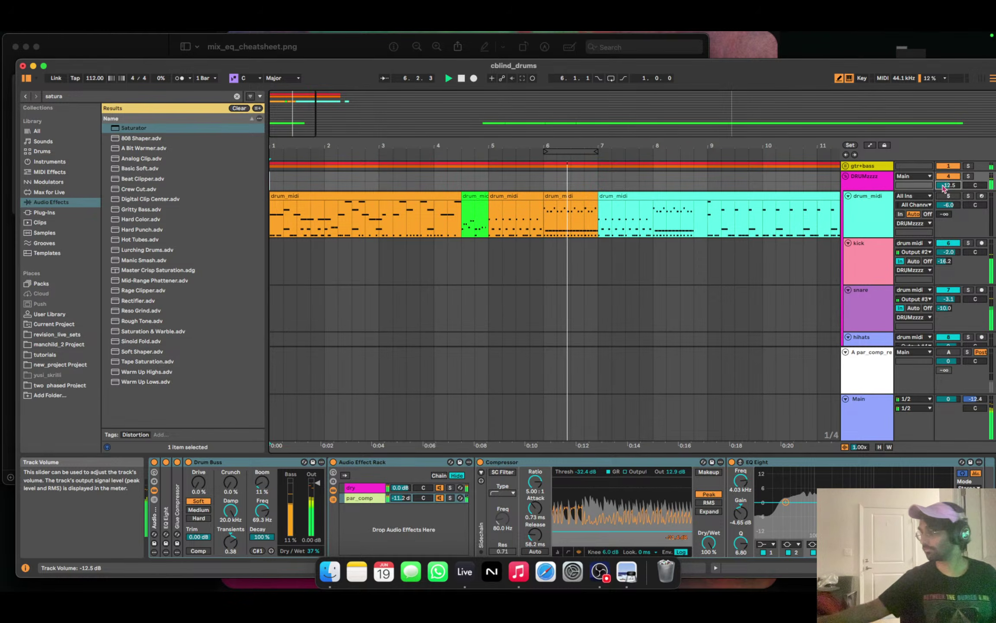
key("space")
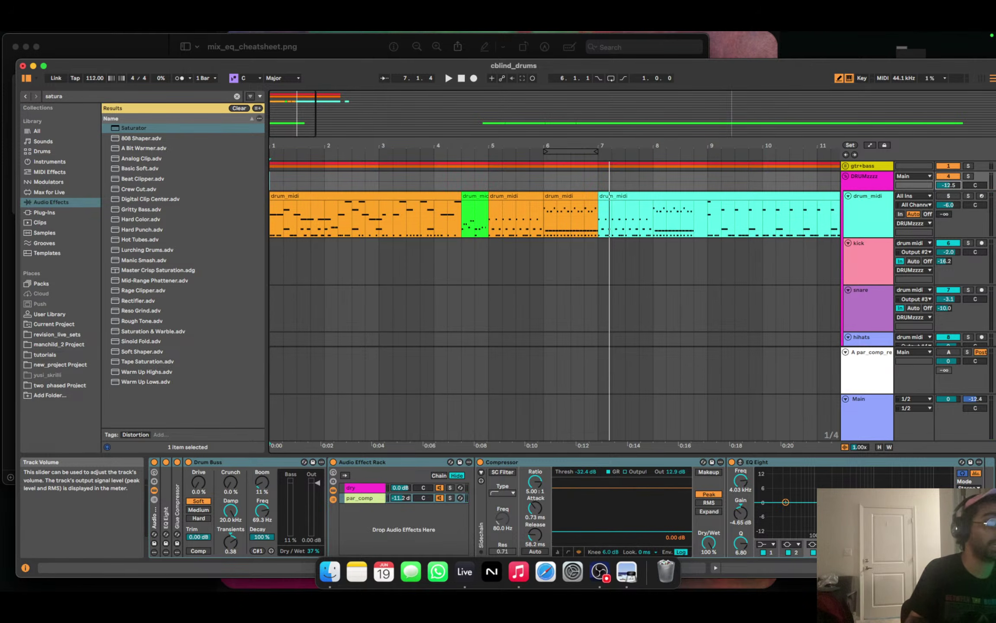
Compare the mix from the song's start with the DRUMzzzz group's audio effect rack bypassed and re-enabled.
left_click(867, 417)
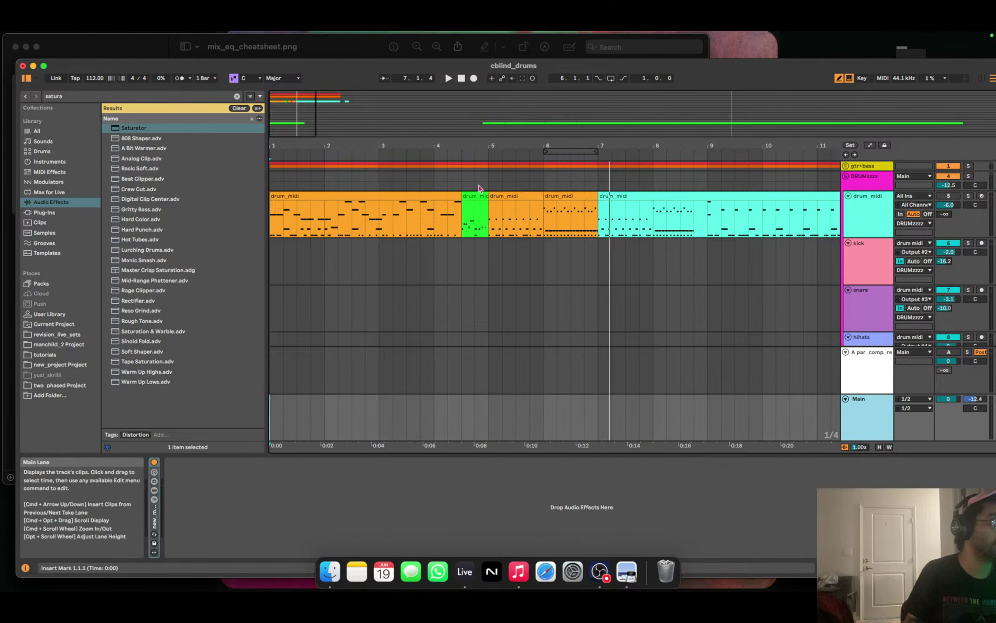
left_click(461, 80)
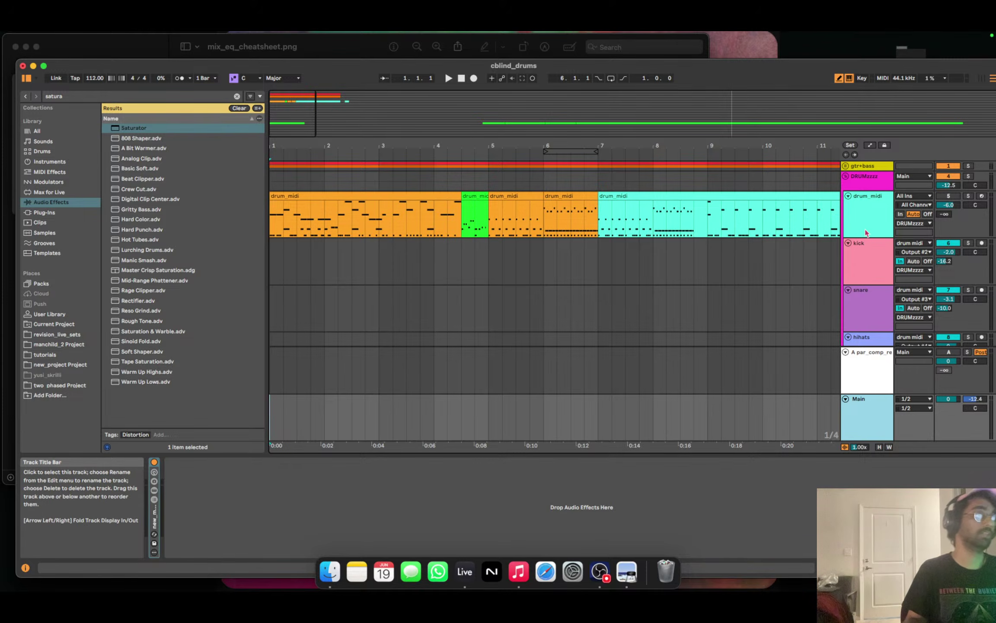
left_click(867, 178)
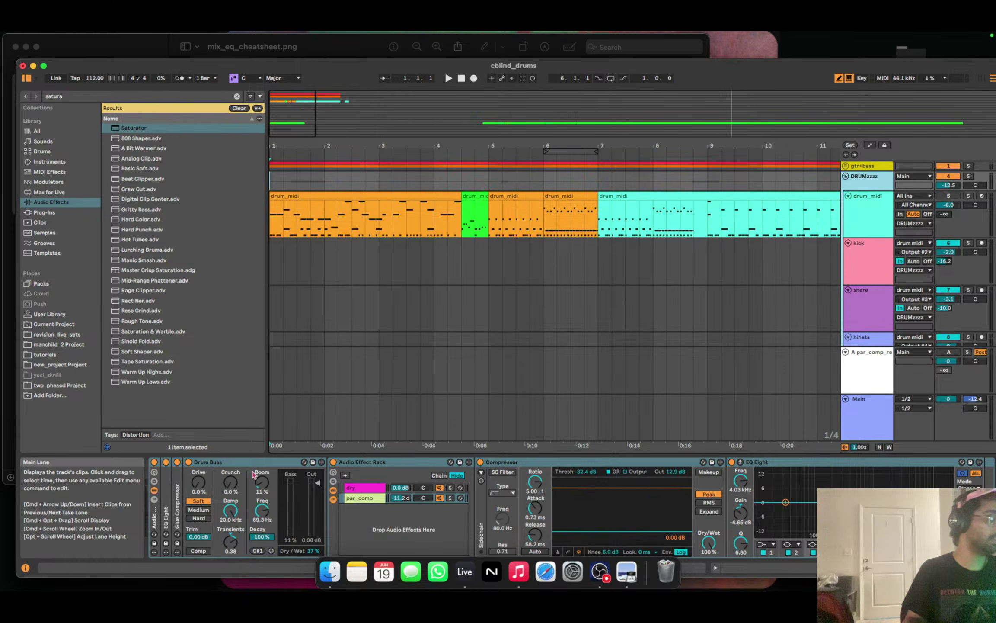
left_click(154, 490)
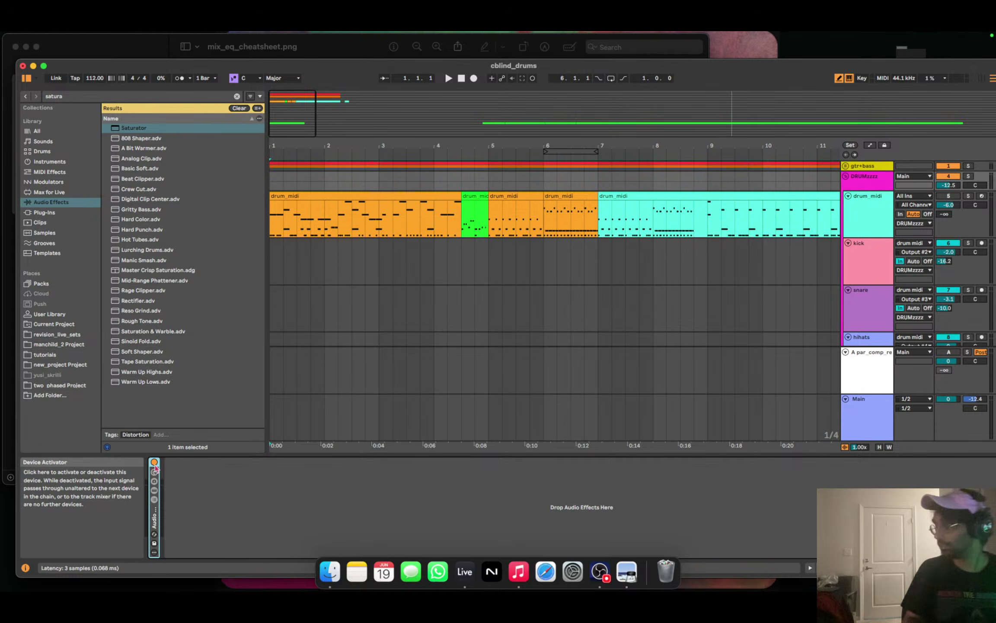
left_click(154, 463)
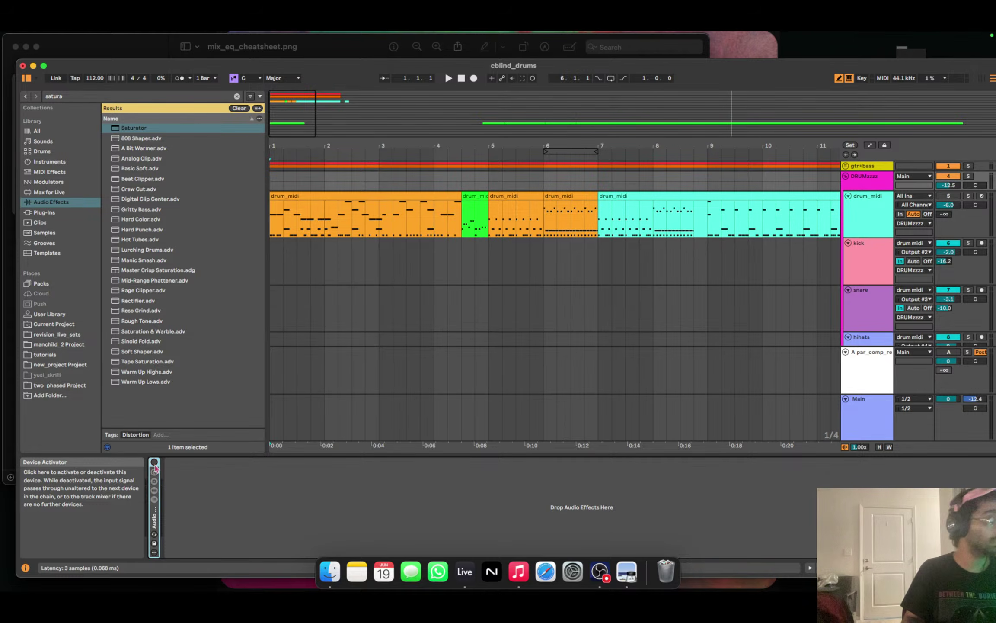
key("space")
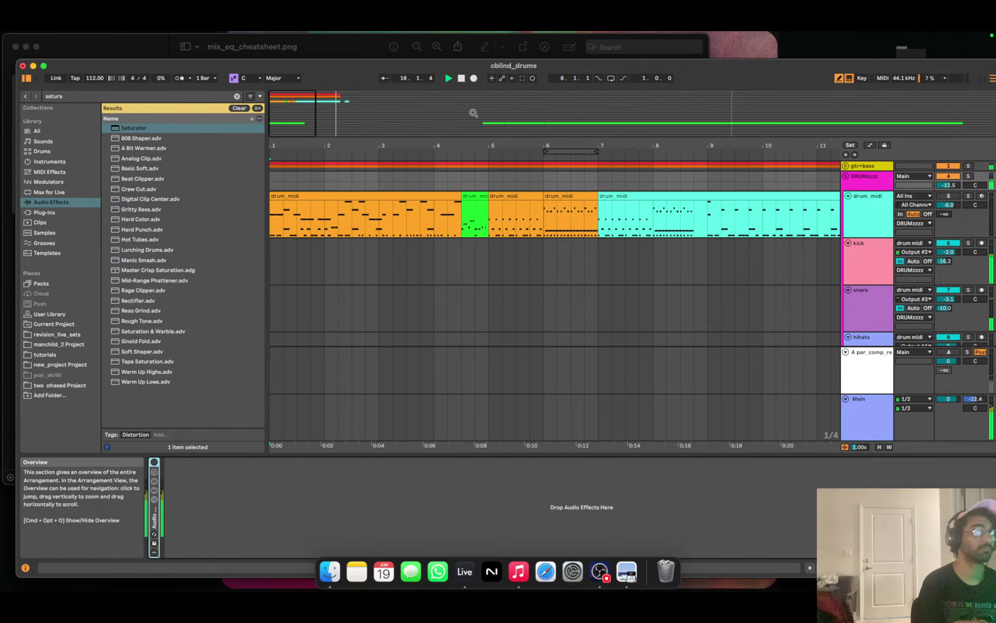
key("space")
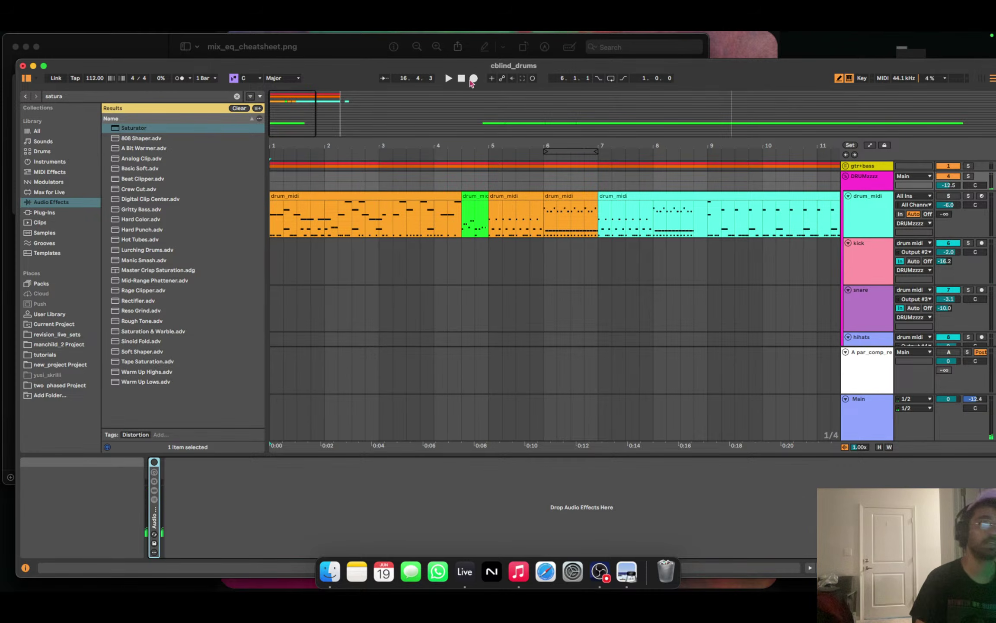
left_click(462, 78)
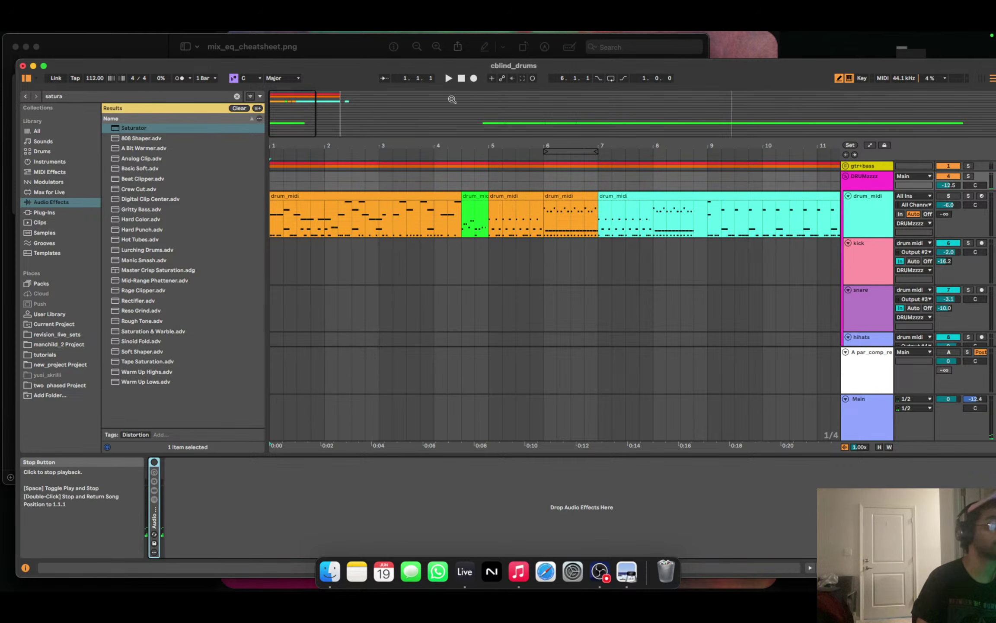
left_click(154, 463)
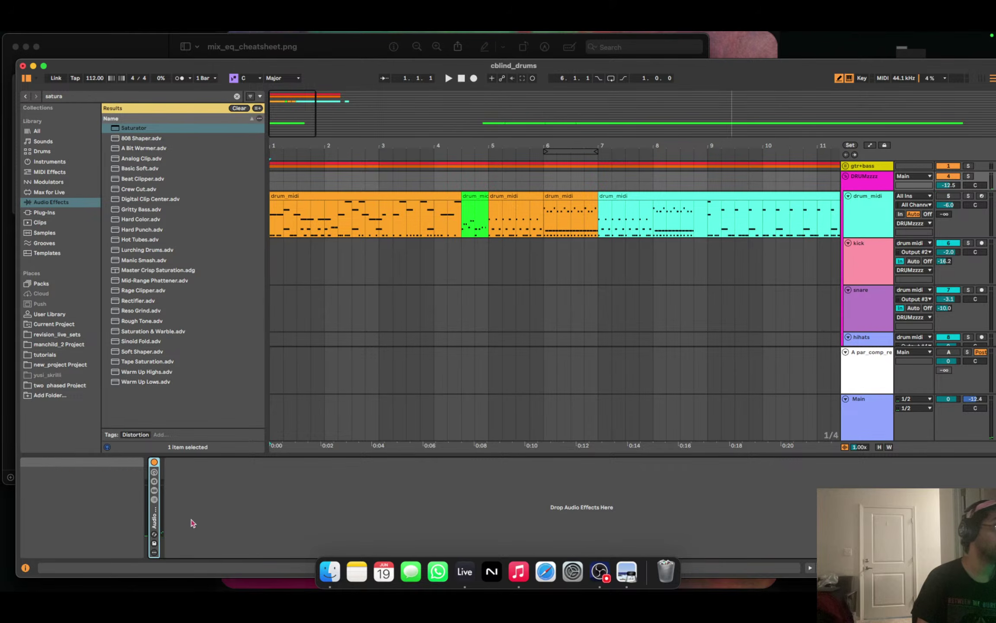
left_click(449, 78)
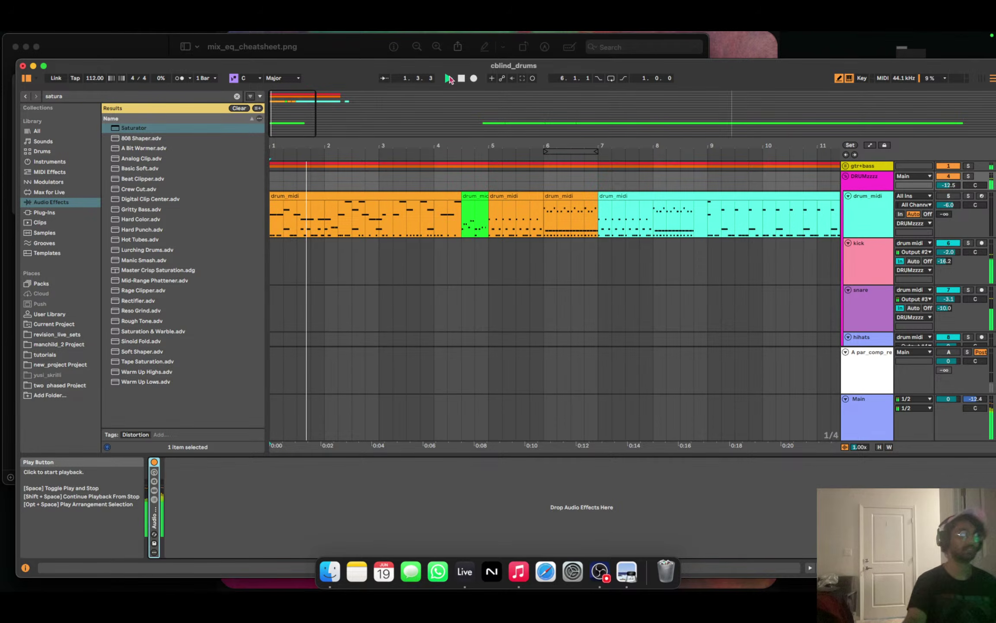
In the DRUMzzzz group's rack, set the par_comp chain volume to -12.0 dB and the Drum Buss dry/wet to 25%.
double_click(155, 519)
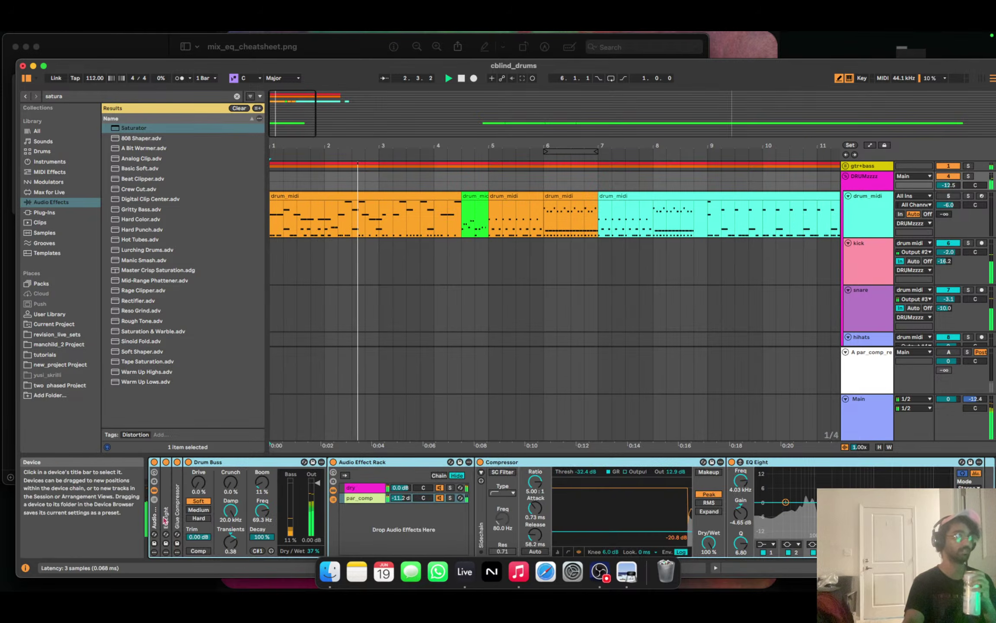
left_click_drag(401, 498, 401, 502)
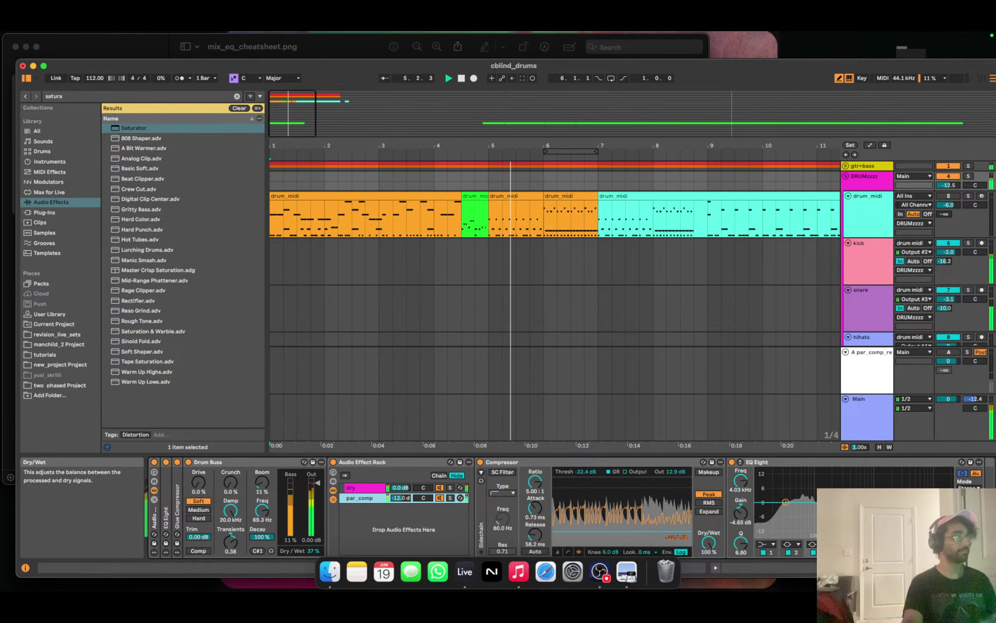
left_click_drag(314, 550, 314, 562)
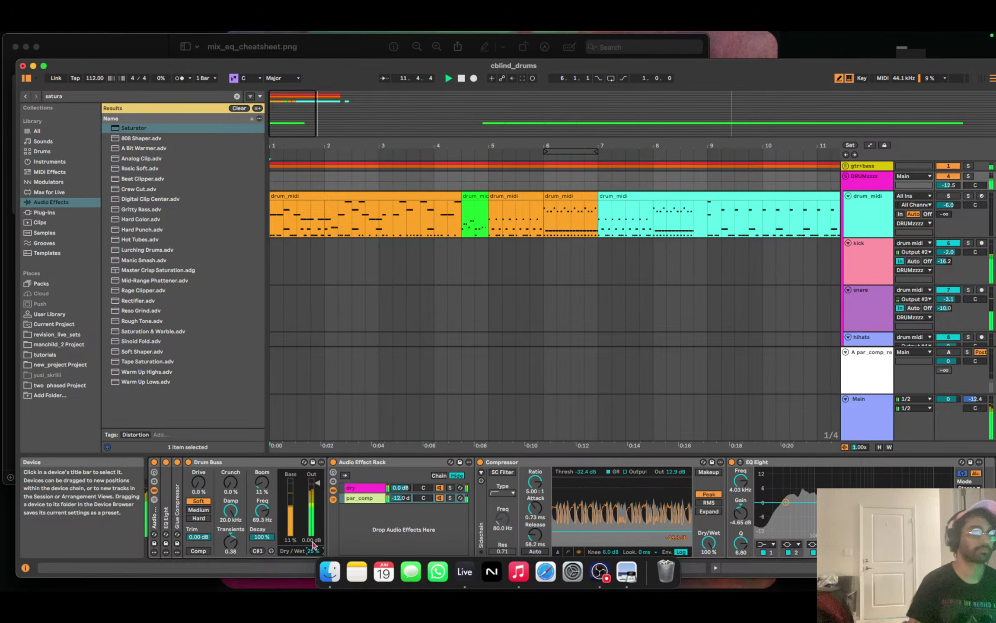
Examine the EQ Eight, Glue Compressor and Limiter inside the Main track's effect rack, and fold the rack again.
left_click(872, 415)
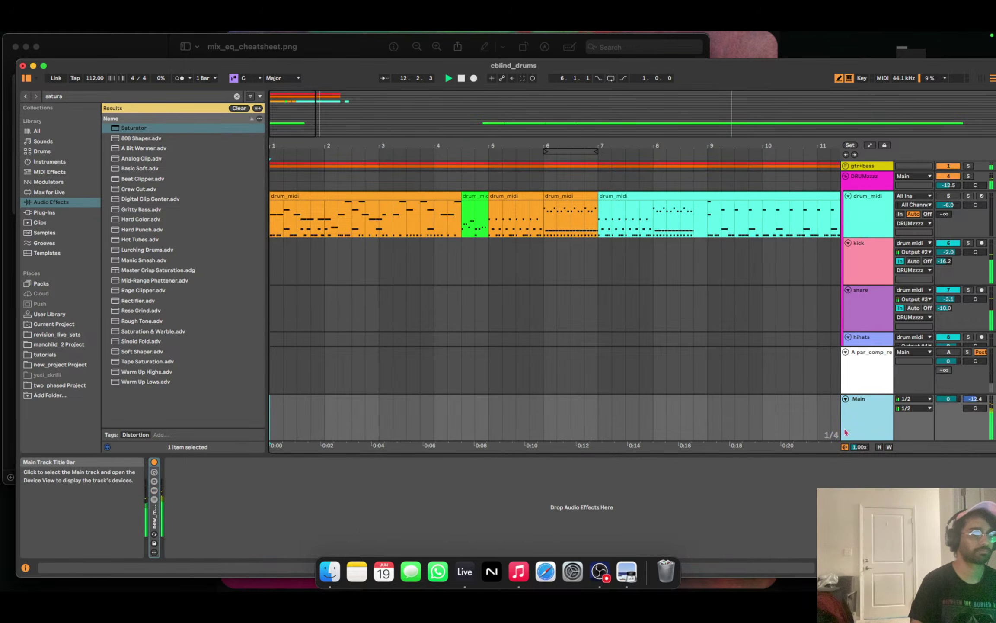
double_click(156, 515)
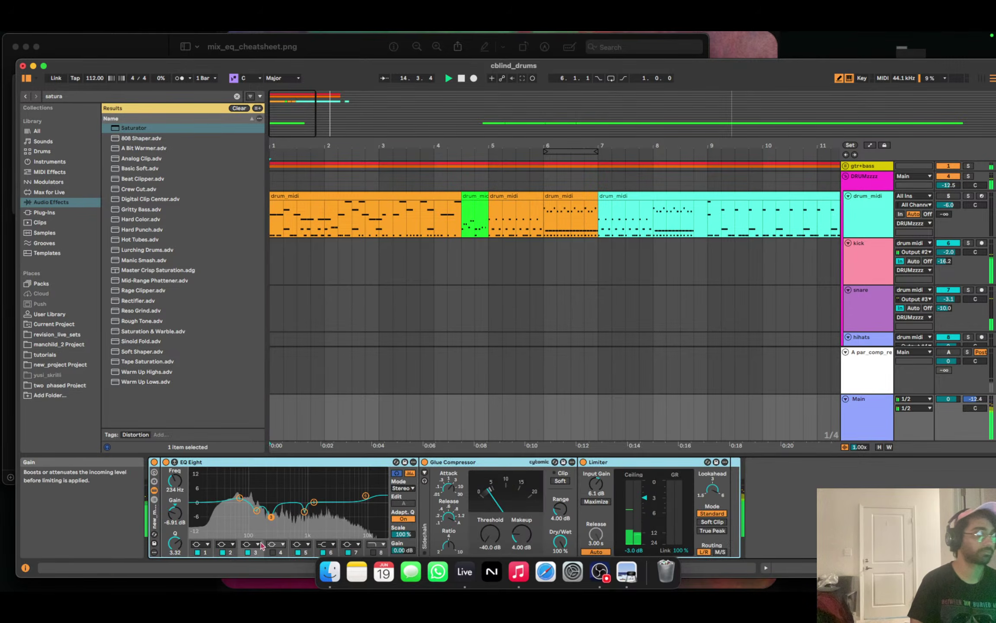
double_click(155, 513)
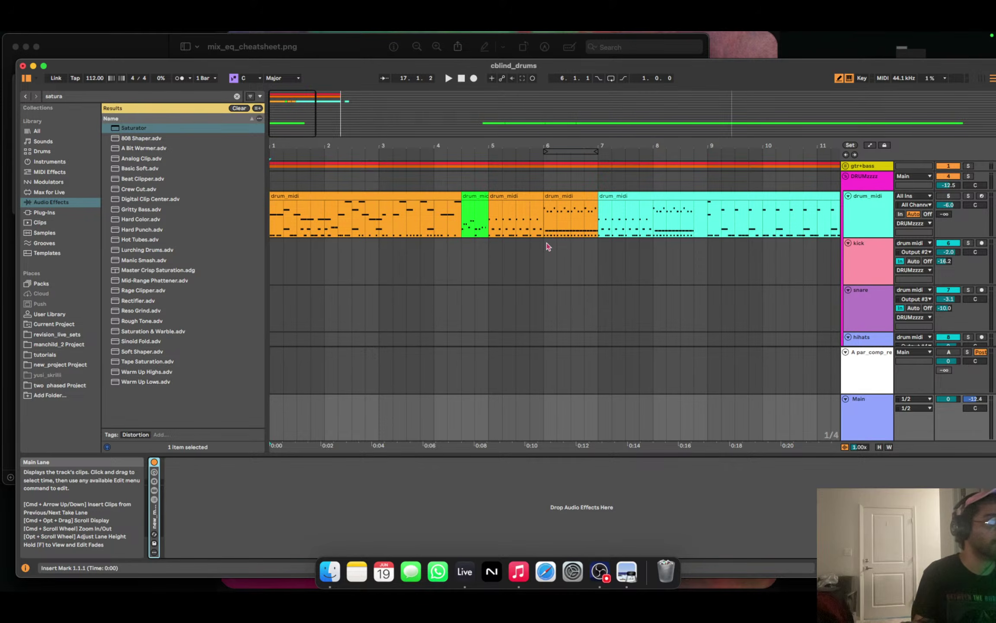
Play the song from the start with the drum_midi sampler open, and return to the DRUMzzzz group's devices.
left_click(873, 220)
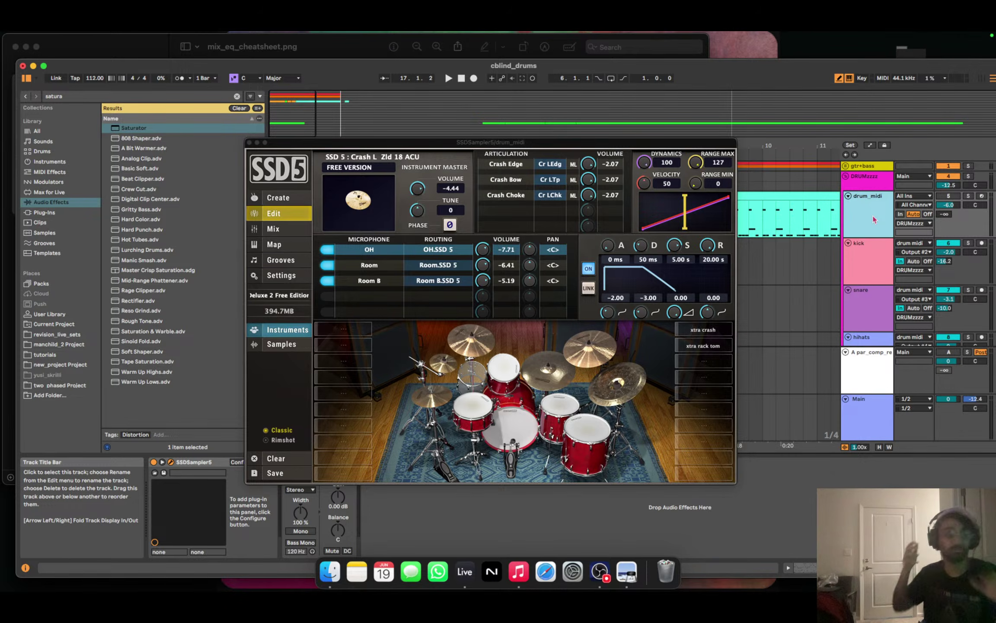
key("space")
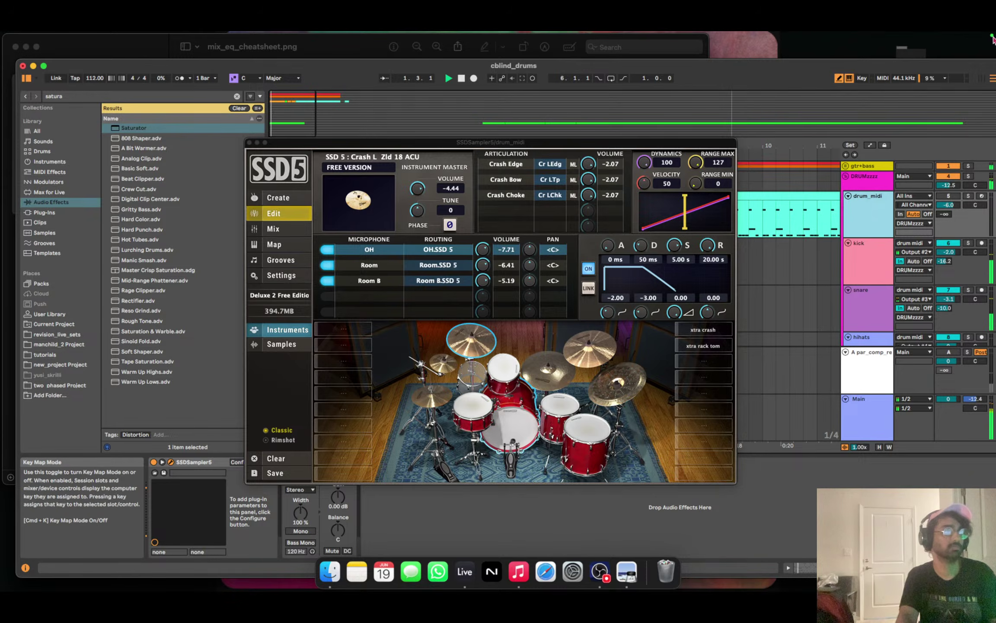
left_click(864, 186)
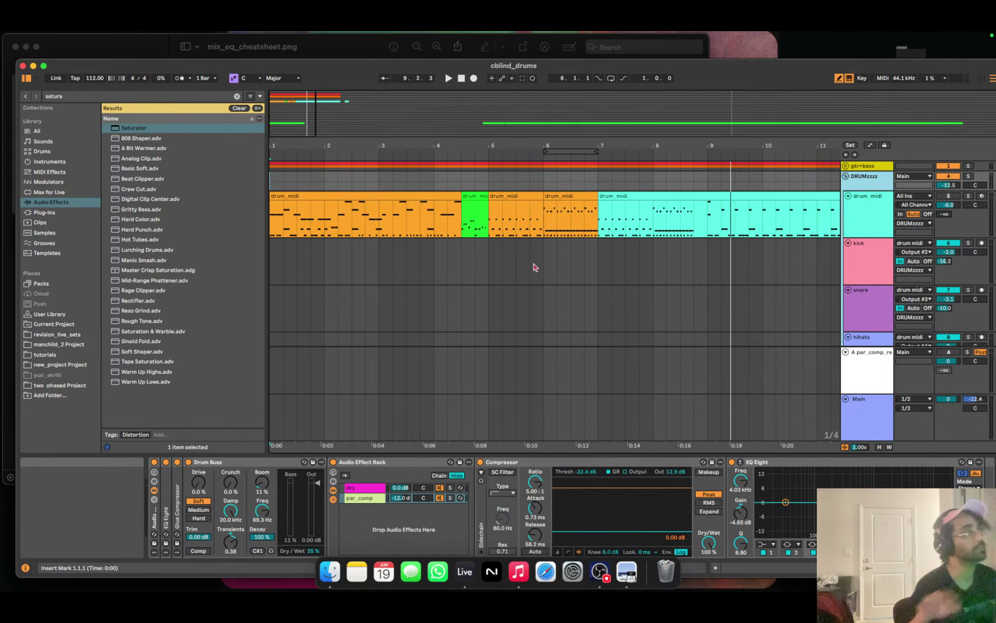
Play the arrangement from position 5.2.1 with the kick track's effects shown, adjusting the system volume for listening.
mouse_move(653, 36)
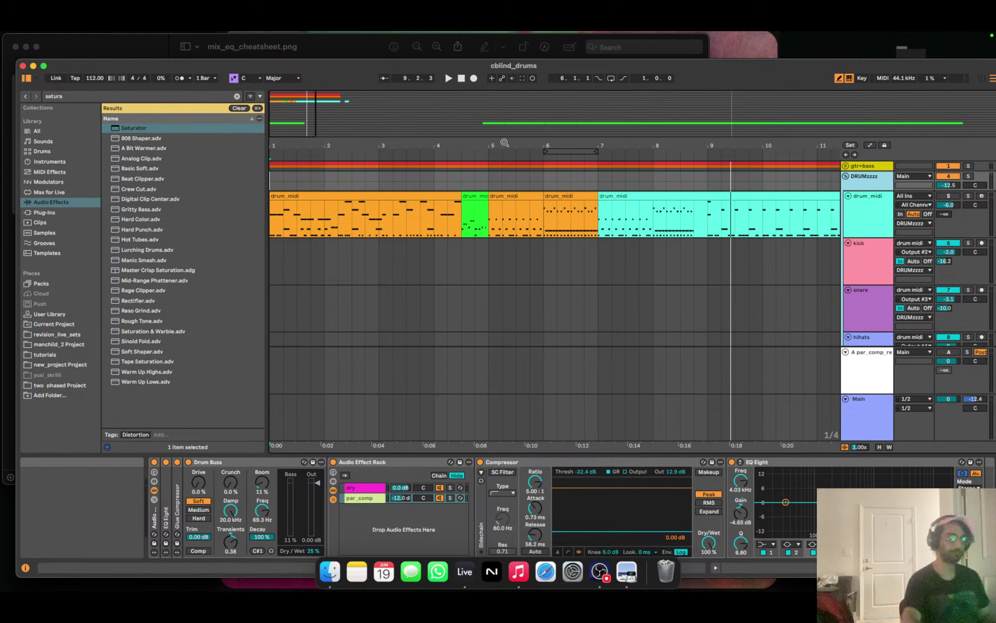
left_click(502, 272)
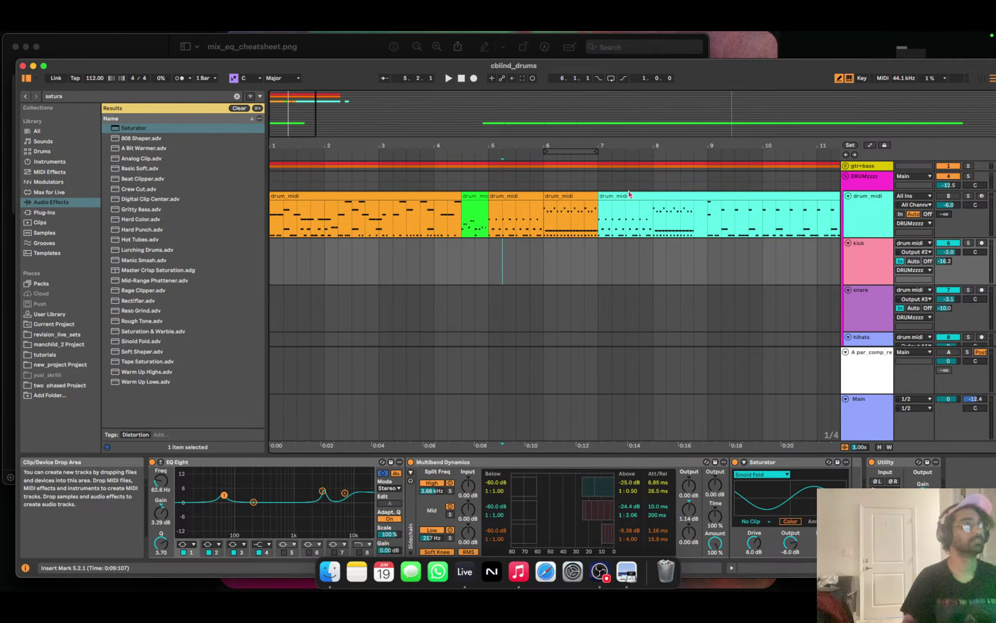
key("XF86AudioRaiseVolume")
key("XF86AudioRaiseVolume")
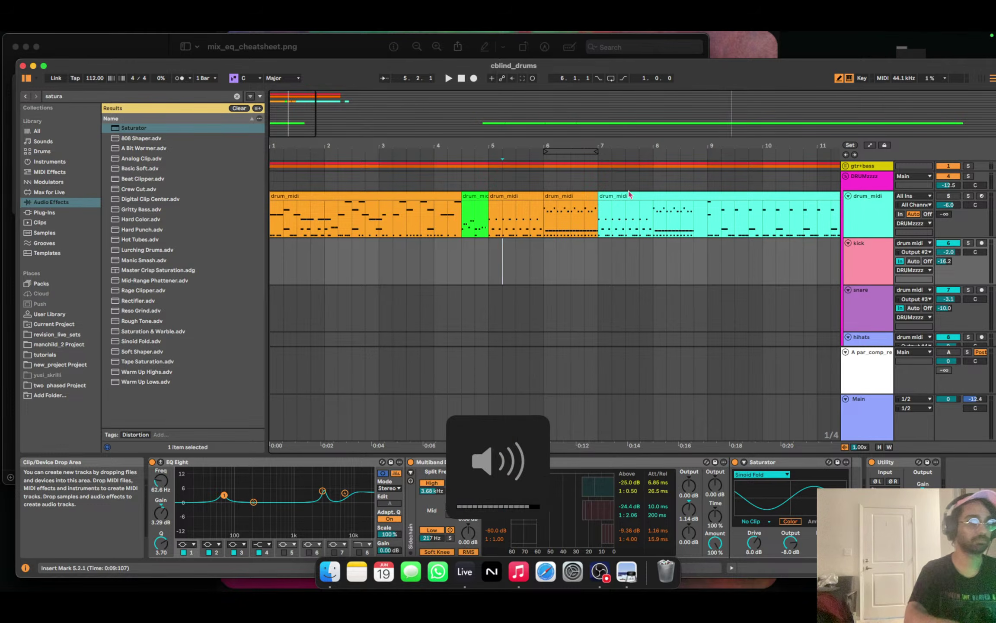
key("XF86AudioLowerVolume")
key("XF86AudioLowerVolume")
key("space")
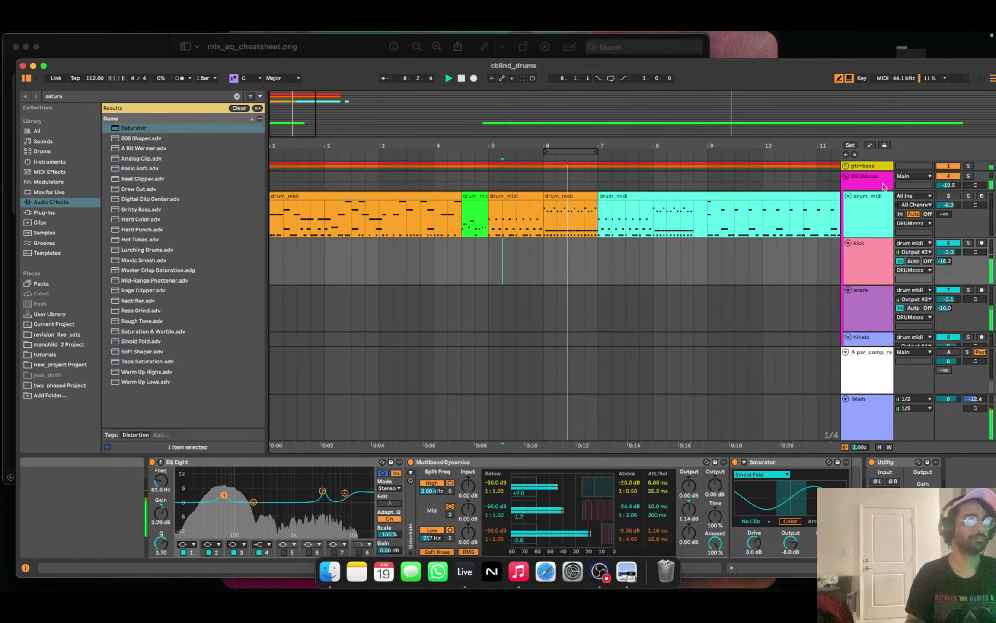
Examine the hihats track's effects and the drum_midi sampler's Mix and Edit pages, and close the sampler window.
left_click(875, 228)
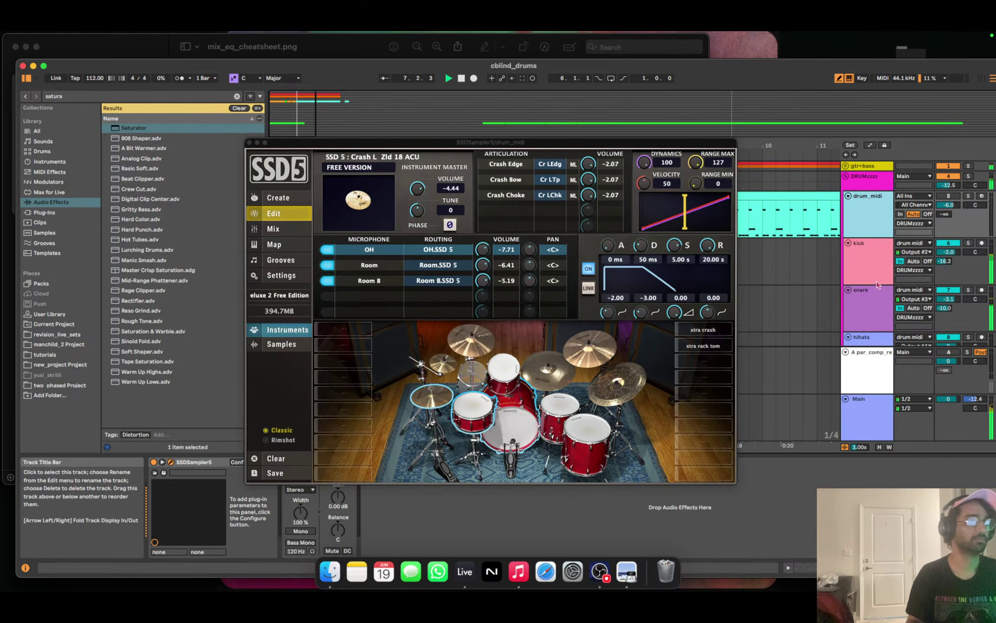
scroll(873, 292, "down", 3)
left_click(873, 325)
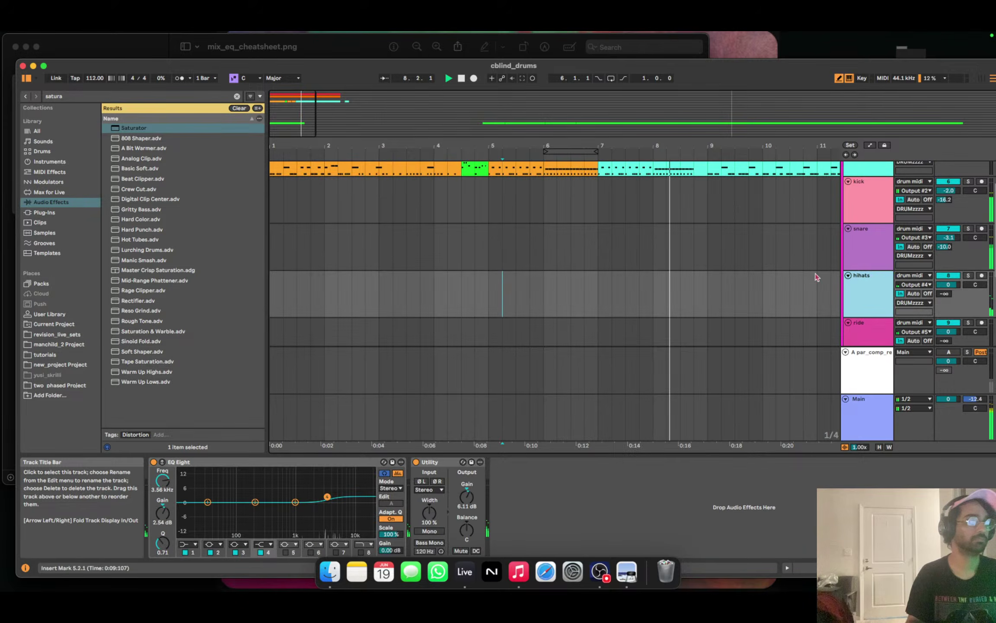
scroll(807, 281, "up", 3)
left_click(807, 216)
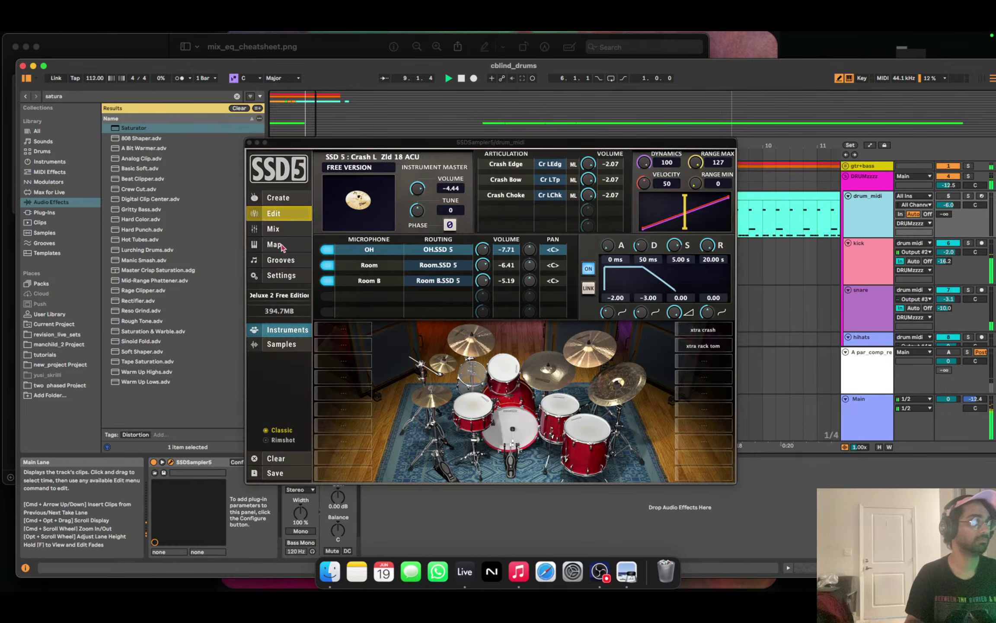
left_click(273, 228)
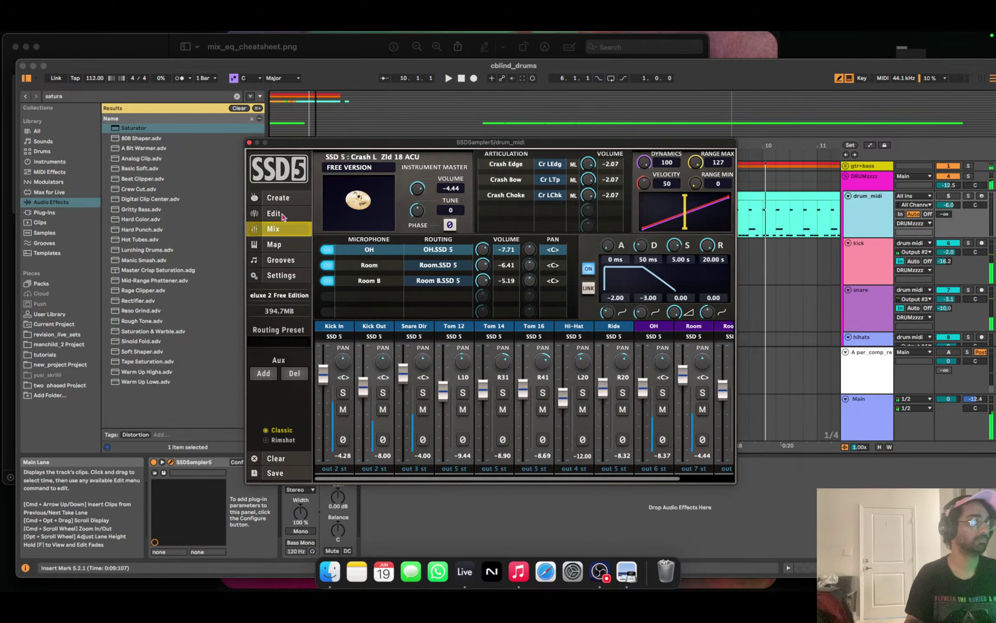
left_click(282, 215)
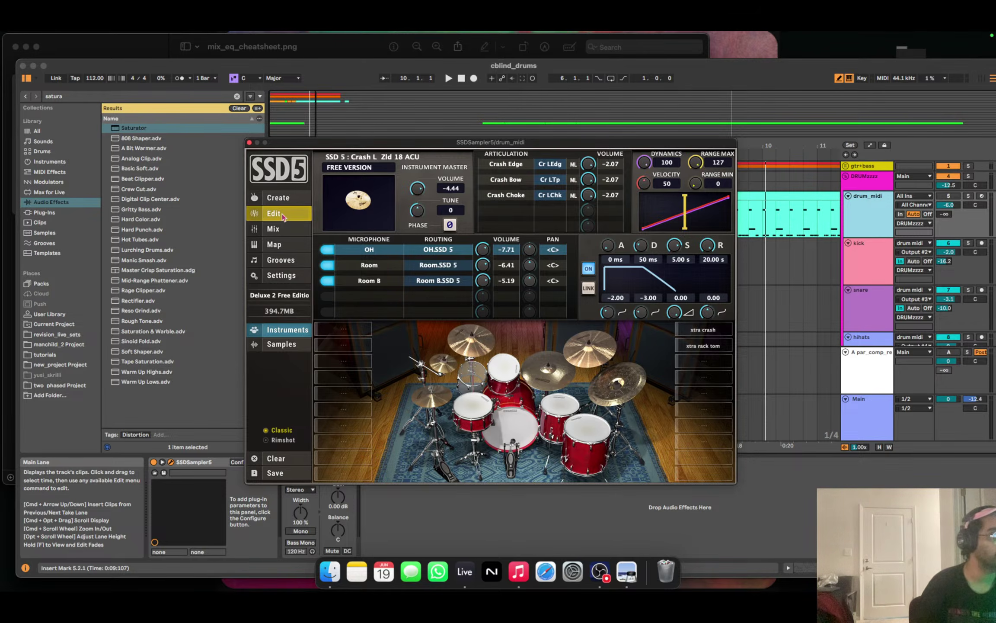
left_click(249, 142)
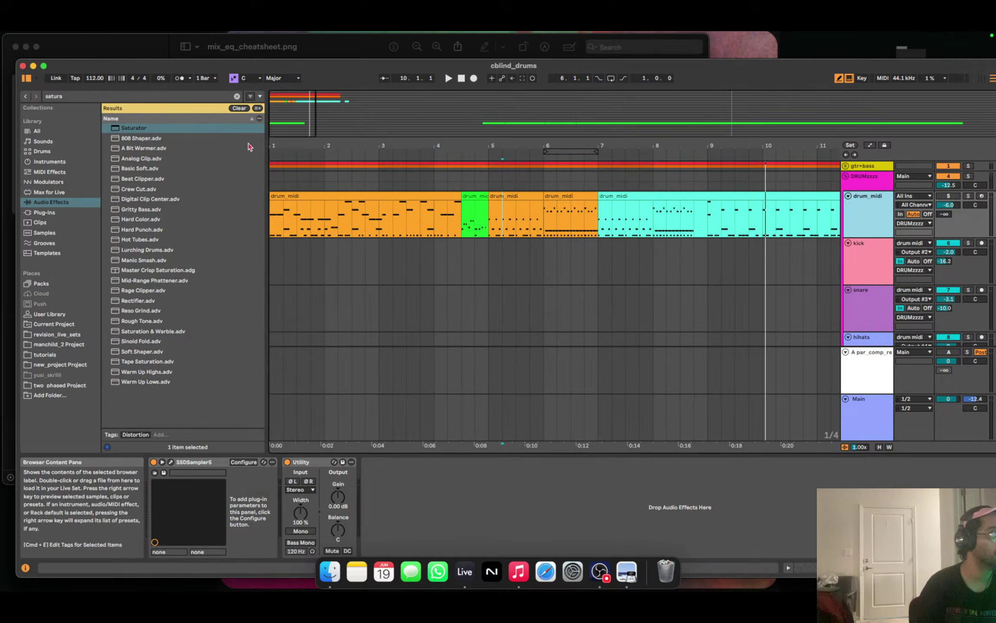
Open the recent set the_wheels_on_the_bus.als and close the mix_eq_cheatsheet.png window behind it.
left_click(58, 37)
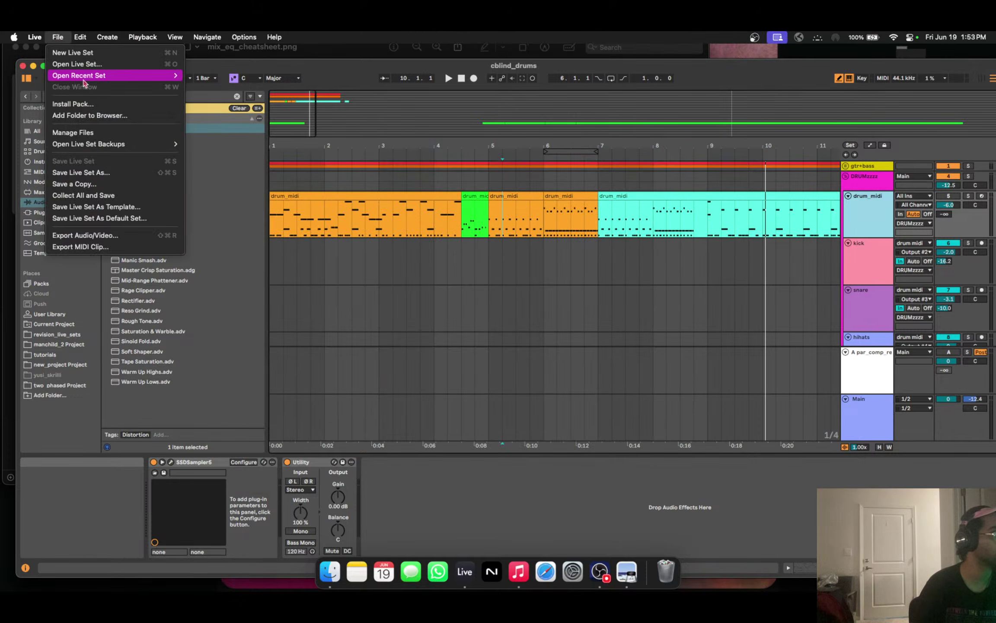
mouse_move(84, 83)
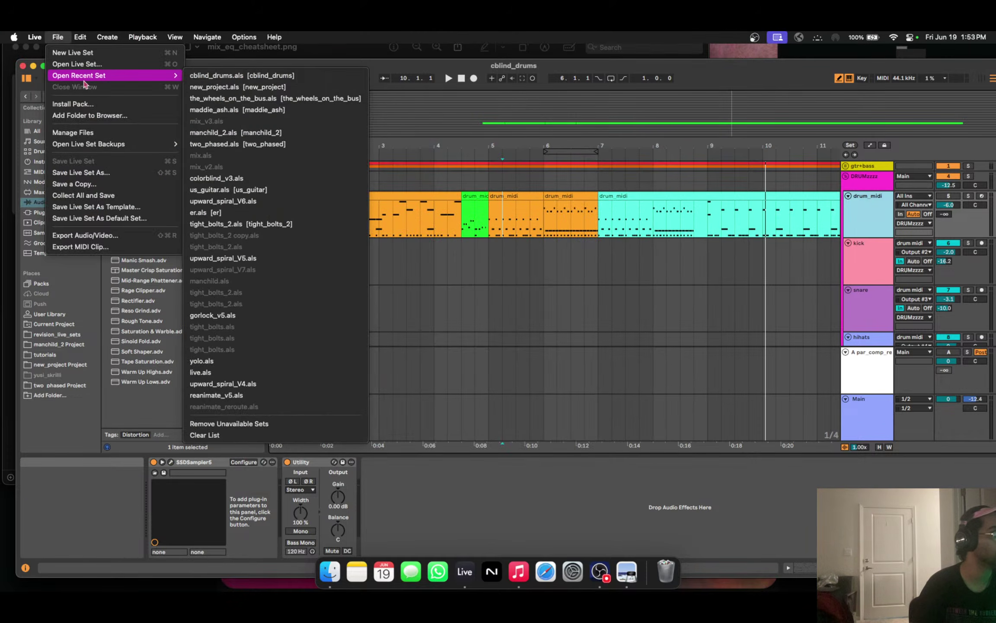
left_click(240, 98)
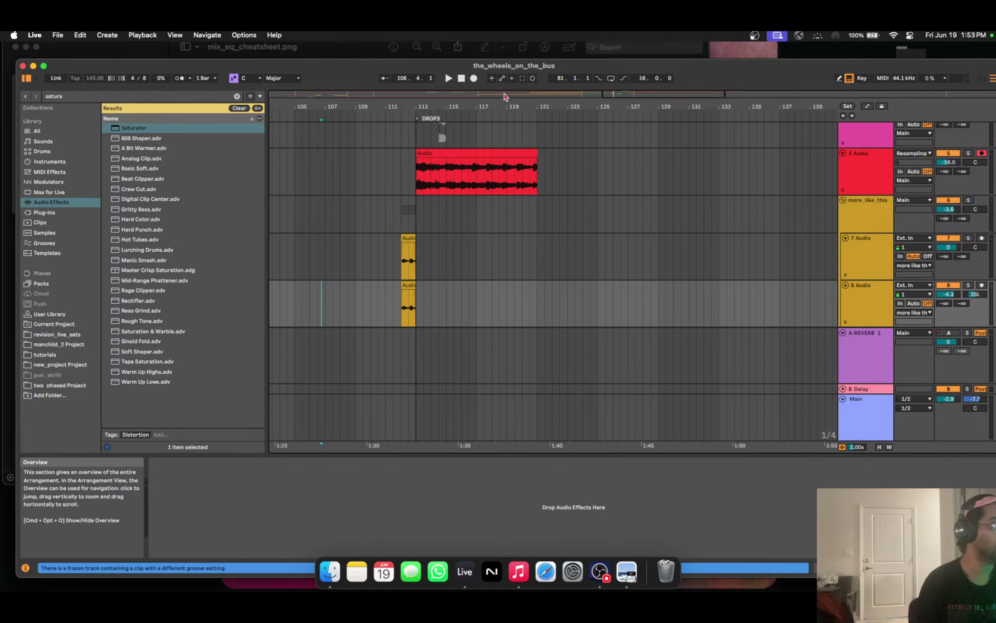
left_click(500, 95)
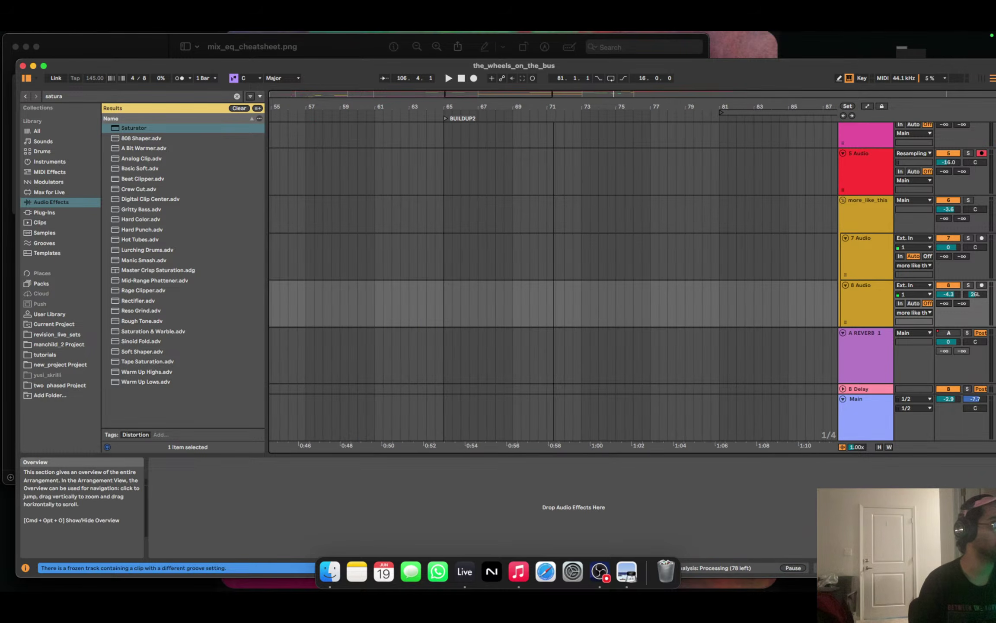
left_click(443, 95)
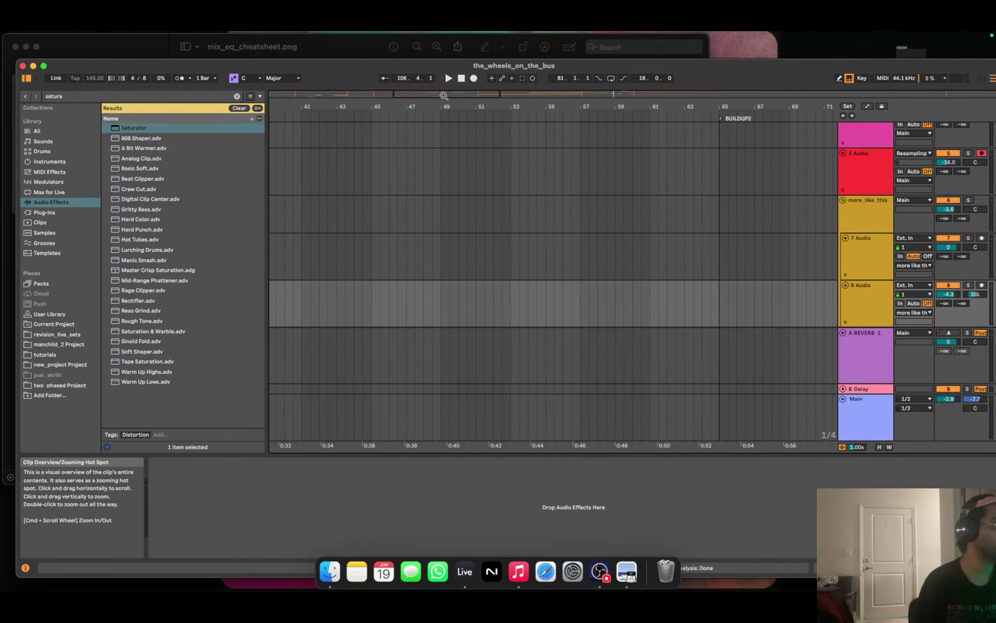
left_click(16, 47)
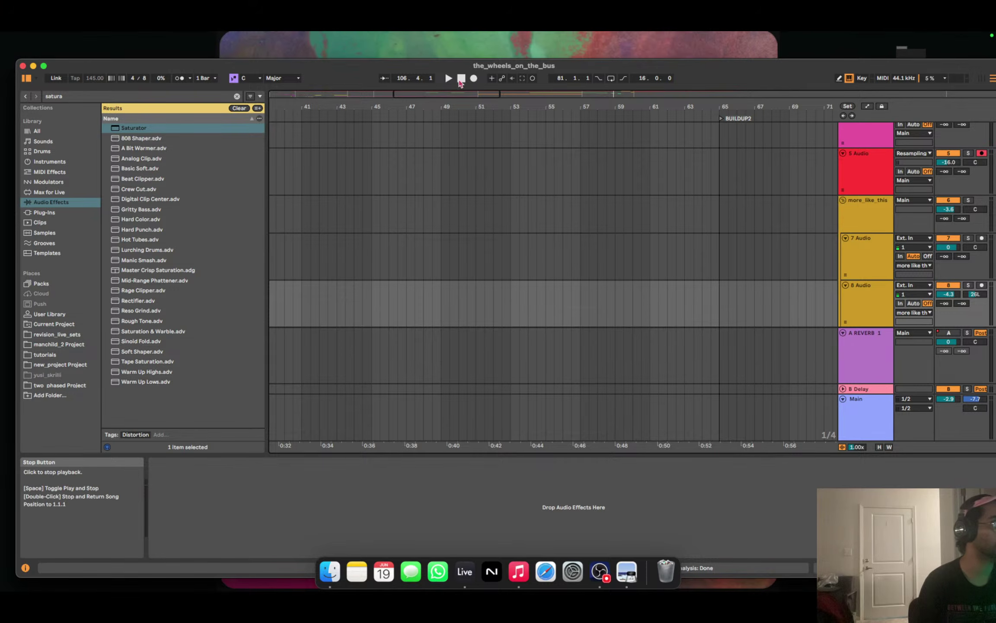
Insert a new audio track below the last track of the set and solo it.
key("Home")
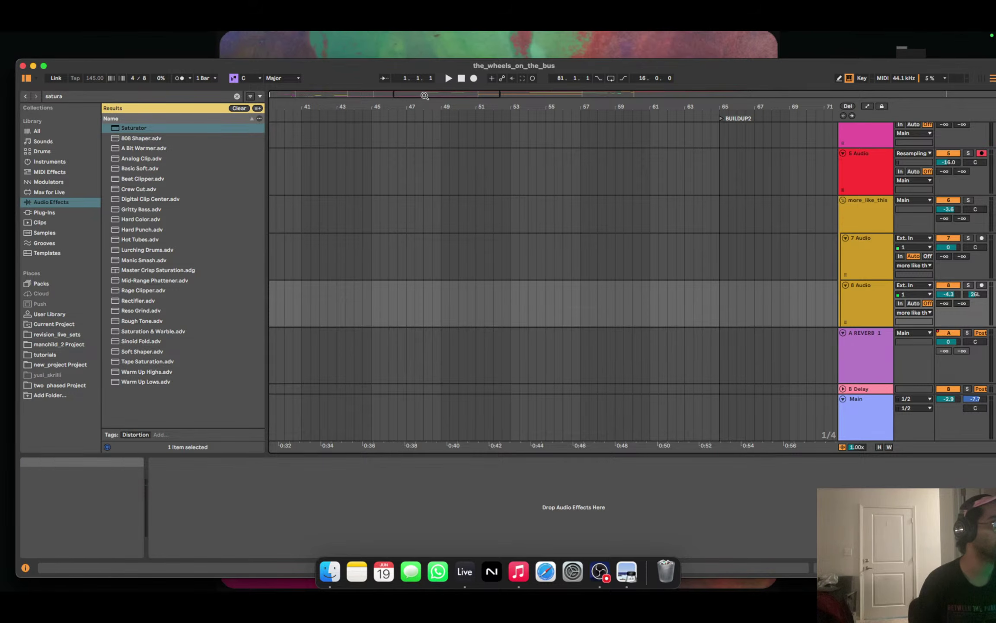
left_click_drag(432, 95, 311, 104)
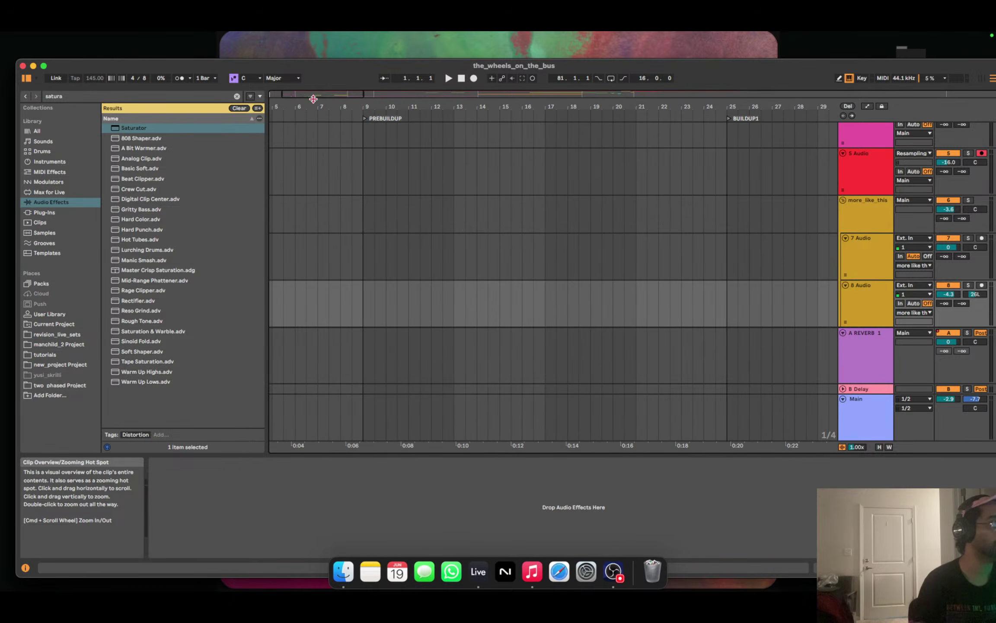
left_click_drag(66, 62, 1, 35)
scroll(476, 156, "down", 15)
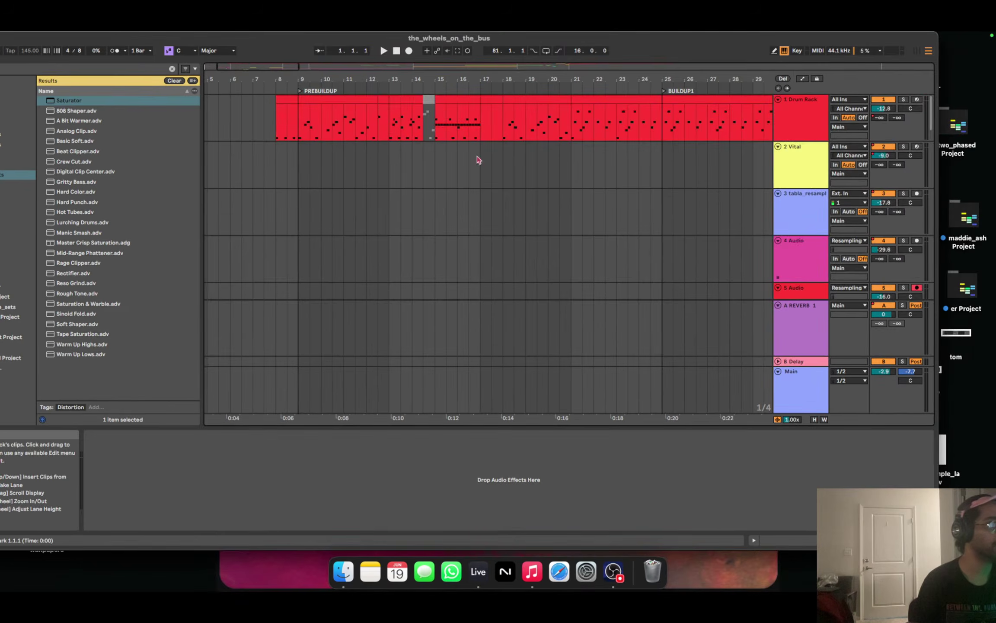
scroll(817, 197, "down", 15)
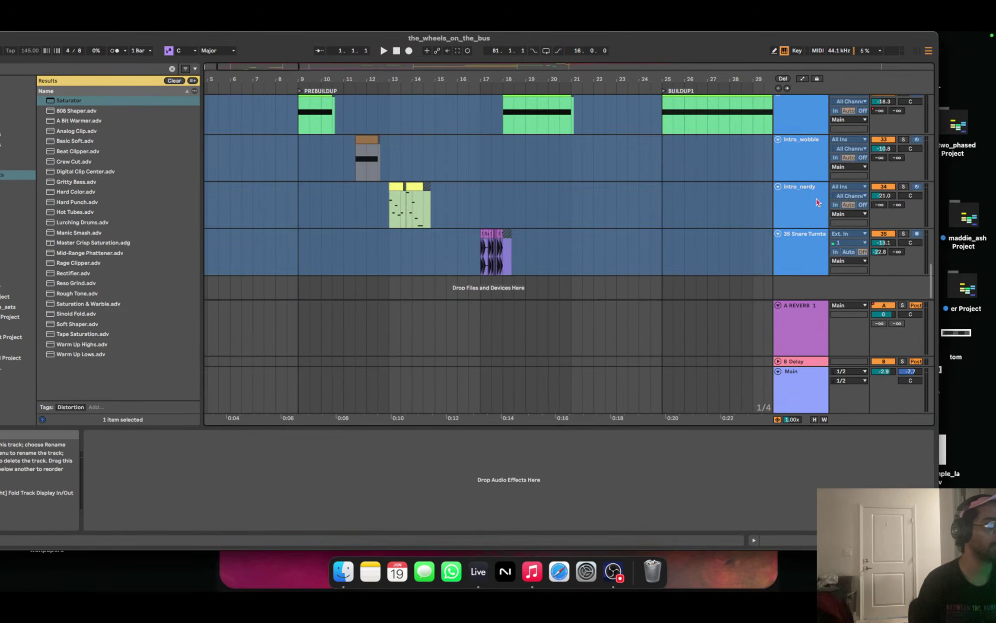
right_click(808, 288)
left_click(826, 293)
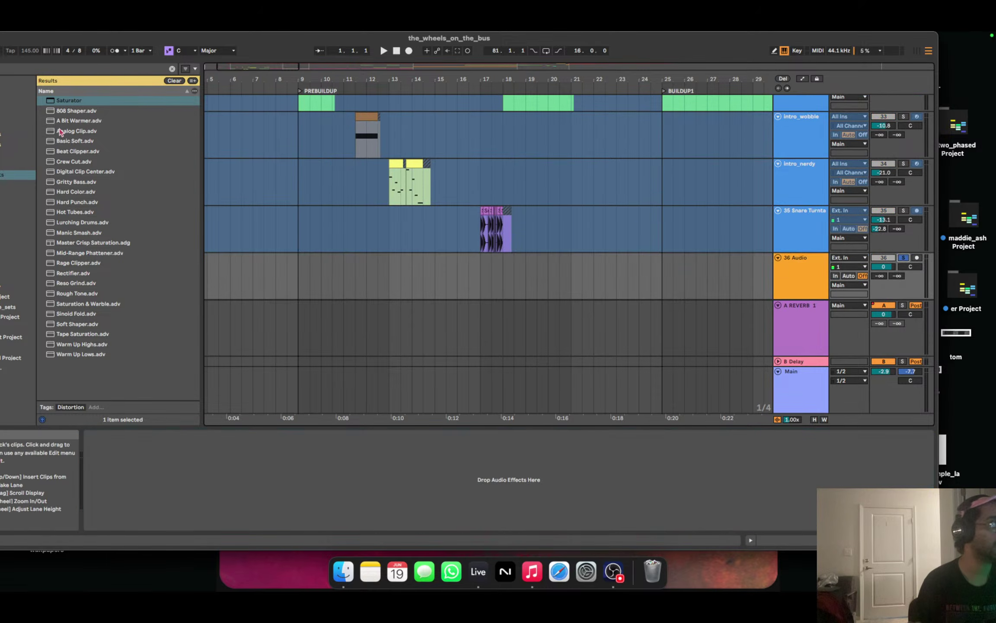
Search the browser's sample library for "tabla".
left_click_drag(155, 50, 287, 64)
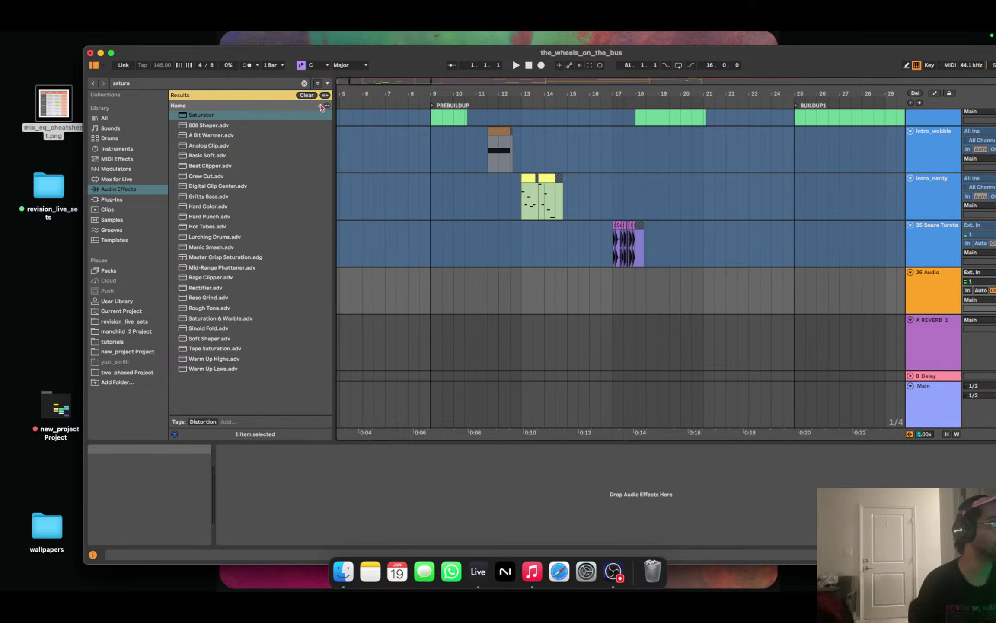
left_click(305, 83)
type("tabla")
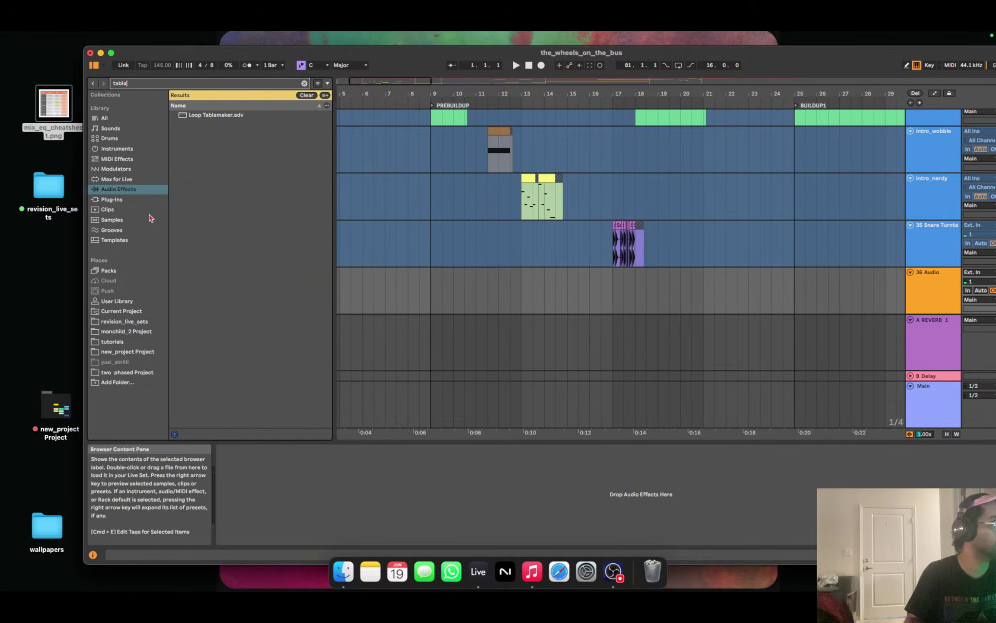
left_click(114, 220)
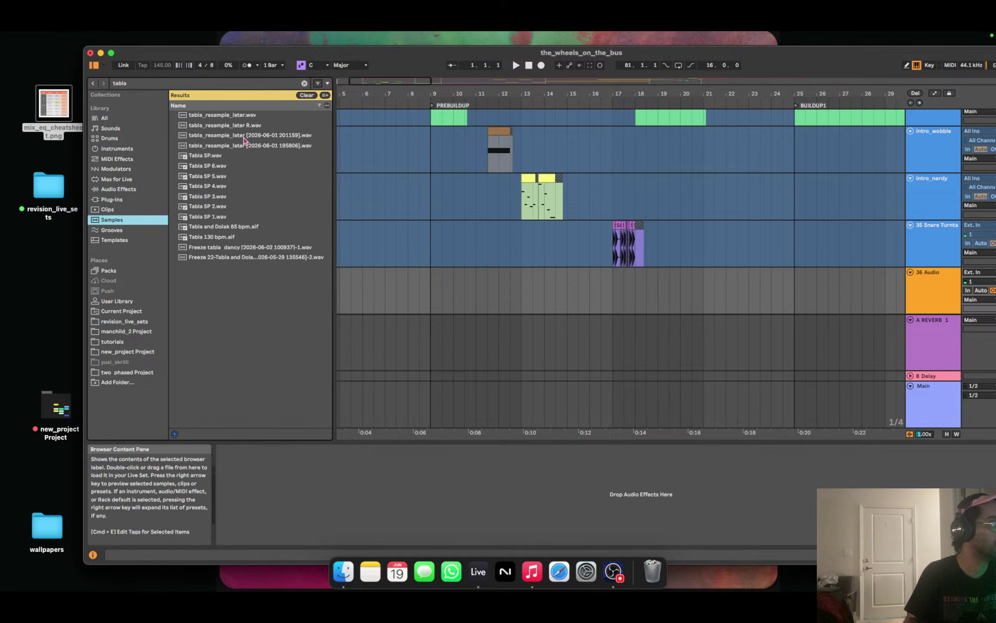
Audition the tabla samples in the search results, including the Tabla SP one-shots, the resampled files and the frozen loops.
left_click(212, 166)
left_click(220, 176)
left_click(223, 196)
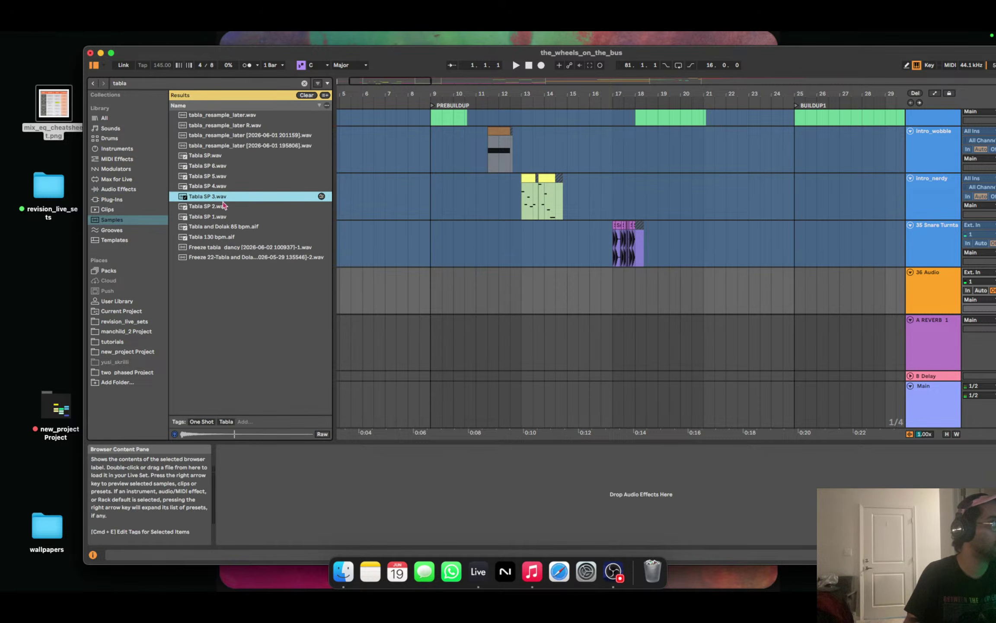
left_click(226, 217)
left_click(228, 237)
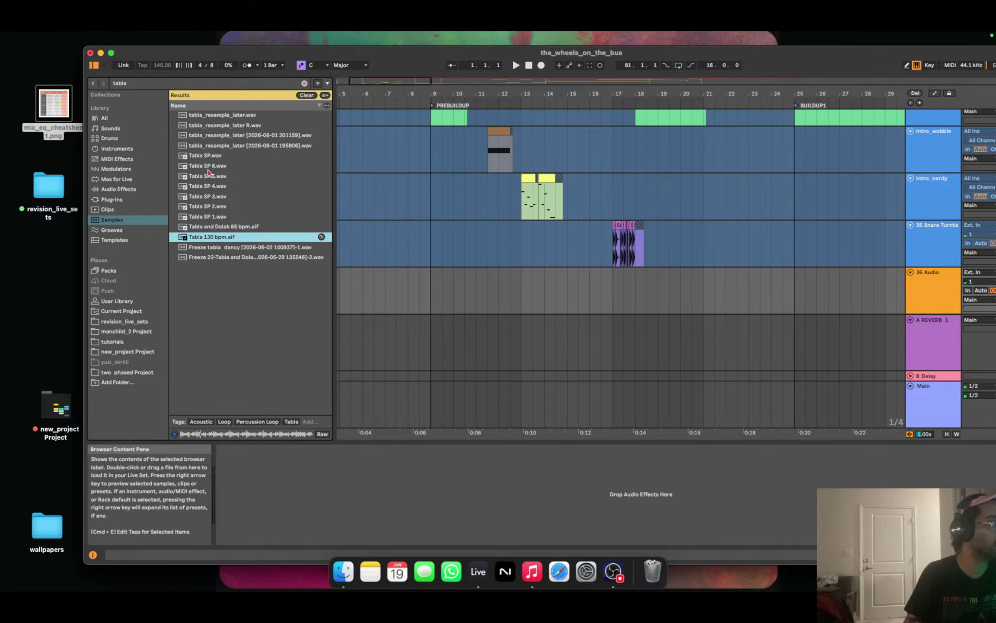
left_click(208, 155)
left_click(208, 145)
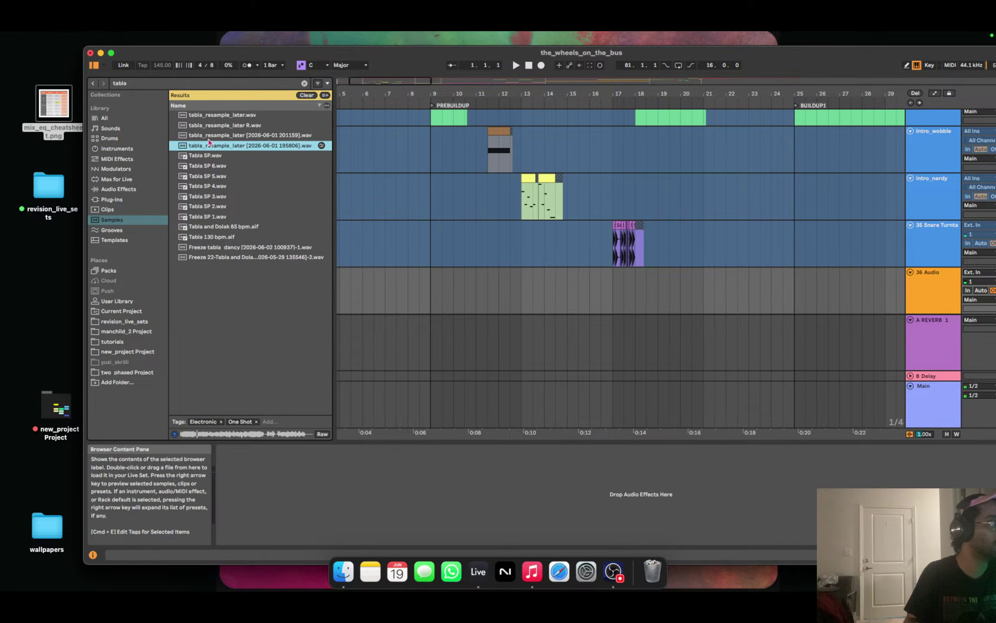
left_click(208, 136)
left_click(209, 126)
left_click(209, 115)
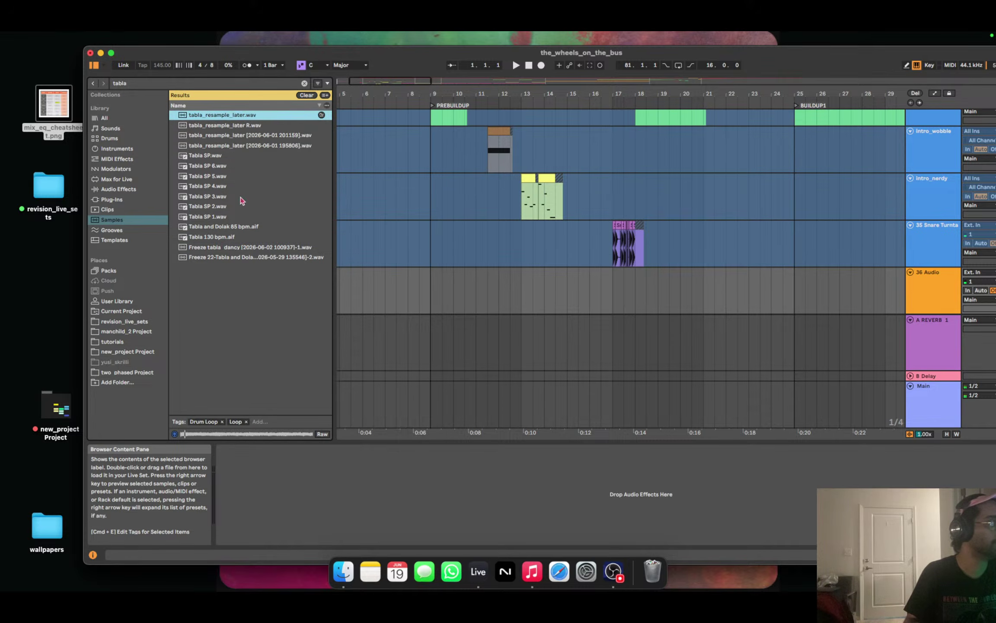
left_click(228, 247)
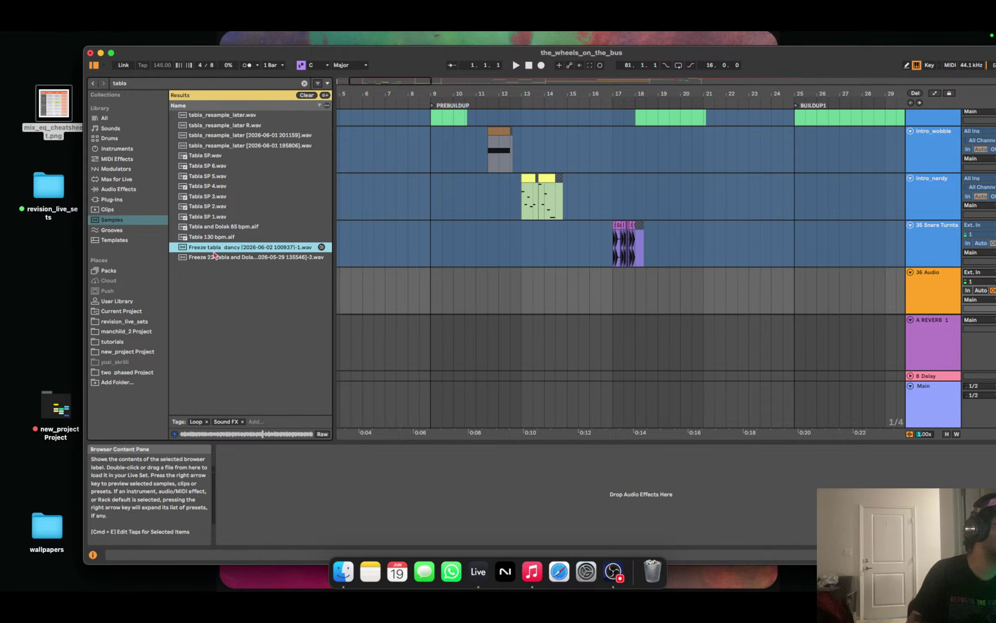
left_click(214, 259)
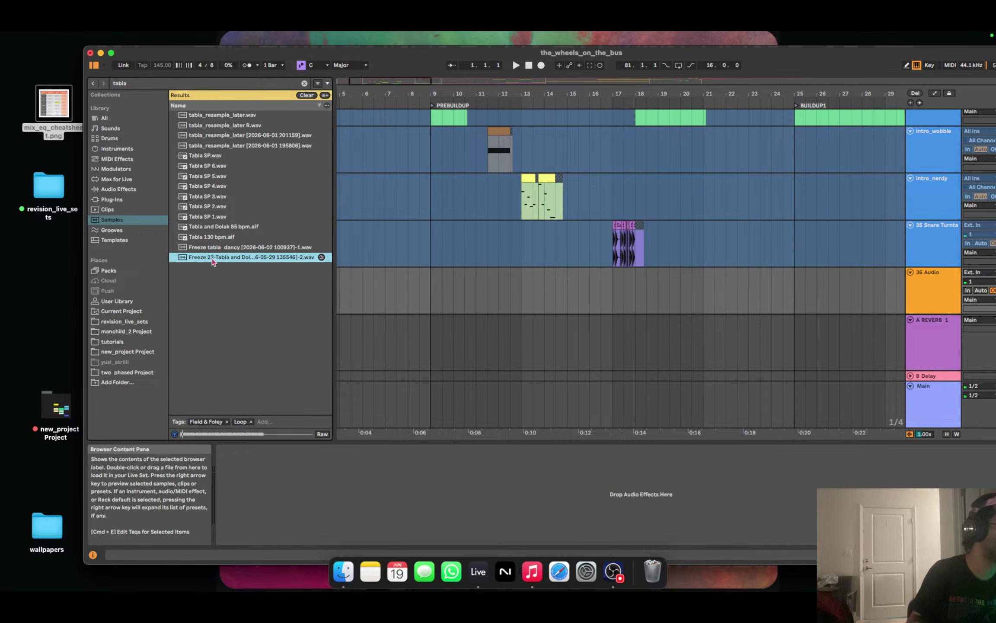
Place the Freeze 22-Tabla and Dolak 85 bpm sample on the new audio track, starting at bar 1.
left_click_drag(212, 262, 339, 297)
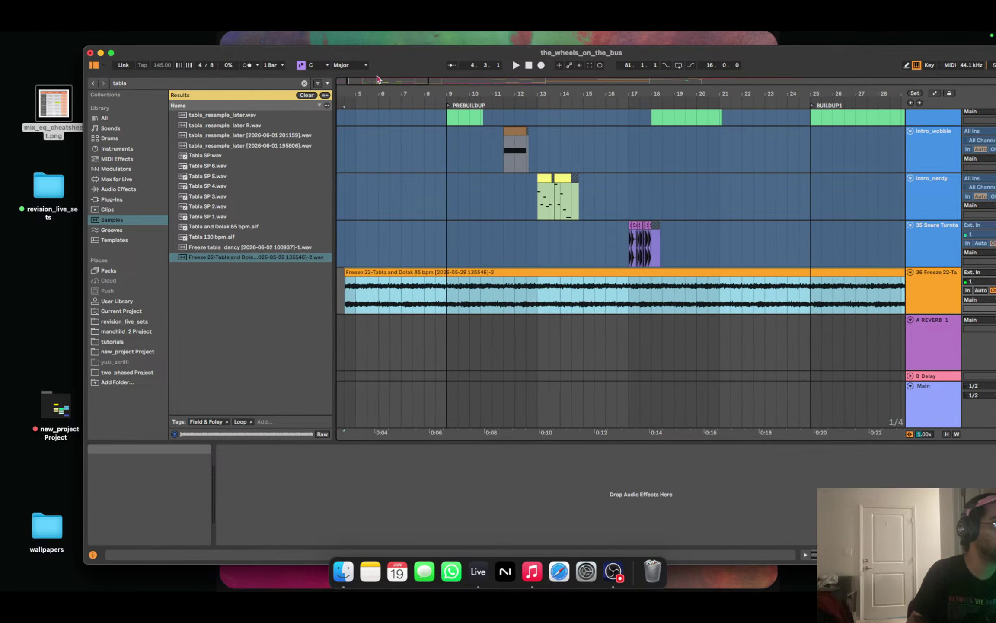
left_click_drag(378, 79, 402, 119)
left_click_drag(428, 273, 371, 278)
left_click(811, 549)
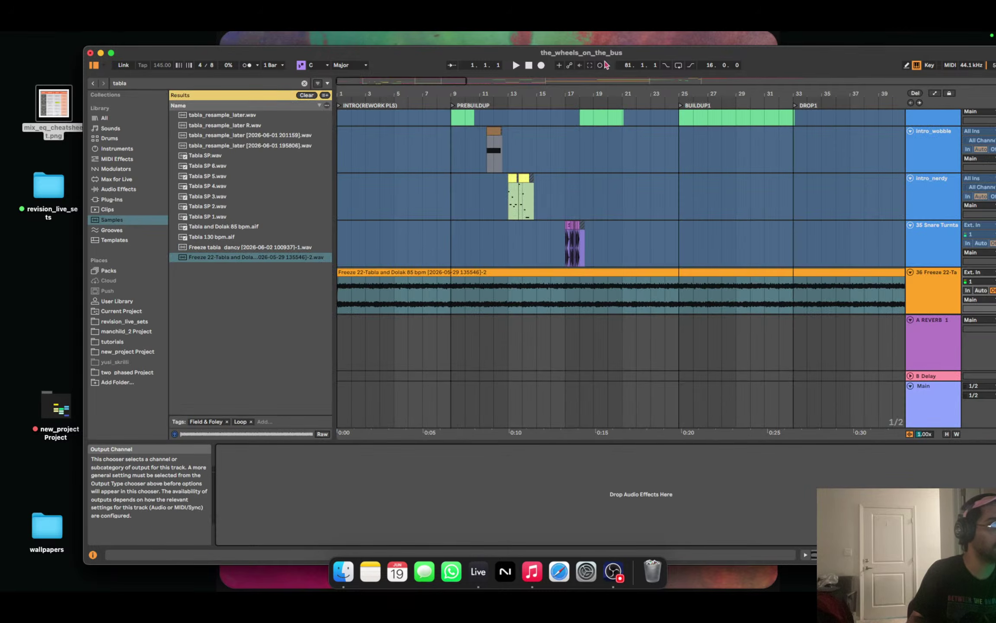
Play the soloed tabla and dolak clip from bar 1, adjusting the system volume for listening.
left_click_drag(640, 61, 511, 53)
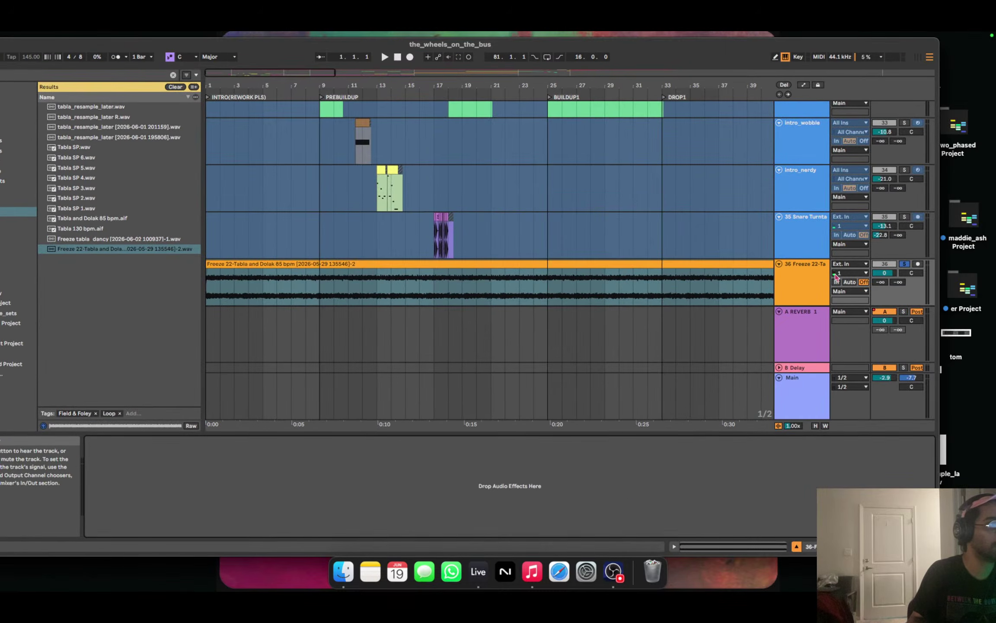
left_click(815, 280)
key("XF86AudioRaiseVolume")
key("XF86AudioRaiseVolume")
key("space")
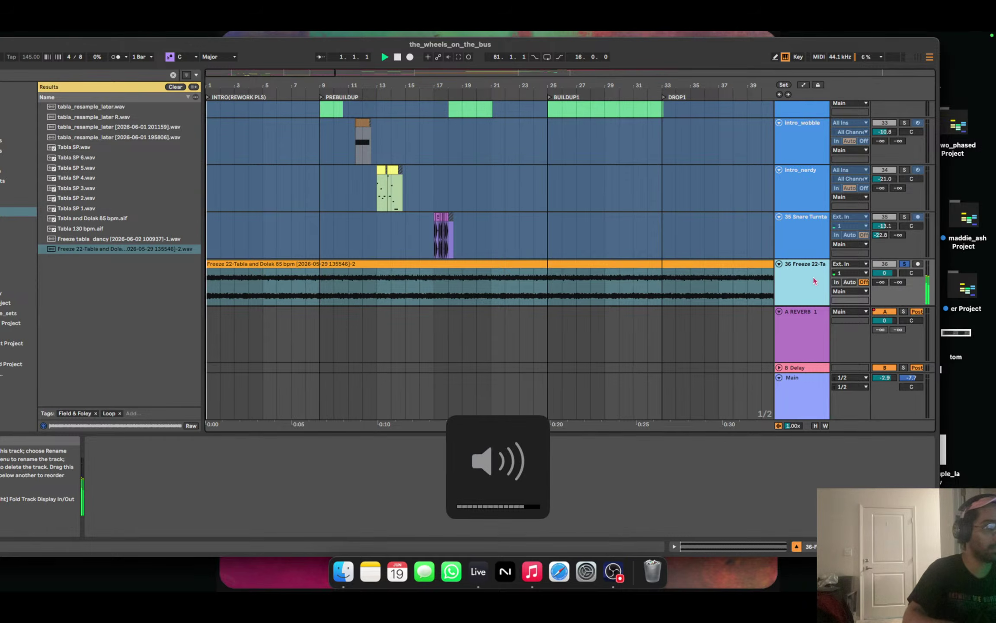
key("XF86AudioLowerVolume")
key("XF86AudioLowerVolume")
key("XF86AudioLowerVolume")
key("XF86AudioLowerVolume")
key("XF86AudioLowerVolume")
key("XF86AudioLowerVolume")
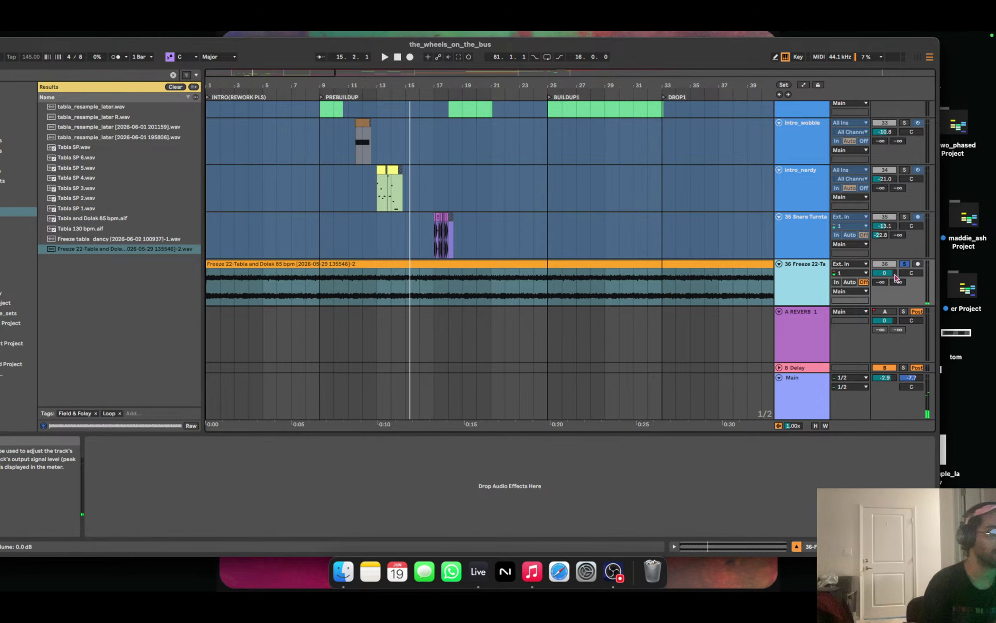
Lower the tabla track's volume to -10.9 dB and play the soloed clip again.
left_click_drag(884, 273, 884, 281)
key("space")
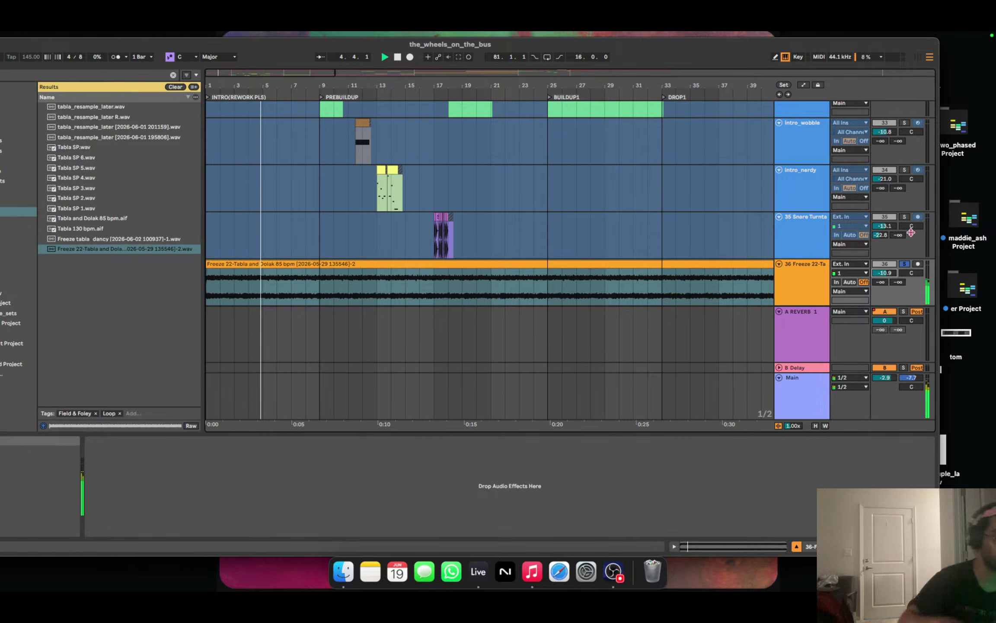
key("XF86AudioLowerVolume")
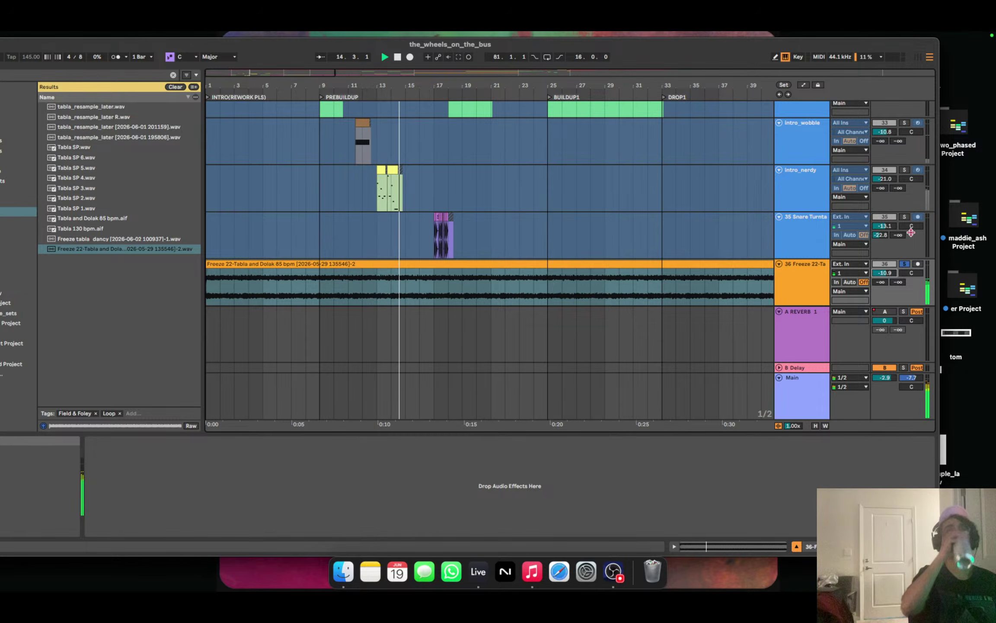
key("space")
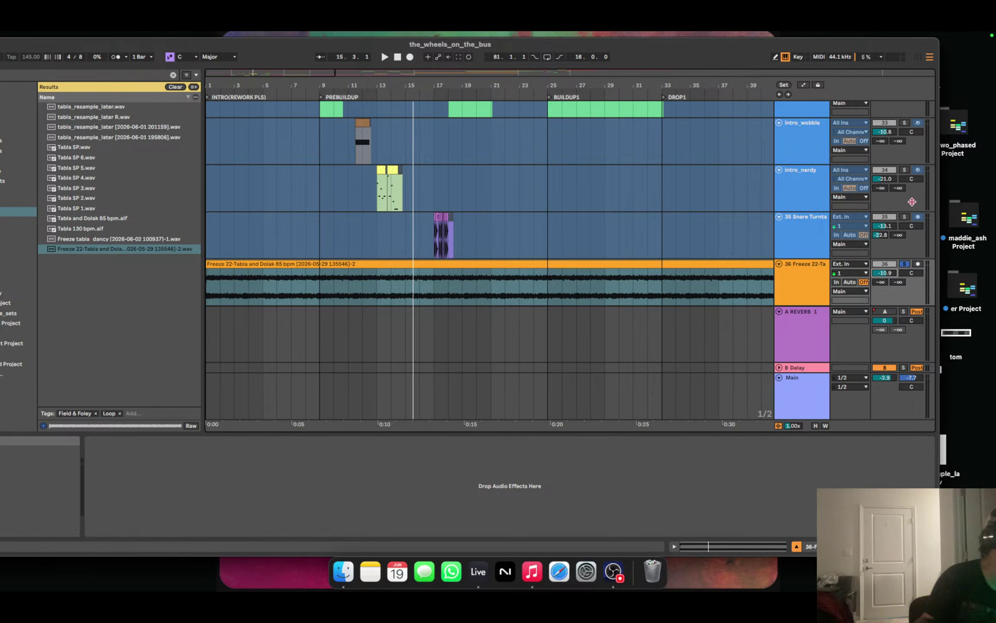
Delete the added track holding the frozen tabla and dolak clip.
left_click(807, 293)
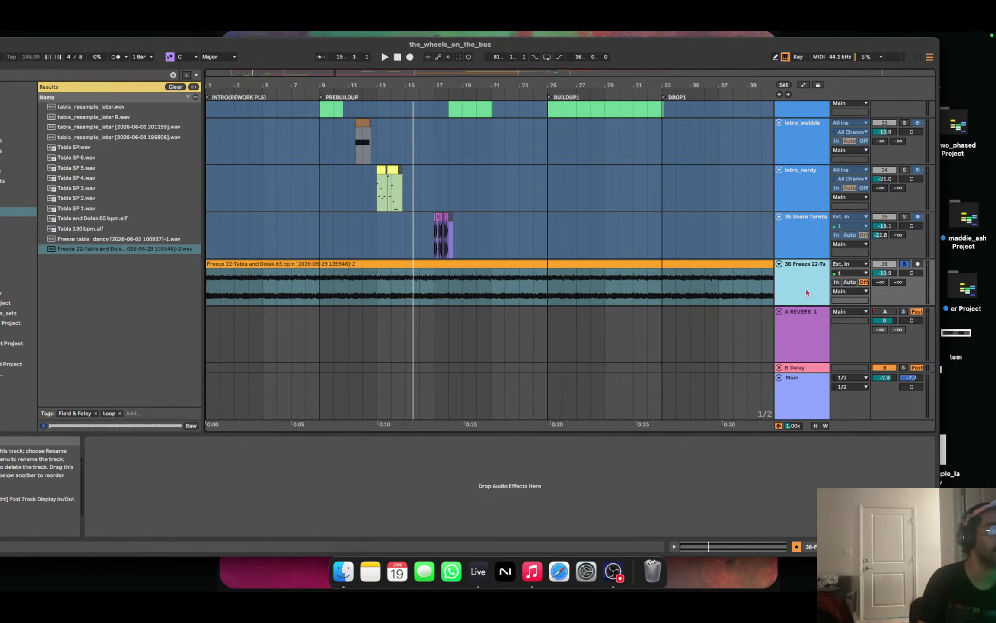
right_click(807, 293)
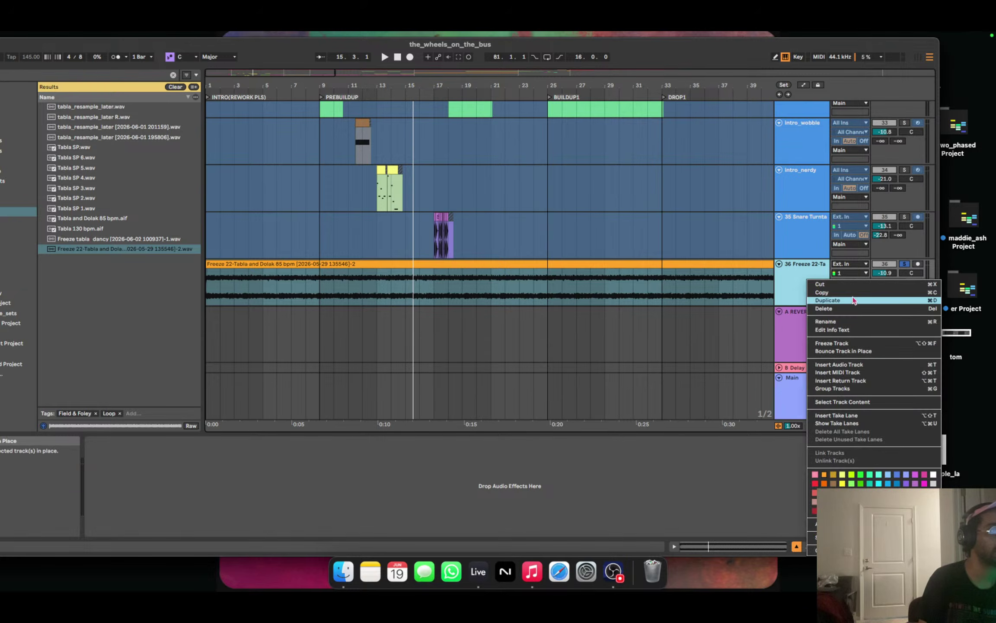
left_click(848, 308)
Enlarge the set's window and play the full arrangement from the start at a comfortable system volume.
scroll(233, 142, "up", 20)
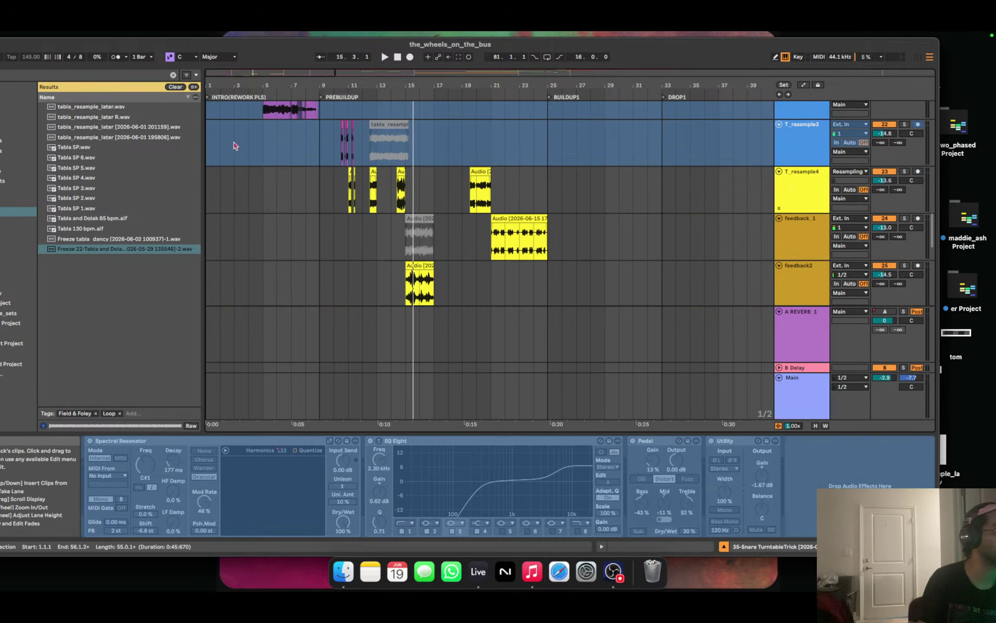
double_click(177, 46)
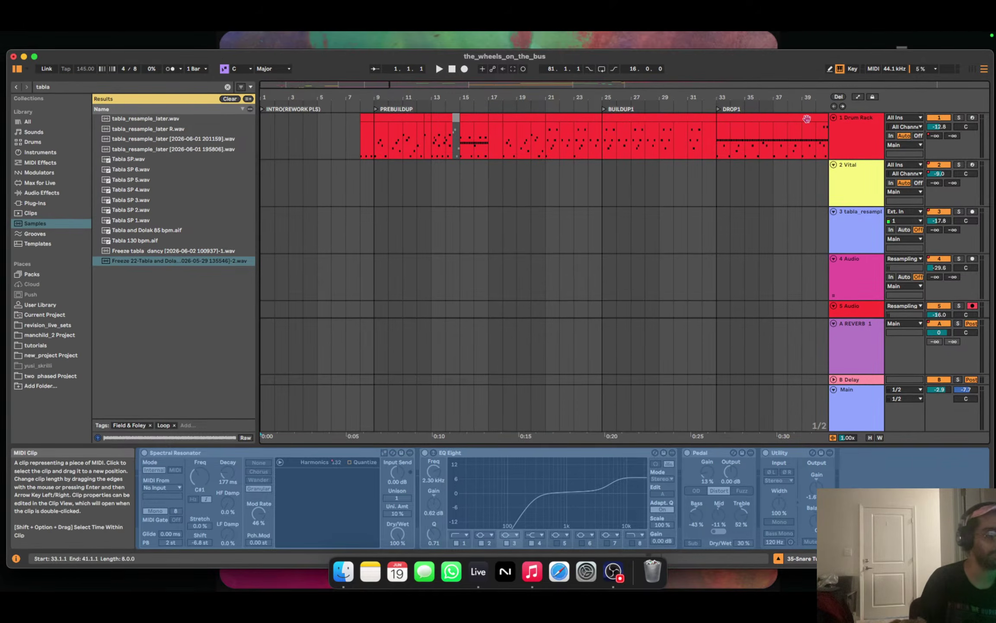
key("XF86AudioRaiseVolume")
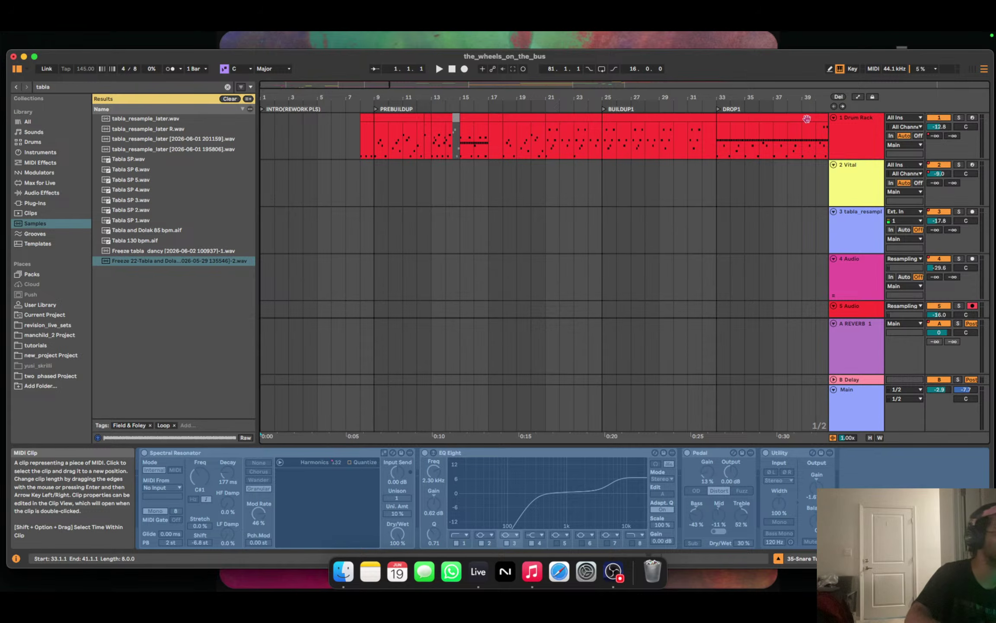
key("XF86AudioRaiseVolume")
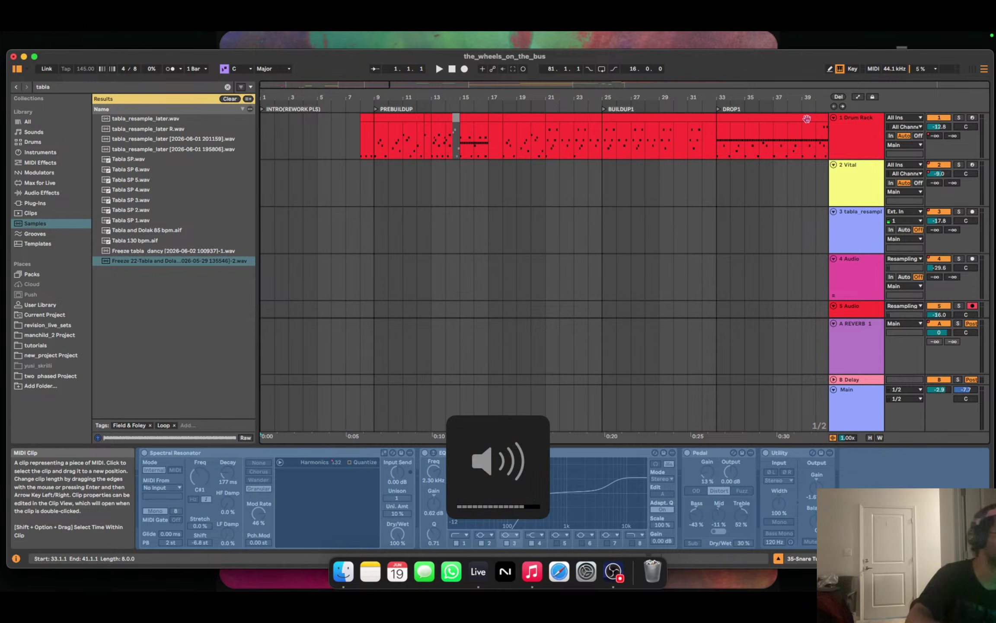
key("XF86AudioLowerVolume")
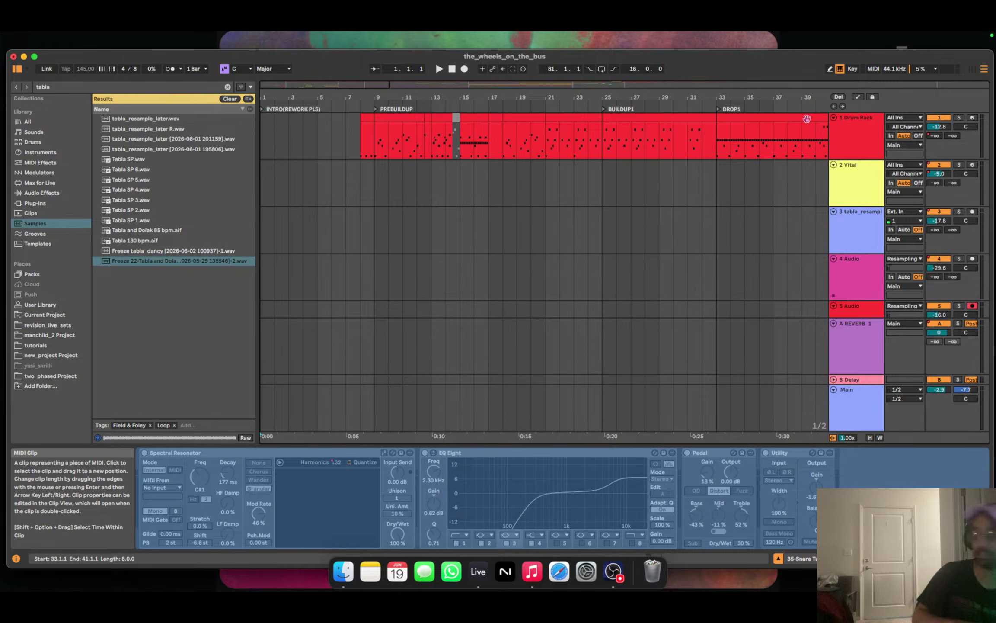
key("space")
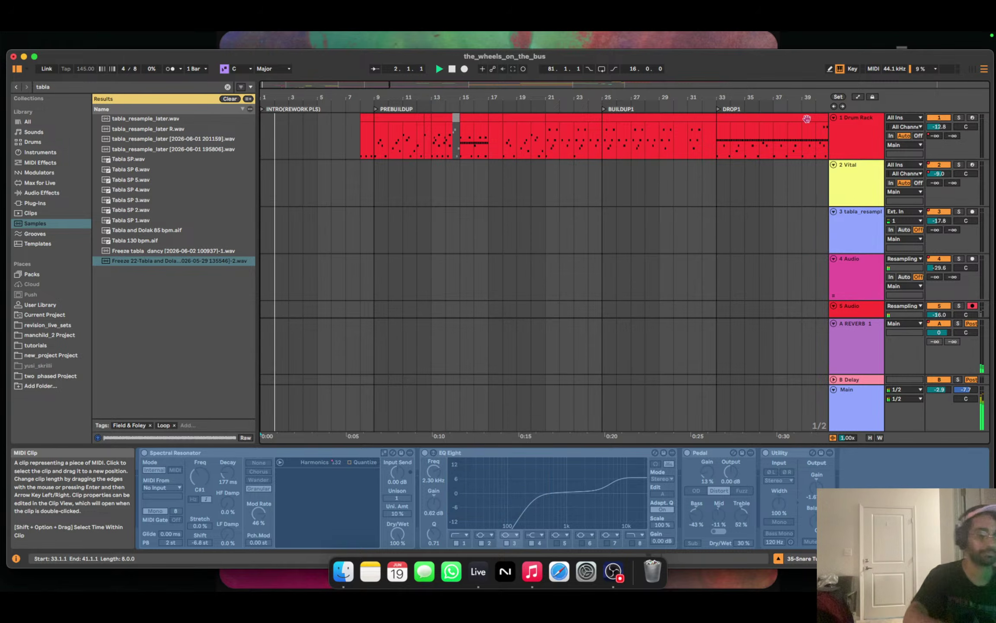
key("XF86AudioRaiseVolume")
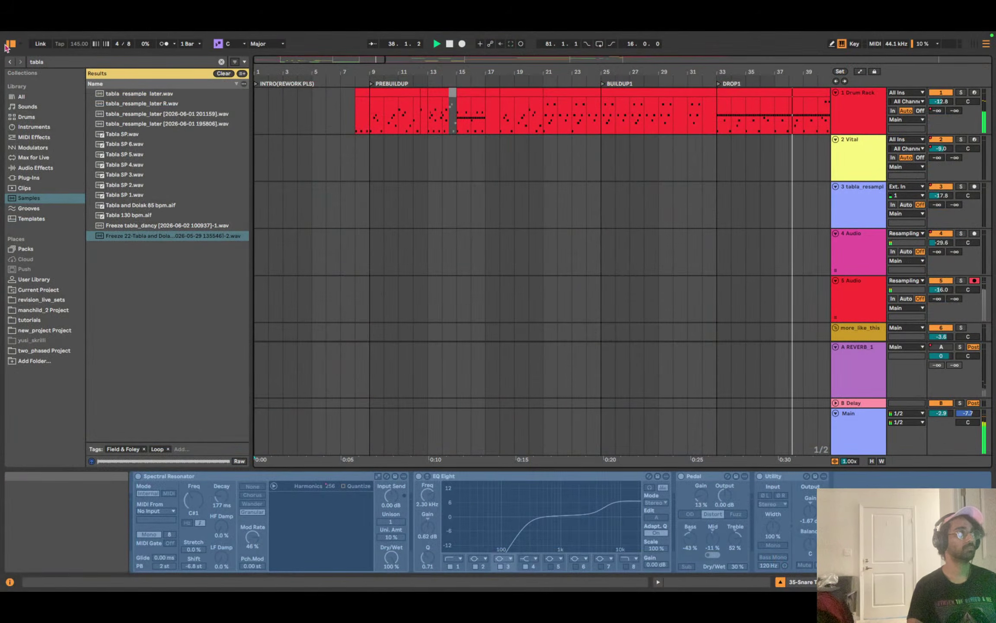
Examine the arrangement through DROP1 and BUILDUP2 during playback, including the clips on the DETUNEBASS2 and 10 Vital tracks.
left_click(11, 44)
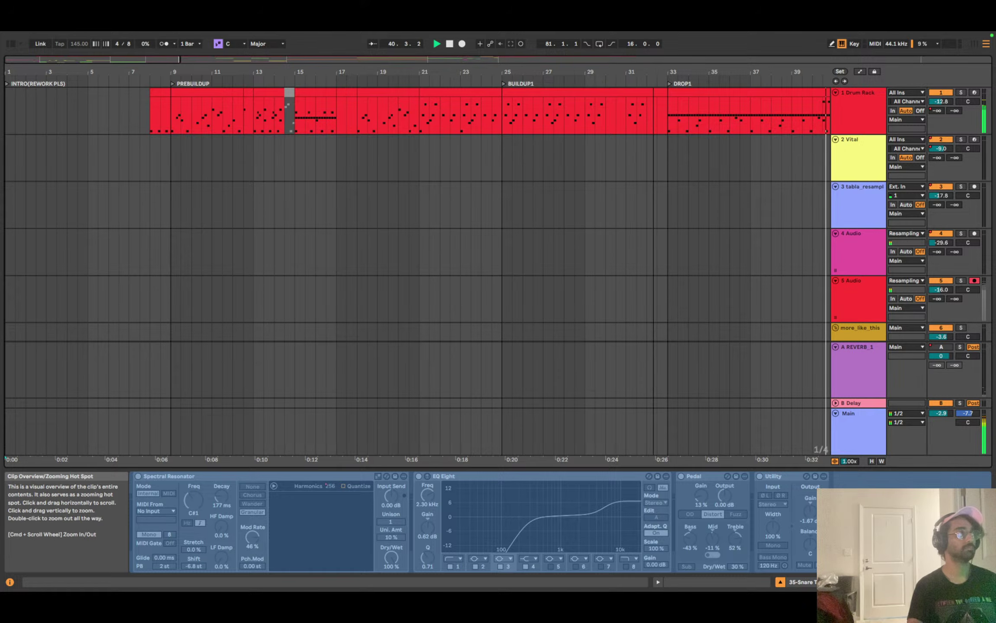
left_click_drag(181, 61, 182, 57)
left_click(11, 43)
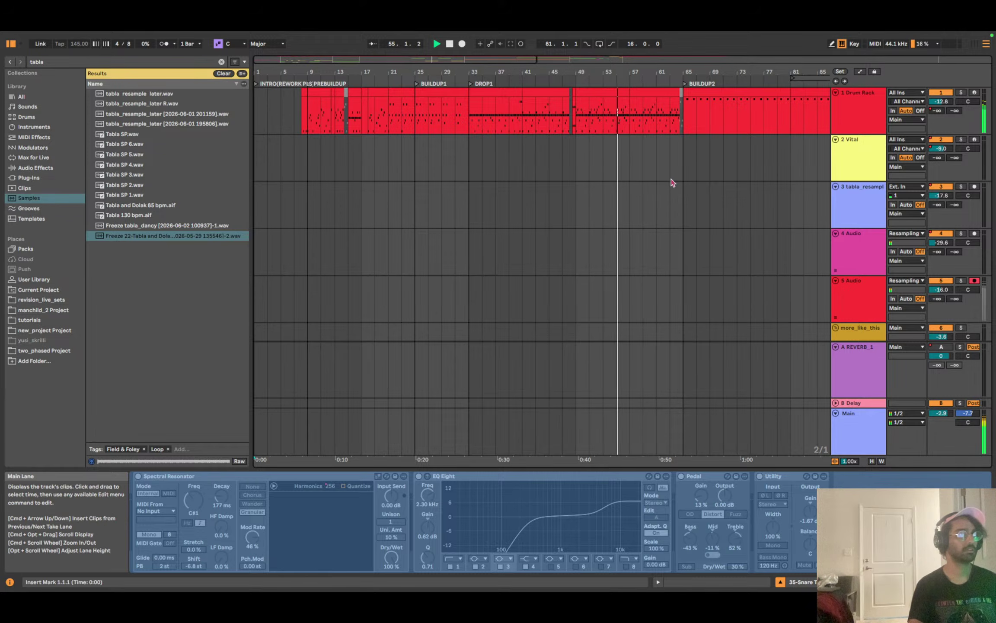
scroll(670, 181, "down", 10)
scroll(672, 182, "up", 1)
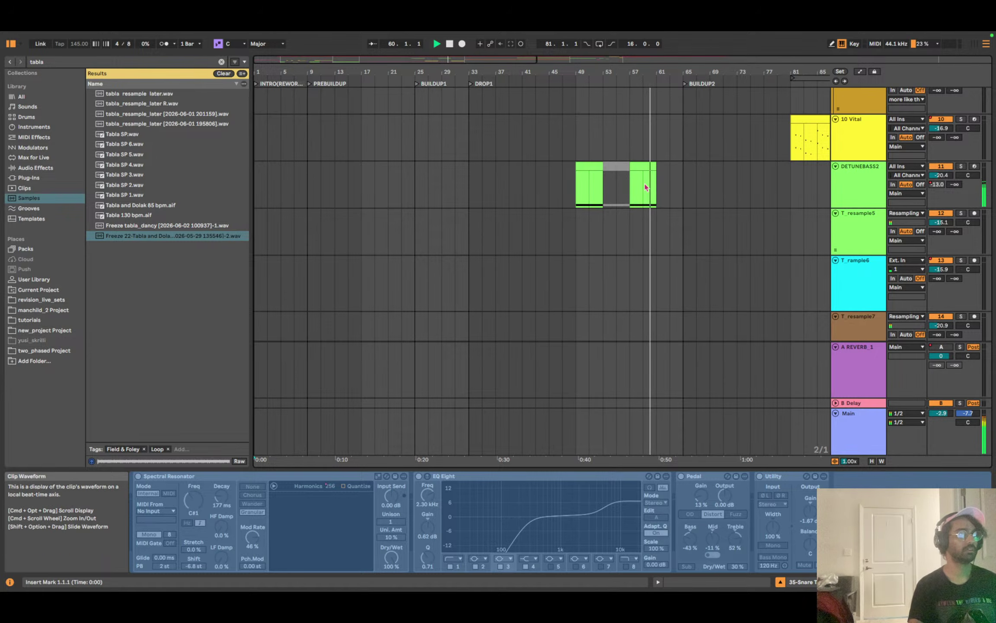
scroll(645, 188, "up", 1)
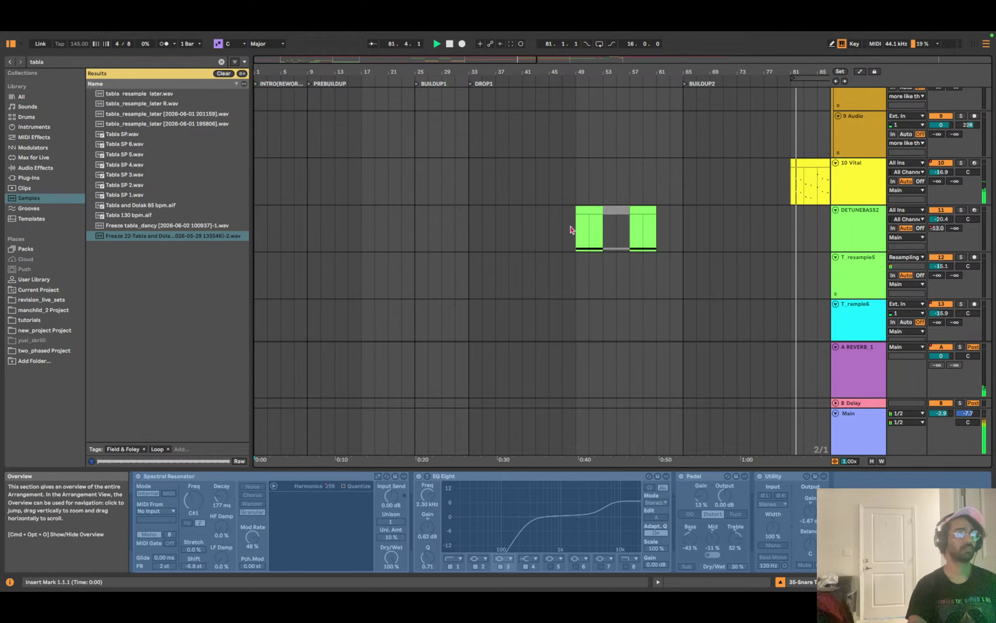
Solo the 5 Audio track and play its resampled clip at the start of DROP3.
scroll(540, 260, "right", 5)
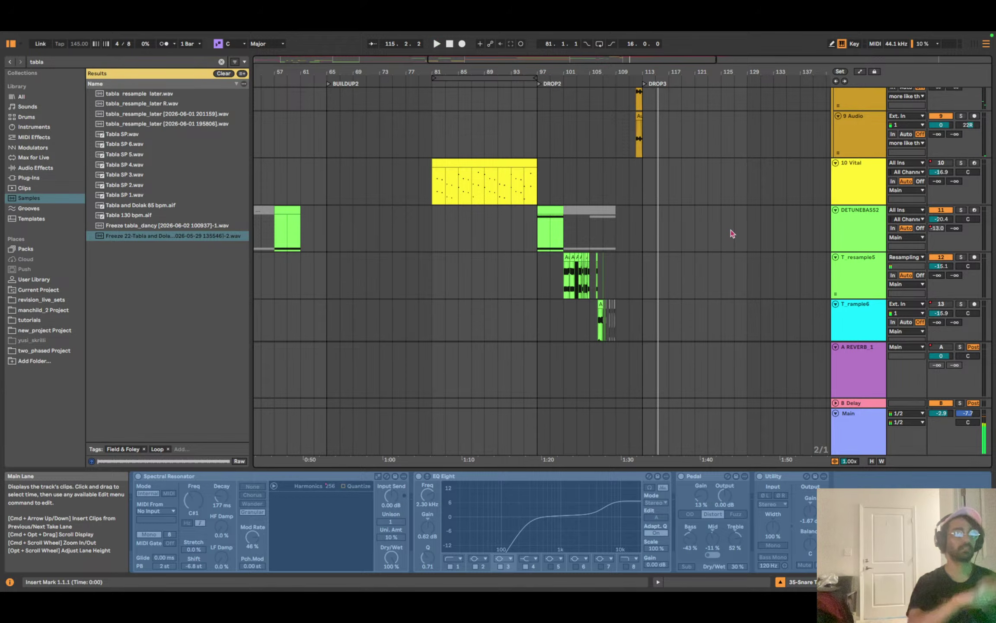
scroll(732, 233, "up", 5)
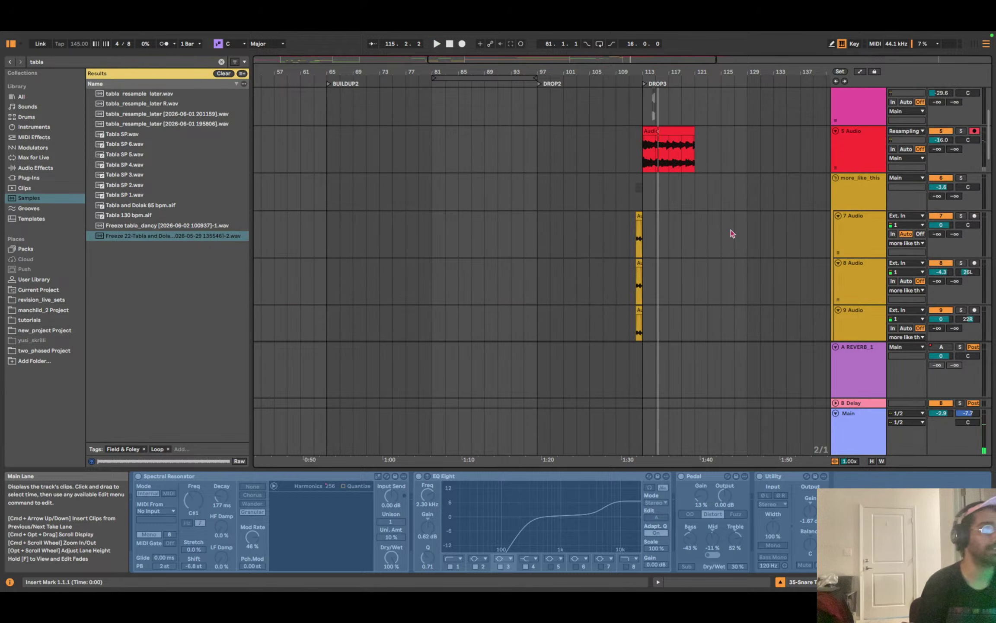
scroll(706, 232, "up", 5)
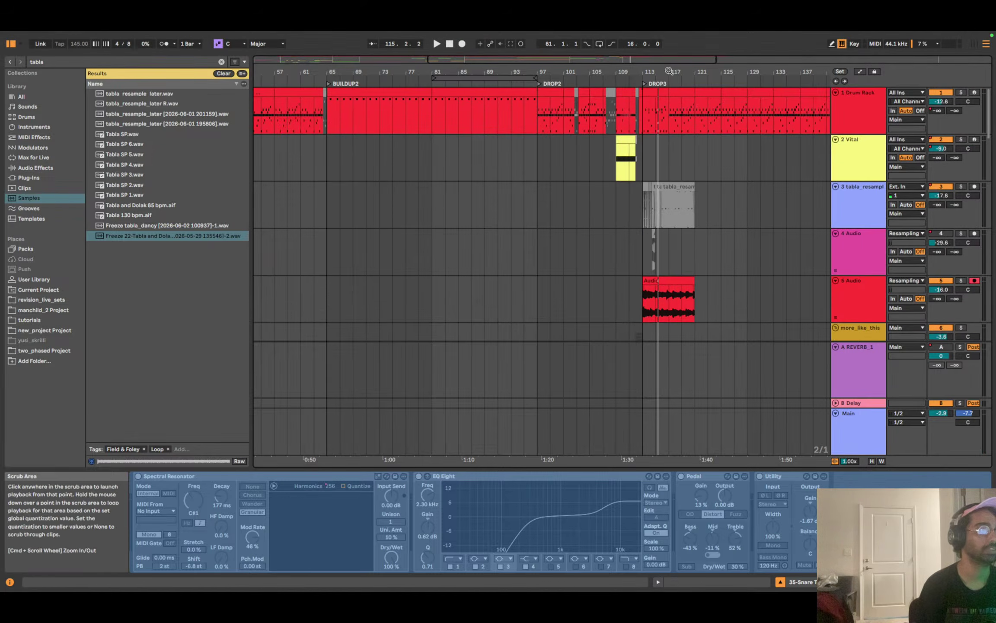
left_click_drag(631, 59, 650, 91)
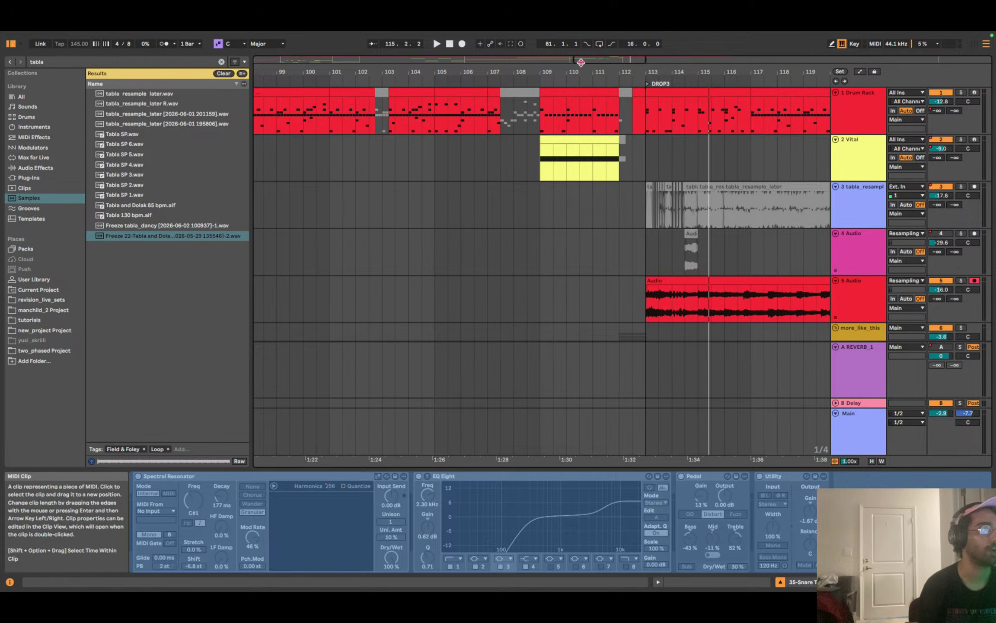
left_click_drag(580, 62, 617, 61)
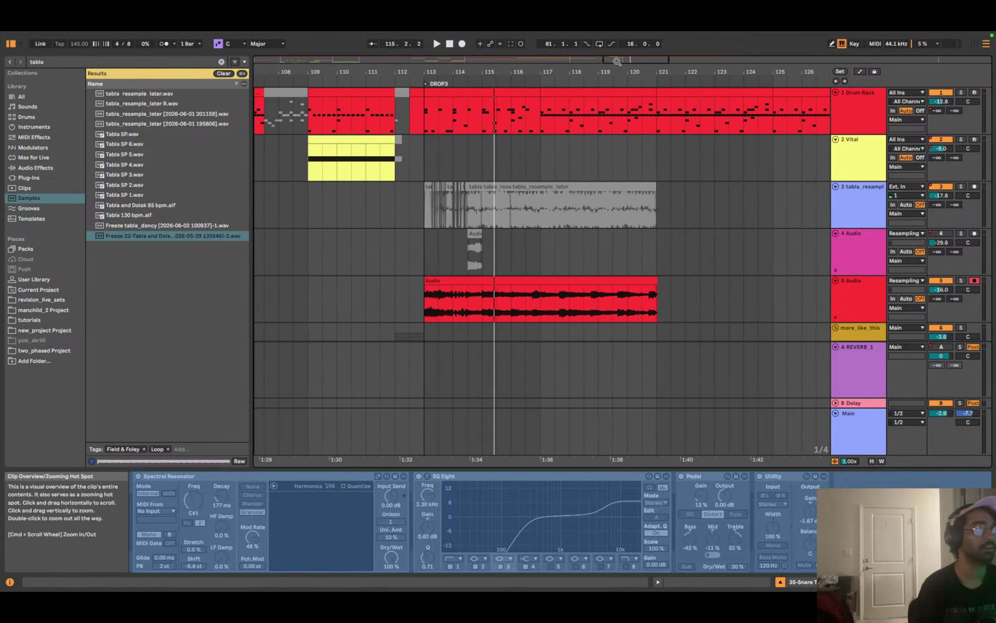
left_click(528, 281)
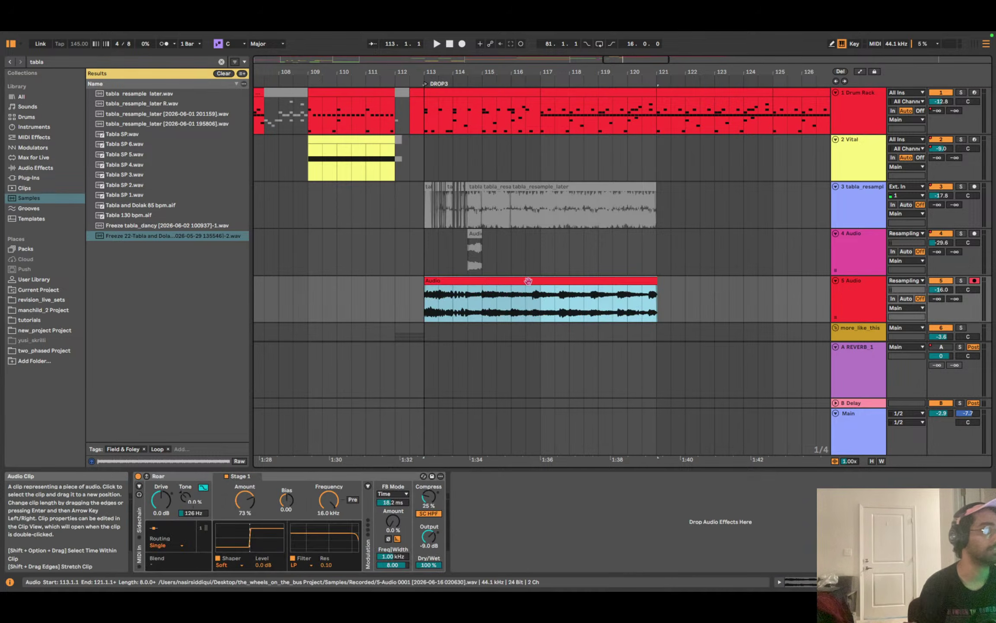
left_click(962, 281)
key("space")
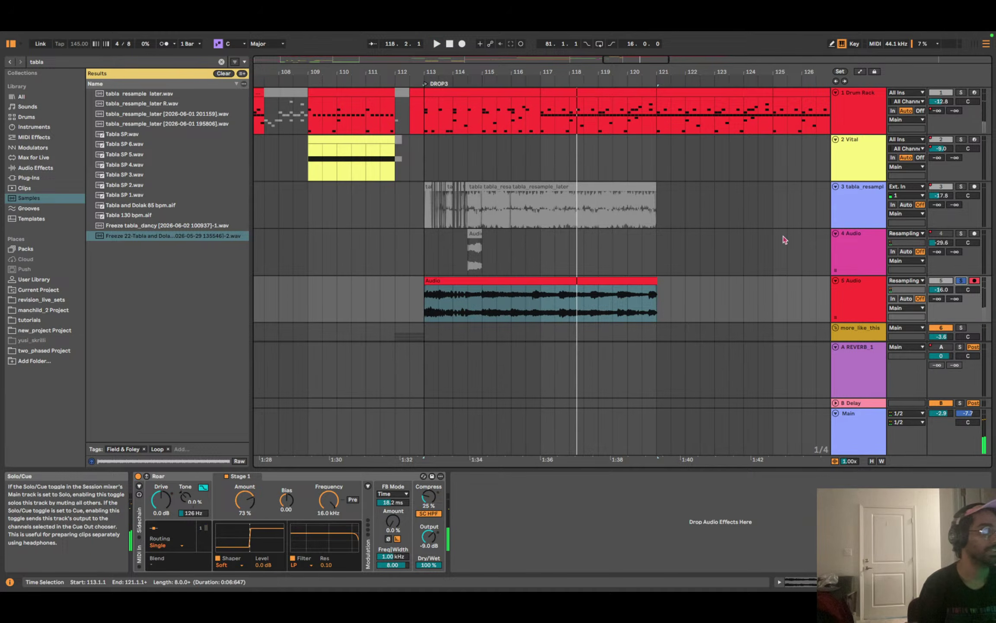
Examine the arrangement from DROP3 back to the intro, checking the clips on the tracks down to the tabla dancy track.
left_click_drag(636, 60, 635, 51)
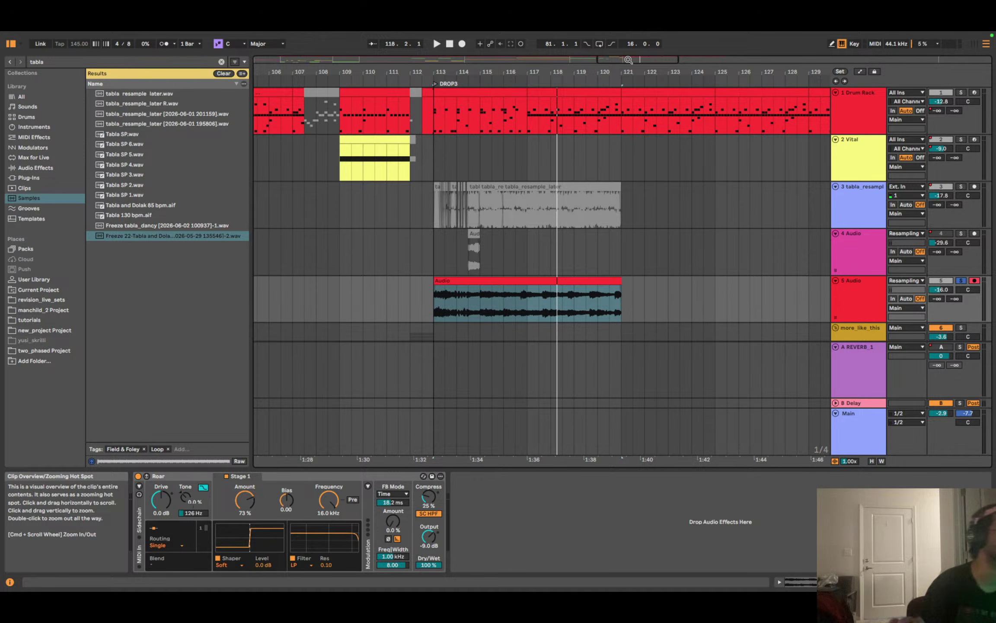
scroll(540, 259, "down", 6)
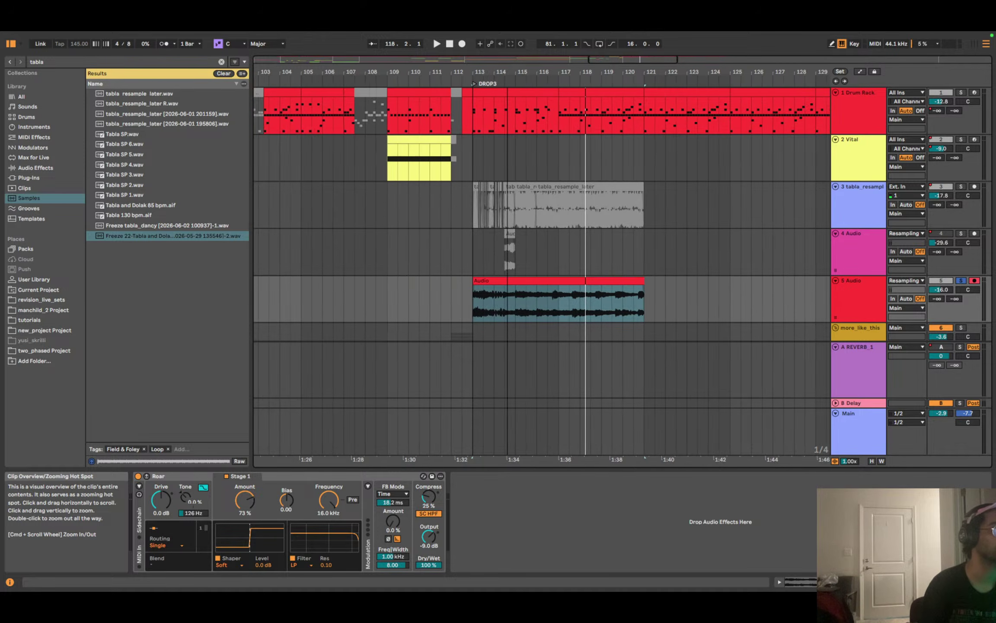
scroll(540, 260, "down", 8)
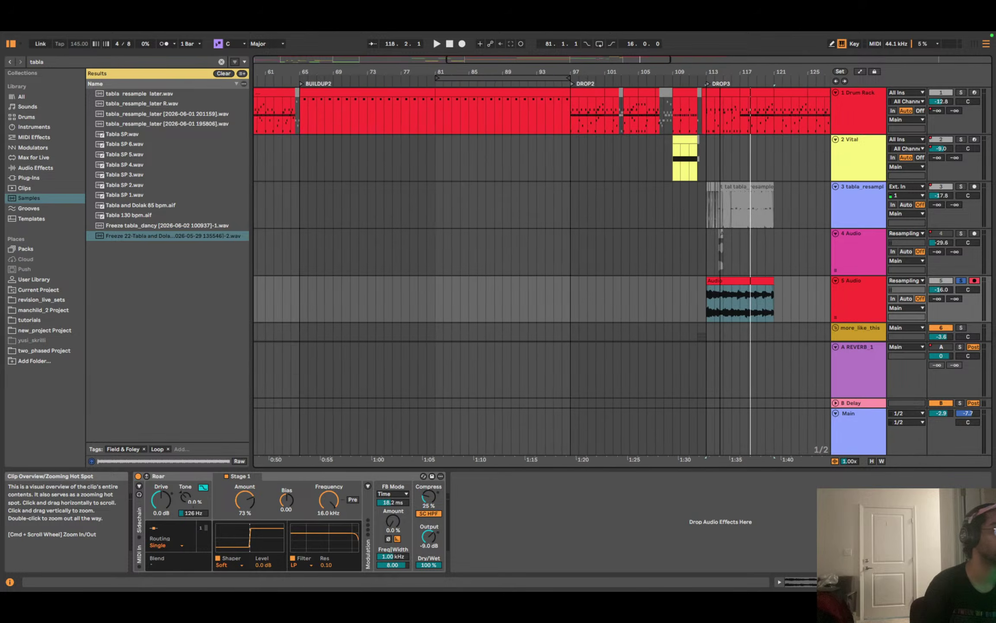
scroll(541, 259, "down", 2)
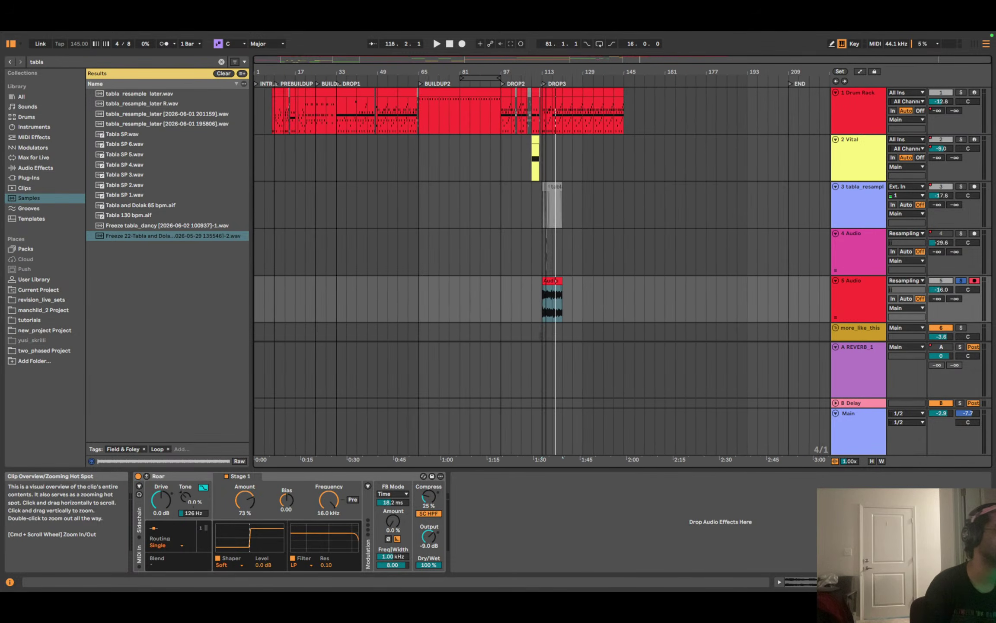
scroll(540, 260, "up", 2)
mouse_move(633, 36)
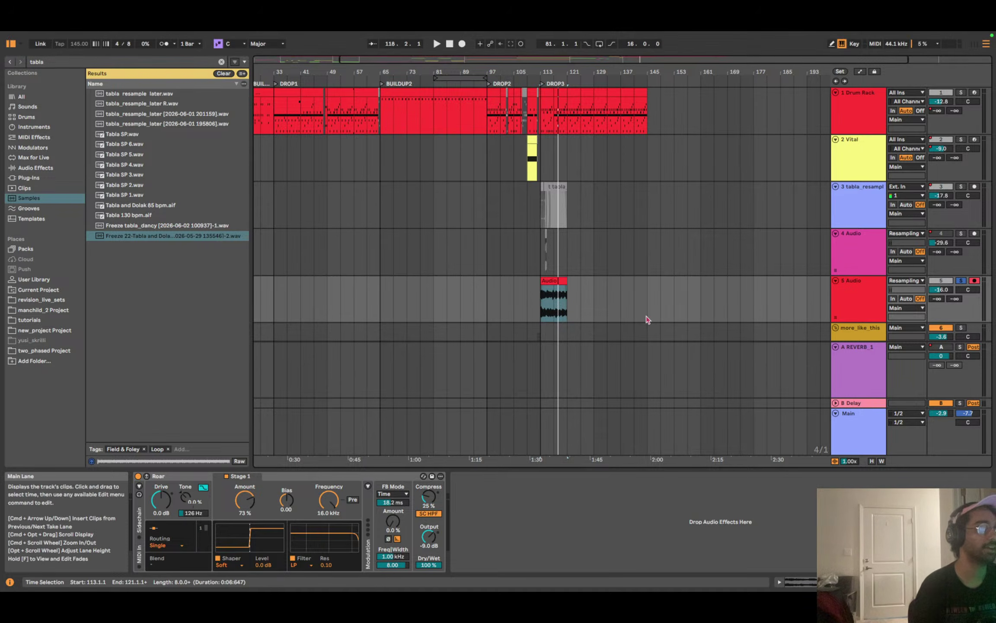
scroll(568, 280, "down", 3)
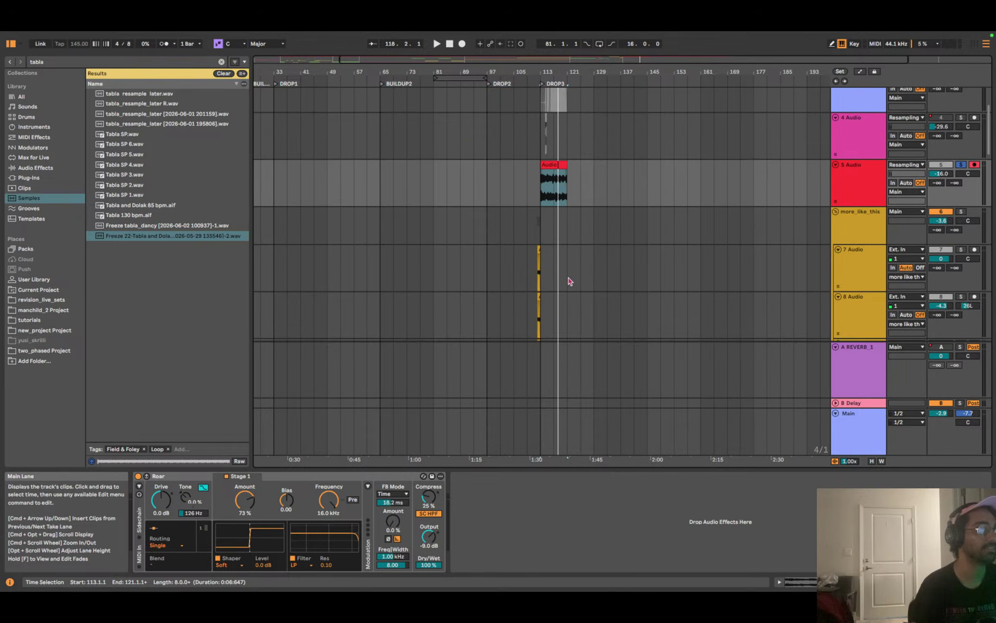
scroll(570, 281, "up", 1)
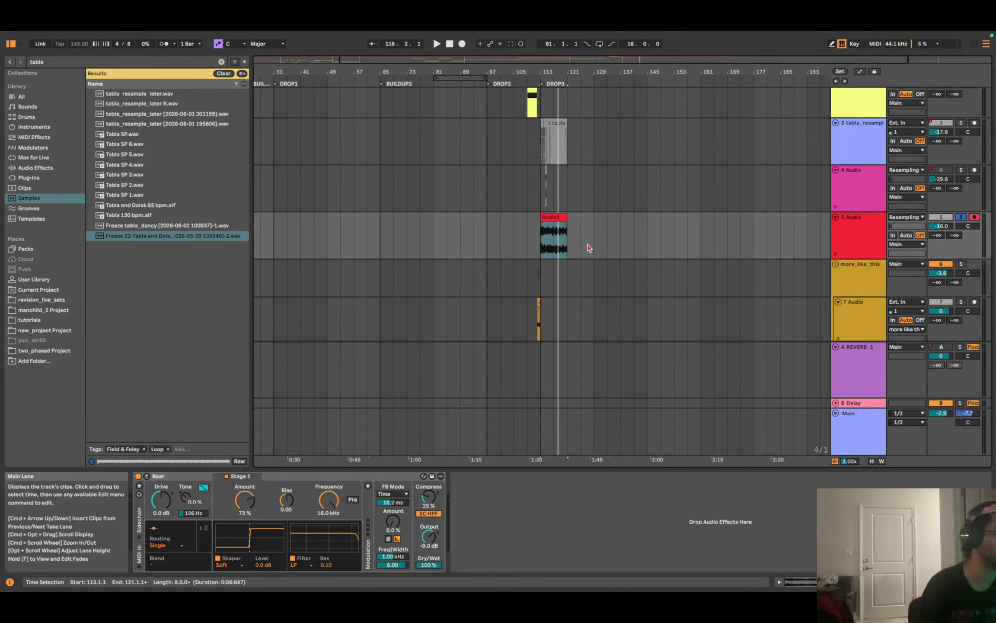
left_click_drag(532, 59, 378, 77)
scroll(498, 229, "up", 1)
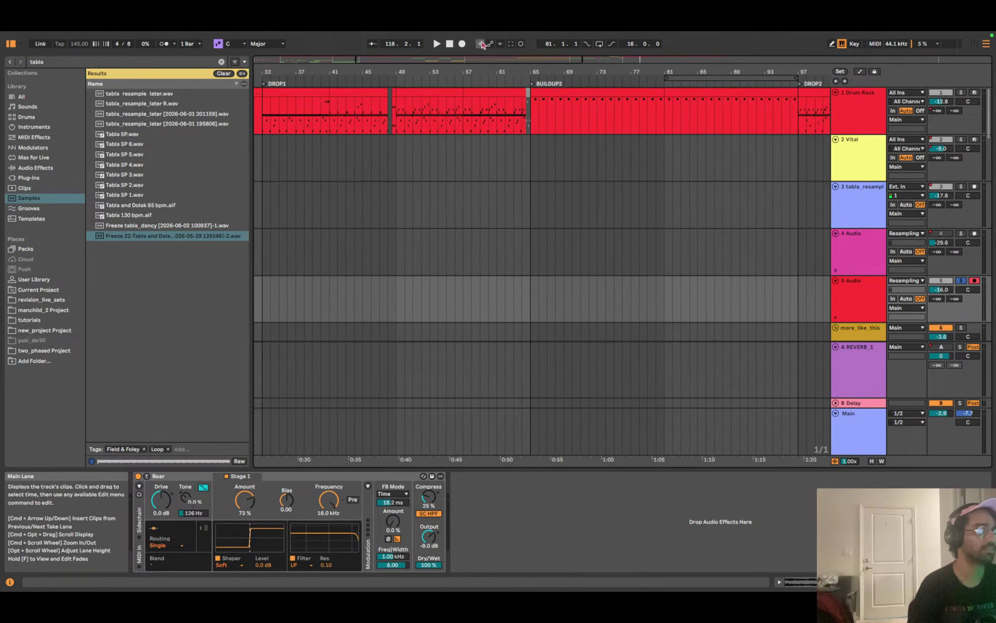
left_click_drag(482, 59, 458, 57)
scroll(545, 237, "down", 10)
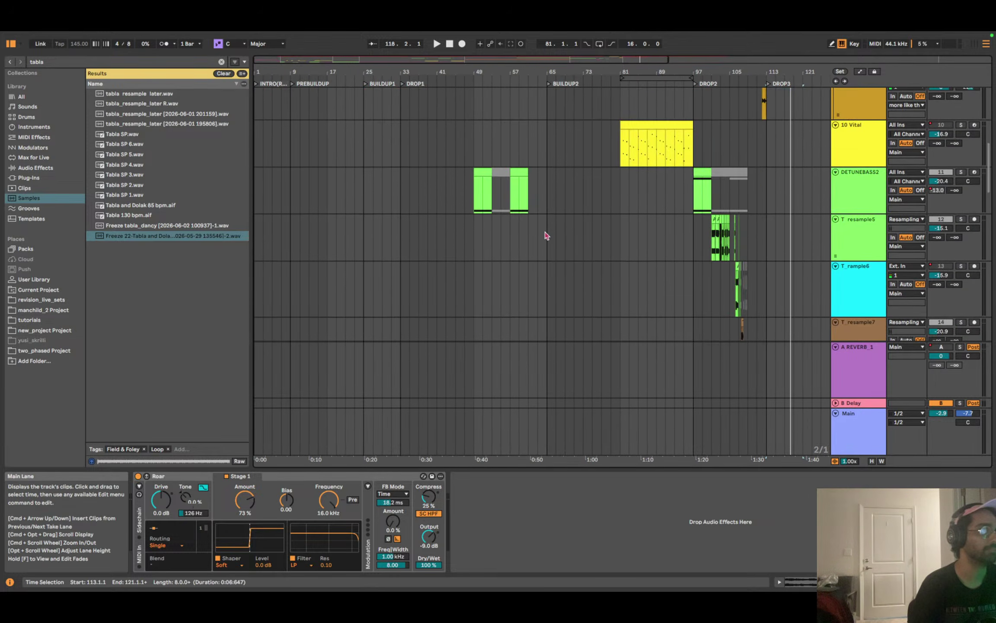
scroll(544, 232, "down", 20)
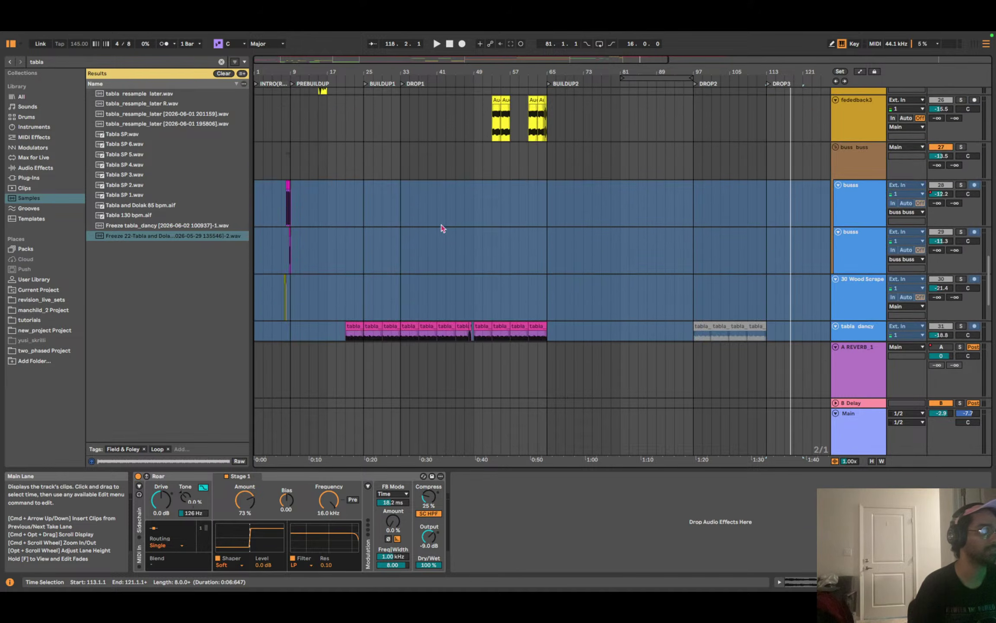
Solo the DETUNEBASS2 track, play its first clip at bar 49 and open the clip's notes.
scroll(438, 221, "up", 20)
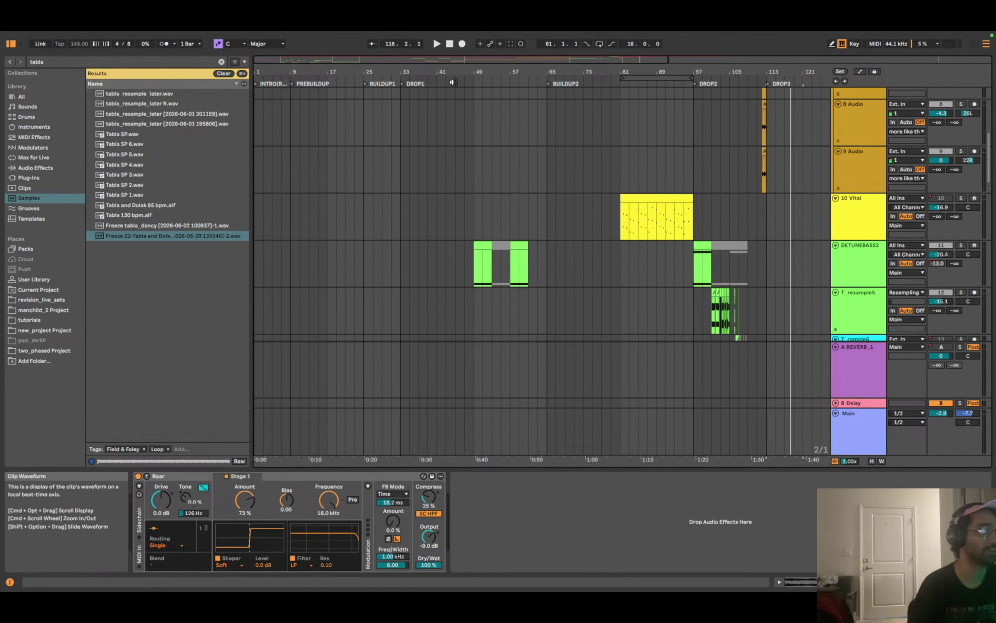
scroll(503, 266, "up", 5)
scroll(503, 266, "left", 3)
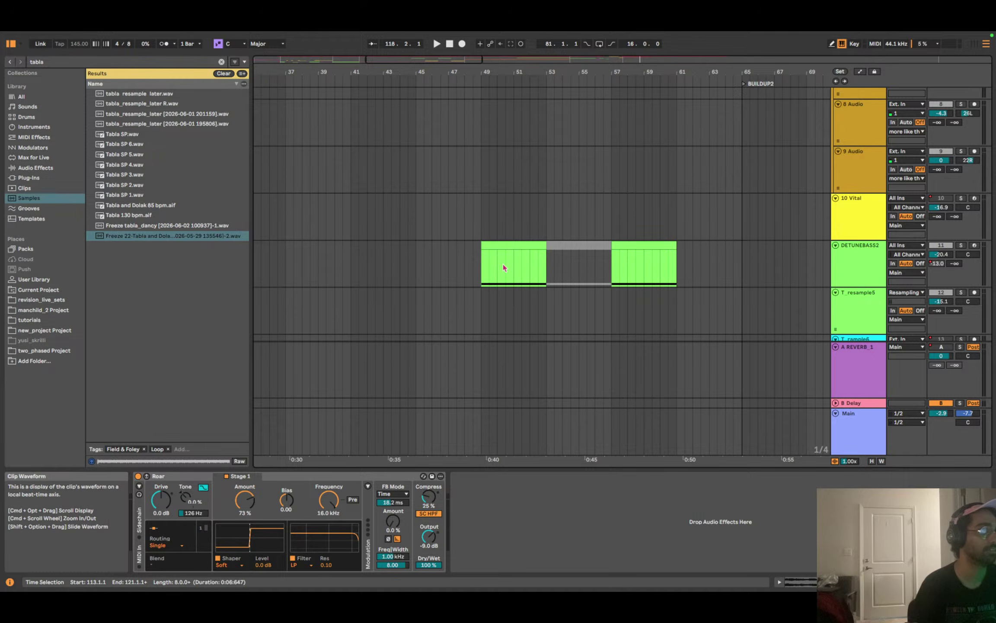
left_click(496, 243)
key("space")
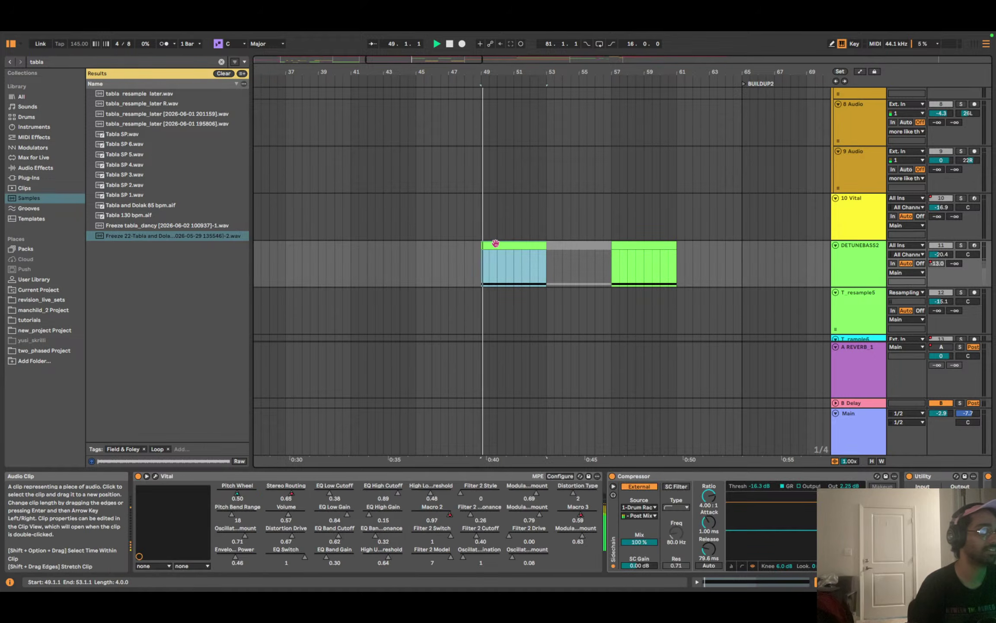
left_click(961, 245)
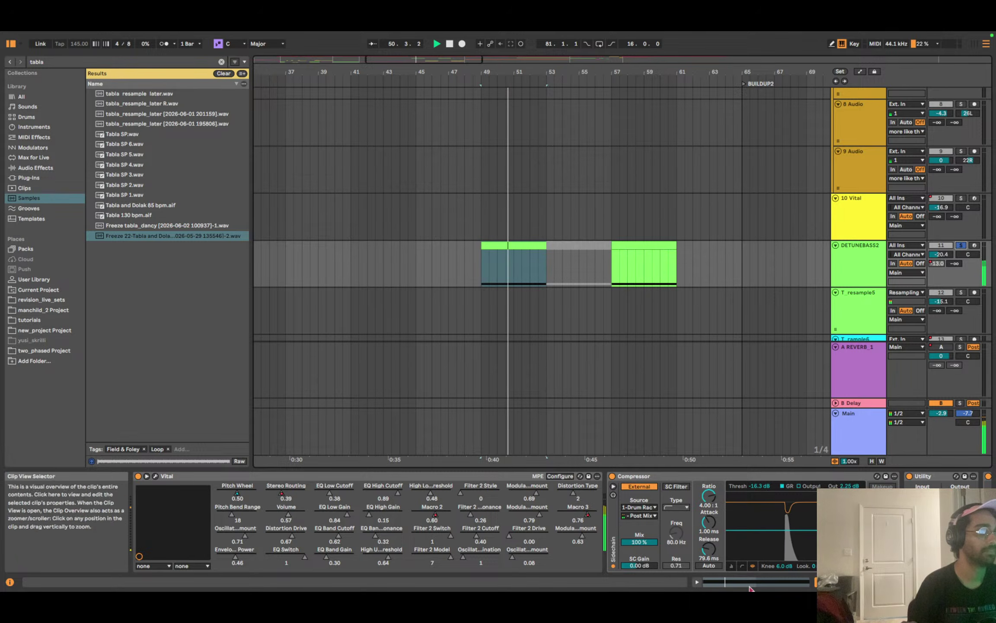
left_click(721, 580)
key("space")
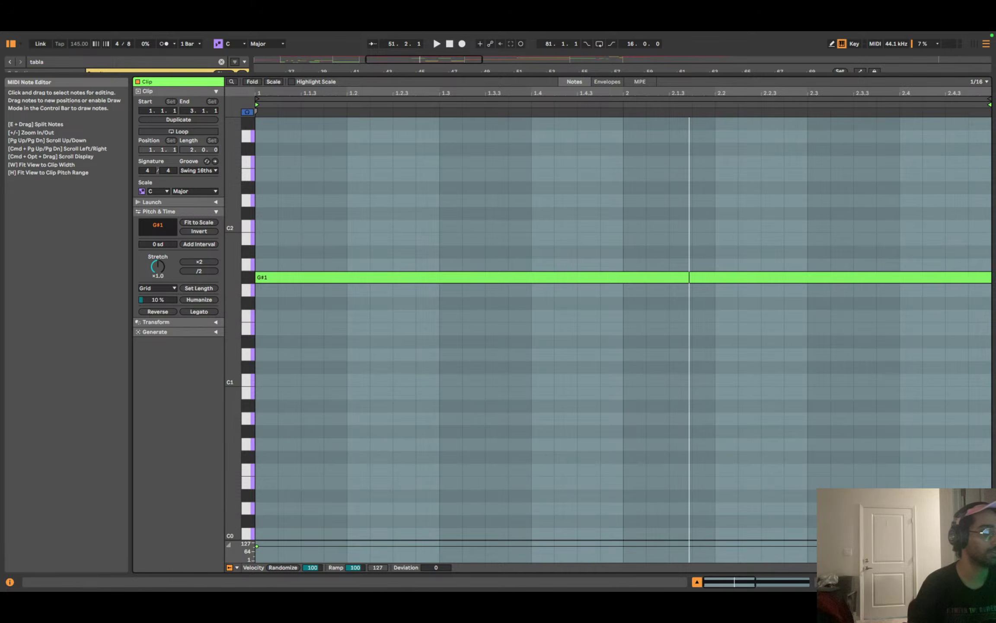
Display the MIDI Ctrl Pitch Bend envelope of the first DETUNEBASS2 clip and play the clip along with it.
key("shift+Tab")
scroll(862, 172, "up", 2)
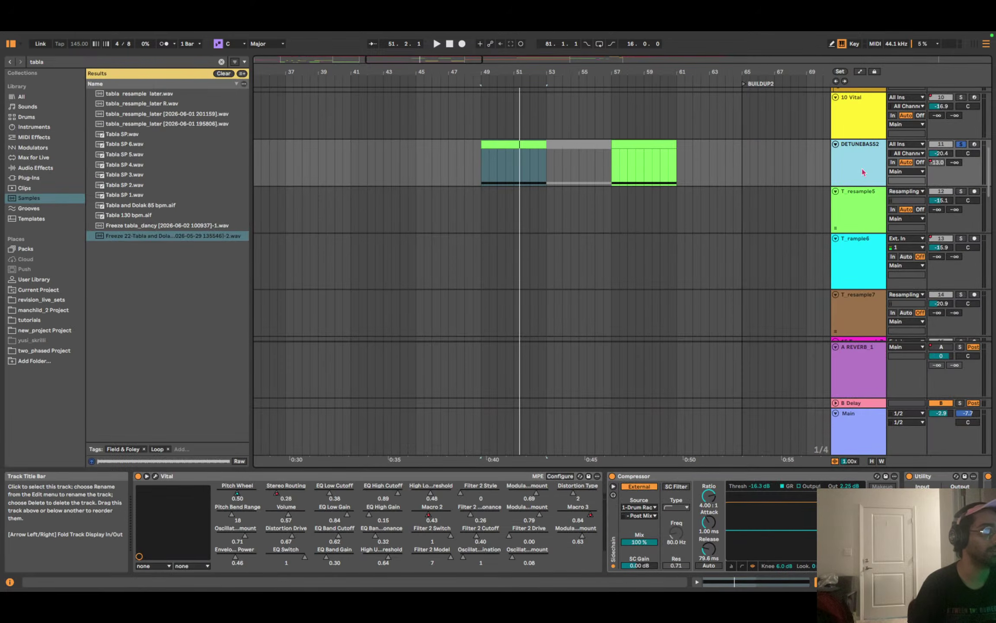
left_click(503, 143)
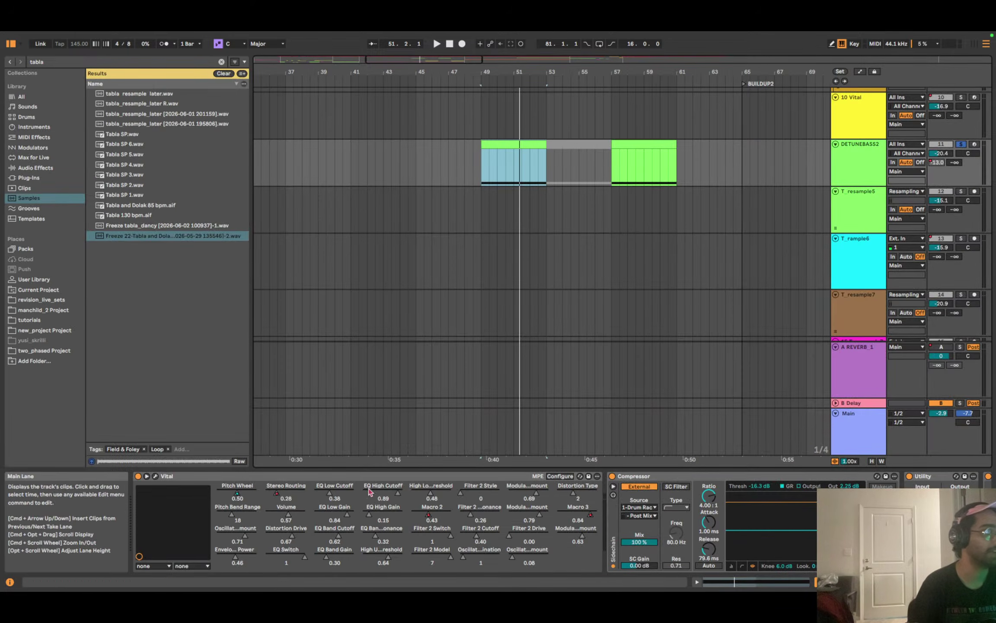
key("shift+Tab")
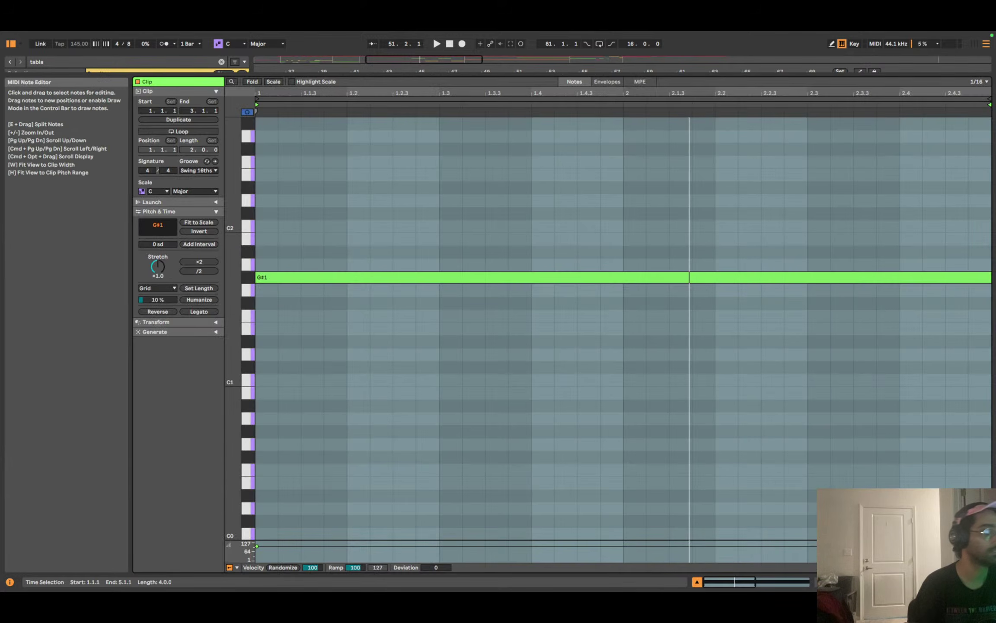
key("shift+Tab")
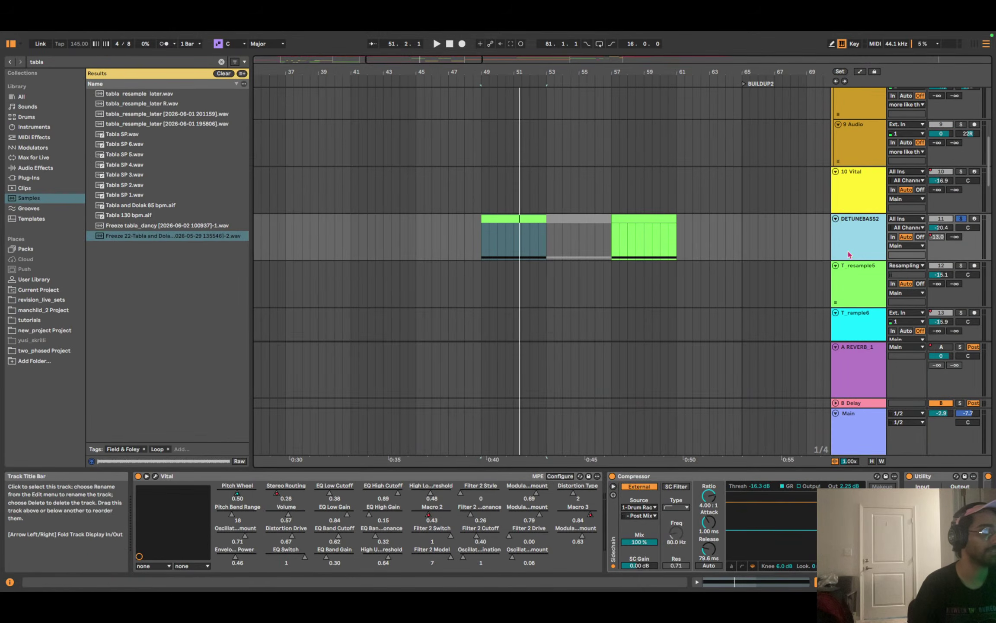
left_click(698, 579)
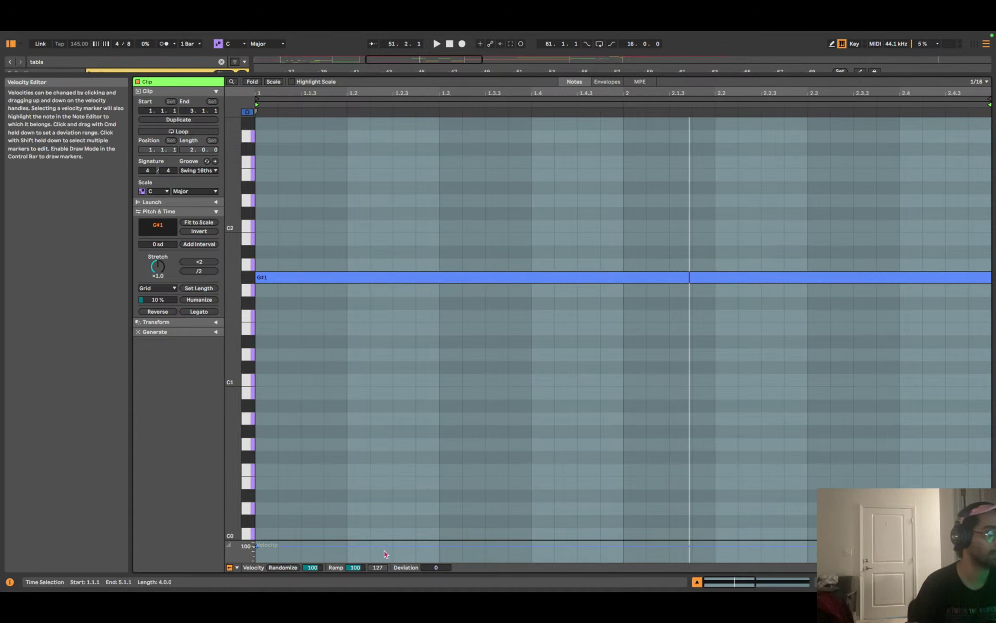
left_click(606, 82)
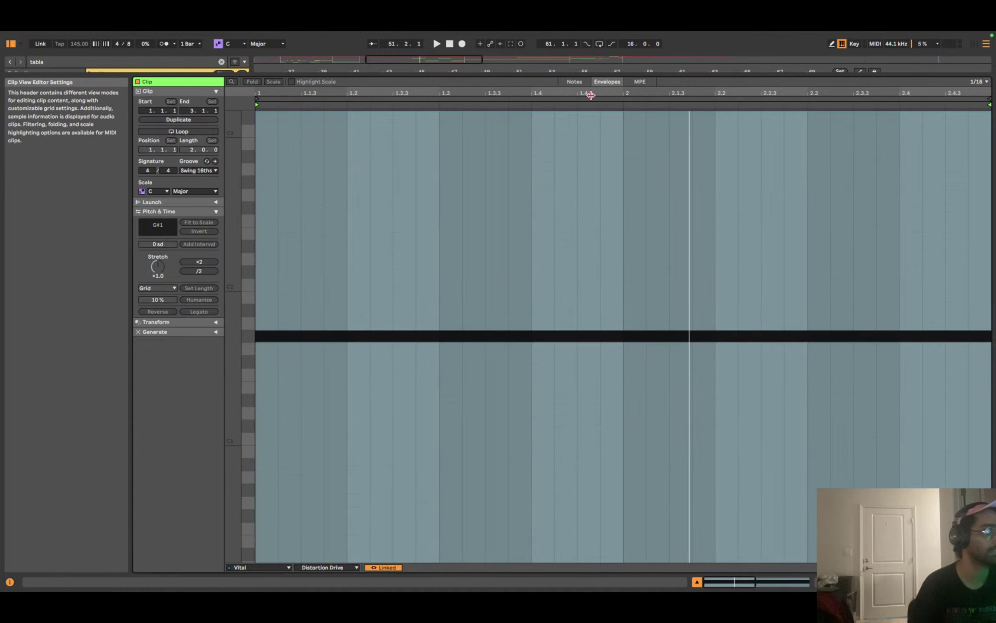
left_click(249, 568)
left_click(247, 510)
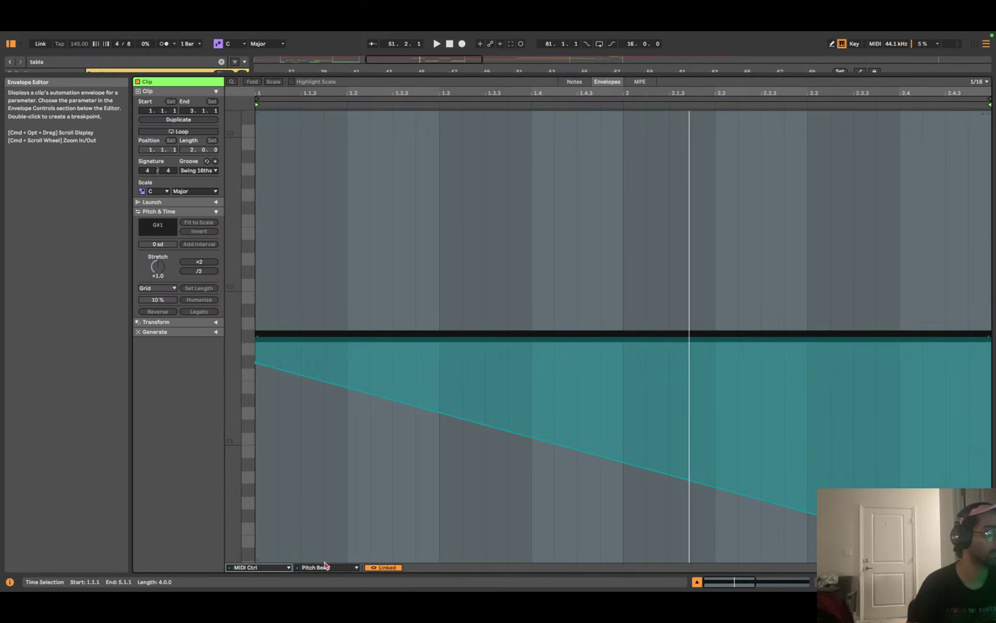
key("space")
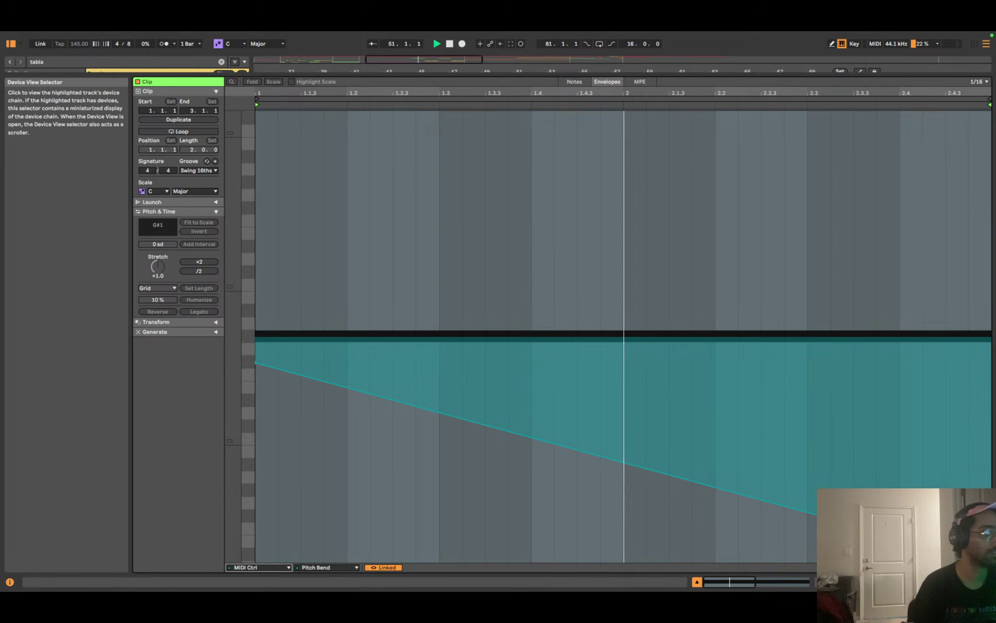
key("space")
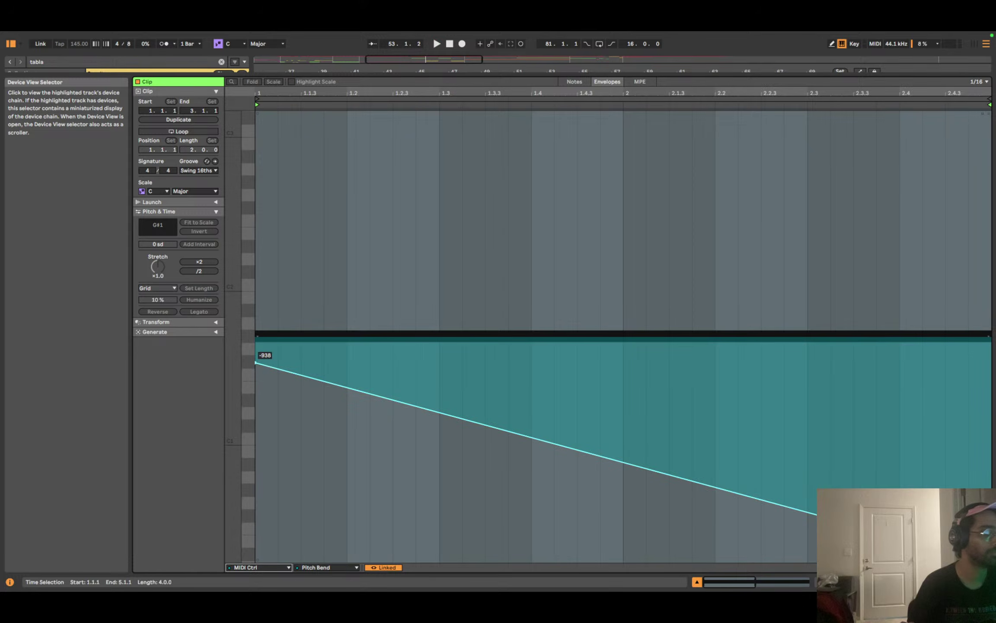
Select the clip's whole Pitch Bend envelope, slightly stretch its falling ramp down to the lower limit and replay the clip.
key("super+a")
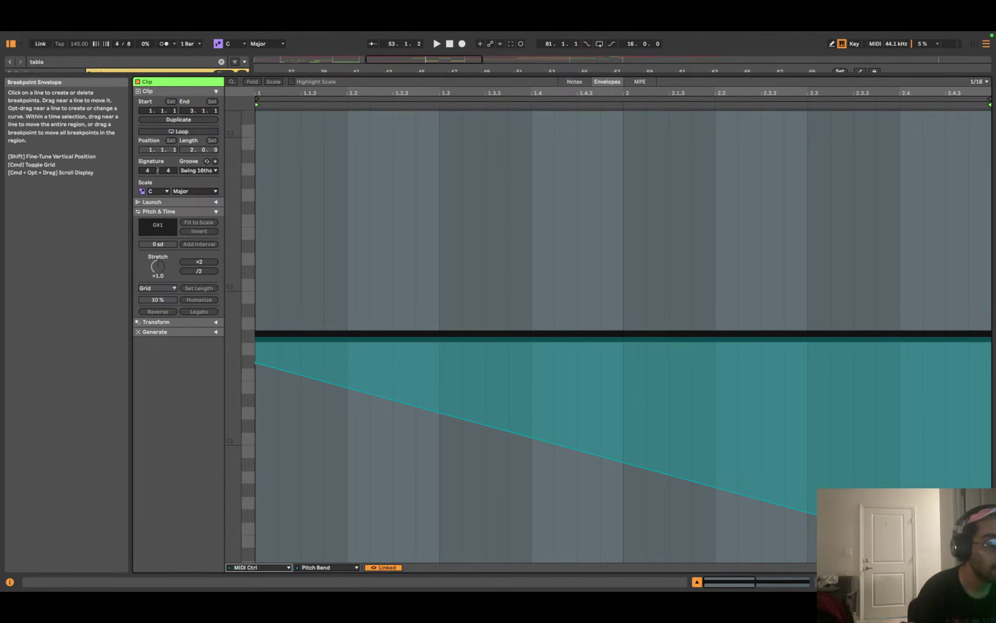
key("z")
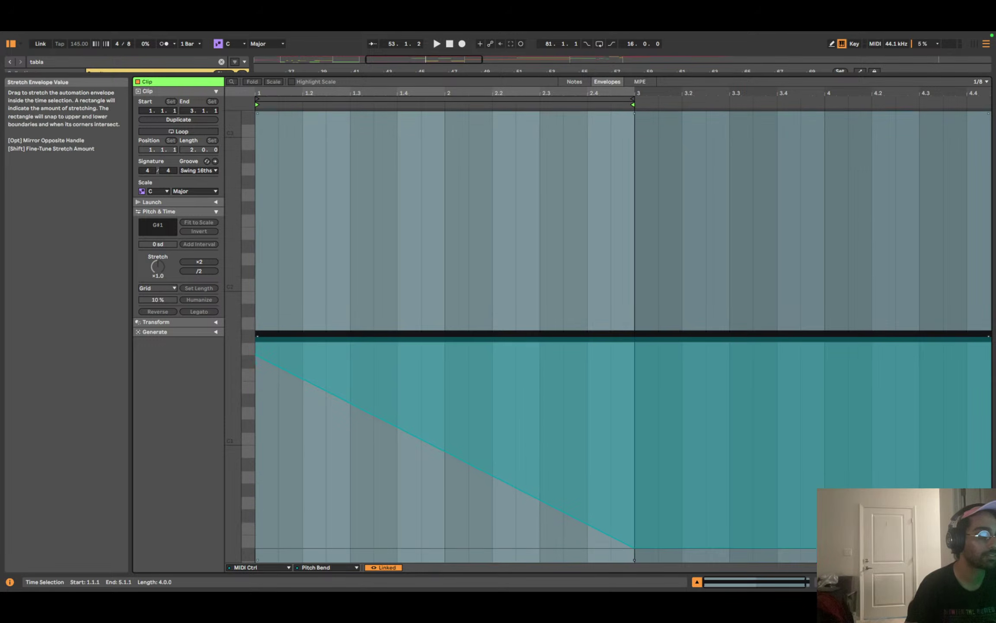
left_click(433, 36)
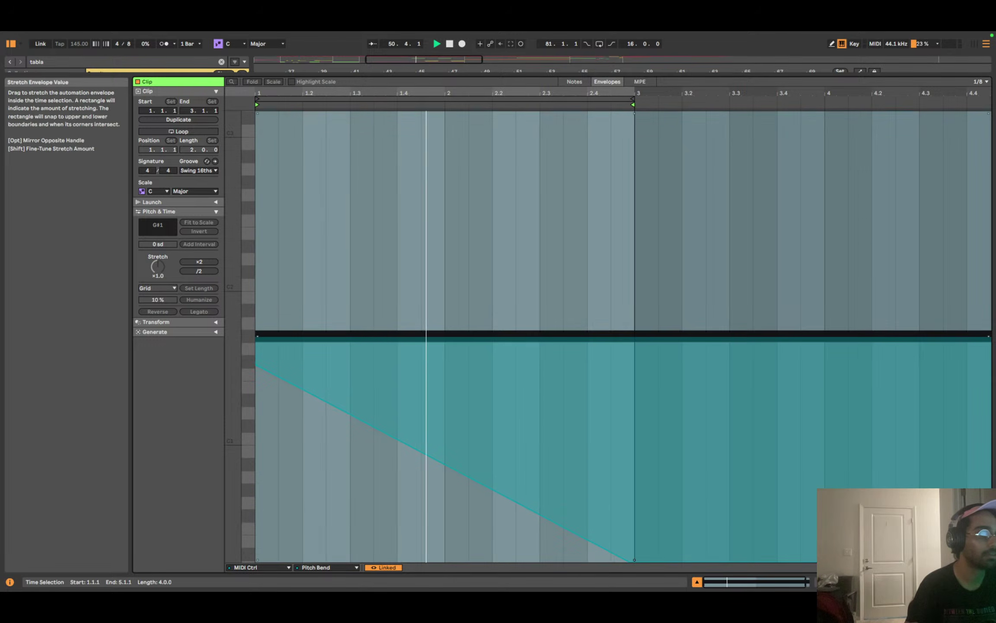
key("space")
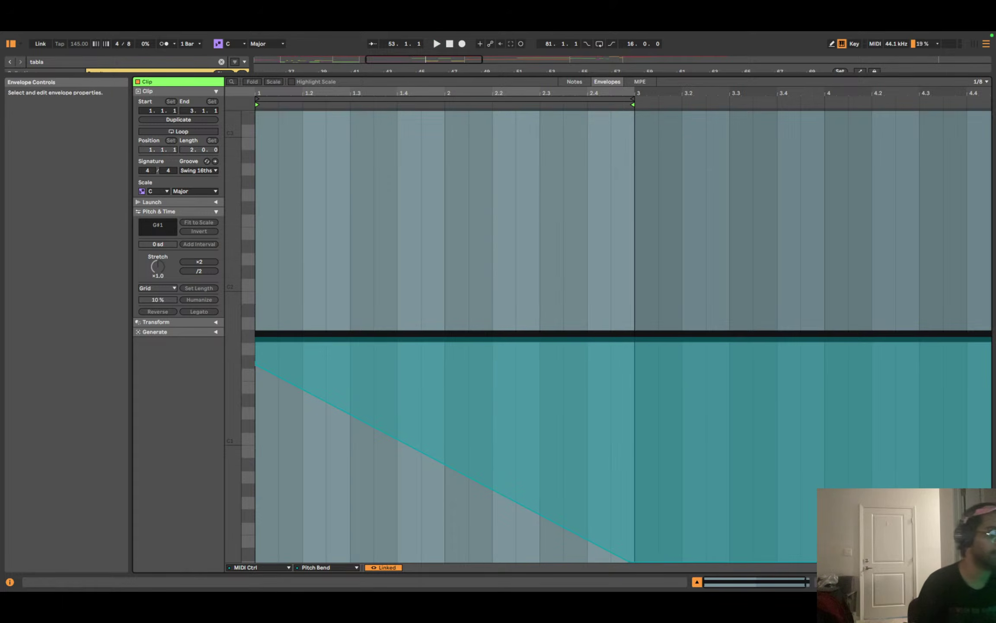
Return to the arrangement, take DETUNEBASS2 out of solo and play the full mix from bar 48.
left_click(865, 583)
scroll(519, 294, "up", 5)
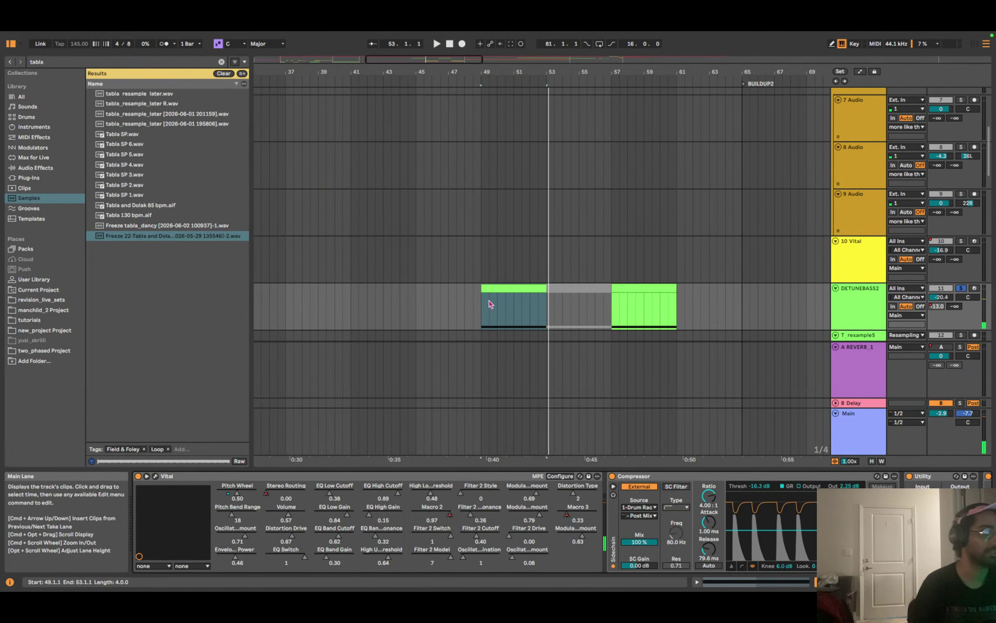
left_click(465, 308)
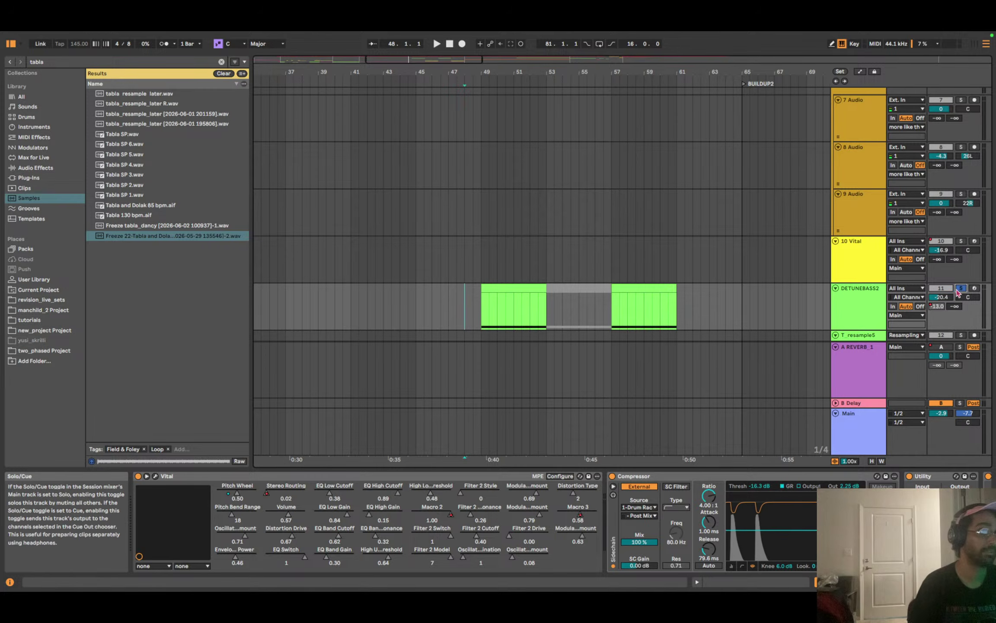
key("space")
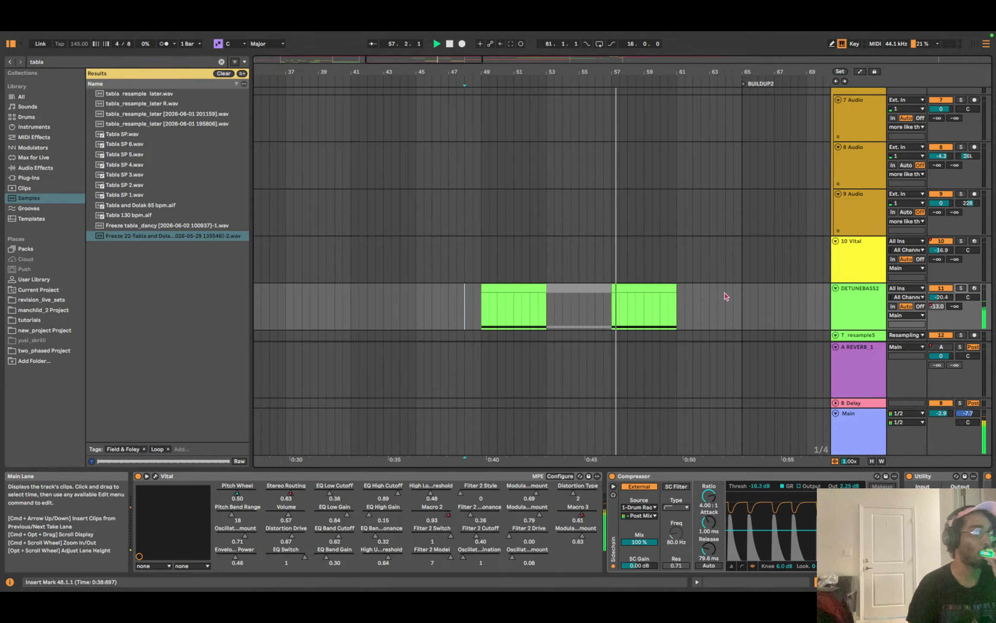
Open the Pitch Bend envelope of the DETUNEBASS2 clip at bar 57 and fine-tune its falling ramp near the lower limit.
left_click(662, 303)
key("space")
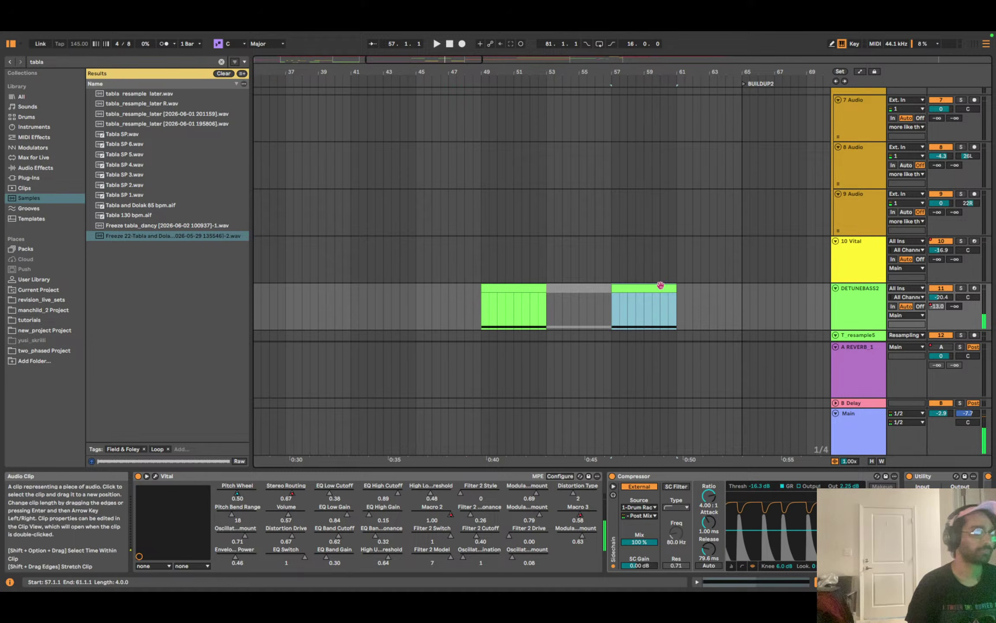
left_click(747, 580)
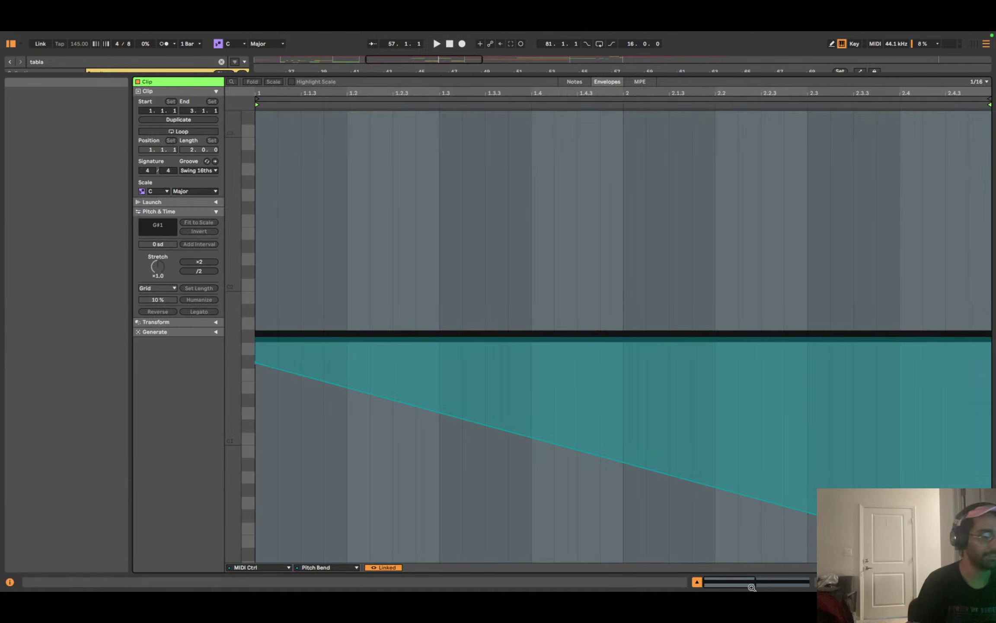
left_click_drag(731, 582, 757, 577)
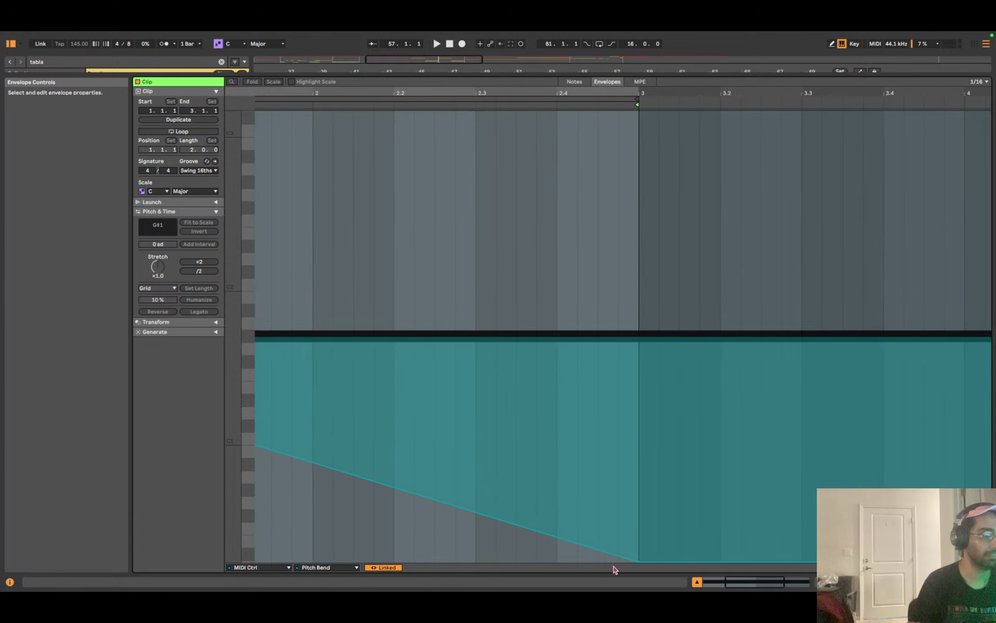
left_click_drag(636, 561, 636, 556)
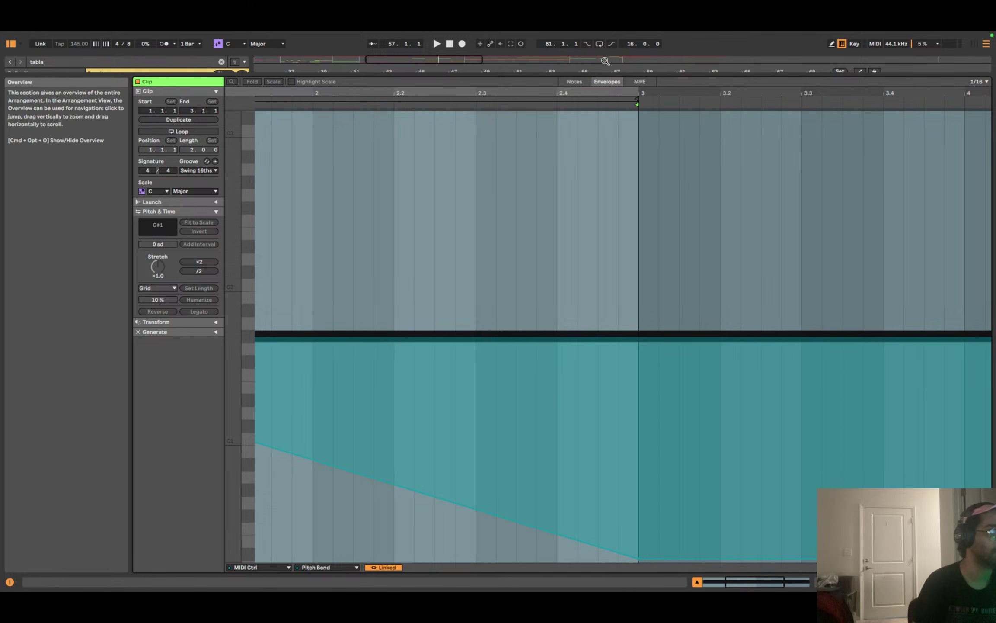
left_click(253, 568)
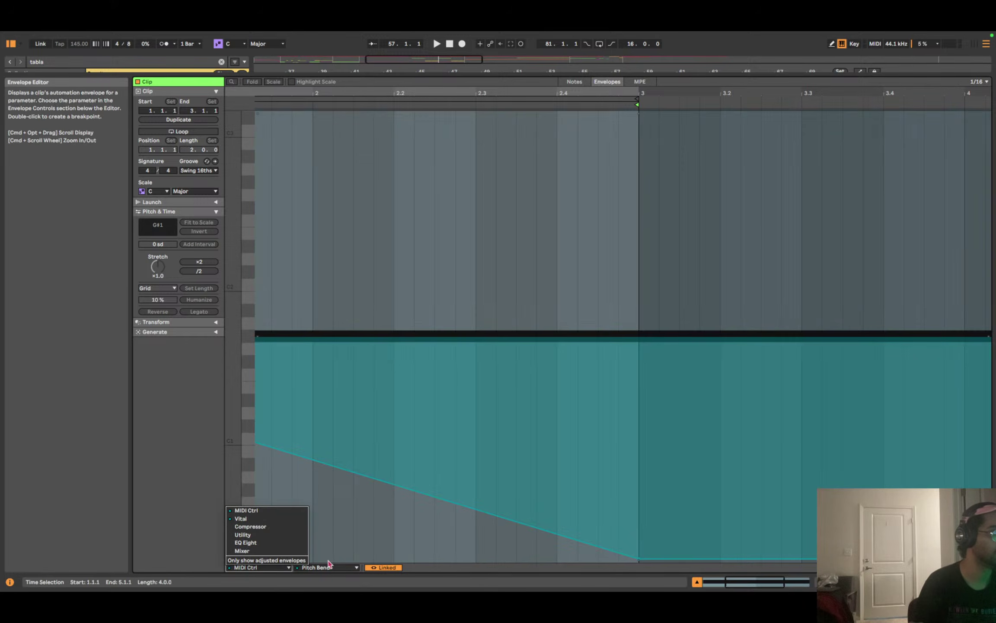
left_click(597, 506)
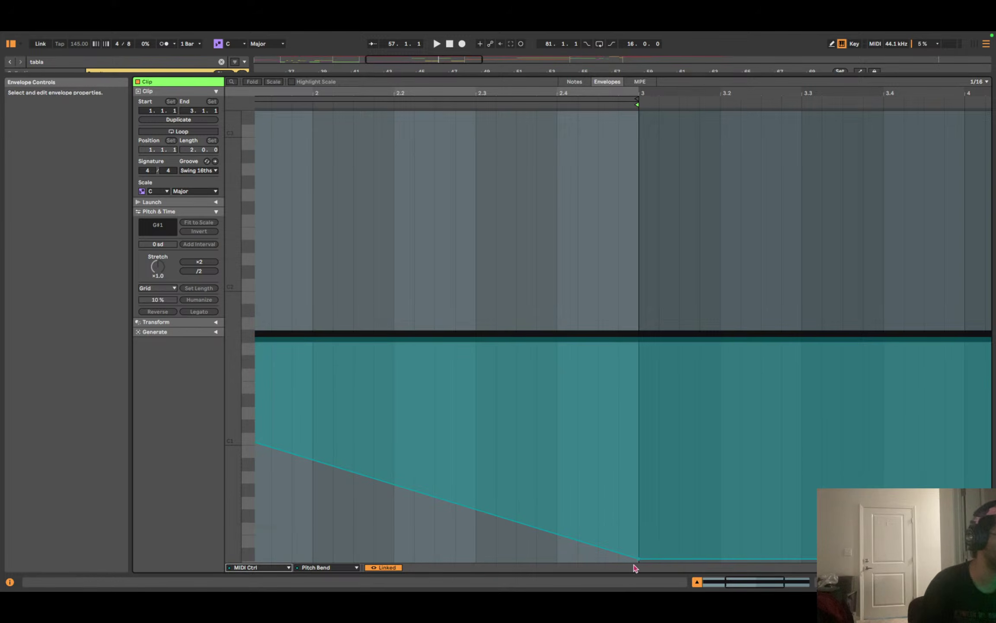
key("super+a")
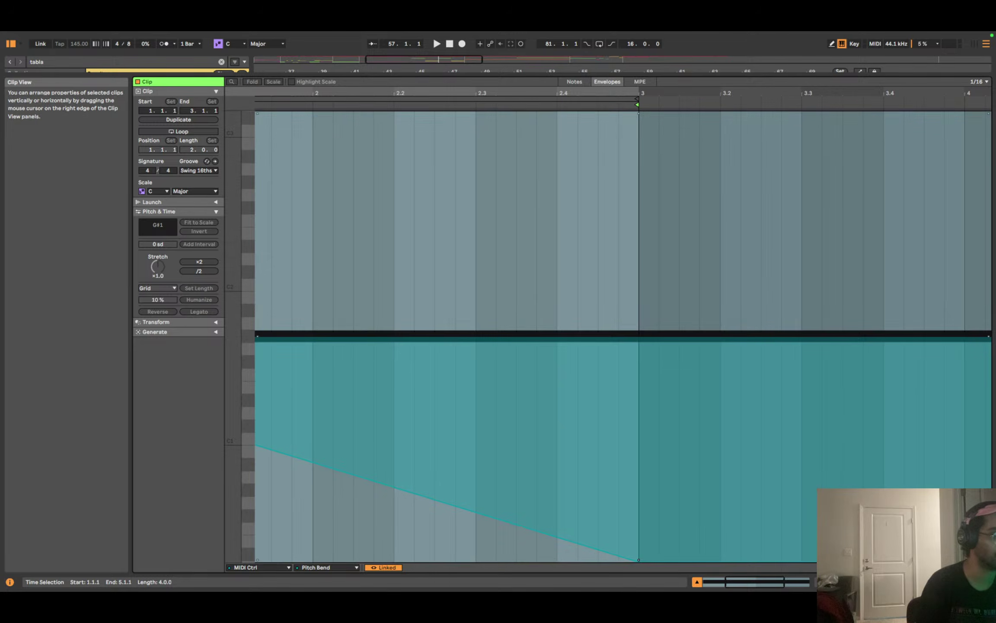
key("Tab")
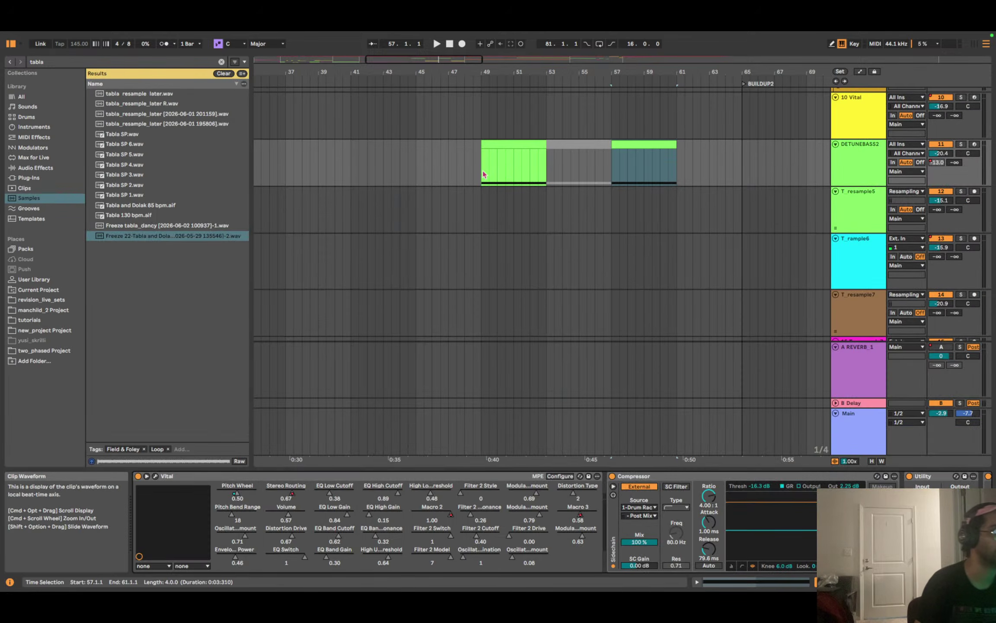
Play the full mix from bar 45 through both DETUNEBASS2 clips before BUILDUP2.
left_click_drag(422, 60, 411, 93)
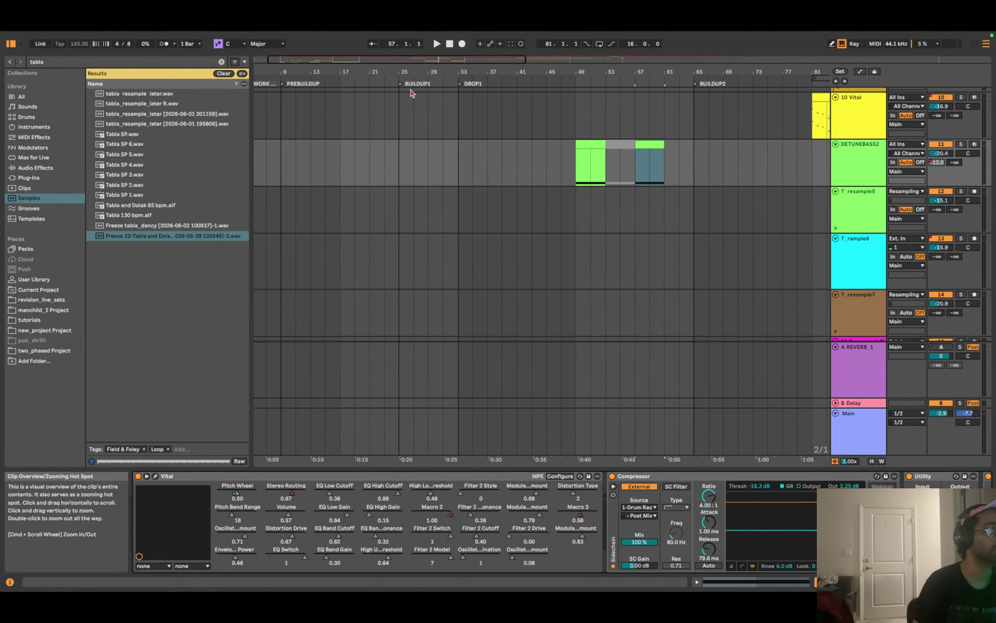
left_click(549, 165)
key("space")
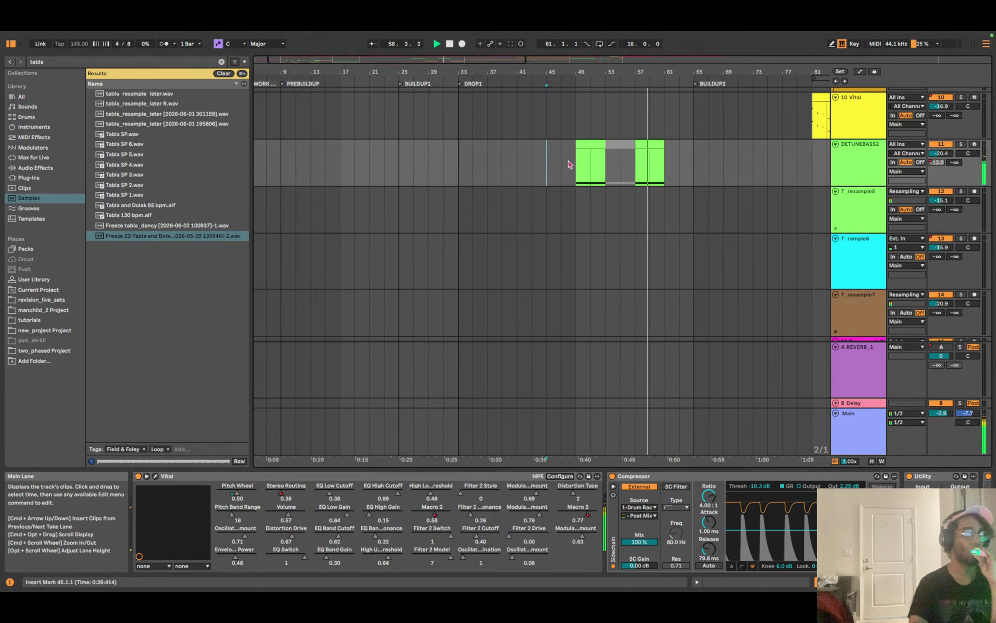
Open the Pitch Bend envelope of the DETUNEBASS2 clip at bar 97 and raise its whole ramp slightly so it ends at -5402.
left_click_drag(511, 59, 644, 59)
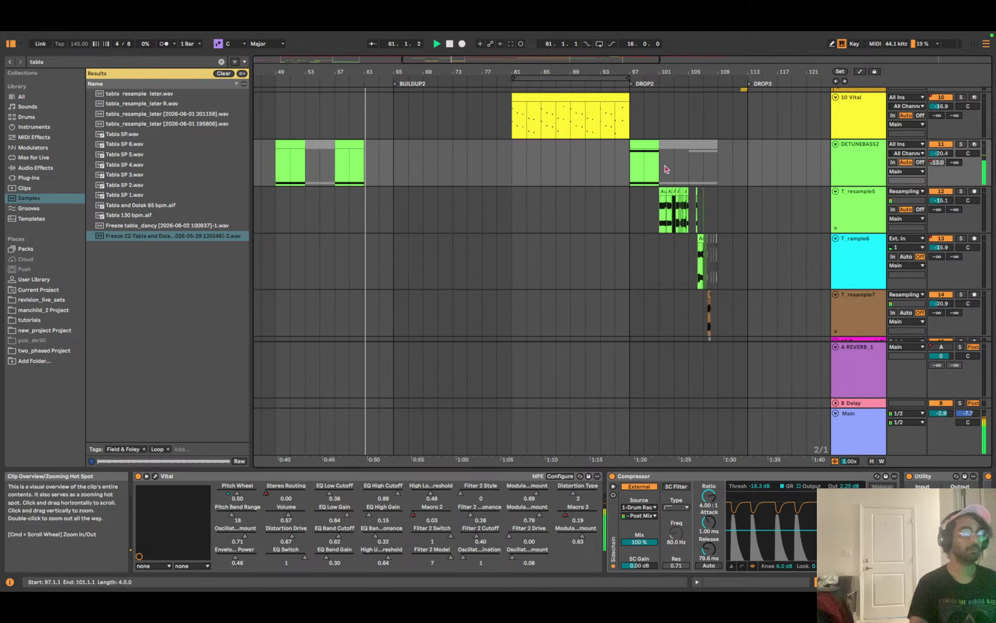
left_click(645, 166)
left_click(762, 586)
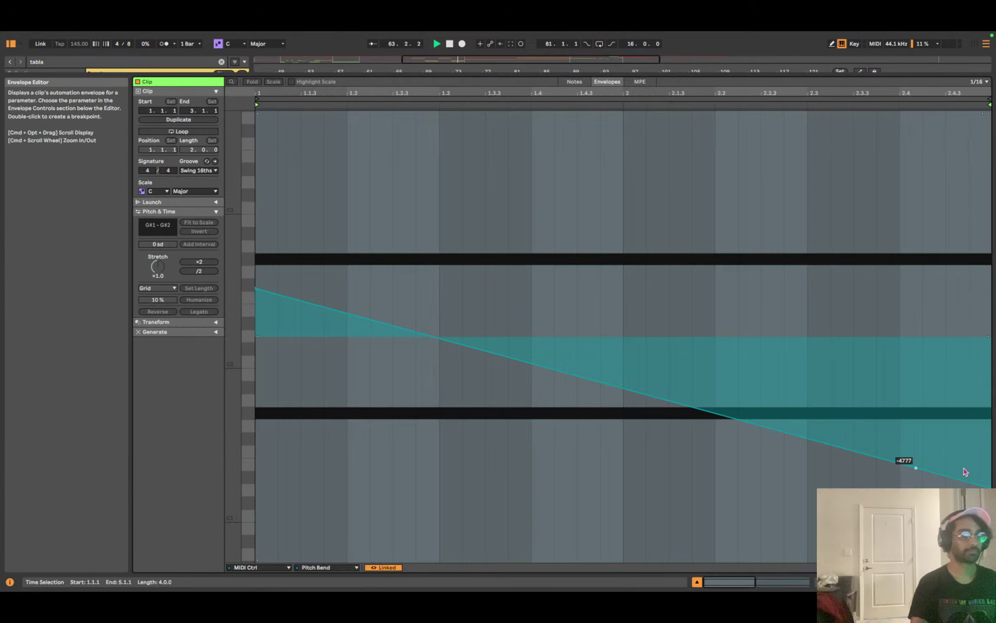
left_click_drag(990, 487, 990, 484)
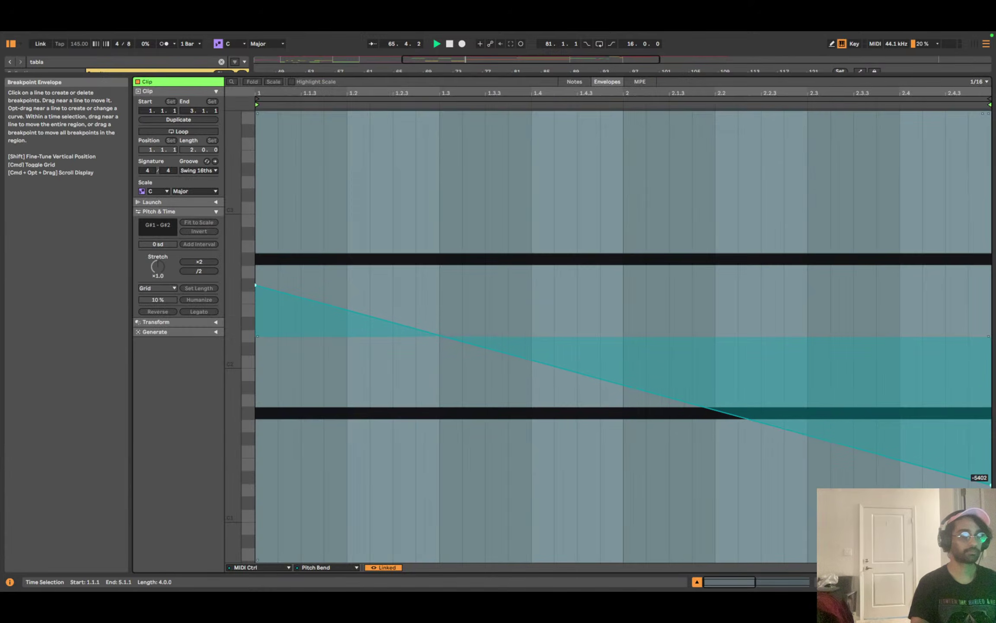
left_click(846, 582)
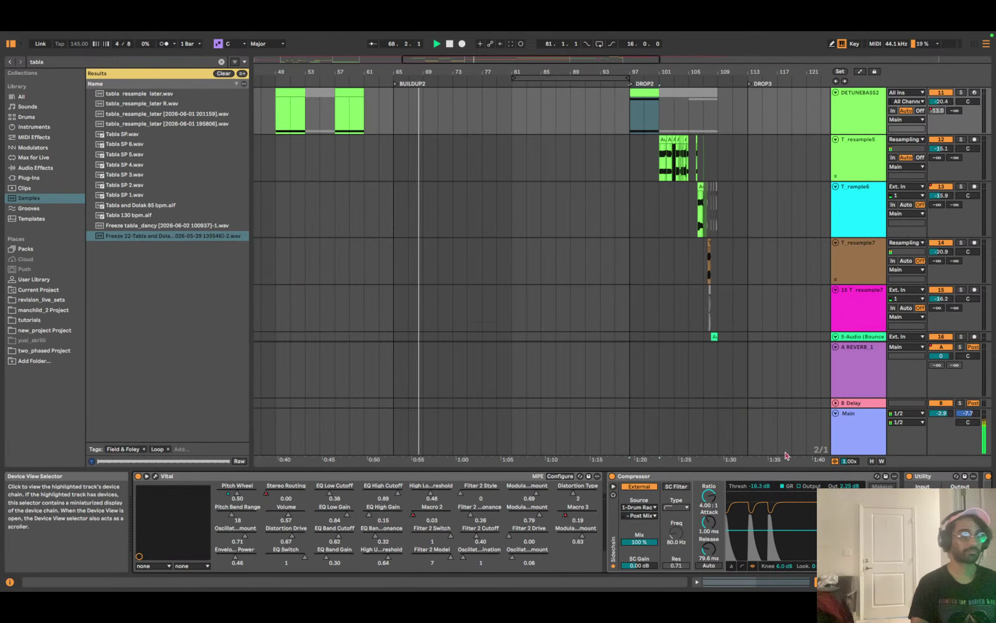
Play from bar 93 through DROP2 into DROP3 and bring the DROP3 audio tracks into view.
scroll(627, 303, "up", 2)
left_click(634, 237)
left_click(604, 215)
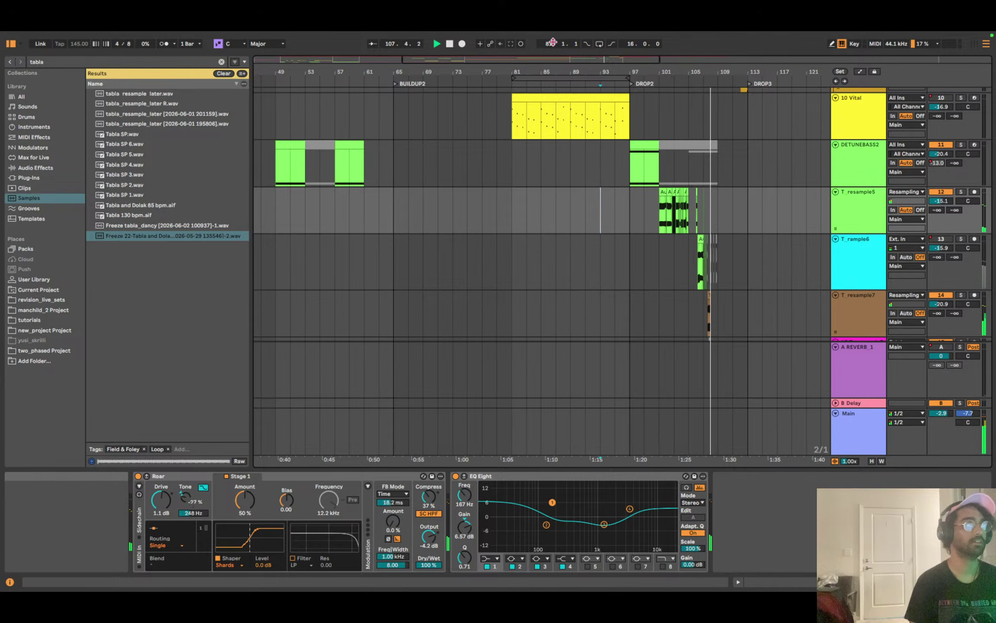
left_click_drag(524, 60, 611, 61)
scroll(572, 203, "up", 10)
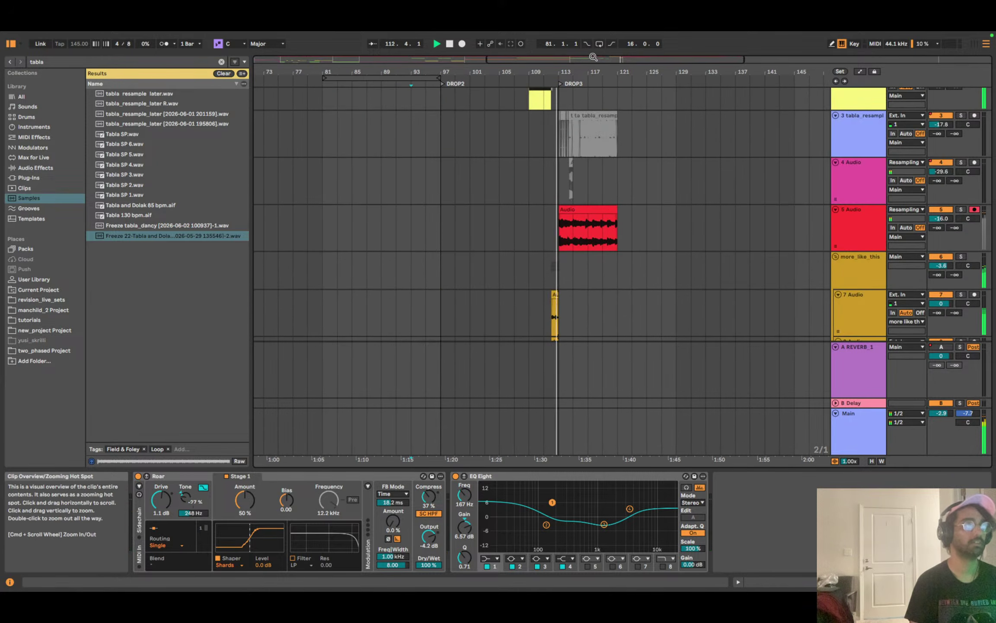
scroll(488, 249, "up", 3)
scroll(458, 249, "right", 5)
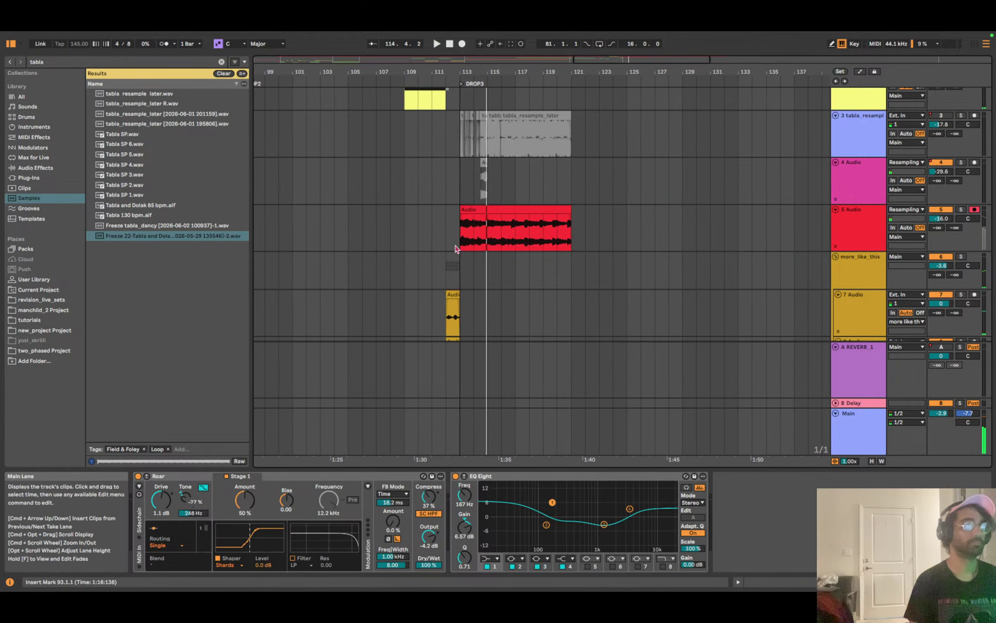
Insert an audio track below 5 Audio, set its input to Resampling and arm it for recording at bar 113.
left_click(845, 234)
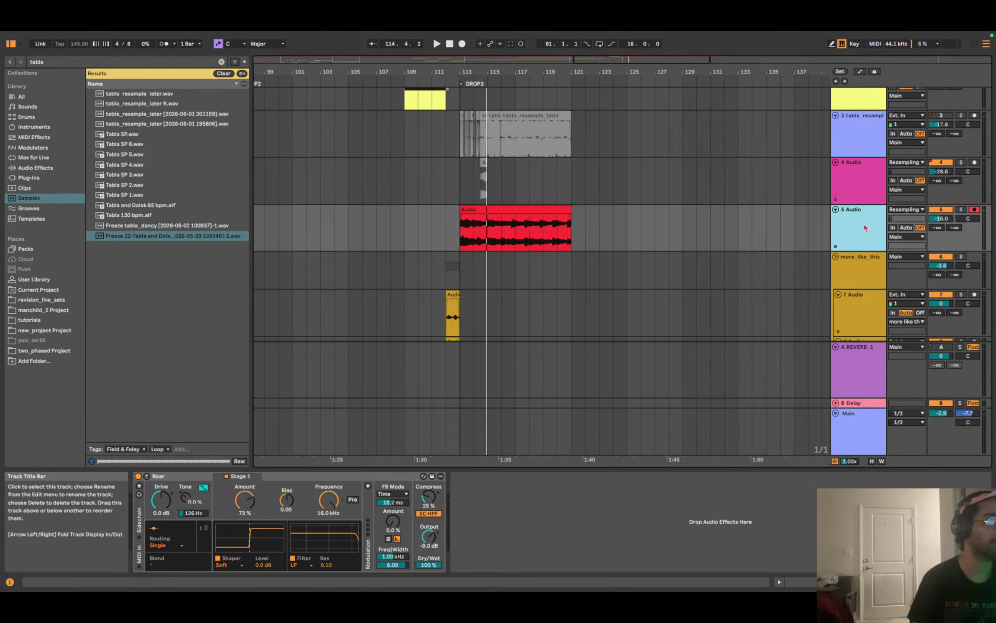
right_click(866, 228)
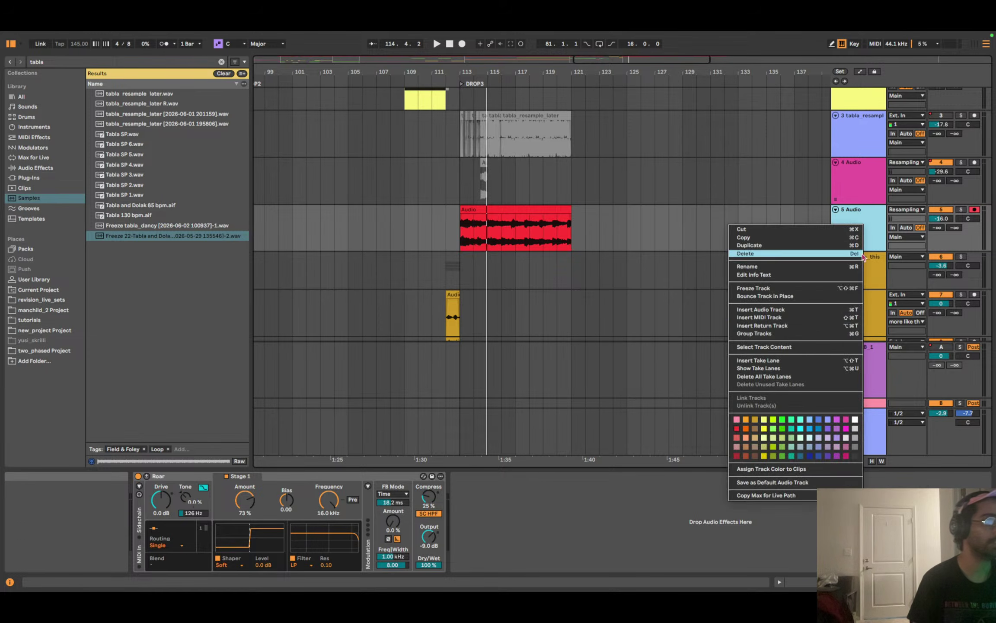
left_click(761, 309)
left_click(508, 218)
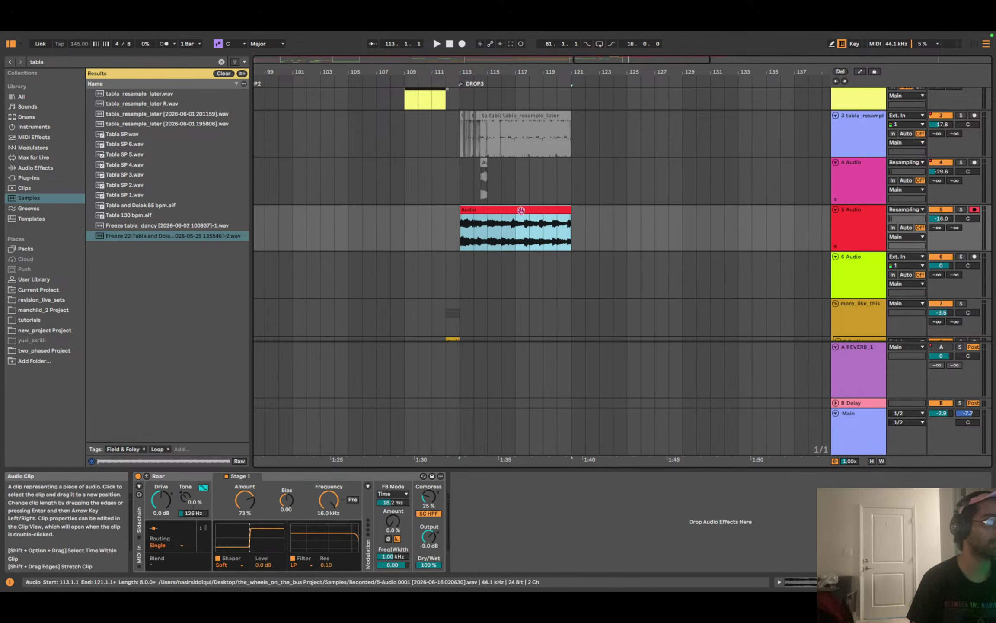
left_click(458, 277)
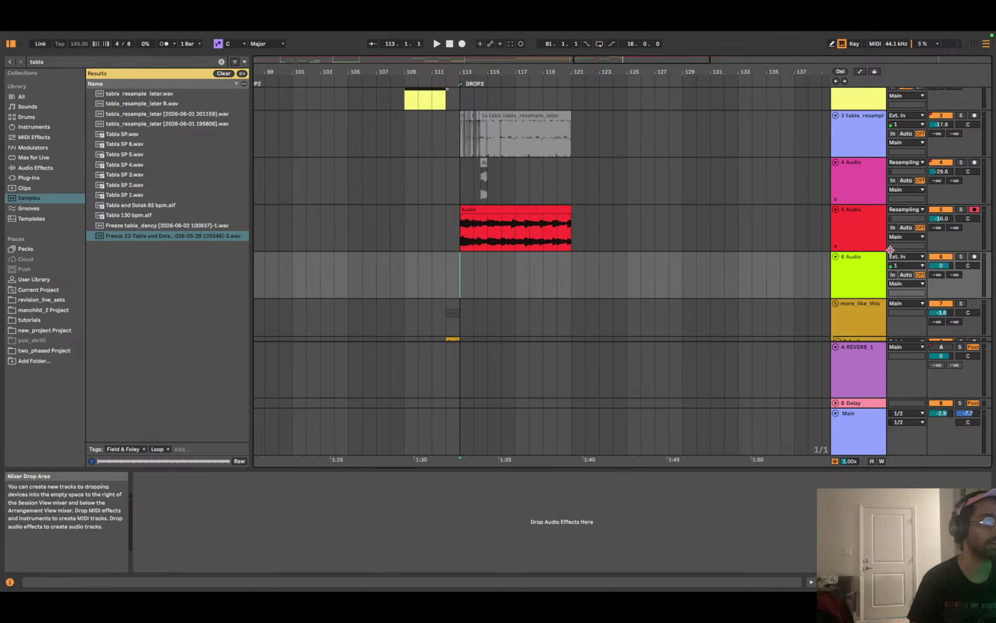
left_click(923, 258)
left_click(942, 283)
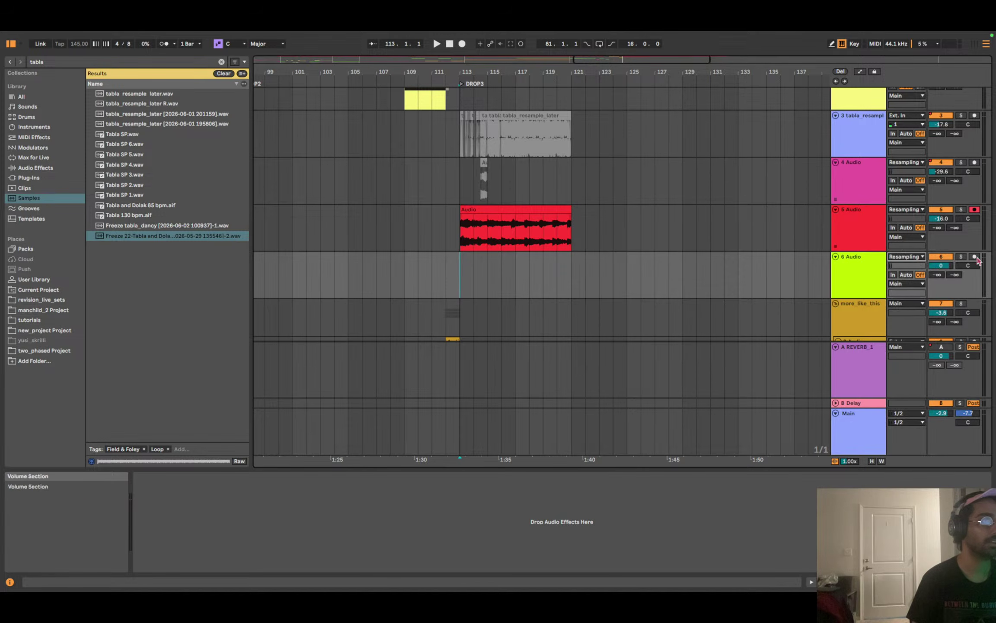
Solo 5 Audio, record its DROP3 audio onto the 6 Audio track and end the recorded clip at bar 121.
left_click(961, 209)
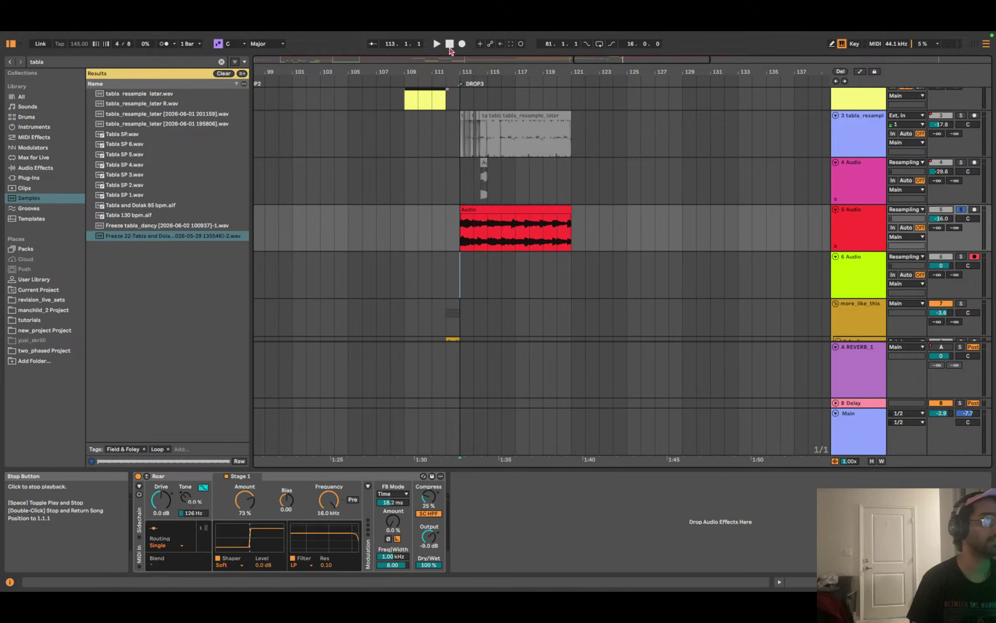
left_click(462, 43)
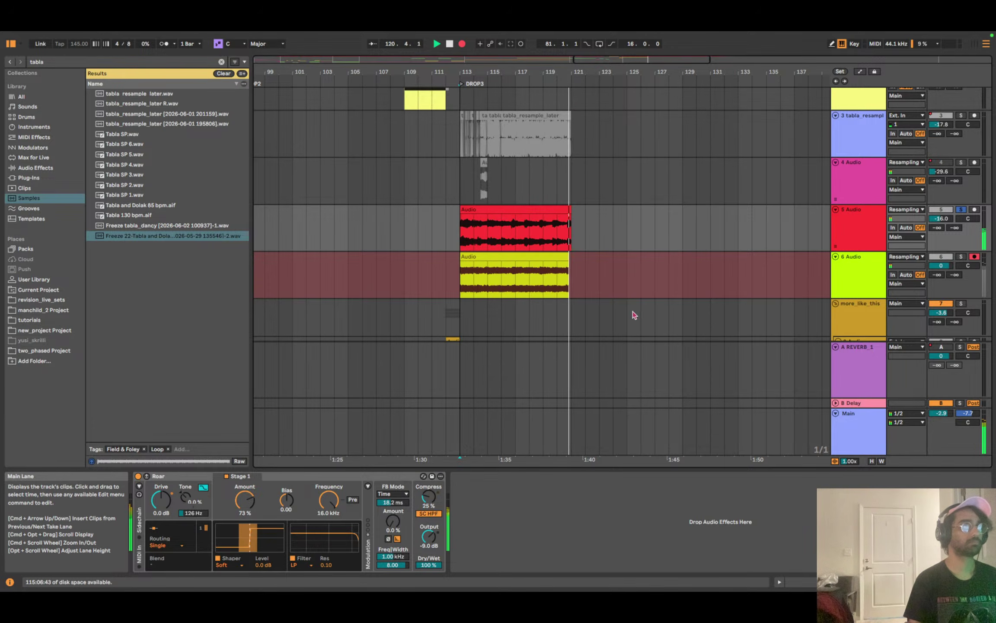
key("space")
left_click(574, 255)
left_click_drag(574, 255, 571, 255)
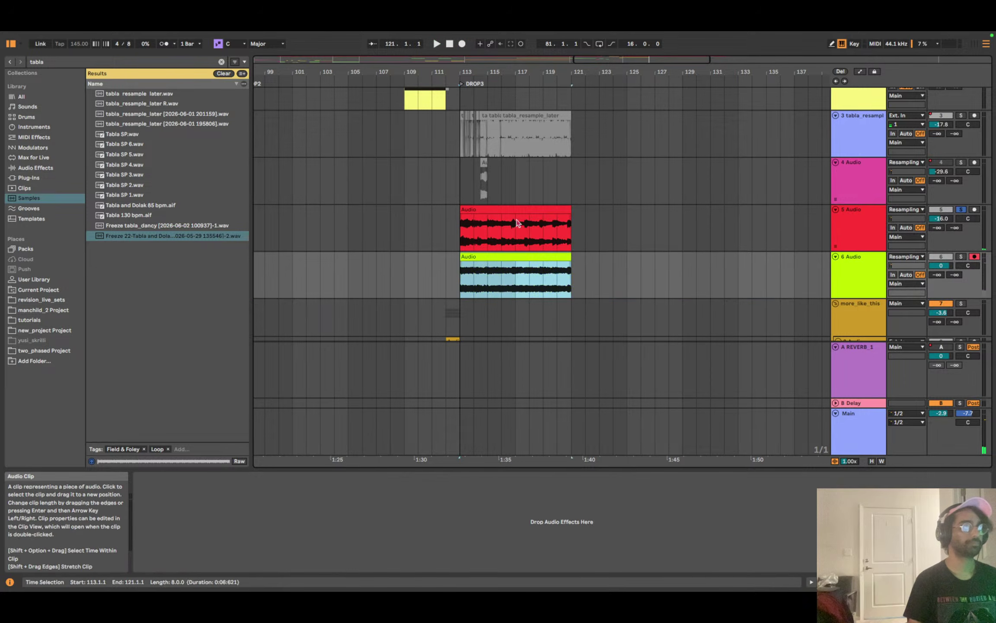
Take the 5 Audio track out of solo and mute it.
left_click(512, 210)
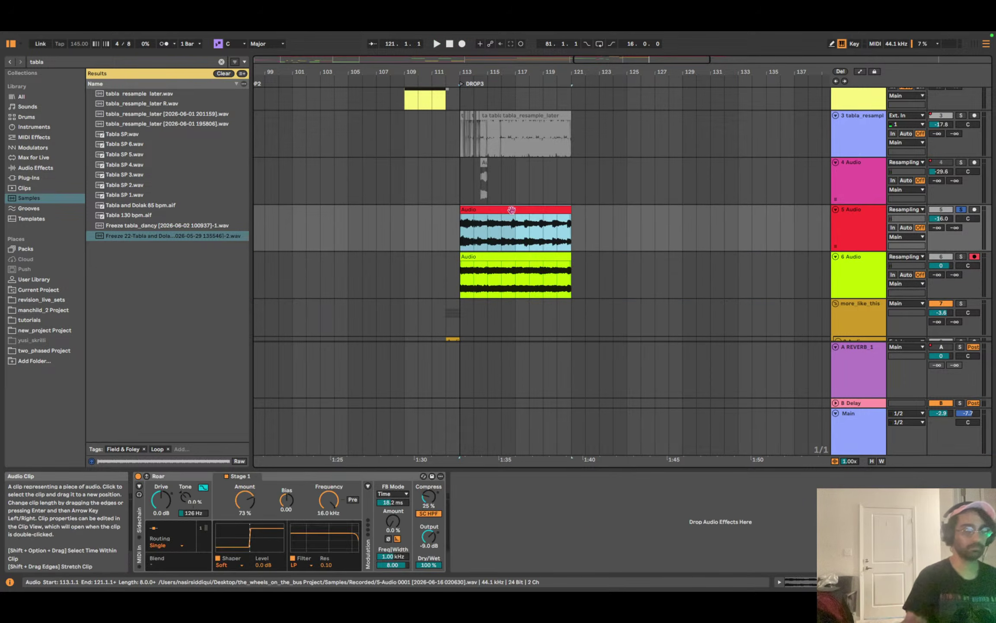
left_click(965, 209)
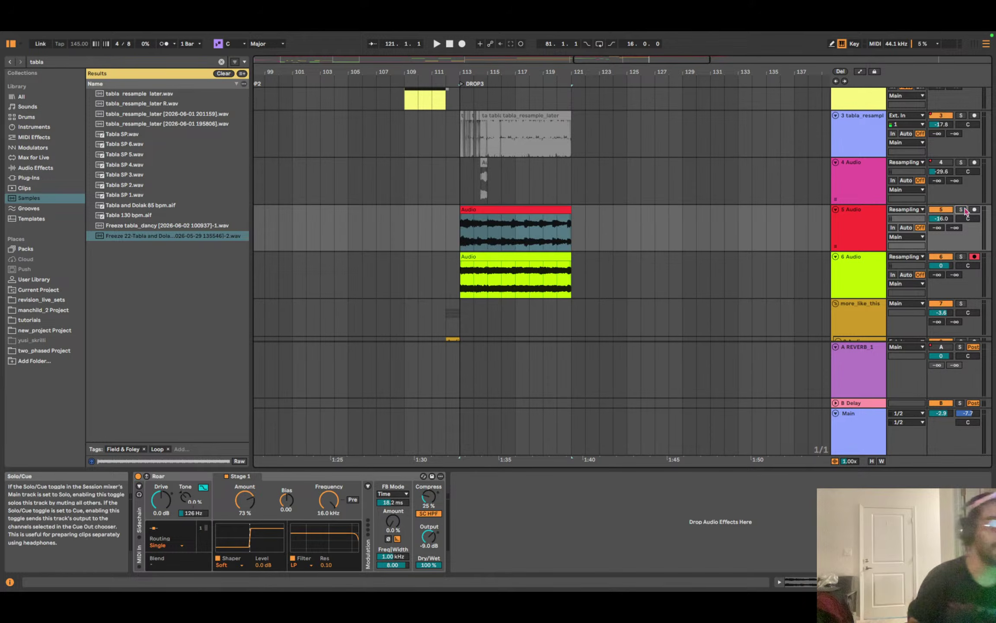
left_click(939, 197)
left_click(941, 210)
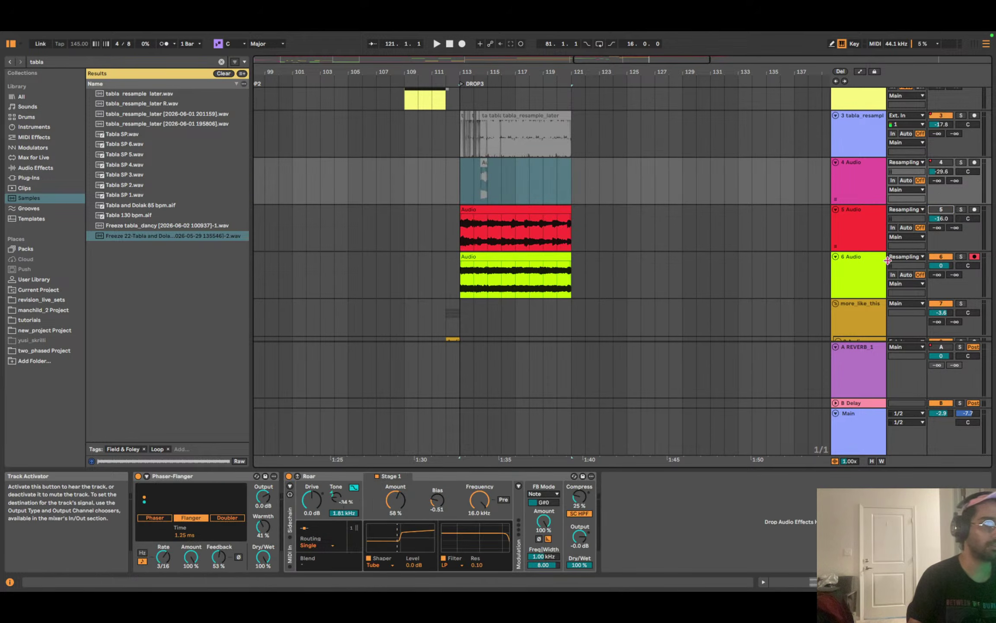
Add the Neural DSP Archetype Misha Mansoor X plug-in to the 6 Audio track and open its special FX section.
left_click(882, 263)
left_click(29, 178)
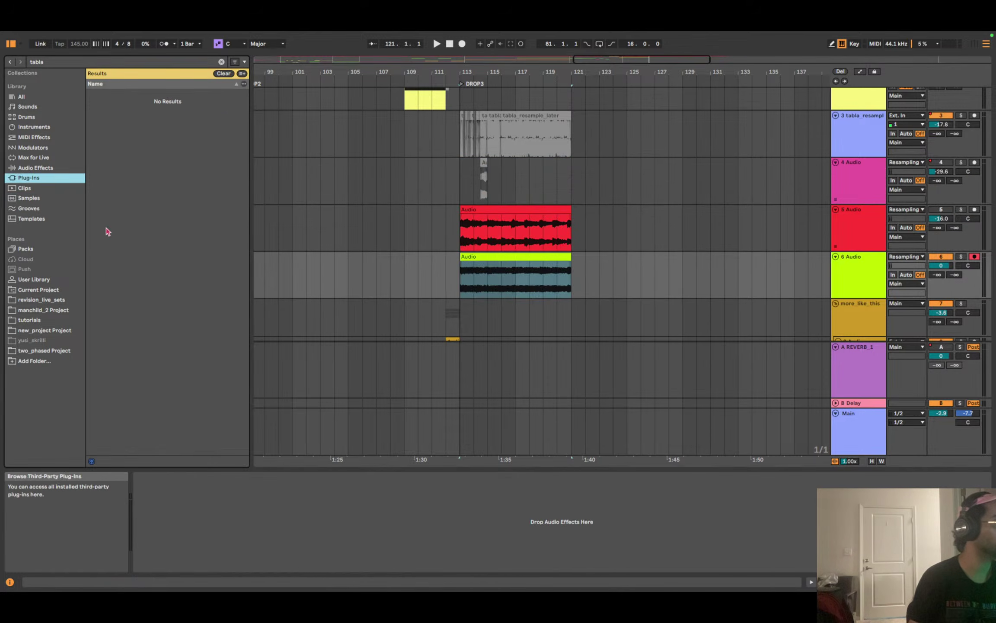
left_click(221, 62)
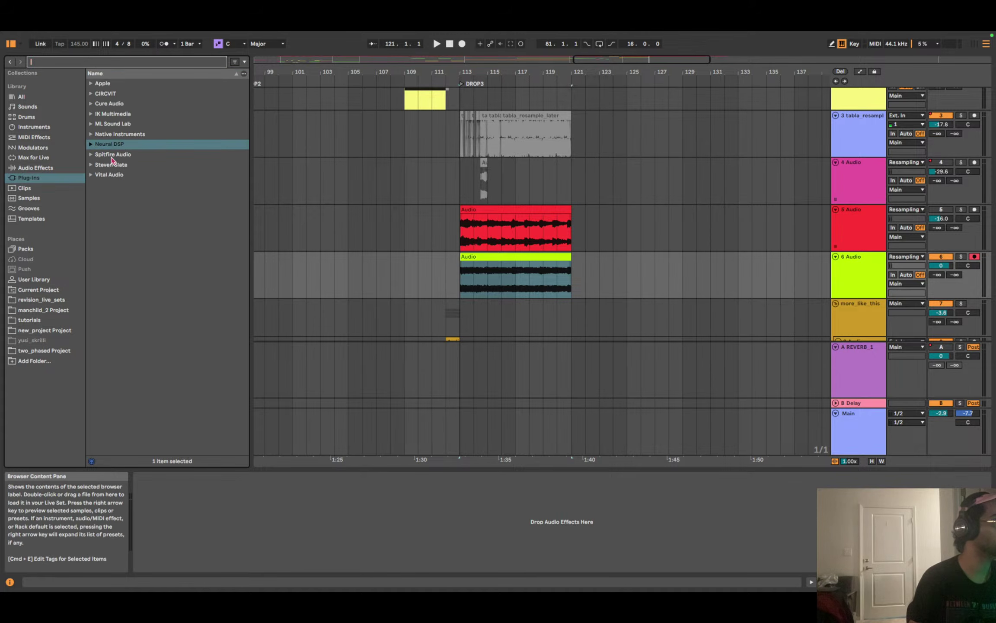
left_click(93, 144)
left_click(136, 157)
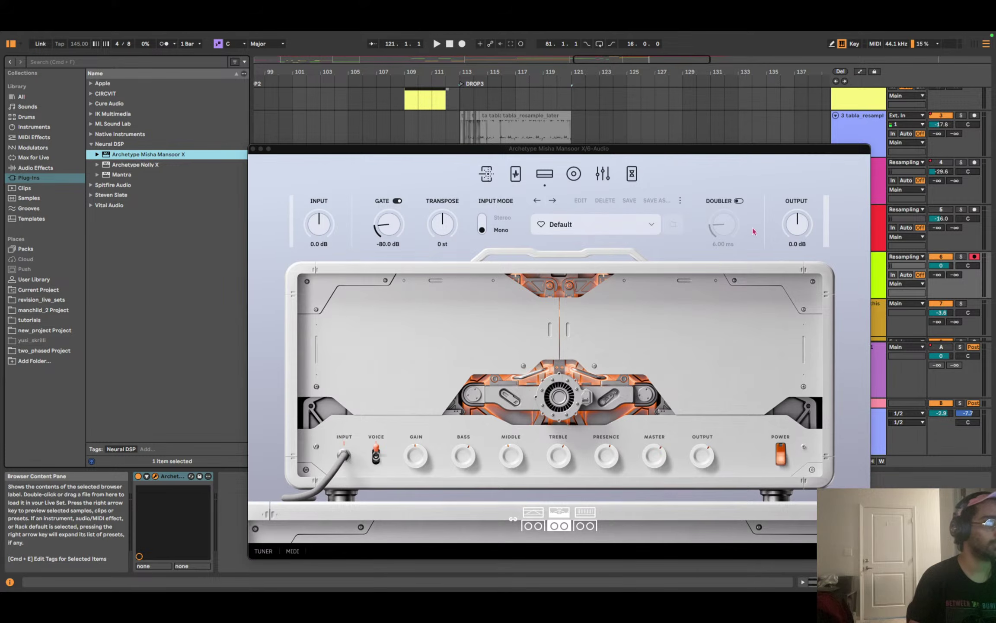
left_click(498, 183)
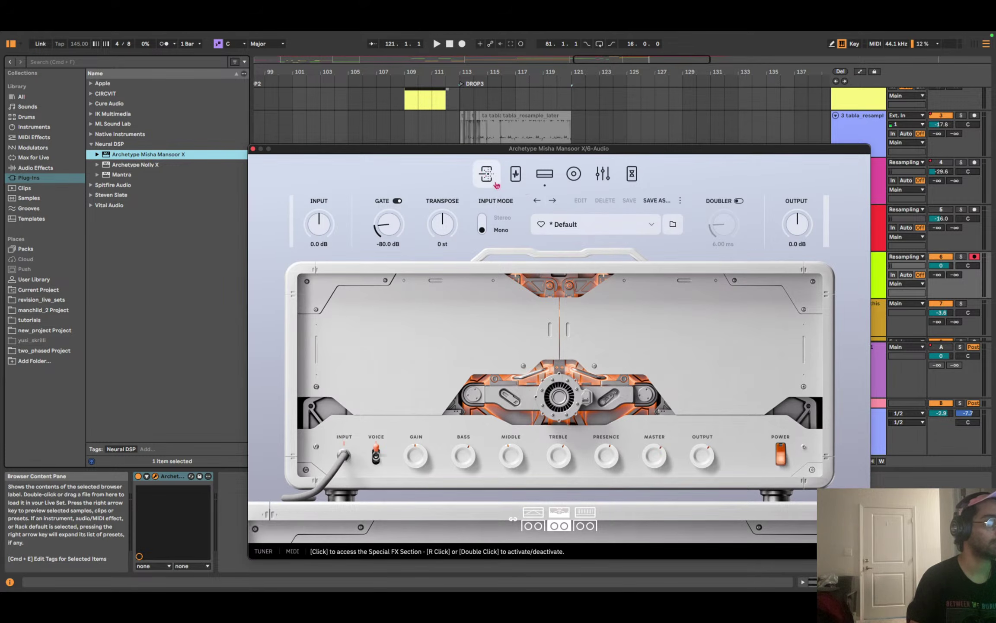
left_click(497, 184)
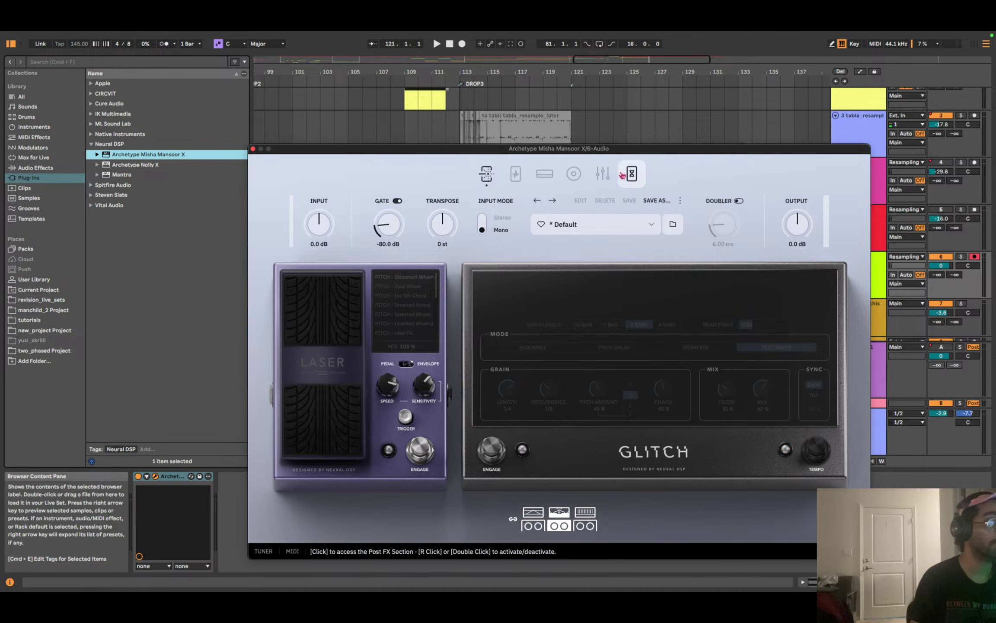
Lower the 6 Audio track volume to -13.5 dB while playing DROP3.
key("space")
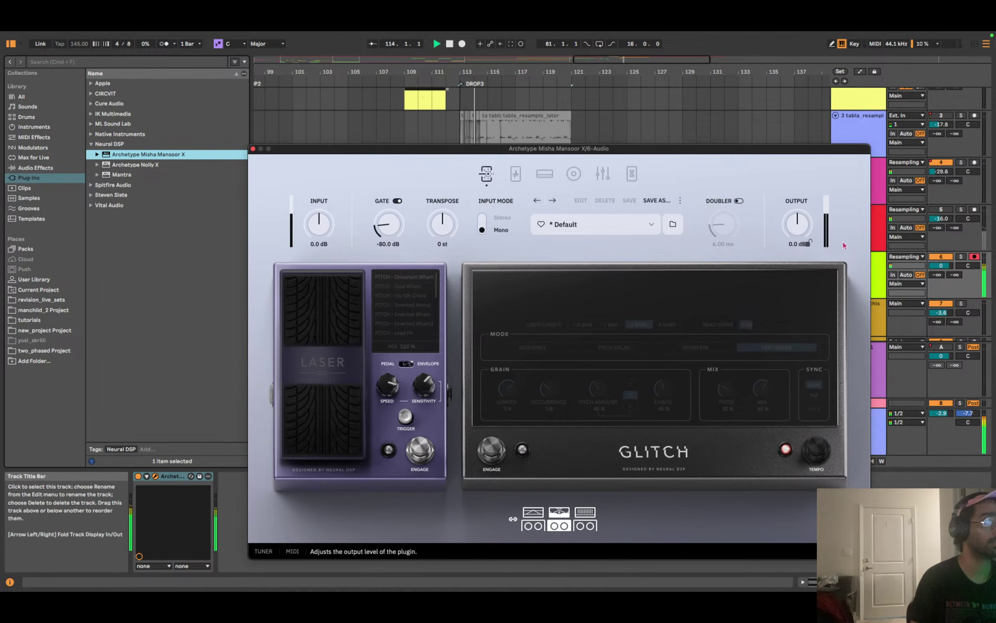
left_click_drag(945, 269, 945, 283)
key("space")
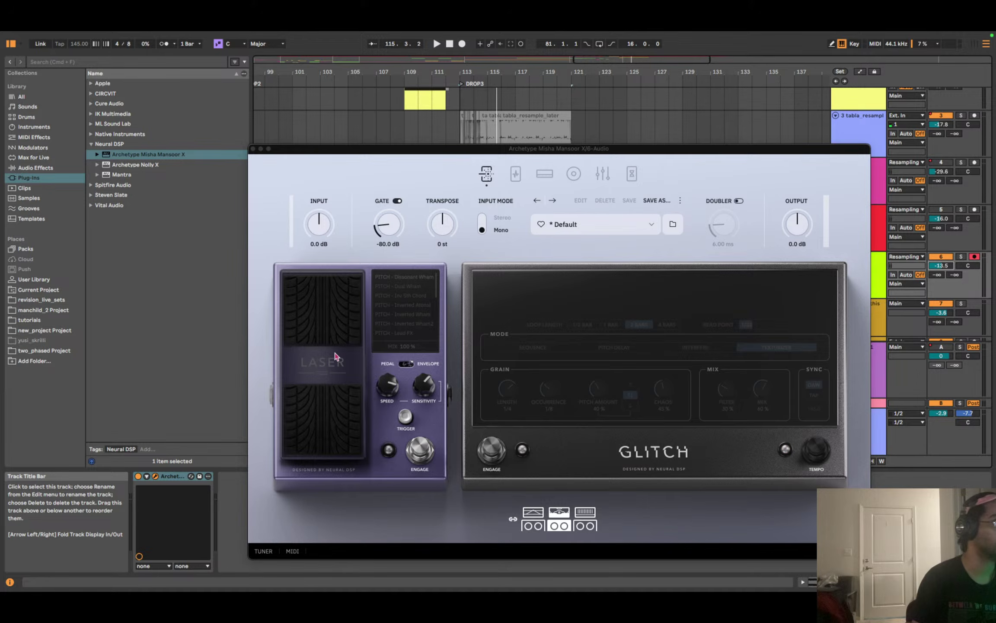
Engage the Laser pedal and audition its PITCH - Dual Wham and PITCH - Inv 5th Chord presets during DROP3 playback.
left_click(423, 454)
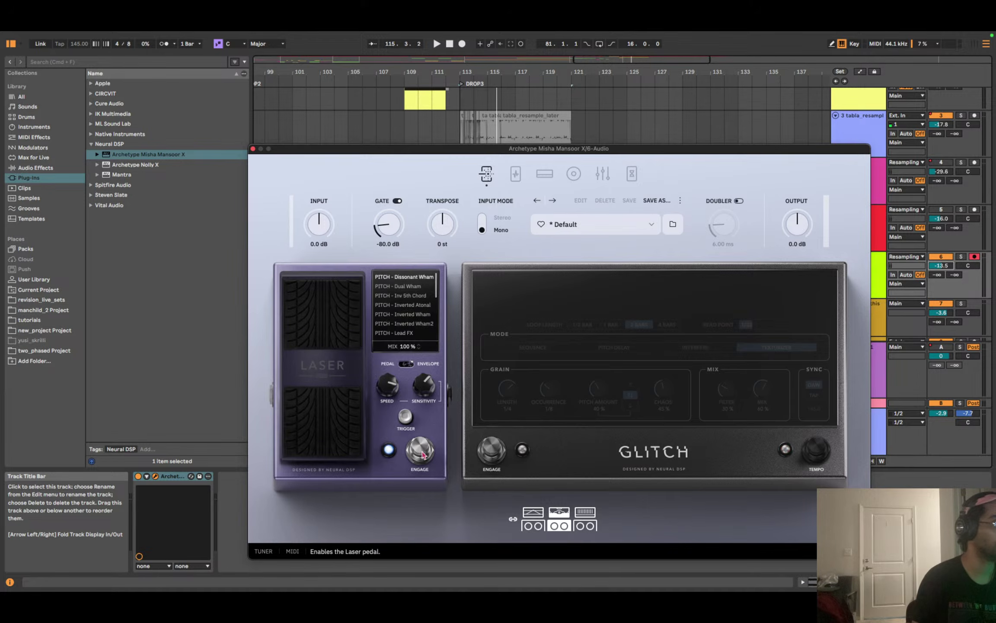
key("space")
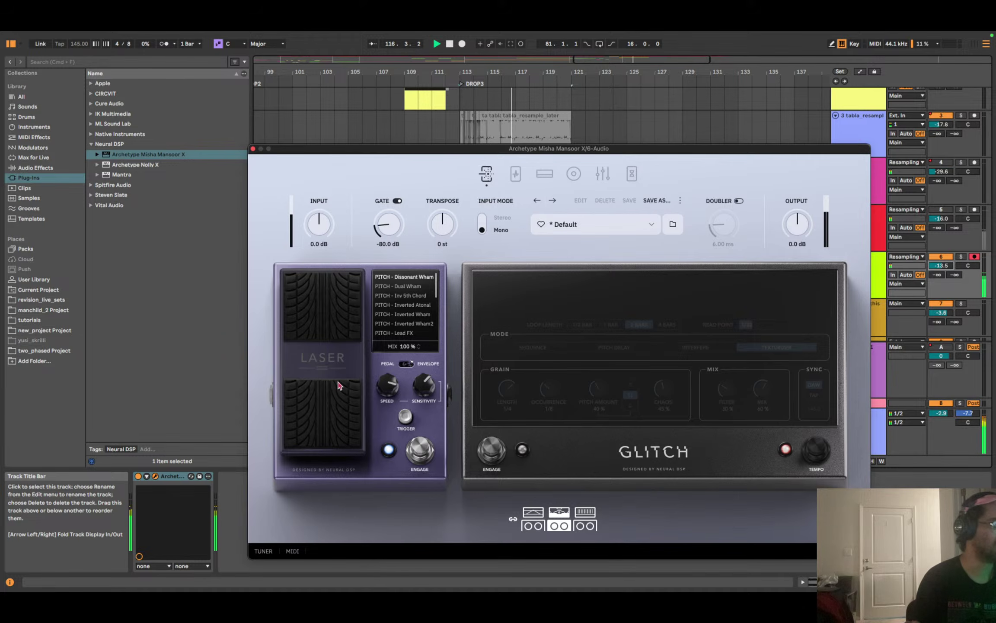
key("space")
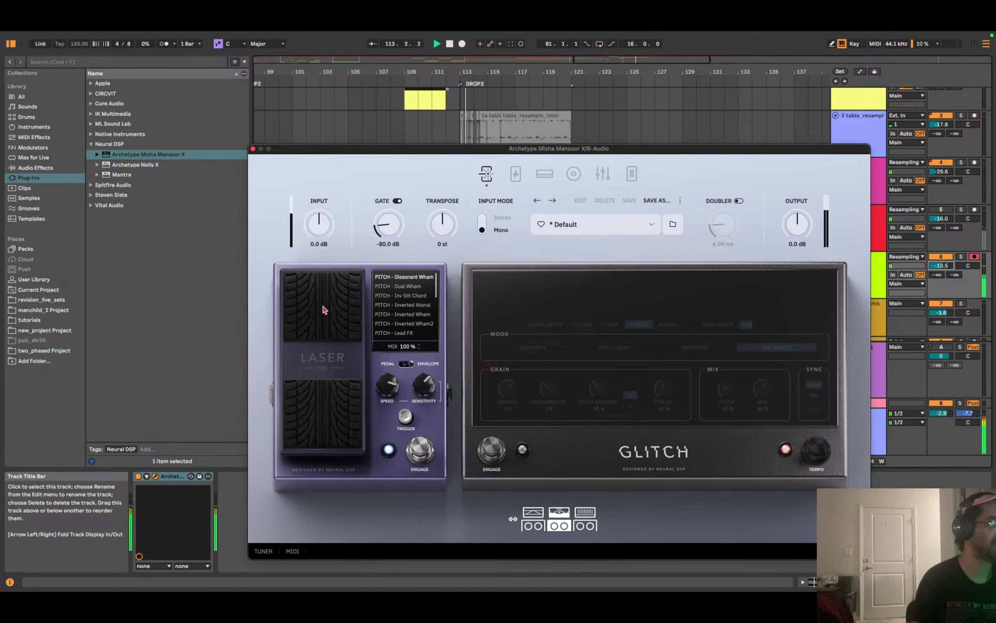
key("space")
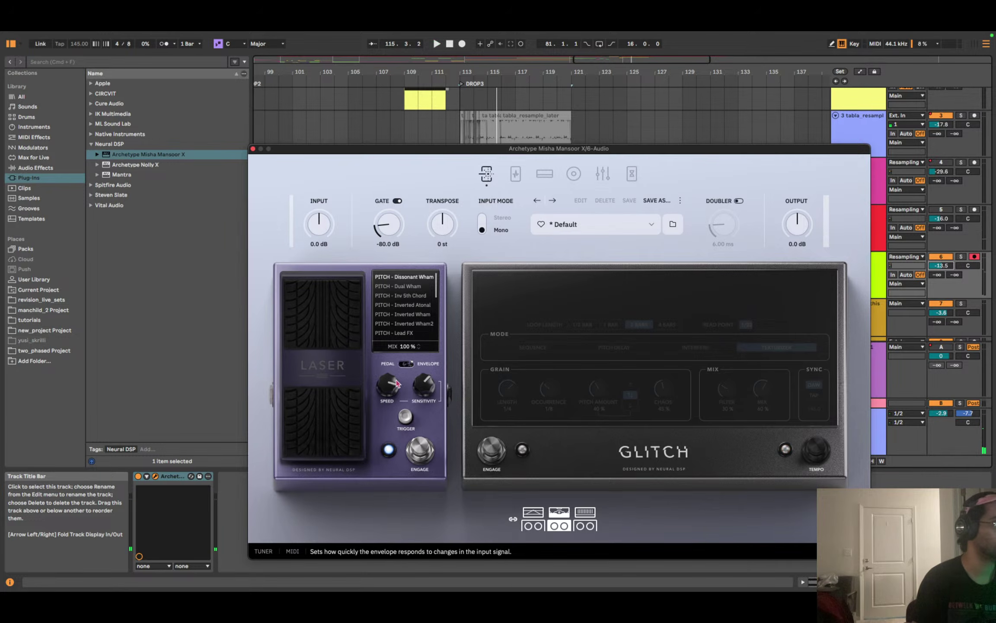
key("space")
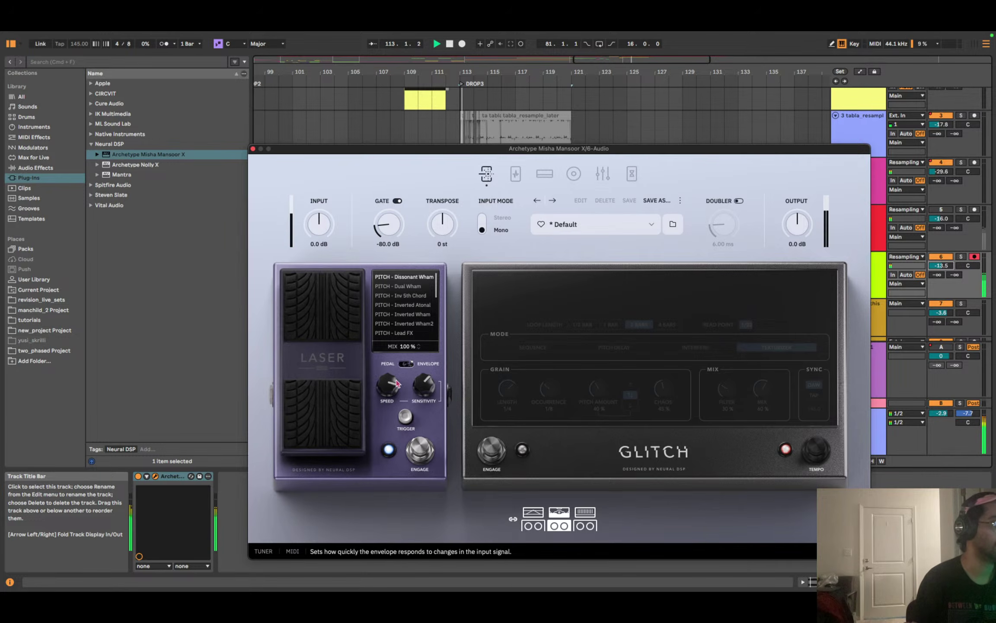
left_click(408, 287)
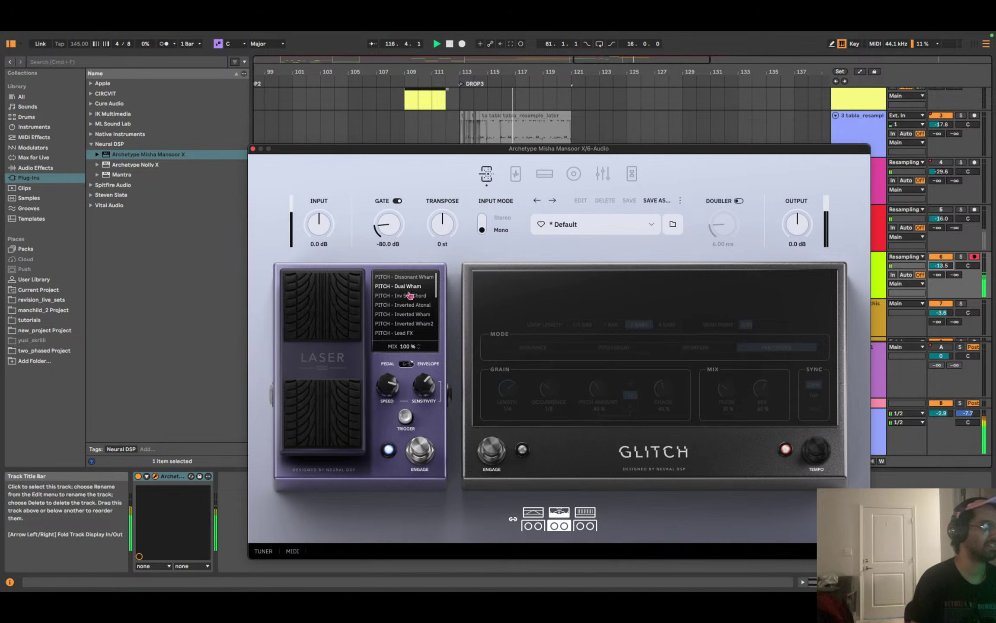
left_click(410, 295)
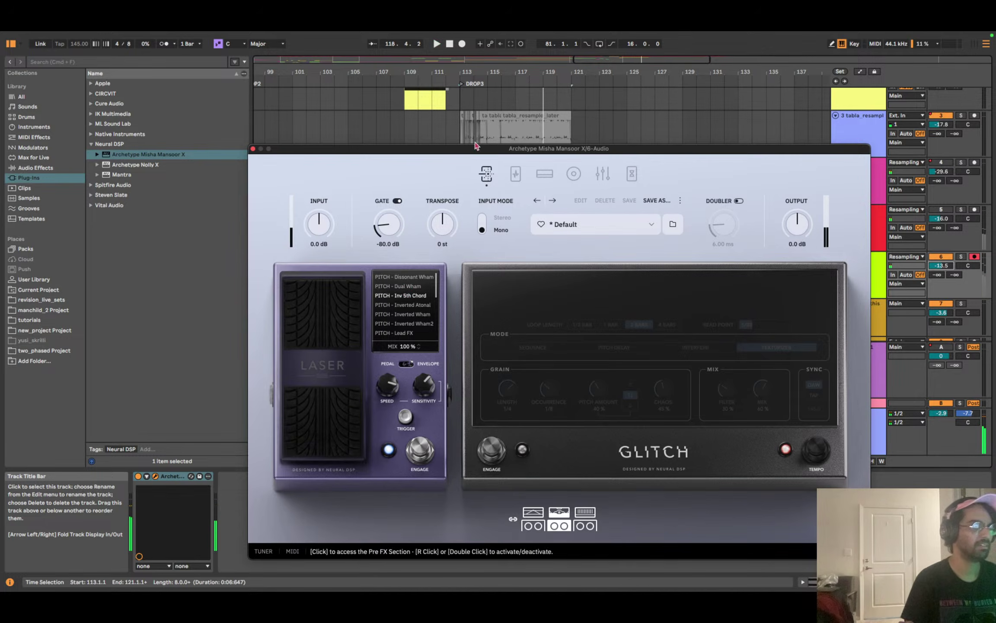
Loop playback over the 6 Audio clip from bar 113 to 121 and raise the track volume to -11.1 dB.
left_click_drag(475, 145, 499, 345)
left_click(527, 271)
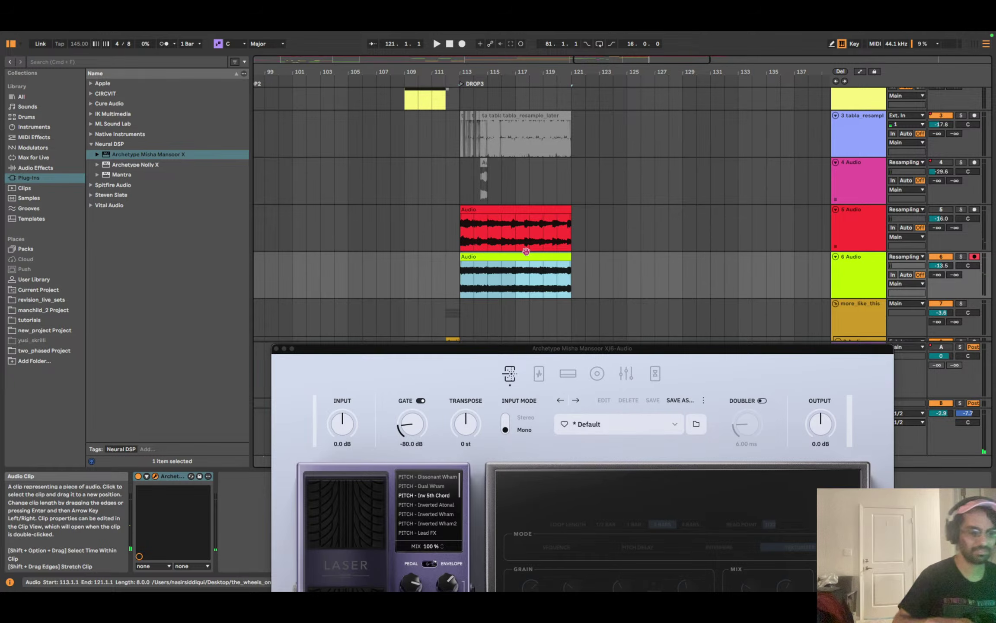
key("super+l")
key("space")
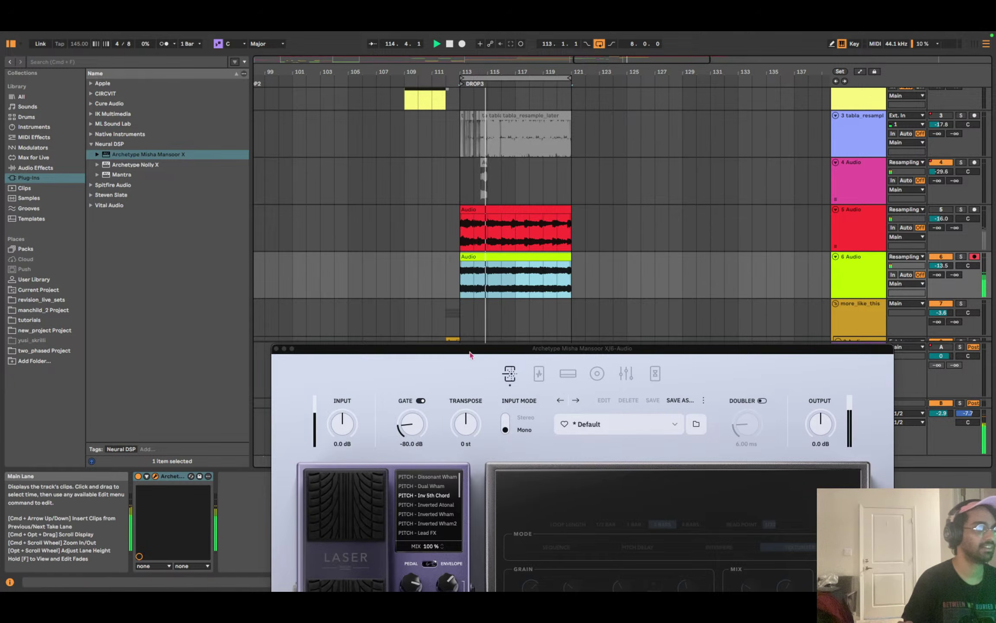
left_click_drag(471, 354, 411, 136)
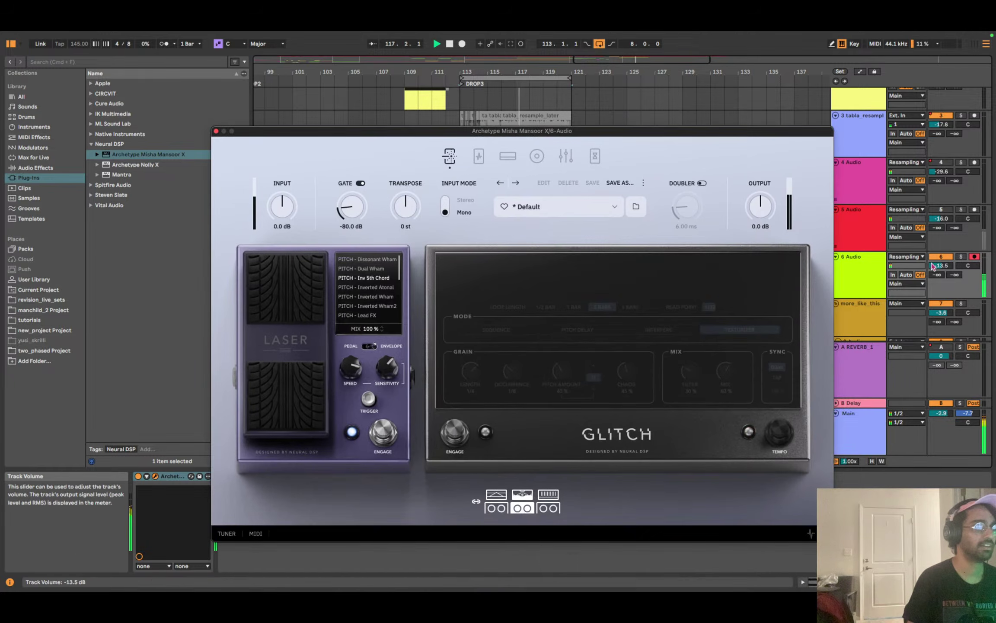
left_click_drag(932, 266, 932, 260)
Audition further Laser pitch presets over the loop, set the pedal to PITCH - Oct + 5th up and close the plug-in window.
left_click(366, 288)
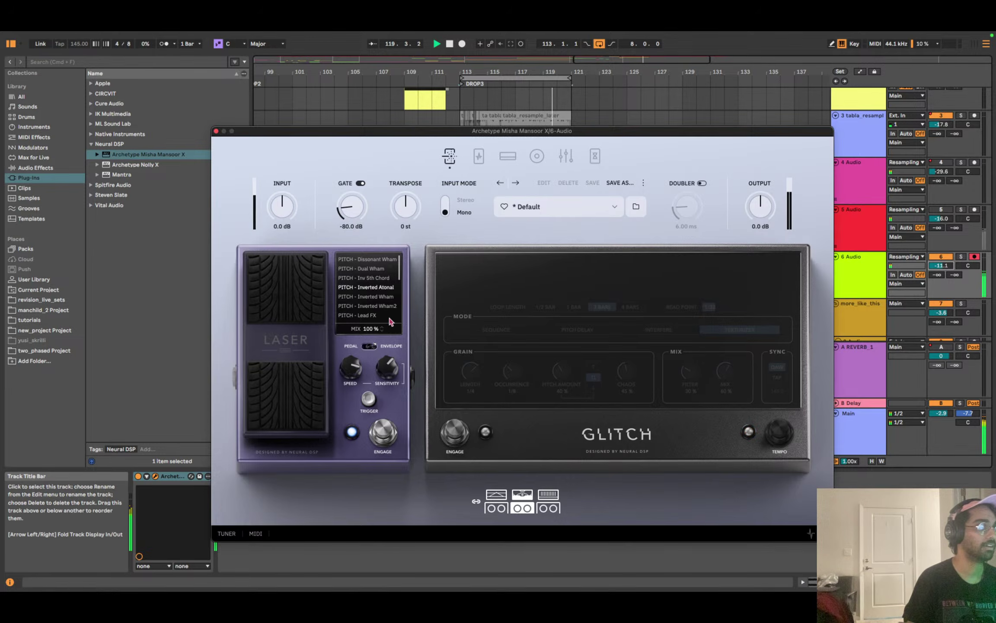
scroll(389, 317, "down", 1)
left_click(371, 297)
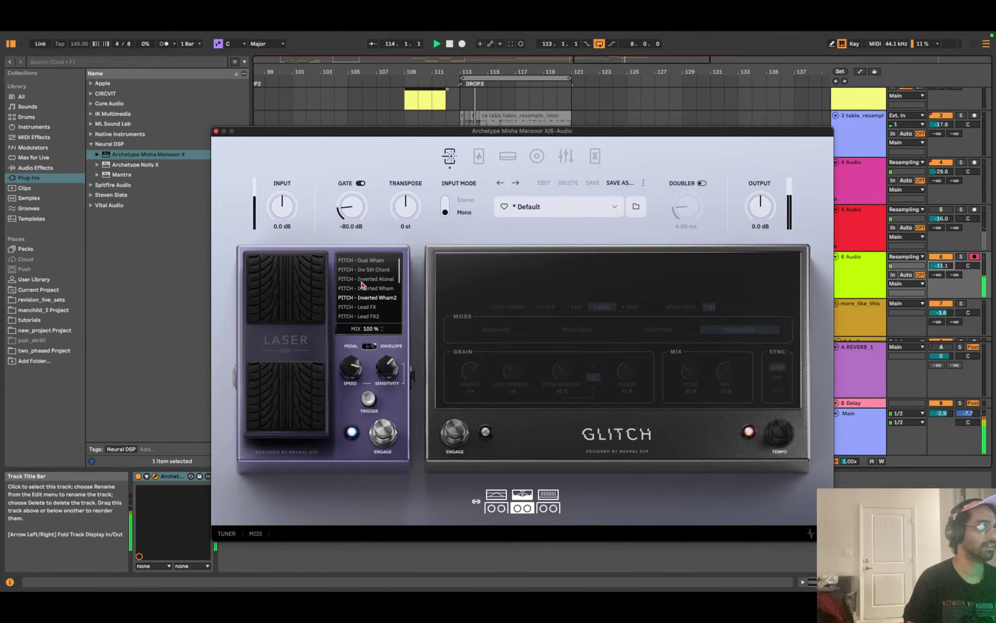
left_click(366, 306)
scroll(365, 306, "down", 1)
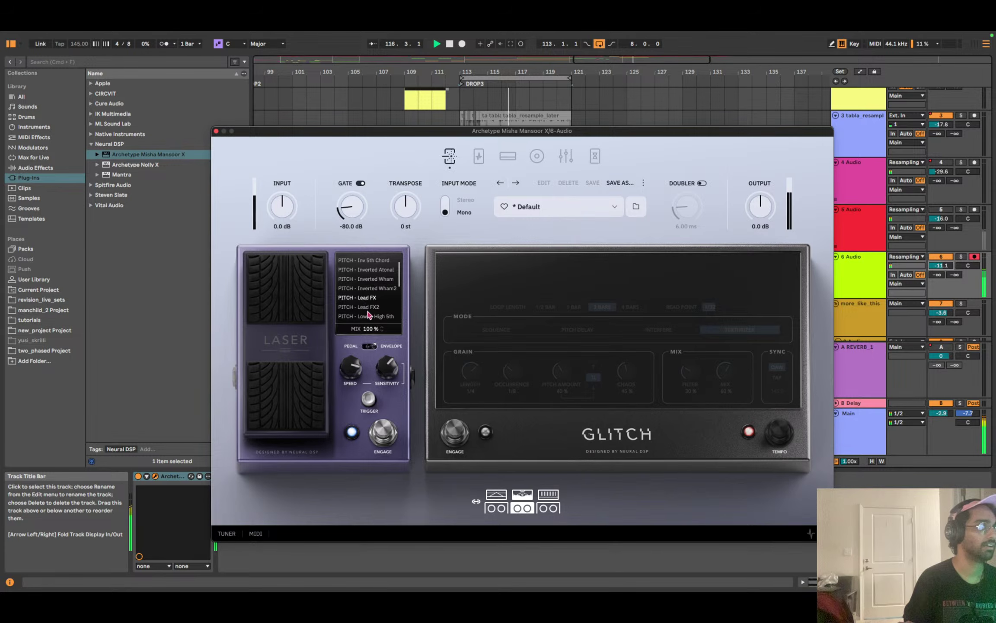
left_click(369, 307)
scroll(369, 306, "down", 5)
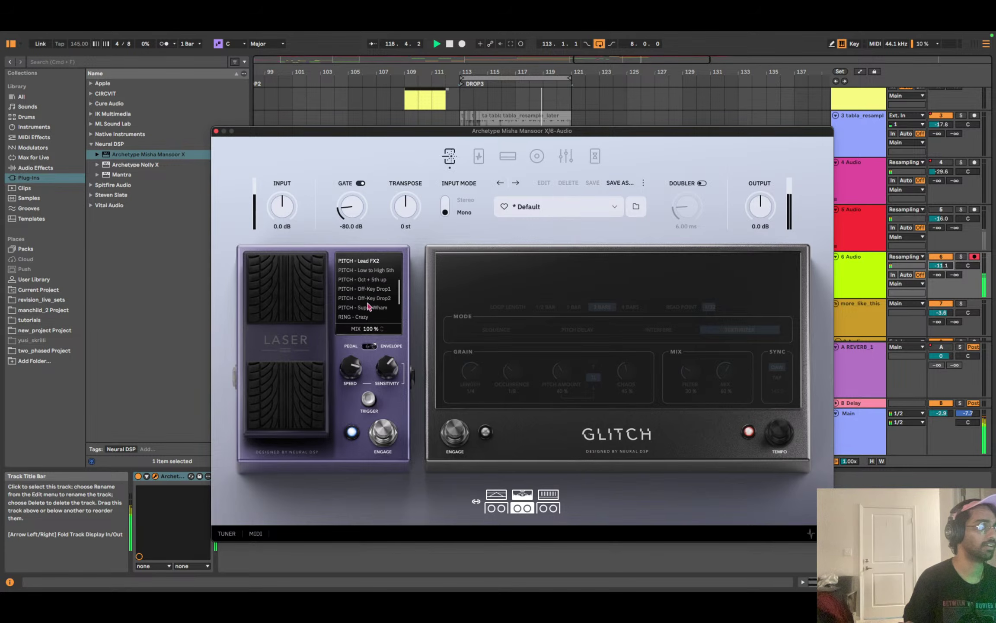
left_click(373, 290)
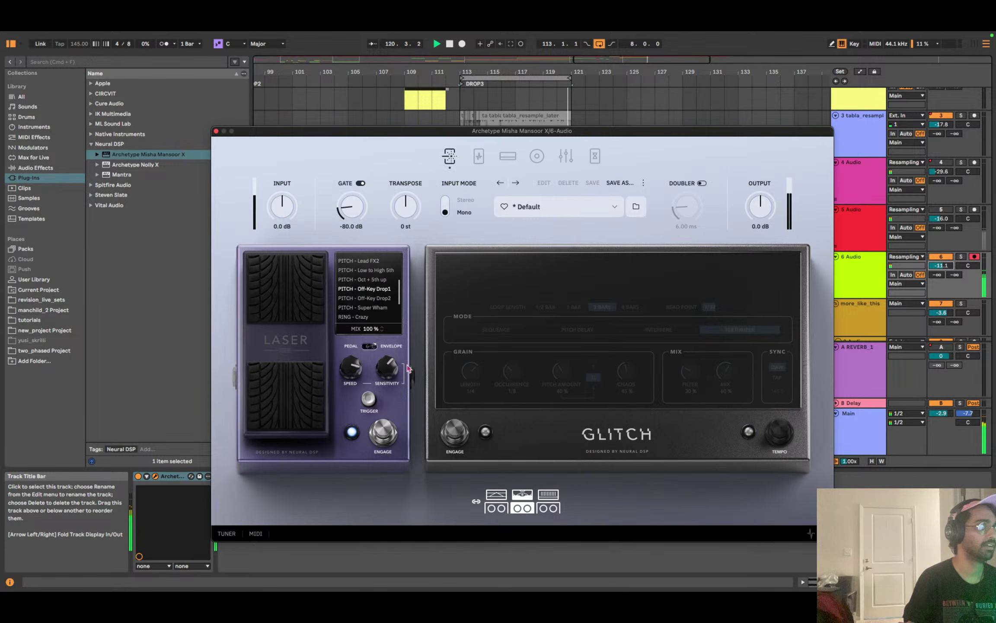
left_click(370, 280)
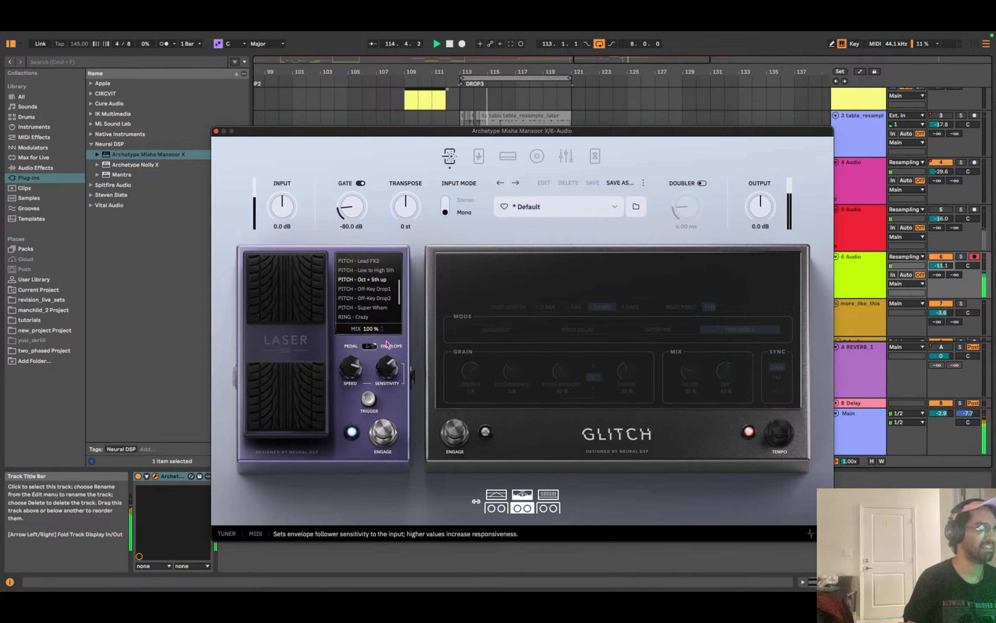
left_click(216, 131)
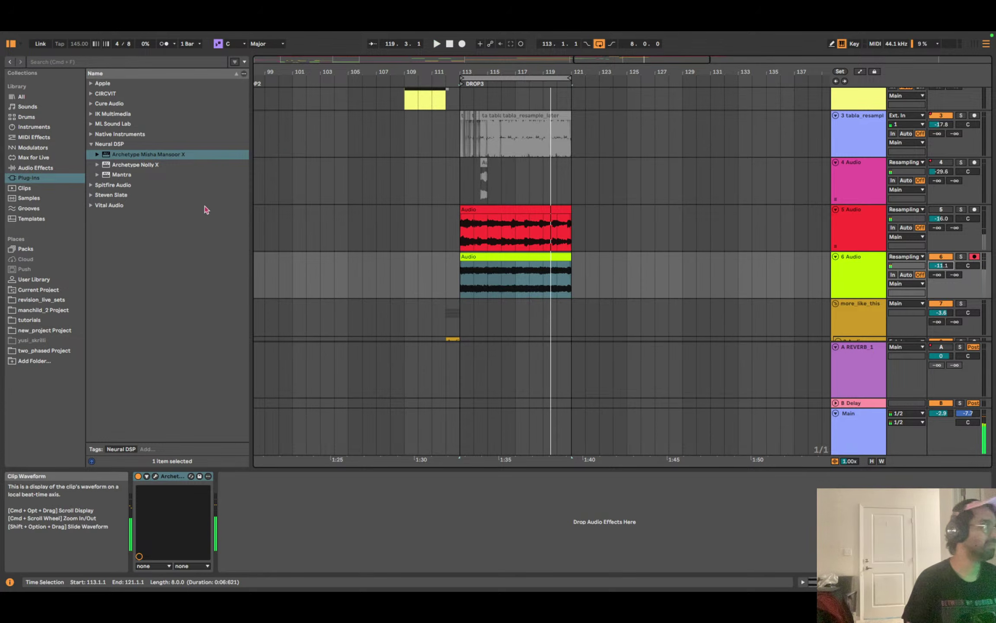
Add a Utility effect after the amp plug-in on 6 Audio and show its Balance automation in the arrangement.
left_click(34, 168)
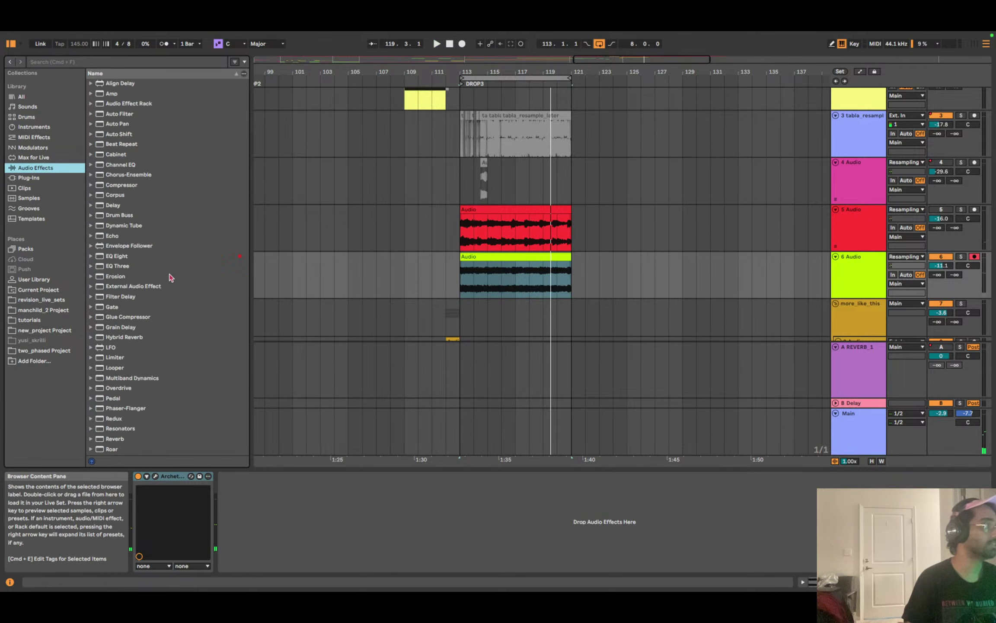
double_click(141, 432)
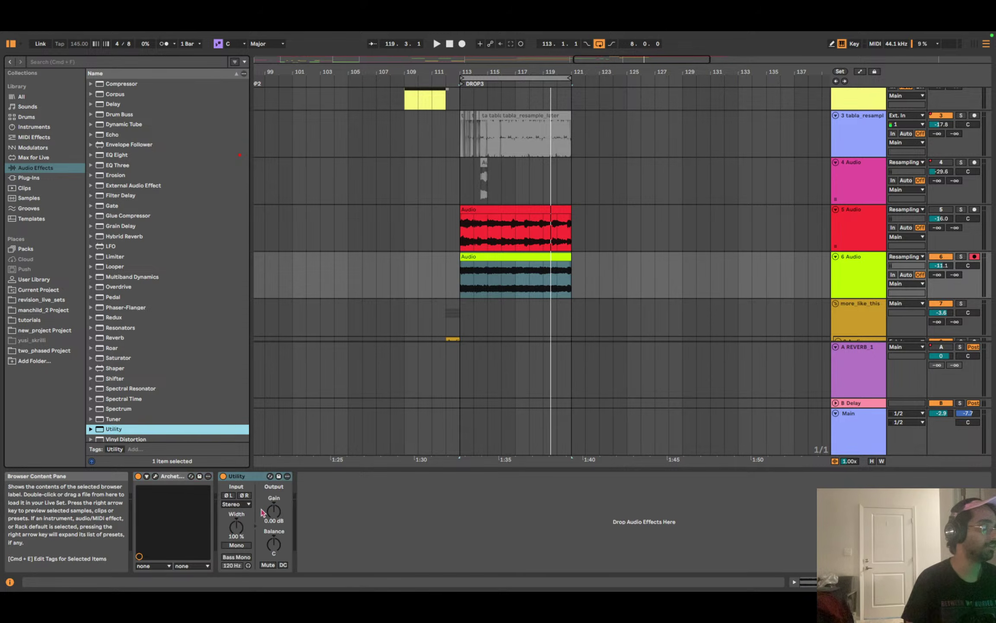
right_click(278, 551)
left_click(309, 477)
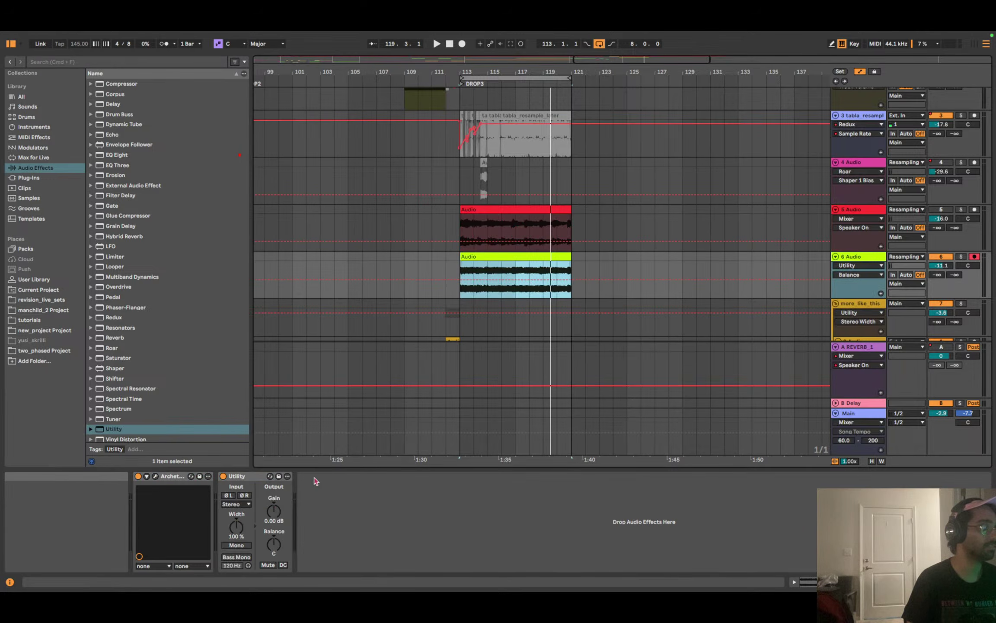
Draw stepped Balance automation on a 1/4 grid across the DROP3 clip on 6 Audio and play it back.
left_click_drag(458, 60, 642, 73)
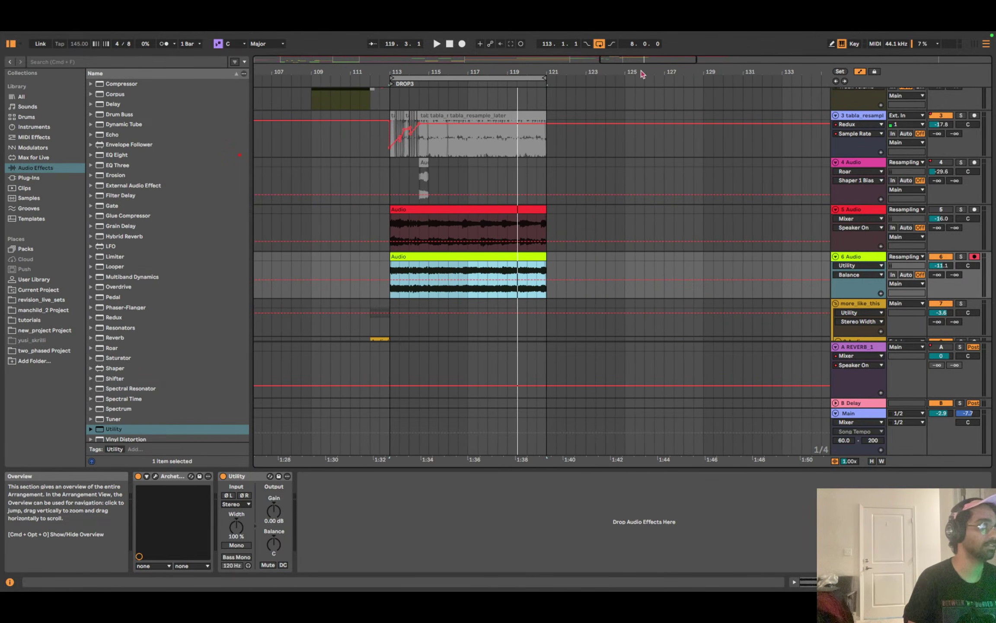
key("b")
left_click(396, 273)
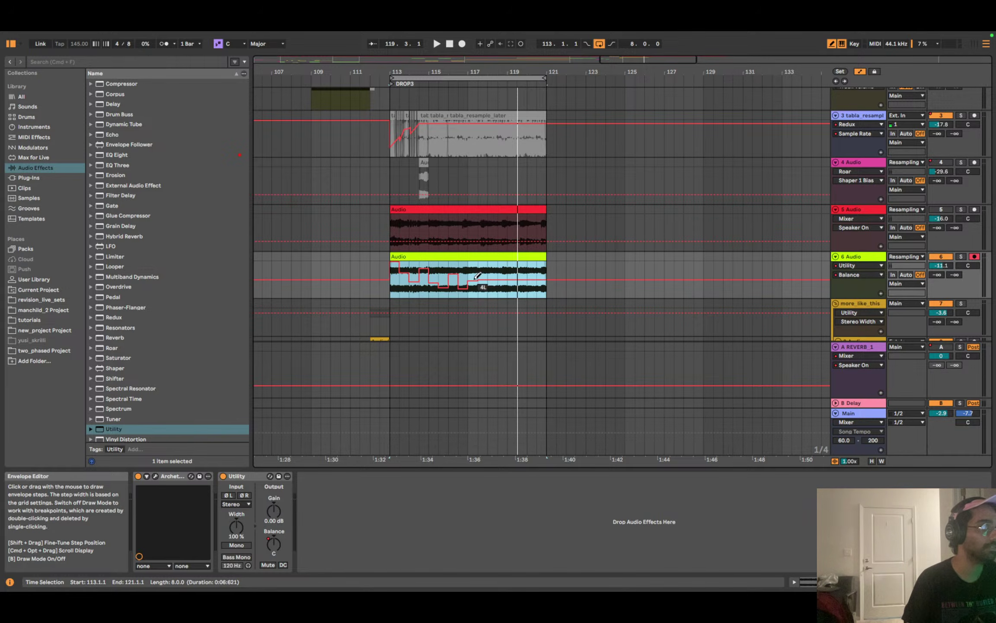
mouse_move(494, 266)
left_mouse_down()
mouse_move(502, 281)
mouse_move(516, 271)
mouse_move(529, 283)
left_mouse_up()
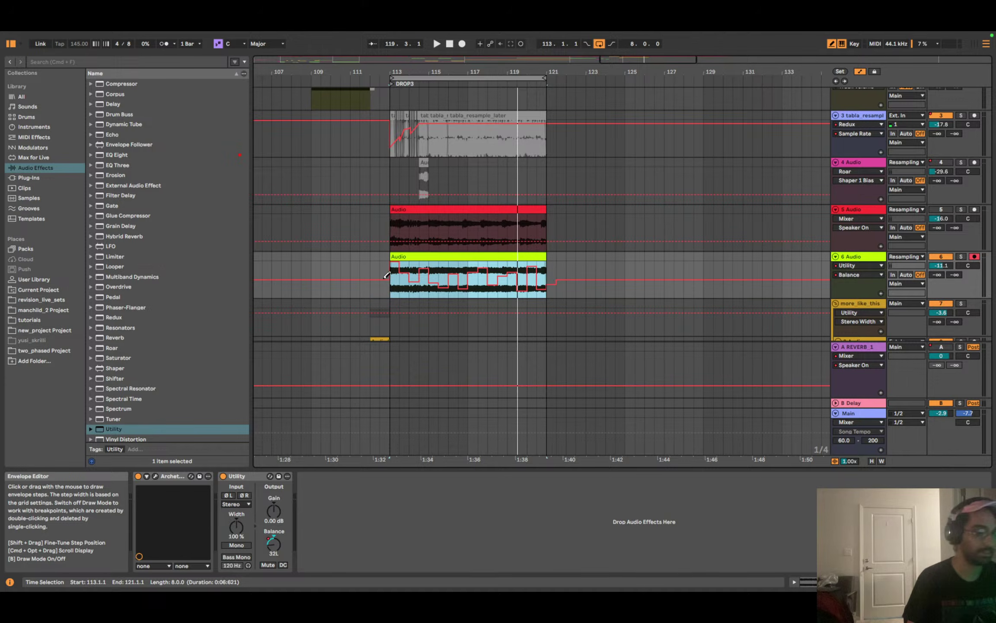
key("b")
left_click(371, 272)
key("space")
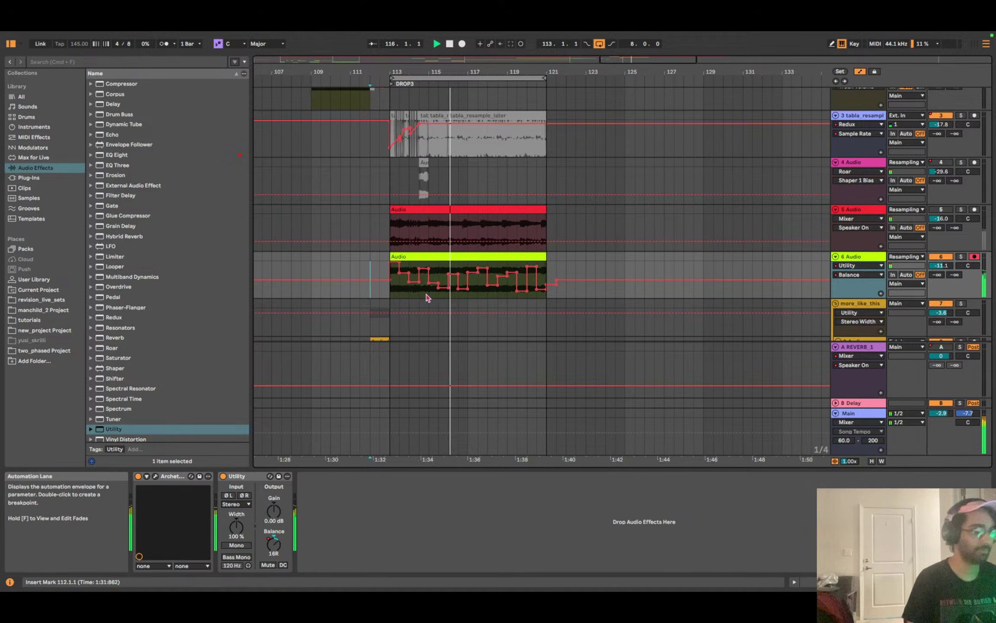
key("space")
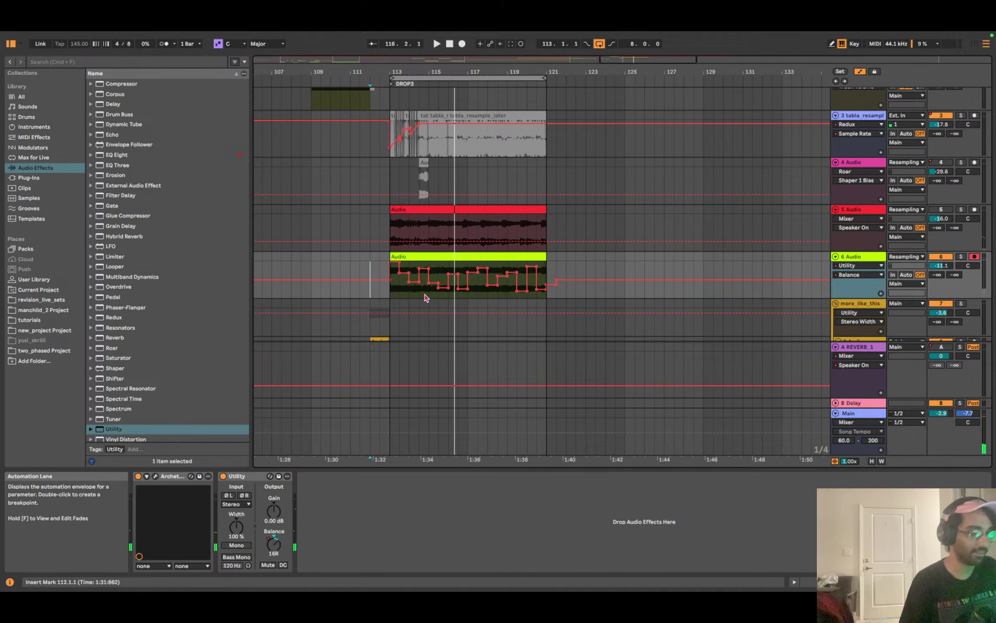
Redraw the 6 Audio Balance automation in 1/16 grid steps from bar 113 to 121 and play it back.
left_click_drag(649, 59, 623, 121)
key("b")
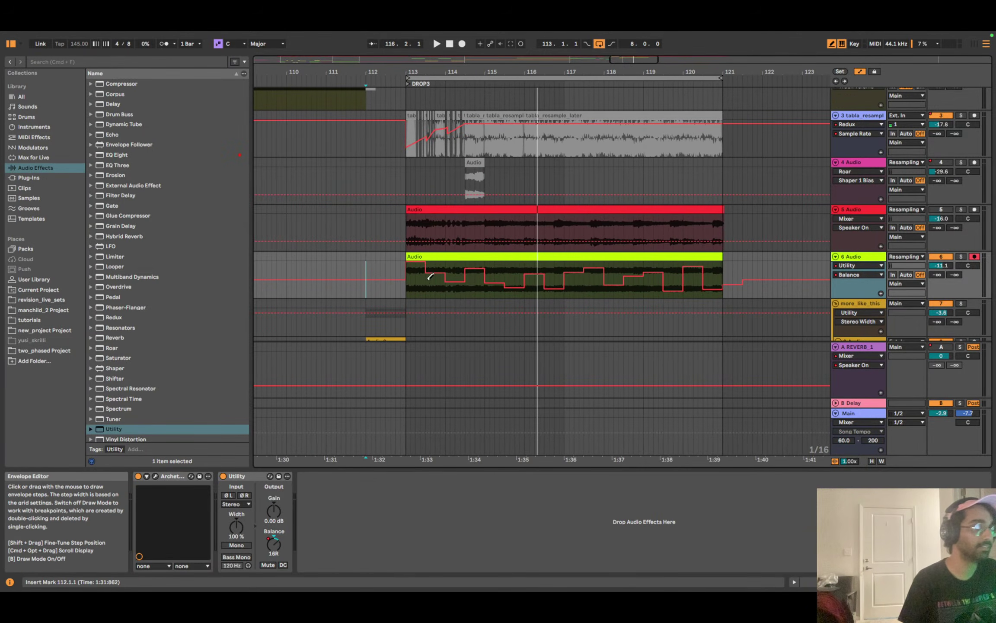
left_click_drag(410, 274, 430, 262)
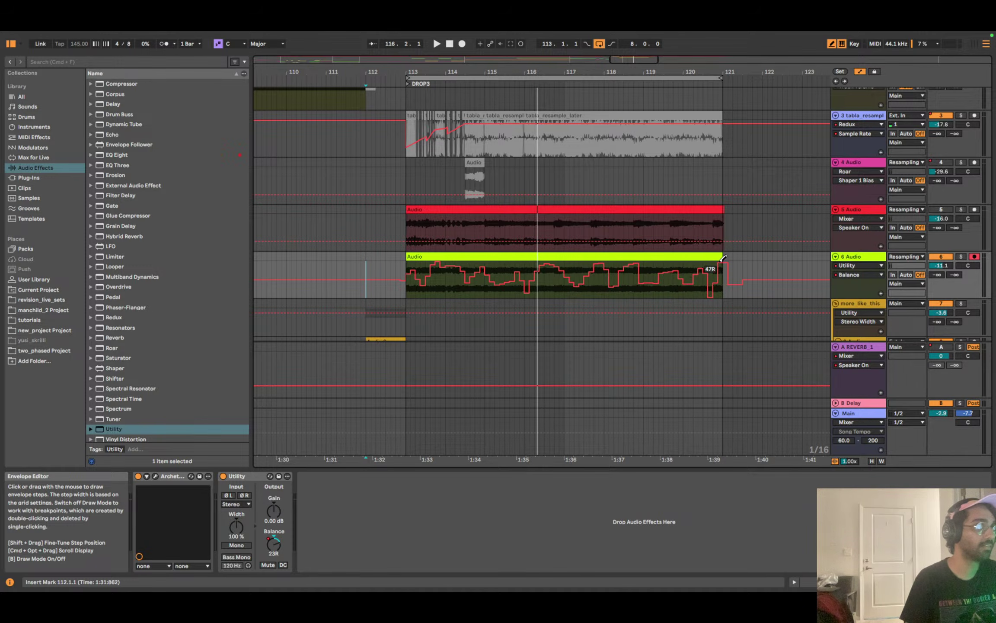
key("space")
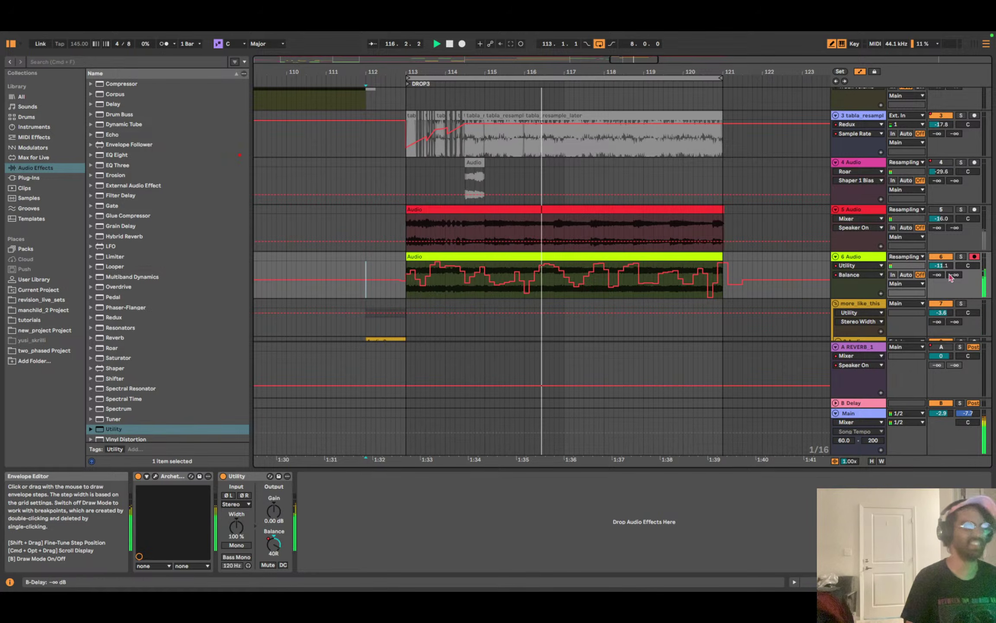
Set the 6 Audio track volume to -9.0 dB, hide the automation lanes and play back the DROP3 loop.
left_click_drag(948, 266, 947, 260)
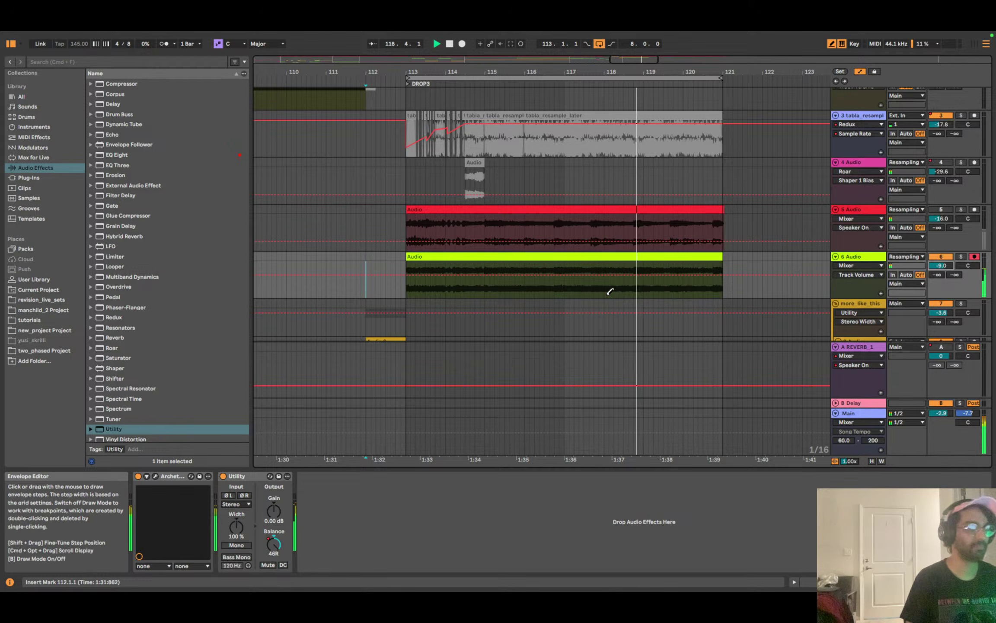
key("b")
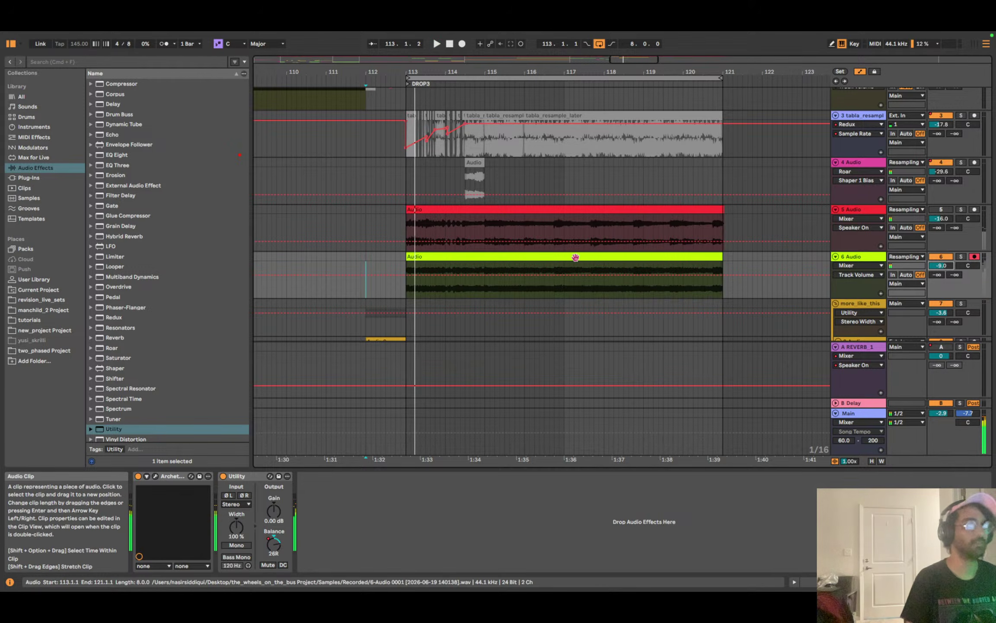
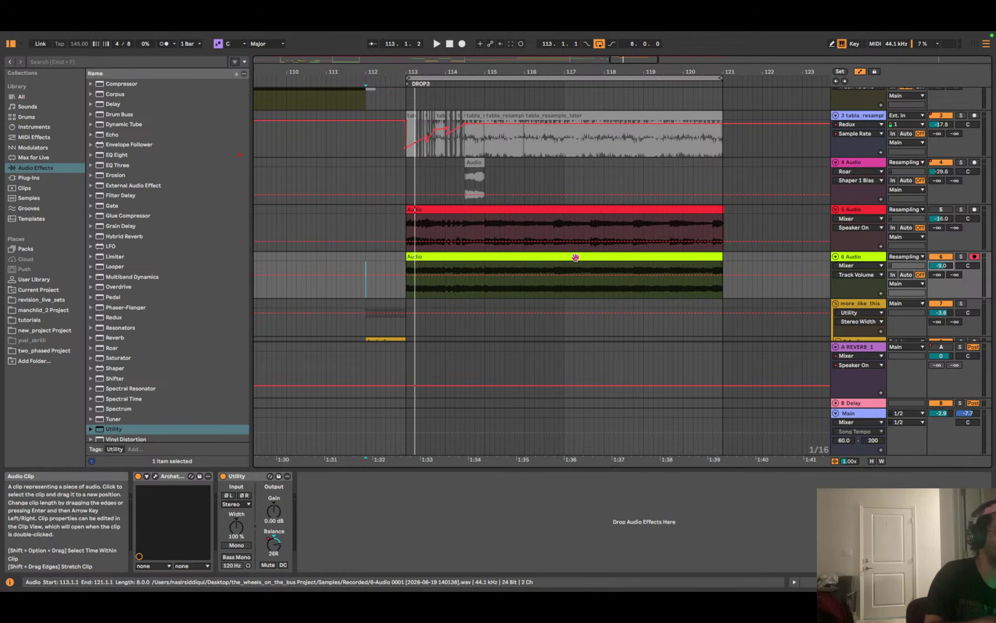
key("a")
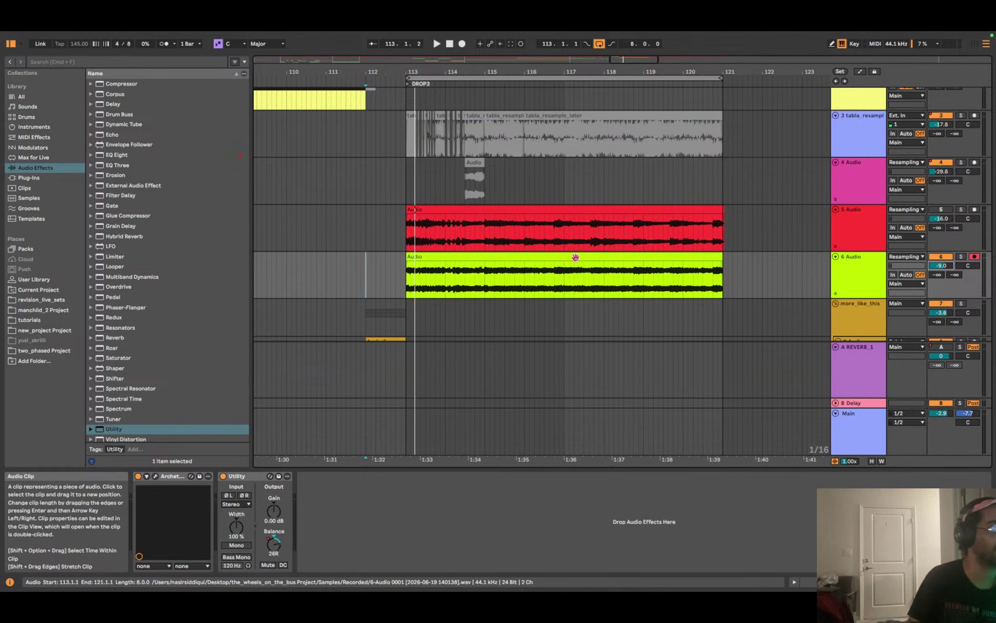
key("space")
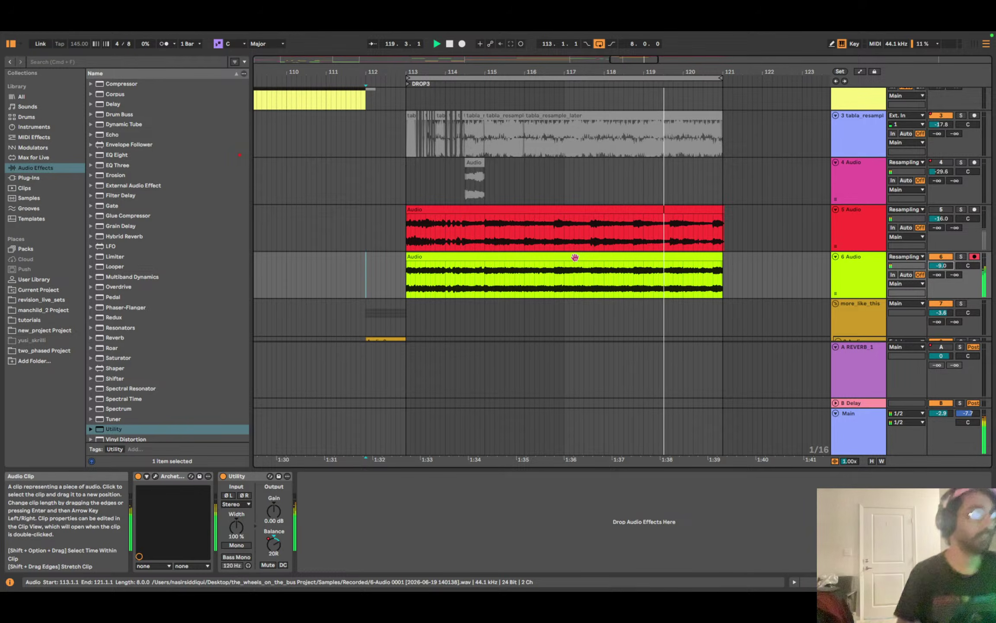
key("space")
Set the 6 Audio clip's warp mode to Texture and show its Track Volume envelope with draw mode on.
left_click(576, 257)
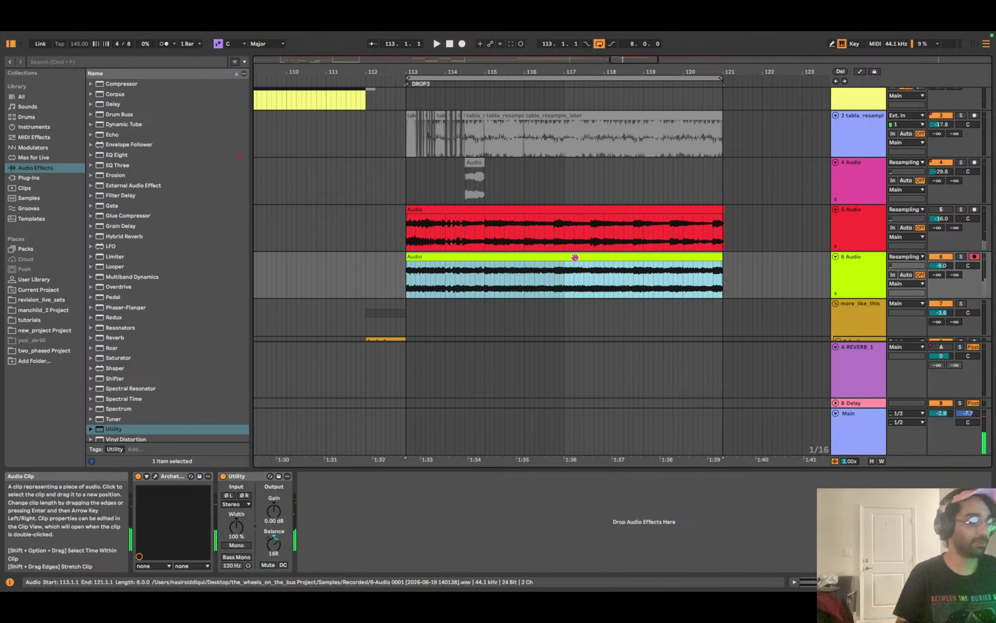
left_click(815, 581)
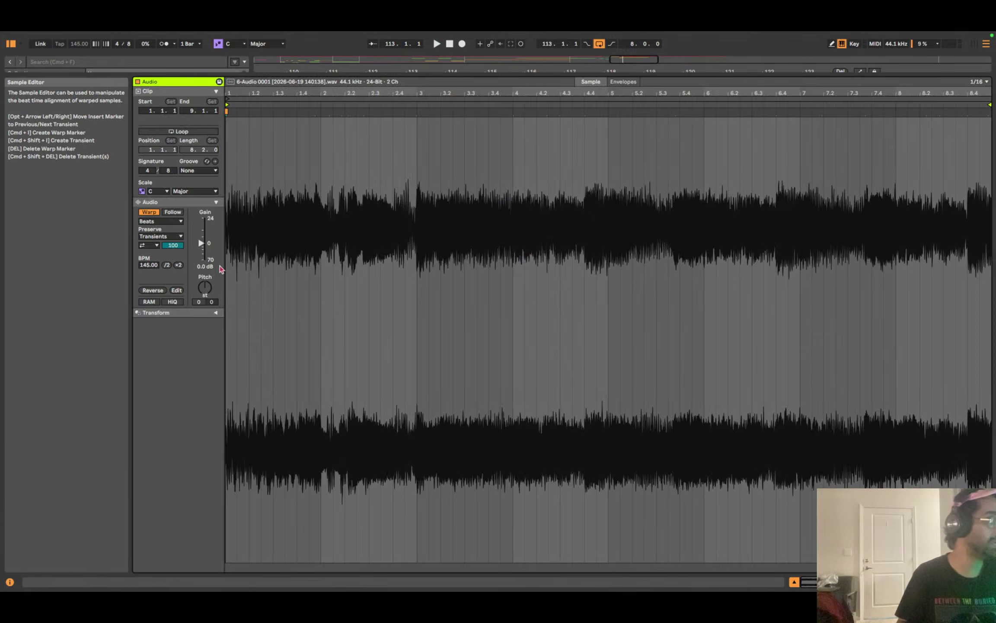
left_click(169, 222)
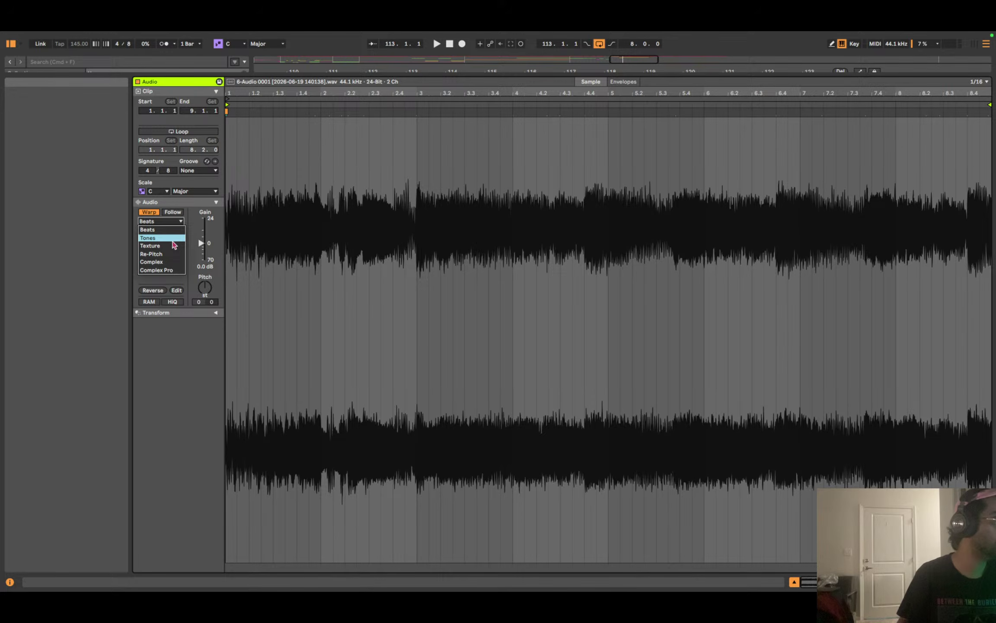
left_click(173, 245)
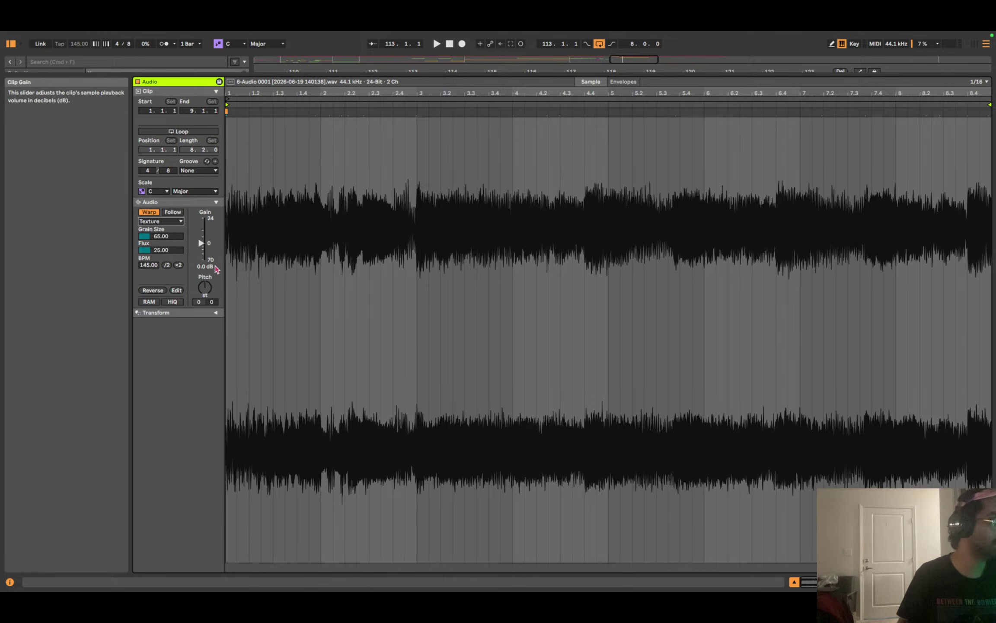
left_click(623, 82)
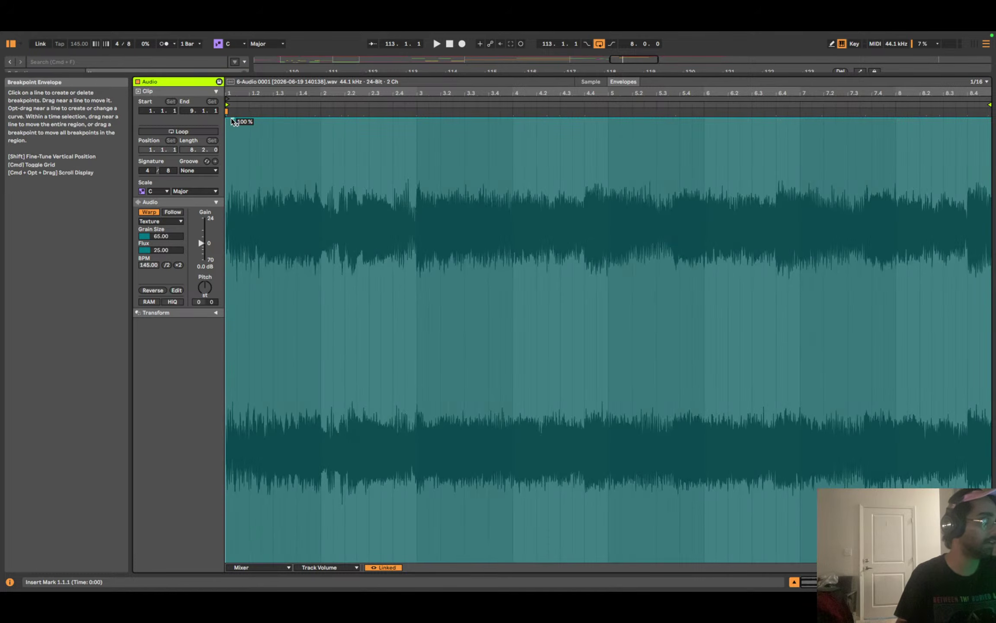
key("b")
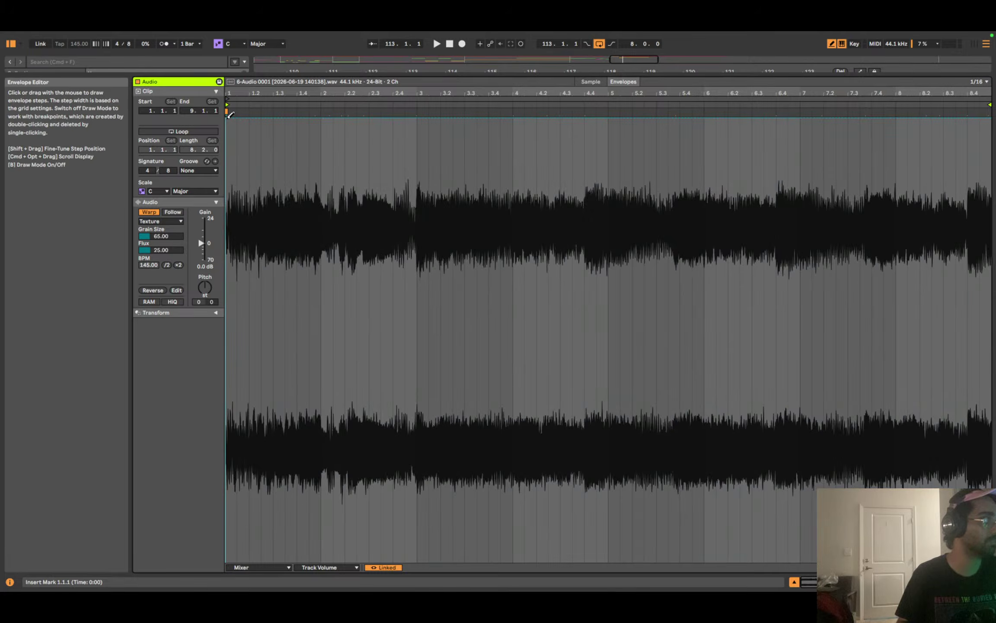
Try a freehand stepped Track Volume envelope over the clip, play it and undo the drawing.
mouse_move(229, 148)
left_mouse_down()
mouse_move(278, 322)
mouse_move(375, 261)
left_mouse_up()
mouse_move(542, 203)
left_mouse_down()
mouse_move(640, 423)
mouse_move(727, 212)
mouse_move(883, 378)
mouse_move(937, 414)
mouse_move(628, 375)
mouse_move(445, 325)
mouse_move(510, 167)
mouse_move(501, 254)
mouse_move(465, 172)
mouse_move(353, 182)
left_mouse_up()
key("space")
key("super+z")
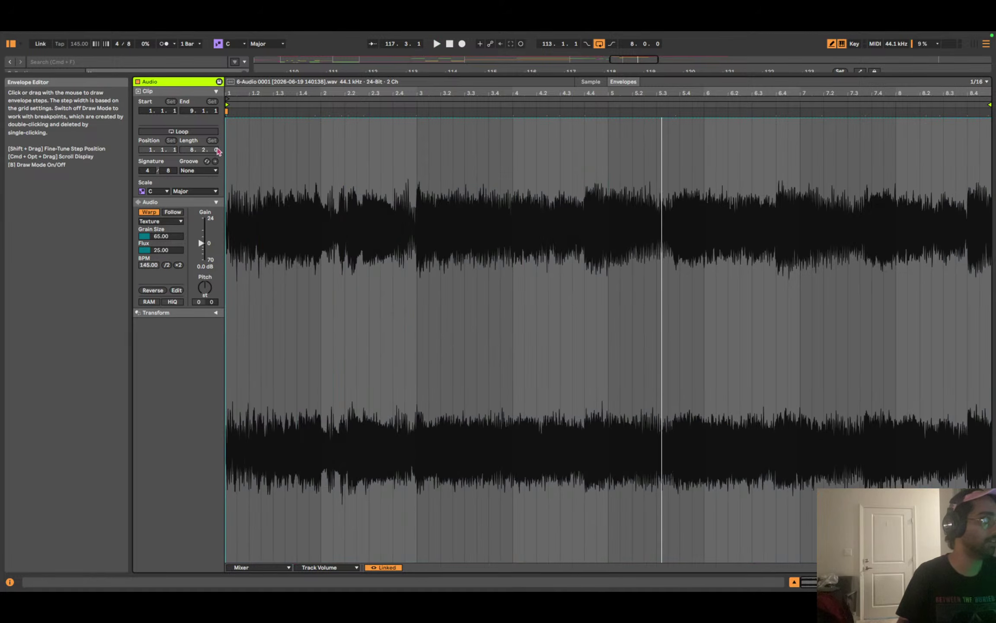
Draw a stepped Track Volume envelope across the whole 6 Audio clip and return to the arrangement.
left_click(237, 165)
left_click_drag(237, 165, 847, 164)
mouse_move(916, 229)
left_mouse_down()
mouse_move(383, 240)
mouse_move(276, 223)
mouse_move(645, 249)
mouse_move(921, 241)
mouse_move(968, 209)
mouse_move(575, 217)
mouse_move(360, 256)
mouse_move(246, 220)
mouse_move(228, 237)
left_mouse_up()
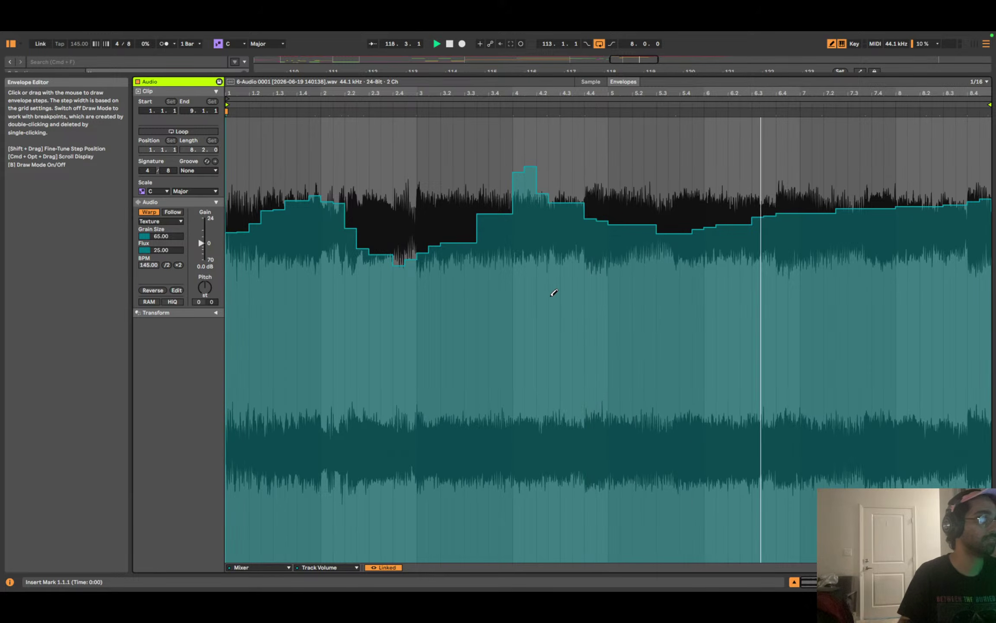
key("super+alt+e")
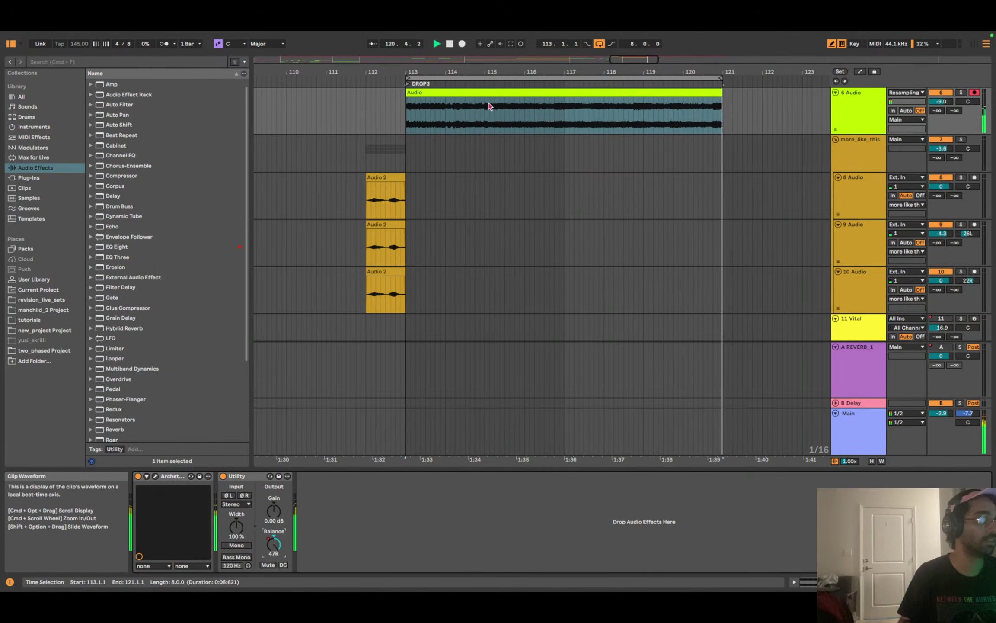
Split the 6 Audio clip at 116.4.1 and transpose its second part by -12 semitones.
scroll(580, 119, "up", 5)
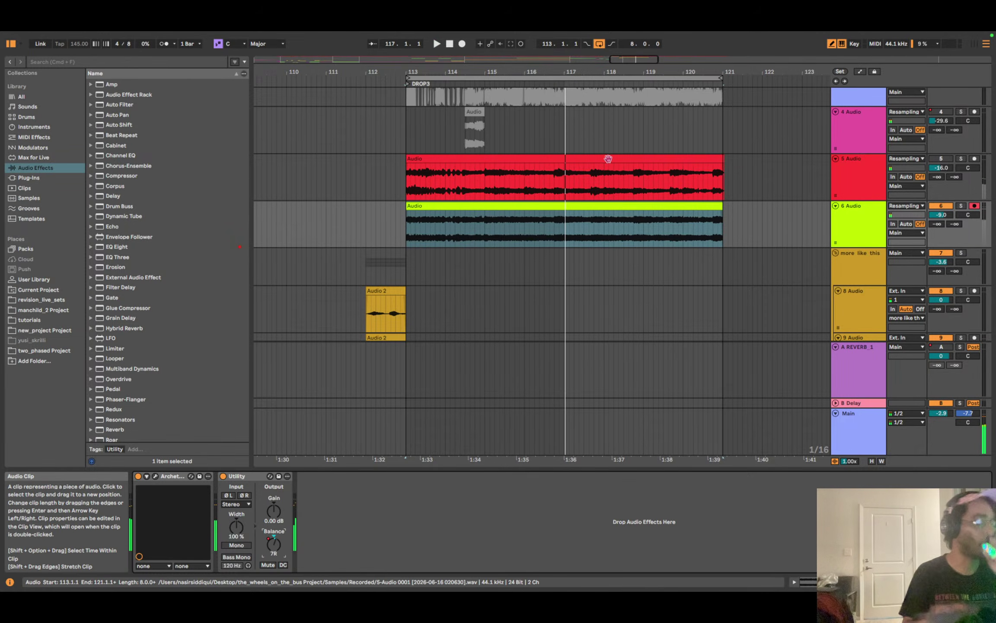
left_click_drag(554, 226, 729, 216)
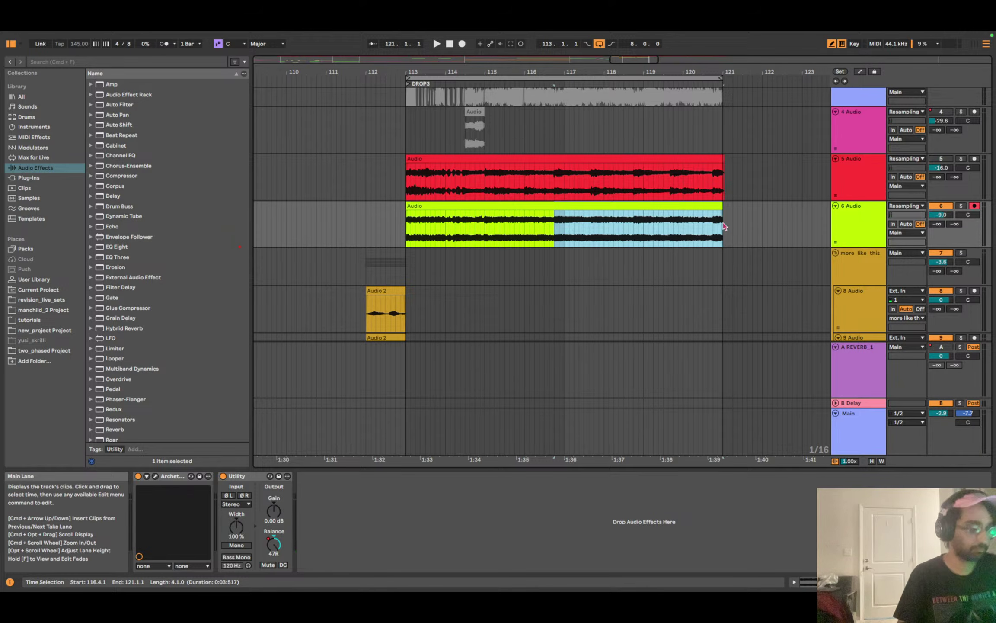
key("super+e")
key("super+alt+e")
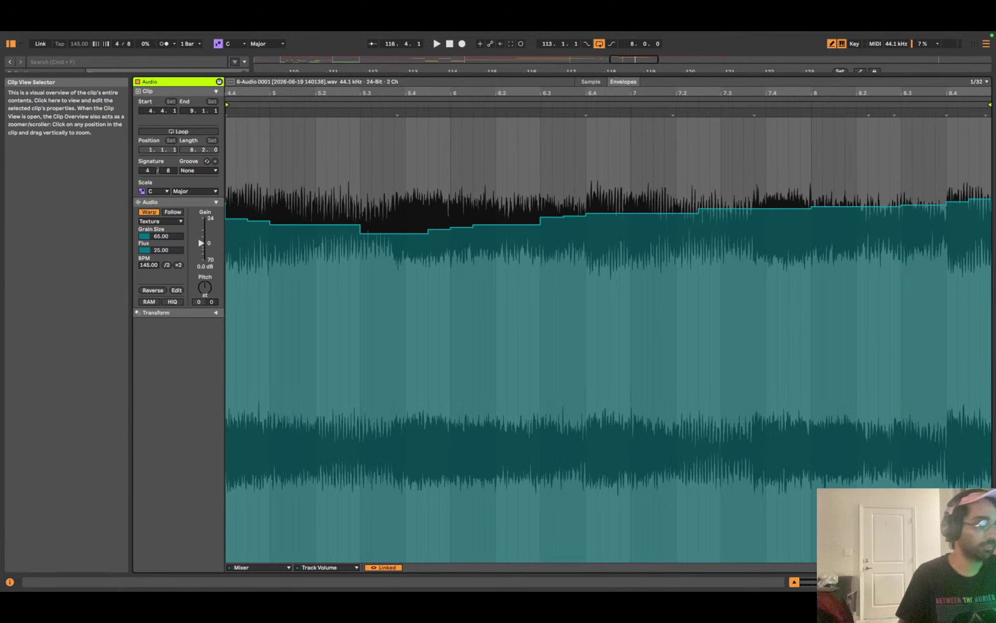
left_click_drag(212, 293, 212, 299)
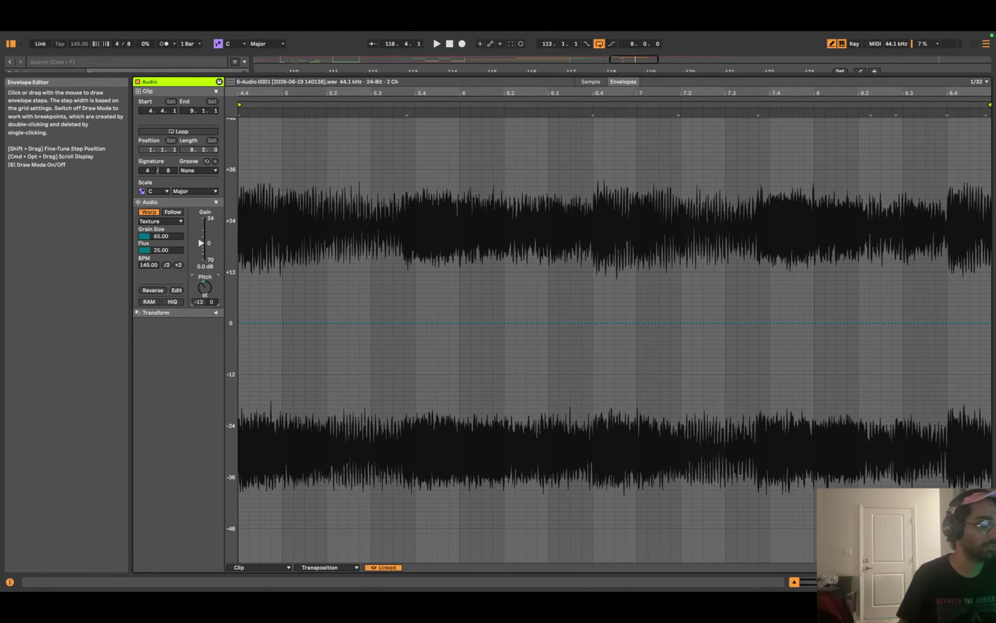
key("super+alt+e")
Play the loop from bar 113 and set the 6 Audio track volume to -6.1 dB.
scroll(411, 164, "up", 2)
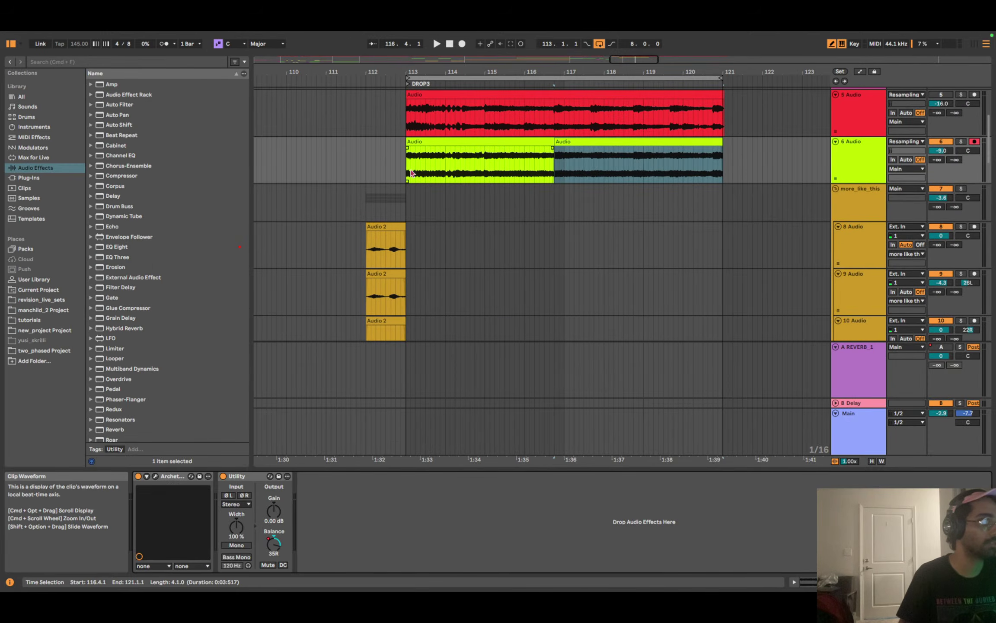
left_click(408, 173)
key("space")
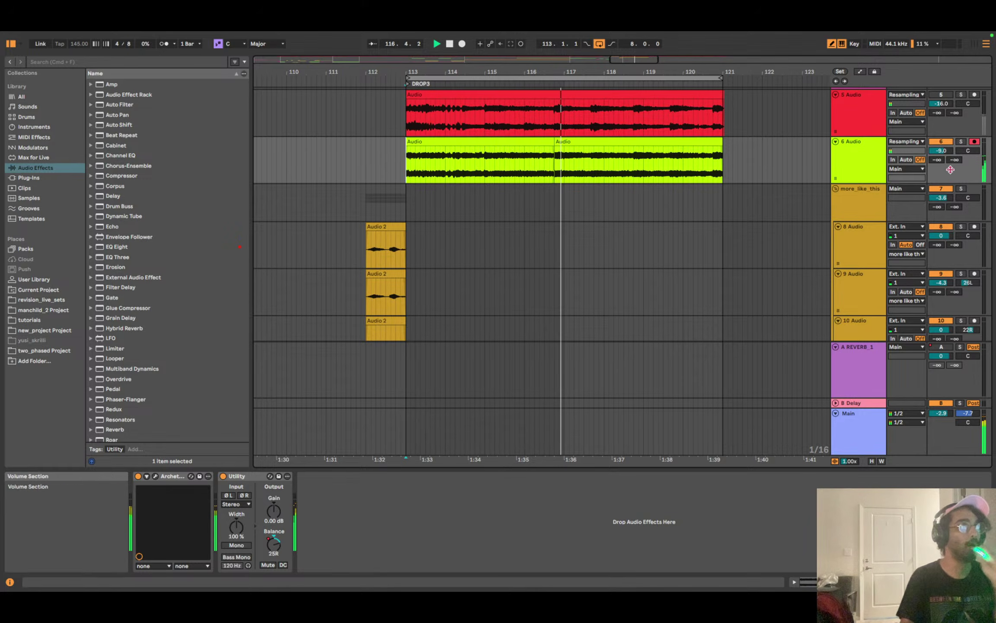
left_click_drag(941, 150, 941, 149)
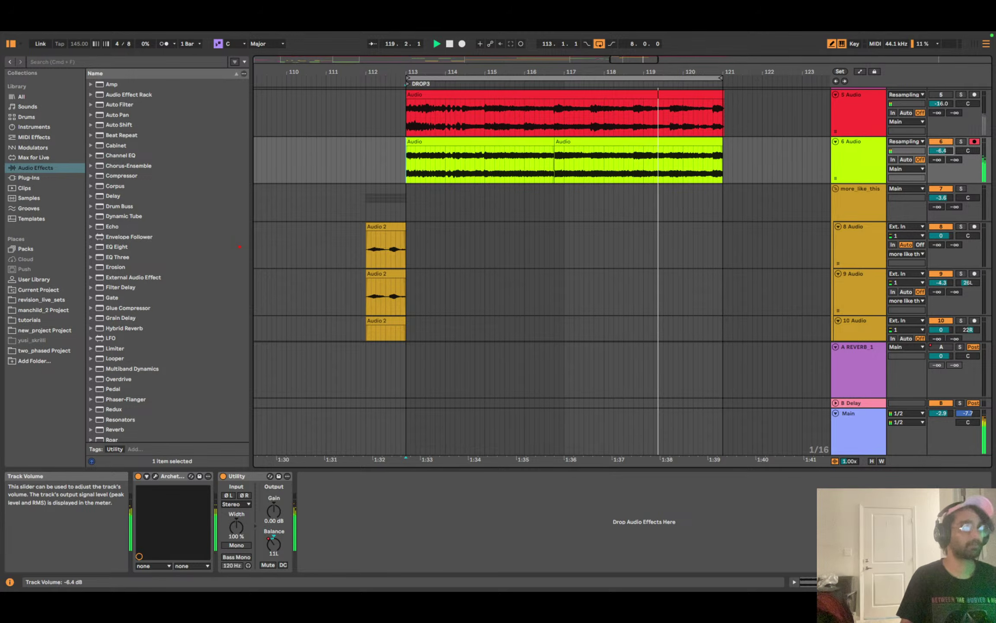
scroll(737, 175, "up", 2)
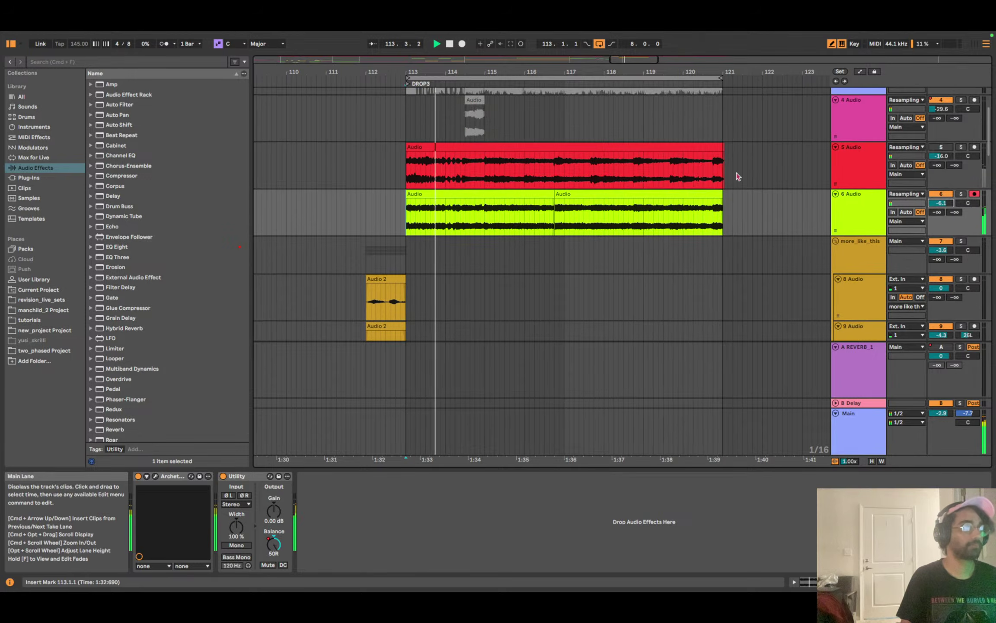
scroll(736, 173, "down", 1)
Redraw the Utility Balance automation on 6 Audio with wider swings across the DROP3 clips and play it back.
left_click(867, 198)
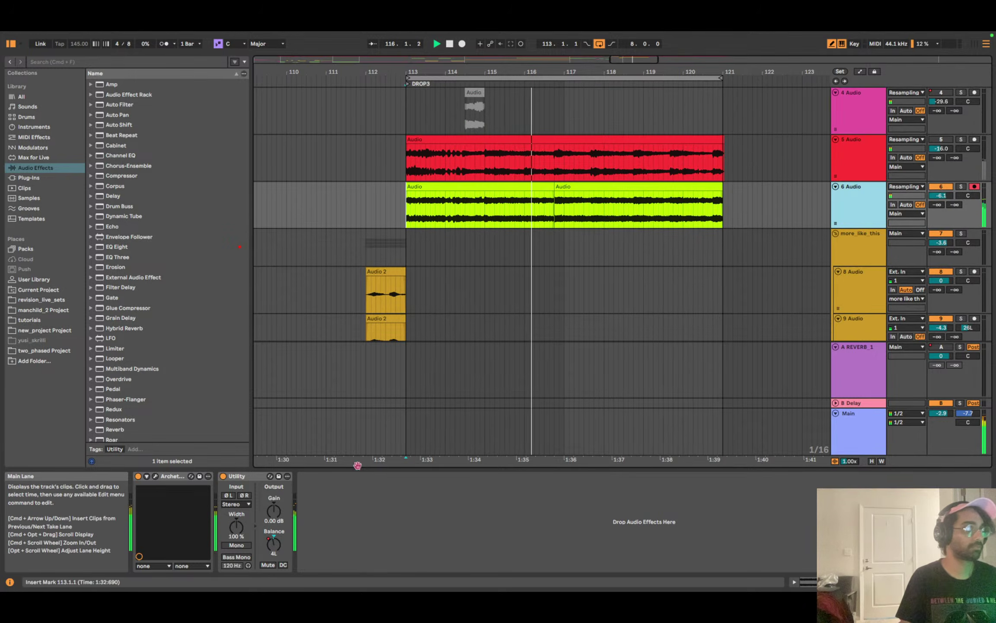
key("space")
right_click(274, 543)
left_click(320, 456)
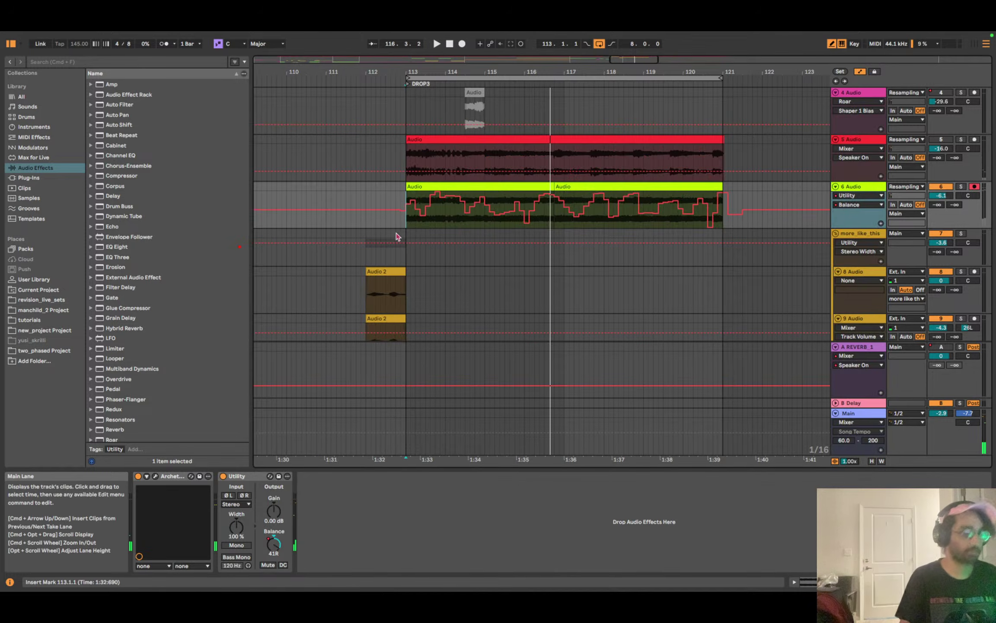
key("b")
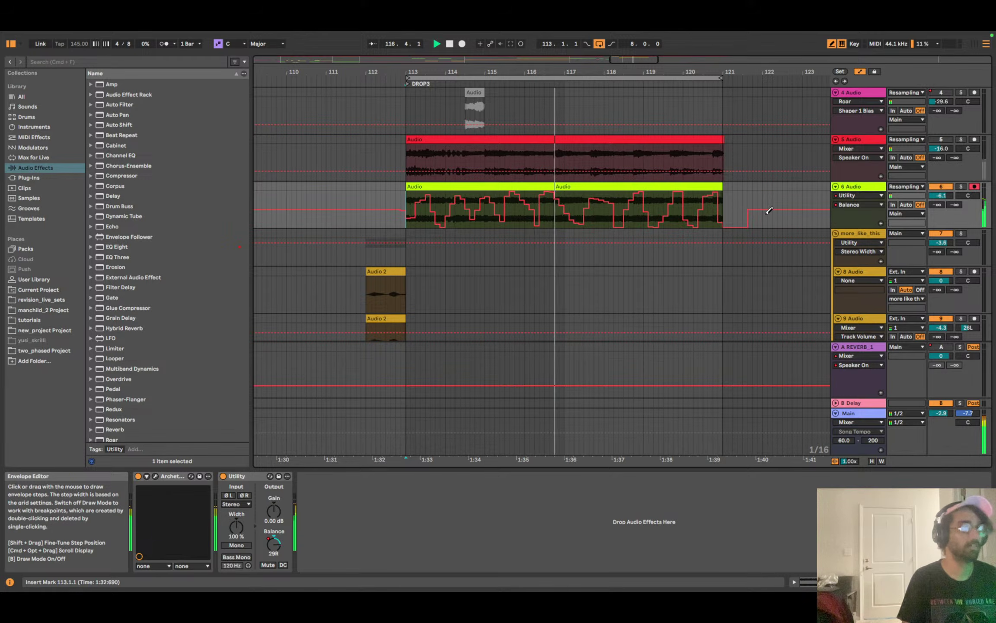
key("b")
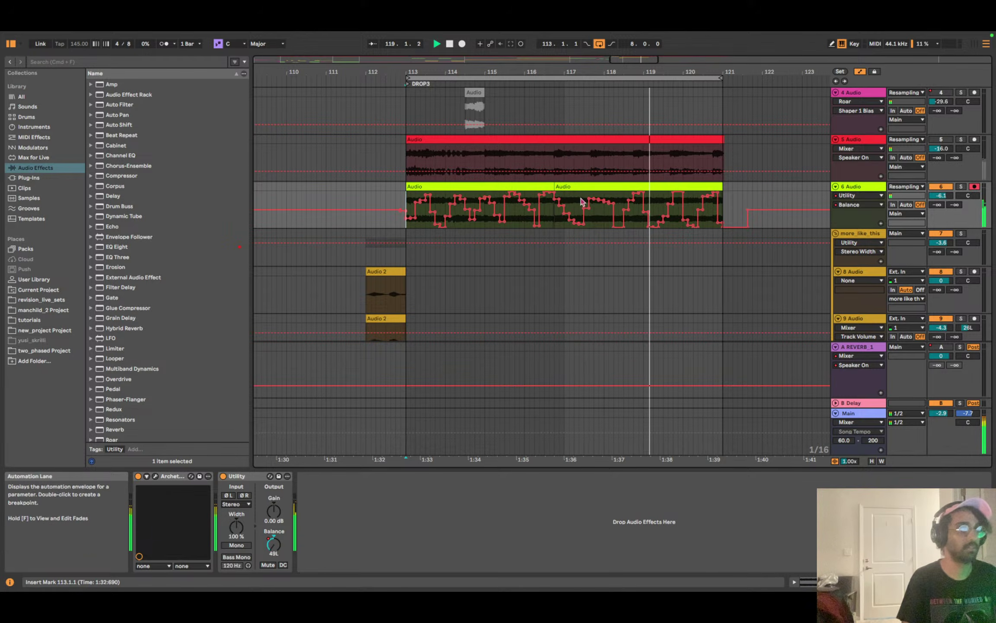
Select the first 6 Audio clip, hide the automation lanes and save the Live Set.
left_click(487, 186)
key("a")
key("super+s")
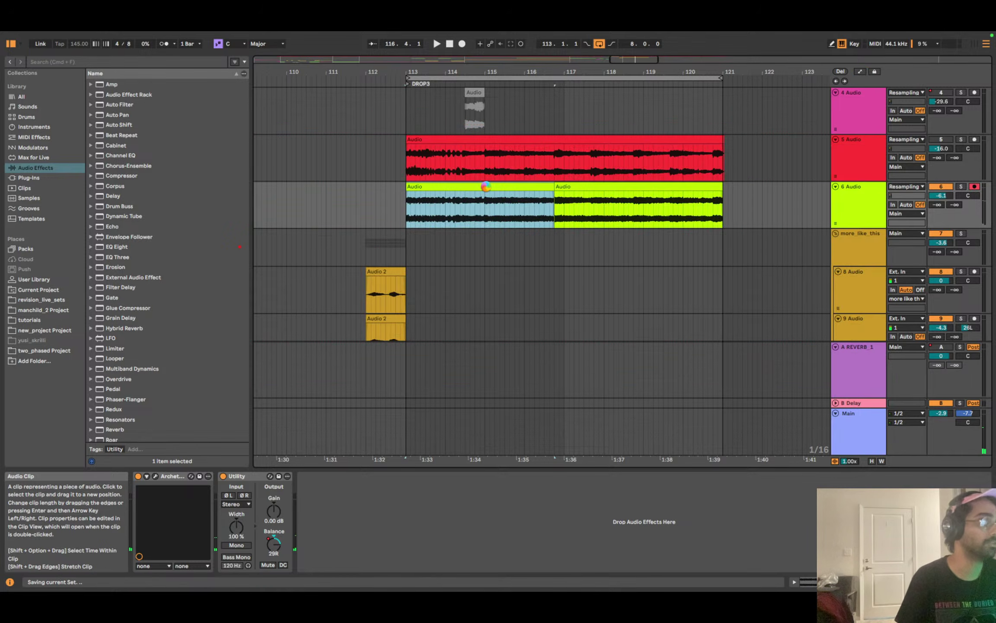
Add an EQ Eight after the Utility on 6 Audio and expand its frequency display.
left_click(593, 187)
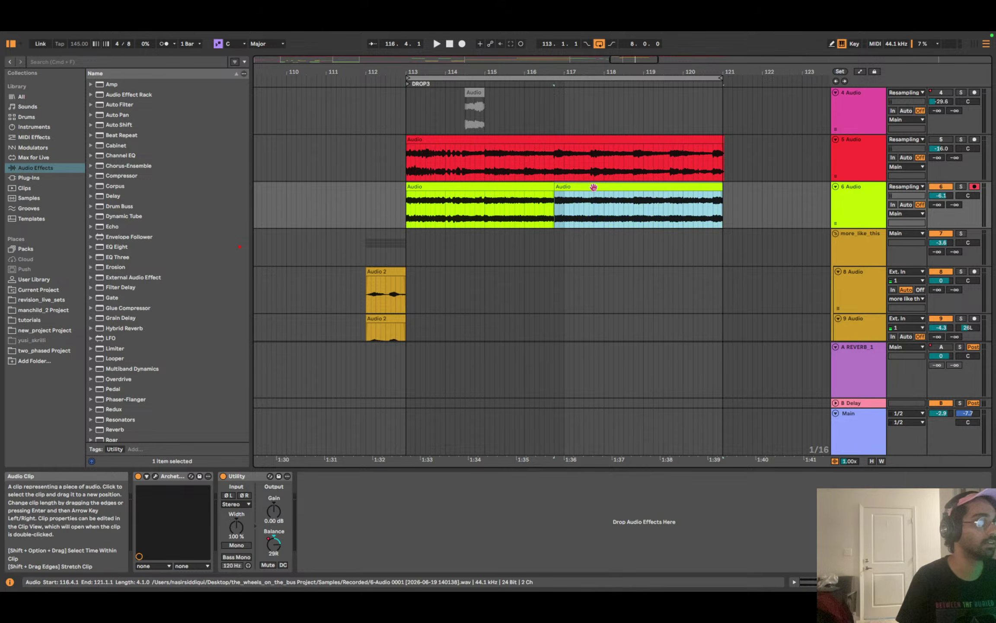
left_click(861, 197)
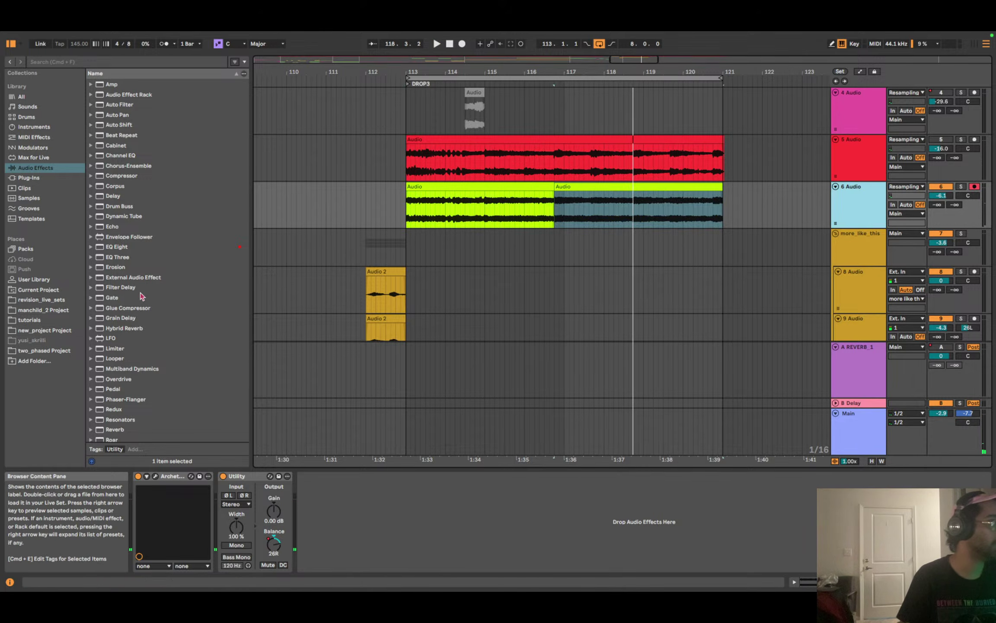
scroll(142, 295, "down", 5)
scroll(152, 370, "up", 5)
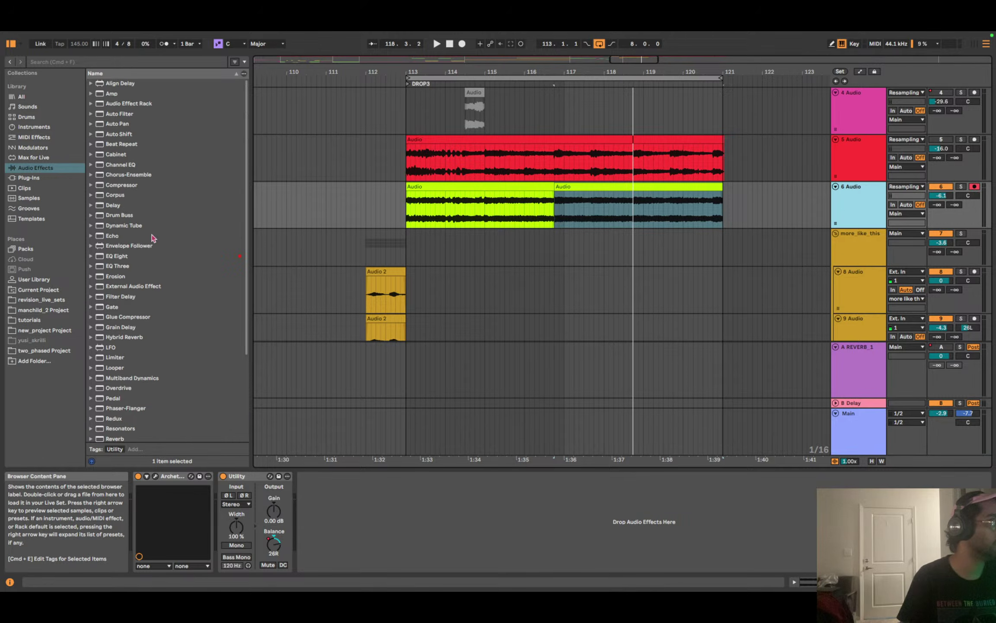
double_click(128, 259)
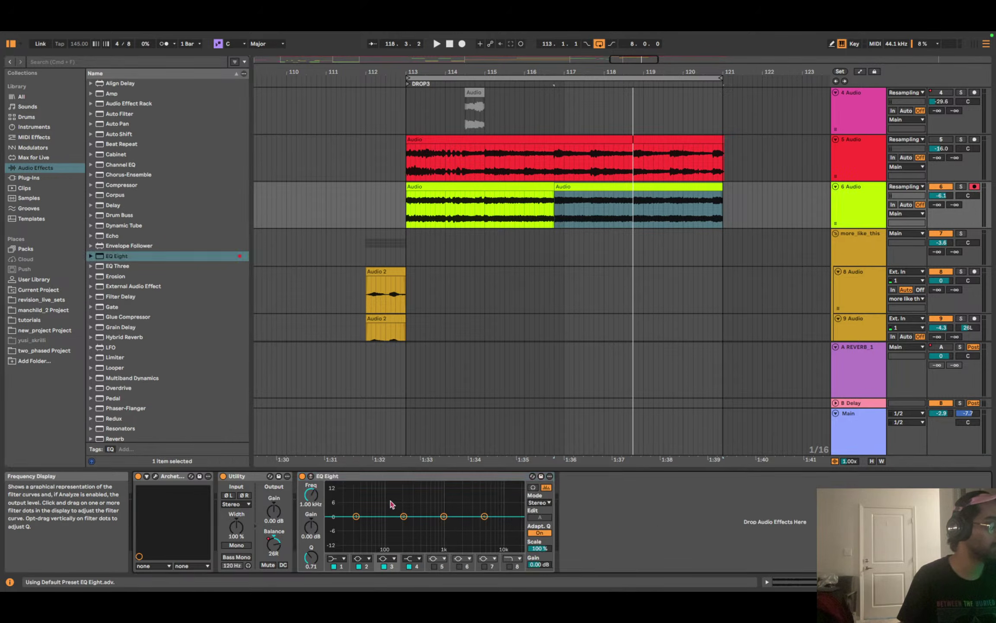
left_click(310, 475)
Shape the EQ Eight during playback: band 1 at 127 Hz, 7.90 dB; band 2 at 120 Hz, -3.66 dB; band 4 at 8.45 kHz, -4.71 dB.
left_click_drag(149, 272, 261, 210)
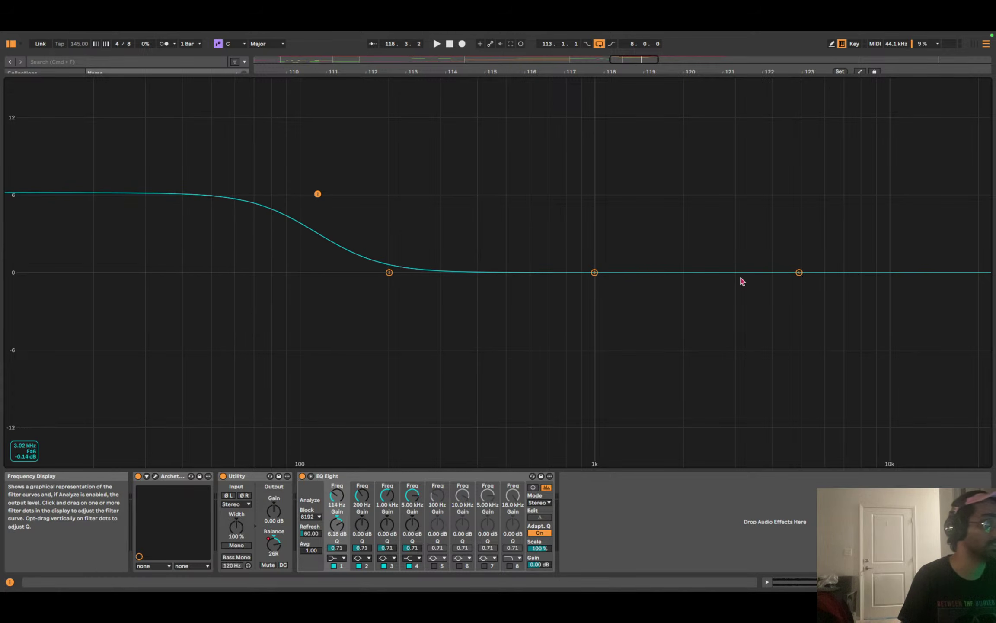
left_click_drag(799, 273, 824, 281)
key("space")
left_click_drag(899, 325, 866, 332)
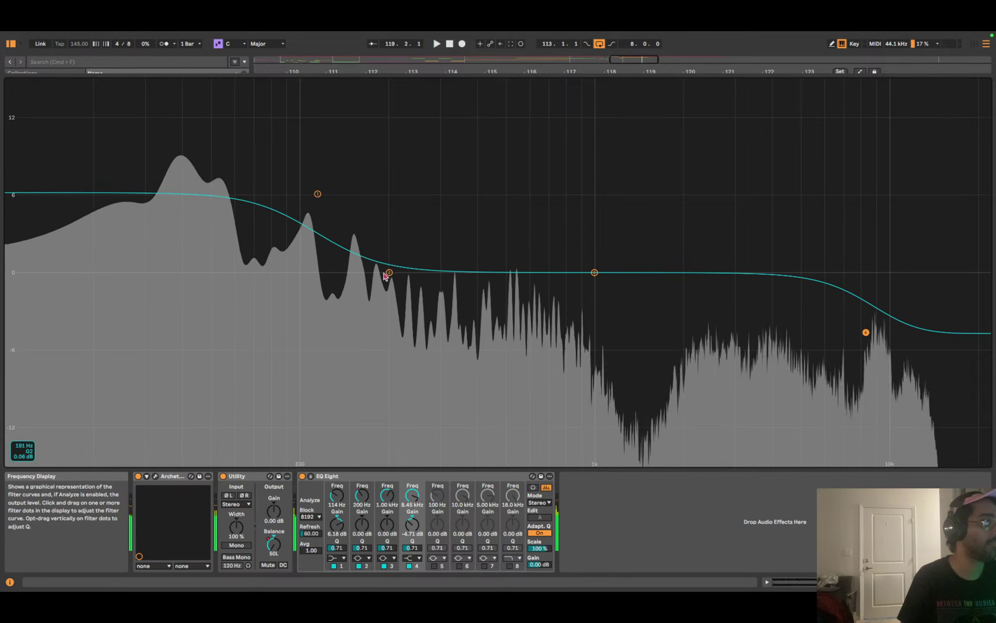
left_click_drag(389, 273, 324, 319)
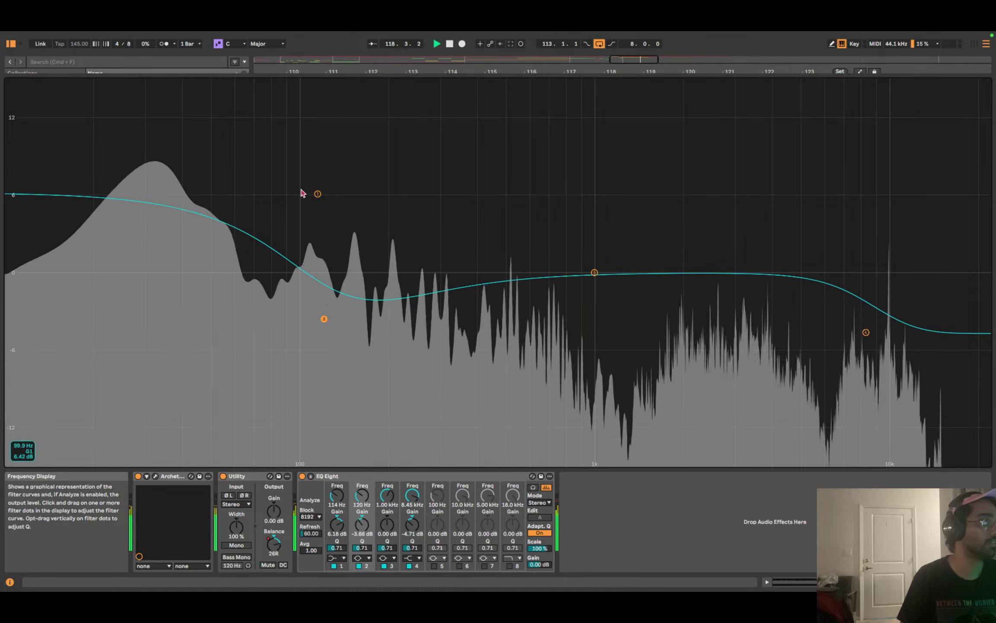
left_click_drag(317, 193, 331, 172)
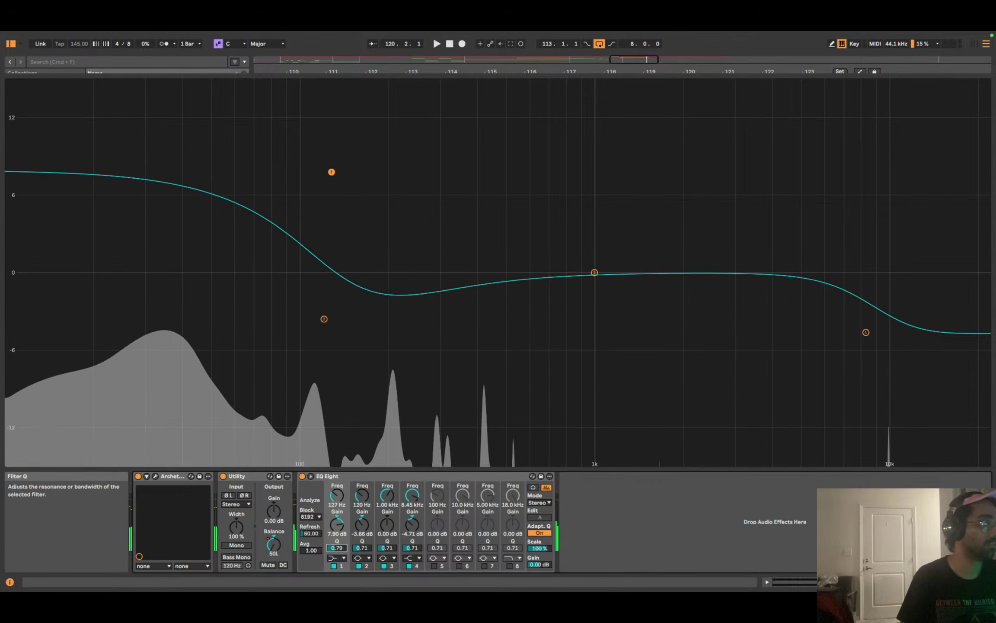
Set EQ Eight band 1 to 121 Hz, 7.94 dB and Q 4.35, lower band 2's frequency, and collapse the expanded display.
left_click_drag(337, 547, 337, 511)
key("space")
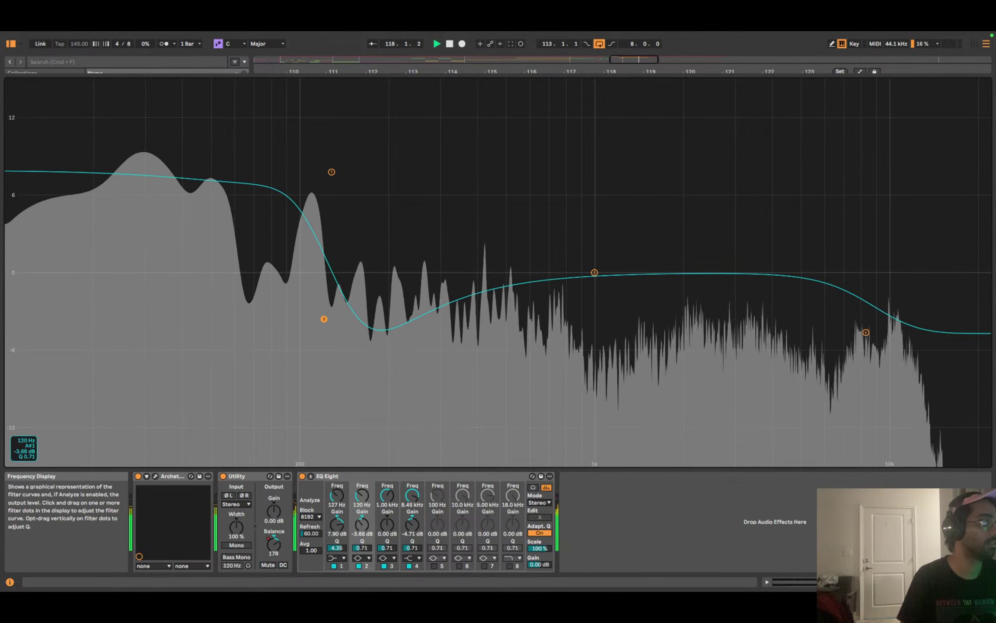
left_click_drag(324, 319, 296, 319)
mouse_move(331, 175)
left_mouse_down()
mouse_move(305, 173)
mouse_move(326, 172)
left_mouse_up()
key("Escape")
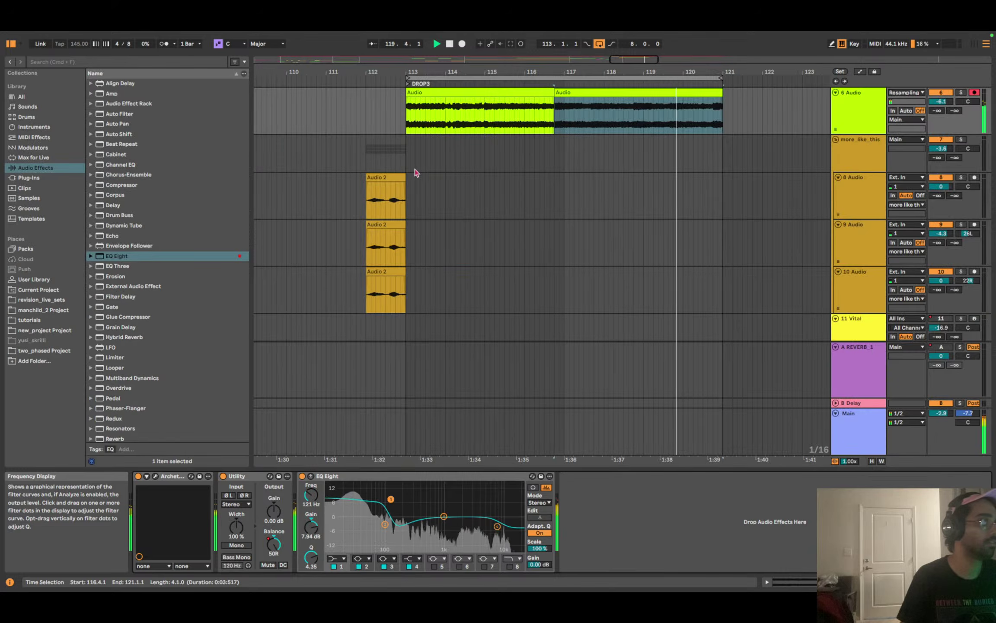
Add a Compressor to 6 Audio and place it between the Utility and the EQ Eight.
scroll(380, 268, "up", 5)
left_click(386, 253)
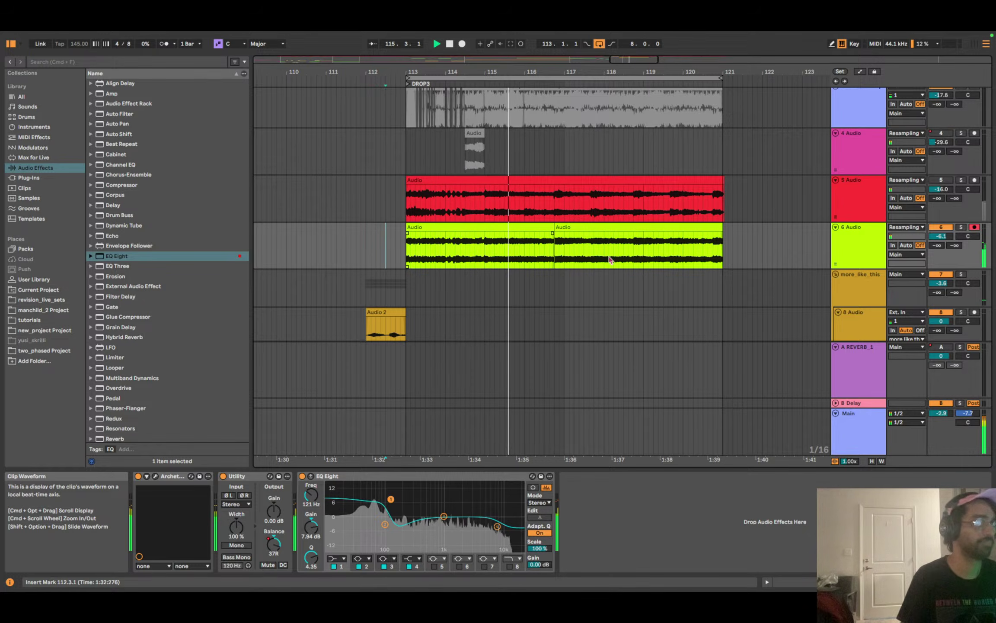
left_click(859, 247)
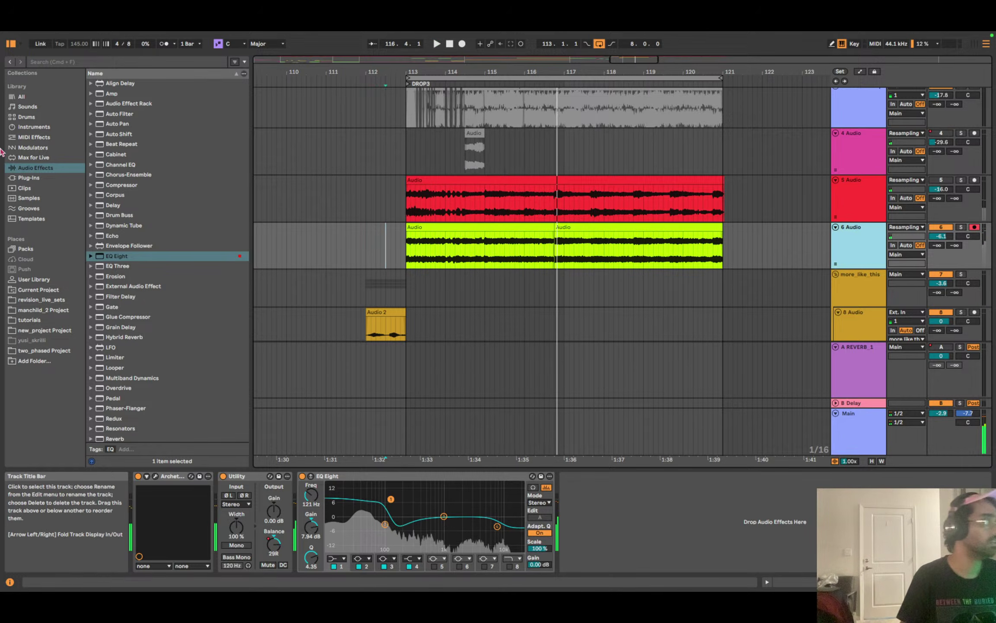
double_click(123, 186)
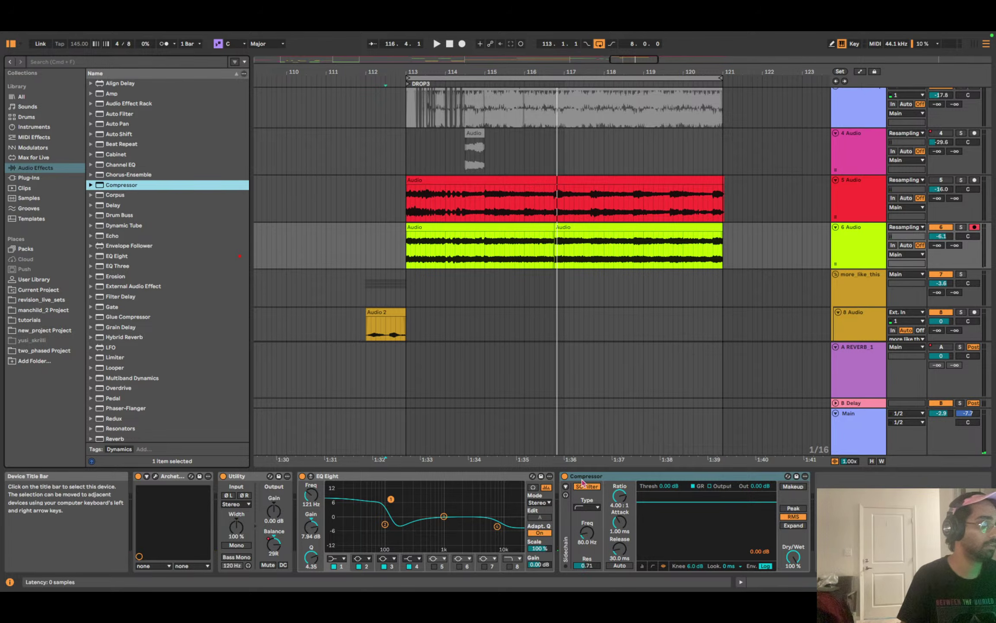
left_click_drag(583, 483, 308, 481)
Show the EQ Eight's Device On automation on 6 Audio and switch it off across the first DROP3 clip.
right_click(558, 479)
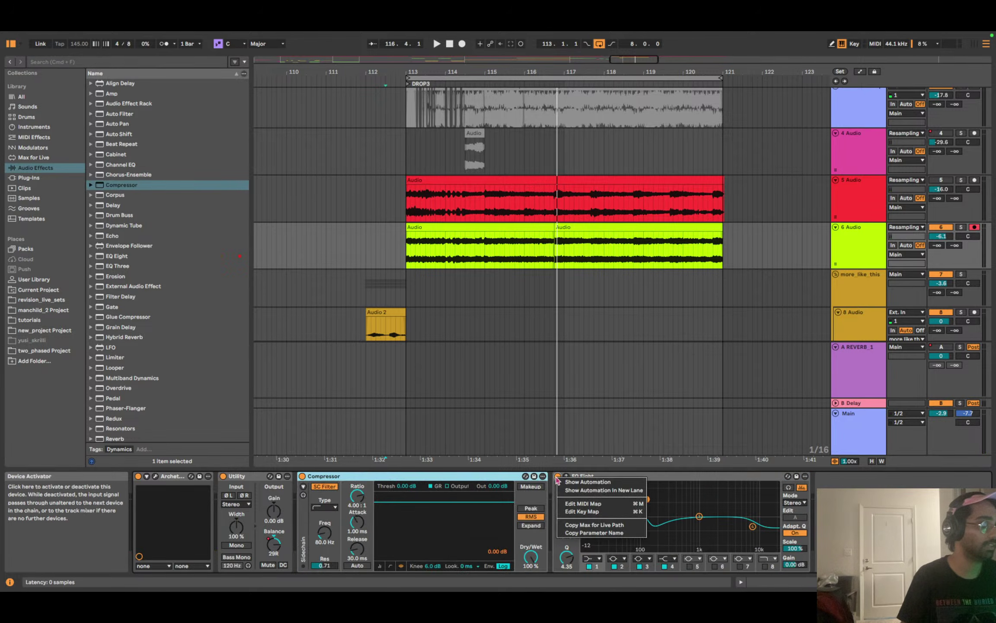
key("Escape")
right_click(565, 479)
left_click(584, 482)
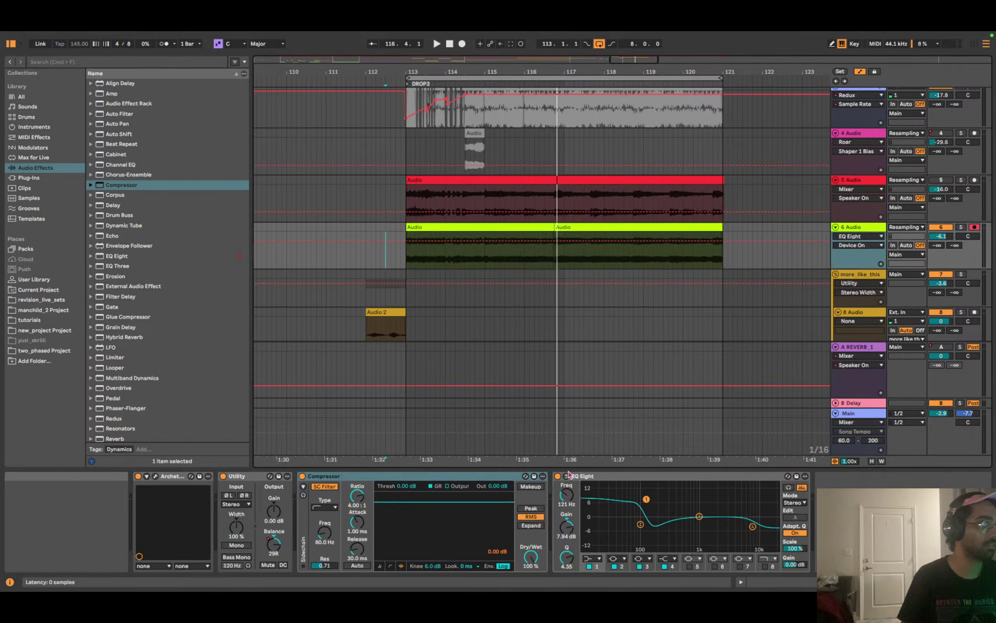
key("b")
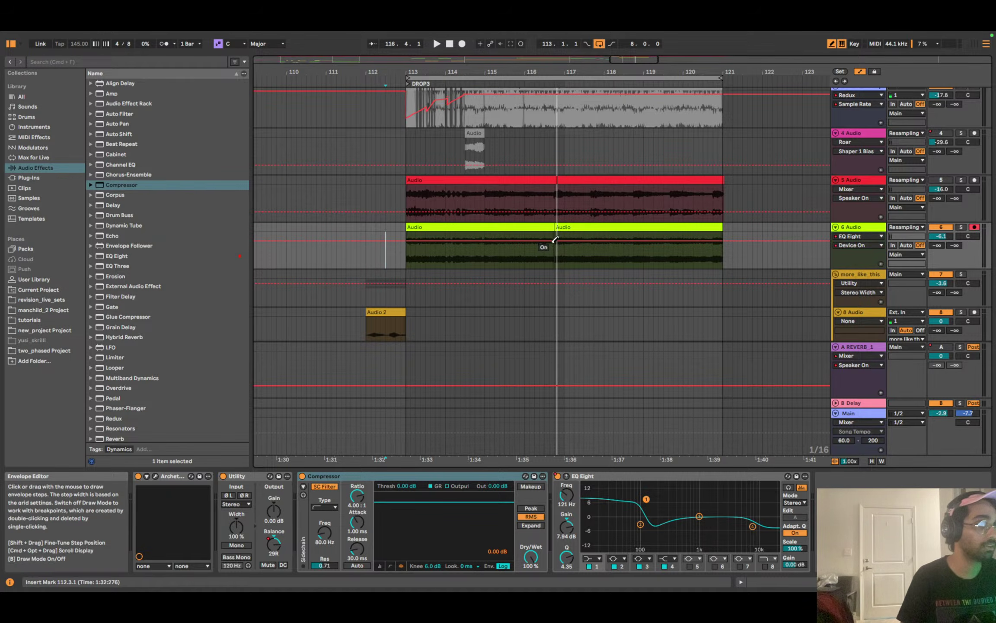
key("b")
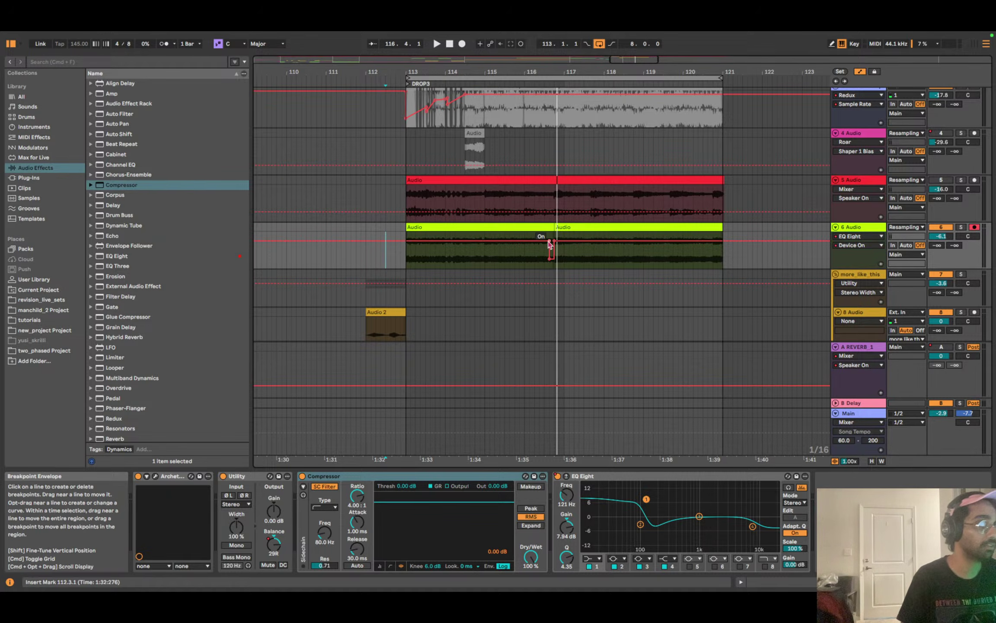
left_click_drag(549, 244, 548, 260)
Set the Compressor during playback: sidechain filter off, threshold -27.4 dB, attack 8.64 ms, release 53.6 ms, output 2.81 dB.
key("space")
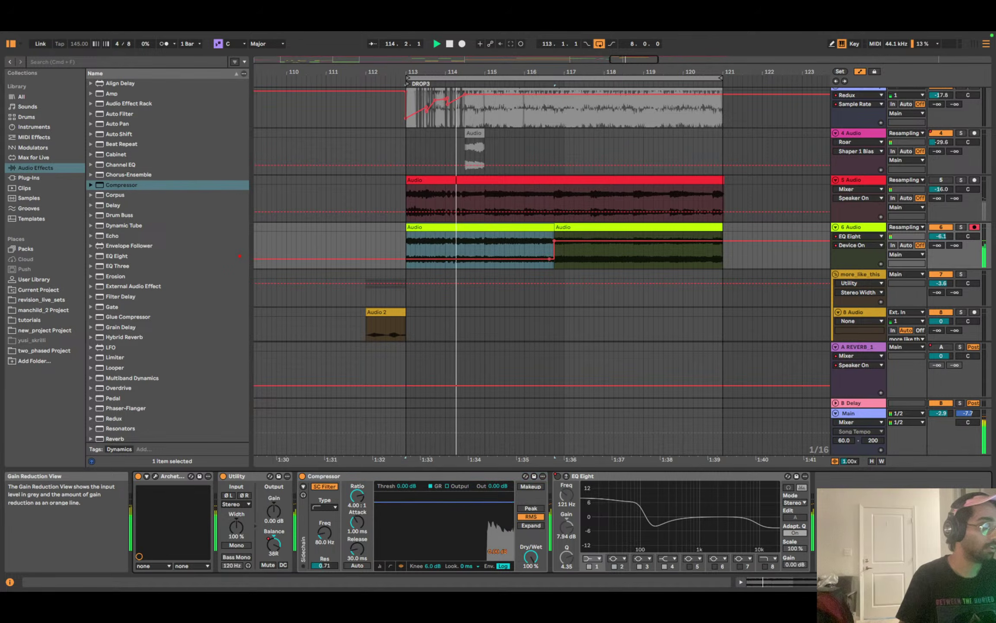
left_click_drag(404, 538, 404, 553)
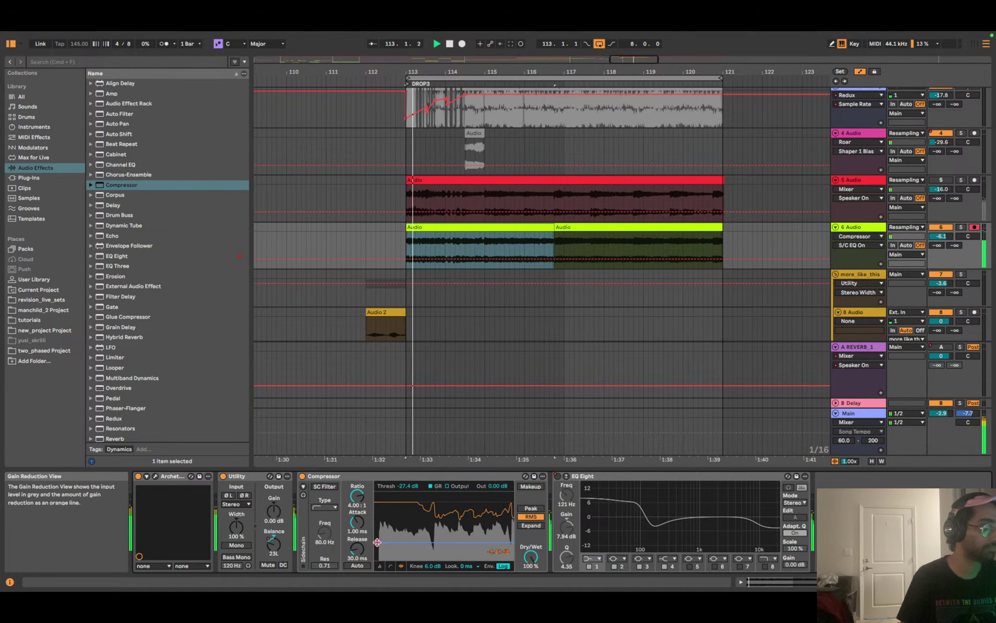
left_click_drag(357, 521, 358, 515)
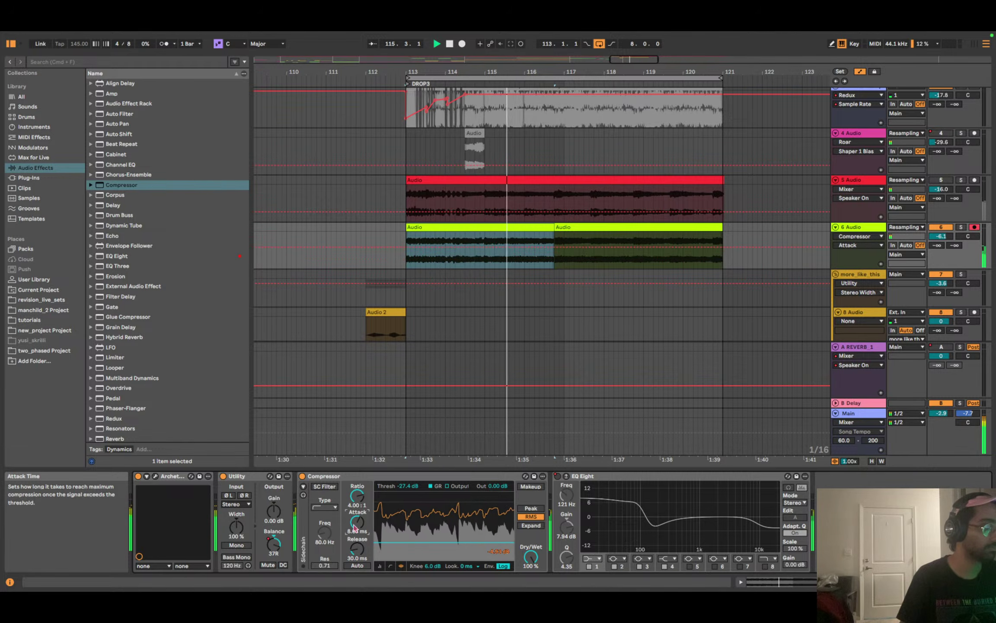
left_click_drag(497, 486, 497, 469)
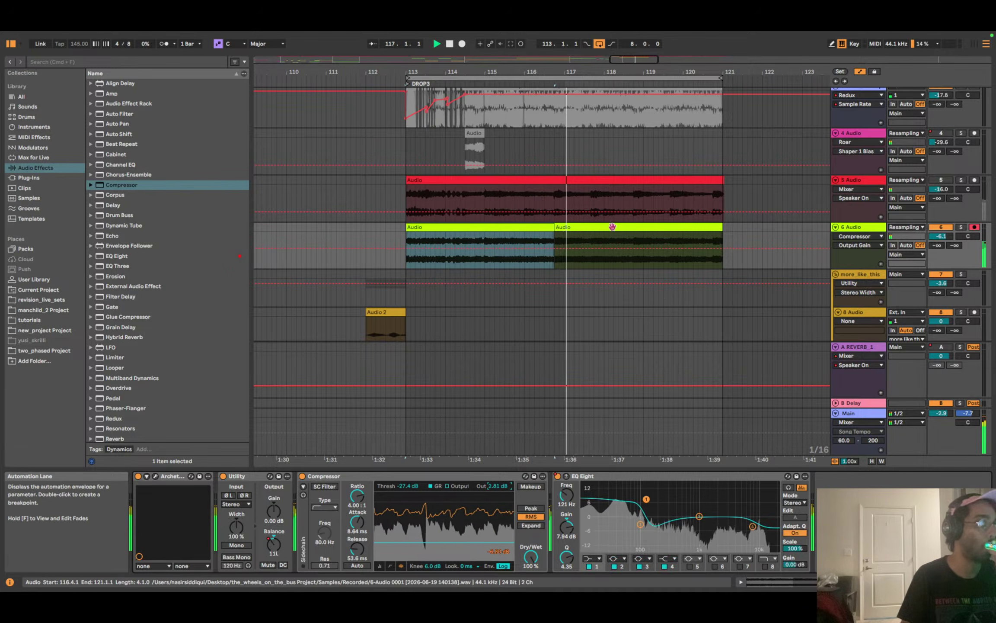
Move the boundary between the two 6 Audio clips to bar 117.1.1 and select the second clip.
left_click(577, 227)
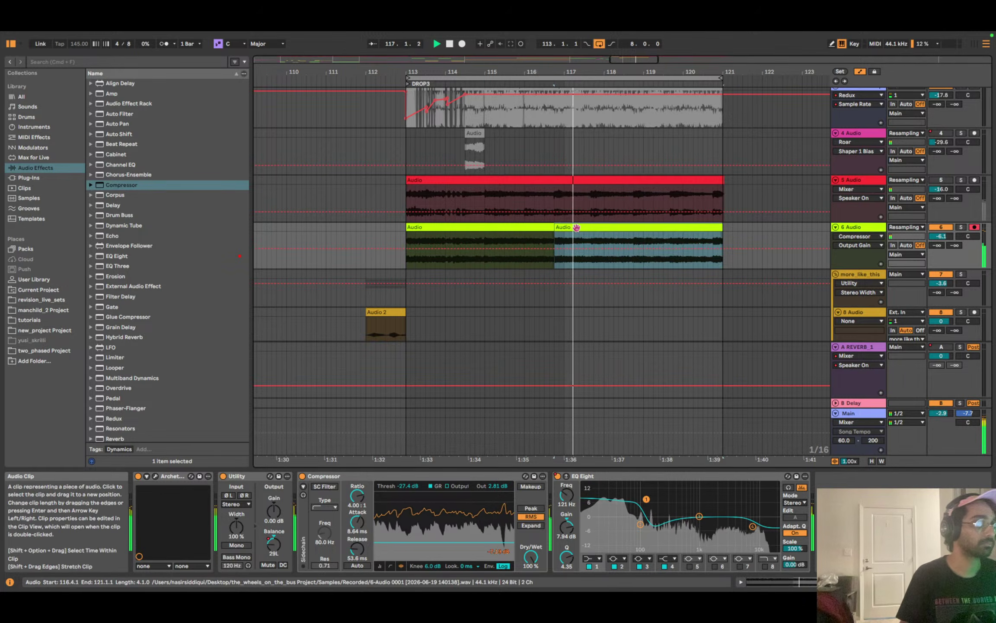
left_click(554, 227)
key("space")
left_click_drag(555, 227, 563, 226)
left_click(609, 226)
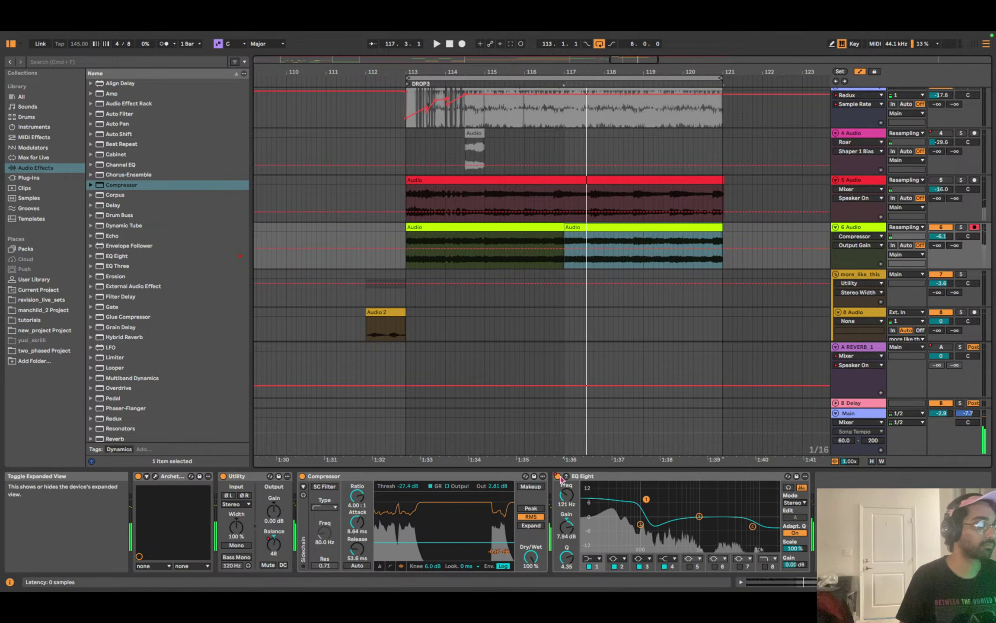
Shift the EQ Eight's Device On switch point to the clip boundary at 117.1.1 and play back DROP3.
right_click(557, 476)
left_click(578, 480)
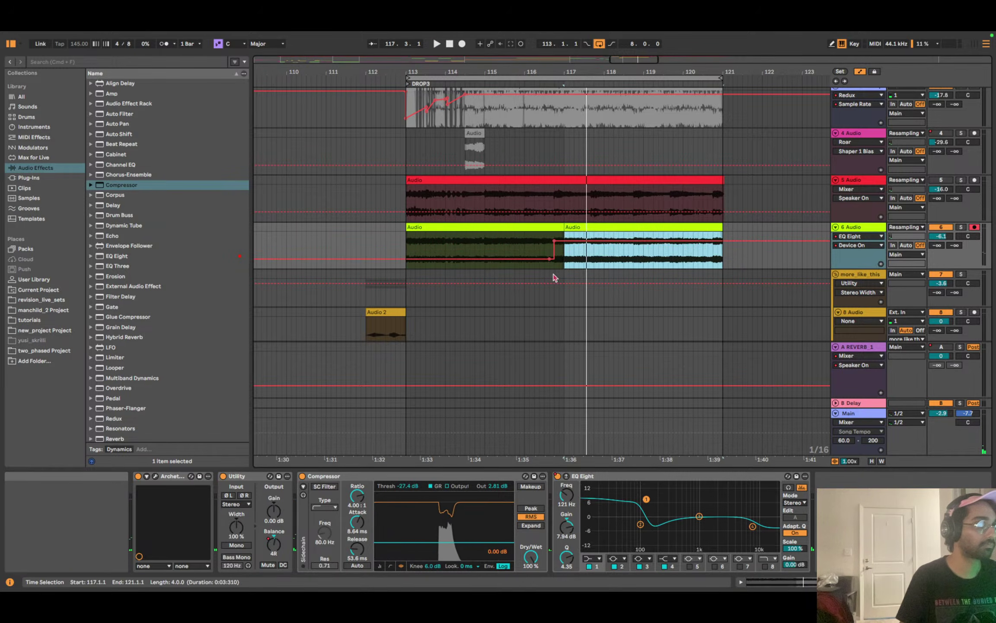
left_click_drag(551, 258, 555, 259)
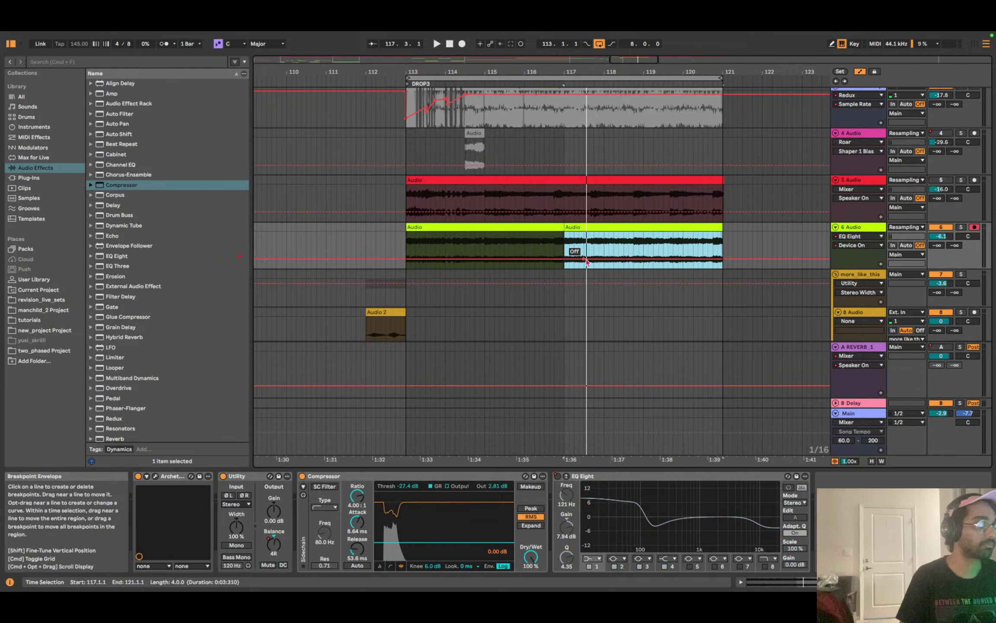
left_click(554, 259)
left_click(566, 246)
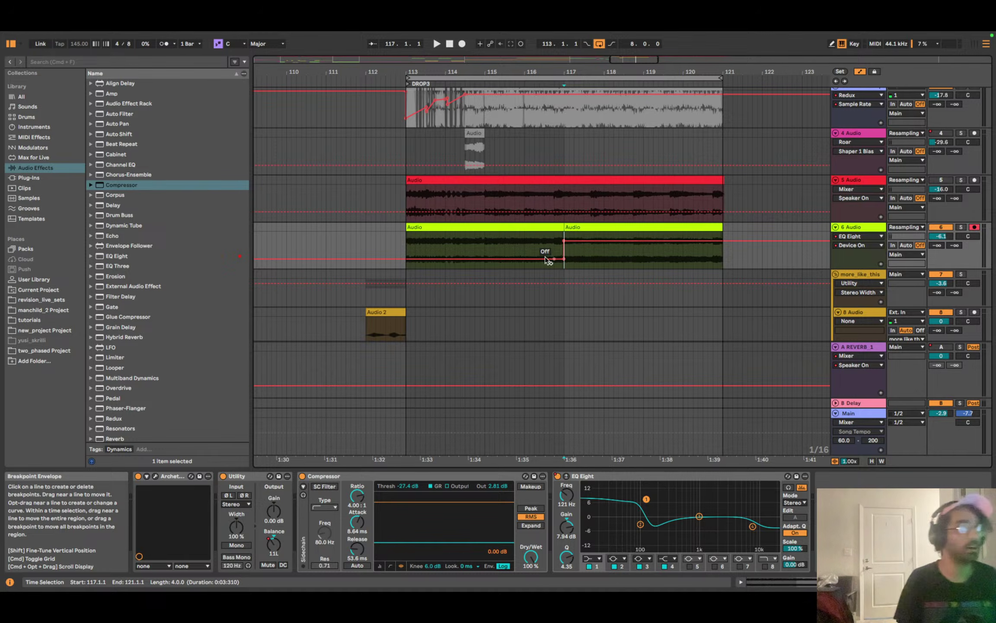
left_click(391, 248)
key("space")
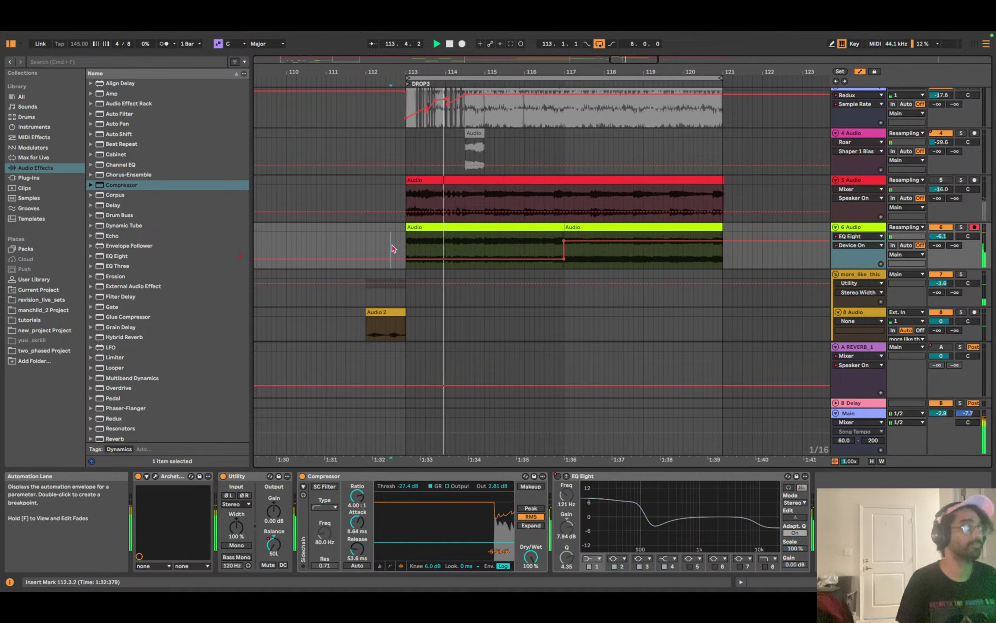
left_click(386, 245)
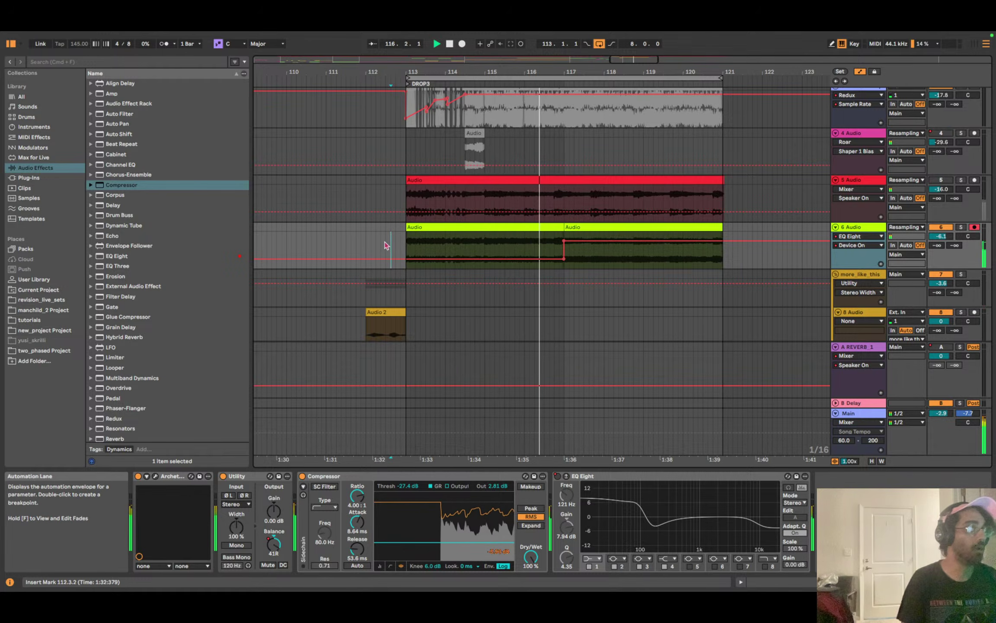
key("space")
Open Archetype Misha Mansoor X on 6 Audio and audition LASER presets from PITCH - Off-Key Drop1 through RING - Sanity during playback.
key("space")
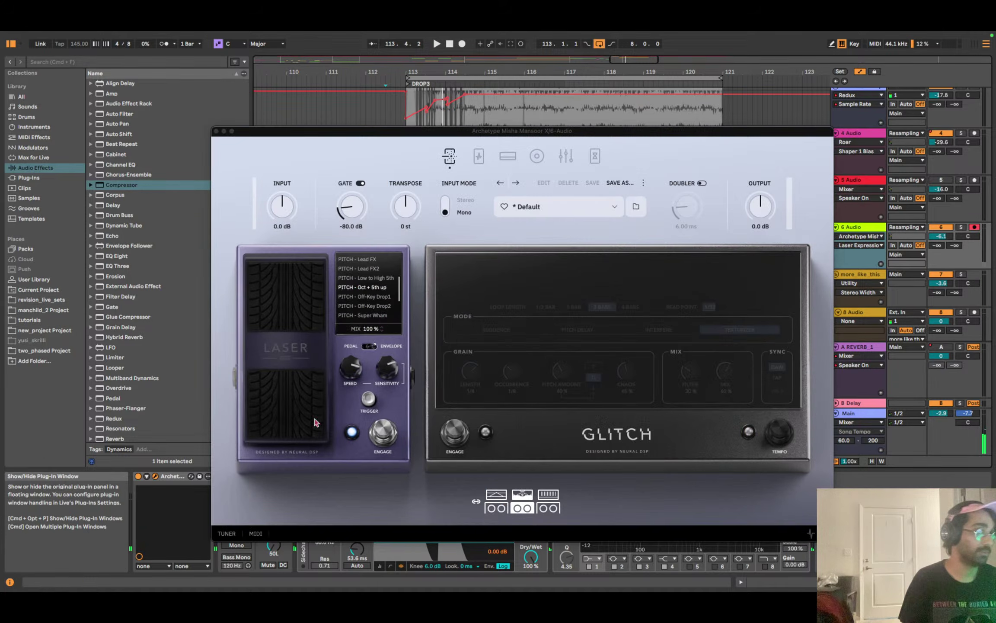
key("space")
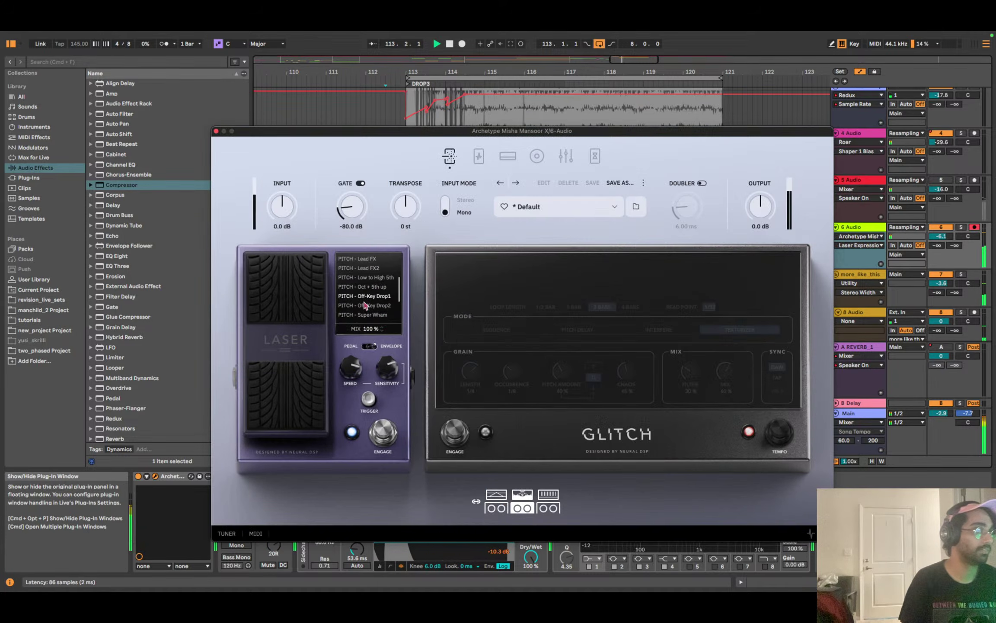
left_click(365, 302)
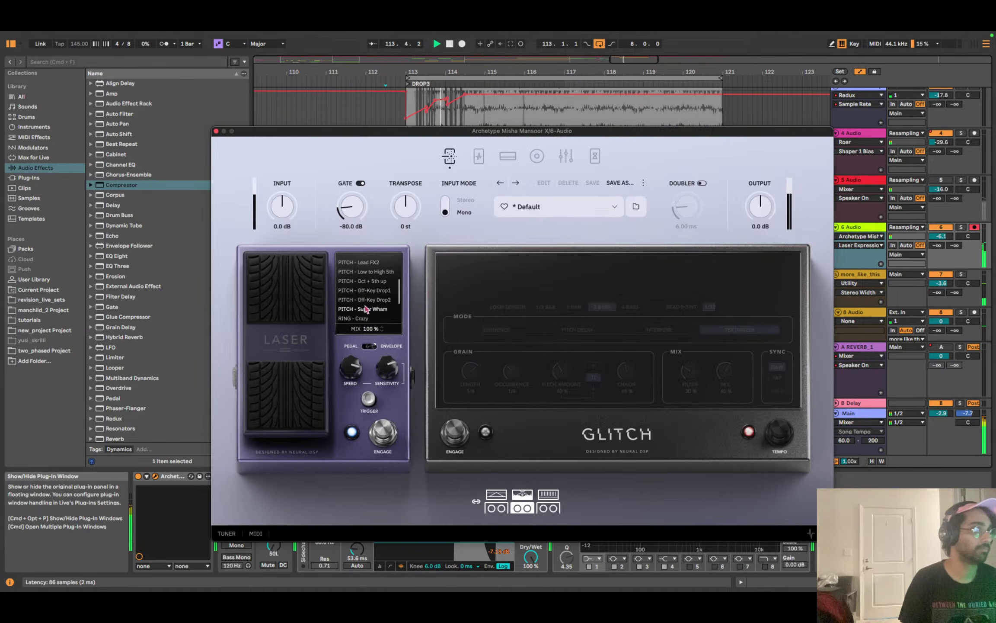
scroll(365, 312, "down", 3)
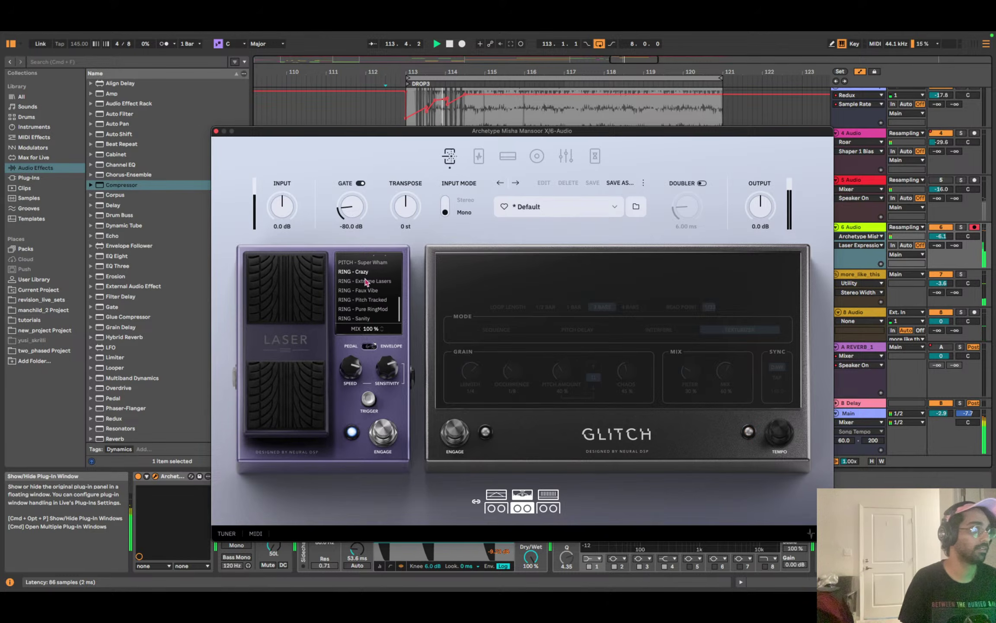
left_click(360, 284)
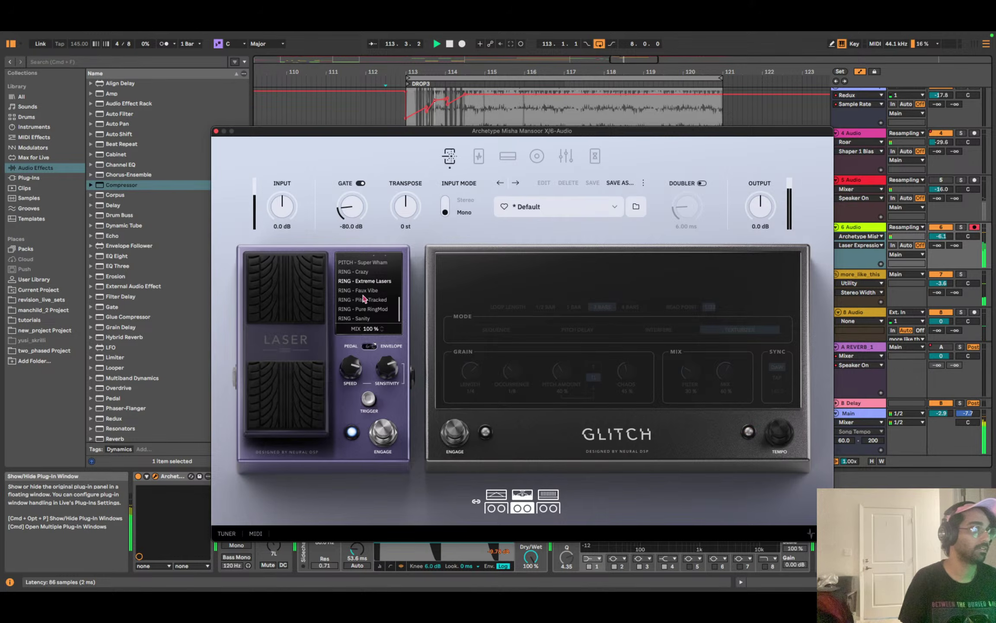
left_click(363, 293)
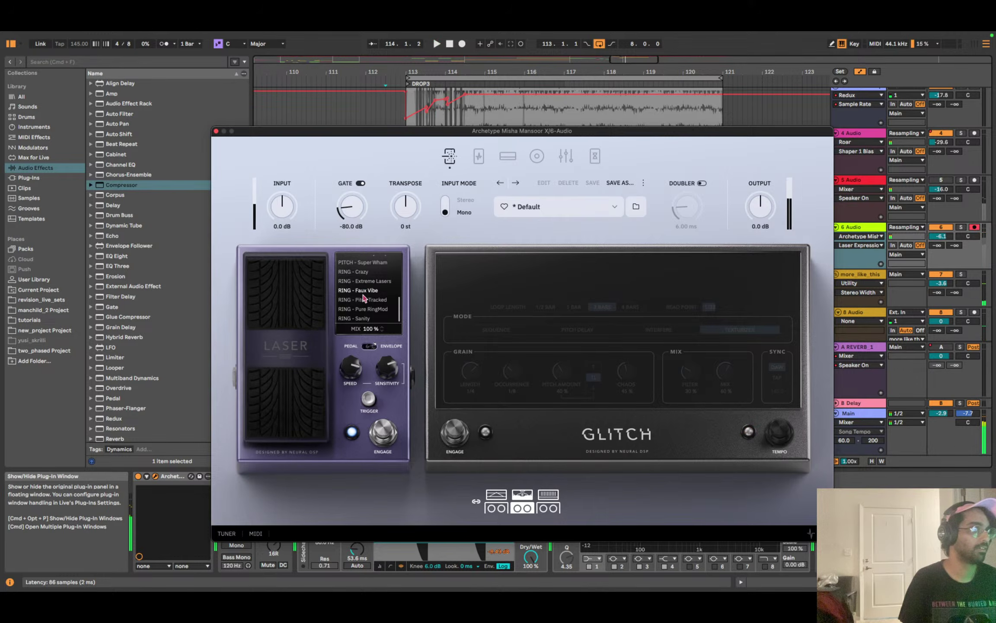
left_click(364, 317)
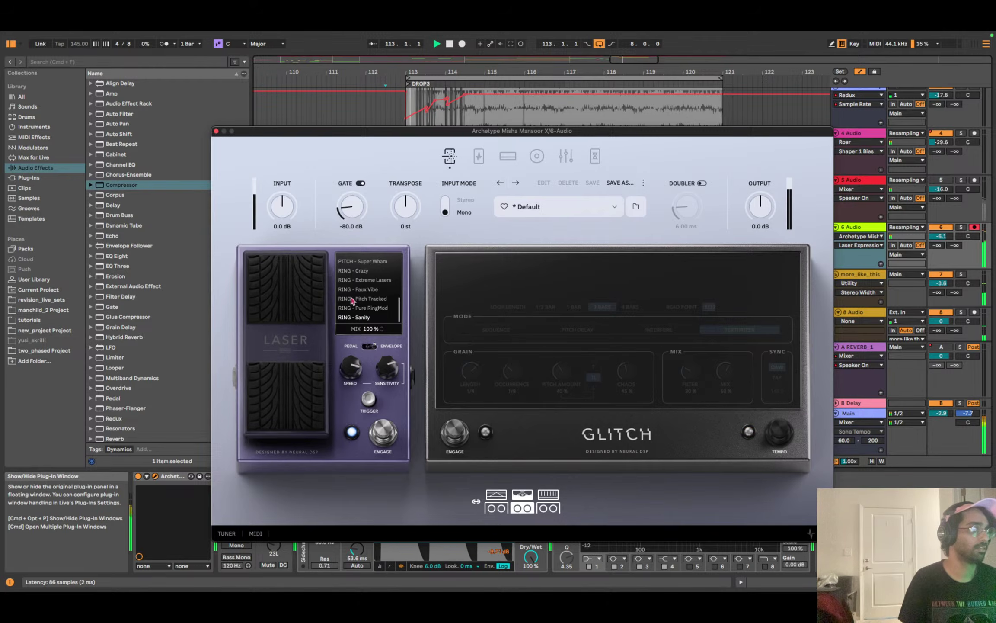
Audition further LASER presets in reverse order, from RING - Crazy back through the PITCH presets to PITCH - Inverted Atonal.
left_click(370, 281)
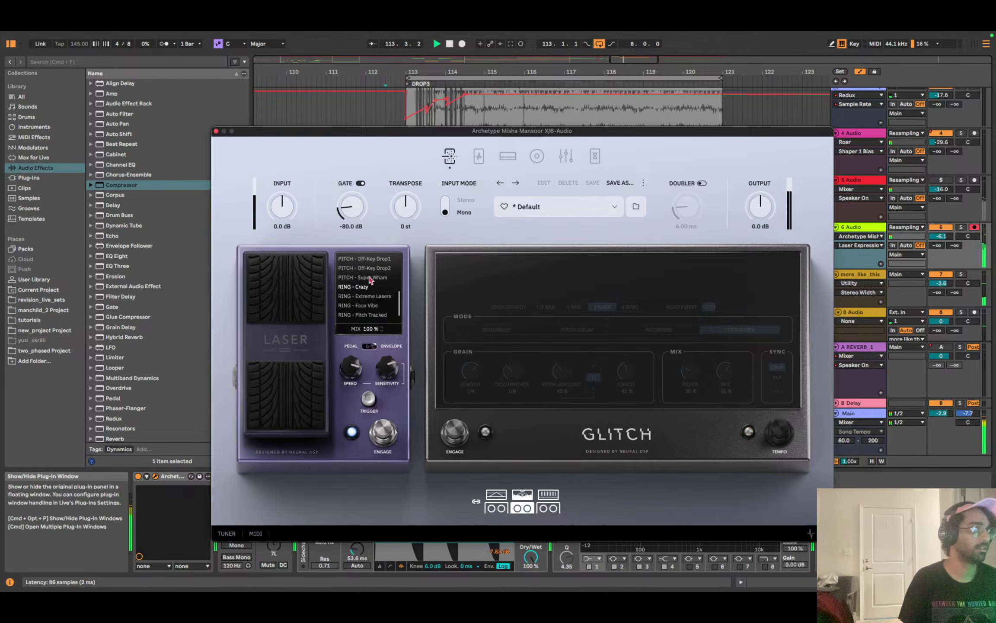
left_click(370, 278)
left_click(368, 275)
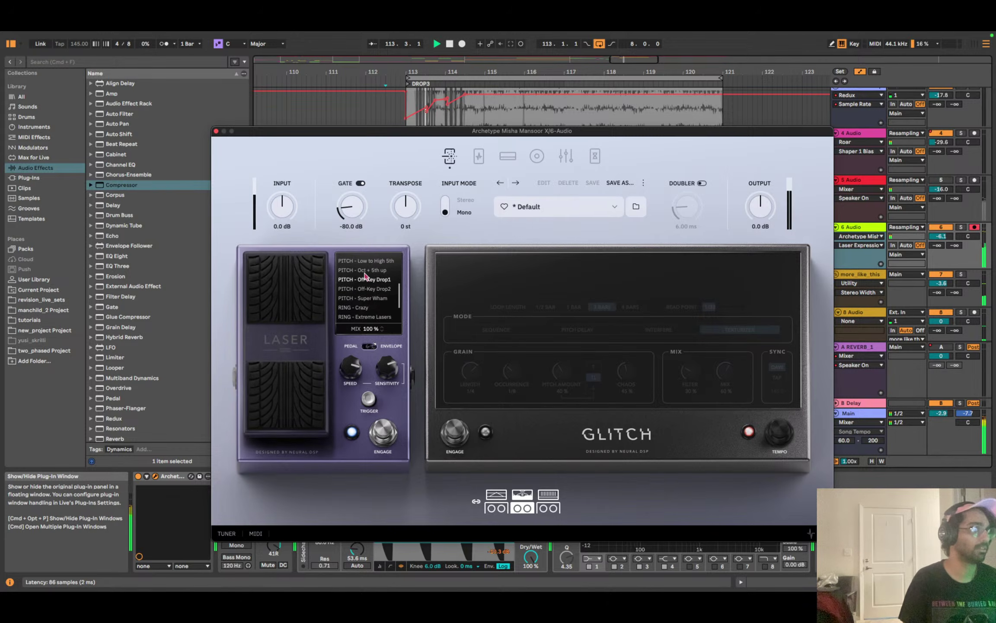
left_click(366, 275)
left_click(364, 270)
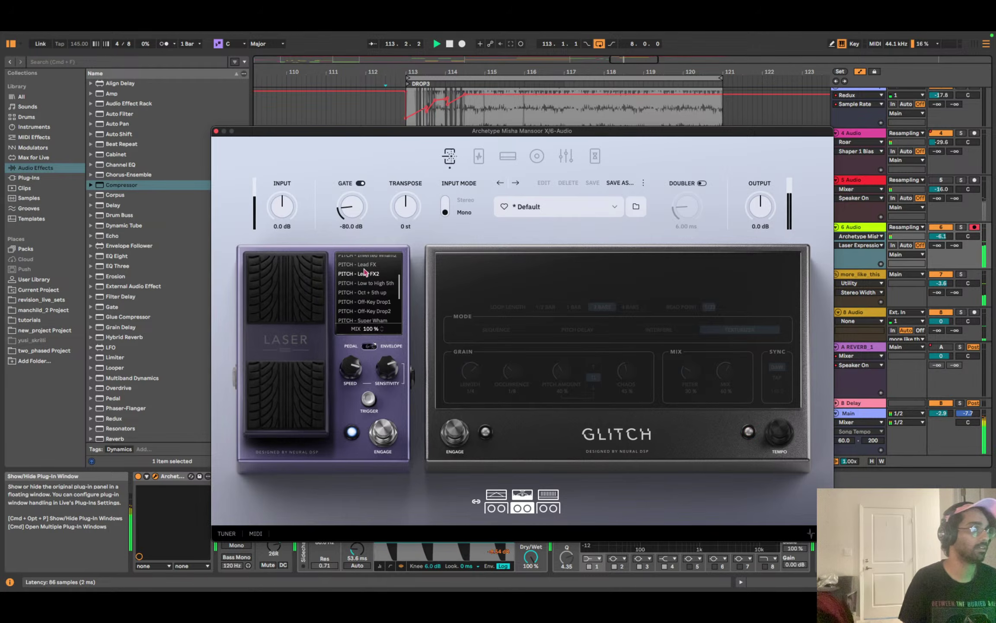
left_click(365, 271)
left_click(365, 263)
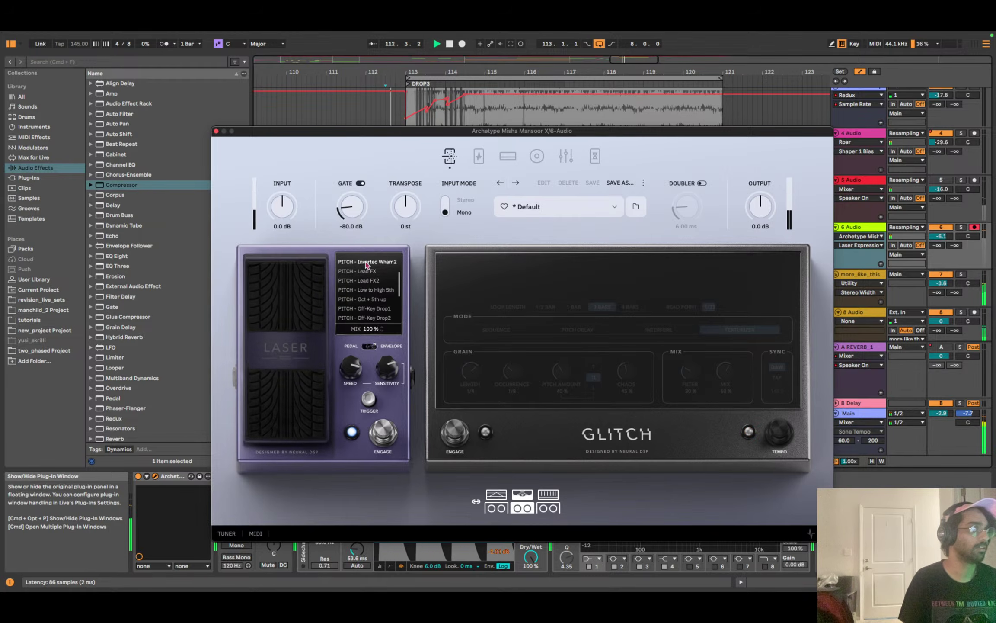
left_click(366, 266)
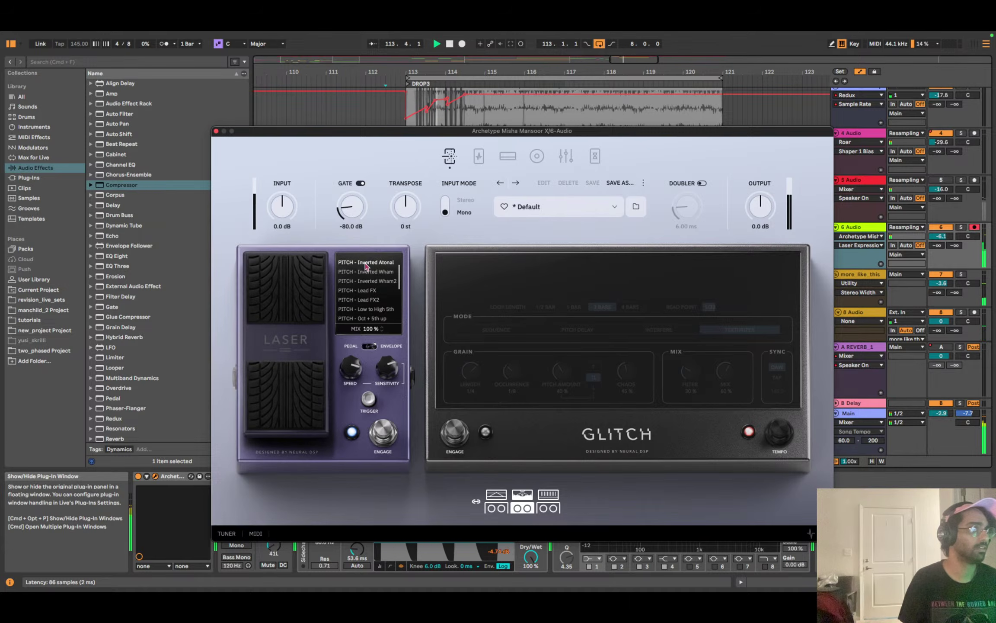
Choose the LASER preset PITCH - Oct + 5th up and close the plug-in window.
scroll(367, 294, "down", 2)
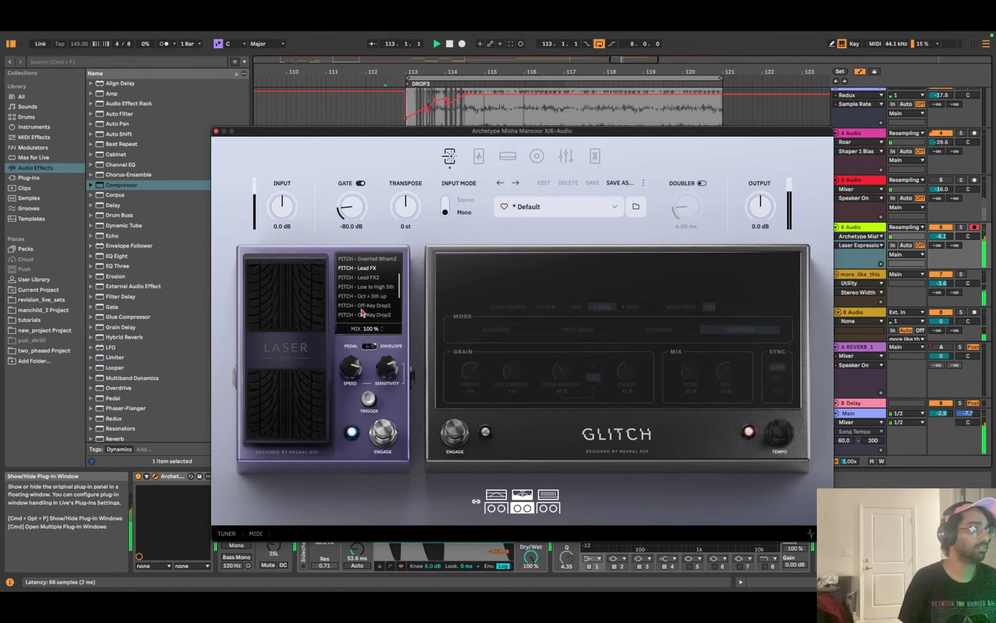
left_click(373, 287)
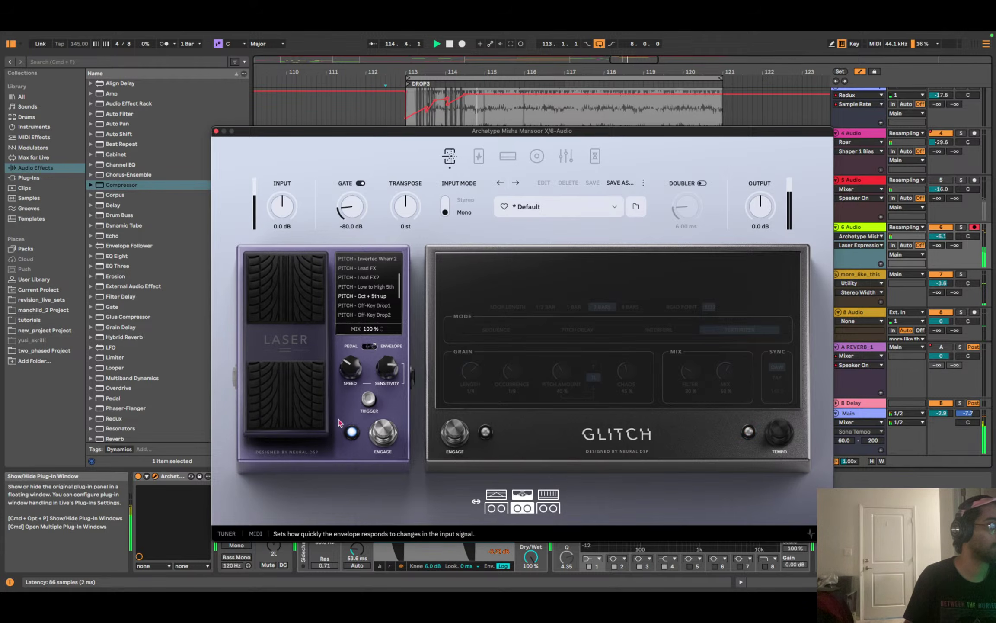
left_click(216, 131)
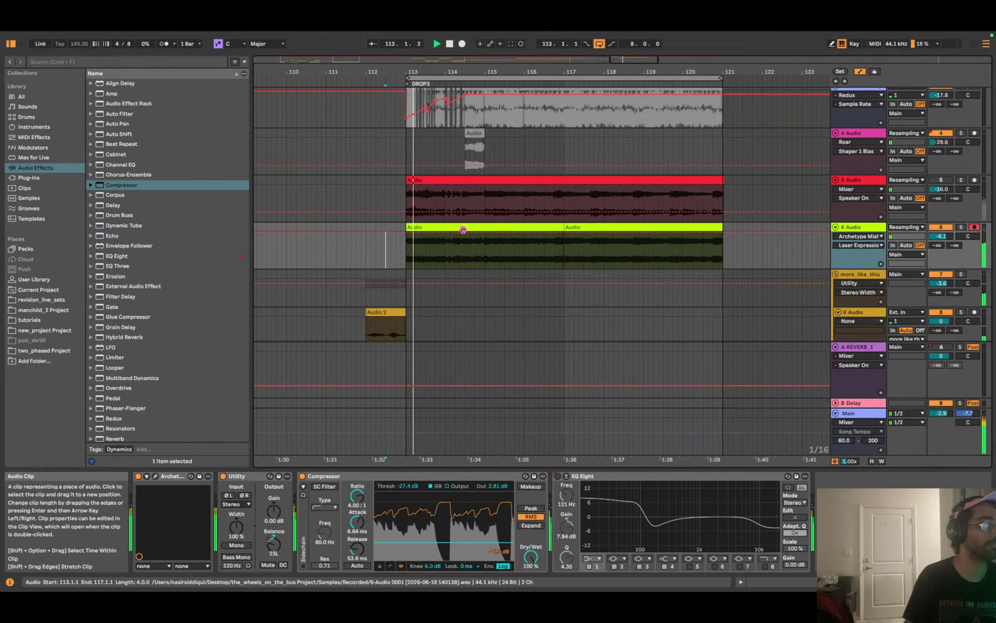
Raise the clip gain of the 6 Audio clip at 113.1.1 and compare it with the following clip during playback.
left_click(463, 230)
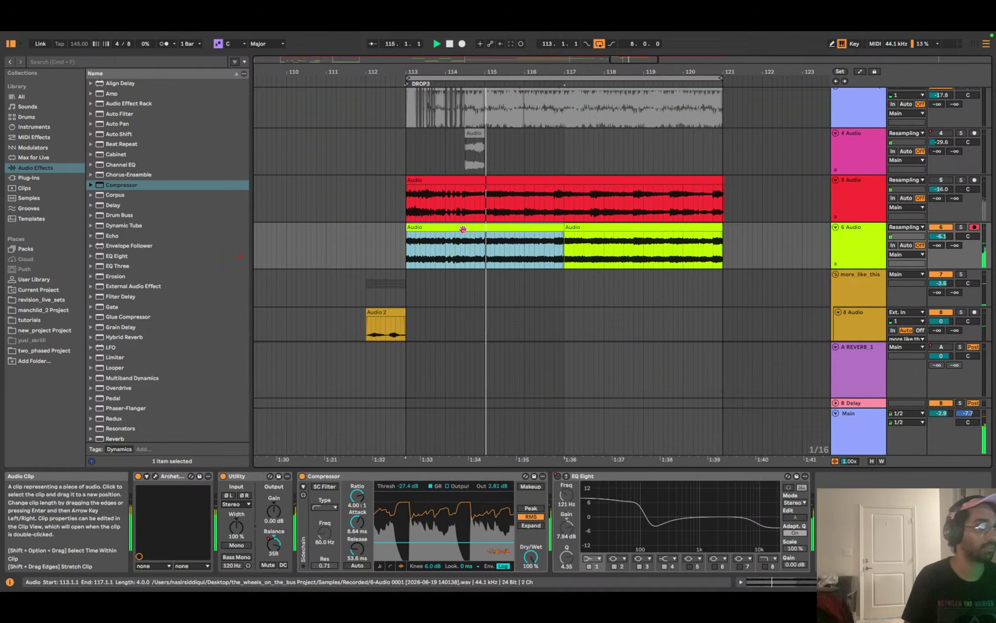
left_click(786, 582)
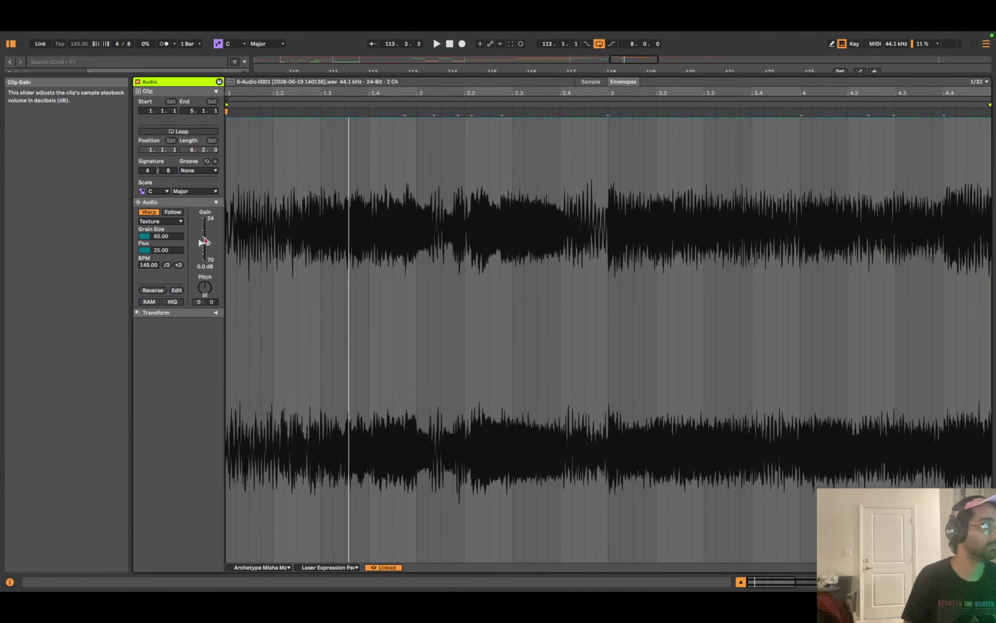
left_click_drag(202, 244, 202, 233)
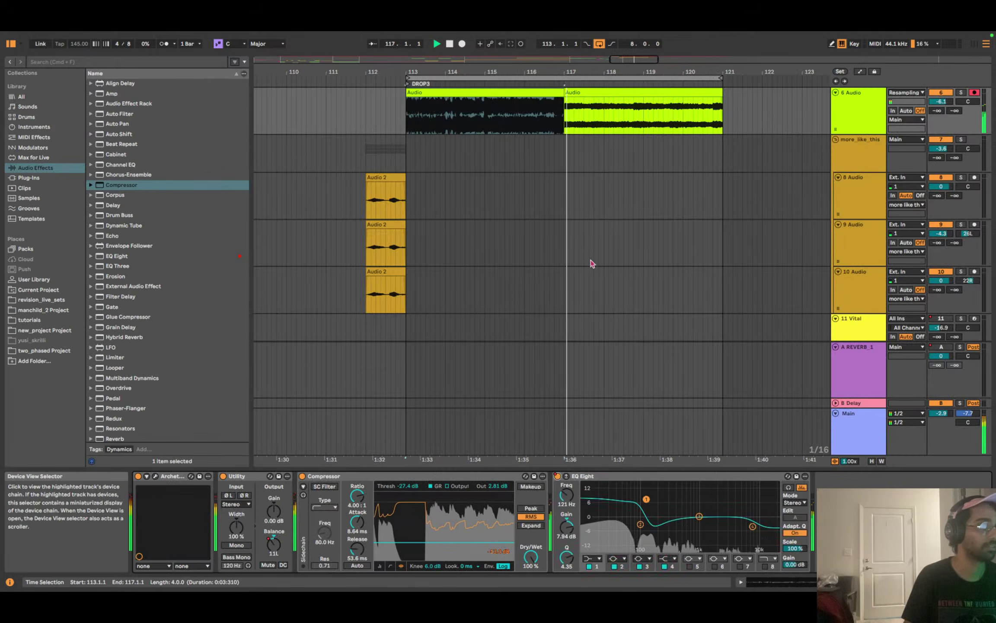
scroll(638, 273, "up", 6)
scroll(640, 276, "down", 5)
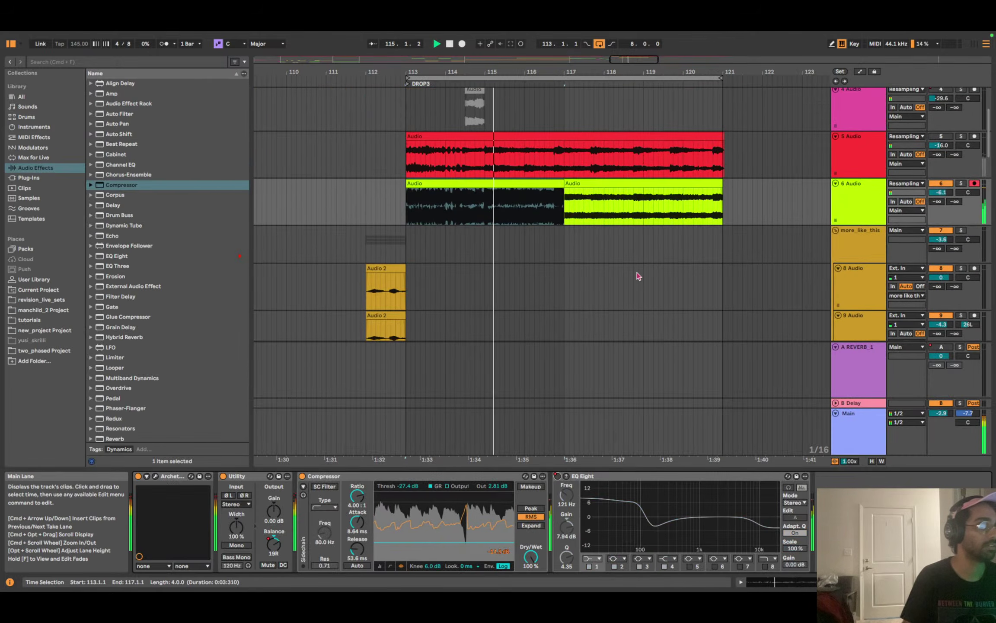
left_click(606, 181)
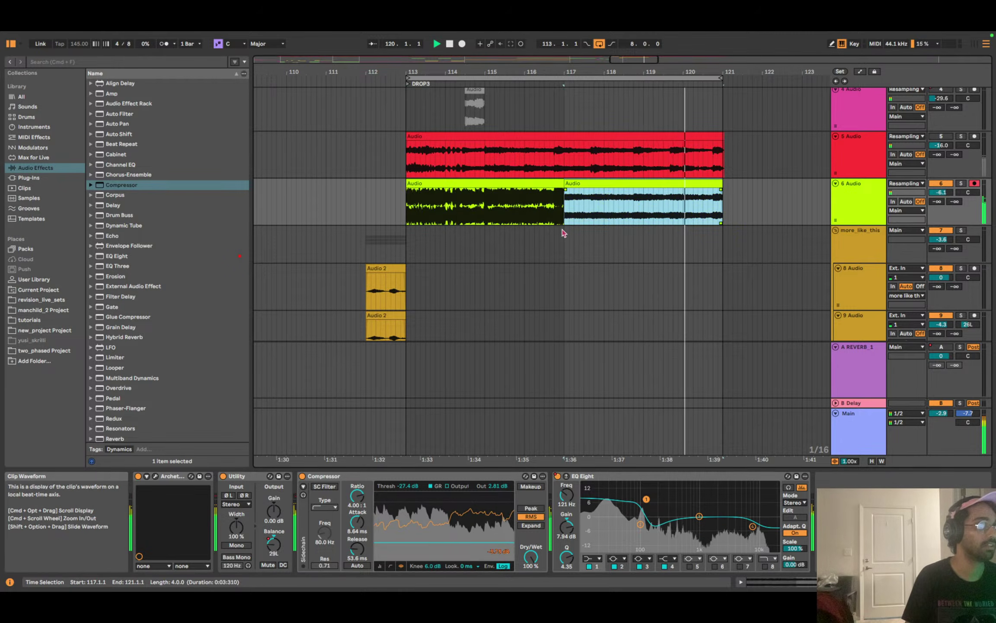
key("space")
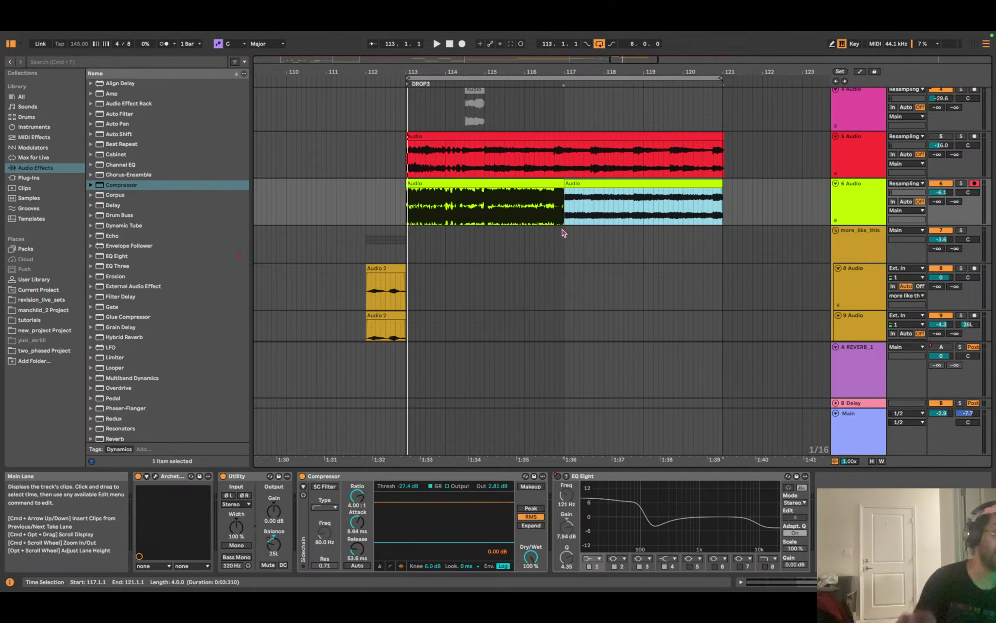
Play back DROP3 again from its start with the first 6 Audio clip selected.
left_click(866, 200)
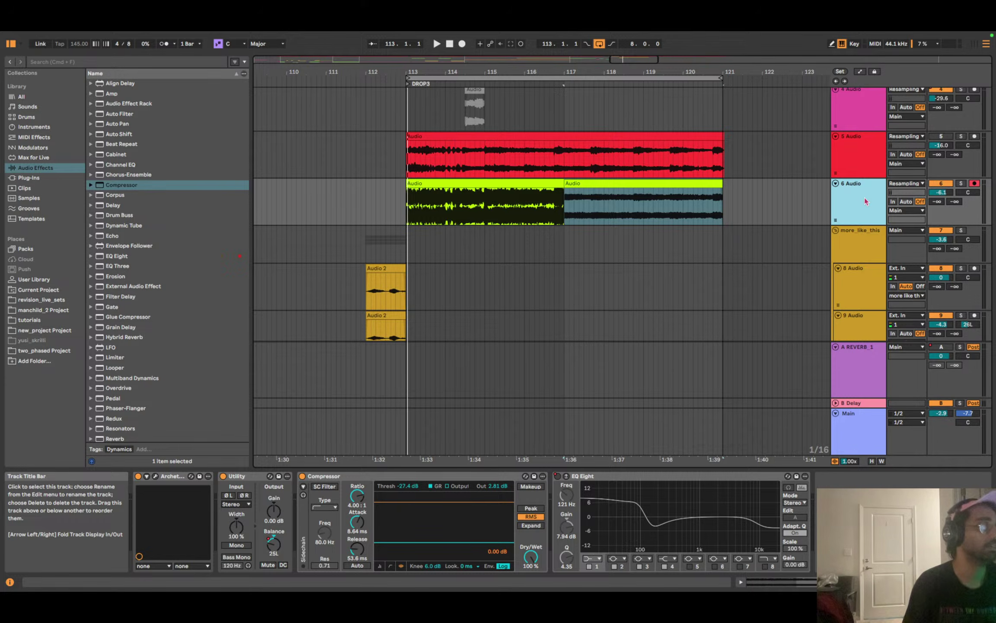
key("space")
left_click(397, 212)
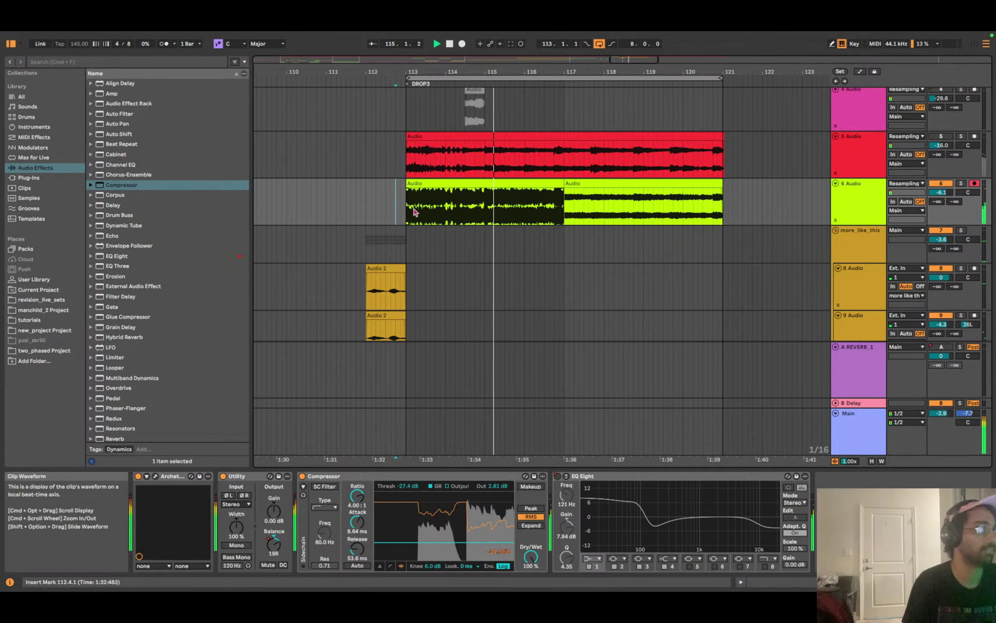
left_click(414, 212)
key("space")
key("space")
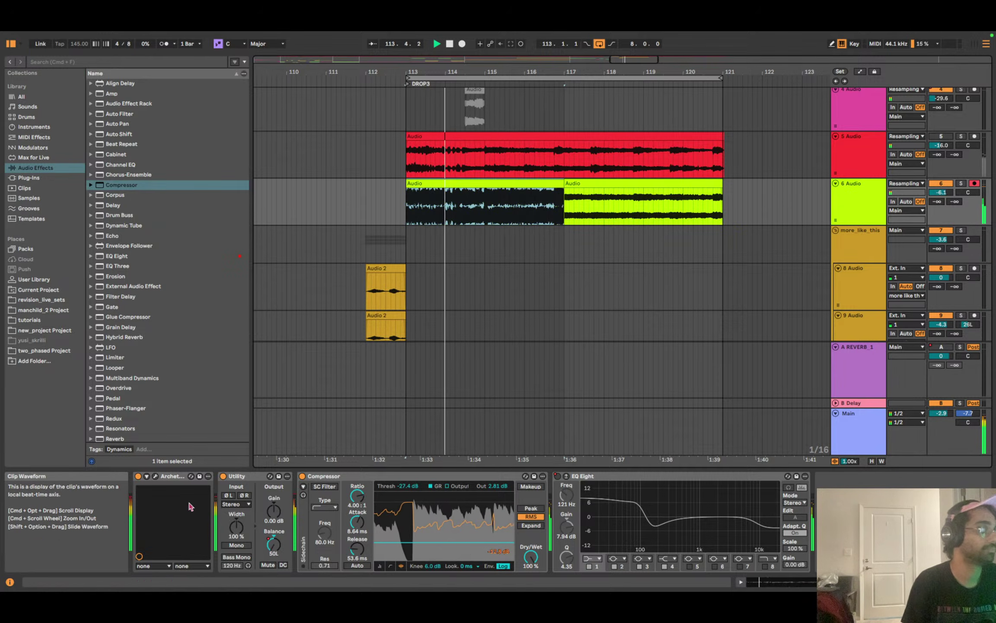
Check the pedals page of Archetype Misha Mansoor X on 6 Audio during playback and close the plug-in window.
key("space")
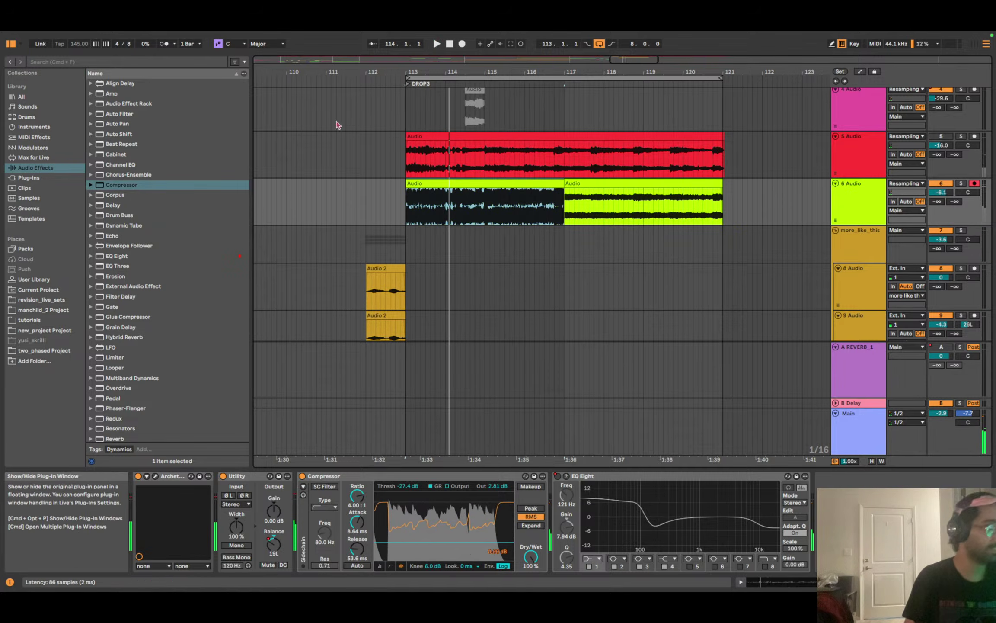
key("super+alt+p")
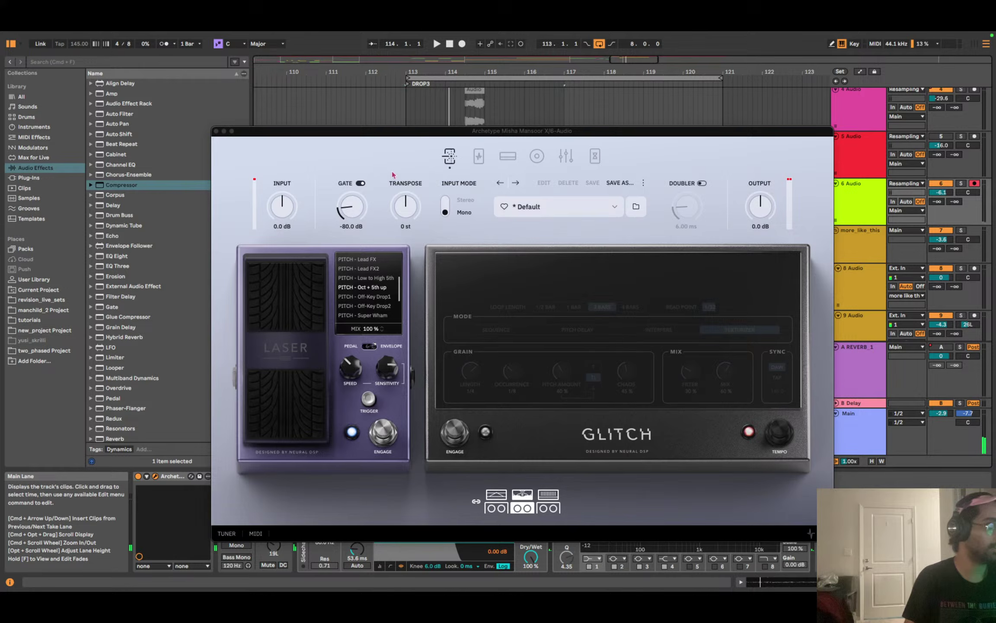
left_click(477, 165)
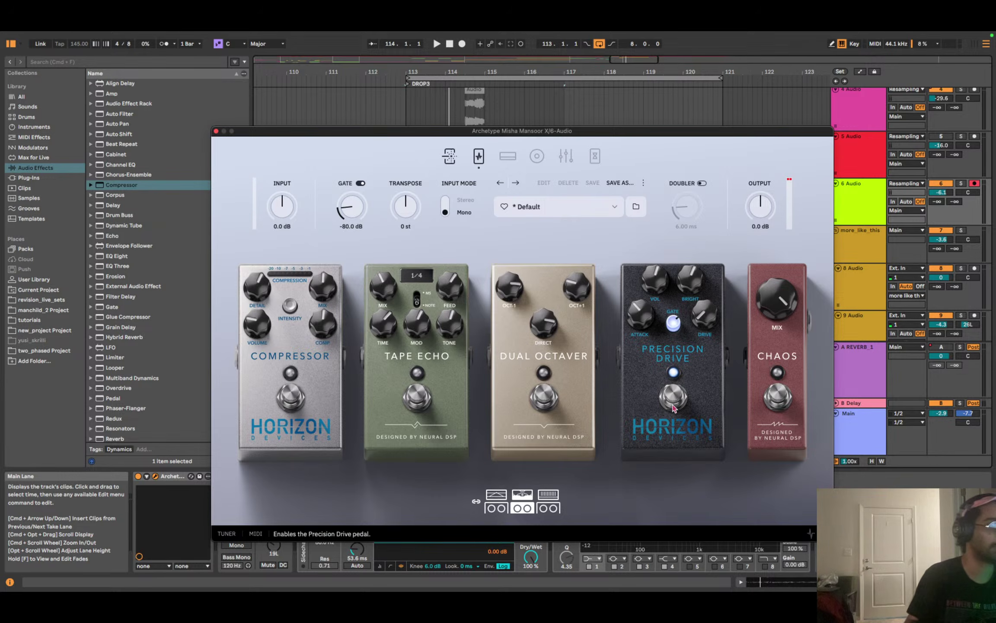
key("space")
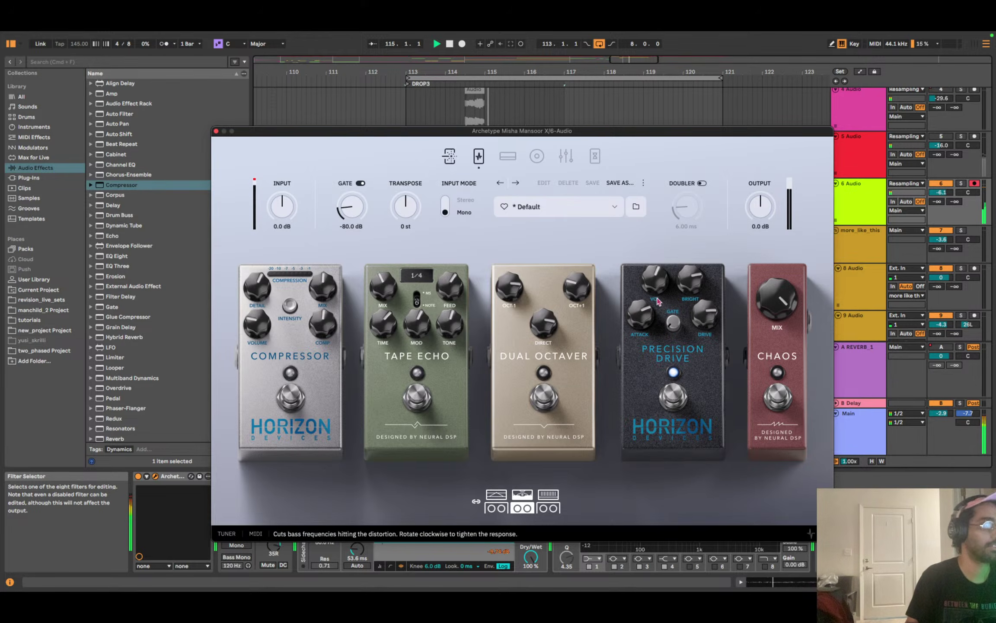
left_click(216, 132)
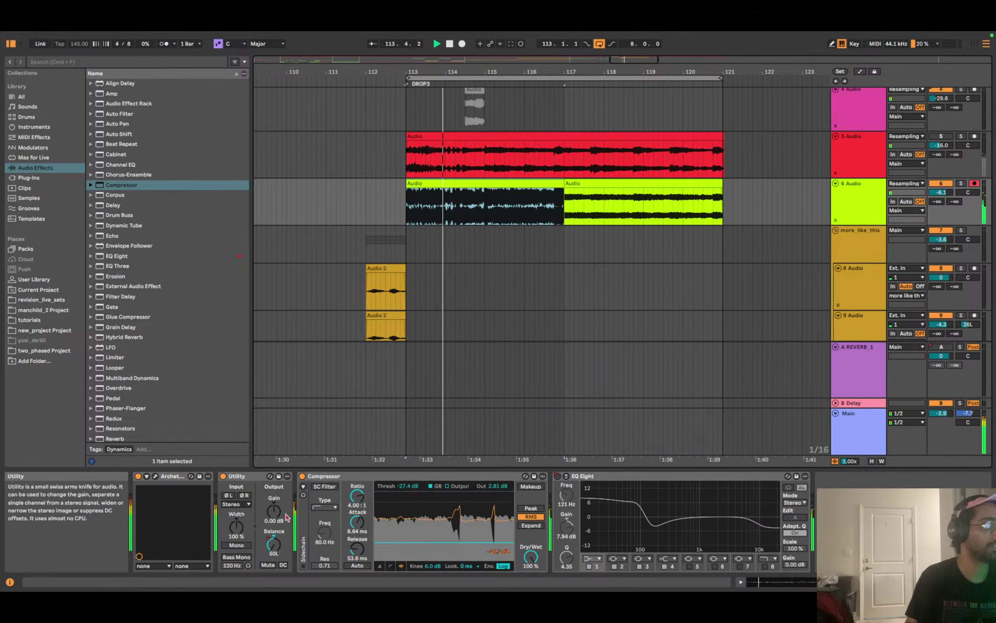
Raise the Utility gain on 6 Audio to 3.89 dB and set Archetype Misha Mansoor X's input to -10.7 dB and output to +7.9 dB.
left_click_drag(267, 514, 268, 493)
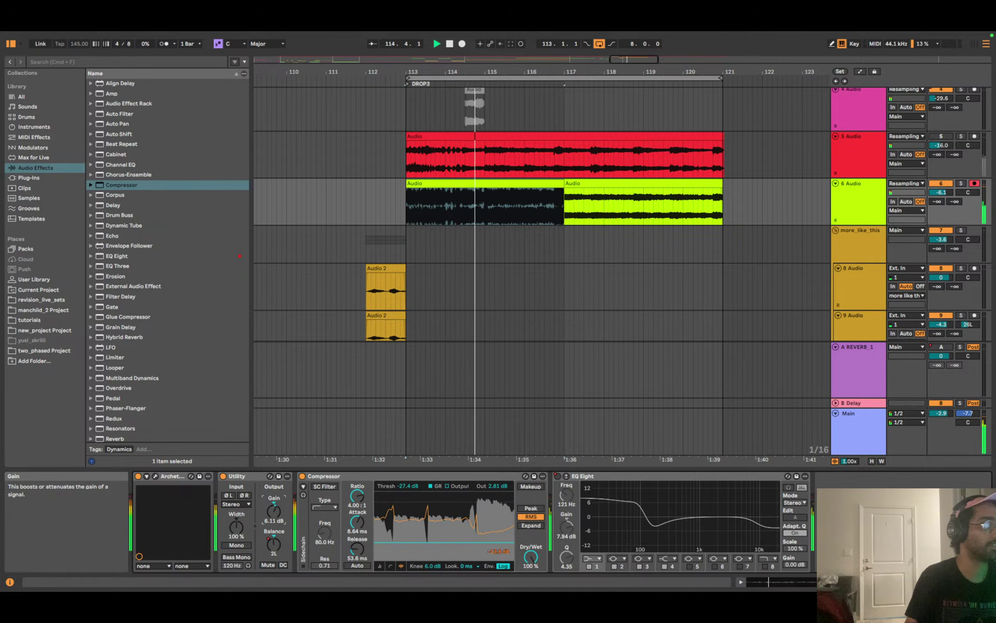
left_click(152, 478)
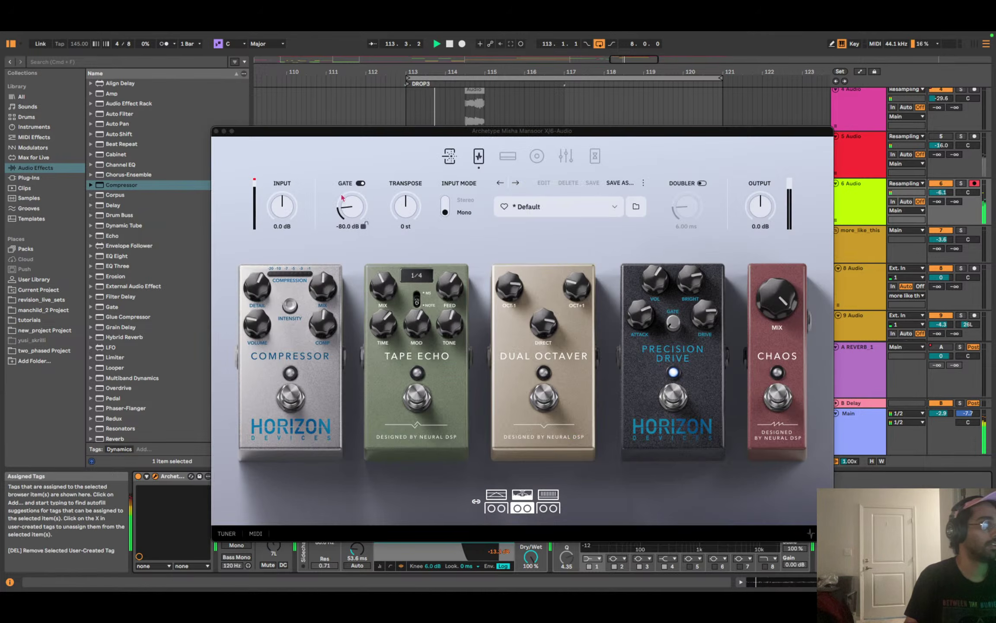
left_click_drag(282, 207, 254, 225)
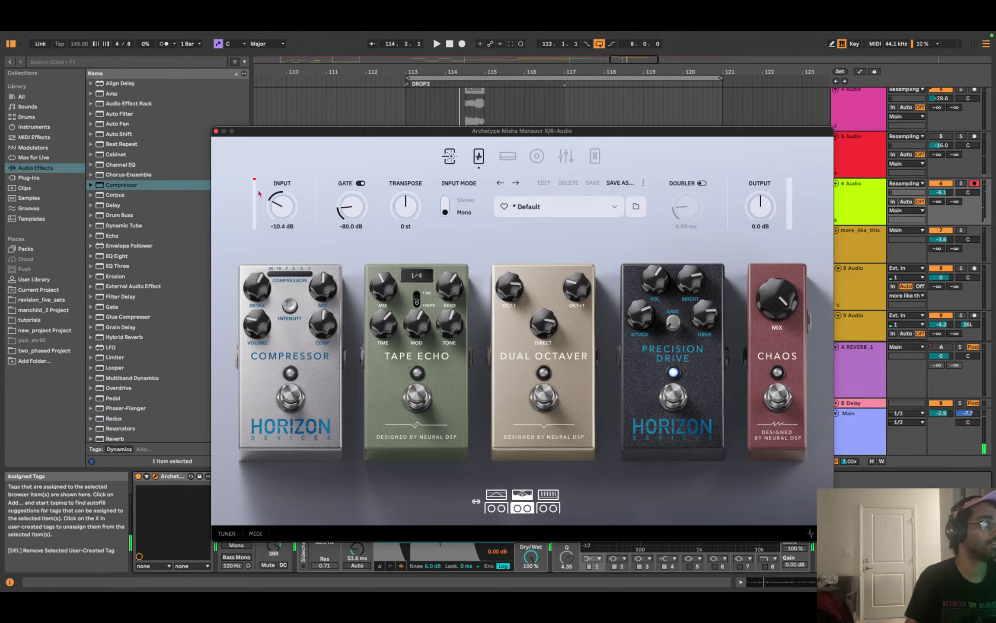
key("space")
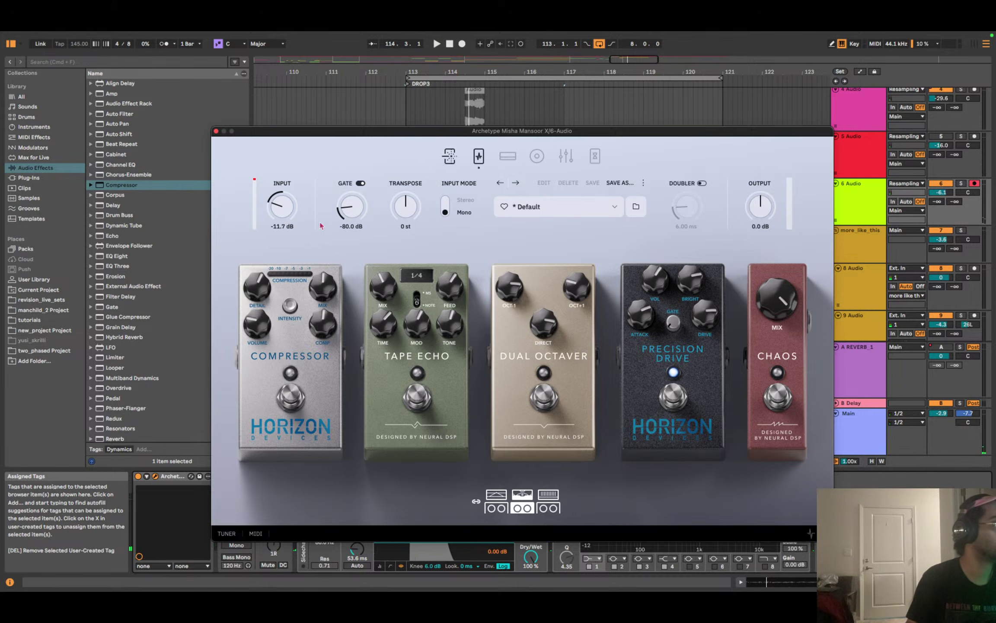
key("space")
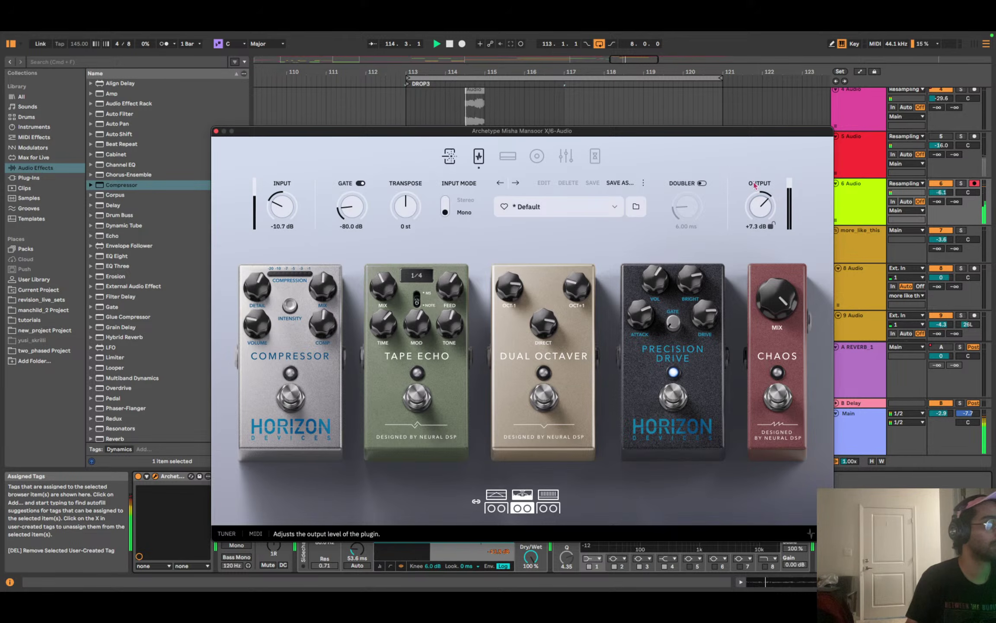
key("space")
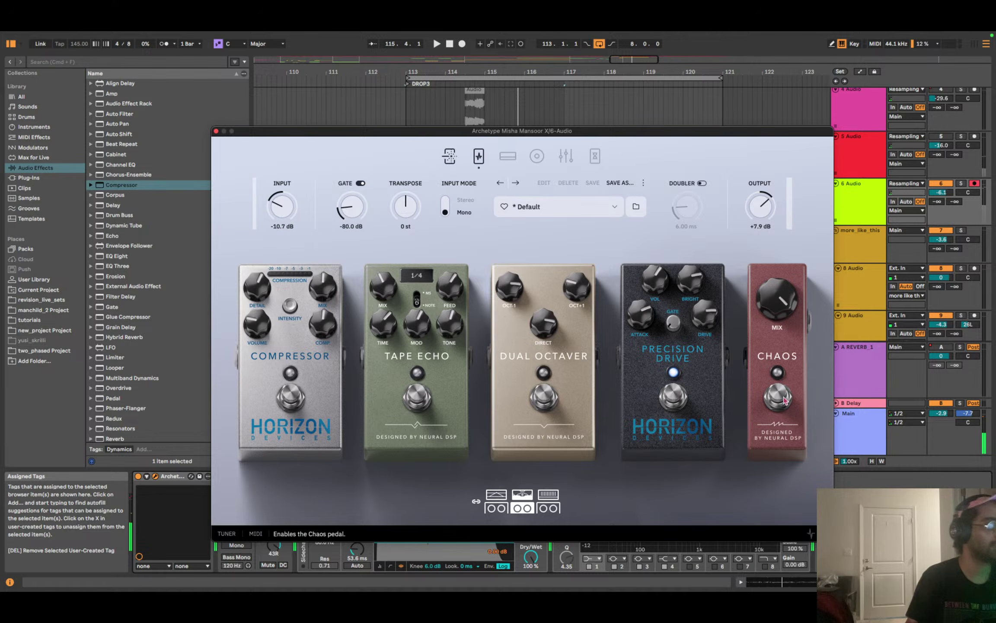
Engage the Chaos pedal, close the plug-in window and play back DROP3 to check the sound.
left_click(785, 400)
key("space")
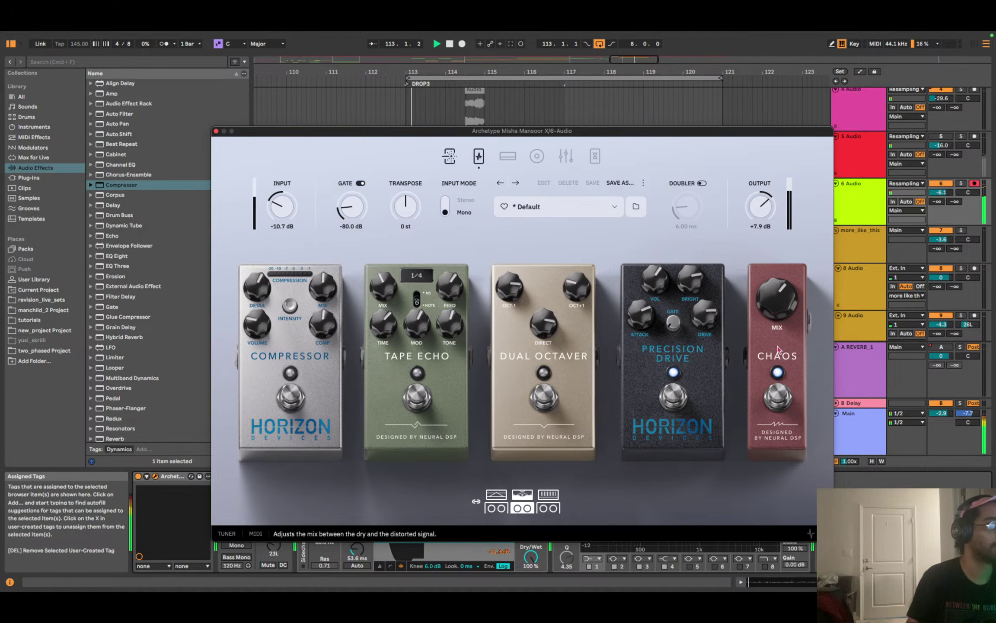
left_click(217, 131)
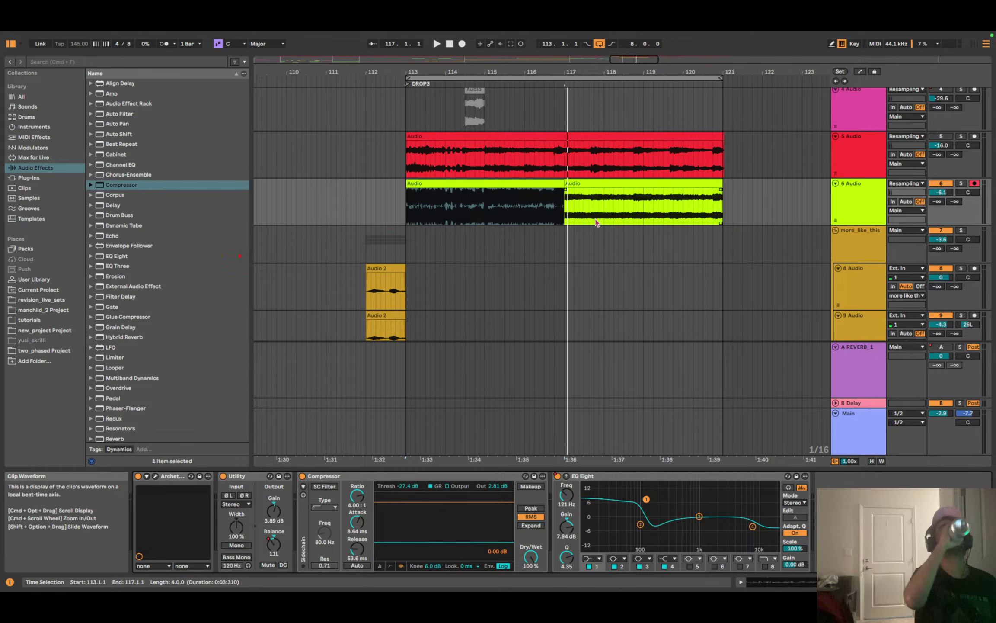
key("space")
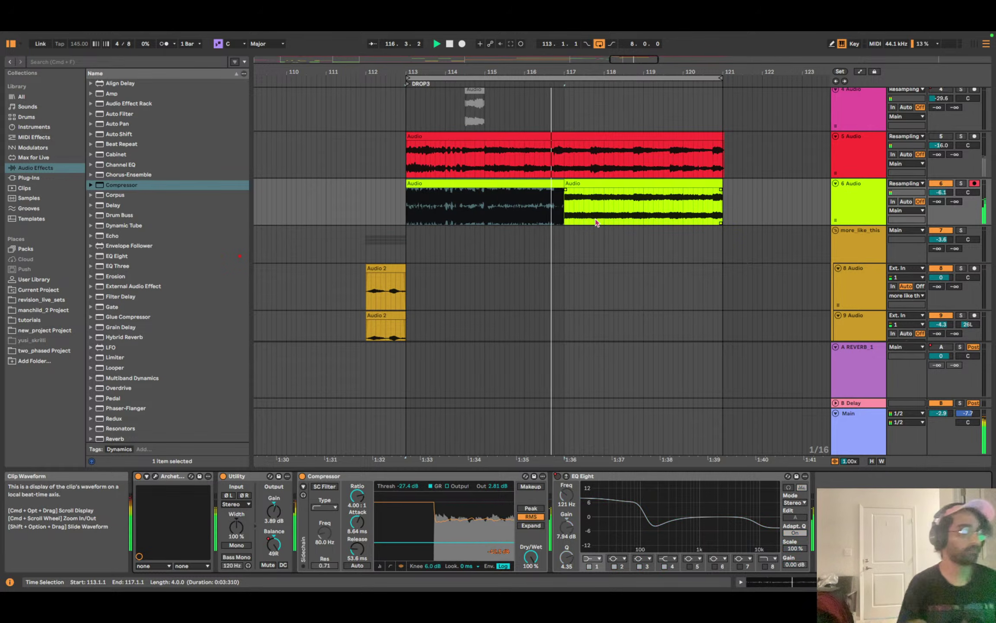
left_click(338, 207)
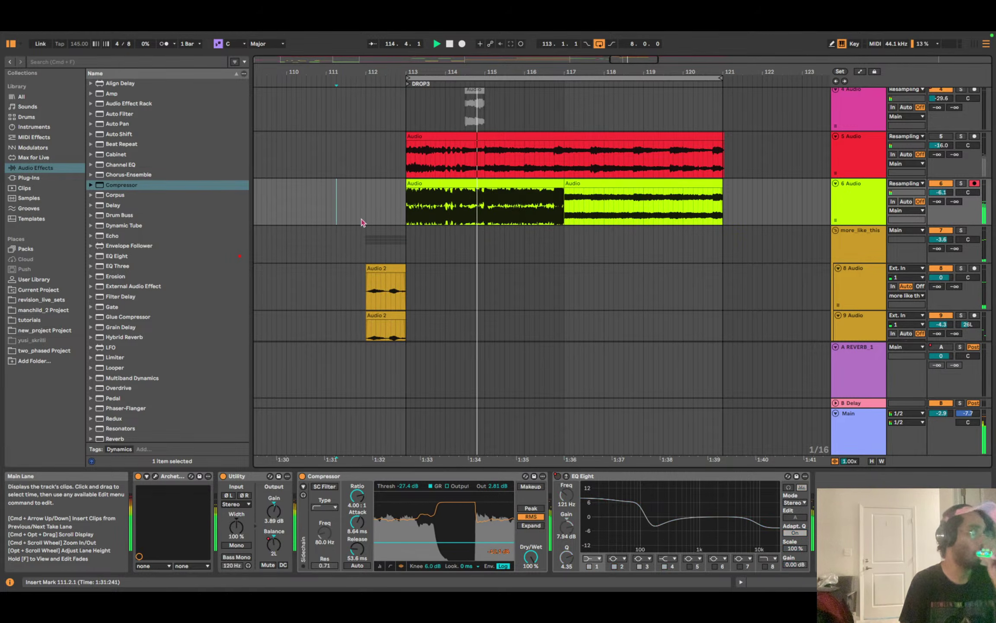
left_click(466, 184)
key("space")
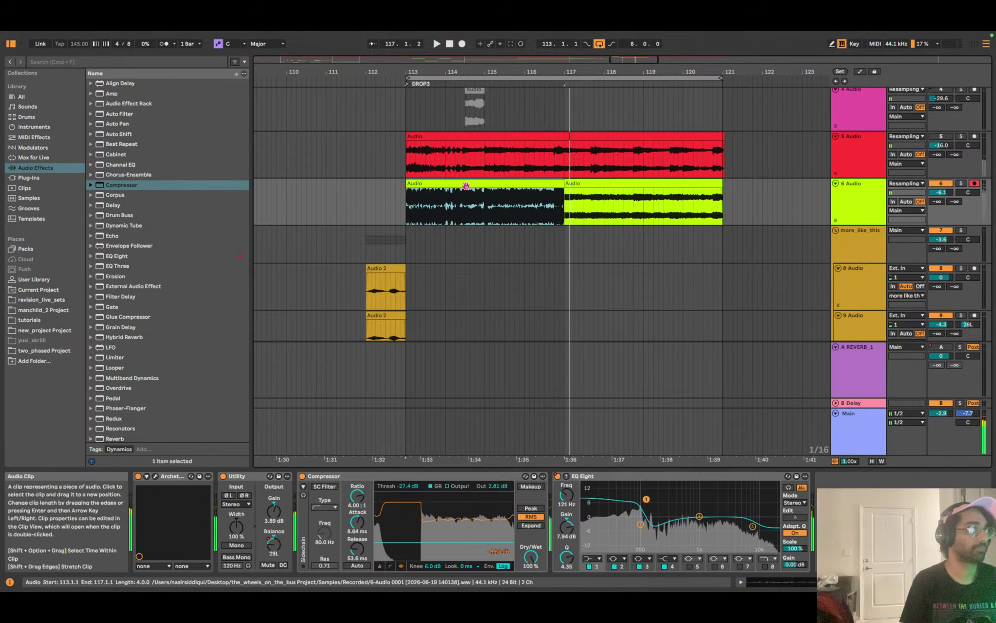
key("space")
Redraw the Utility Balance automation over the first 6 Audio clip with narrower left-right steps, play it back and hide the automation.
right_click(274, 544)
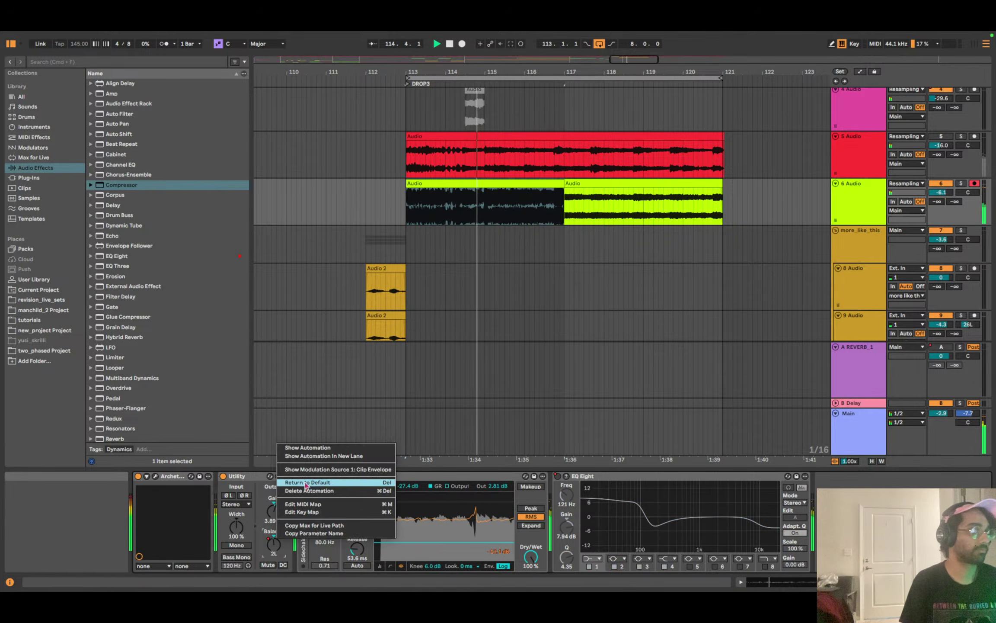
left_click(306, 446)
key("b")
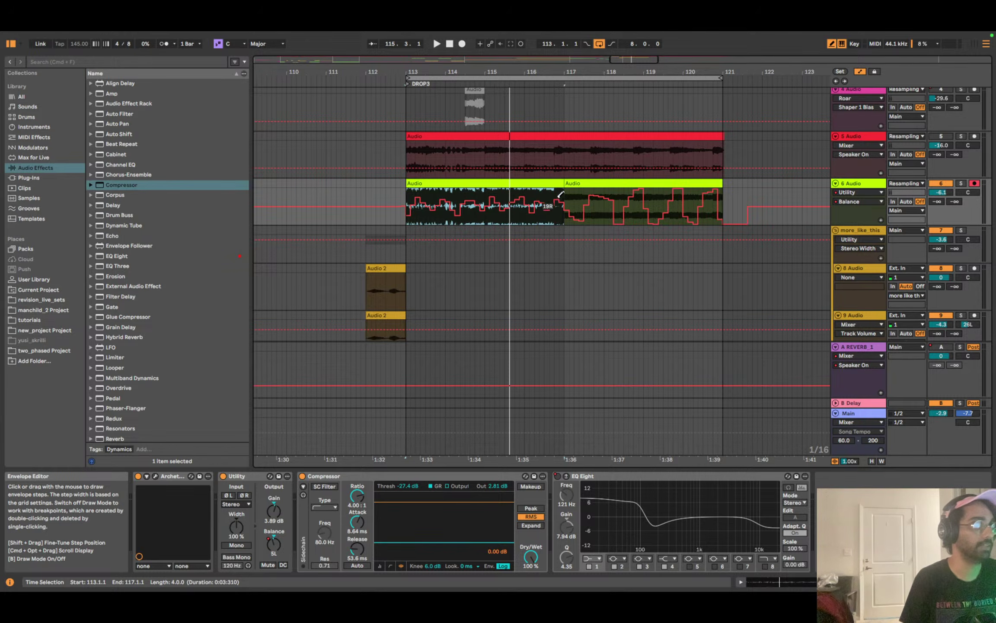
key("space")
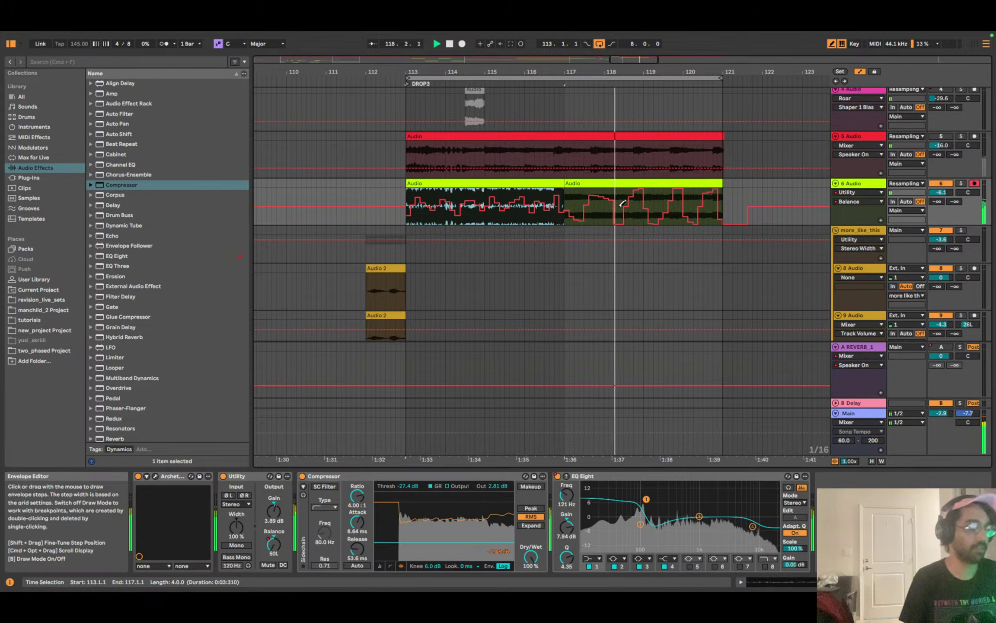
key("a")
left_click(408, 211)
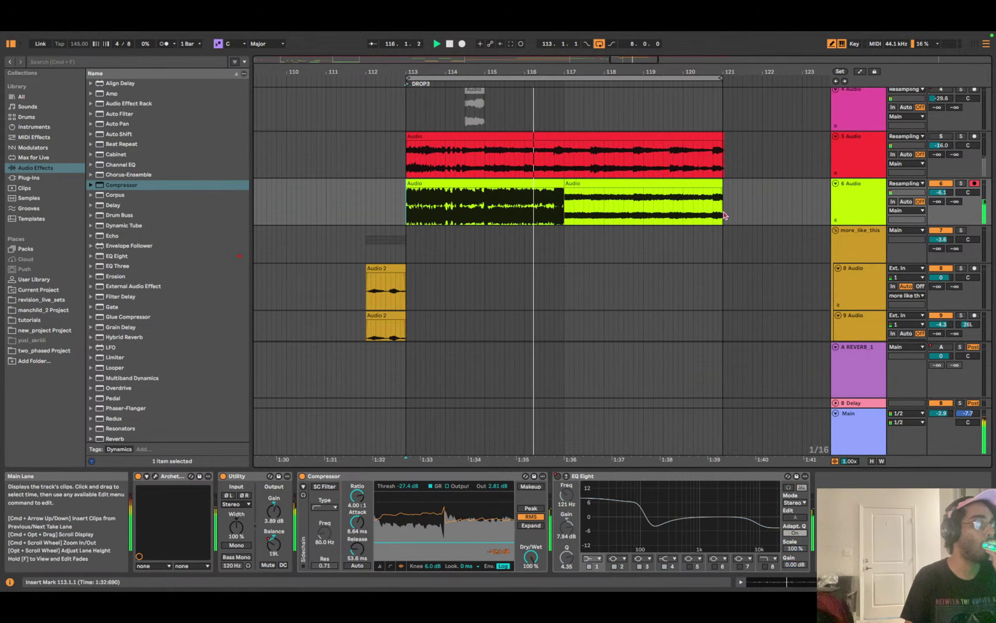
Insert a new audio track below 6 Audio and move the clip at 117.1.1 onto it at the same position.
right_click(870, 208)
key("super+t")
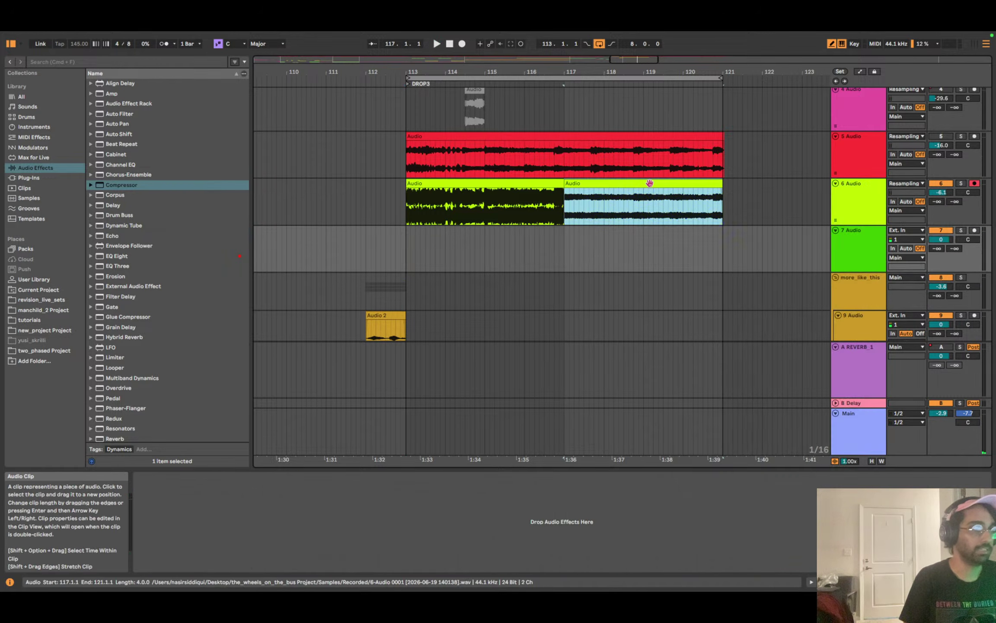
left_click(648, 187)
key("Delete")
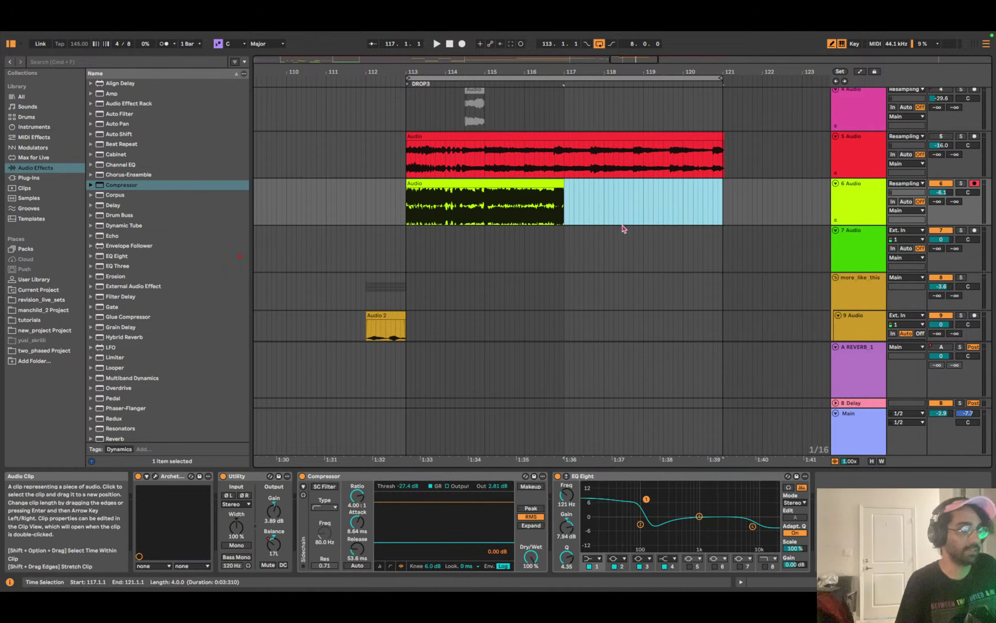
left_click(574, 248)
key("super+v")
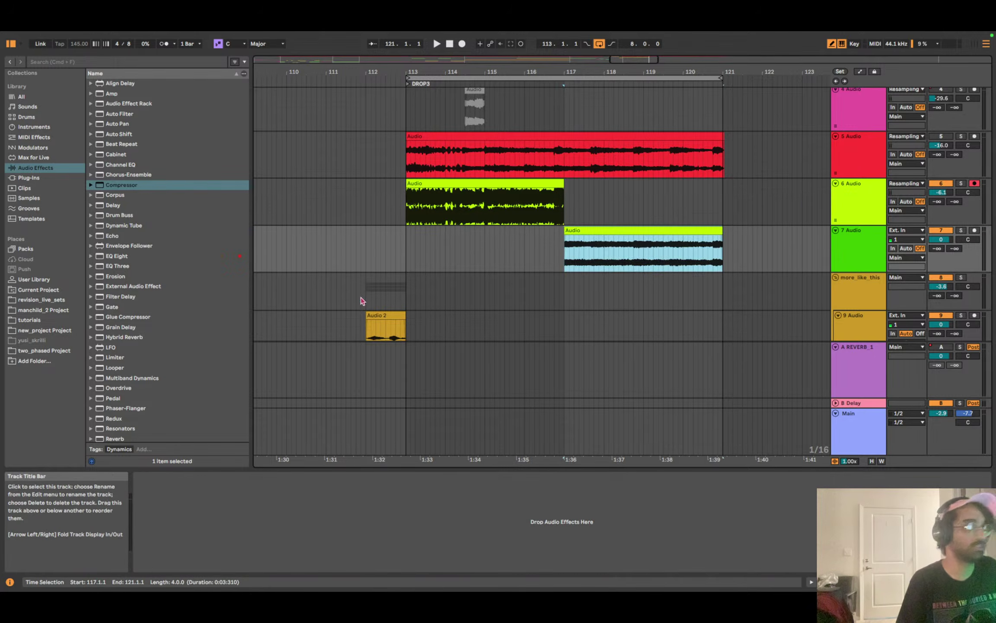
Load Neural DSP's Archetype Misha Mansoor X on 7 Audio and show its LASER and GLITCH pedals.
left_click(39, 179)
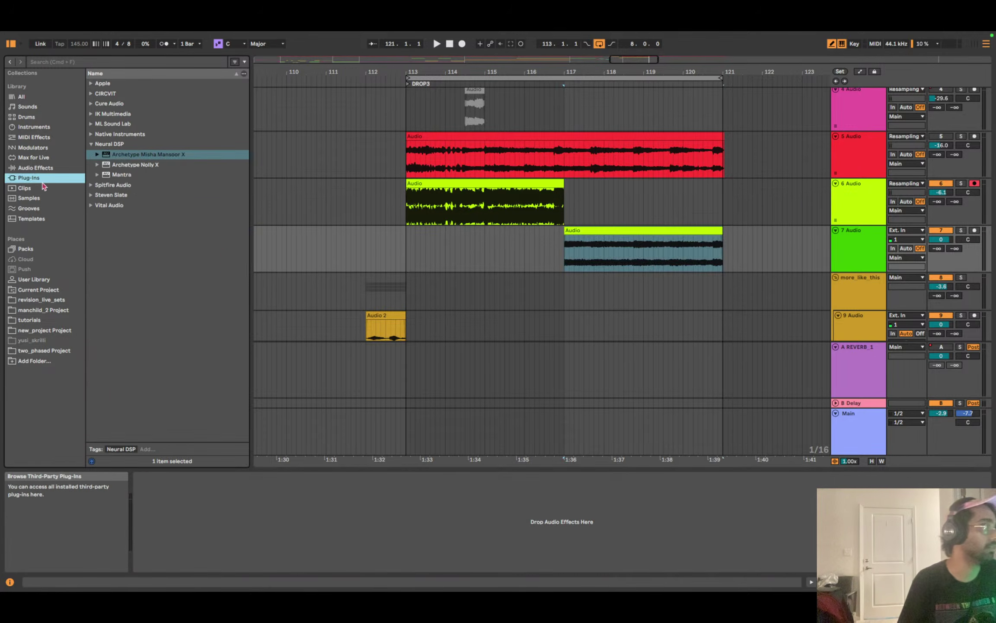
double_click(137, 161)
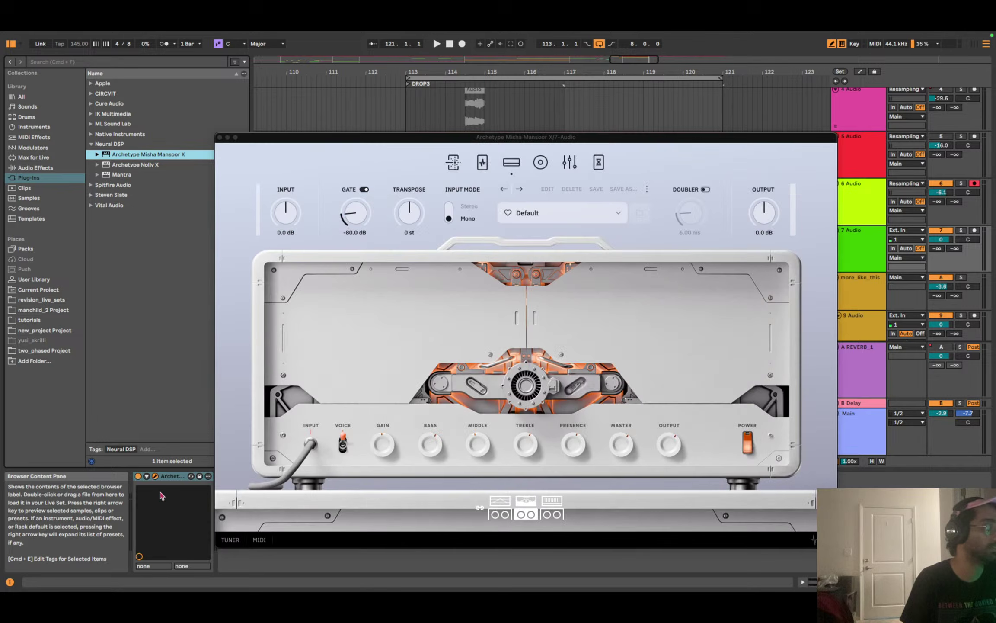
left_click(460, 167)
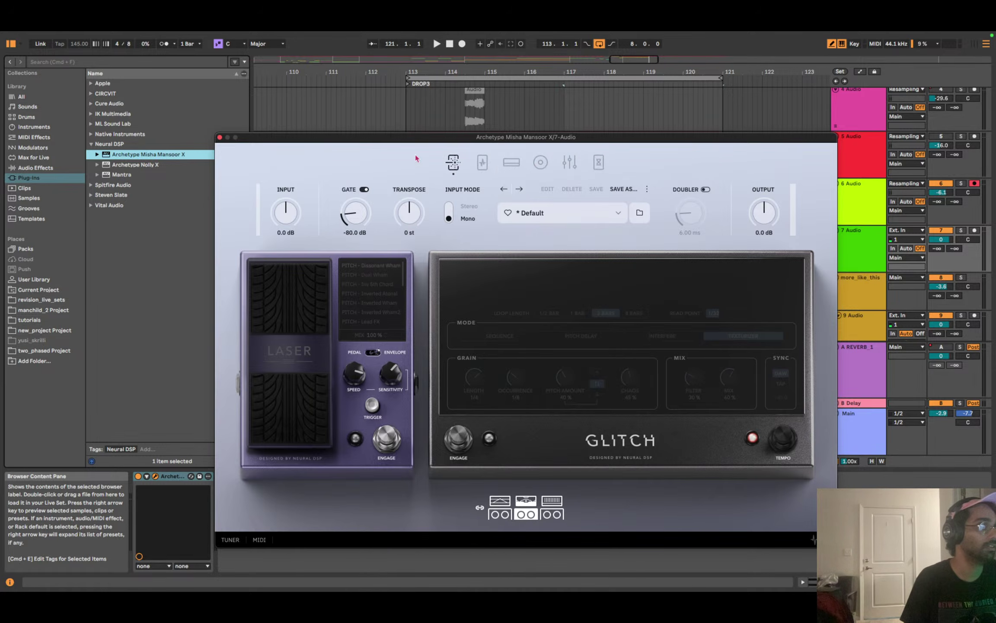
Engage the GLITCH pedal on 7 Audio, loop its clip from 117.1.1 to 121.1.1 and start playback.
left_click(468, 448)
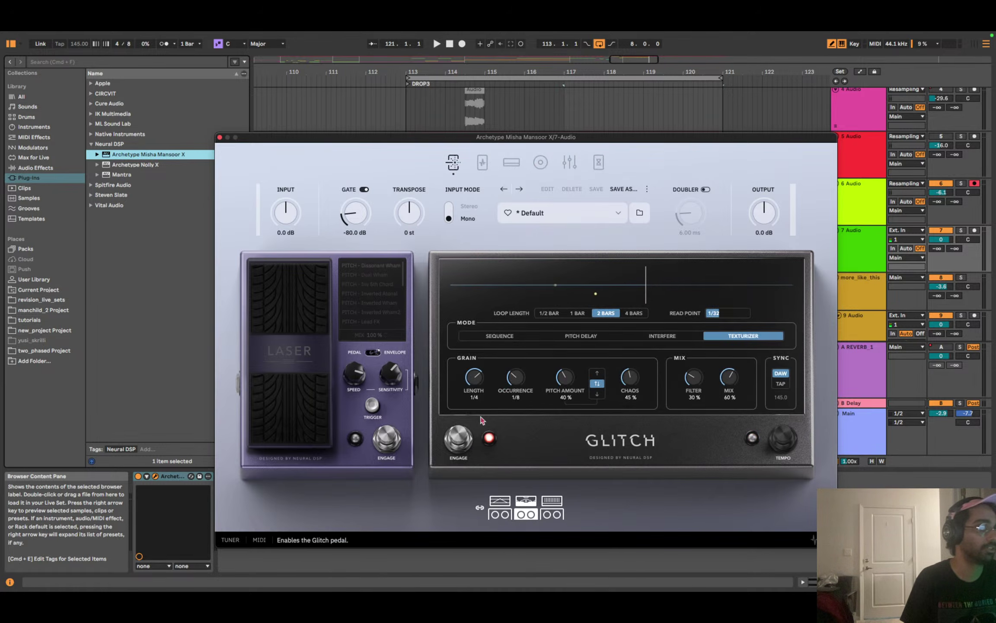
left_click_drag(690, 140, 664, 355)
left_click(615, 231)
key("super+l")
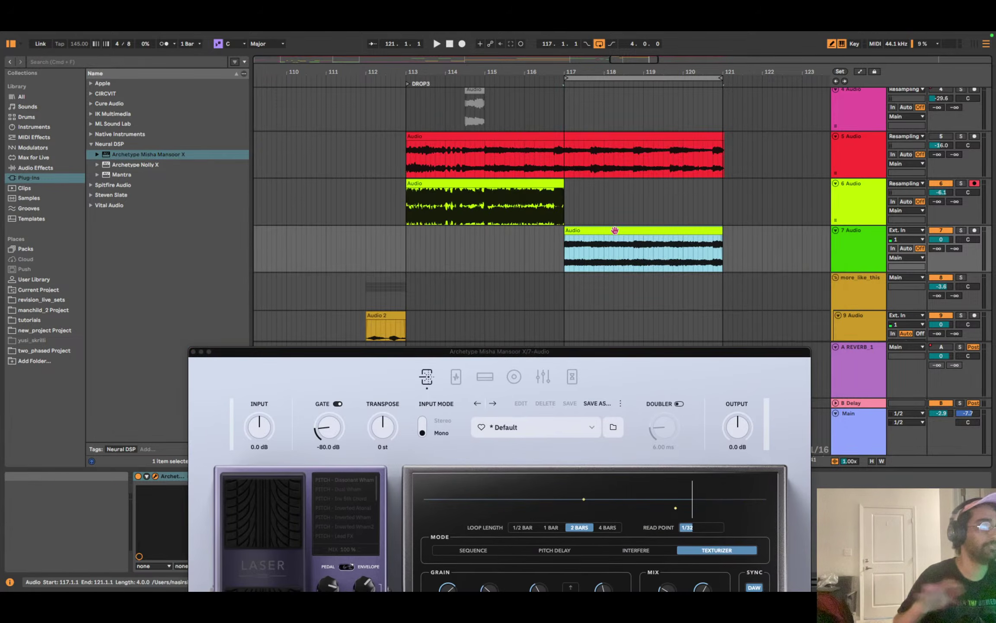
left_click_drag(493, 357, 431, 111)
key("space")
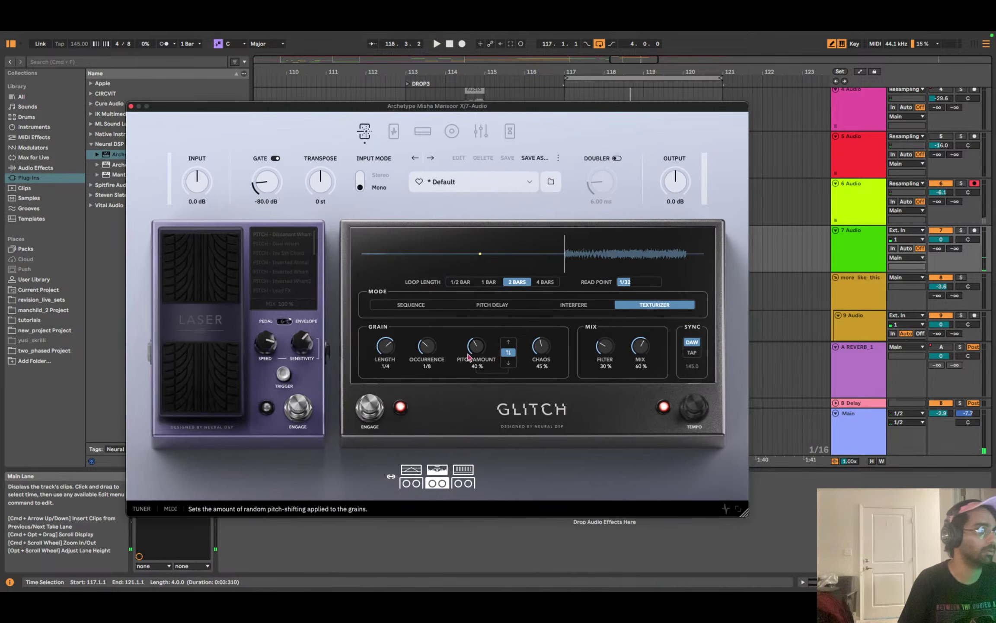
Set the GLITCH pedal to Pitch Amount 62 %, Occurrence 1/16, Loop Length 1 Bar, Filter 26 % and Mix 88 %.
left_click_drag(476, 348, 471, 327)
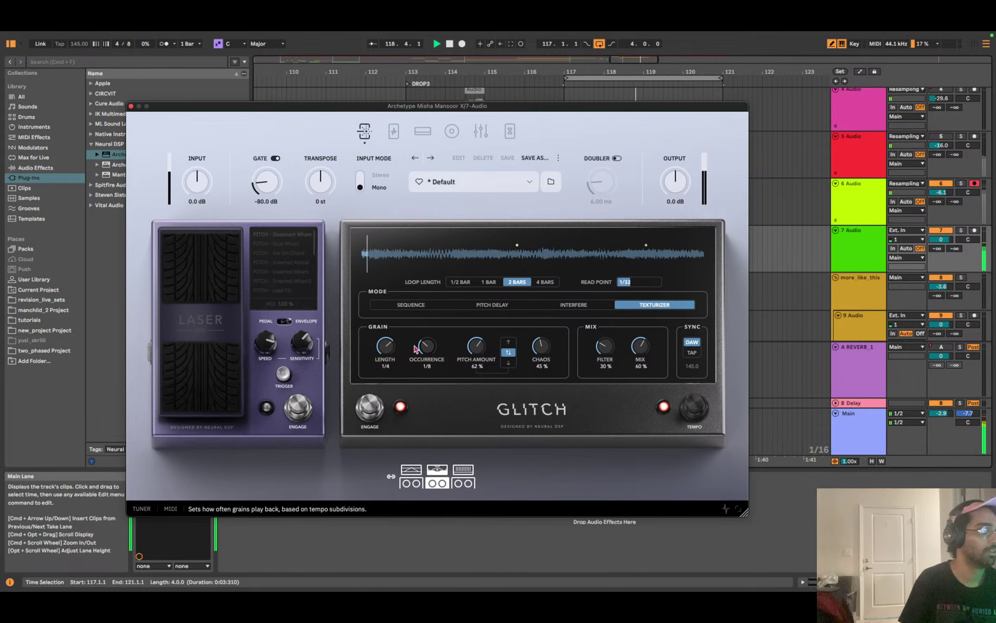
left_click(460, 281)
left_click(488, 283)
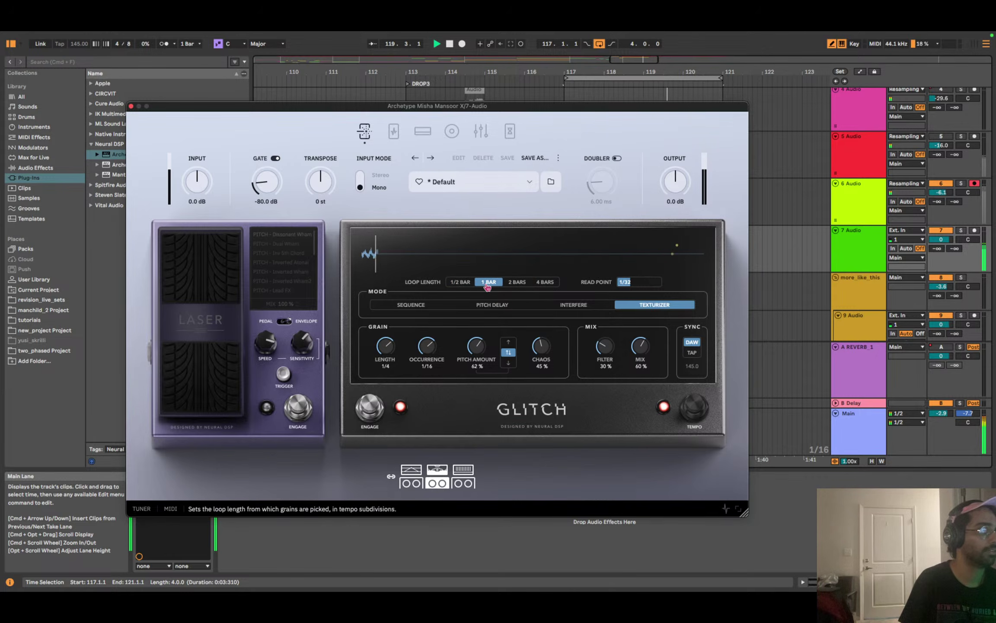
left_click_drag(605, 346, 600, 307)
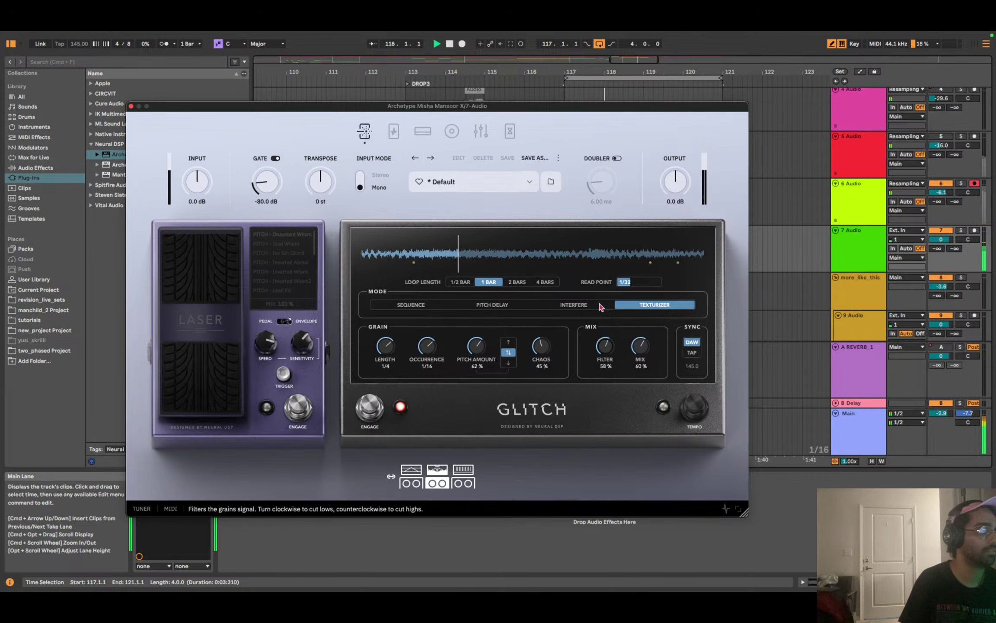
left_click_drag(622, 406, 650, 295)
left_click_drag(641, 346, 644, 380)
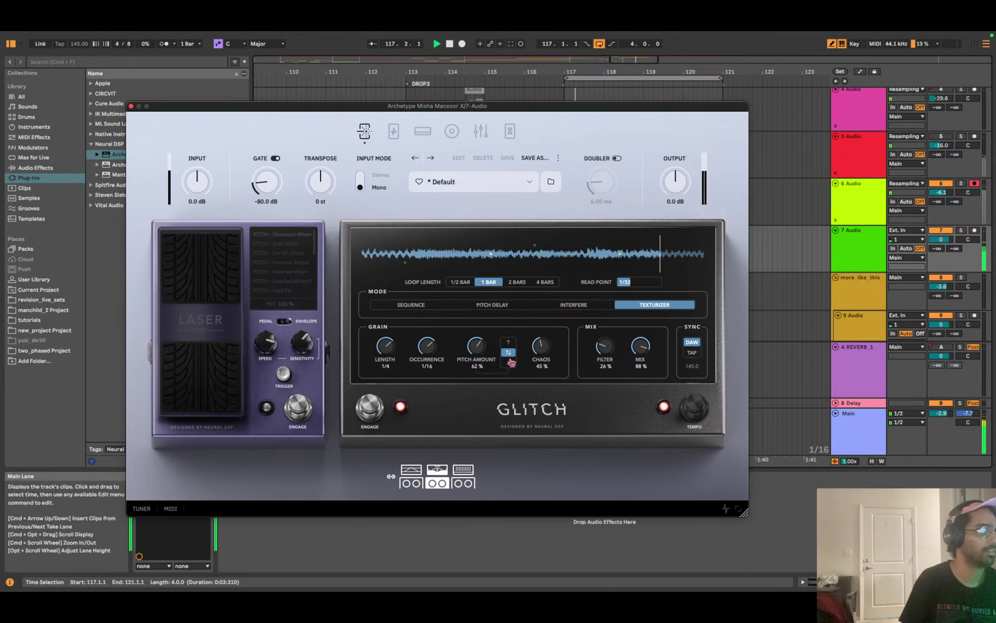
Make the GLITCH grains pitch upward only, with Pitch Amount 78 % and grain Length 1/2.
left_click_drag(477, 346, 477, 303)
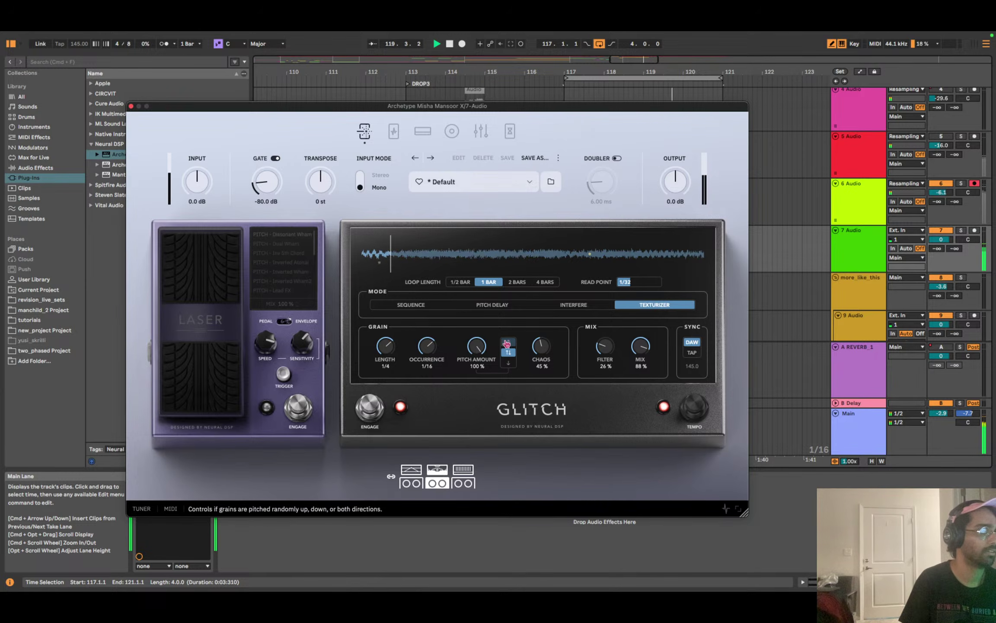
left_click(509, 364)
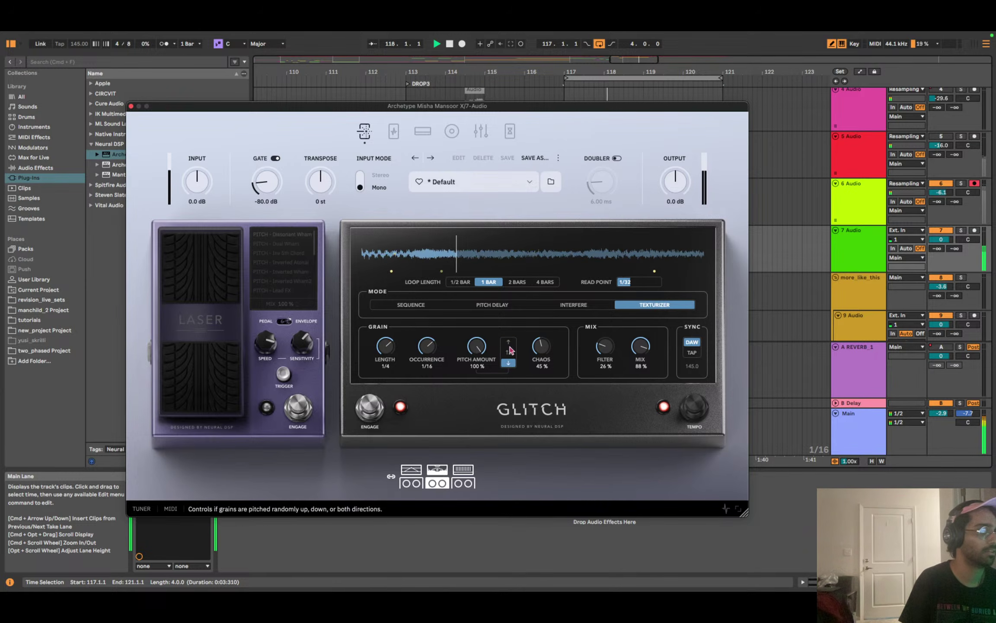
left_click(508, 342)
left_click_drag(476, 346, 479, 379)
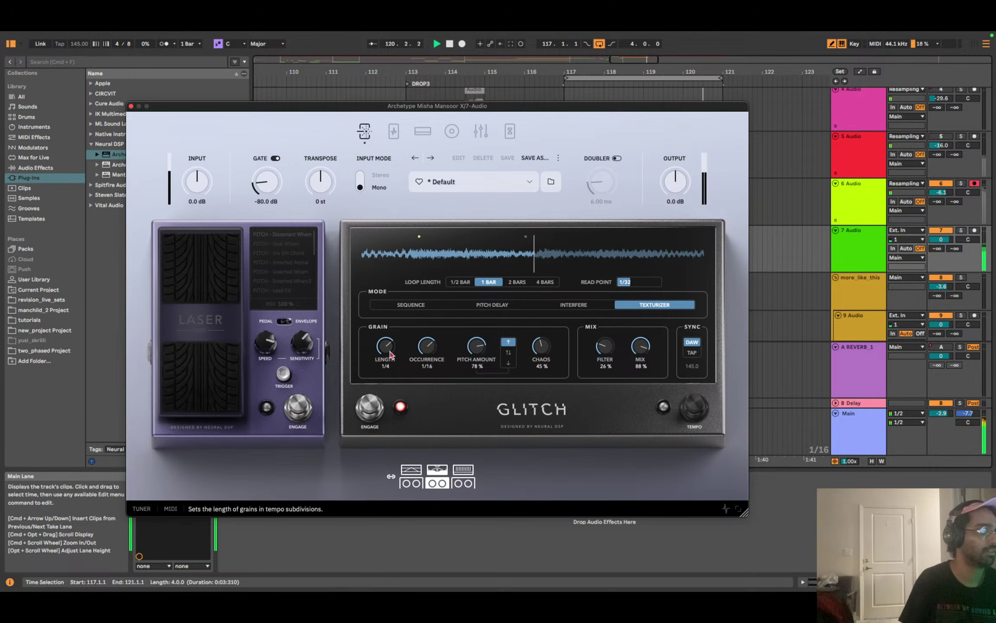
left_click_drag(385, 346, 378, 337)
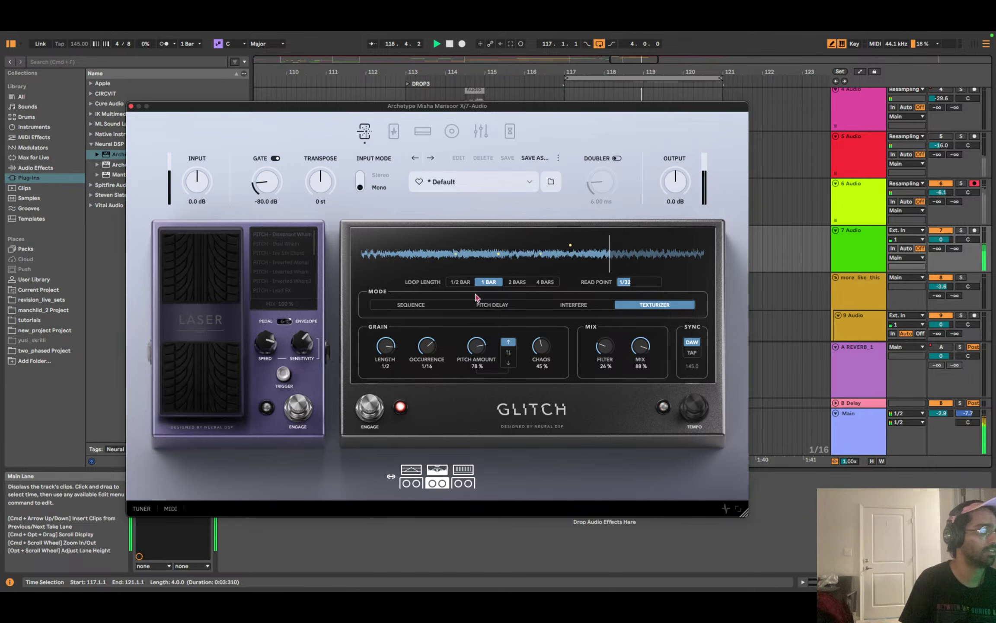
Try GLITCH loop lengths of 1/2 Bar and 2 Bars and return to 1 Bar.
left_click(460, 281)
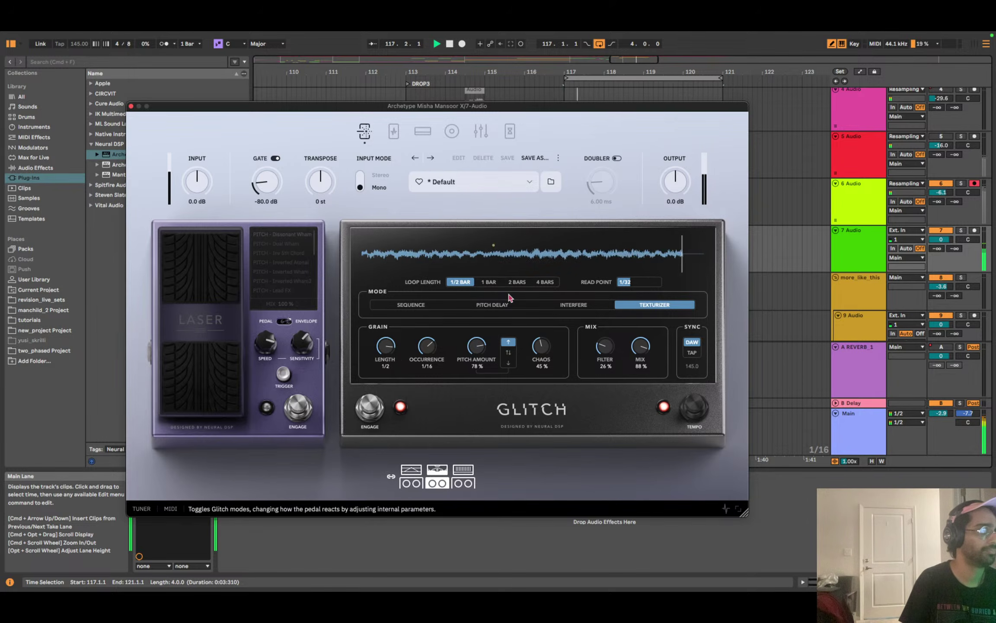
left_click(516, 282)
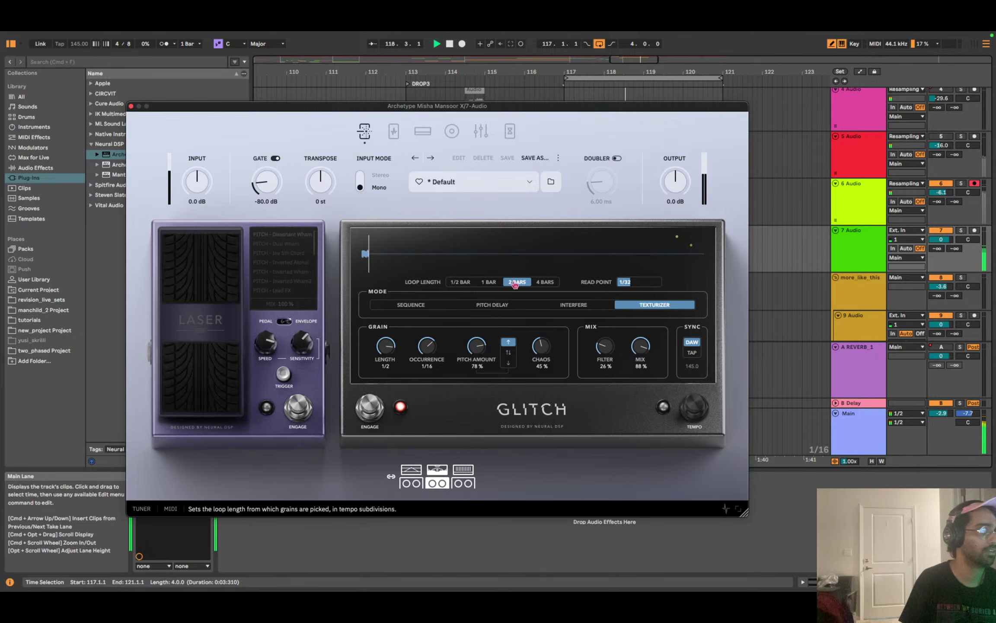
left_click(489, 281)
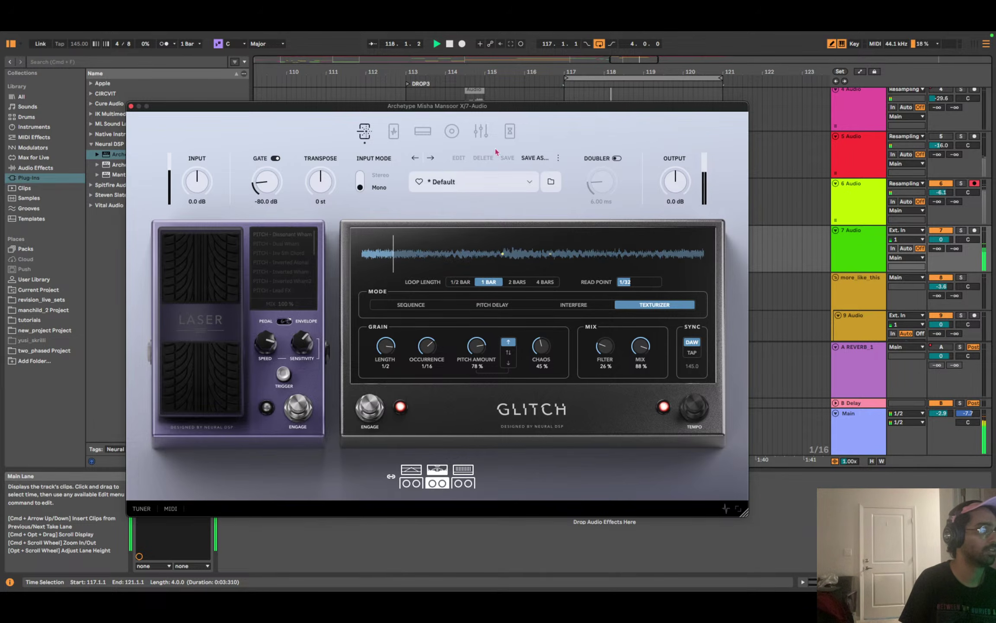
Try the MODULATOR pedal in Flanger mode during playback with Mix 0-75 %, Depth 0-56 % and Rate 0.1-1.7 Hz.
left_click(509, 131)
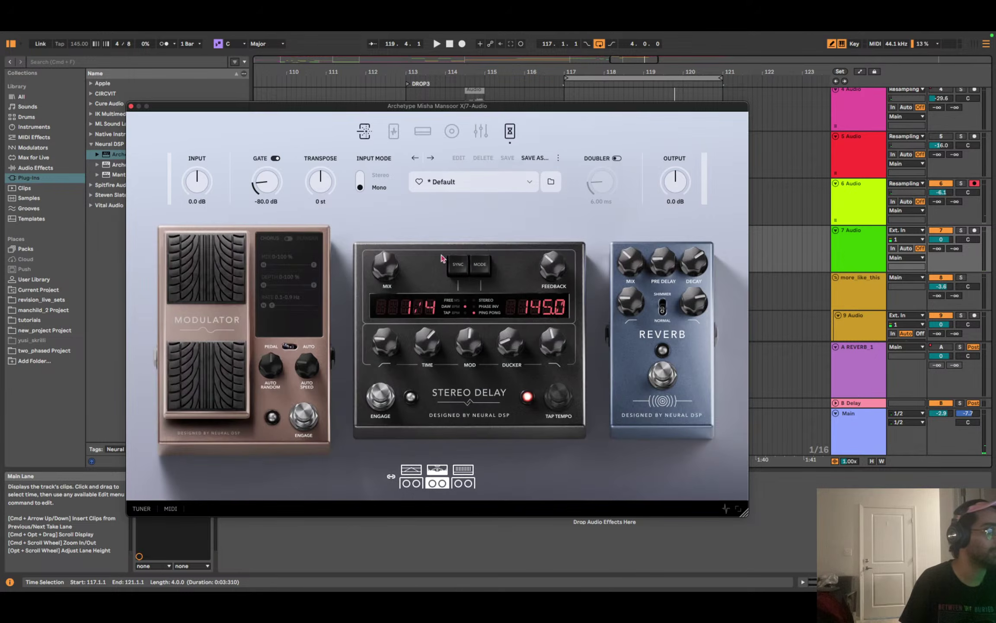
left_click(307, 423)
key("space")
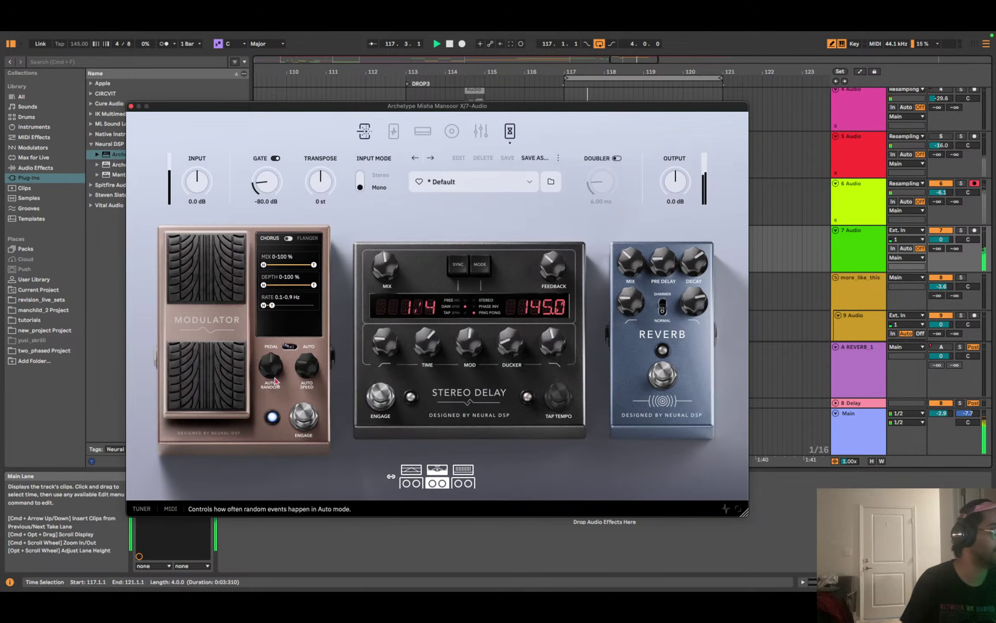
left_click(288, 239)
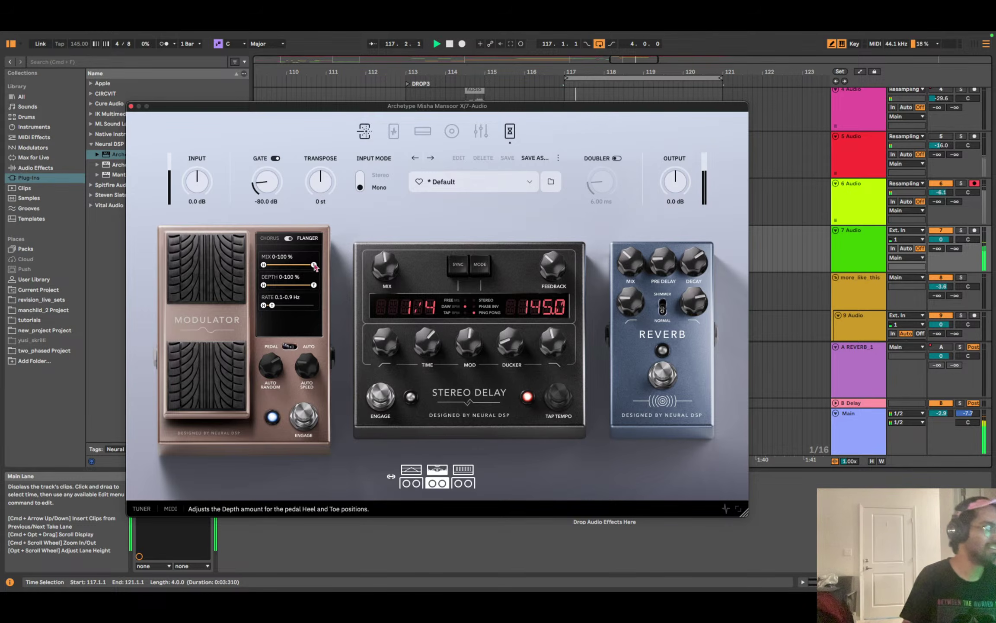
left_click_drag(314, 264, 286, 266)
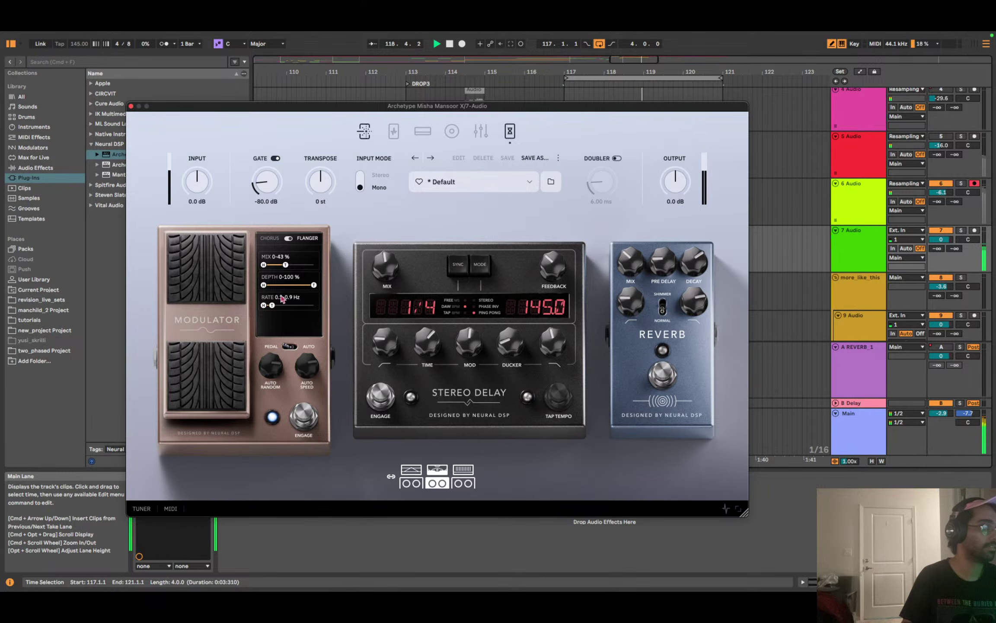
left_click_drag(298, 266, 281, 306)
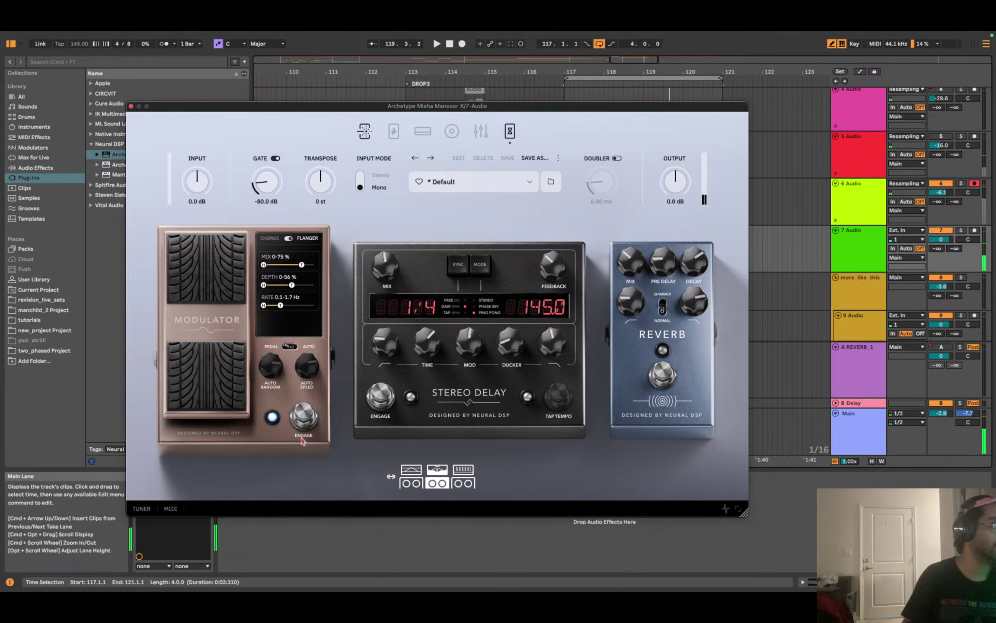
Bypass the MODULATOR in favour of the REVERB pedal and set the plug-in's output to -4.6 dB.
left_click(297, 416)
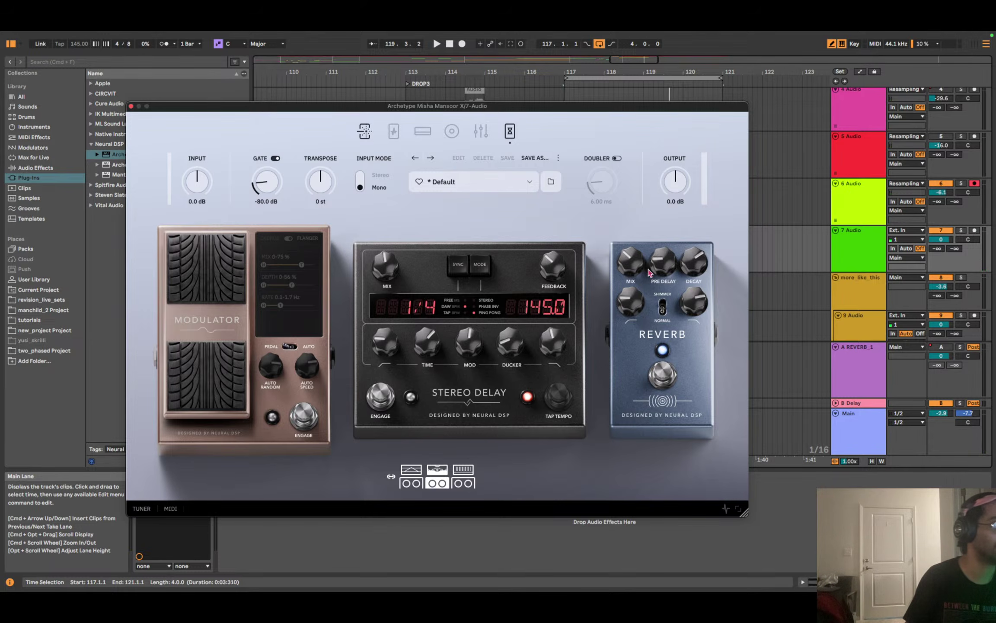
key("space")
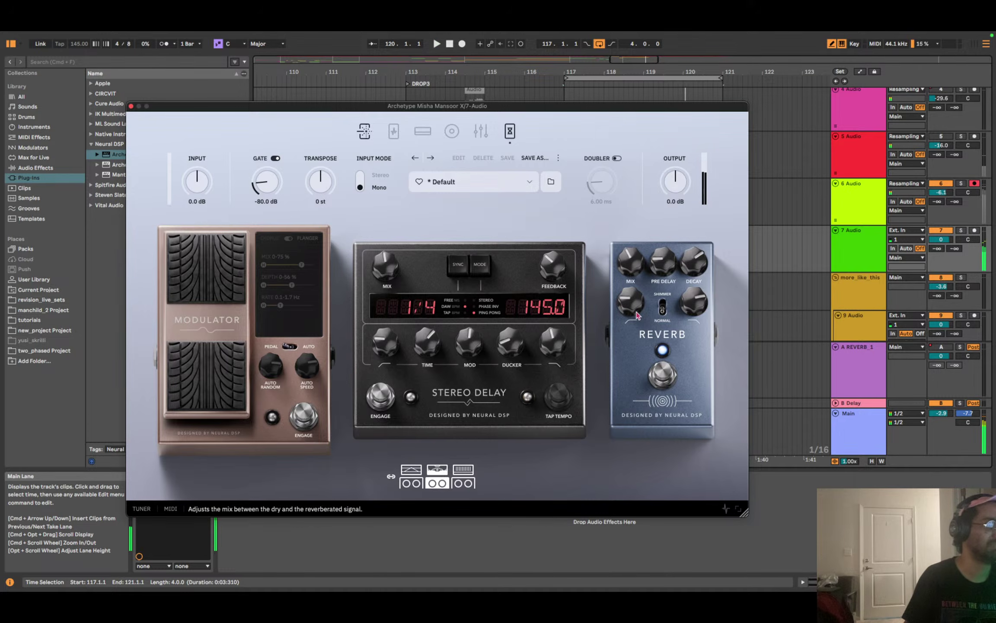
key("space")
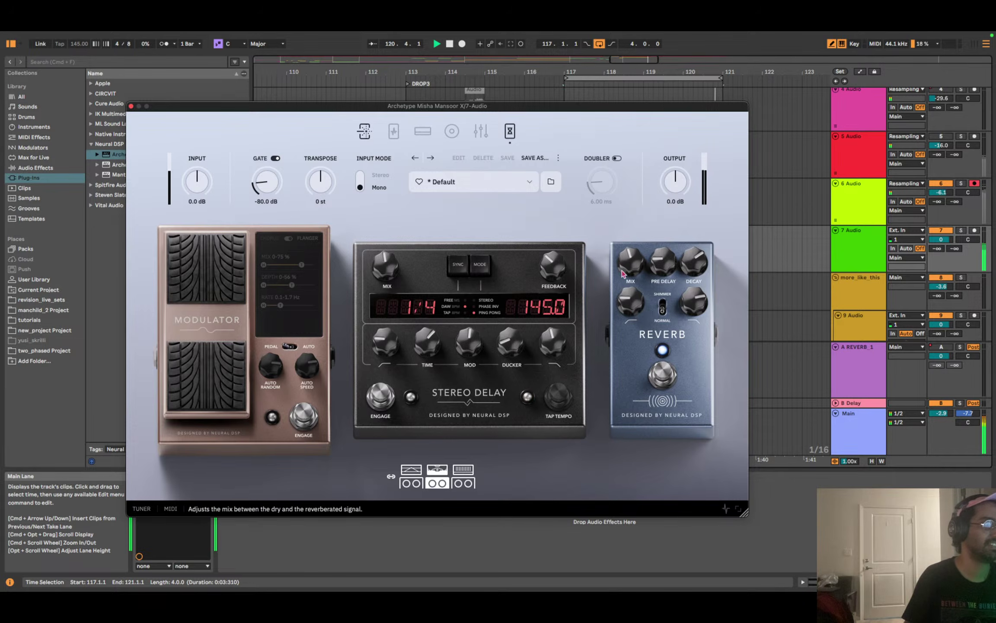
left_click_drag(675, 182, 675, 192)
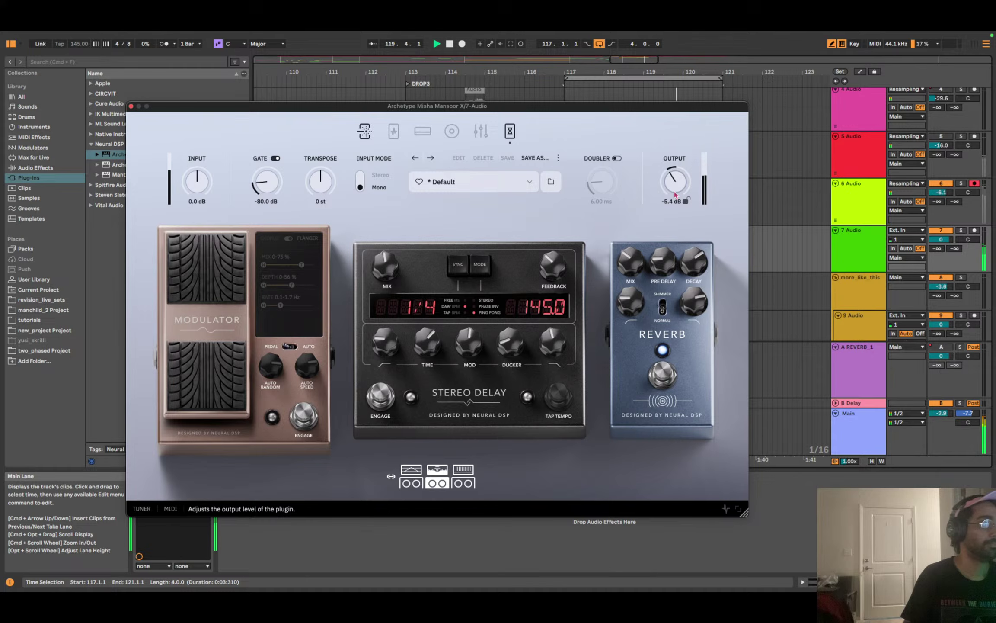
left_click(131, 107)
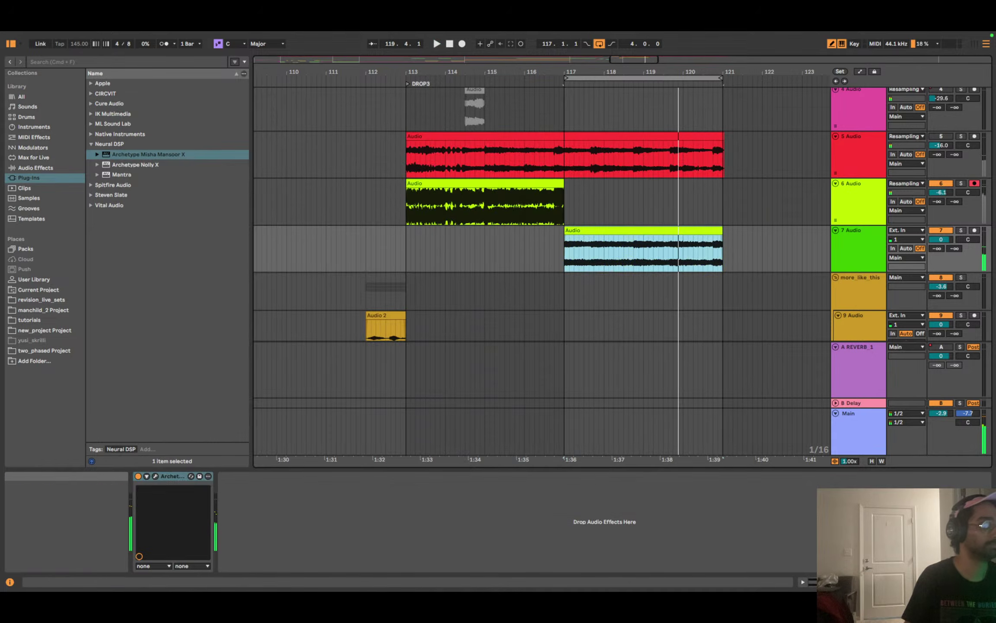
Try transposing the 7 Audio clip by +12 semitones during playback and reset its pitch to 0.
left_click(843, 582)
key("space")
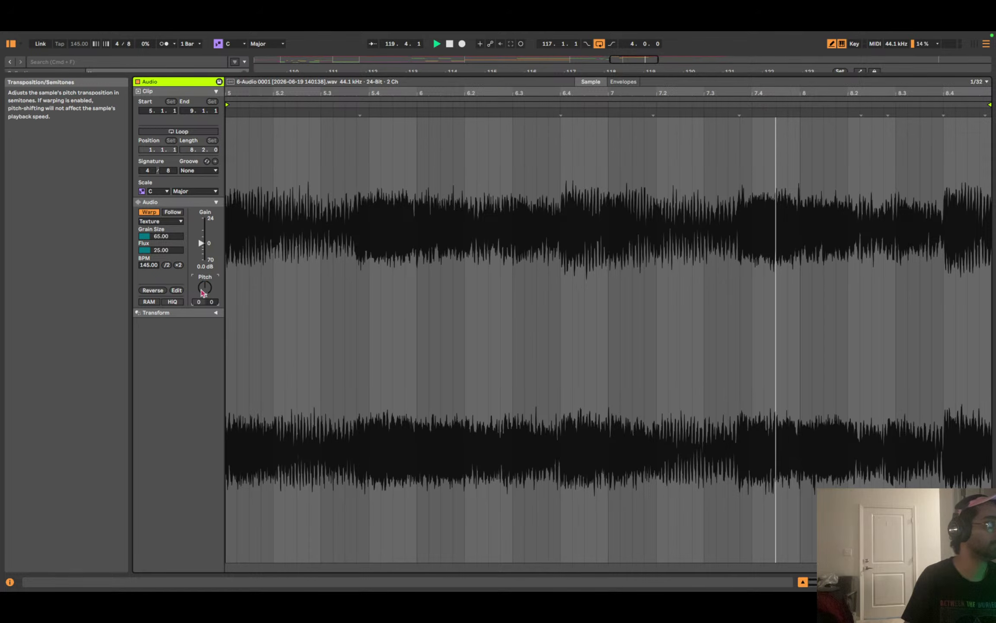
mouse_move(203, 293)
left_mouse_down()
mouse_move(203, 271)
mouse_move(203, 291)
left_mouse_up()
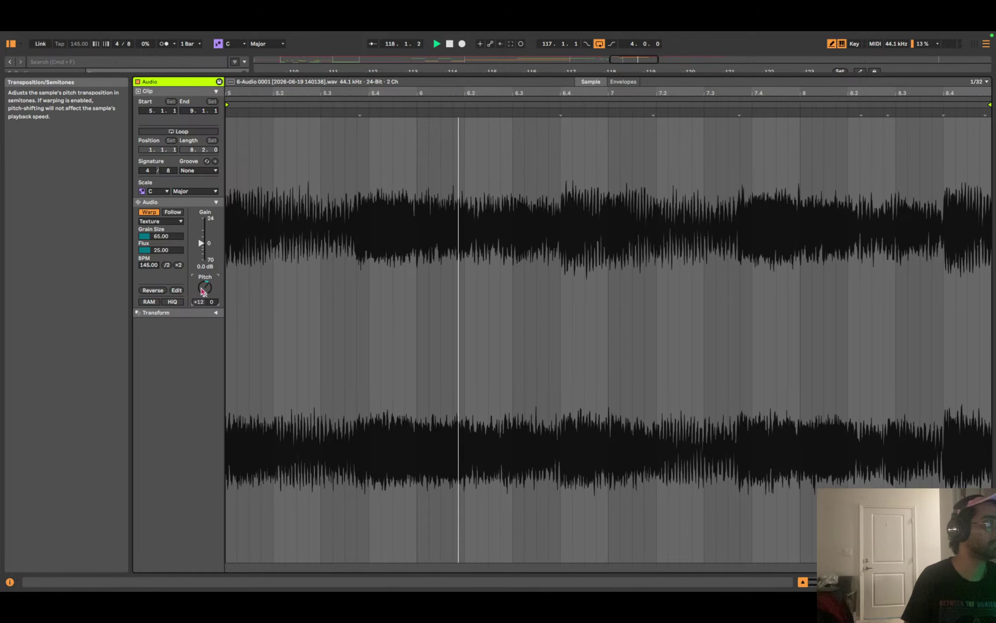
key("Delete")
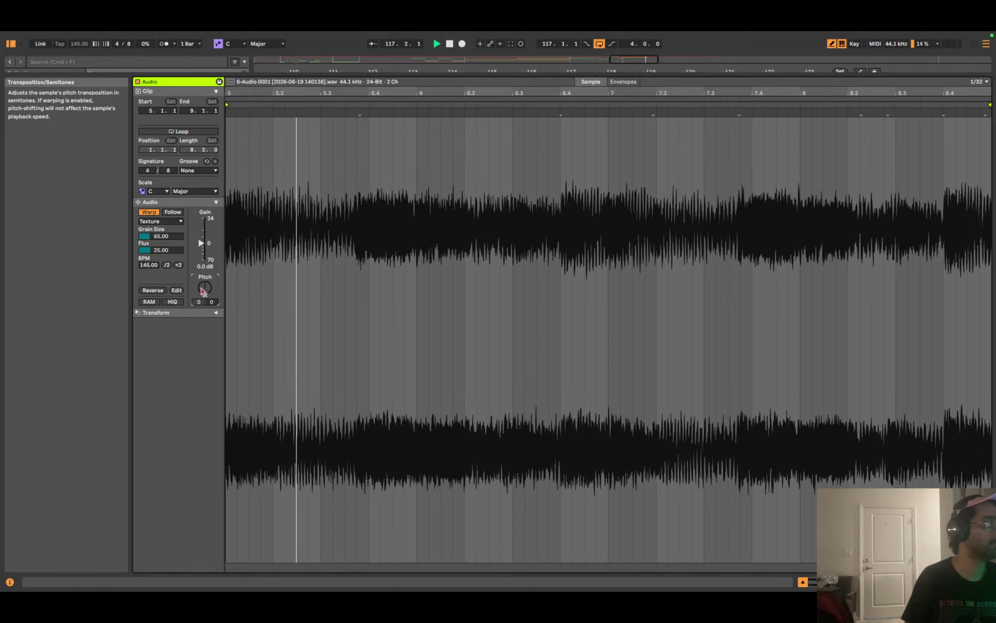
left_click(804, 582)
key("space")
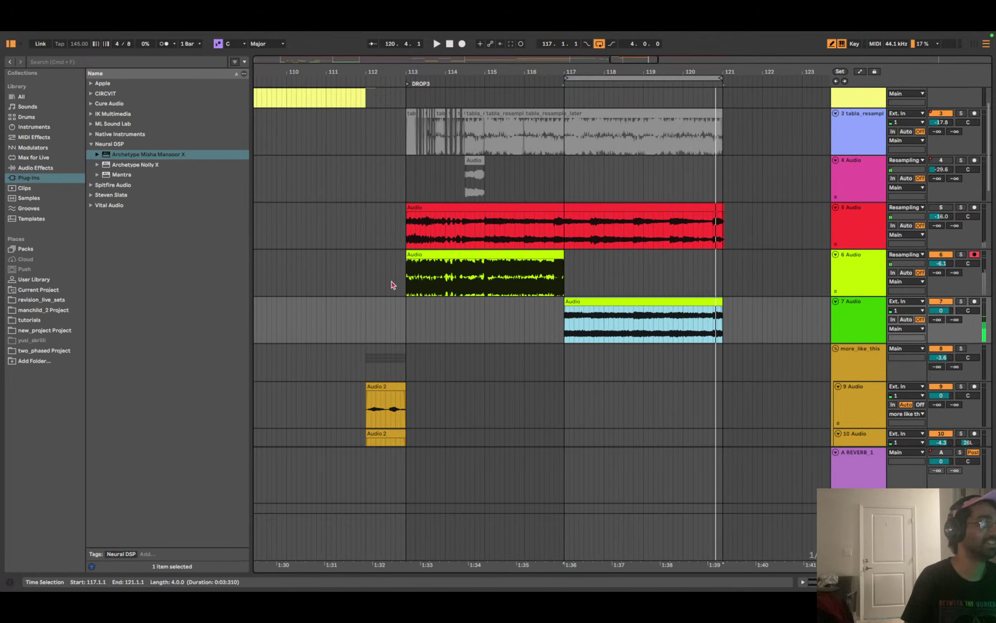
Play back from 111.3.1 into the second half of DROP3 and save the Live Set.
left_click(344, 293)
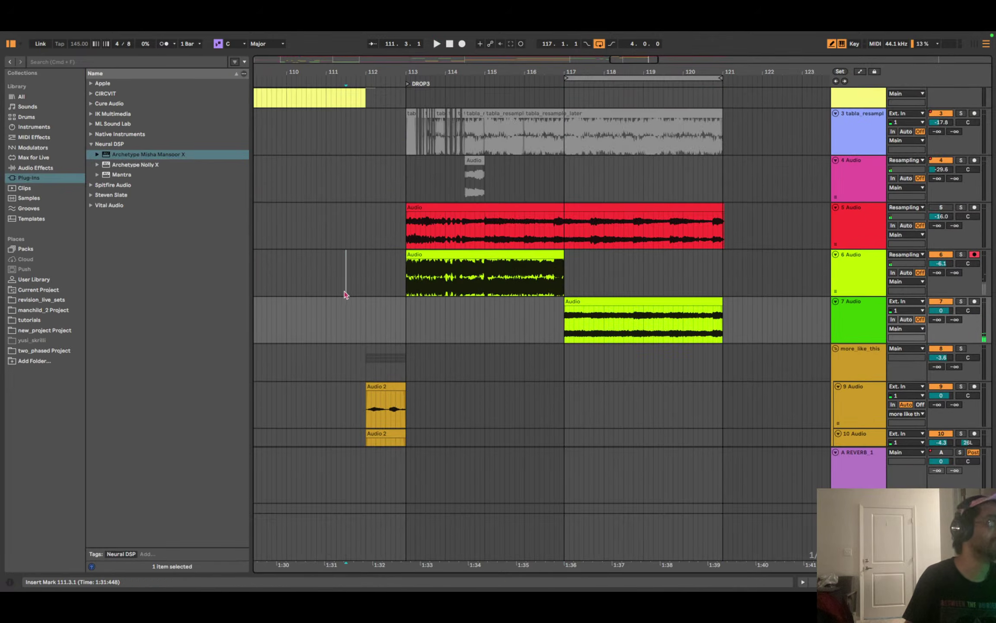
key("space")
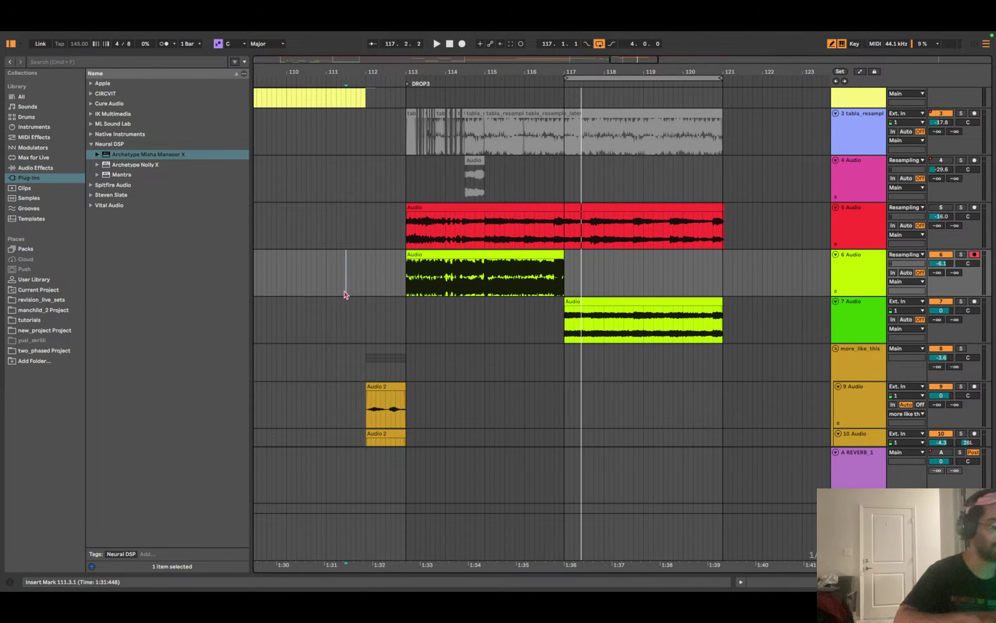
key("cmd+s")
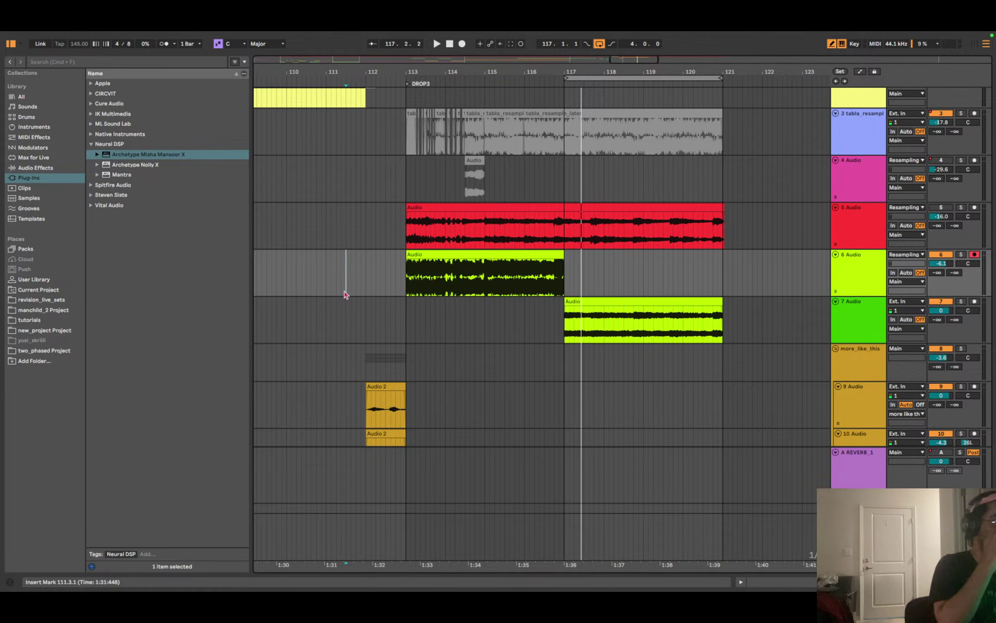
Play back DROP3 from 110.4.1 and reopen the Archetype Misha Mansoor X window of 7 Audio.
scroll(540, 159, "up", 1)
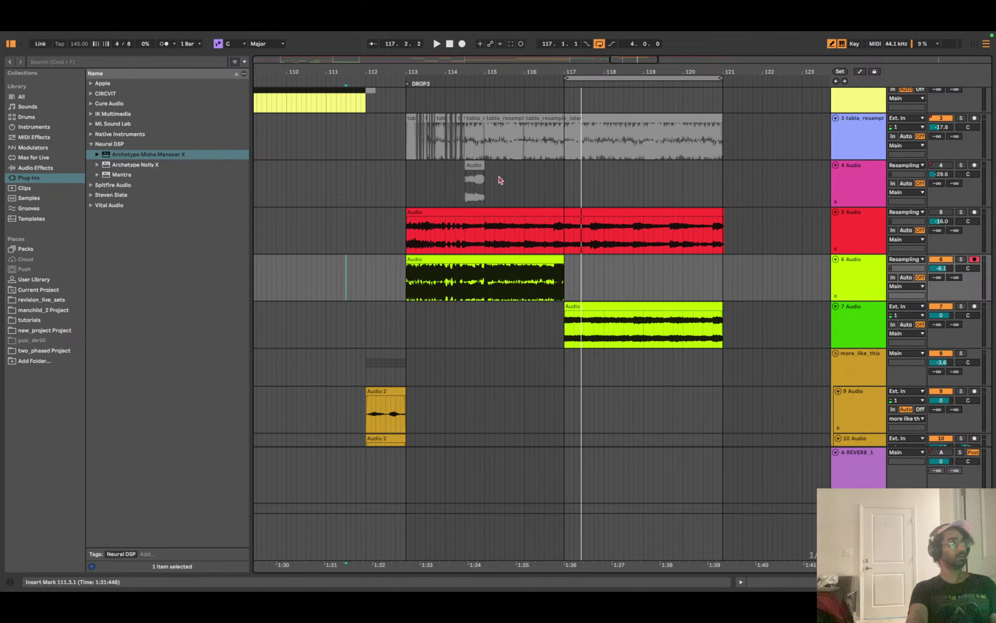
left_click(316, 230)
key("space")
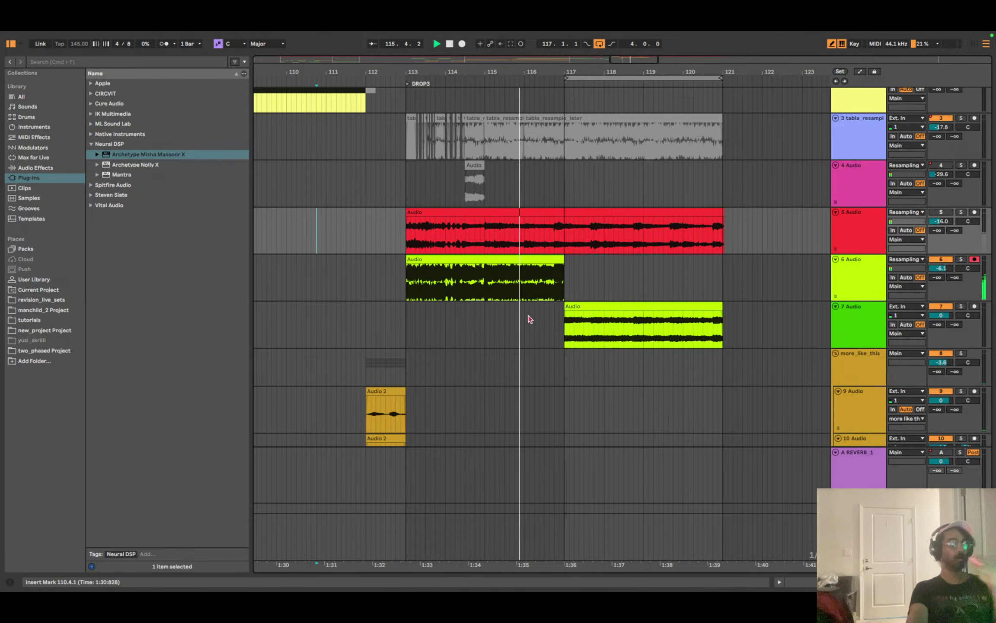
left_click(651, 308)
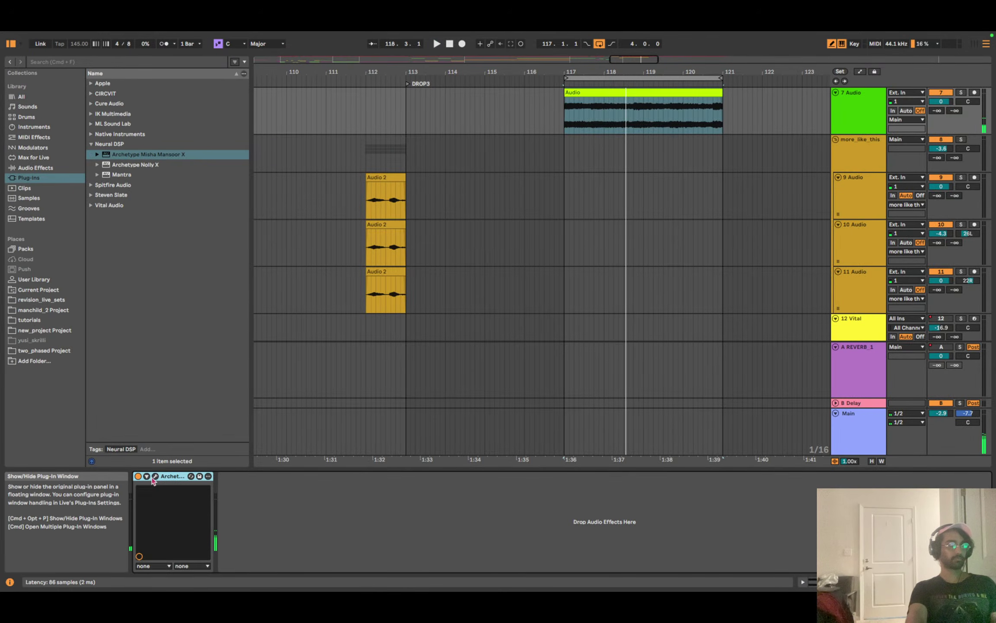
left_click(198, 476)
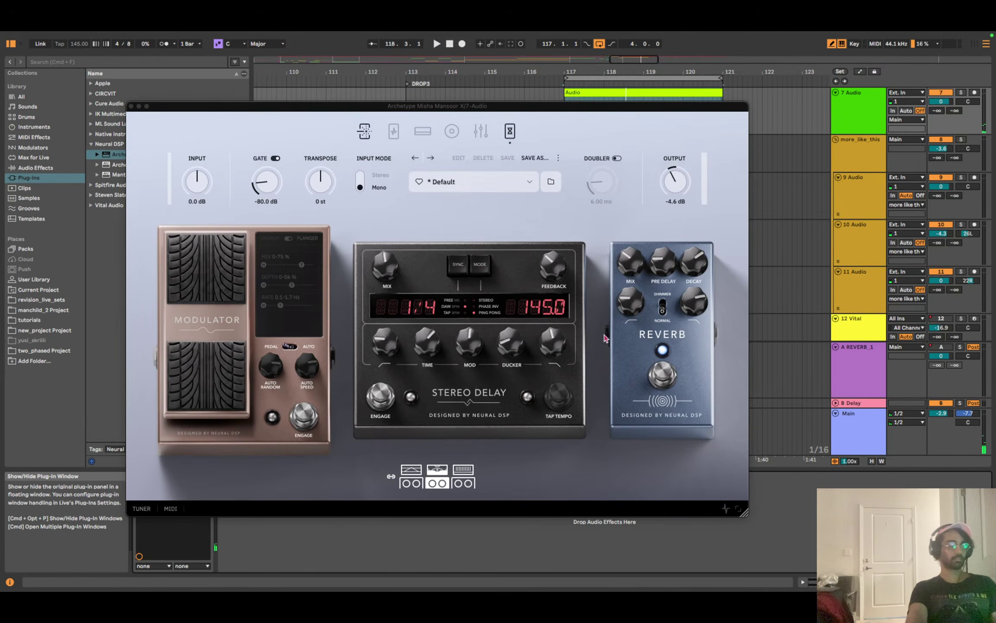
Play the loop and raise the GLITCH pedal's Chaos to 62 % on 7 Audio.
left_click(349, 129)
key("space")
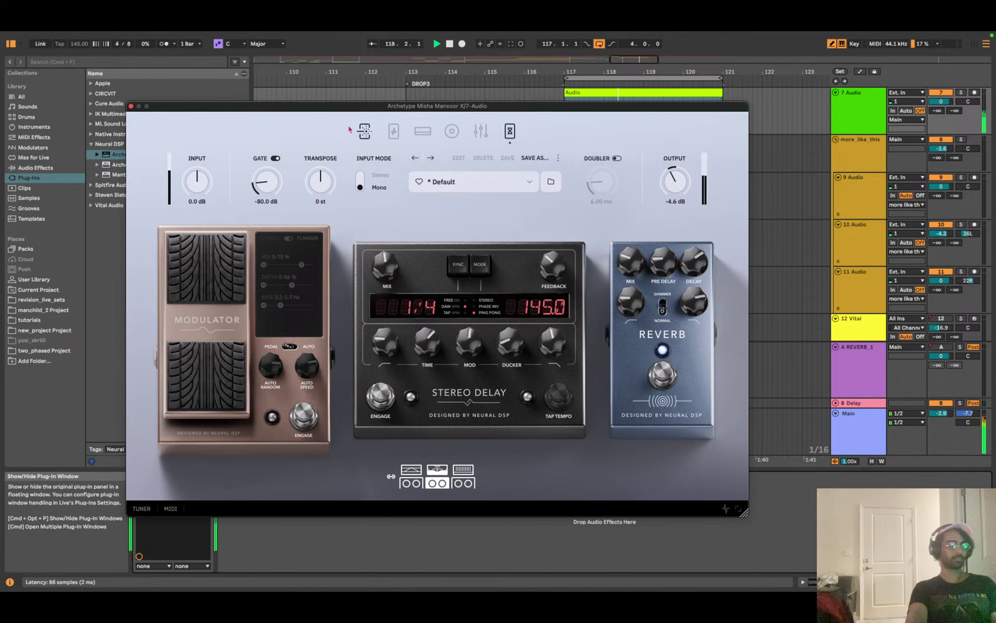
left_click(365, 131)
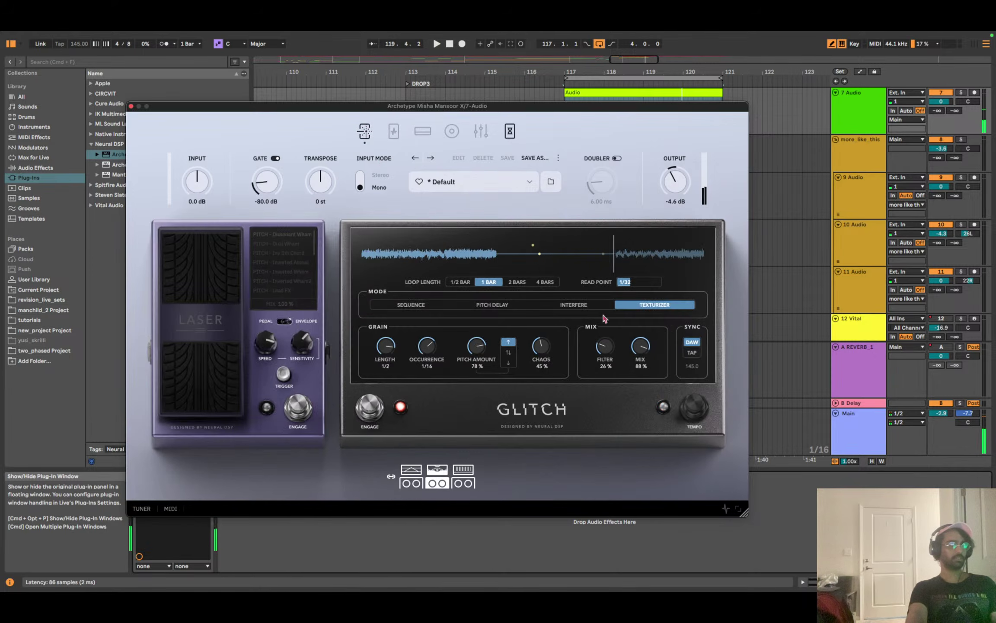
left_click_drag(544, 349, 544, 339)
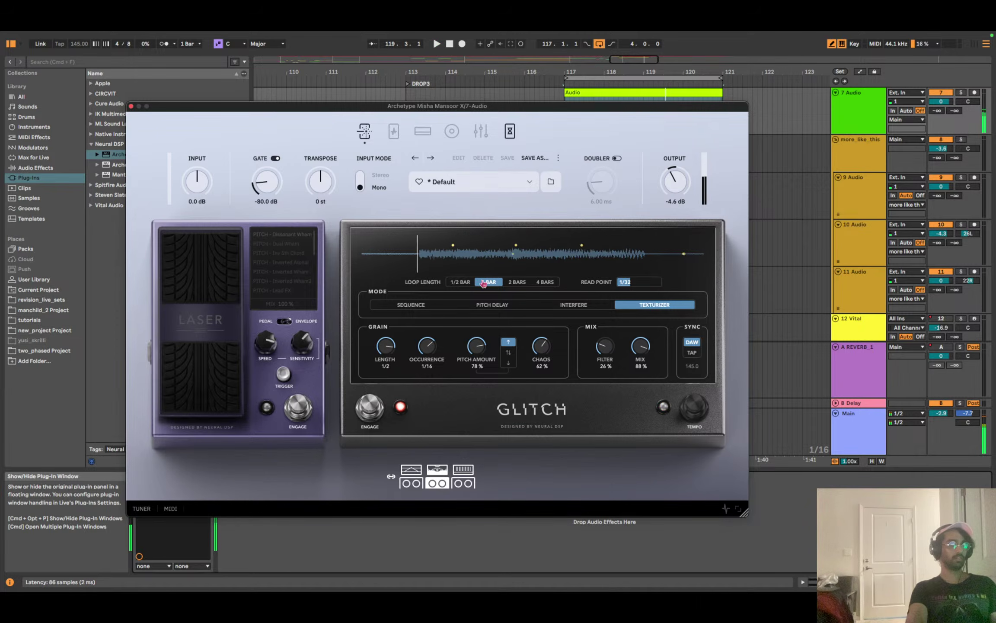
Set the GLITCH loop length to 1/2 bar and its read point to 1/16 during playback.
left_click(468, 285)
key("space")
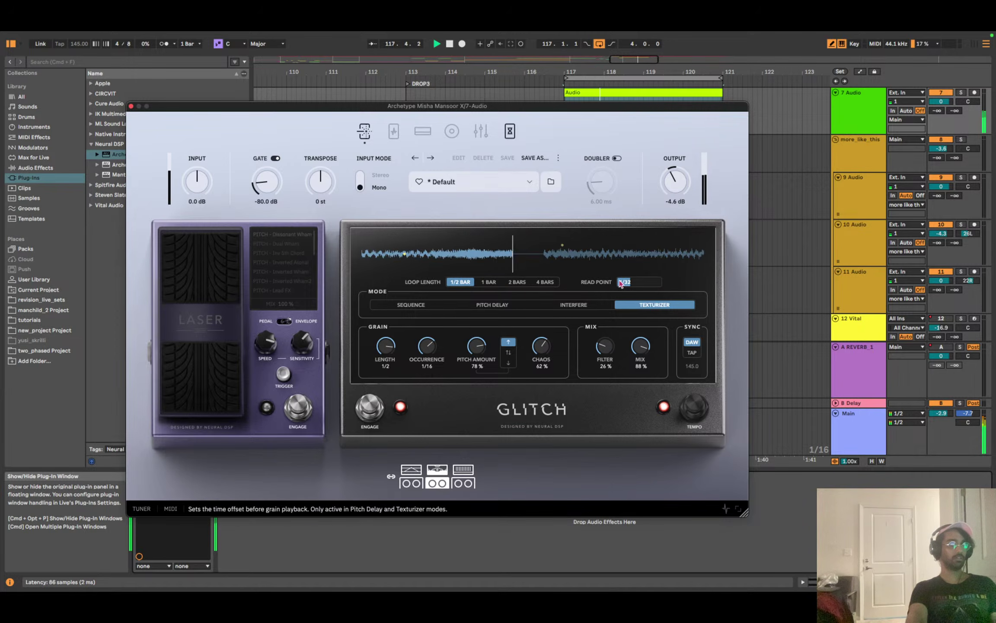
left_click(621, 282)
left_click(623, 282)
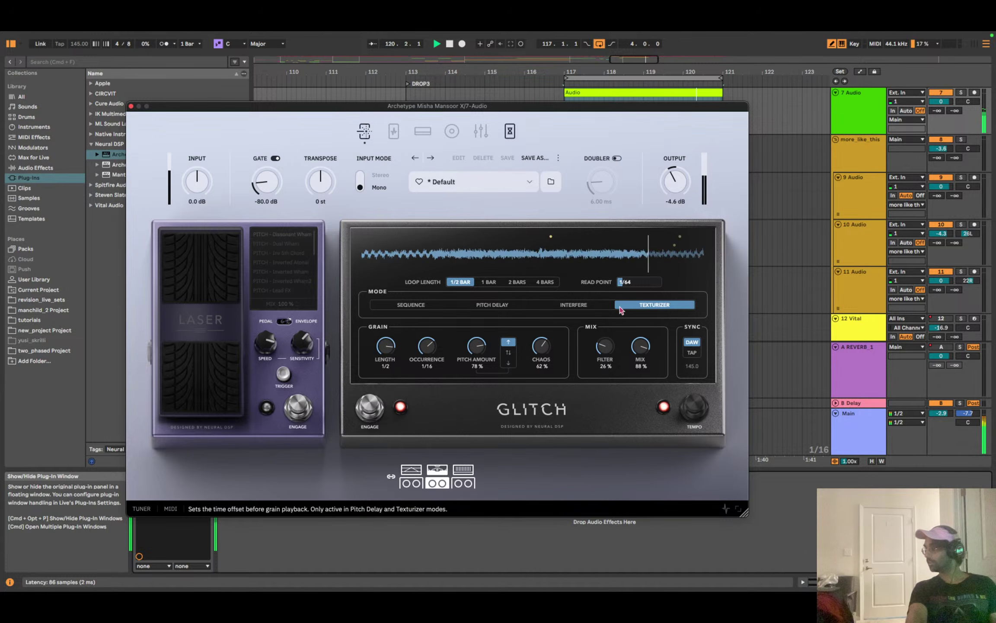
mouse_move(605, 256)
left_mouse_down()
mouse_move(608, 238)
mouse_move(610, 247)
left_mouse_up()
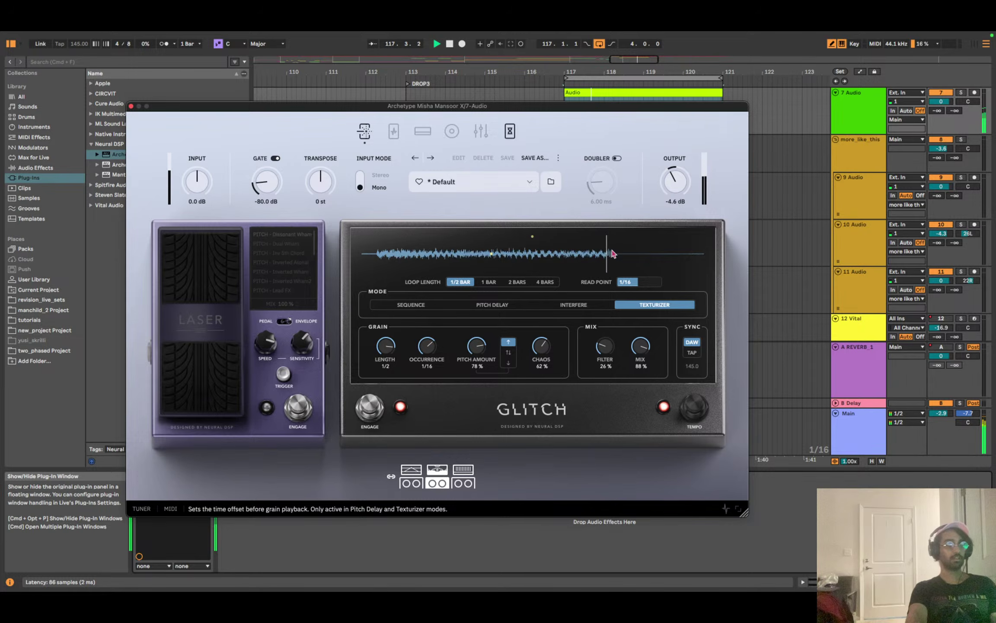
Audition the GLITCH modes Sequence, Pitch Delay, Interfere and Texturizer during playback and settle on Interfere.
left_click(405, 308)
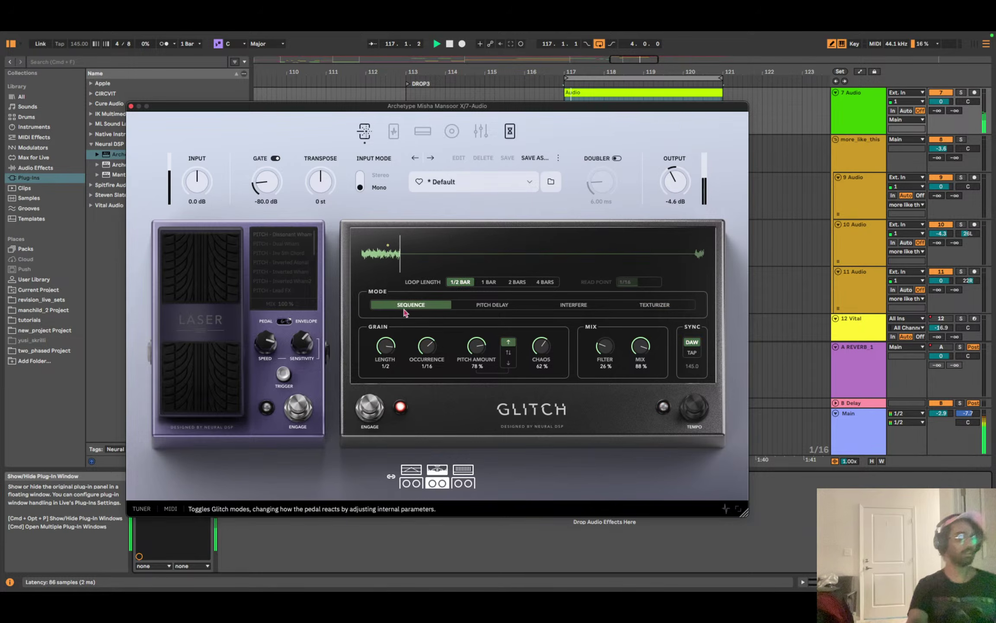
left_click(485, 305)
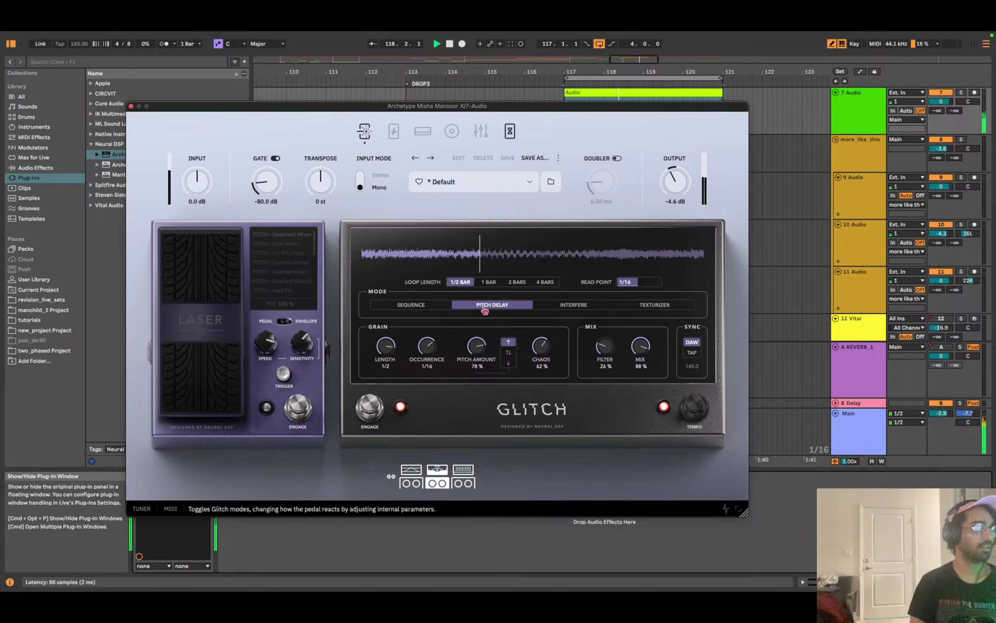
left_click(569, 308)
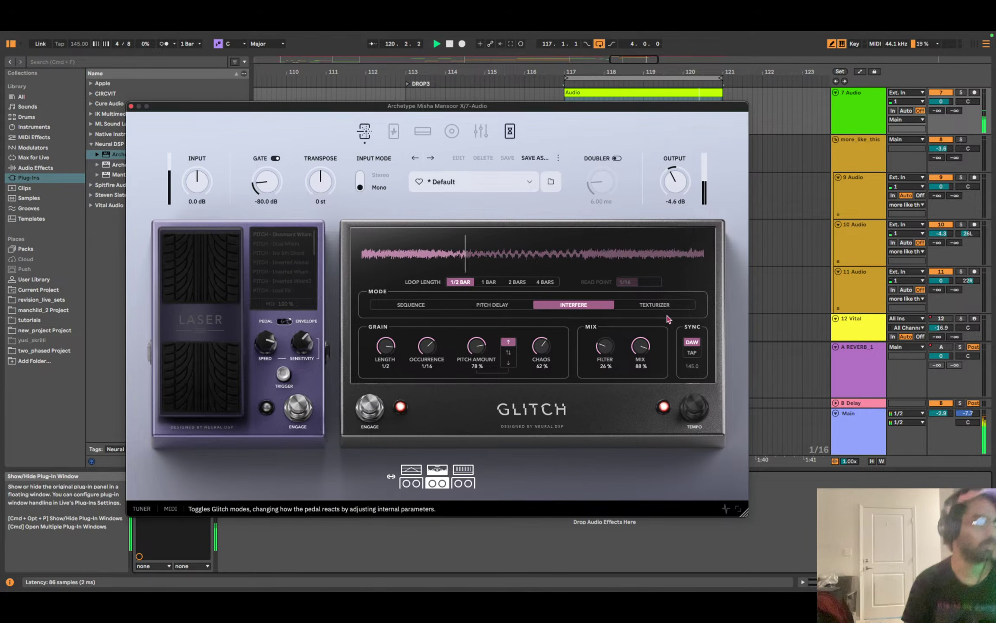
left_click(654, 305)
left_click(586, 307)
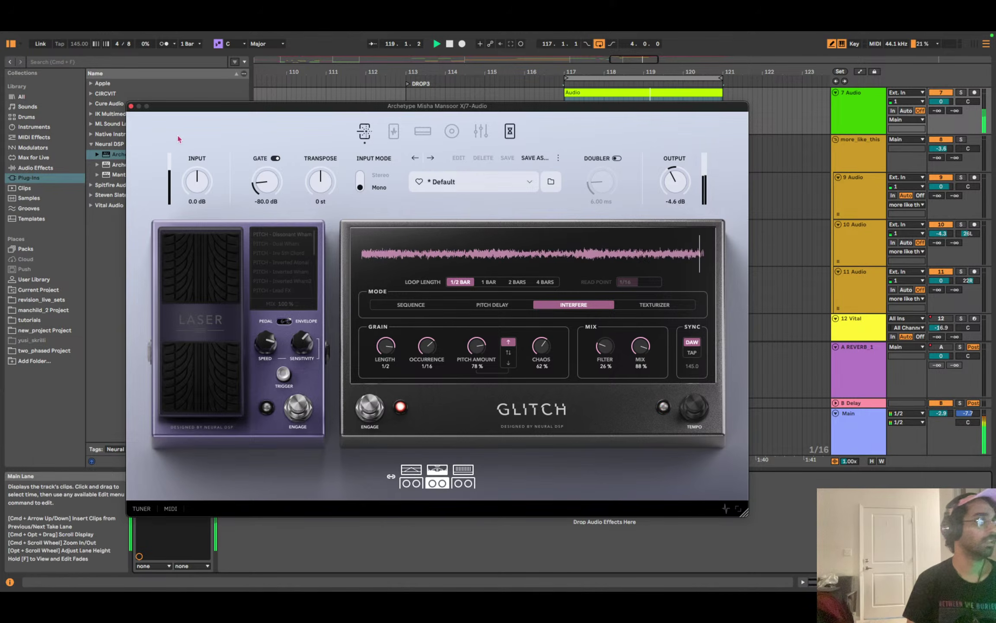
Close the plug-in window, transpose the 7 Audio clip by +12 semitones and raise its gain to about 7.2 dB.
left_click(131, 106)
scroll(661, 156, "up", 1)
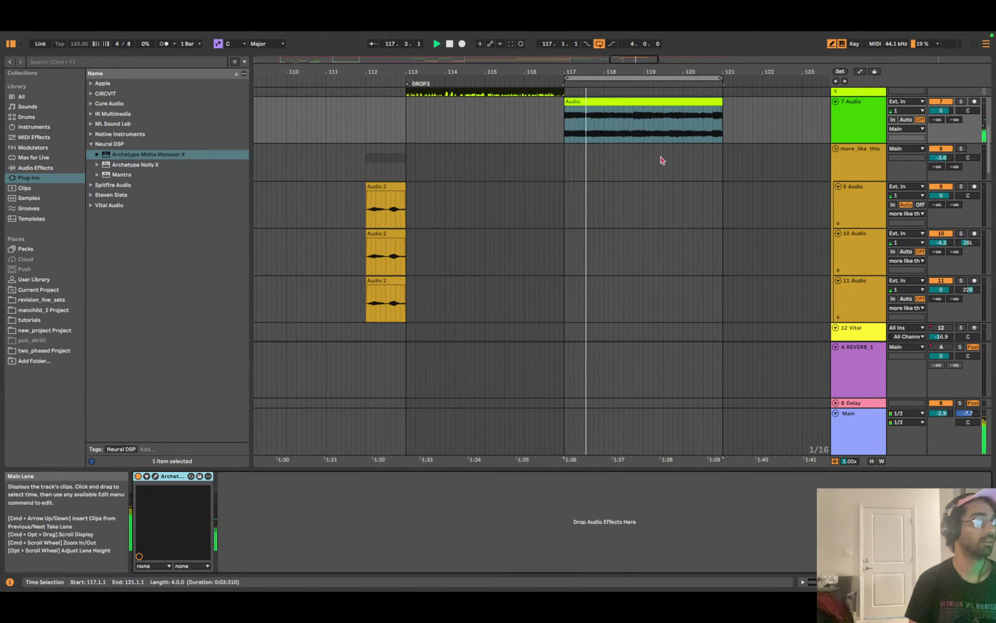
scroll(661, 161, "up", 1)
left_click(856, 162)
scroll(815, 184, "up", 1)
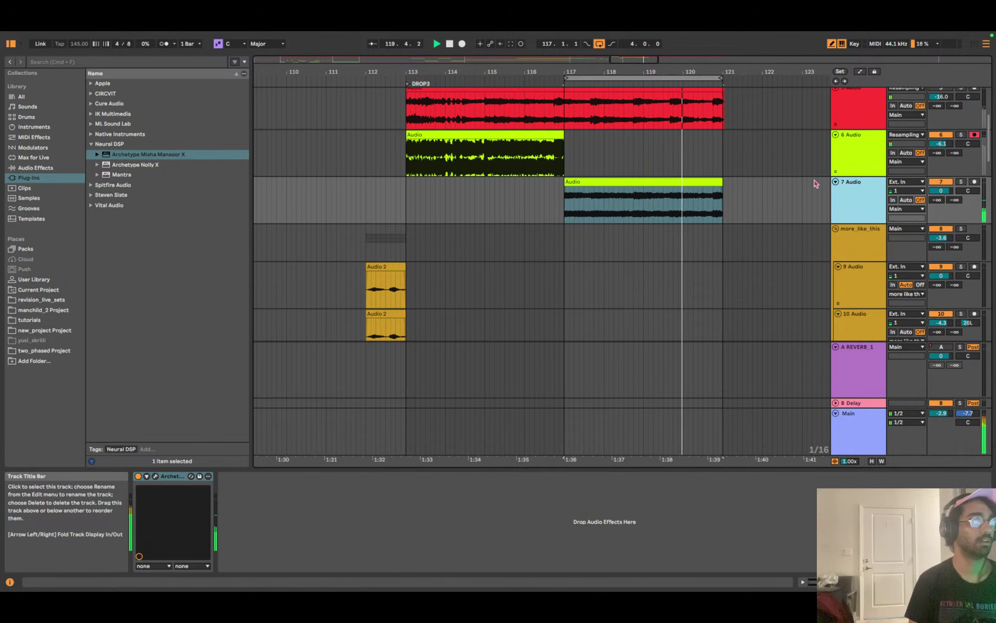
left_click(614, 193)
key("shift+Tab")
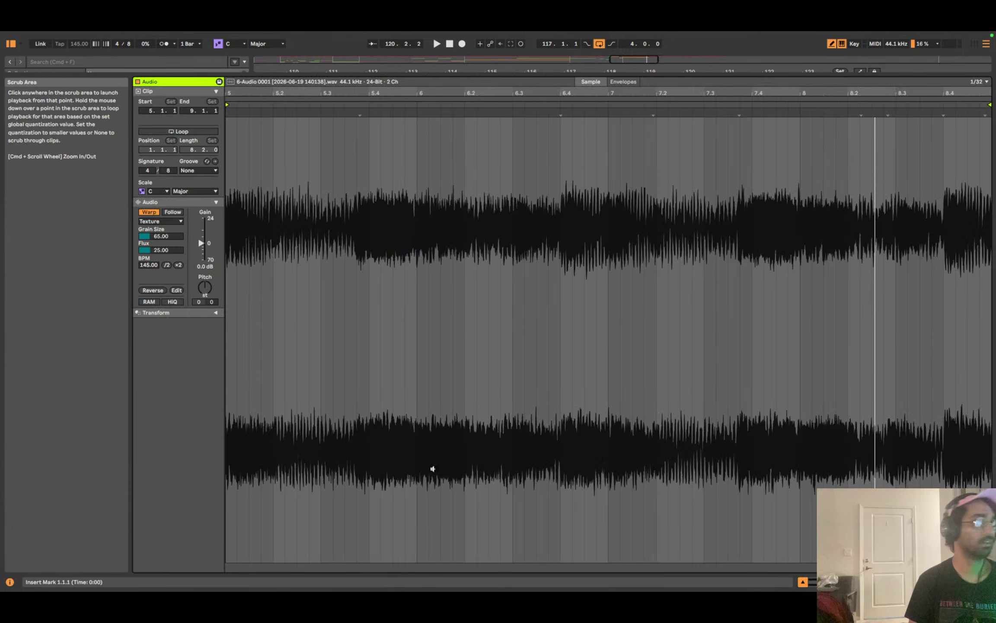
left_click_drag(199, 301, 201, 235)
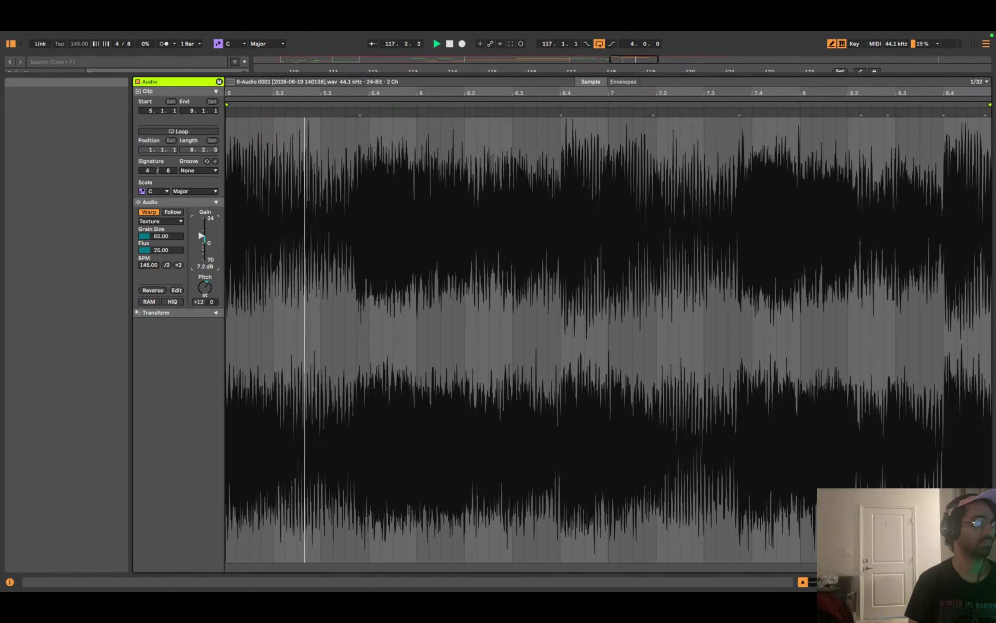
left_click(939, 581)
Save the Live Set and place the insert marker at 112.1.1 on the 6 Audio track.
scroll(407, 165, "up", 5)
left_click(401, 284)
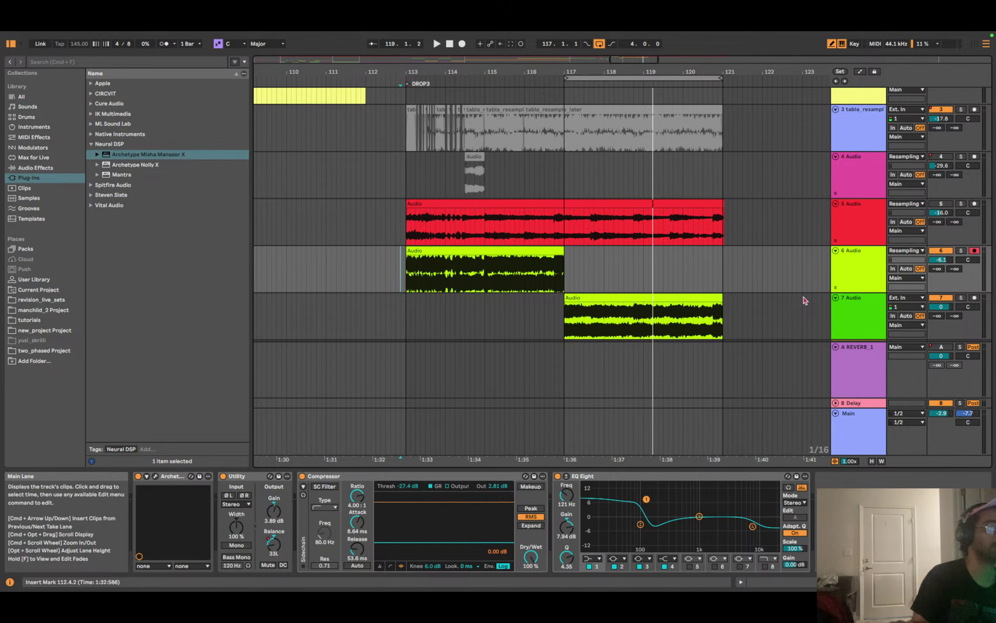
key("super+s")
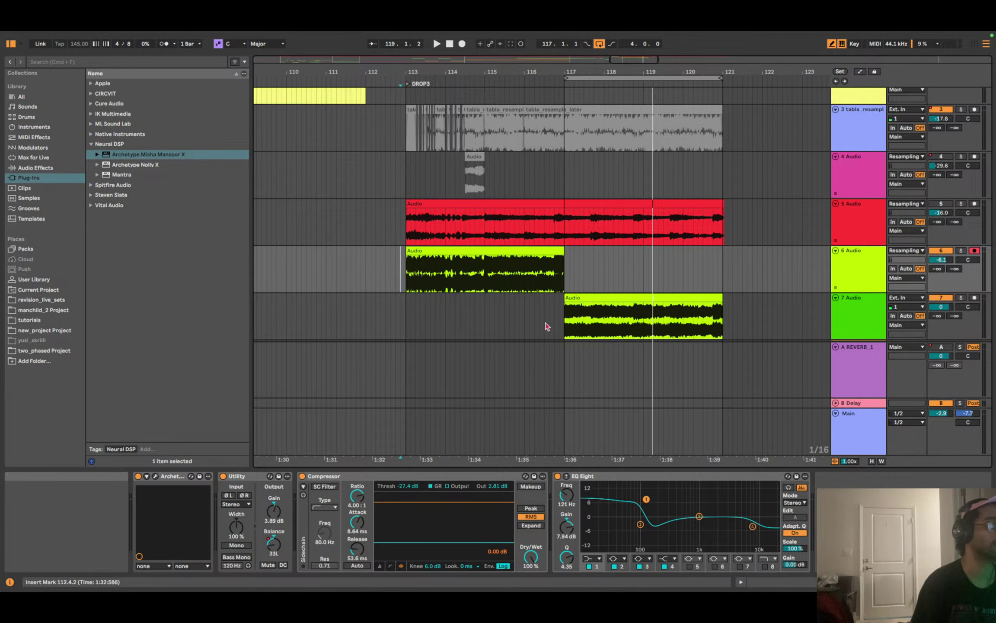
left_click(370, 276)
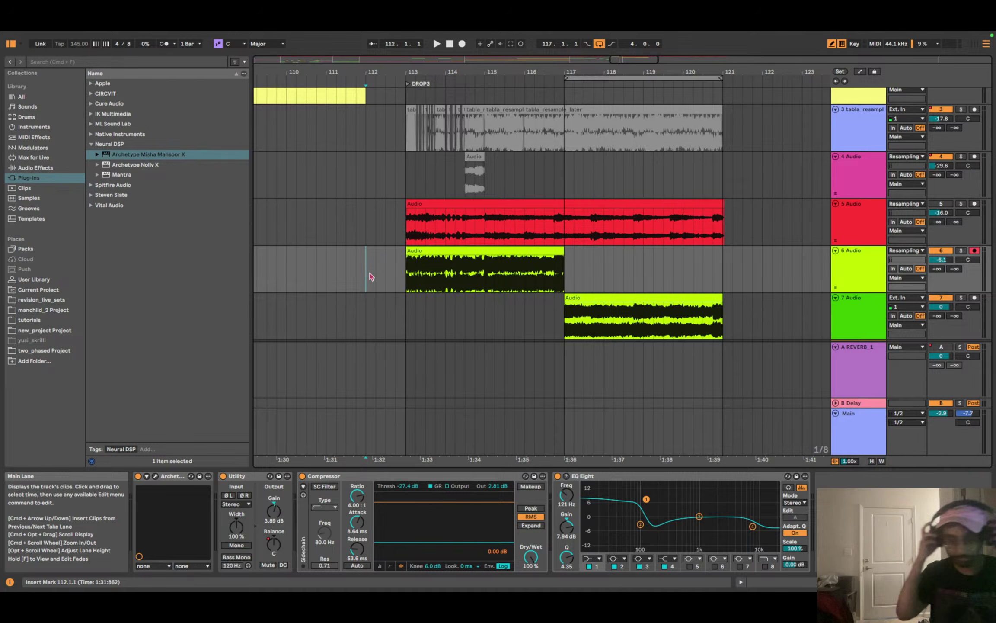
mouse_move(461, 36)
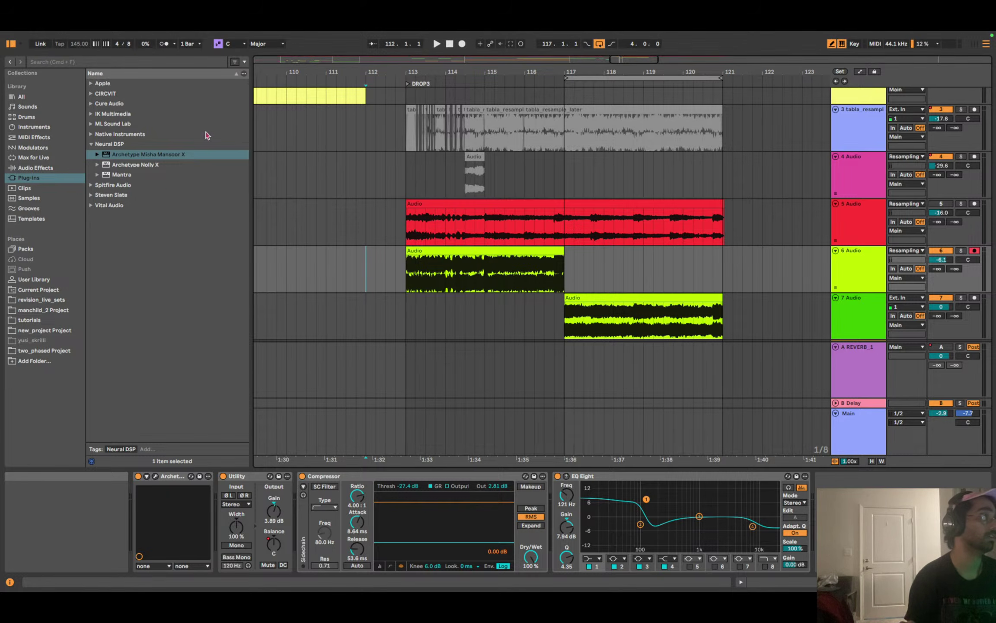
Open the recent Live Set new_project.als and look over its whole arrangement up to the first tracks.
left_click(163, 167)
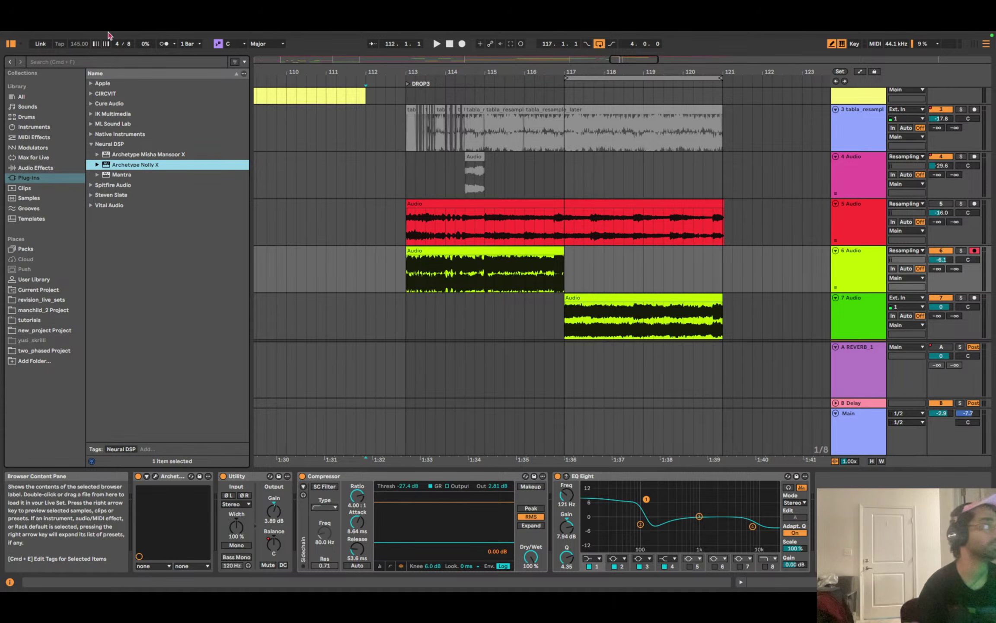
mouse_move(60, 34)
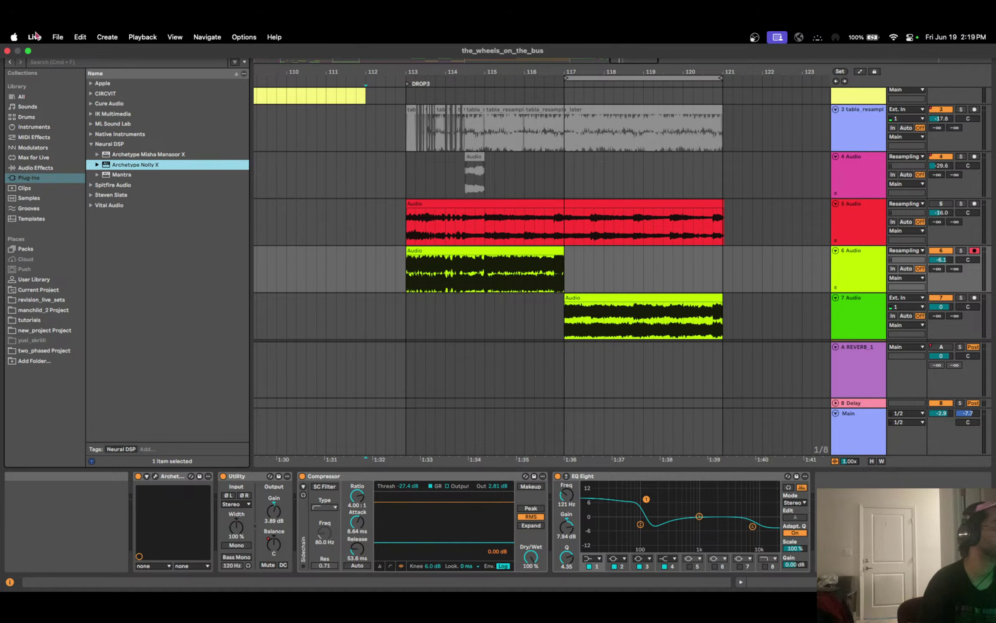
left_click(57, 37)
mouse_move(90, 79)
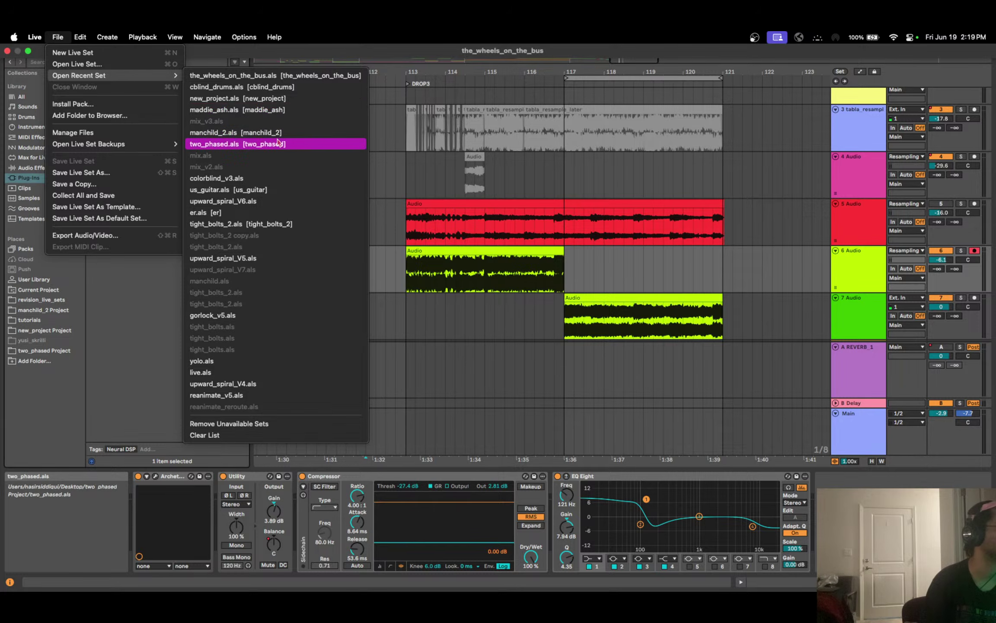
left_click(221, 96)
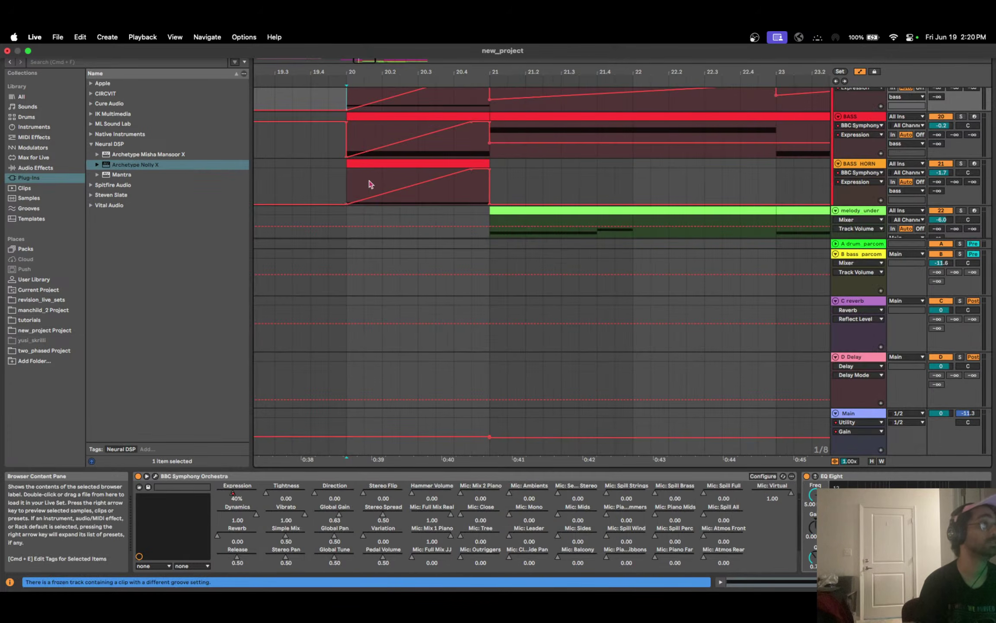
scroll(369, 184, "up", 3)
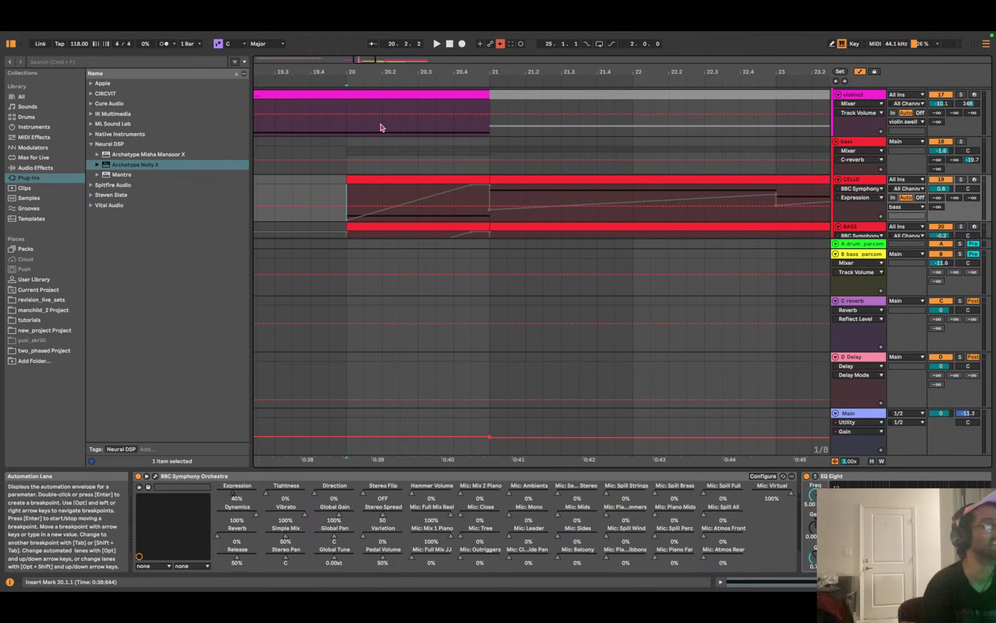
left_click_drag(362, 61, 489, 106)
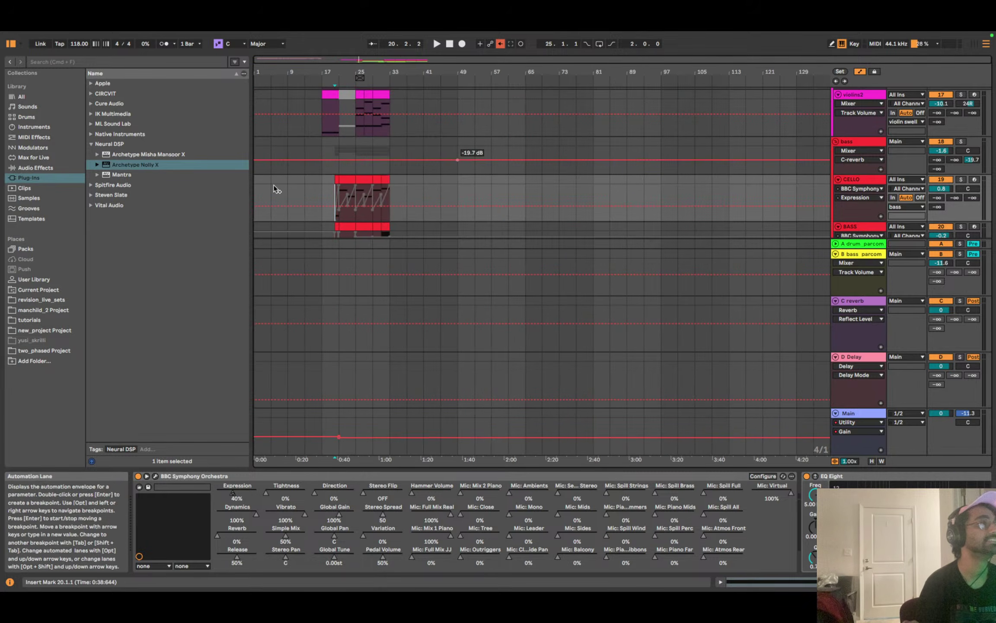
scroll(276, 186, "up", 10)
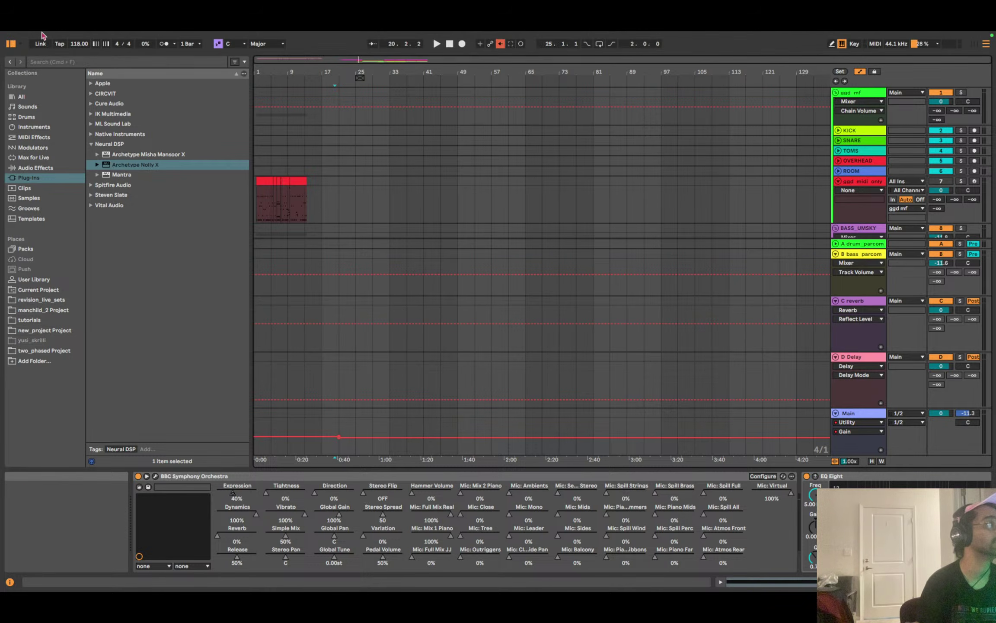
Take new_project out of full screen and close it without saving changes.
mouse_move(43, 33)
left_click(28, 52)
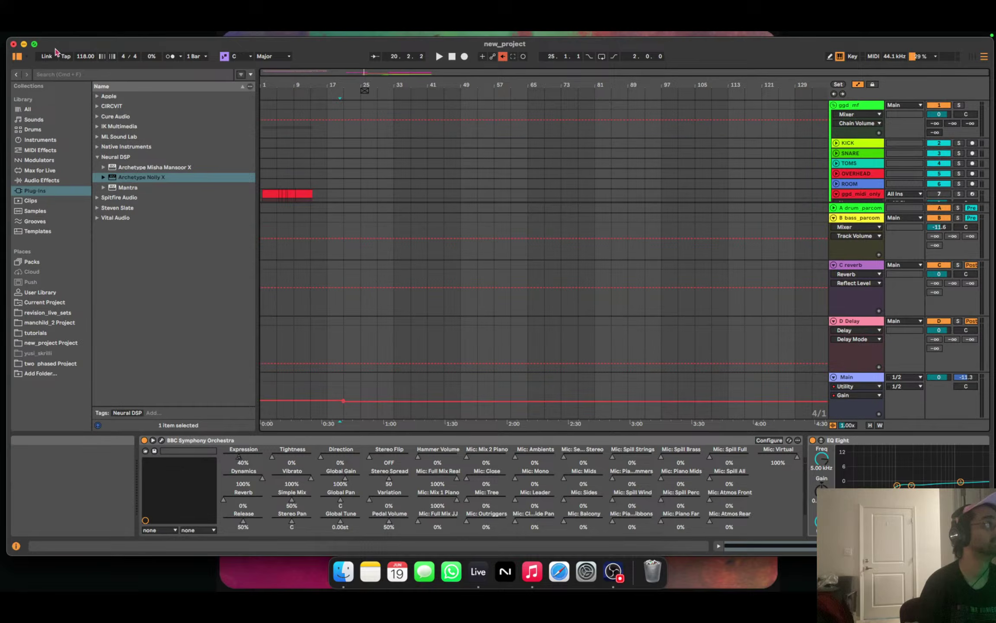
left_click_drag(56, 50, 267, 126)
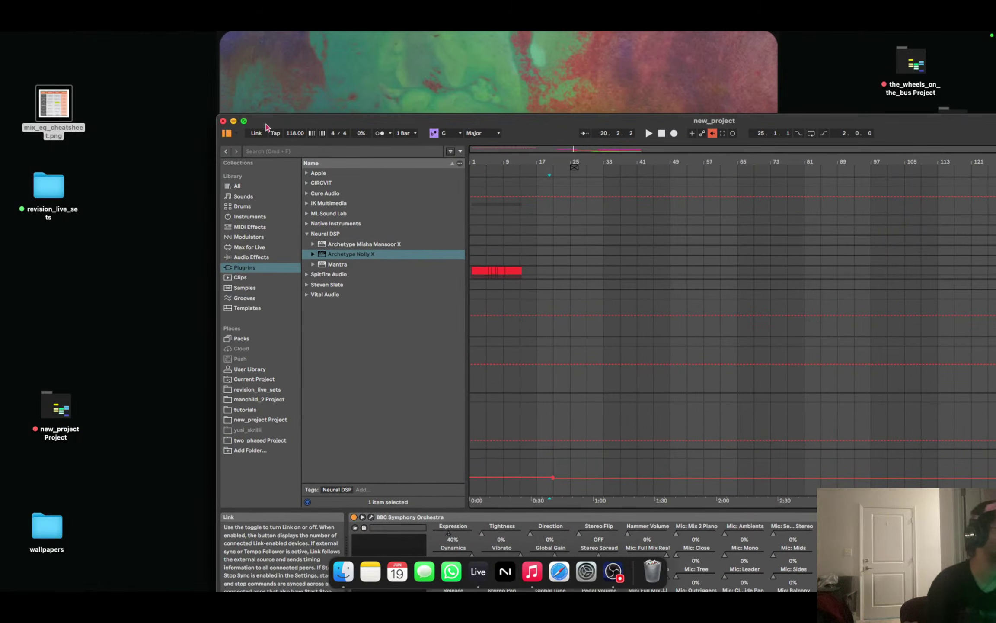
left_click(222, 120)
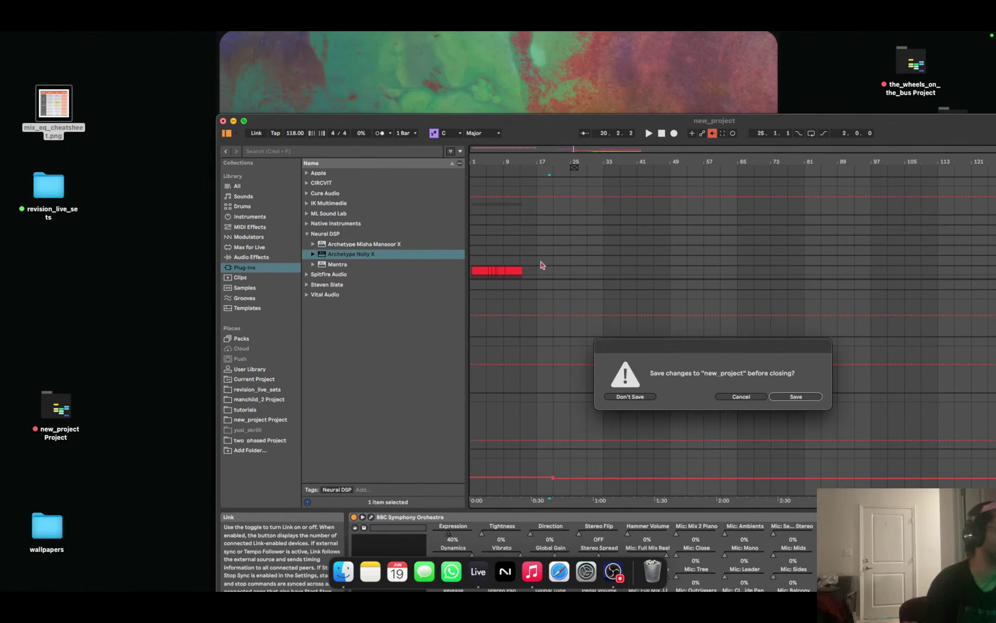
left_click(638, 399)
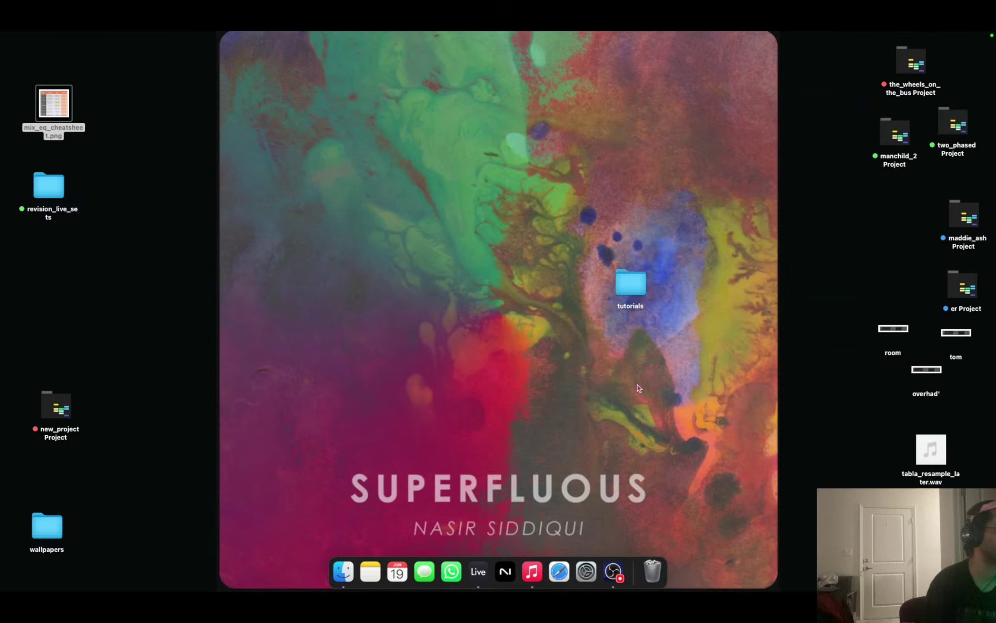
Open new_project.als from the new_project Project folder on the desktop.
left_click(57, 414)
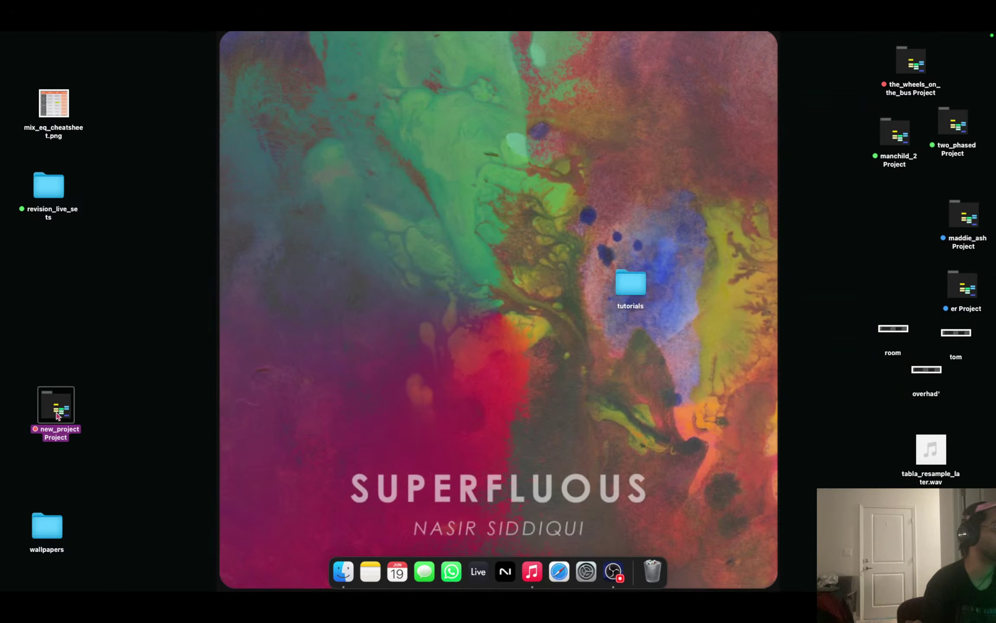
double_click(57, 414)
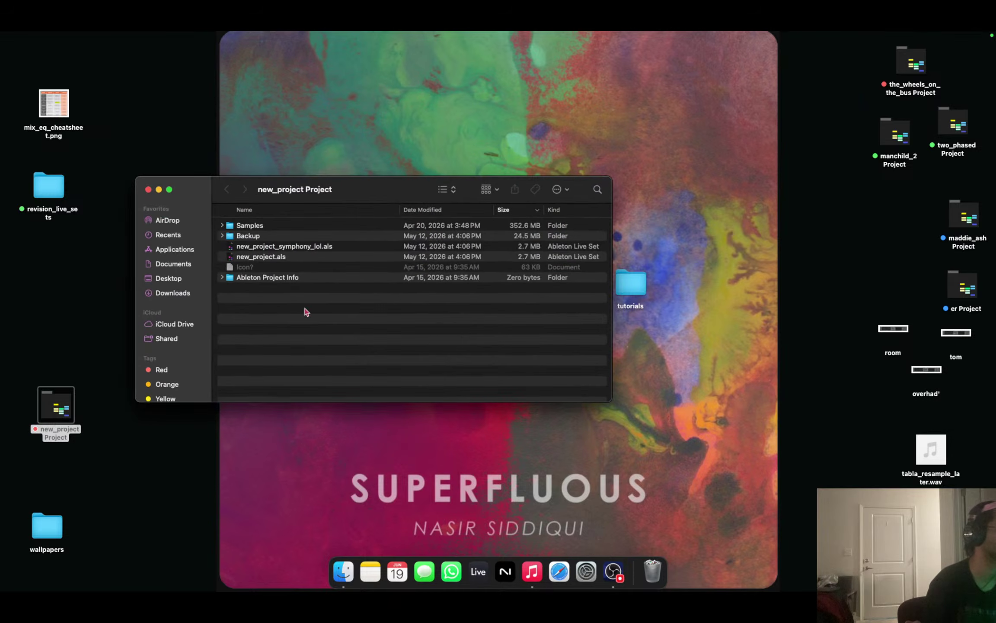
left_click(275, 259)
double_click(276, 257)
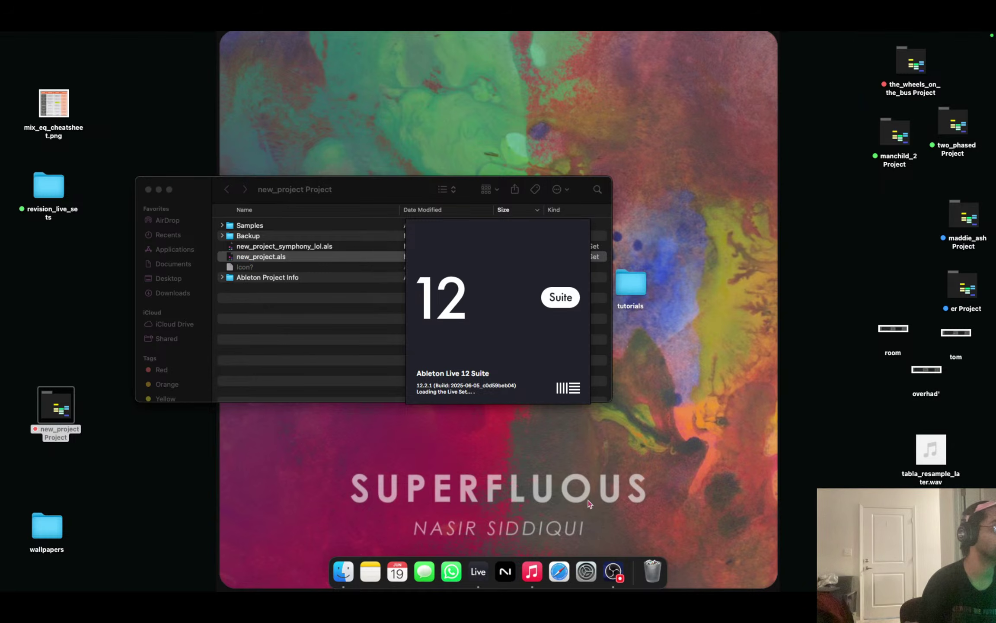
Switch to Apple Music, search for OVERLOOK together with the artist's name, and open the Overlook - Single album page.
left_click(525, 572)
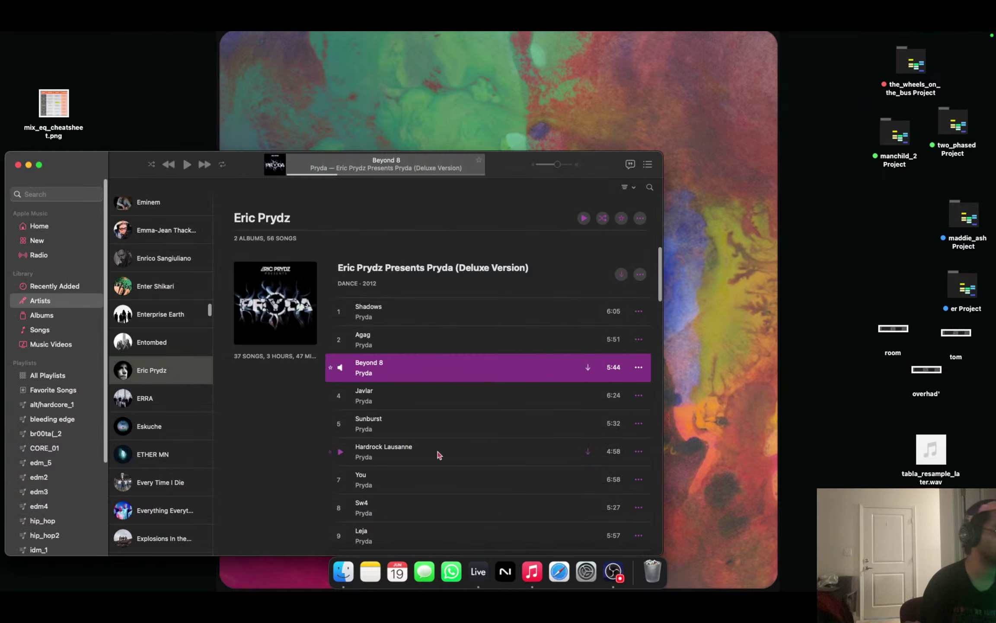
left_click(71, 194)
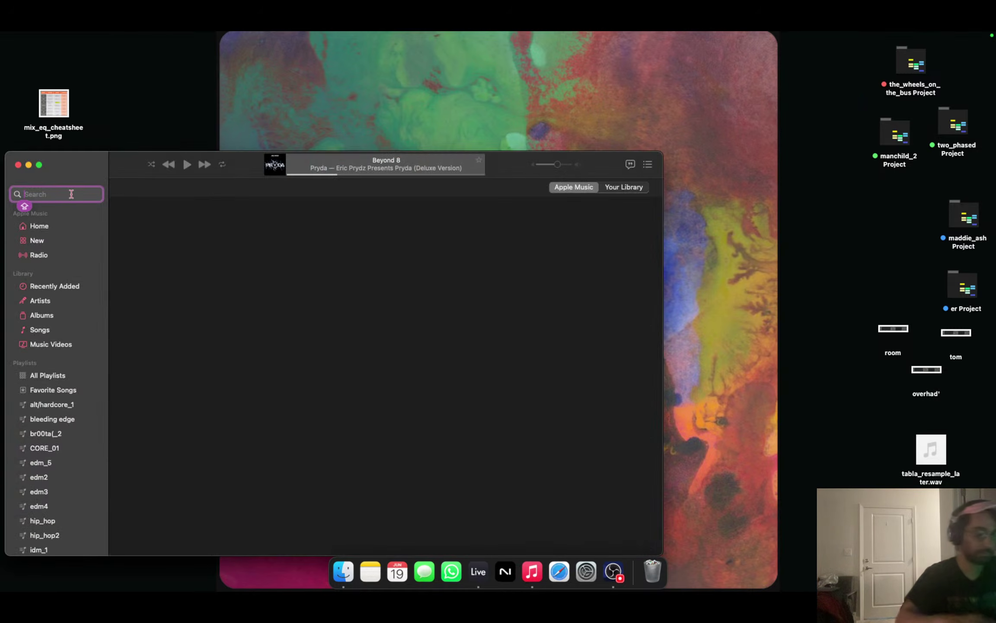
type("OVERLOOK")
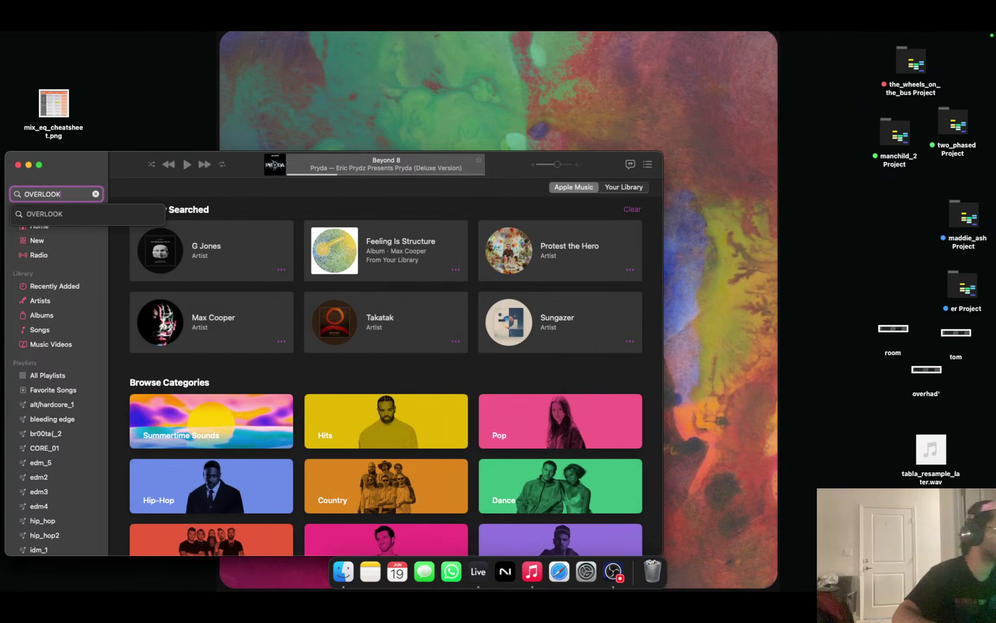
type(" faaiz ali")
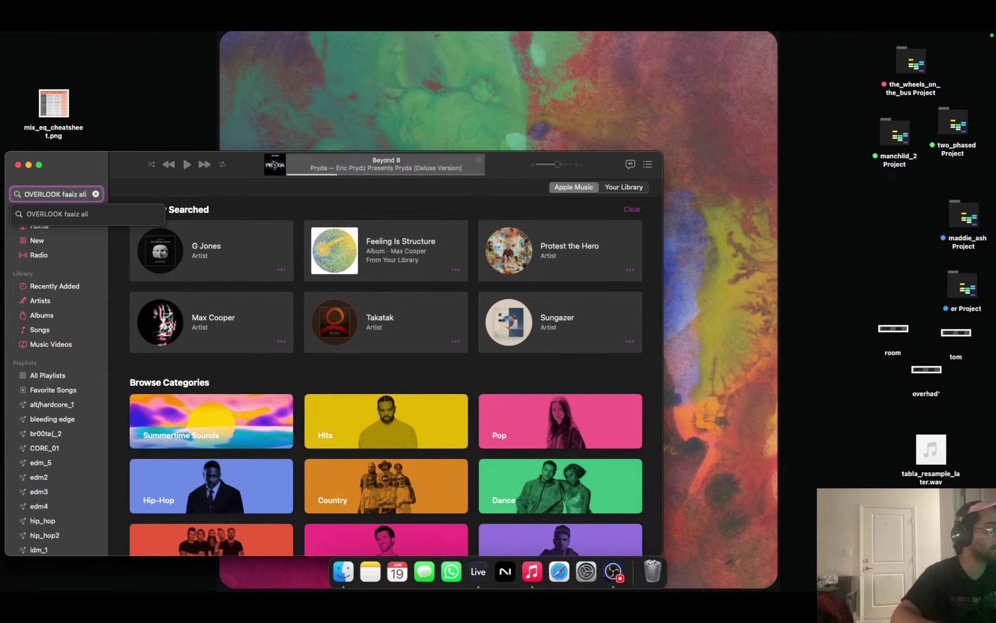
key("Return")
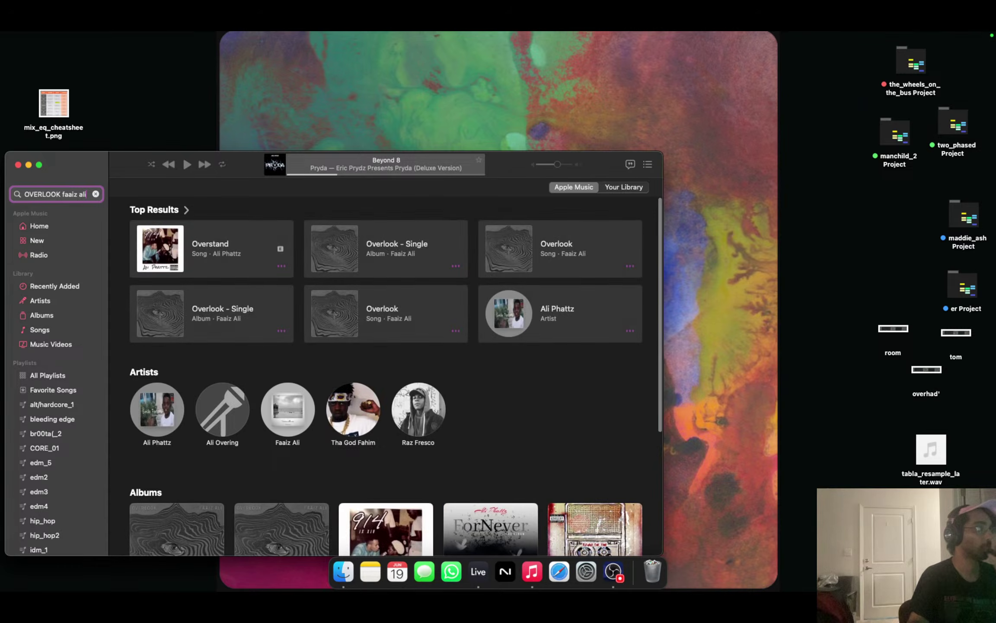
left_click(336, 250)
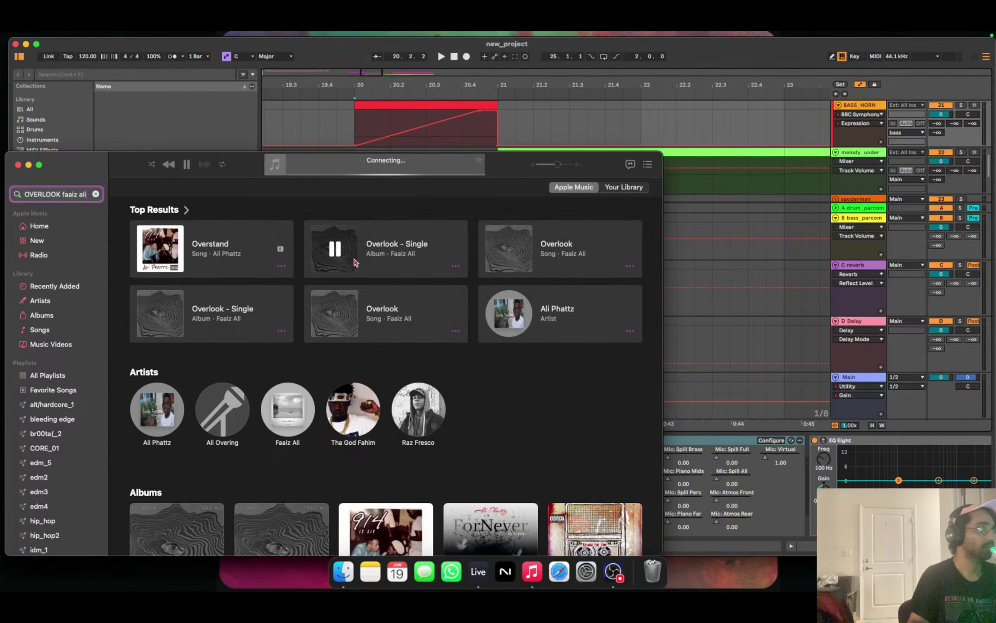
left_click(392, 246)
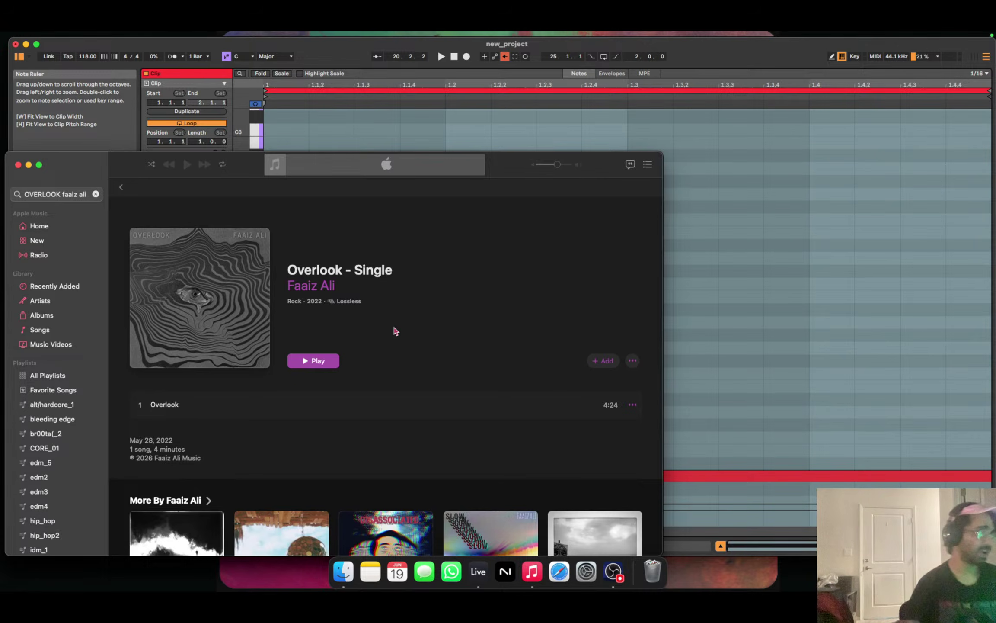
Expand the music player to full screen and play the song Overlook with the playback and system volume raised.
left_click_drag(116, 153, 167, 75)
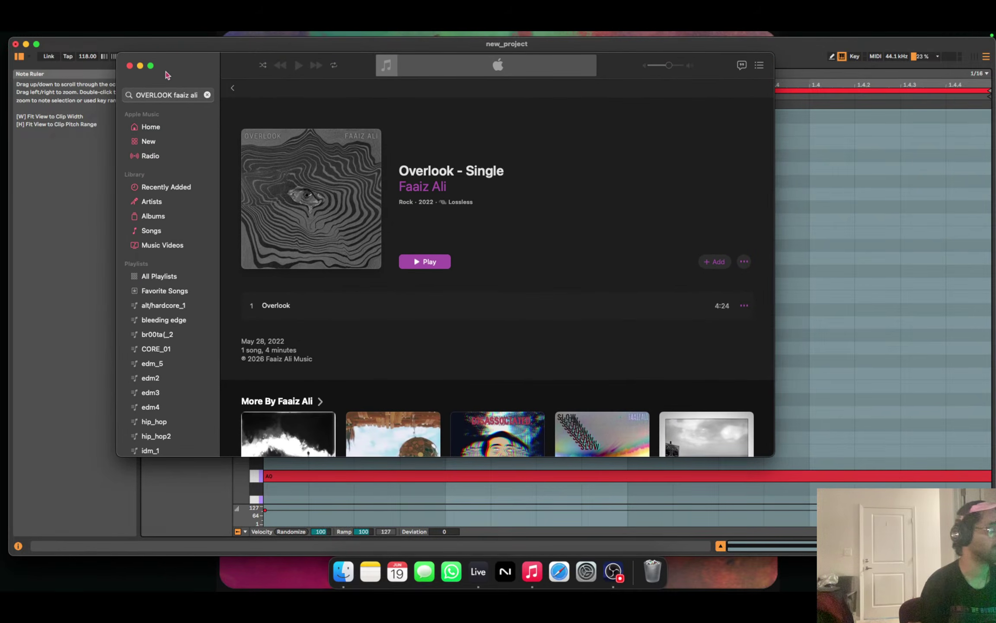
left_click(150, 65)
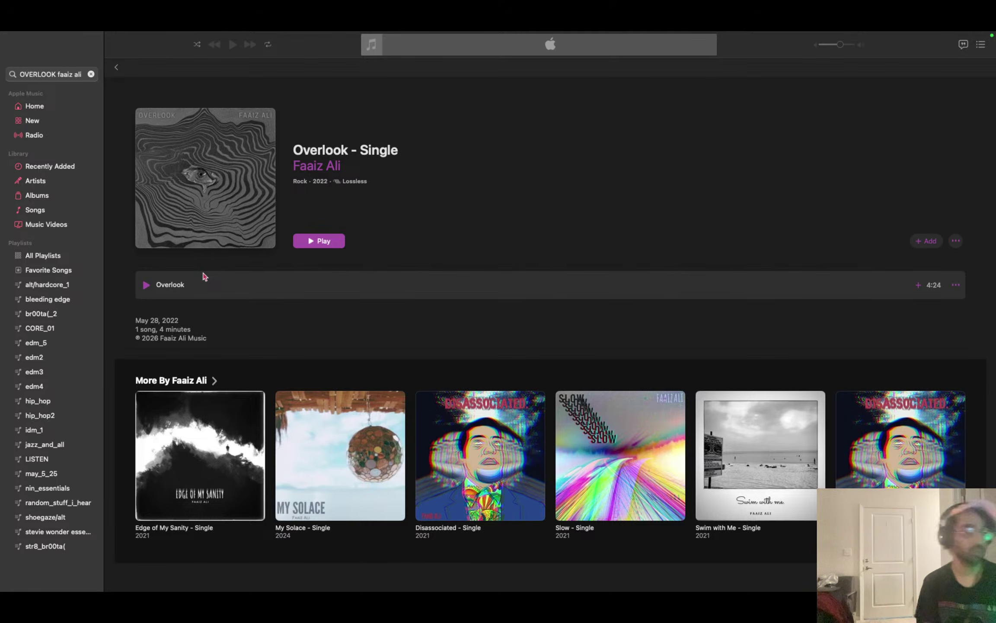
left_click(147, 285)
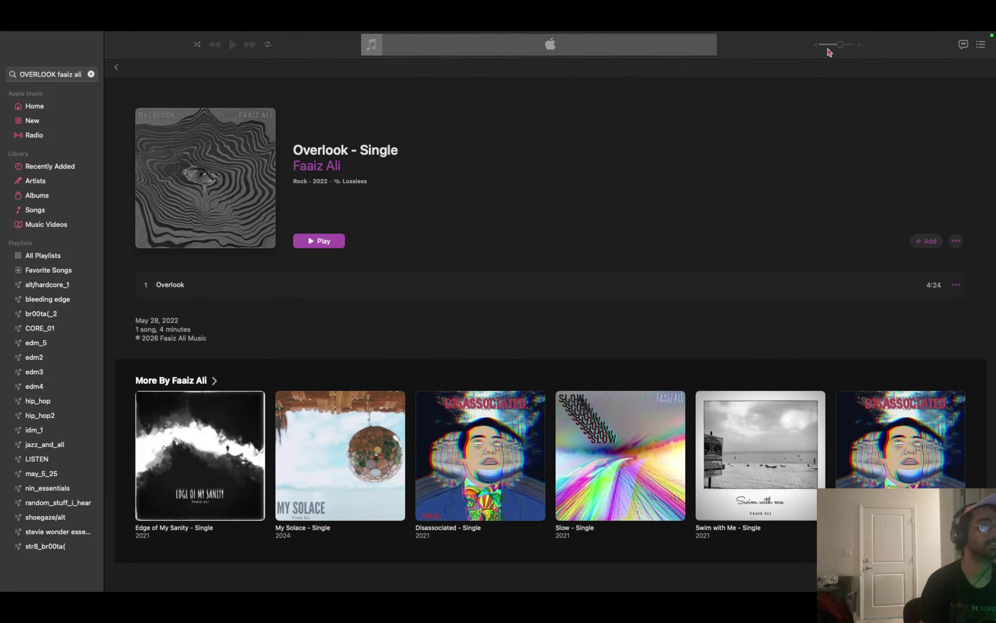
double_click(298, 284)
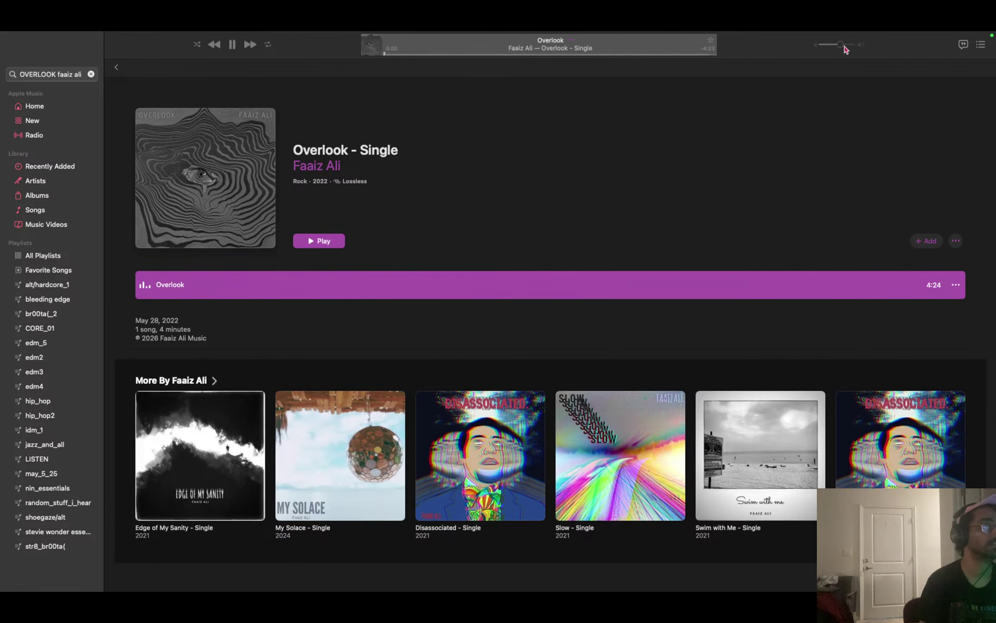
left_click_drag(846, 44, 850, 48)
key("XF86AudioRaiseVolume")
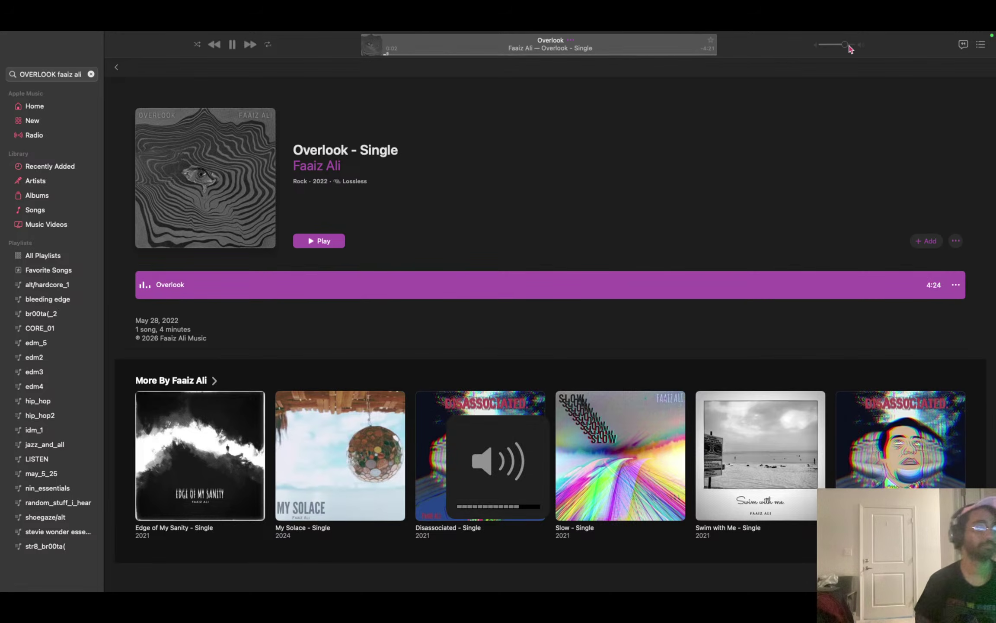
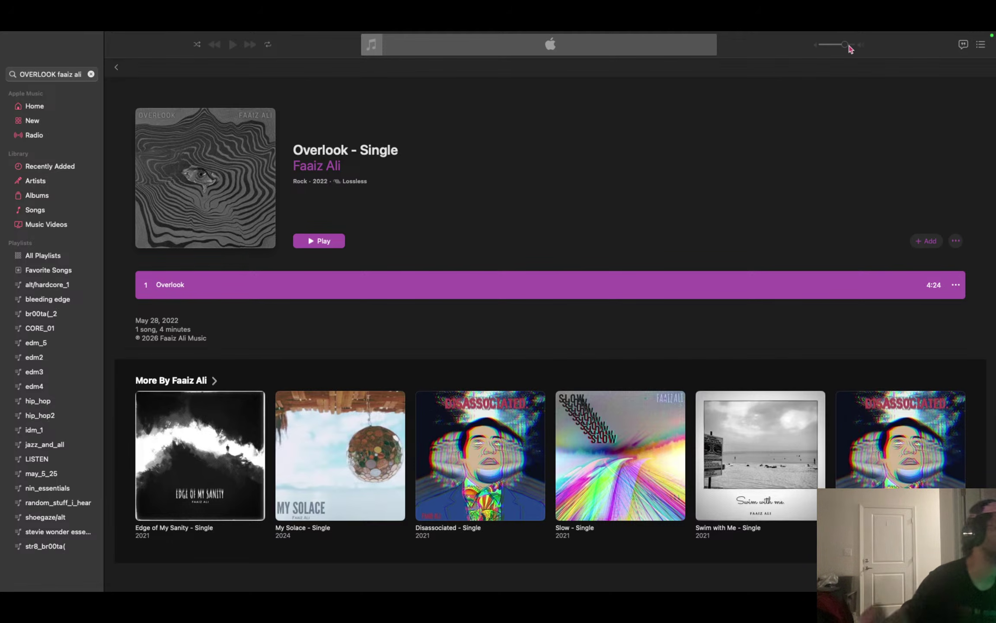
Add the Overlook single to the music library and put the Music window away.
mouse_move(433, 35)
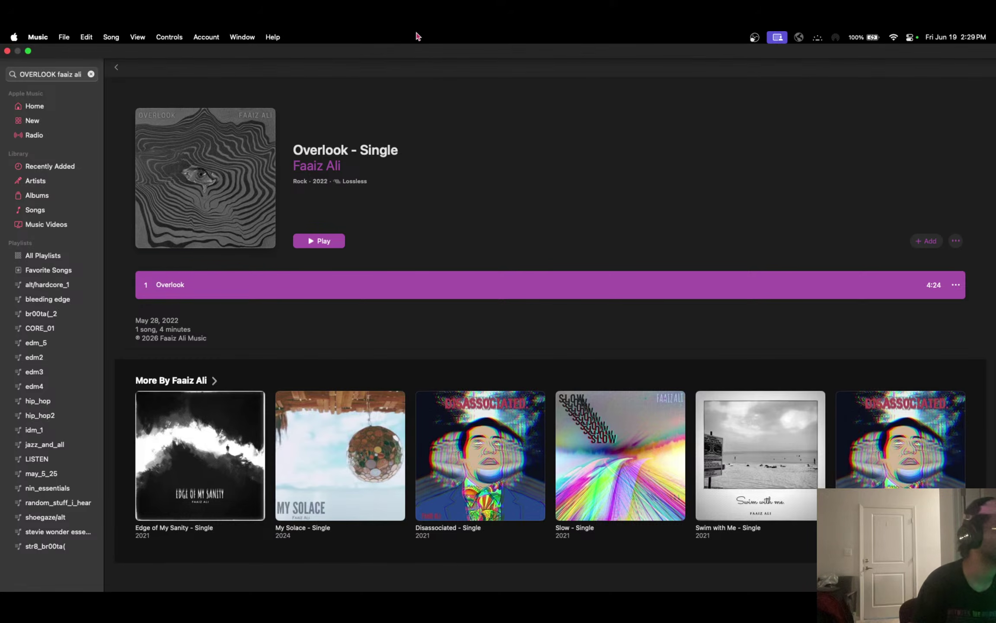
left_click(934, 241)
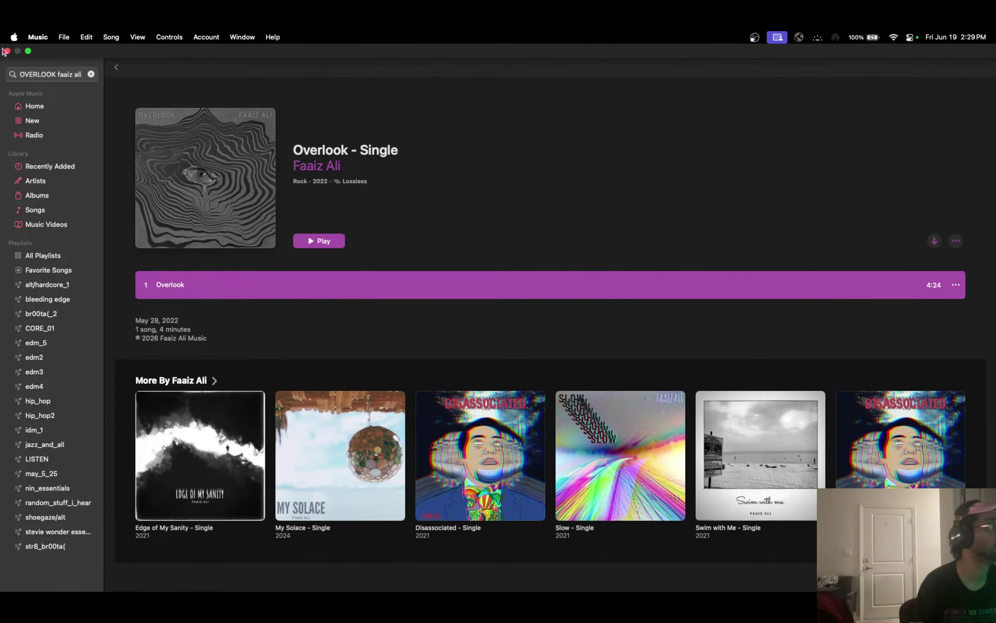
left_click(17, 51)
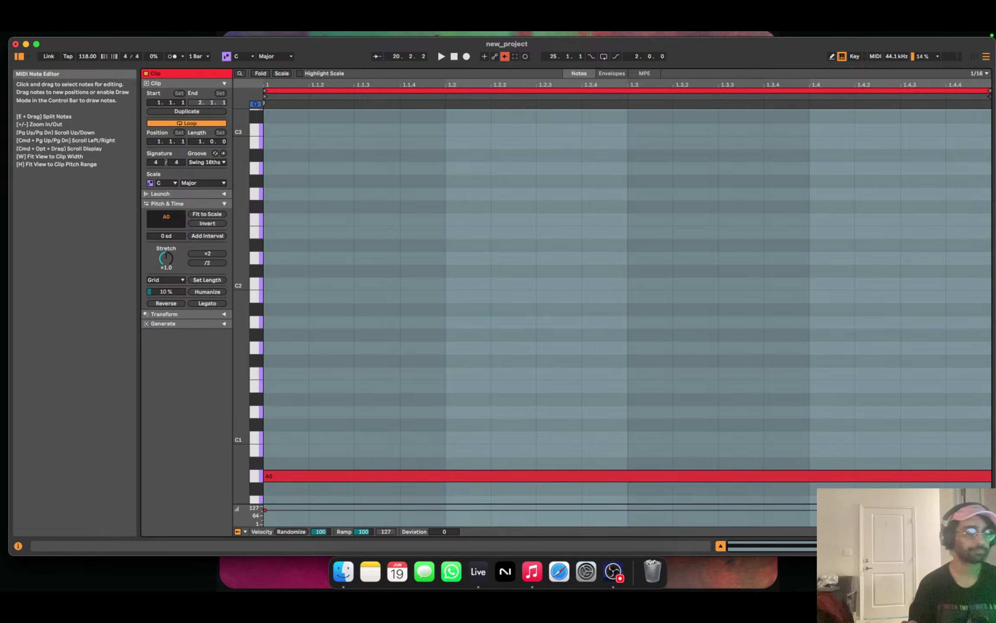
Replace the MIDI note editor with the device view and briefly play the arrangement from bar 1.
left_click(904, 546)
scroll(469, 178, "up", 5)
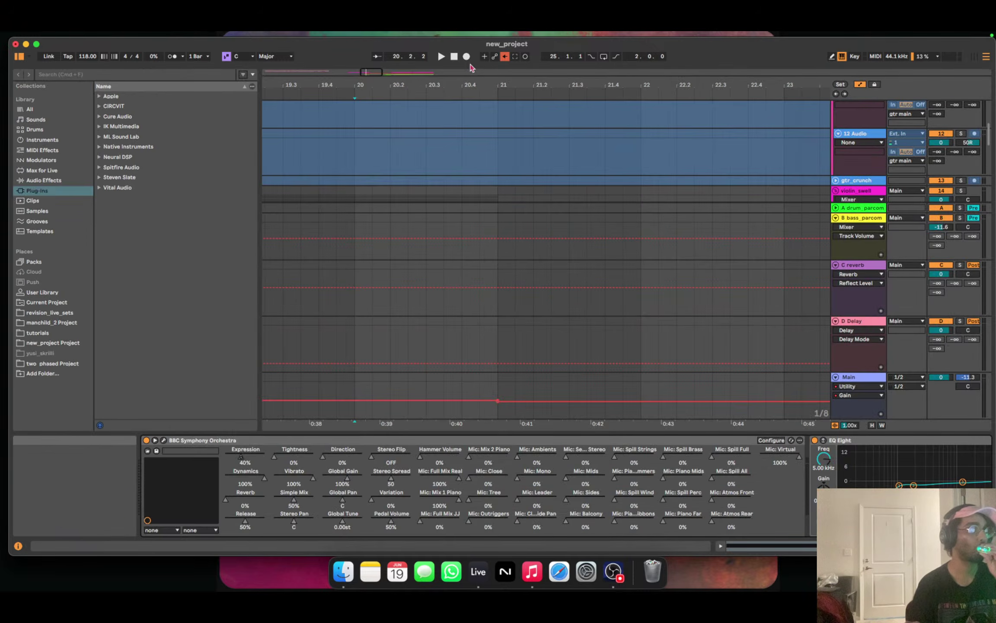
left_click(454, 56)
key("space")
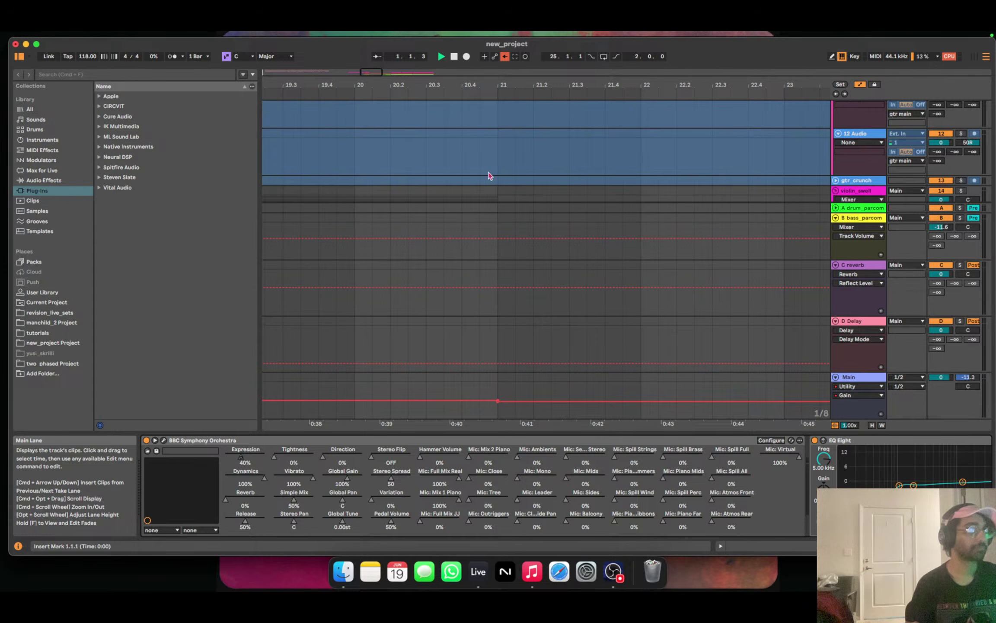
key("space")
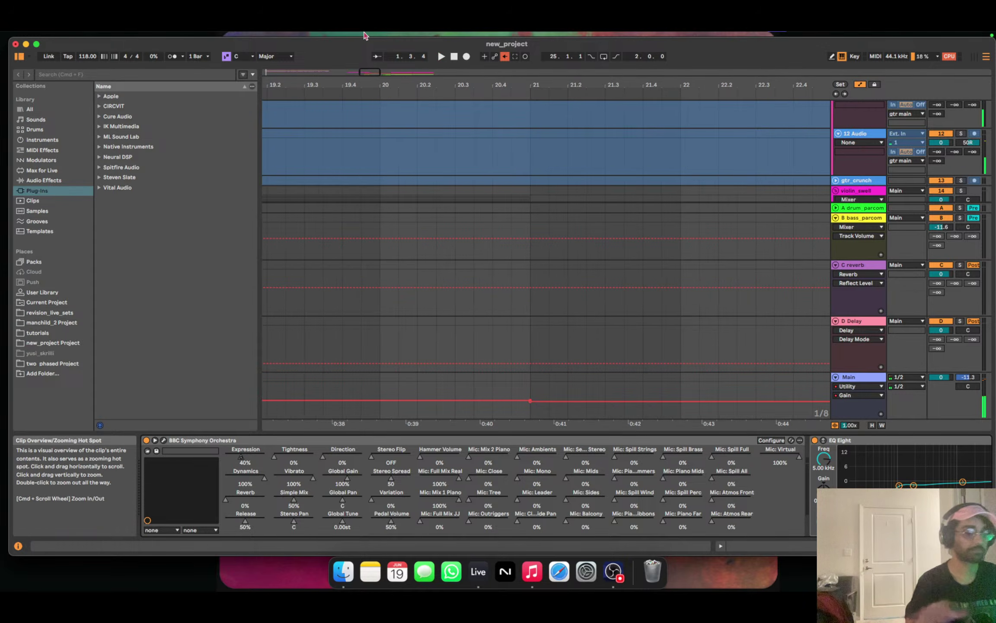
Adjust the system volume while playing the arrangement from the start again.
mouse_move(365, 36)
key("XF86AudioRaiseVolume")
key("space")
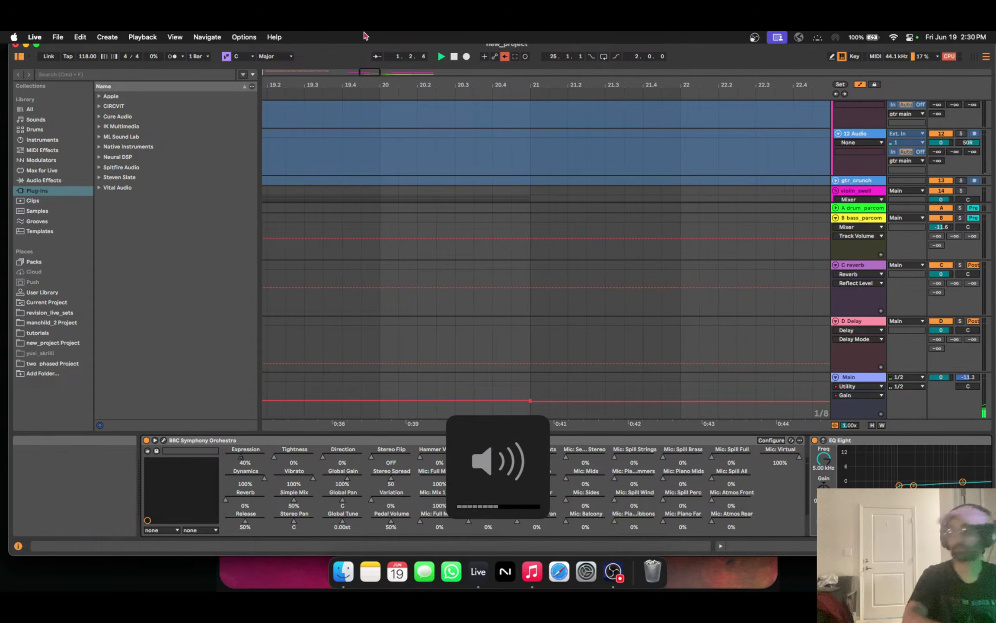
key("XF86AudioLowerVolume")
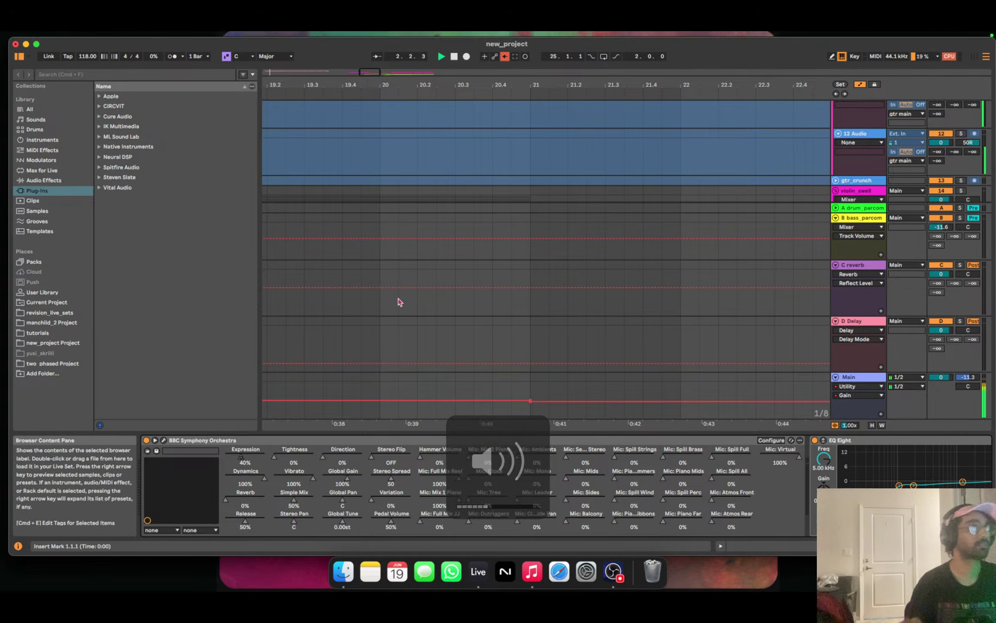
Play the opening bars from 1.3.1, fold the ggd_mf drum group and stop playback.
left_click_drag(365, 71, 337, 74)
scroll(308, 229, "up", 5)
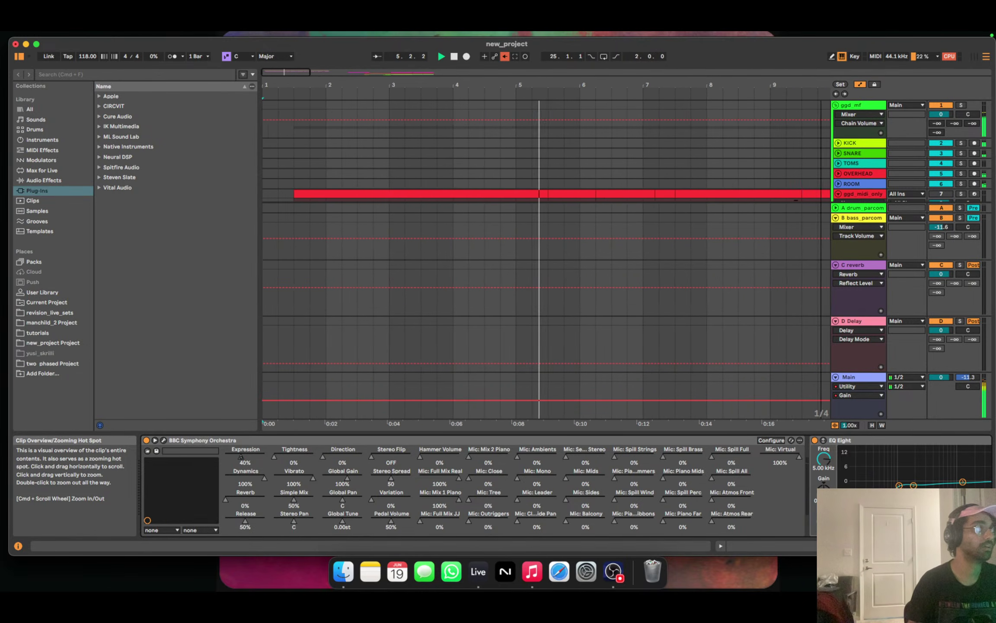
left_click(293, 174)
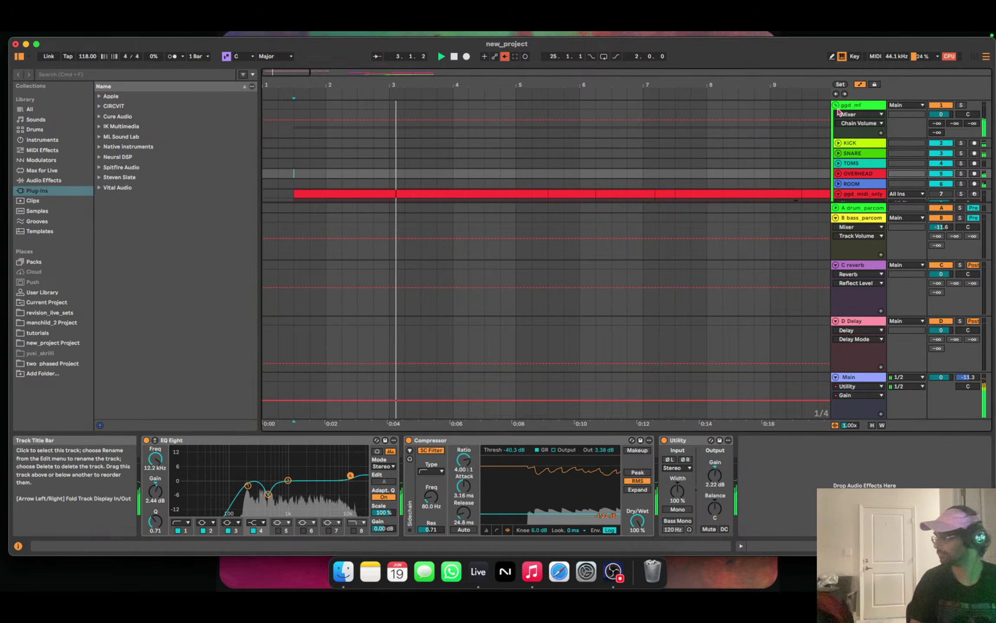
left_click(837, 106)
key("space")
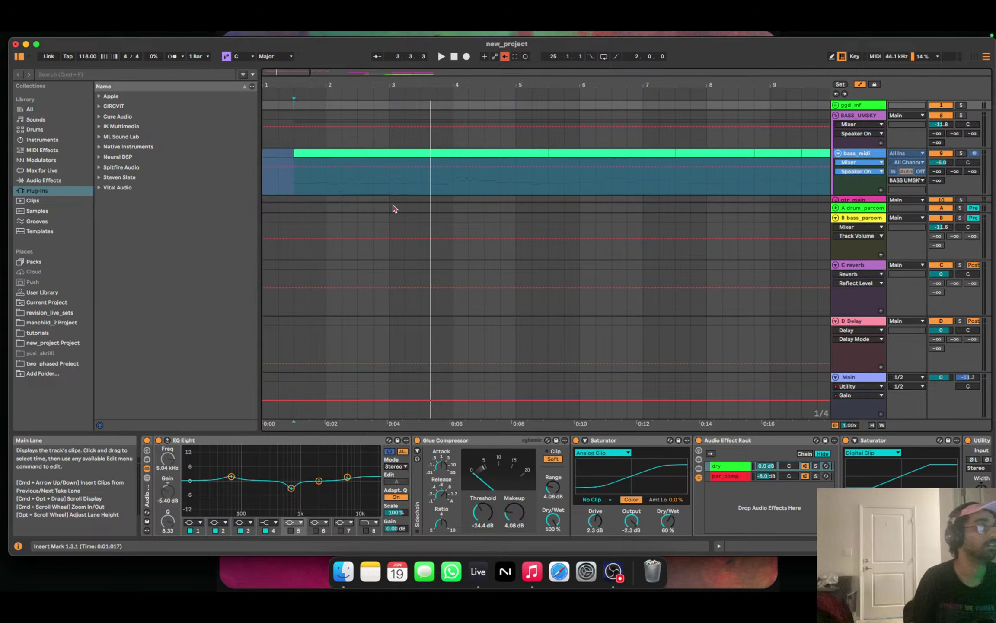
Switch to Music, play part of the reference track Overlook, pause it and quit Music.
left_click(532, 571)
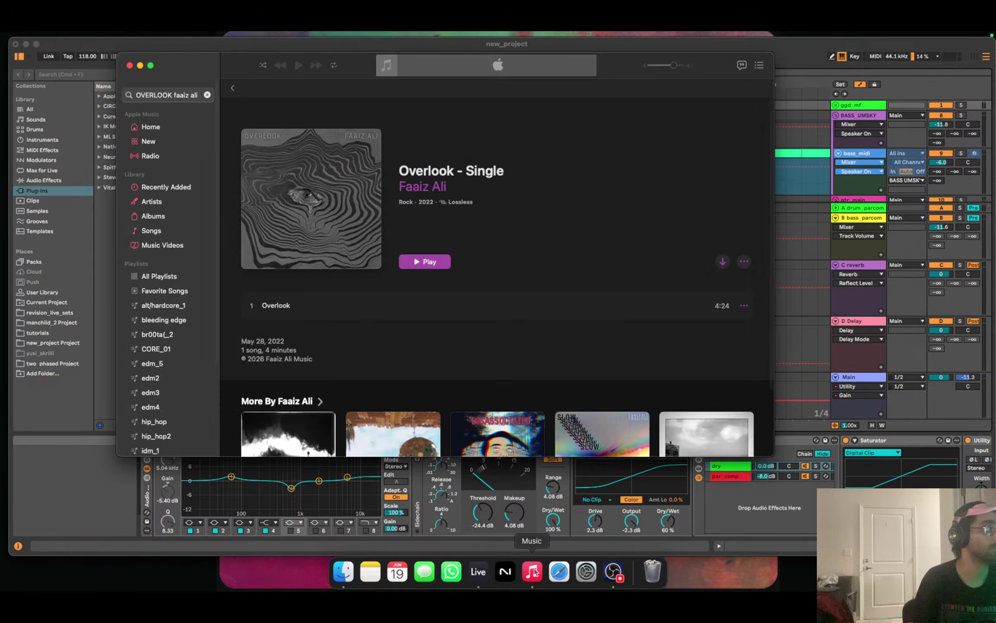
double_click(334, 305)
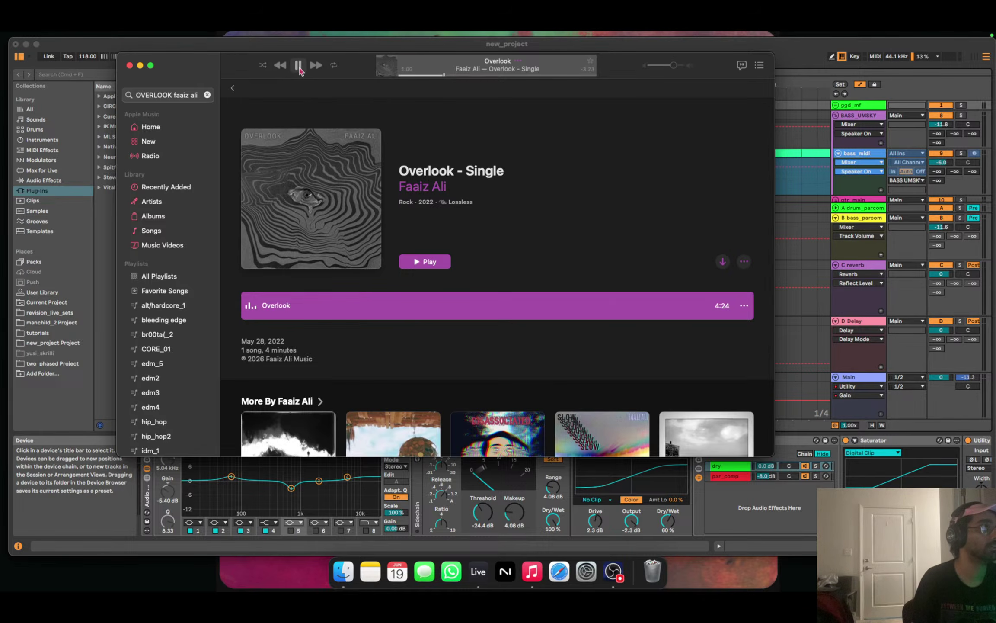
left_click(299, 66)
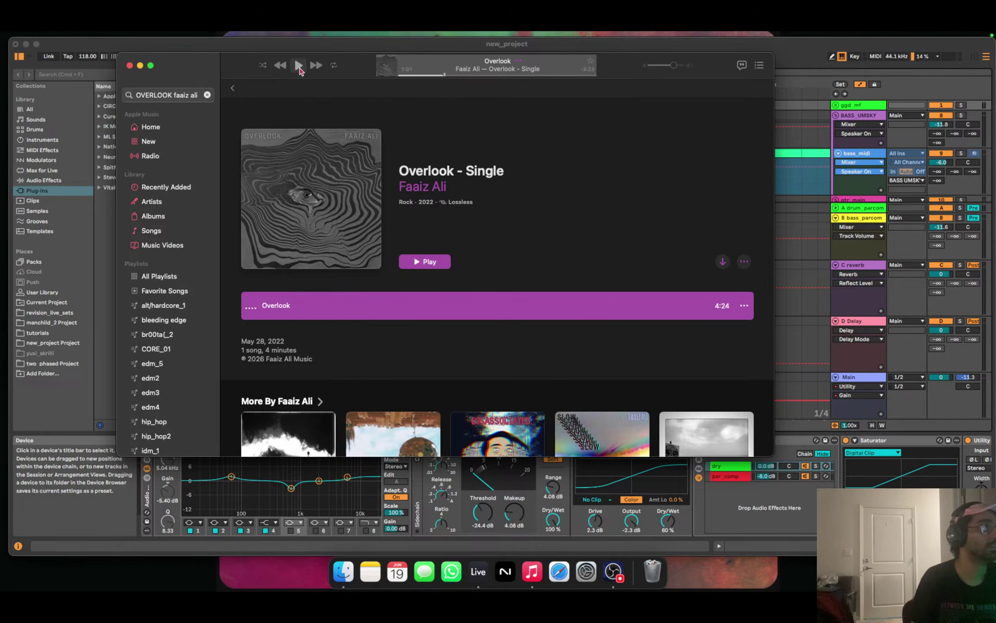
right_click(532, 569)
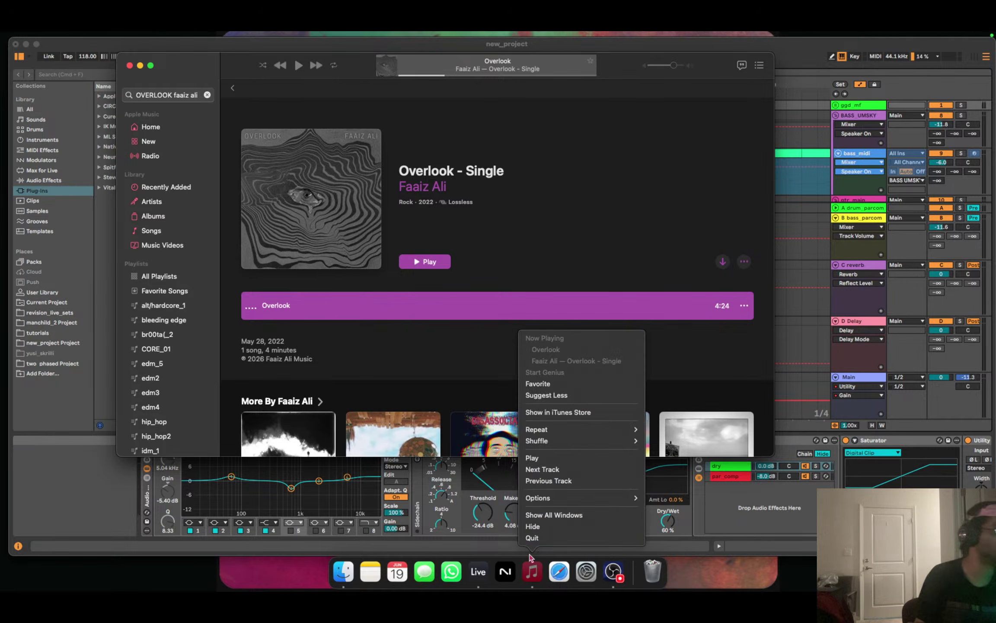
left_click(532, 538)
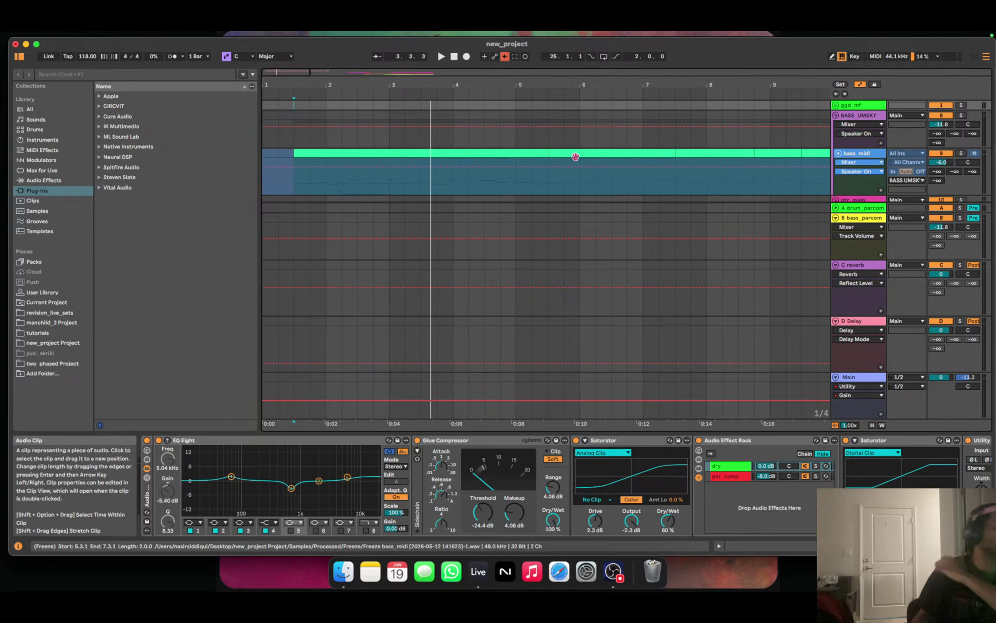
Place the insert marker at 1.1.1 on the bass_midi track.
scroll(576, 157, "down", 1)
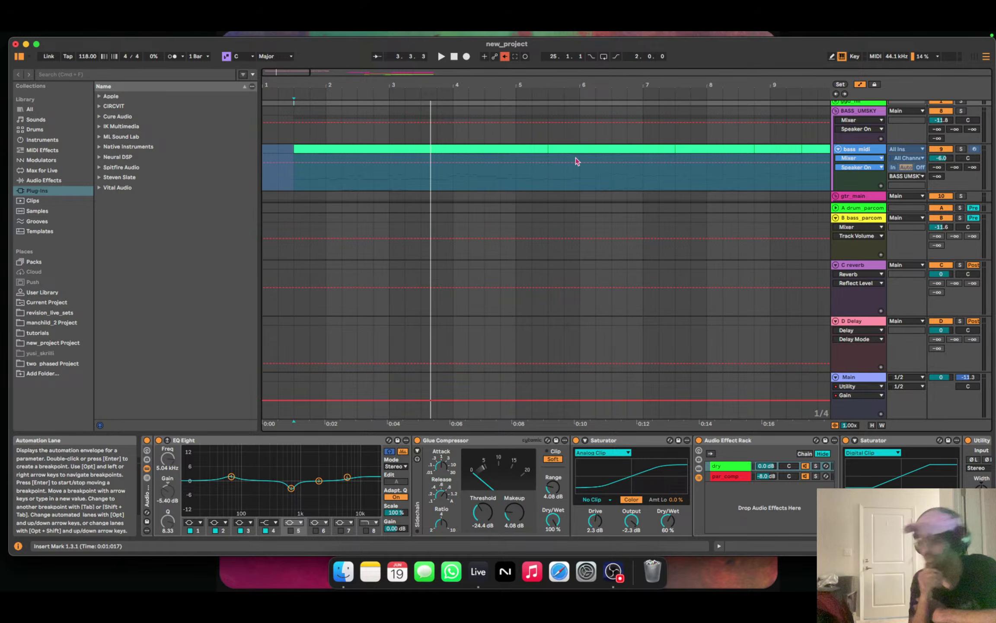
mouse_move(643, 36)
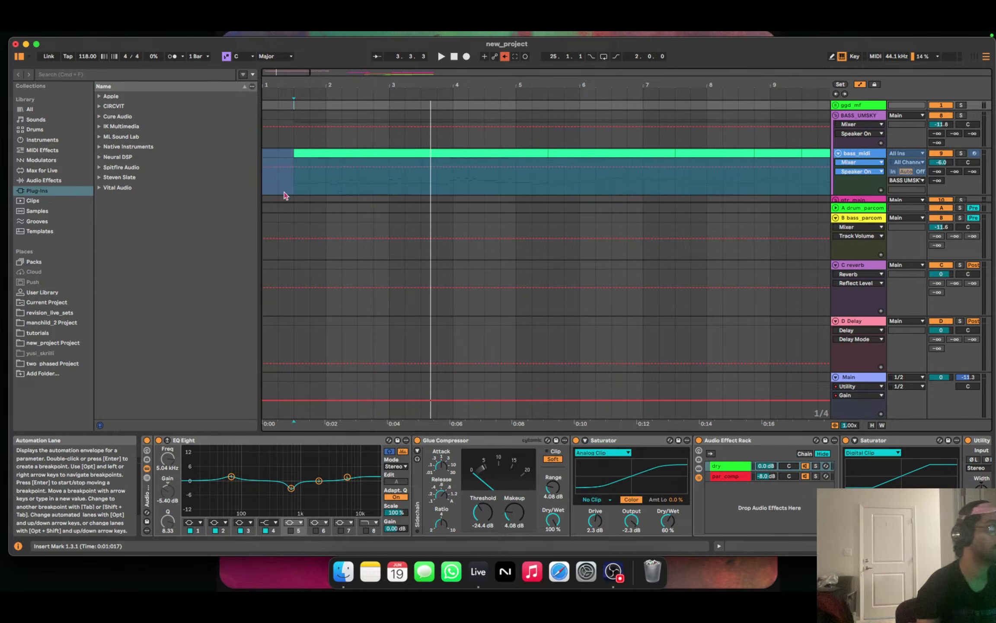
left_click(265, 186)
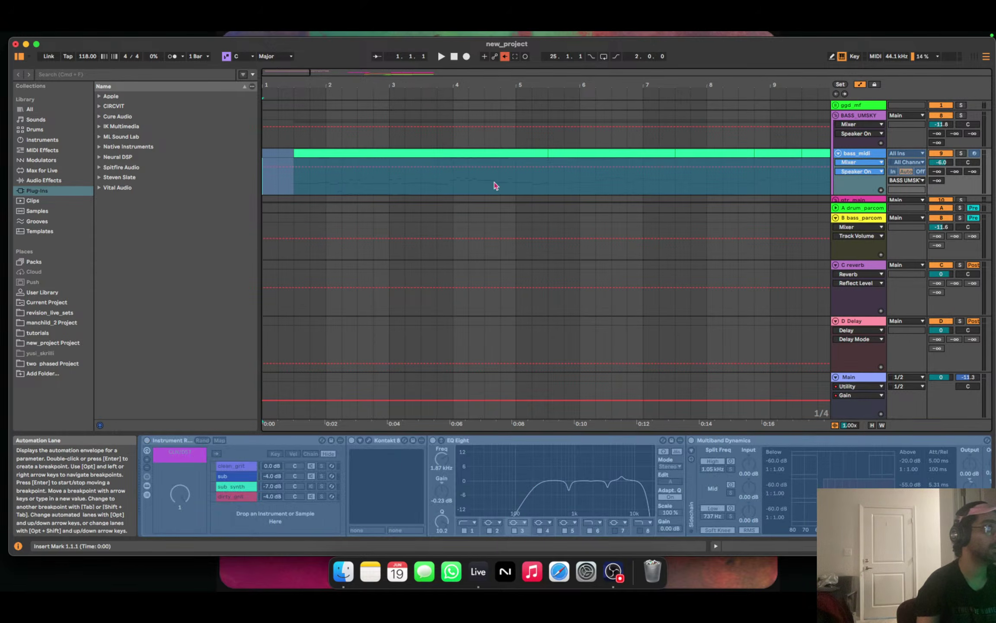
Reopen Music and play the track Overlook from the recently added albums.
left_click(532, 571)
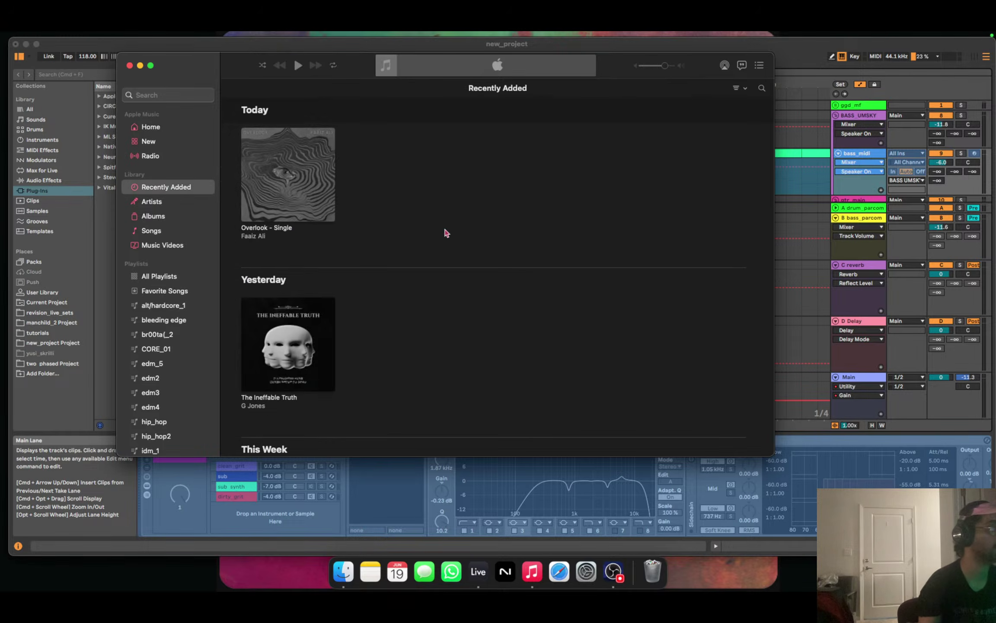
left_click(309, 183)
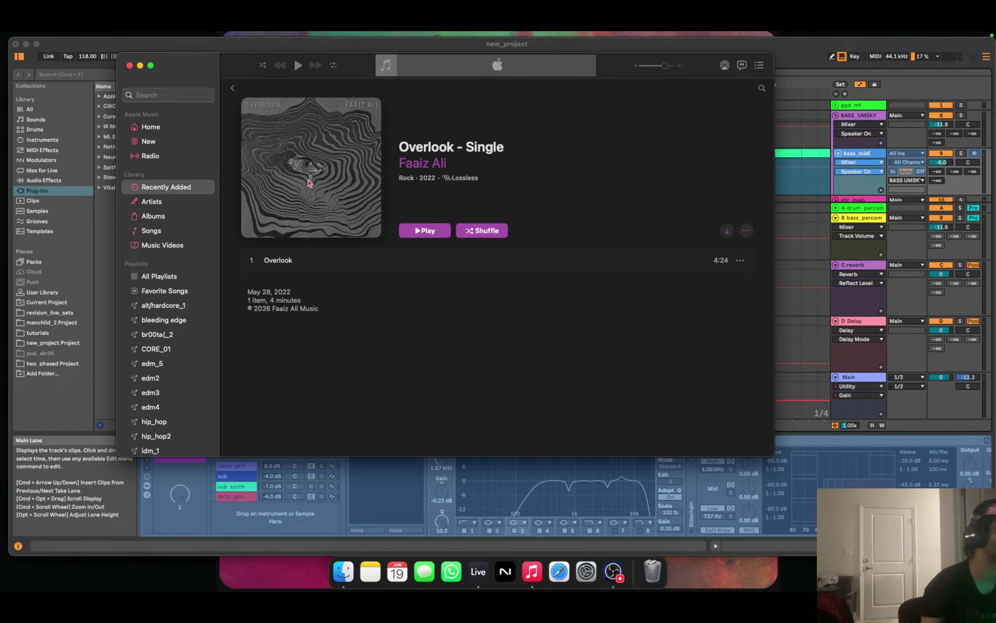
double_click(405, 260)
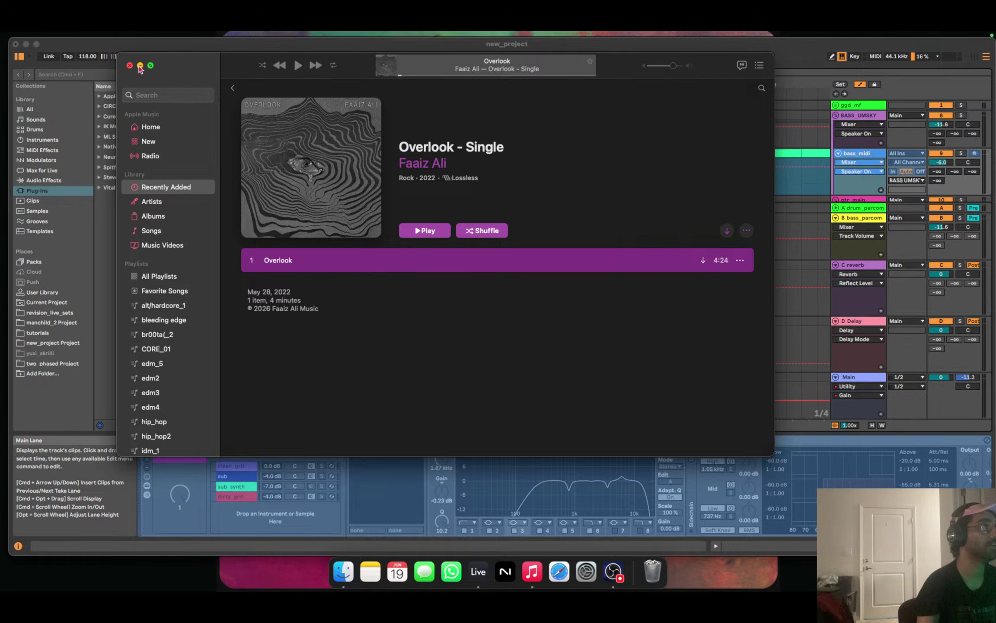
Switch back to Live and select the gtr_main group track above the two guitar audio tracks.
left_click(478, 571)
scroll(480, 177, "down", 3)
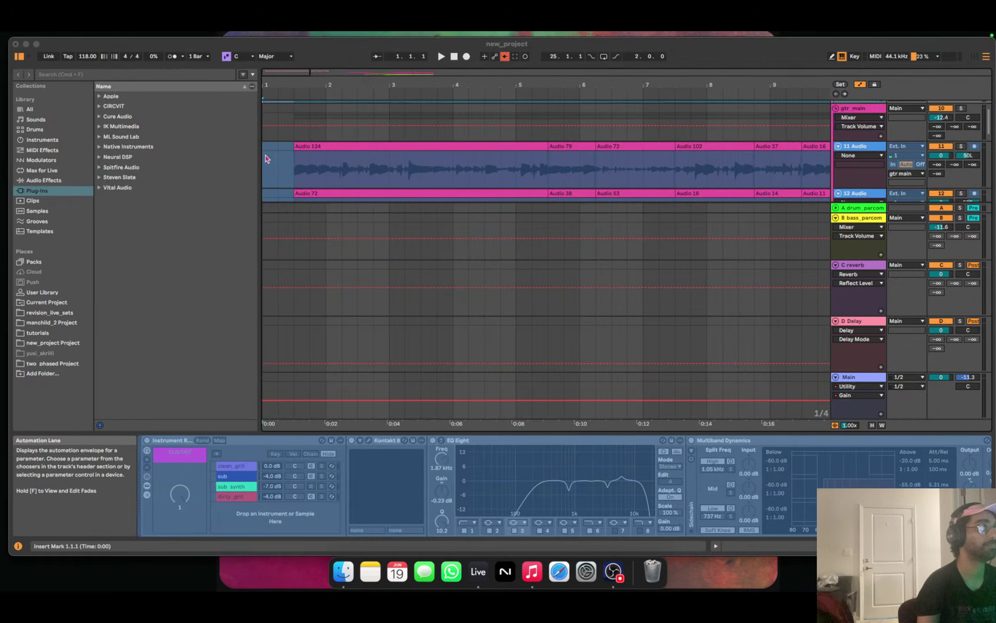
left_click(868, 148)
left_click(858, 191, "shift")
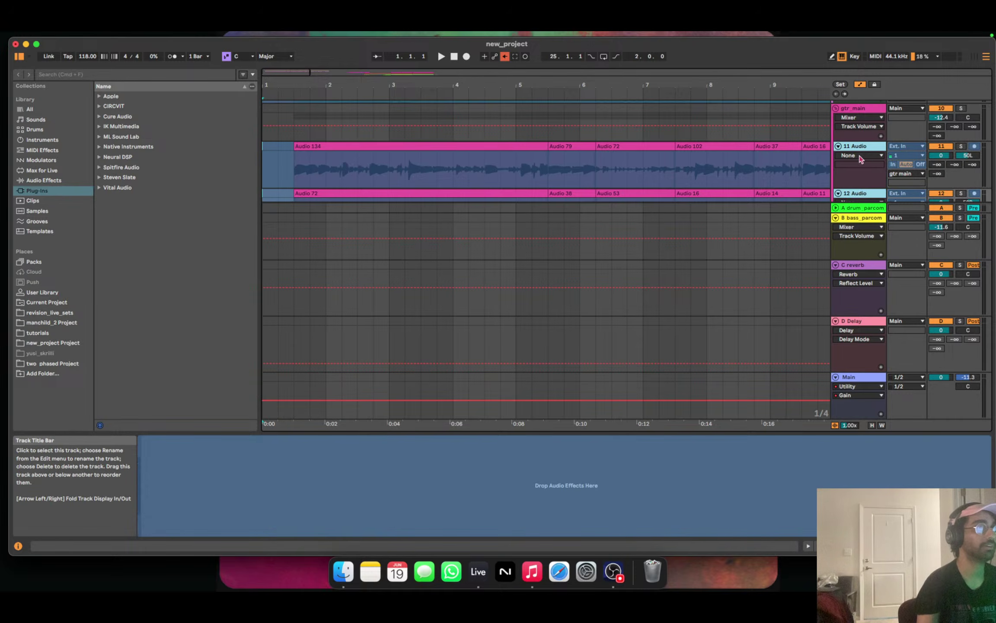
right_click(861, 148)
key("Escape")
left_click(854, 108)
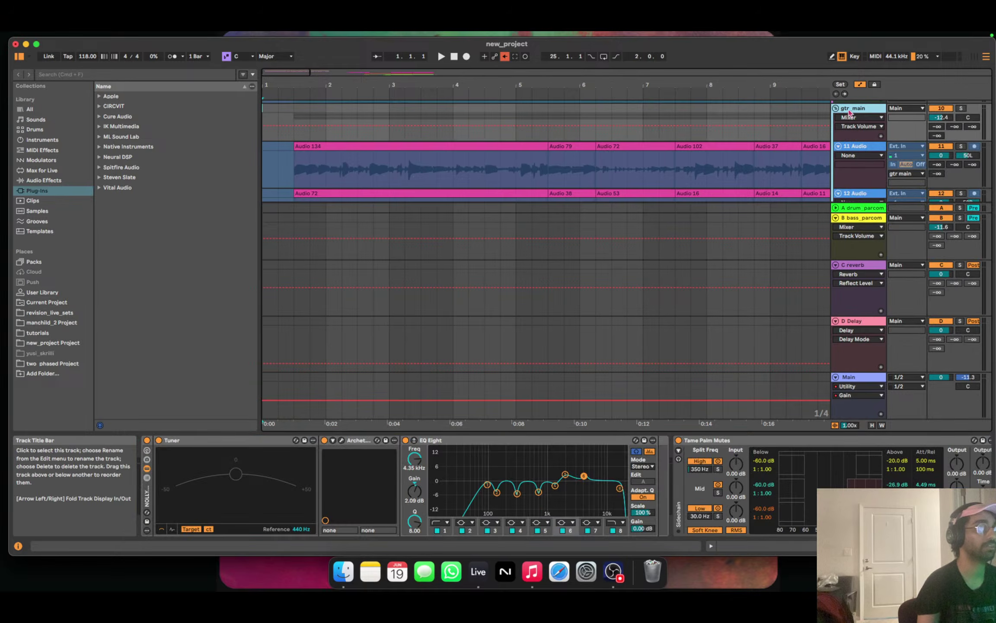
Play the guitars from 1.3.1 with the gtr_main group's device chain in view.
key("space")
left_click(395, 163)
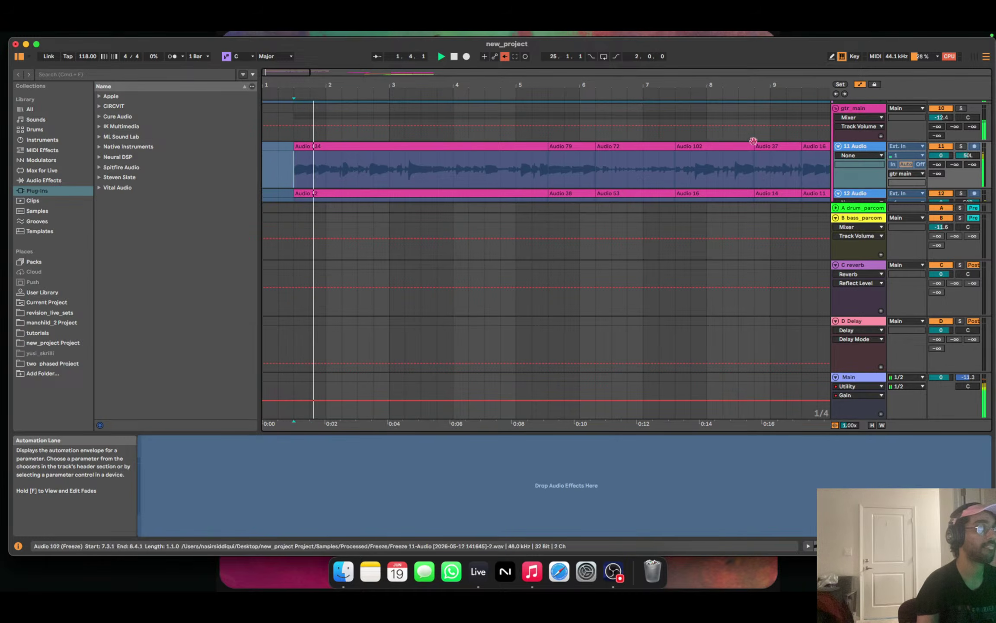
left_click(851, 110)
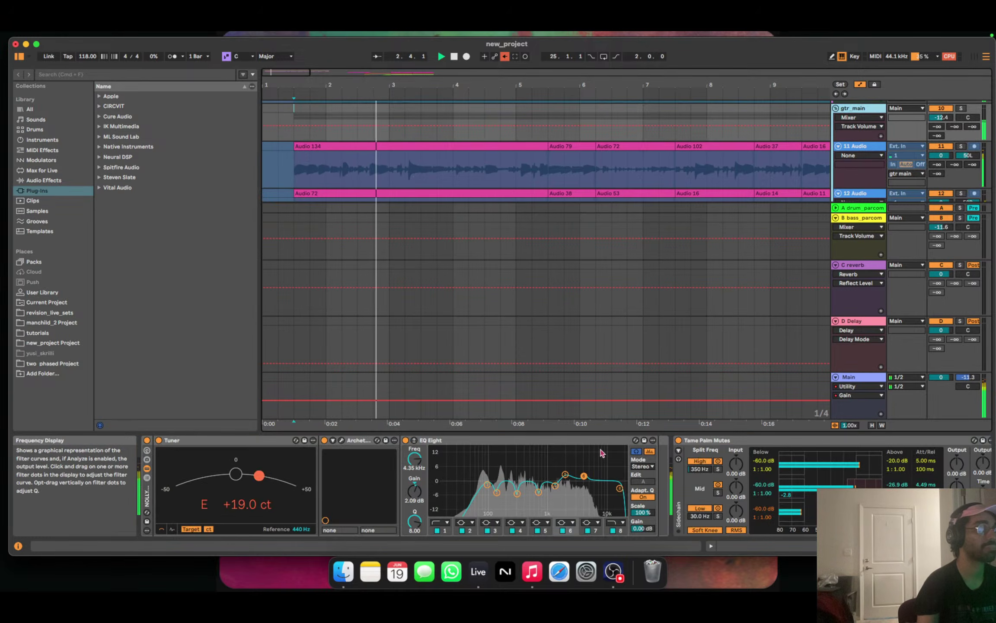
Turn off gtr_main's existing EQ Eight and insert a new EQ Eight between Tame Palm Mutes and Saturator, with its display expanded.
left_click(405, 443)
left_click(43, 180)
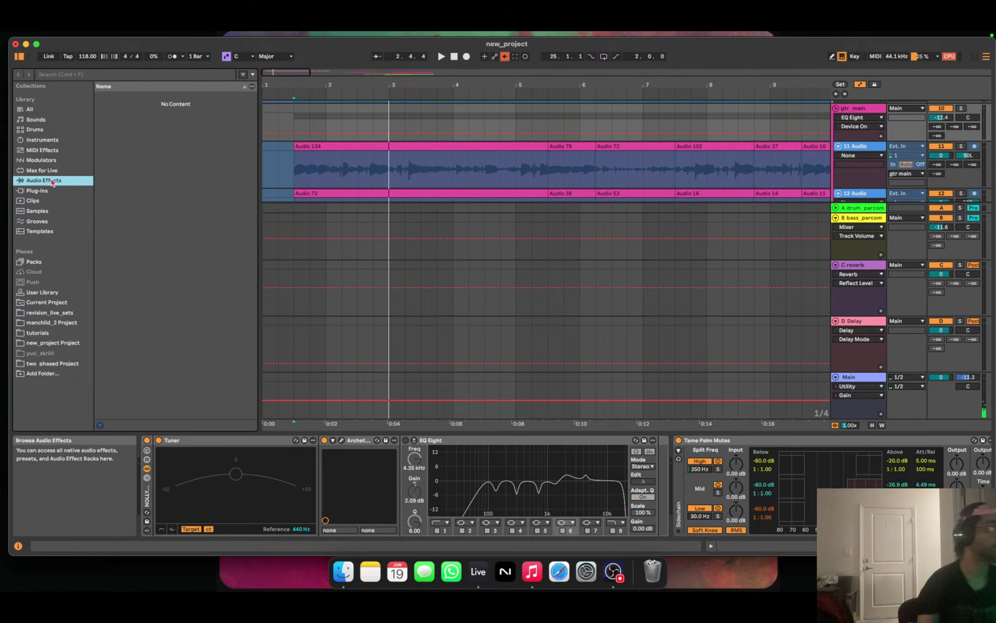
left_click(182, 198)
left_click_drag(147, 268, 750, 383)
left_click_drag(763, 440, 392, 476)
double_click(551, 459)
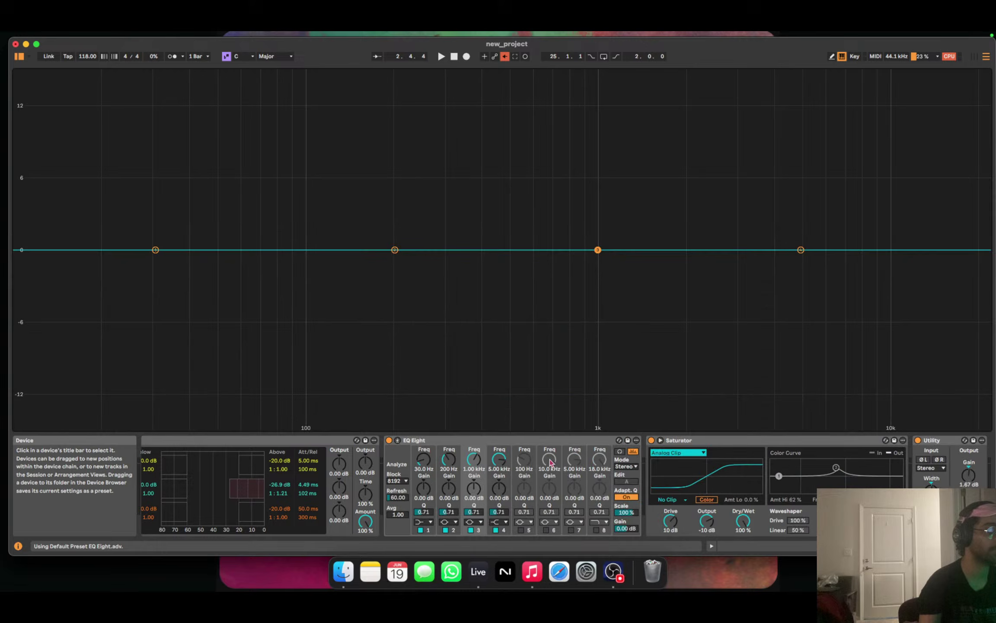
Switch to Music, play a few seconds of Overlook for comparison and pause it.
left_click(533, 577)
key("space")
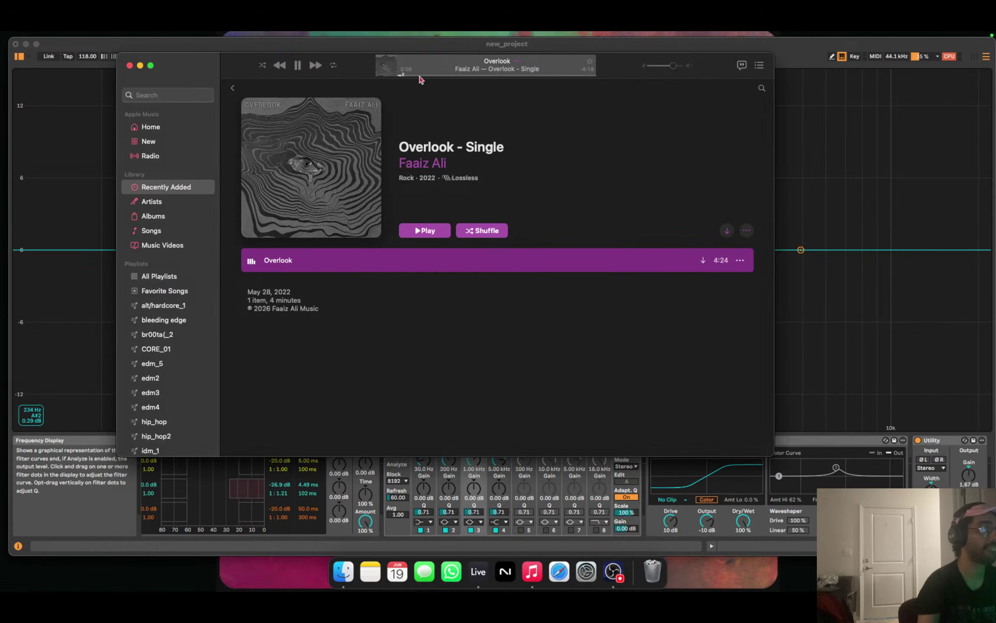
key("space")
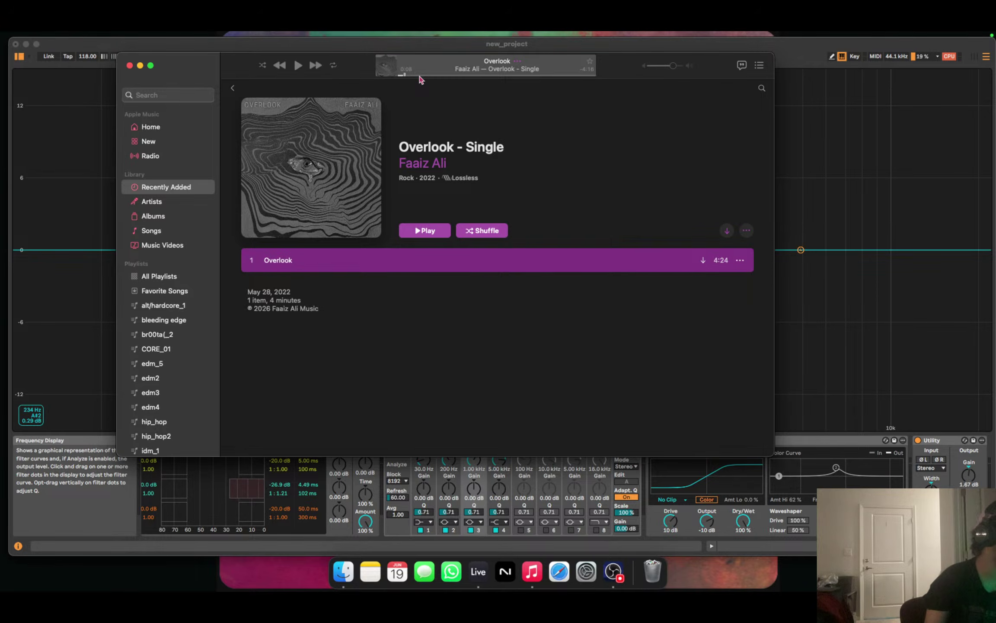
Return to Live and make band 1 of the new EQ Eight a 12 dB/octave low cut at about 48 Hz.
left_click(91, 206)
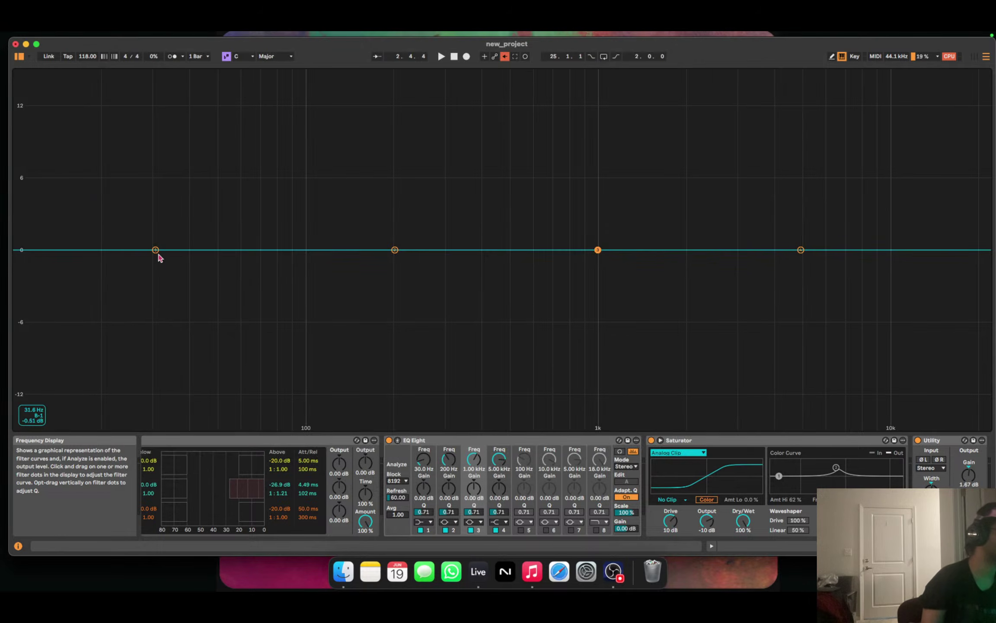
left_click_drag(155, 251, 215, 250)
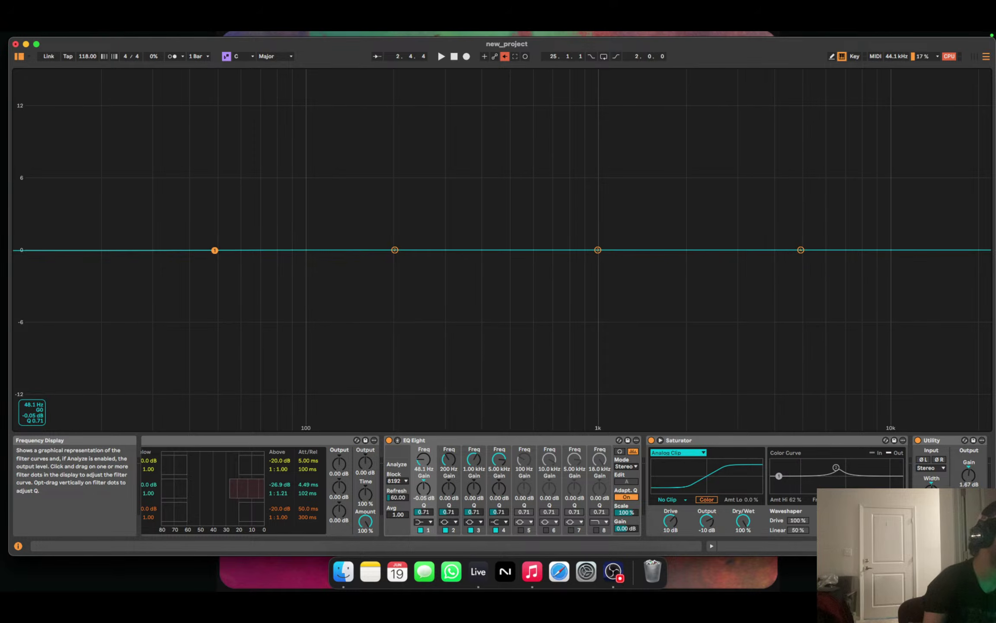
left_click(431, 521)
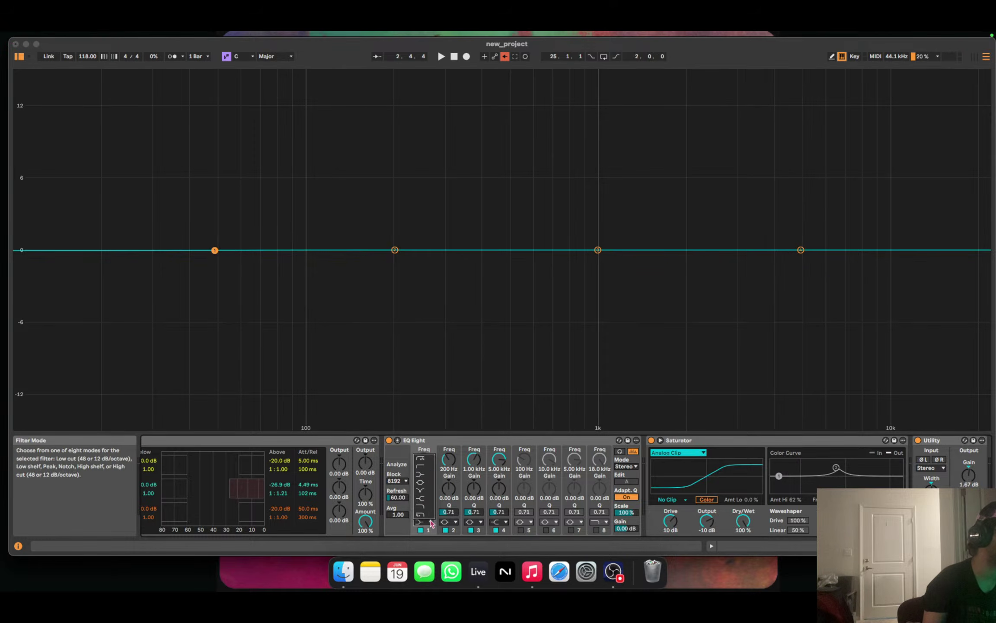
left_click(430, 469)
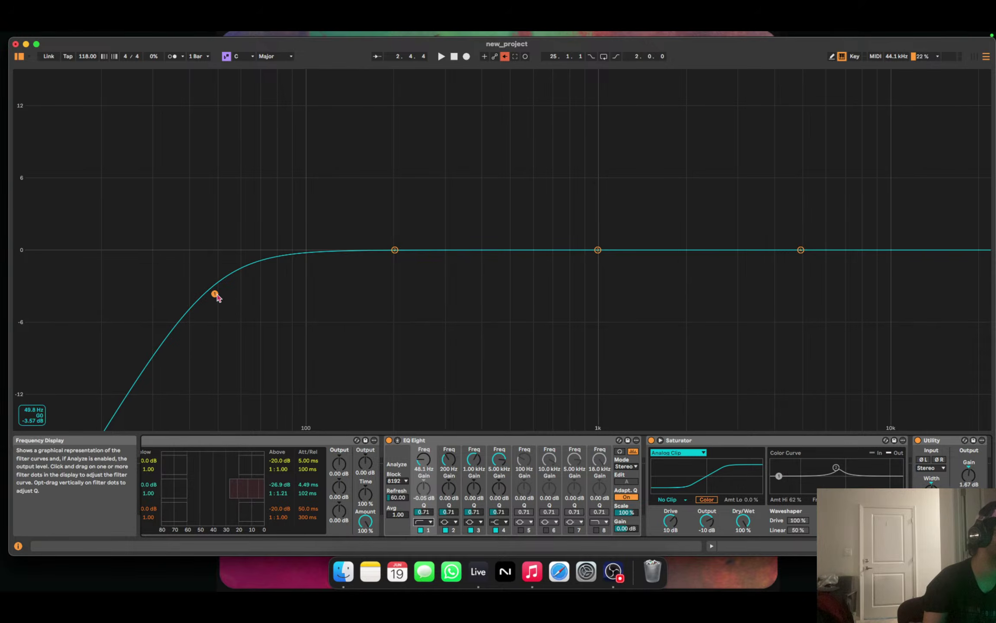
Make band 1 of the new EQ Eight a 48 dB/octave low cut at about 37.5 Hz, auditioning the band during playback.
left_click_drag(216, 296, 190, 286)
left_click(426, 522)
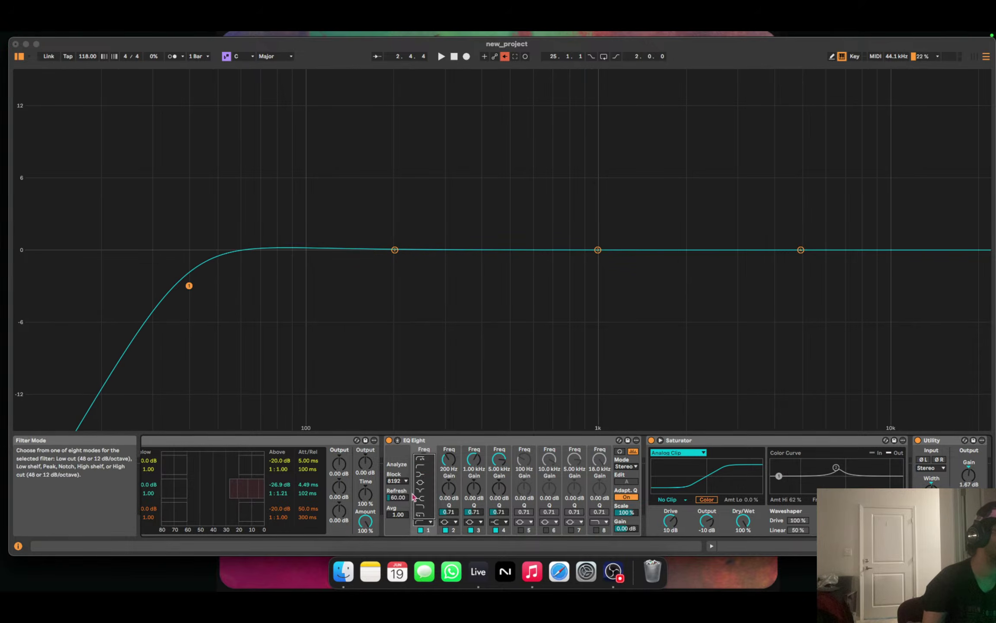
left_click(420, 459)
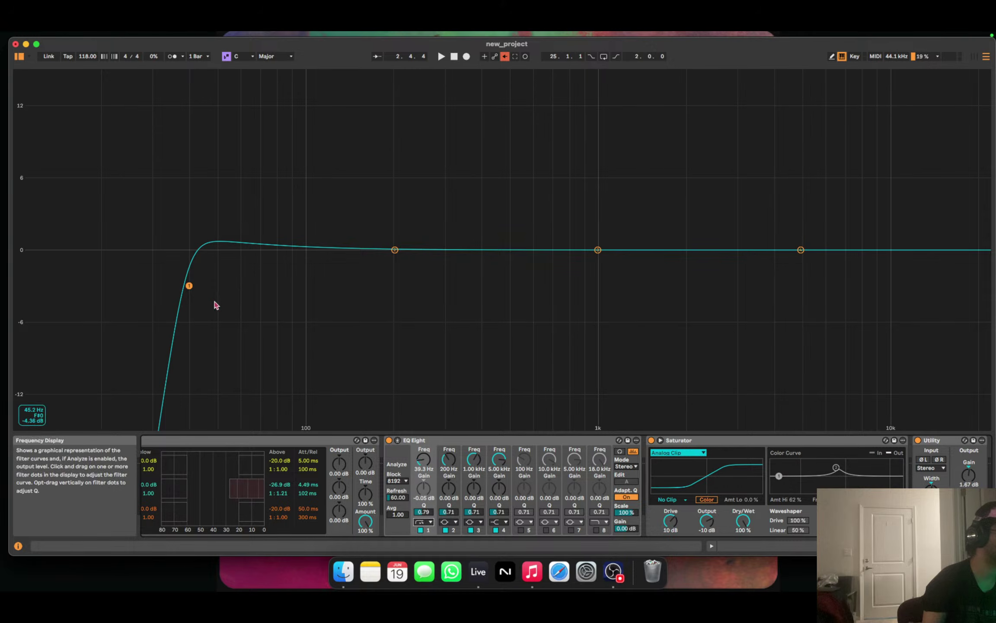
left_click(619, 452)
key("space")
left_click_drag(189, 286, 184, 292)
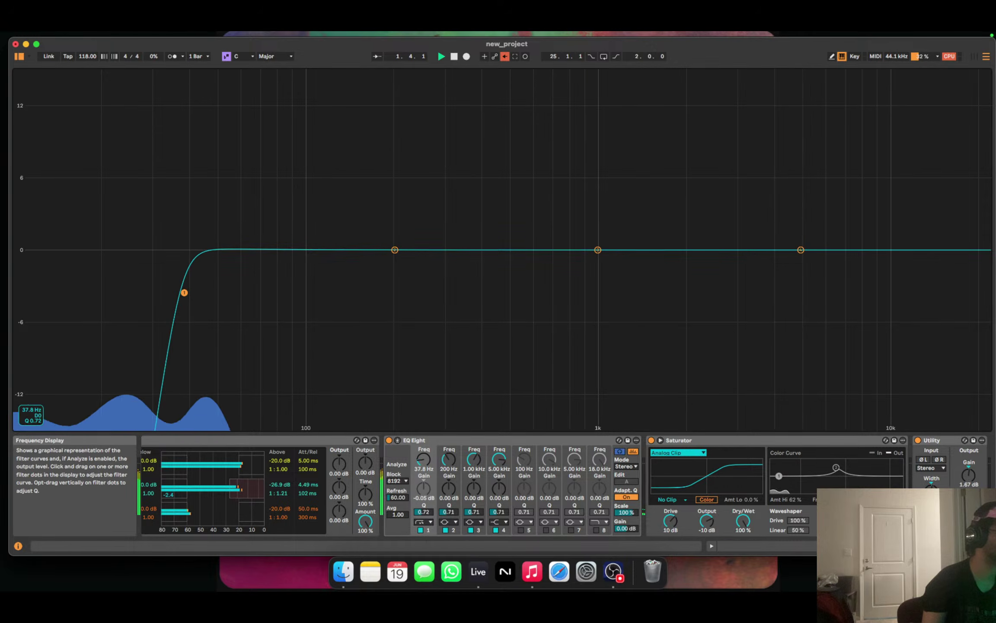
key("space")
key("Escape")
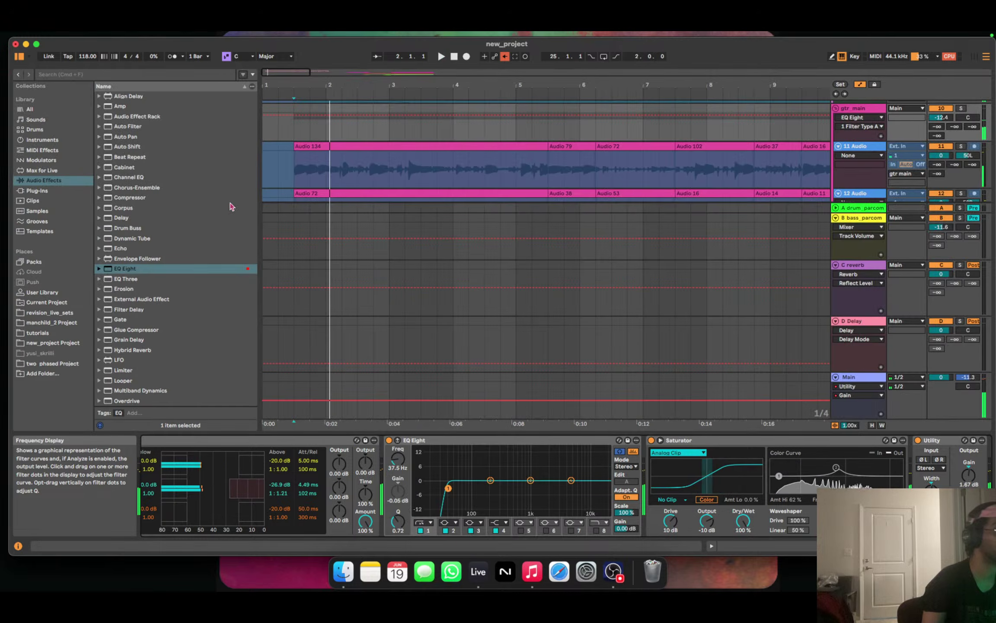
Solo gtr_main, play the guitars briefly, and turn off Tame Palm Mutes in the group's device chain.
left_click(961, 108)
key("space")
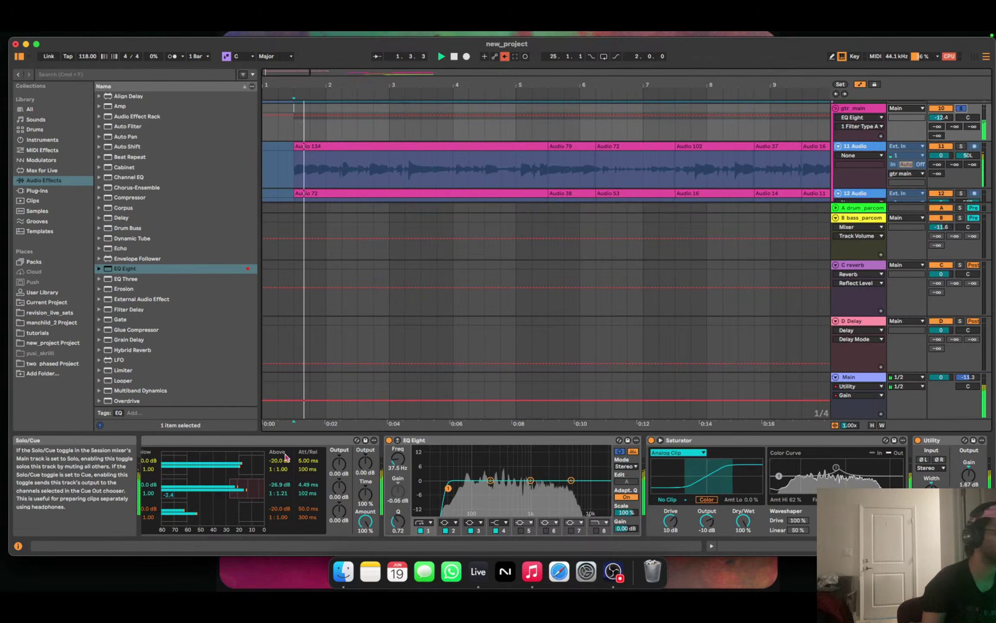
left_click(870, 132)
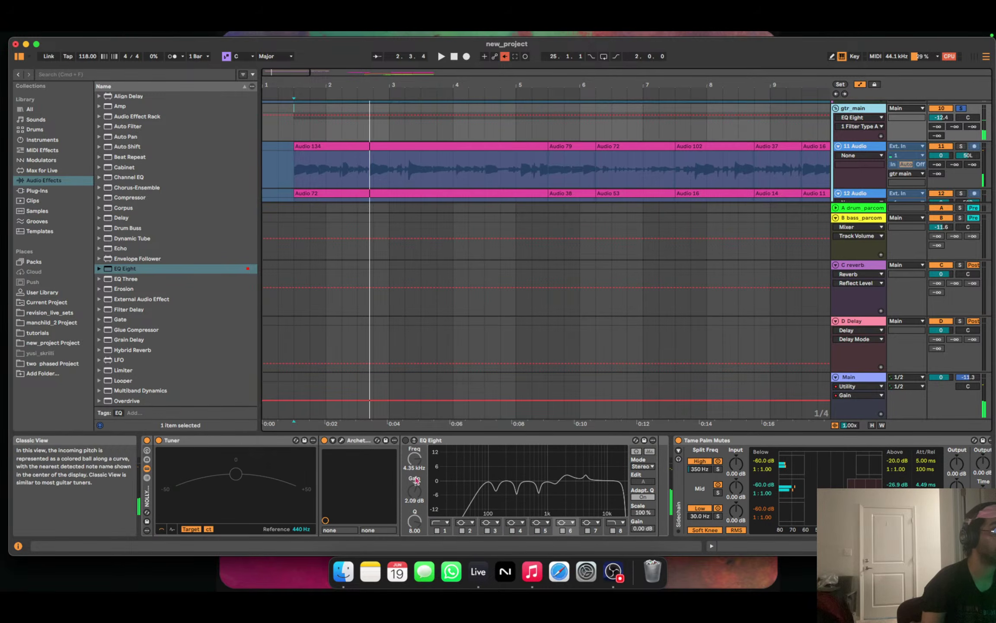
scroll(144, 484, "right", 5)
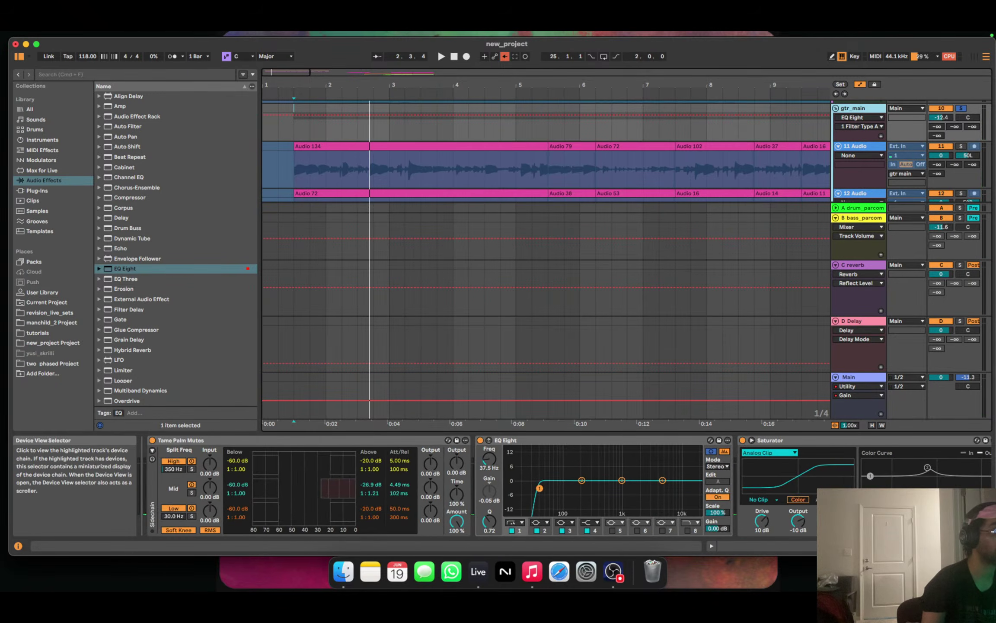
left_click(153, 440)
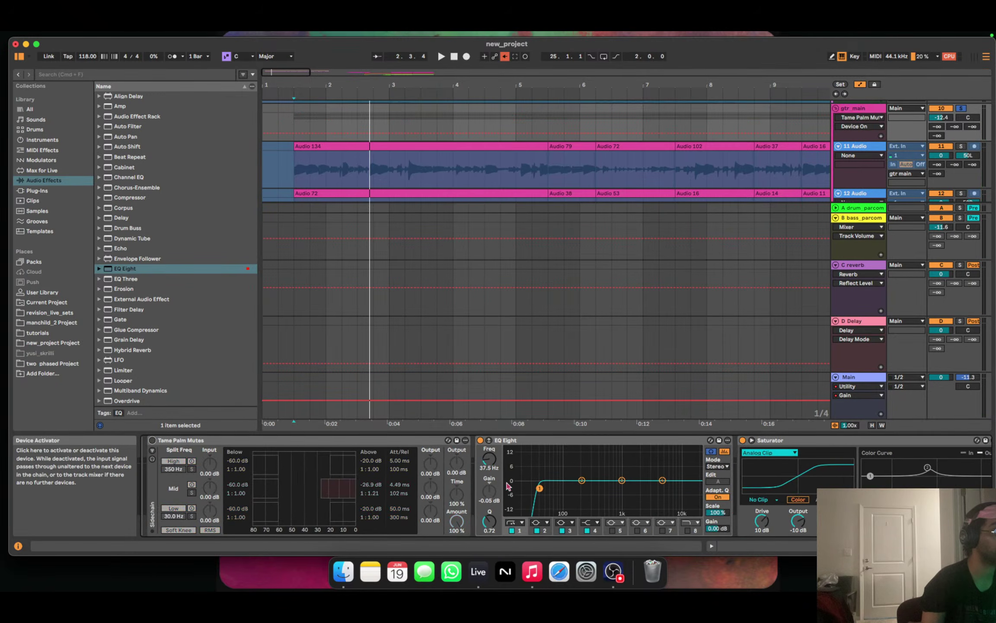
Expand the new EQ Eight's display and sweep the band 1 low cut up to about 100 Hz during playback.
left_click(488, 440)
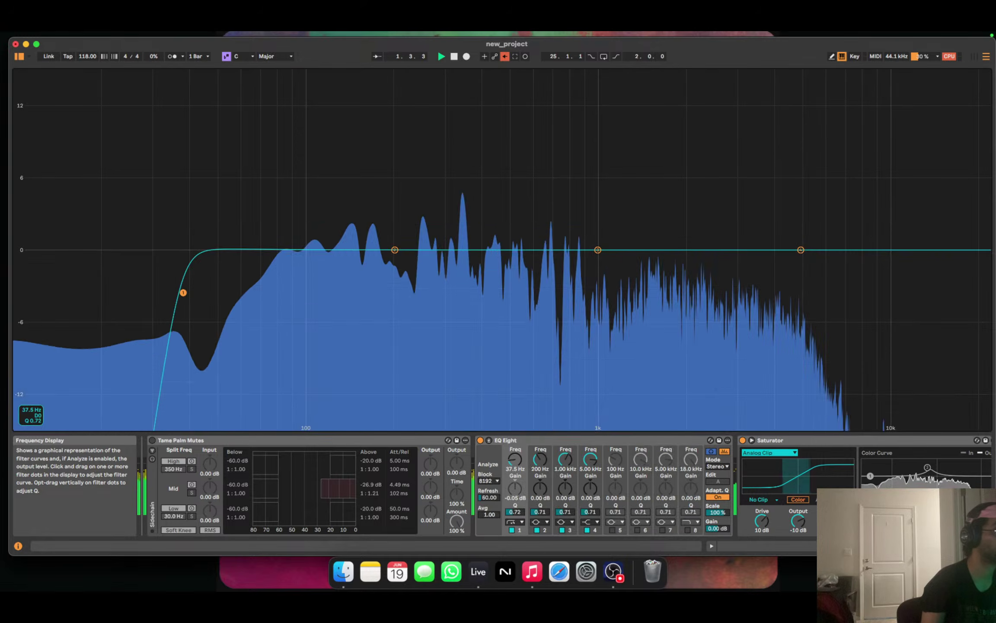
left_click_drag(183, 293, 292, 293)
mouse_move(294, 292)
left_mouse_down()
mouse_move(263, 289)
mouse_move(309, 293)
left_mouse_up()
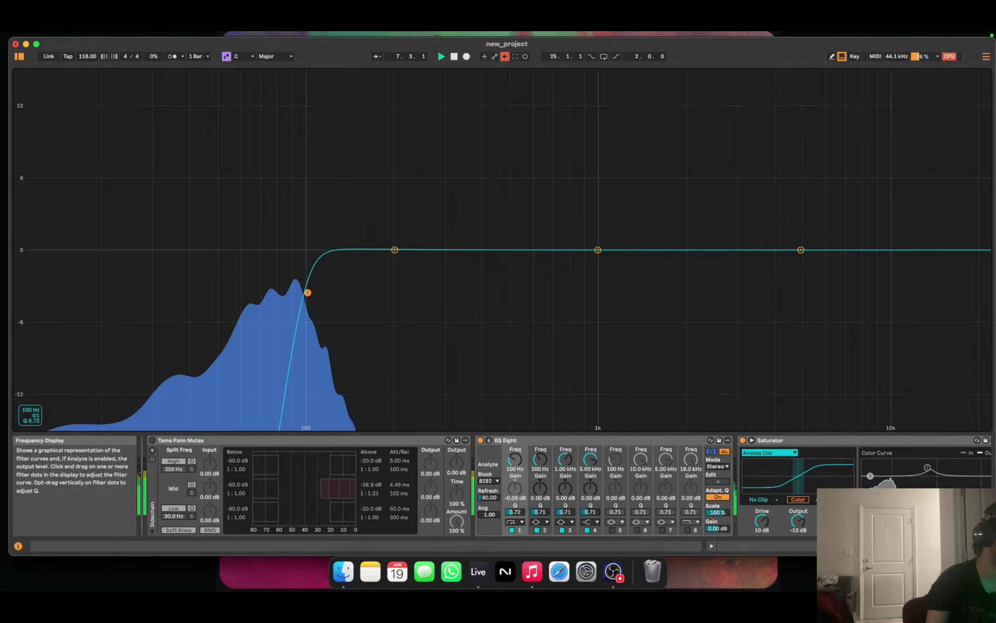
key("space")
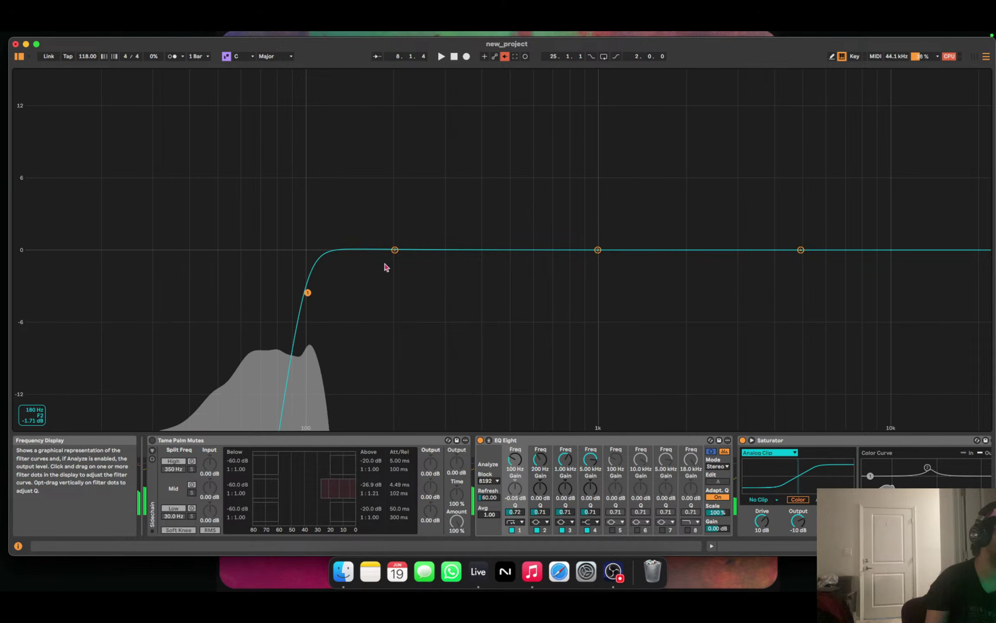
Shape band 2 into a narrow dip at about 153 Hz with about -2 dB gain and a raised Q.
left_click_drag(394, 250, 360, 252)
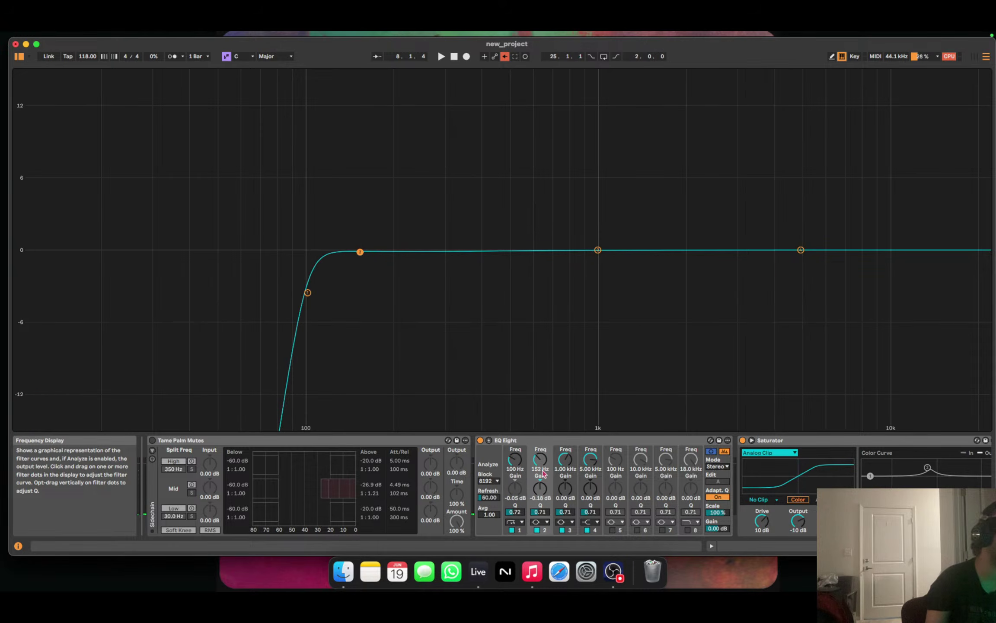
left_click_drag(541, 512, 540, 497)
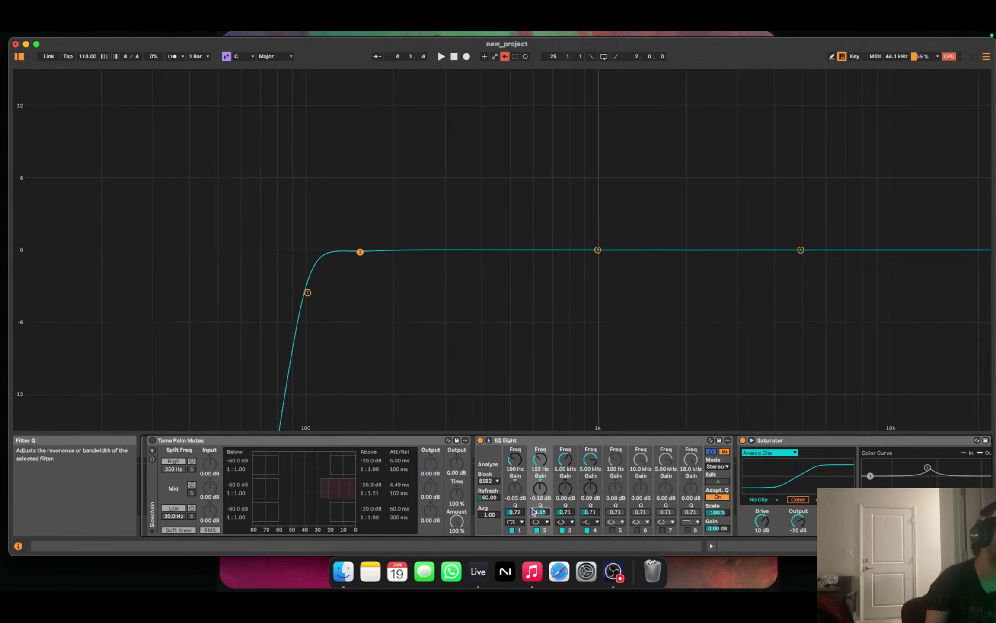
left_click_drag(360, 252, 361, 273)
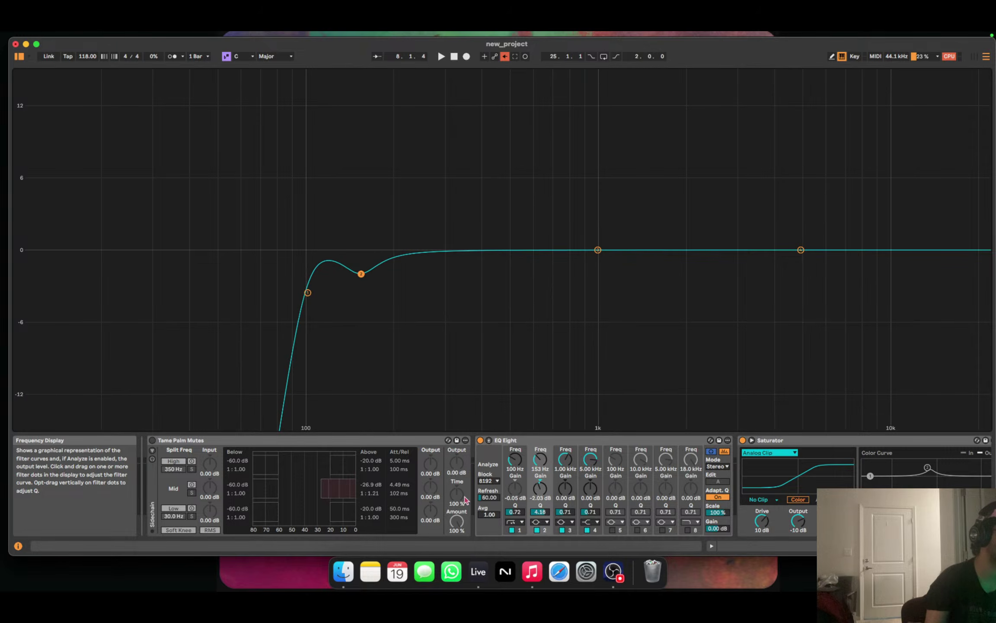
left_click(516, 513)
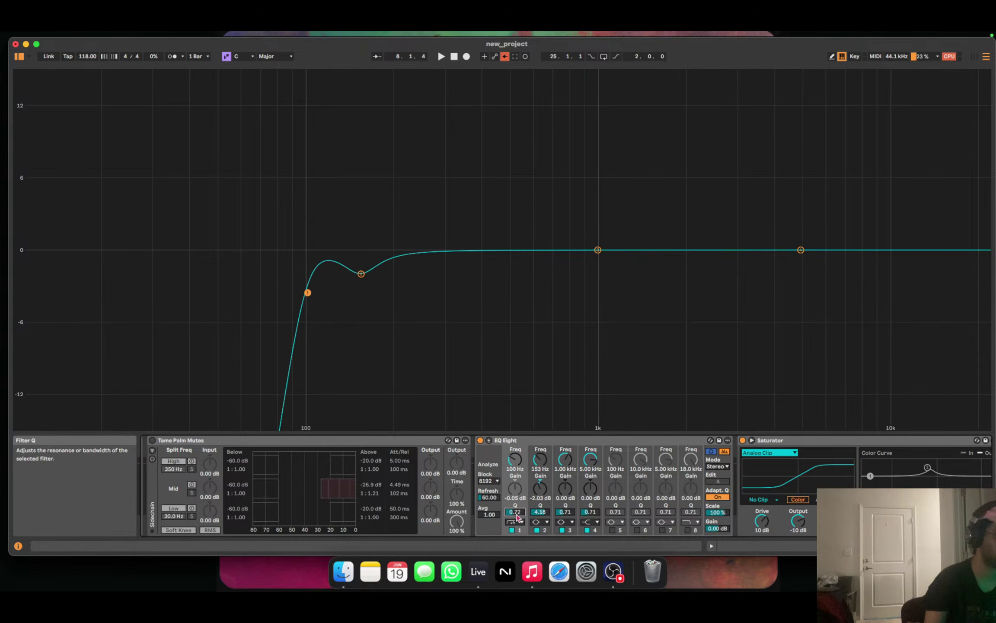
left_click_drag(540, 512, 541, 484)
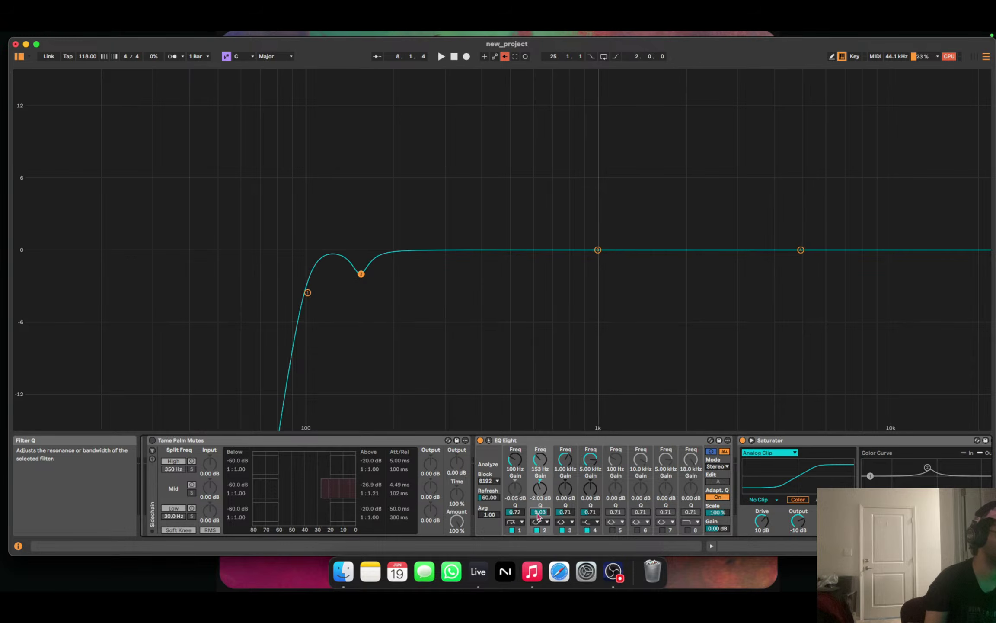
Shift band 1 to about 98 Hz and band 2 to 171 Hz at -4.20 dB, with Q 5.55, checking them during playback.
left_click_drag(361, 274, 402, 368)
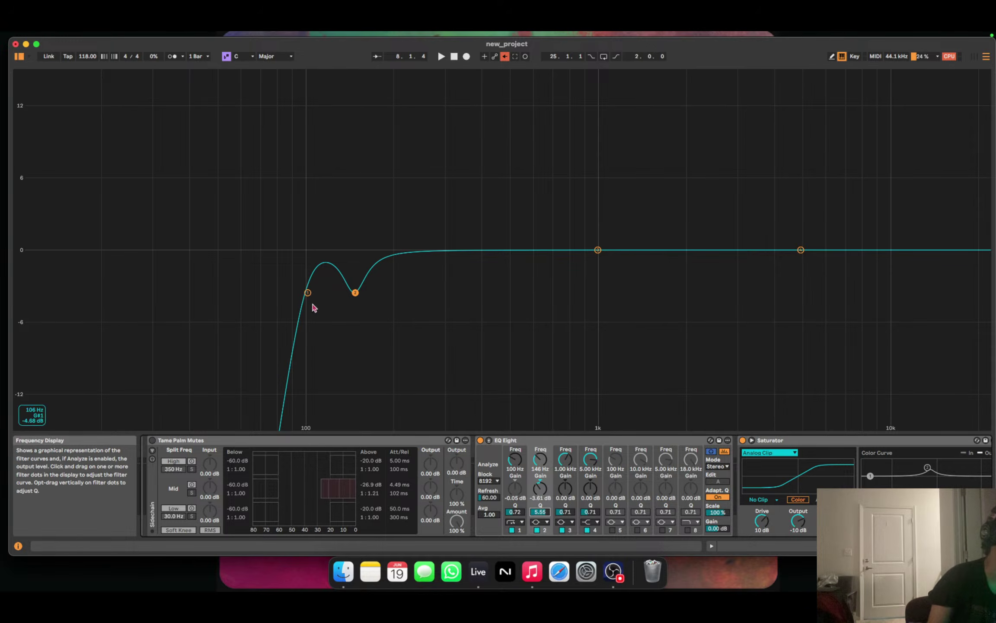
left_click_drag(307, 292, 374, 299)
key("space")
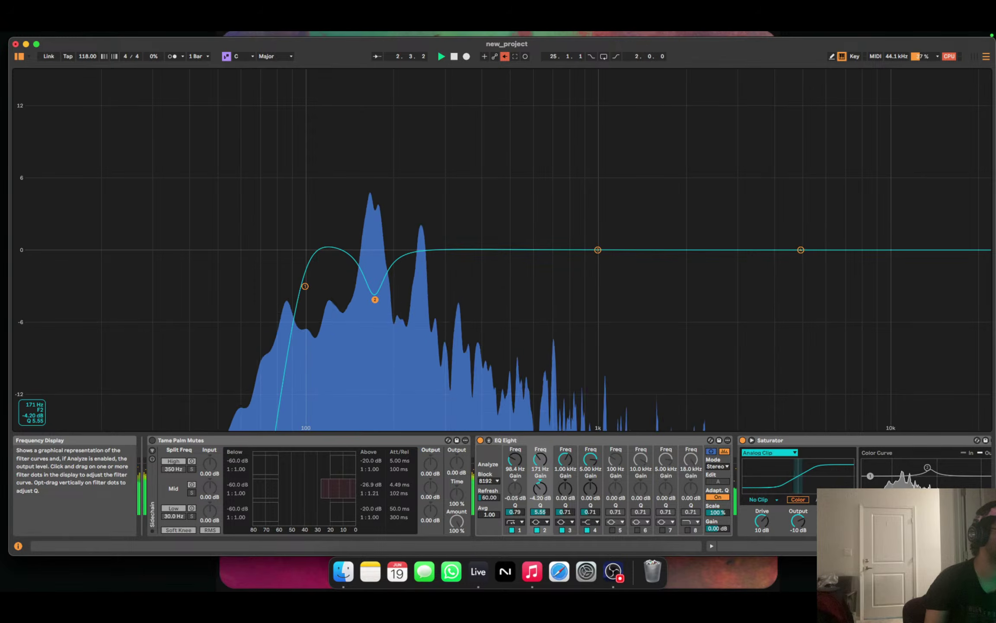
key("space")
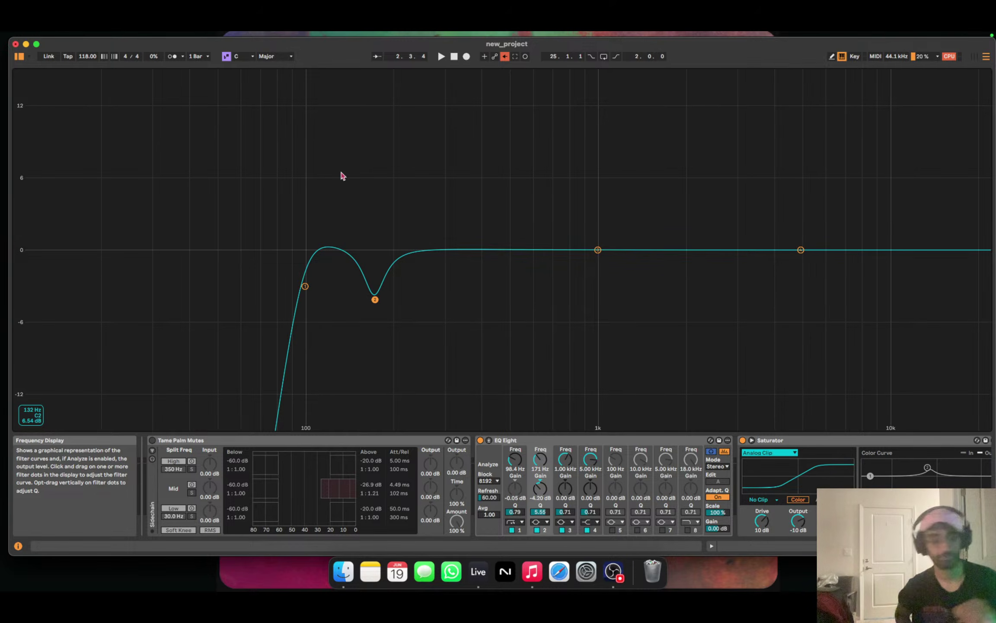
key("space")
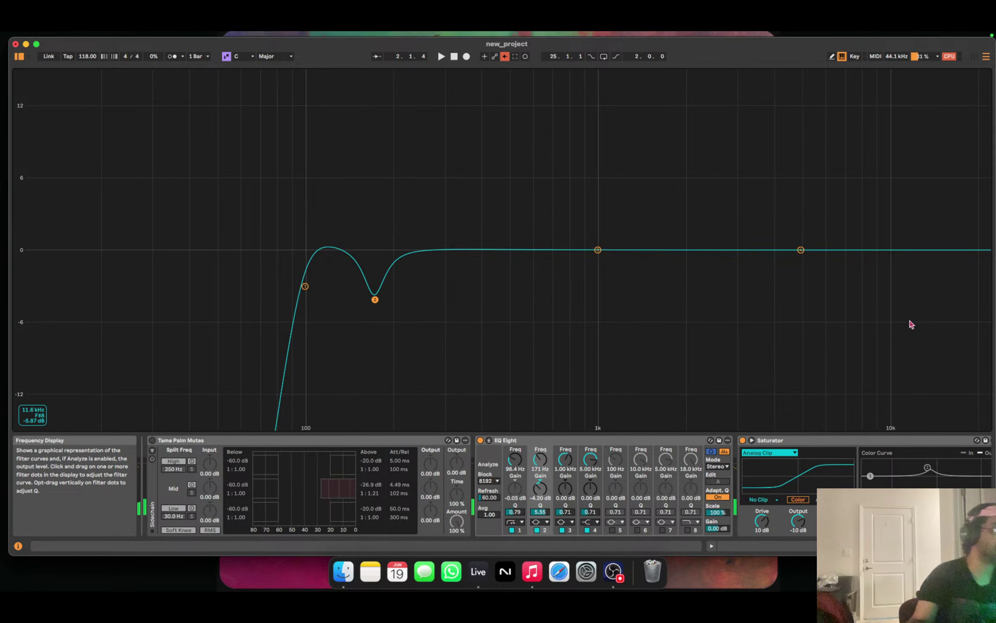
Move the band 4 high shelf to about 8.1 kHz, play a few seconds of Overlook in Music, and return to Live.
left_click_drag(806, 254, 866, 250)
left_click(544, 579)
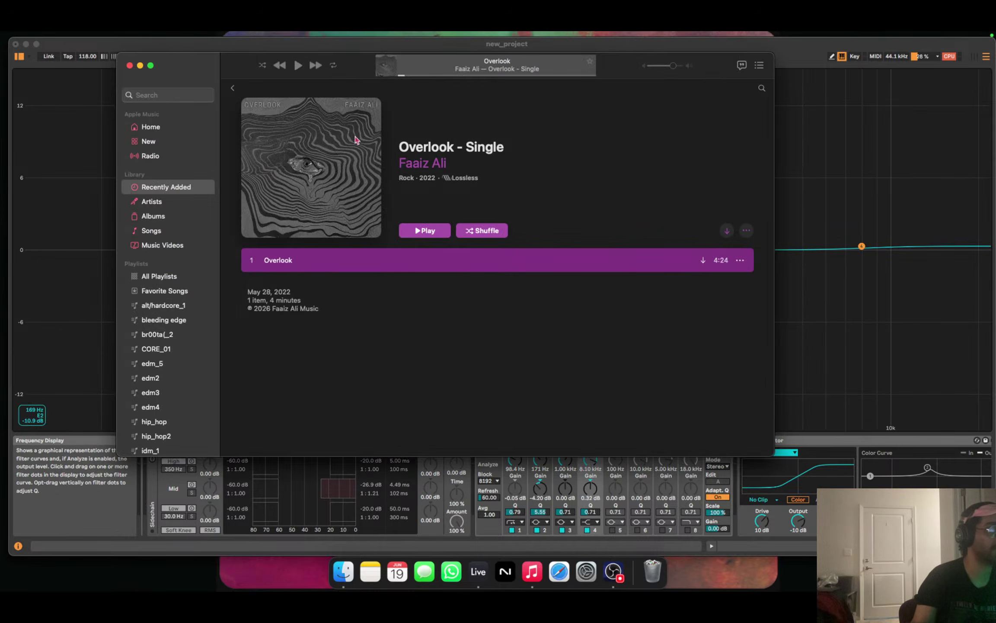
left_click(294, 71)
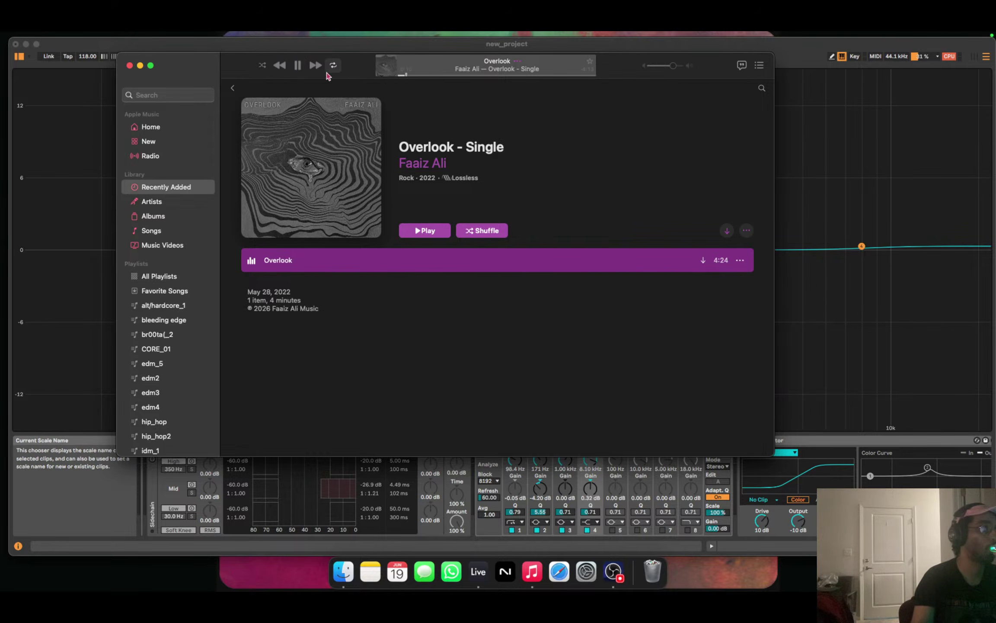
left_click(299, 69)
left_click(869, 242)
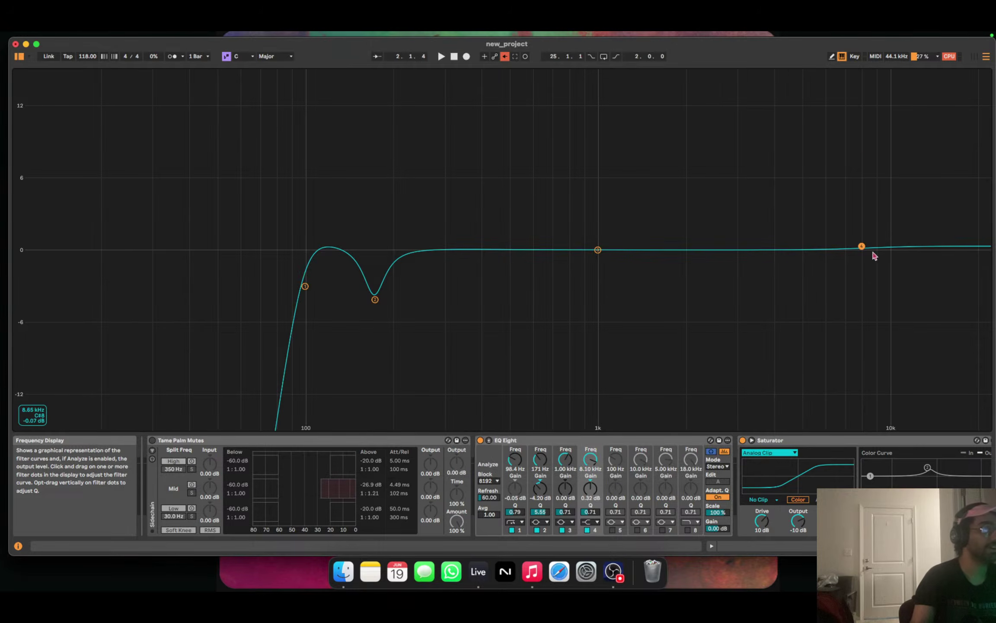
Turn band 4 into a narrow bell cut at about 7 kHz with -3.07 dB gain and Q 12.
left_click_drag(862, 246, 838, 248)
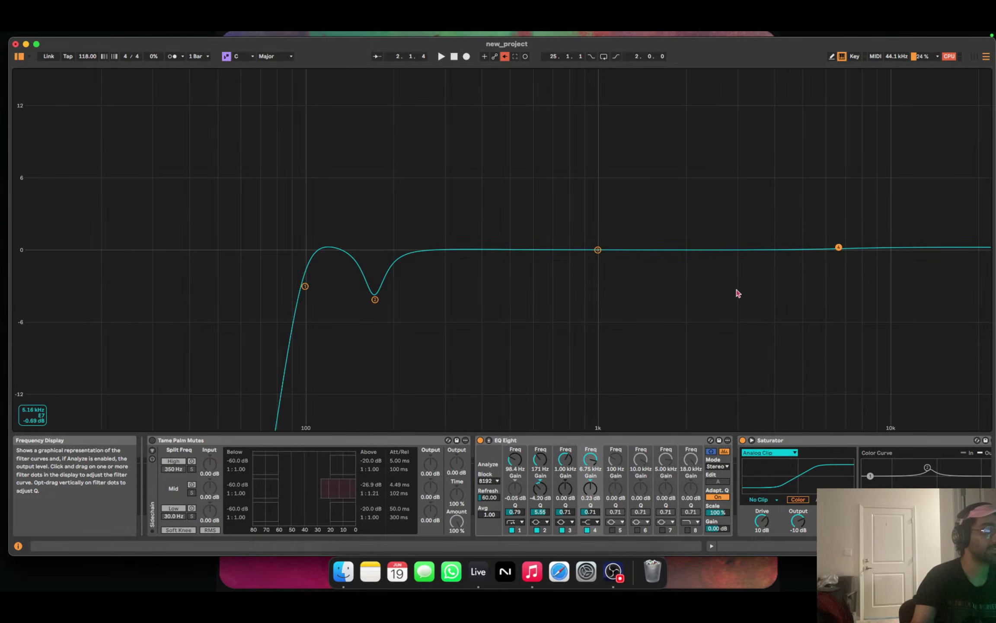
left_click(592, 523)
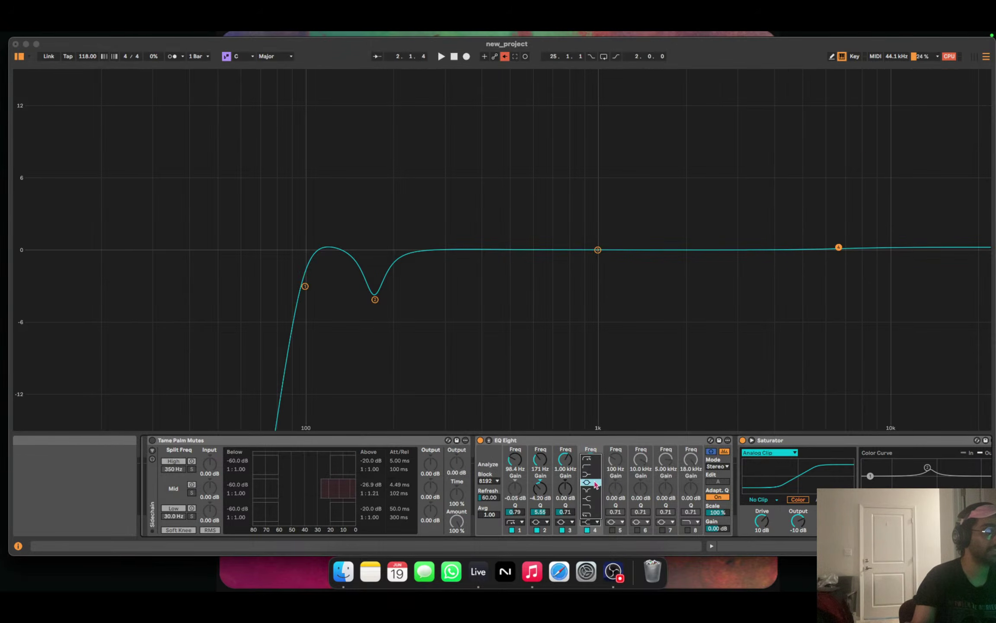
left_click(590, 480)
left_click_drag(590, 511, 590, 475)
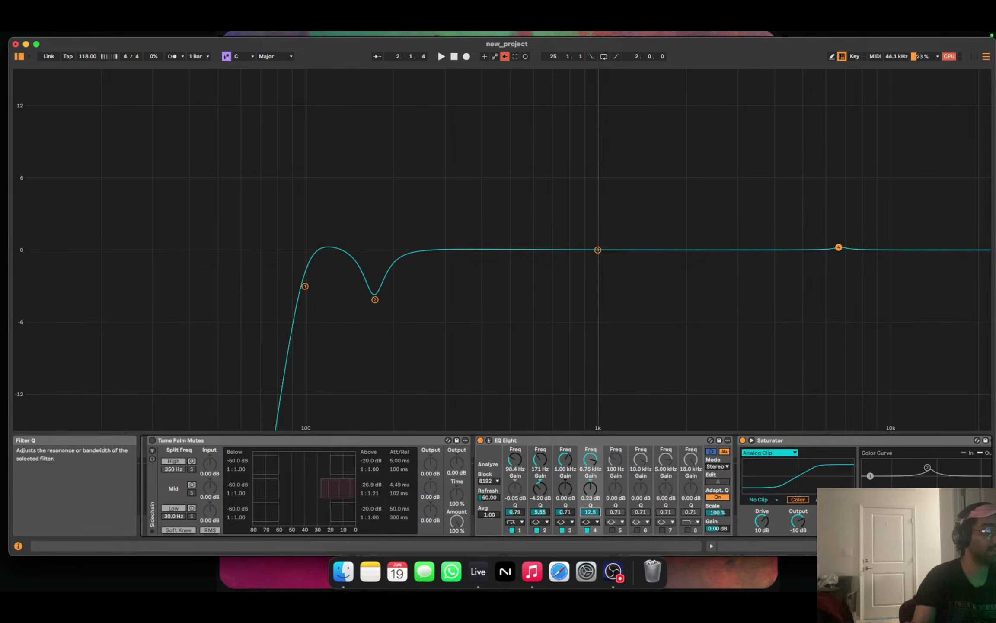
left_click_drag(839, 247, 842, 286)
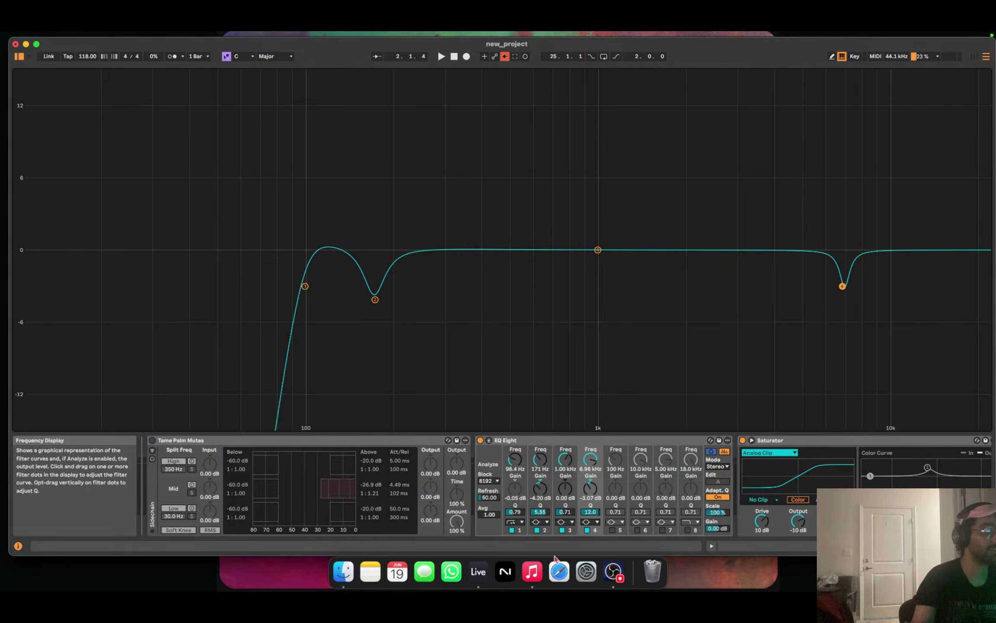
Play Overlook in Music again, return to Live, and move band 4 to 6.45 kHz at -4.20 dB while the guitars play.
left_click(532, 572)
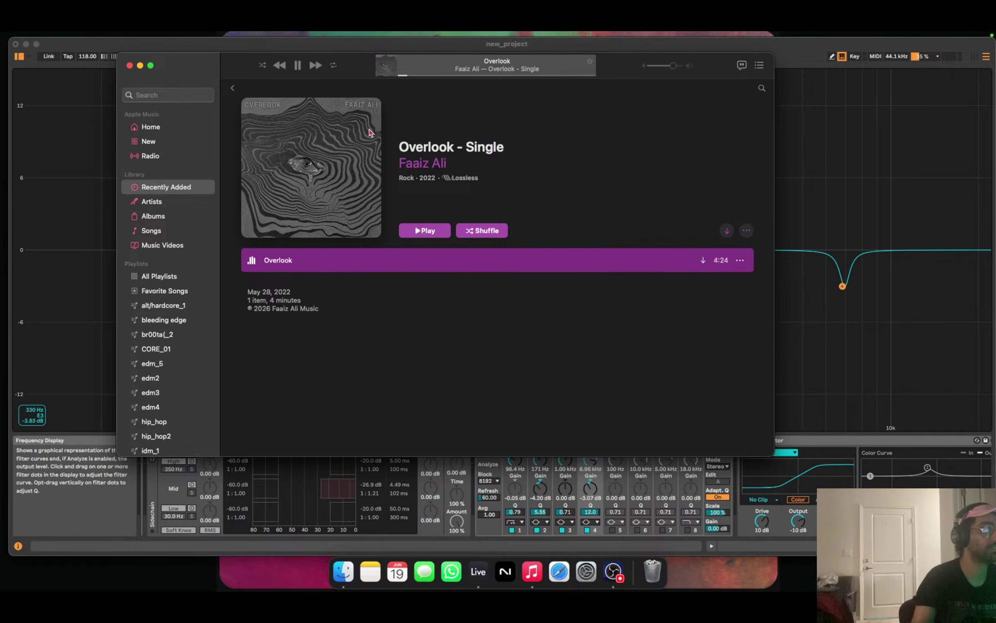
left_click(847, 164)
key("space")
mouse_move(843, 300)
left_mouse_down()
mouse_move(829, 320)
mouse_move(813, 306)
mouse_move(853, 299)
mouse_move(847, 285)
mouse_move(833, 300)
left_mouse_up()
key("space")
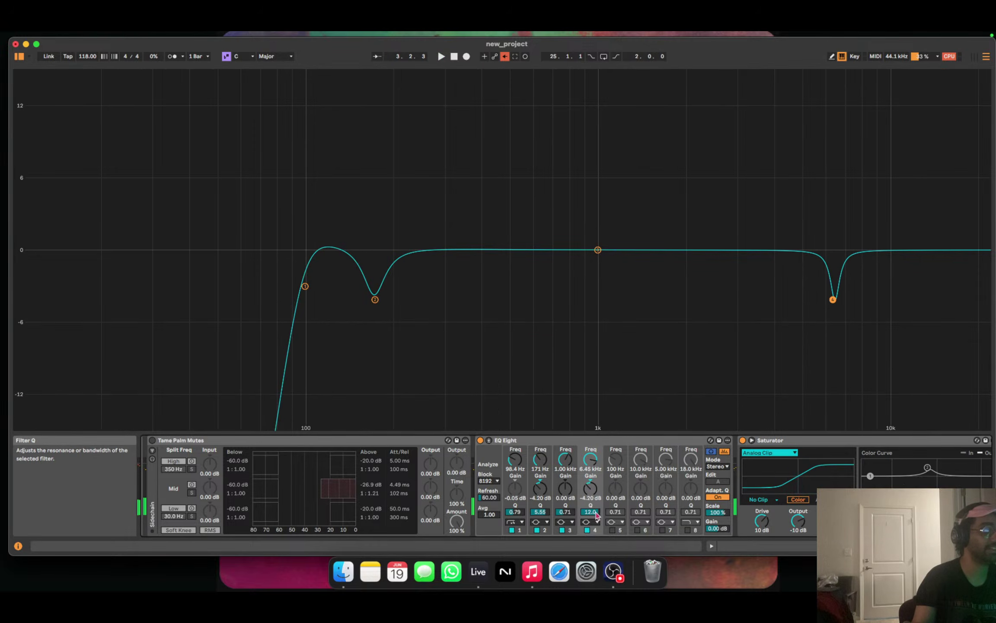
Widen band 4 to a Q of about 4.2 and move it to 6.34 kHz at about -4.07 dB during playback.
left_click_drag(591, 511, 590, 525)
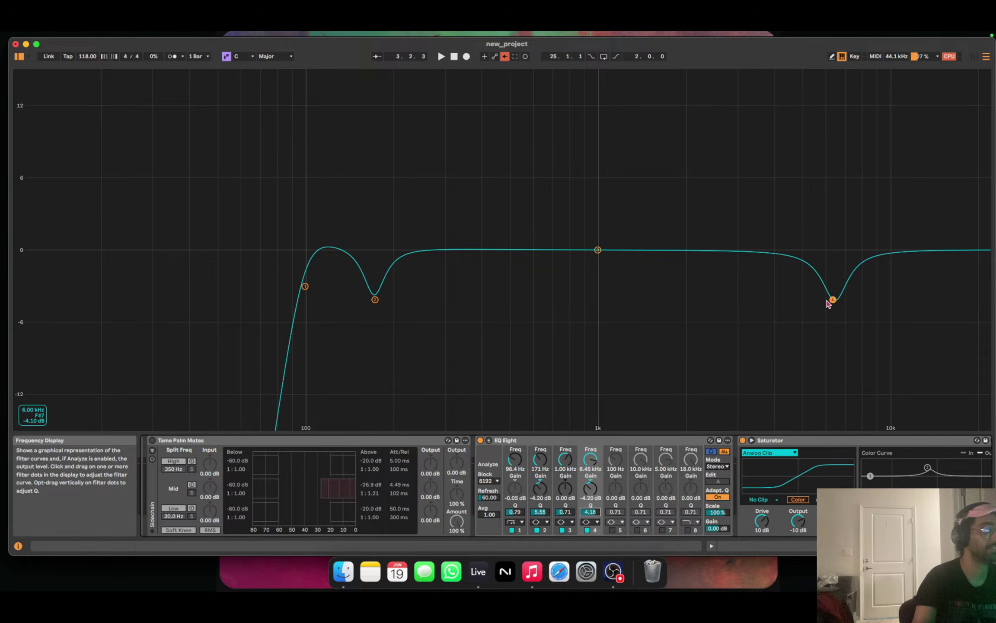
key("space")
mouse_move(833, 299)
left_mouse_down()
mouse_move(823, 297)
mouse_move(831, 298)
left_mouse_up()
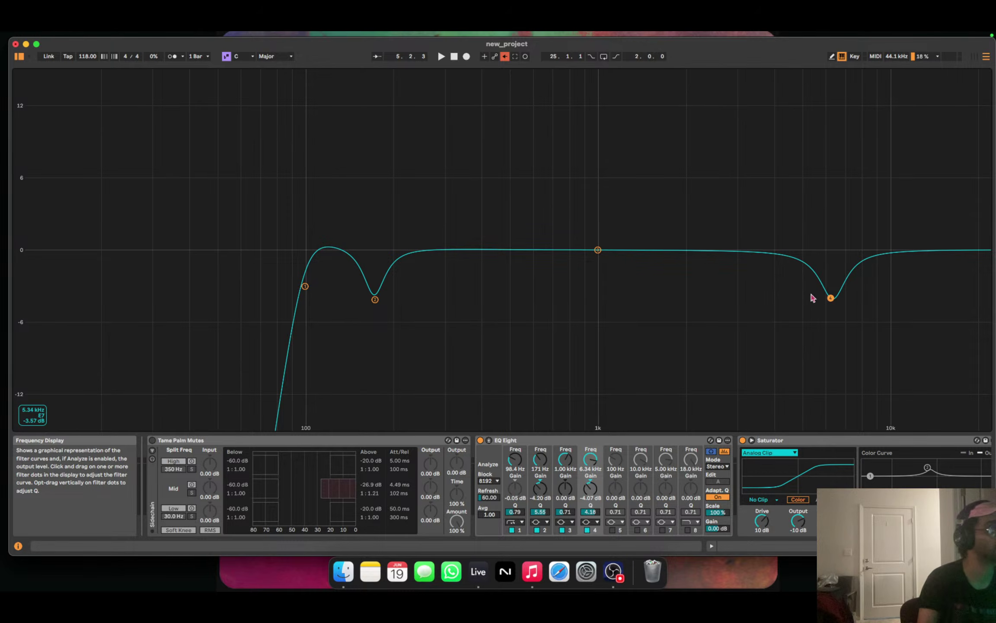
Fine-tune band 4 to 6.00 kHz at -4.29 dB and compare the guitars with the new EQ Eight off and on.
left_click(831, 298)
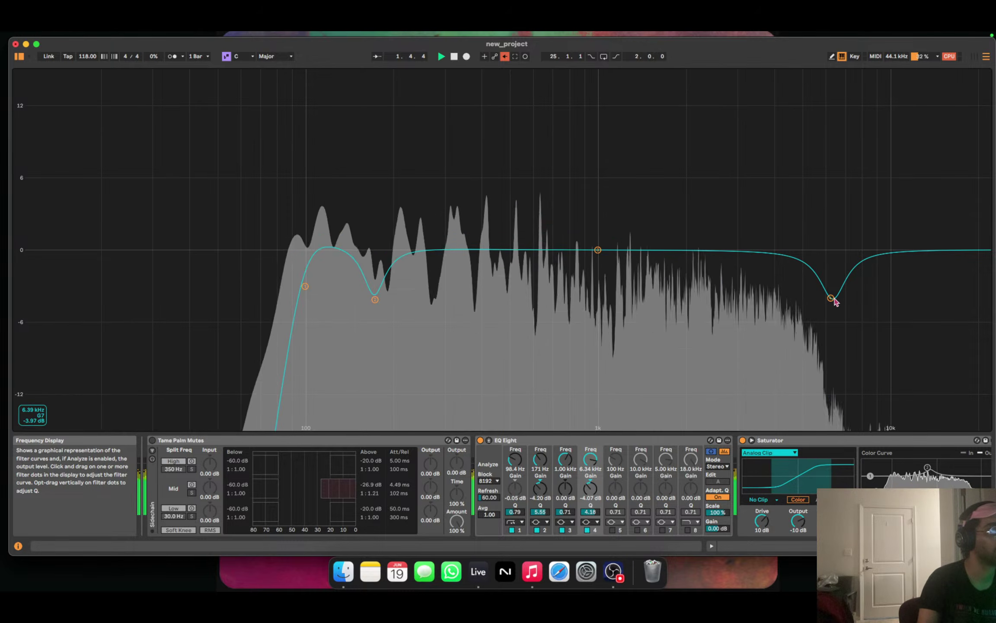
left_click_drag(831, 298, 824, 301)
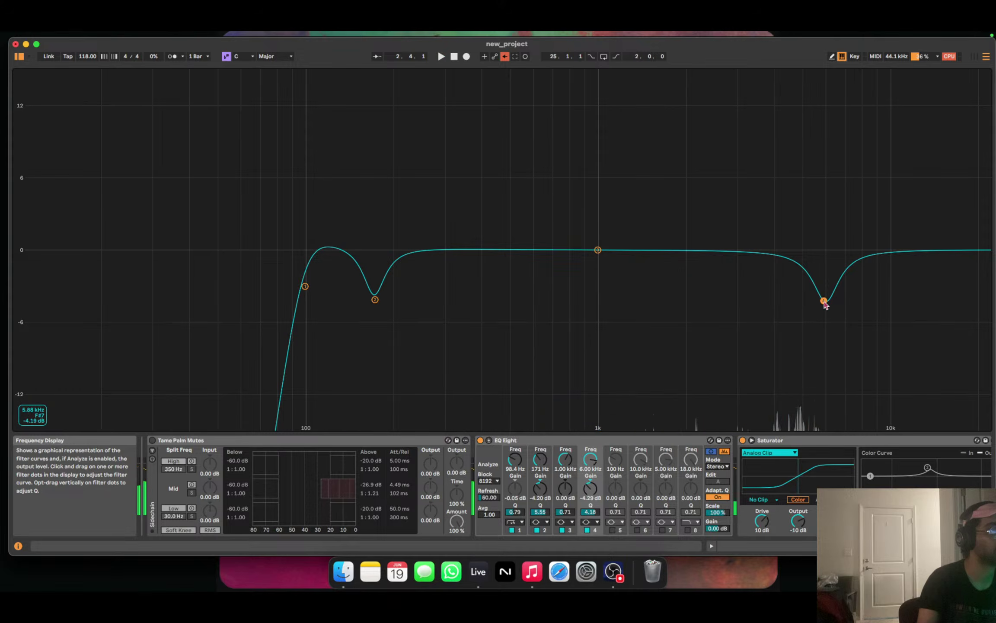
left_click(480, 441)
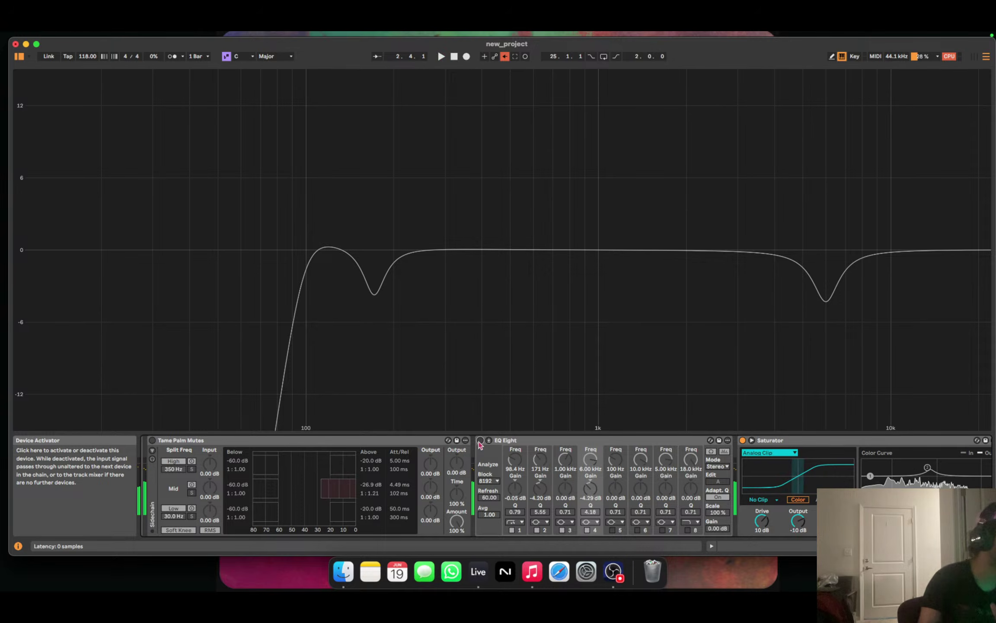
left_click(480, 440)
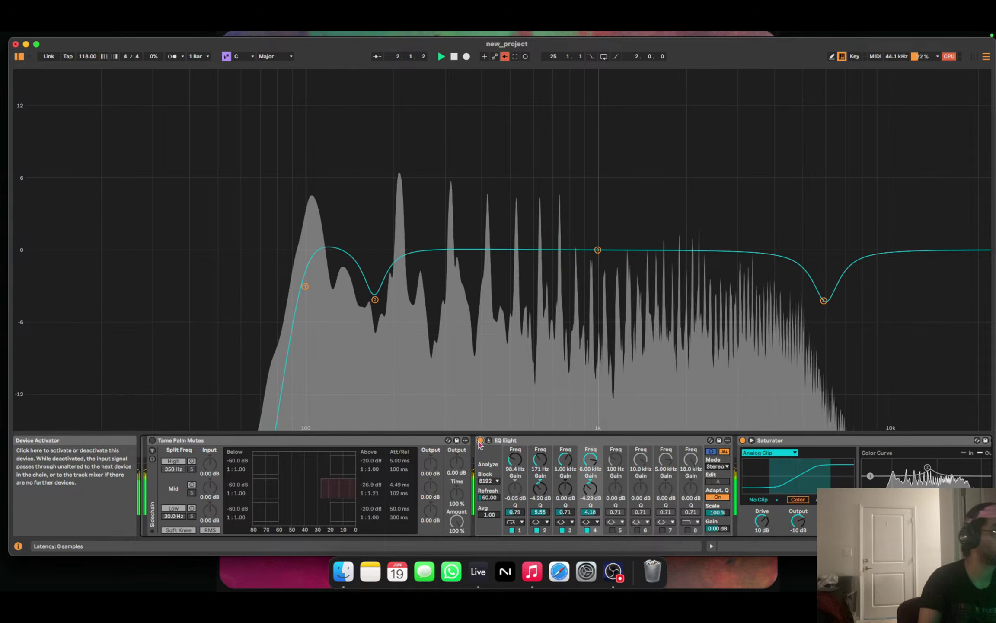
Stop playback, close the enlarged EQ Eight display, and bring the gtr_main group into view in the arrangement.
key("space")
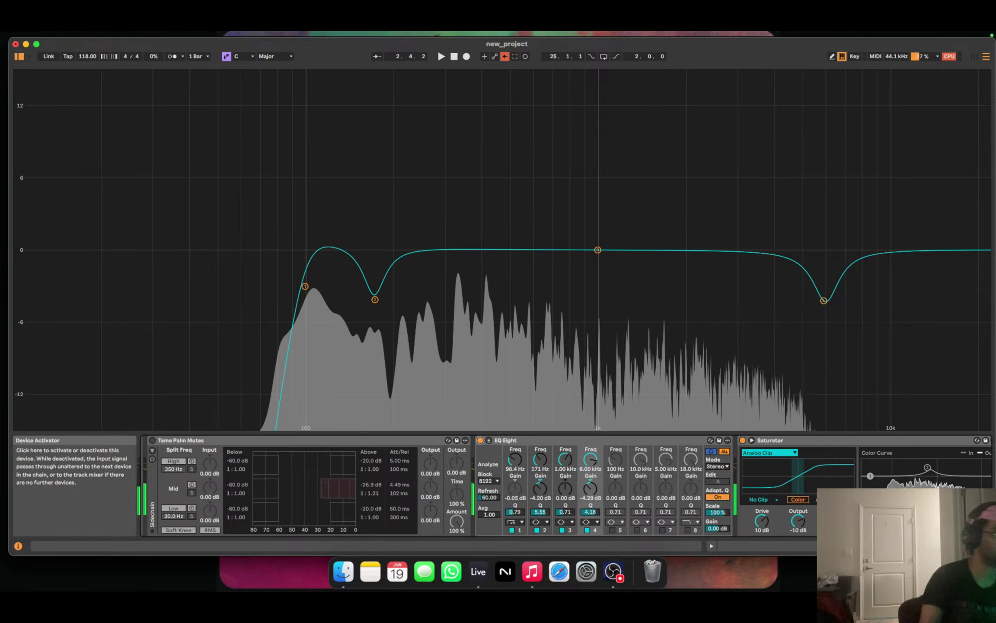
left_click(930, 546)
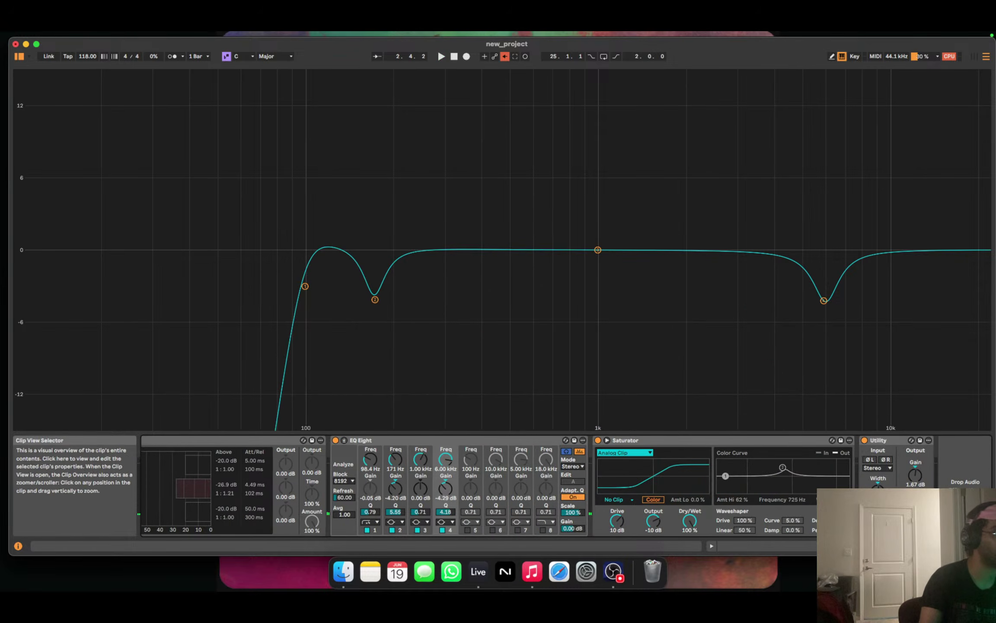
left_click(839, 546)
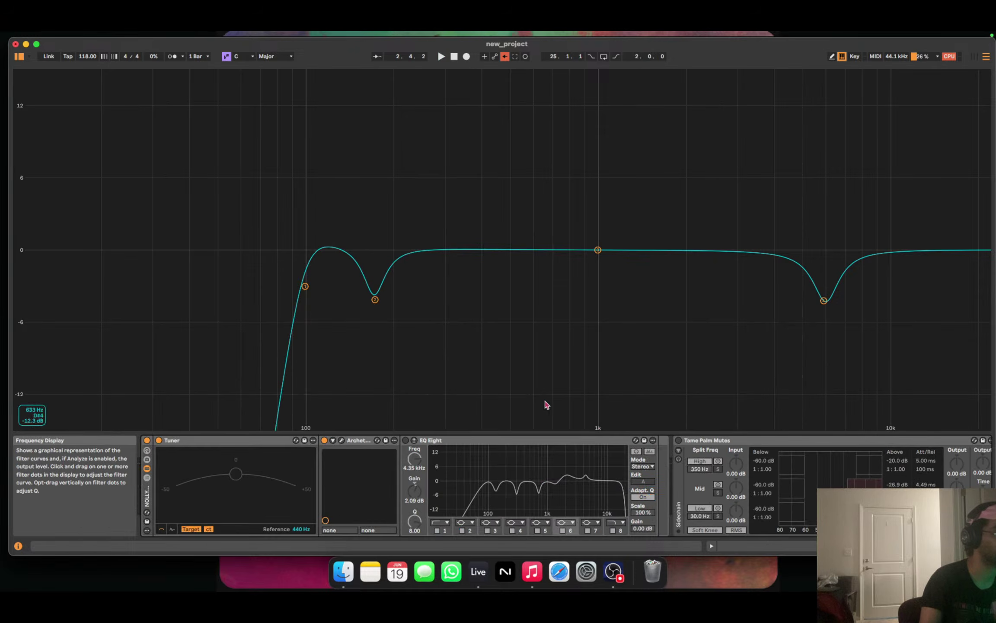
left_click(850, 546)
left_click(850, 546)
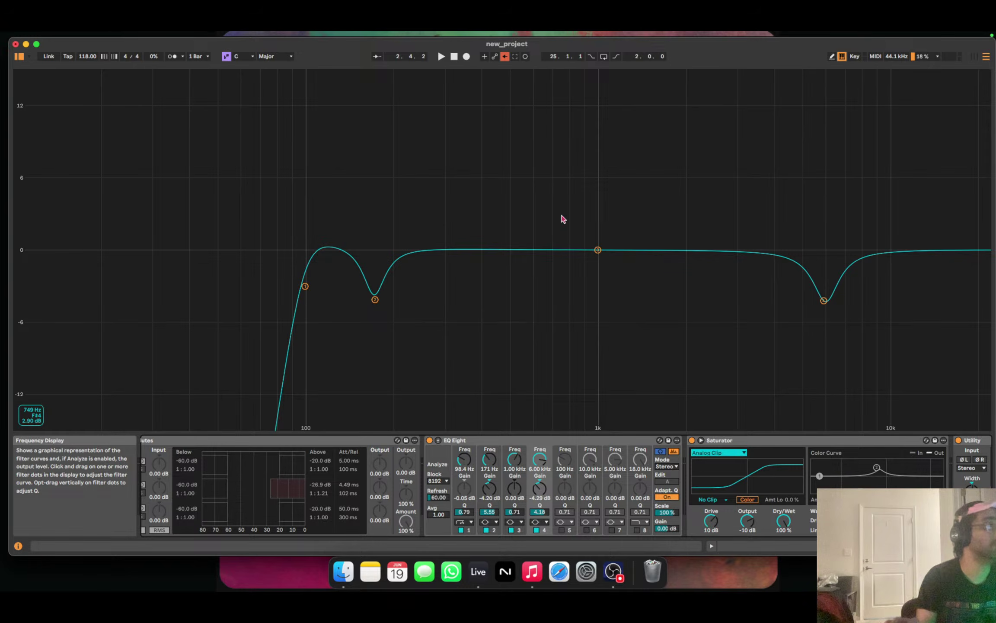
key("Escape")
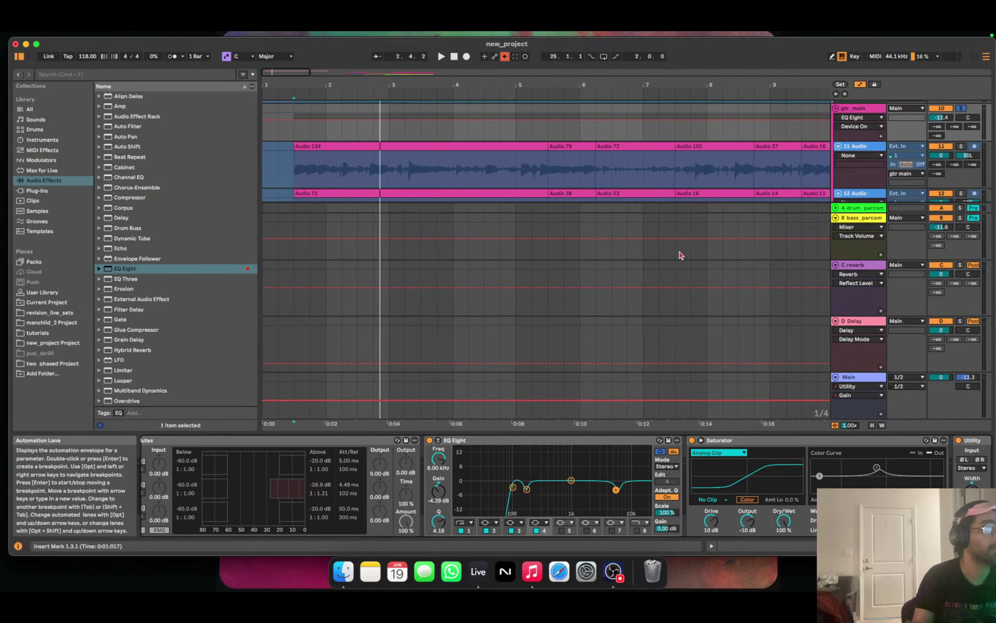
scroll(896, 195, "up", 2)
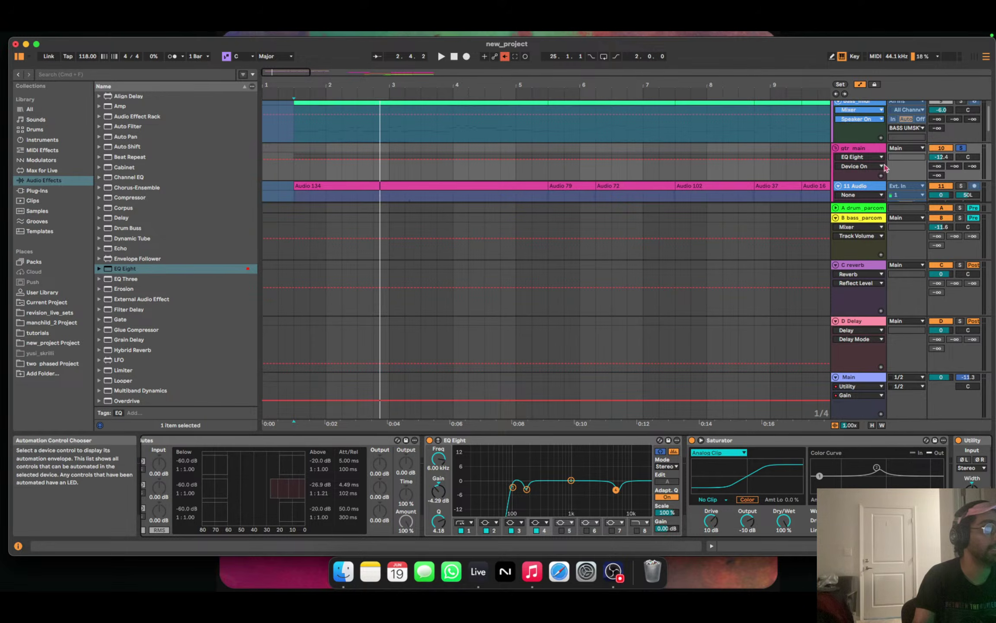
scroll(885, 166, "up", 1)
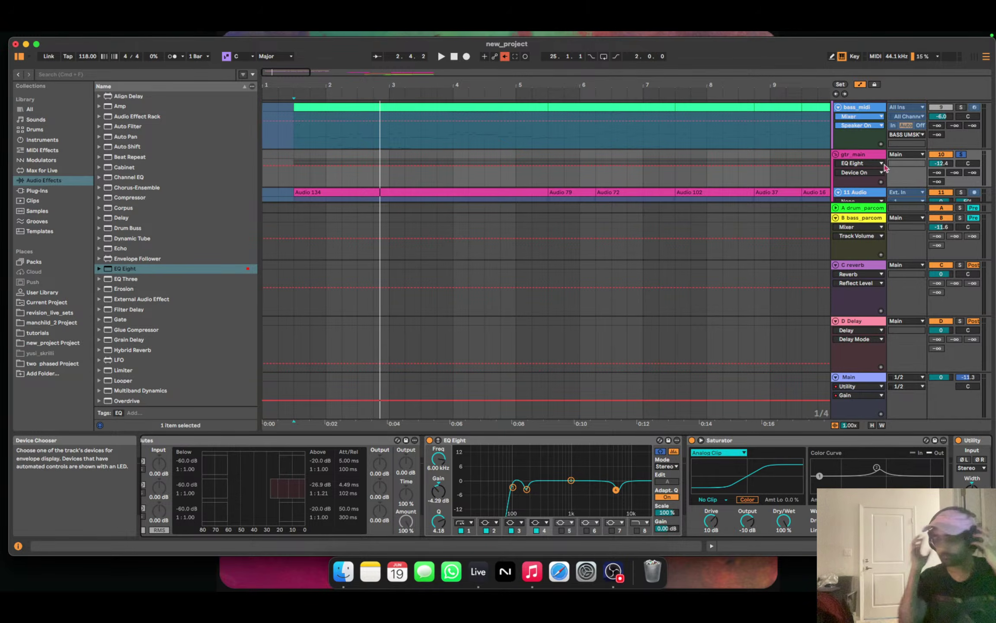
Switch to Safari, open neuraldsp.com, and browse the plugin catalogue filtered to Bass, dismissing the e-mail subscription offer.
mouse_move(986, 35)
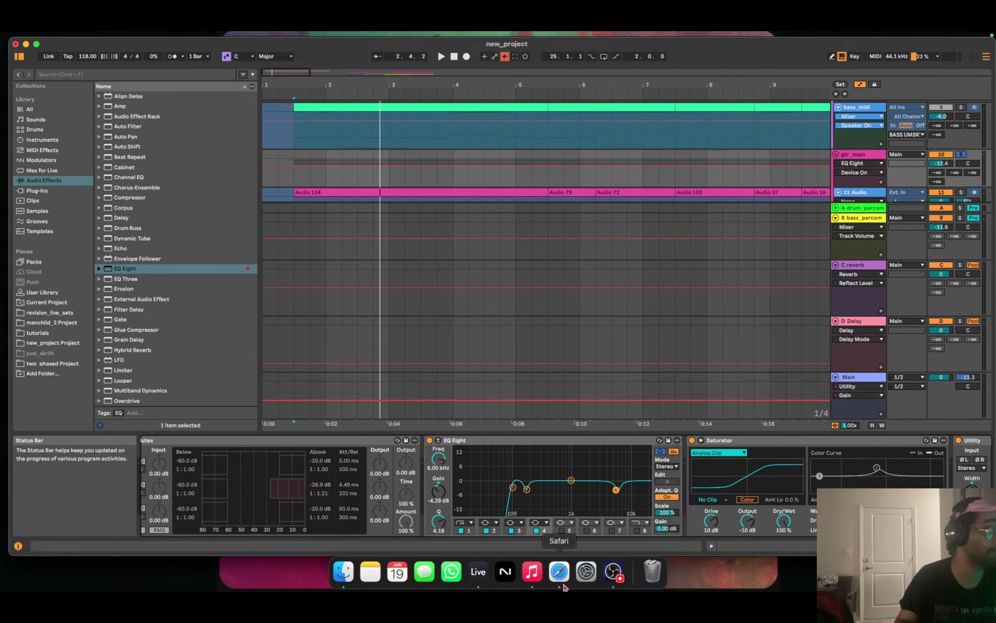
left_click(548, 576)
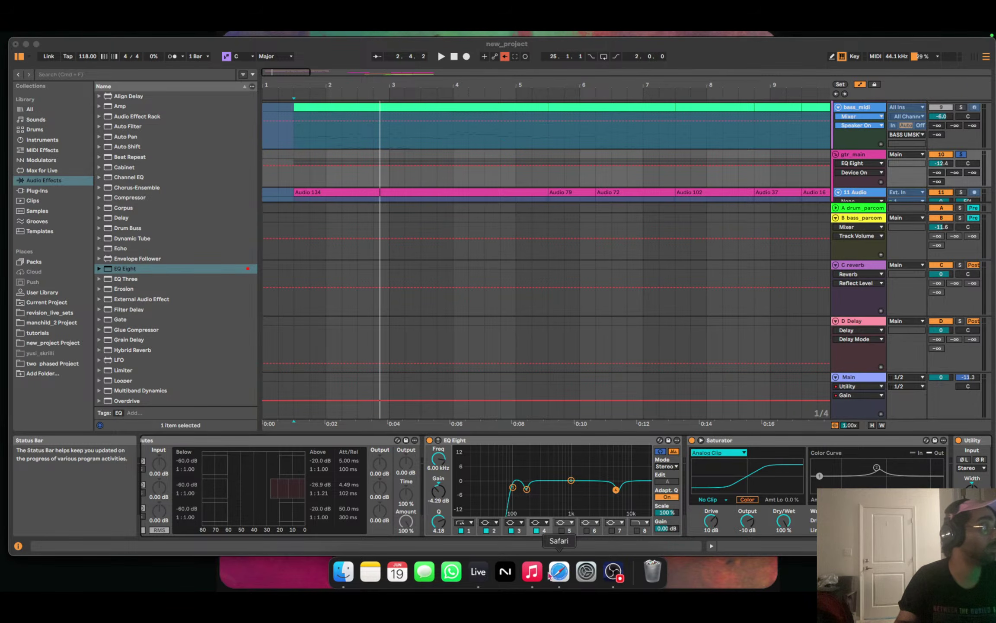
left_click(27, 44)
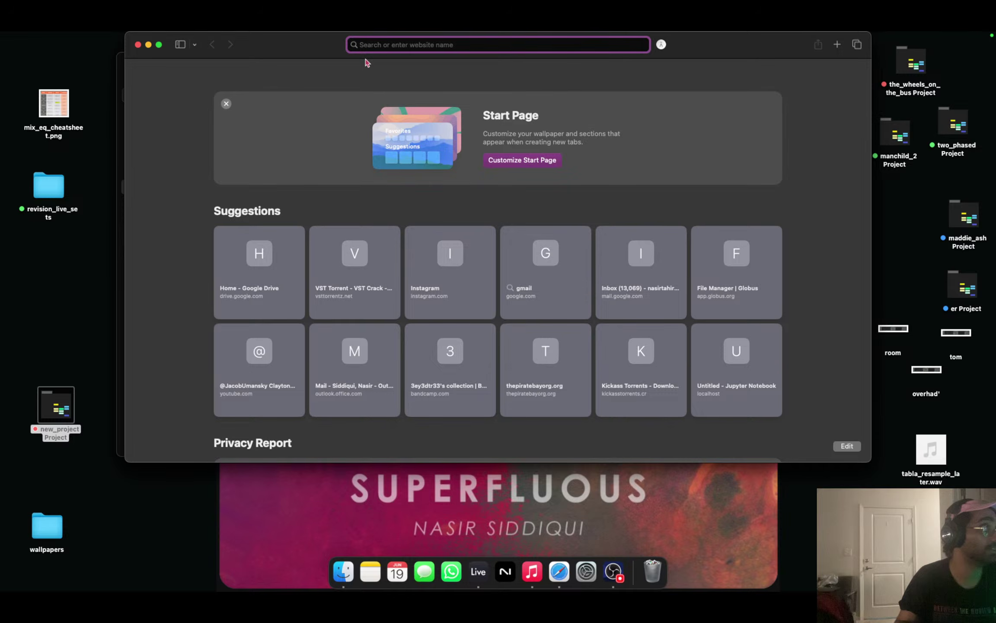
type("neuraldsp.com")
key("Return")
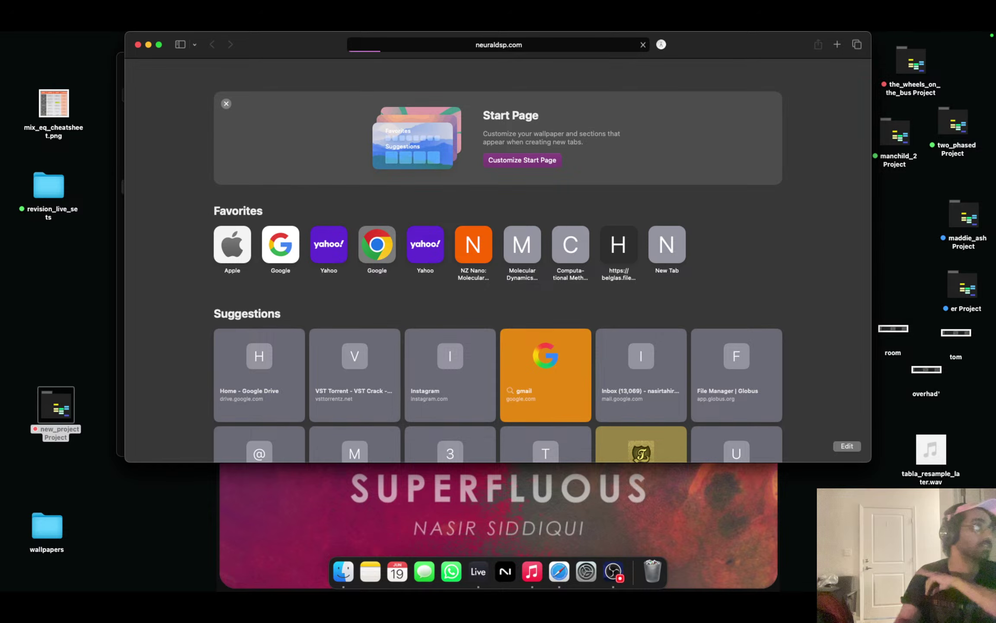
mouse_move(588, 100)
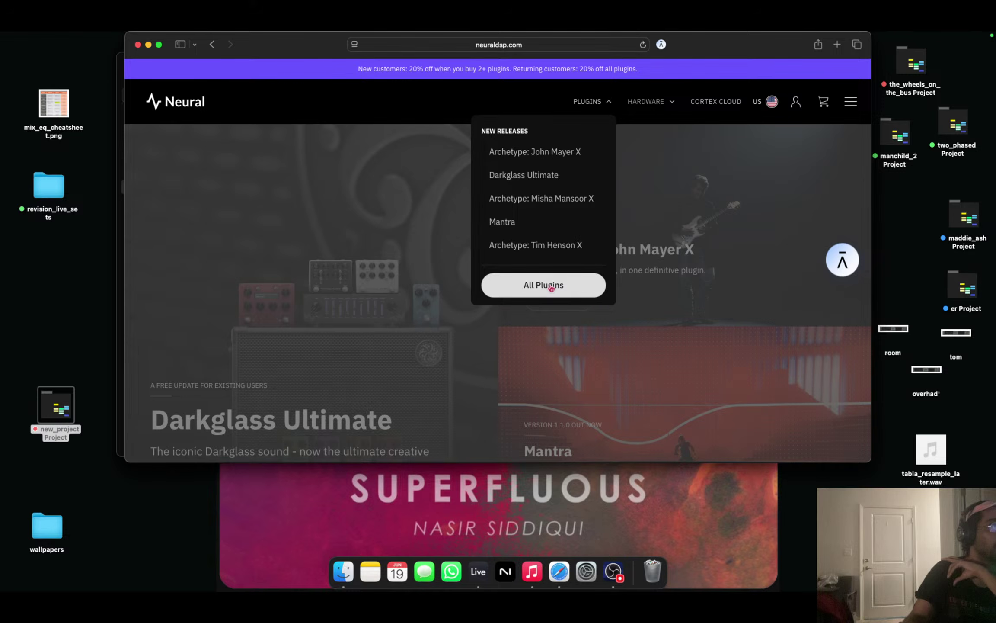
left_click(544, 285)
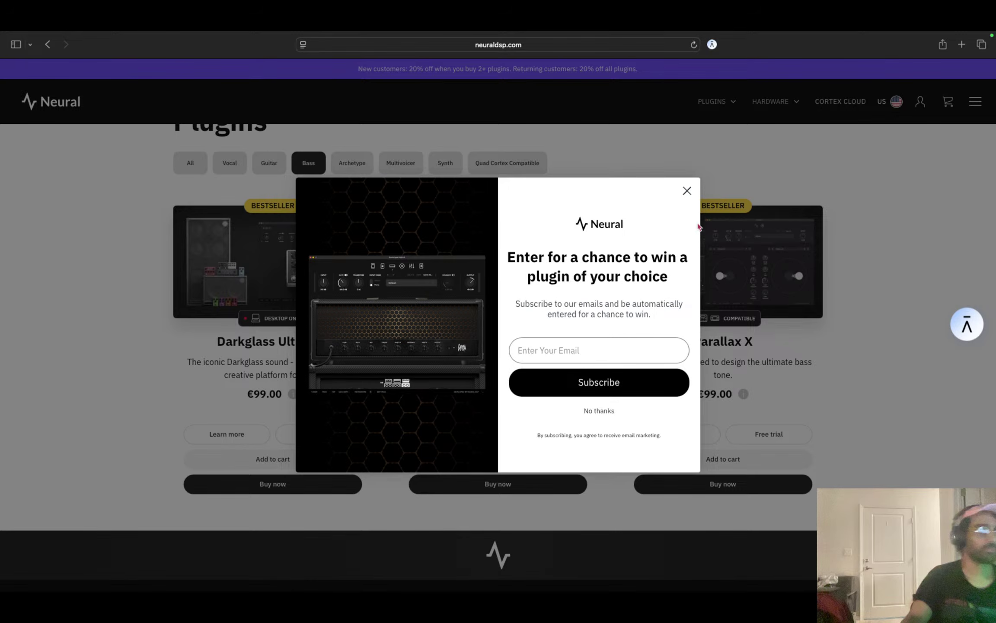
left_click(687, 191)
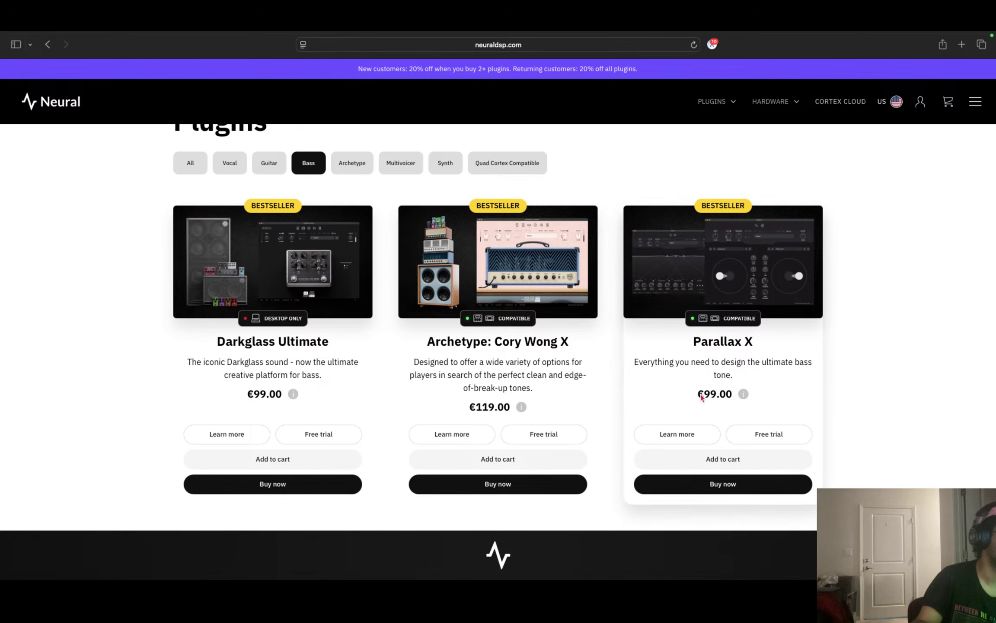
mouse_move(743, 395)
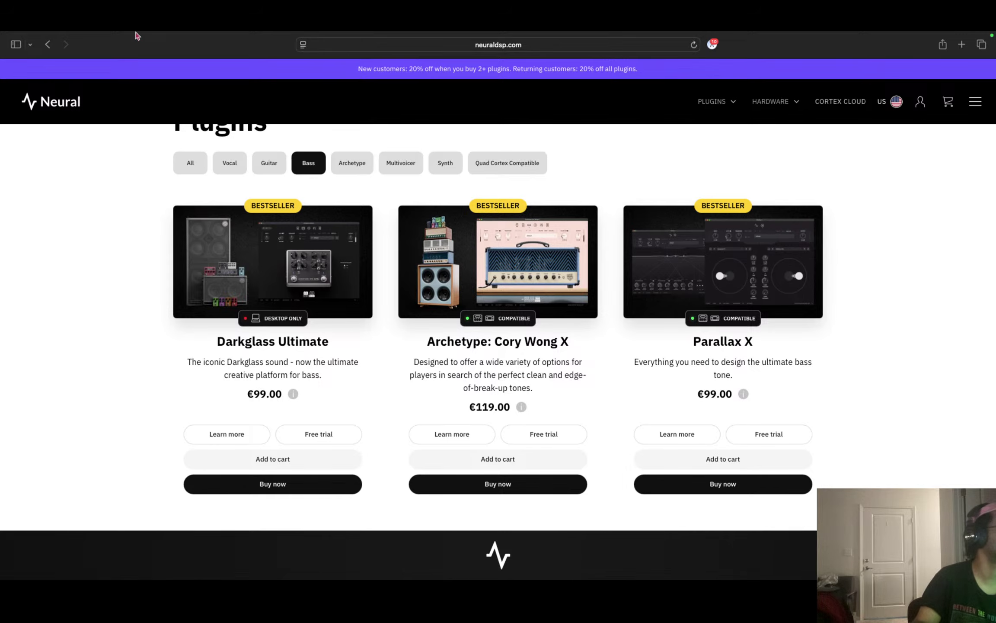
Take Safari out of full screen, return to Live, and look through the installed Neural DSP plug-ins in the browser.
mouse_move(141, 34)
left_click(34, 57)
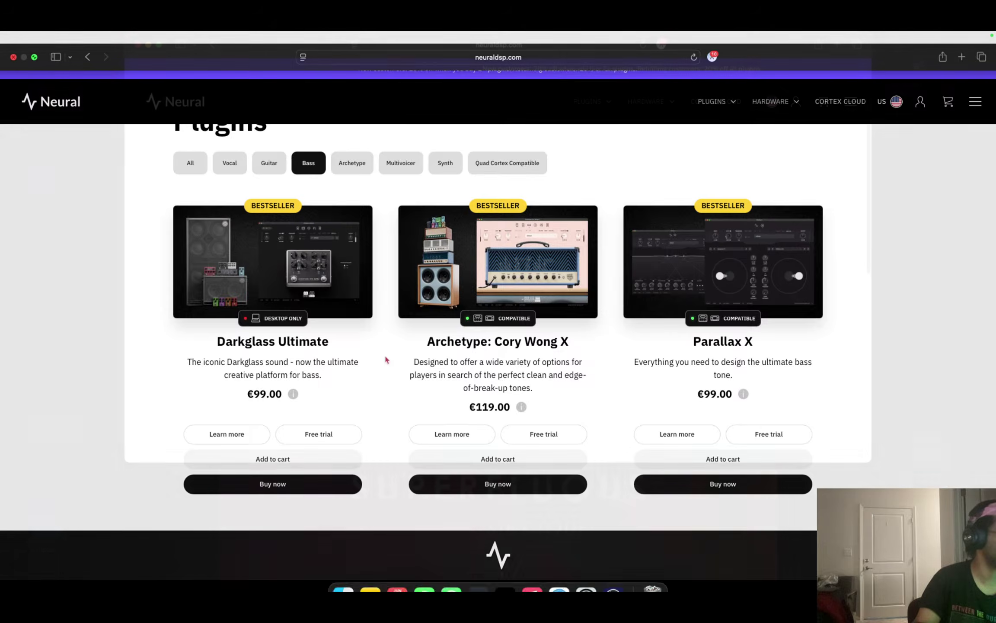
left_click(478, 572)
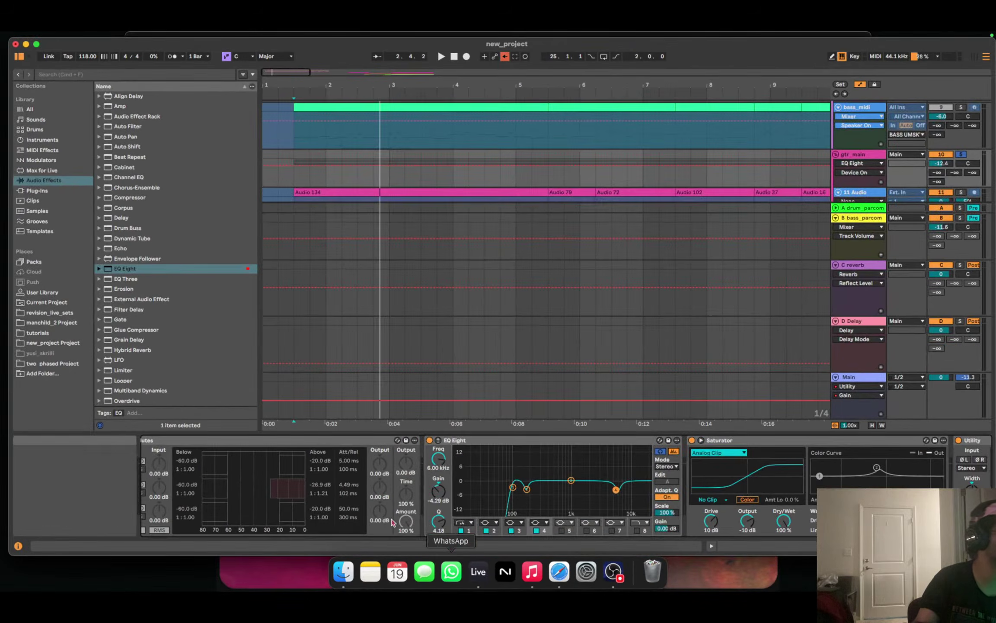
left_click(59, 193)
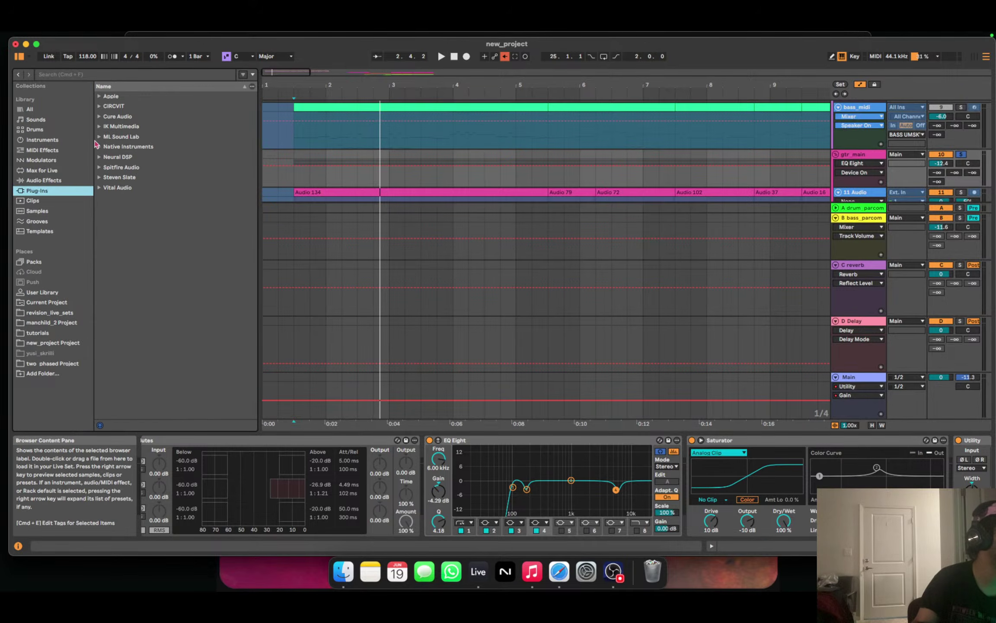
left_click(100, 157)
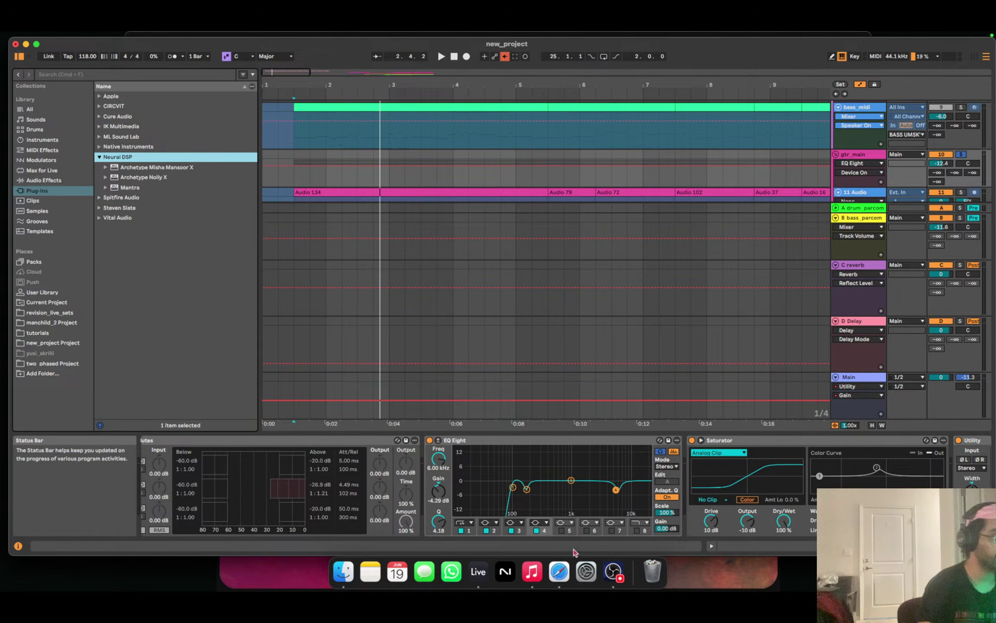
Switch to Safari, open the Darkglass Ultimate product page, and read its description and key features.
left_click(560, 580)
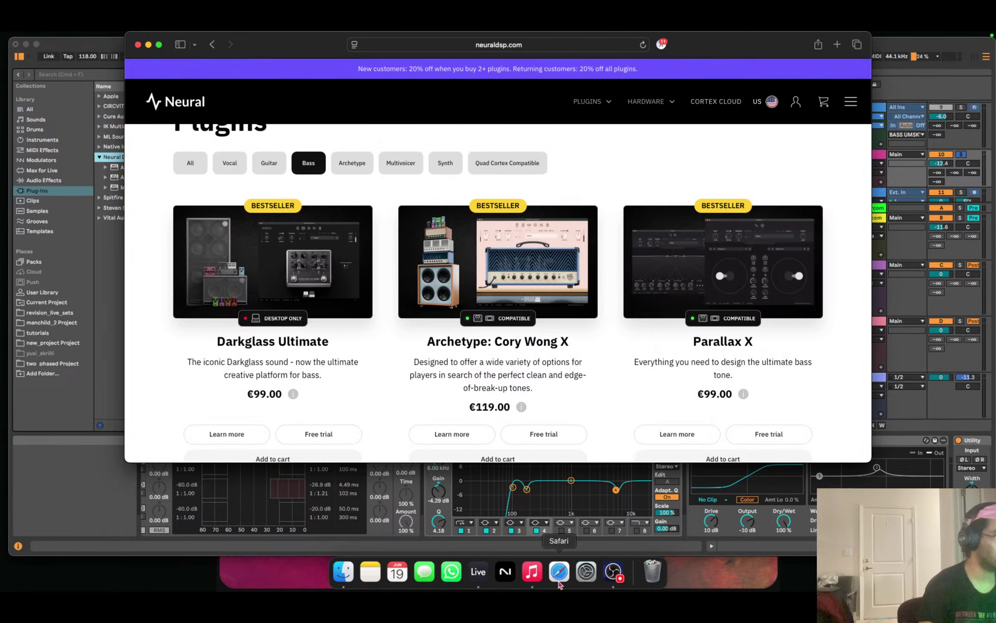
left_click(219, 235)
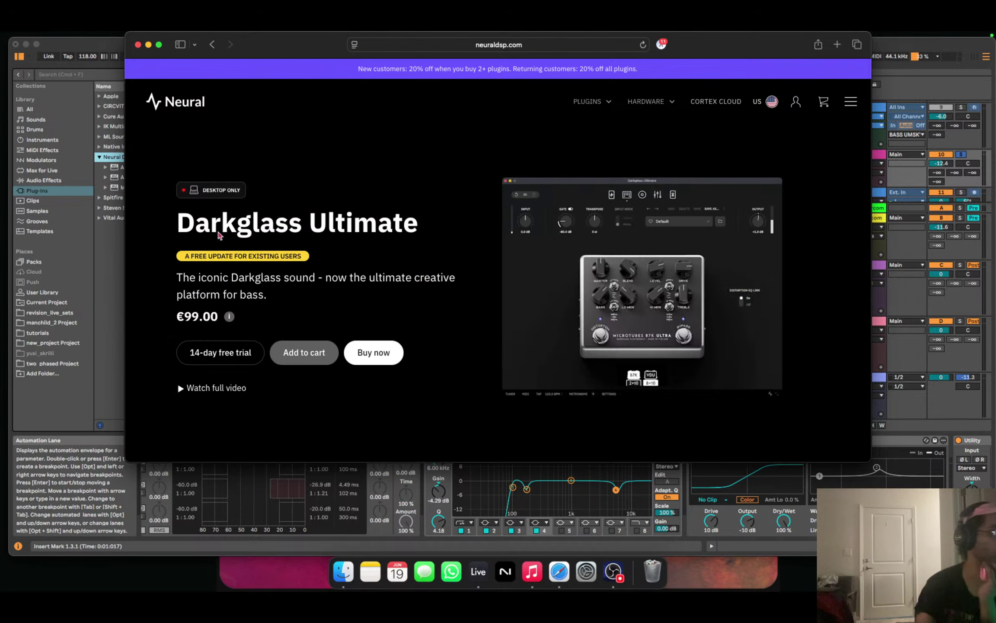
scroll(657, 274, "down", 10)
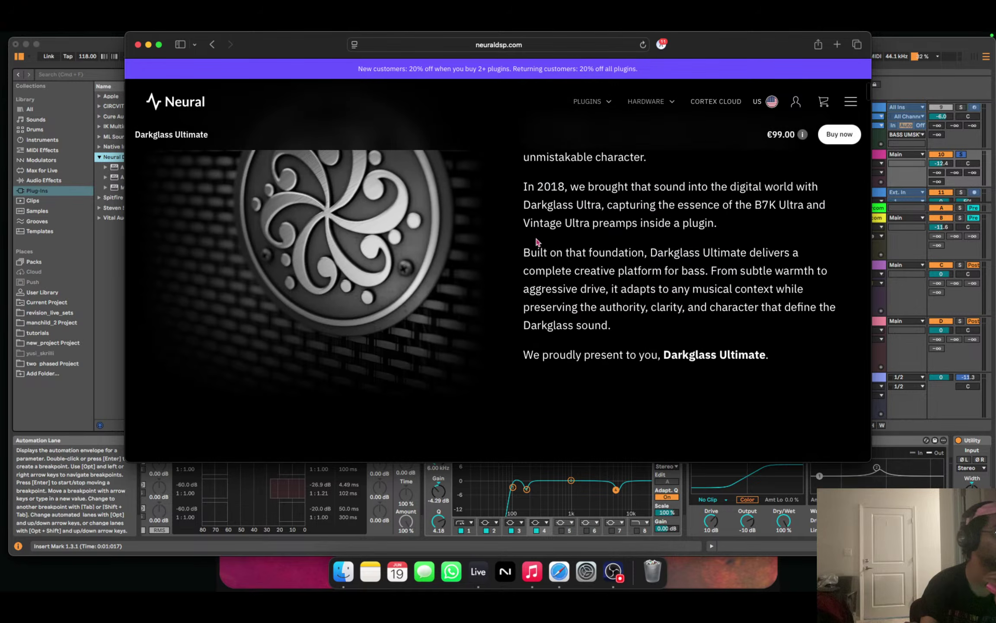
scroll(301, 312, "down", 5)
scroll(301, 312, "down", 5)
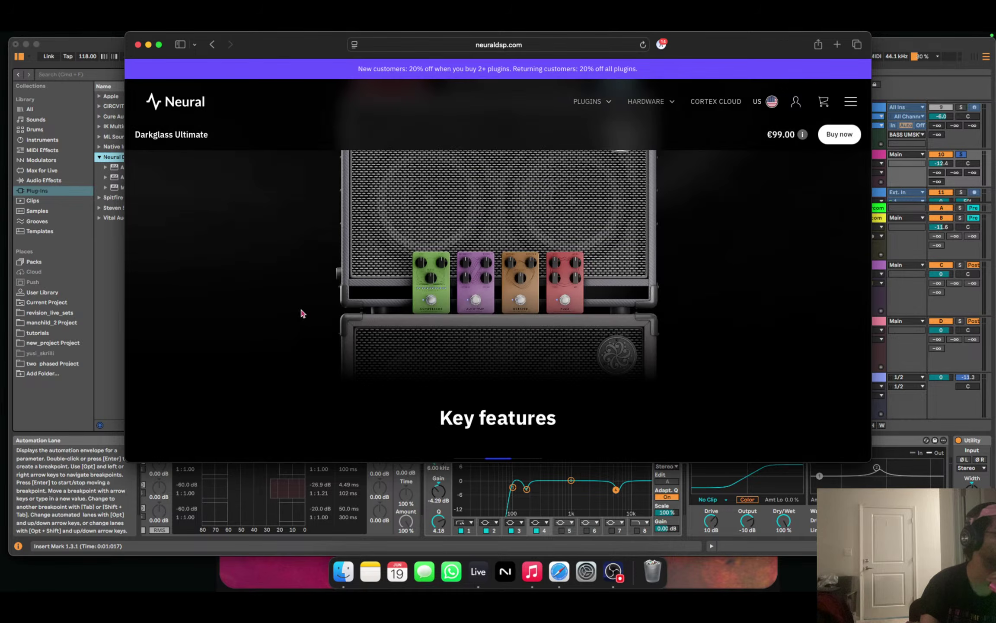
scroll(301, 312, "down", 5)
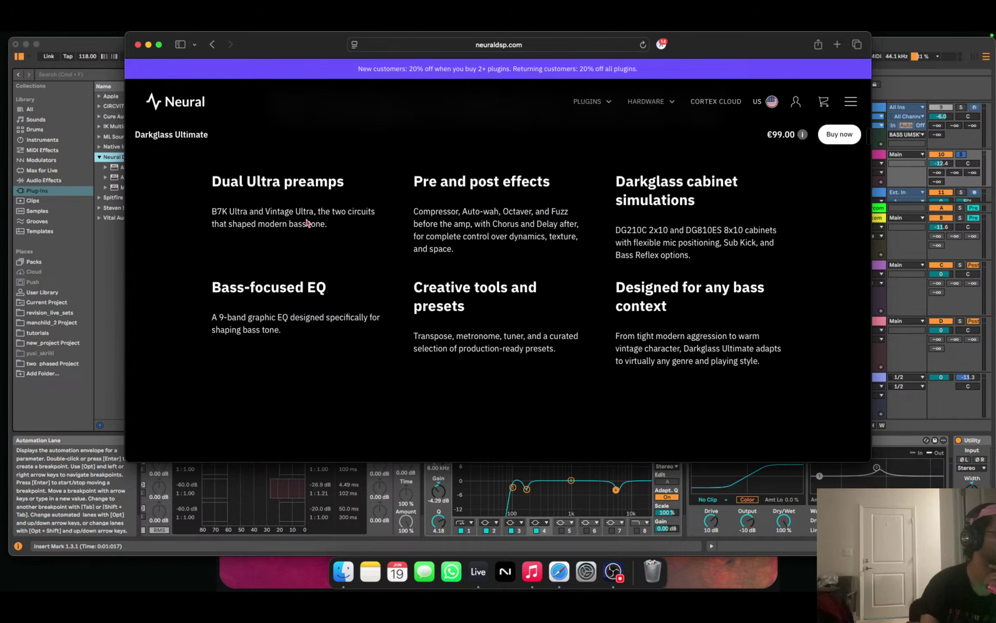
scroll(255, 204, "up", 1)
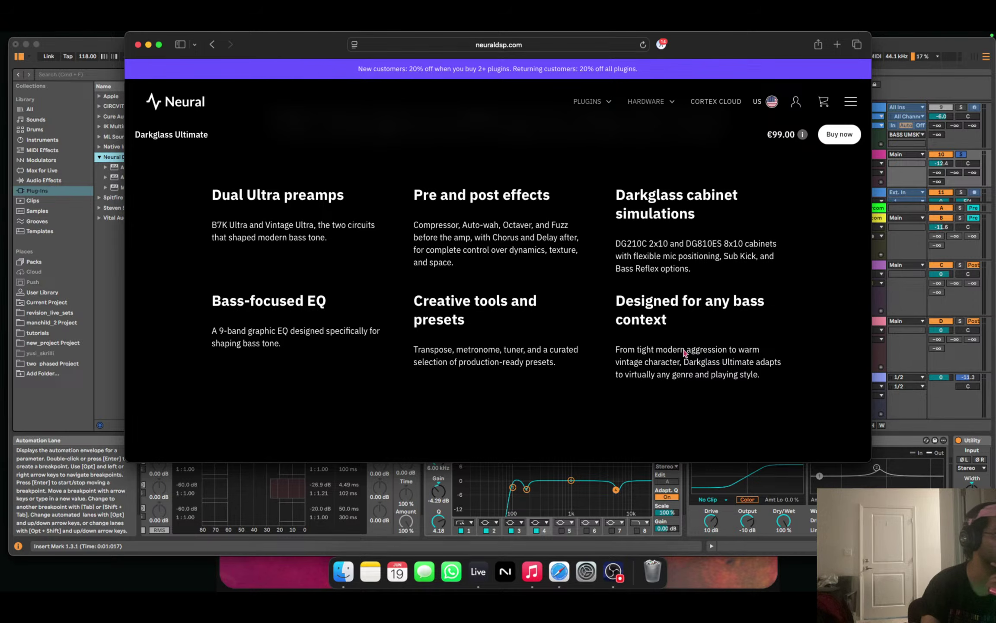
scroll(677, 346, "up", 4)
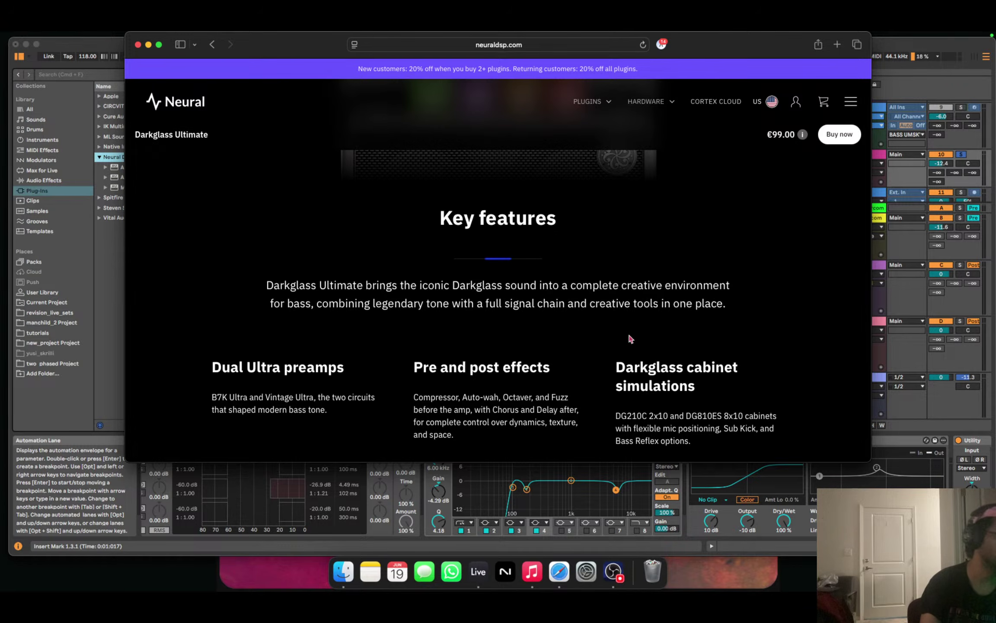
Go back to the Bass plugin listing and open the Parallax X product page.
left_click(209, 45)
left_click(210, 45)
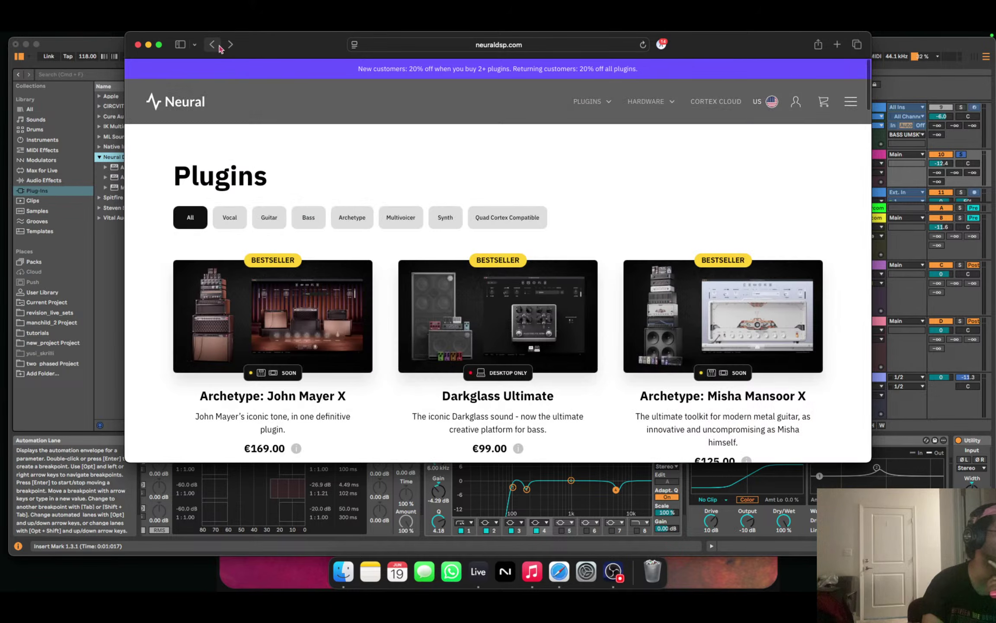
left_click(212, 45)
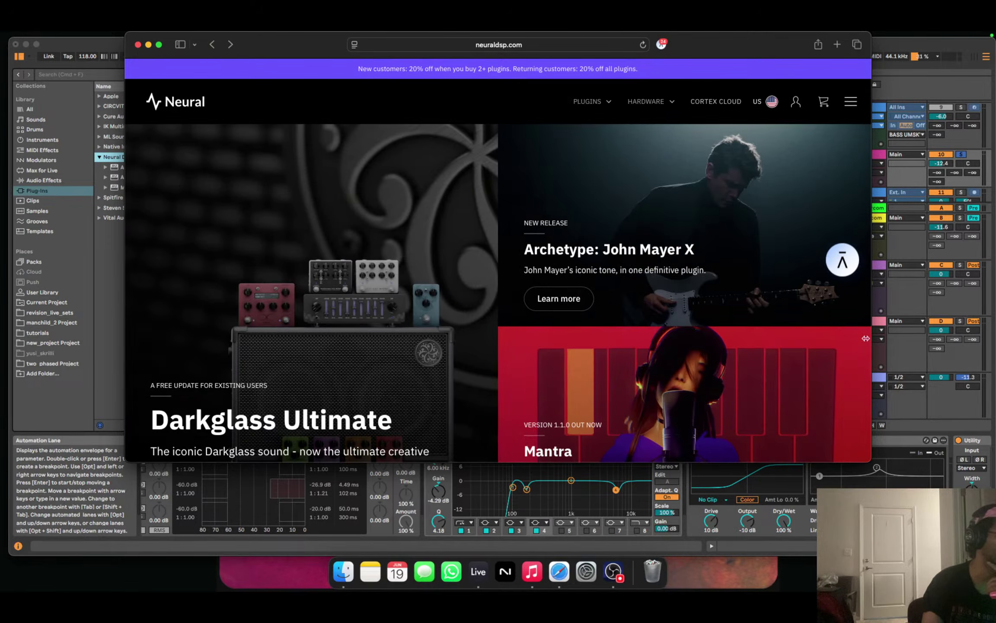
key("super+bracketright")
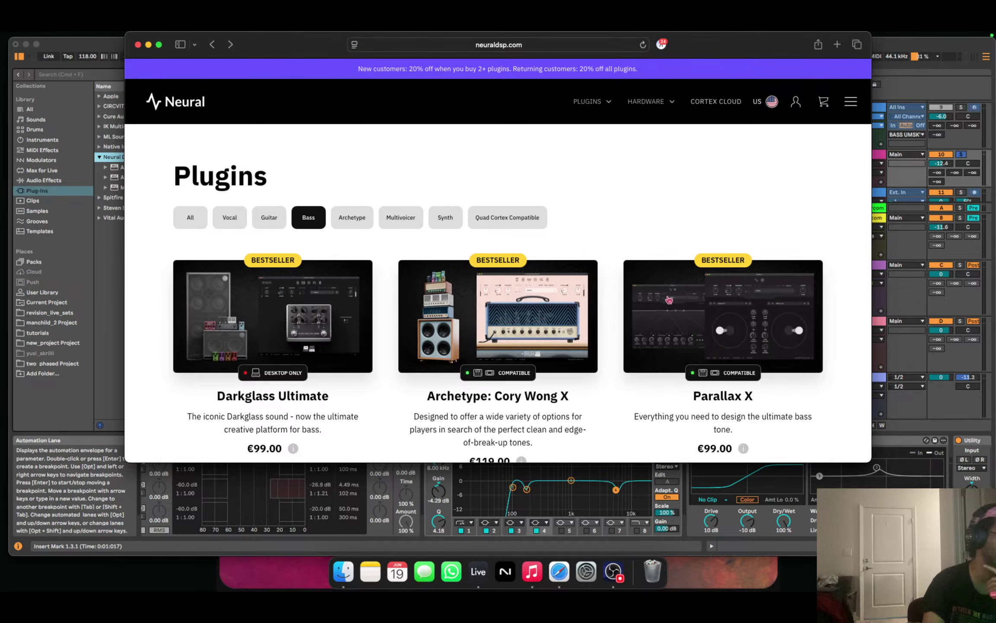
left_click(669, 300)
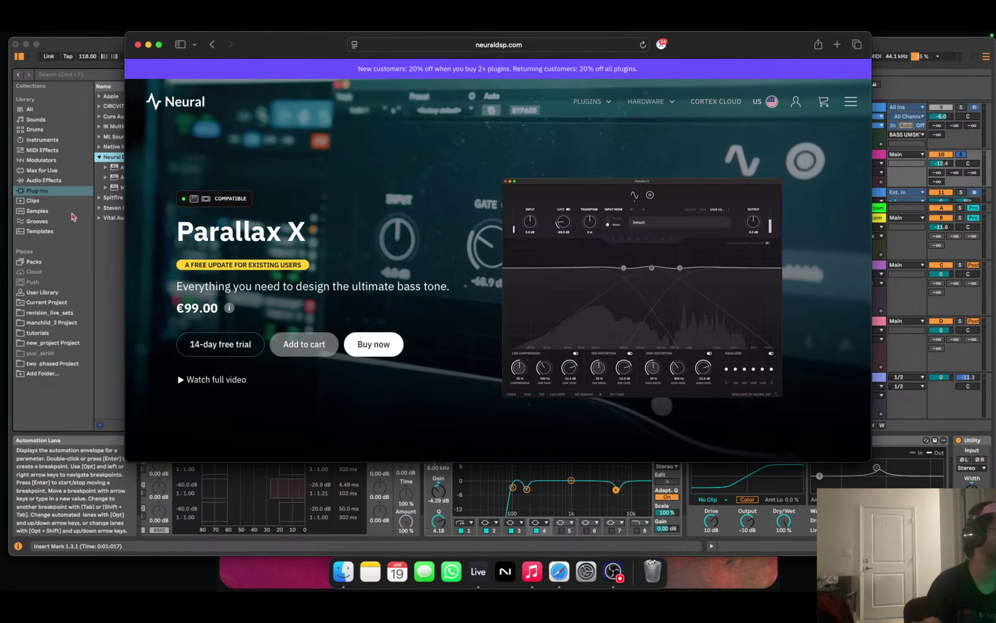
Check the installed Neural DSP plug-ins in Live again, and close the Safari window showing Parallax X.
left_click(107, 292)
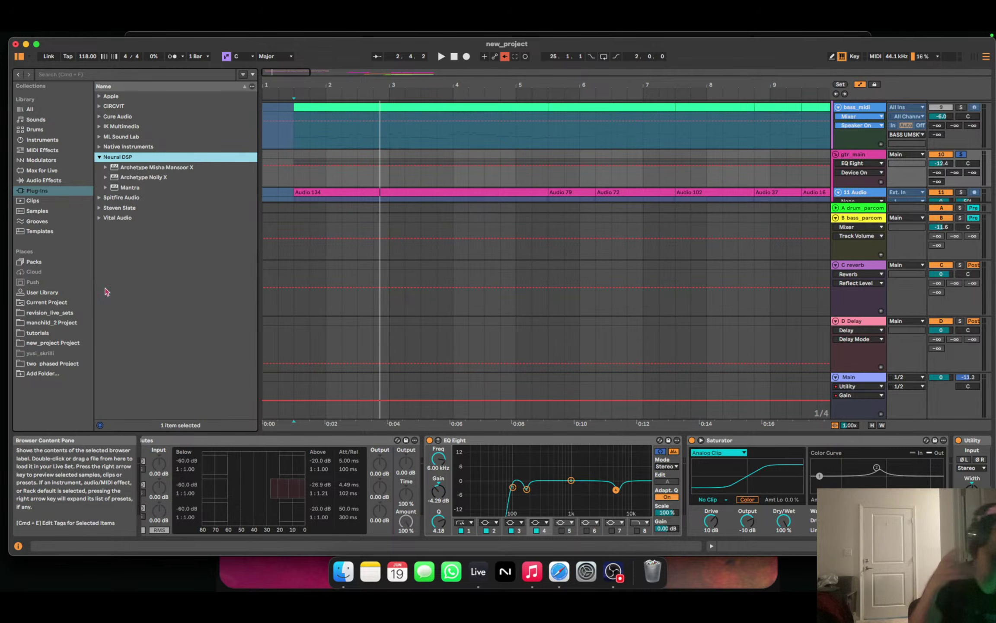
left_click(565, 573)
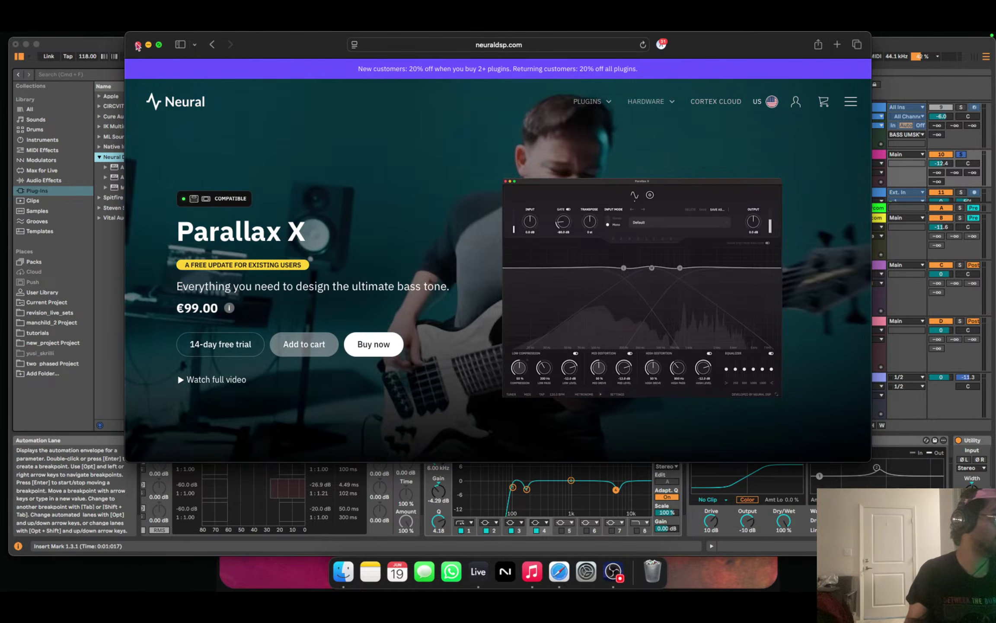
left_click(137, 45)
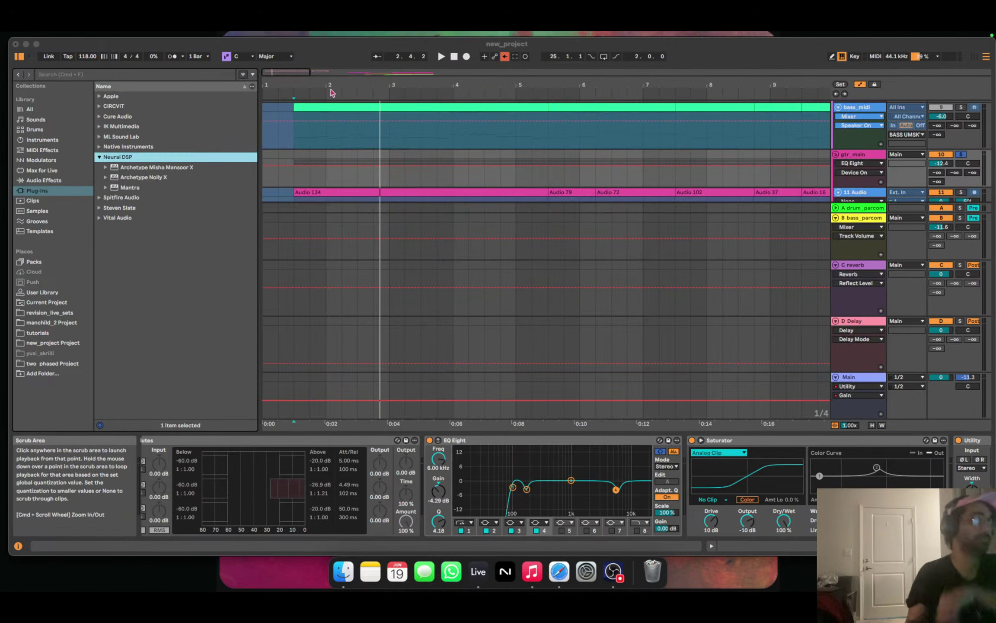
Fold the gtr_main group track and hide the device view below the arrangement.
left_click(838, 157)
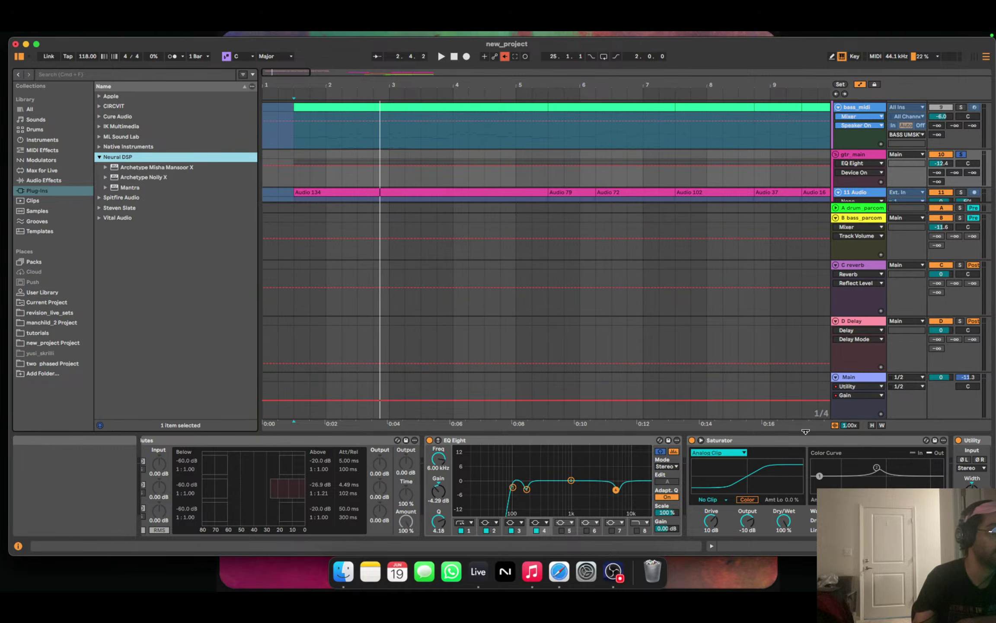
left_click(837, 155)
left_click(835, 155)
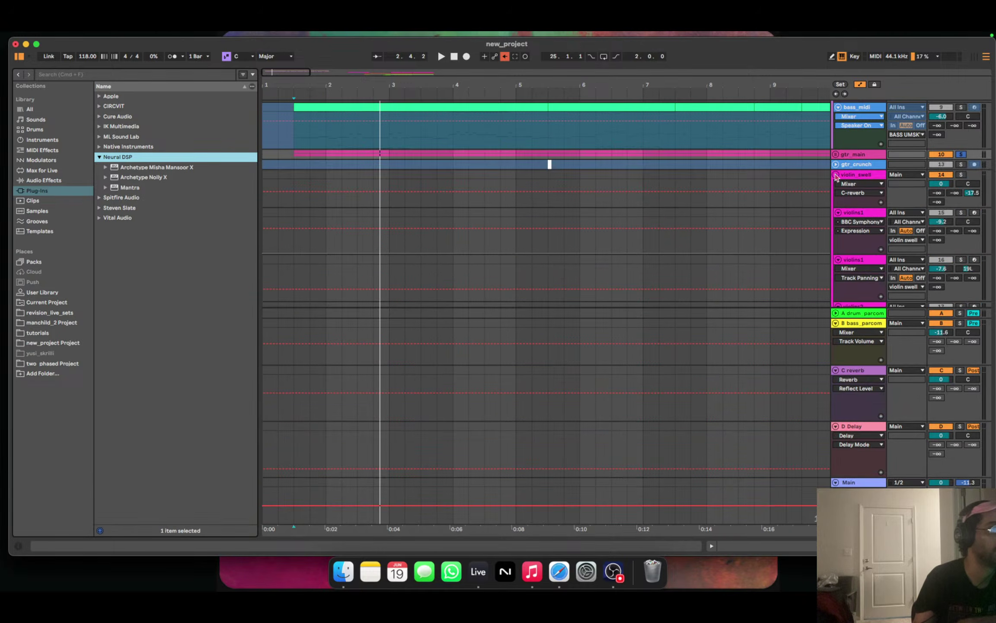
Fold the violin_swell, bass, melody_under, spoderman, toms, snare, 28 Crash Roomy and 29 BBC Sympho tracks.
left_click(837, 174)
left_click(836, 185)
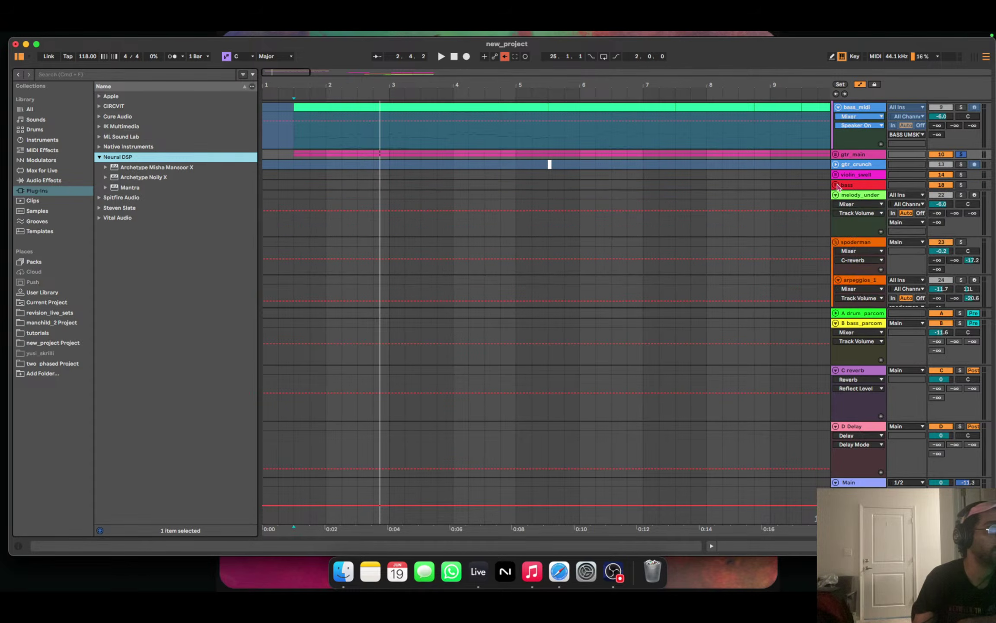
left_click(836, 195)
left_click(836, 205)
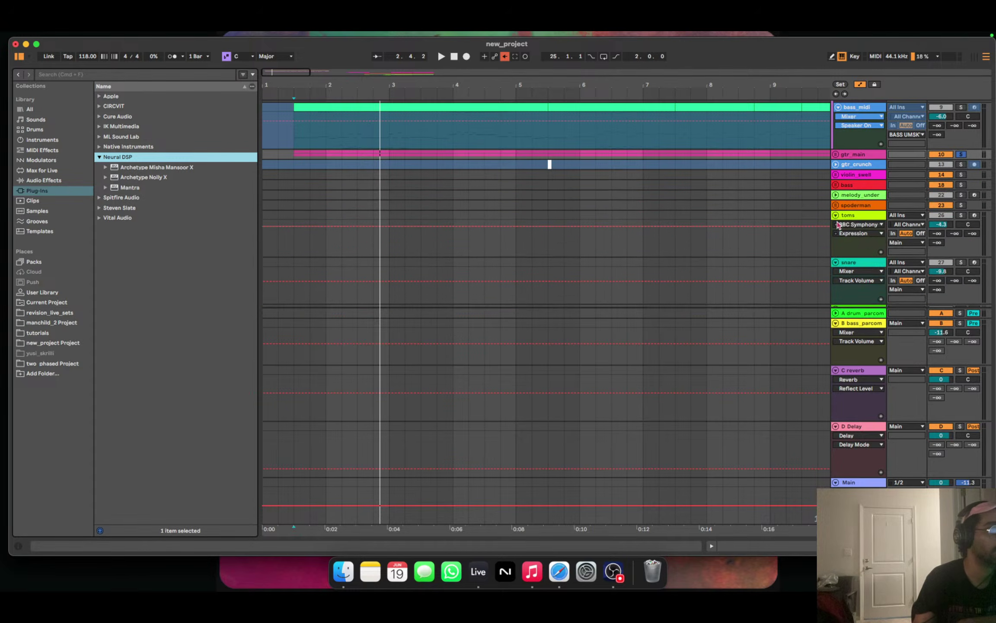
left_click(836, 215)
left_click(836, 226)
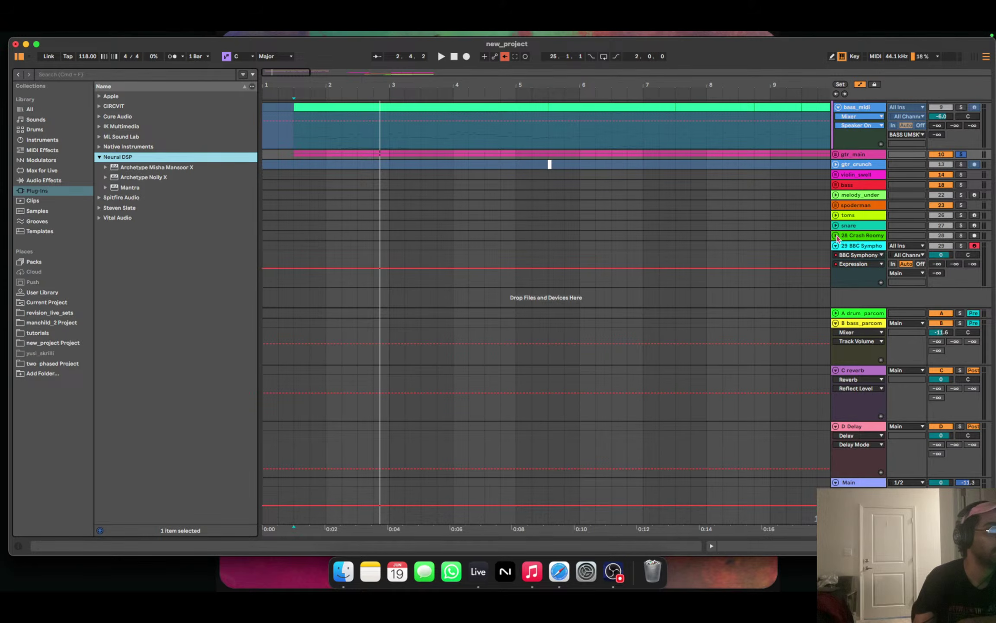
left_click(837, 246)
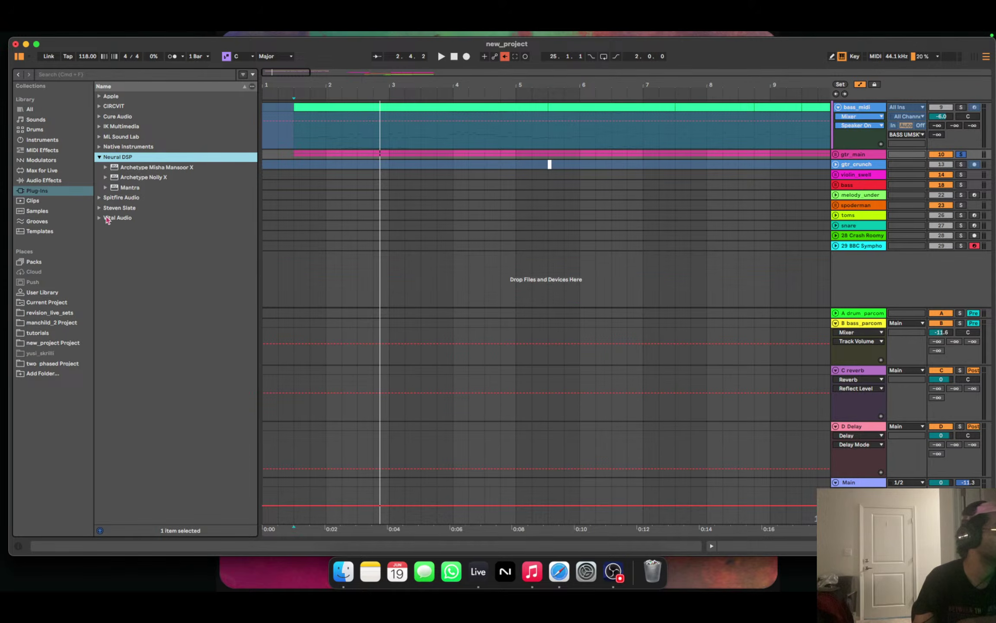
Insert a new MIDI track below 29 BBC Sympho with the Circvit Bass plug-in on it, and close the plug-in window.
right_click(873, 293)
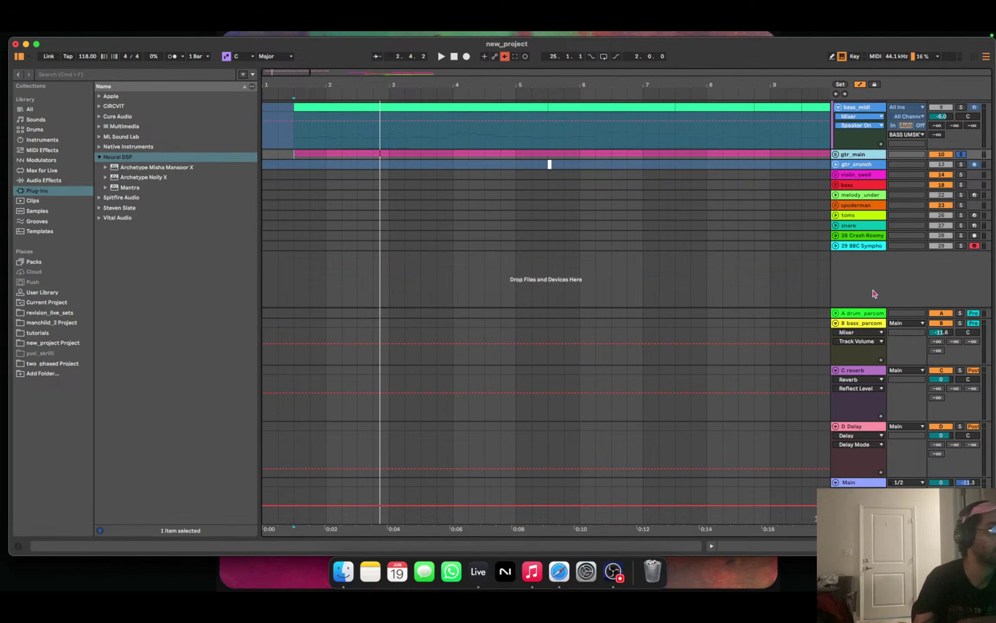
left_click(891, 304)
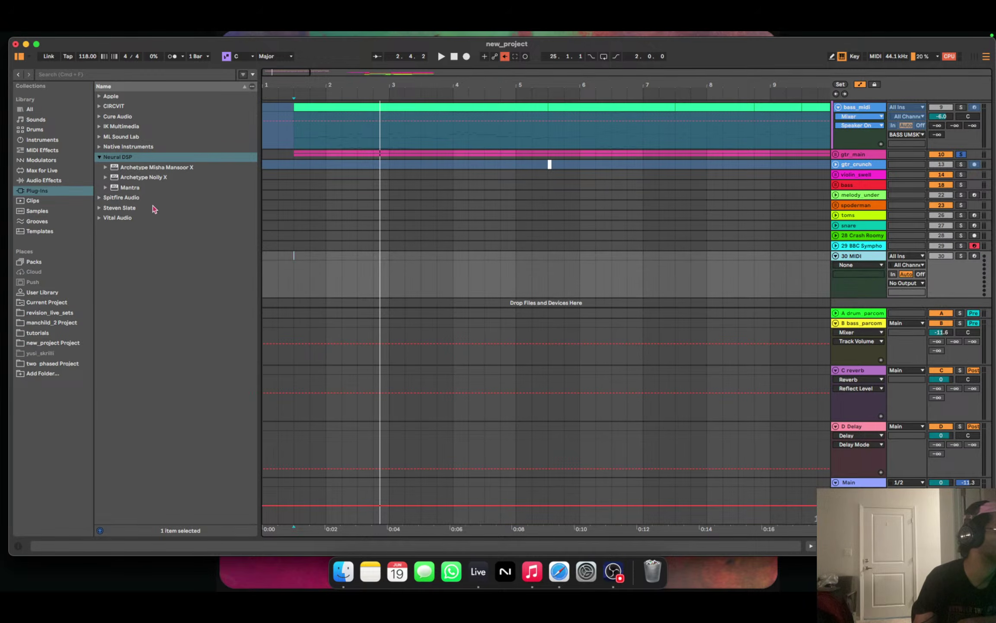
left_click(99, 157)
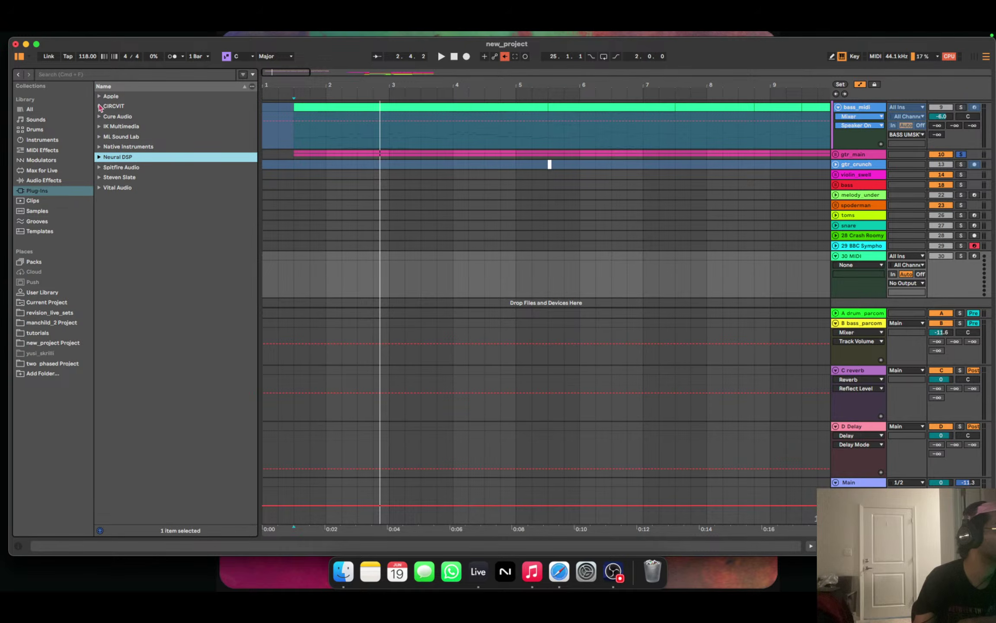
left_click(100, 107)
left_click(143, 117)
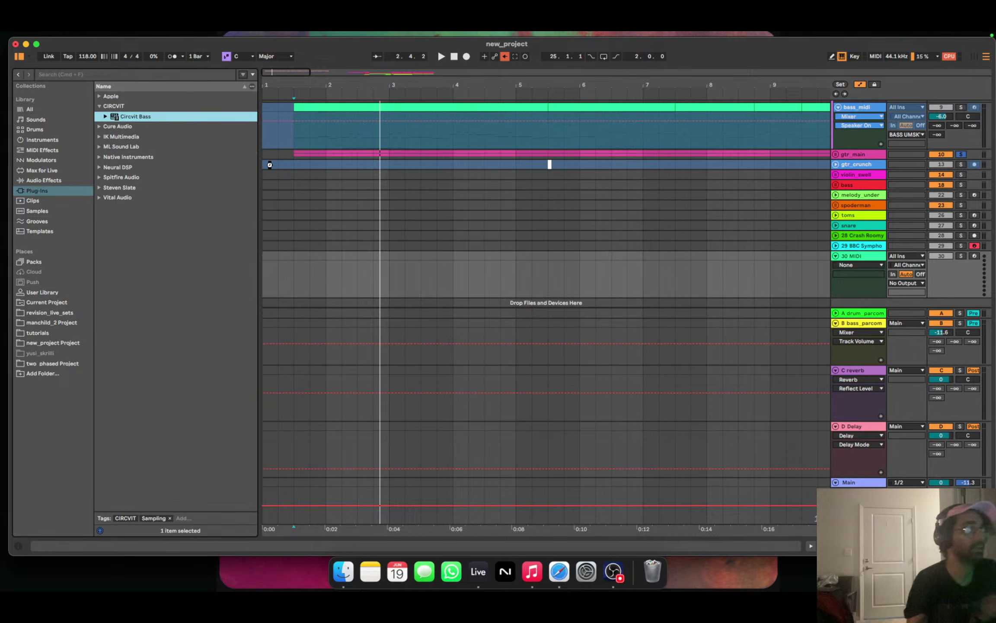
left_click(277, 197)
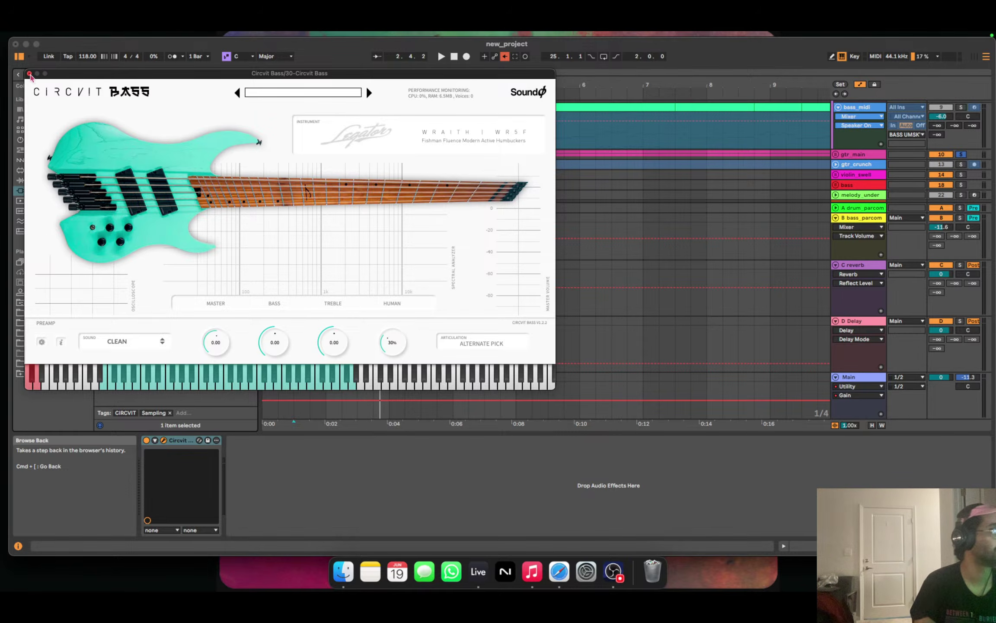
left_click(30, 74)
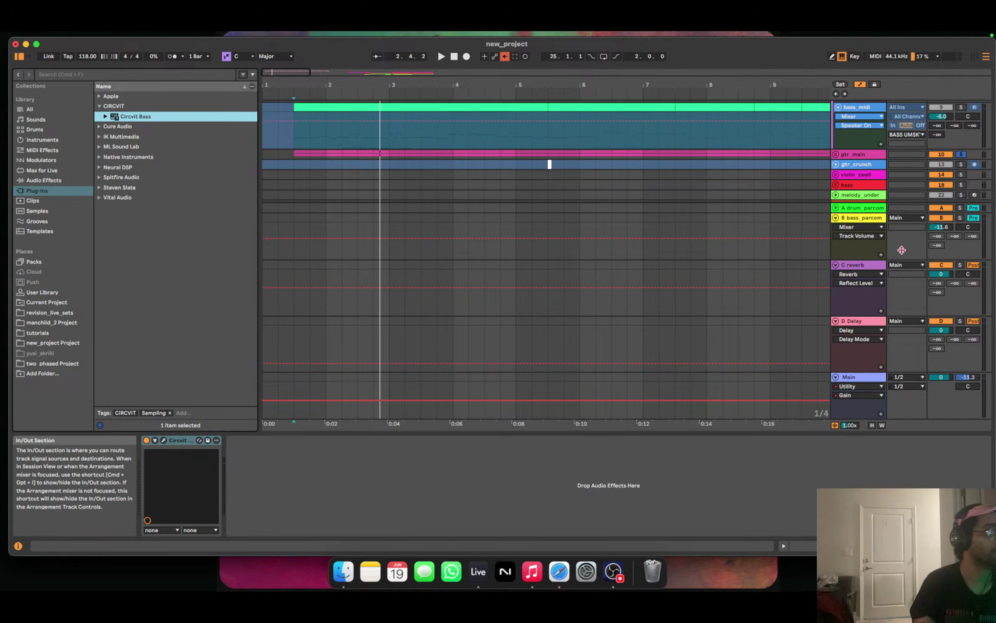
Solo the BASS_UMSKY group track and play it back at a higher system volume.
scroll(888, 252, "down", 5)
scroll(877, 109, "up", 5)
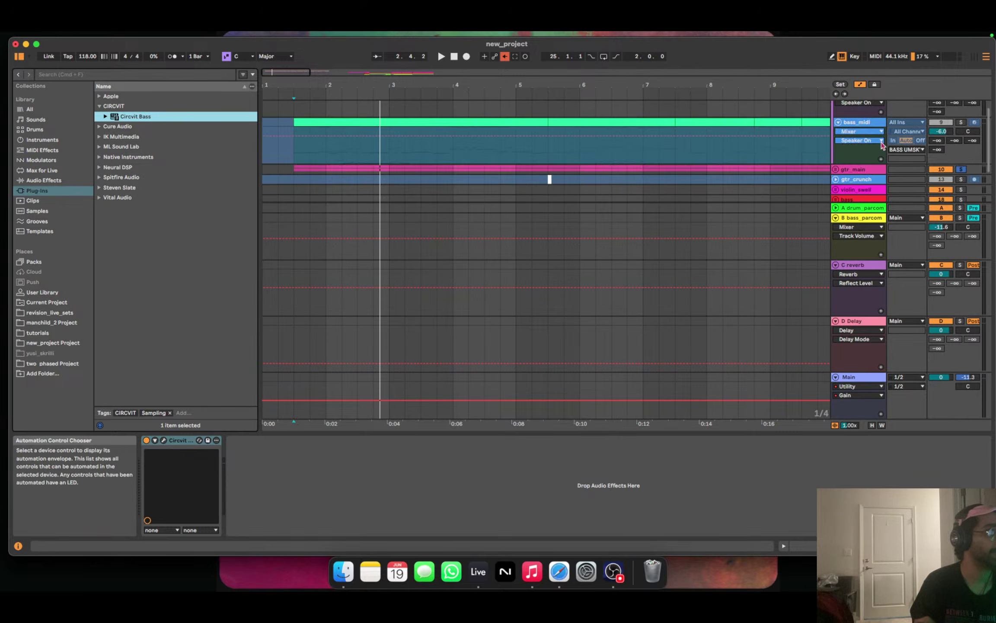
scroll(883, 147, "up", 2)
scroll(882, 147, "up", 1)
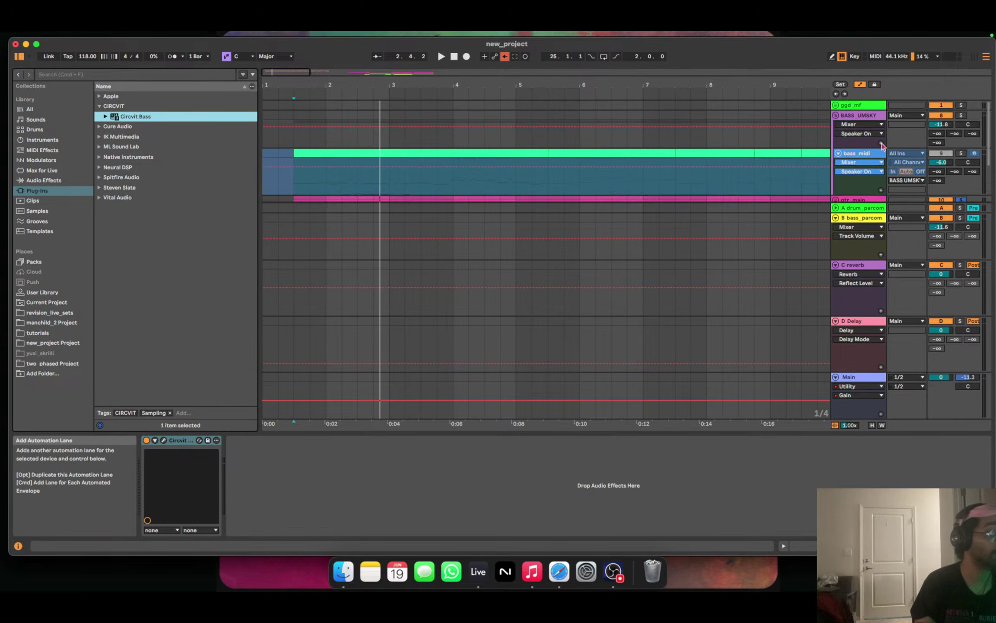
left_click(862, 120)
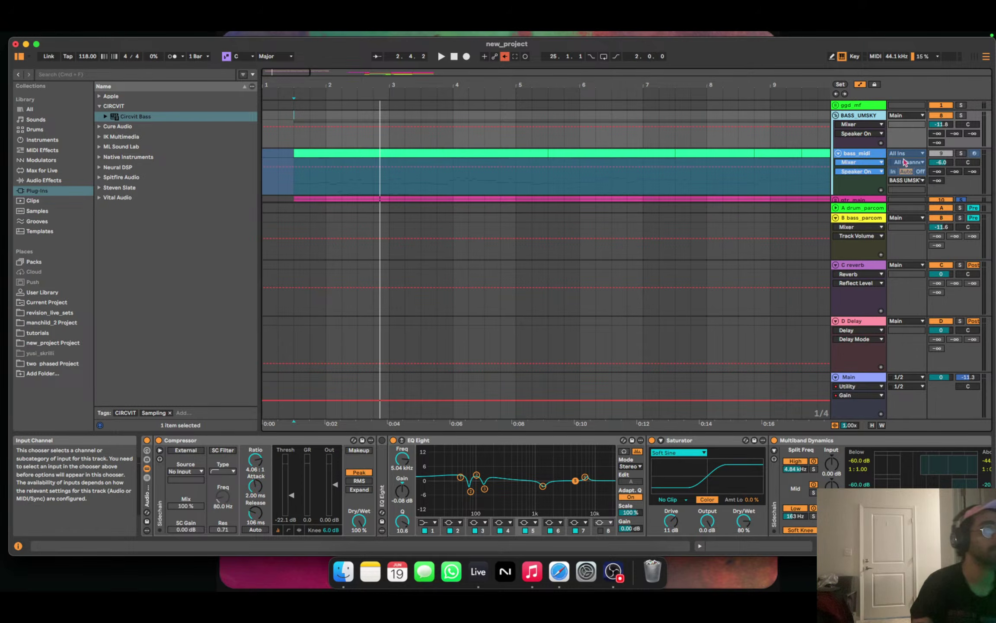
left_click(962, 116)
key("space")
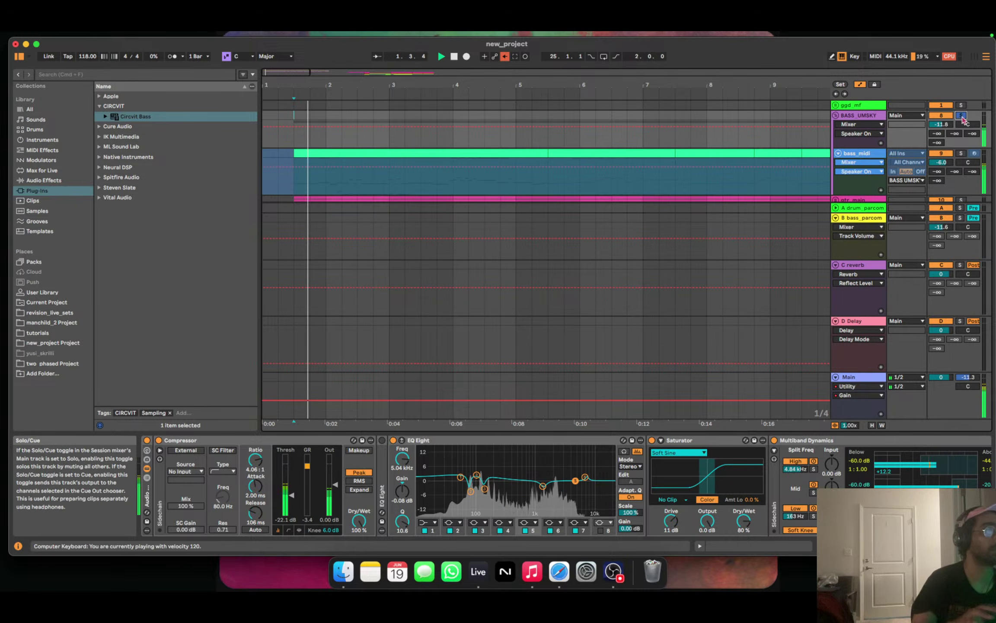
key("XF86AudioRaiseVolume")
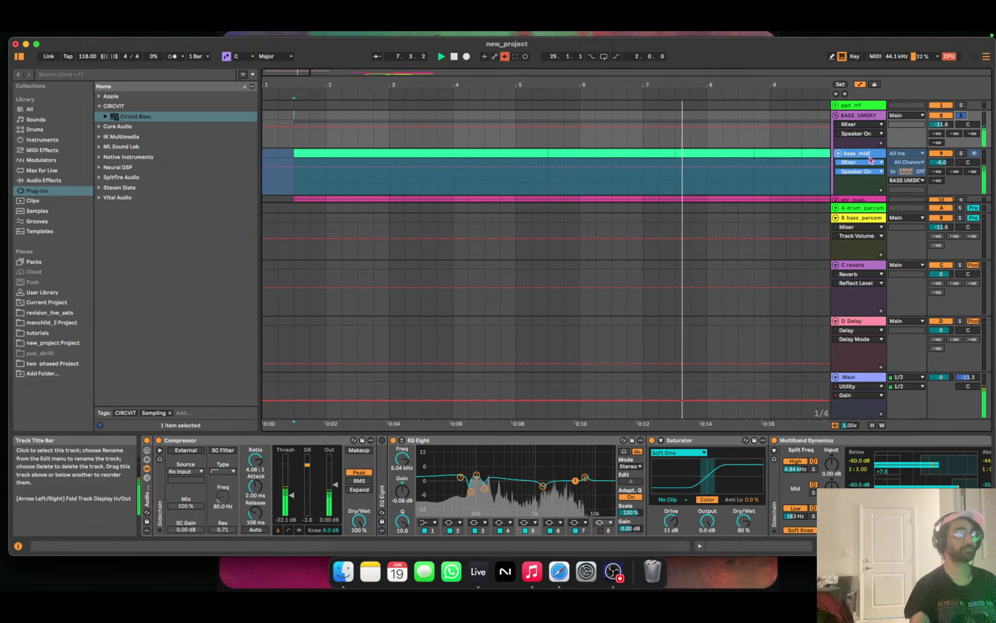
left_click_drag(302, 74, 302, 78)
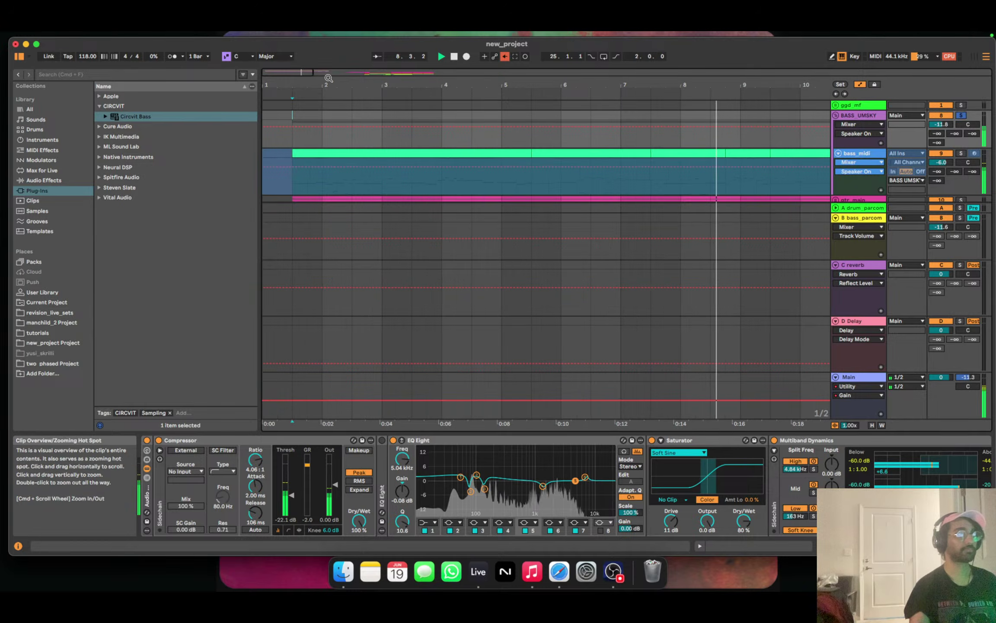
Unfreeze the bass_midi track and hide the automation lanes in the arrangement.
right_click(858, 154)
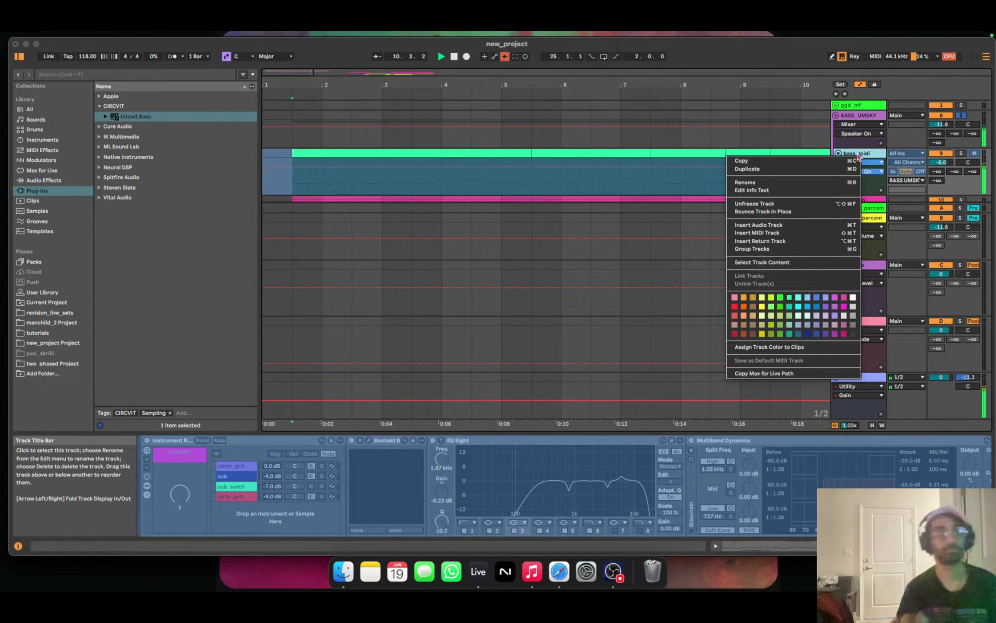
left_click(804, 204)
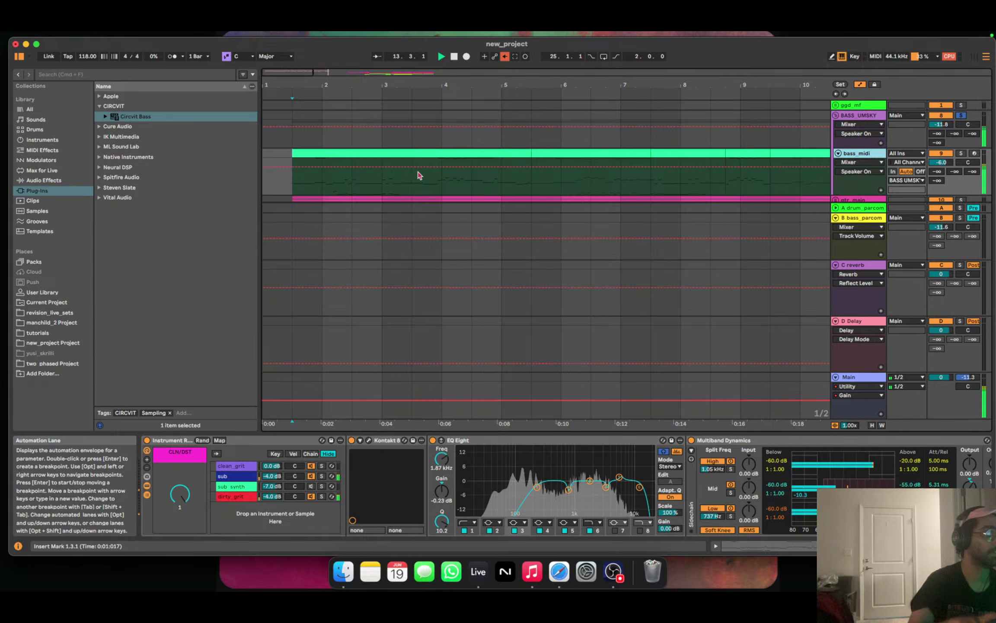
key("a")
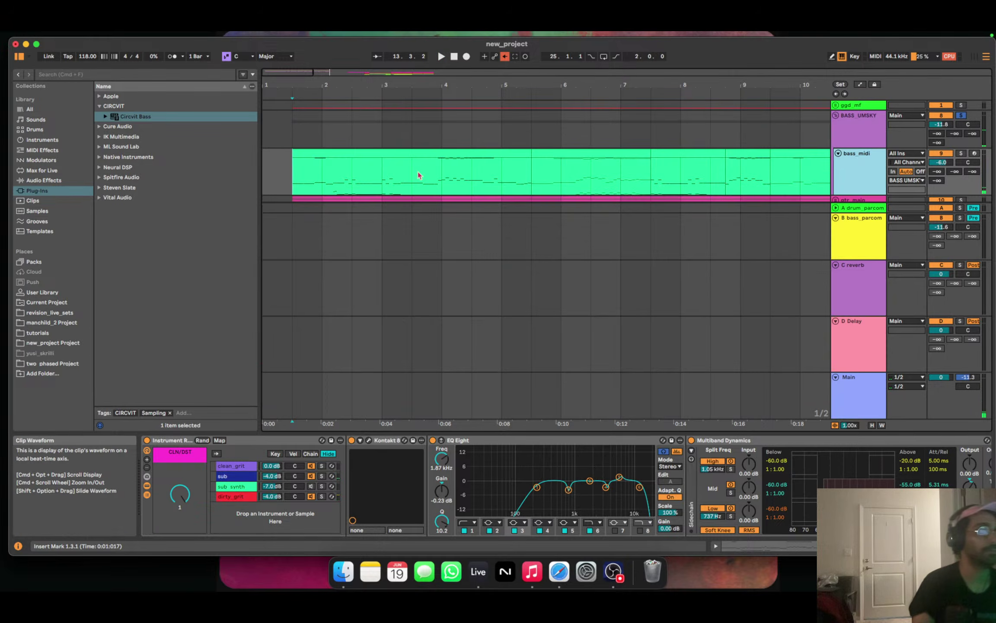
Open the Kontakt 8 window from the bass_midi instrument rack and place it over the arrangement.
left_click(842, 124)
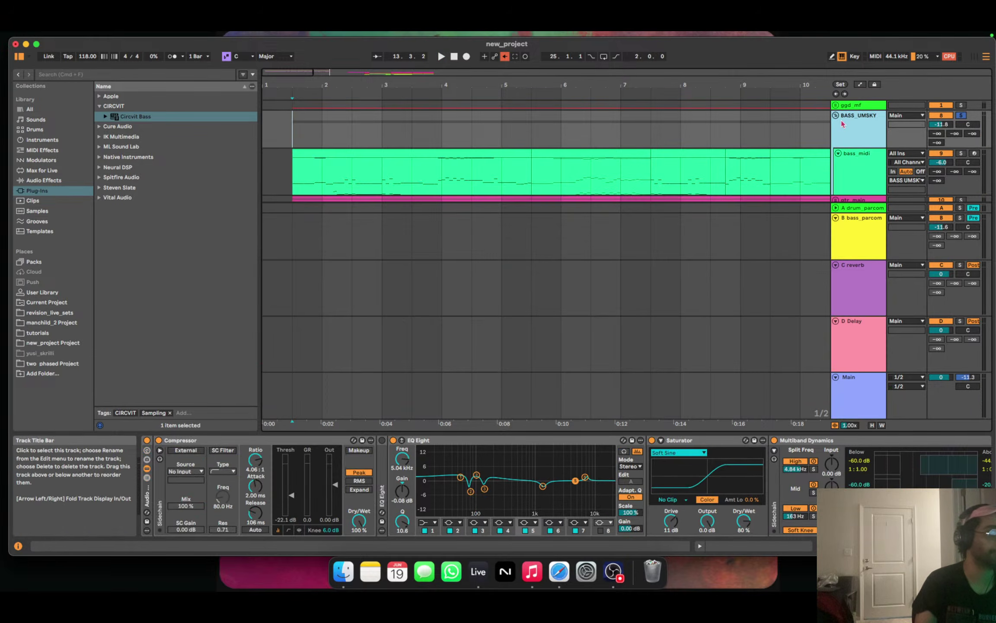
left_click(869, 167)
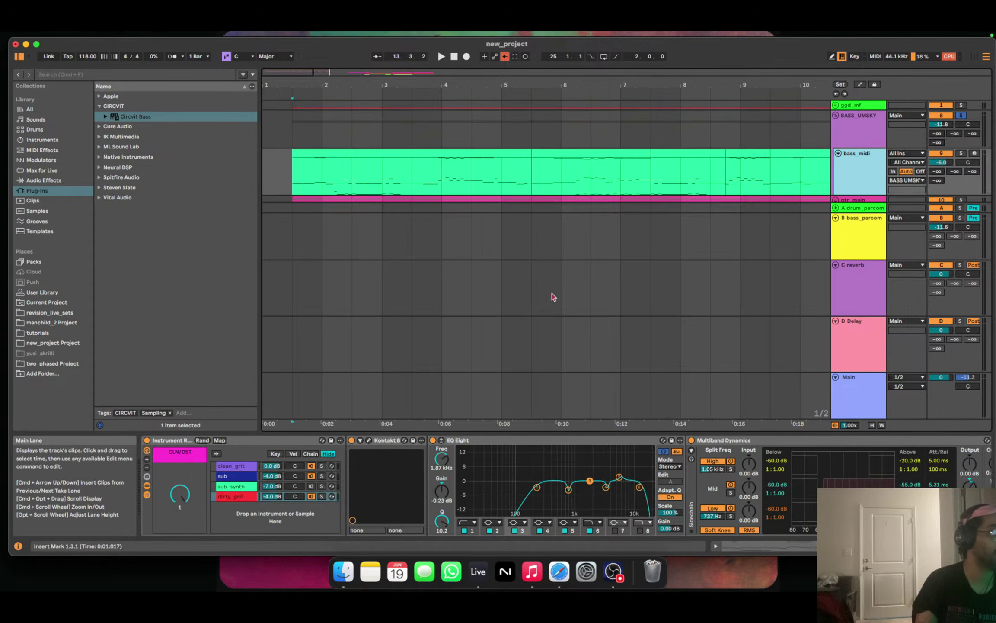
left_click(370, 441)
left_click(370, 441)
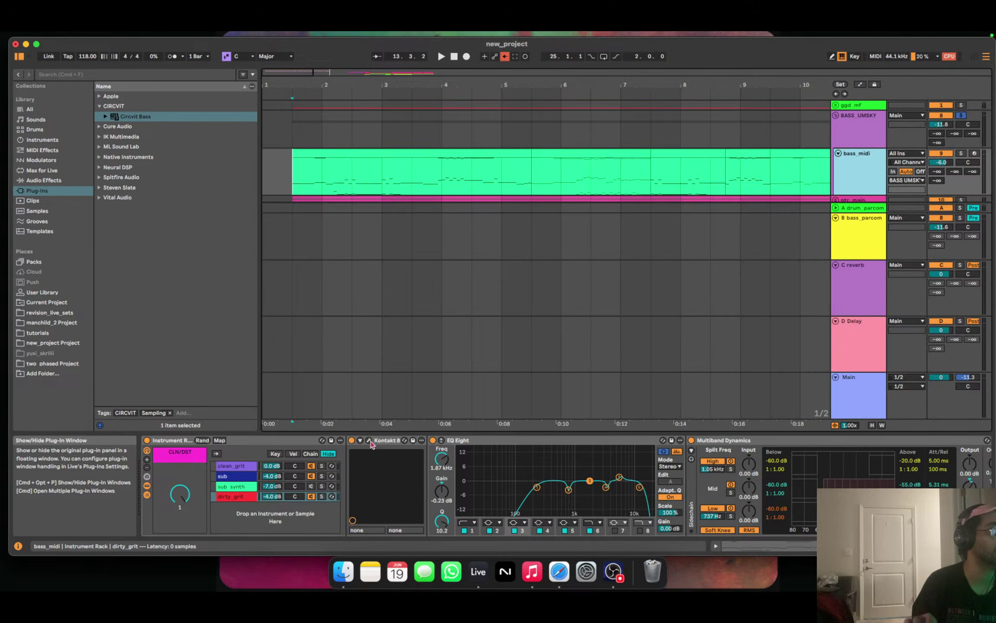
left_click(370, 441)
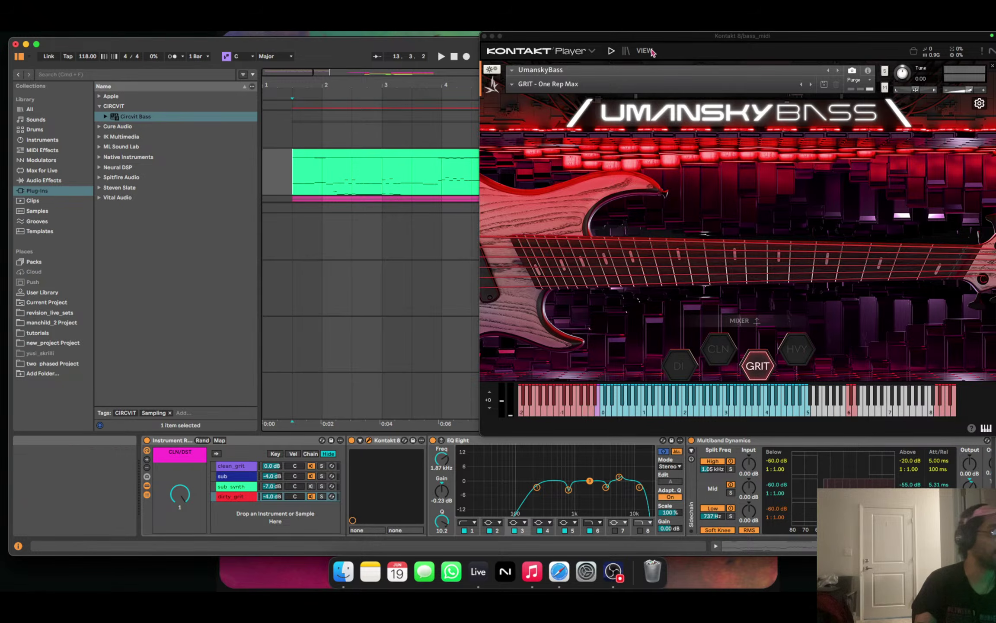
left_click_drag(661, 38, 359, 62)
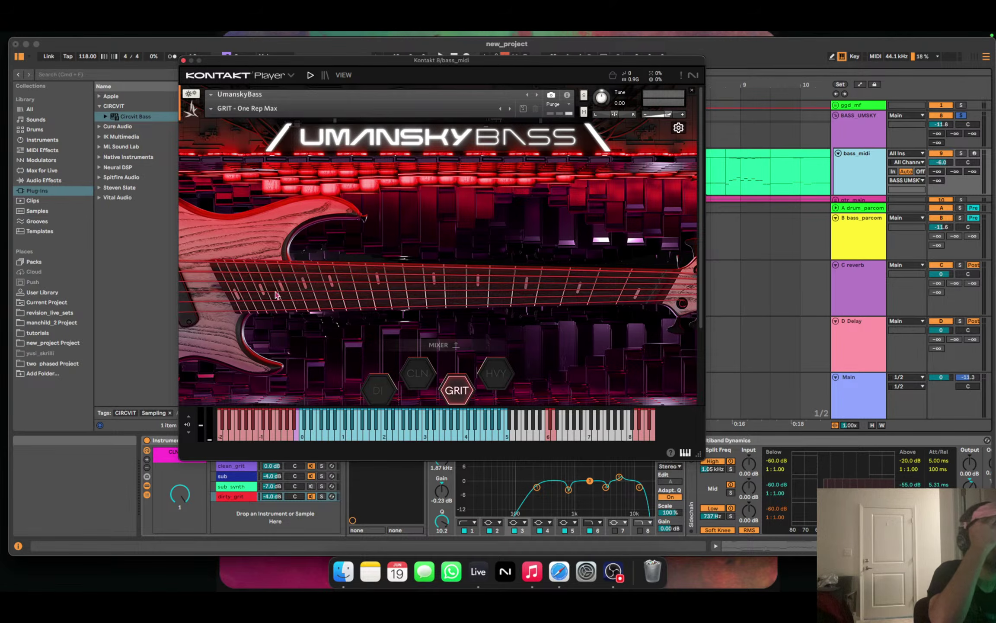
Switch to Safari, reopen the Parallax X product page from the history to look at it, and return to Live.
left_click(560, 580)
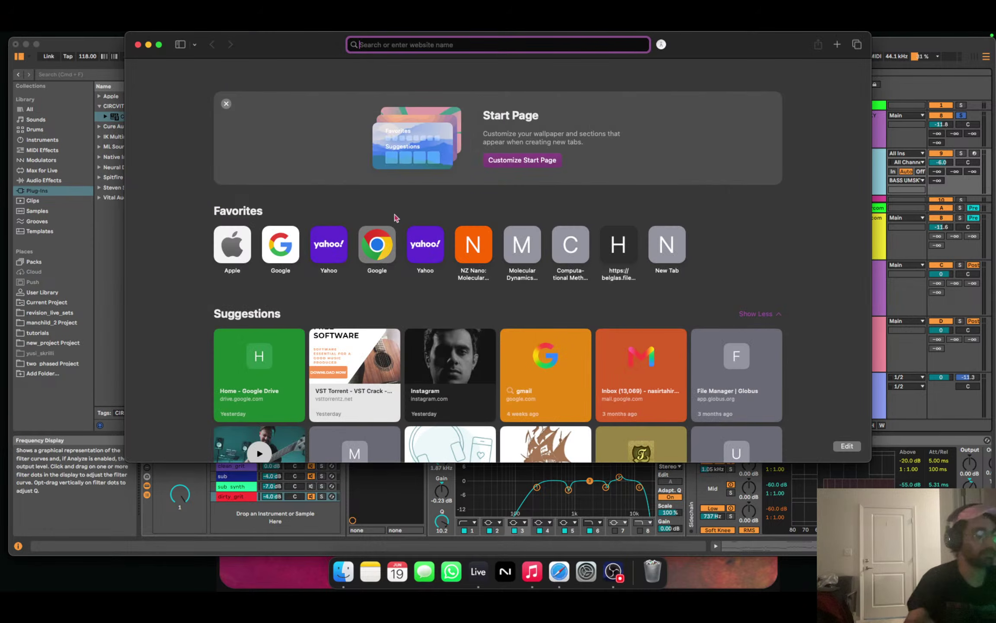
left_click(138, 38)
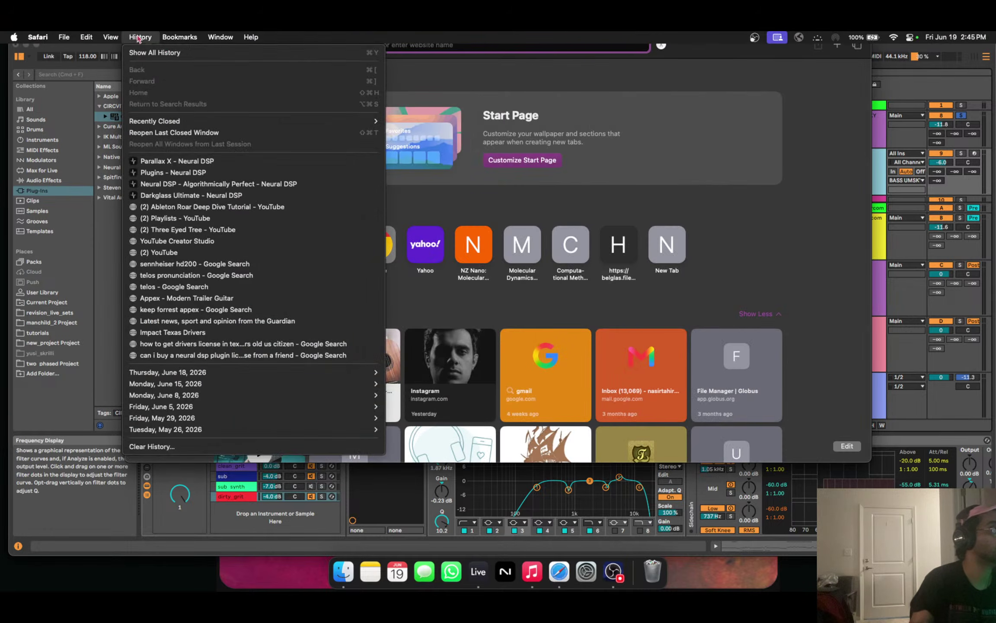
left_click(206, 161)
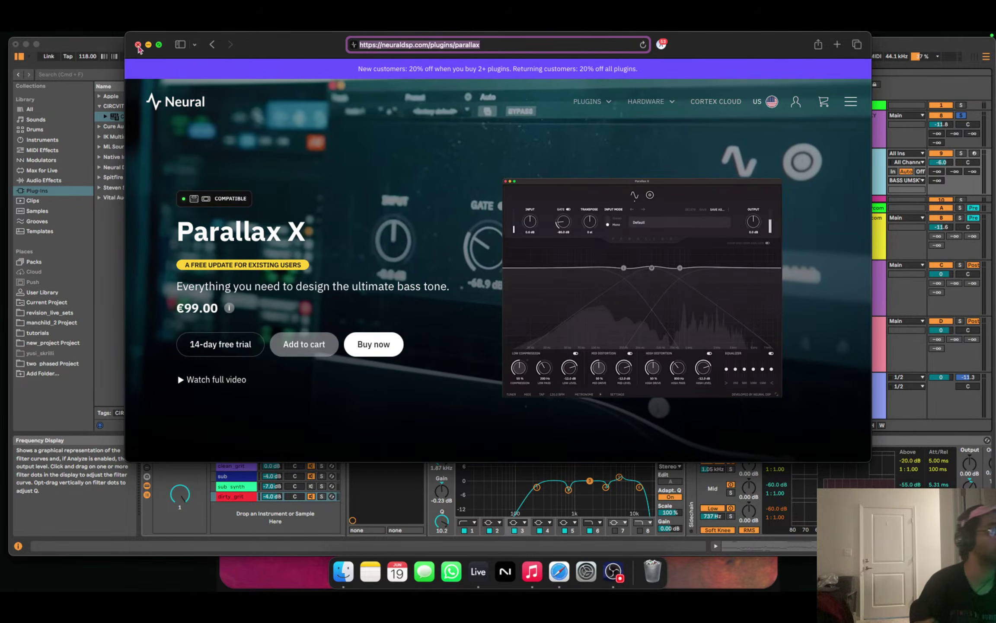
key("super+Tab")
left_click(290, 105)
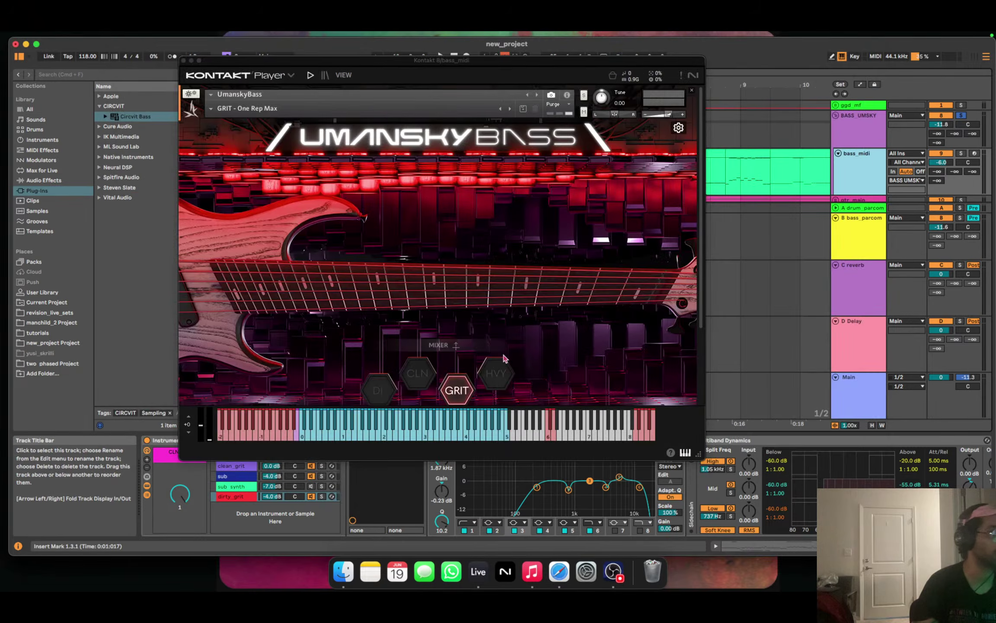
Close the Kontakt window and listen to the soloed bass up to about bar 9.
left_click(648, 275)
key("space")
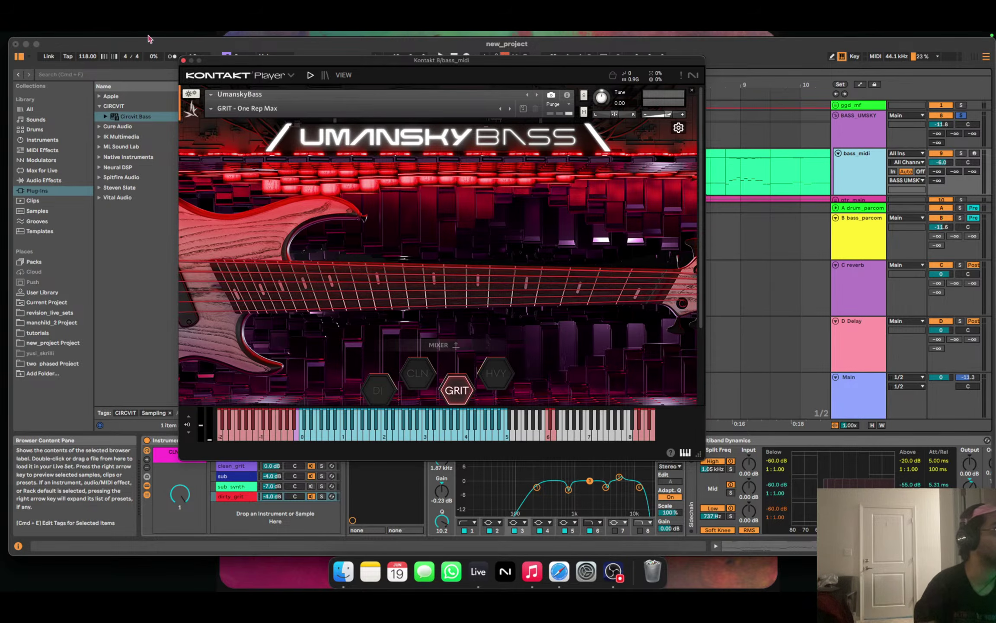
left_click(184, 61)
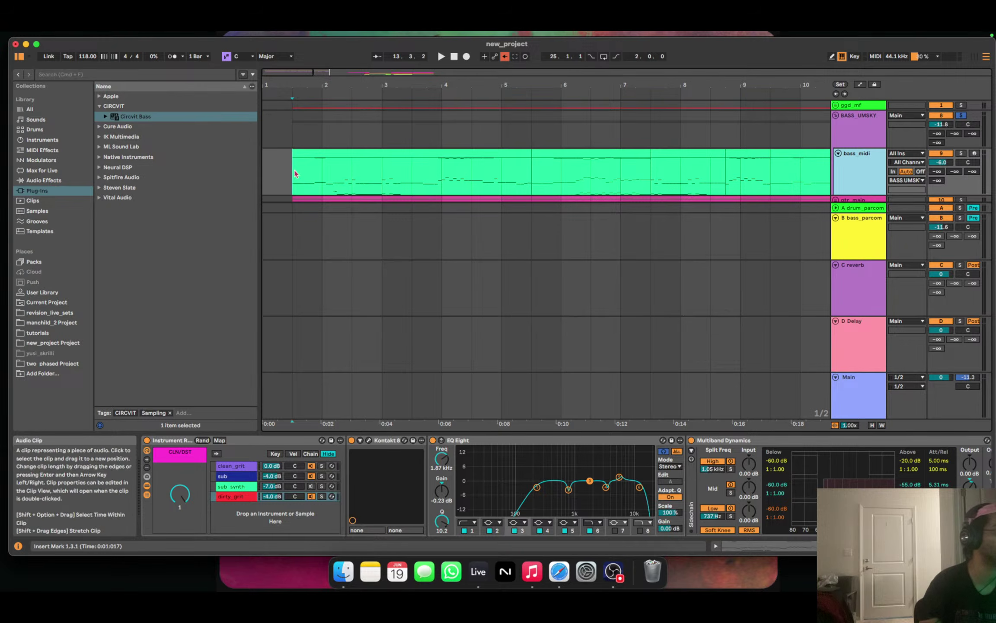
key("space")
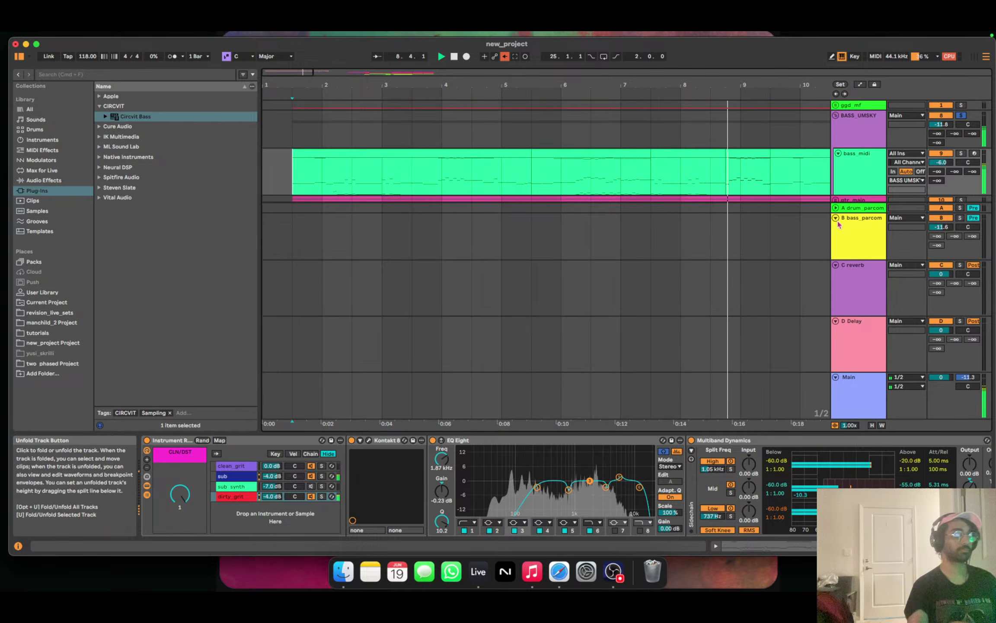
key("space")
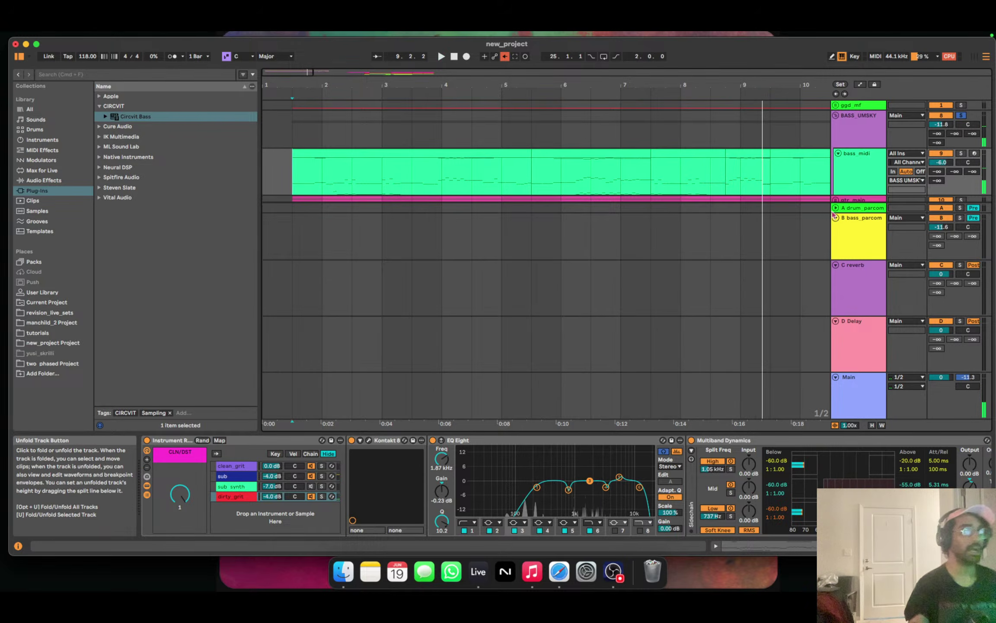
Reopen the Kontakt 8 instrument on bass_midi and show UmanskyBass's settings page with the keyswitch map and bass tuning.
left_click(859, 172)
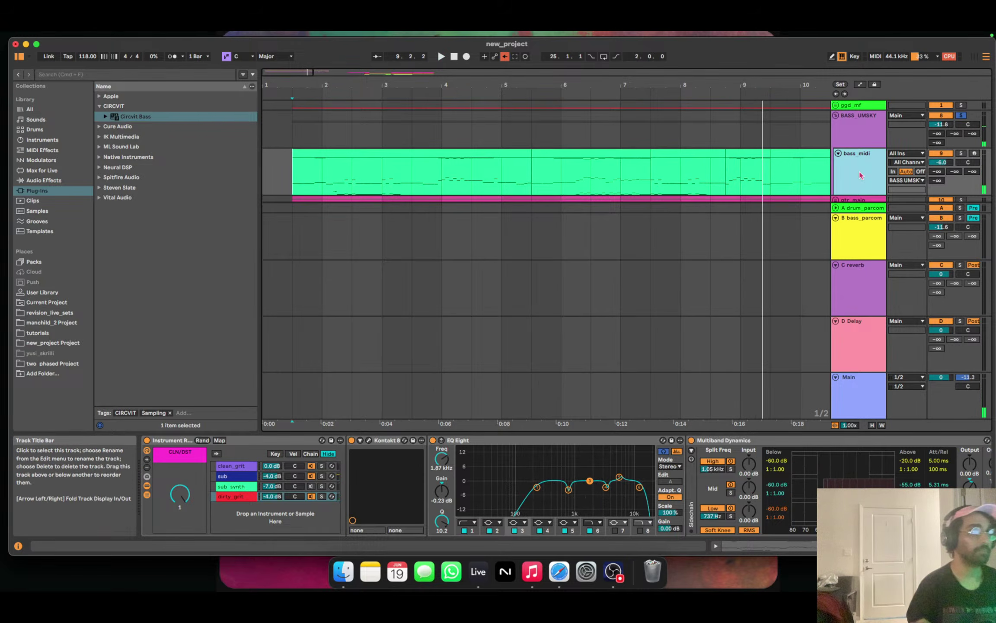
left_click(370, 441)
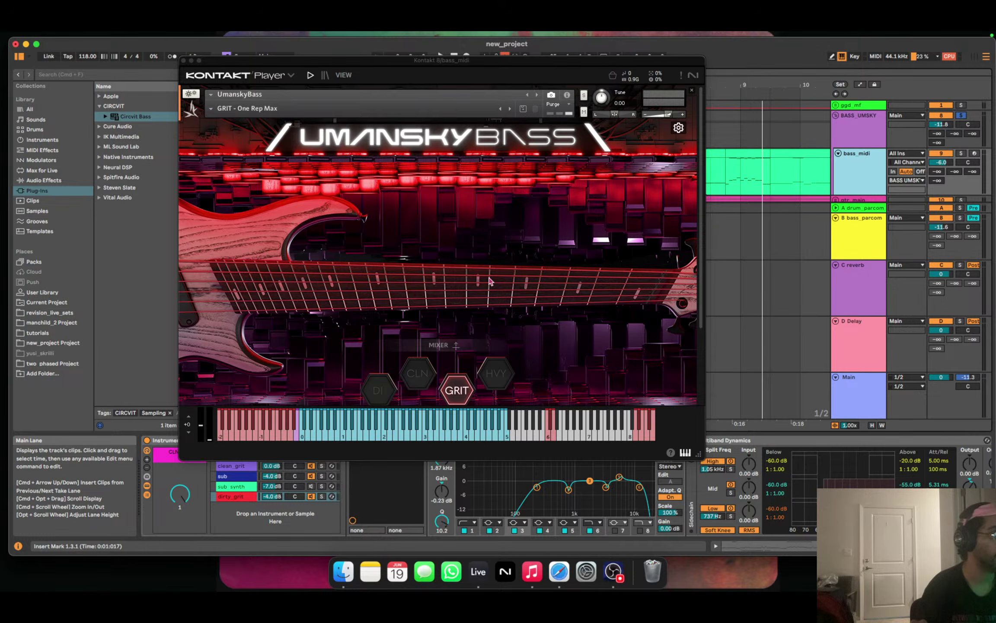
left_click(677, 128)
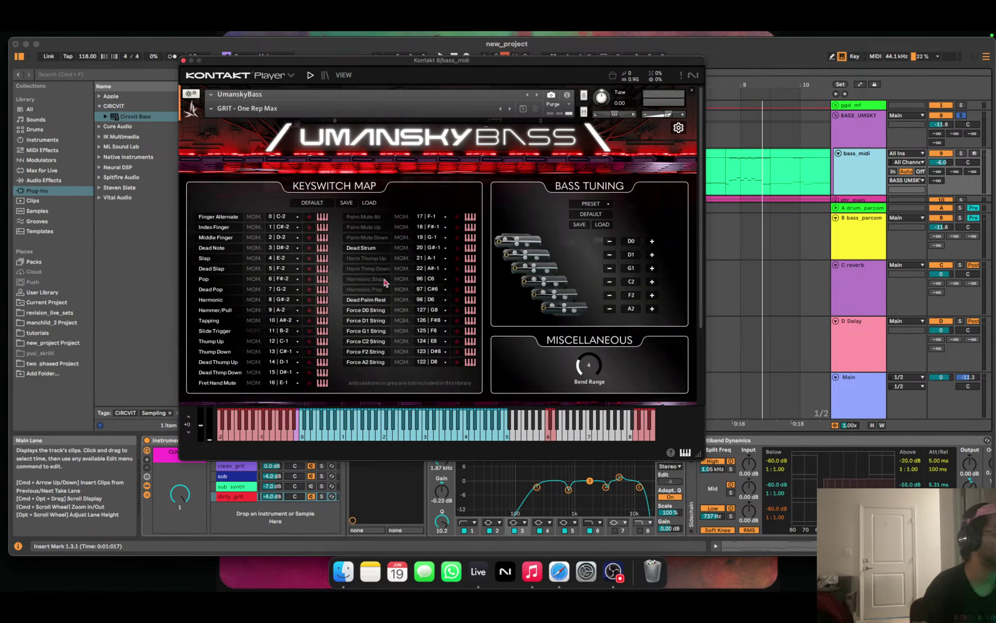
Audition single notes at various frets on the UmanskyBass neck, recheck its keyswitch settings and close the Kontakt window.
left_click(678, 128)
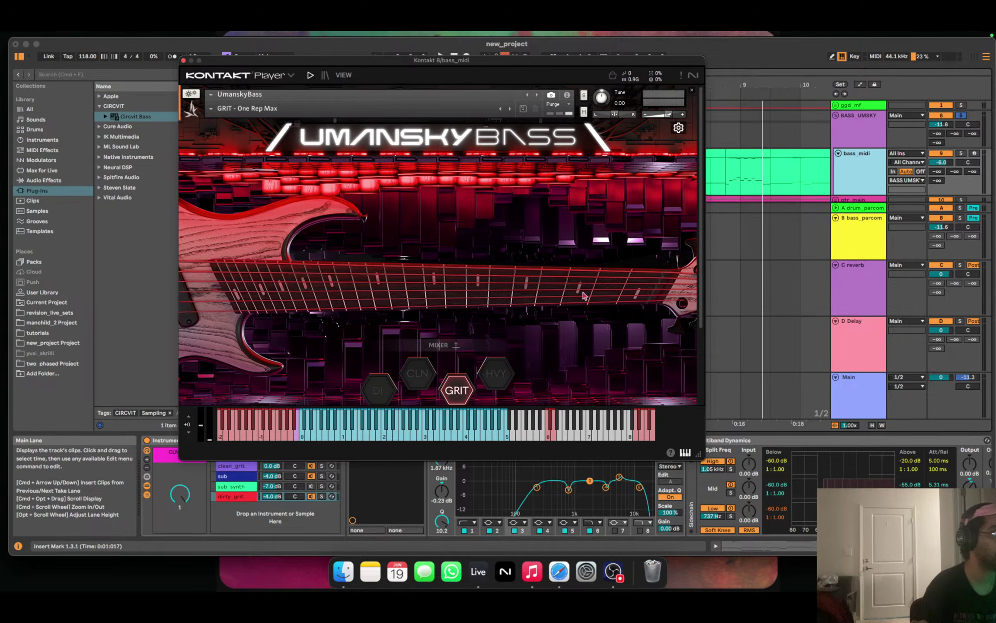
left_click(645, 282)
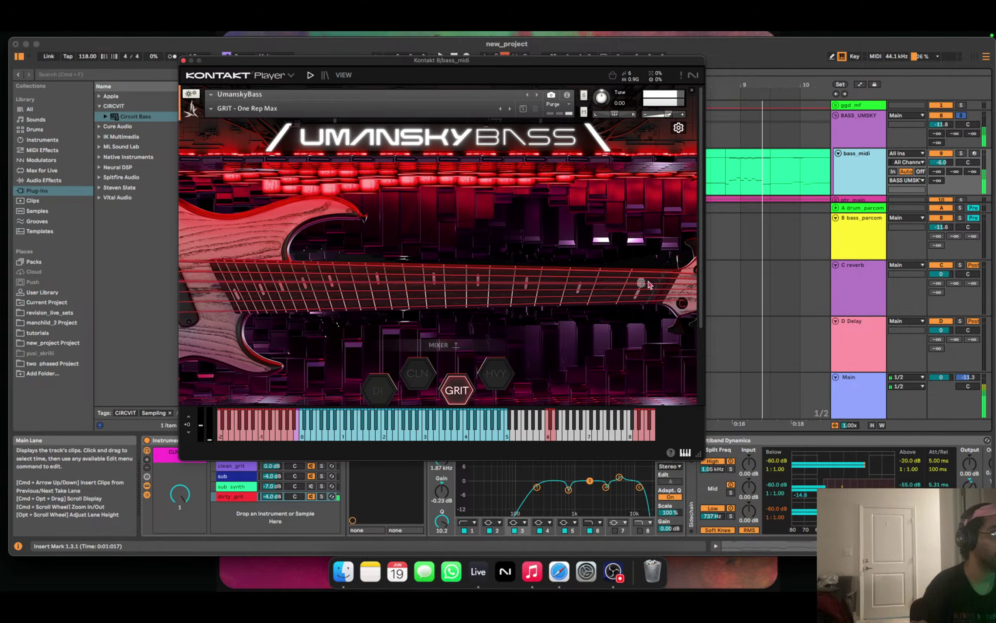
left_click(642, 284)
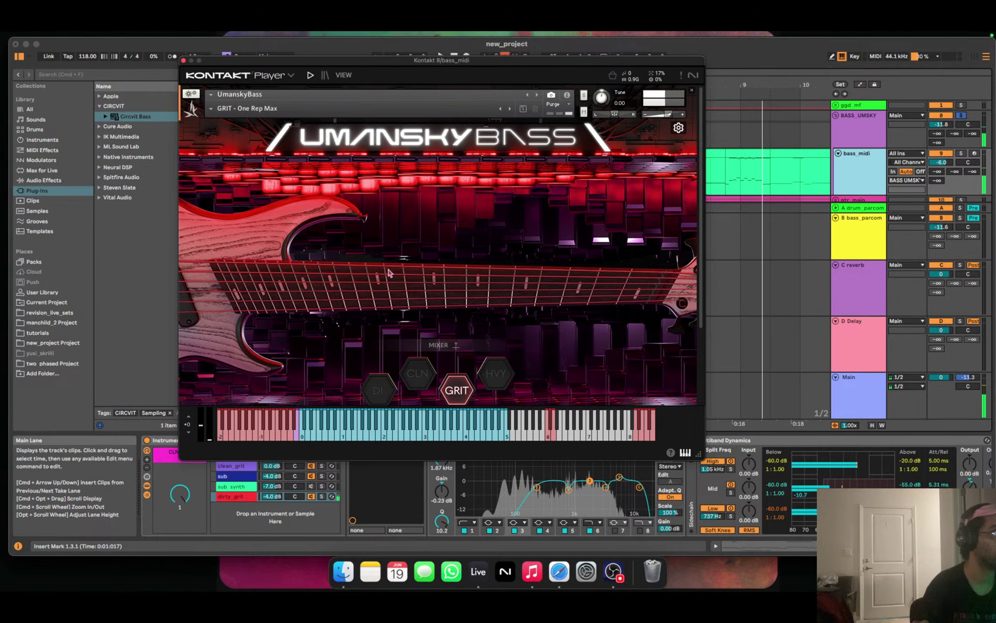
left_click(616, 279)
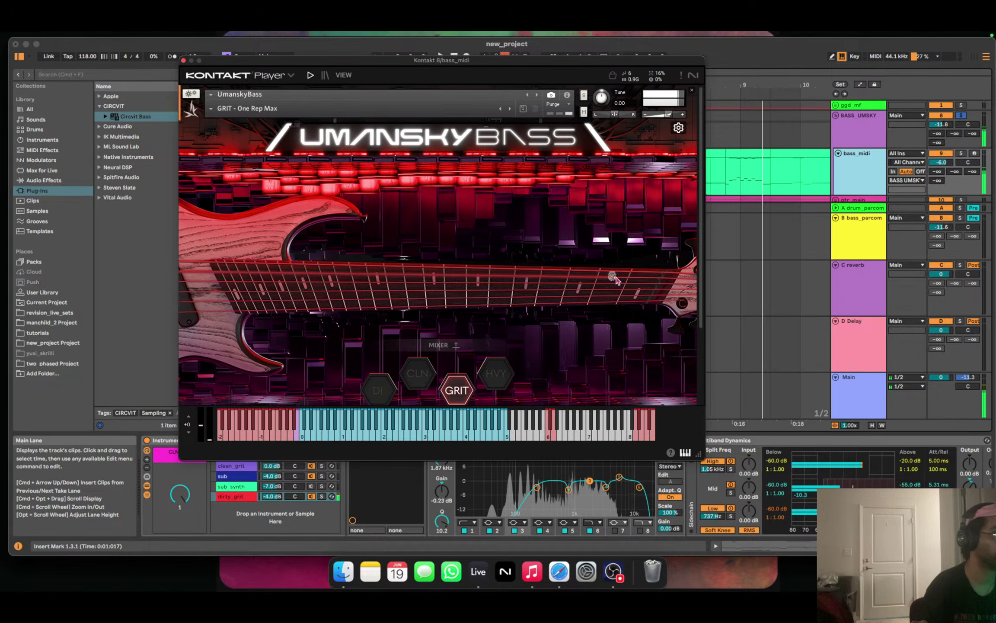
left_click(433, 268)
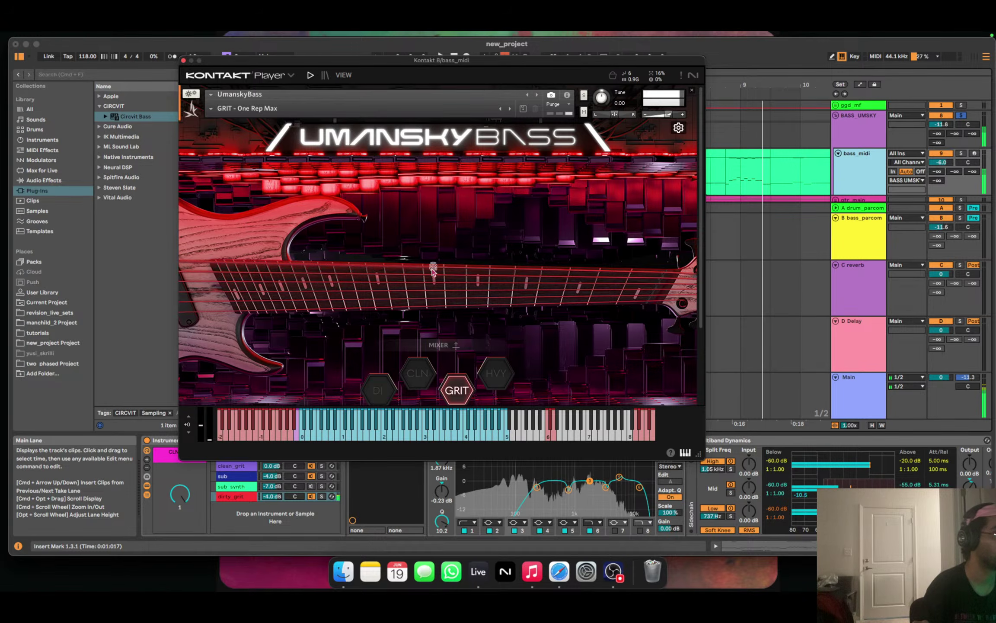
left_click(378, 272)
left_click(313, 267)
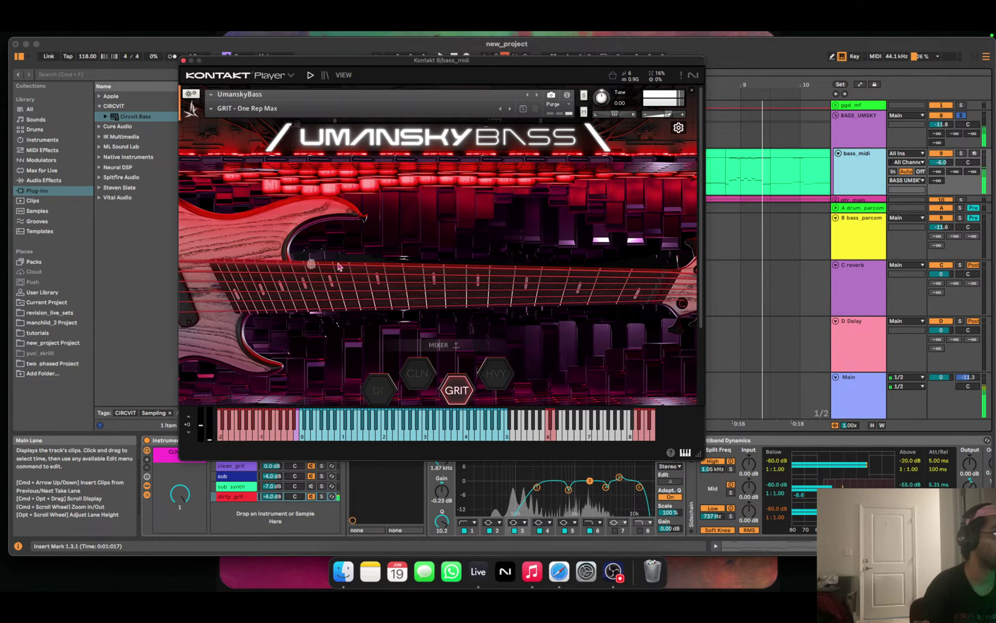
left_click(329, 267)
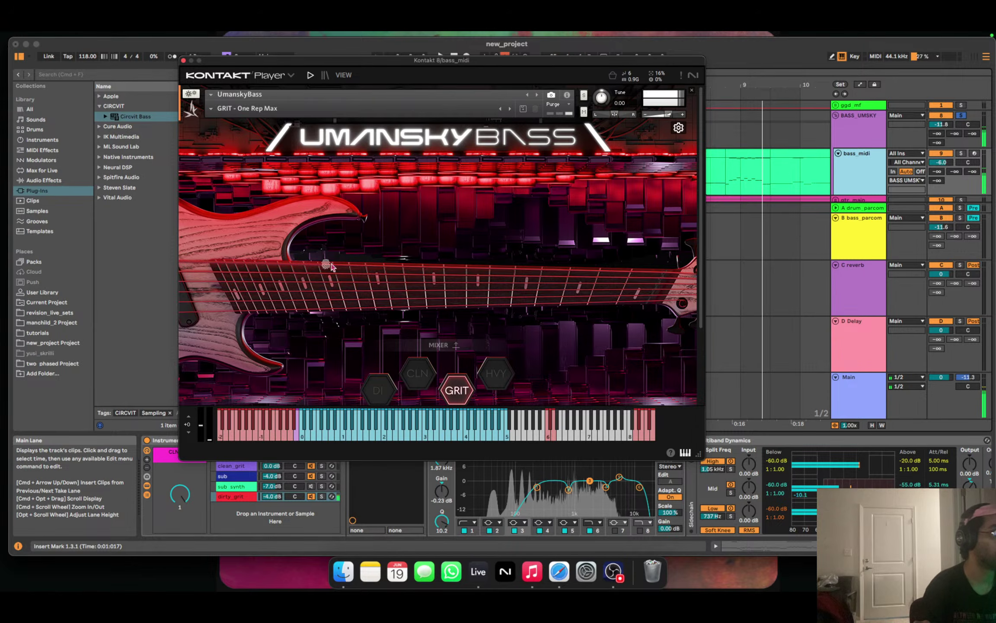
left_click(336, 266)
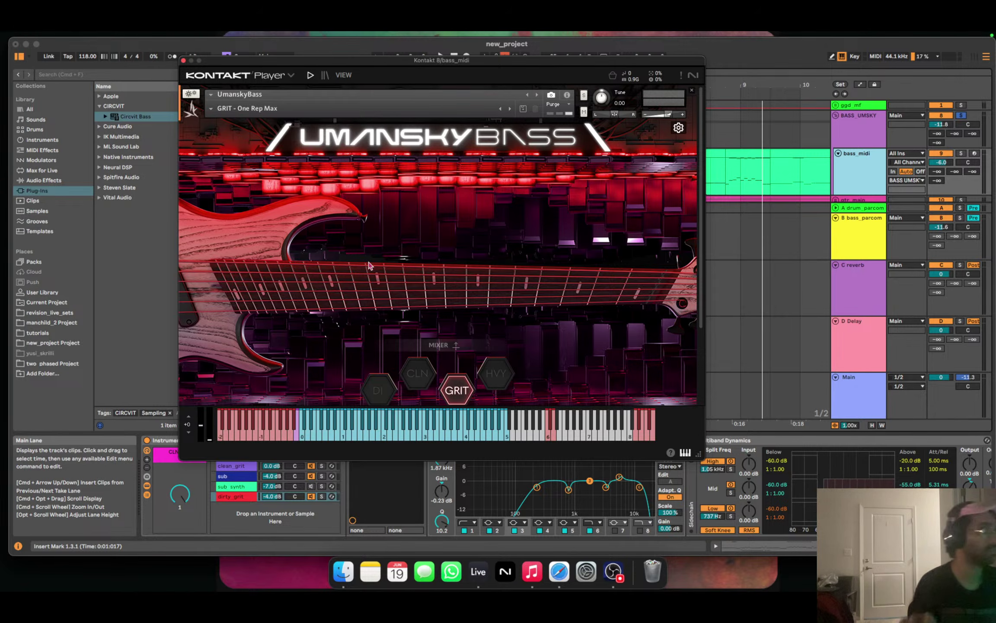
left_click(678, 128)
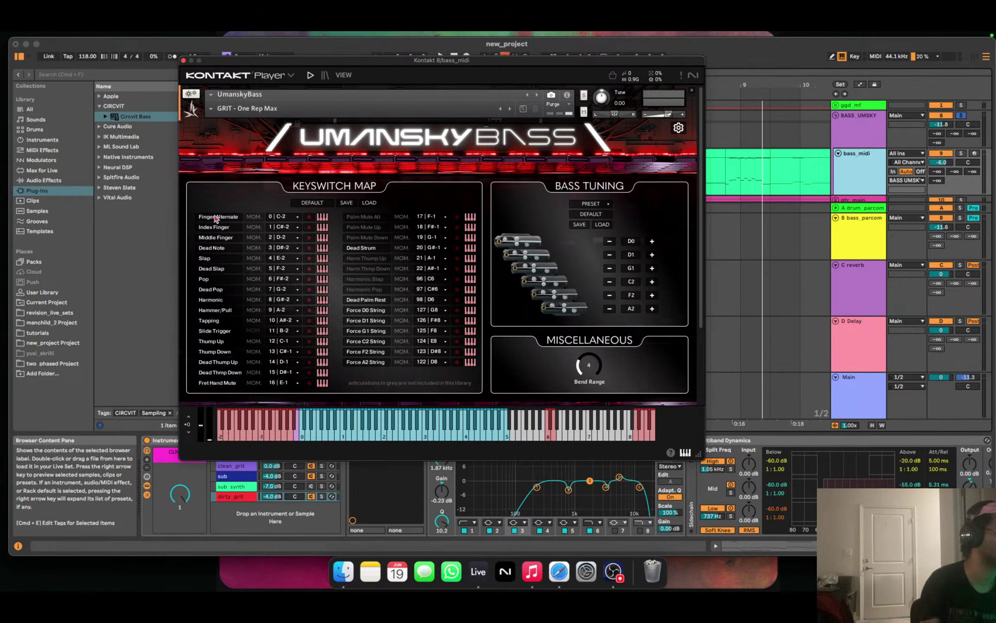
left_click(183, 61)
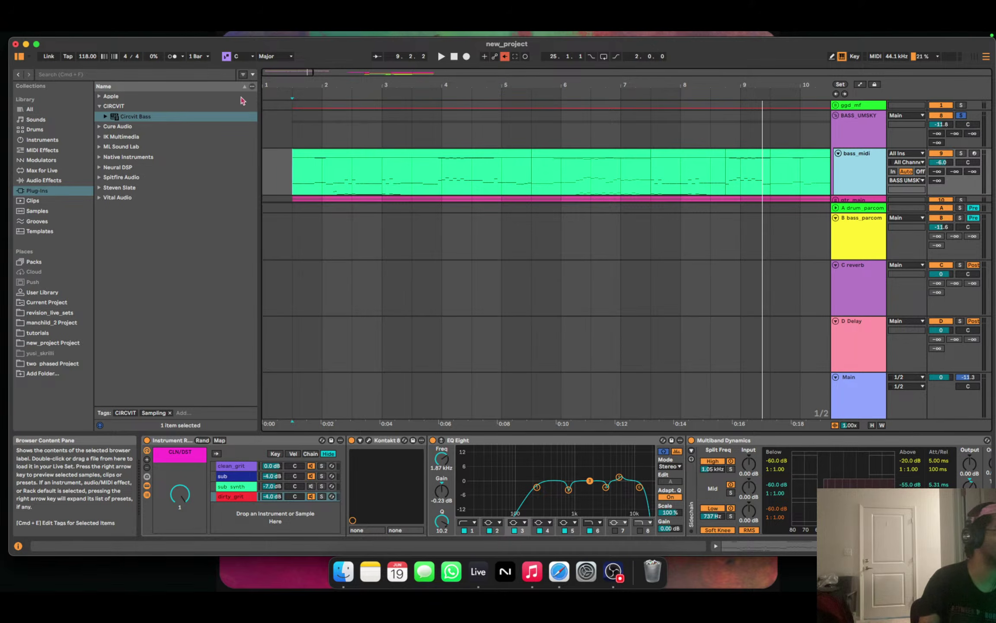
Unsolo BASS_UMSKY and play the full mix to about bar 13 while trying the track's volume at -4.6 dB.
left_click(962, 116)
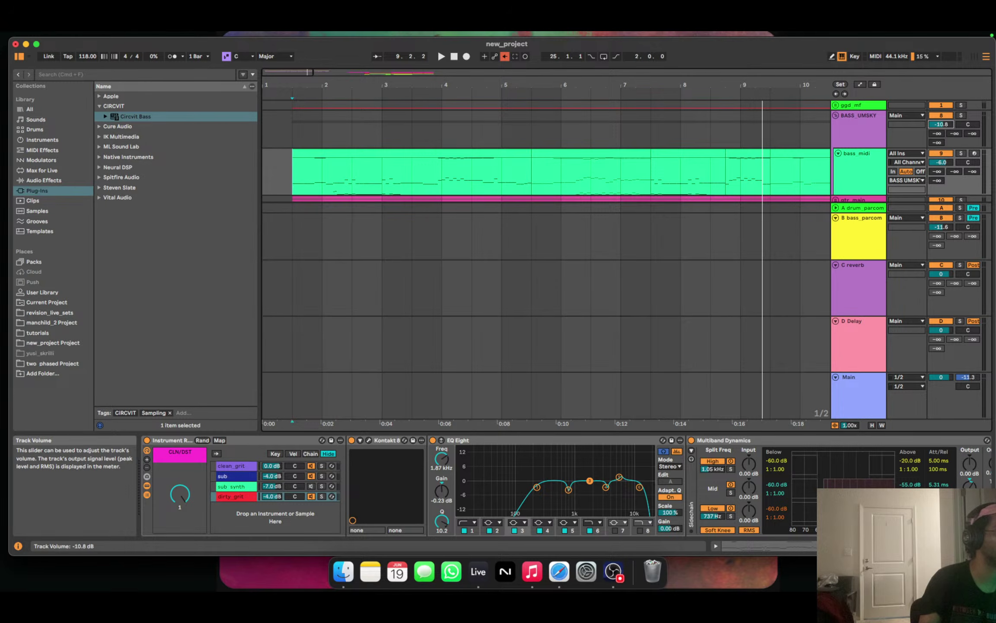
key("space")
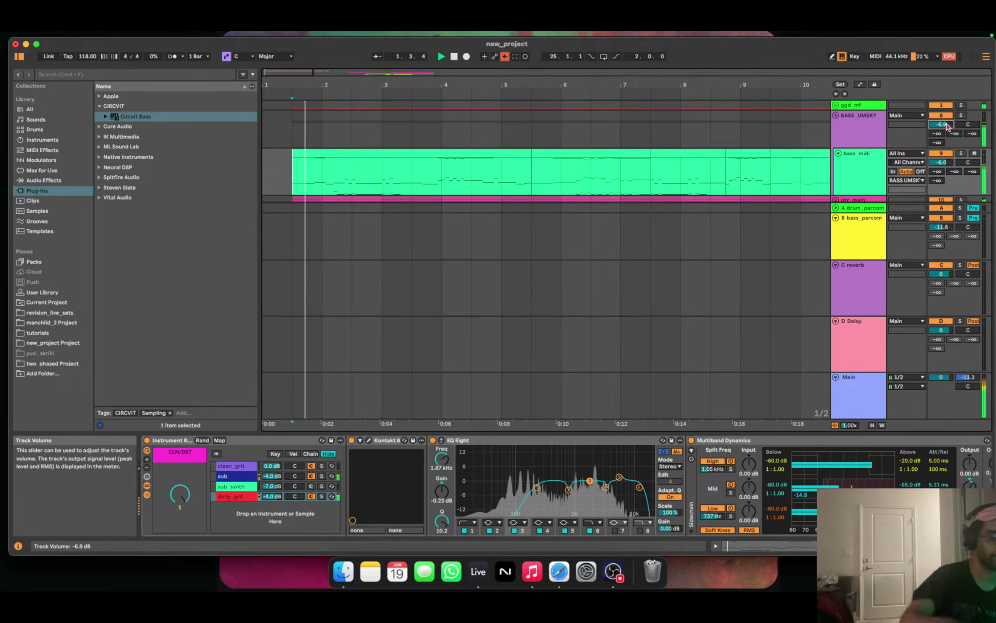
key("XF86AudioRaiseVolume")
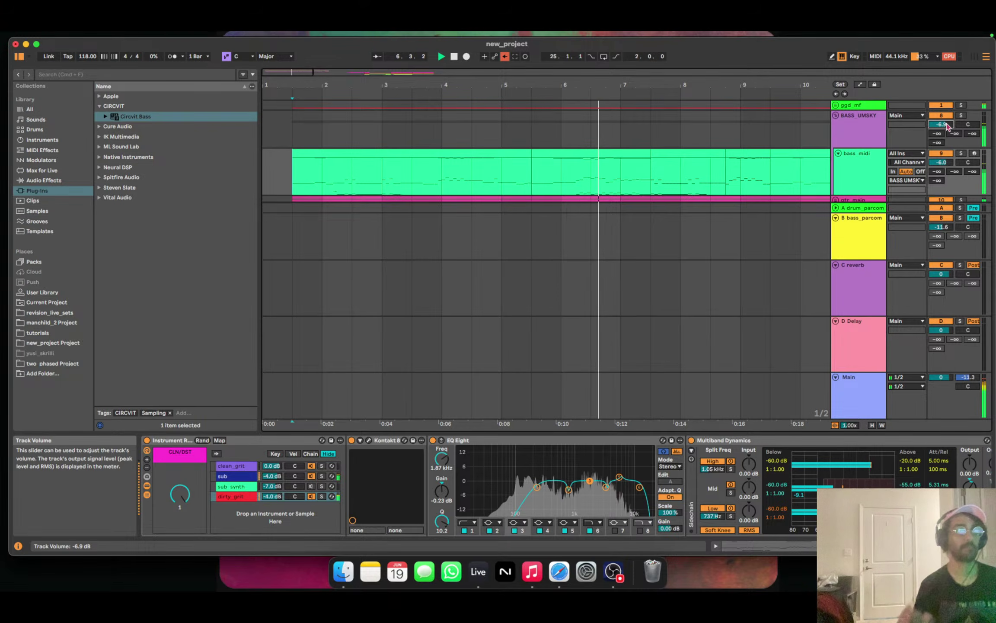
left_click_drag(946, 126, 946, 112)
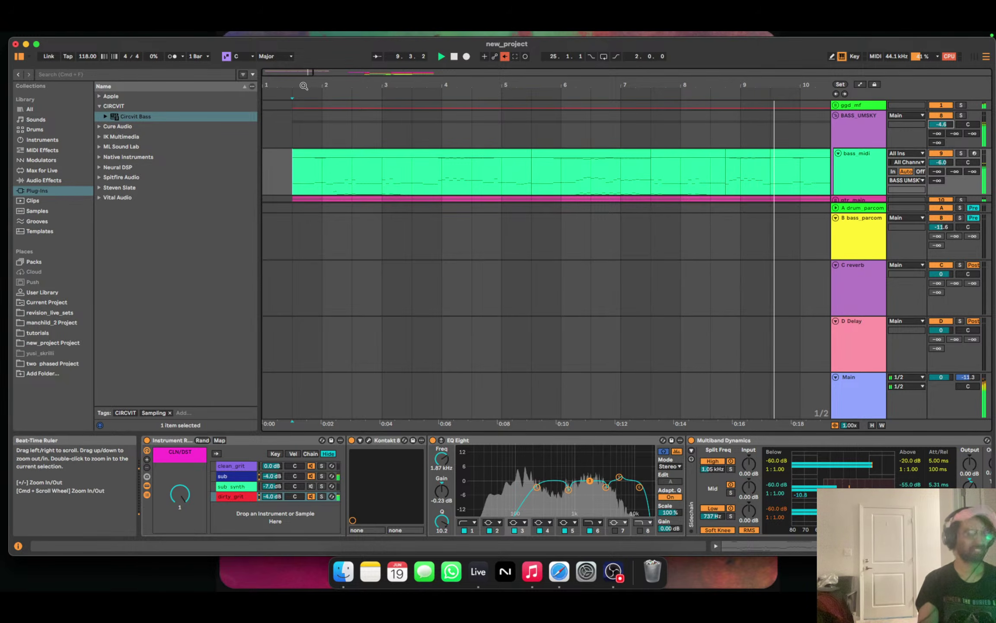
left_click_drag(304, 86, 302, 88)
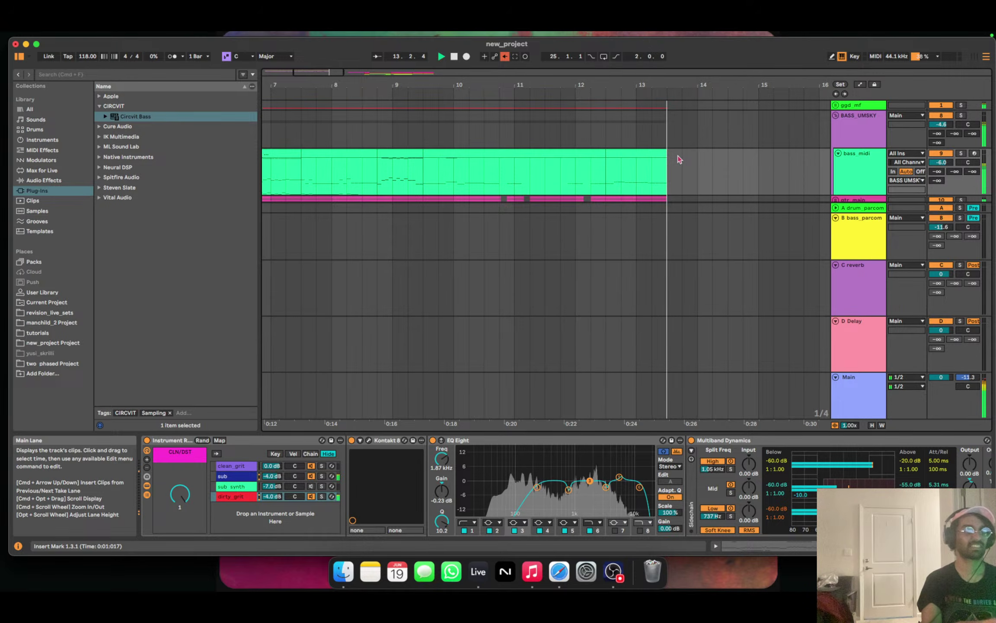
key("space")
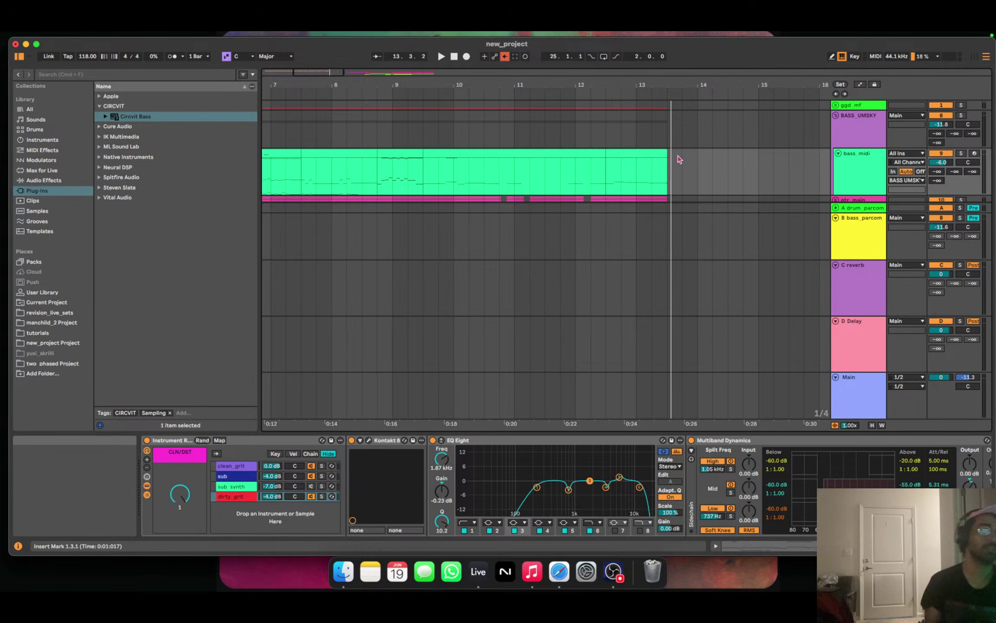
Set the insert mark to 1.3.1, reopen Kontakt 8 on bass_midi and look between UmanskyBass's settings and main pages.
left_click_drag(322, 71, 293, 71)
left_click(286, 173)
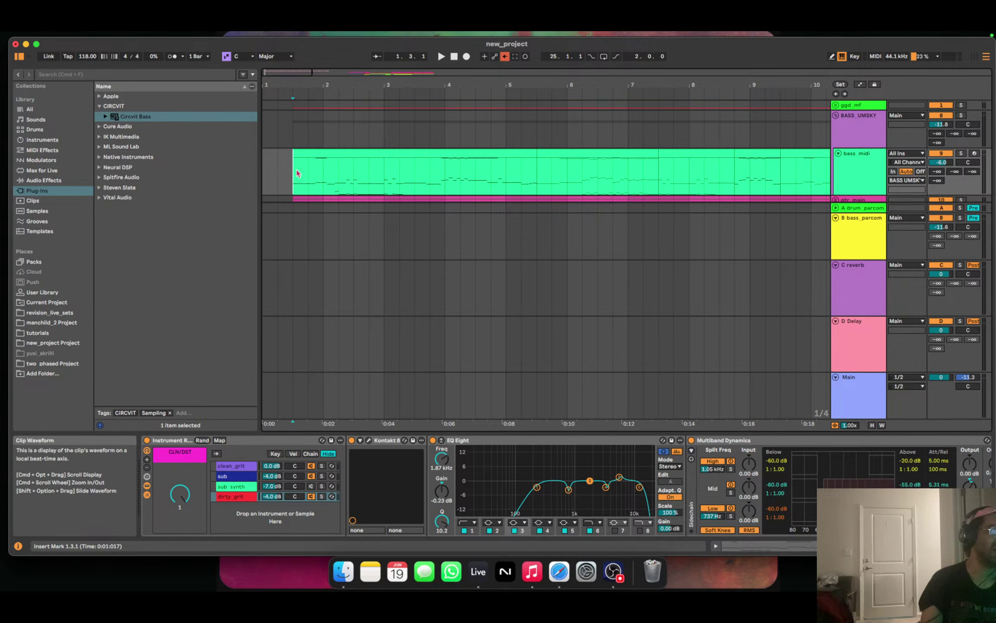
left_click(838, 160)
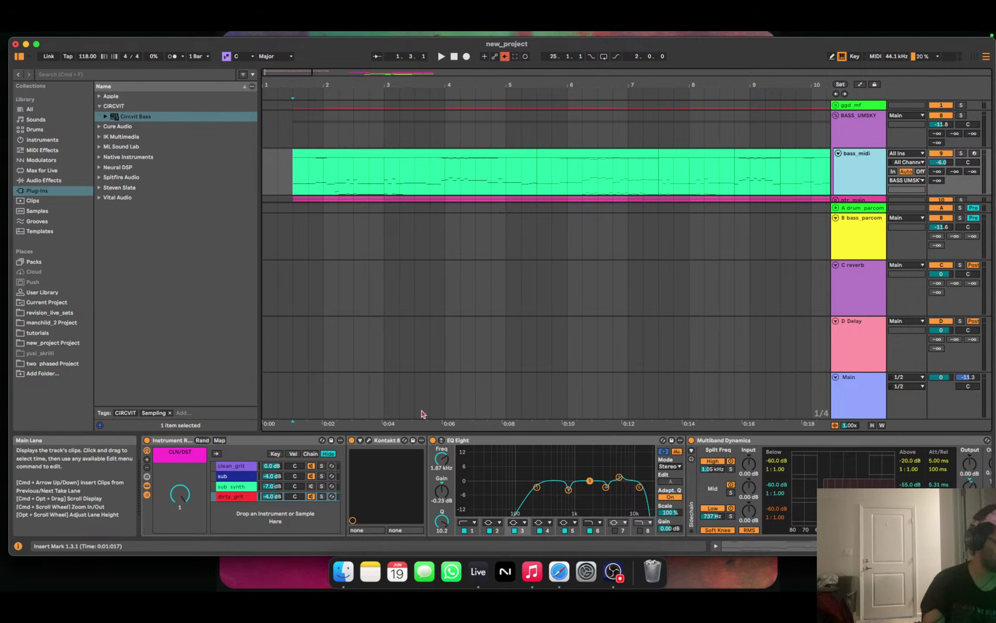
left_click(369, 440)
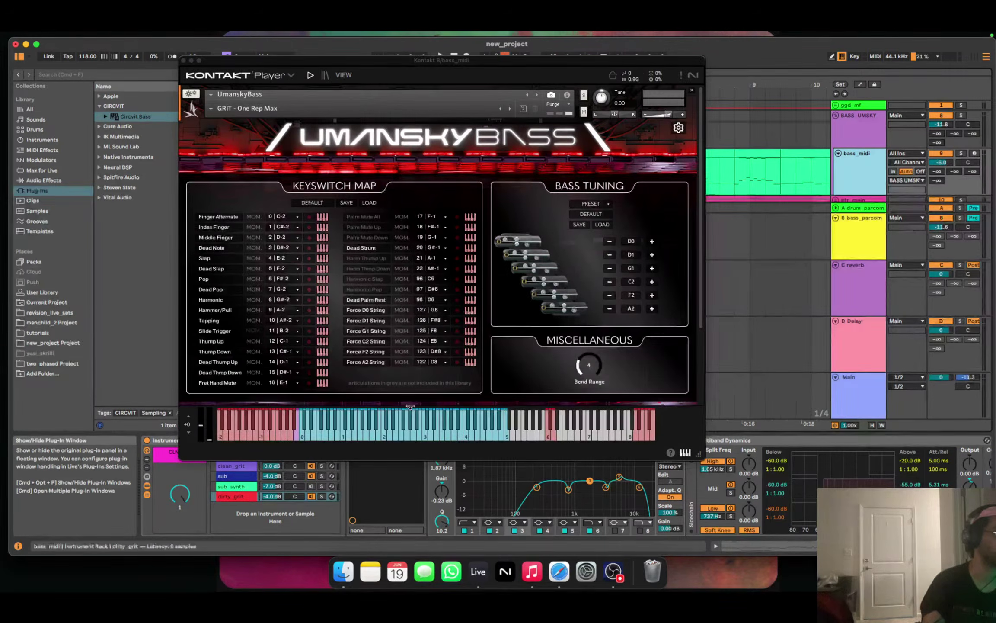
left_click(679, 129)
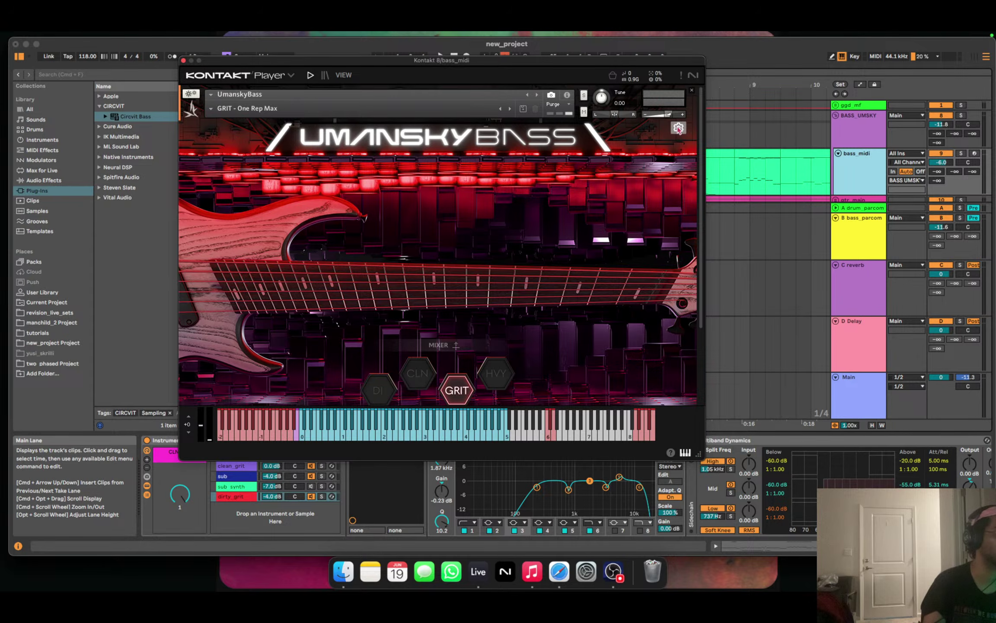
left_click(678, 128)
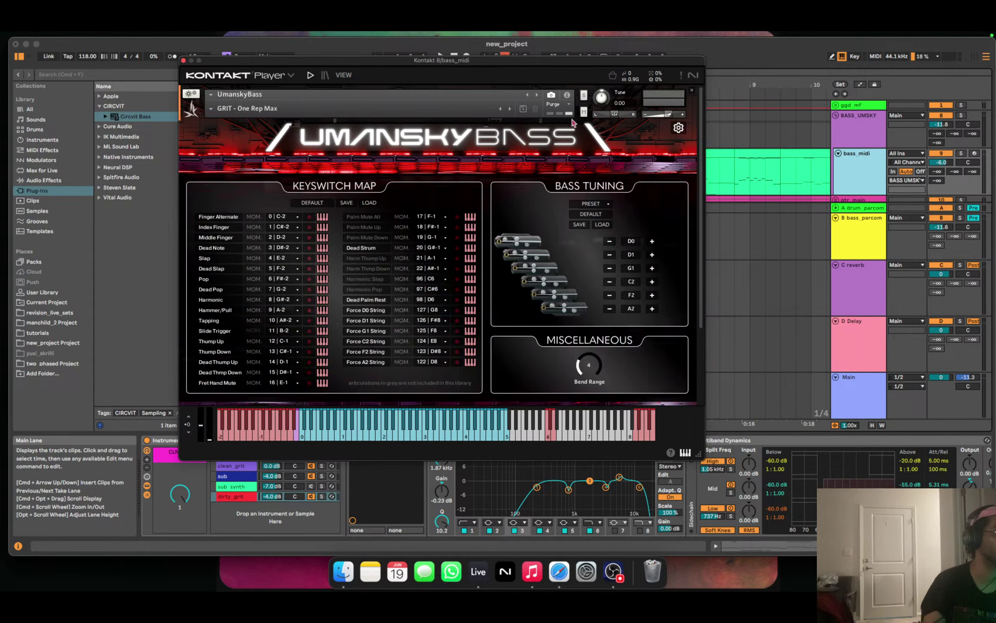
left_click(678, 128)
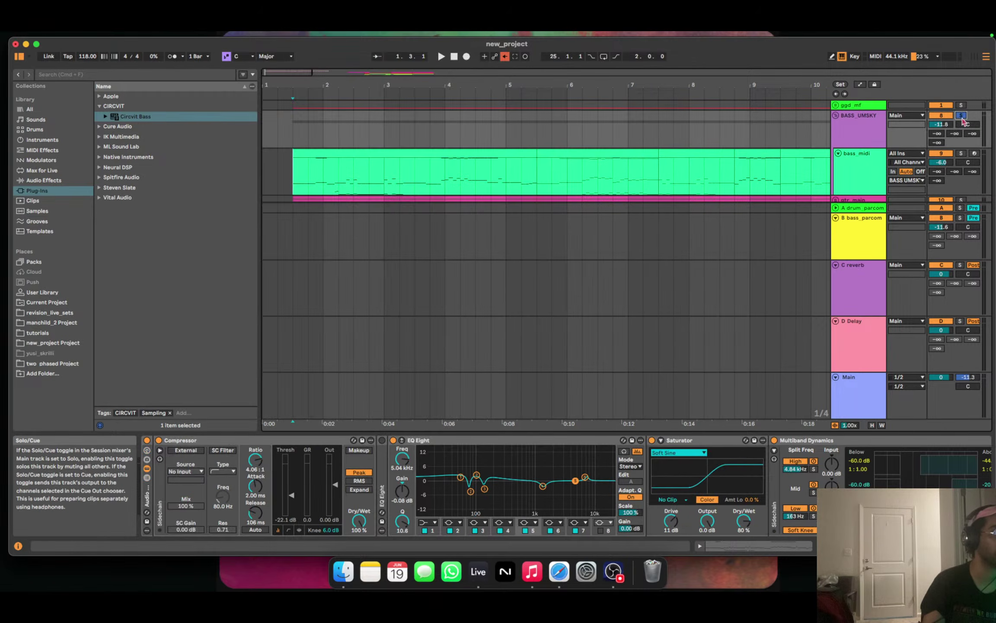
Solo BASS_UMSKY, play the bass from 1.3.1 while trying UmanskyBass's Humanize at Machine, and close the Kontakt window.
left_click(961, 115)
left_click(298, 152)
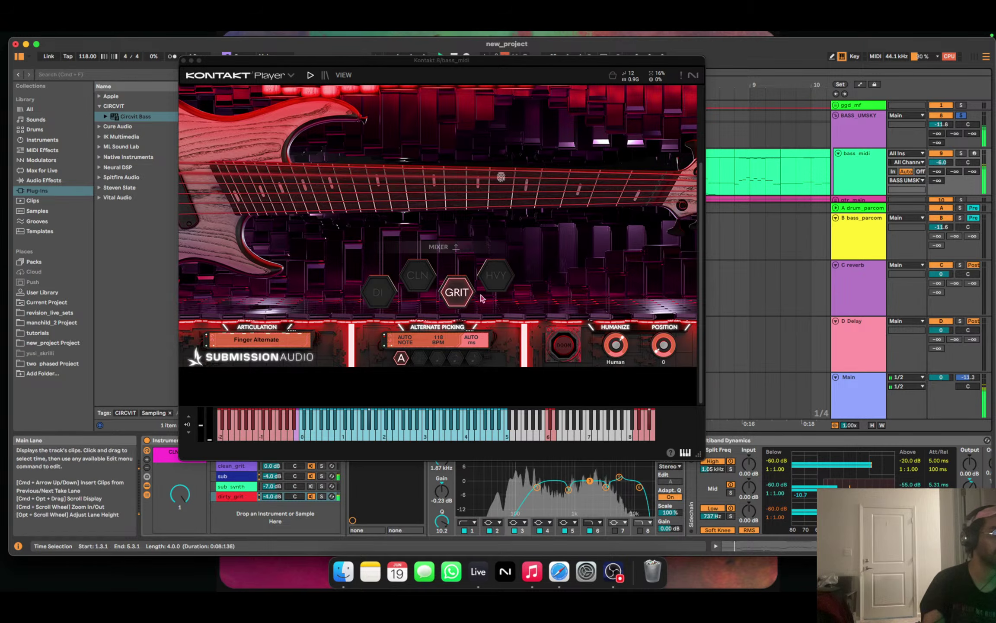
left_click_drag(616, 345, 613, 295)
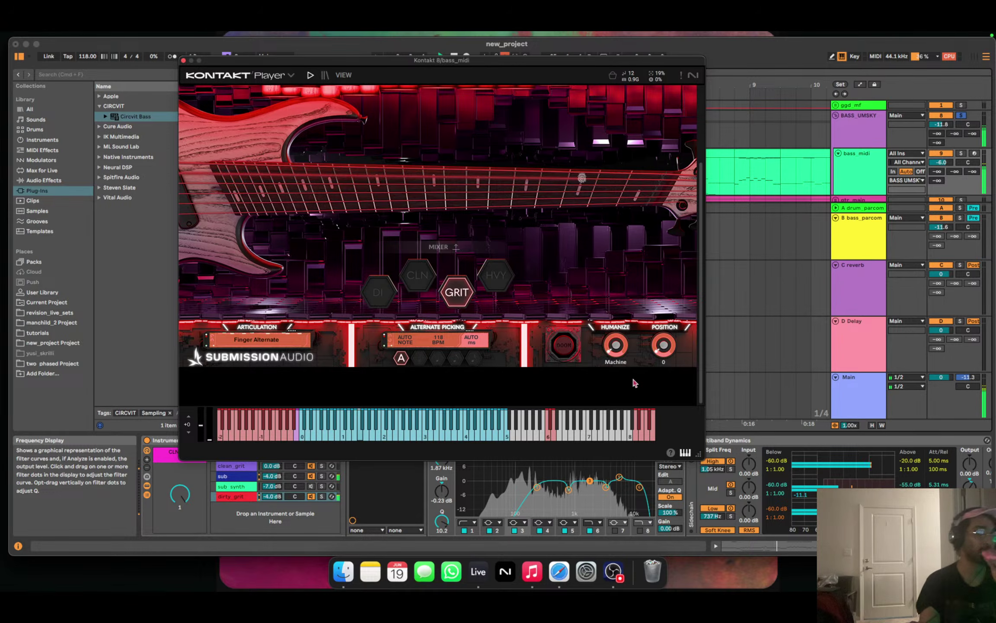
key("XF86AudioRaiseVolume")
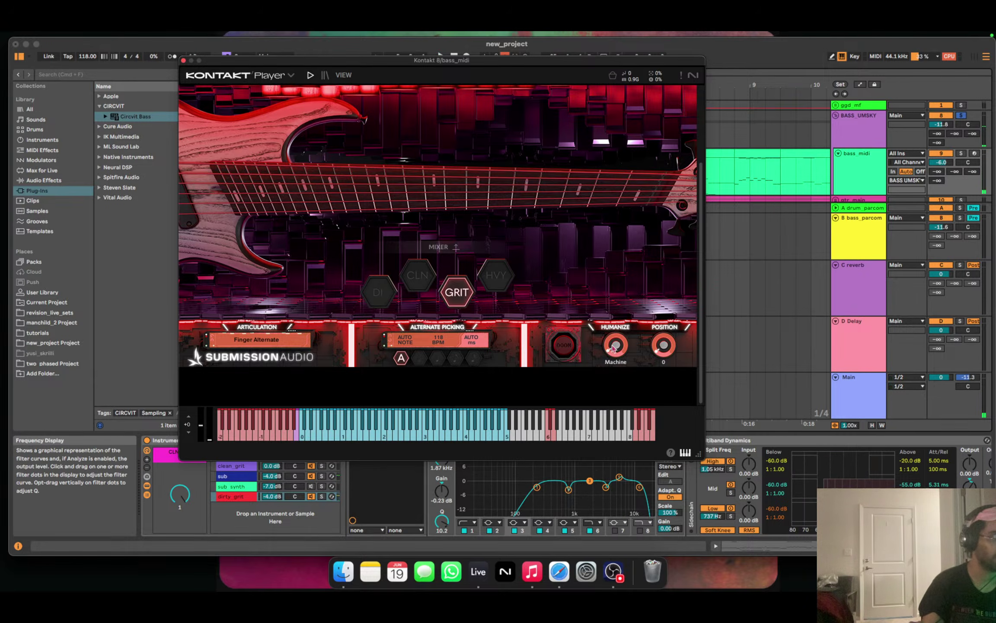
mouse_move(596, 36)
key("space")
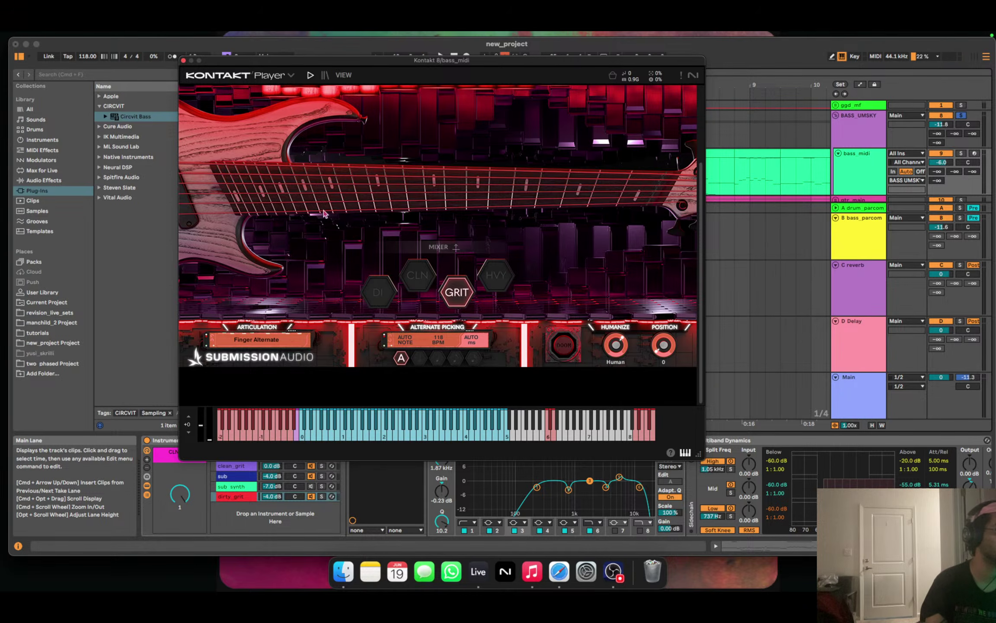
left_click(184, 62)
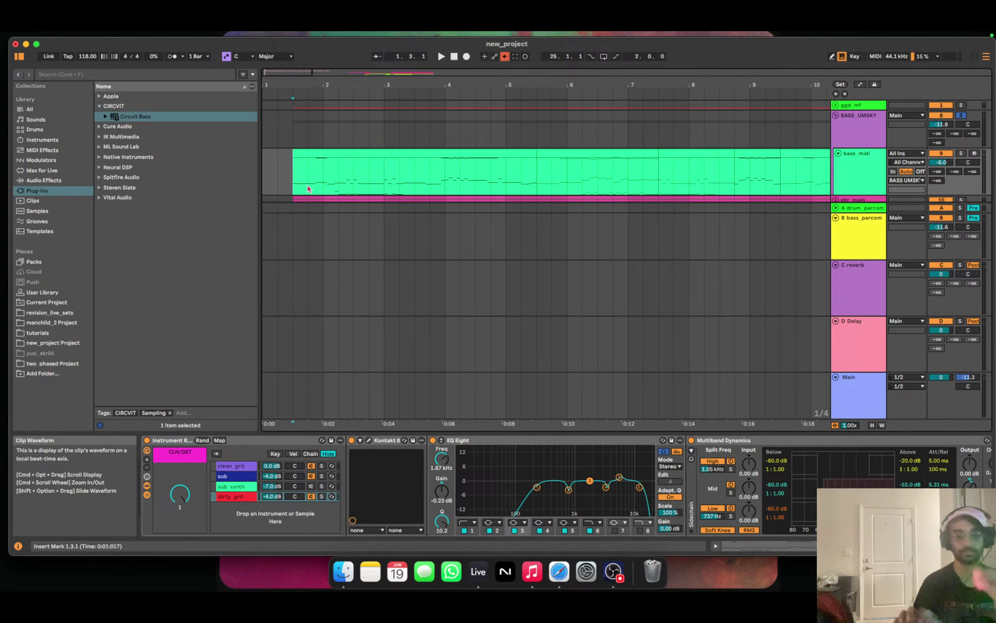
Unsolo BASS_UMSKY, play the full mix from 1.3.1 and raise the track's volume to -10.1 dB.
left_click(961, 115)
key("space")
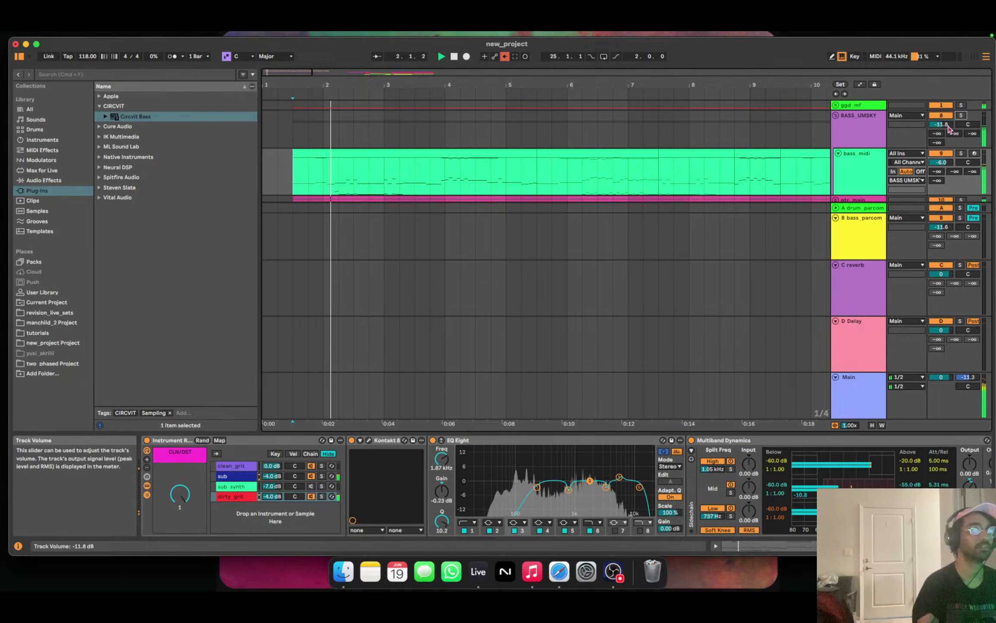
mouse_move(949, 128)
left_mouse_down()
mouse_move(949, 113)
mouse_move(949, 121)
left_mouse_up()
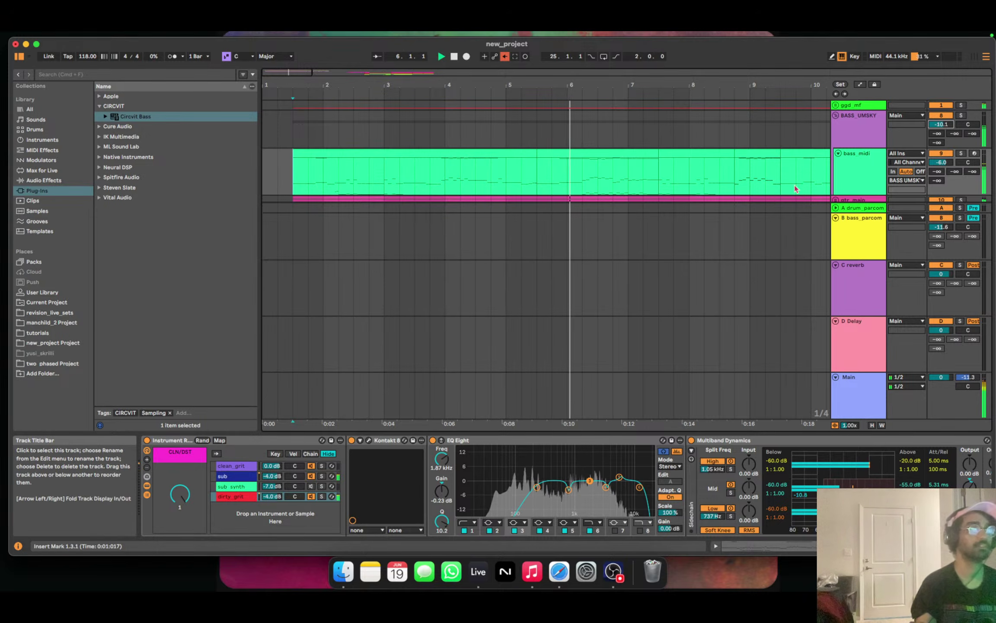
scroll(756, 162, "down", 8)
scroll(757, 162, "up", 6)
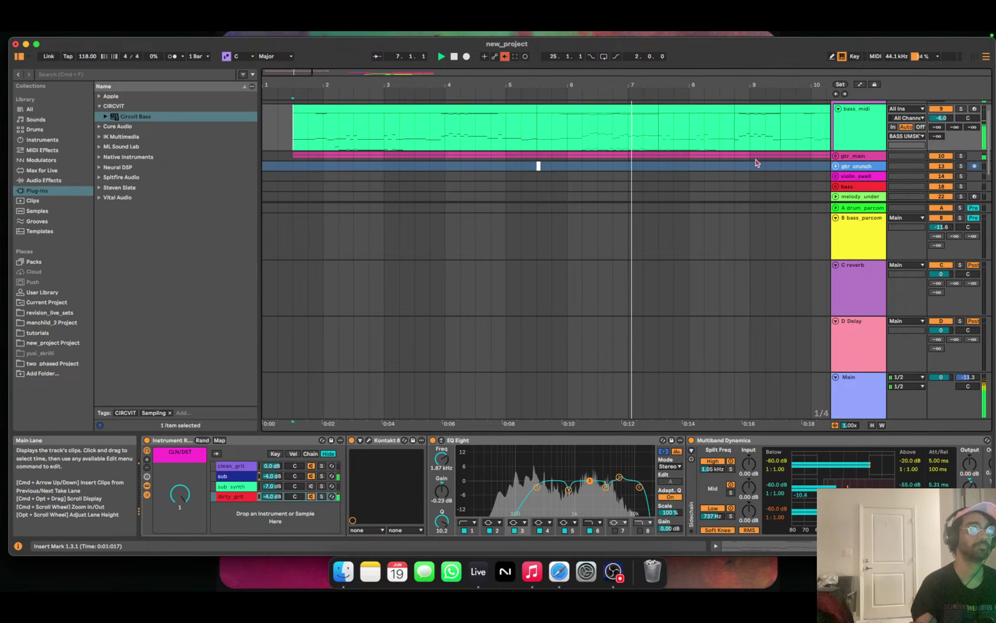
key("XF86AudioRaiseVolume")
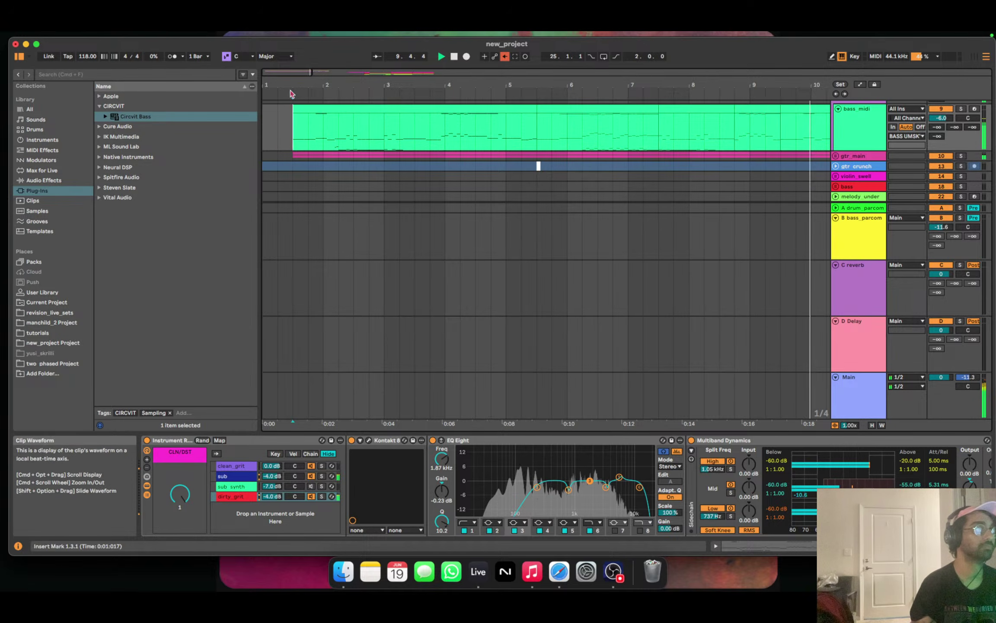
Set BASS_UMSKY's volume to -11.2 dB and stop playback just past the end of the bass_midi clips.
mouse_move(291, 72)
left_mouse_down()
mouse_move(290, 55)
mouse_move(293, 65)
left_mouse_up()
scroll(375, 147, "up", 2)
scroll(351, 168, "down", 1)
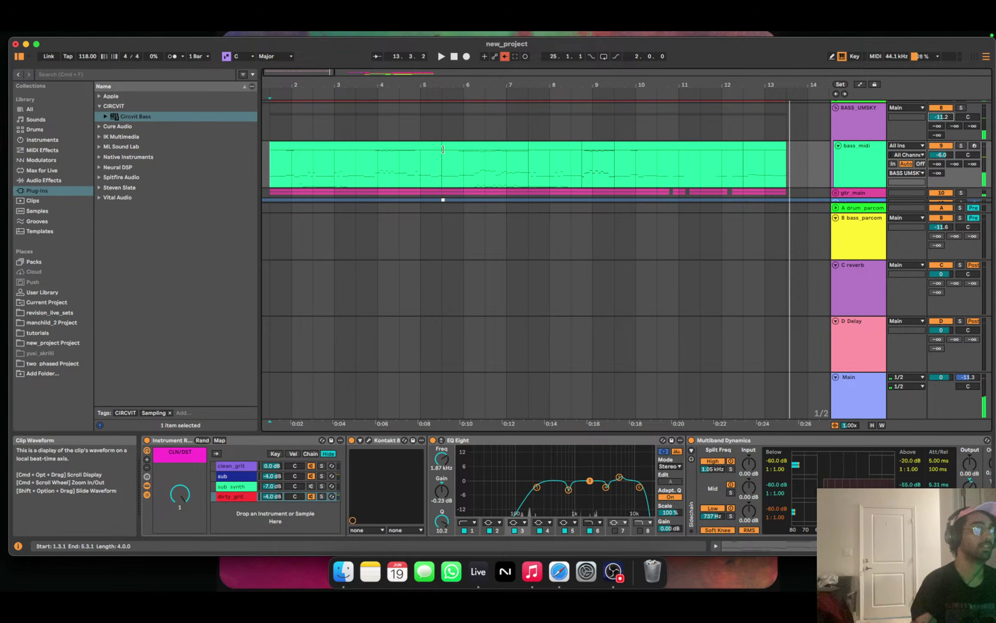
scroll(362, 166, "down", 5)
scroll(362, 166, "up", 5)
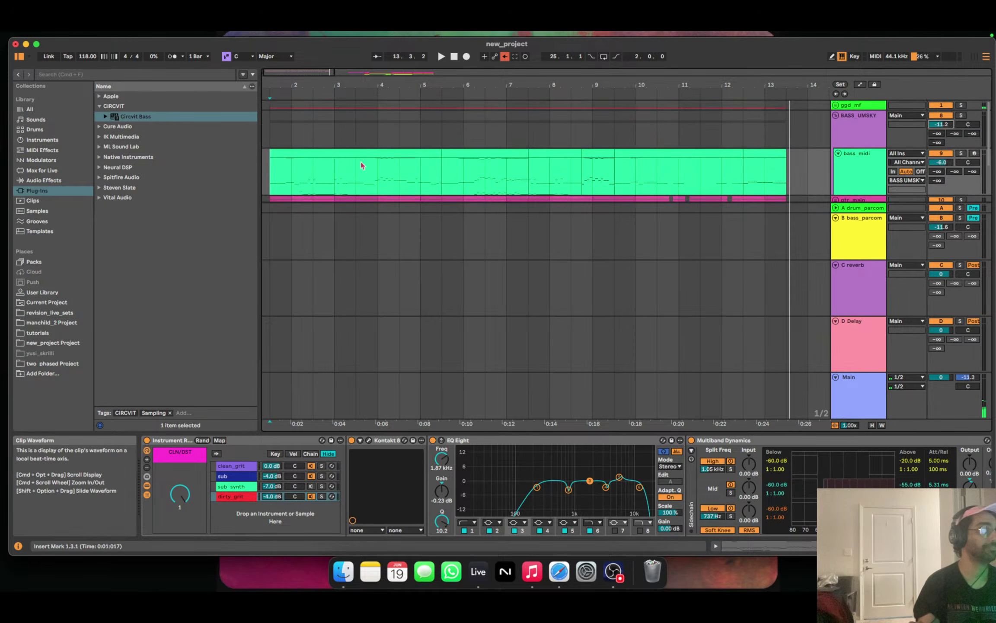
left_click(442, 198)
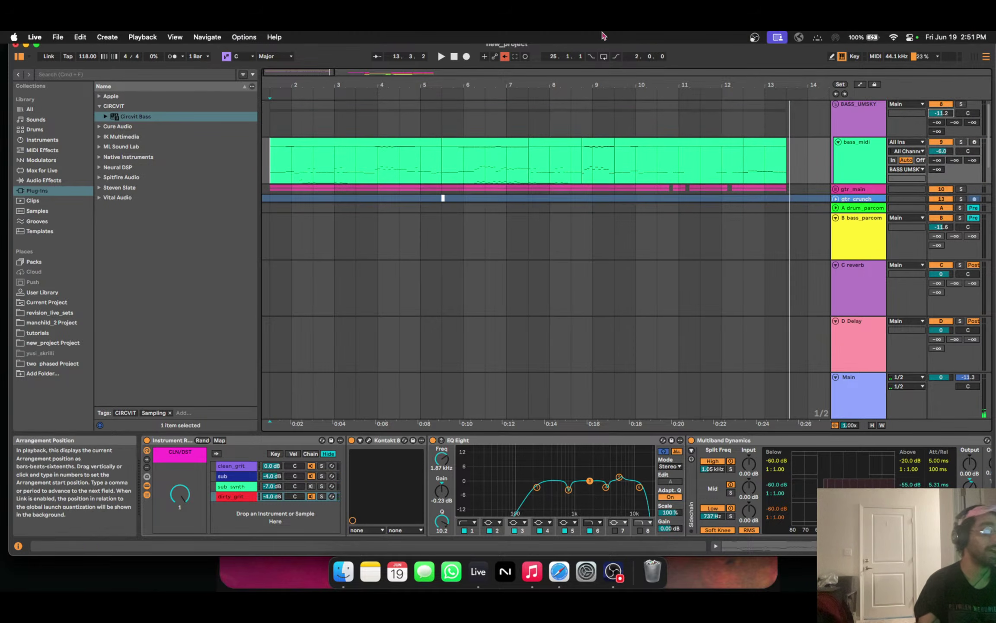
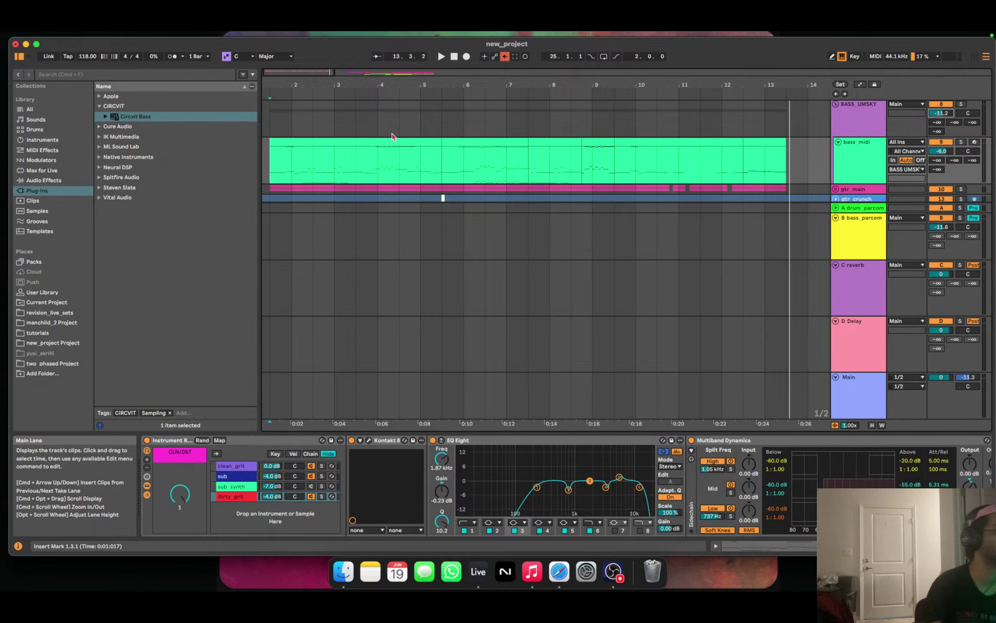
Place the insert mark at 1.3.1 on bass_midi and fold the gtr_main track.
left_click_drag(298, 72, 299, 93)
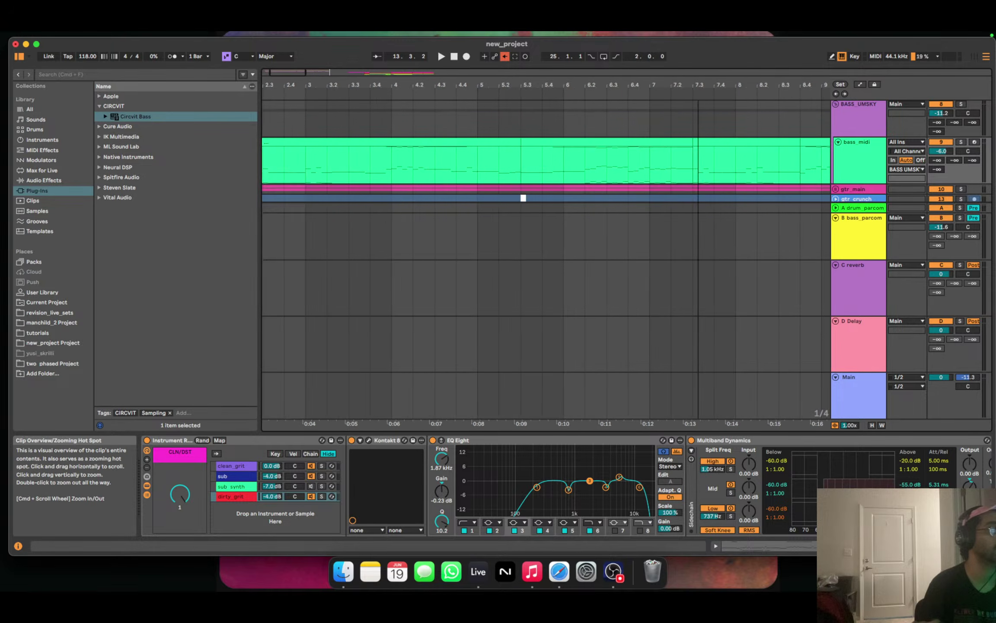
left_click_drag(523, 198, 342, 181)
left_click(342, 173)
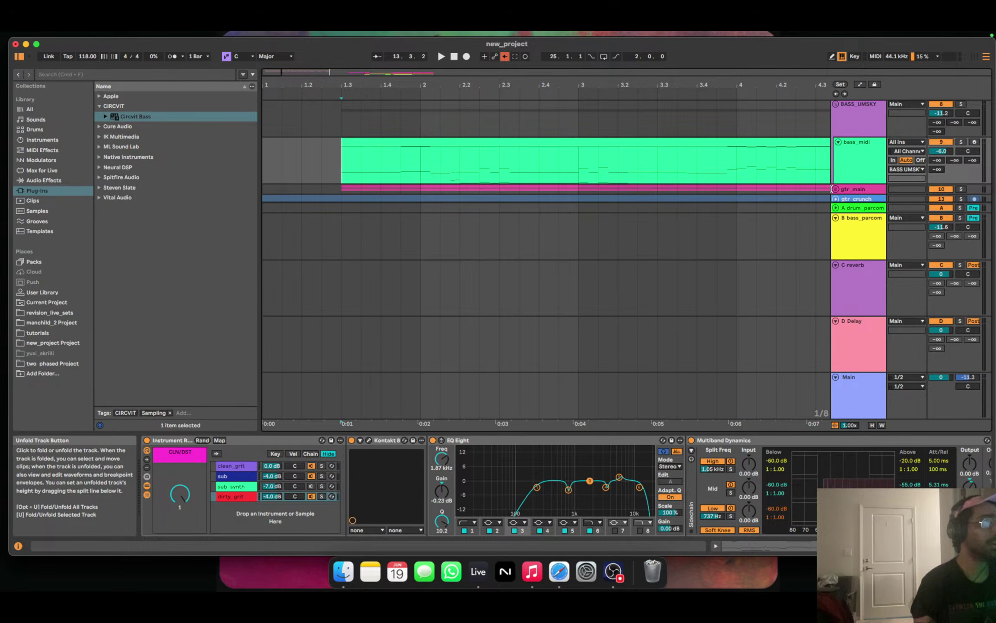
scroll(865, 167, "down", 4)
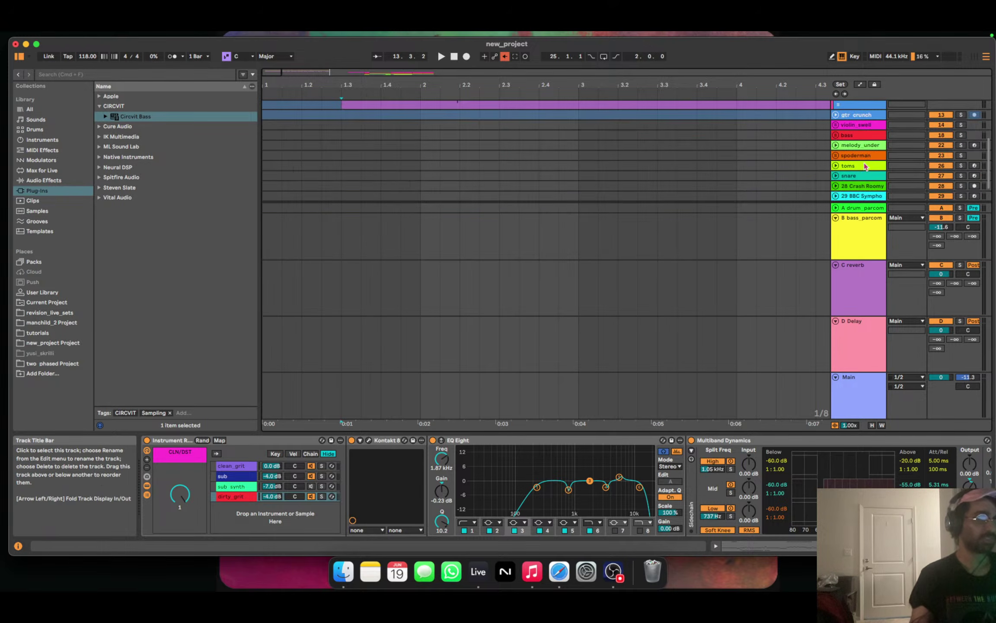
scroll(848, 158, "up", 5)
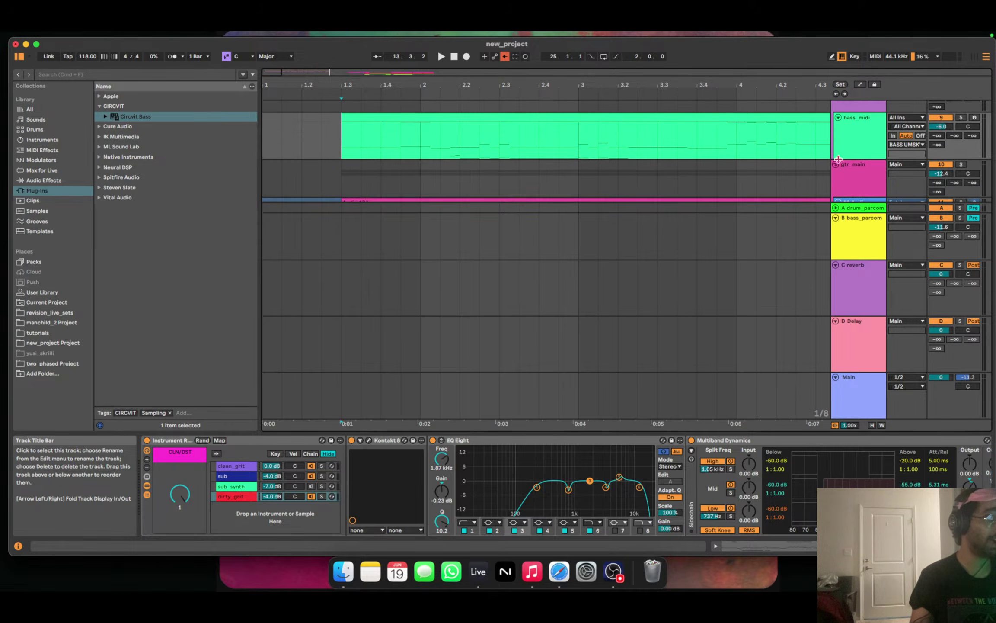
left_click(838, 161)
key("Left")
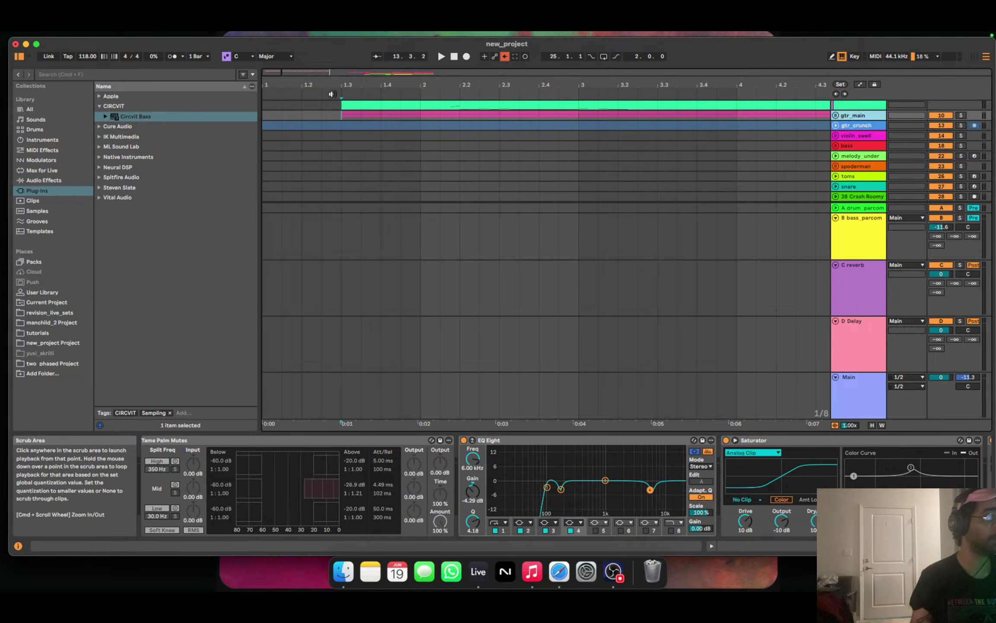
Set the insert mark to 17.1.1 on violin_swell and briefly play the section from there.
left_click_drag(328, 72, 326, 45)
scroll(373, 142, "right", 8)
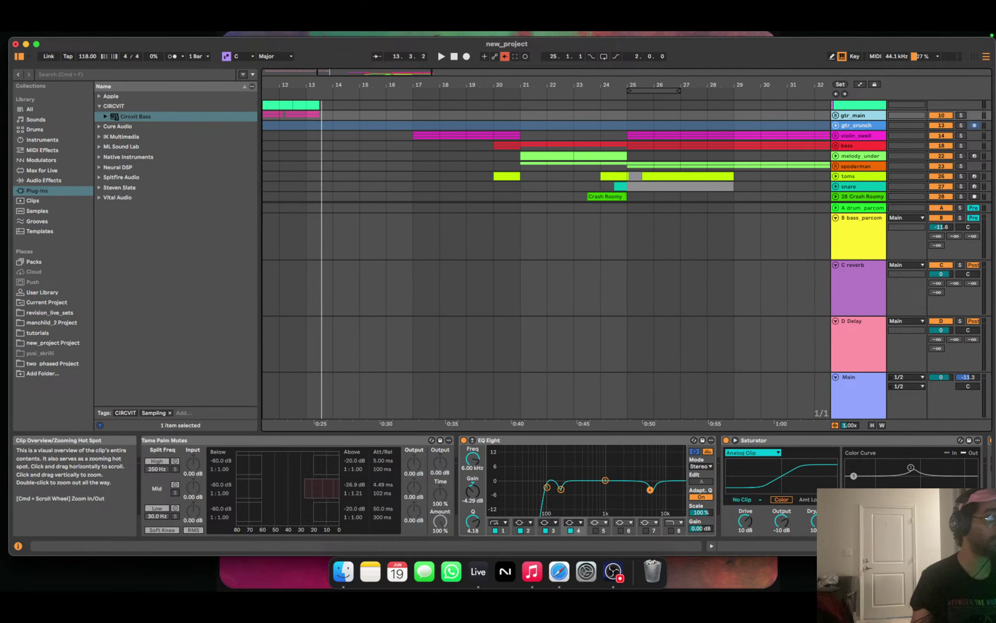
left_click(372, 140)
key("space")
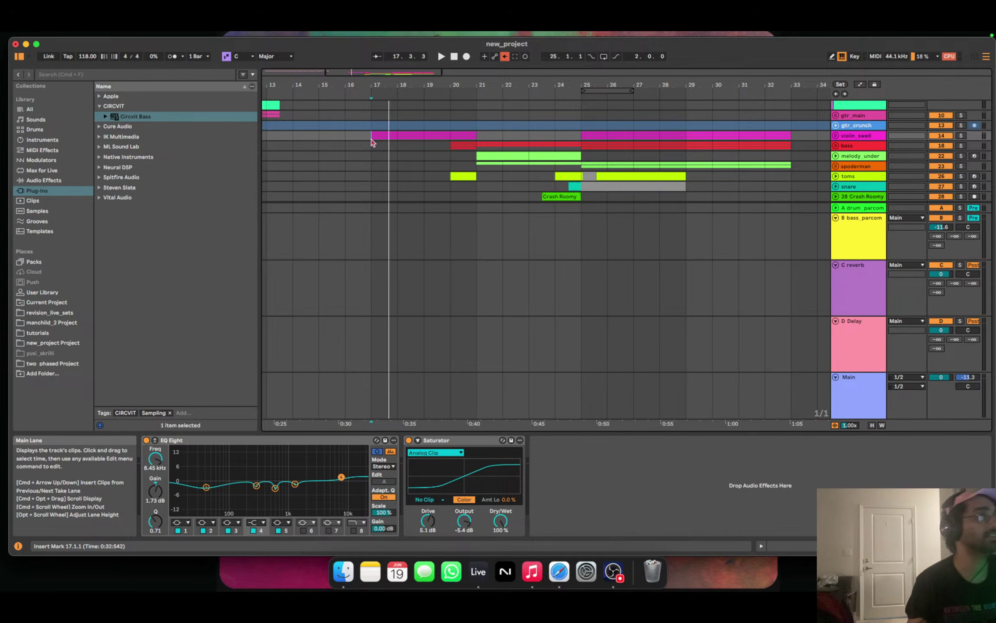
scroll(508, 189, "down", 2)
scroll(508, 189, "up", 2)
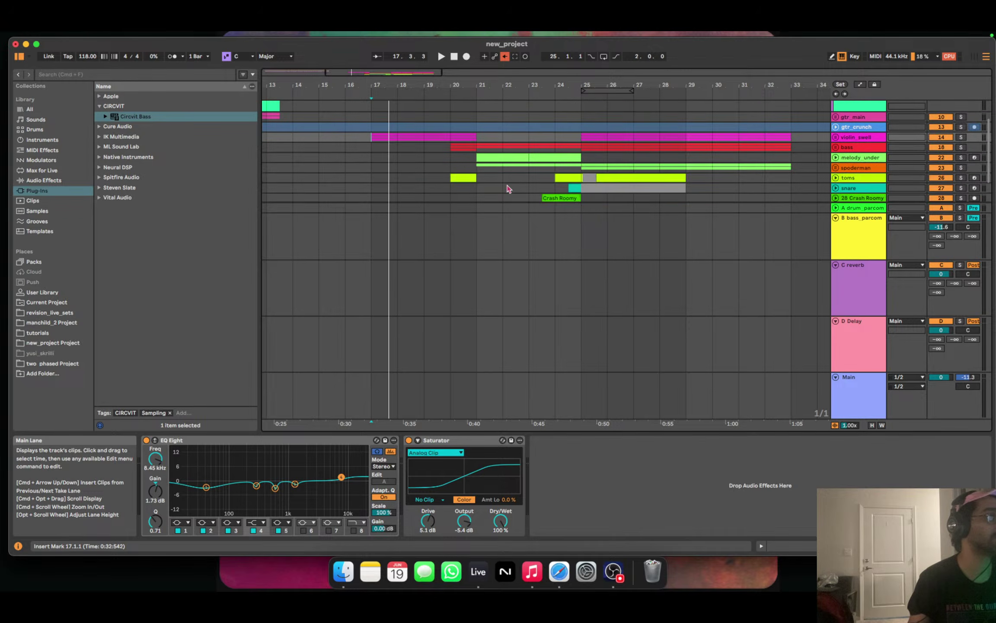
scroll(507, 189, "down", 1)
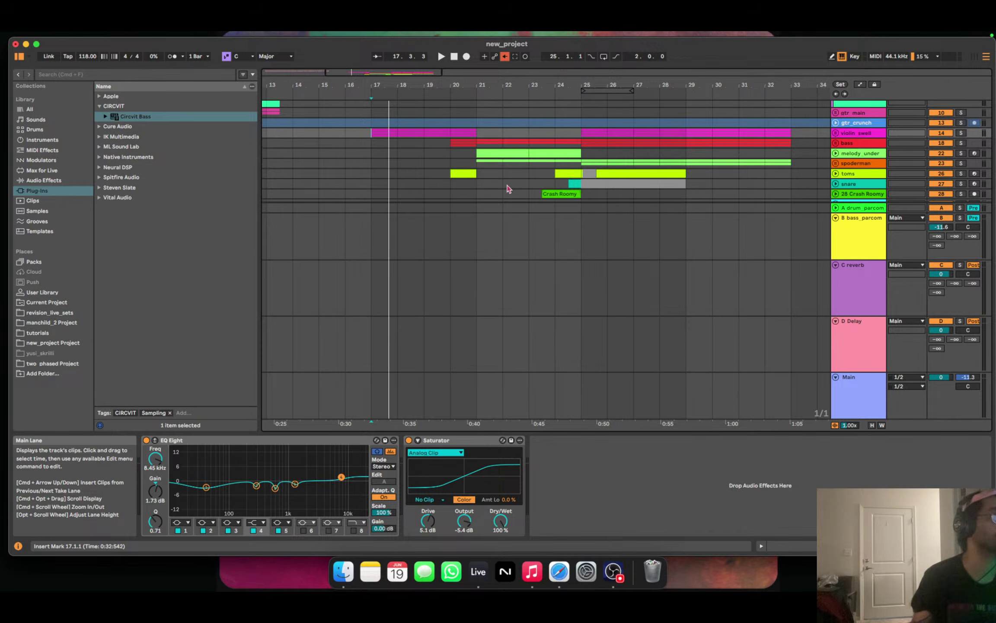
Raise the system volume and play the section from 17.1.1 to just past bar 33.
key("XF86AudioRaiseVolume")
key("space")
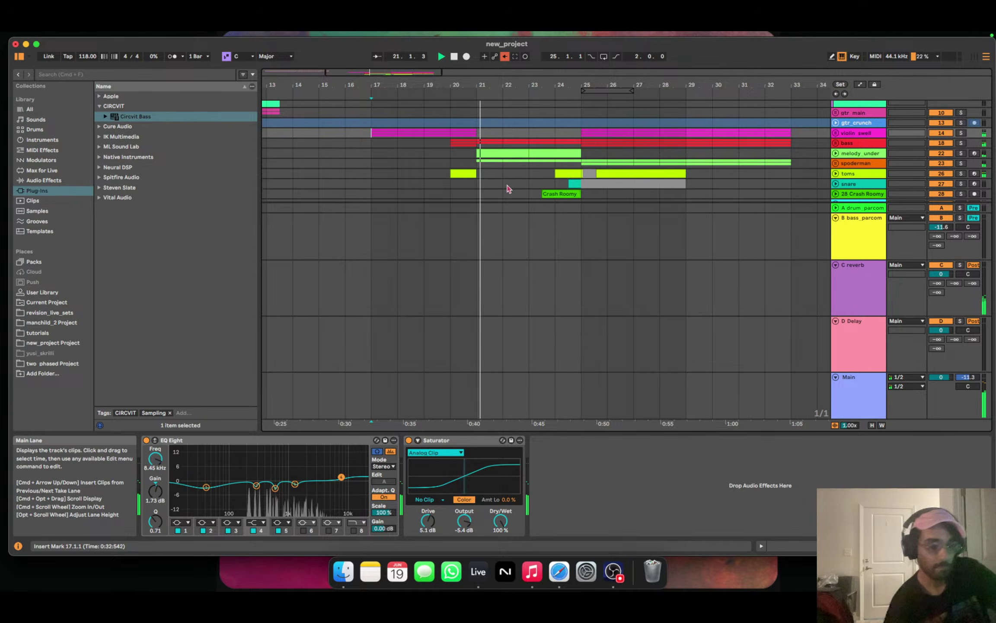
key("XF86AudioRaiseVolume")
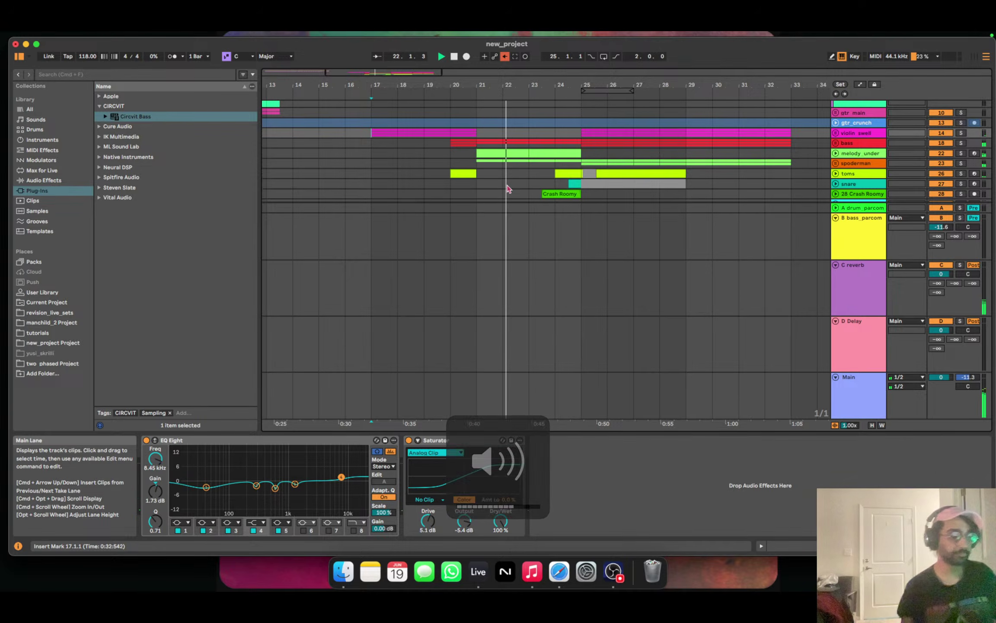
key("XF86AudioRaiseVolume")
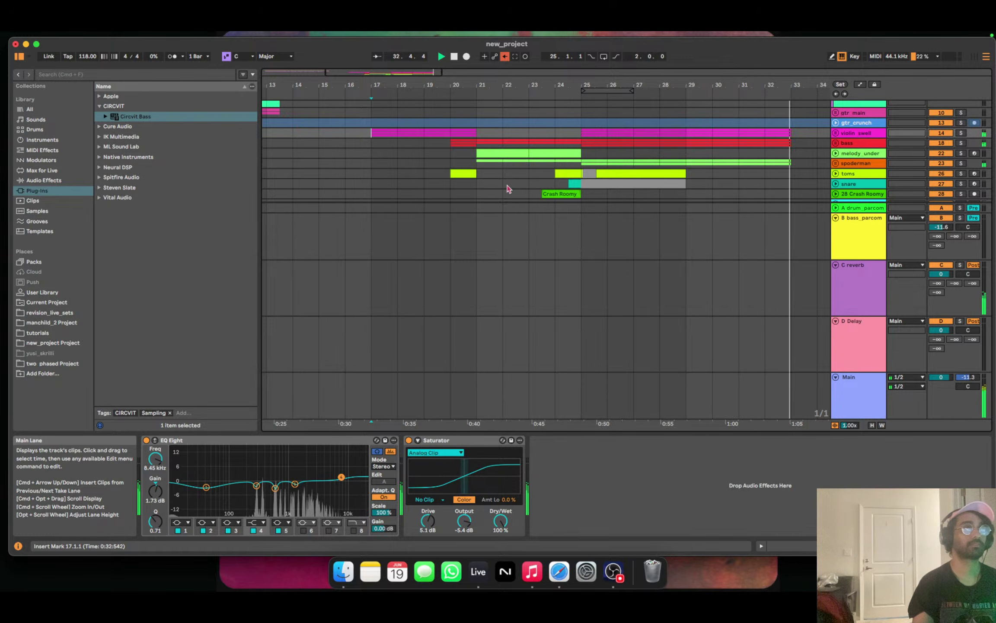
key("space")
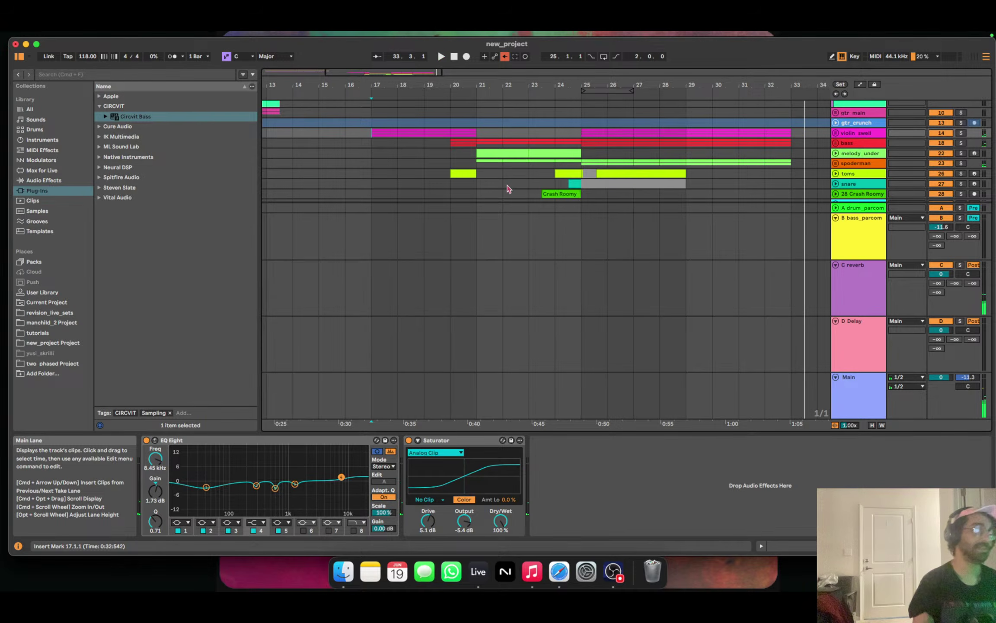
scroll(503, 187, "up", 5)
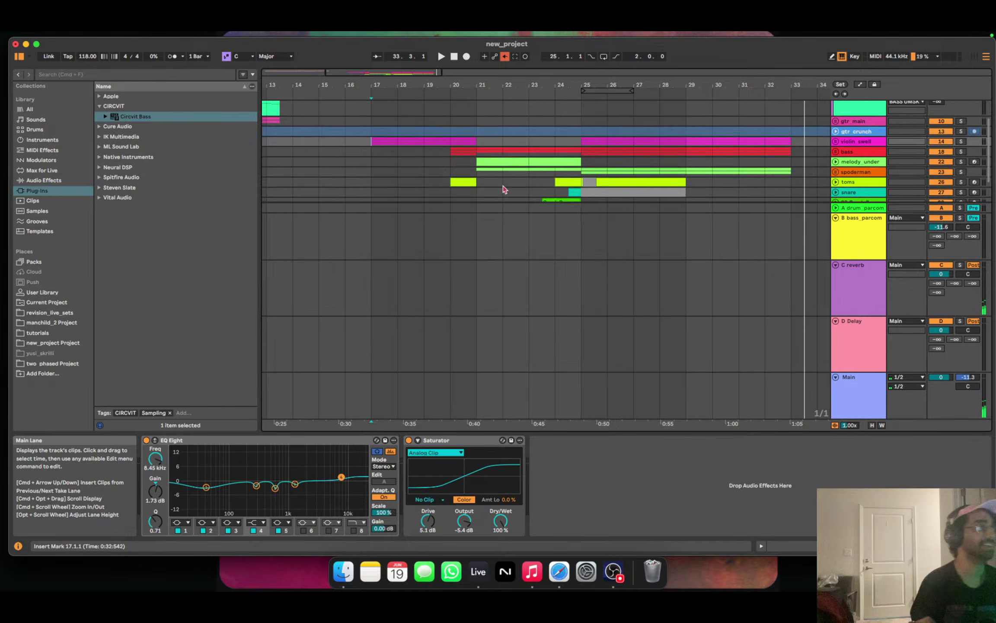
scroll(512, 126, "left", 10)
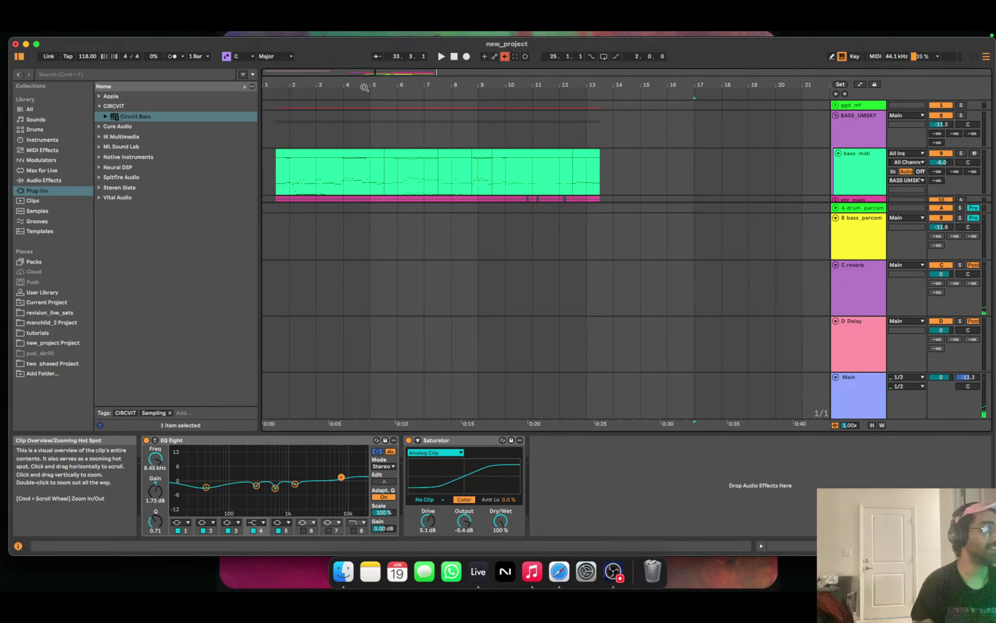
scroll(546, 138, "down", 5)
scroll(546, 138, "up", 5)
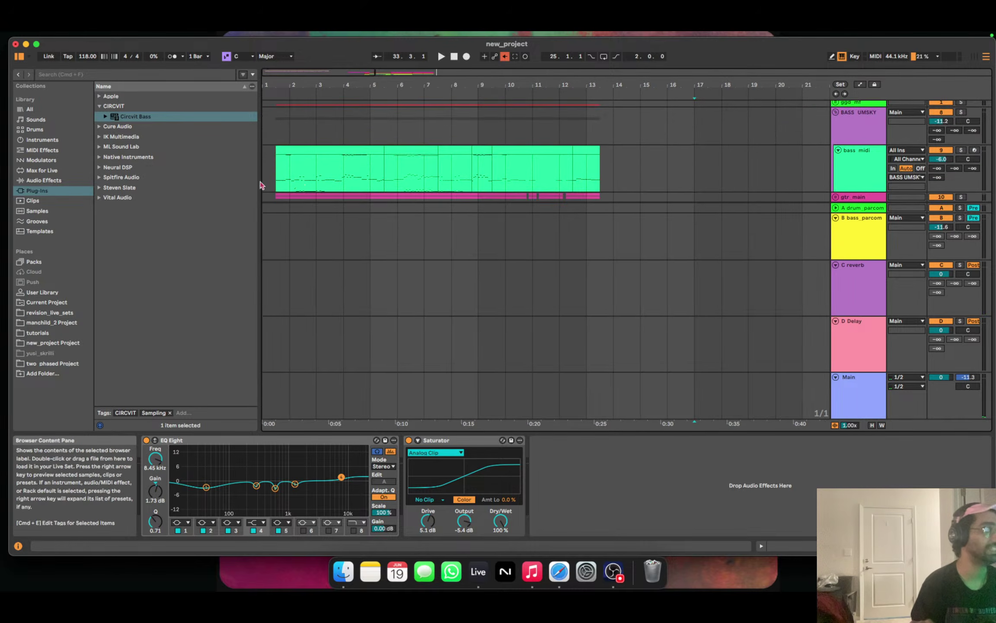
scroll(277, 181, "down", 3)
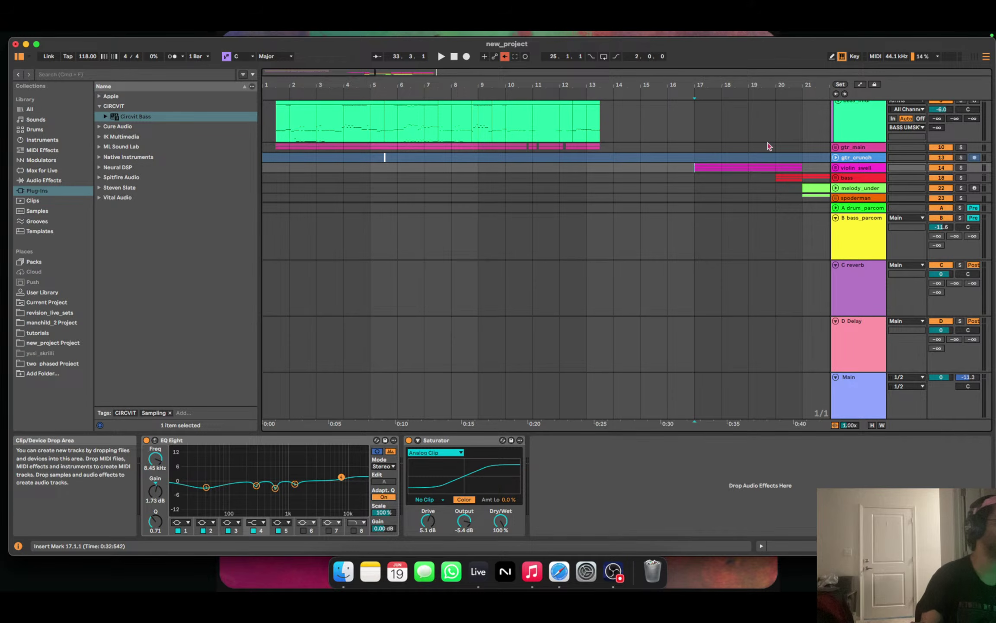
scroll(752, 138, "up", 1)
scroll(755, 165, "up", 3)
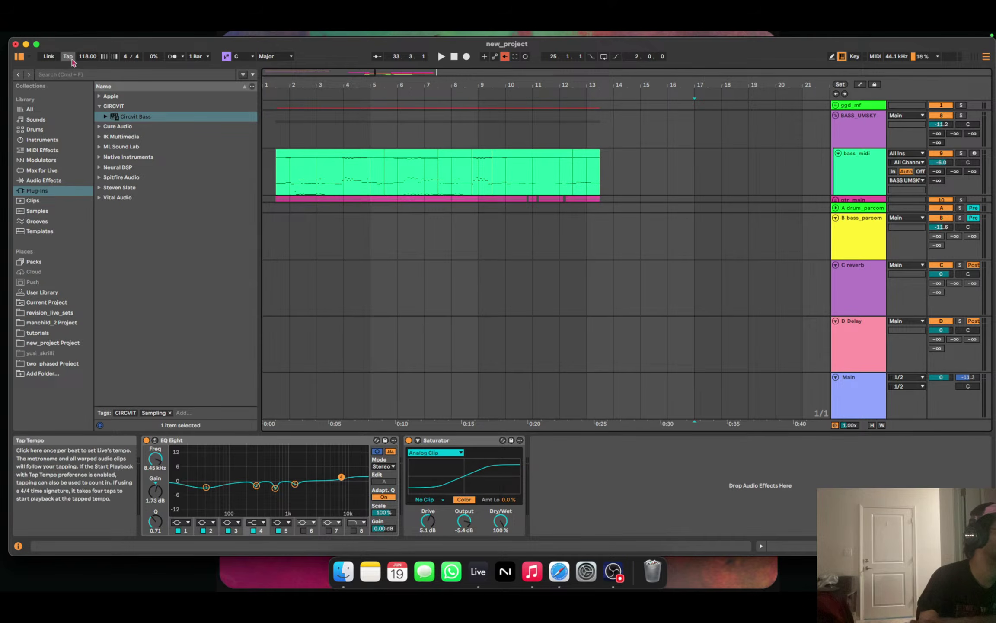
Minimise Live, close the Music window and look into the revision_live_sets folder on the desktop before returning to Live.
left_click(25, 44)
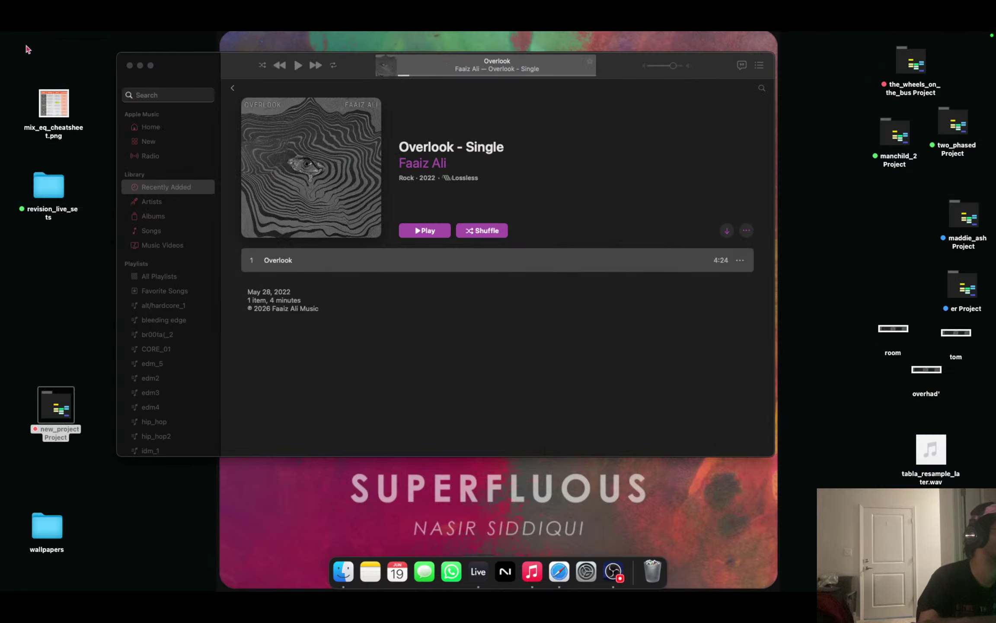
left_click(130, 65)
left_click(147, 188)
double_click(48, 186)
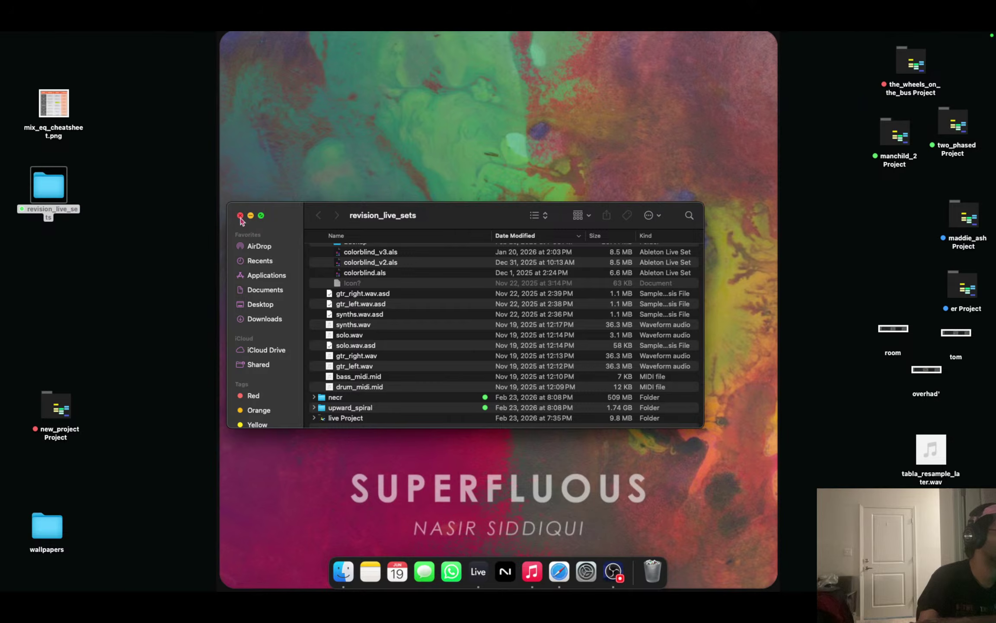
left_click(240, 215)
left_click(478, 571)
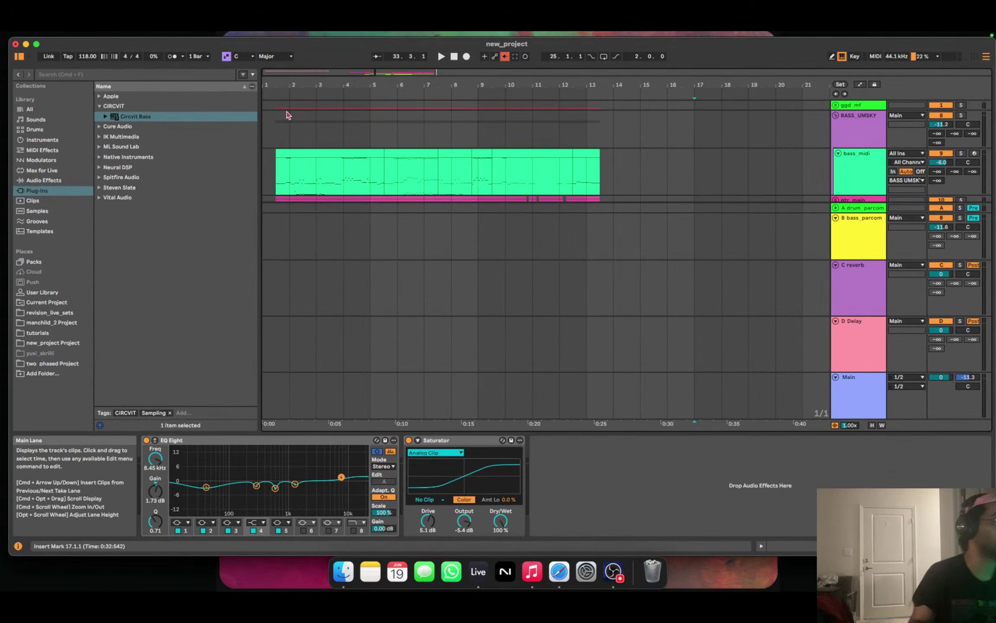
Play the mix from 1.3.1 and lower BASS_UMSKY's volume to -11.6 dB.
scroll(286, 115, "up", 5)
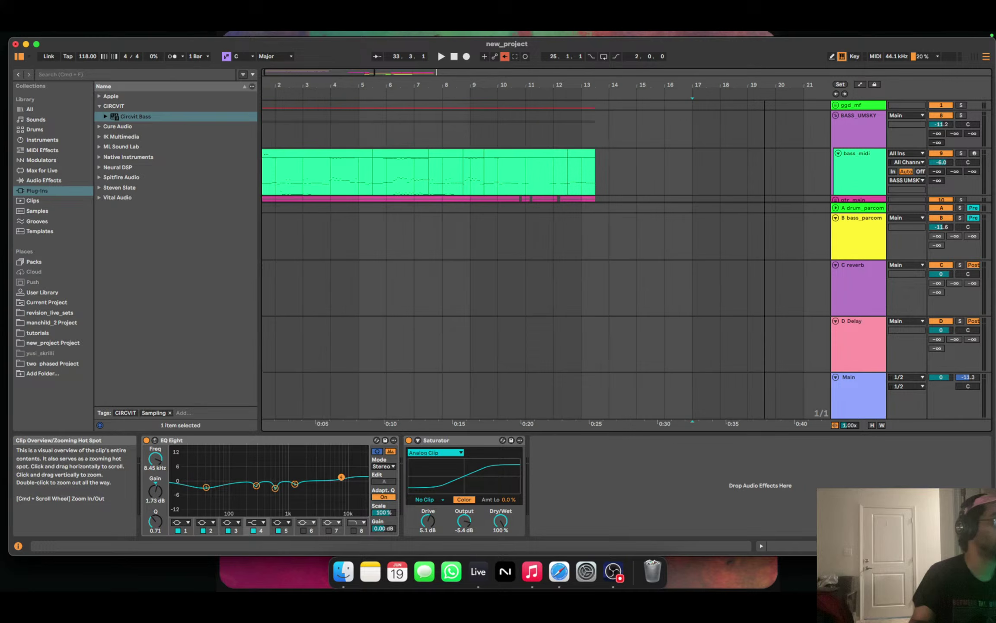
left_click(283, 143)
key("space")
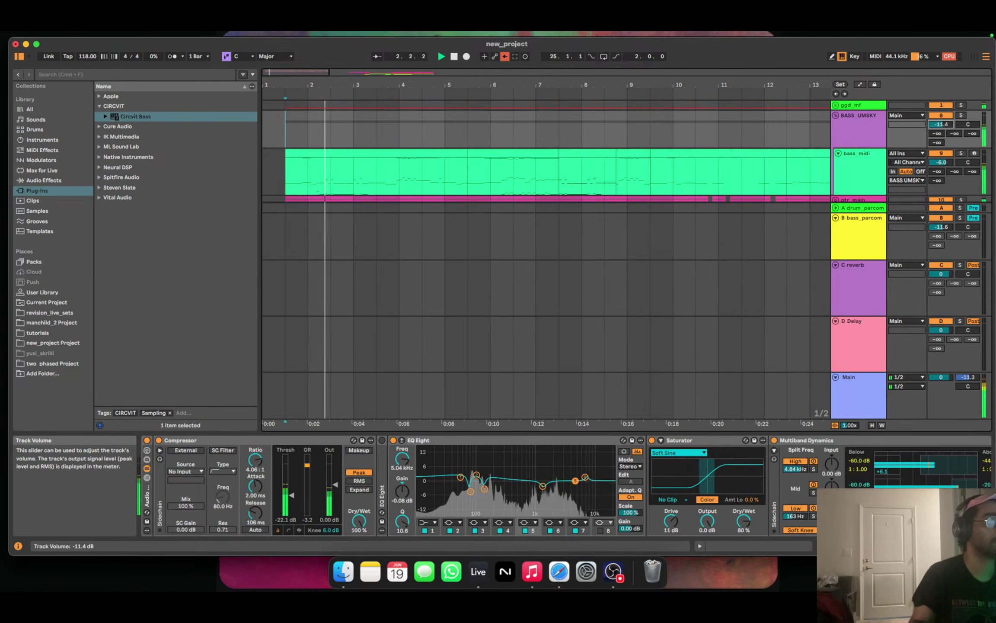
left_click_drag(941, 124, 941, 126)
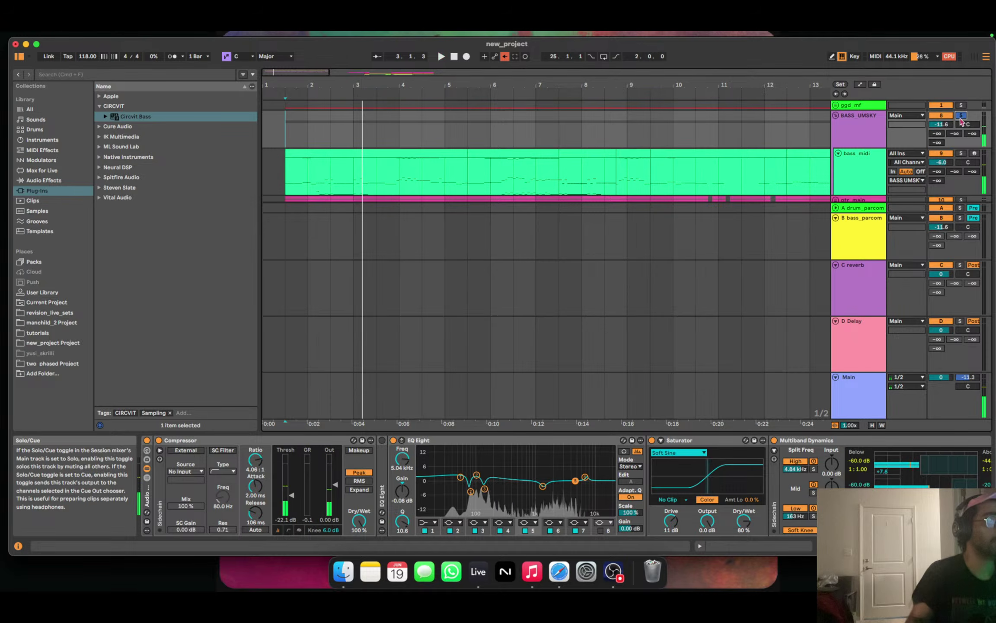
Turn on gtr_main's EQ Eight after the Archetype plug-in and its Tame Palm Mutes multiband dynamics.
scroll(865, 147, "down", 3)
left_click(861, 155)
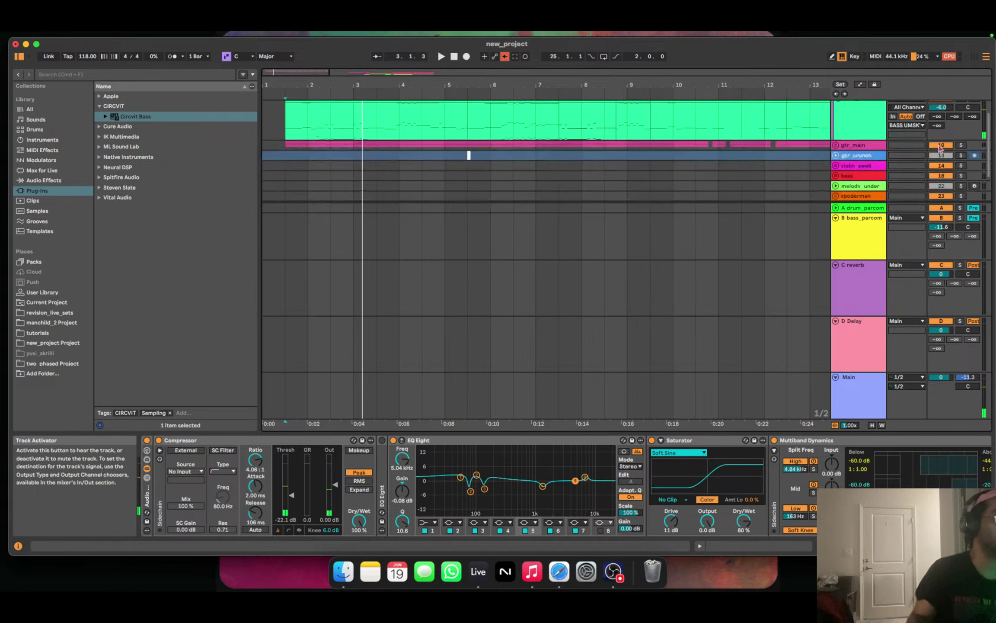
left_click(865, 146)
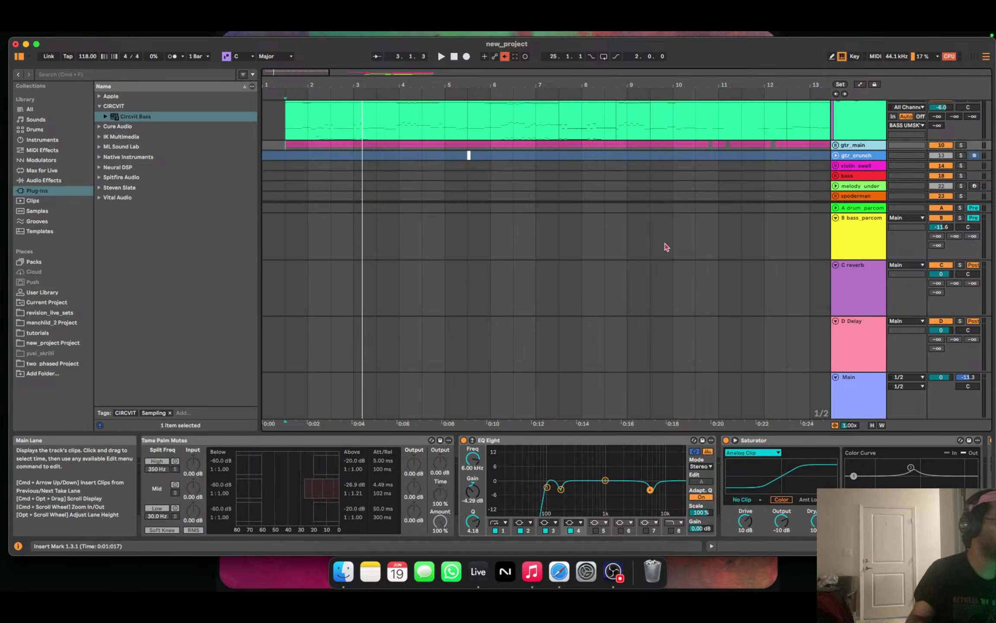
left_click(147, 460)
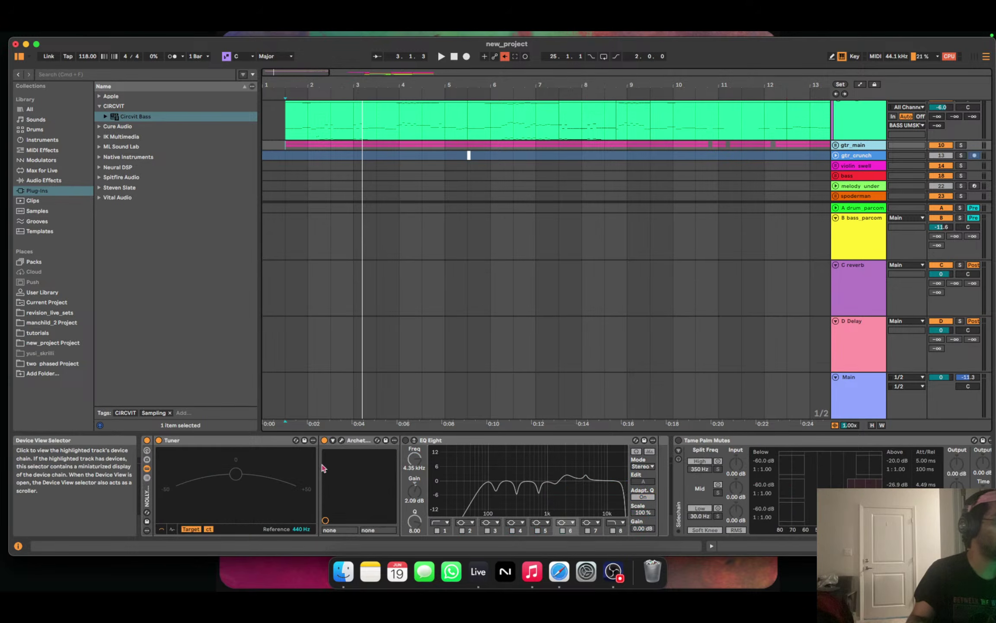
left_click(406, 439)
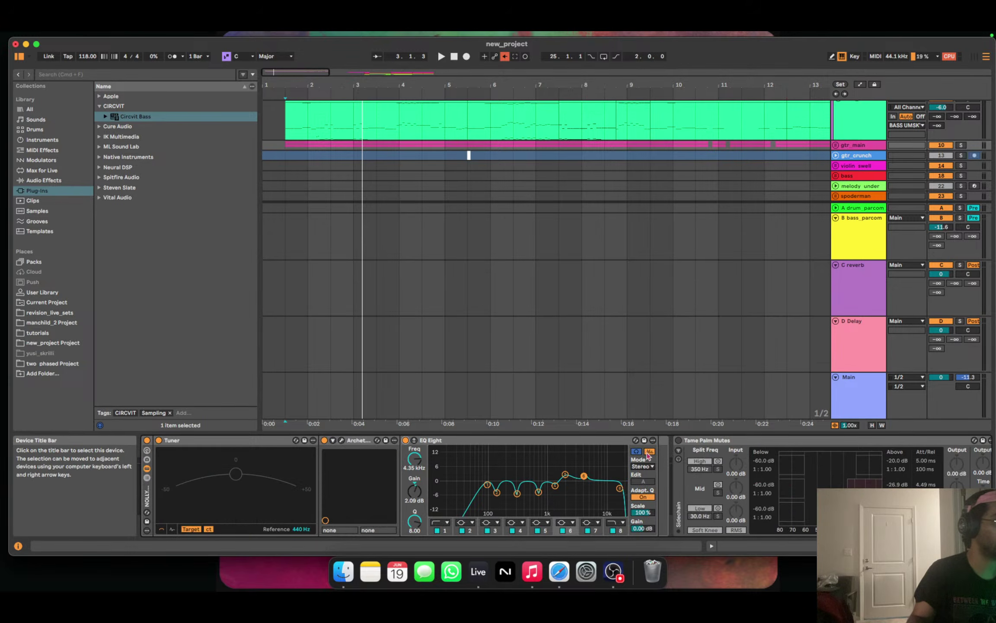
left_click(678, 440)
Play the full mix from 1.3.1 to bar 9 with the system volume raised, checking the bass against gtr_main's reactivated processing.
key("space")
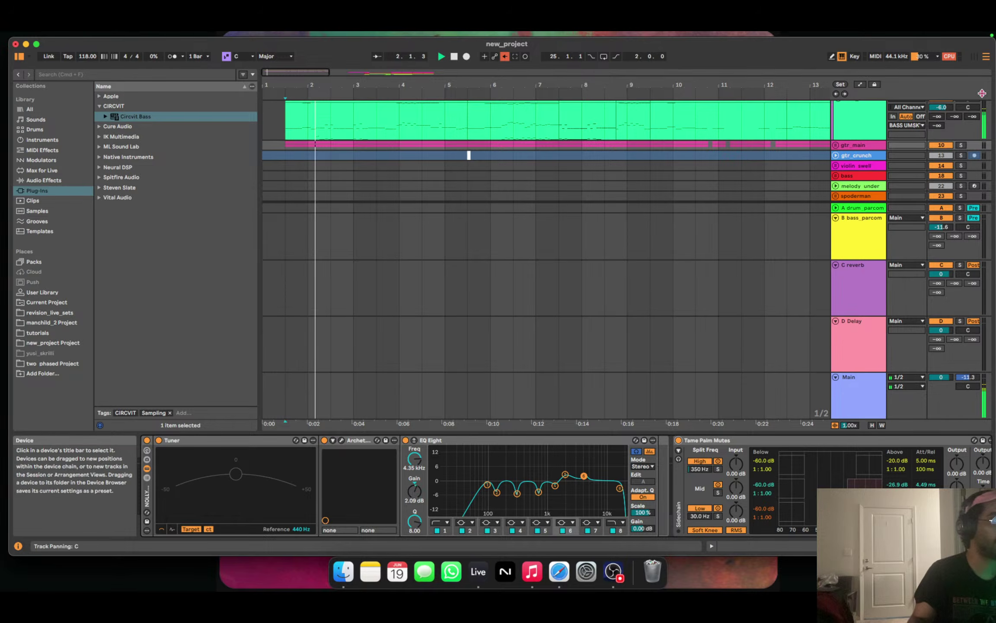
scroll(929, 173, "up", 3)
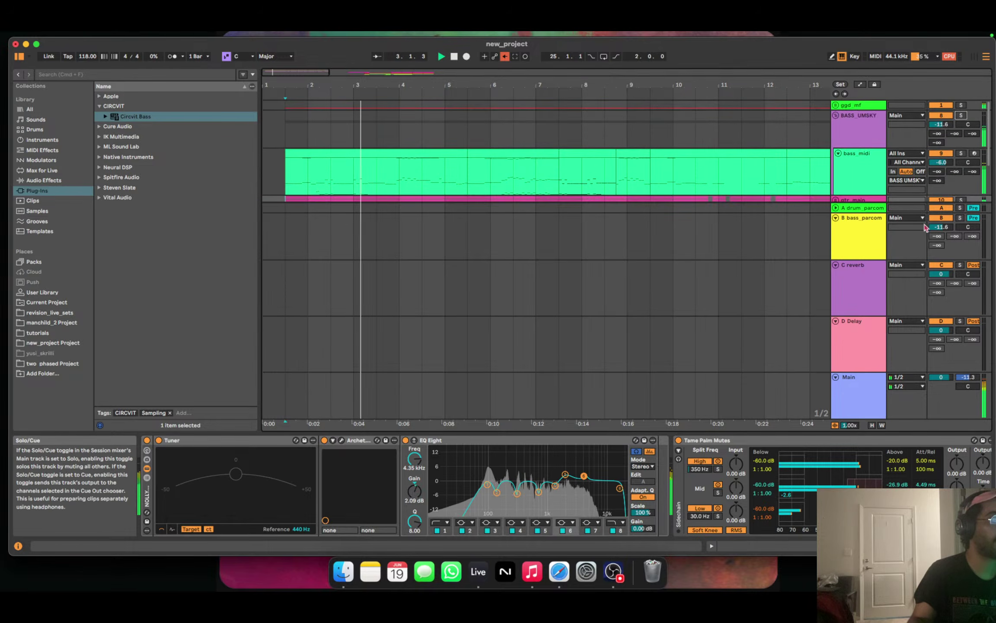
key("XF86AudioRaiseVolume")
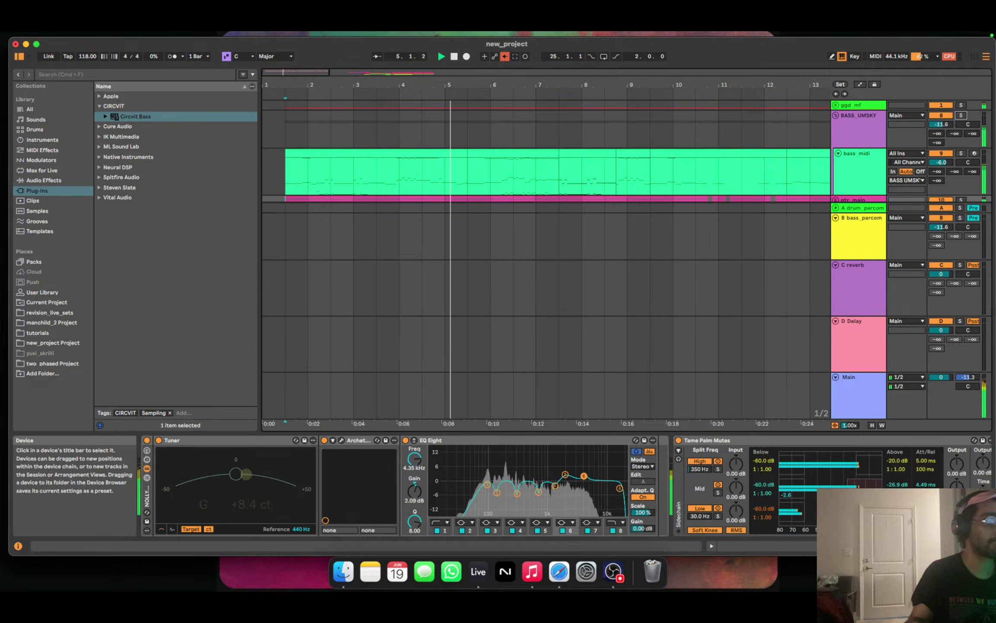
scroll(848, 546, "right", 10)
scroll(848, 546, "left", 10)
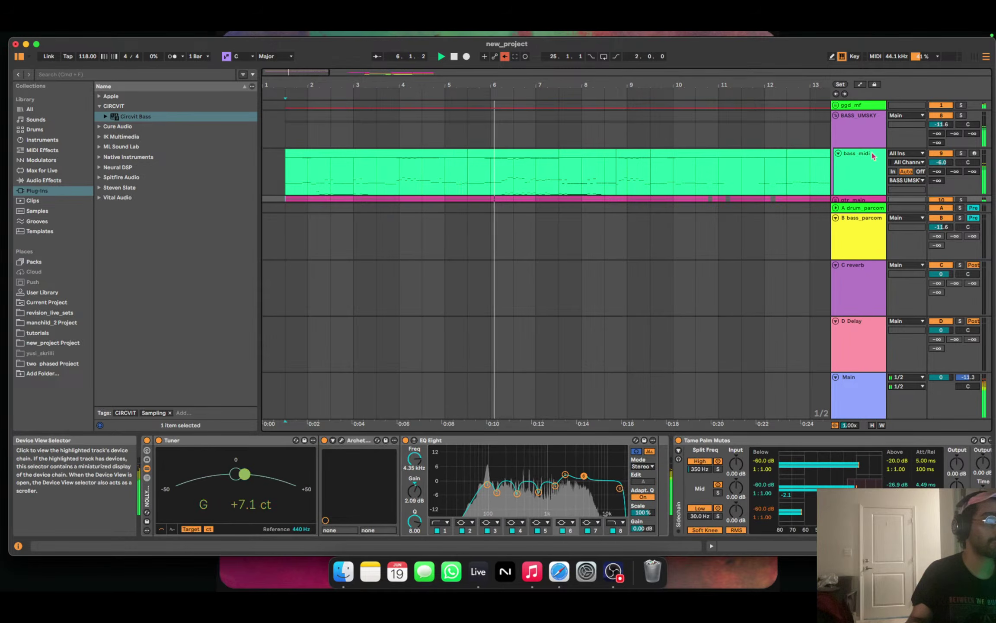
scroll(467, 171, "down", 3)
scroll(545, 144, "up", 3)
scroll(542, 144, "down", 1)
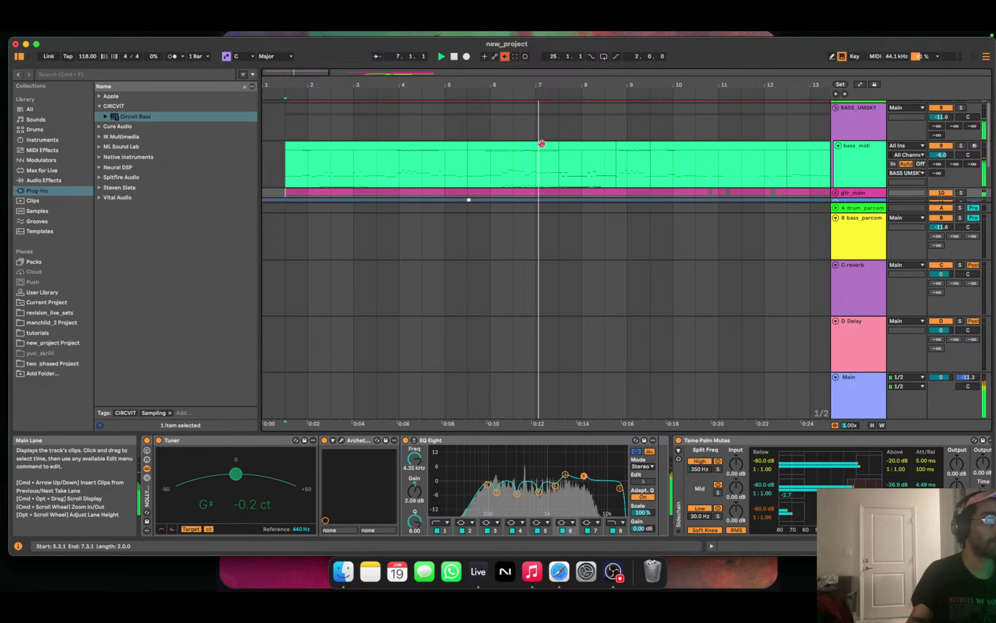
scroll(542, 143, "down", 2)
scroll(643, 154, "up", 3)
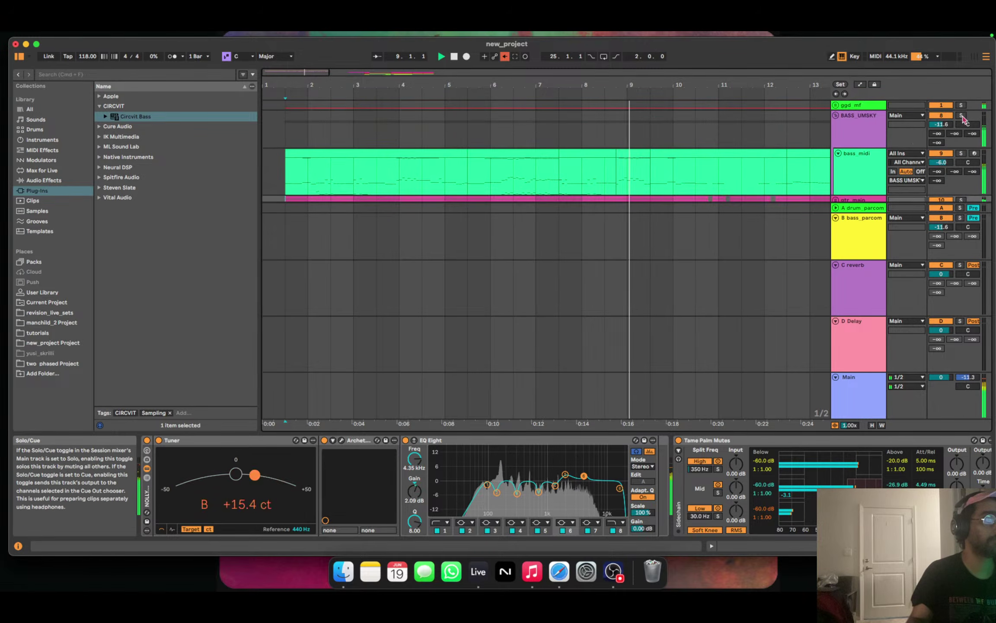
key("space")
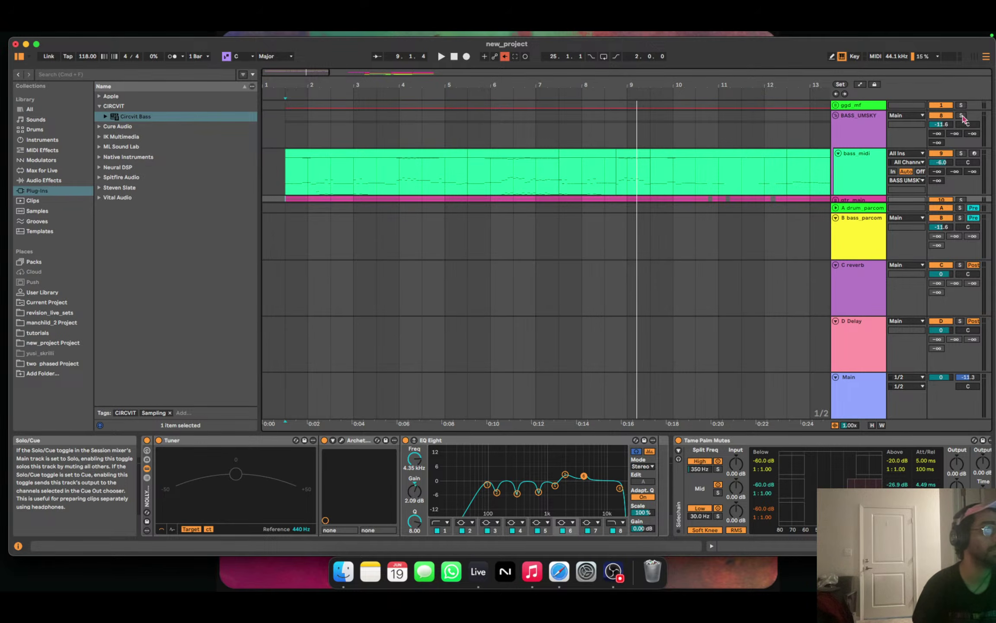
scroll(908, 130, "down", 3)
left_click(860, 128)
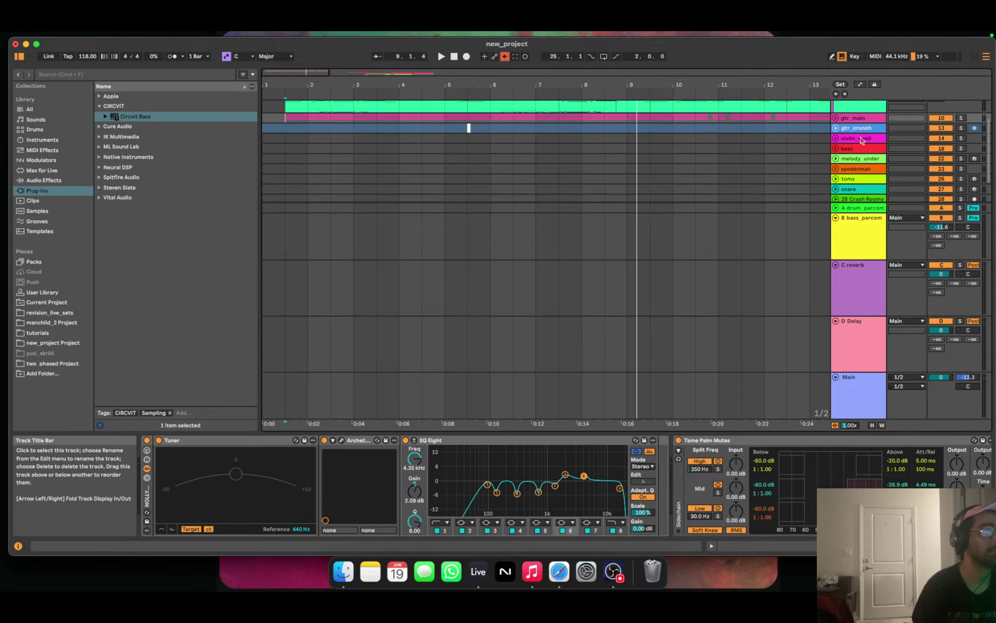
scroll(862, 141, "up", 1)
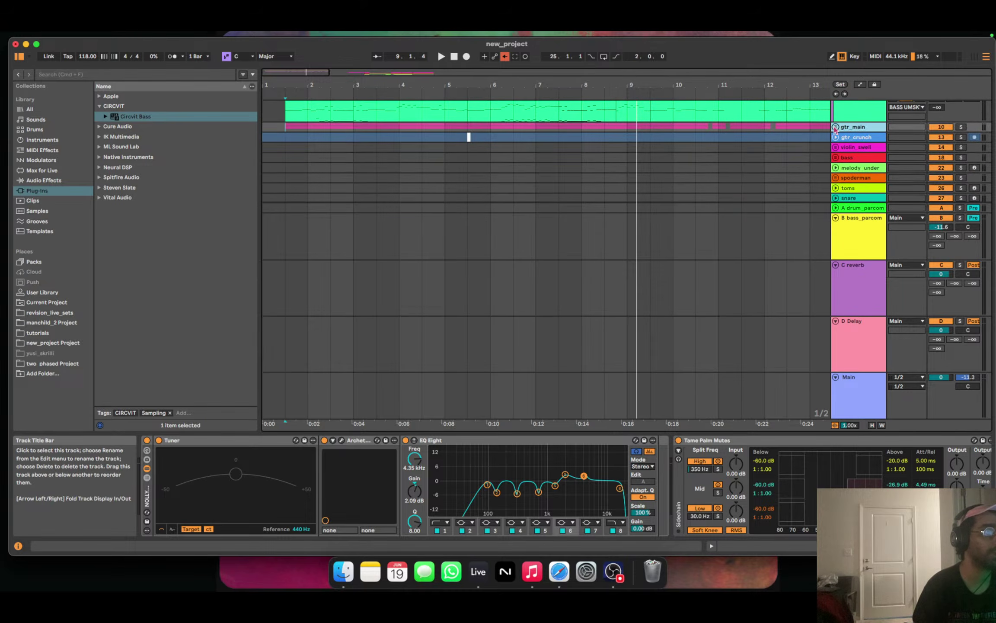
left_click(836, 127)
scroll(860, 165, "down", 2)
left_click(857, 146)
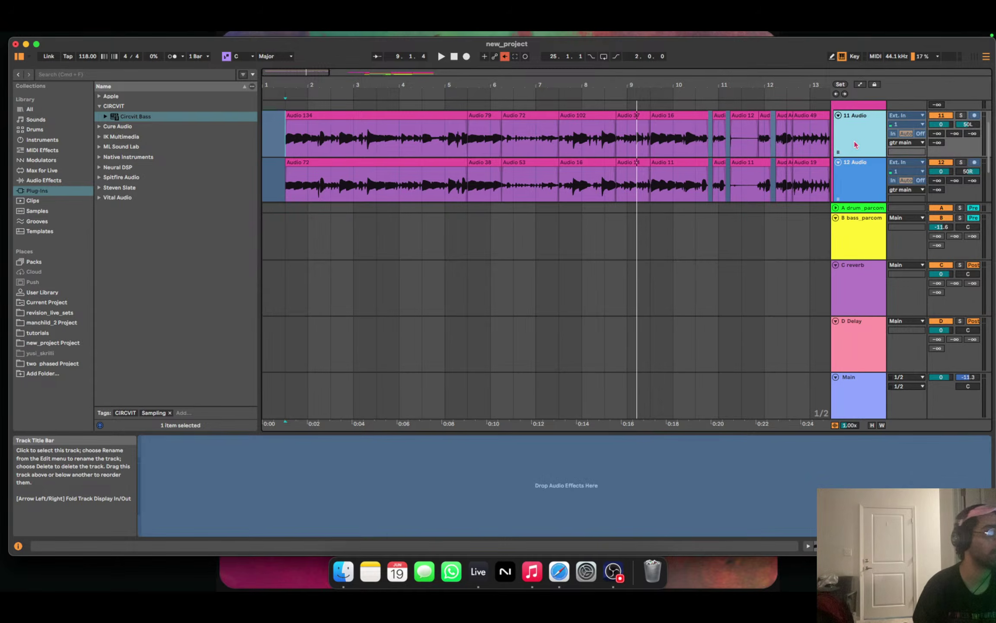
scroll(860, 143, "up", 1)
scroll(872, 125, "up", 2)
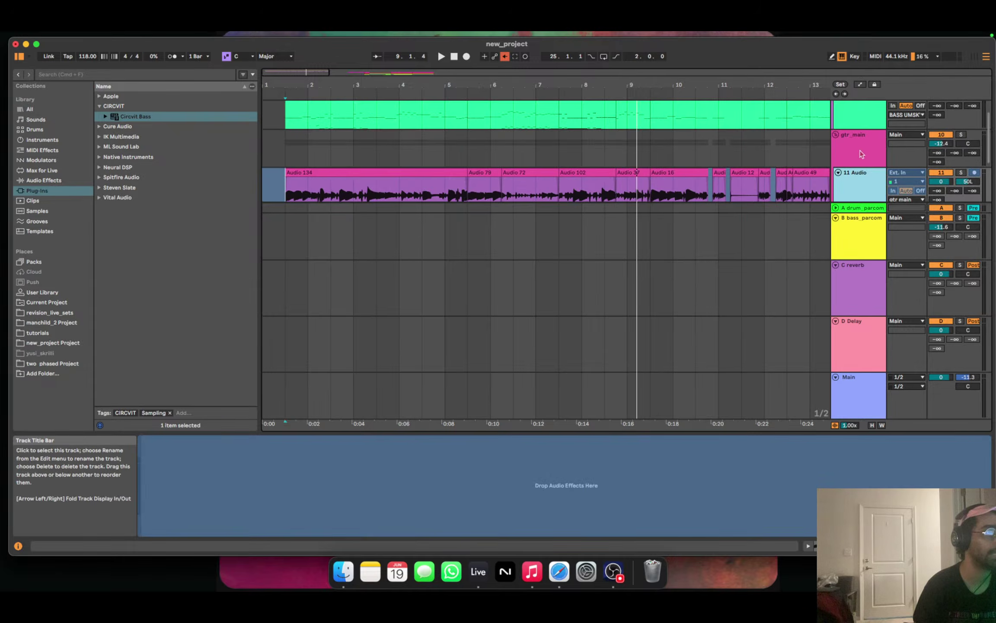
left_click(862, 152)
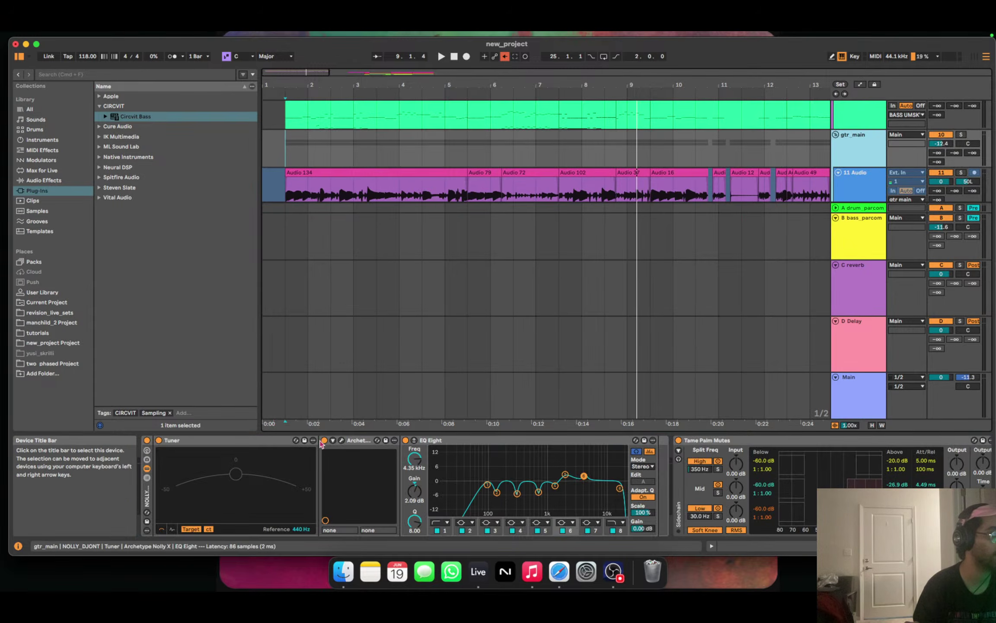
Bypass gtr_main's collapsed NOLLY_DJONT rack and audition the raw guitars soloed from 1.3.1 to bar 13, ending with the solo off.
double_click(149, 496)
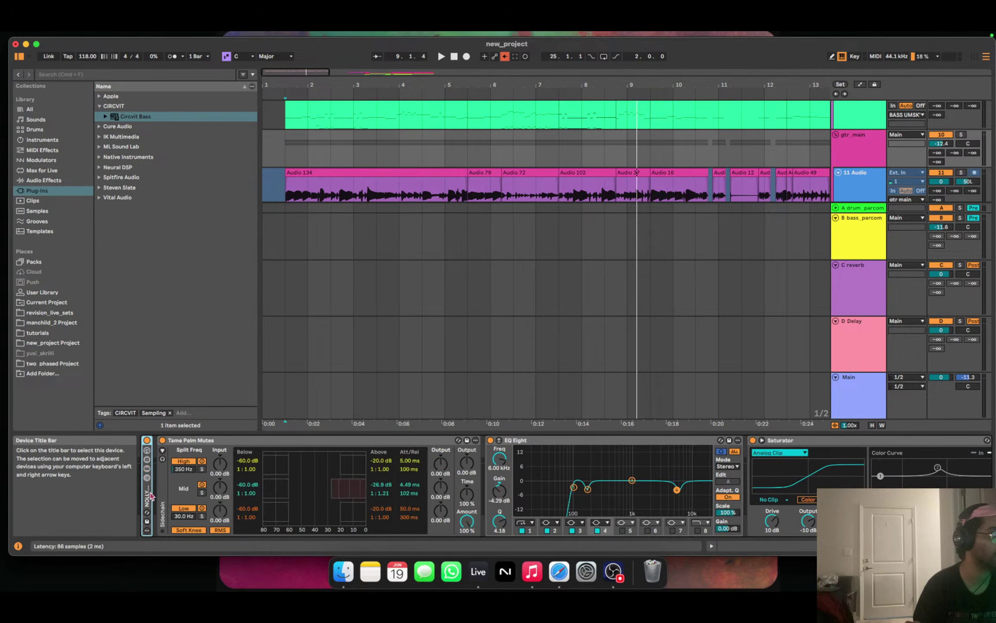
left_click(146, 440)
left_click(289, 190)
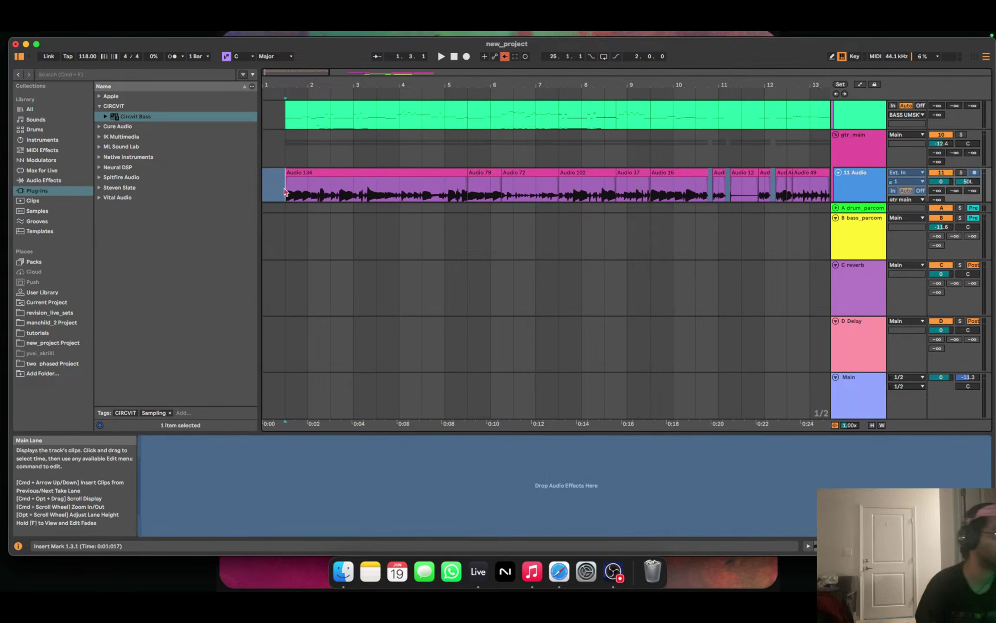
key("space")
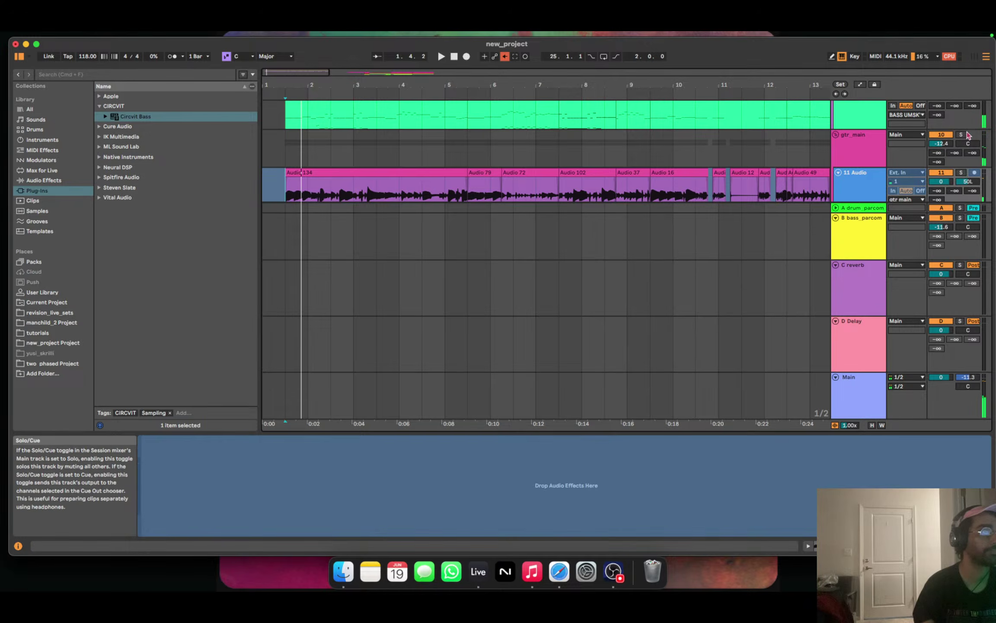
left_click(964, 135)
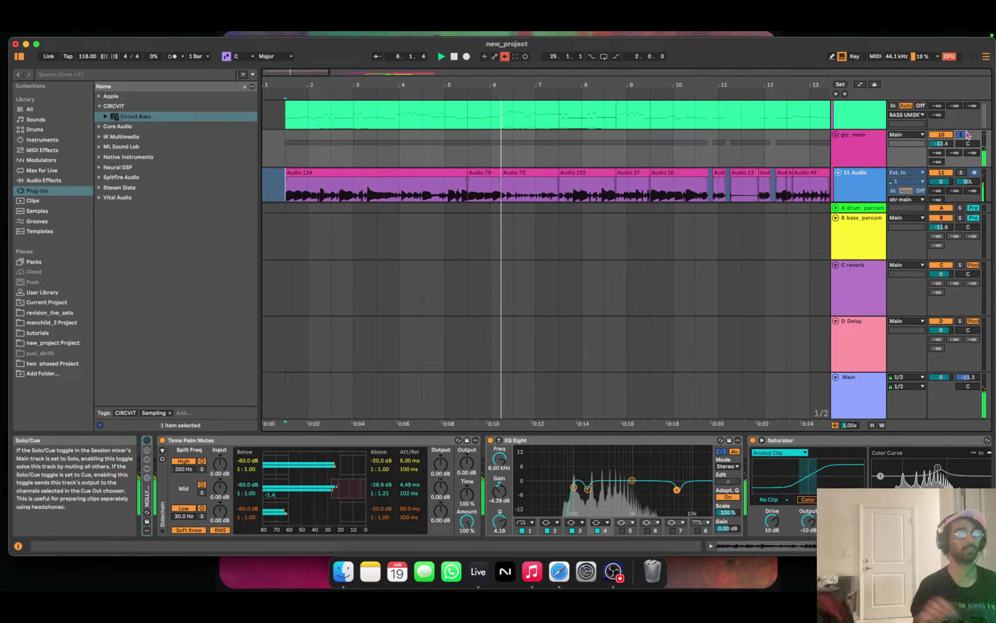
left_click(287, 379)
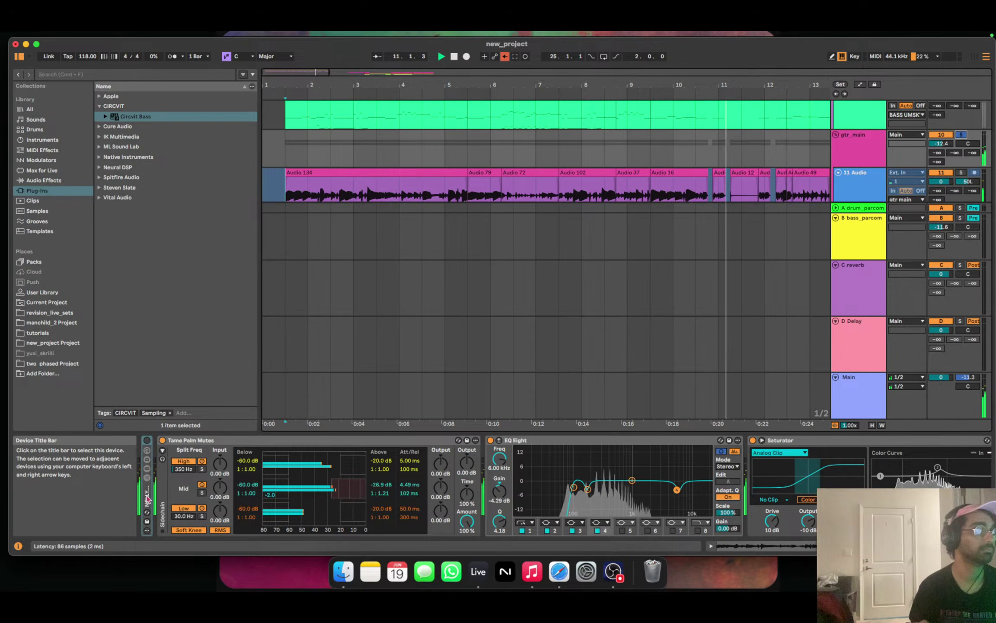
mouse_move(313, 72)
left_mouse_down()
mouse_move(328, 71)
mouse_move(306, 73)
left_mouse_up()
key("space")
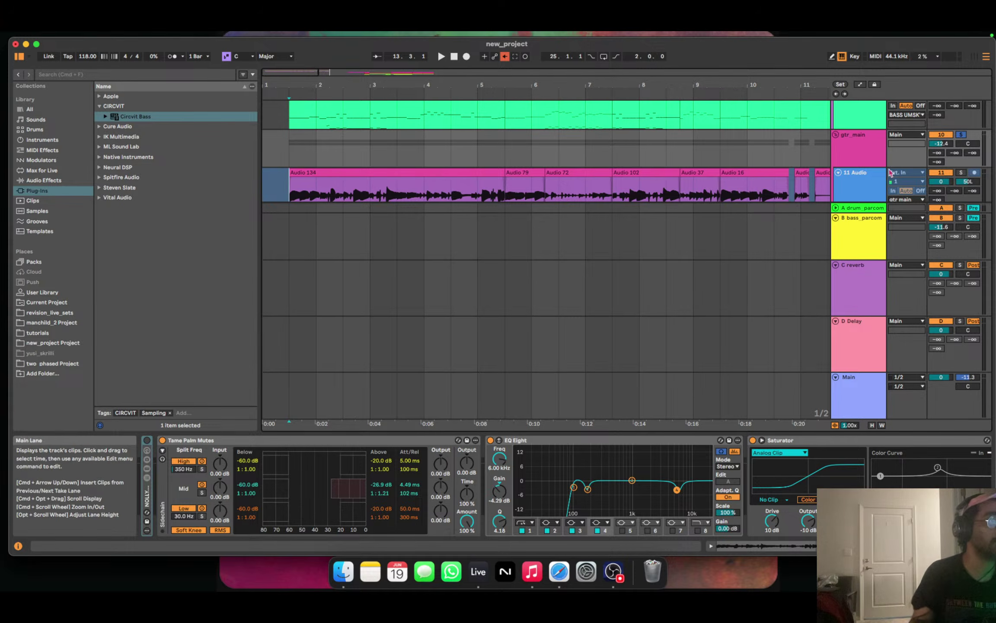
left_click(960, 135)
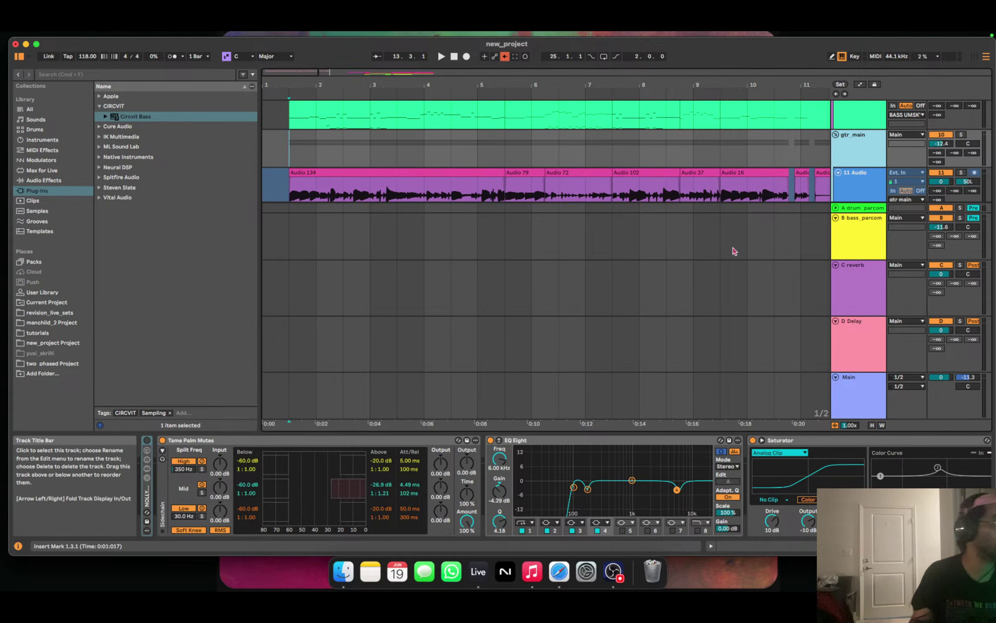
Expand gtr_main's NOLLY_DJONT rack with its Tuner collapsed and switch the rack back on.
left_click(150, 507)
double_click(149, 507)
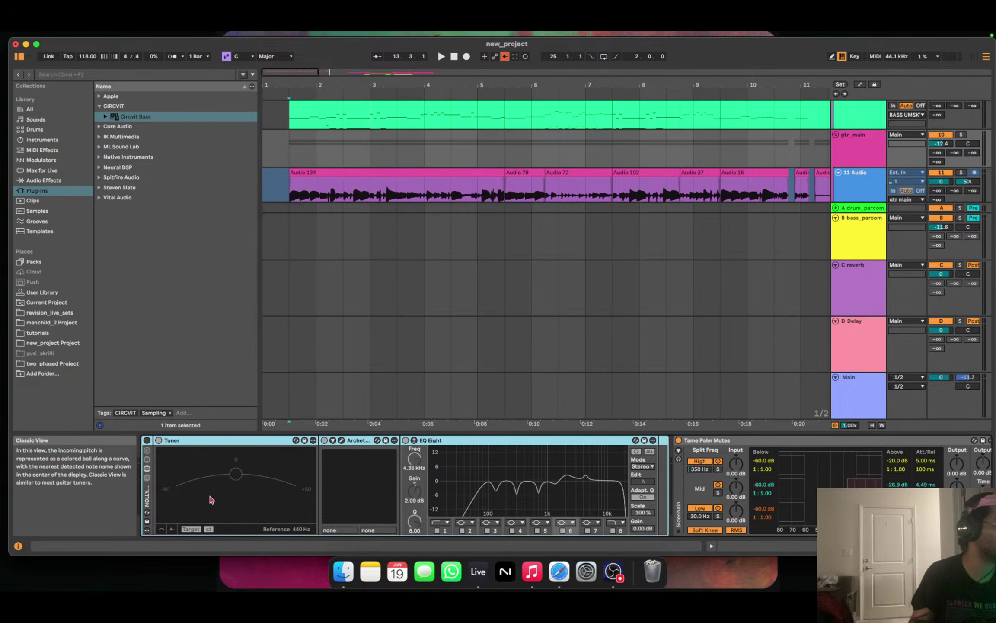
double_click(194, 443)
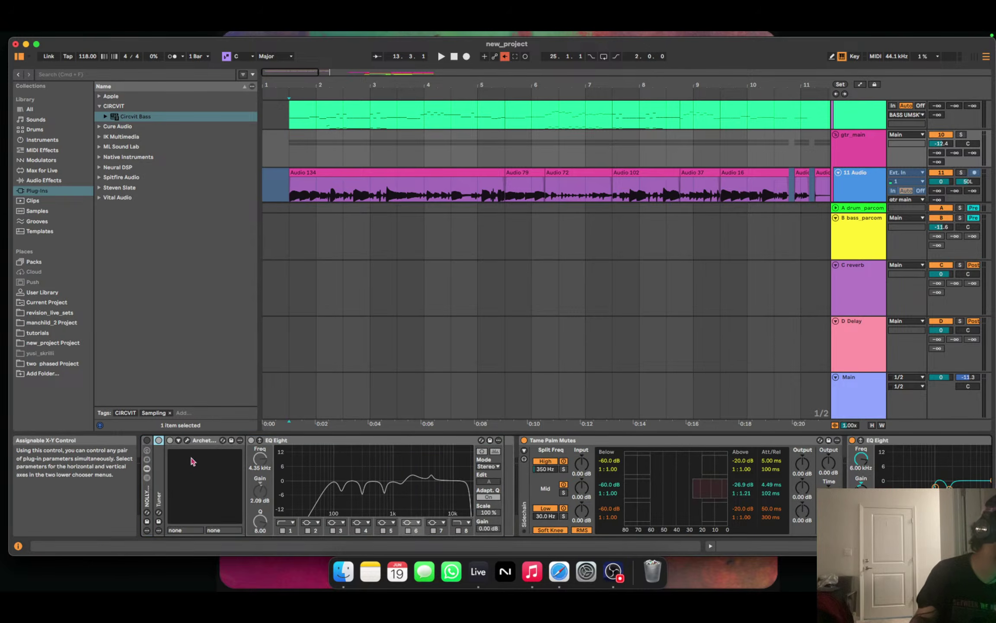
left_click(170, 440)
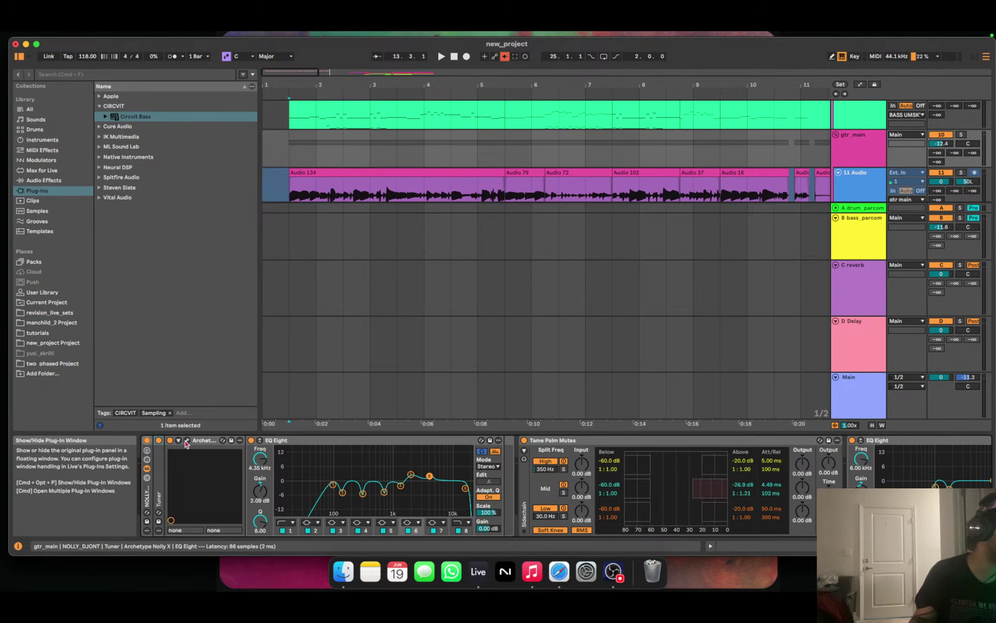
Open gtr_main's Archetype Nolly X plug-in and review its amp settings and the pedal section alongside the guitar tracks' panning.
left_click(187, 441)
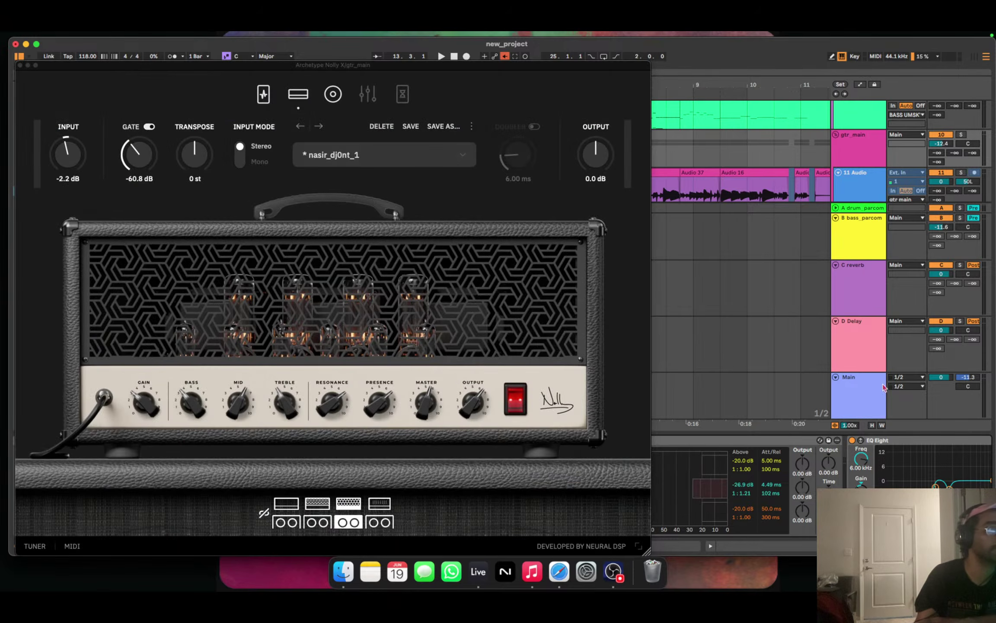
scroll(875, 163, "down", 3)
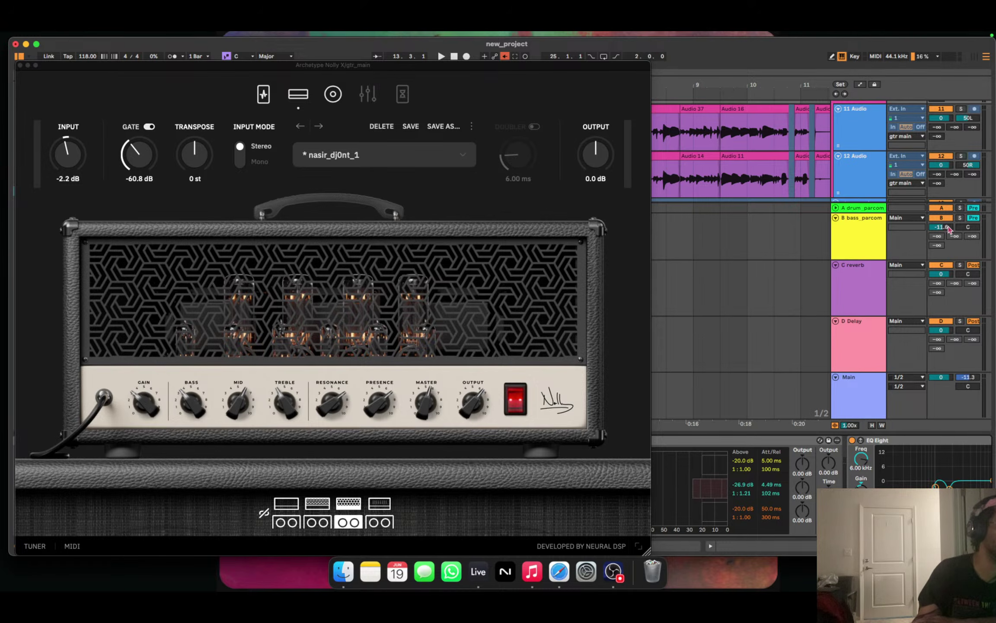
scroll(857, 172, "up", 2)
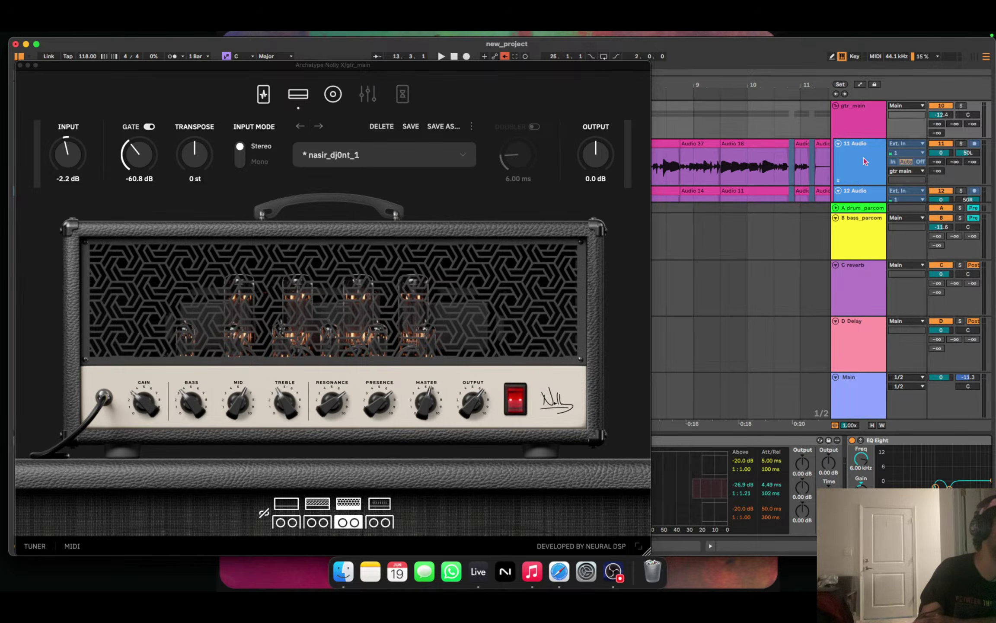
scroll(863, 157, "down", 2)
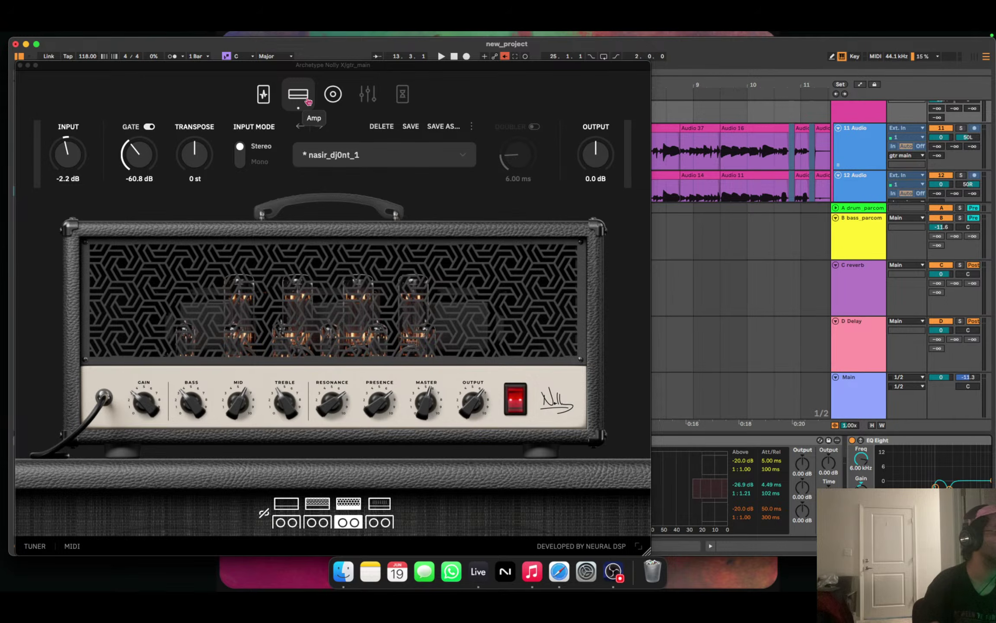
left_click(271, 107)
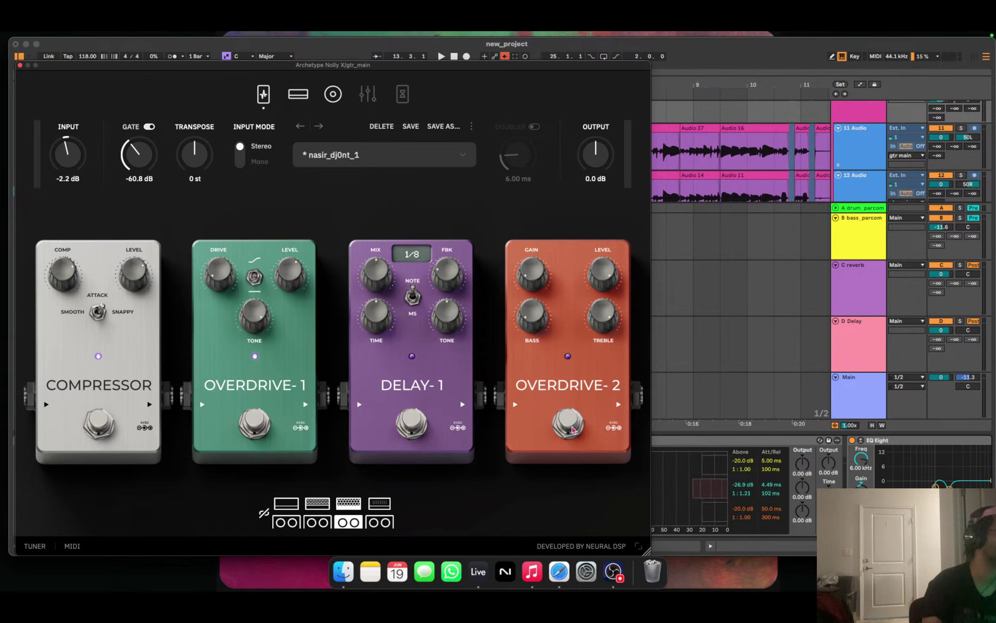
left_click(296, 103)
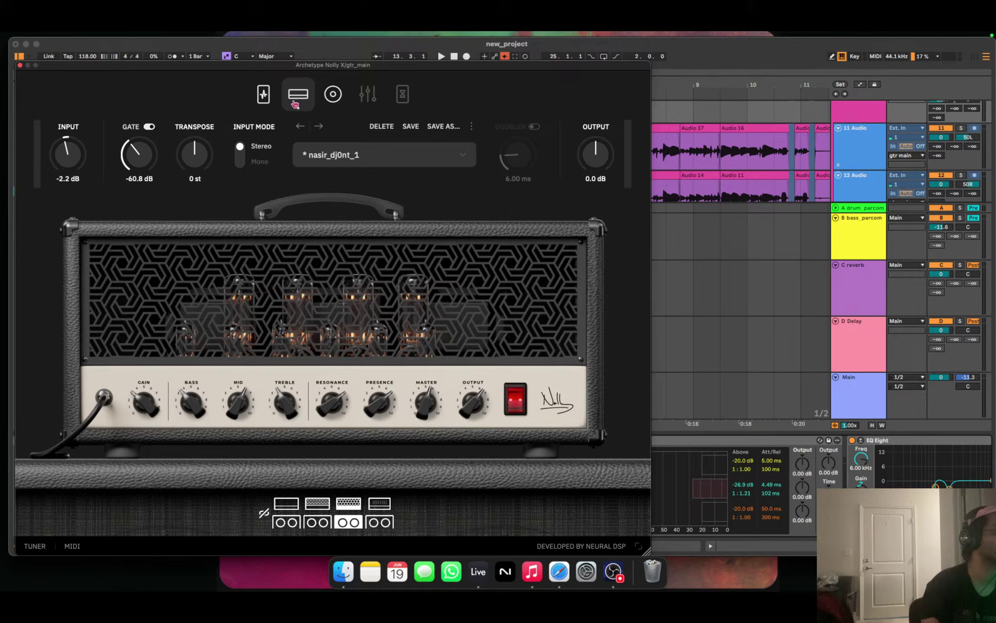
left_click(263, 96)
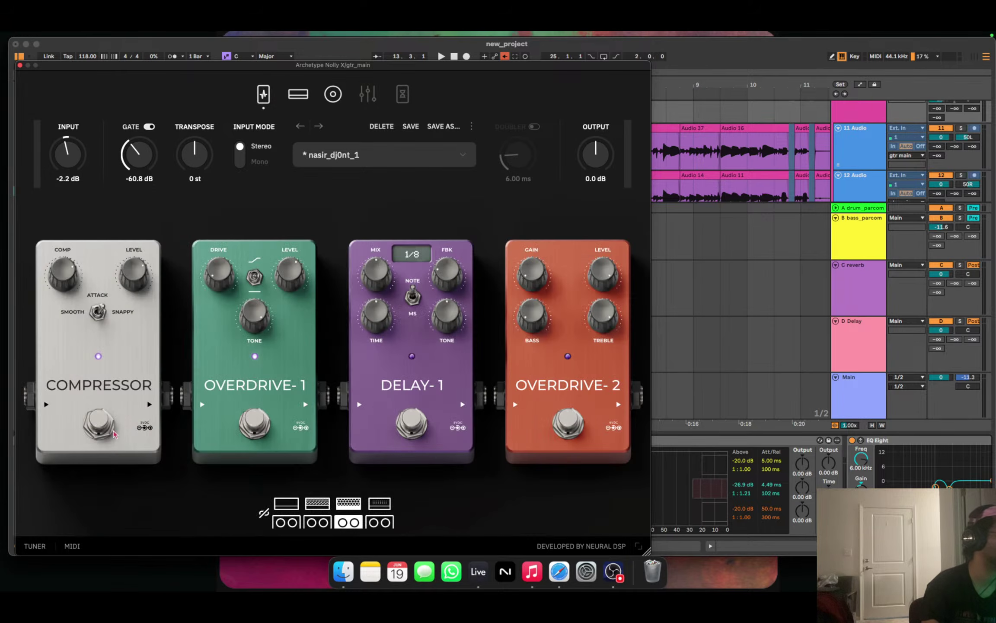
left_click(296, 102)
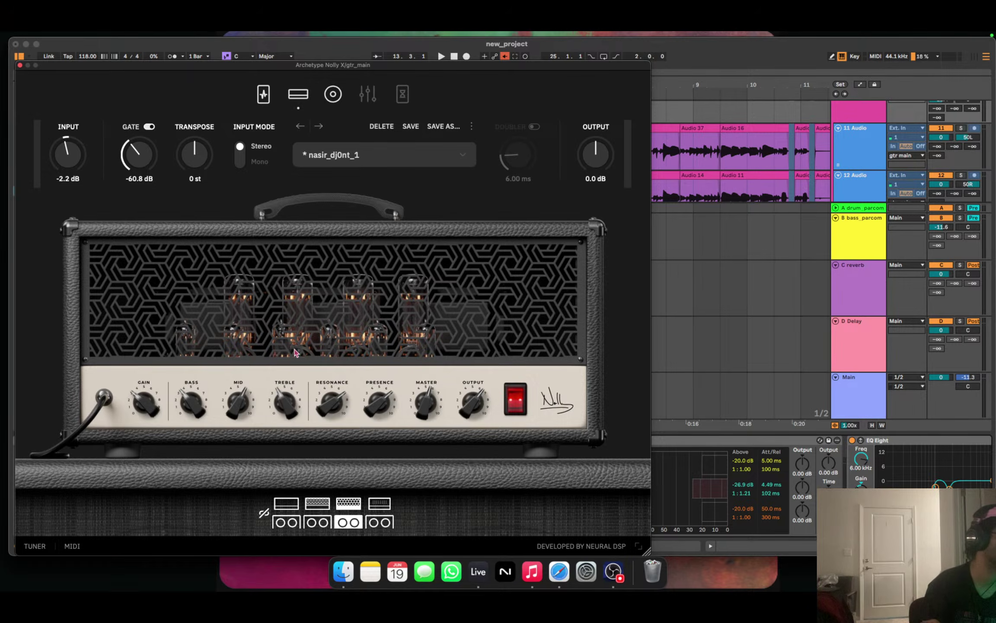
Review Archetype Nolly X's cabinet microphones, graphic EQ and delay/reverb effects, and close the plug-in window.
left_click(333, 96)
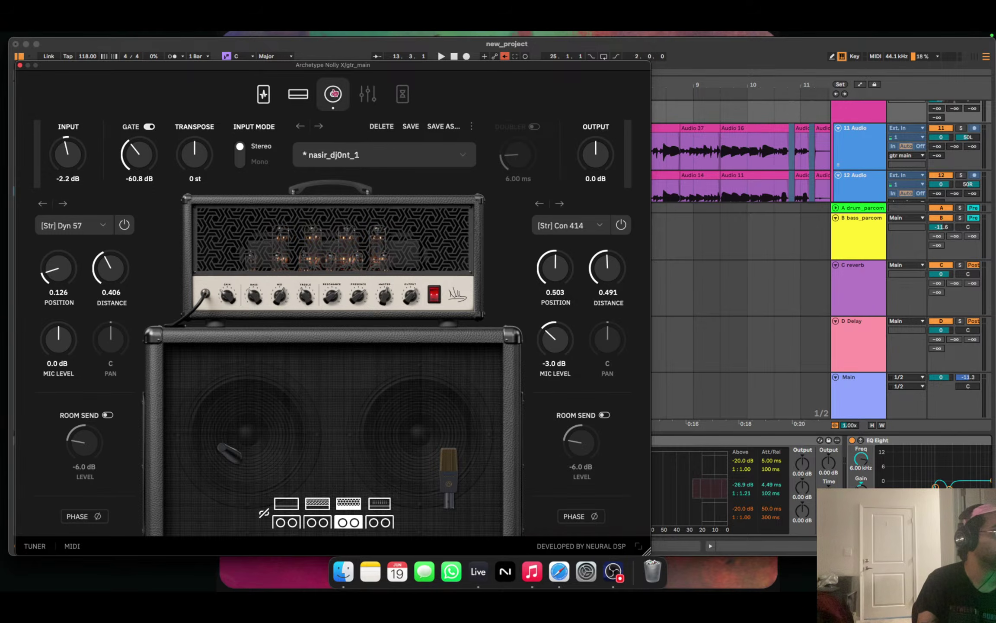
left_click(381, 100)
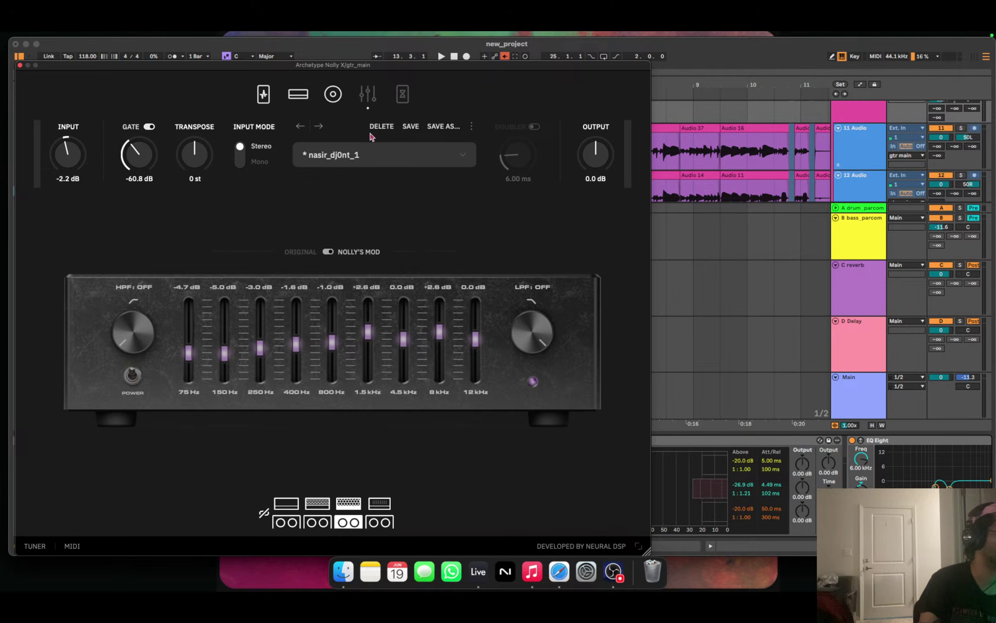
left_click(402, 94)
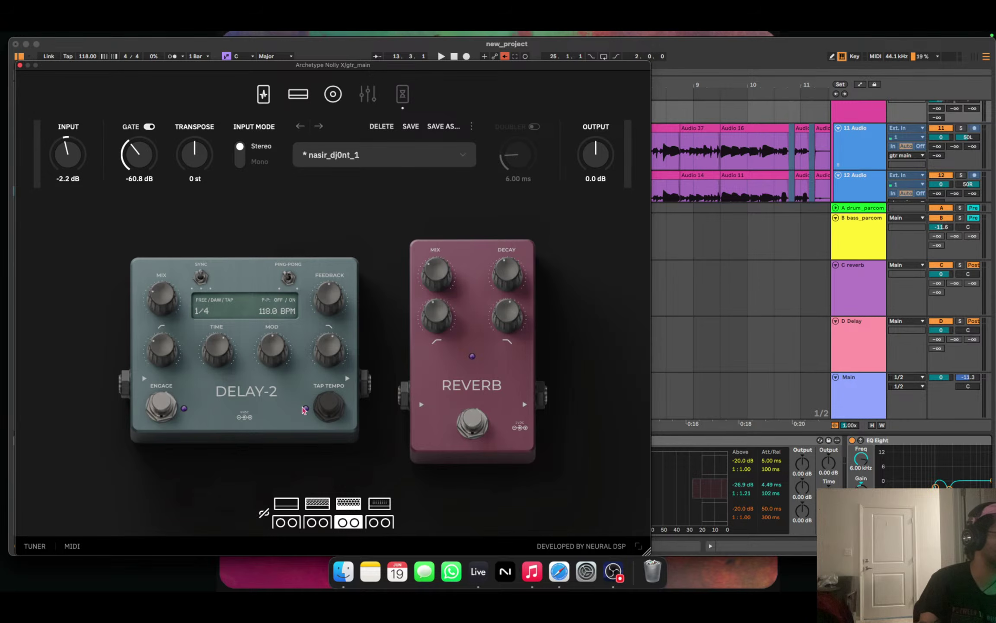
left_click(20, 65)
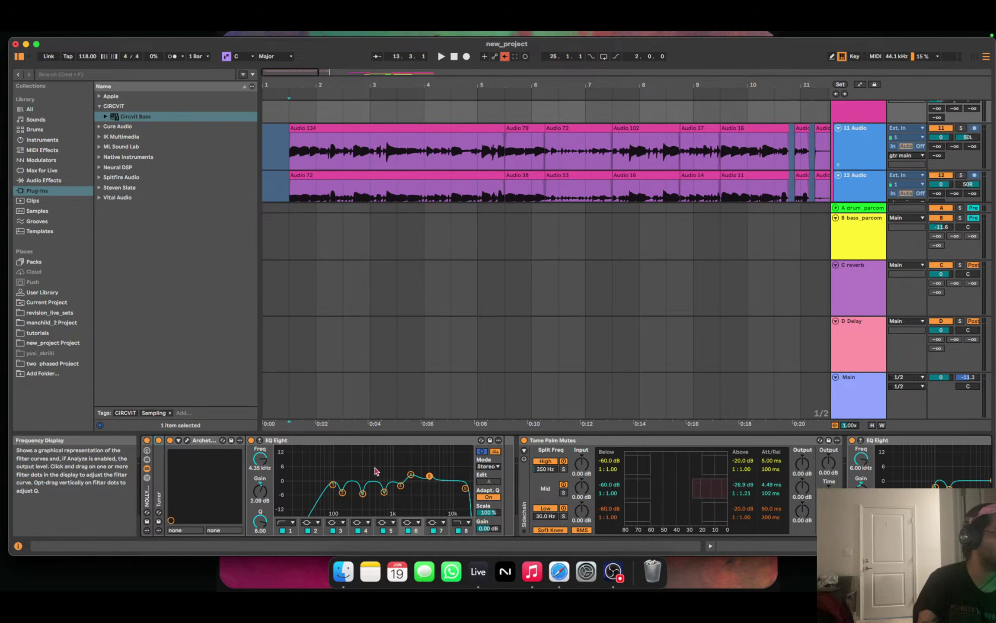
Examine the EQ Eight curve after Archetype in the enlarged display and the devices following it, and return to the arrangement.
left_click(482, 440)
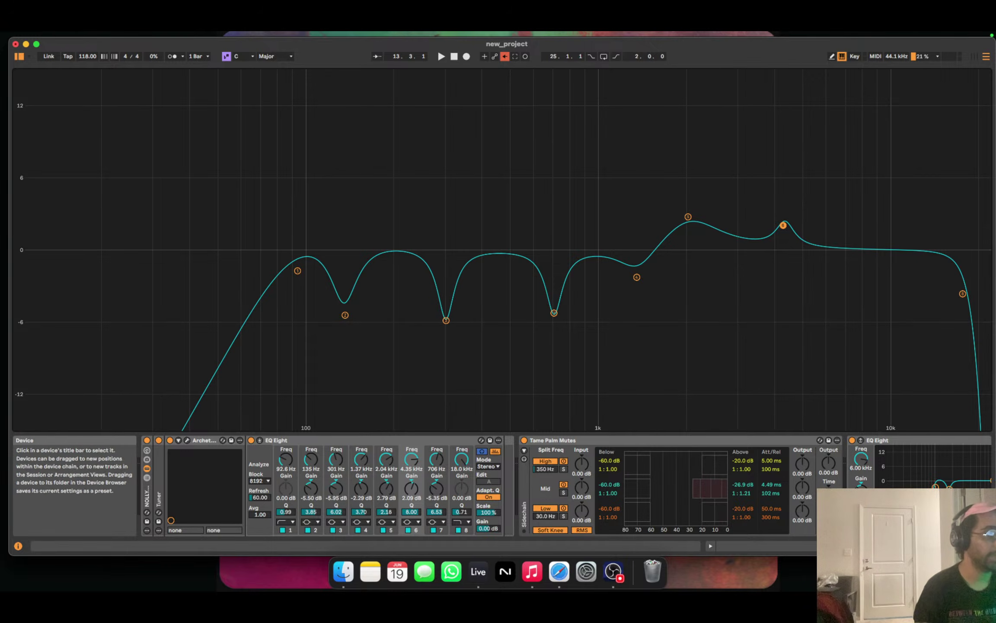
left_click_drag(891, 546, 899, 546)
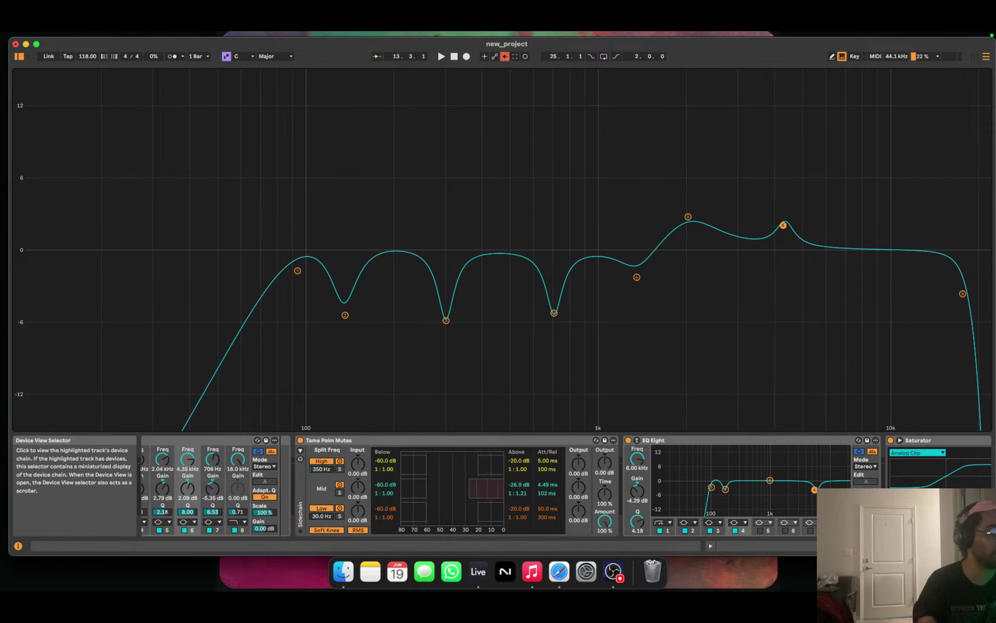
key("Escape")
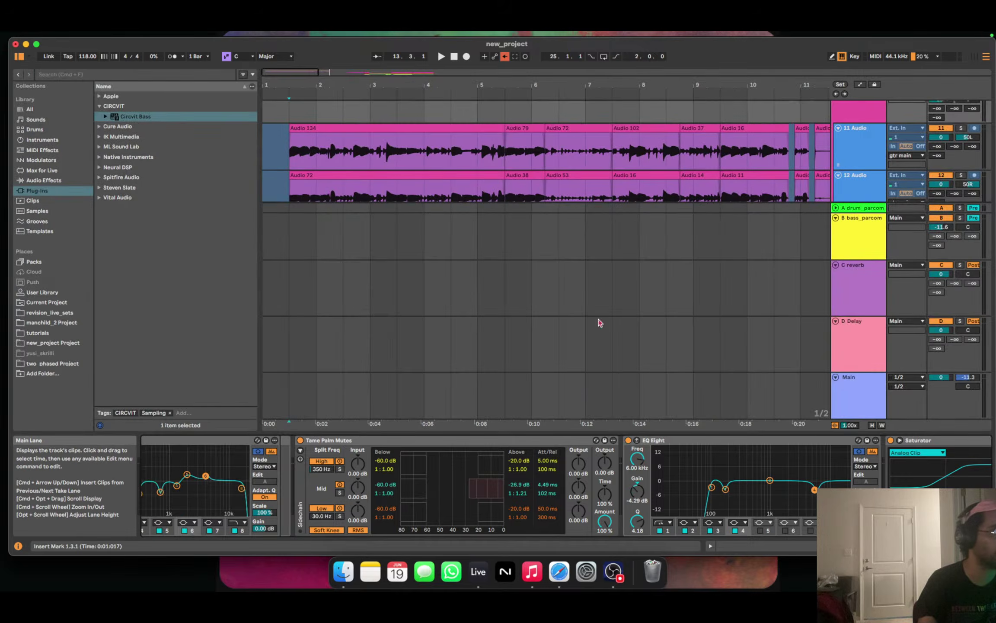
Audition several passages of the 11 Audio guitar track between bars 1 and 12 to find the palm-muted section.
left_click(285, 156)
key("space")
left_click(451, 158)
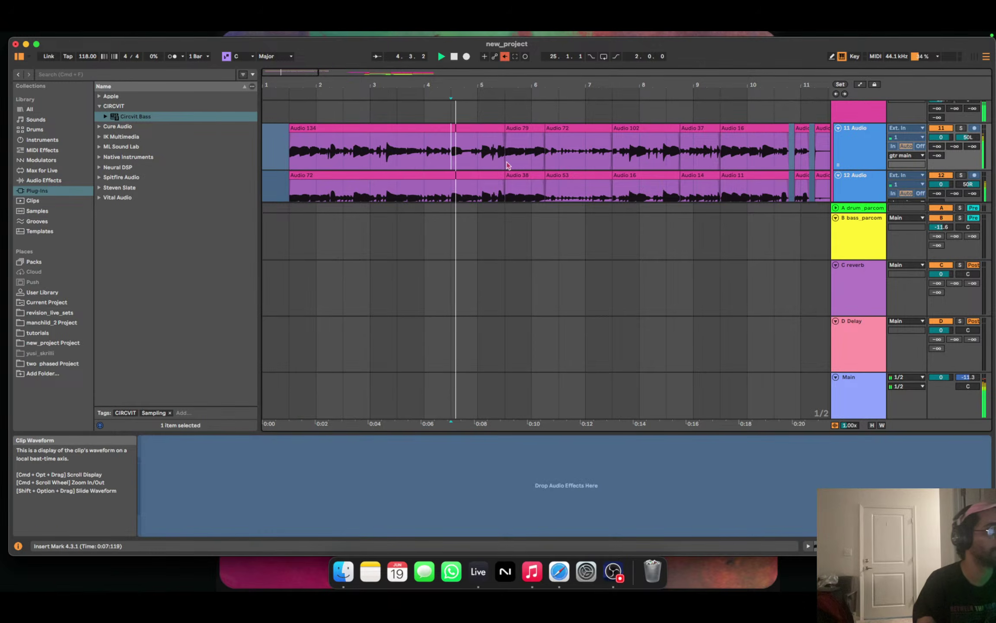
left_click(612, 154)
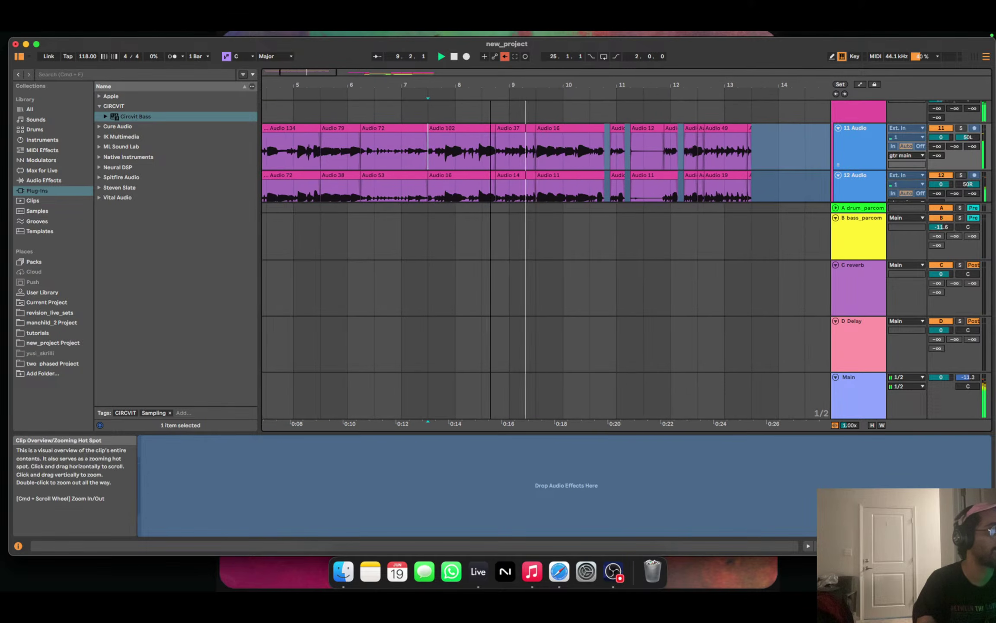
key("space")
key("space")
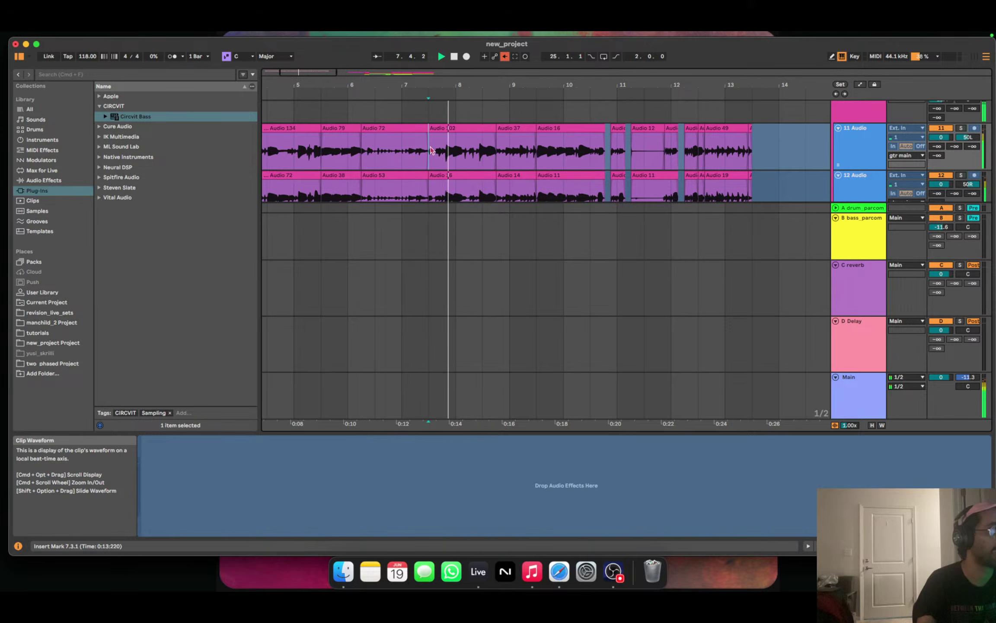
left_click(536, 158)
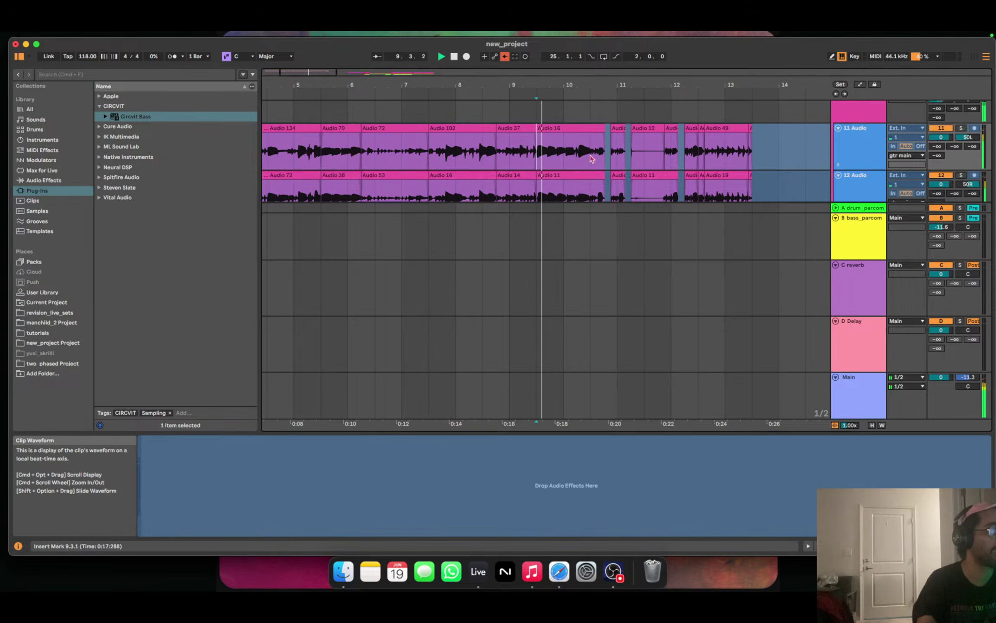
left_click(613, 156)
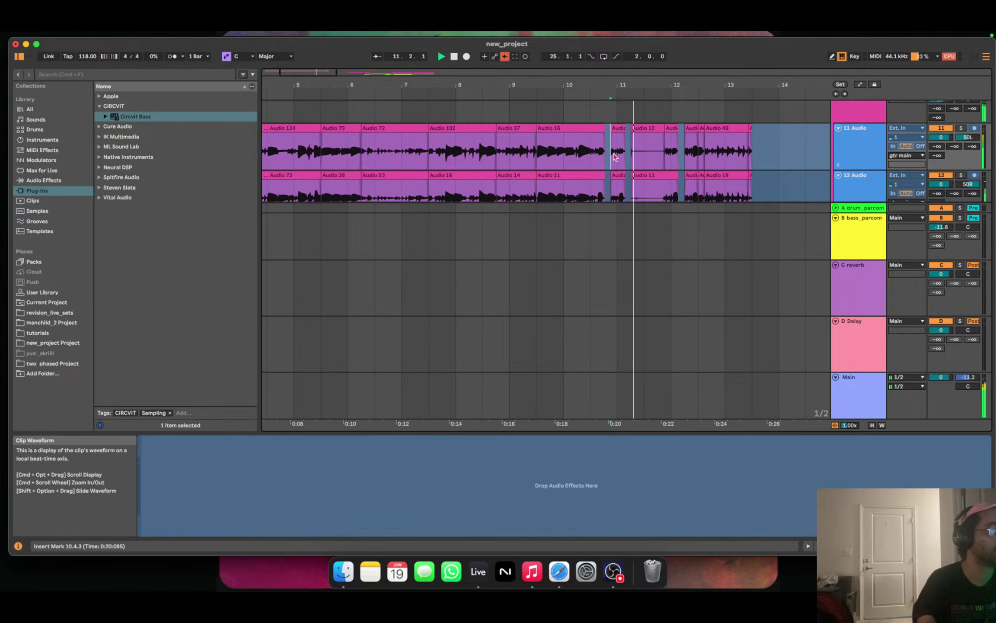
left_click(669, 155)
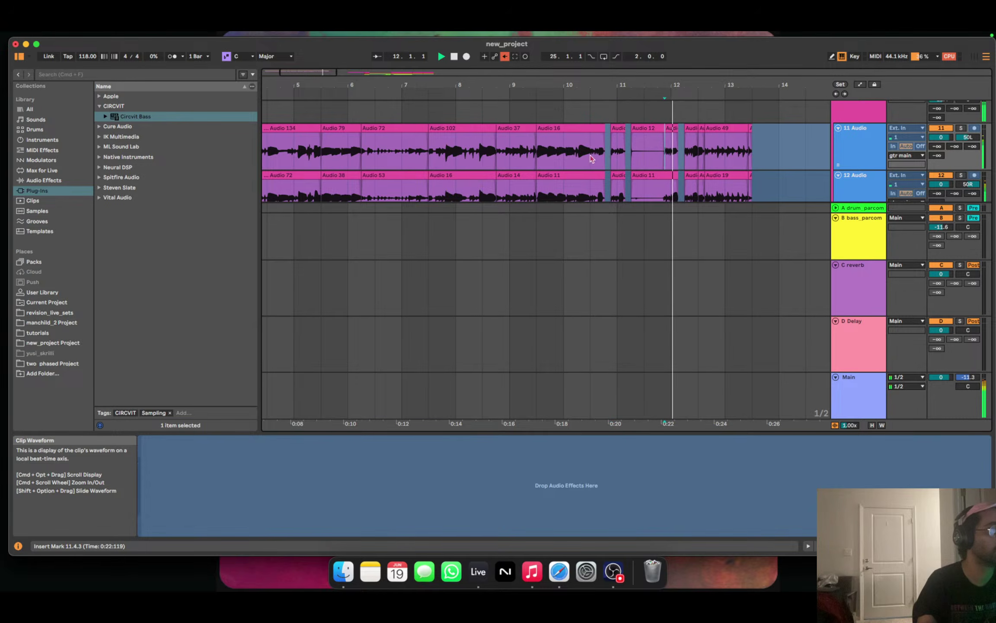
left_click(557, 155)
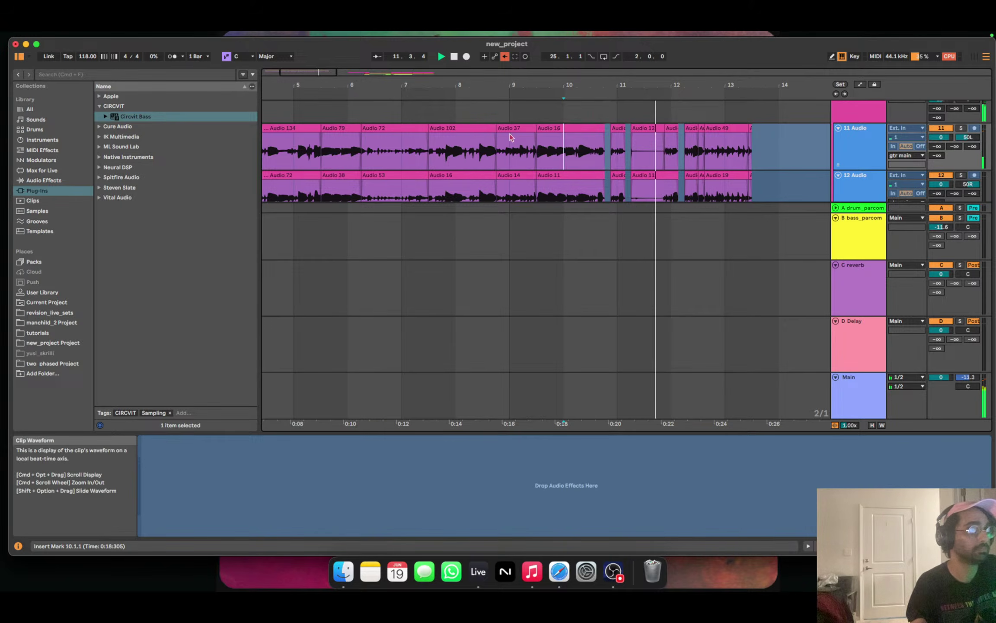
left_click(577, 152)
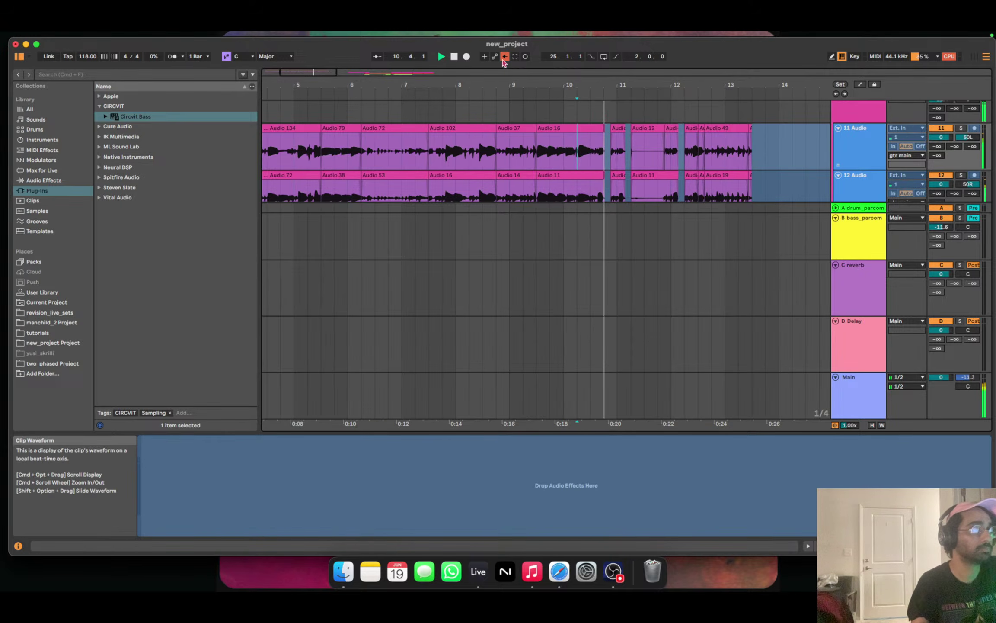
Loop the guitar passage from 10.3.1 to about 11.1.3, play it, and show gtr_main's device chain.
left_click(591, 152)
key("space")
left_click_drag(591, 152, 623, 150)
key("super+l")
key("space")
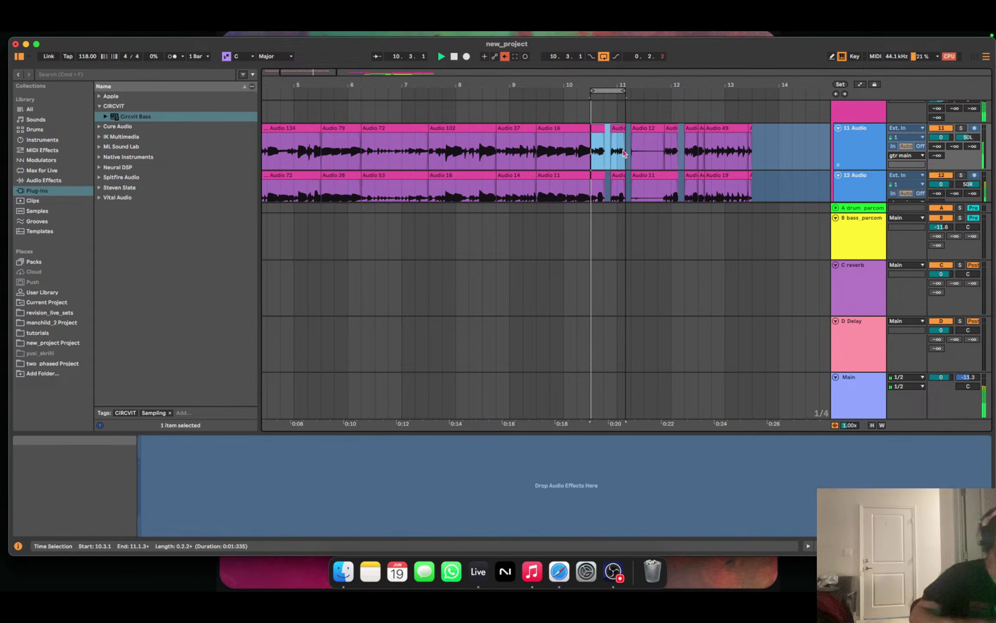
scroll(938, 117, "up", 2)
left_click(851, 152)
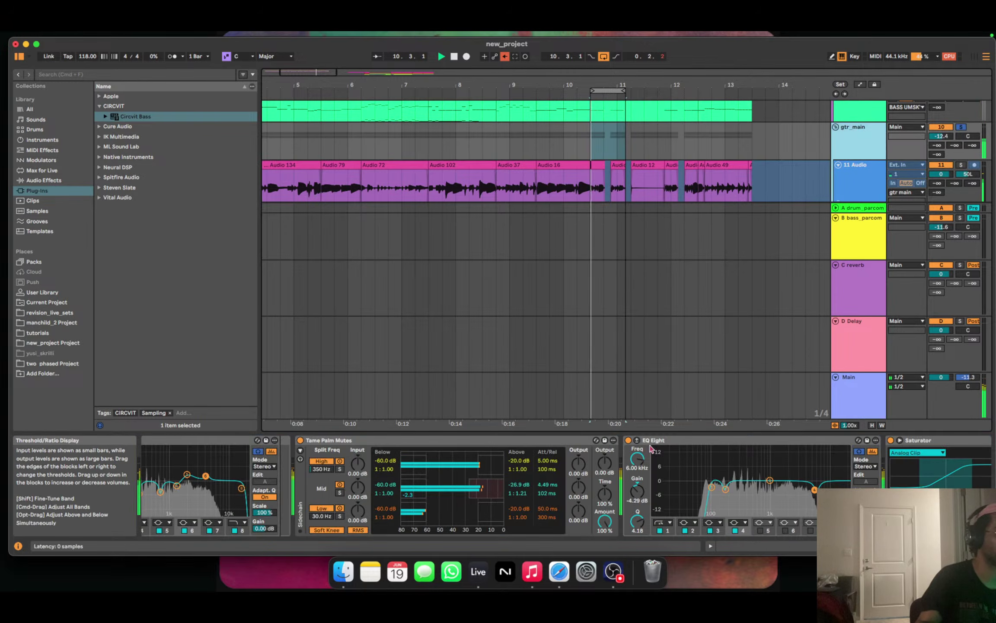
Compare the looped guitars with the Tame Palm Mutes multiband compressor switched off and on.
key("space")
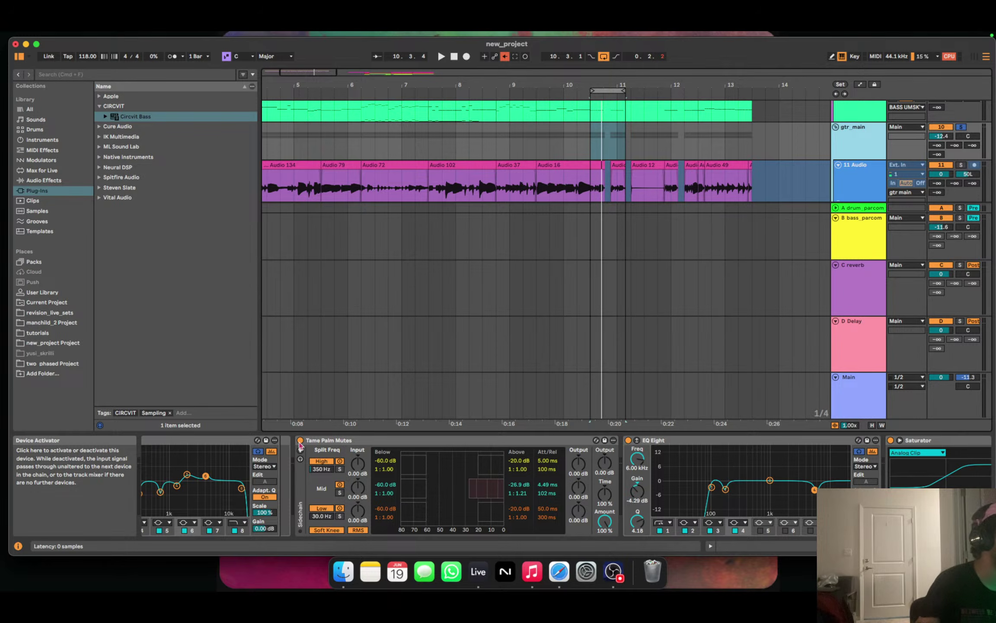
left_click(300, 441)
key("space")
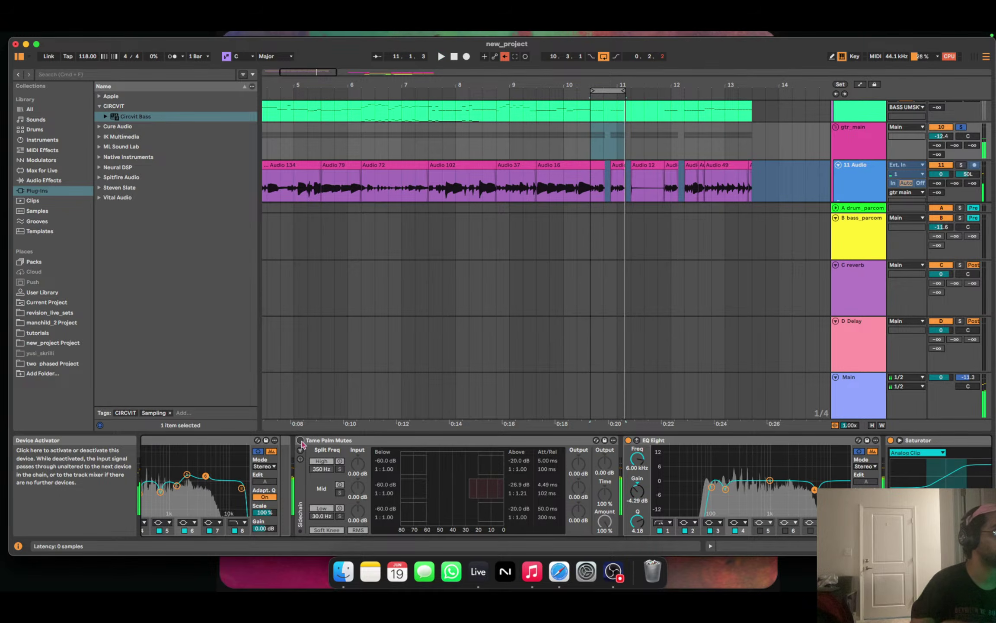
left_click(300, 440)
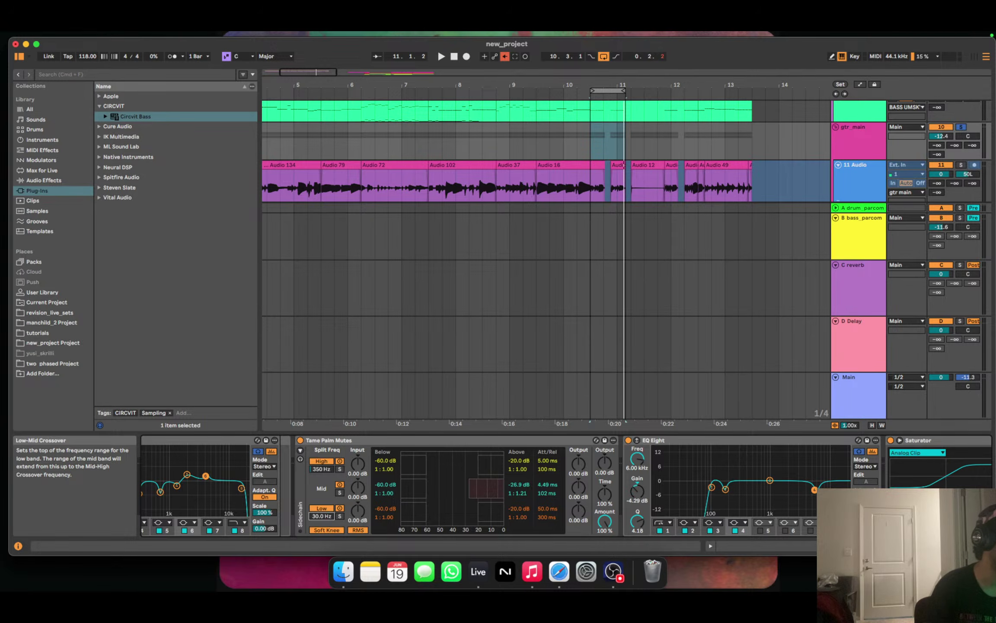
Solo the low band of Tame Palm Mutes and raise its low-mid crossover to 91.5 Hz during playback.
left_click(339, 516)
key("space")
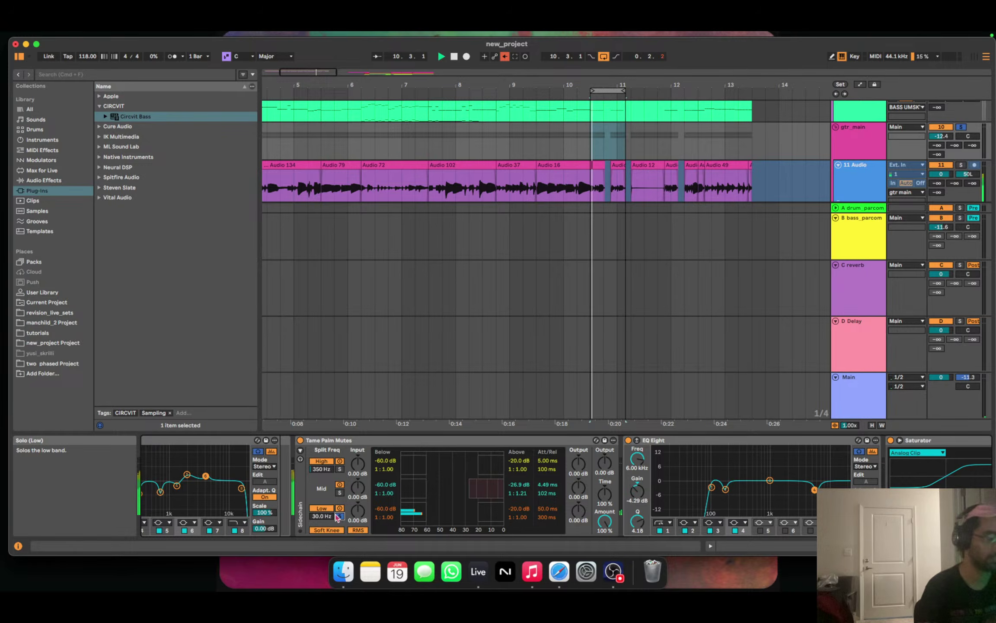
left_click_drag(321, 516, 321, 489)
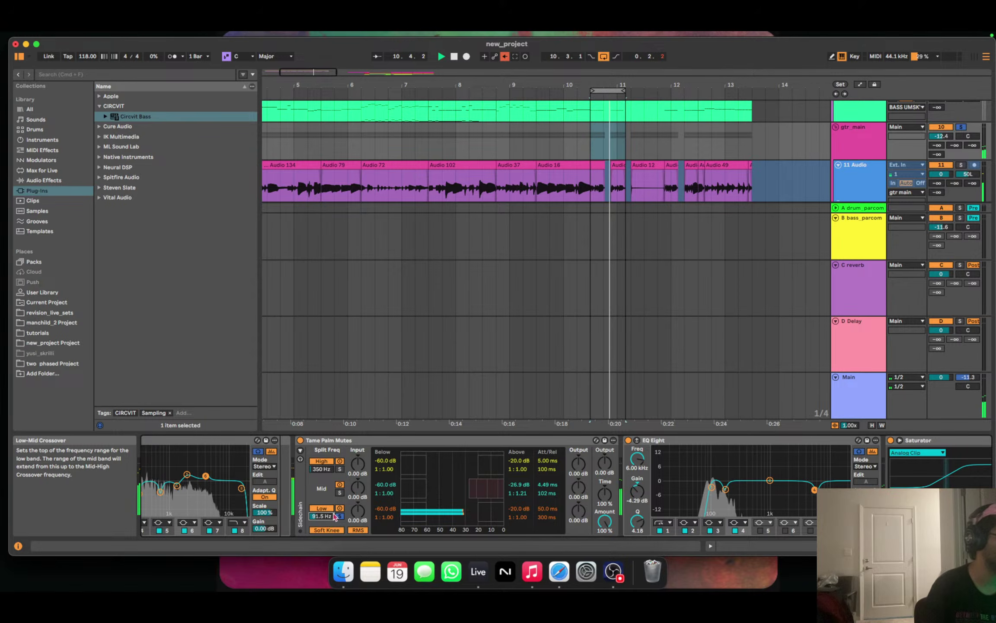
Audition the high band in solo, try a 329 Hz mid-high crossover, and undo that crossover change.
left_click(340, 470)
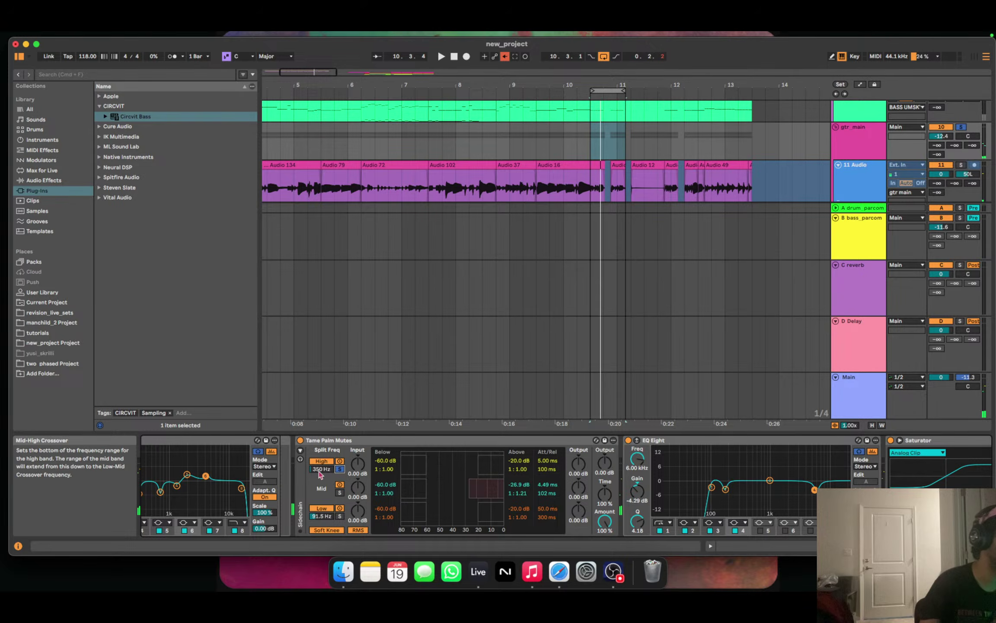
key("space")
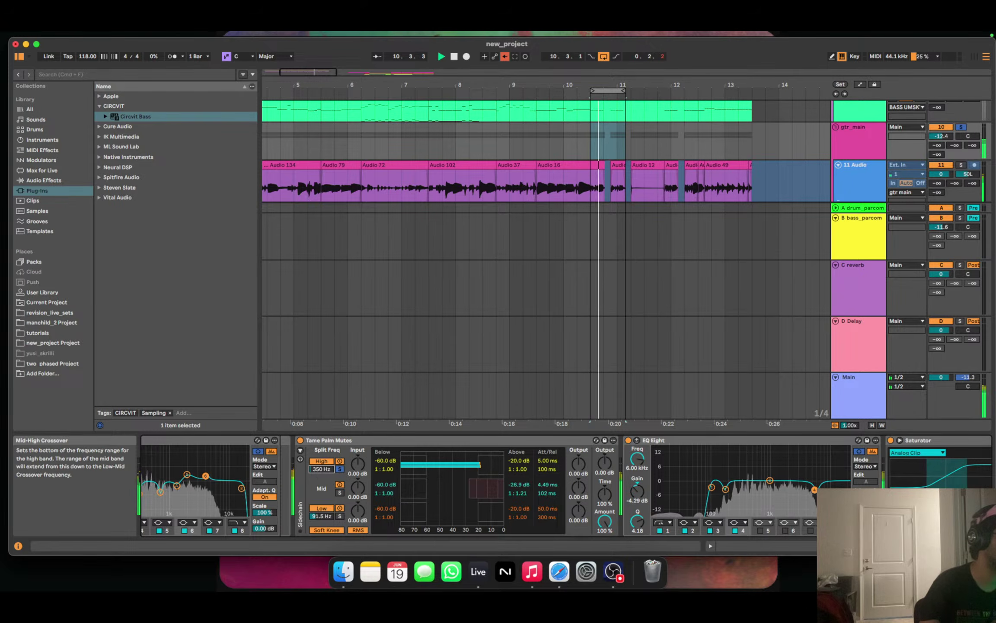
left_click_drag(322, 468, 319, 474)
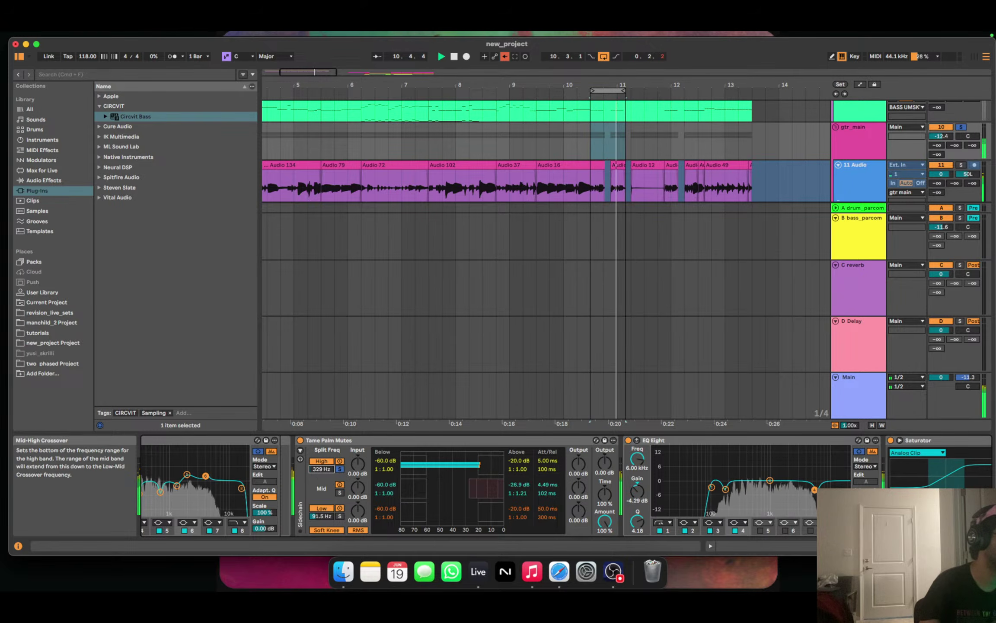
key("super+z")
key("space")
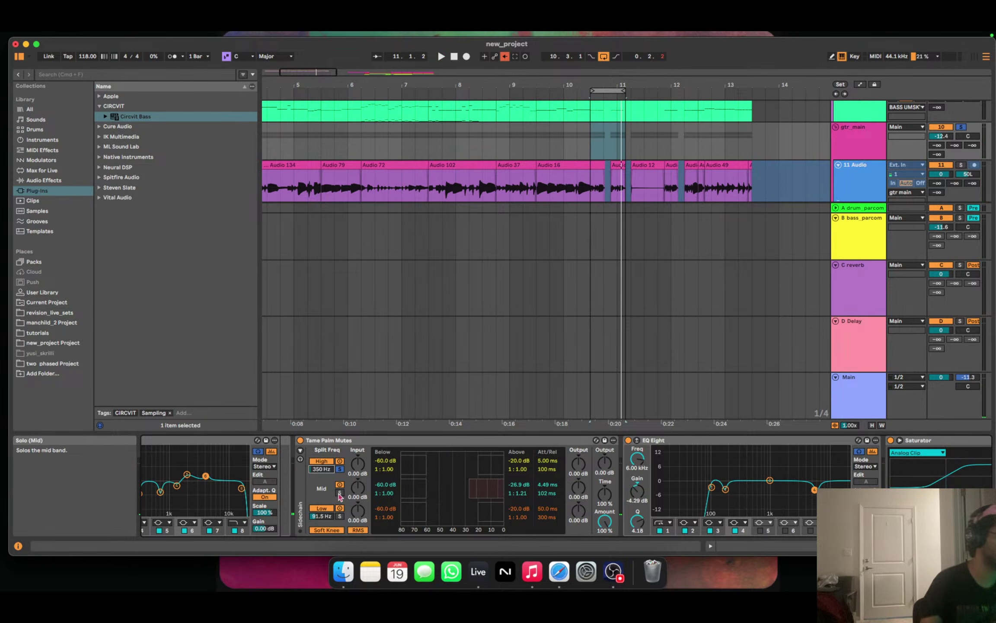
Solo the mid band of Tame Palm Mutes and compare the loop with the band's processing off and on.
left_click(340, 494)
left_click(340, 485)
key("space")
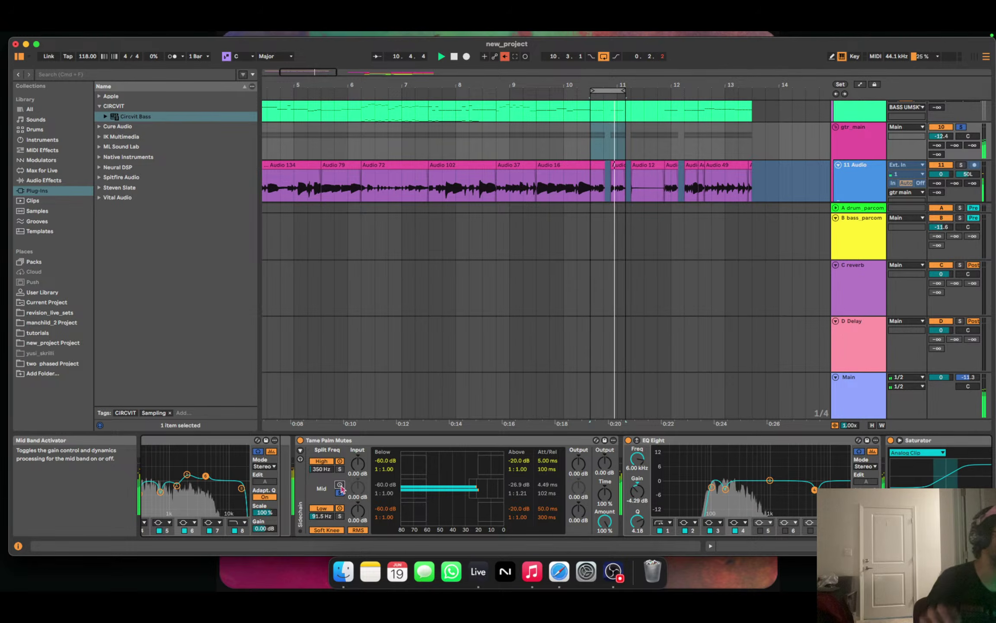
key("space")
left_click(340, 485)
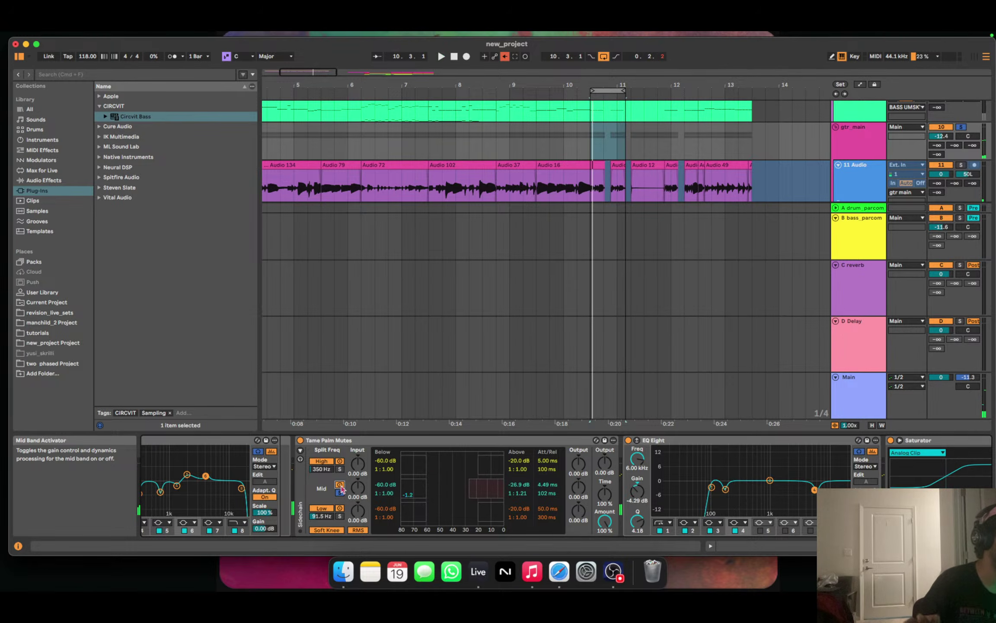
key("space")
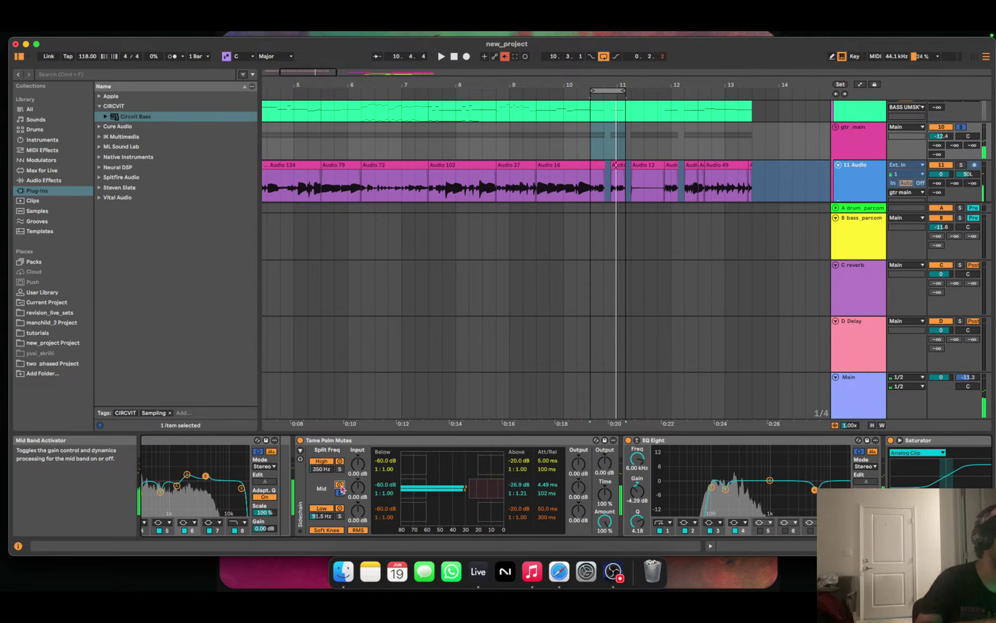
key("space")
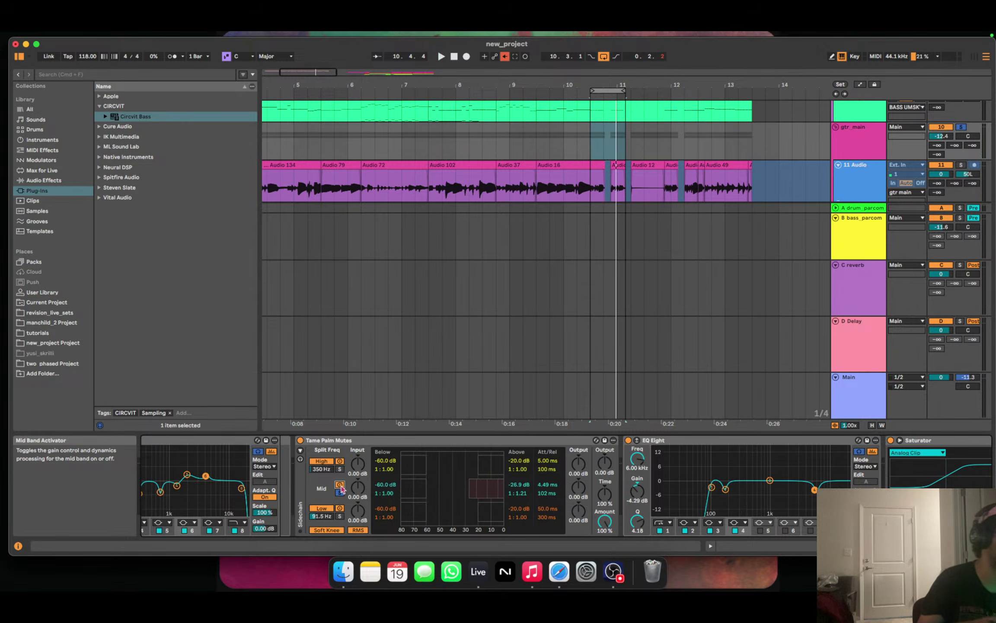
Set the mid band's attack to 2.10 ms, try a 79.5 ms release, and return the release to 102 ms.
key("space")
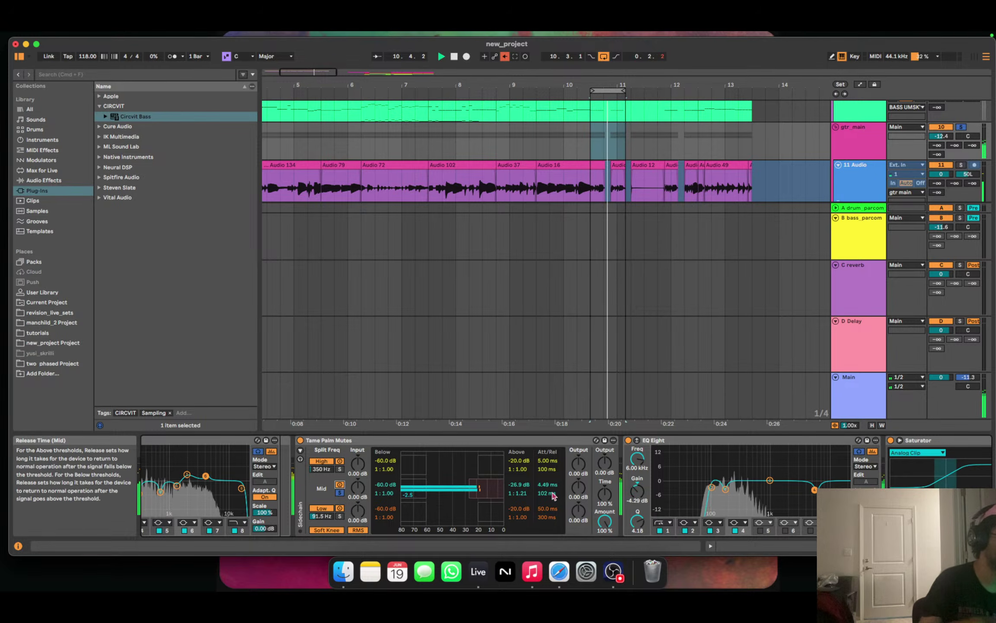
key("space")
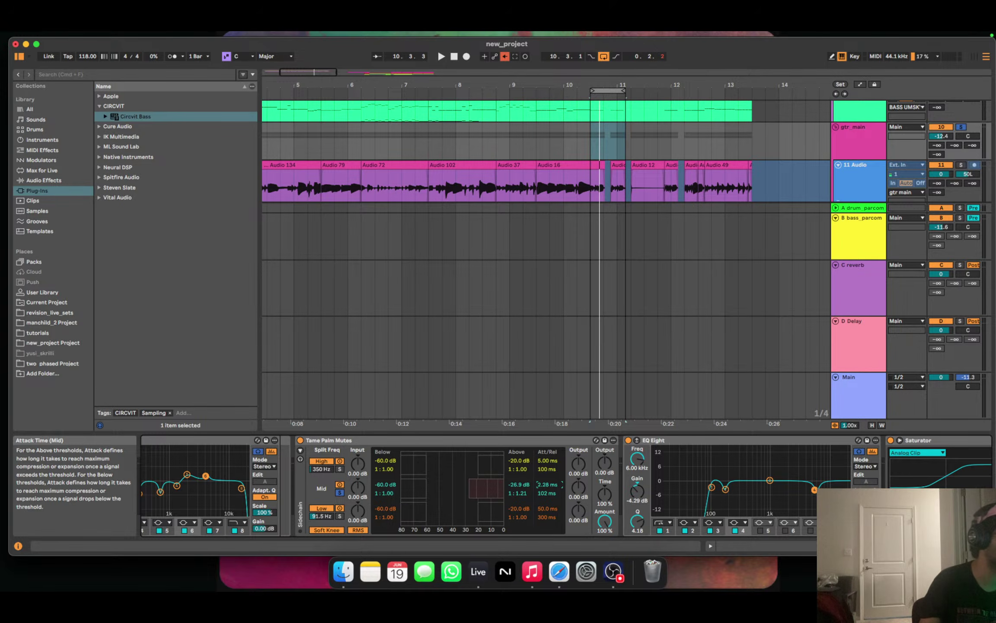
key("space")
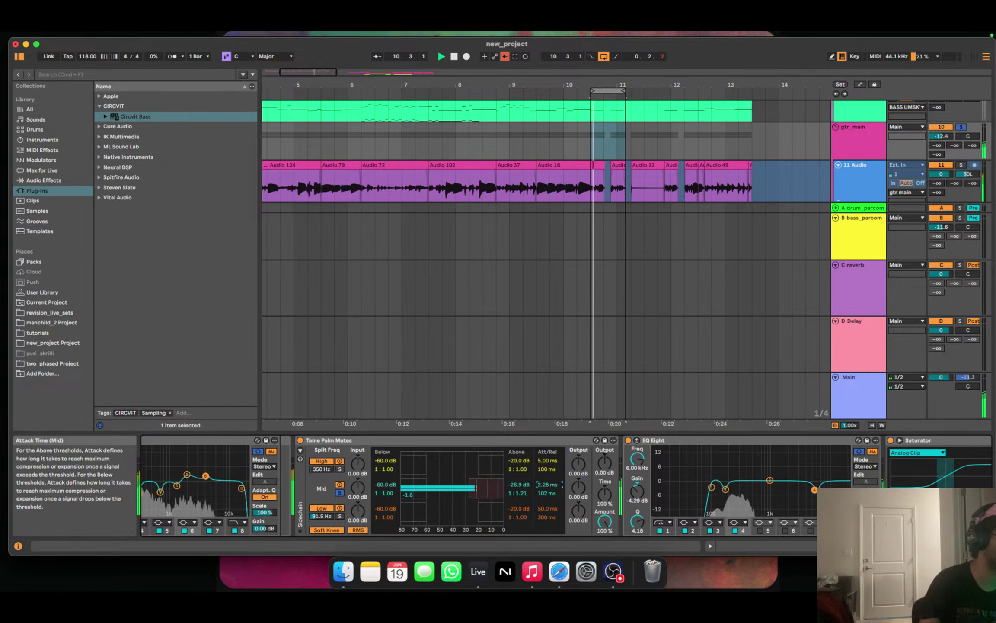
key("space")
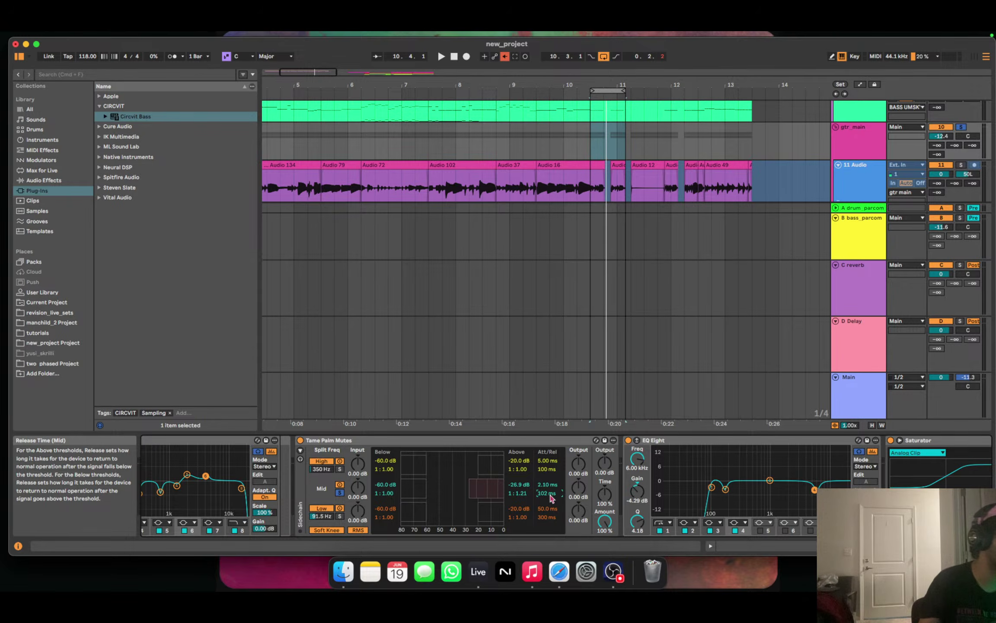
key("space")
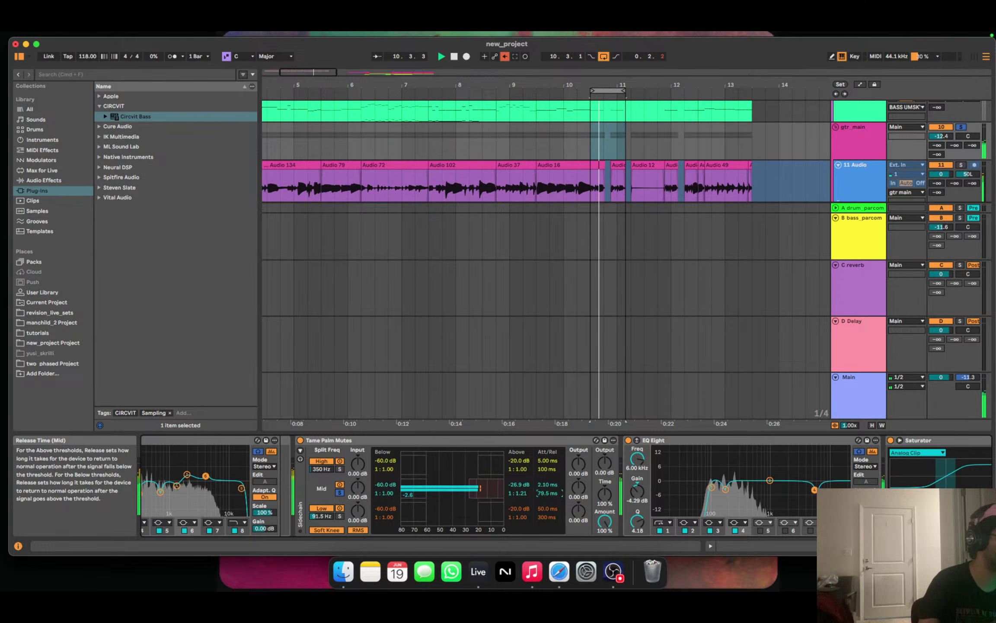
left_click_drag(547, 493, 548, 504)
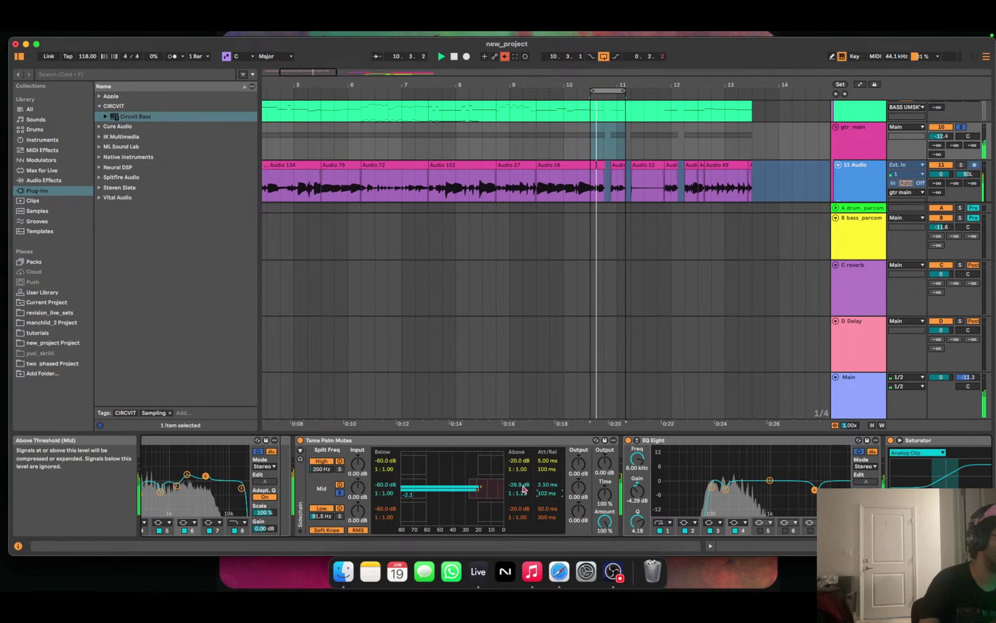
Raise the mid band's above-threshold ratio to 1:1.39 while listening to the looped passage.
left_click_drag(521, 493, 521, 485)
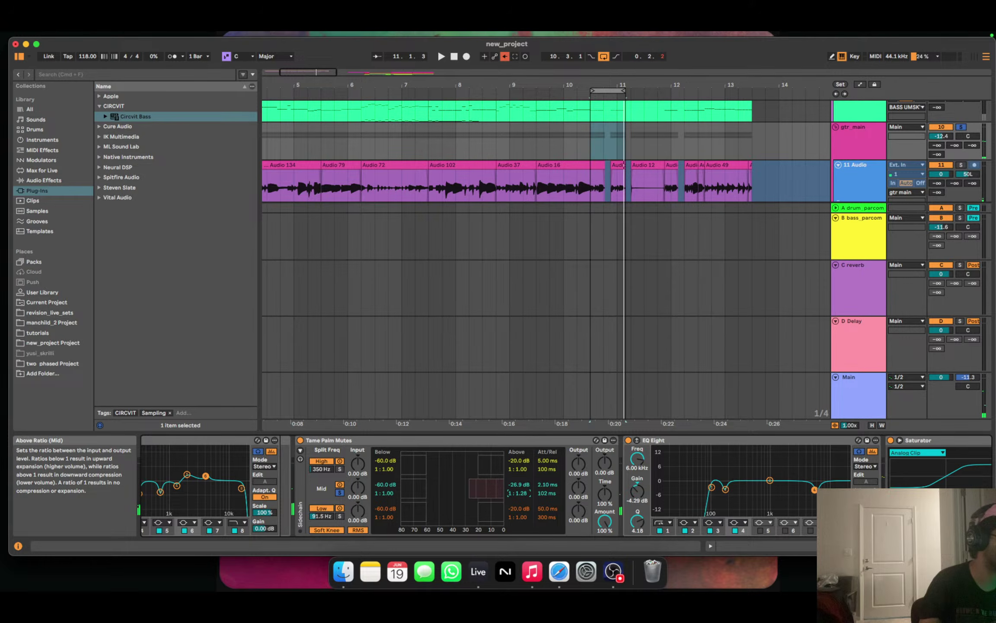
key("space")
left_click_drag(518, 493, 517, 491)
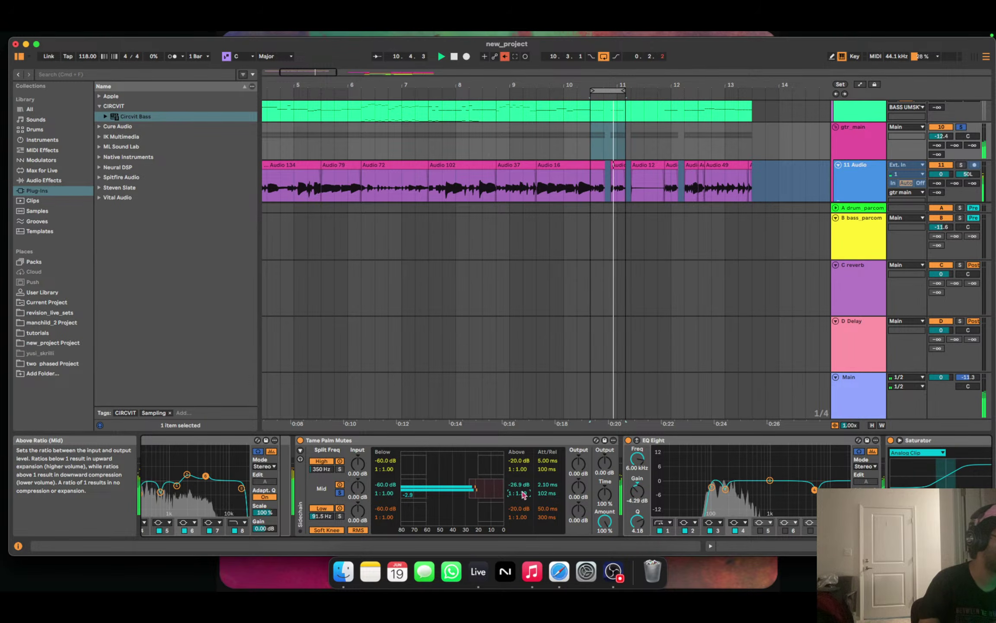
key("space")
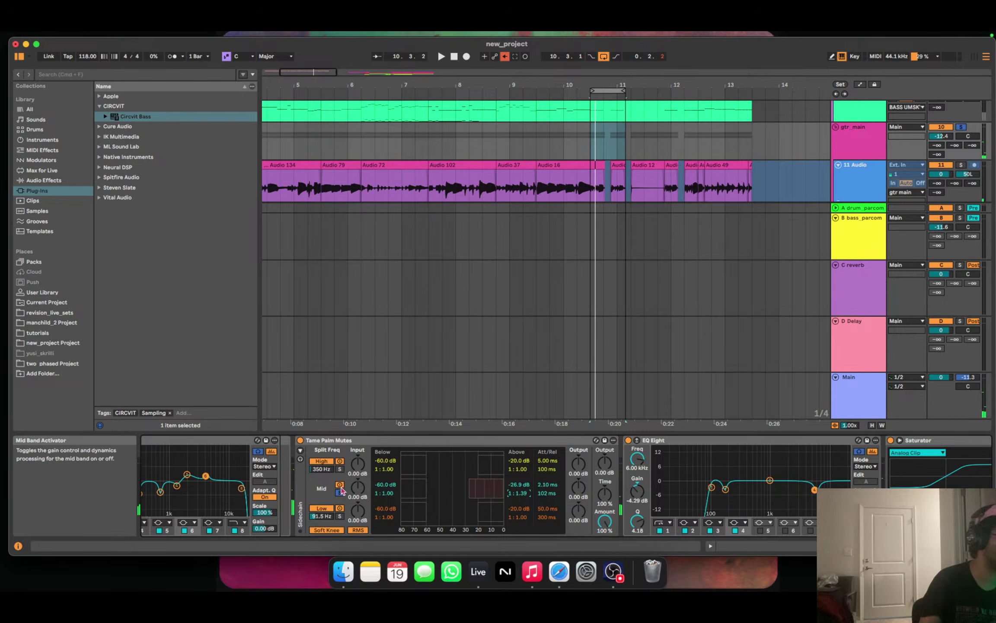
Compare the mid band's processing off and on, unsolo the band, and bypass the whole Tame Palm Mutes device.
key("space")
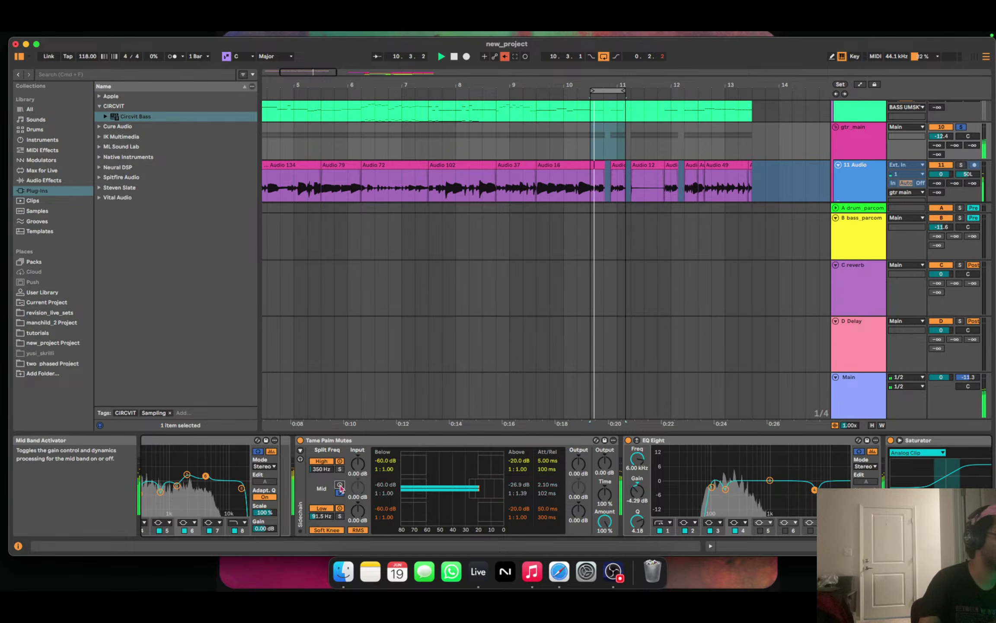
left_click(340, 492)
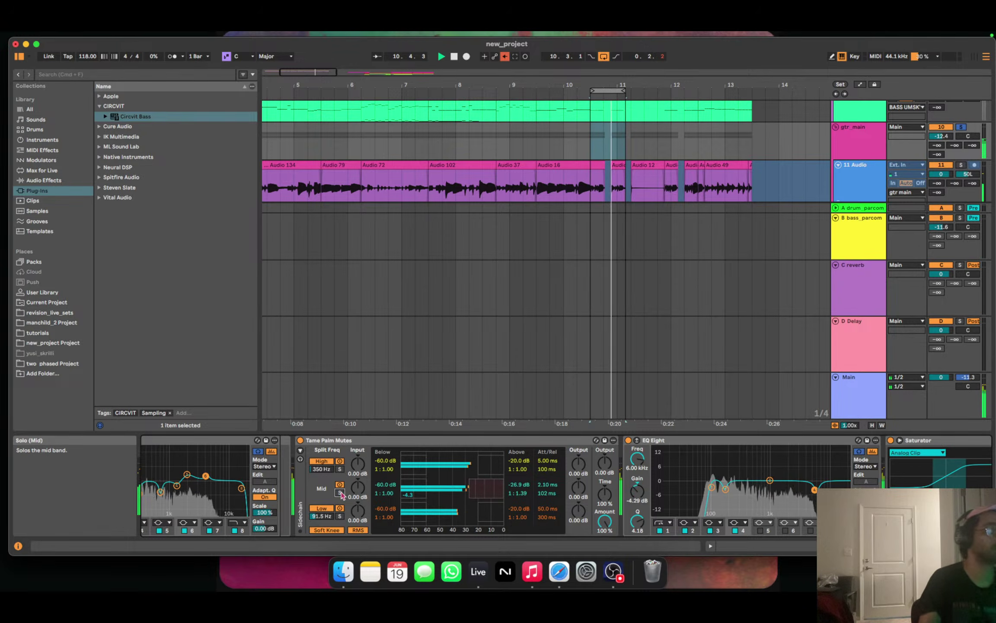
left_click(299, 440)
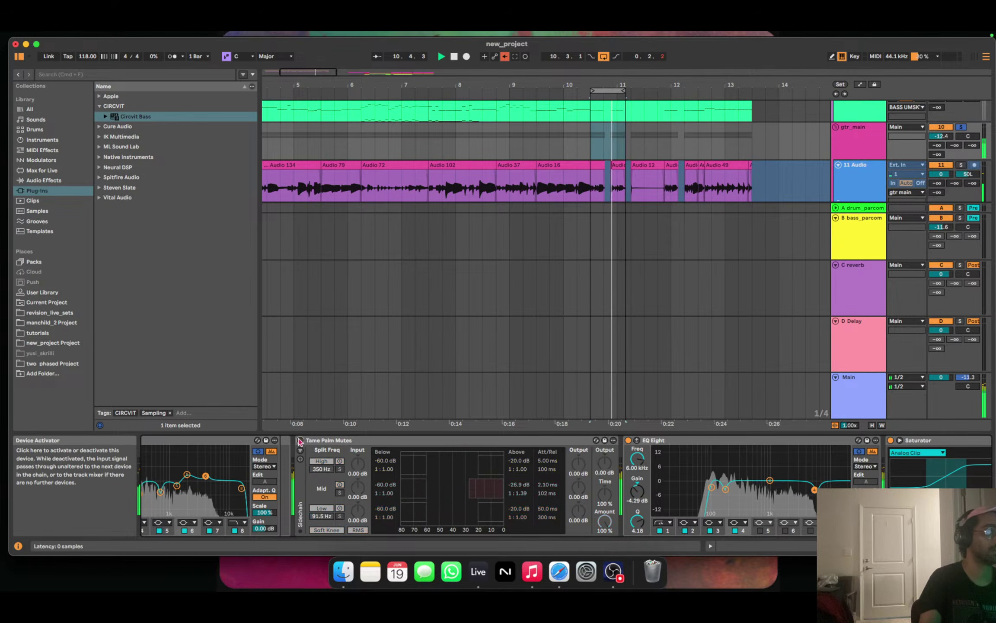
Compare the looped passage with the whole Tame Palm Mutes device bypassed and active, leaving the device switched on.
left_click(299, 441)
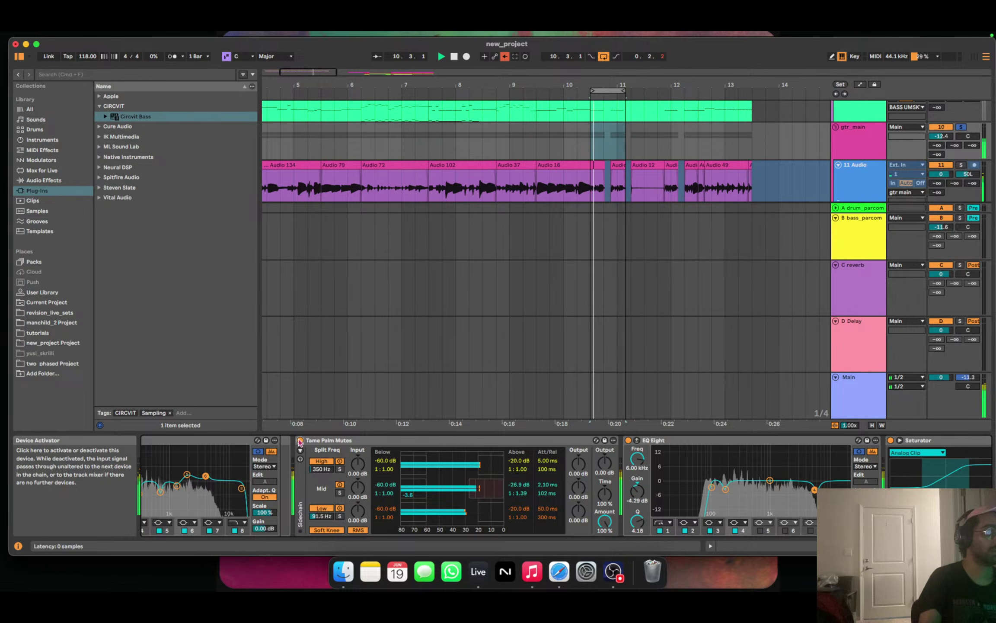
left_click(299, 440)
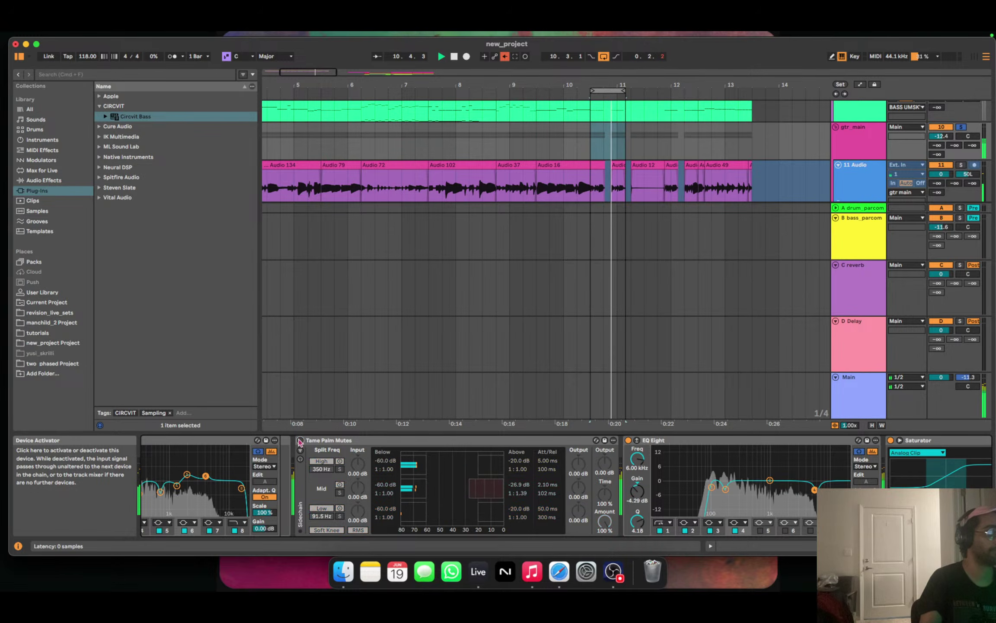
left_click(299, 441)
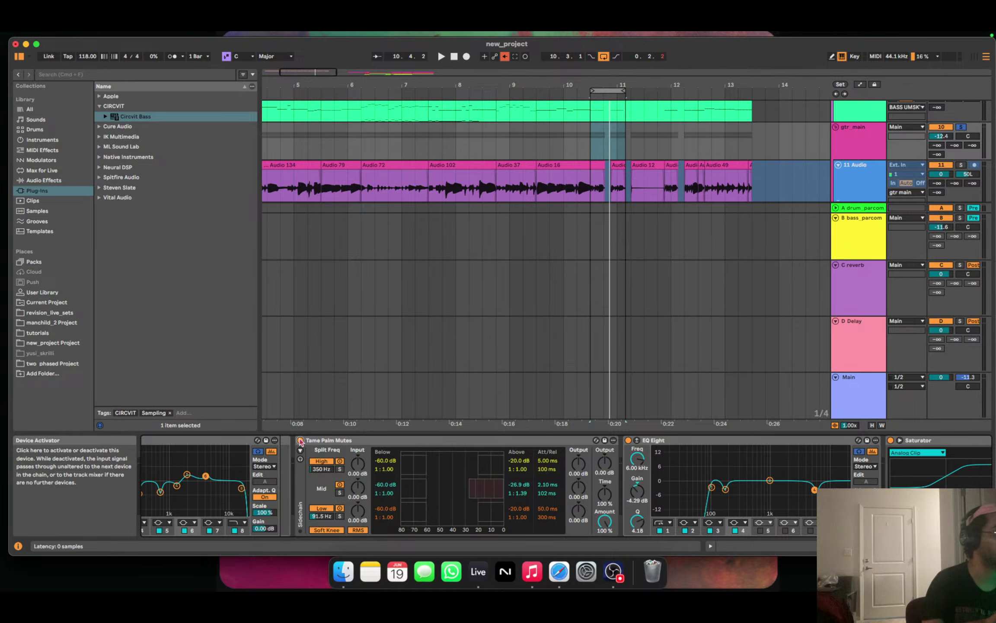
left_click(301, 440)
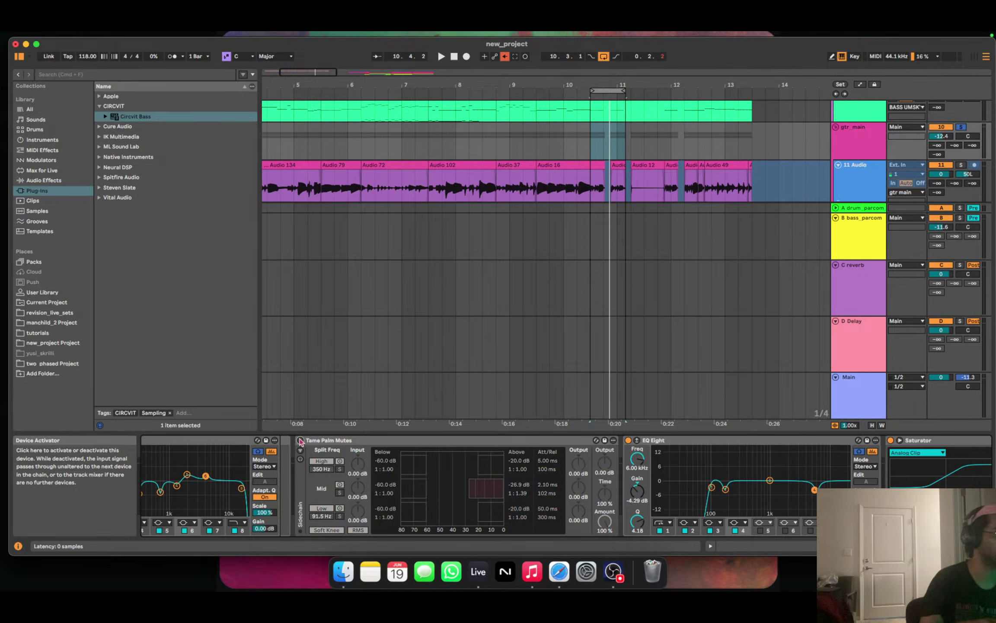
key("space")
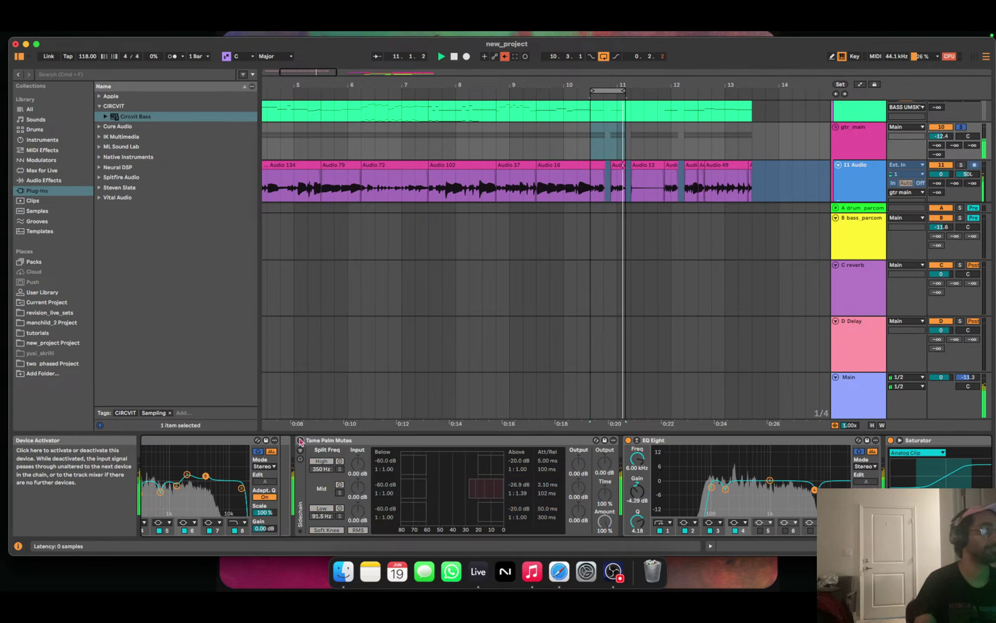
left_click(301, 440)
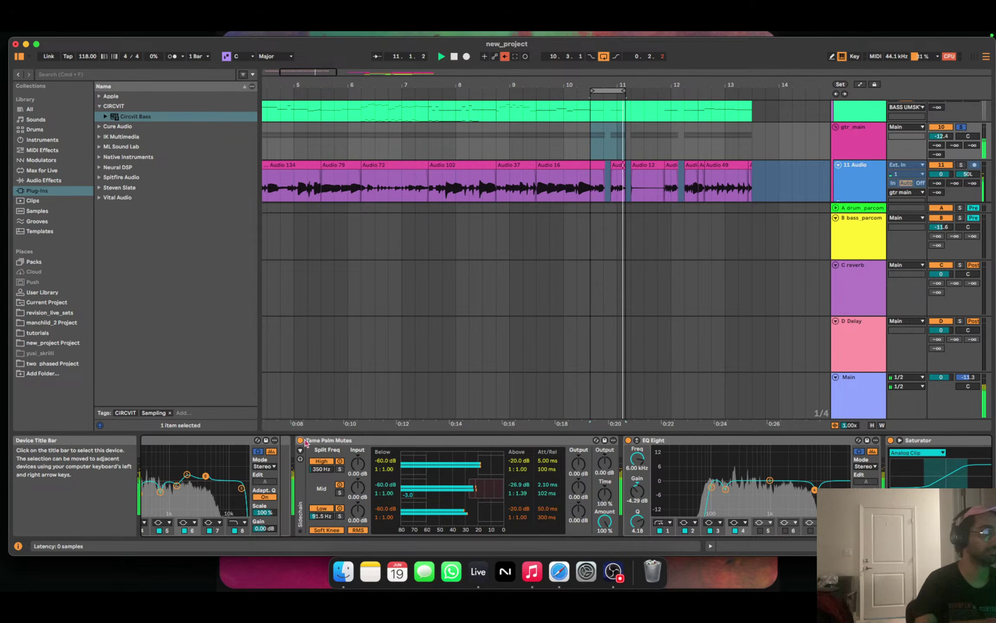
key("space")
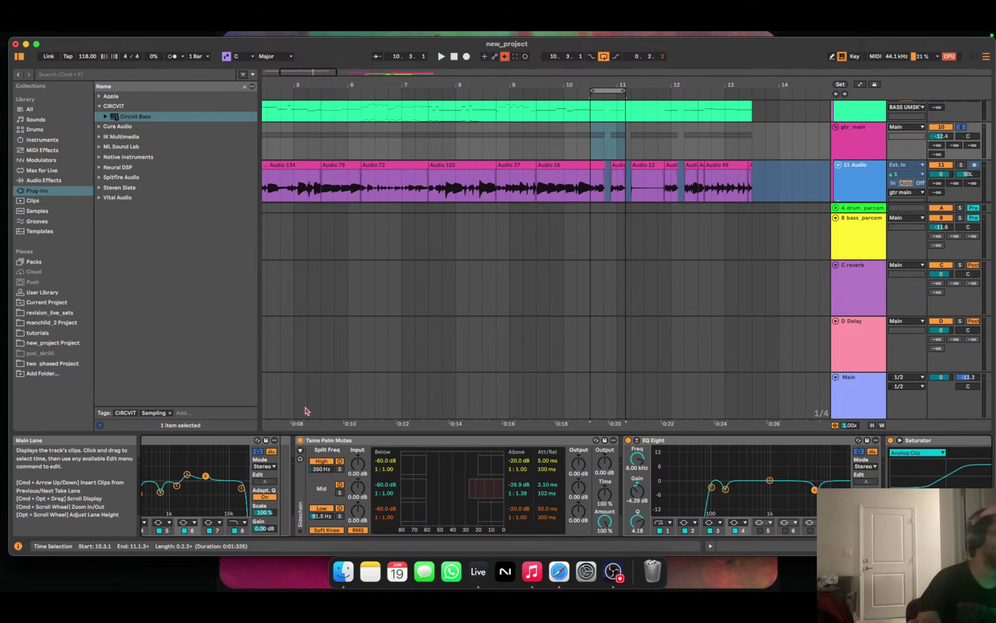
left_click(300, 441)
key("space")
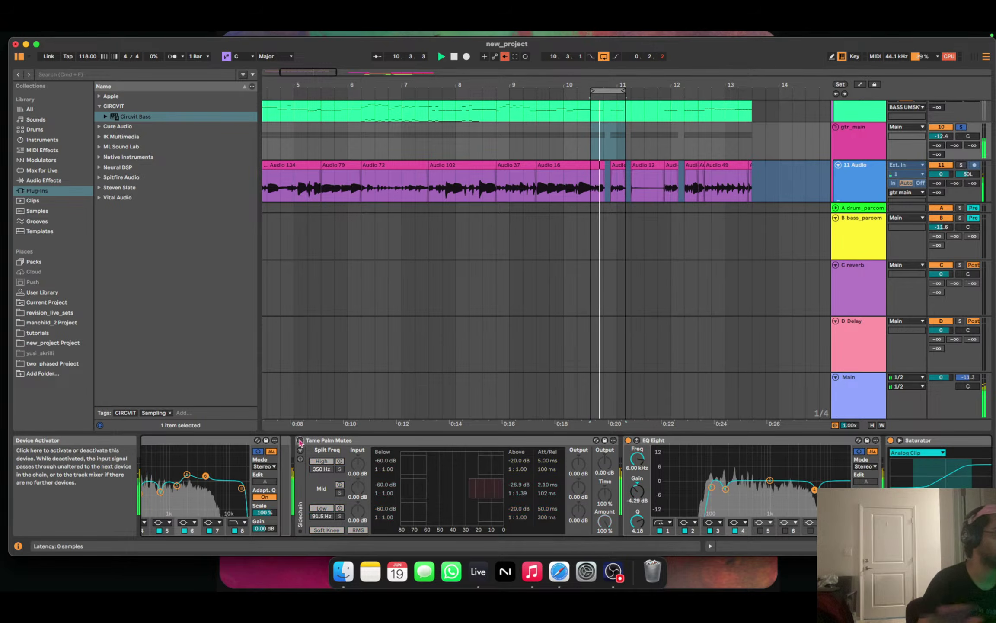
left_click(300, 440)
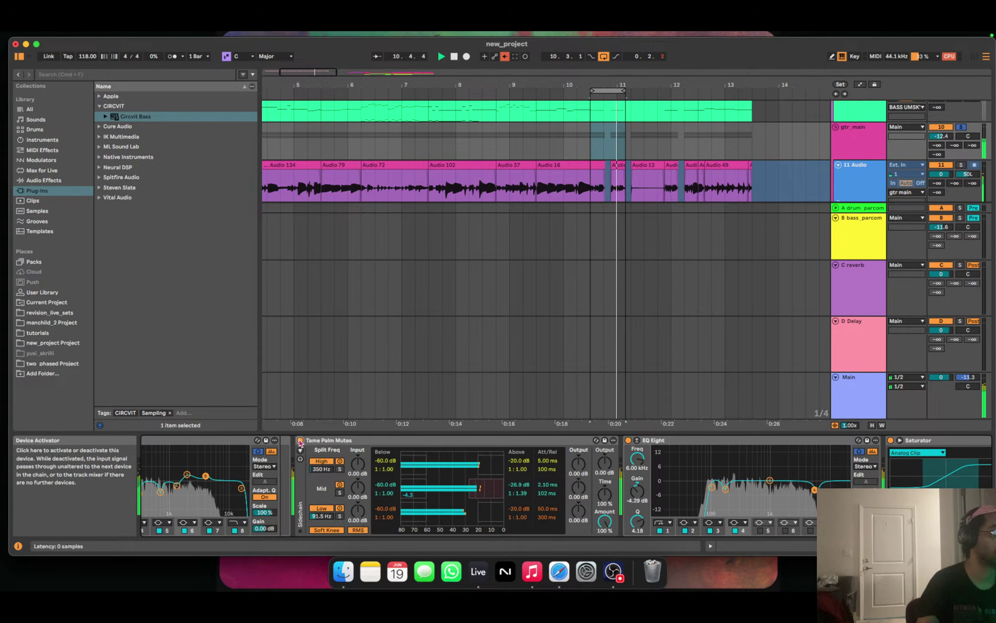
left_click(299, 441)
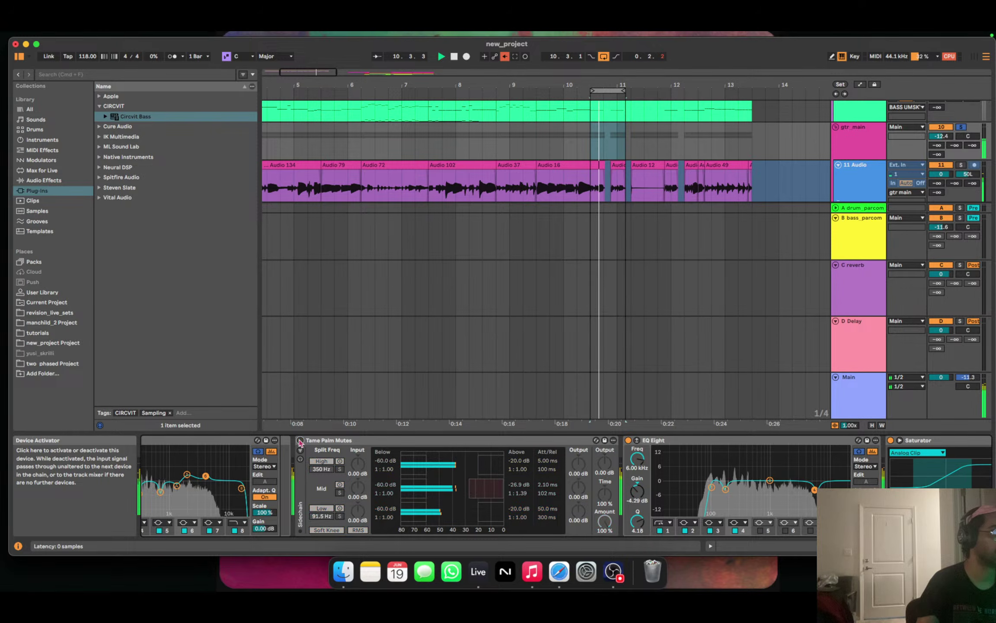
left_click(299, 440)
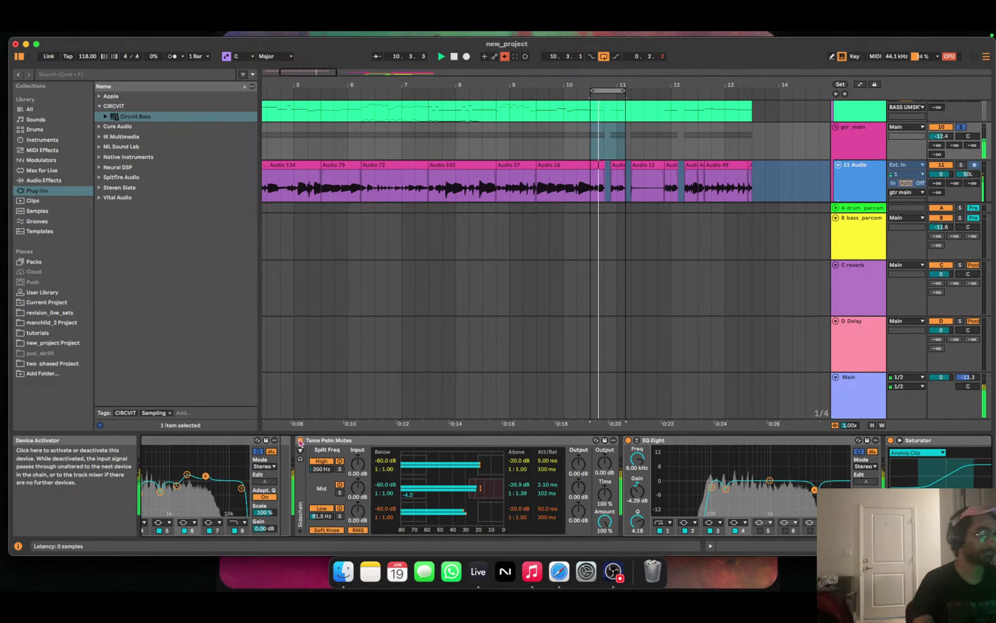
key("space")
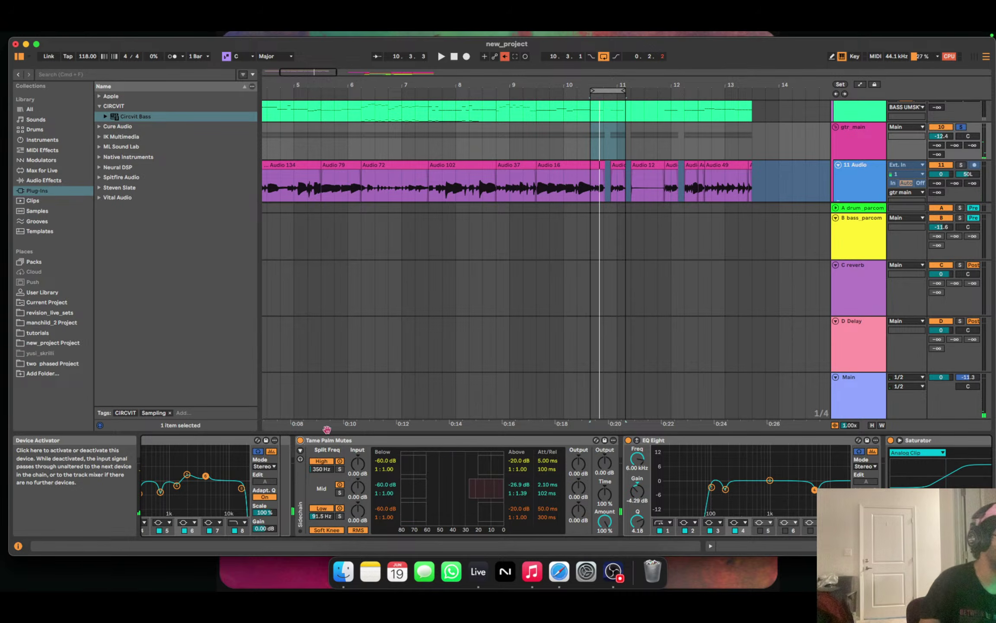
Fold Tame Palm Mutes and examine the following EQ Eight's curve, with its 171 Hz band selected, in the enlarged display during playback.
double_click(358, 444)
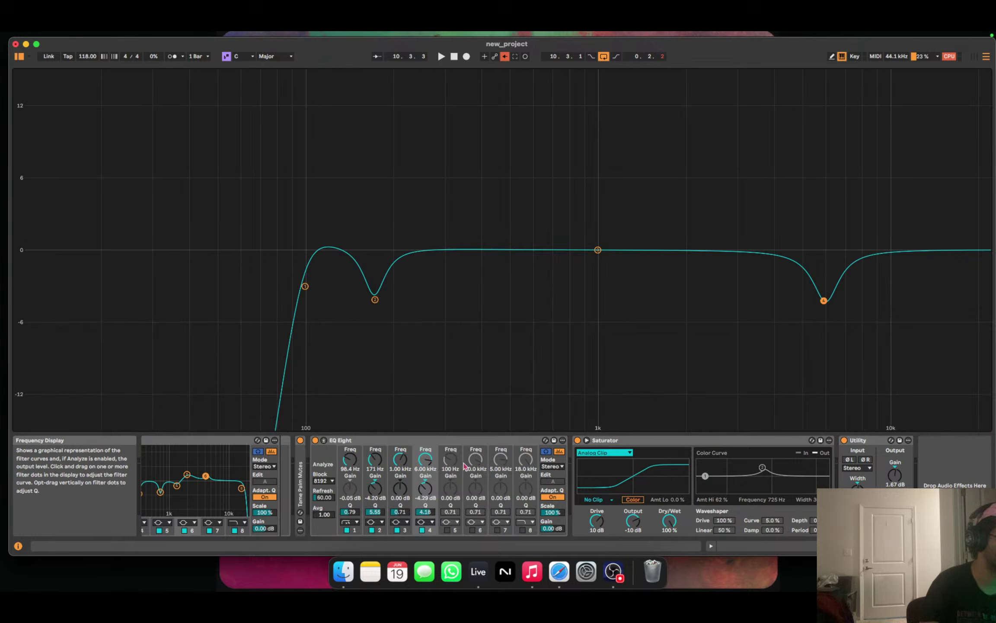
left_click(324, 440)
left_click(324, 440)
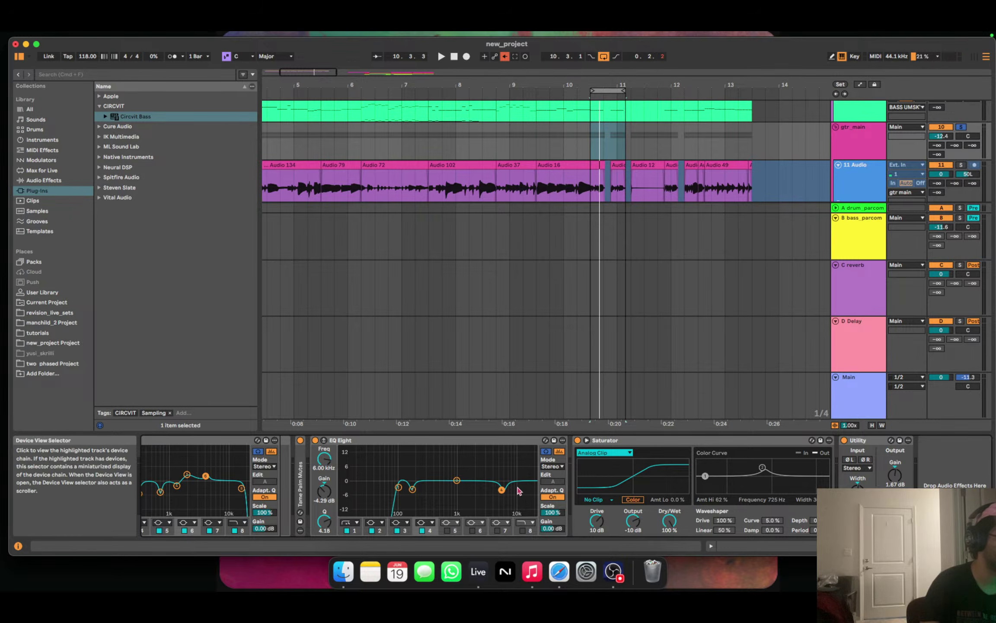
left_click(323, 440)
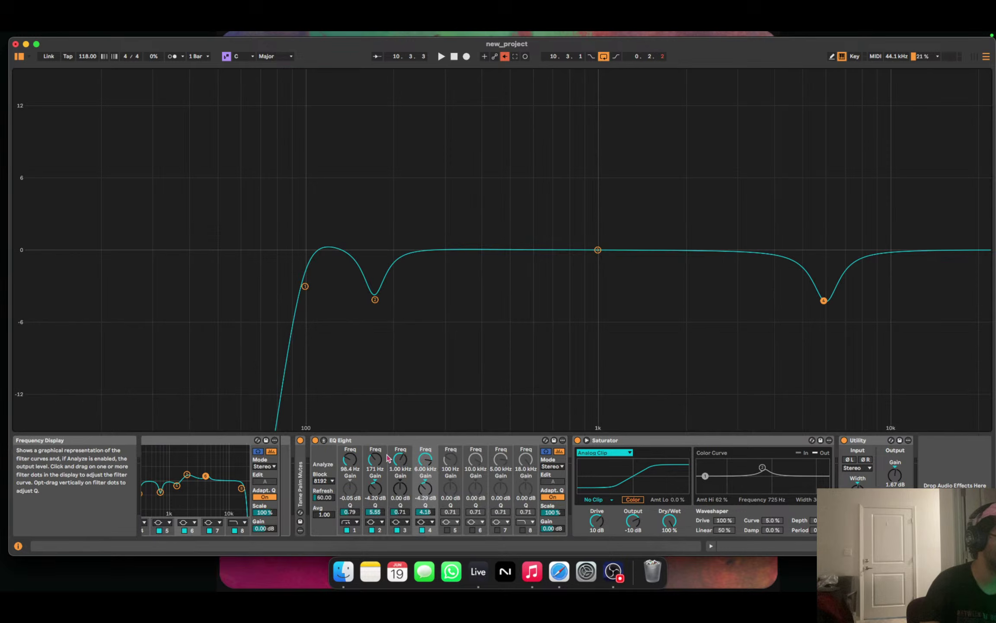
left_click(375, 300)
key("space")
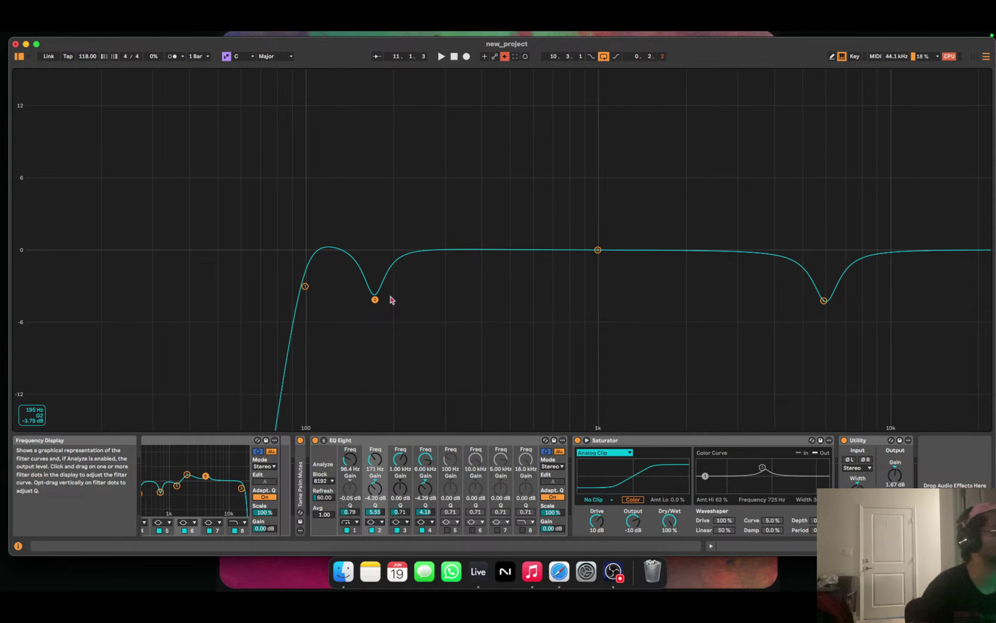
key("space")
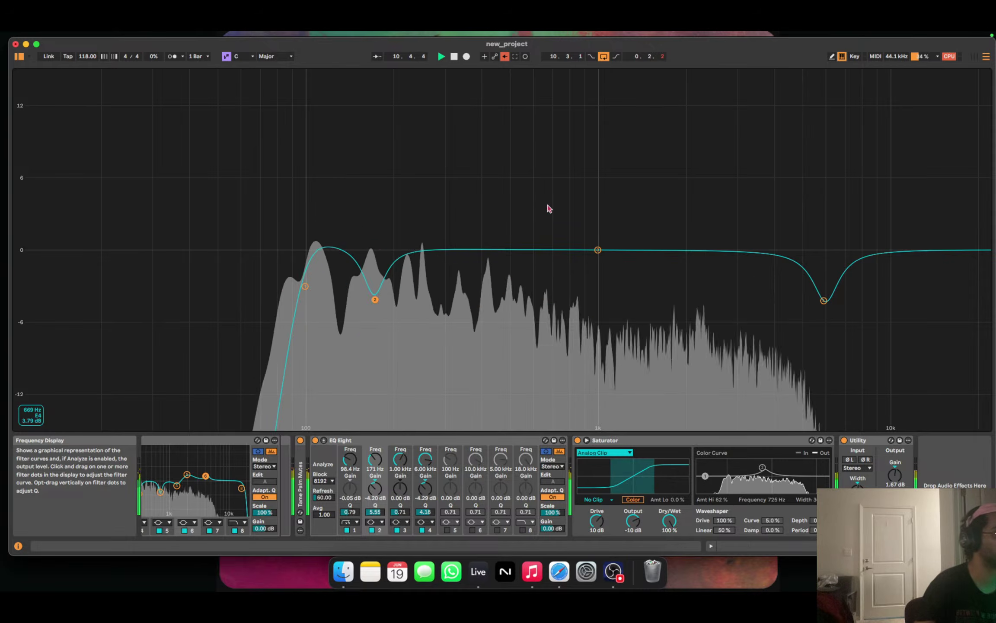
key("Tab")
key("space")
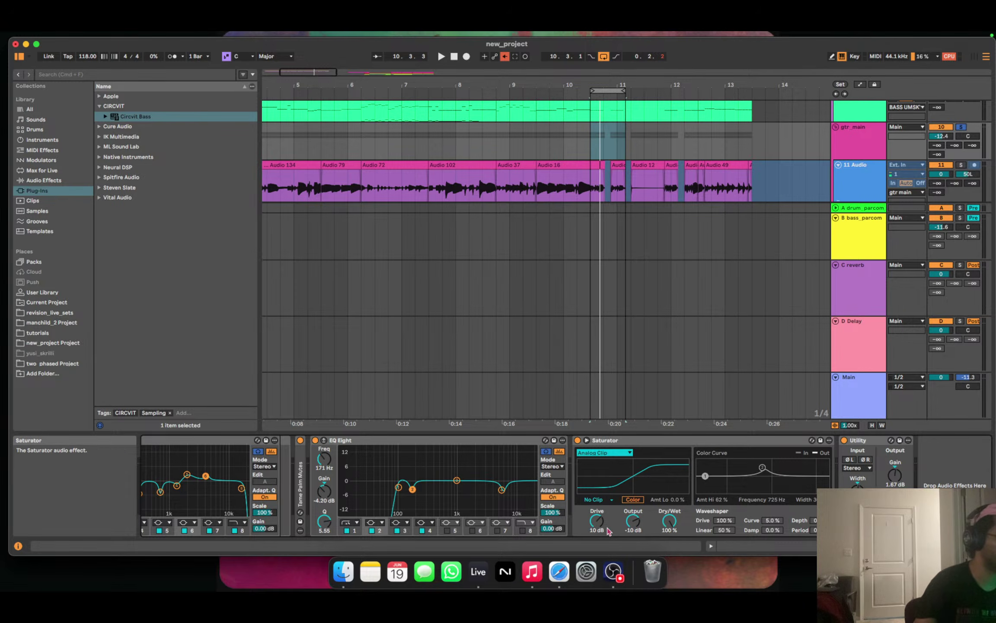
Lower the Saturator's drive to 5.1 dB while listening to the looped guitars.
key("space")
mouse_move(596, 529)
left_mouse_down()
mouse_move(596, 545)
mouse_move(596, 522)
mouse_move(596, 534)
left_mouse_up()
key("space")
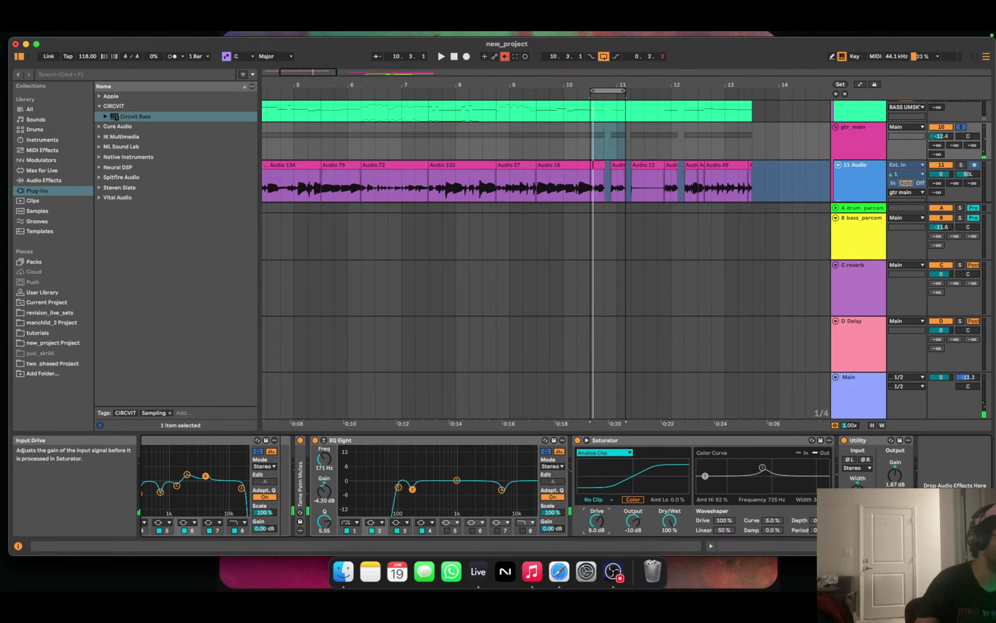
key("space")
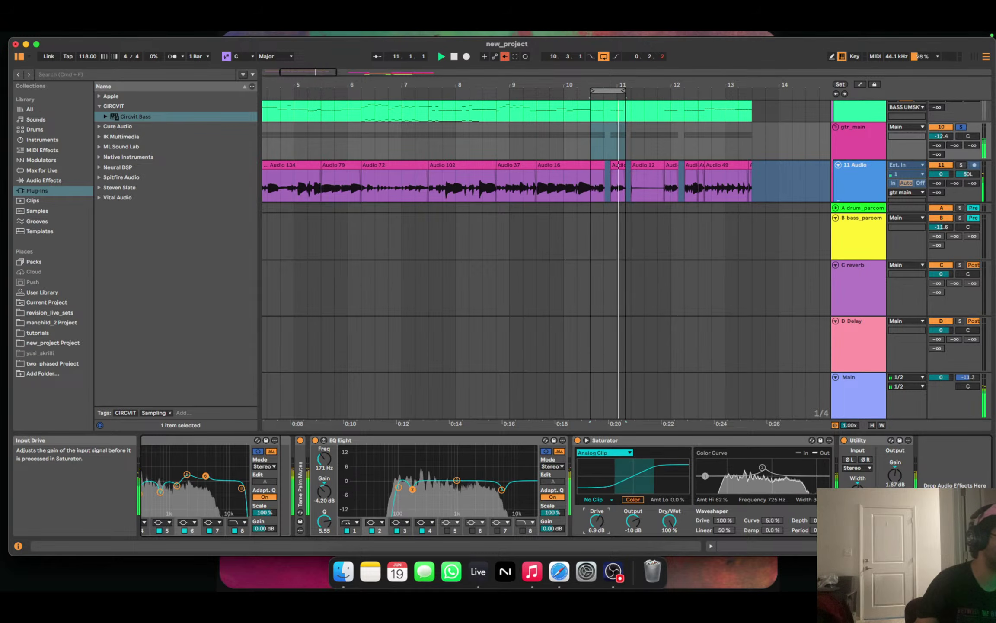
left_click_drag(596, 537, 596, 543)
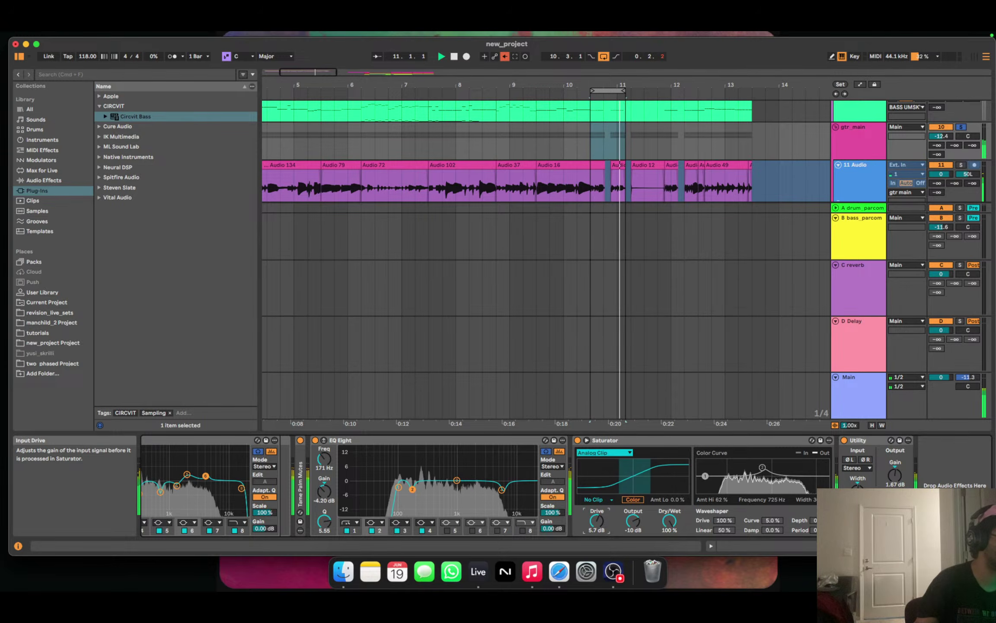
left_click_drag(596, 521, 596, 530)
key("space")
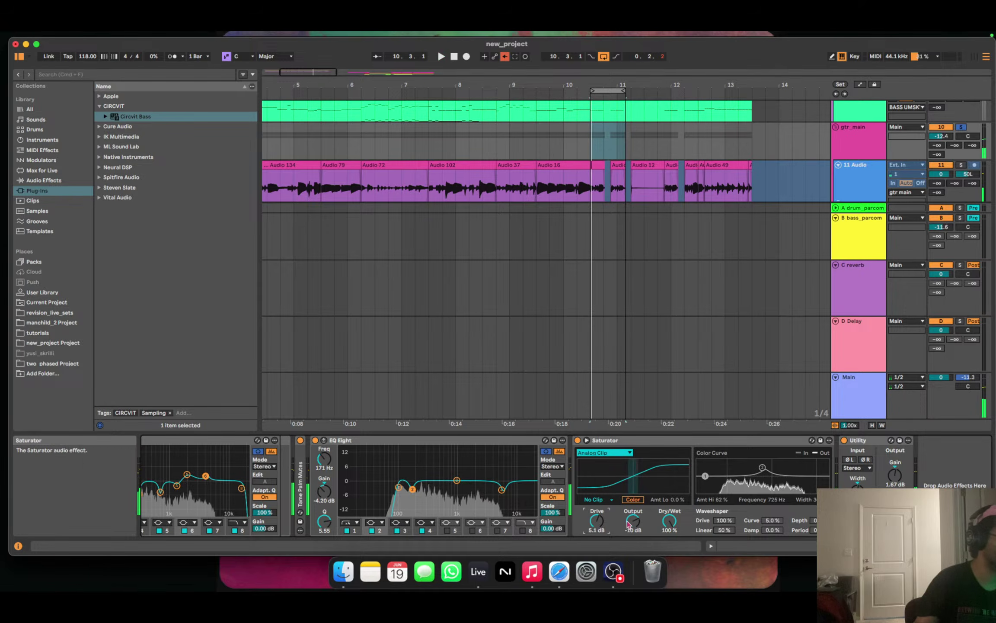
Set the Saturator's output to -5.1 dB to offset the drive.
left_click_drag(633, 521, 633, 526)
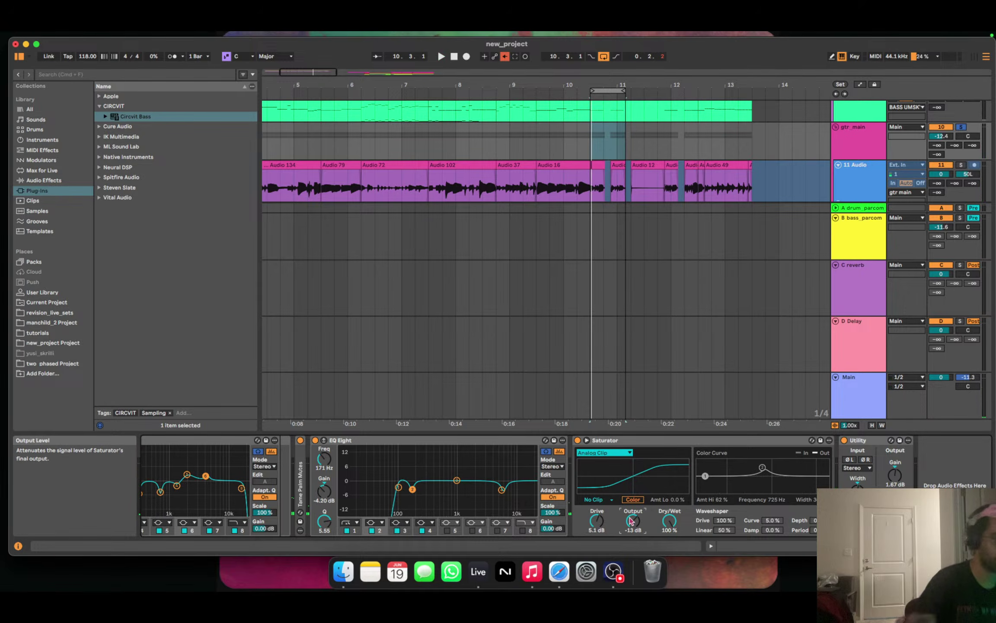
type("-5.1")
key("Return")
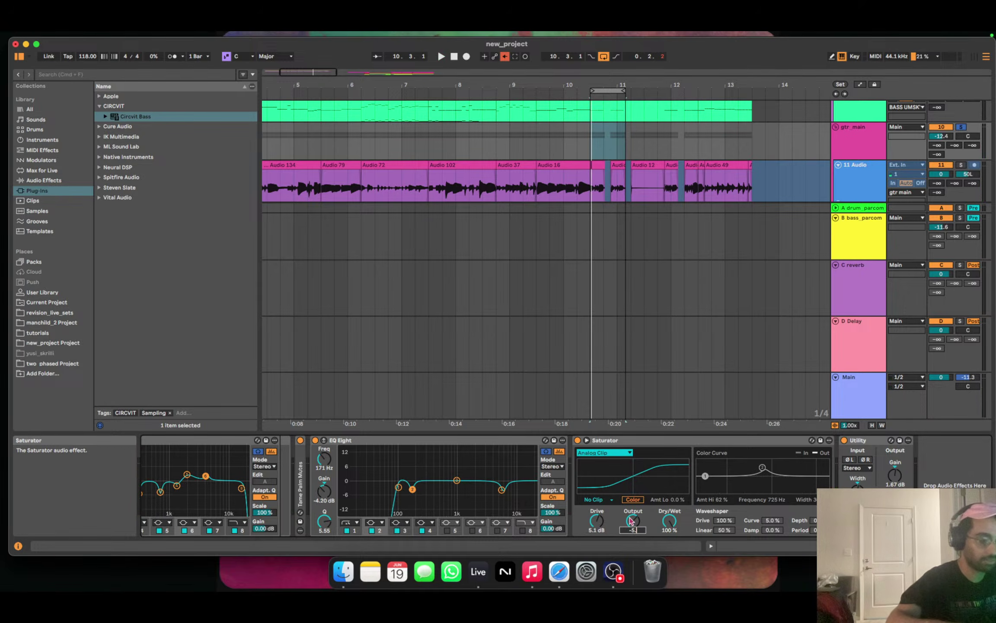
Try a Utility gain of -2.78 dB on the guitars, unsolo gtr_main, and raise the gain to 2.22 dB.
key("space")
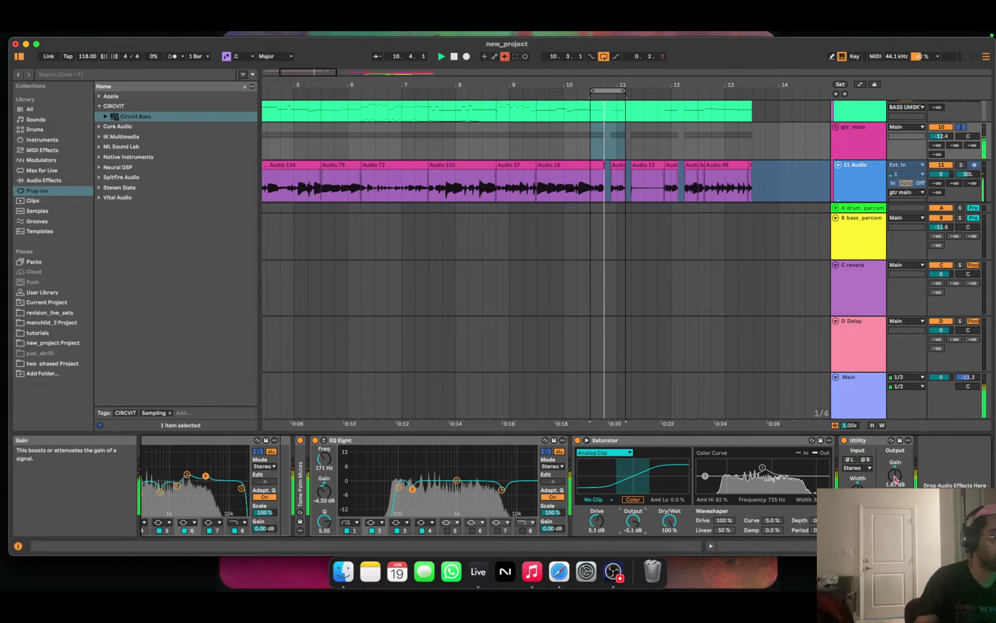
left_click_drag(894, 475, 894, 487)
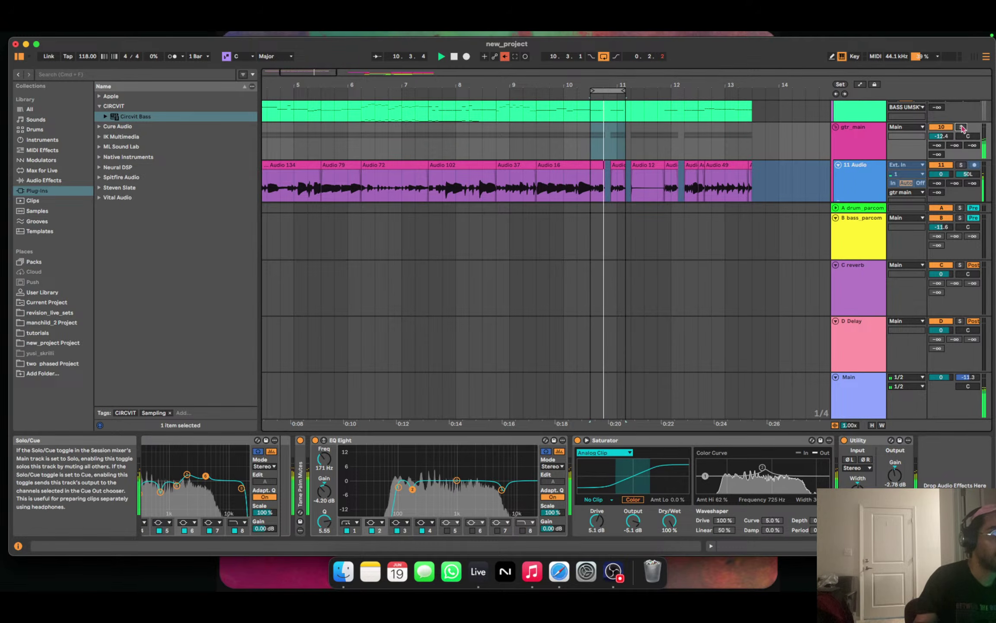
left_click_drag(894, 476, 894, 463)
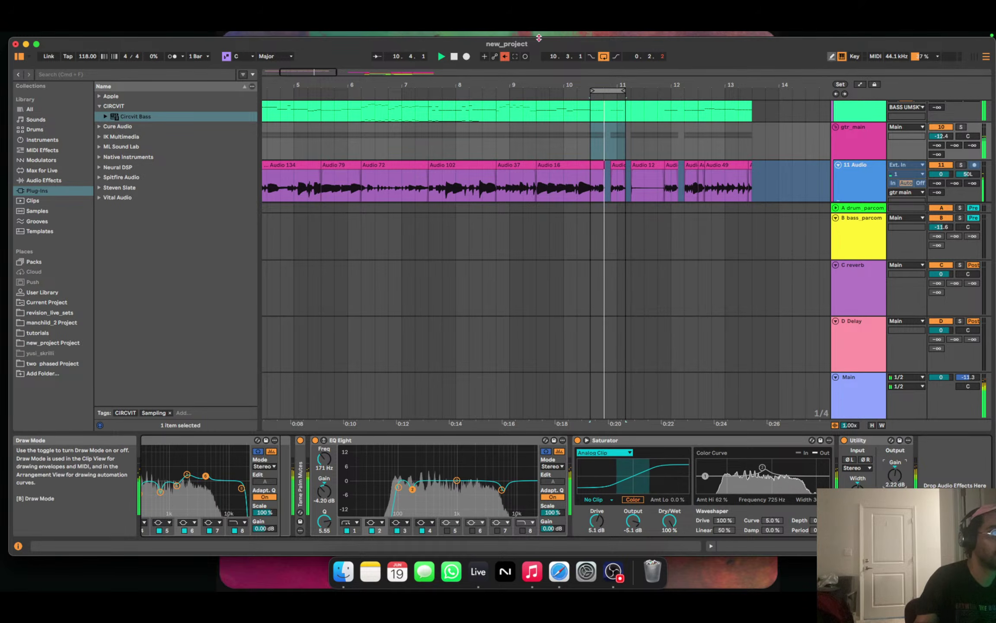
Turn off looping, play the mix from 6.3.1, and set the gtr_main Utility gain to 2.00 dB.
left_click(604, 57)
left_click(373, 194)
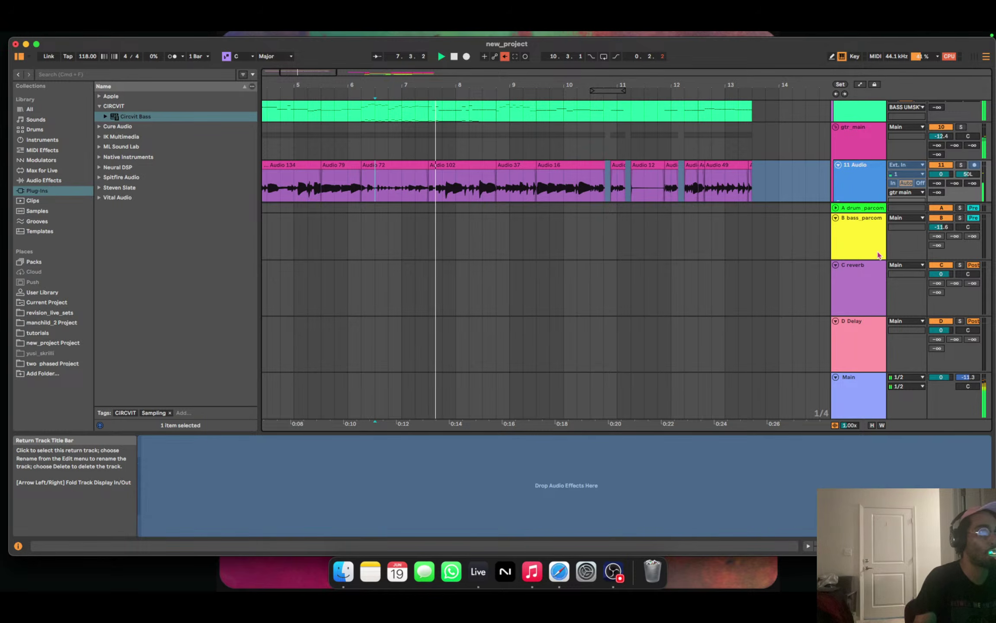
left_click(855, 161)
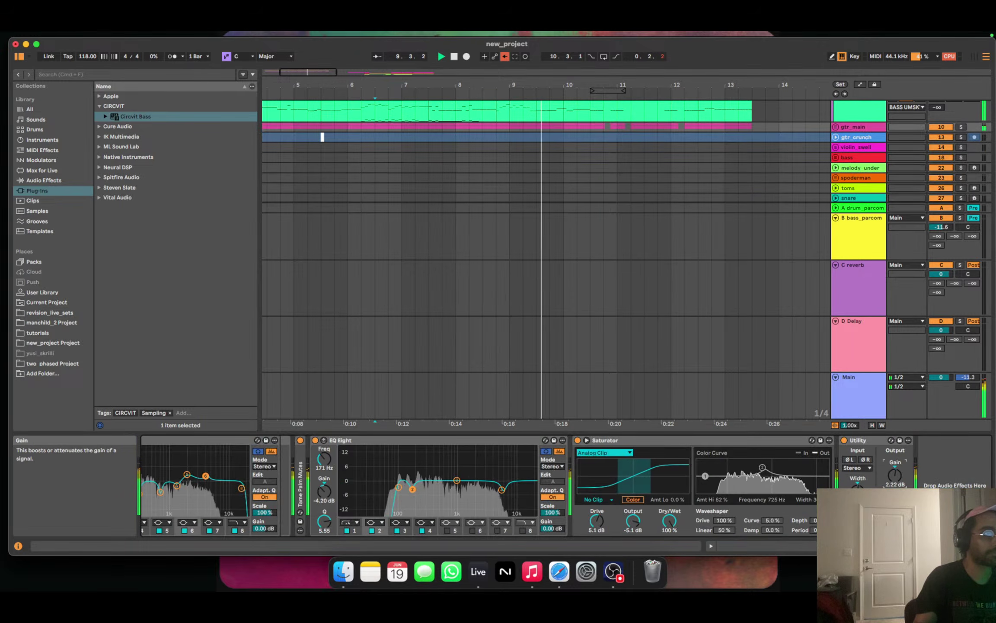
left_click_drag(895, 475, 895, 479)
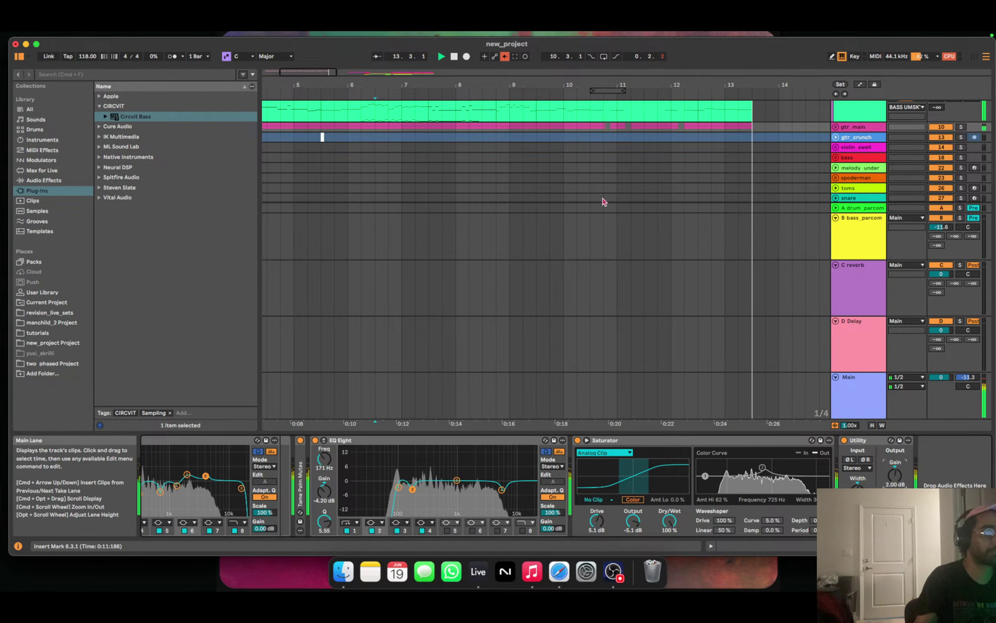
key("space")
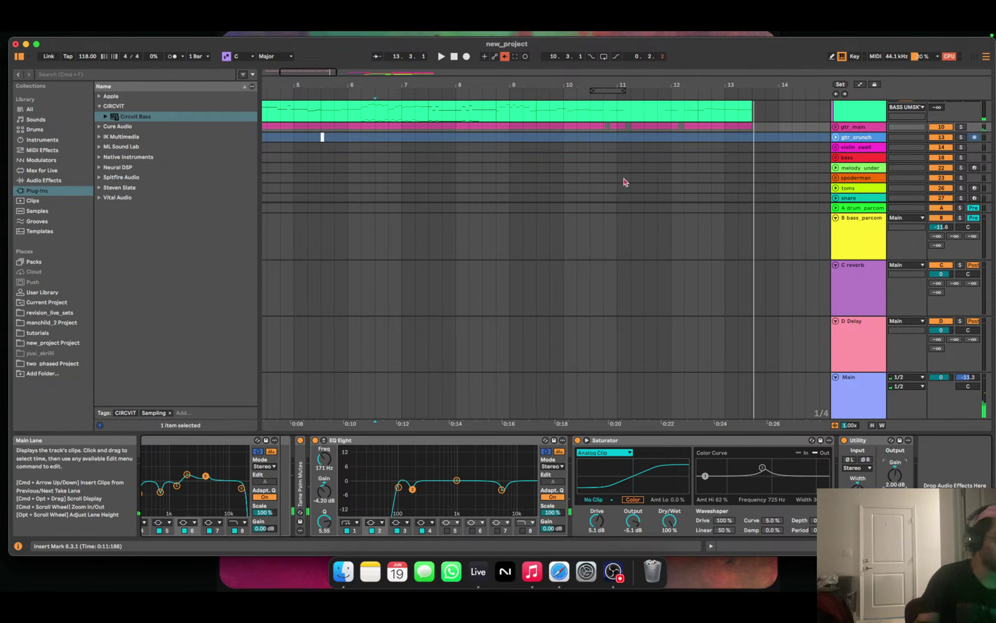
Save the Live Set and bring up the device chains of BASS_UMSKY and bass_midi.
key("super+s")
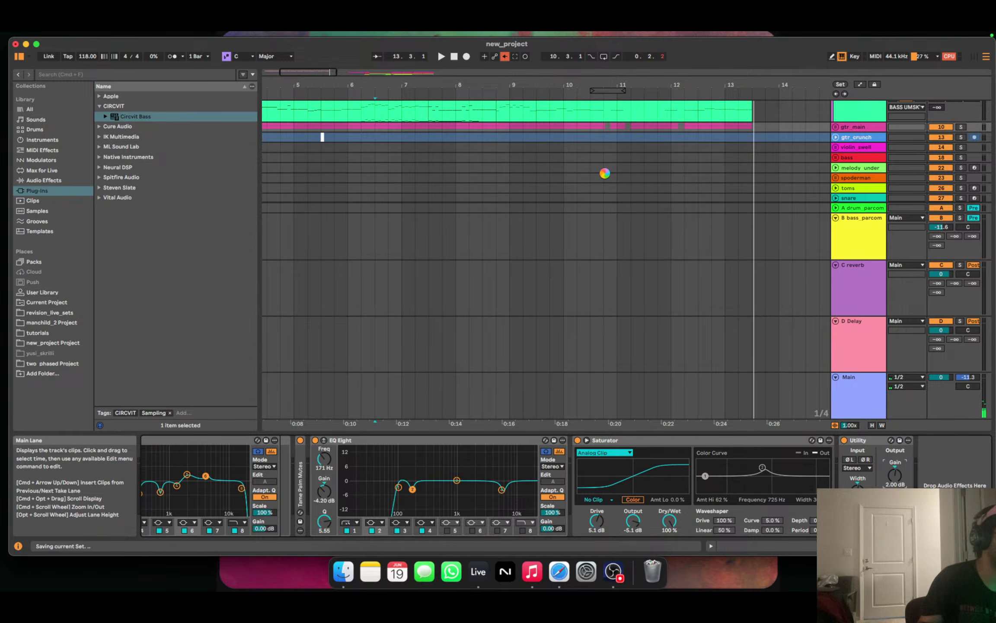
scroll(628, 180, "up", 3)
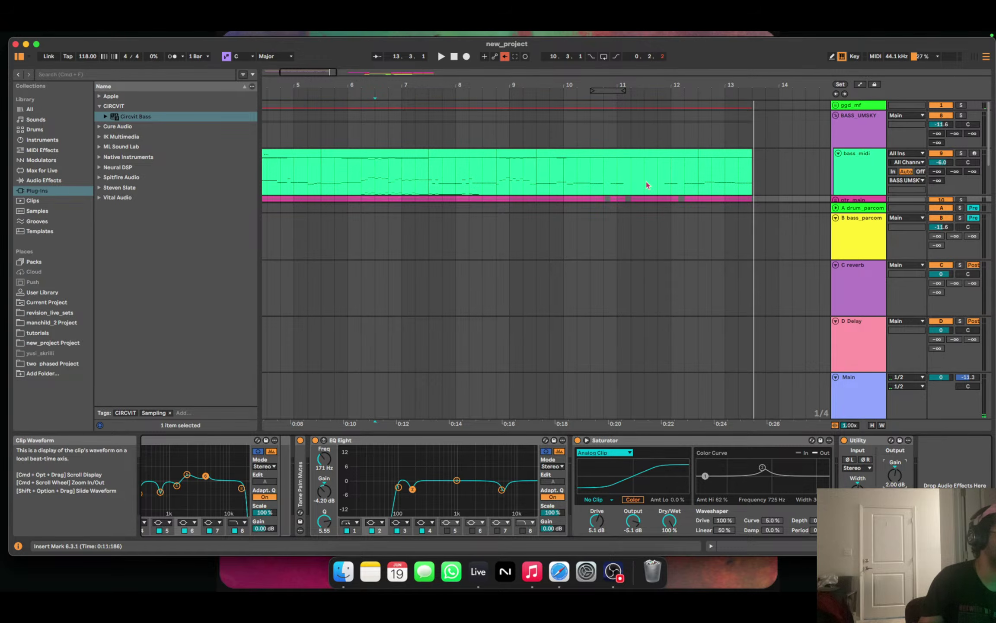
left_click(866, 141)
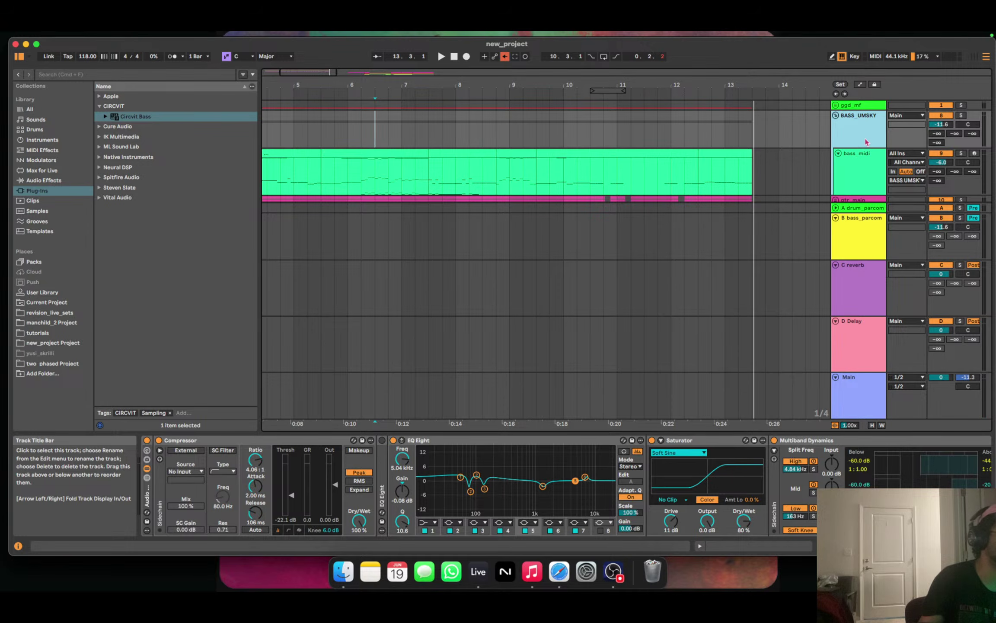
left_click(859, 175)
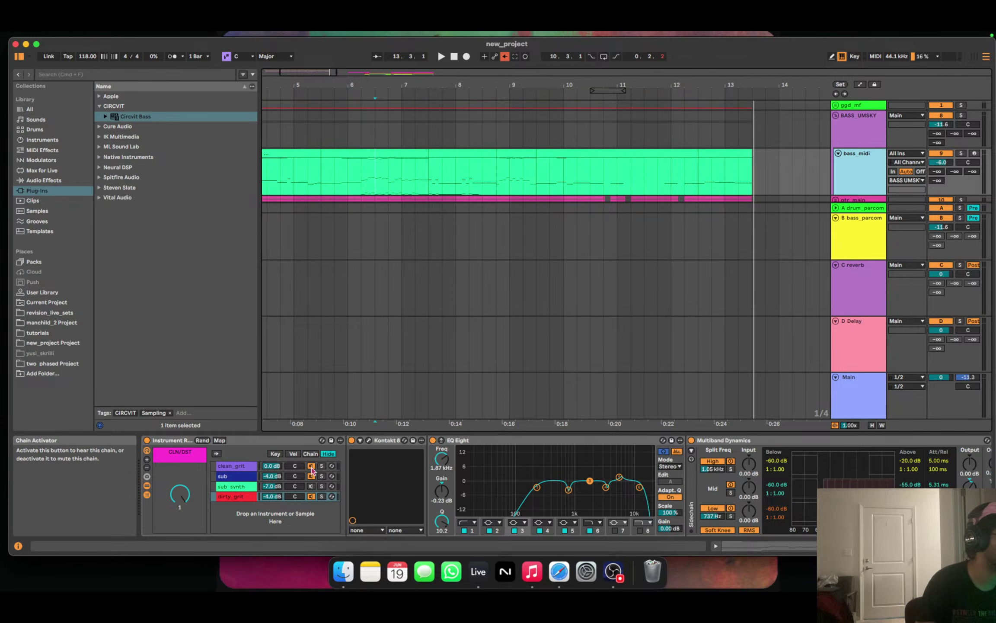
Solo BASS_UMSKY during playback and deactivate the clean_grit chain in bass_midi's instrument rack.
key("space")
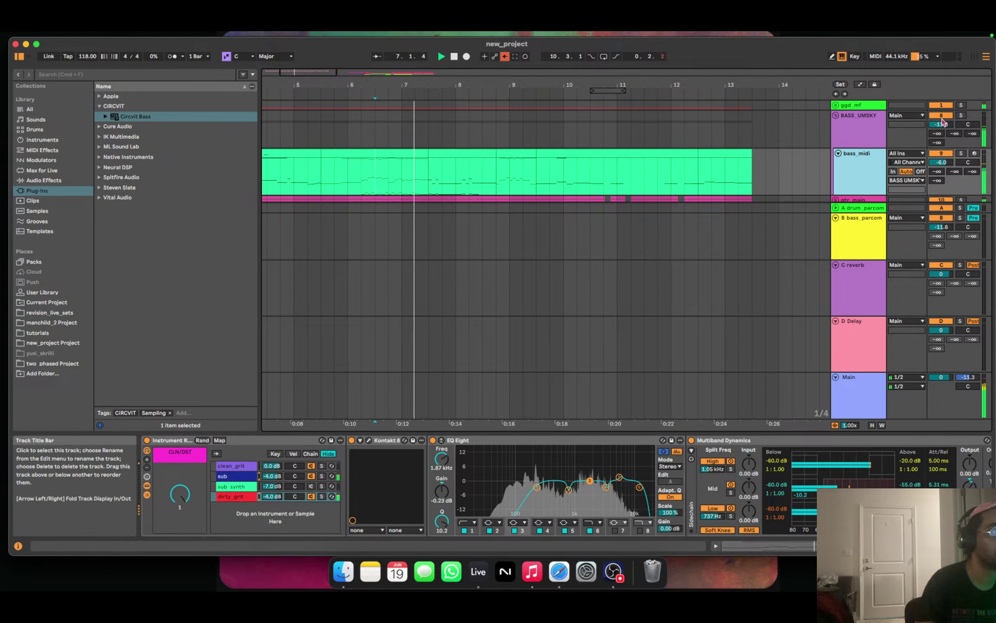
left_click(961, 115)
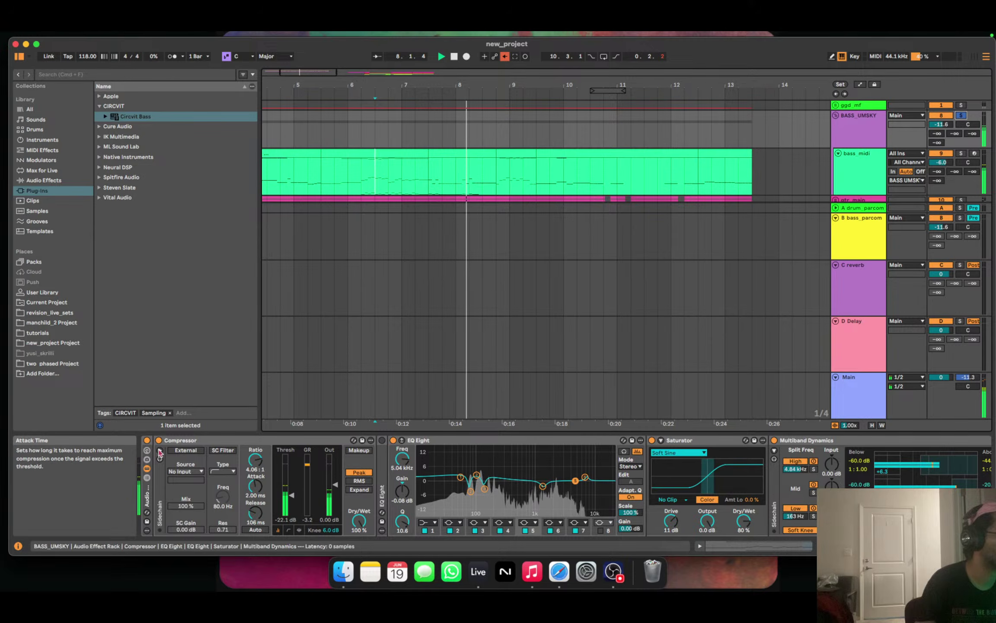
left_click(814, 175)
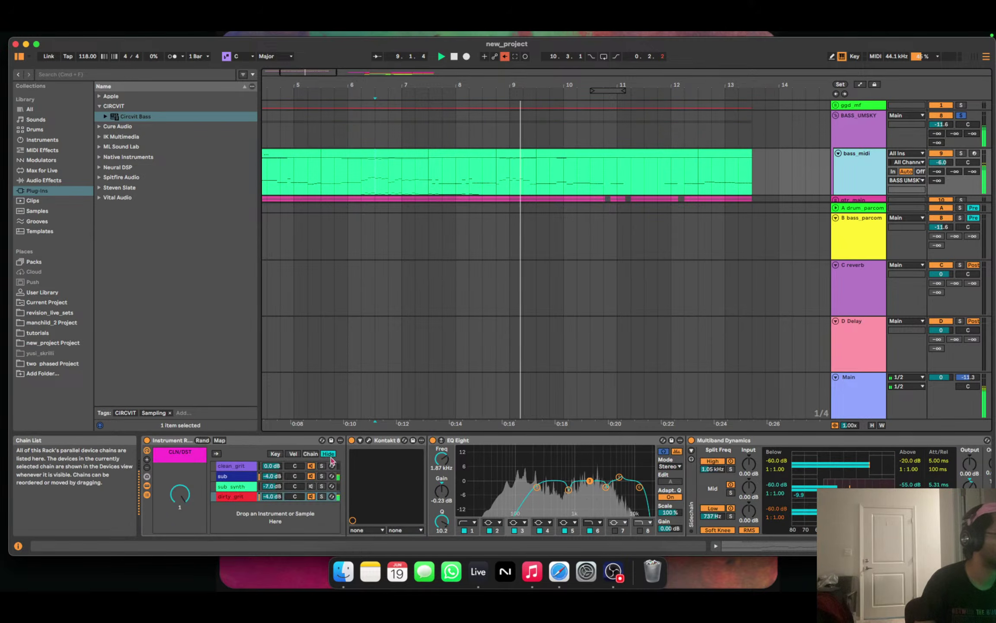
left_click(311, 466)
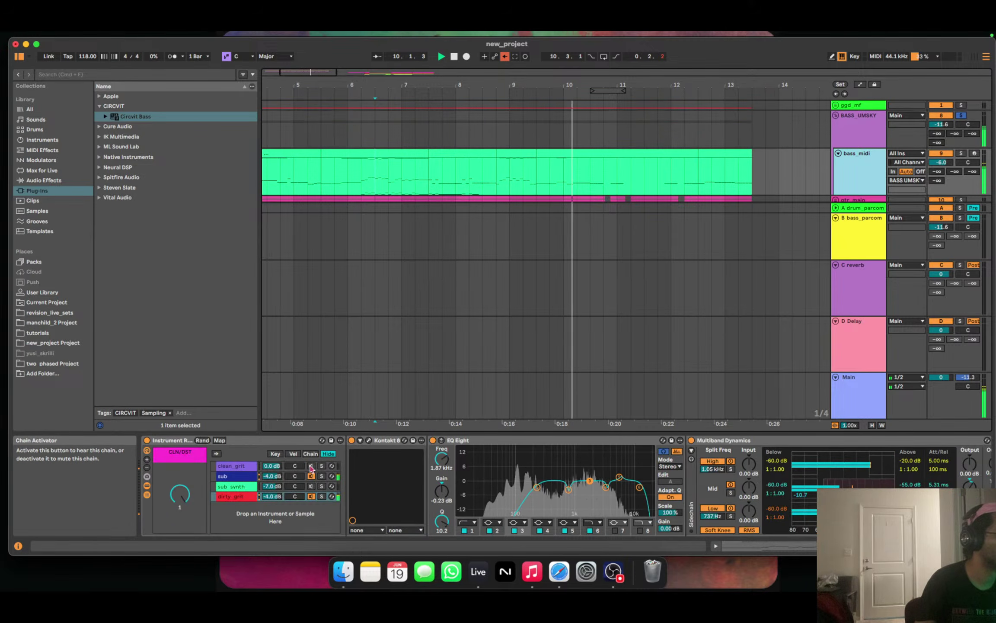
key("space")
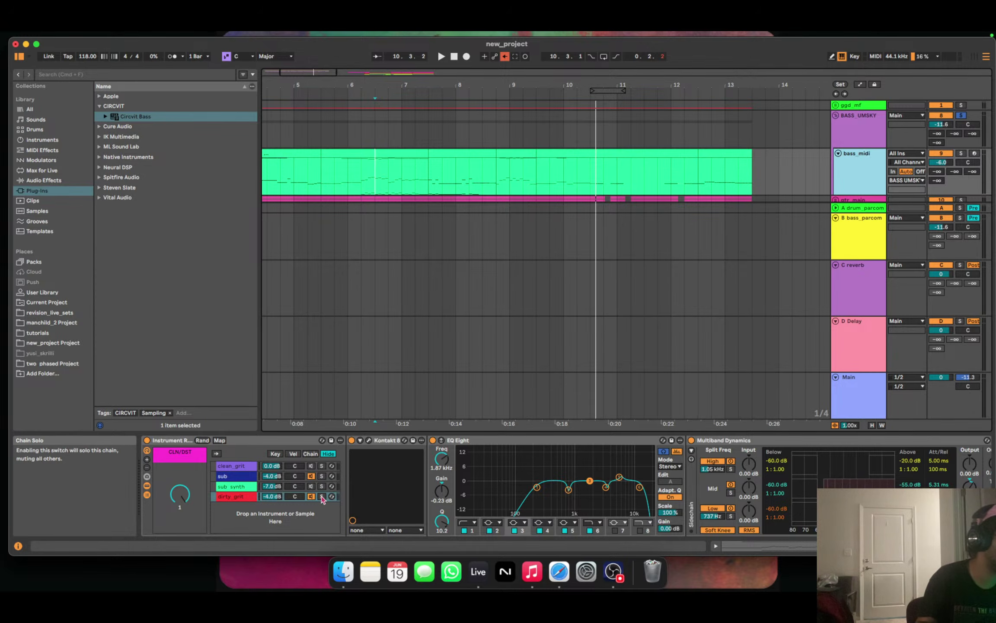
Audition bass_midi's dirty_grit chain soloed within the instrument rack.
key("alt+2")
key("Up")
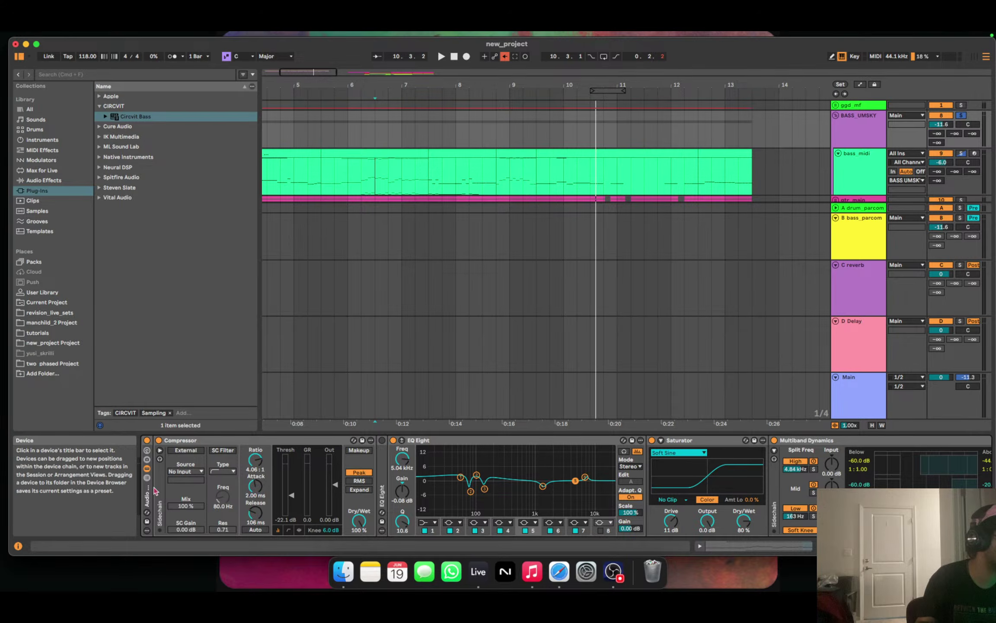
left_click(381, 390)
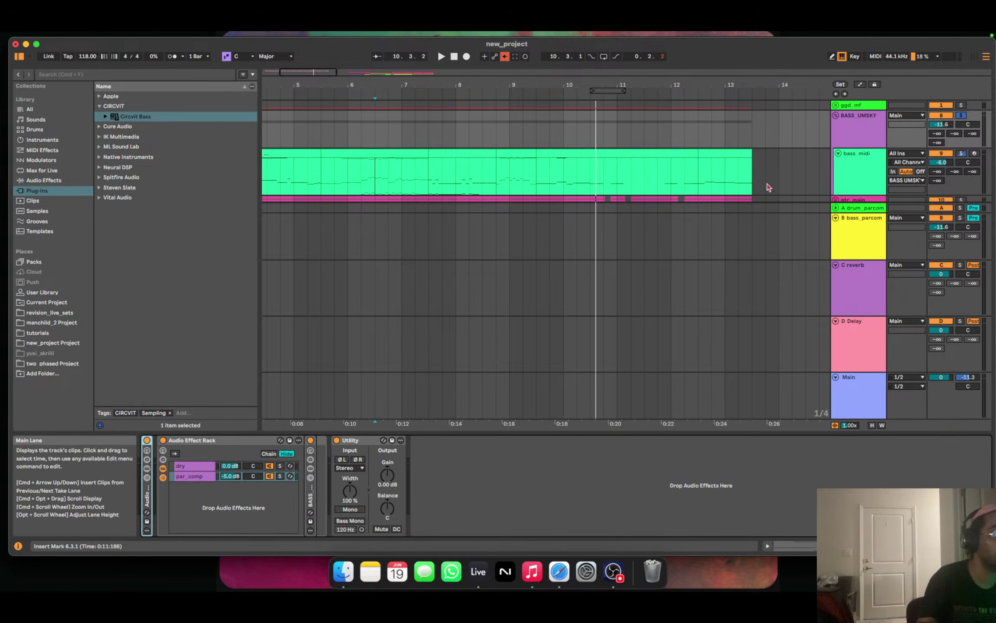
left_click(848, 181)
key("space")
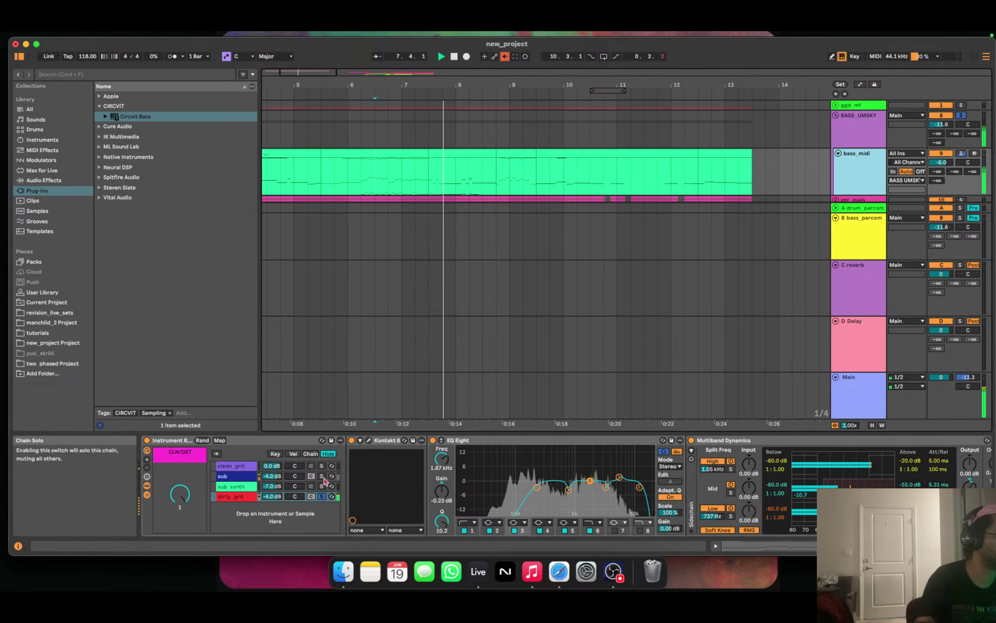
key("space")
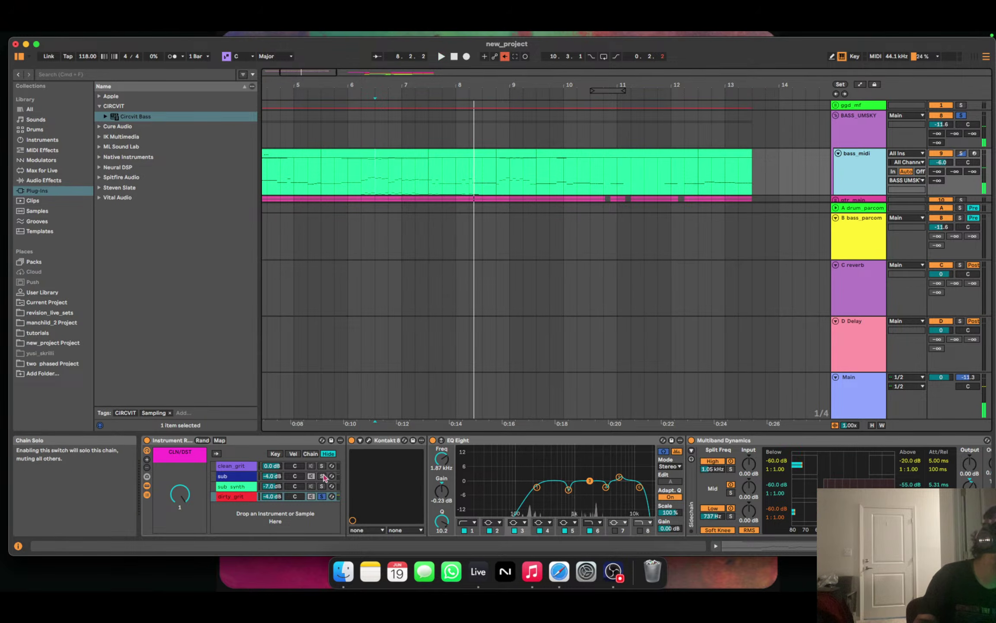
Solo the sub chain during playback and set its Amp's Treble to 2.46.
left_click(324, 476)
key("space")
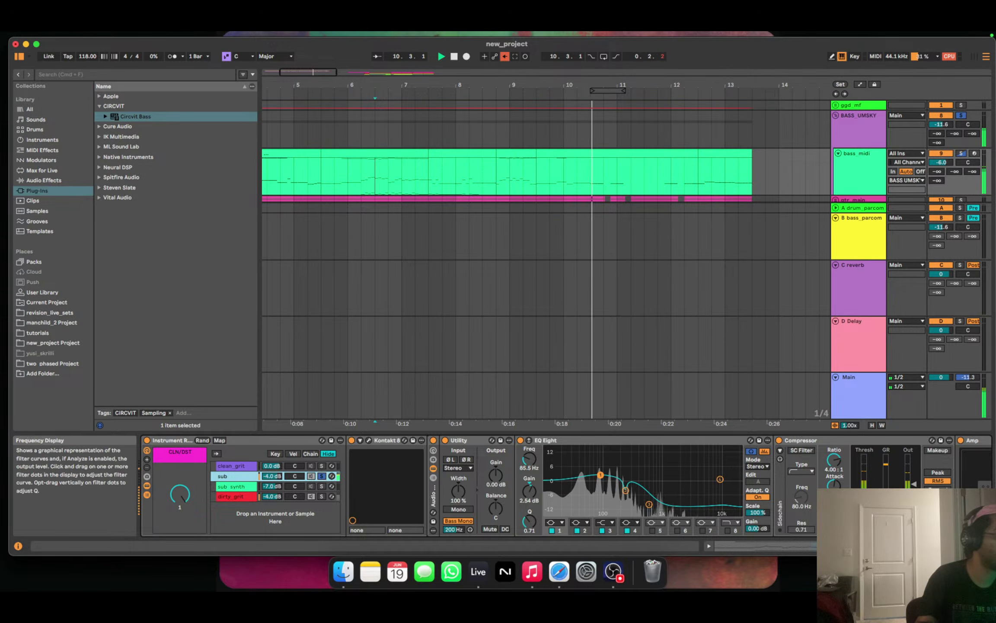
left_click(765, 546)
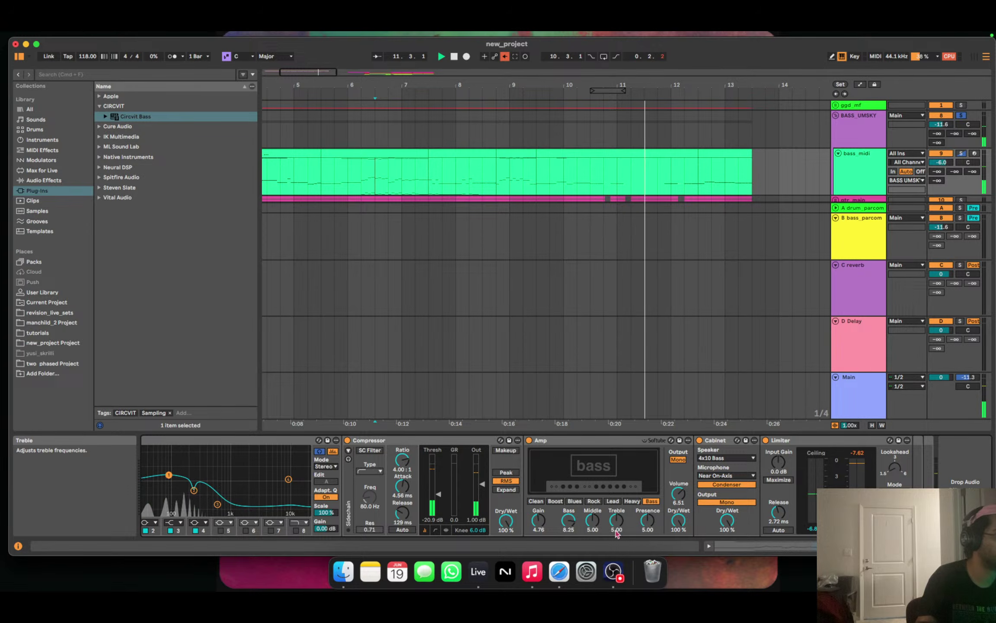
left_click_drag(616, 520, 617, 542)
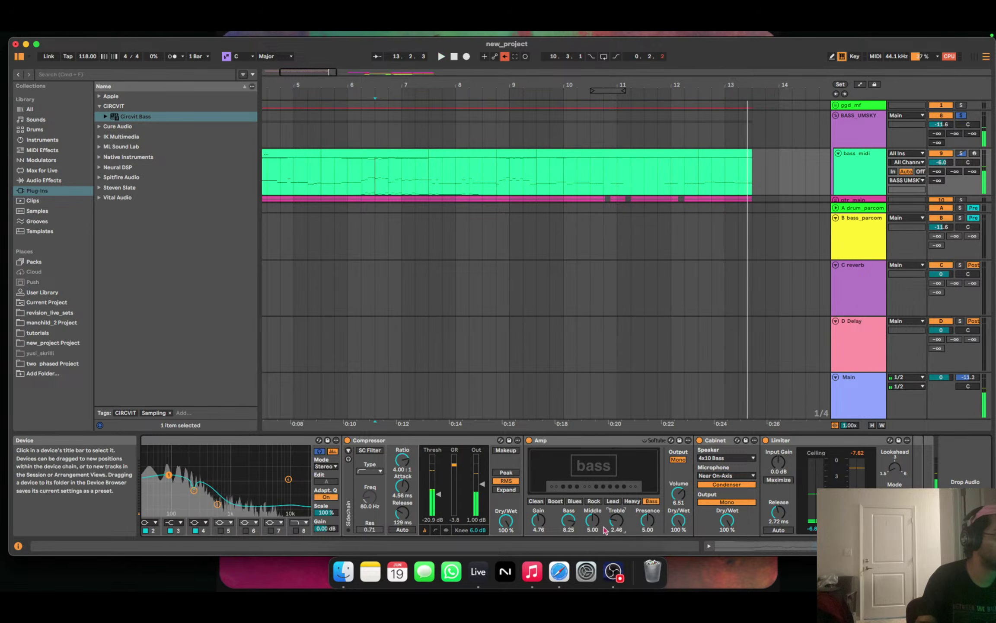
Set the sub chain's Amp to Middle 3.57 and Presence 2.94 while replaying the bass.
key("space")
key("space")
left_click_drag(592, 520, 592, 536)
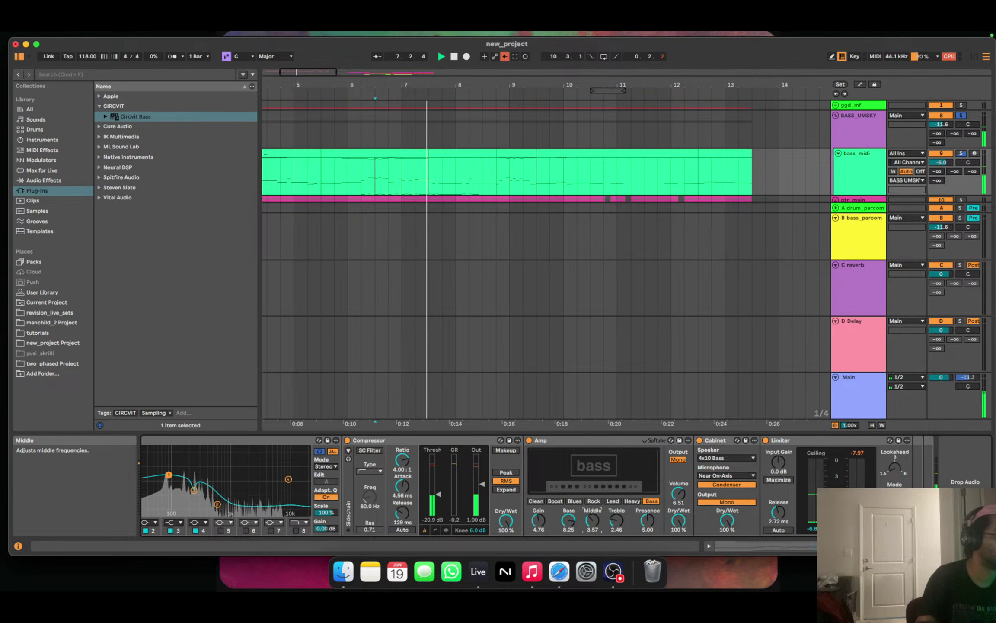
key("space")
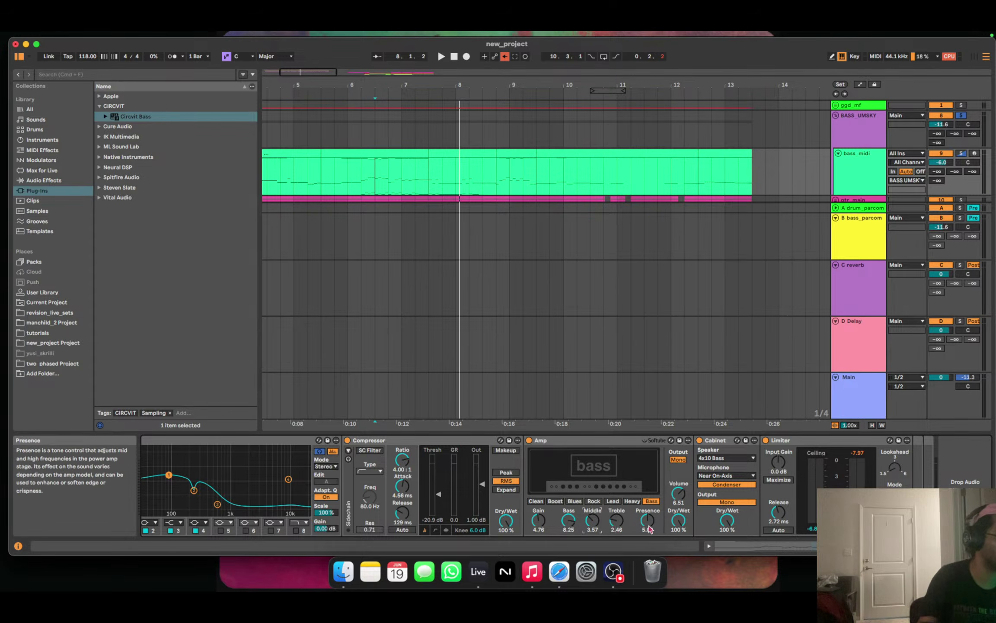
key("space")
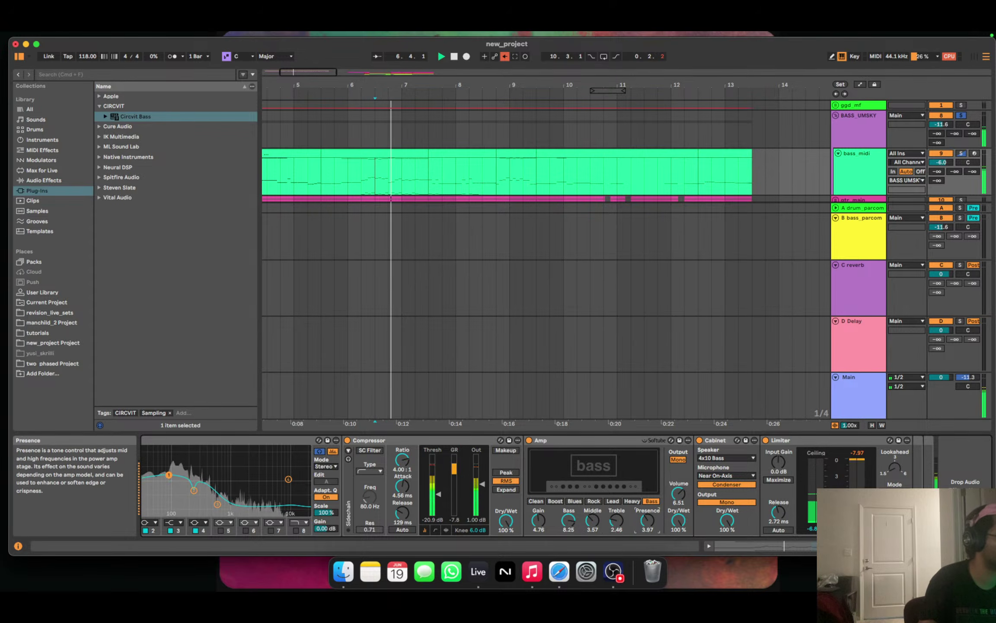
left_click_drag(649, 523, 648, 541)
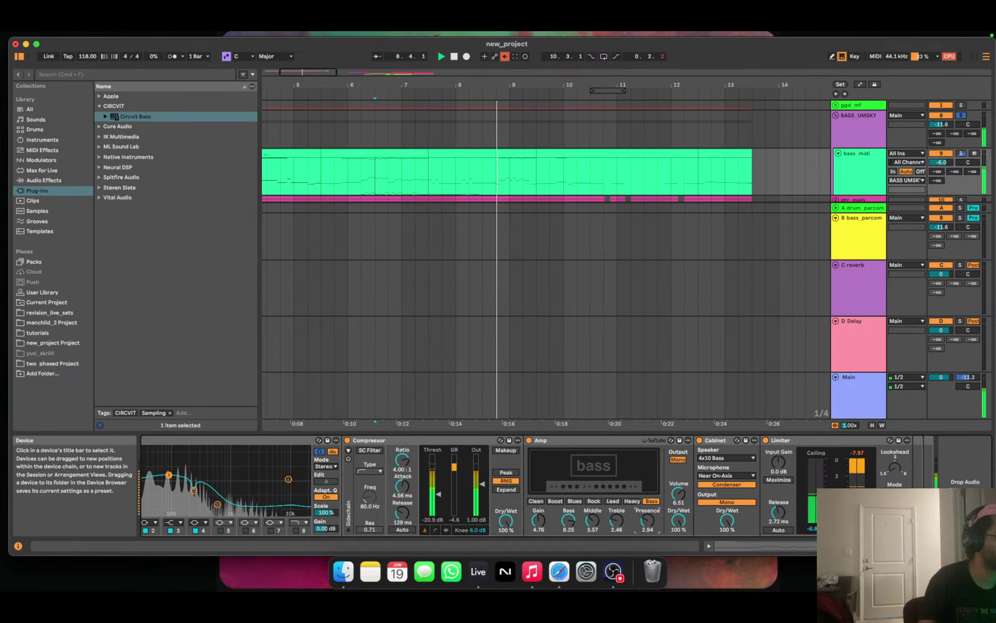
scroll(229, 508, "left", 5)
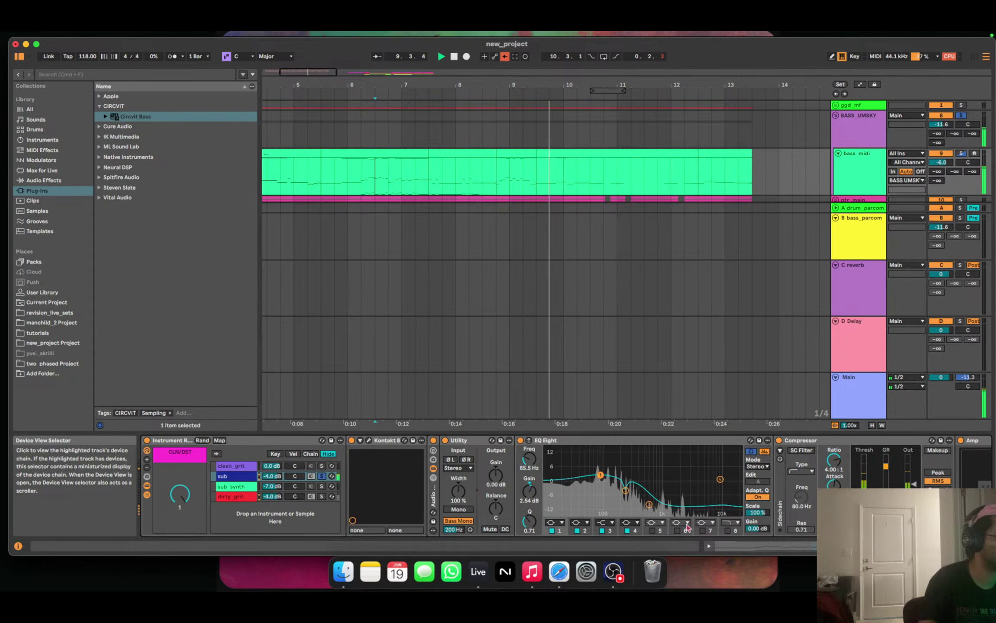
Examine the GRIT mixer settings of the dirty_grit chain's UmanskyBass instrument in Kontakt.
left_click(230, 497)
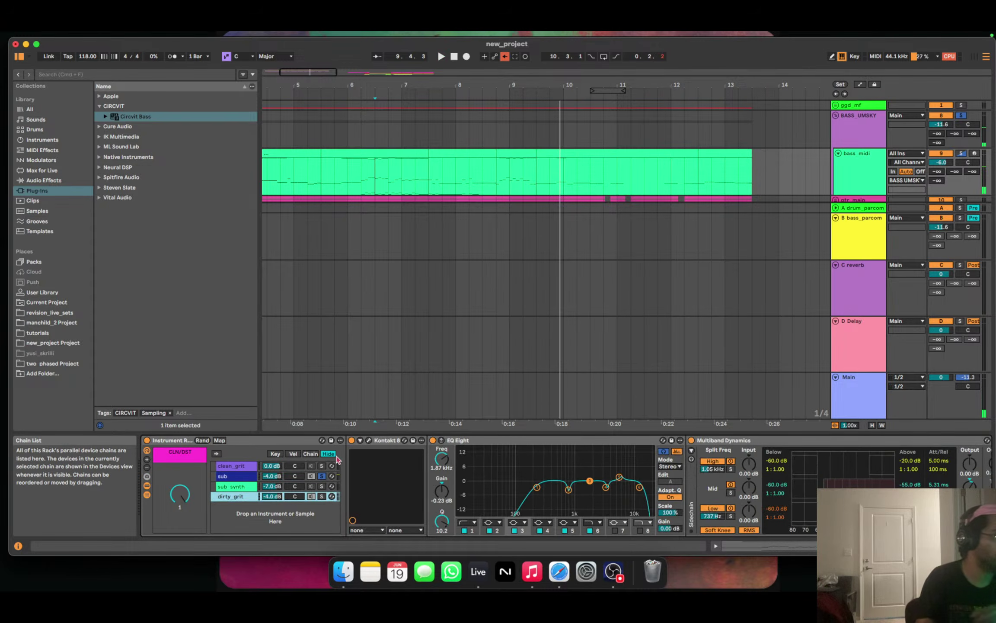
left_click(370, 441)
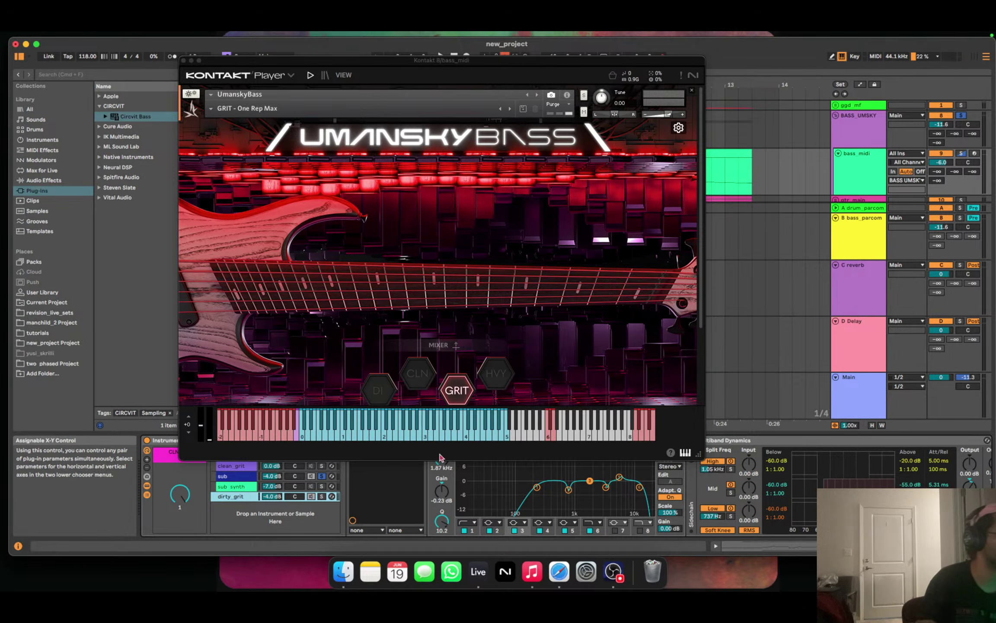
left_click(459, 346)
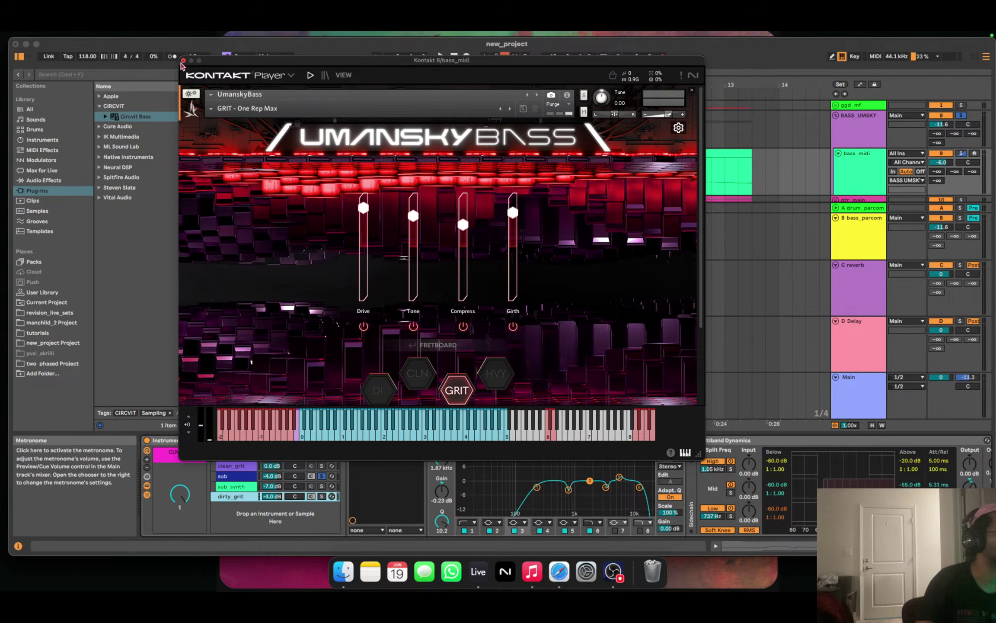
left_click(184, 60)
Unsolo the sub chain and show the chain list of BASS_UMSKY's outer Audio Effect Rack.
left_click(232, 467)
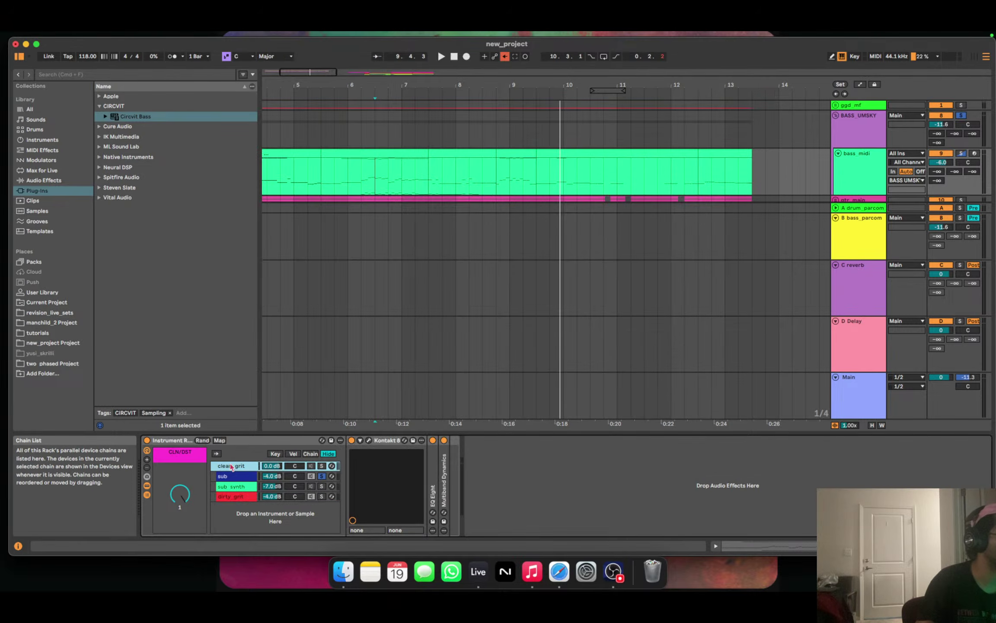
left_click(322, 476)
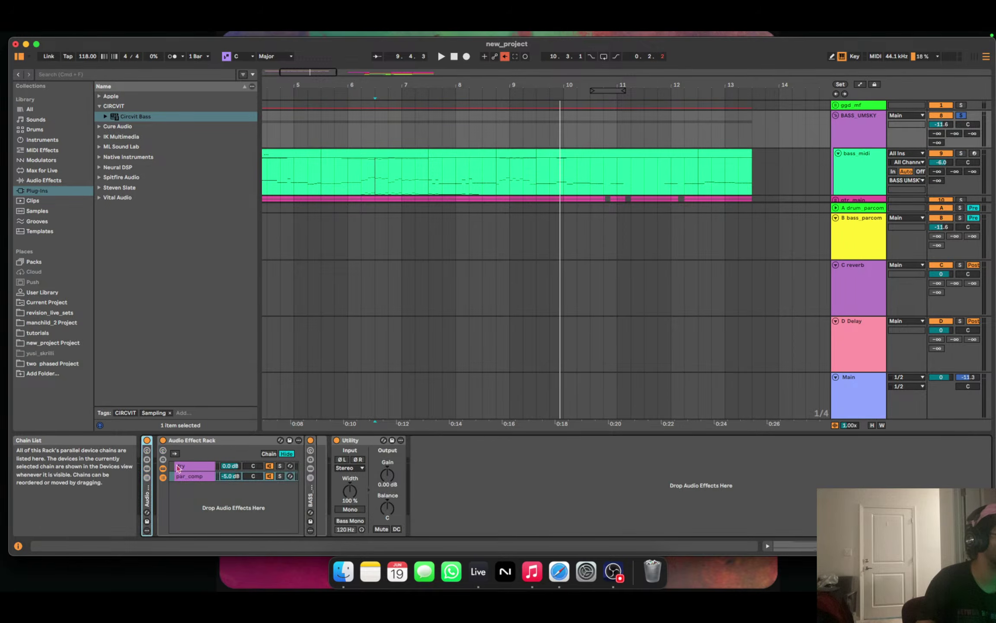
left_click(163, 477)
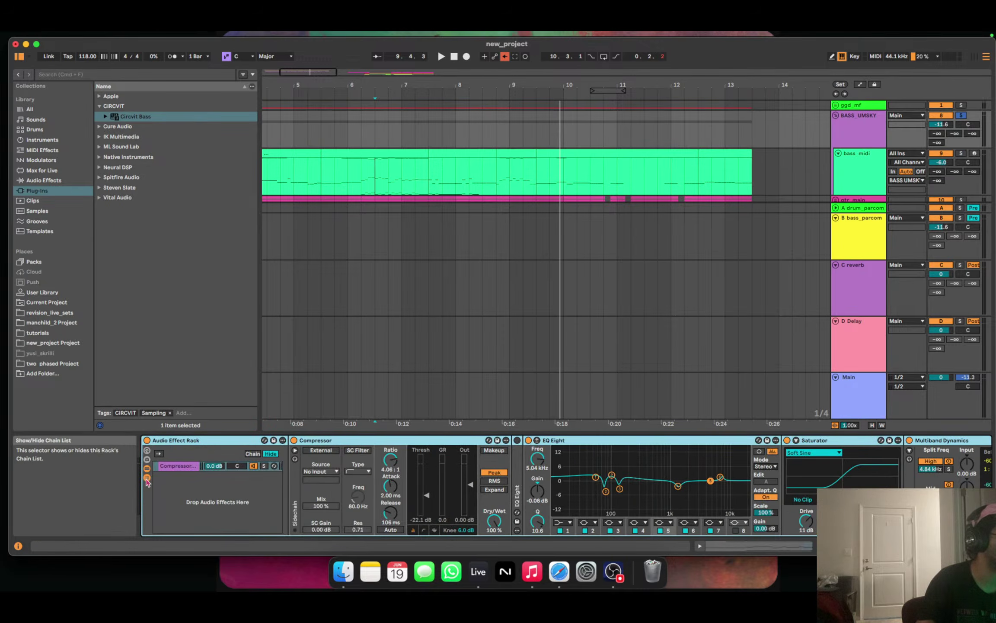
Play the soloed bass with bass_midi's sub and dirty_grit chains active together.
left_click(876, 157)
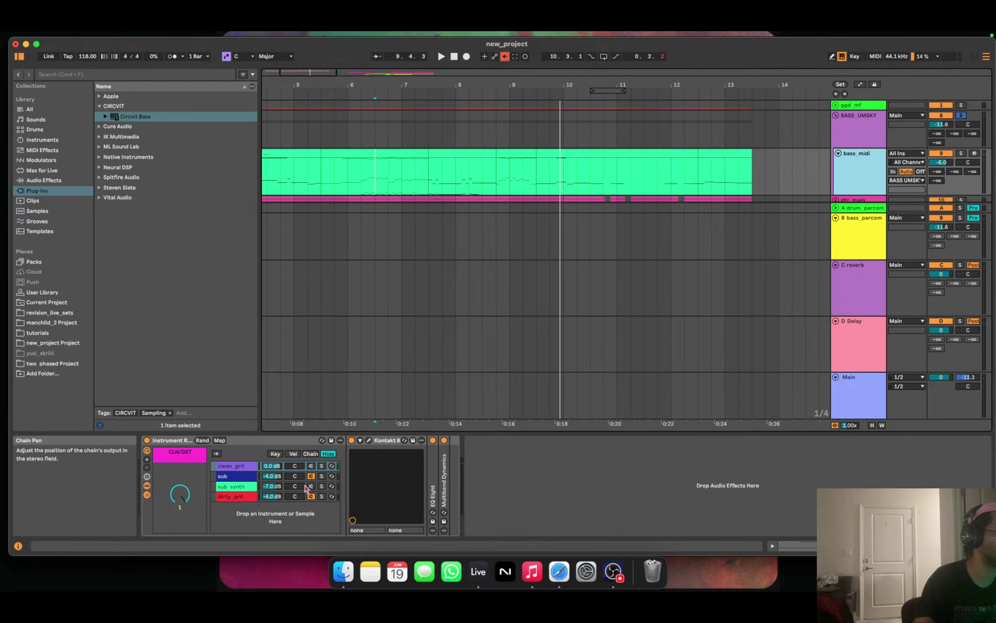
key("space")
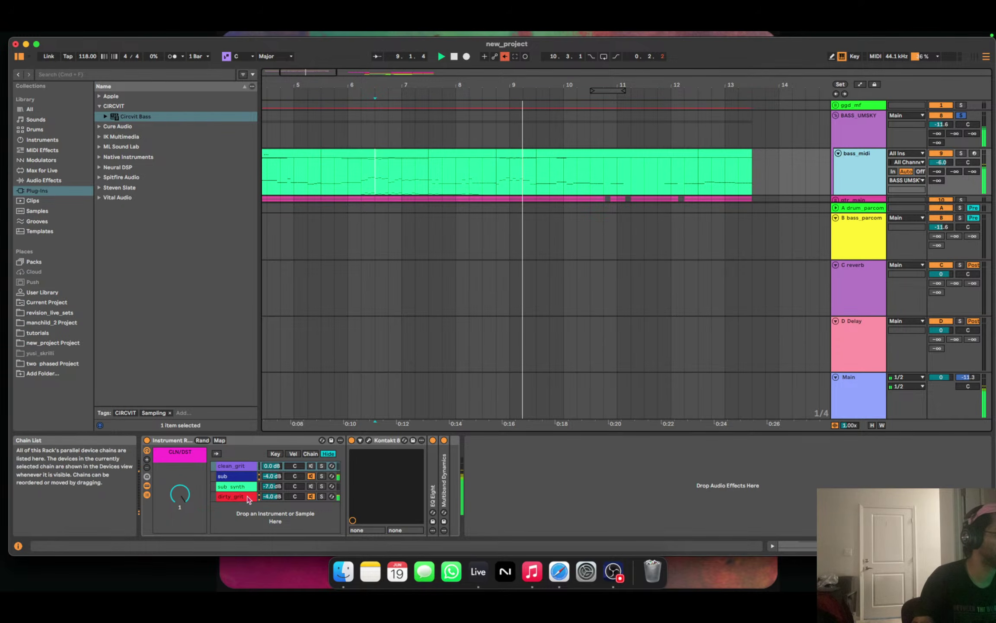
key("space")
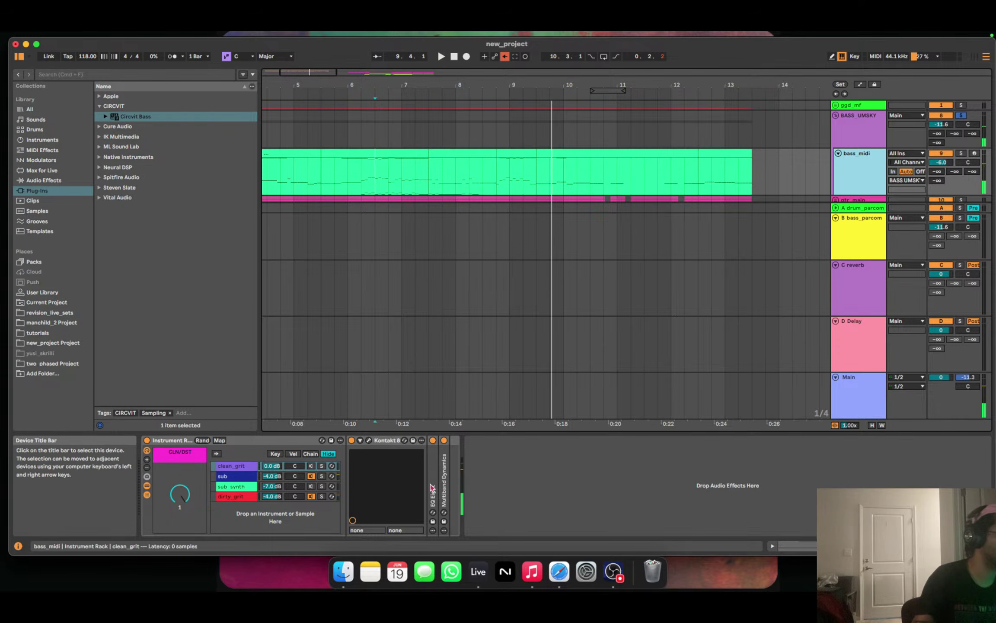
Compare the enlarged EQ Eight curves of the clean_grit and dirty_grit chains, and check the sub chain's devices.
double_click(432, 489)
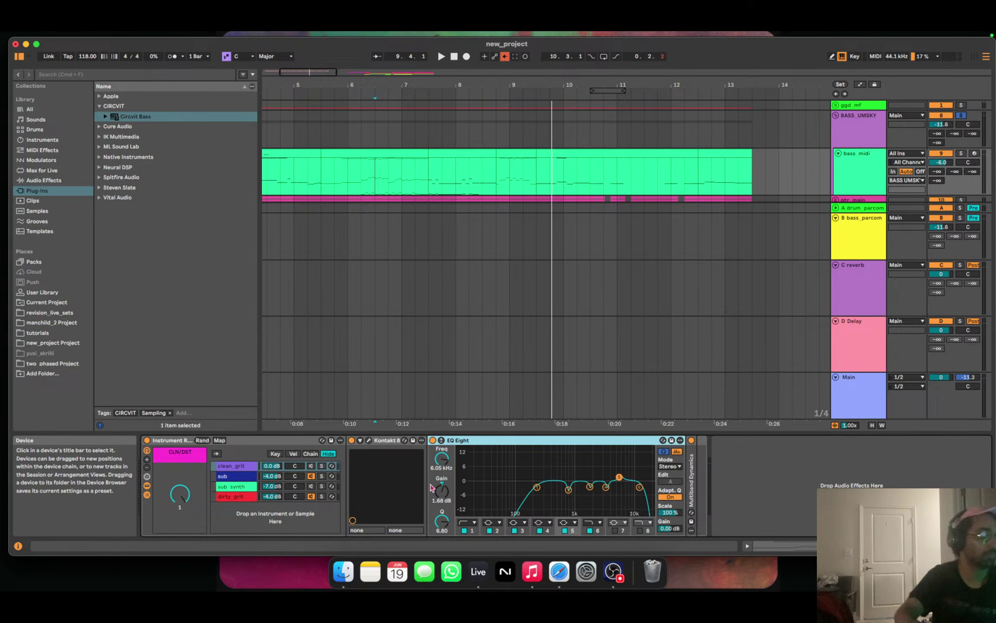
double_click(508, 467)
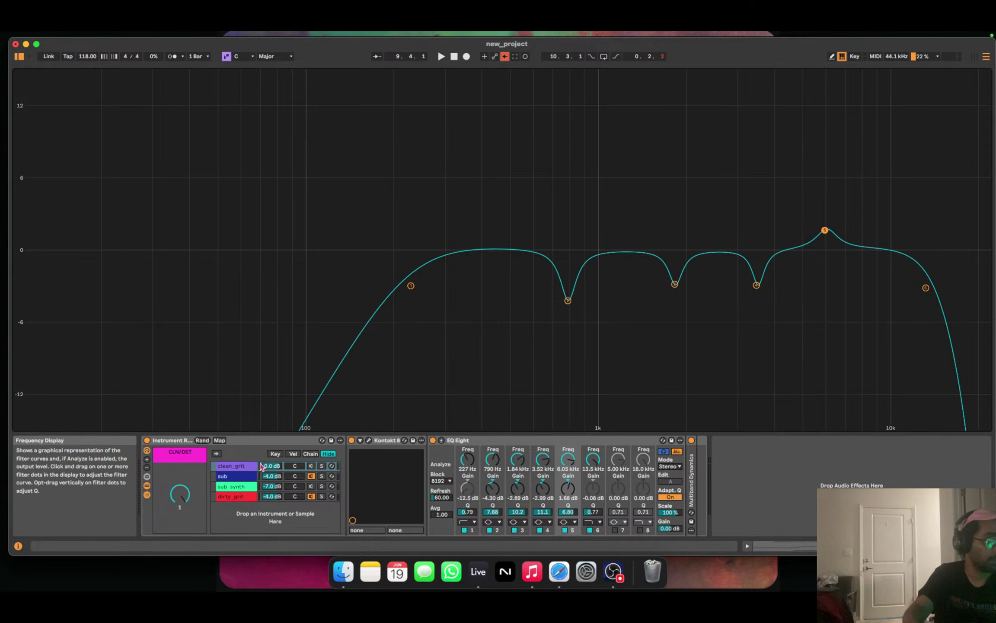
left_click(243, 498)
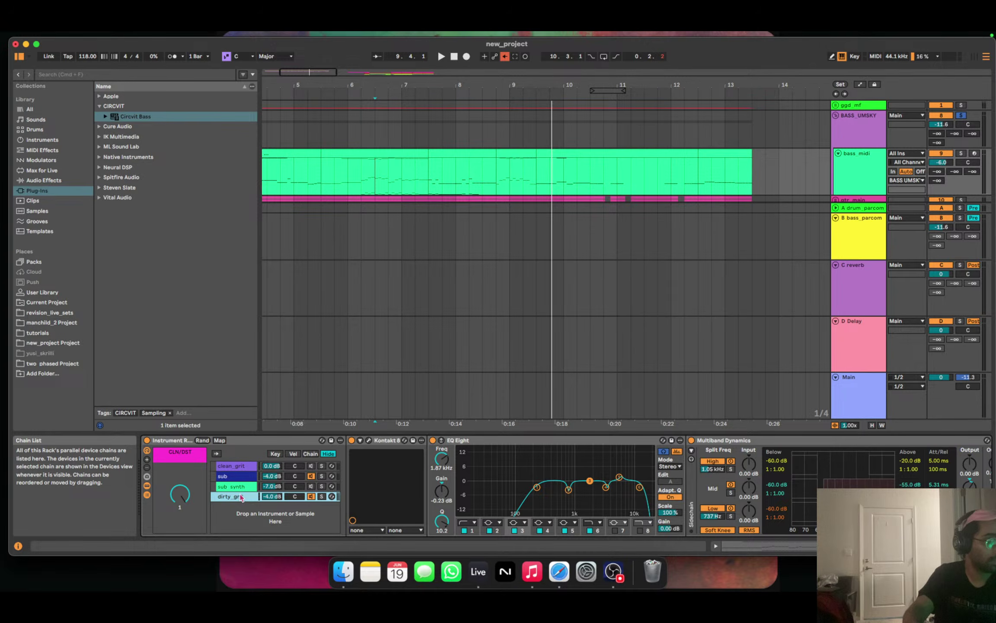
left_click(235, 479)
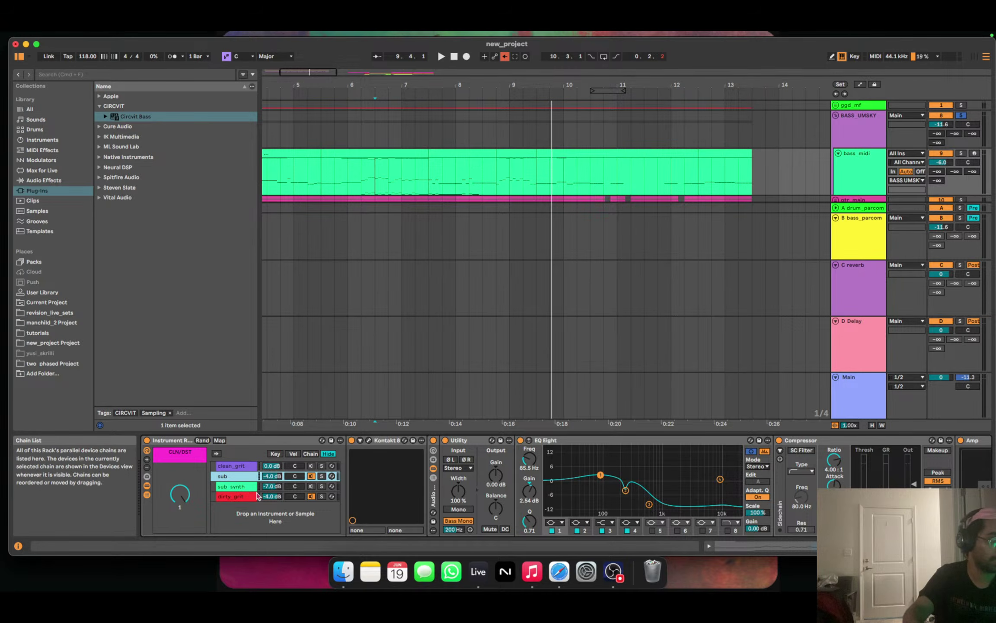
left_click(241, 496)
double_click(540, 471)
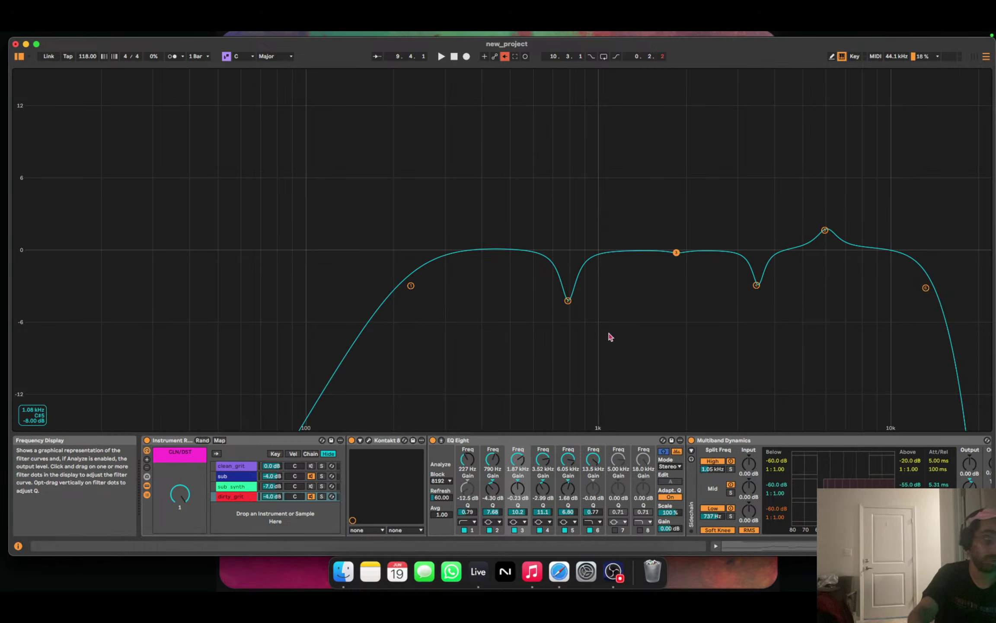
key("Escape")
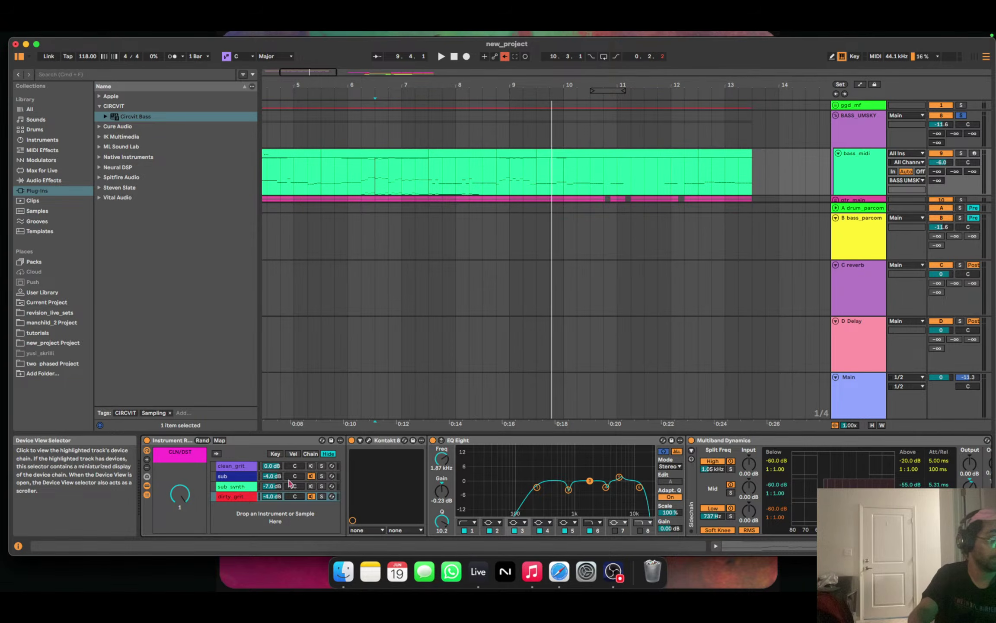
Hide the chain devices in bass_midi's instrument rack and select the Compressor chain in BASS_UMSKY's Audio Effect Rack.
left_click(147, 496)
left_click(148, 496)
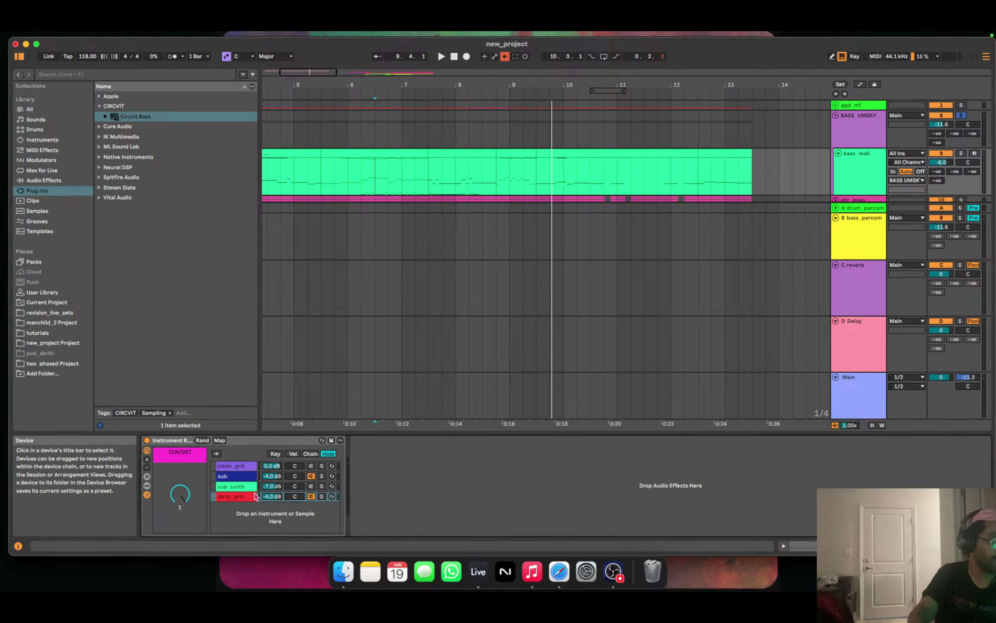
left_click(877, 135)
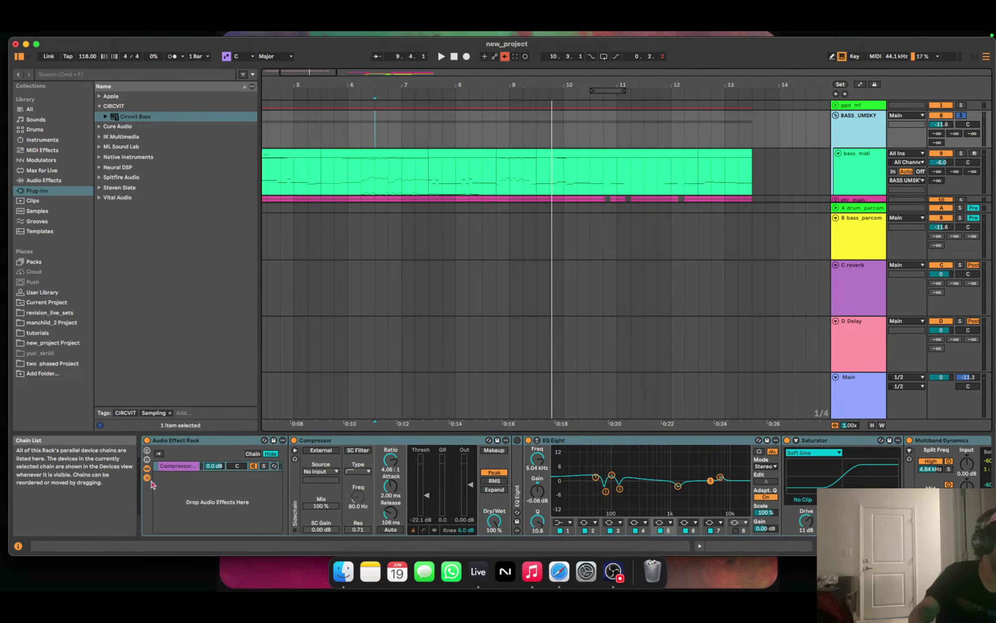
left_click(270, 469)
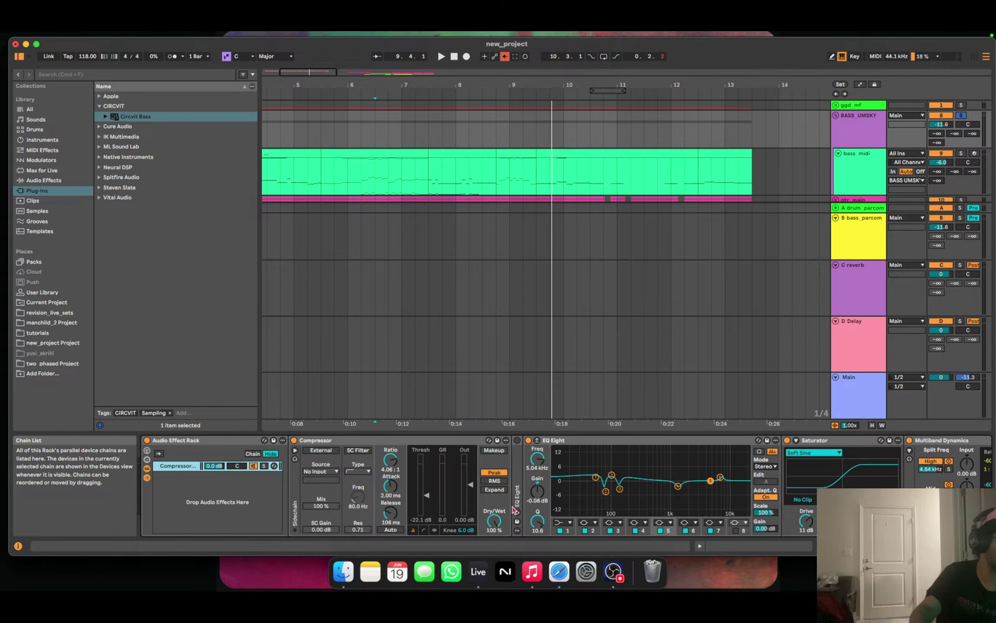
Play the soloed bass briefly through BASS_UMSKY's Compressor, and collapse the Compressor's sidechain settings.
key("space")
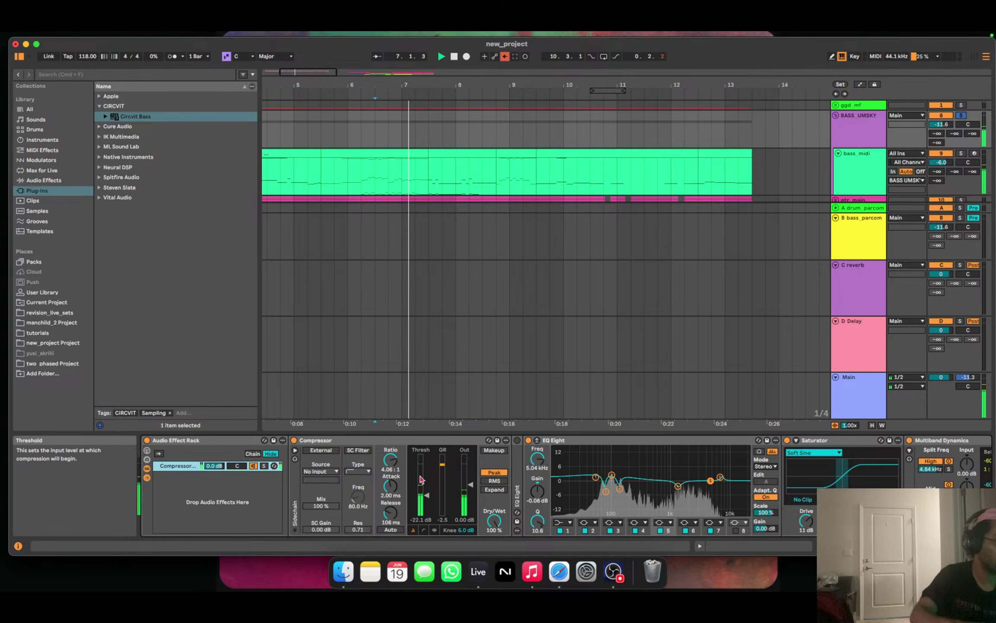
key("space")
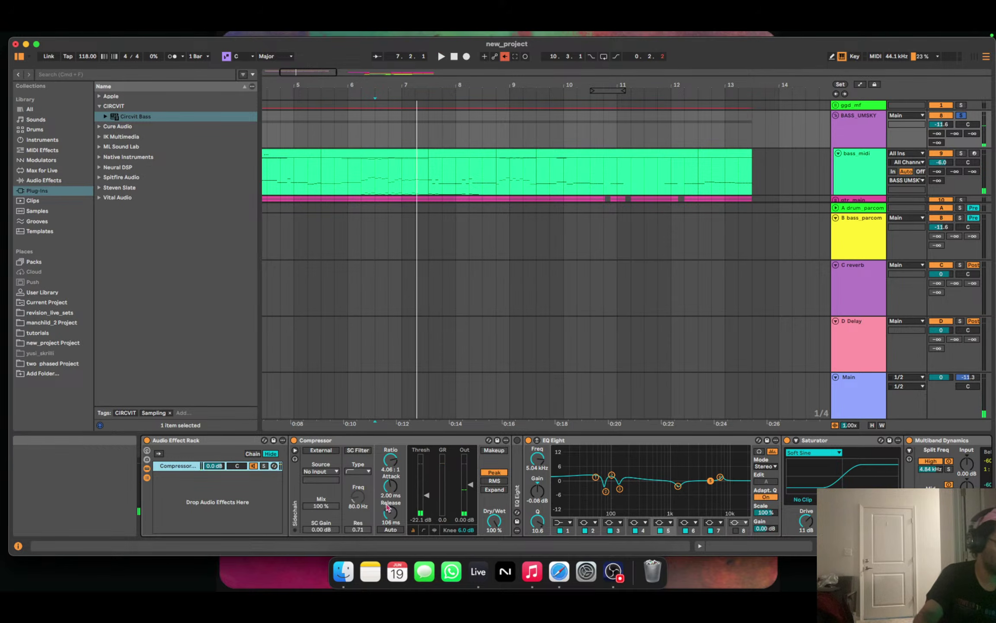
left_click(295, 450)
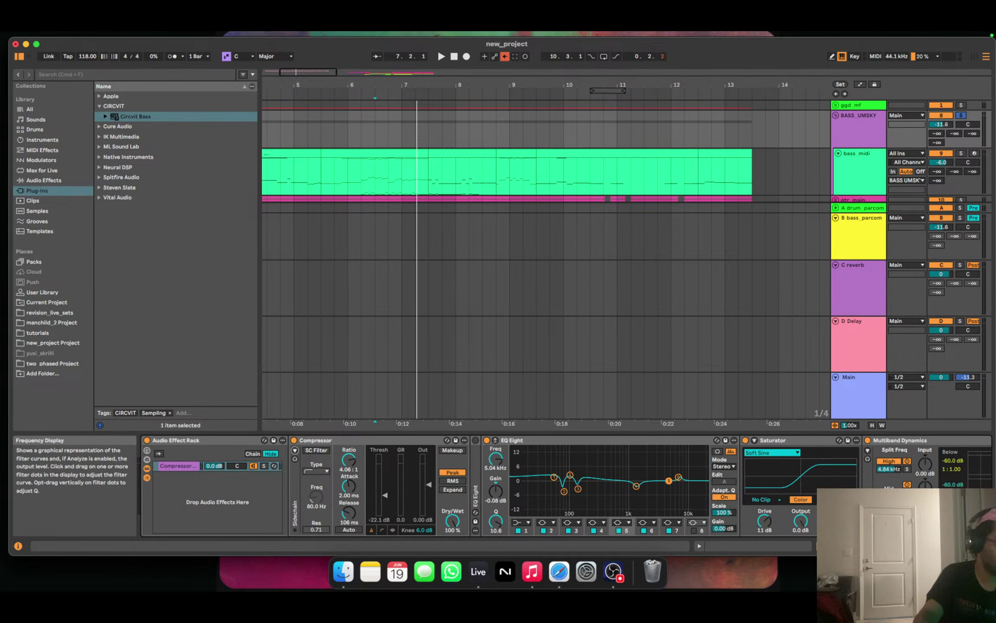
Examine the enlarged EQ Eight curve in BASS_UMSKY's rack, and solo the low band in Multiband Dynamics.
scroll(540, 476, "right", 5)
left_click(584, 451)
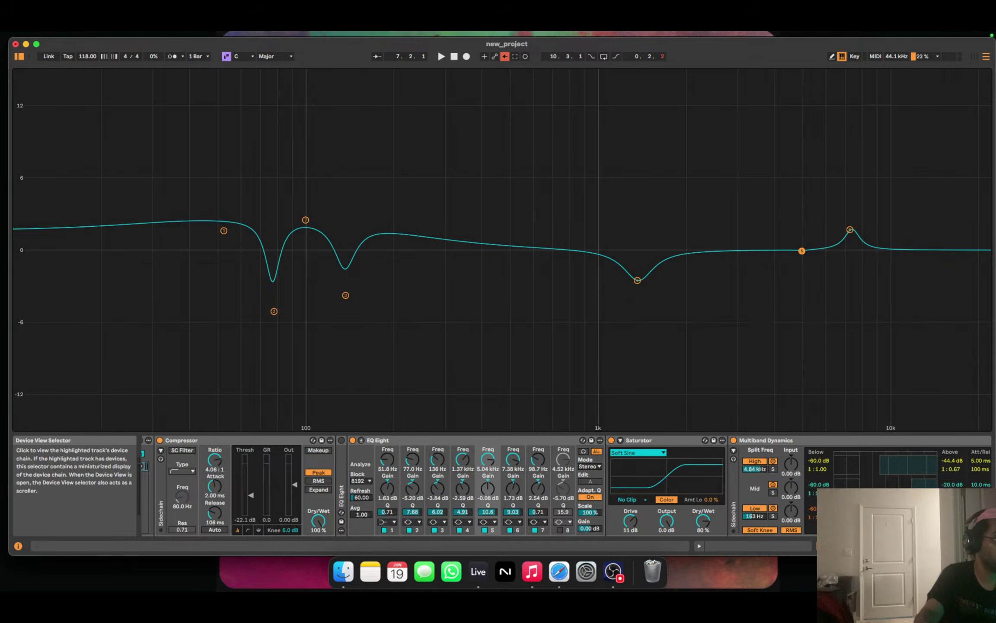
left_click_drag(917, 545, 934, 546)
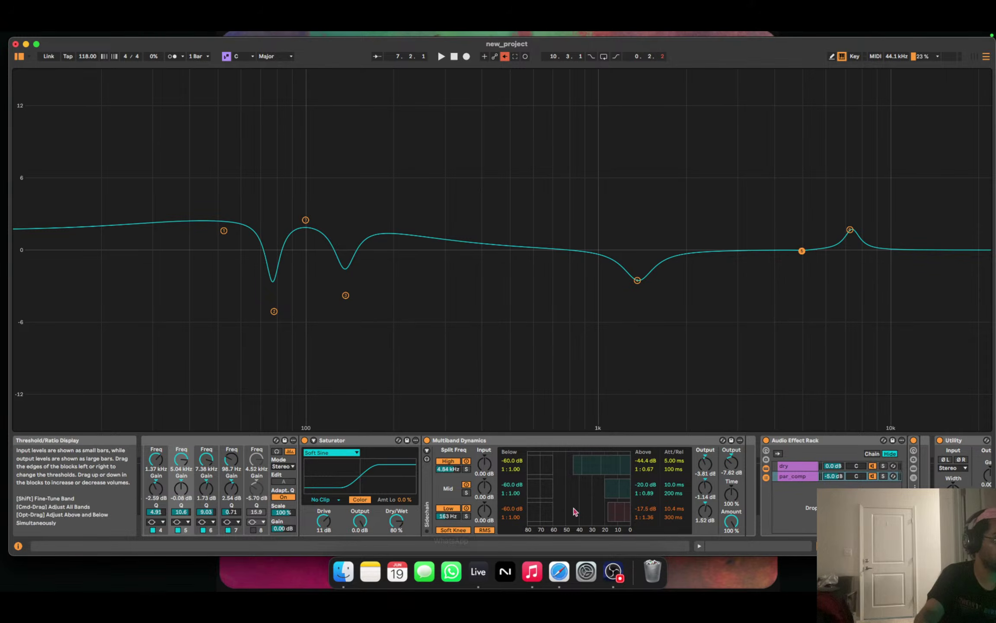
left_click(467, 517)
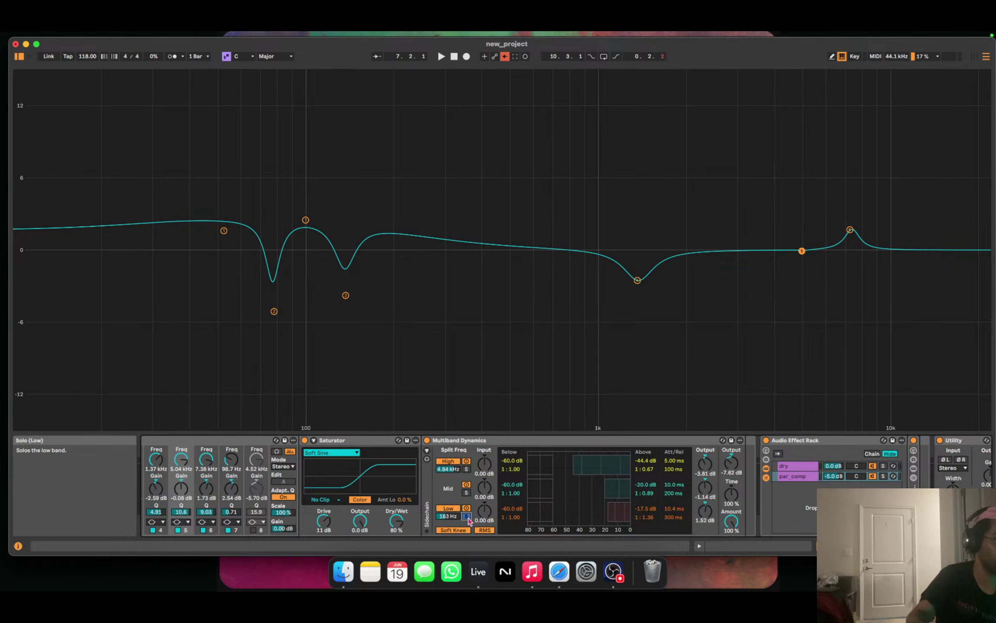
scroll(720, 493, "right", 3)
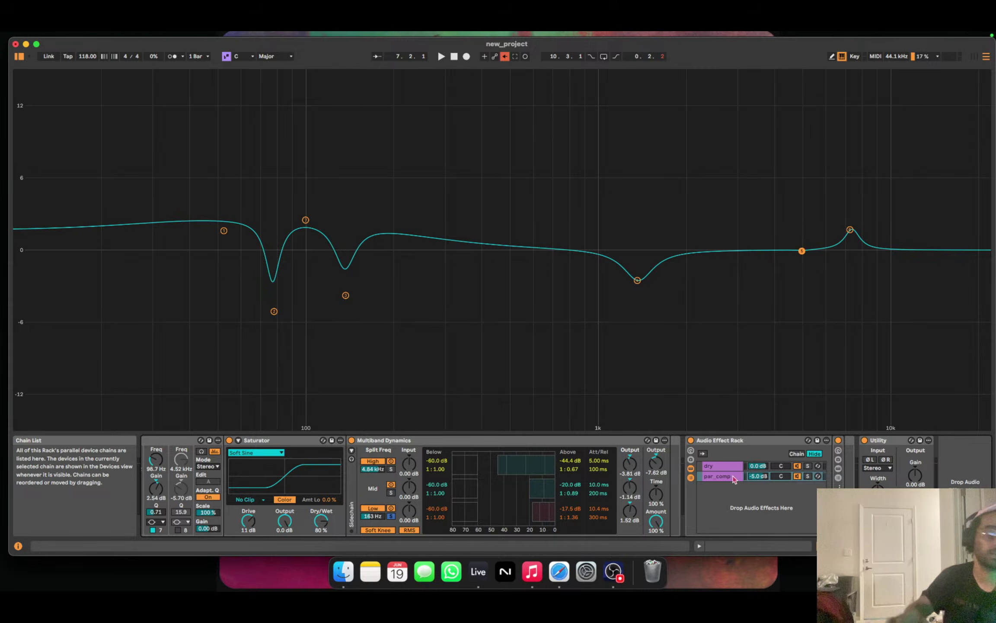
key("Escape")
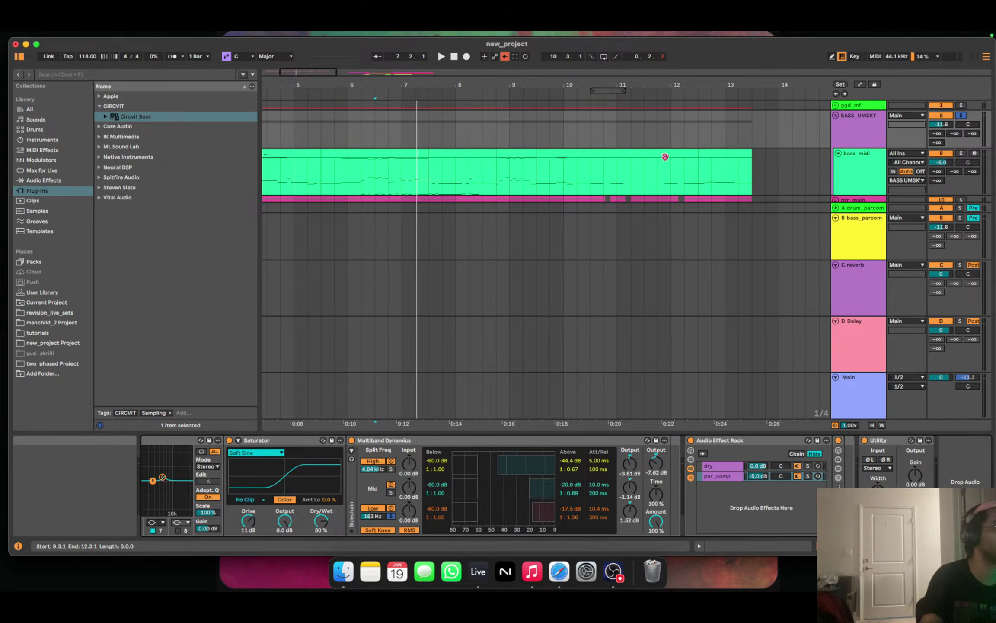
Fold the BASS_UMSKY group track and try to unsolo it.
left_click(836, 116)
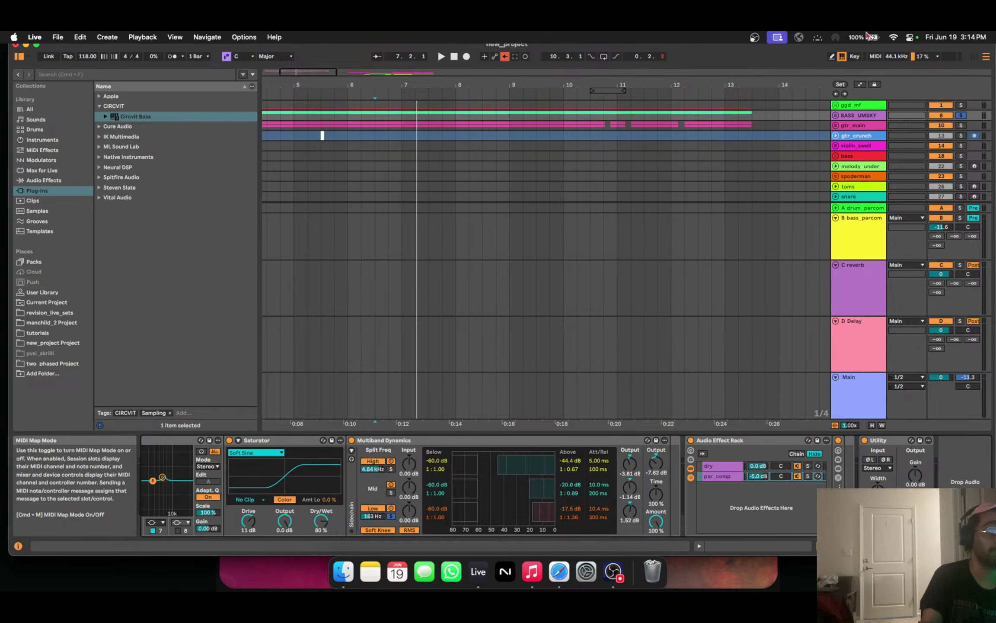
left_click(960, 115)
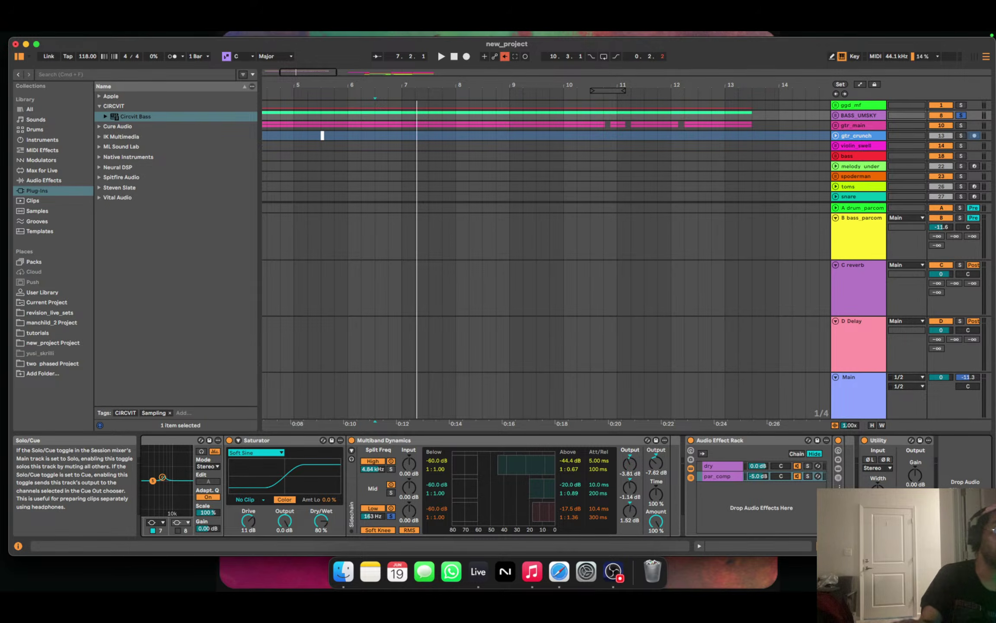